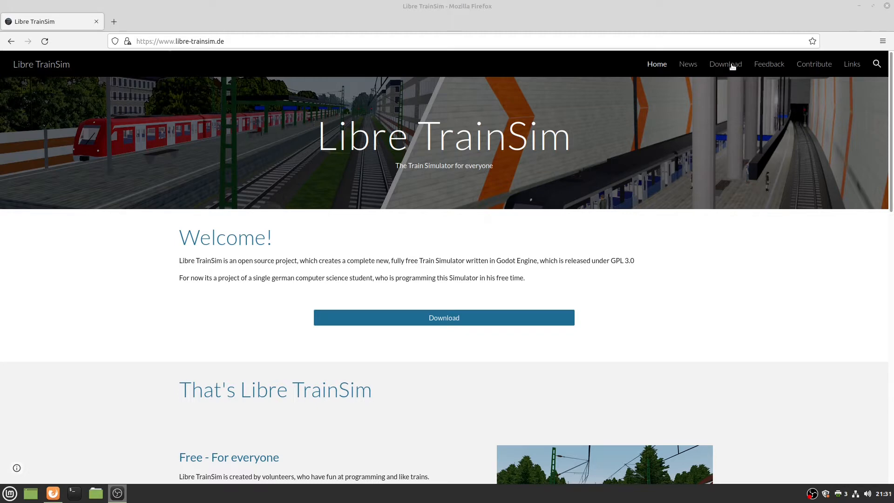
Save Libre_TrainSim_Editor_v0-8.zip (Editor v0.8) from the Libre TrainSim download page.
{"action": "left_click", "coordinate": [729, 66]}
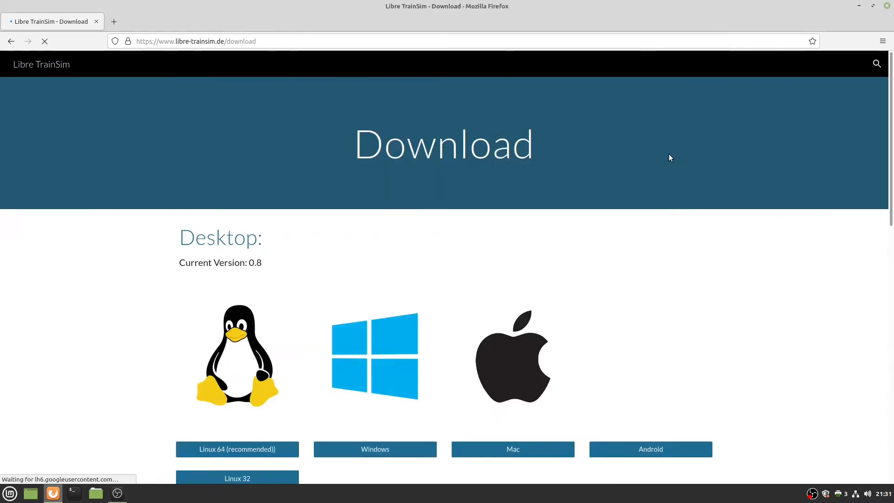
{"action": "scroll", "coordinate": [494, 303], "scroll_direction": "down", "scroll_amount": 3}
{"action": "scroll", "coordinate": [492, 302], "scroll_direction": "down", "scroll_amount": 4}
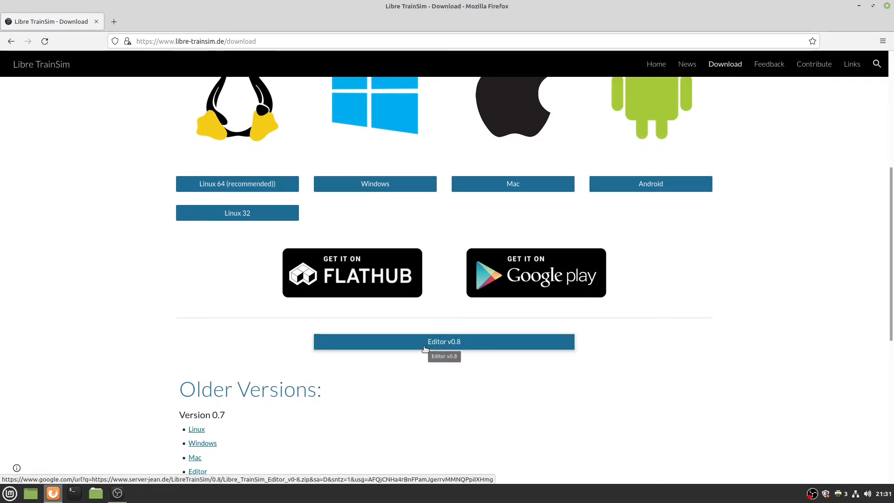
{"action": "left_click", "coordinate": [425, 349]}
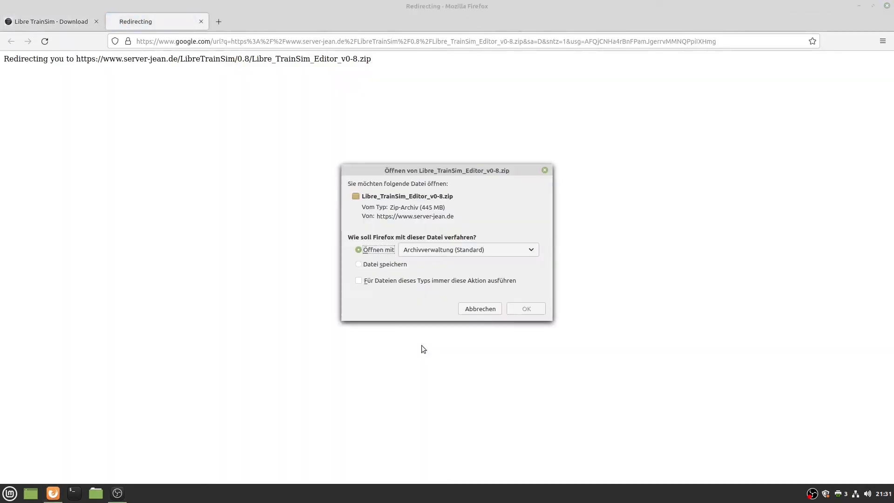
{"action": "left_click", "coordinate": [399, 264]}
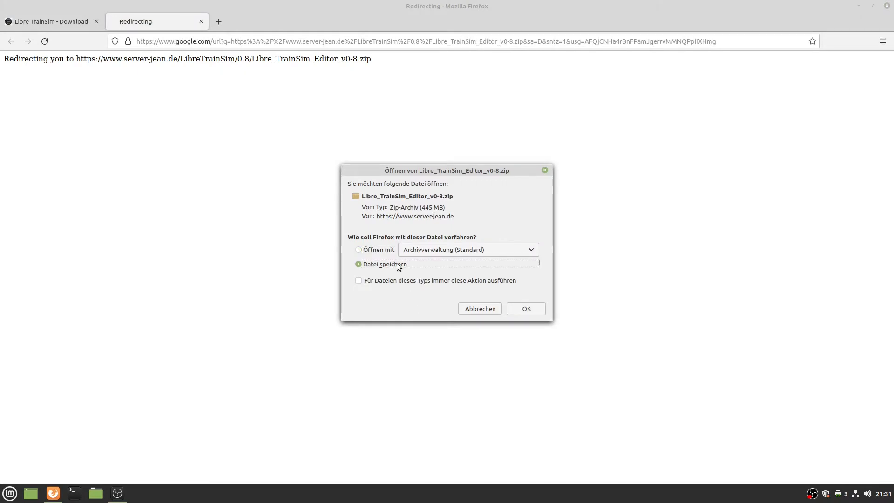
{"action": "left_click", "coordinate": [525, 309]}
{"action": "left_click", "coordinate": [80, 26]}
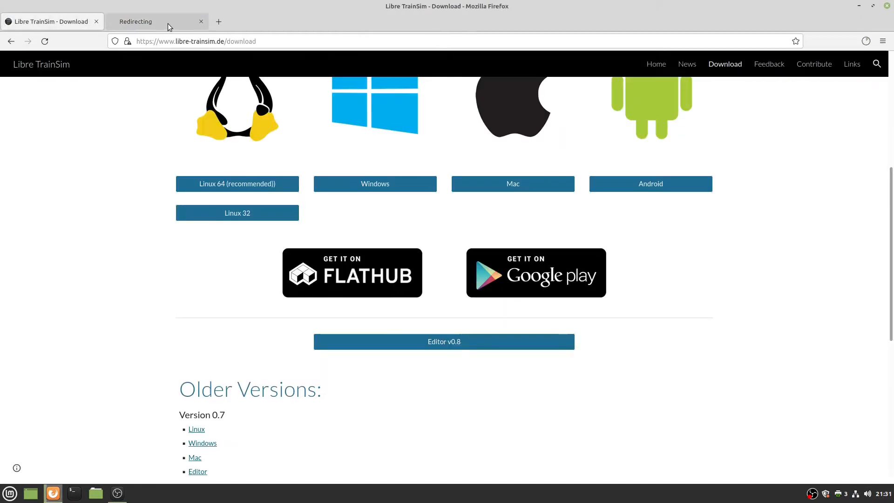
{"action": "left_click", "coordinate": [219, 22]}
Save Godot_v3.3.2-stable_x11.64.zip from godotengine.org, then close the Godot tab.
{"action": "type", "text": "godo"}
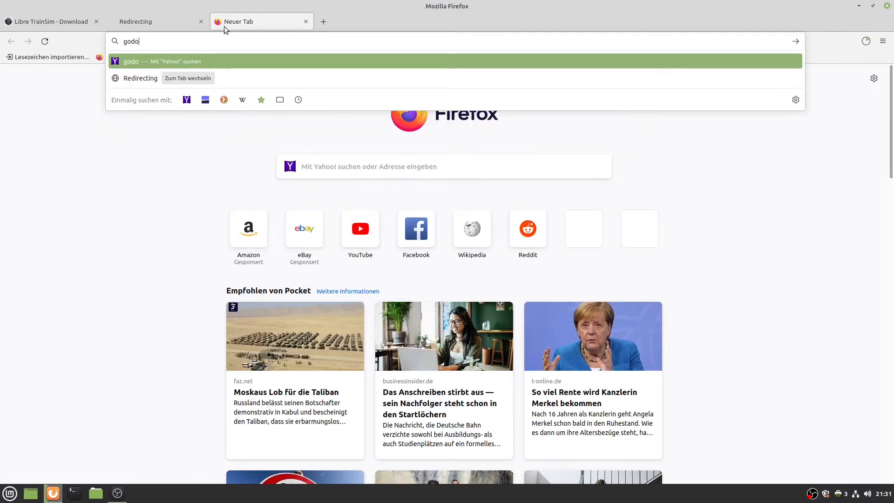
{"action": "type", "text": "tengine.org"}
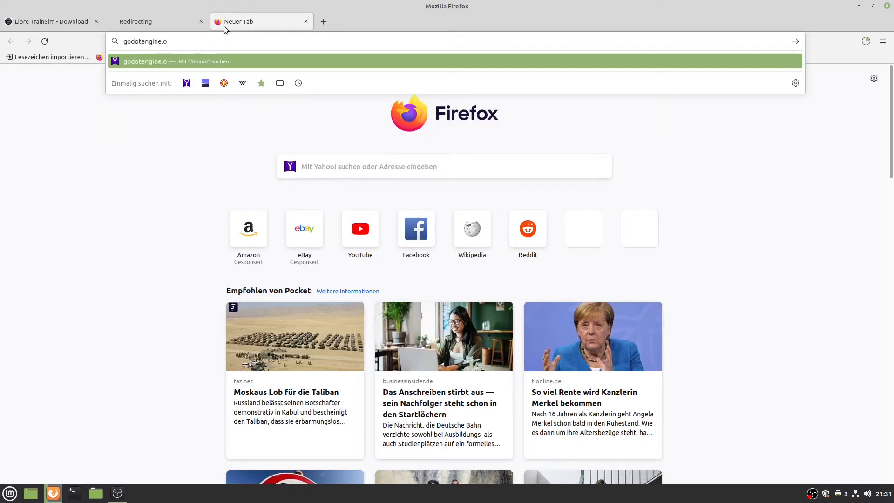
{"action": "key", "text": "Return"}
{"action": "left_click", "coordinate": [514, 77]}
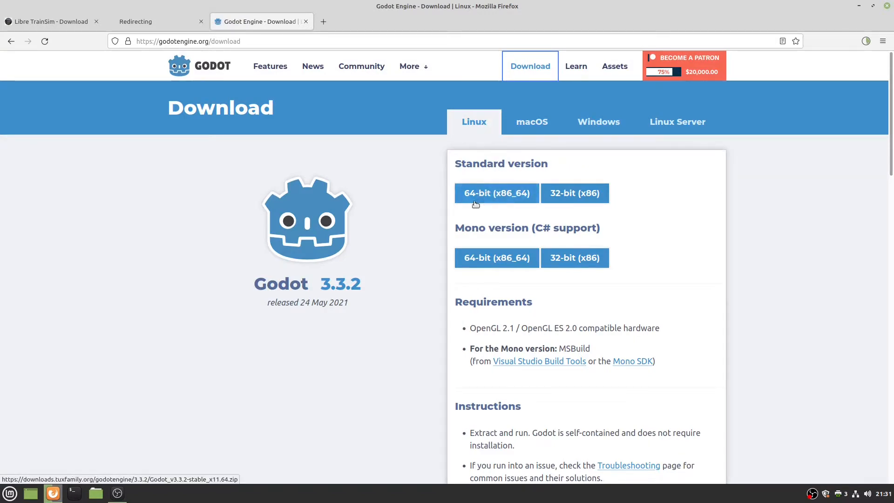
{"action": "left_click", "coordinate": [495, 198]}
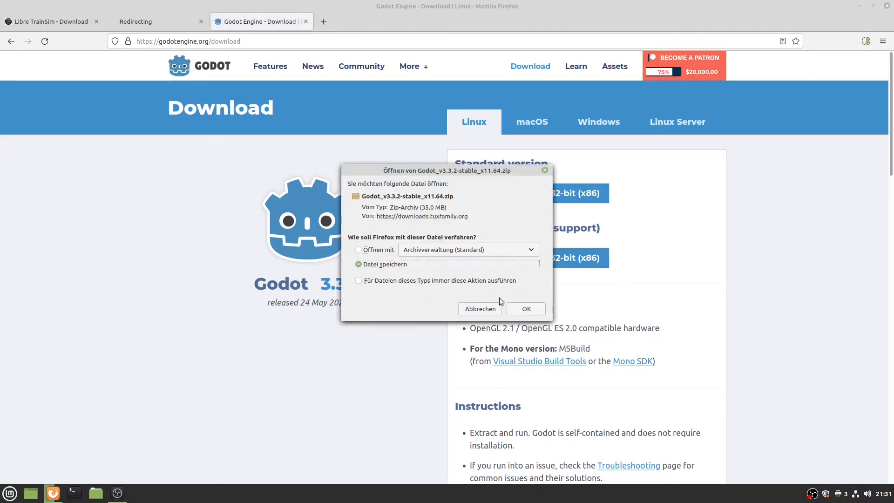
{"action": "left_click", "coordinate": [524, 308]}
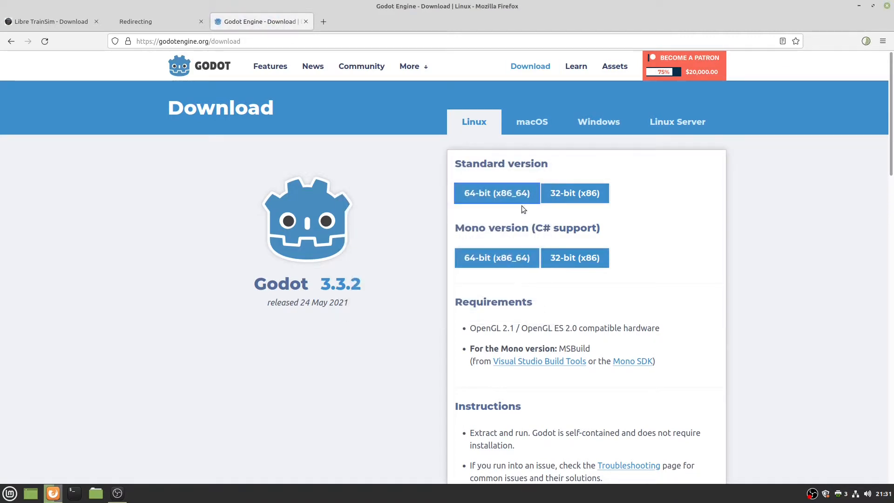
{"action": "middle_click", "coordinate": [248, 21]}
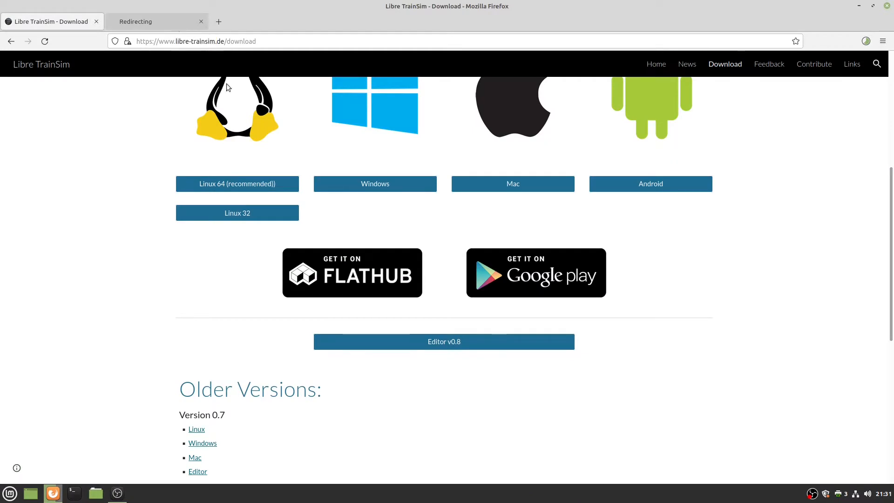
Open the 'Building Tracks for Libre TrainSim' wiki via Contribute > To Documentation.
{"action": "scroll", "coordinate": [299, 155], "scroll_direction": "up", "scroll_amount": 3}
{"action": "scroll", "coordinate": [299, 156], "scroll_direction": "up", "scroll_amount": 2}
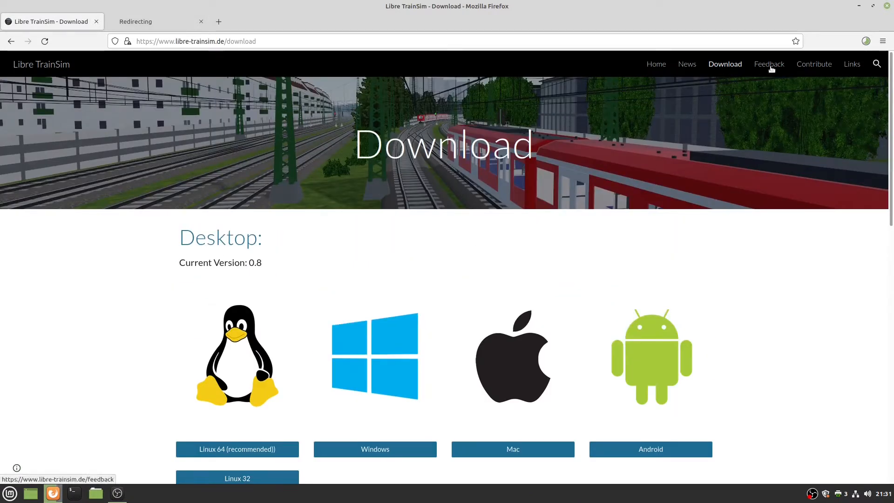
{"action": "left_click", "coordinate": [814, 64]}
{"action": "scroll", "coordinate": [559, 260], "scroll_direction": "down", "scroll_amount": 1}
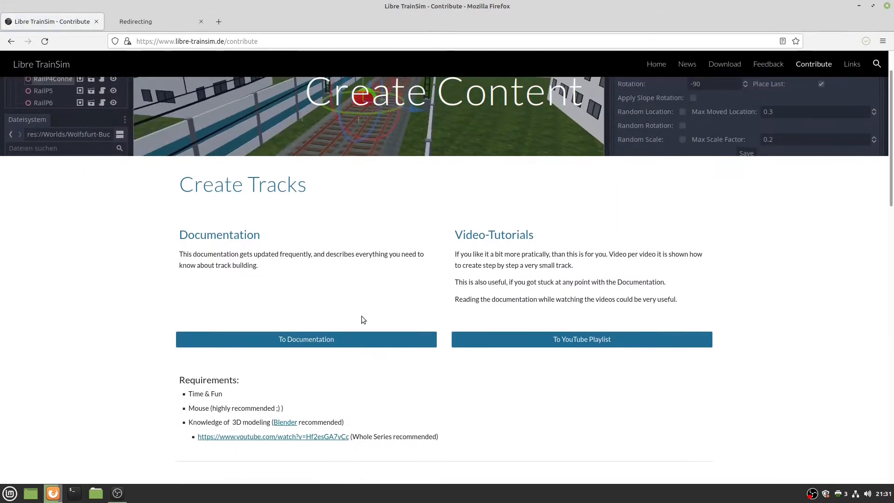
{"action": "left_click", "coordinate": [308, 340]}
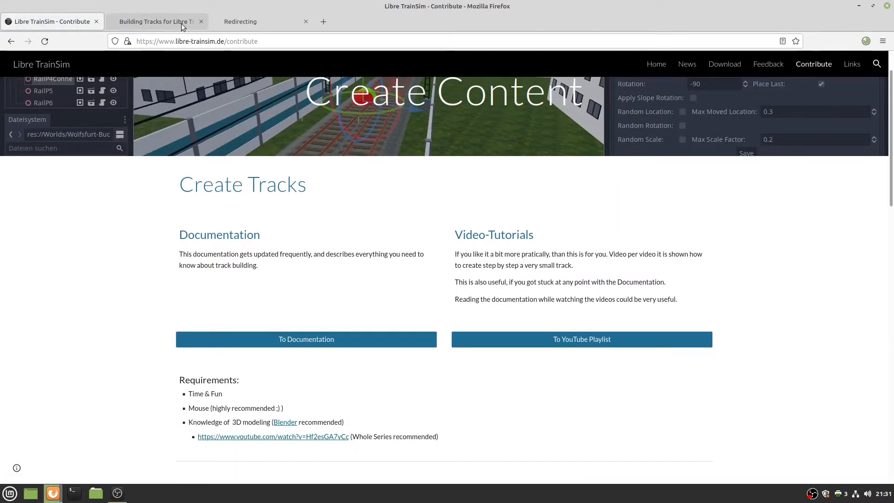
{"action": "left_click", "coordinate": [181, 22]}
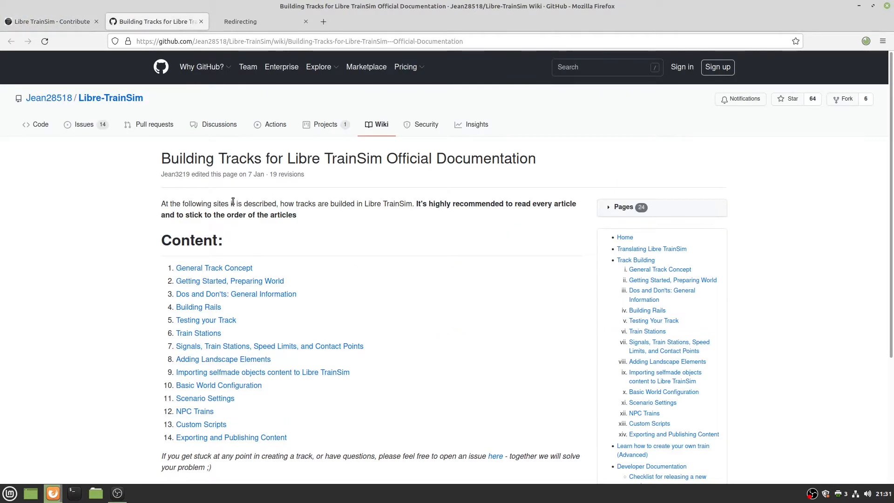
{"action": "scroll", "coordinate": [238, 219], "scroll_direction": "down", "scroll_amount": 2}
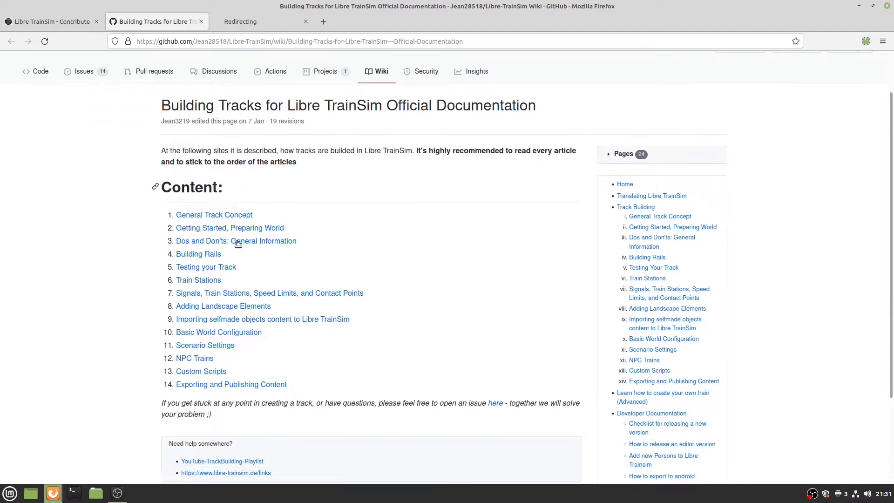
{"action": "scroll", "coordinate": [240, 242], "scroll_direction": "down", "scroll_amount": 4}
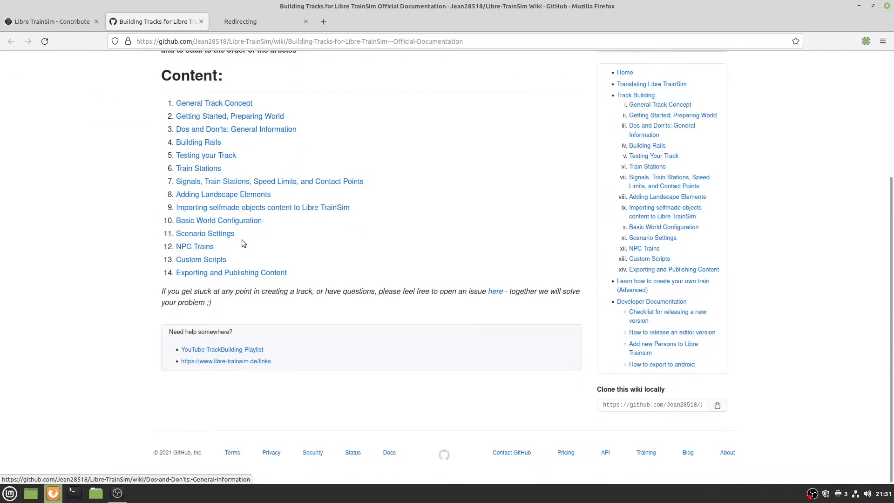
{"action": "scroll", "coordinate": [270, 209], "scroll_direction": "up", "scroll_amount": 6}
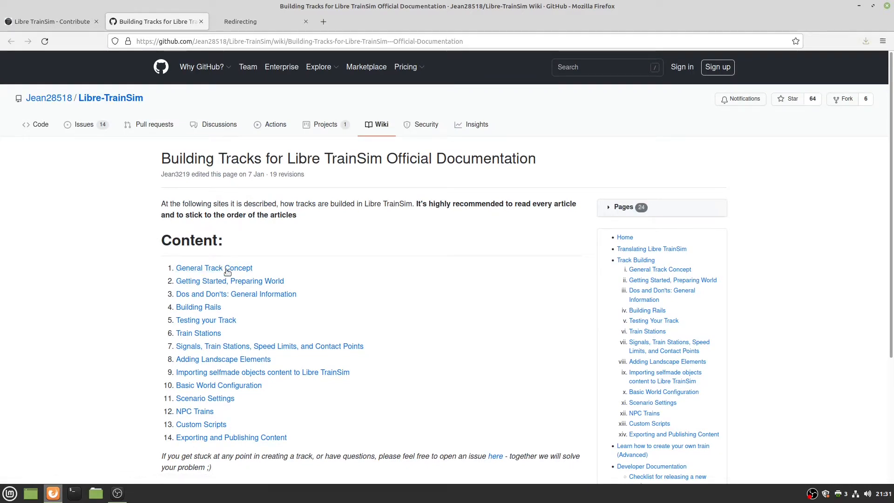
Open the track-building YouTube playlist in a new tab, accept cookies and pause the video.
{"action": "left_click", "coordinate": [53, 19]}
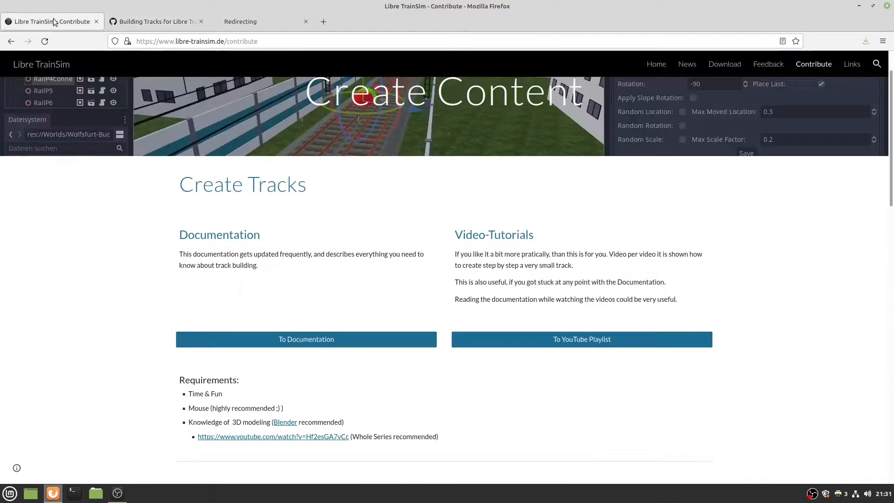
{"action": "middle_click", "coordinate": [558, 339]}
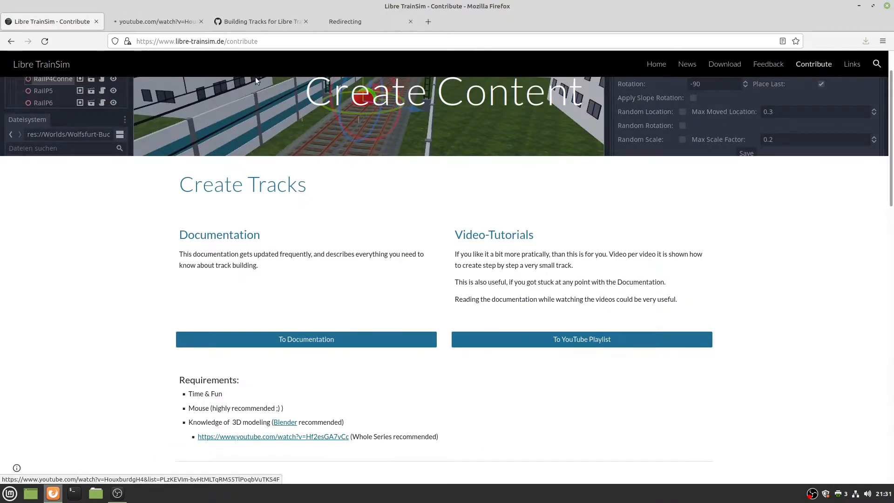
{"action": "left_click", "coordinate": [162, 21]}
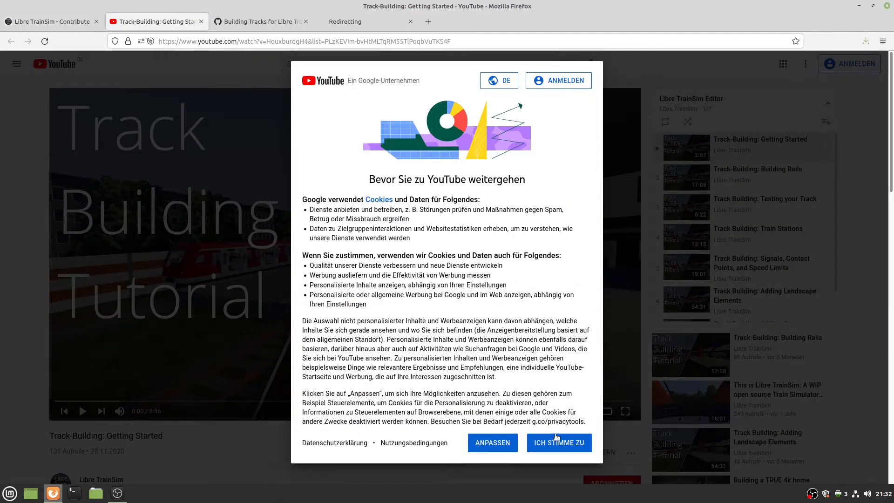
{"action": "left_click", "coordinate": [552, 443]}
{"action": "left_click", "coordinate": [253, 327]}
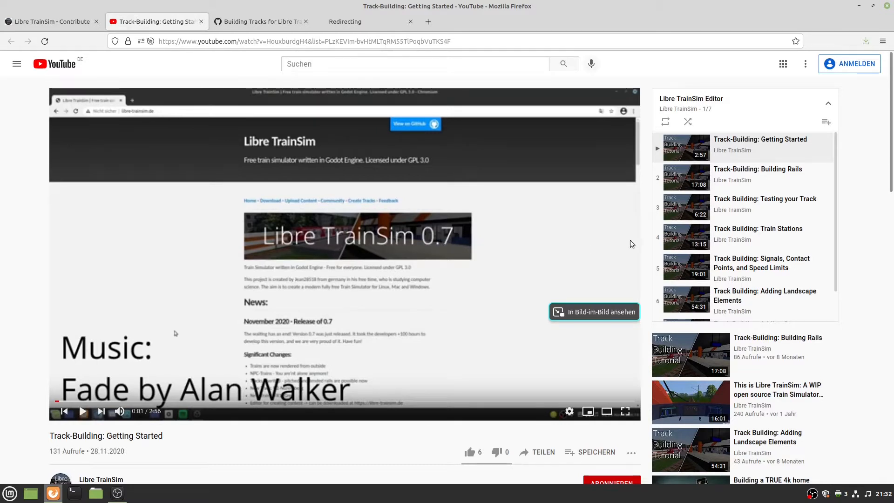
Browse the 7-video Libre TrainSim Editor playlist, then return to the wiki tab.
{"action": "scroll", "coordinate": [698, 229], "scroll_direction": "down", "scroll_amount": 1}
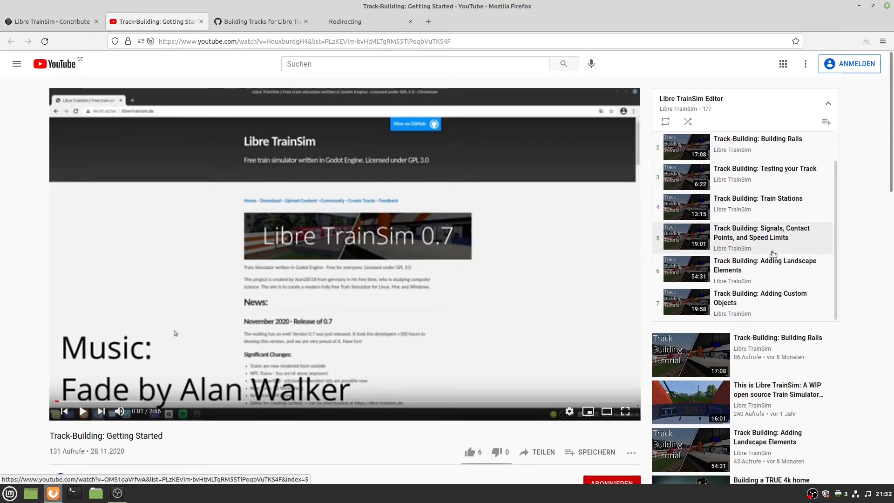
{"action": "scroll", "coordinate": [773, 254], "scroll_direction": "up", "scroll_amount": 1}
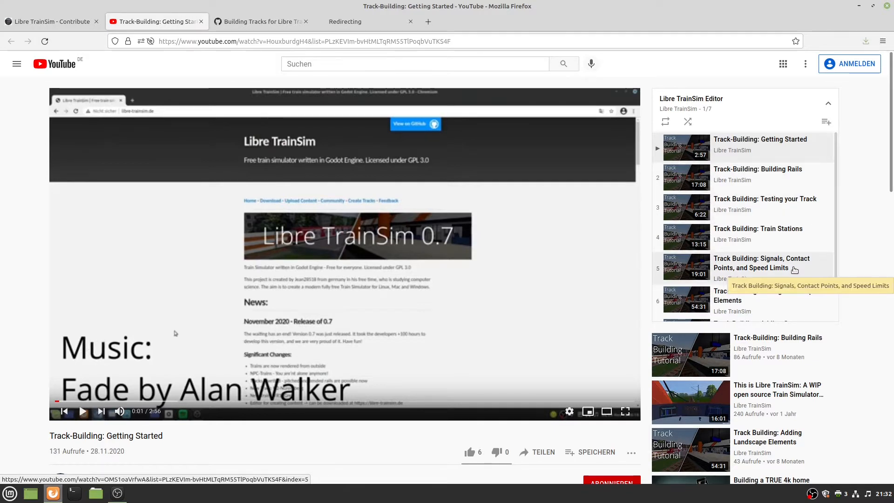
{"action": "scroll", "coordinate": [788, 273], "scroll_direction": "down", "scroll_amount": 1}
{"action": "scroll", "coordinate": [788, 272], "scroll_direction": "down", "scroll_amount": 2}
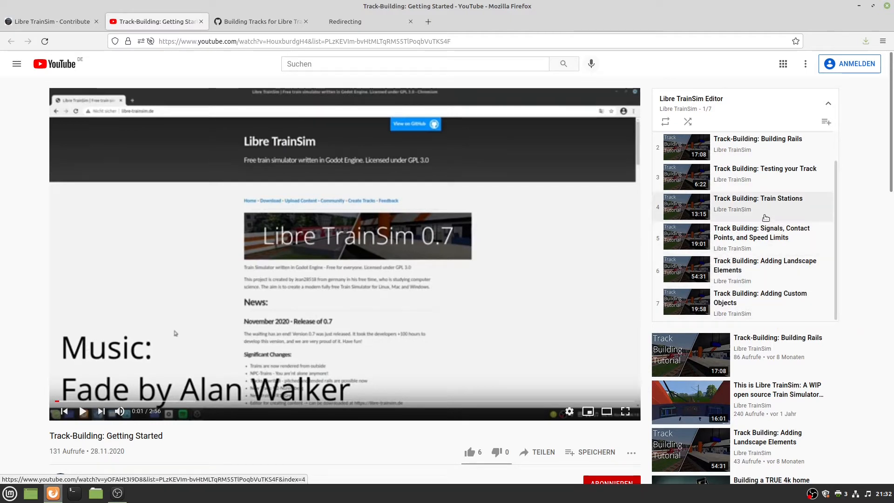
{"action": "scroll", "coordinate": [768, 223], "scroll_direction": "up", "scroll_amount": 3}
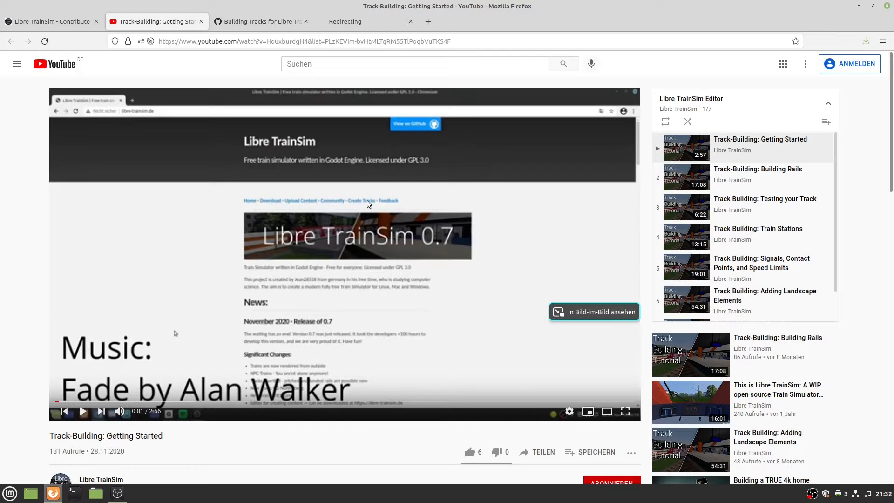
{"action": "left_click", "coordinate": [222, 23]}
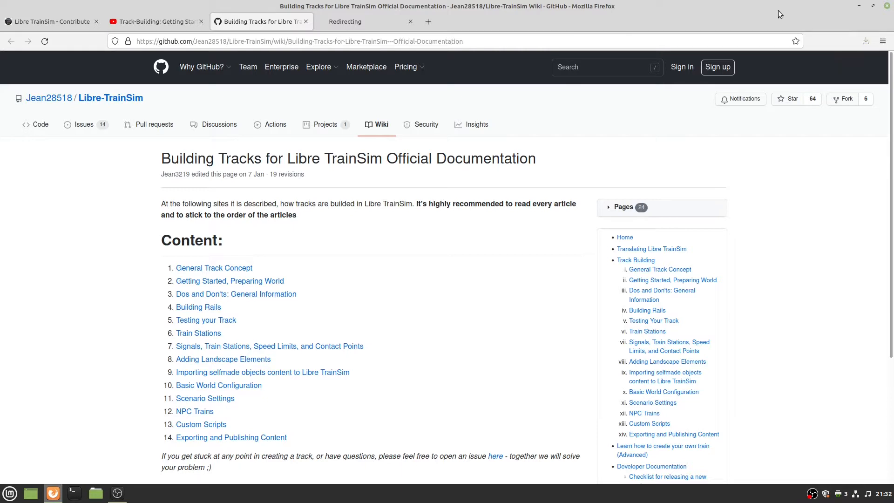
Extract the Libre TrainSim Editor zip in the Downloads folder.
{"action": "left_click_drag", "start_coordinate": [607, 9], "coordinate": [0, 6]}
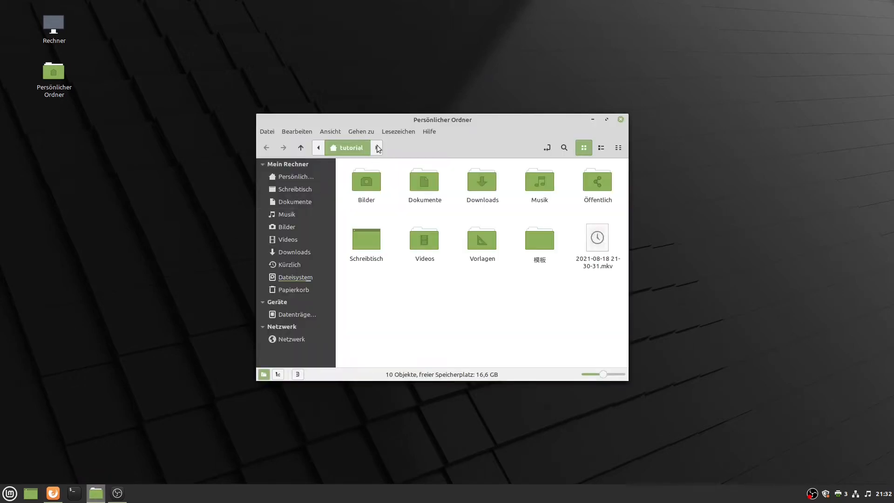
{"action": "double_click", "coordinate": [411, 117]}
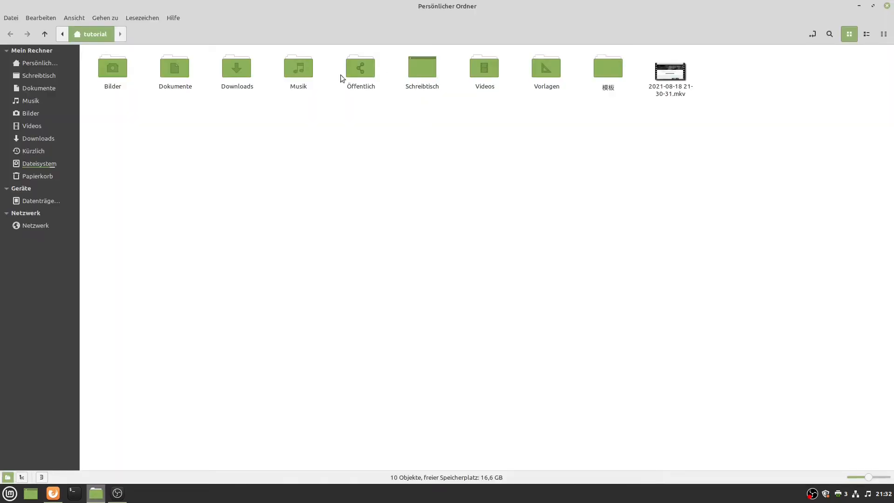
{"action": "double_click", "coordinate": [247, 74]}
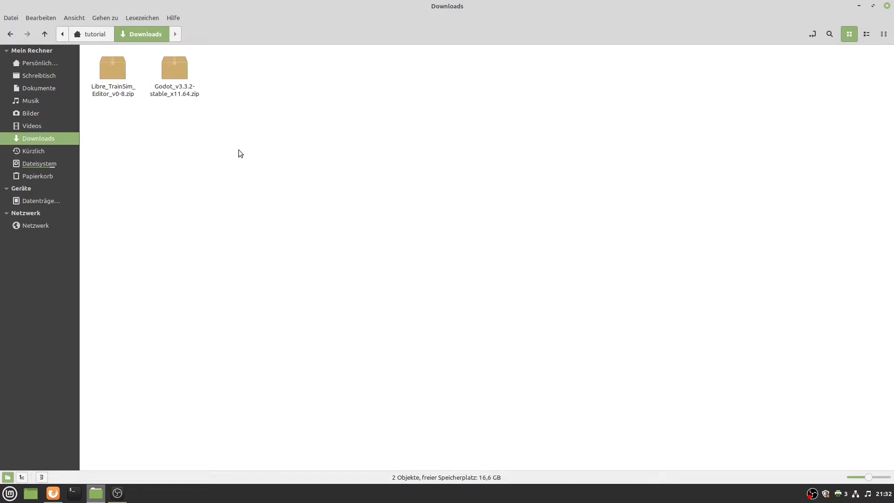
{"action": "left_click_drag", "start_coordinate": [238, 149], "coordinate": [113, 69]}
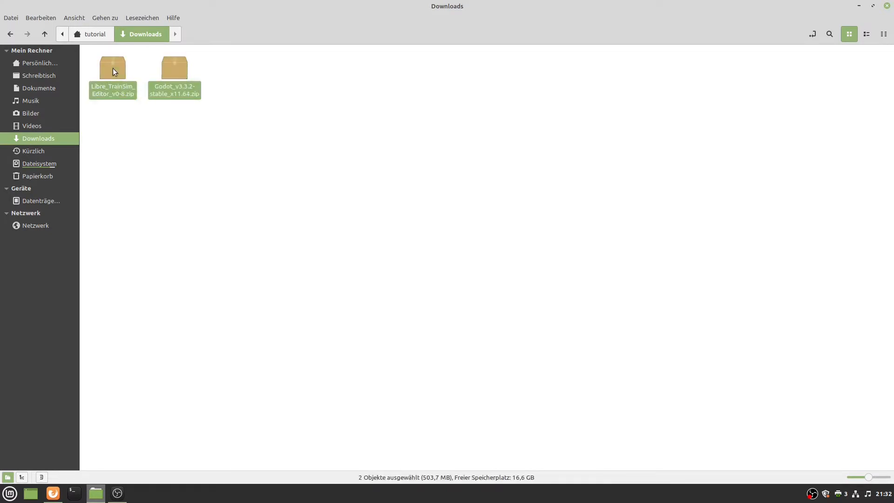
{"action": "right_click", "coordinate": [113, 68]}
{"action": "left_click", "coordinate": [150, 182]}
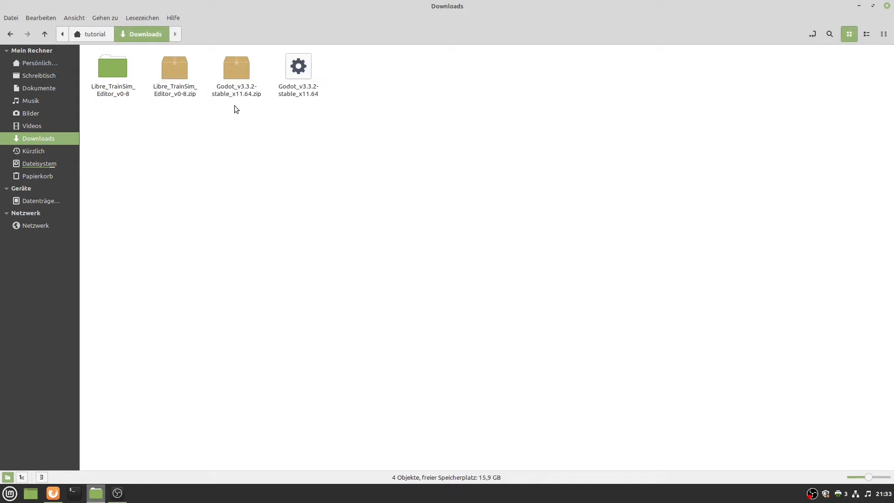
Move the extracted Libre_TrainSim_Editor_v0-8 folder into Dokumente.
{"action": "left_click", "coordinate": [287, 94]}
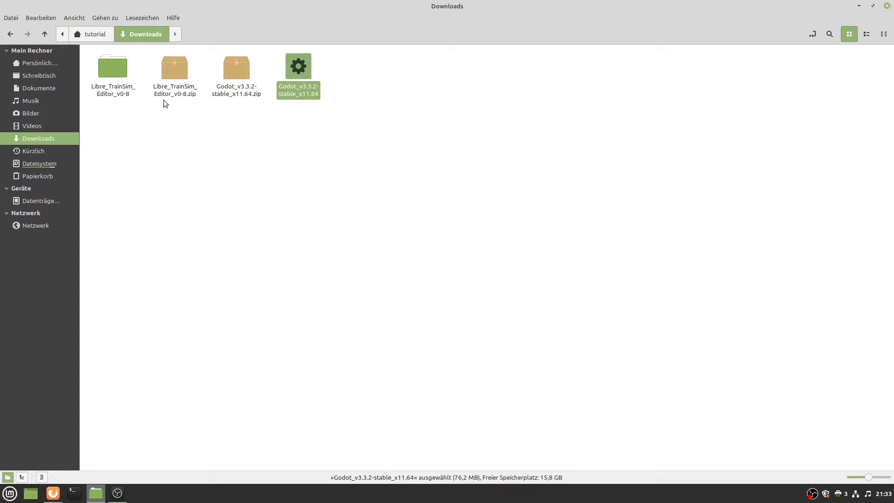
{"action": "left_click", "coordinate": [106, 88]}
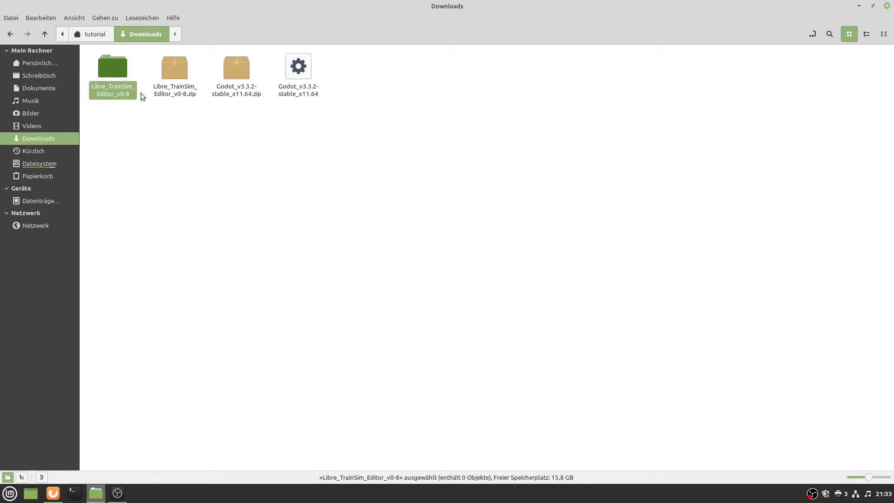
{"action": "key", "text": "ctrl+x"}
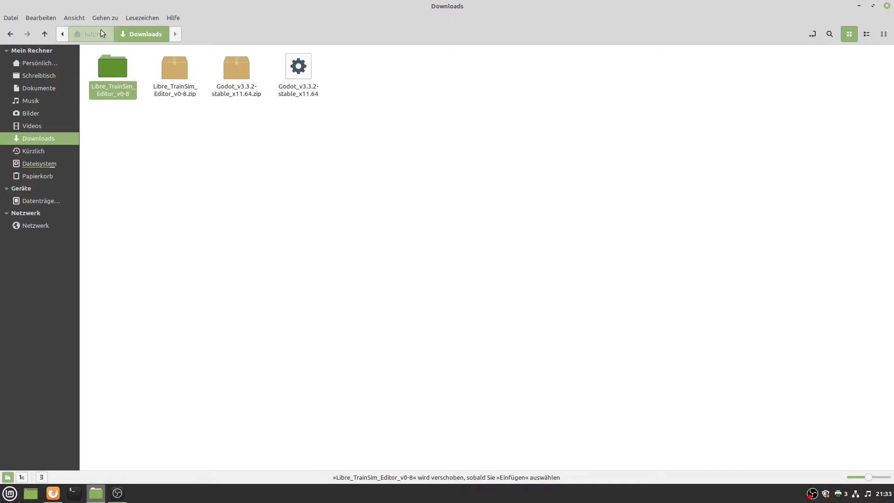
{"action": "left_click", "coordinate": [102, 32]}
{"action": "double_click", "coordinate": [180, 82]}
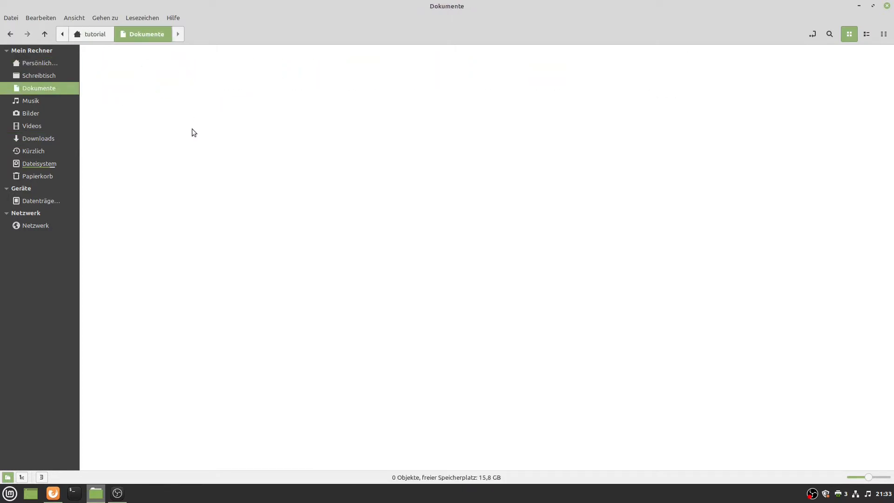
{"action": "key", "text": "ctrl+v"}
{"action": "left_click", "coordinate": [104, 34]}
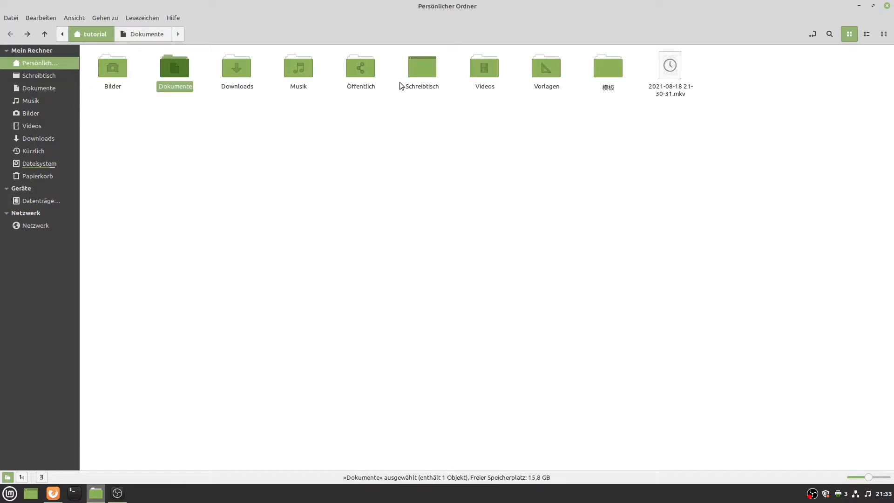
{"action": "double_click", "coordinate": [244, 74]}
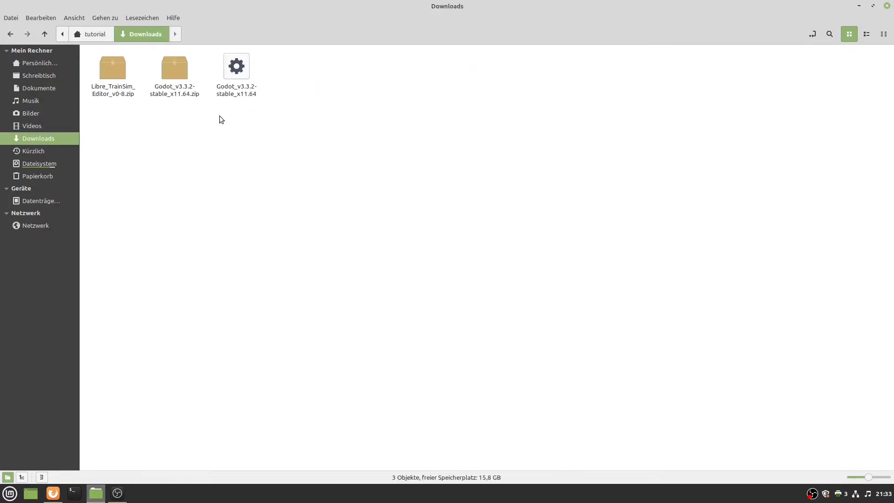
Paste Godot_v3.3.2-stable_x11.64 into the home folder and allow it to execute as a program.
{"action": "left_click", "coordinate": [108, 37]}
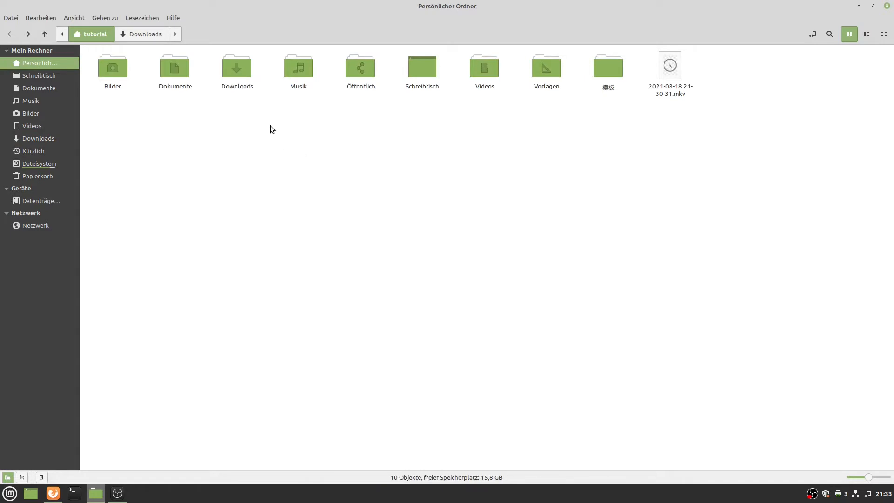
{"action": "key", "text": "ctrl+v"}
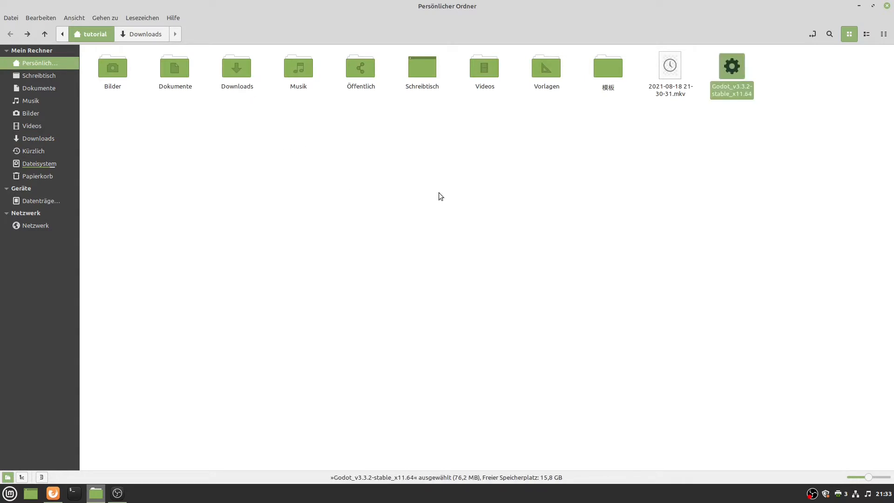
{"action": "left_click", "coordinate": [710, 126]}
{"action": "right_click", "coordinate": [728, 88]}
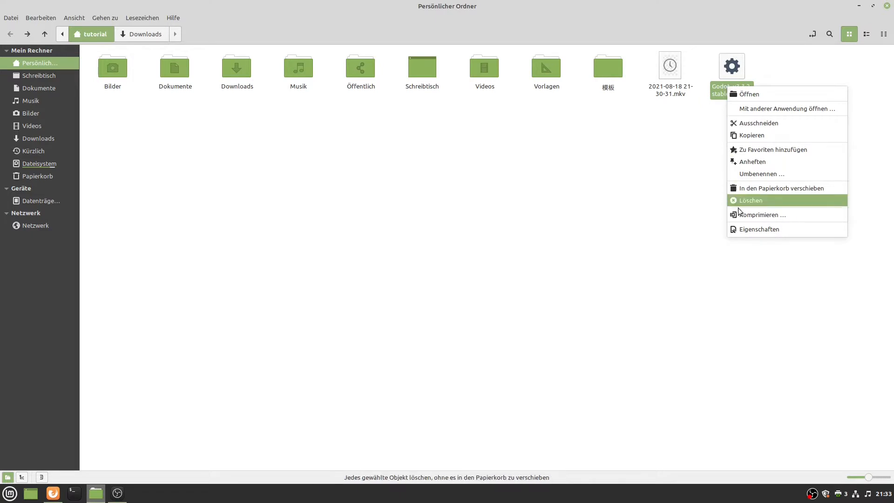
{"action": "left_click", "coordinate": [743, 230]}
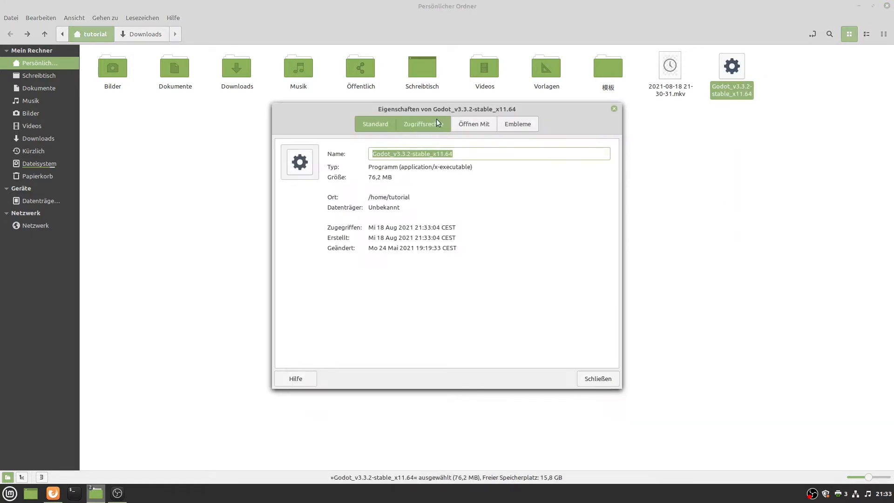
{"action": "left_click", "coordinate": [434, 123]}
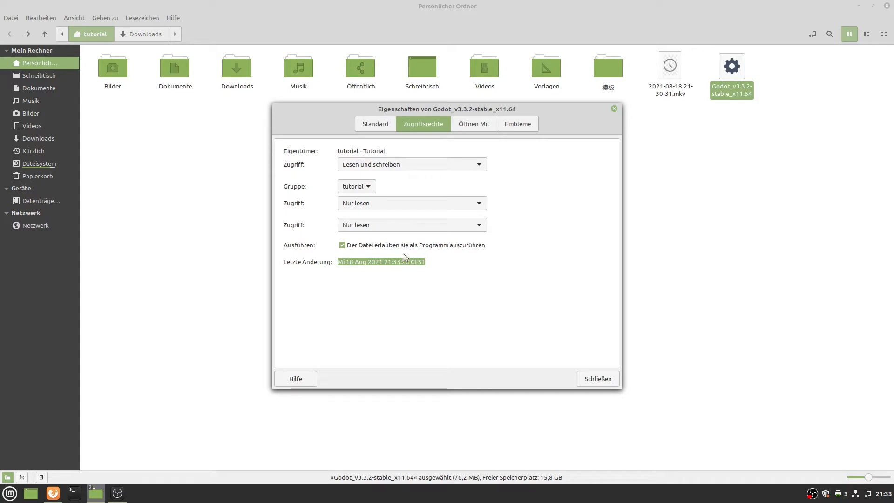
{"action": "left_click", "coordinate": [600, 377]}
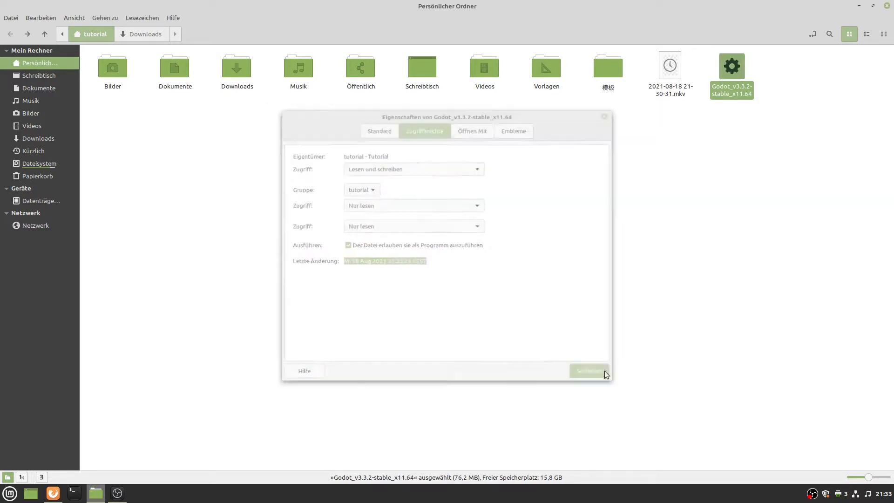
{"action": "left_click", "coordinate": [688, 191]}
Launch Godot, switch the Project Manager language to English and restart it.
{"action": "left_click", "coordinate": [724, 93]}
{"action": "double_click", "coordinate": [724, 93]}
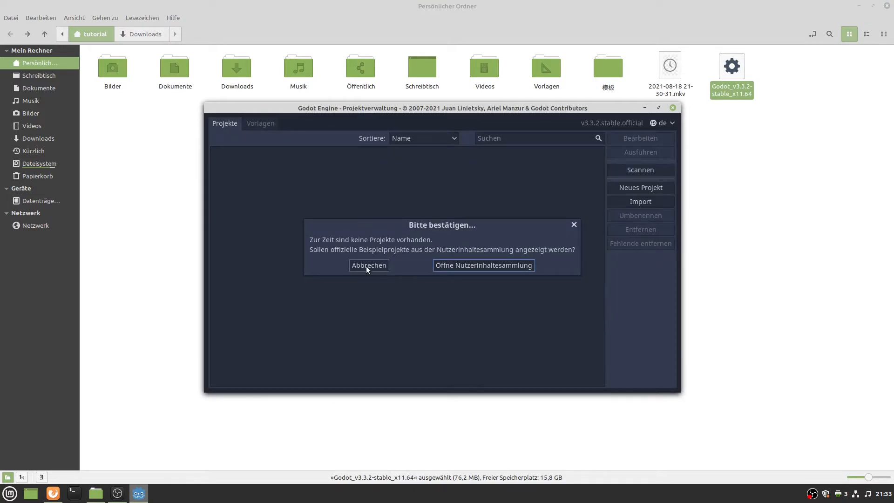
{"action": "left_click", "coordinate": [368, 265]}
{"action": "left_click", "coordinate": [655, 124]}
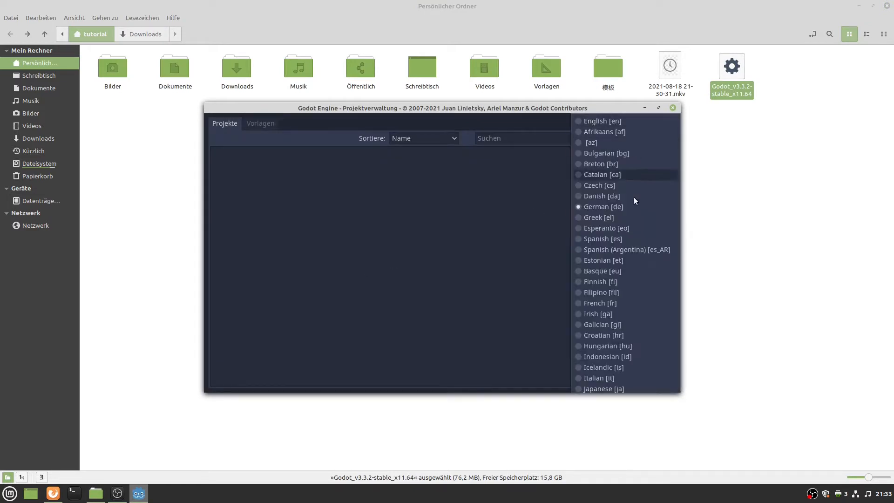
{"action": "left_click", "coordinate": [615, 123]}
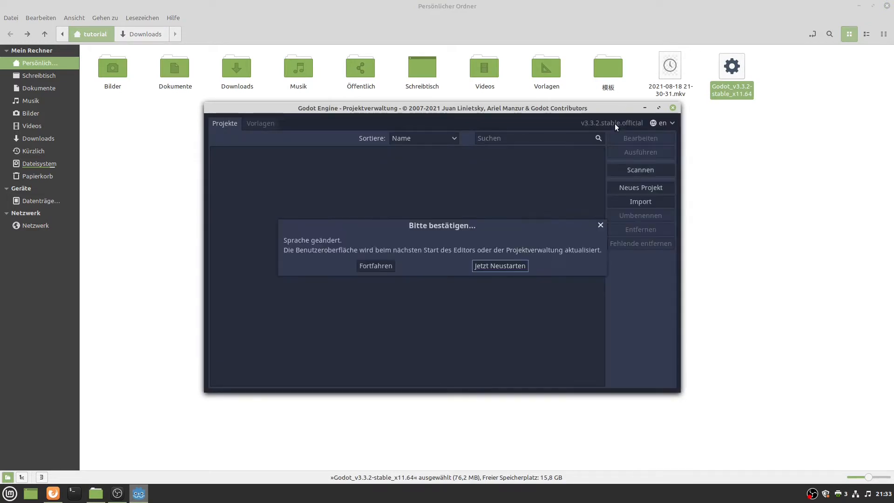
{"action": "left_click", "coordinate": [490, 266]}
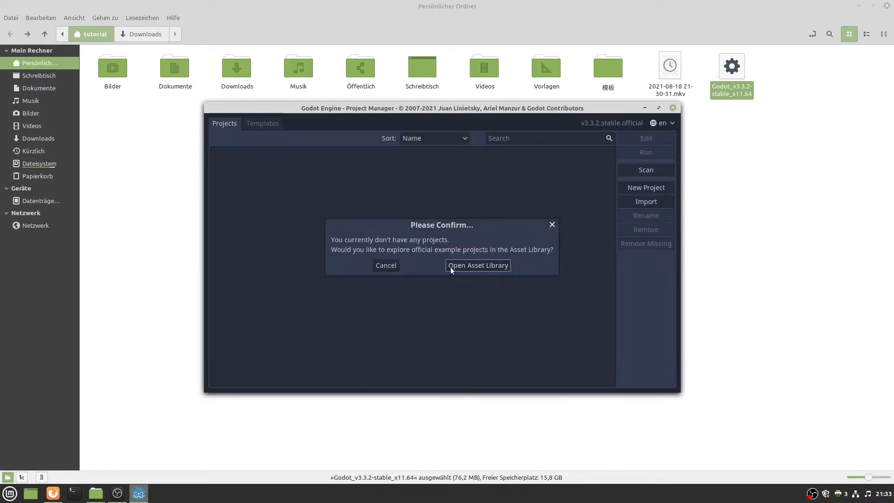
{"action": "left_click", "coordinate": [386, 265]}
{"action": "double_click", "coordinate": [465, 110]}
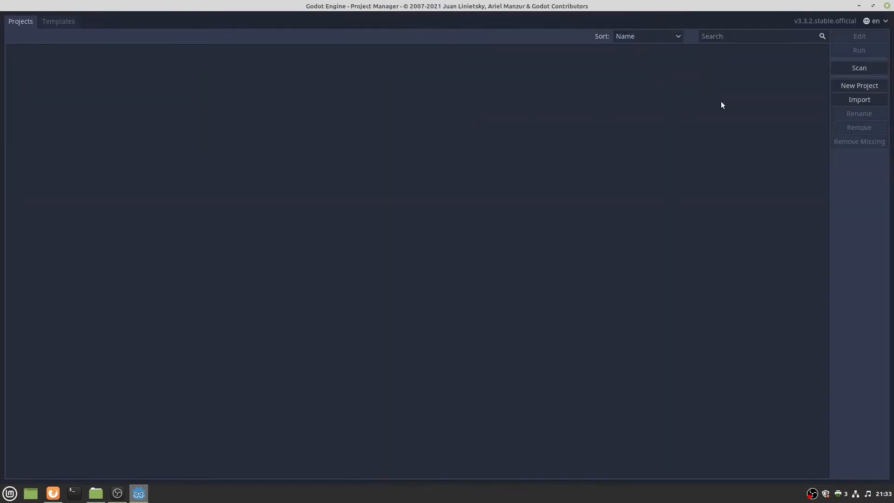
Scan Dokumente/Libre_TrainSim_Editor_v0-8 to add the project to the list.
{"action": "left_click", "coordinate": [838, 68]}
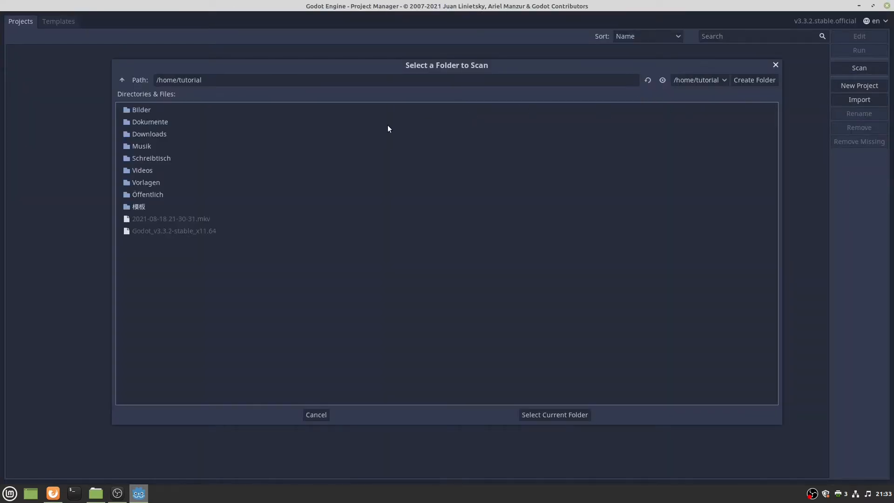
{"action": "double_click", "coordinate": [149, 123]}
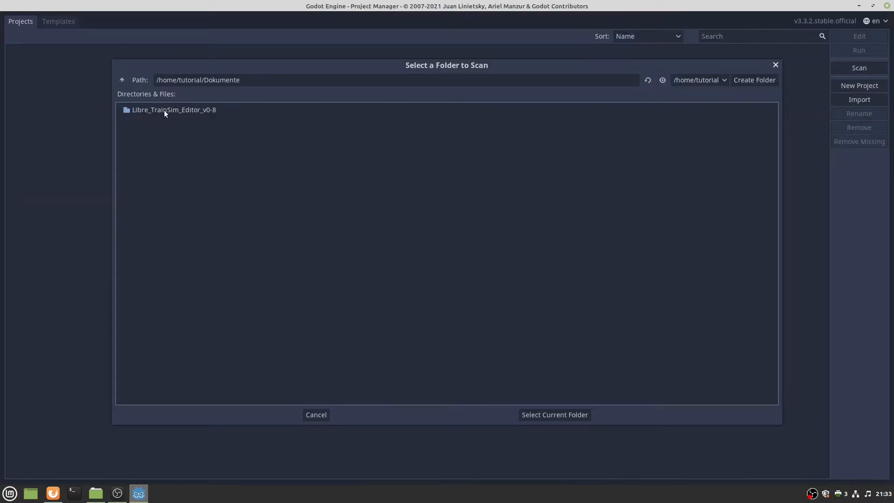
{"action": "double_click", "coordinate": [161, 111]}
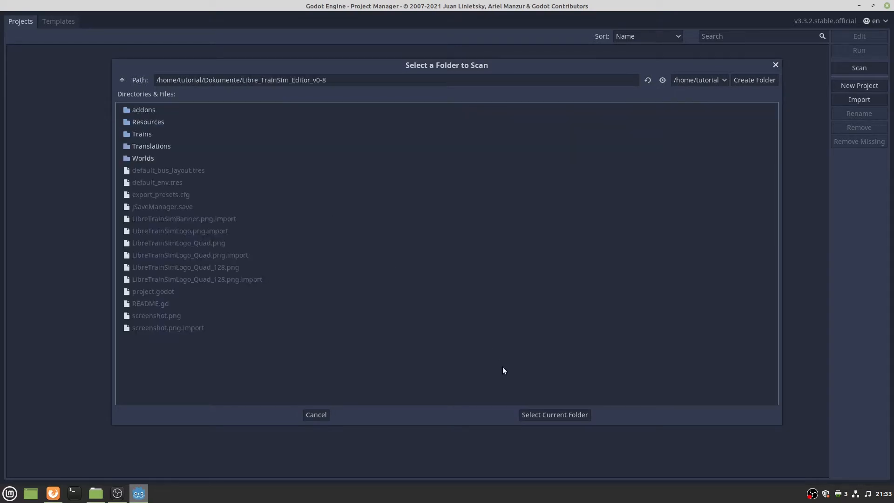
{"action": "left_click", "coordinate": [538, 416]}
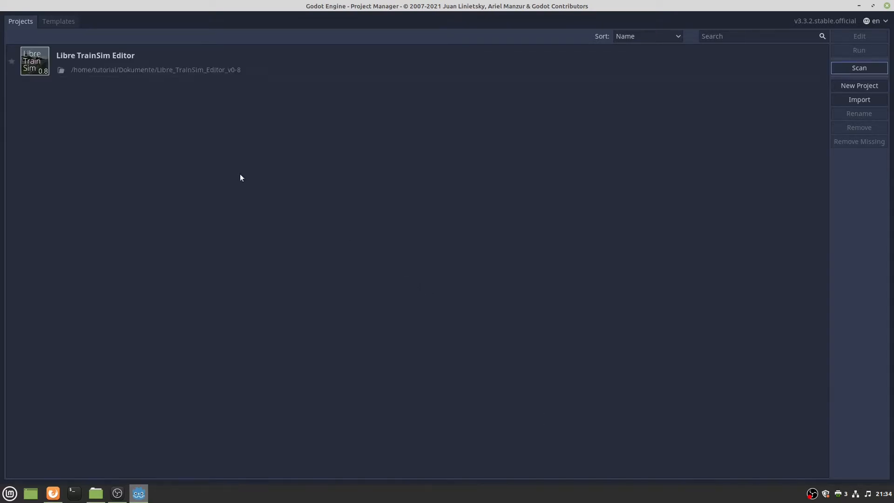
Open the Libre TrainSim Editor project and expand its Worlds folder in FileSystem.
{"action": "double_click", "coordinate": [163, 63]}
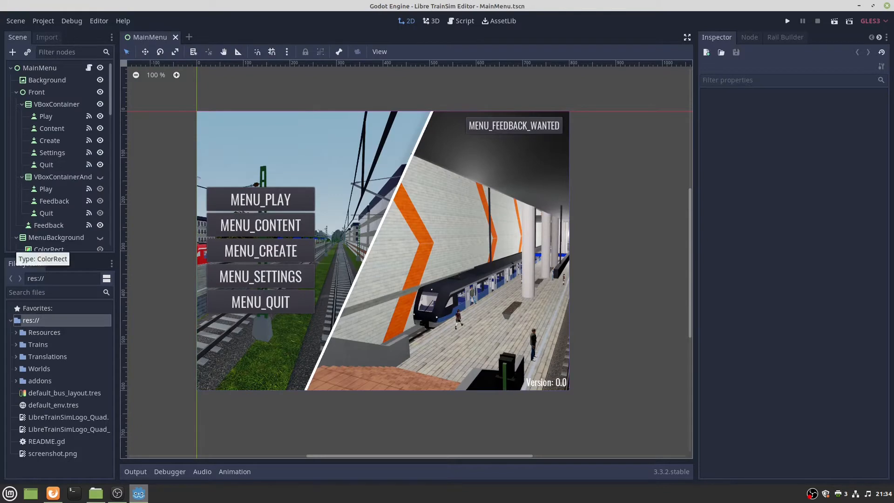
{"action": "key", "text": "alt+Tab"}
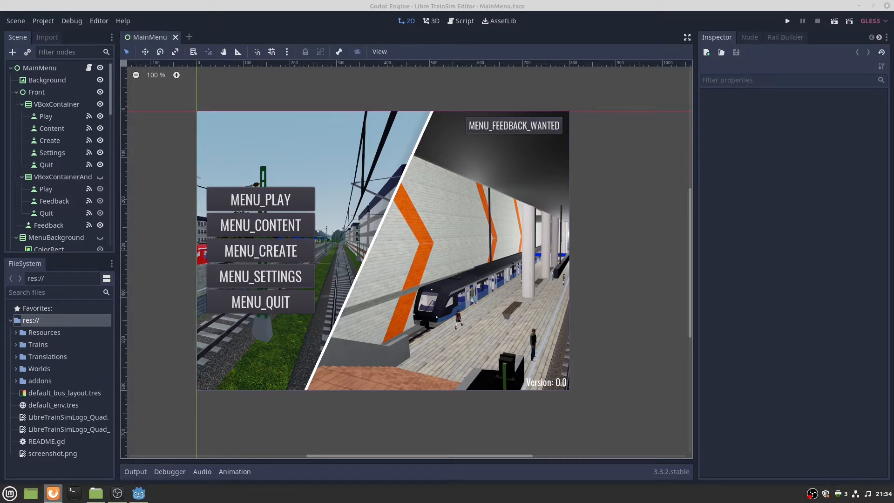
{"action": "left_click", "coordinate": [15, 359]}
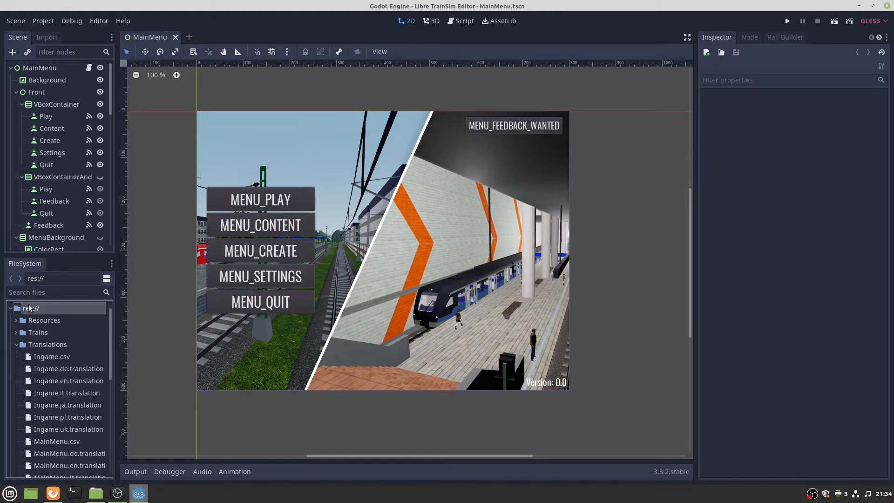
{"action": "left_click", "coordinate": [16, 345]}
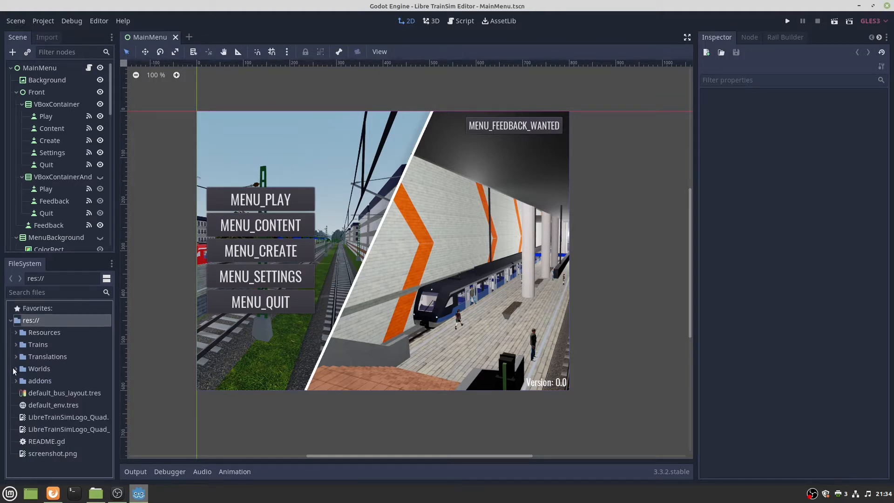
{"action": "left_click", "coordinate": [16, 369]}
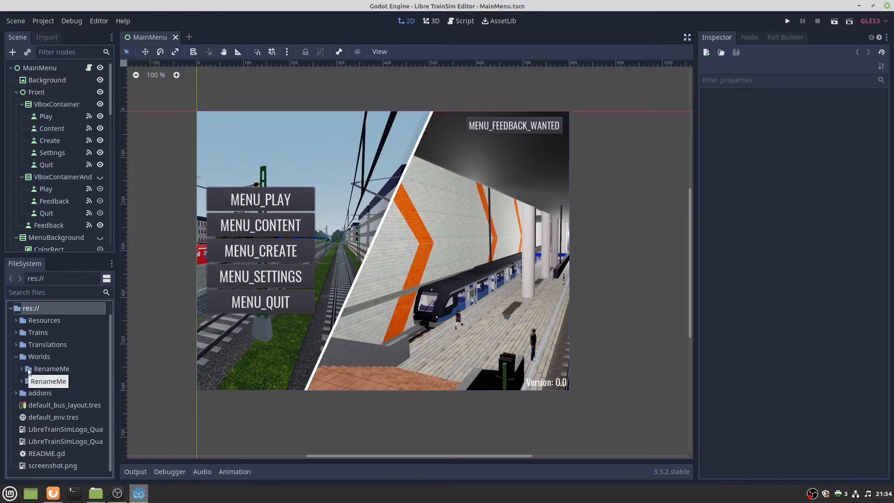
Rename the Worlds/RenameMe folder to TutorialTrack.
{"action": "left_click", "coordinate": [21, 368]}
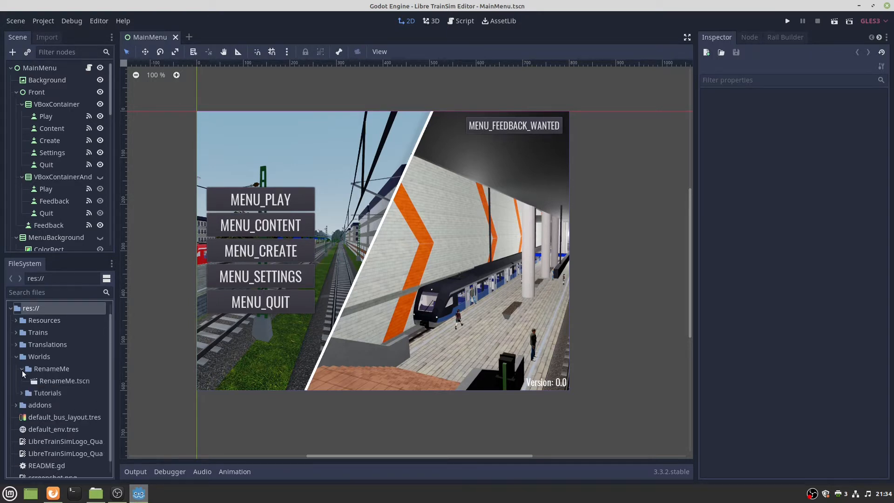
{"action": "right_click", "coordinate": [53, 370]}
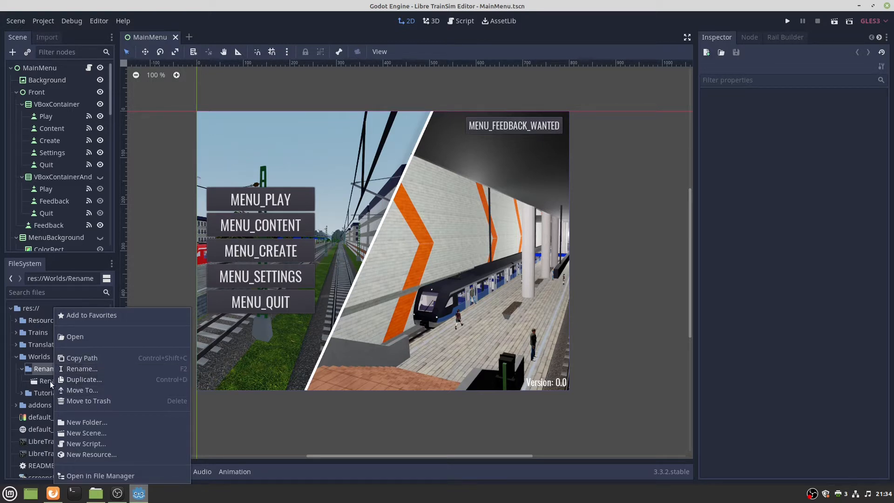
{"action": "left_click", "coordinate": [80, 369]}
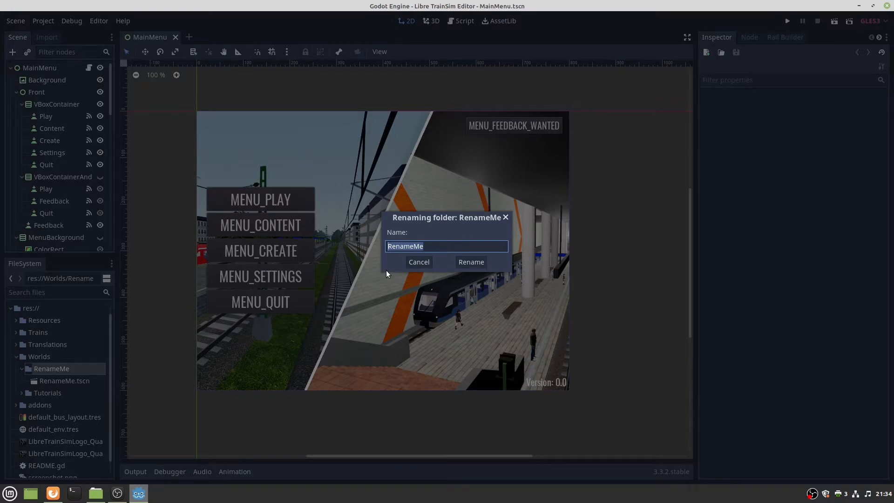
{"action": "type", "text": "TutorialTrack"}
{"action": "left_click", "coordinate": [466, 262]}
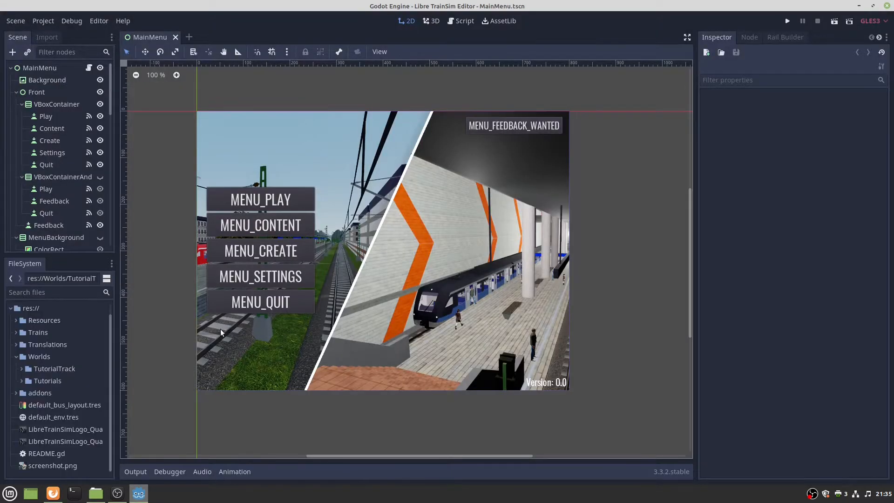
Rename RenameMe.tscn in TutorialTrack to TutorialTrack.tscn and open the scene.
{"action": "left_click", "coordinate": [21, 369]}
{"action": "right_click", "coordinate": [36, 381]}
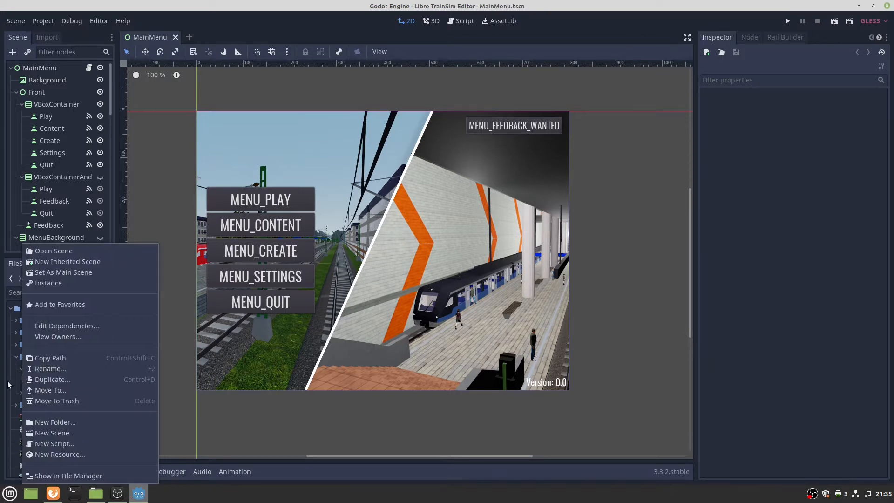
{"action": "left_click", "coordinate": [29, 379]}
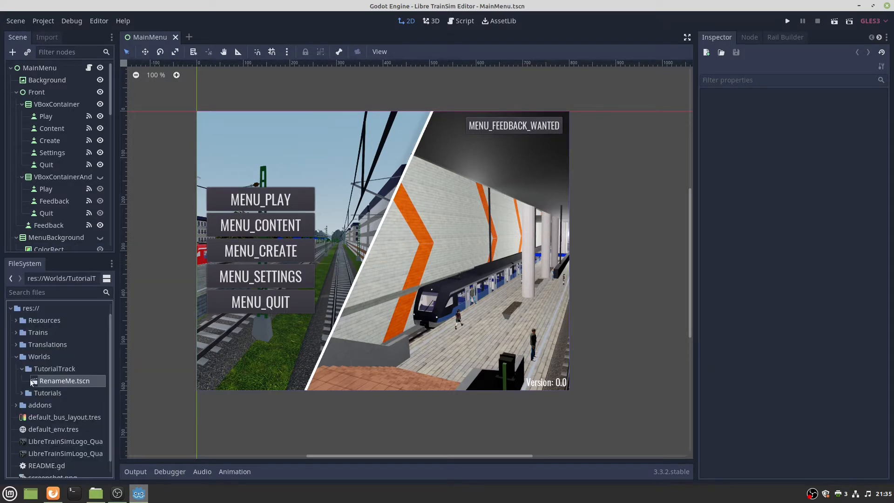
{"action": "right_click", "coordinate": [72, 381]}
{"action": "left_click", "coordinate": [100, 366]}
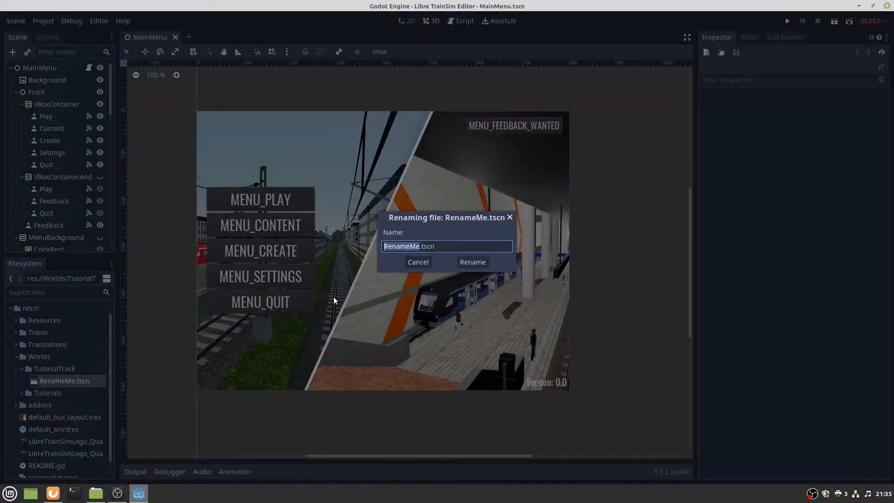
{"action": "type", "text": "TutorialTrack"}
{"action": "left_click", "coordinate": [473, 261]}
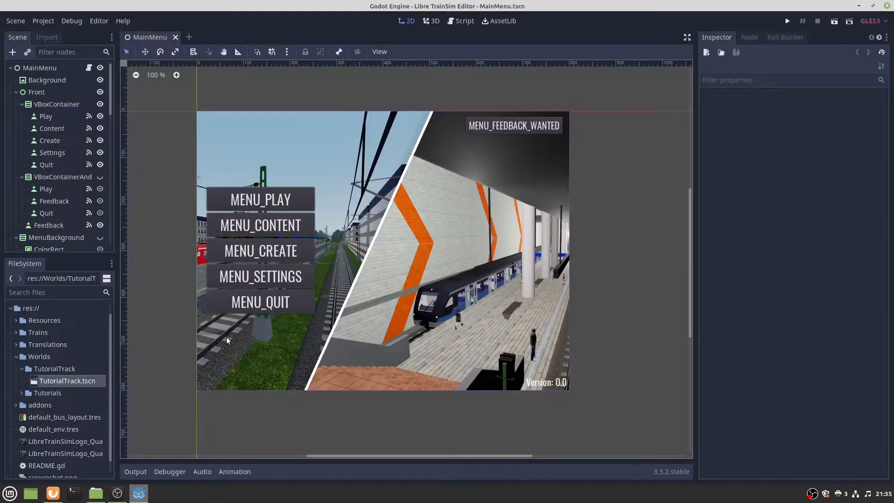
{"action": "double_click", "coordinate": [82, 382]}
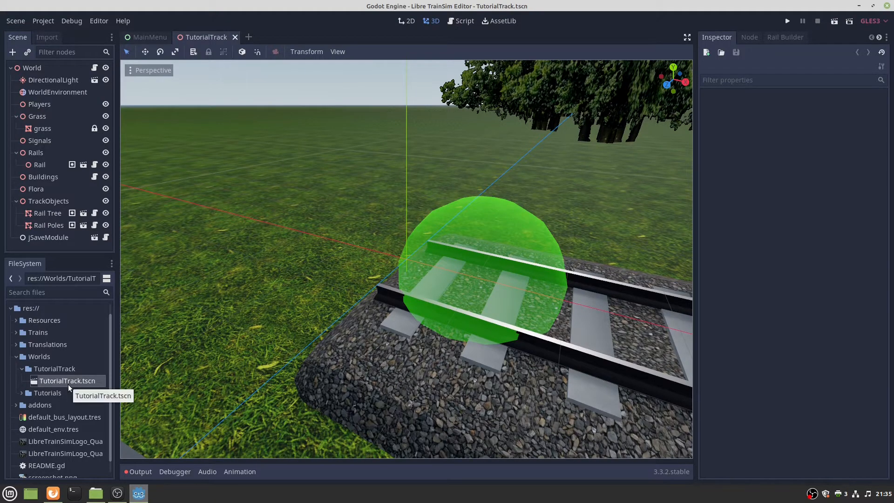
Close the MainMenu scene, widen the left docks and select the 160-long Rail.
{"action": "left_click", "coordinate": [149, 33]}
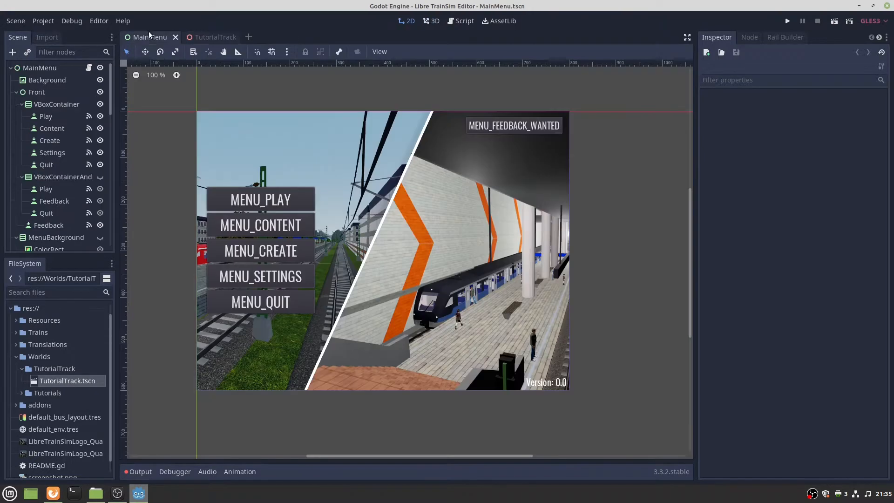
{"action": "left_click", "coordinate": [175, 37]}
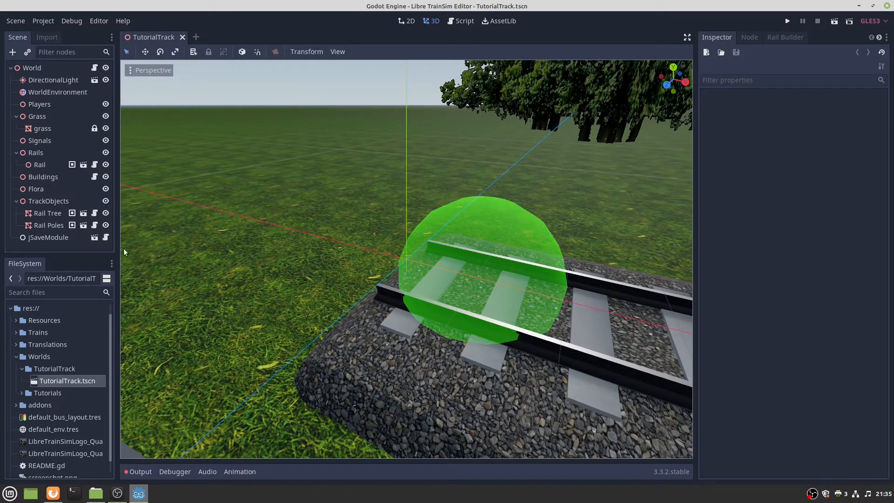
{"action": "left_click_drag", "start_coordinate": [117, 239], "coordinate": [150, 239]}
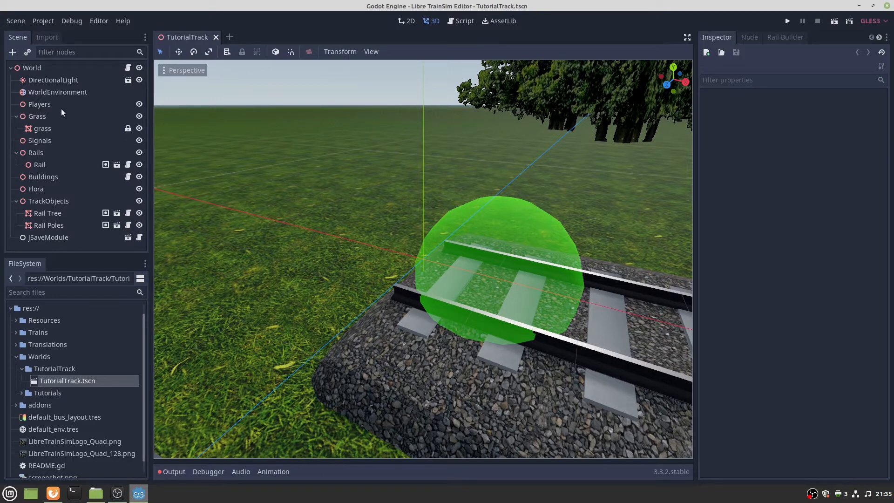
{"action": "left_click", "coordinate": [65, 53]}
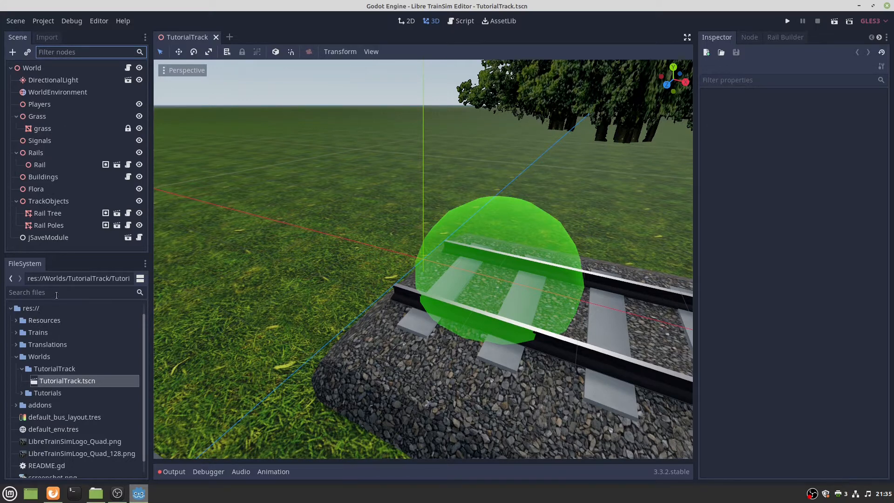
{"action": "left_click", "coordinate": [45, 293]}
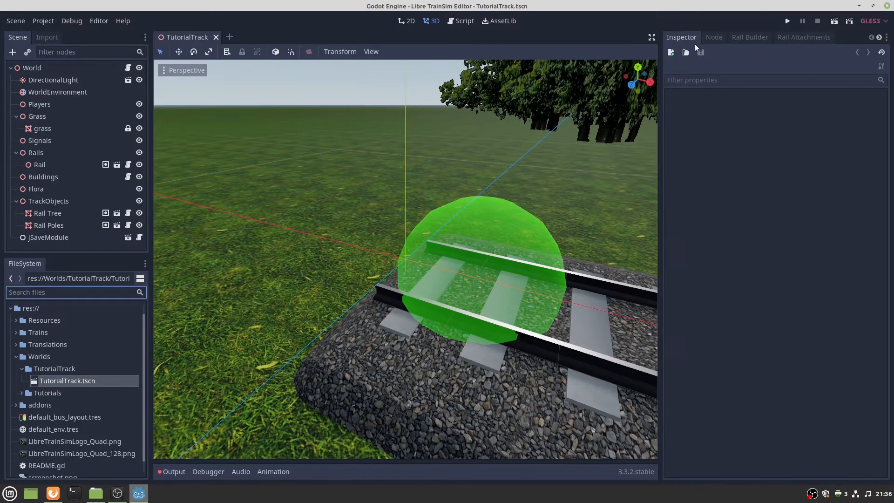
{"action": "left_click", "coordinate": [468, 253]}
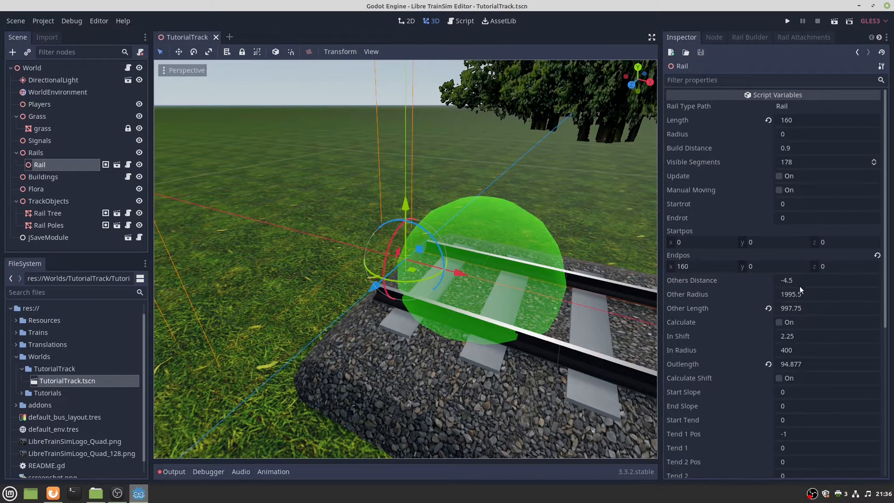
Look over the Rail Builder, Rail Attachments and Configuration panels, then return to Rail Builder.
{"action": "left_click", "coordinate": [736, 35]}
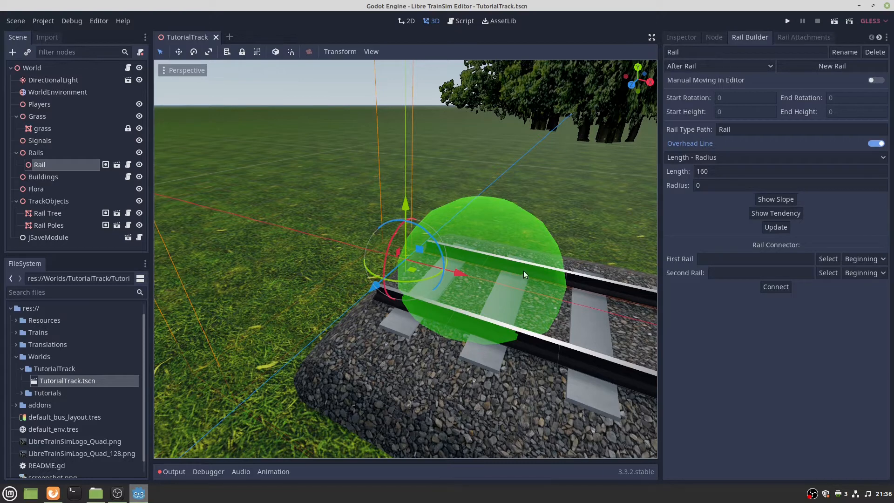
{"action": "left_click", "coordinate": [787, 38]}
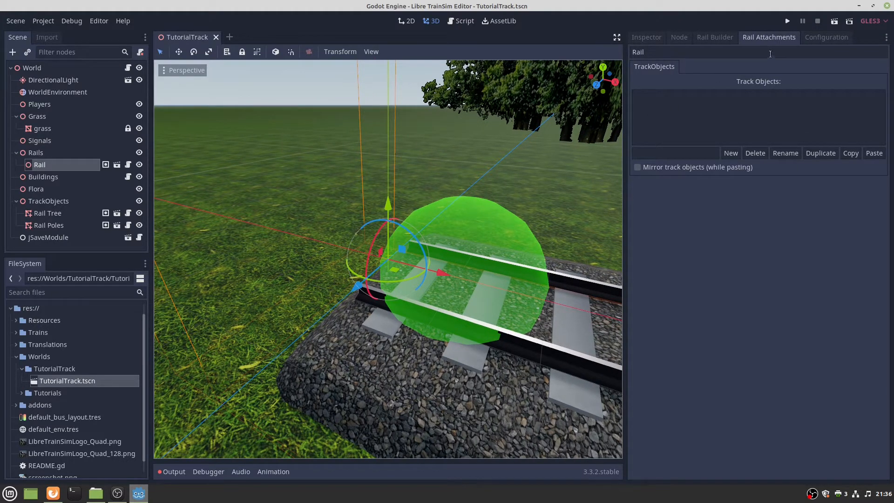
{"action": "left_click", "coordinate": [818, 38]}
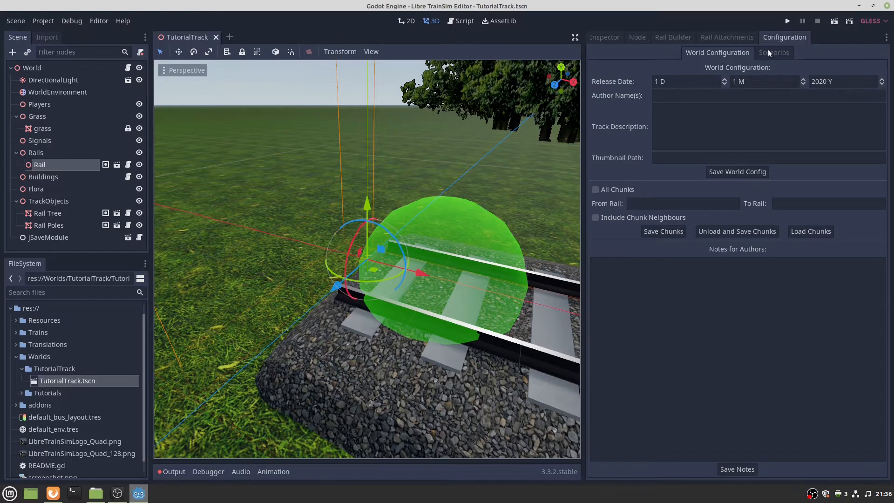
{"action": "left_click", "coordinate": [668, 37]}
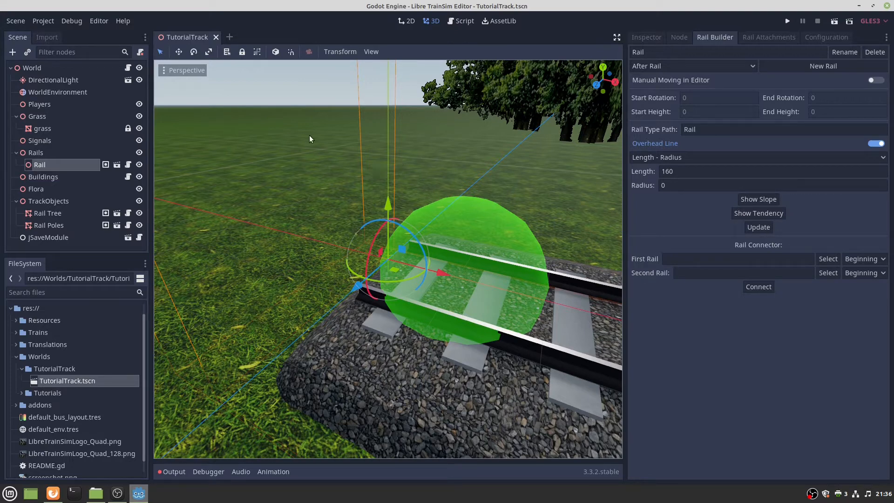
{"action": "right_click_drag", "start_coordinate": [388, 259], "coordinate": [325, 156]}
{"action": "key", "text": "s"}
{"action": "key", "text": "w"}
{"action": "key", "text": "s"}
{"action": "key", "text": "w"}
{"action": "scroll", "coordinate": [419, 224], "scroll_direction": "up", "scroll_amount": 3}
{"action": "key", "text": "d"}
{"action": "key", "text": "a"}
{"action": "key", "text": "d"}
{"action": "scroll", "coordinate": [411, 226], "scroll_direction": "up", "scroll_amount": 8}
{"action": "scroll", "coordinate": [409, 261], "scroll_direction": "up", "scroll_amount": 8}
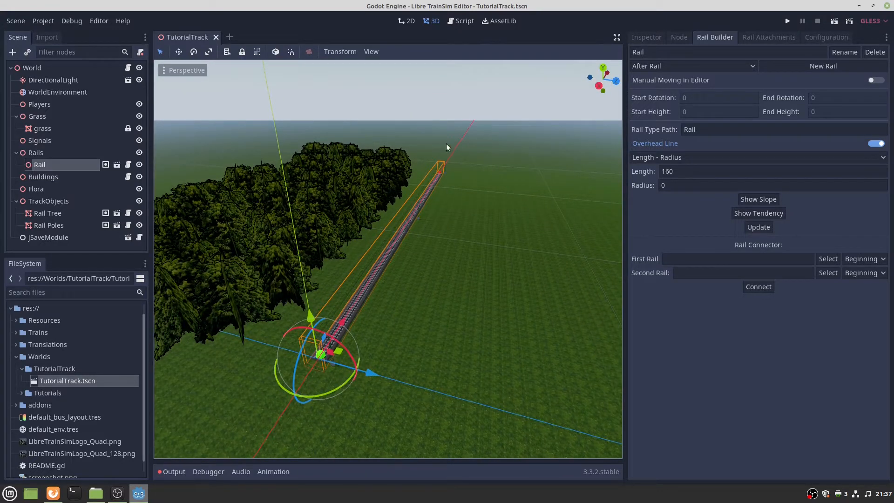
{"action": "left_click", "coordinate": [454, 91]}
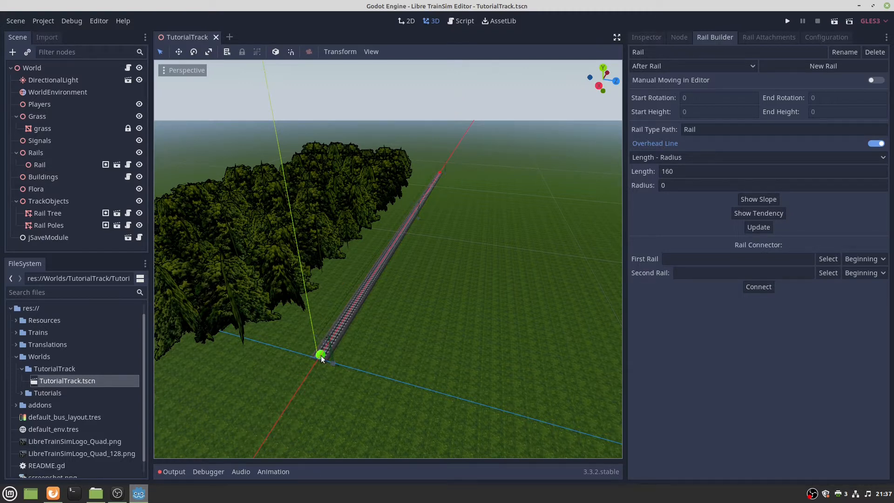
{"action": "left_click", "coordinate": [439, 175]}
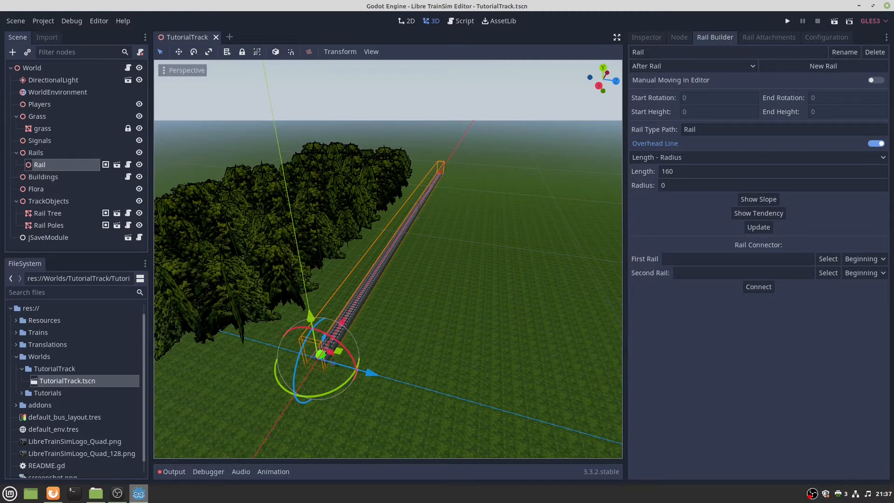
{"action": "left_click", "coordinate": [53, 493]}
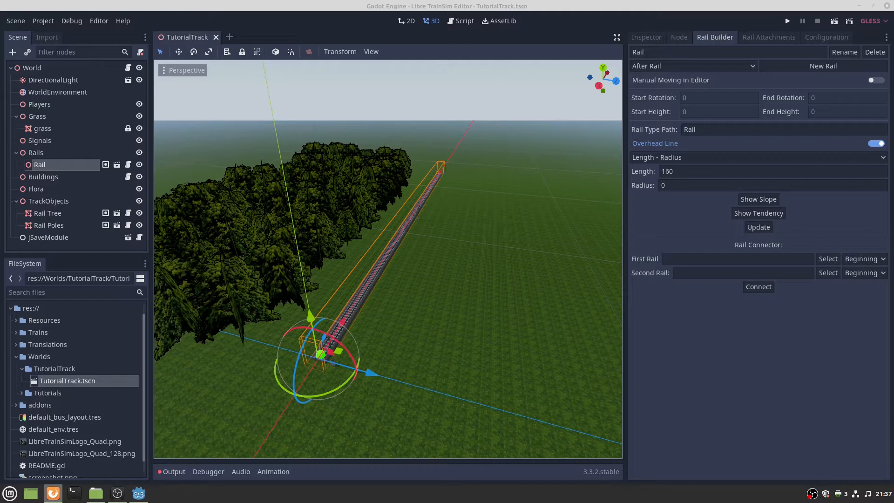
{"action": "middle_click_drag", "start_coordinate": [424, 306], "coordinate": [516, 269]}
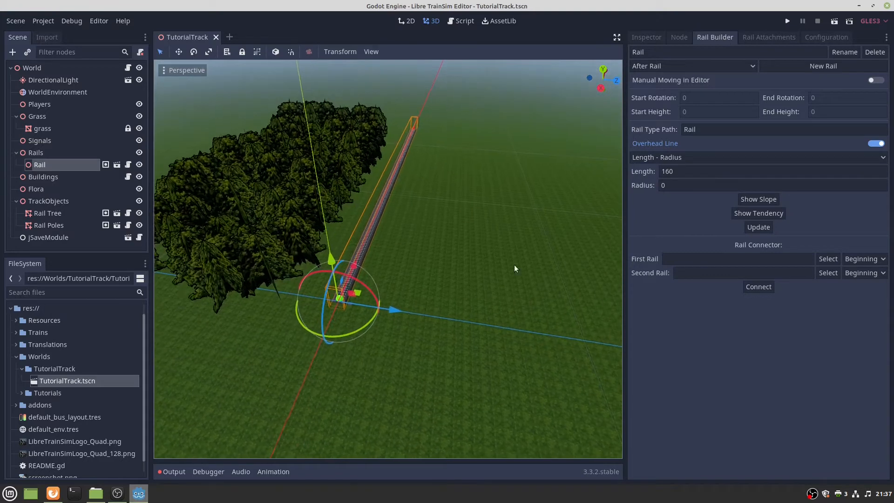
{"action": "left_click", "coordinate": [670, 53]}
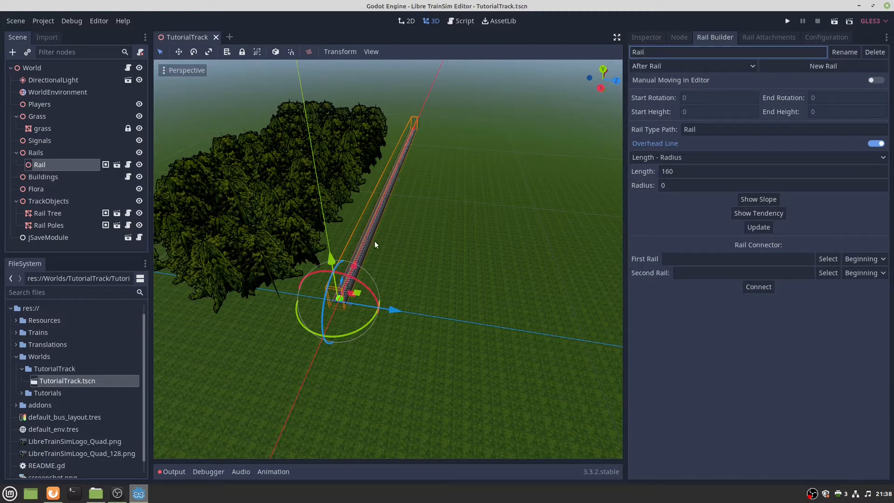
Try the new-rail placement options and leave it parallel to the existing rail.
{"action": "left_click", "coordinate": [670, 67]}
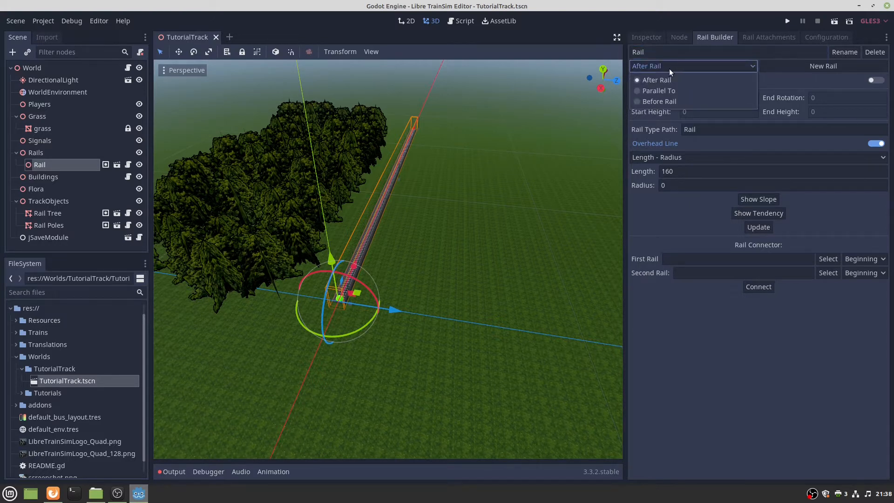
{"action": "left_click", "coordinate": [657, 79]}
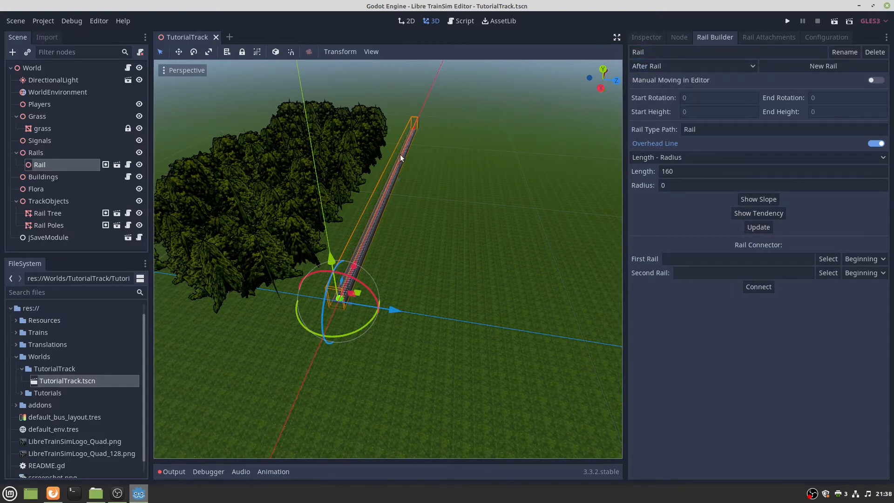
{"action": "left_click", "coordinate": [672, 66]}
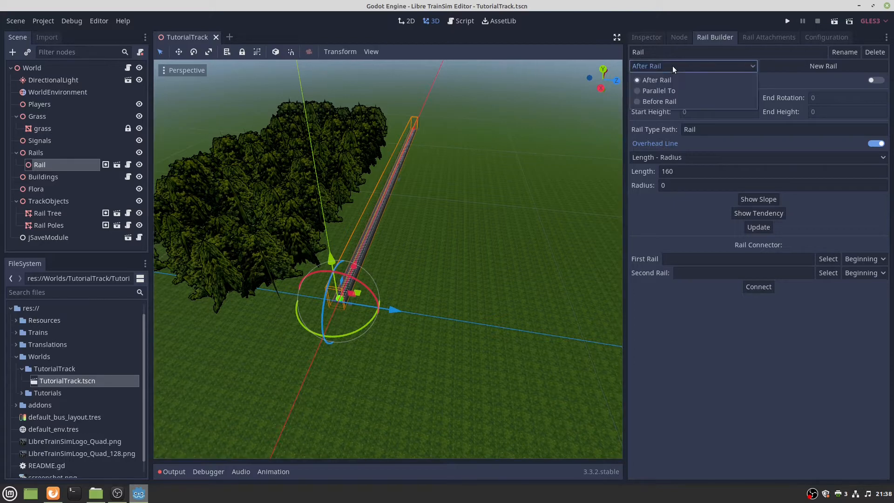
{"action": "left_click", "coordinate": [652, 90]}
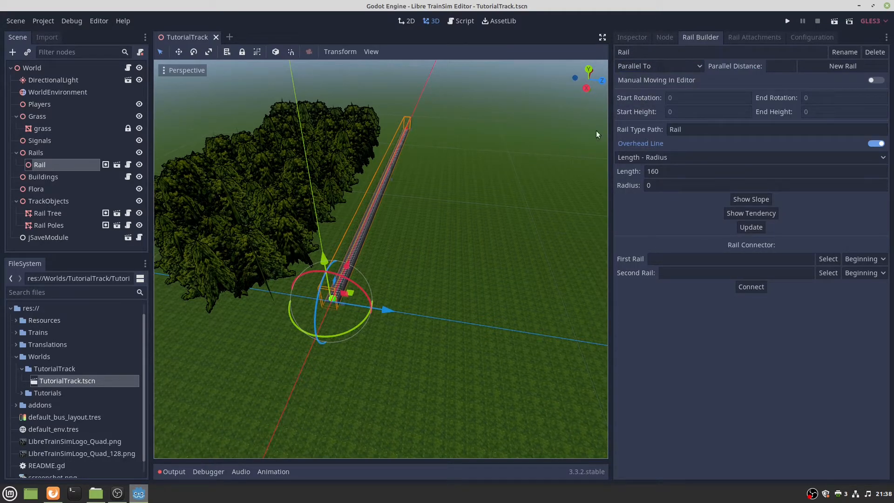
{"action": "left_click", "coordinate": [657, 66]}
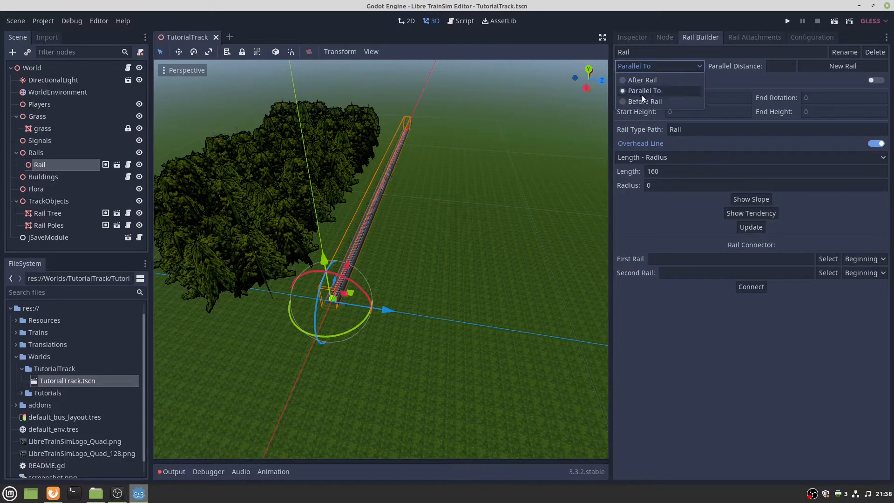
{"action": "left_click", "coordinate": [653, 90]}
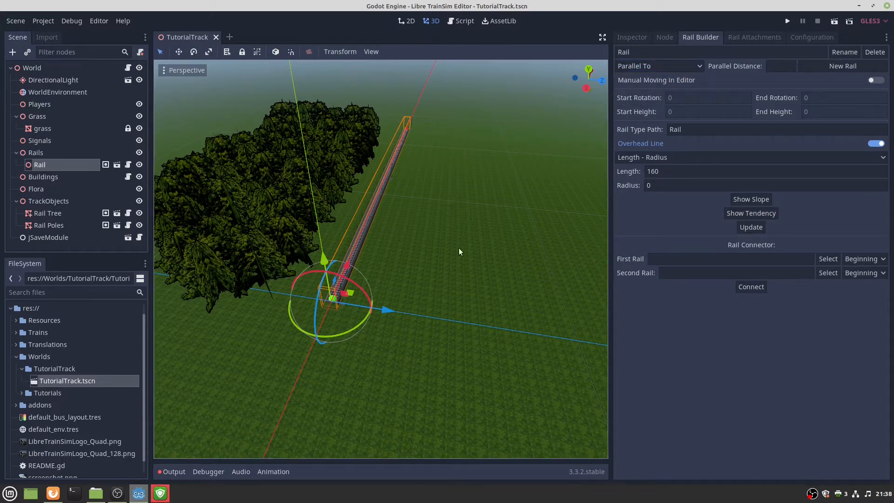
{"action": "middle_click_drag", "start_coordinate": [459, 247], "coordinate": [461, 289]}
{"action": "mouse_move", "coordinate": [381, 259]}
{"action": "right_mouse_down"}
{"action": "mouse_move", "coordinate": [358, 296]}
{"action": "mouse_move", "coordinate": [379, 252]}
{"action": "mouse_move", "coordinate": [381, 263]}
{"action": "right_mouse_up"}
{"action": "key", "text": "w"}
{"action": "key", "text": "s"}
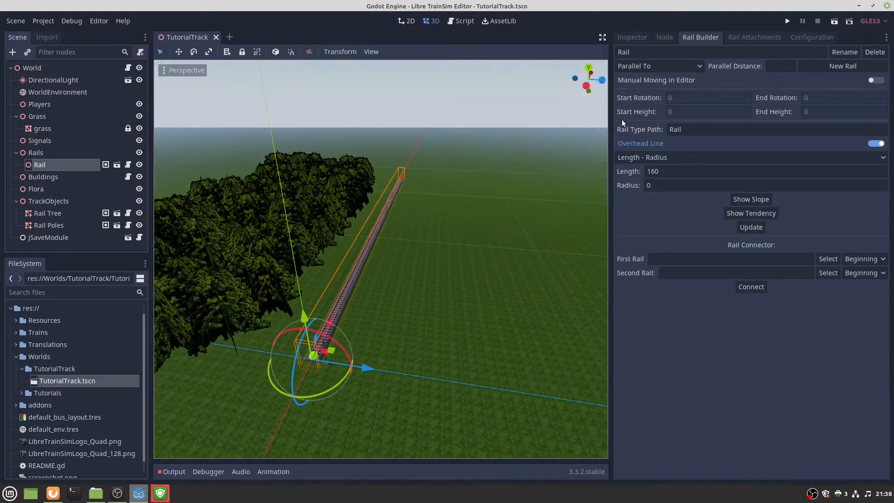
Set the Rail's start and end rotation and start and end height all to 0.
{"action": "left_click", "coordinate": [644, 68]}
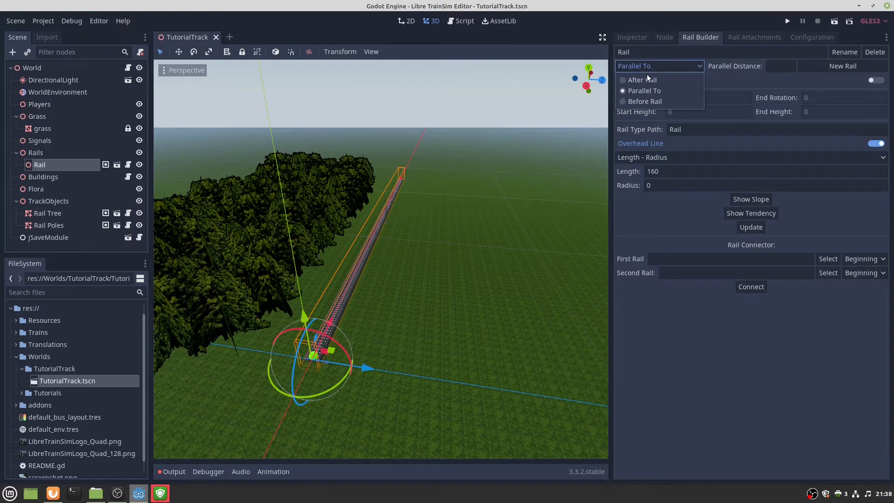
{"action": "left_click", "coordinate": [657, 63]}
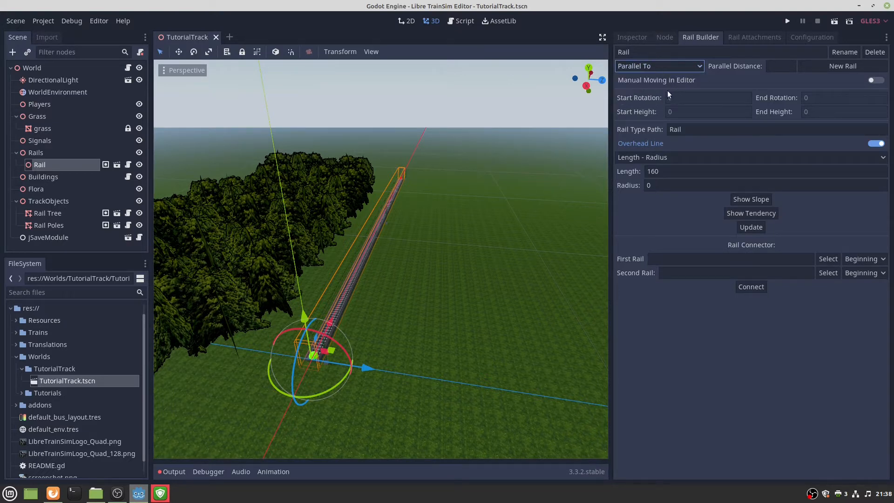
{"action": "left_click", "coordinate": [679, 95]}
{"action": "left_click", "coordinate": [680, 112]}
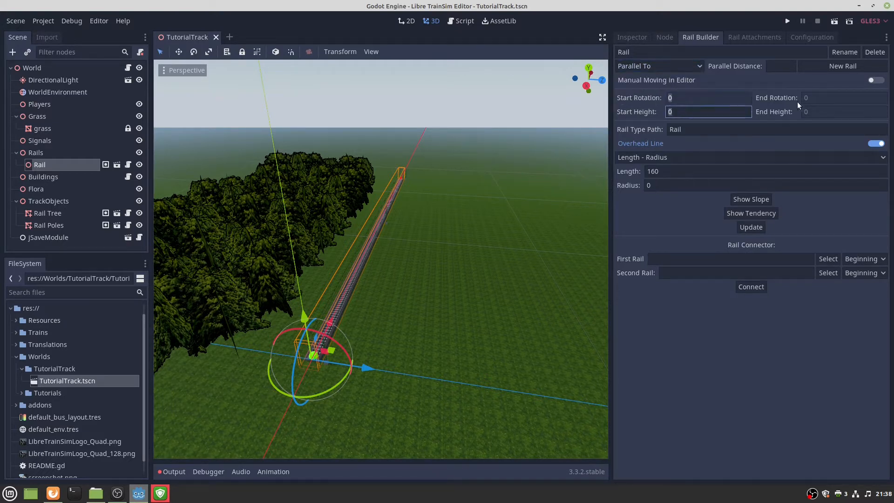
{"action": "left_click", "coordinate": [804, 98]}
{"action": "left_click", "coordinate": [813, 112]}
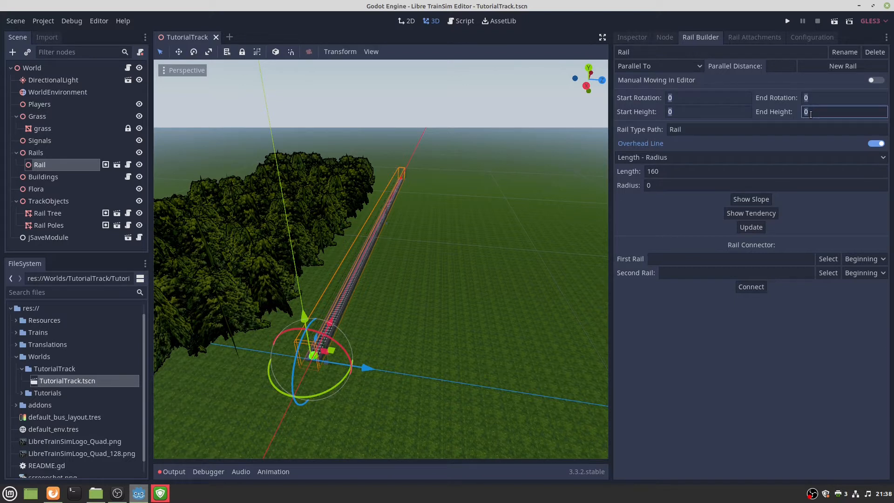
{"action": "left_click", "coordinate": [693, 130]}
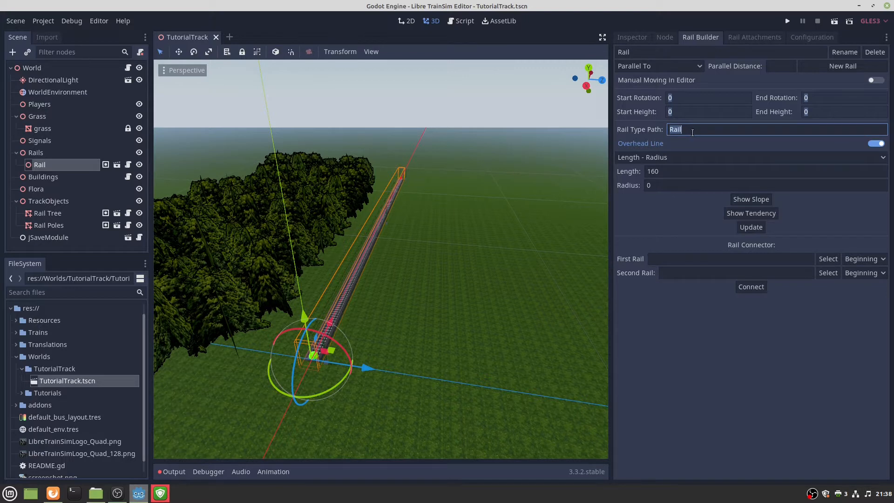
Filter the FileSystem dock by 'Rail', then clear the search.
{"action": "key", "text": "ctrl+c"}
{"action": "left_click", "coordinate": [98, 294]}
{"action": "key", "text": "ctrl+v"}
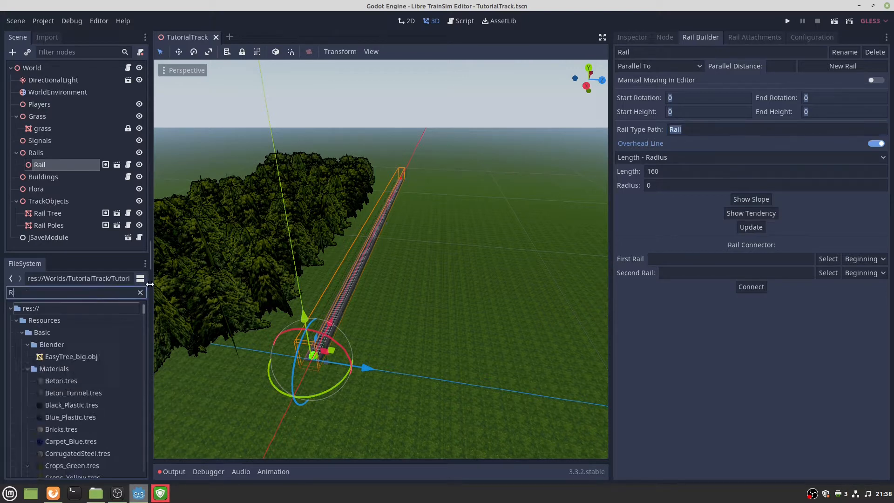
{"action": "type", "text": "l"}
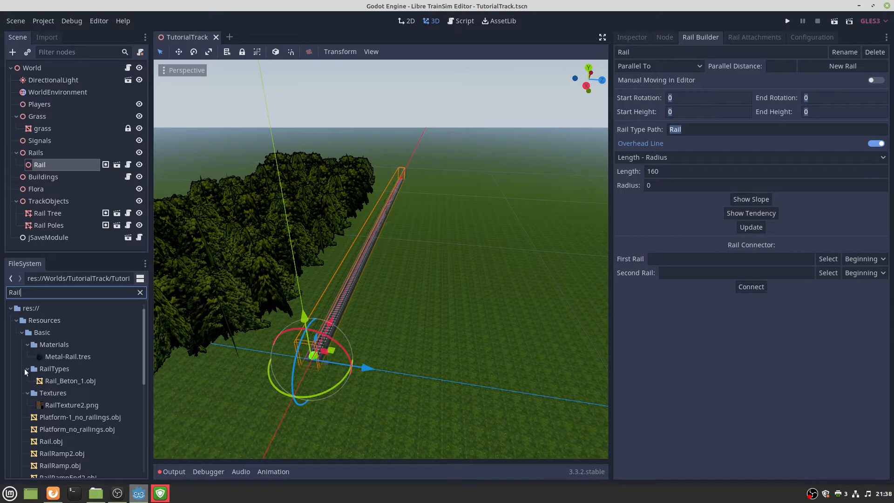
{"action": "left_click", "coordinate": [26, 368]}
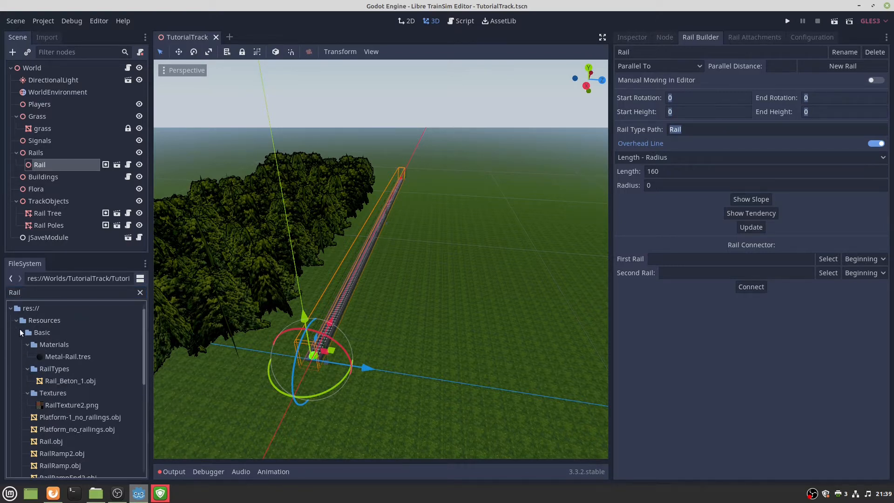
{"action": "double_click", "coordinate": [78, 294]}
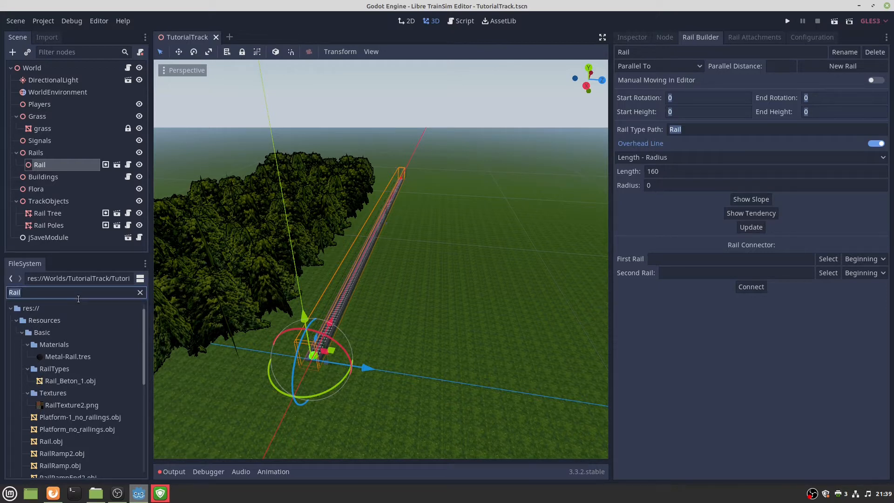
{"action": "key", "text": "BackSpace"}
Expand res://Resources > Basic > RailTypes to list Default.tscn, Road.tscn and the other rail types.
{"action": "left_click", "coordinate": [16, 320]}
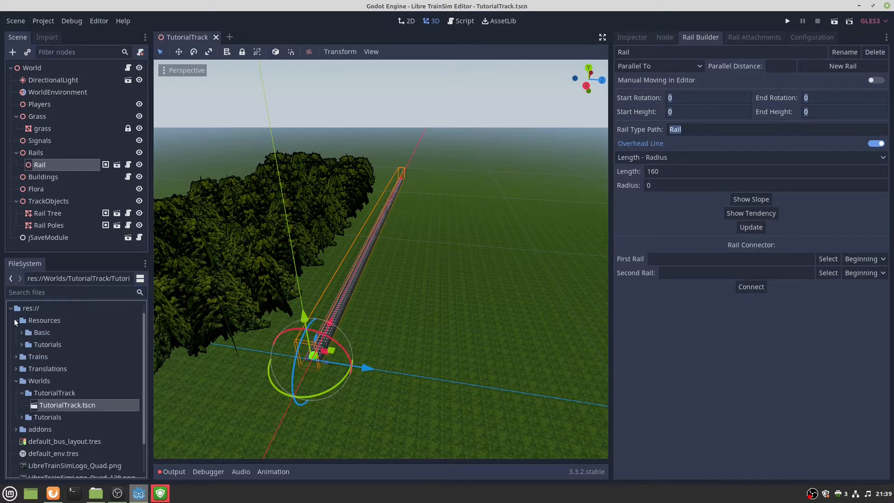
{"action": "left_click", "coordinate": [21, 332]}
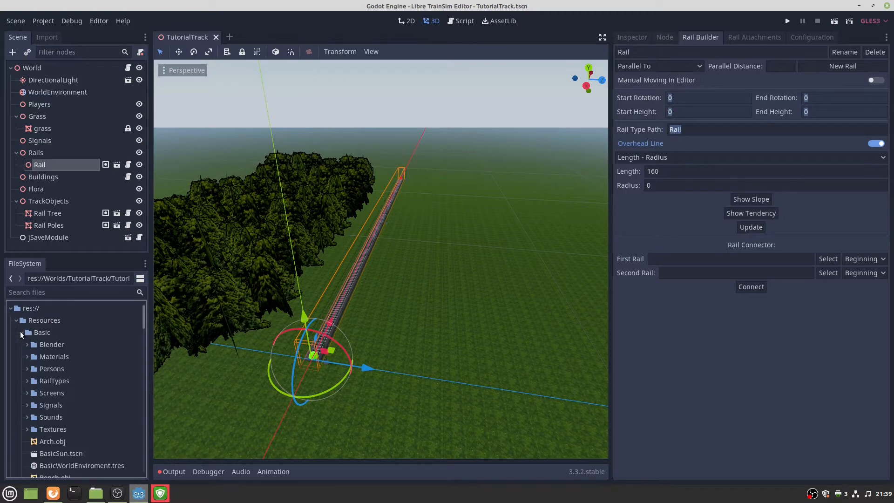
{"action": "left_click", "coordinate": [27, 381]}
{"action": "scroll", "coordinate": [79, 384], "scroll_direction": "down", "scroll_amount": 1}
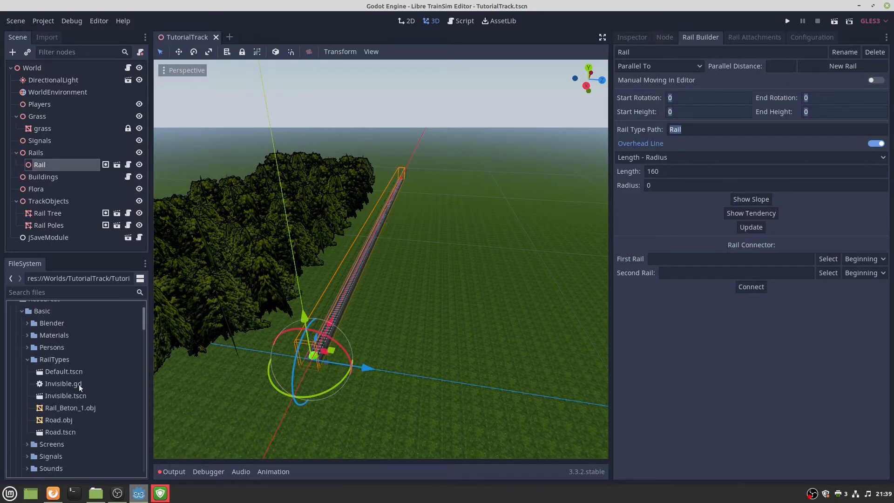
{"action": "scroll", "coordinate": [74, 391], "scroll_direction": "down", "scroll_amount": 1}
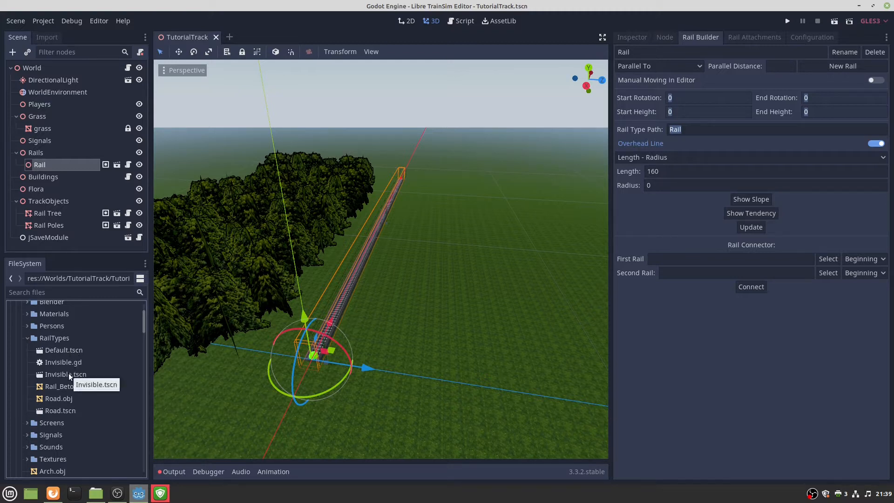
Use Road.tscn's path as the Rail Type Path so the track rebuilds as a grey road.
{"action": "left_click", "coordinate": [61, 412]}
{"action": "right_click", "coordinate": [62, 412]}
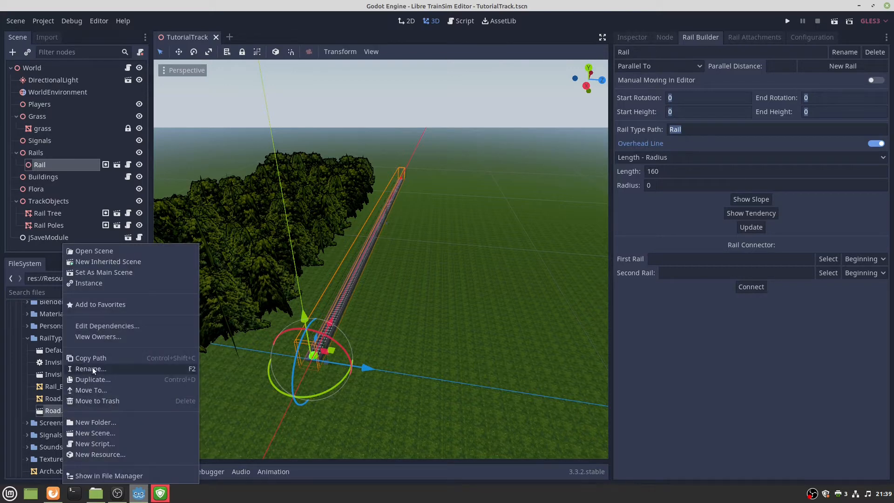
{"action": "left_click", "coordinate": [46, 412]}
{"action": "right_click", "coordinate": [51, 411]}
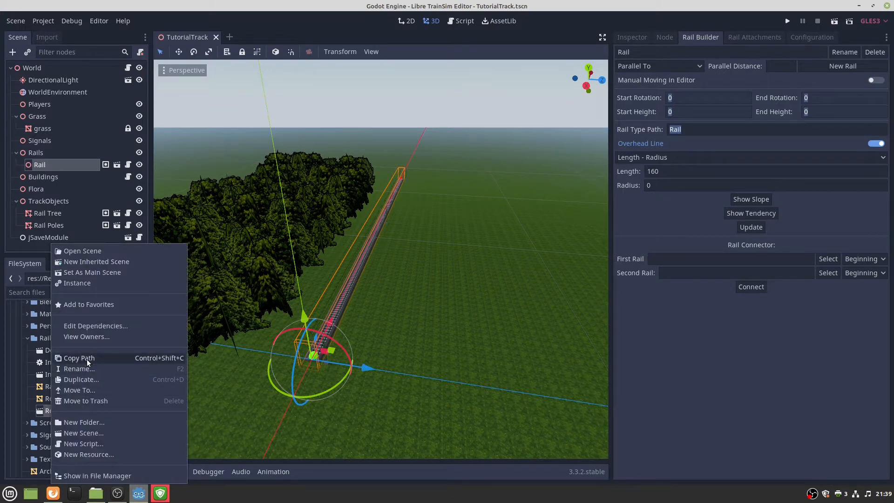
{"action": "left_click", "coordinate": [87, 359]}
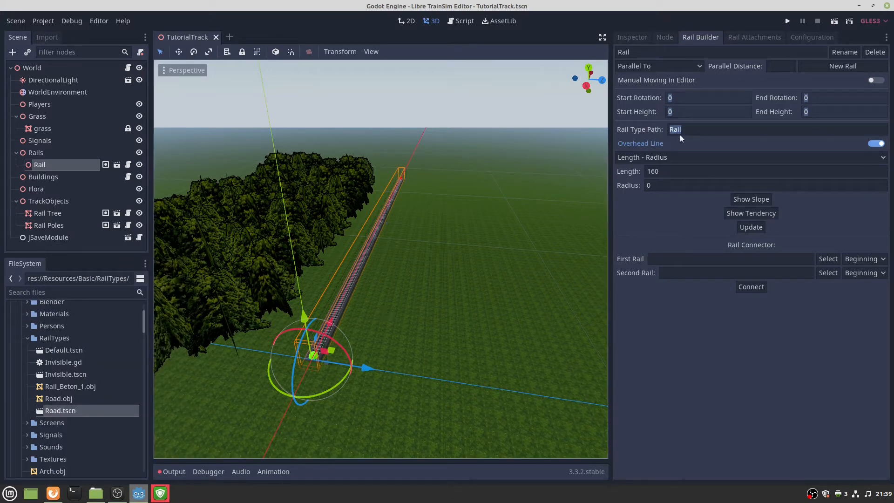
{"action": "double_click", "coordinate": [695, 129]}
{"action": "key", "text": "ctrl+v"}
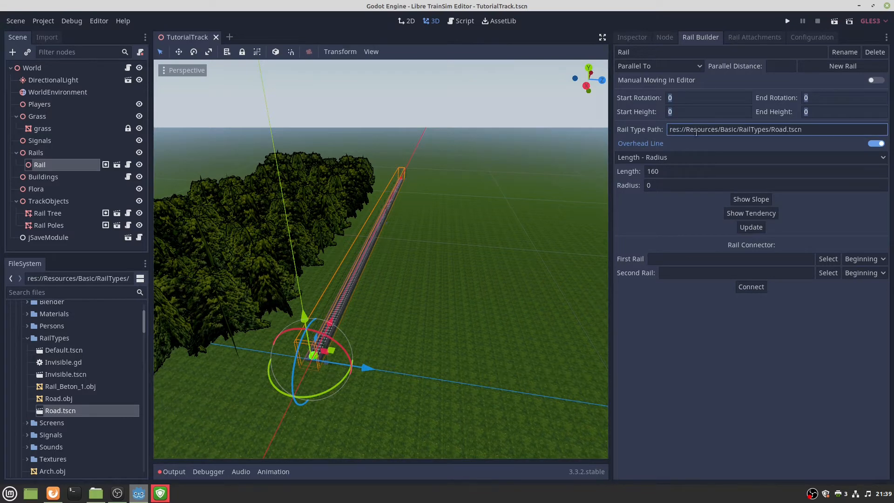
{"action": "left_click", "coordinate": [751, 227]}
{"action": "middle_click_drag", "start_coordinate": [489, 306], "coordinate": [493, 335]}
{"action": "key", "text": "w"}
{"action": "right_click_drag", "start_coordinate": [381, 259], "coordinate": [422, 327]}
{"action": "key", "text": "s"}
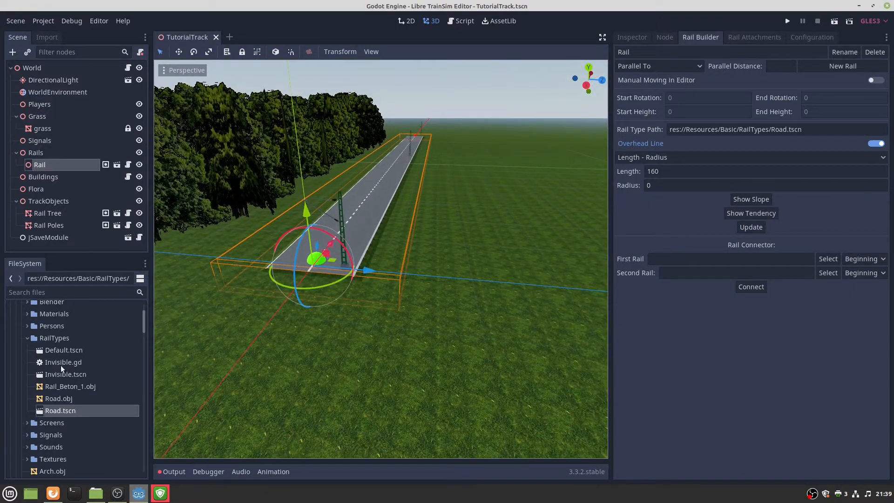
Clear the Rail Type Path field and update the rail.
{"action": "left_click", "coordinate": [66, 352]}
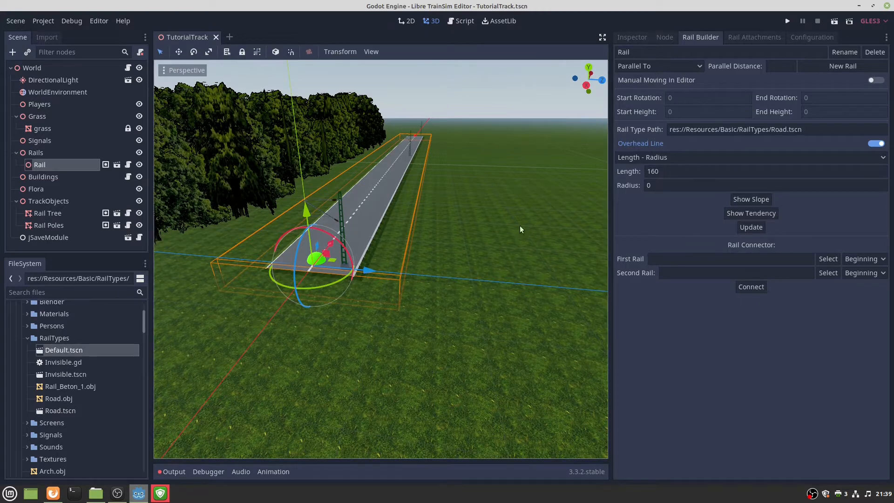
{"action": "double_click", "coordinate": [742, 131]}
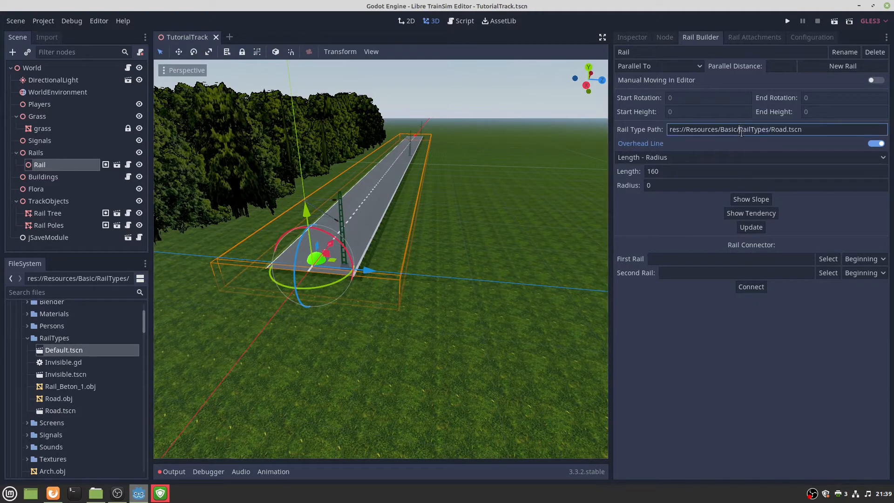
{"action": "triple_click", "coordinate": [741, 131]}
{"action": "key", "text": "BackSpace"}
{"action": "left_click", "coordinate": [755, 228]}
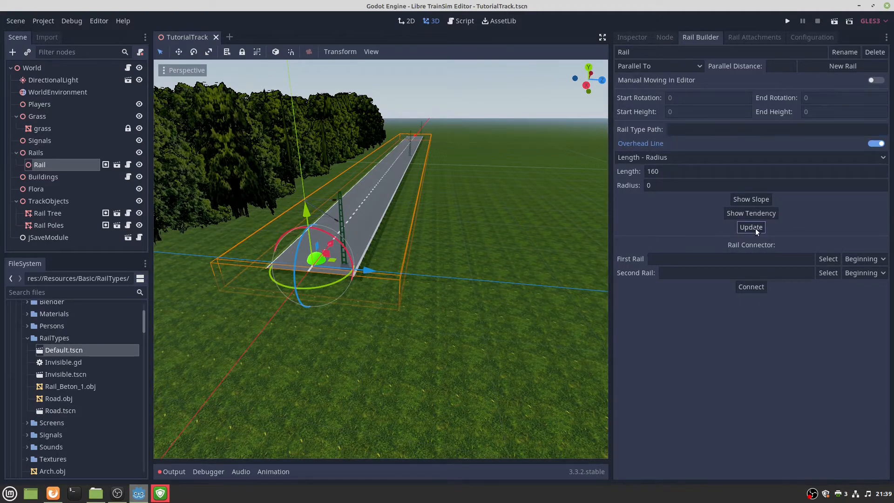
Set Rail Type Path to res://Resources/Basic/RailTypes/Default.tscn and rebuild the railway track.
{"action": "right_click", "coordinate": [65, 352]}
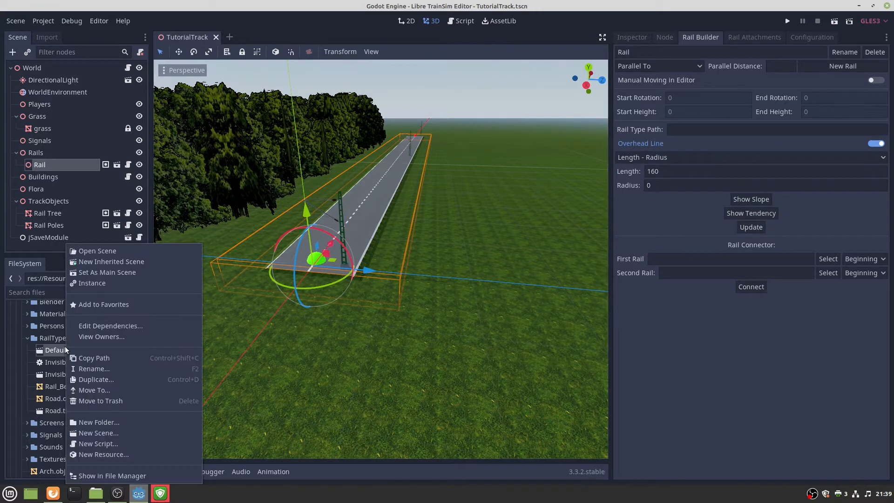
{"action": "left_click", "coordinate": [87, 360]}
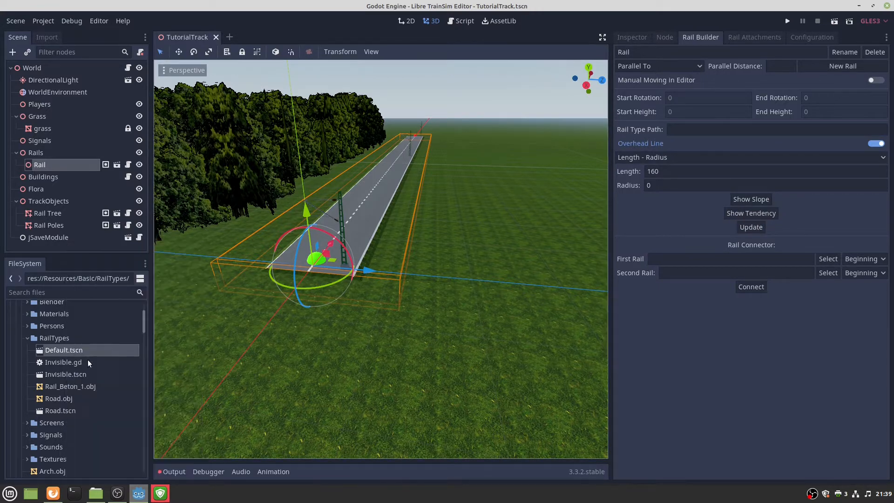
{"action": "left_click", "coordinate": [693, 130]}
{"action": "key", "text": "ctrl+v"}
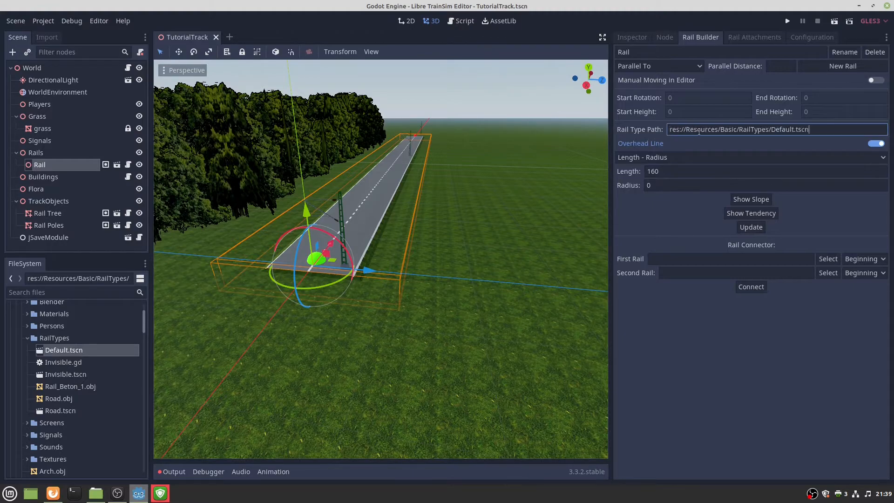
{"action": "left_click", "coordinate": [755, 227]}
{"action": "mouse_move", "coordinate": [508, 291]}
{"action": "right_mouse_down"}
{"action": "mouse_move", "coordinate": [506, 268]}
{"action": "mouse_move", "coordinate": [497, 273]}
{"action": "mouse_move", "coordinate": [519, 291]}
{"action": "mouse_move", "coordinate": [489, 282]}
{"action": "mouse_move", "coordinate": [507, 280]}
{"action": "right_mouse_up"}
{"action": "key", "text": "w"}
{"action": "key", "text": "s"}
{"action": "key", "text": "s"}
{"action": "key", "text": "w"}
{"action": "key", "text": "s"}
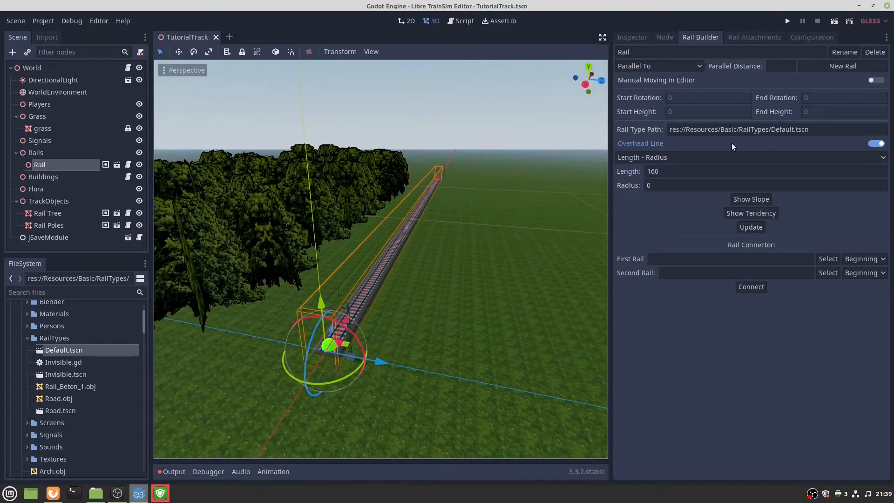
{"action": "mouse_move", "coordinate": [563, 211]}
{"action": "right_mouse_down"}
{"action": "mouse_move", "coordinate": [563, 221]}
{"action": "mouse_move", "coordinate": [559, 201]}
{"action": "mouse_move", "coordinate": [555, 209]}
{"action": "right_mouse_up"}
{"action": "key", "text": "w"}
{"action": "key", "text": "s"}
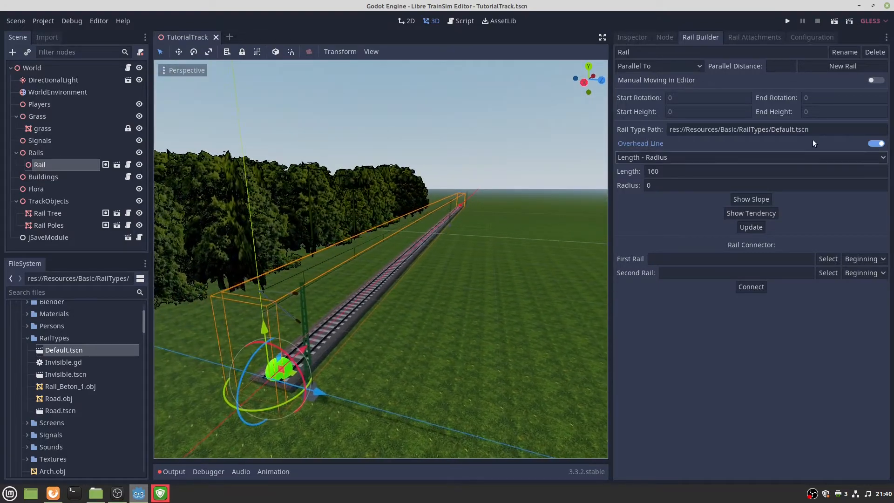
Toggle Overhead Line off and on several times, leaving it enabled.
{"action": "left_click", "coordinate": [875, 145]}
{"action": "left_click", "coordinate": [875, 145]}
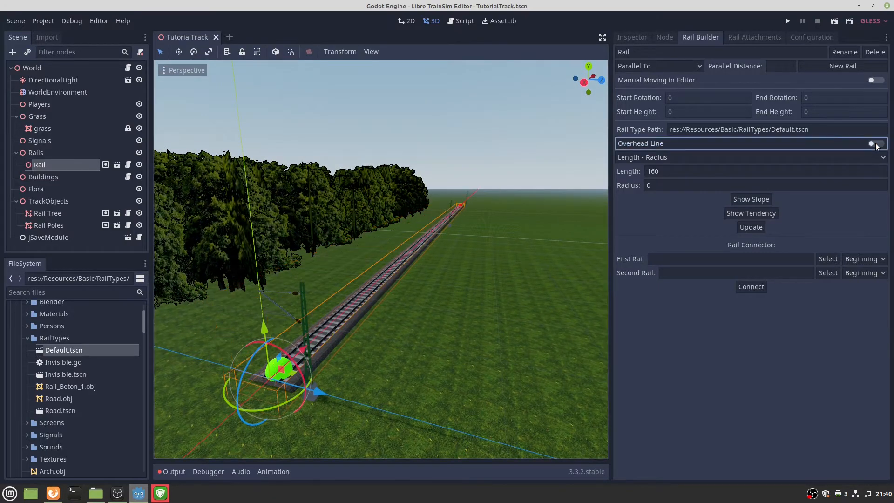
{"action": "left_click", "coordinate": [876, 144]}
{"action": "left_click", "coordinate": [875, 144]}
{"action": "left_click", "coordinate": [876, 144]}
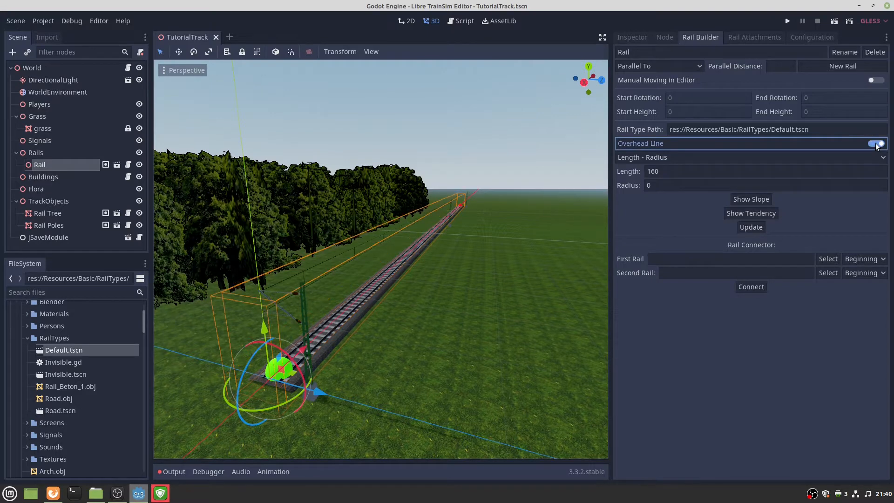
{"action": "left_click", "coordinate": [876, 144]}
{"action": "left_click", "coordinate": [875, 144]}
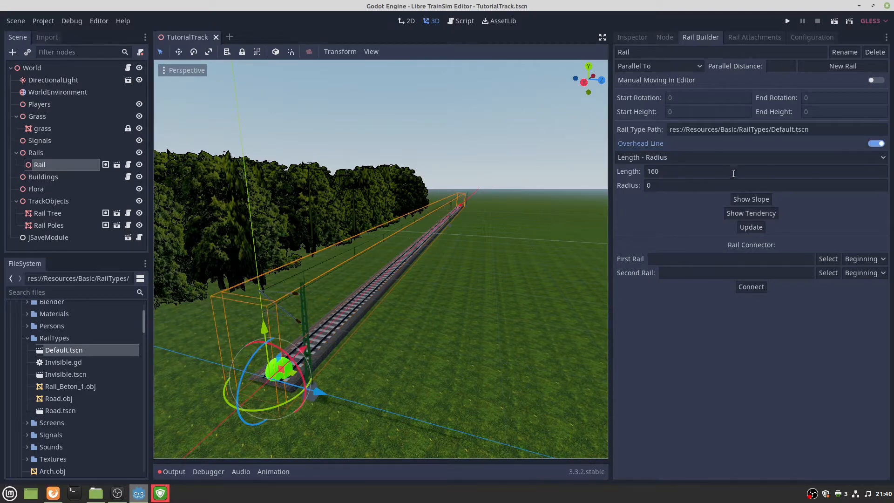
Open the shape-mode list with Length - Radius, Radius - Angle and Length - Angle.
{"action": "left_click", "coordinate": [693, 158]}
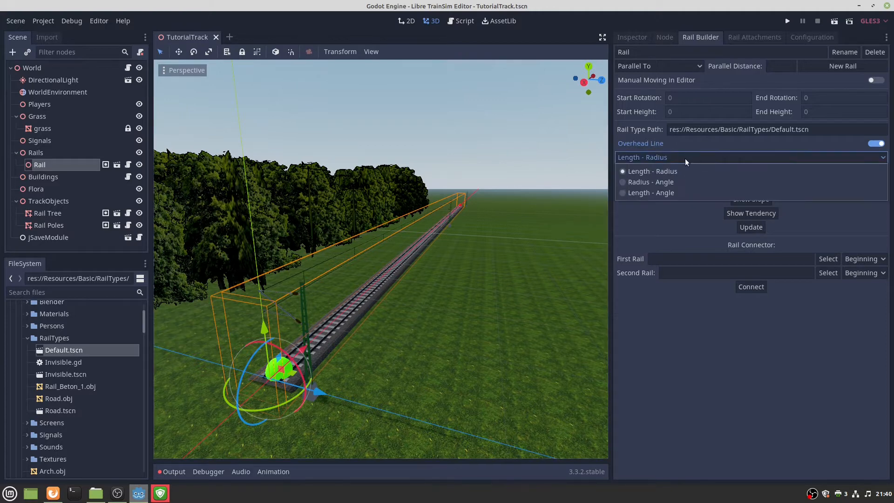
{"action": "left_click", "coordinate": [638, 151]}
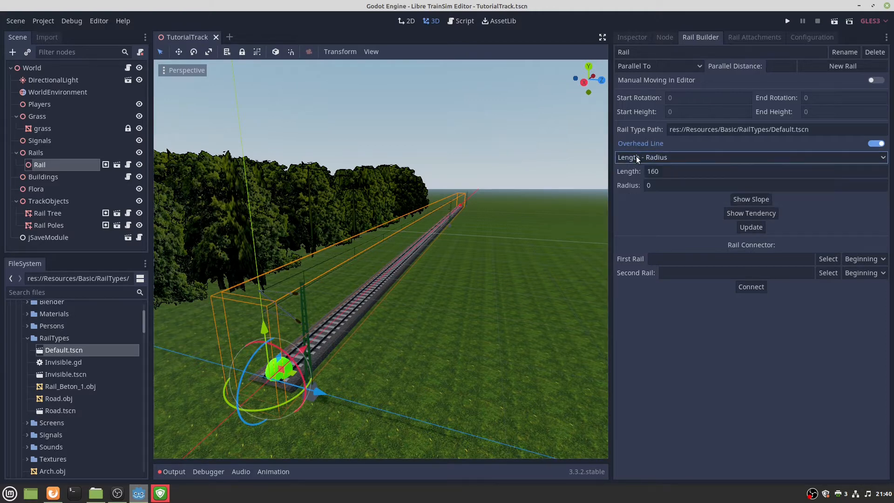
{"action": "left_click", "coordinate": [642, 156]}
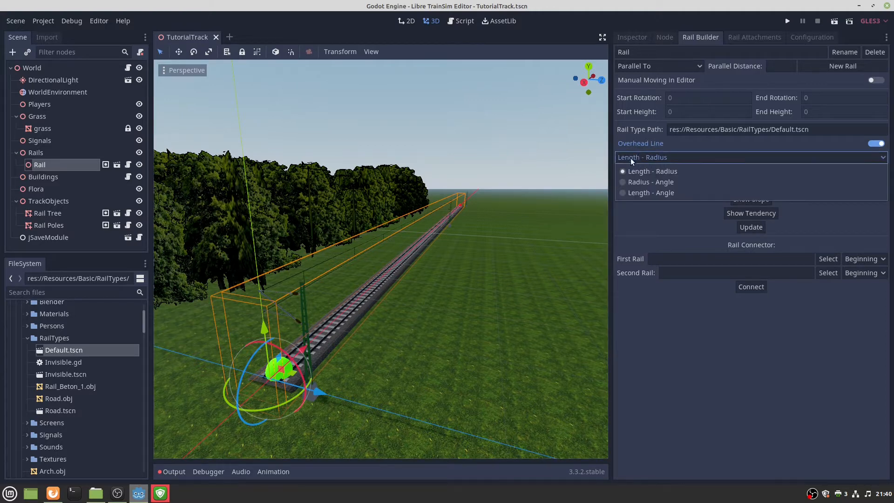
Switch the rail to Length - Angle mode and set its length to 1.
{"action": "left_click", "coordinate": [644, 193]}
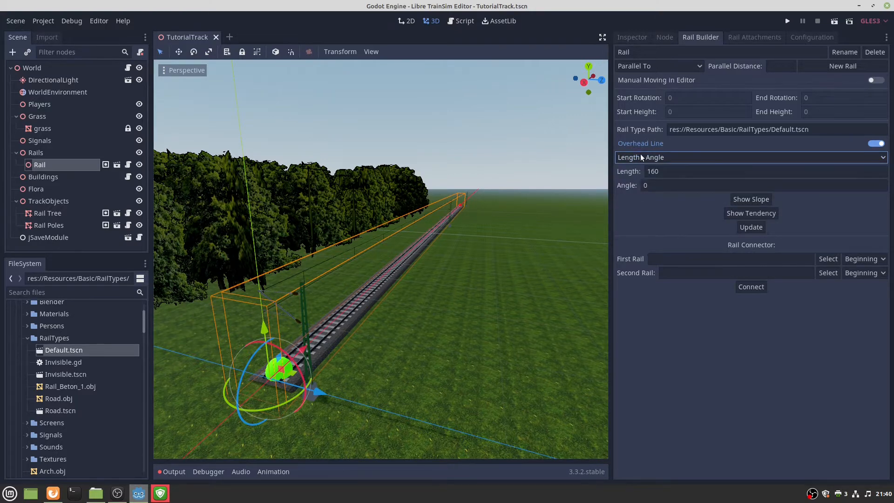
{"action": "right_click_drag", "start_coordinate": [501, 221], "coordinate": [501, 201]}
{"action": "key", "text": "f"}
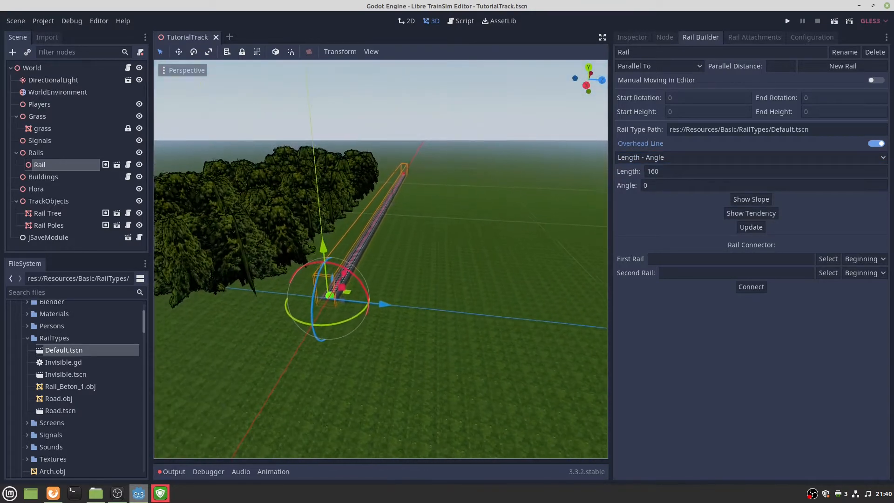
{"action": "left_click", "coordinate": [664, 172]}
{"action": "double_click", "coordinate": [664, 172]}
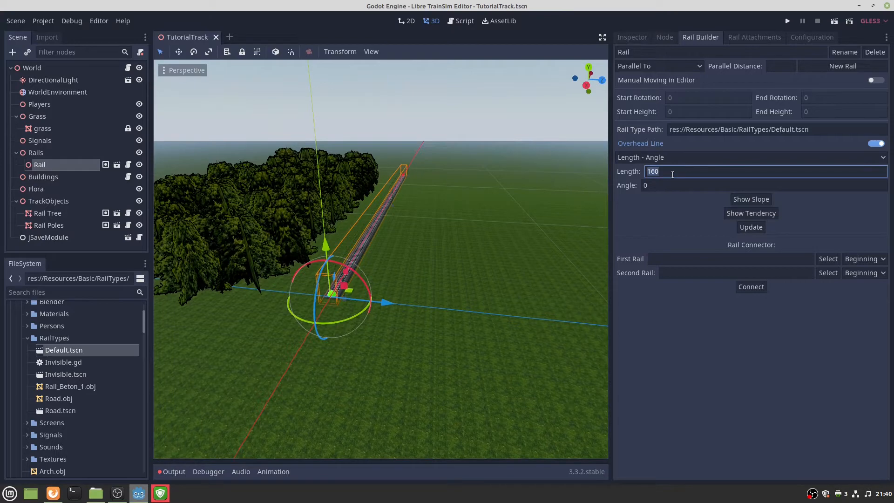
{"action": "type", "text": "1"}
{"action": "left_click", "coordinate": [738, 226]}
{"action": "key", "text": "f"}
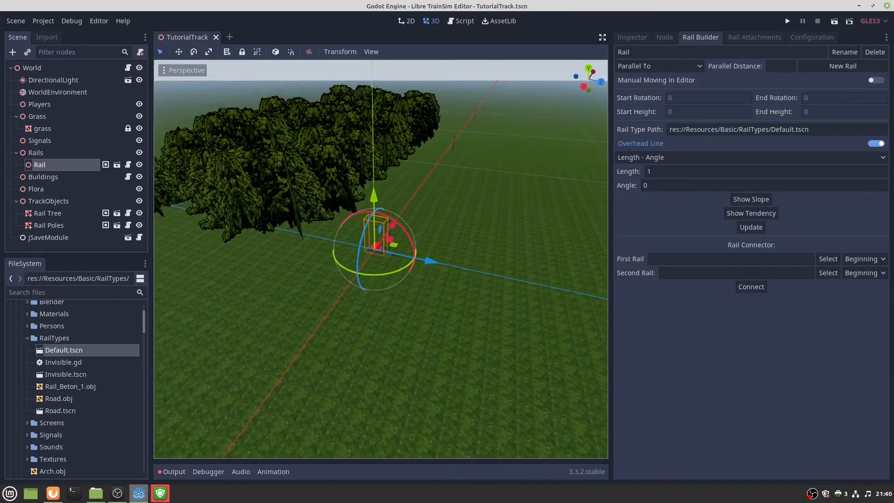
{"action": "right_click_drag", "start_coordinate": [380, 259], "coordinate": [447, 275]}
{"action": "key", "text": "w"}
{"action": "key", "text": "s"}
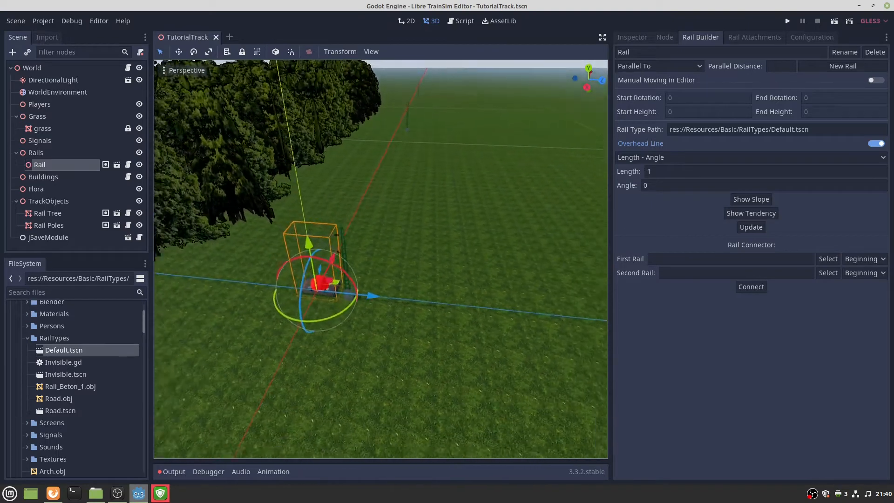
Extend the rail length to 1000 and rebuild the track.
{"action": "left_click", "coordinate": [683, 175]}
{"action": "type", "text": "000"}
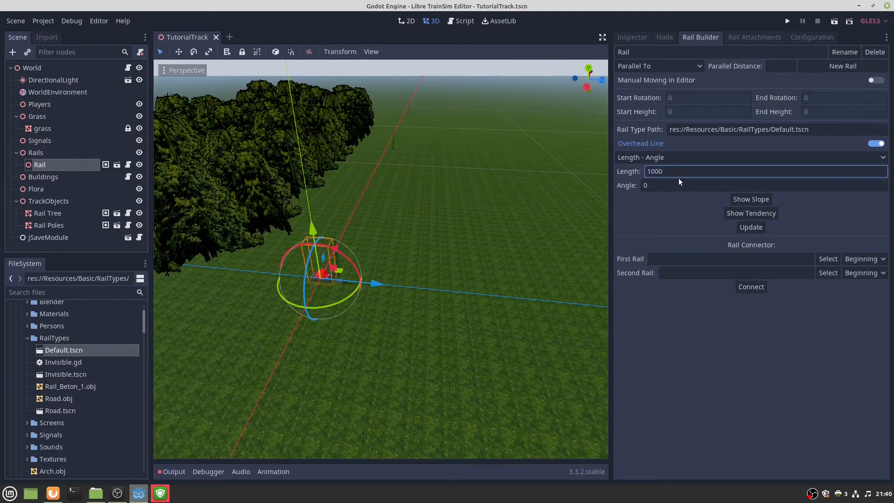
{"action": "left_click", "coordinate": [745, 230]}
{"action": "right_click_drag", "start_coordinate": [381, 259], "coordinate": [486, 220]}
{"action": "scroll", "coordinate": [381, 259], "scroll_direction": "up", "scroll_amount": 18}
{"action": "key", "text": "w"}
{"action": "key", "text": "w"}
{"action": "key", "text": "w"}
{"action": "key", "text": "s"}
{"action": "key", "text": "d"}
{"action": "key", "text": "a"}
{"action": "key", "text": "s"}
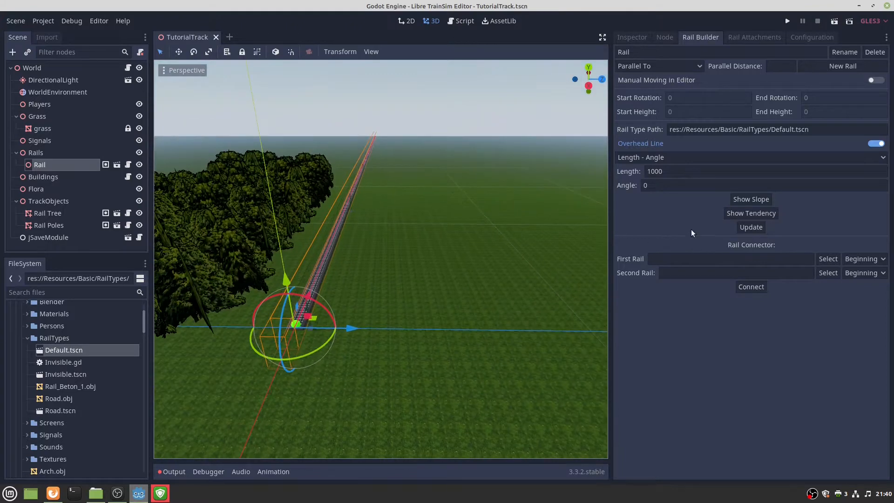
Change the rail length to 900 and update it.
{"action": "double_click", "coordinate": [677, 175]}
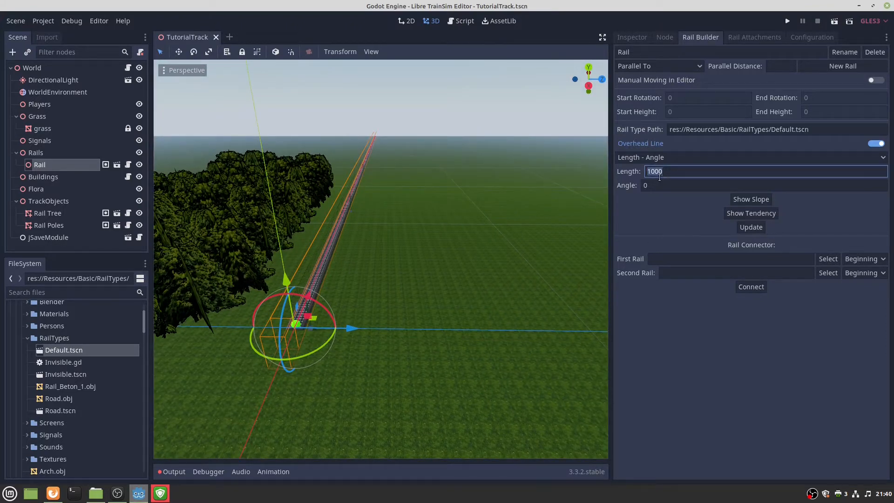
{"action": "type", "text": "900"}
{"action": "left_click", "coordinate": [751, 228]}
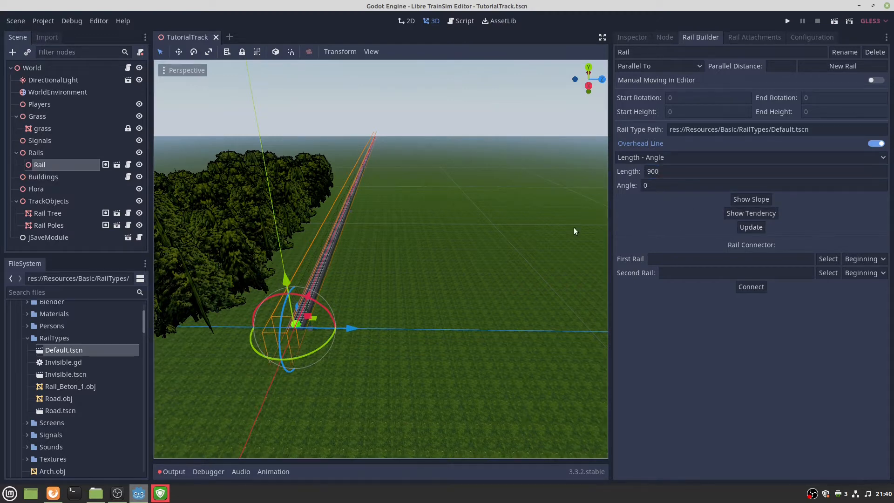
{"action": "key", "text": "w"}
{"action": "right_click_drag", "start_coordinate": [509, 237], "coordinate": [507, 177]}
Shorten the rail to length 100 and rebuild it.
{"action": "key", "text": "w"}
{"action": "key", "text": "s"}
{"action": "right_click_drag", "start_coordinate": [380, 259], "coordinate": [663, 218]}
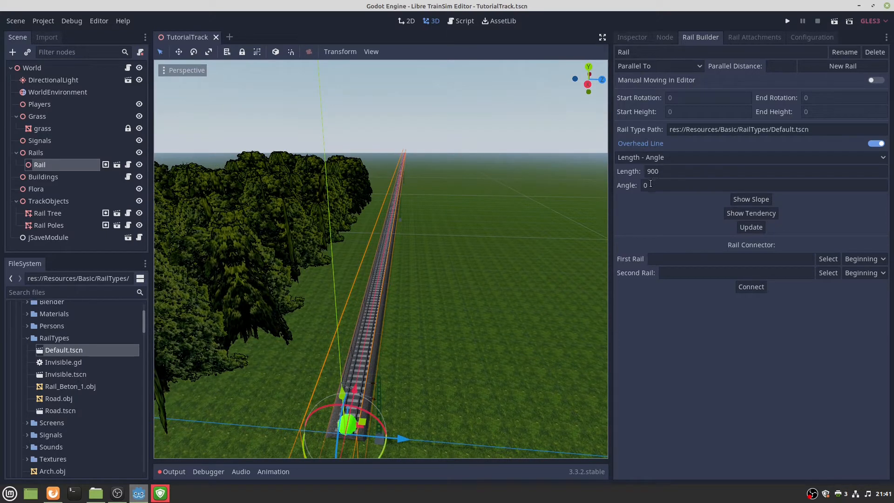
{"action": "left_click", "coordinate": [652, 185]}
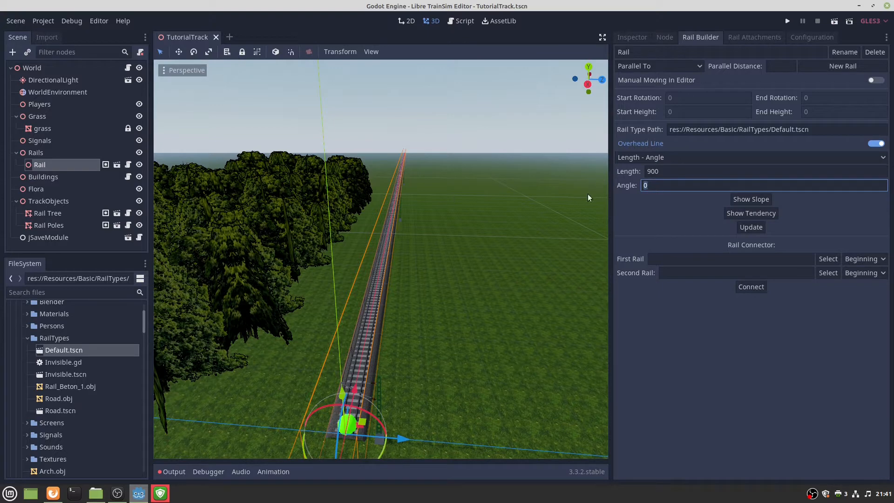
{"action": "key", "text": "shift+Tab"}
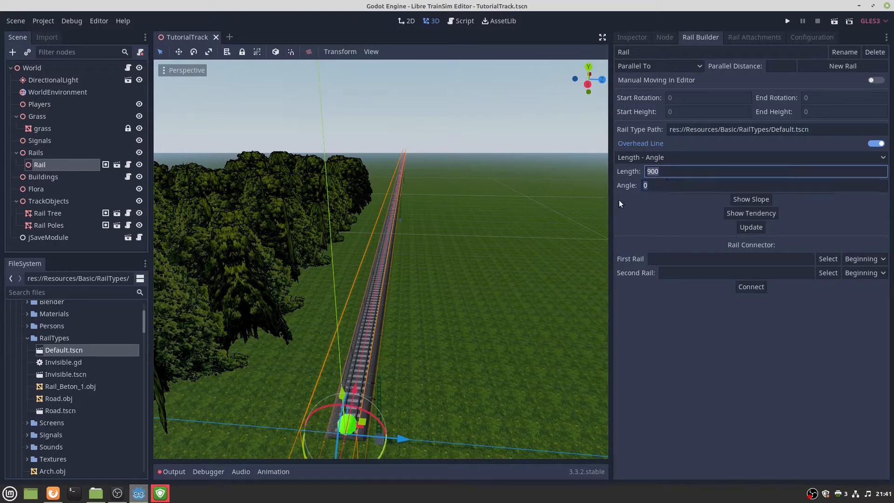
{"action": "type", "text": "100"}
{"action": "left_click", "coordinate": [745, 224]}
Curve the rail by 10 degrees, then through 90 degrees.
{"action": "left_click", "coordinate": [651, 185]}
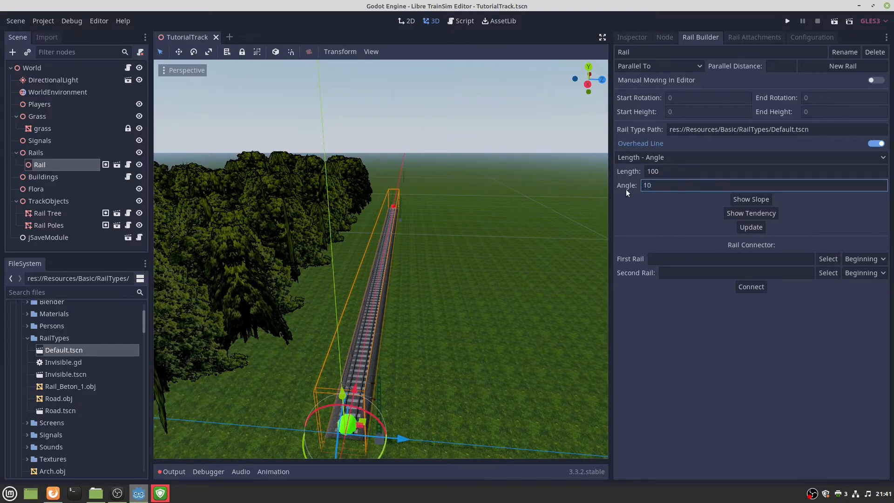
{"action": "left_click", "coordinate": [739, 226]}
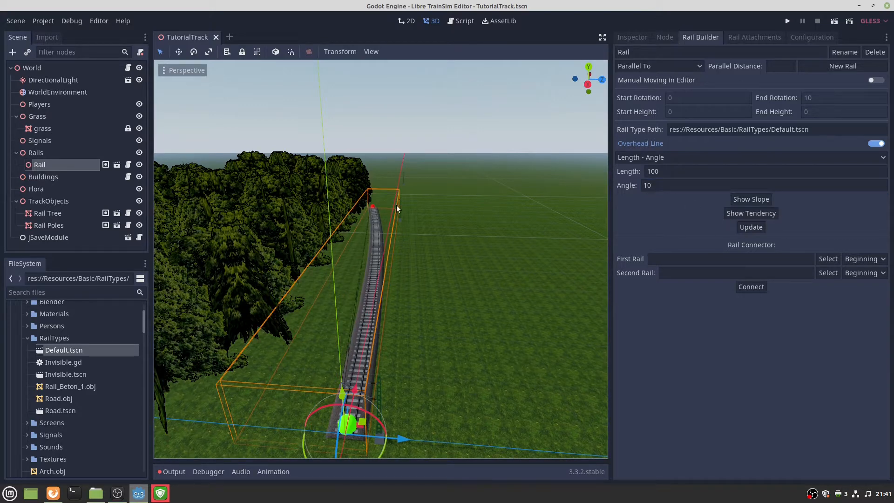
{"action": "left_click_drag", "start_coordinate": [659, 185], "coordinate": [632, 193]}
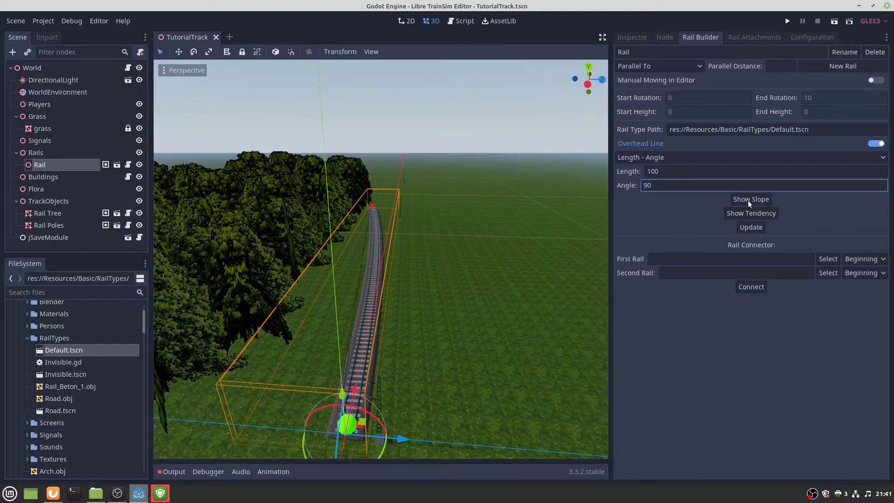
{"action": "left_click", "coordinate": [751, 228]}
{"action": "right_click_drag", "start_coordinate": [493, 275], "coordinate": [354, 325]}
{"action": "key", "text": "s"}
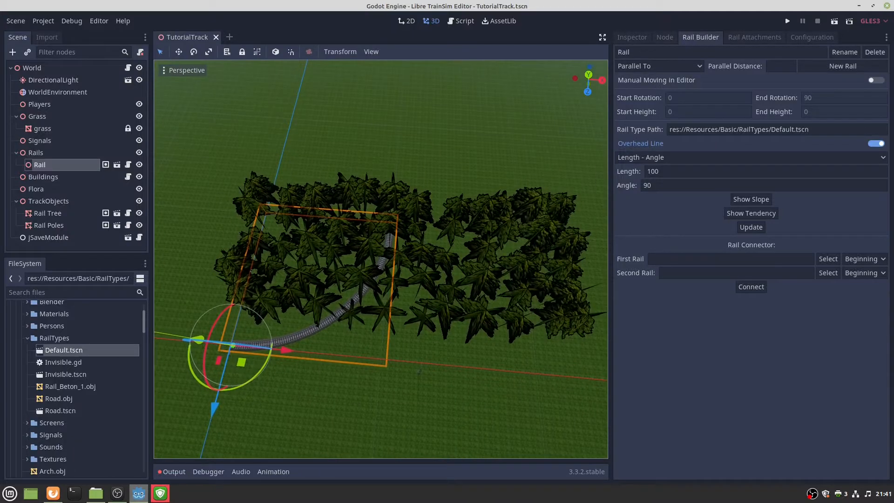
Hide the TrackObjects trees and inspect the quarter-turn curve.
{"action": "left_click", "coordinate": [138, 200]}
{"action": "right_click_drag", "start_coordinate": [381, 259], "coordinate": [461, 326]}
{"action": "key", "text": "w"}
{"action": "key", "text": "s"}
{"action": "key", "text": "w"}
{"action": "key", "text": "s"}
{"action": "key", "text": "w"}
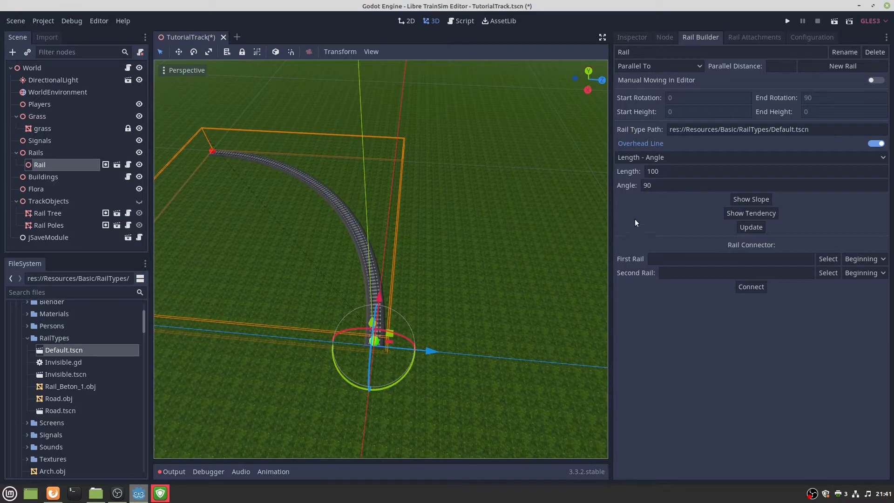
{"action": "left_click", "coordinate": [668, 186]}
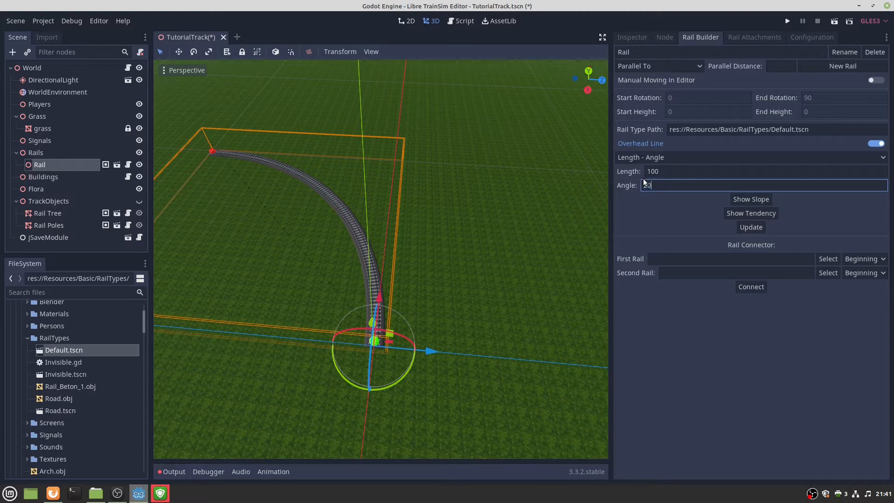
Set the rail to Angle 20 and Length 500 and rebuild it.
{"action": "type", "text": "20"}
{"action": "left_click", "coordinate": [678, 171]}
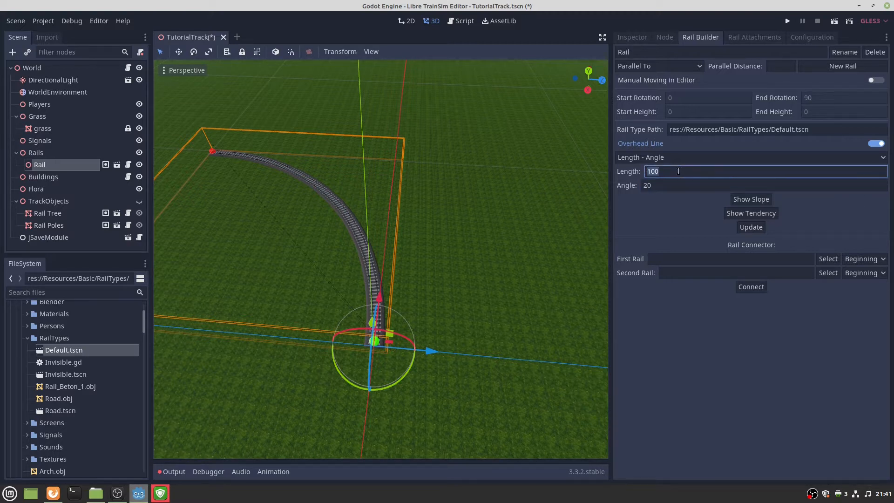
{"action": "type", "text": "500"}
{"action": "left_click", "coordinate": [748, 226]}
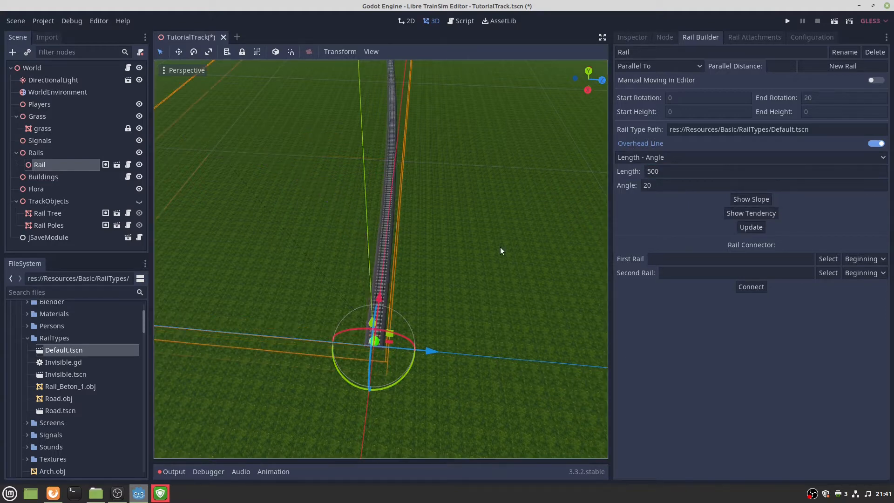
{"action": "mouse_move", "coordinate": [500, 247]}
{"action": "right_mouse_down"}
{"action": "mouse_move", "coordinate": [500, 153]}
{"action": "mouse_move", "coordinate": [468, 157]}
{"action": "mouse_move", "coordinate": [461, 163]}
{"action": "mouse_move", "coordinate": [512, 255]}
{"action": "right_mouse_up"}
{"action": "key", "text": "w"}
{"action": "key", "text": "s"}
Show and hide the slope settings, then reveal the tendency settings.
{"action": "left_click", "coordinate": [765, 199]}
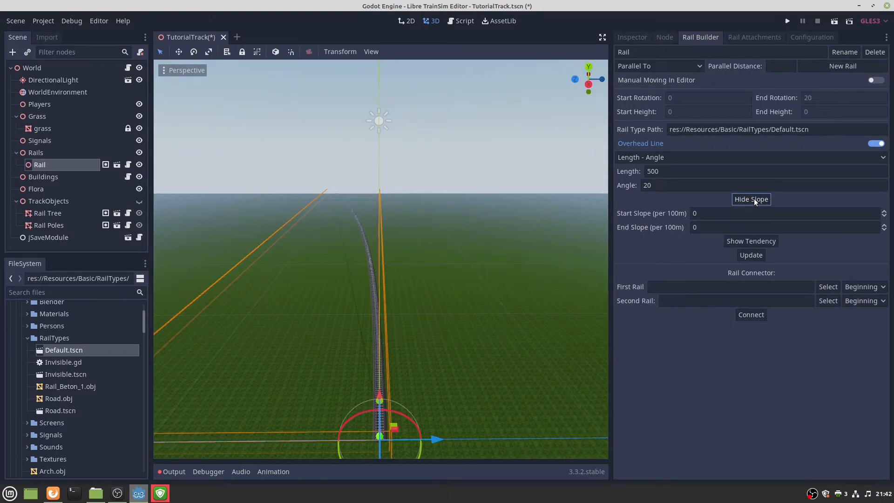
{"action": "left_click", "coordinate": [753, 199]}
{"action": "left_click", "coordinate": [749, 213]}
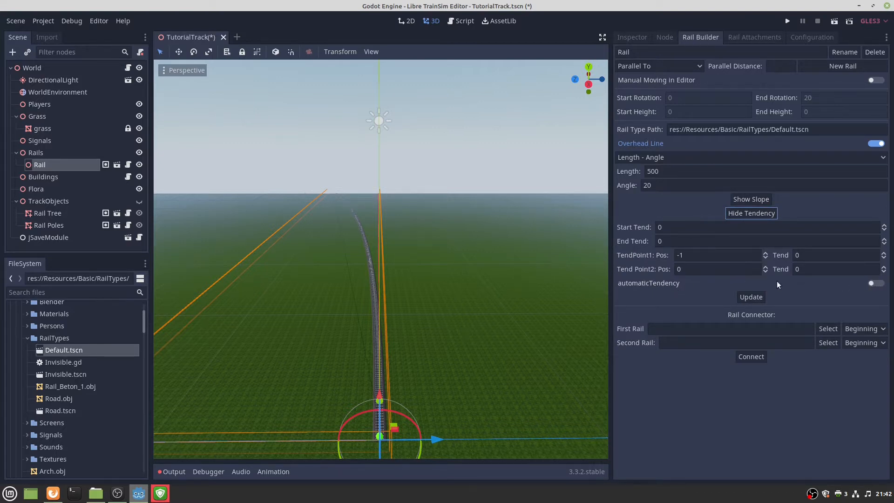
Enable automatic tendency on the curved rail, rebuild it, and inspect the result.
{"action": "left_click", "coordinate": [874, 283]}
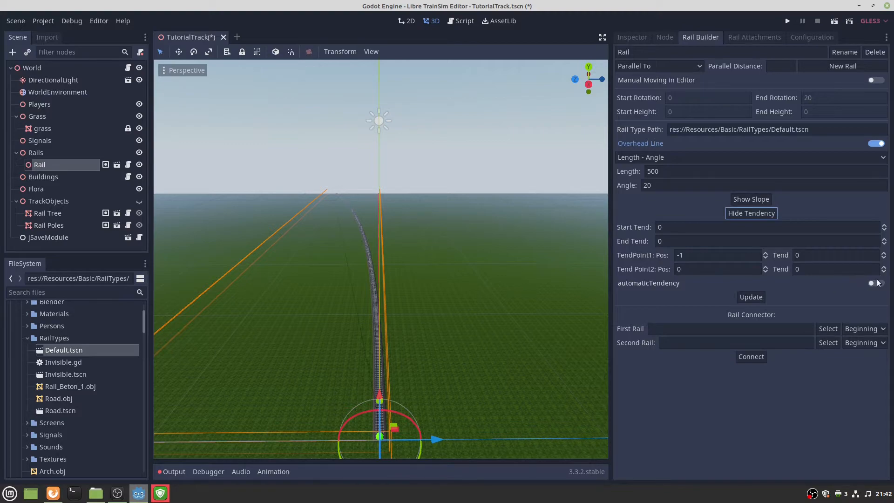
{"action": "left_click", "coordinate": [751, 297]}
{"action": "right_click_drag", "start_coordinate": [568, 284], "coordinate": [547, 283]}
{"action": "key", "text": "w"}
{"action": "key", "text": "w"}
{"action": "key", "text": "w"}
{"action": "key", "text": "a"}
{"action": "key", "text": "d"}
{"action": "scroll", "coordinate": [549, 270], "scroll_direction": "up", "scroll_amount": 2}
{"action": "key", "text": "a"}
{"action": "scroll", "coordinate": [547, 278], "scroll_direction": "down", "scroll_amount": 2}
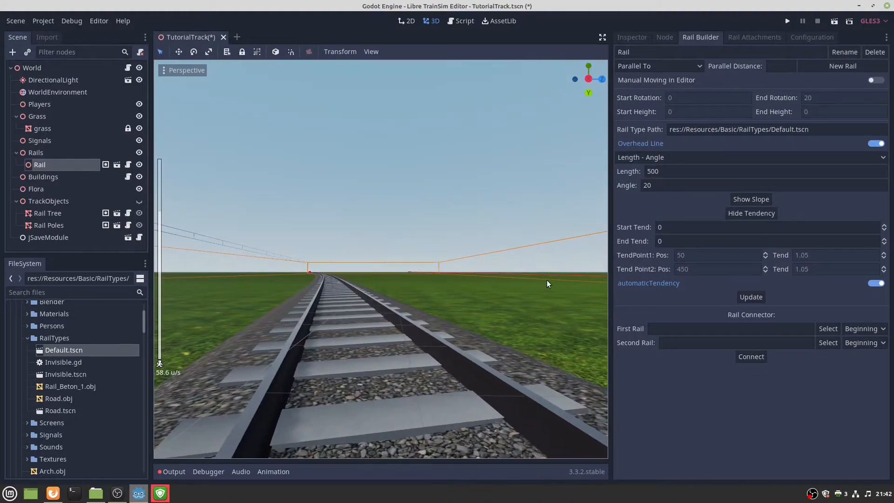
Disable automatic tendency, set both Tend values to 0, and rebuild the rail.
{"action": "left_click", "coordinate": [876, 284]}
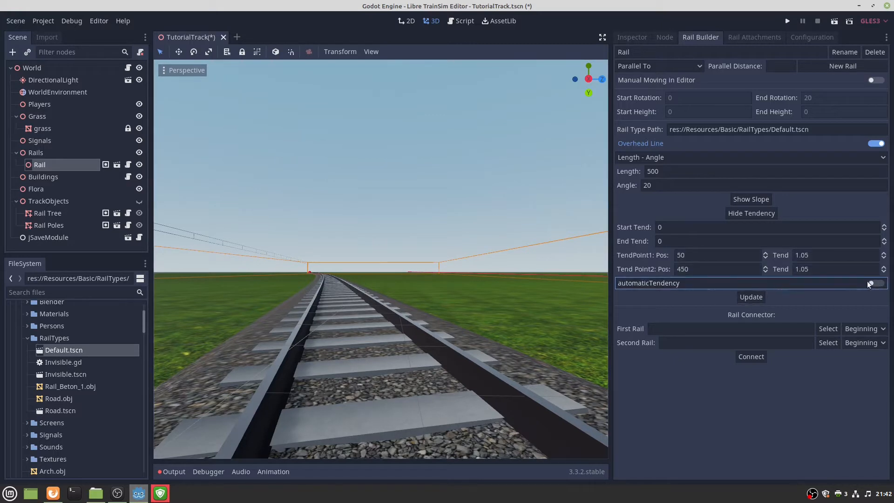
{"action": "left_click", "coordinate": [753, 296]}
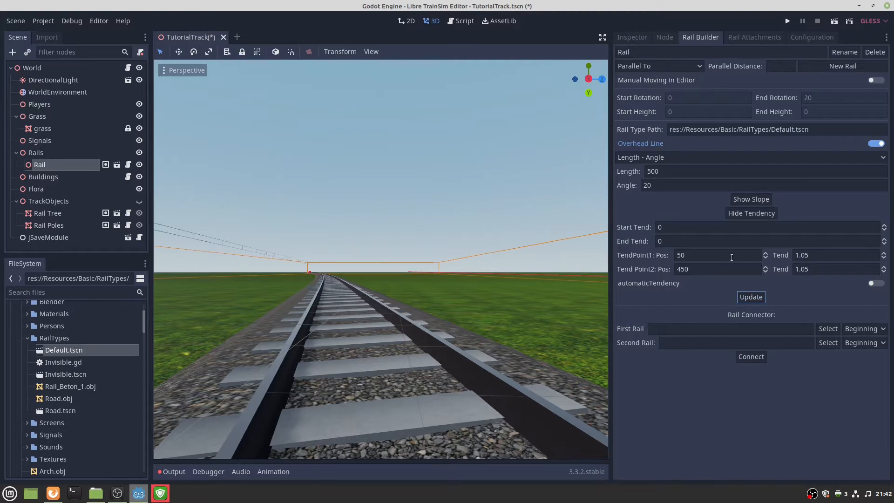
{"action": "double_click", "coordinate": [716, 258]}
{"action": "double_click", "coordinate": [813, 257]}
{"action": "type", "text": "0"}
{"action": "left_click", "coordinate": [825, 273]}
{"action": "double_click", "coordinate": [821, 271]}
{"action": "type", "text": "0"}
{"action": "left_click", "coordinate": [758, 299]}
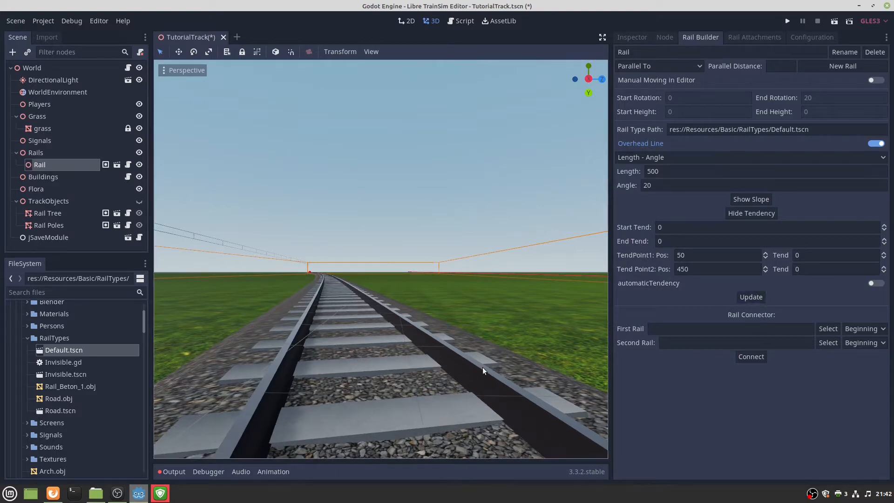
Re-enable automatic tendency, view the rail from above, and bring up the Building Rails wiki page.
{"action": "left_click", "coordinate": [855, 283]}
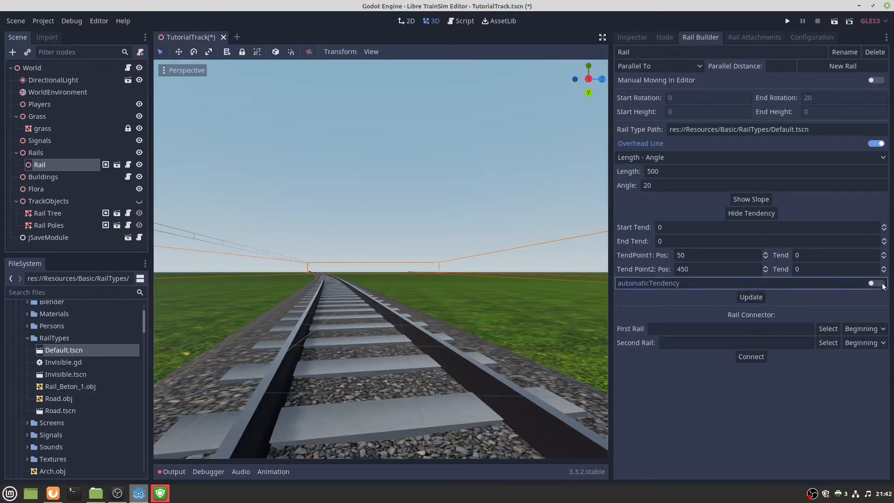
{"action": "key", "text": "e"}
{"action": "mouse_move", "coordinate": [417, 267]}
{"action": "right_mouse_down"}
{"action": "mouse_move", "coordinate": [417, 351]}
{"action": "mouse_move", "coordinate": [414, 268]}
{"action": "right_mouse_up"}
{"action": "key", "text": "s"}
{"action": "key", "text": "q"}
{"action": "left_click", "coordinate": [52, 492]}
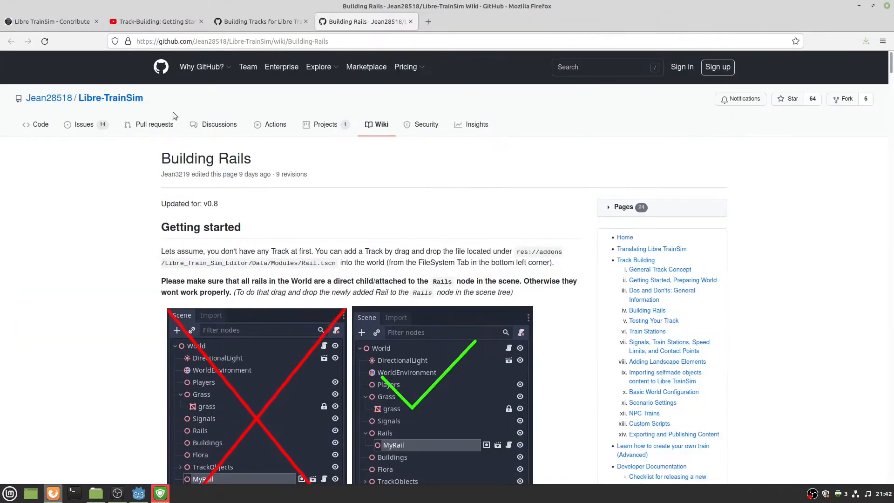
{"action": "scroll", "coordinate": [271, 239], "scroll_direction": "down", "scroll_amount": 10}
{"action": "scroll", "coordinate": [284, 229], "scroll_direction": "down", "scroll_amount": 20}
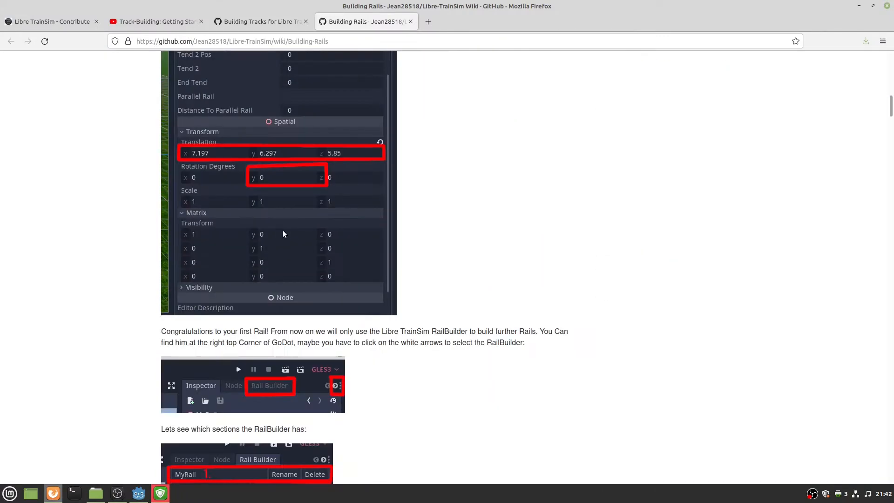
{"action": "scroll", "coordinate": [291, 233], "scroll_direction": "down", "scroll_amount": 10}
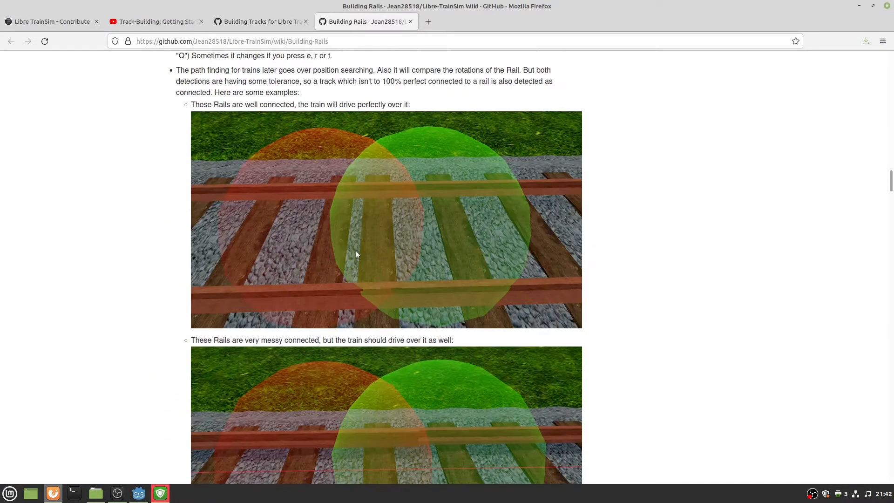
{"action": "left_click_drag", "start_coordinate": [495, 3], "coordinate": [0, 2]}
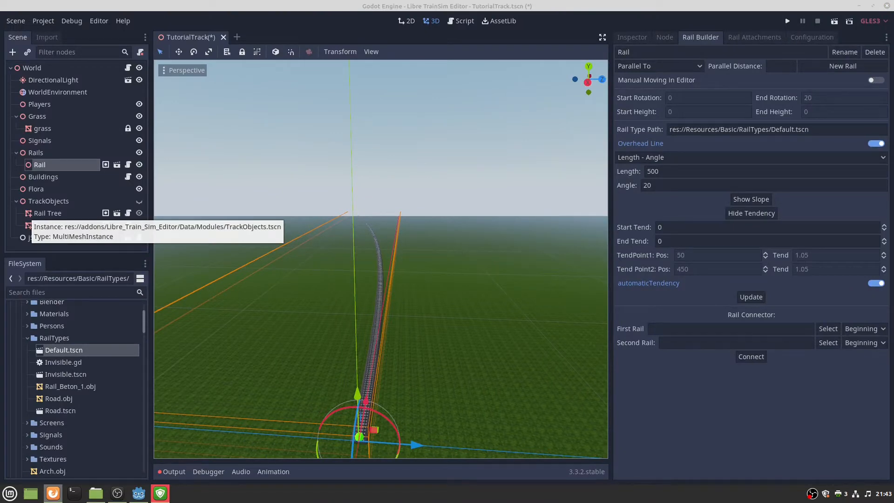
{"action": "mouse_move", "coordinate": [368, 247]}
{"action": "right_mouse_down"}
{"action": "mouse_move", "coordinate": [349, 298]}
{"action": "mouse_move", "coordinate": [368, 302]}
{"action": "mouse_move", "coordinate": [367, 258]}
{"action": "mouse_move", "coordinate": [368, 316]}
{"action": "mouse_move", "coordinate": [368, 284]}
{"action": "mouse_move", "coordinate": [387, 281]}
{"action": "mouse_move", "coordinate": [367, 250]}
{"action": "right_mouse_up"}
{"action": "key", "text": "w"}
{"action": "key", "text": "w"}
{"action": "key", "text": "s"}
{"action": "key", "text": "w"}
{"action": "key", "text": "s"}
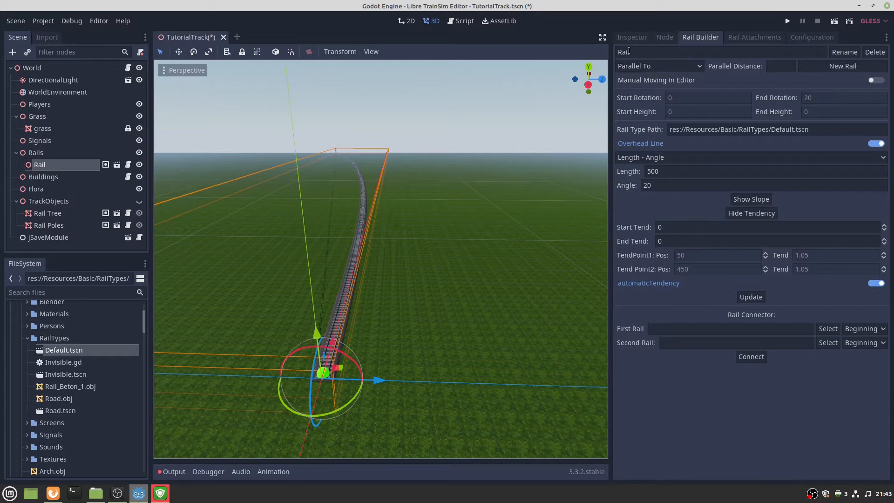
Create RailP parallel to Rail at distance 4.5 and look over both tracks.
{"action": "left_click", "coordinate": [771, 68]}
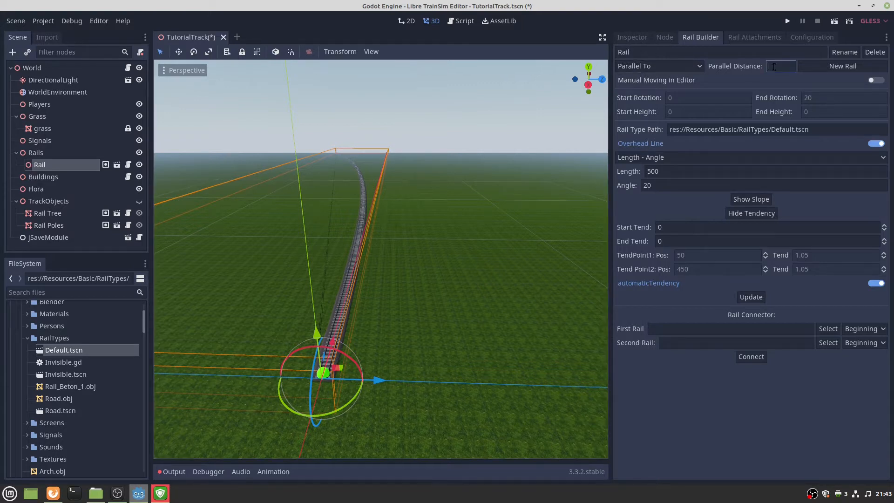
{"action": "type", "text": "4.5"}
{"action": "left_click", "coordinate": [817, 65]}
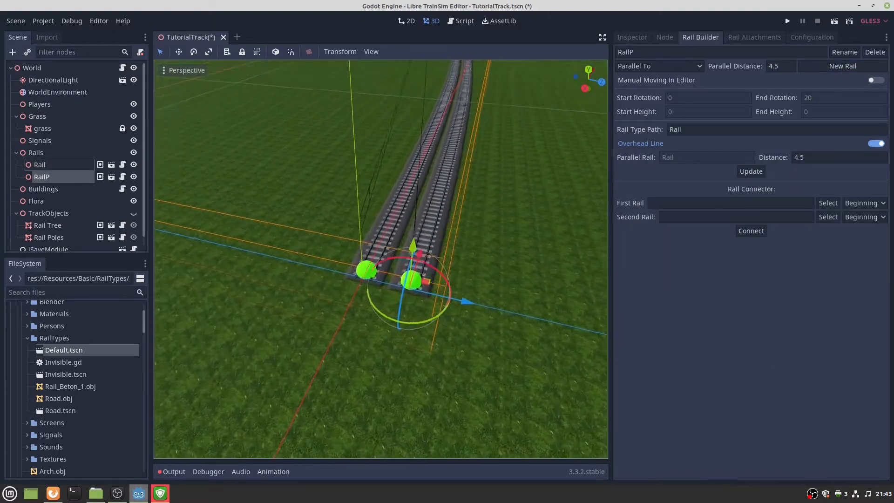
{"action": "key", "text": "w"}
{"action": "right_click_drag", "start_coordinate": [380, 259], "coordinate": [497, 245]}
{"action": "key", "text": "s"}
{"action": "key", "text": "w"}
{"action": "key", "text": "s"}
{"action": "key", "text": "w"}
{"action": "key", "text": "s"}
{"action": "key", "text": "w"}
{"action": "key", "text": "s"}
{"action": "key", "text": "s"}
{"action": "key", "text": "w"}
{"action": "key", "text": "w"}
{"action": "key", "text": "w"}
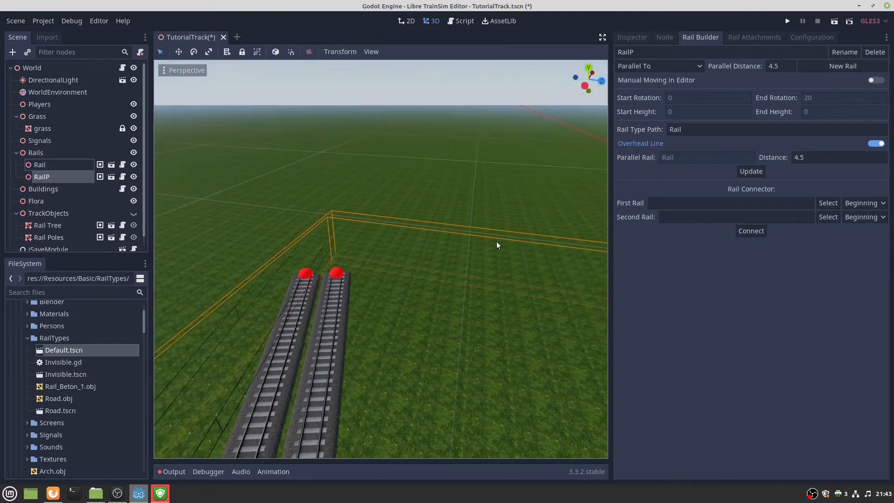
Delete the accidentally added extra parallel rail RailP2.
{"action": "left_click", "coordinate": [336, 276]}
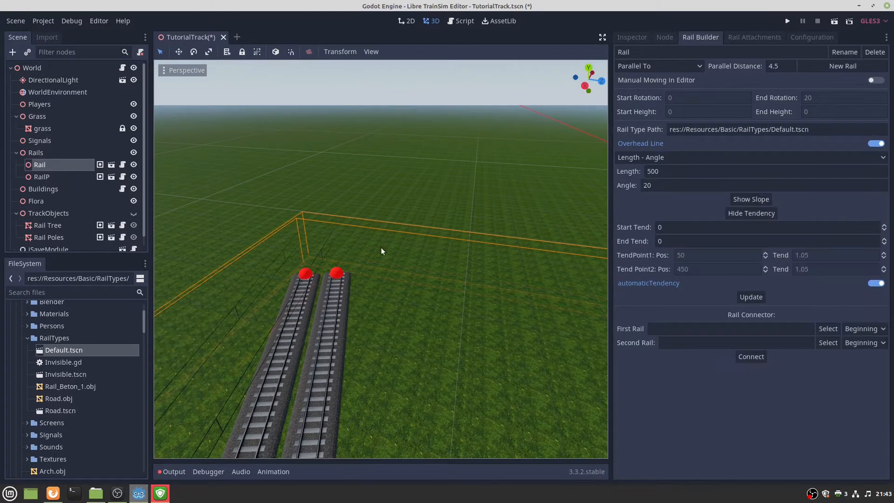
{"action": "left_click", "coordinate": [820, 67]}
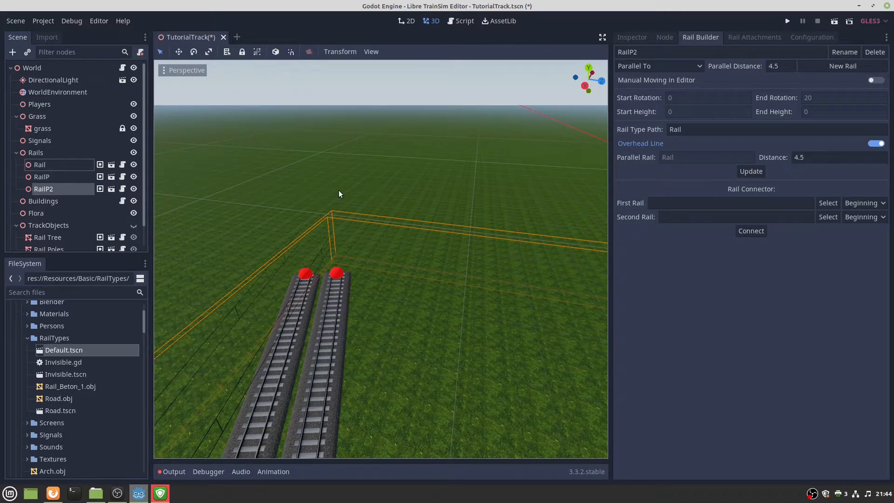
{"action": "key", "text": "Delete"}
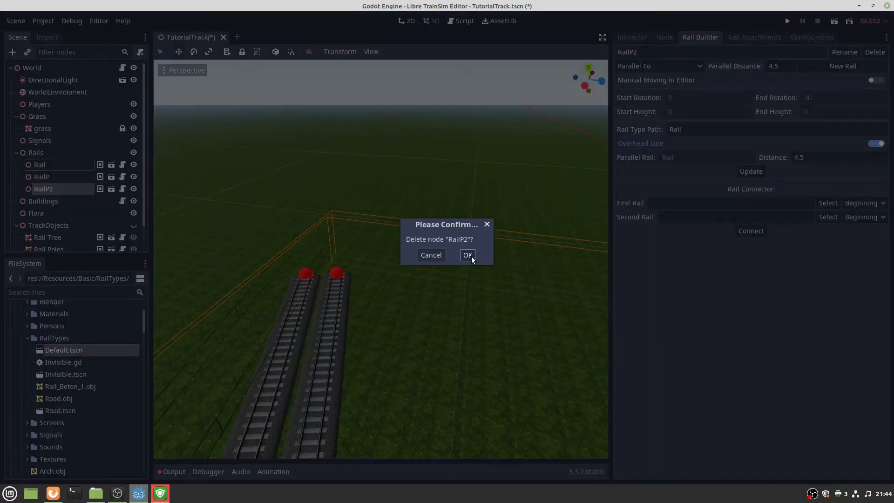
{"action": "left_click", "coordinate": [472, 256]}
With Rail selected, set the rail placement mode to After Rail.
{"action": "left_click", "coordinate": [306, 275]}
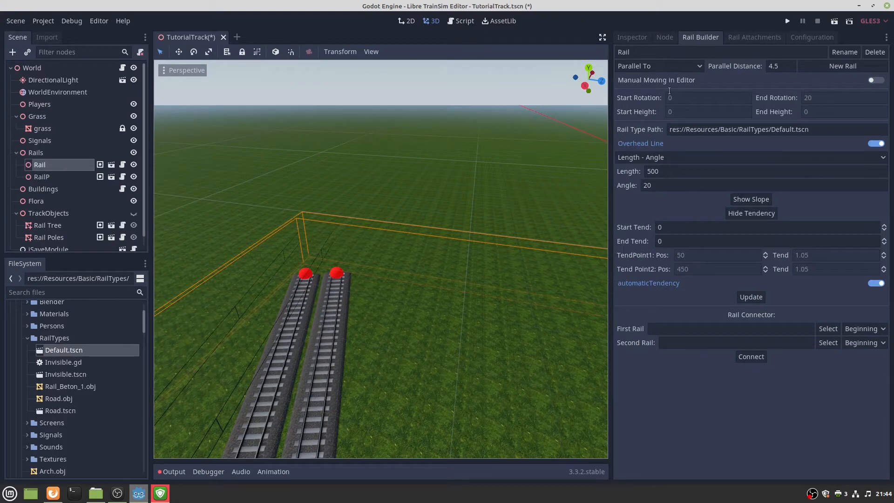
{"action": "left_click", "coordinate": [672, 66]}
{"action": "left_click", "coordinate": [641, 80]}
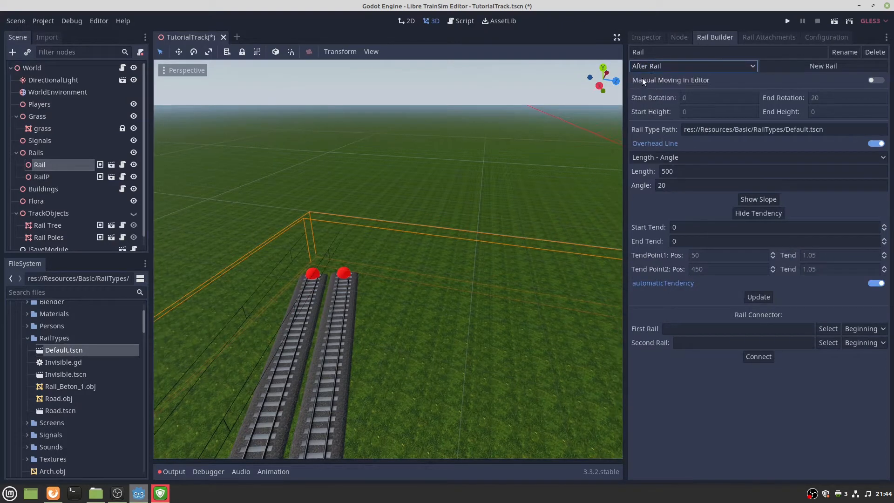
Create Rail2 after Rail as a straight rail (angle 0, length 700), then append Rail3.
{"action": "left_click", "coordinate": [803, 64]}
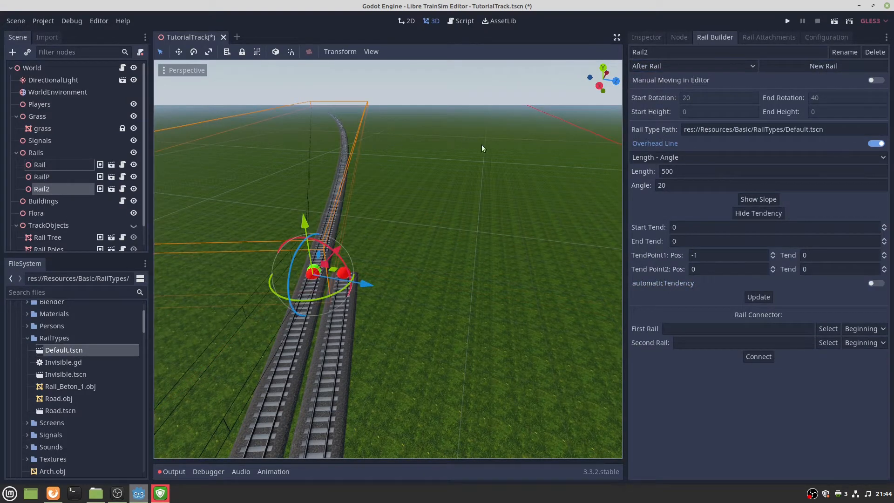
{"action": "double_click", "coordinate": [683, 184]}
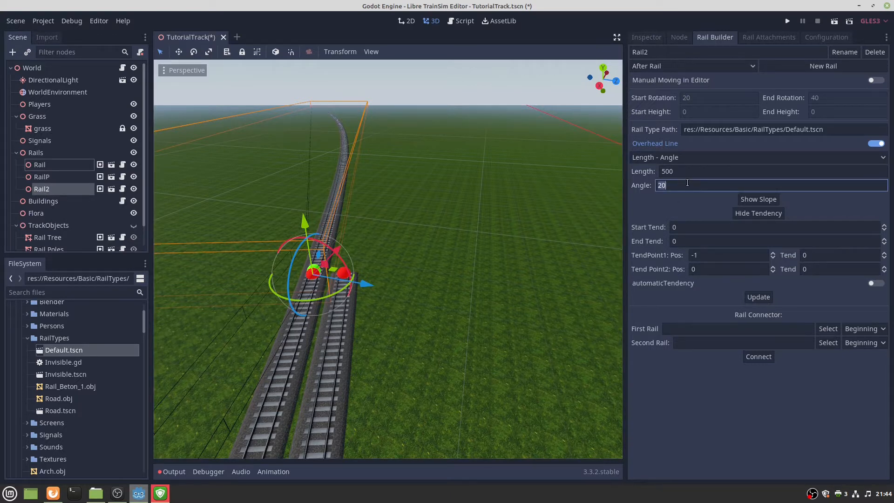
{"action": "type", "text": "-10"}
{"action": "key", "text": "BackSpace"}
{"action": "key", "text": "BackSpace"}
{"action": "key", "text": "BackSpace"}
{"action": "type", "text": "0"}
{"action": "double_click", "coordinate": [700, 171]}
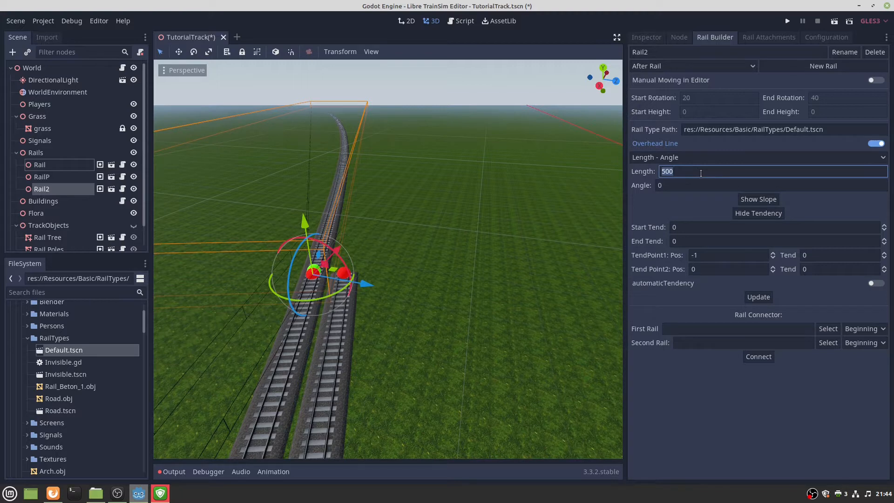
{"action": "type", "text": "700"}
{"action": "left_click", "coordinate": [759, 297]}
{"action": "right_click_drag", "start_coordinate": [434, 268], "coordinate": [440, 286]}
{"action": "key", "text": "w"}
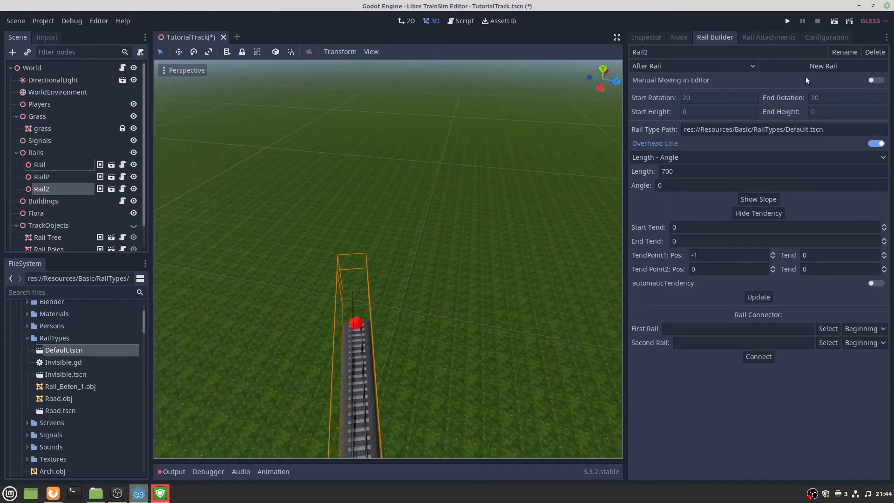
{"action": "left_click", "coordinate": [781, 65]}
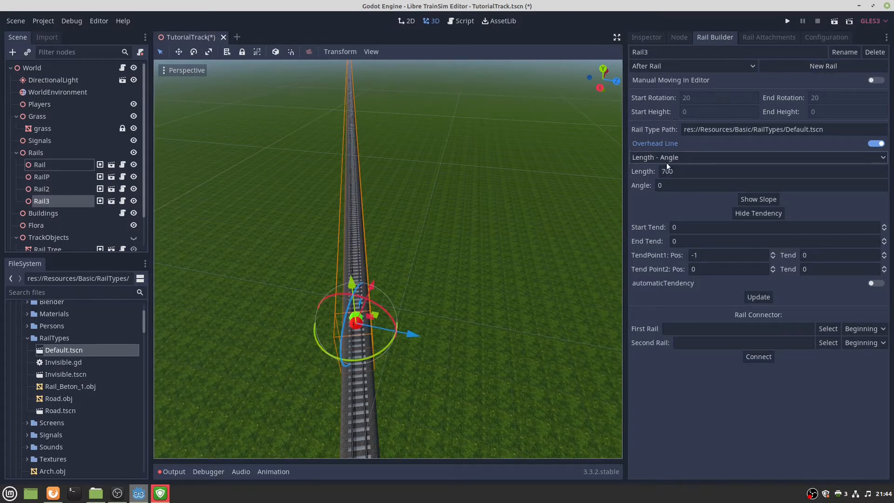
Make Rail3 a 300-long curve with angle -20, then select Rail2 for the next rail.
{"action": "double_click", "coordinate": [679, 175]}
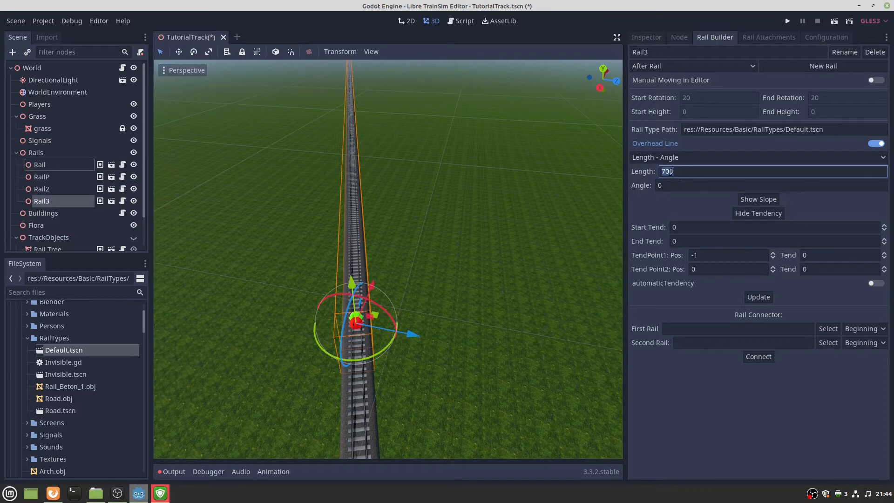
{"action": "type", "text": "30"}
{"action": "left_click", "coordinate": [686, 184]}
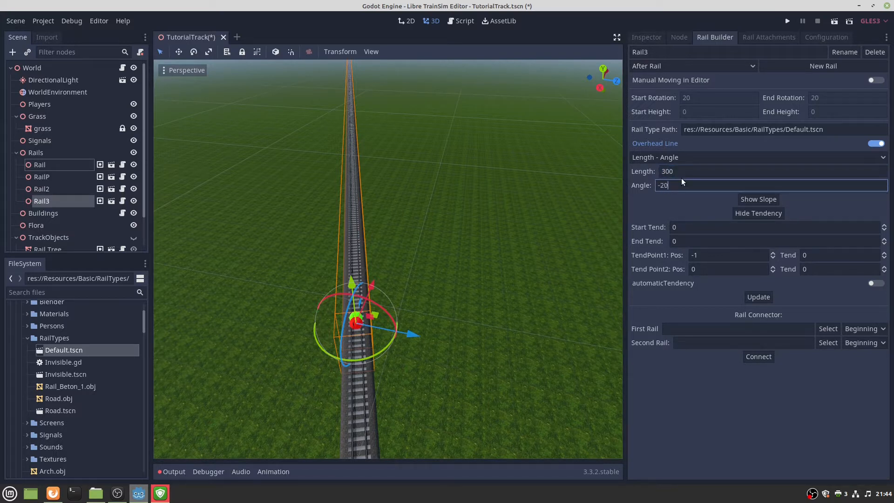
{"action": "left_click", "coordinate": [758, 296]}
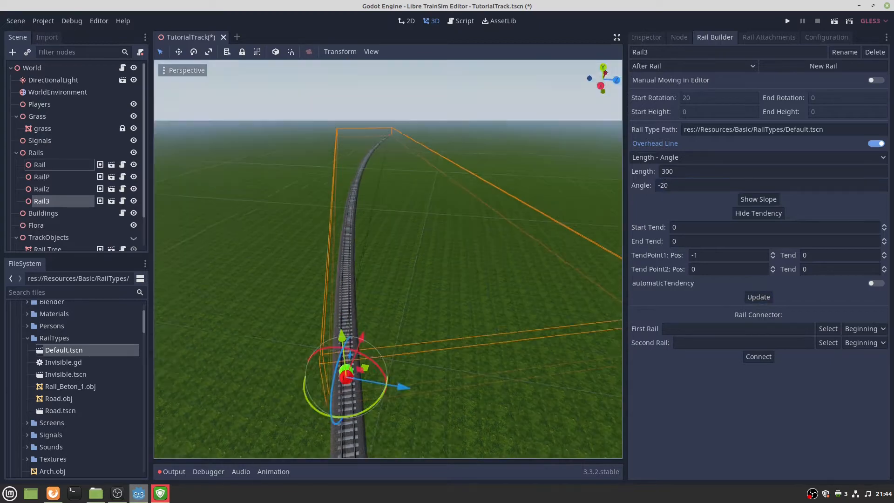
{"action": "key", "text": "w"}
{"action": "right_click_drag", "start_coordinate": [388, 259], "coordinate": [447, 248]}
{"action": "key", "text": "w"}
{"action": "key", "text": "w"}
{"action": "key", "text": "w"}
{"action": "key", "text": "s"}
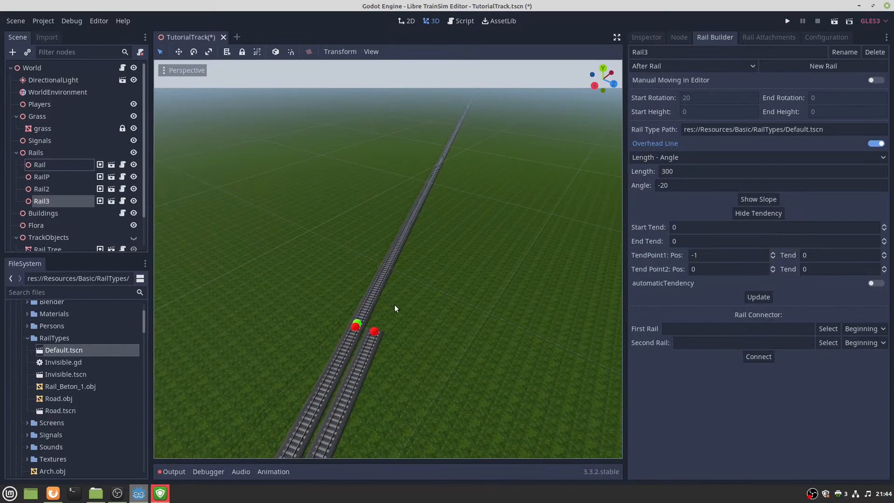
{"action": "left_click", "coordinate": [357, 324]}
{"action": "left_click", "coordinate": [682, 66]}
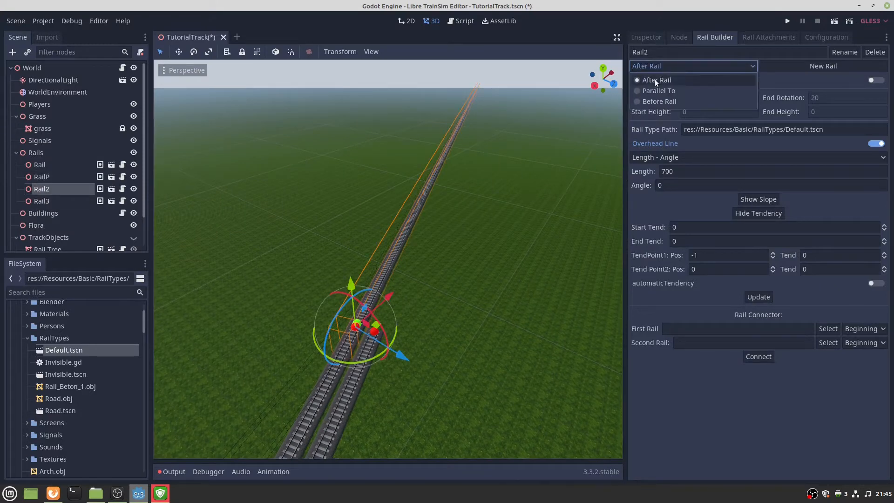
Switch placement to Parallel To and create Rail2P beside Rail2.
{"action": "left_click", "coordinate": [657, 91]}
{"action": "left_click", "coordinate": [822, 66]}
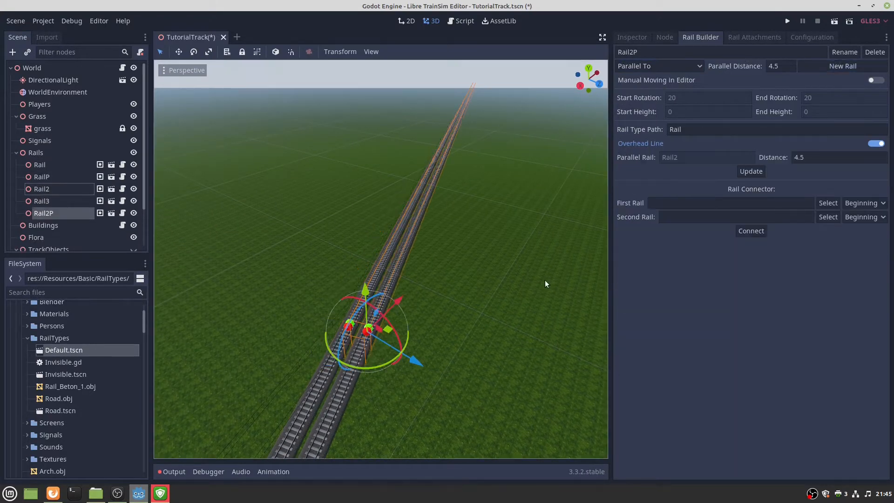
{"action": "right_click_drag", "start_coordinate": [545, 280], "coordinate": [460, 322]}
{"action": "key", "text": "a"}
{"action": "key", "text": "w"}
Create Rail3P parallel to Rail3 and check where both rails start.
{"action": "left_click", "coordinate": [365, 350]}
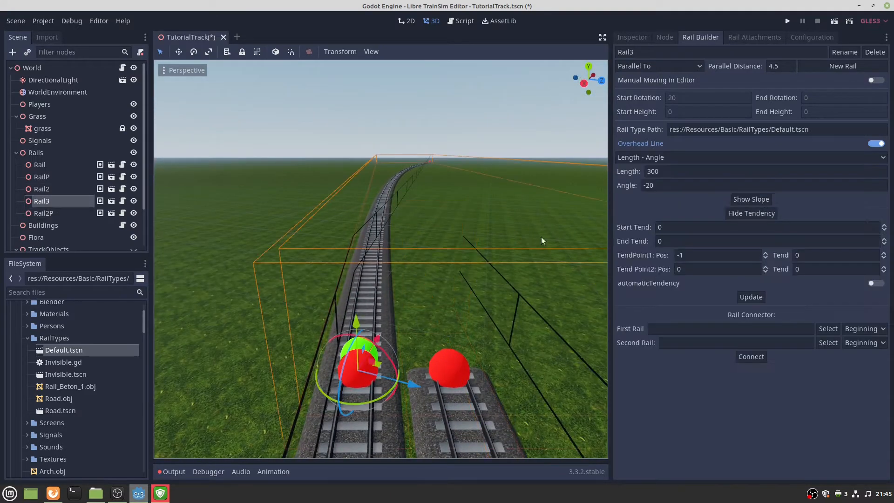
{"action": "left_click", "coordinate": [819, 65]}
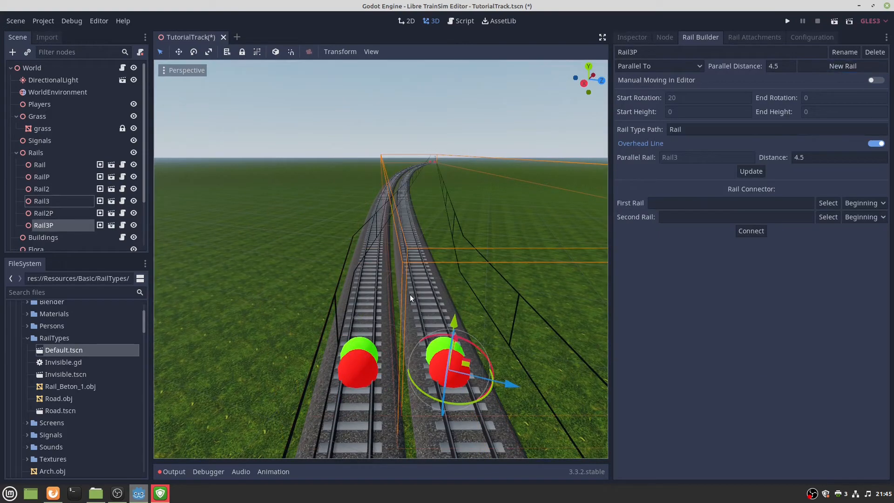
{"action": "mouse_move", "coordinate": [410, 295]}
{"action": "right_mouse_down"}
{"action": "mouse_move", "coordinate": [414, 266]}
{"action": "mouse_move", "coordinate": [397, 272]}
{"action": "mouse_move", "coordinate": [408, 287]}
{"action": "mouse_move", "coordinate": [411, 280]}
{"action": "mouse_move", "coordinate": [410, 309]}
{"action": "right_mouse_up"}
{"action": "key", "text": "w"}
{"action": "key", "text": "s"}
{"action": "key", "text": "w"}
{"action": "key", "text": "d"}
{"action": "key", "text": "w"}
{"action": "key", "text": "a"}
{"action": "key", "text": "s"}
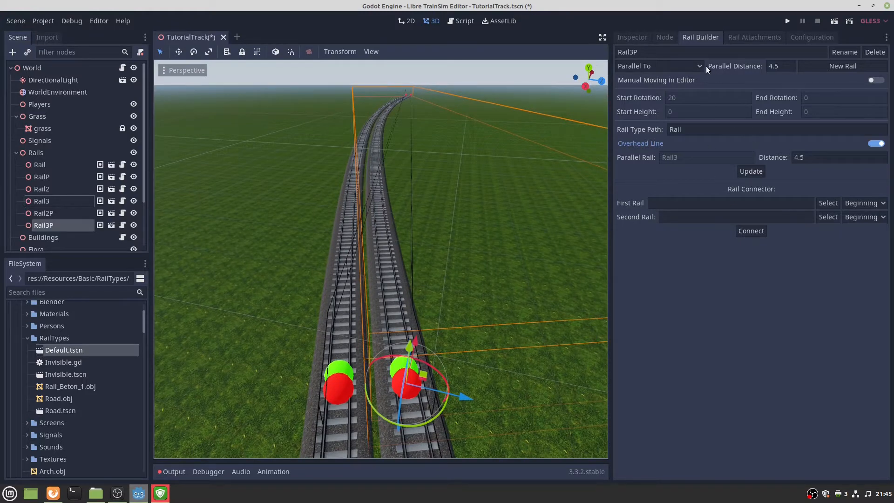
Compare Rail3 and Rail3P settings, then select Rail3's angle value for editing.
{"action": "left_click", "coordinate": [342, 370]}
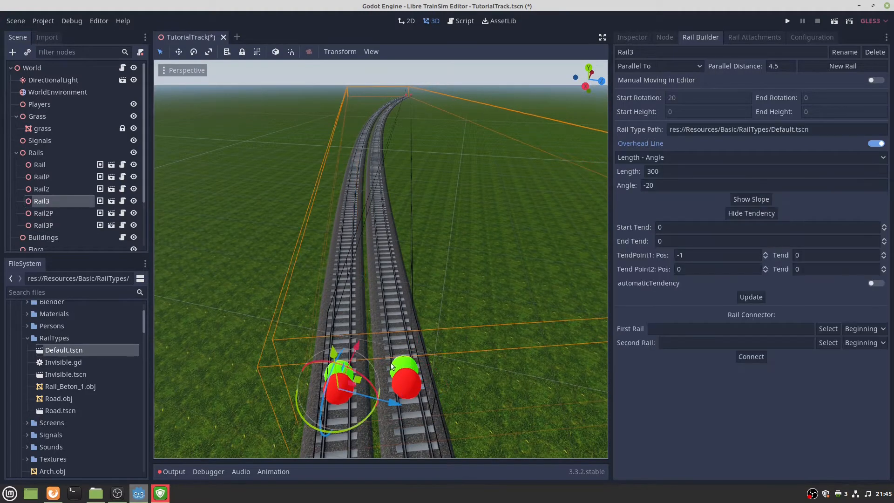
{"action": "left_click", "coordinate": [394, 363]}
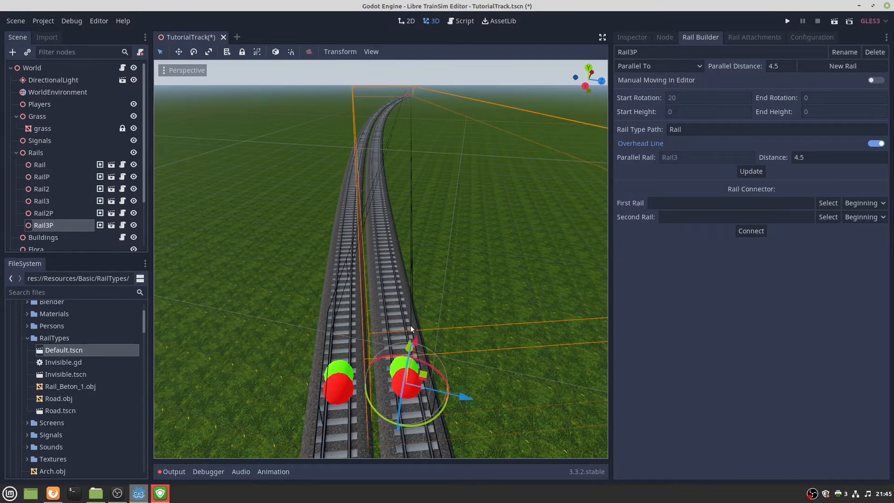
{"action": "left_click", "coordinate": [343, 369]}
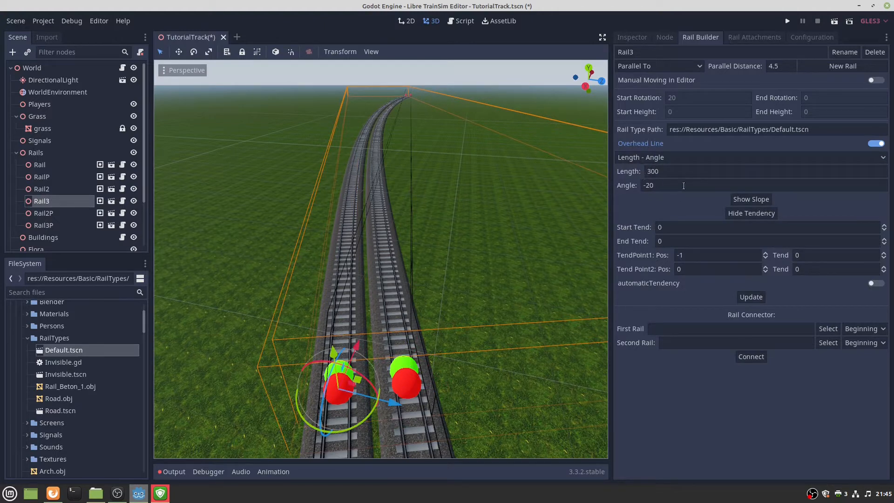
{"action": "left_click", "coordinate": [411, 366]}
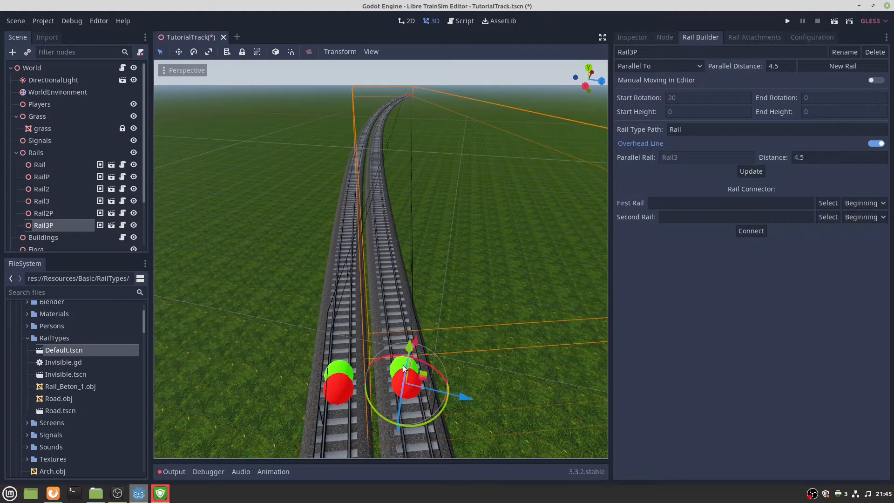
{"action": "left_click", "coordinate": [334, 372]}
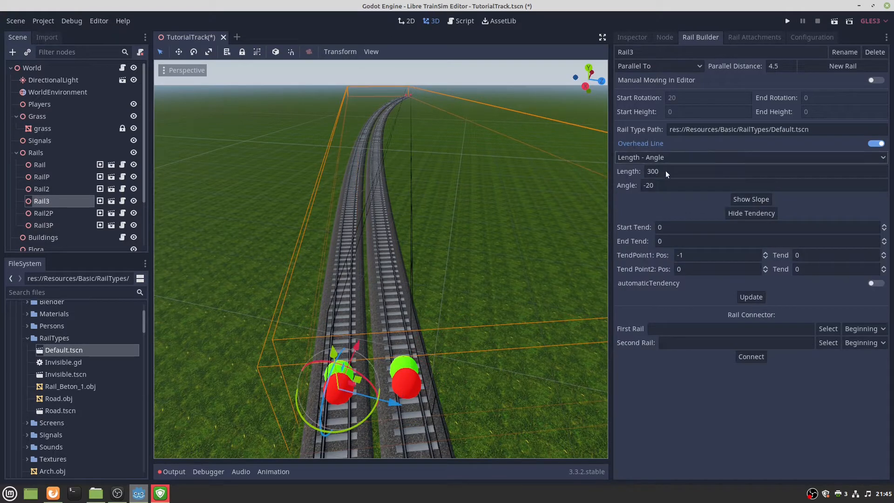
{"action": "double_click", "coordinate": [682, 184]}
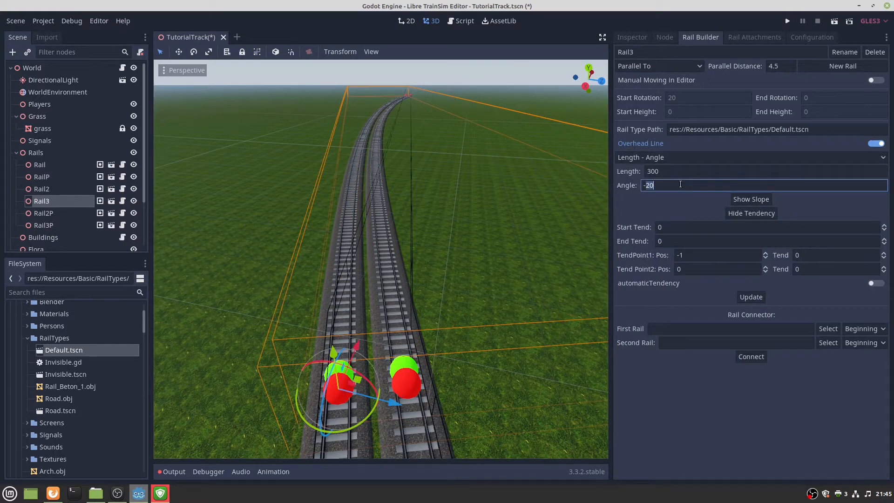
Make Rail3's angle negative for end rotation -10, enable automatic tendency, and rebuild it.
{"action": "type", "text": "-"}
{"action": "left_click", "coordinate": [875, 284]}
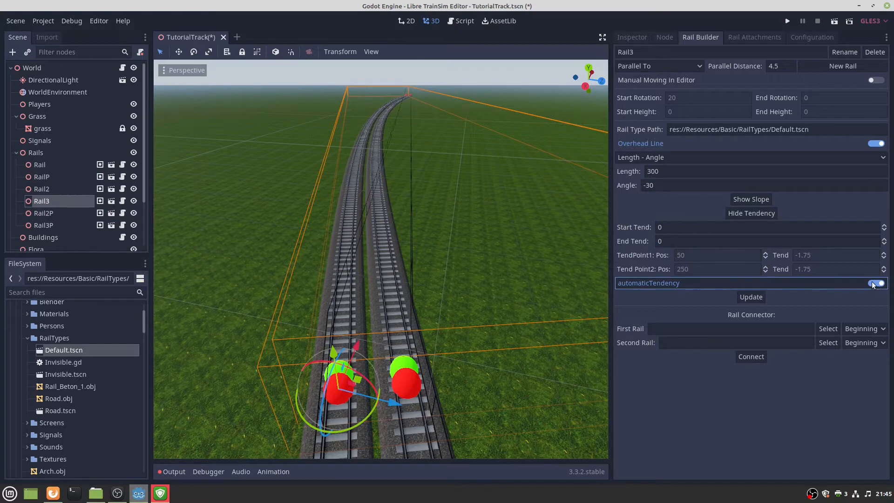
{"action": "left_click", "coordinate": [751, 297]}
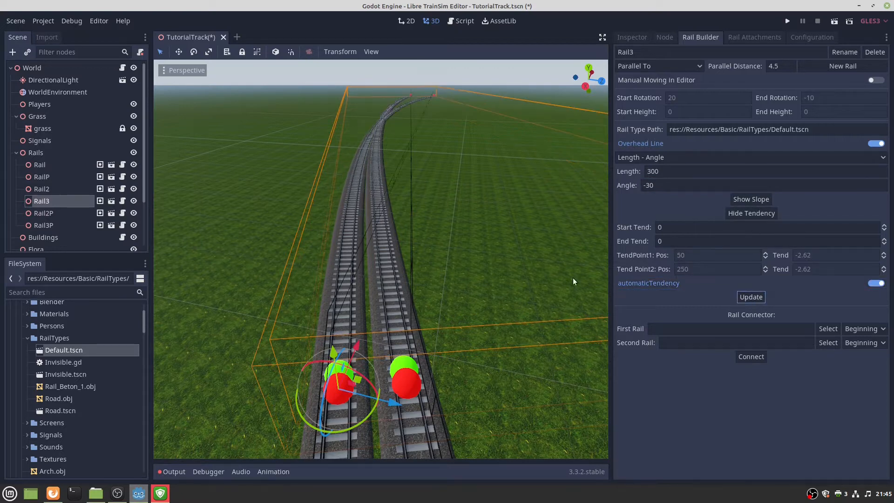
{"action": "mouse_move", "coordinate": [573, 277]}
{"action": "right_mouse_down"}
{"action": "mouse_move", "coordinate": [573, 243]}
{"action": "mouse_move", "coordinate": [573, 321]}
{"action": "mouse_move", "coordinate": [573, 263]}
{"action": "mouse_move", "coordinate": [573, 289]}
{"action": "right_mouse_up"}
{"action": "key", "text": "w"}
{"action": "key", "text": "s"}
{"action": "key", "text": "s"}
{"action": "key", "text": "w"}
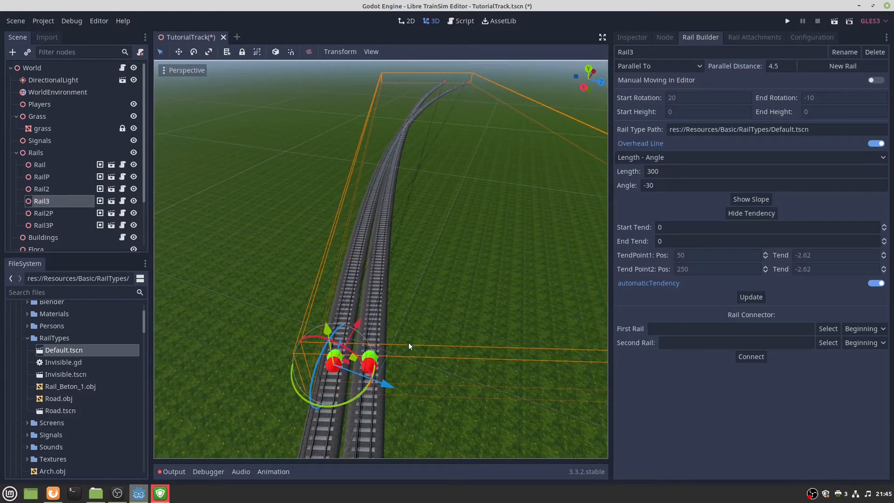
Select Rail3P and fly along the double track to its ends.
{"action": "left_click", "coordinate": [369, 358]}
{"action": "right_click_drag", "start_coordinate": [403, 377], "coordinate": [198, 291]}
{"action": "key", "text": "w"}
{"action": "key", "text": "w"}
{"action": "key", "text": "w"}
{"action": "key", "text": "e"}
{"action": "key", "text": "w"}
{"action": "right_click_drag", "start_coordinate": [412, 259], "coordinate": [412, 295]}
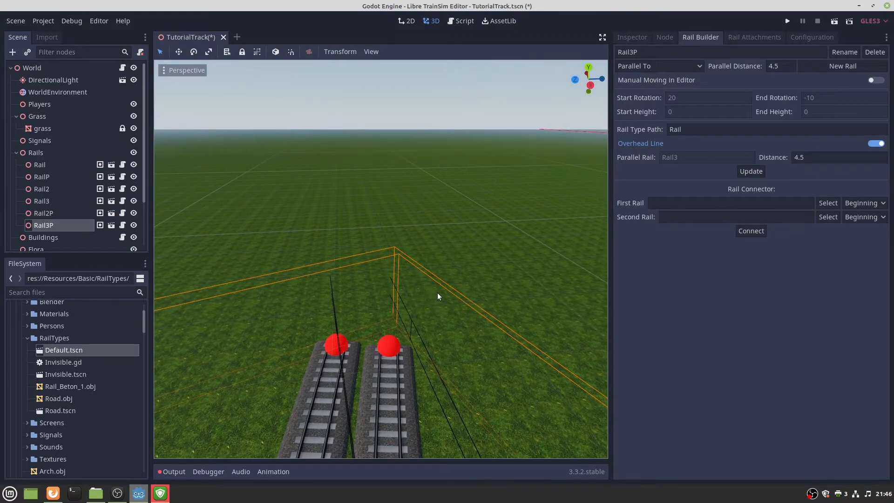
With Rail3 selected in After Rail mode, create Rail4 with length 150 and angle 0.
{"action": "left_click", "coordinate": [341, 338]}
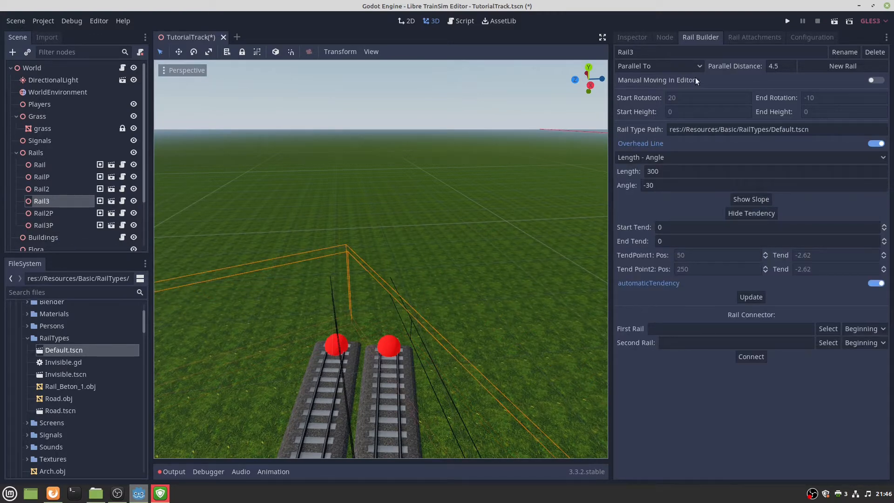
{"action": "left_click", "coordinate": [658, 66]}
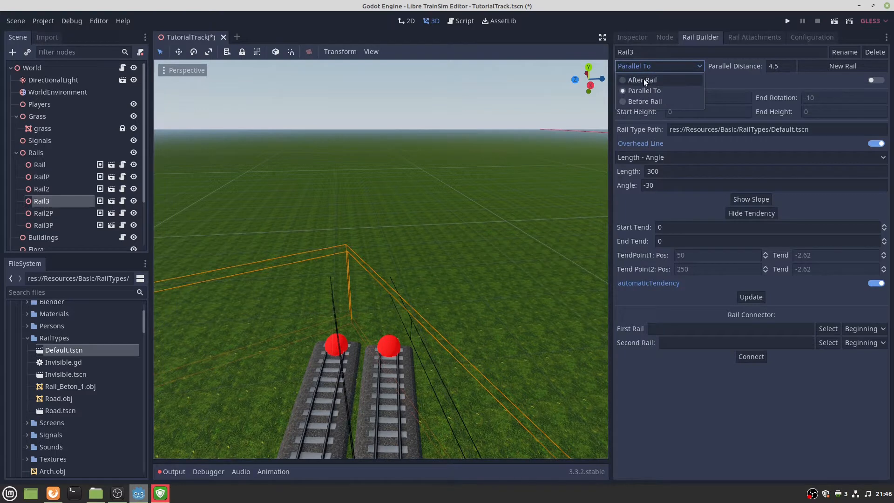
{"action": "left_click", "coordinate": [643, 79]}
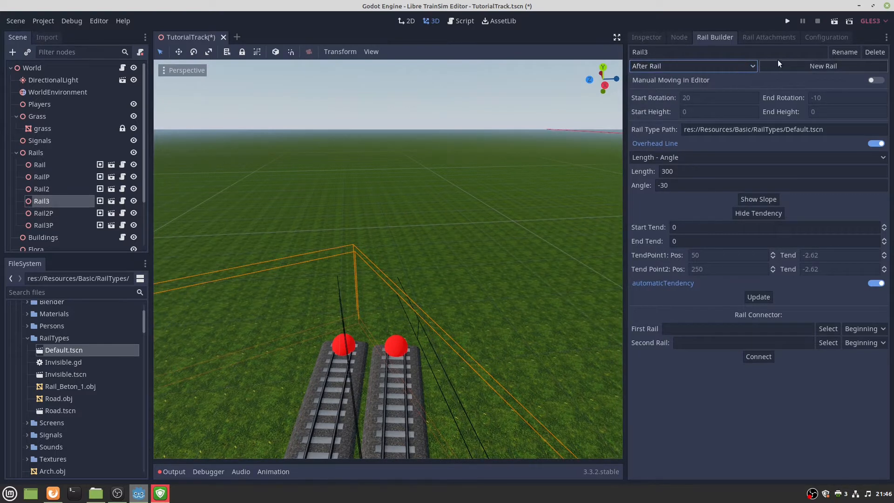
{"action": "double_click", "coordinate": [687, 171]}
{"action": "type", "text": "150"}
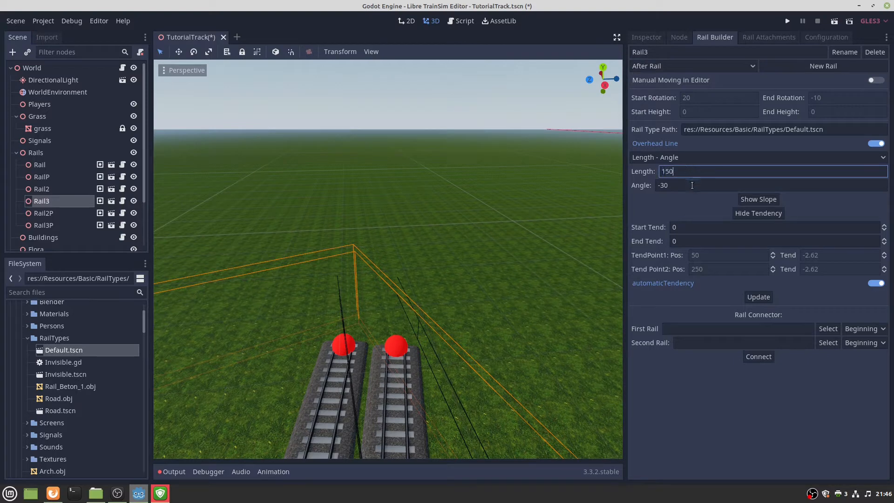
{"action": "double_click", "coordinate": [692, 185]}
{"action": "type", "text": "0"}
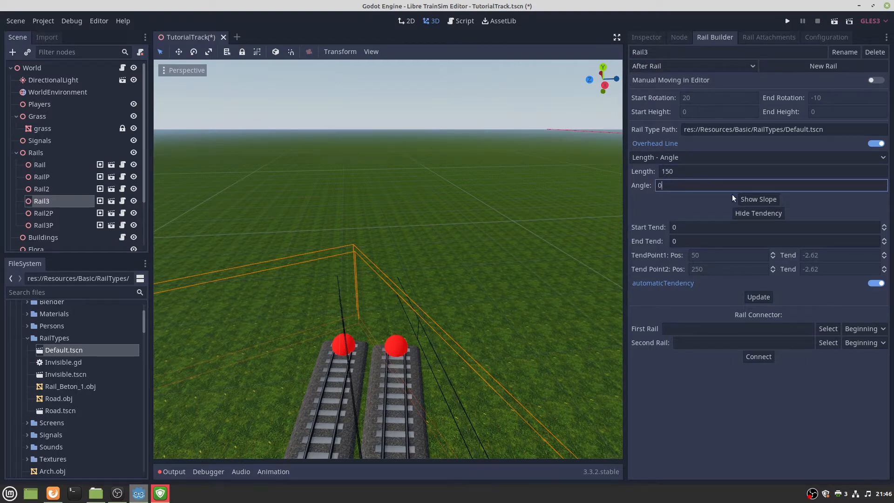
{"action": "left_click", "coordinate": [845, 66]}
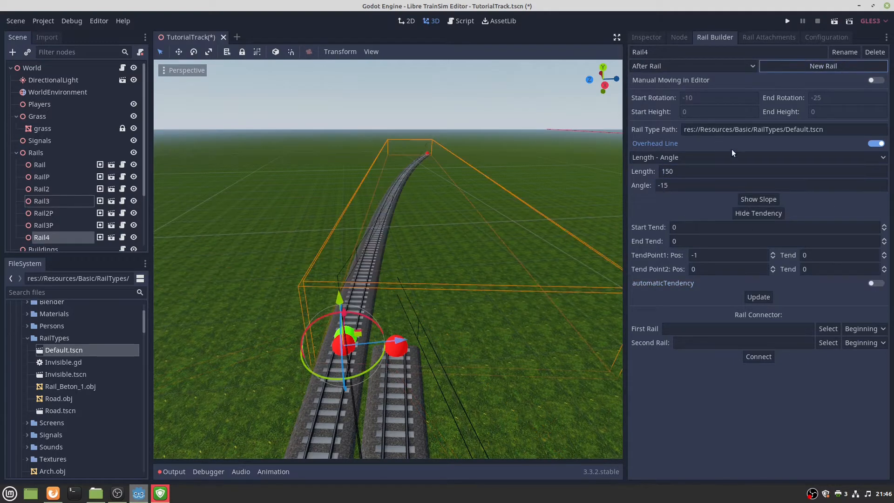
Set Rail4's angle to 0, rebuild it, and switch placement back to Parallel To.
{"action": "double_click", "coordinate": [693, 186]}
{"action": "type", "text": "0"}
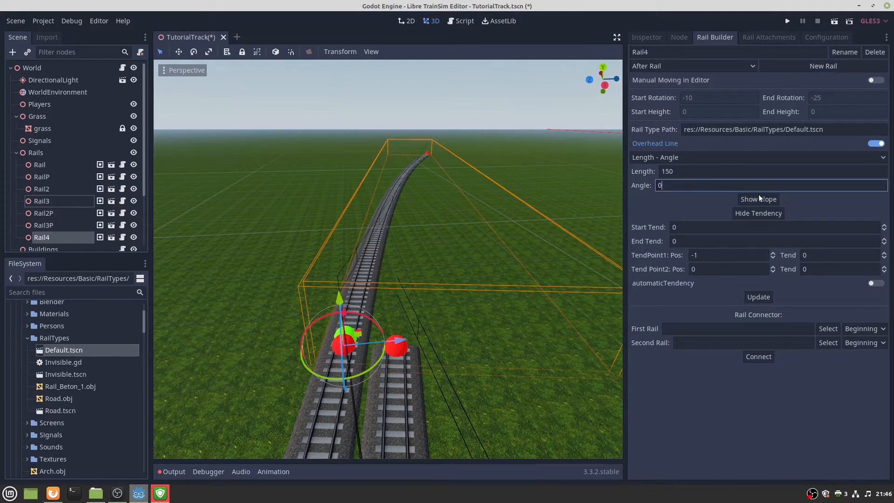
{"action": "left_click", "coordinate": [757, 297]}
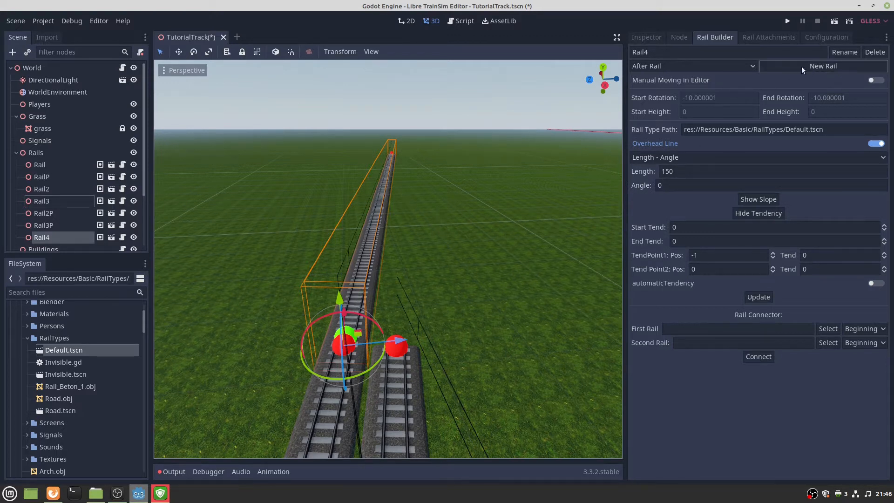
{"action": "left_click", "coordinate": [727, 66]}
{"action": "left_click", "coordinate": [658, 91]}
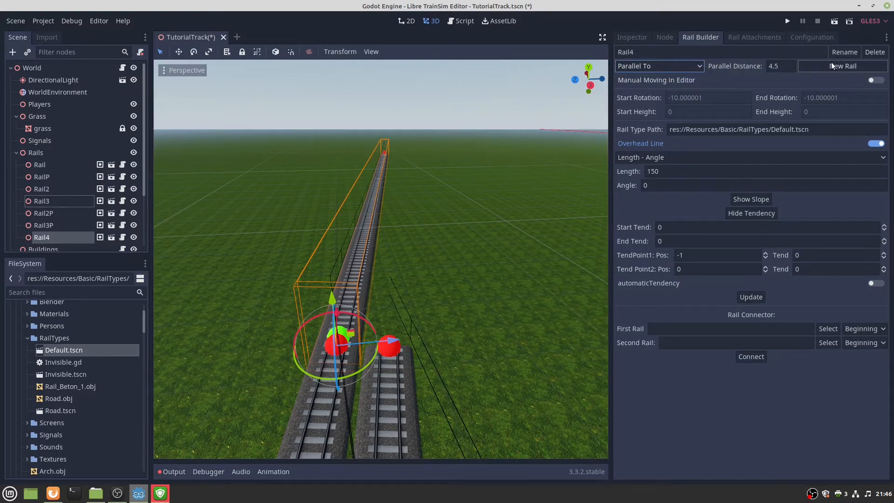
Create Rail4P parallel to Rail4 and delete the extra Rail4P2 copy.
{"action": "left_click", "coordinate": [825, 65]}
{"action": "right_click_drag", "start_coordinate": [514, 205], "coordinate": [518, 215]}
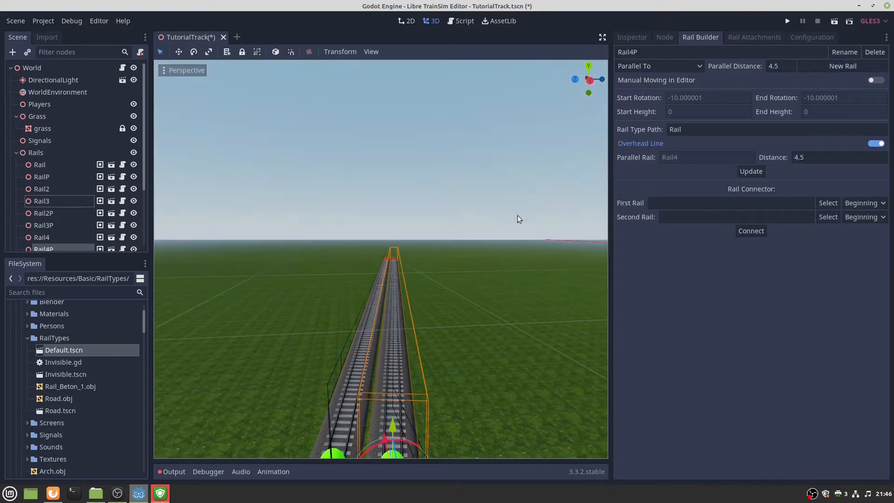
{"action": "right_click_drag", "start_coordinate": [391, 313], "coordinate": [364, 321]}
{"action": "left_click", "coordinate": [350, 303]}
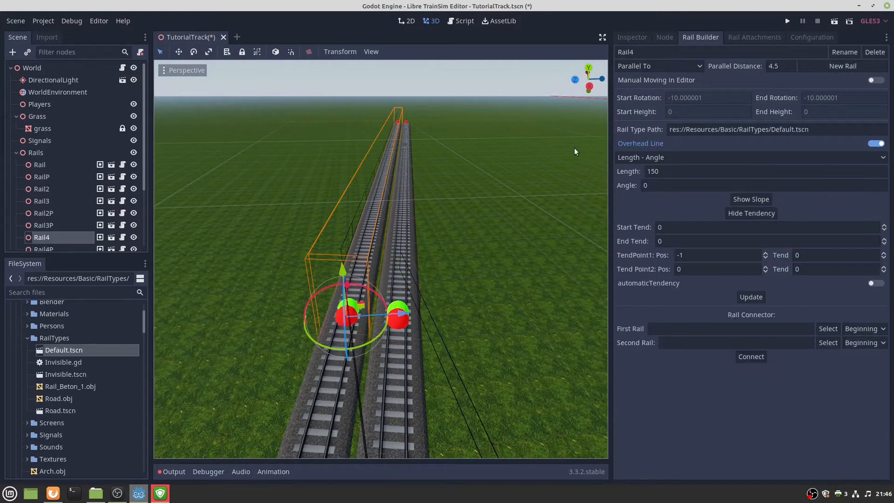
{"action": "right_click_drag", "start_coordinate": [432, 197], "coordinate": [431, 189]}
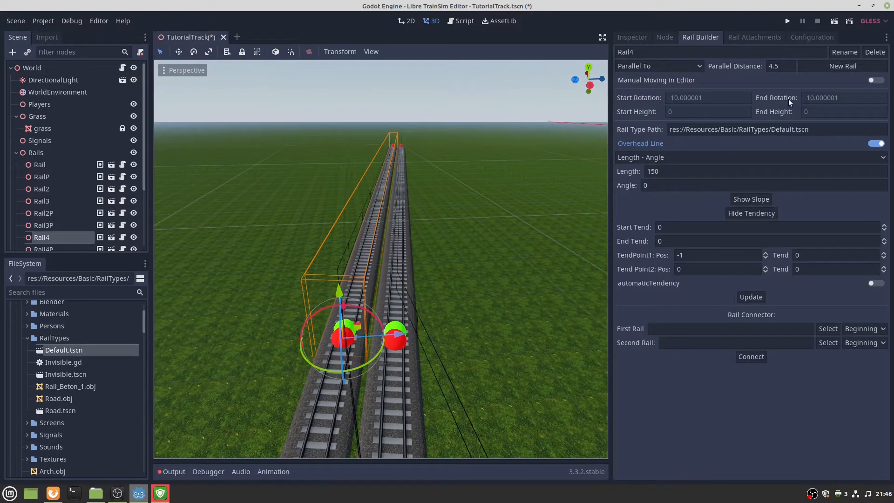
{"action": "left_click", "coordinate": [820, 70]}
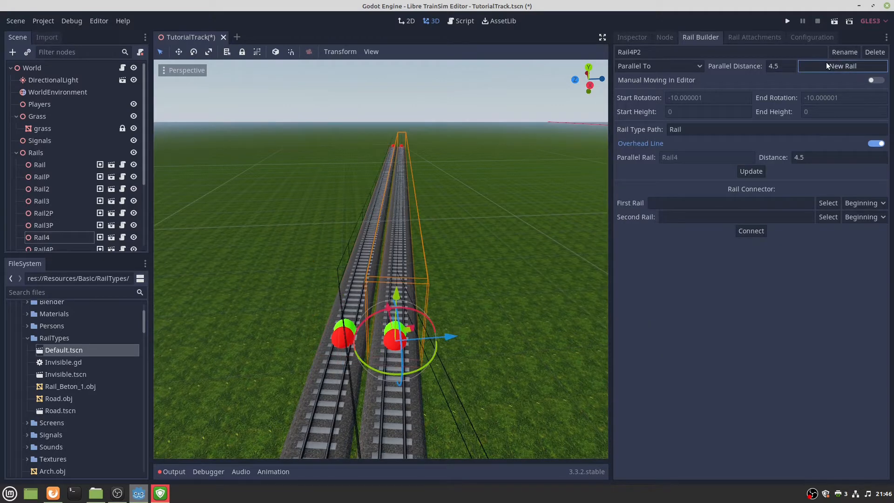
{"action": "key", "text": "Delete"}
{"action": "left_click", "coordinate": [461, 258]}
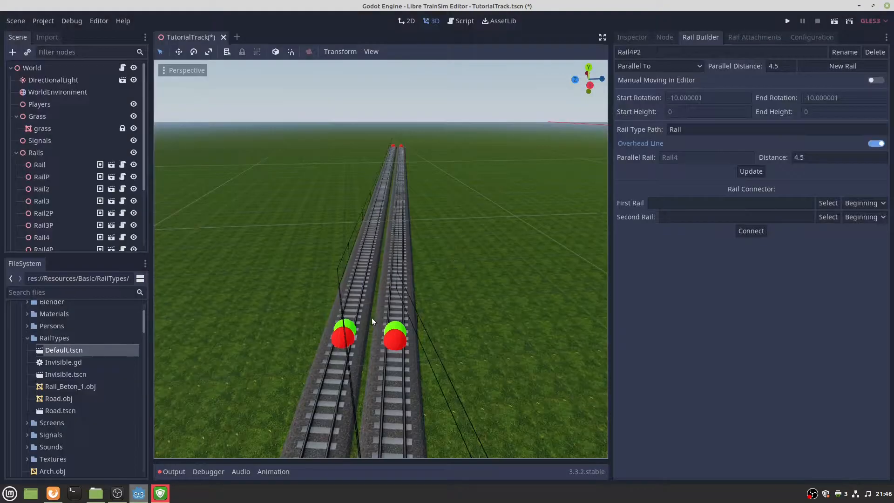
Select Rail4, switch to After Rail mode, and create Rail5.
{"action": "left_click", "coordinate": [346, 327]}
{"action": "left_click", "coordinate": [675, 65]}
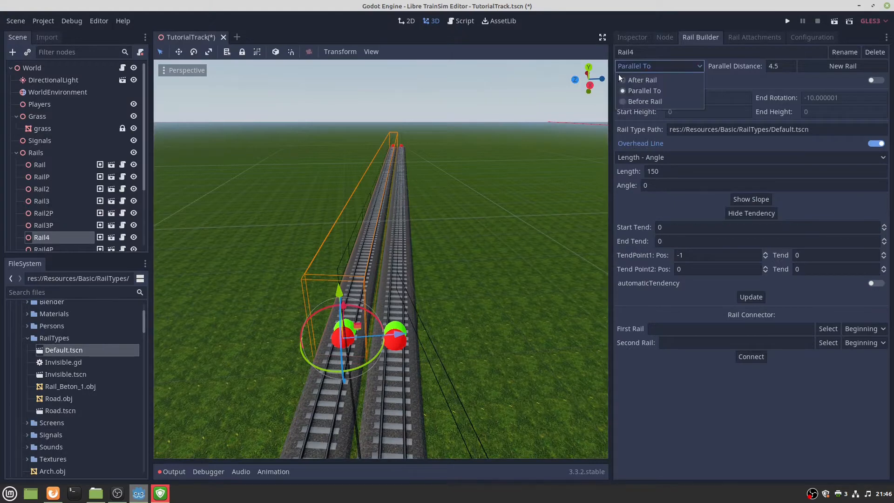
{"action": "left_click", "coordinate": [642, 80]}
{"action": "left_click", "coordinate": [810, 68]}
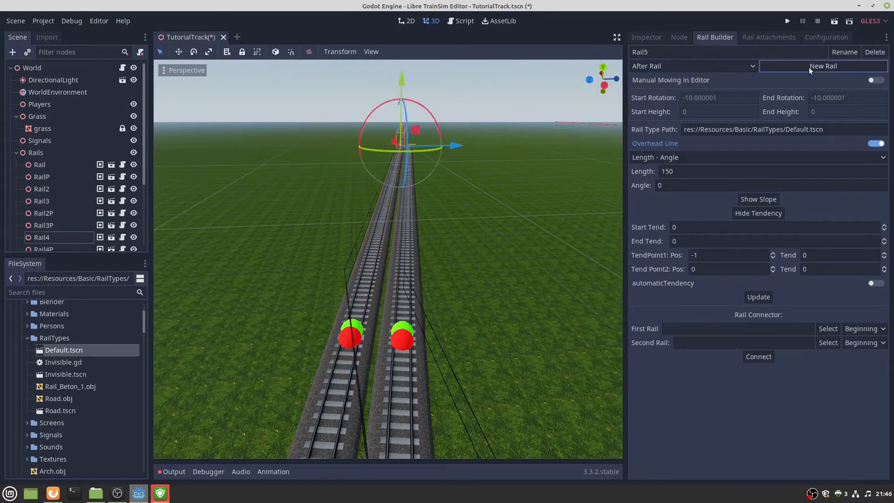
{"action": "key", "text": "f"}
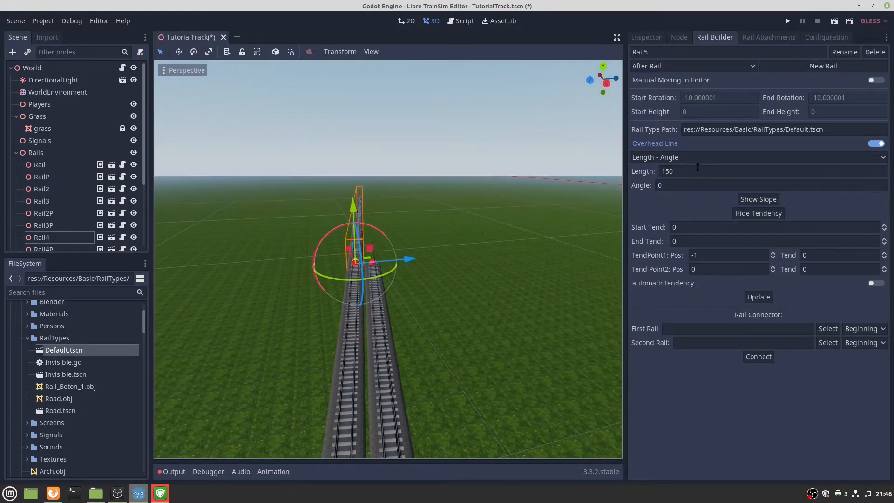
Make Rail5 a 300-long curve with angle 5 and look along the tracks.
{"action": "double_click", "coordinate": [698, 168]}
{"action": "type", "text": "300"}
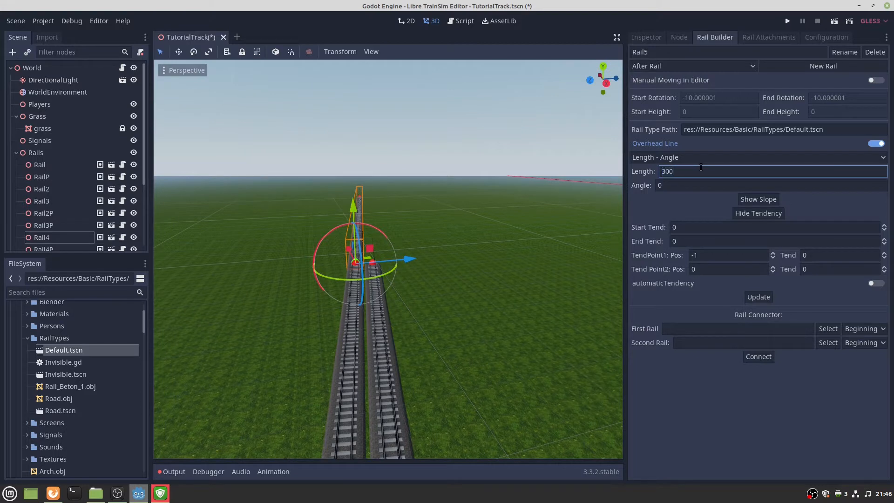
{"action": "left_click", "coordinate": [677, 185]}
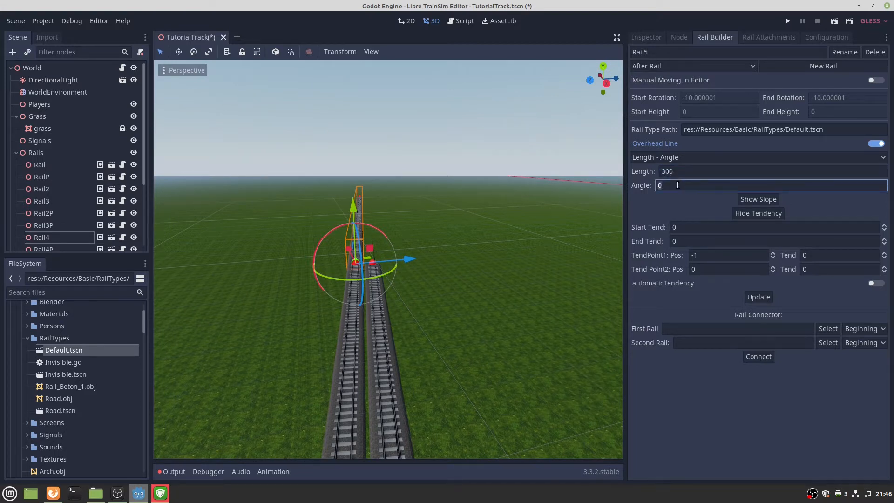
{"action": "type", "text": "-5"}
{"action": "type", "text": "5"}
{"action": "left_click", "coordinate": [763, 296]}
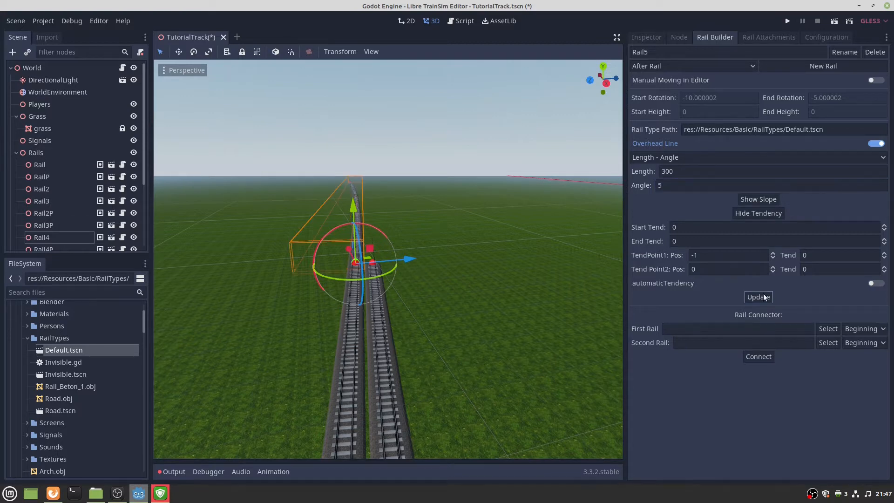
{"action": "key", "text": "w"}
{"action": "mouse_move", "coordinate": [388, 259]}
{"action": "right_mouse_down"}
{"action": "mouse_move", "coordinate": [392, 247]}
{"action": "mouse_move", "coordinate": [396, 272]}
{"action": "right_mouse_up"}
{"action": "key", "text": "s"}
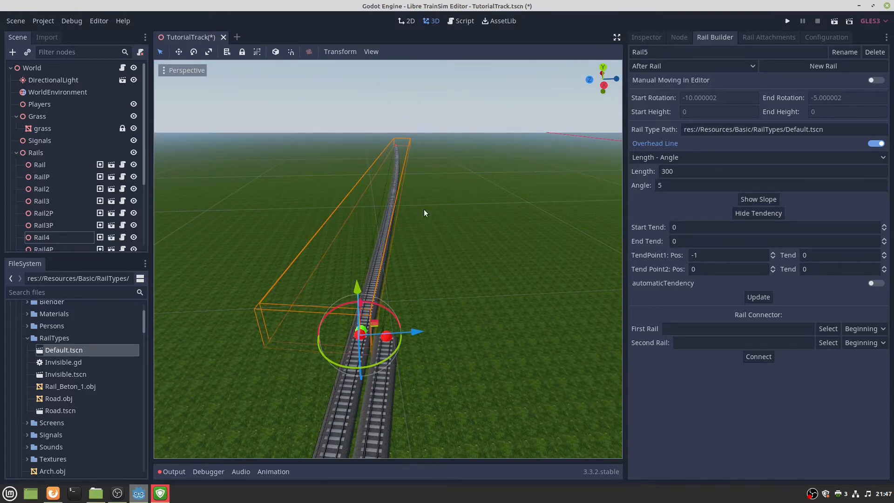
{"action": "right_click_drag", "start_coordinate": [467, 216], "coordinate": [395, 211]}
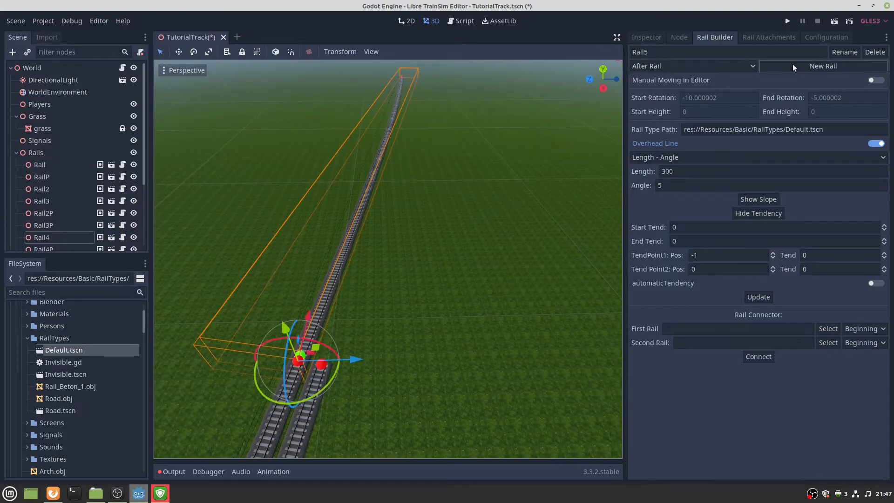
Switch rail placement to parallel mode and create a parallel rail beside Rail5.
{"action": "left_click", "coordinate": [669, 65]}
{"action": "left_click", "coordinate": [634, 90]}
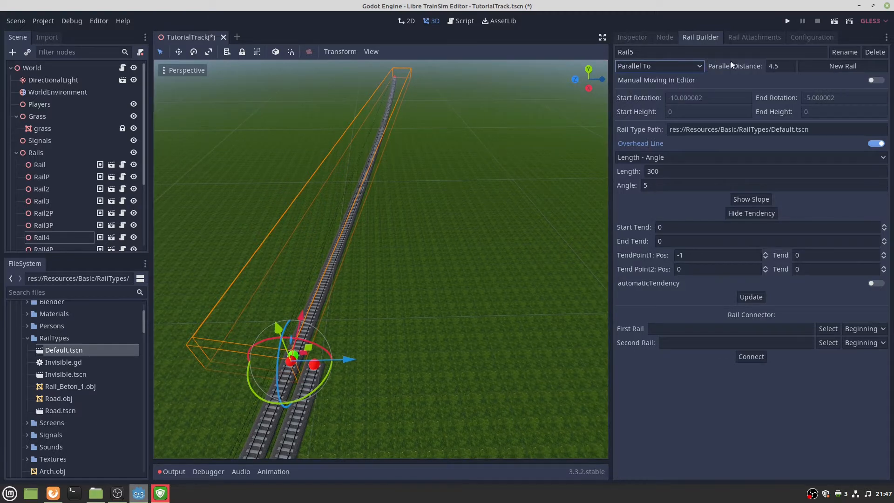
{"action": "left_click", "coordinate": [828, 66]}
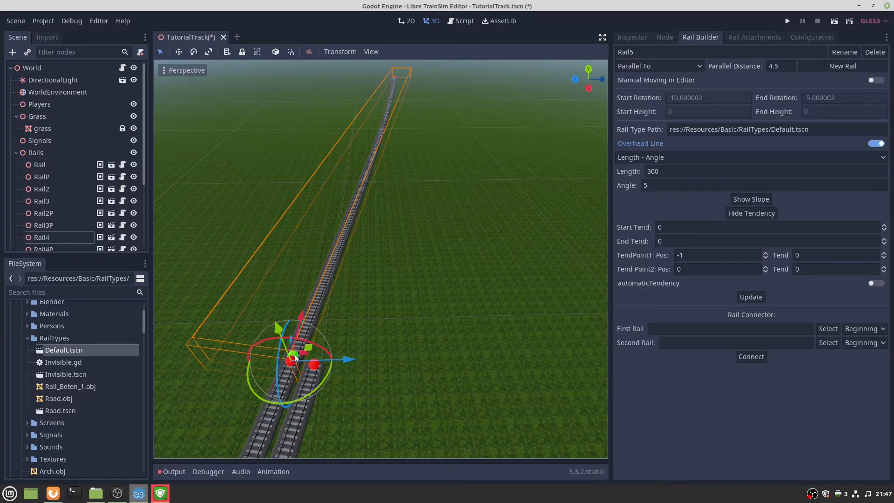
{"action": "left_click", "coordinate": [834, 68]}
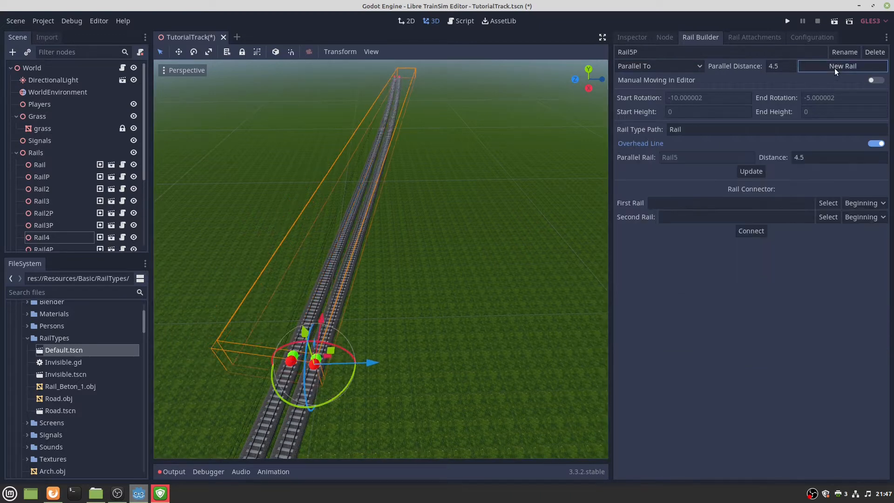
View the rails from above and select Rail3 to show its Rail Builder settings.
{"action": "middle_click_drag", "start_coordinate": [510, 180], "coordinate": [465, 210]}
{"action": "right_click_drag", "start_coordinate": [381, 259], "coordinate": [403, 241]}
{"action": "left_click", "coordinate": [356, 262]}
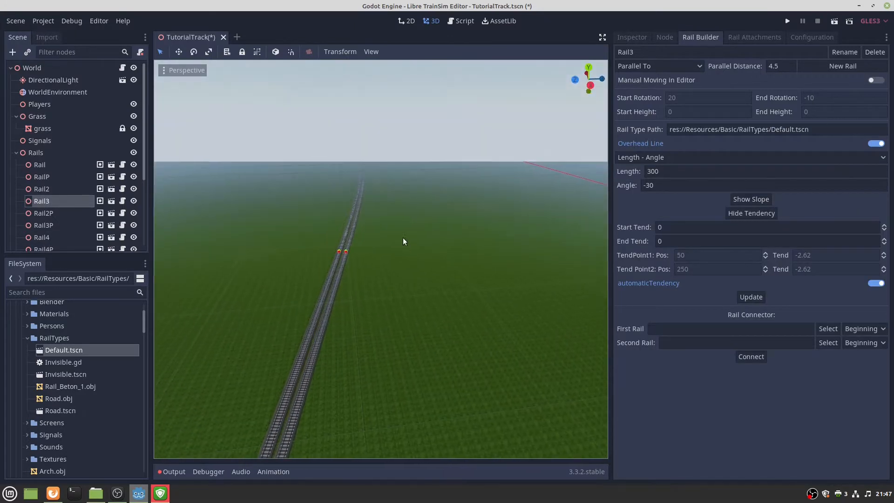
{"action": "left_click", "coordinate": [345, 249]}
{"action": "middle_click_drag", "start_coordinate": [384, 266], "coordinate": [368, 286]}
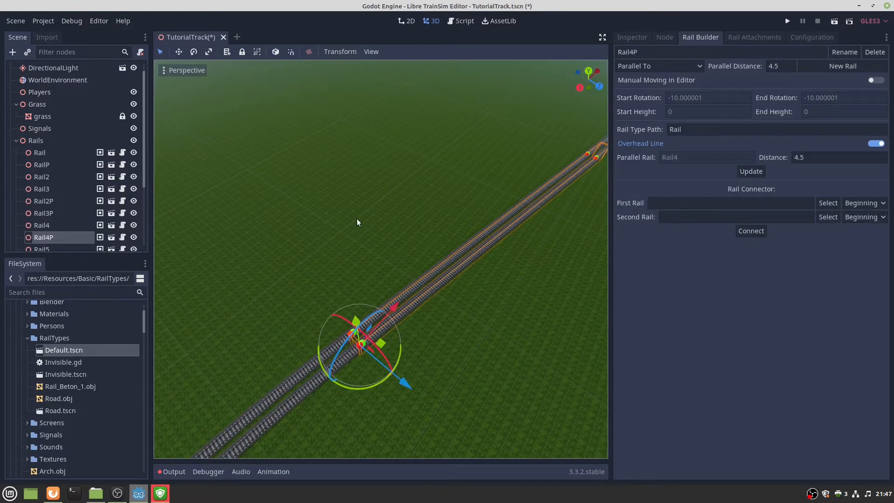
{"action": "right_click_drag", "start_coordinate": [357, 219], "coordinate": [356, 214]}
{"action": "scroll", "coordinate": [395, 203], "scroll_direction": "up", "scroll_amount": 5}
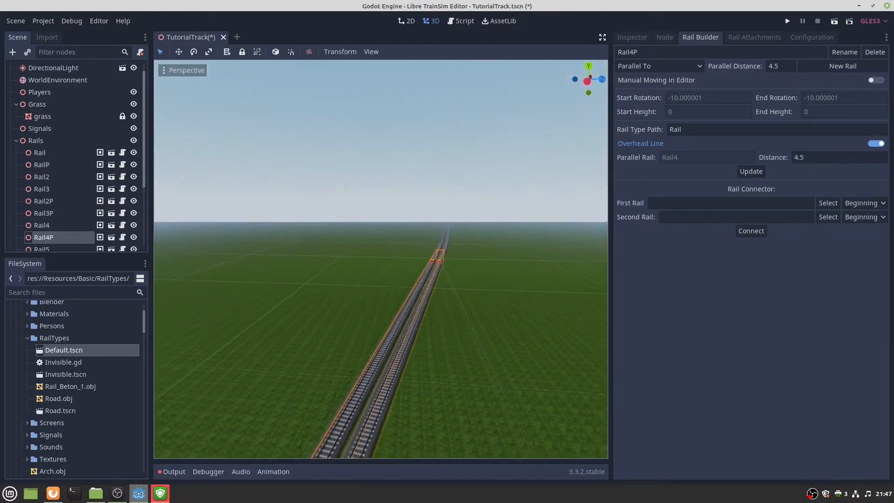
{"action": "middle_click_drag", "start_coordinate": [395, 203], "coordinate": [414, 193]}
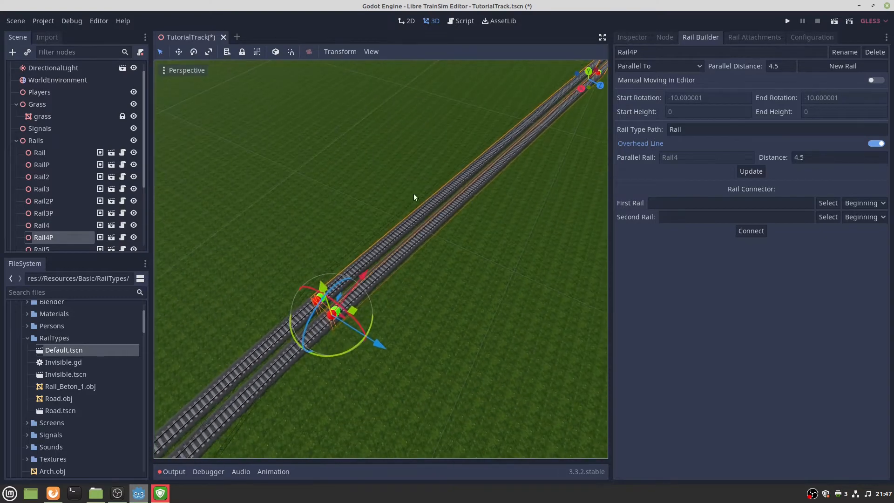
{"action": "left_click", "coordinate": [316, 303]}
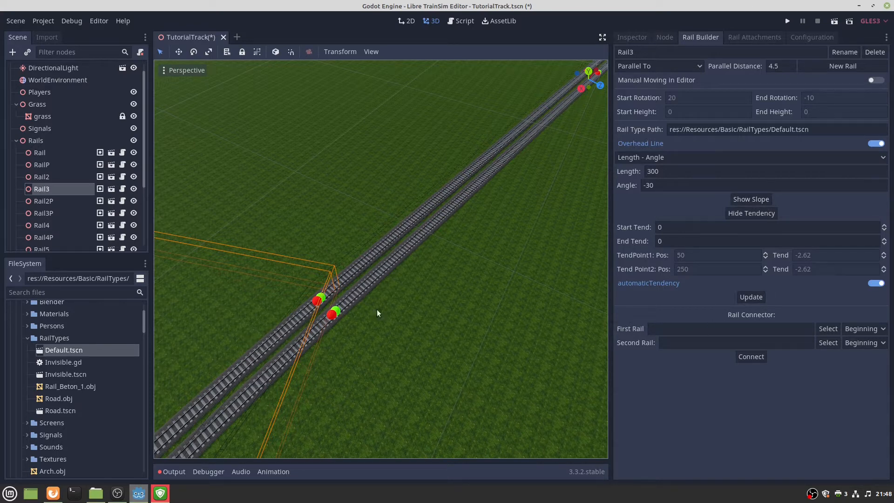
Set Rail3 as the connector's first rail, connecting from its End.
{"action": "left_click", "coordinate": [828, 328]}
{"action": "left_click", "coordinate": [866, 329]}
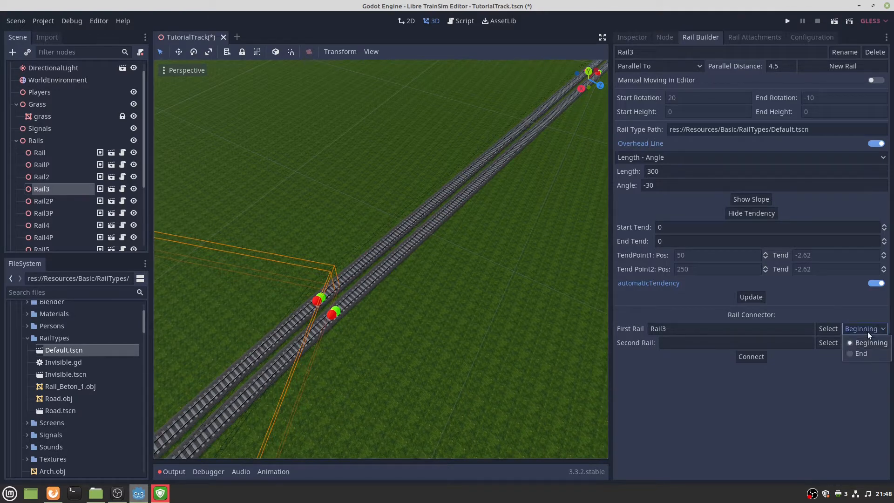
{"action": "left_click", "coordinate": [847, 352]}
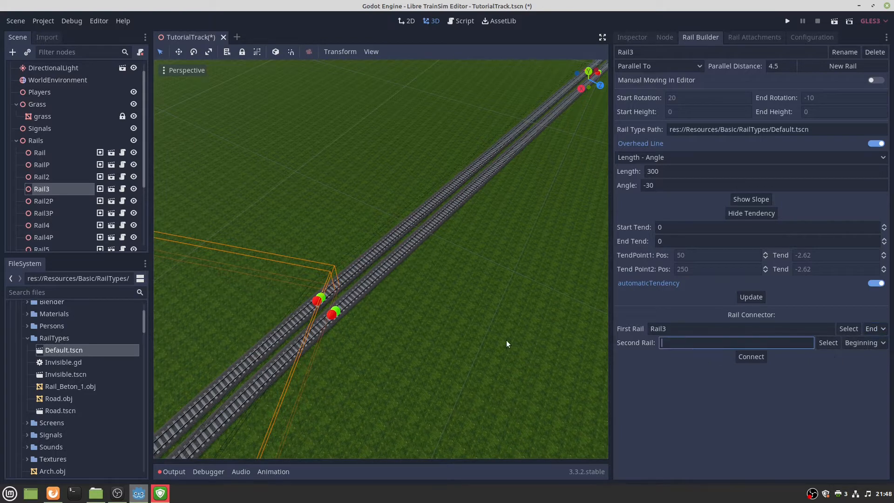
{"action": "middle_click_drag", "start_coordinate": [509, 343], "coordinate": [463, 359]}
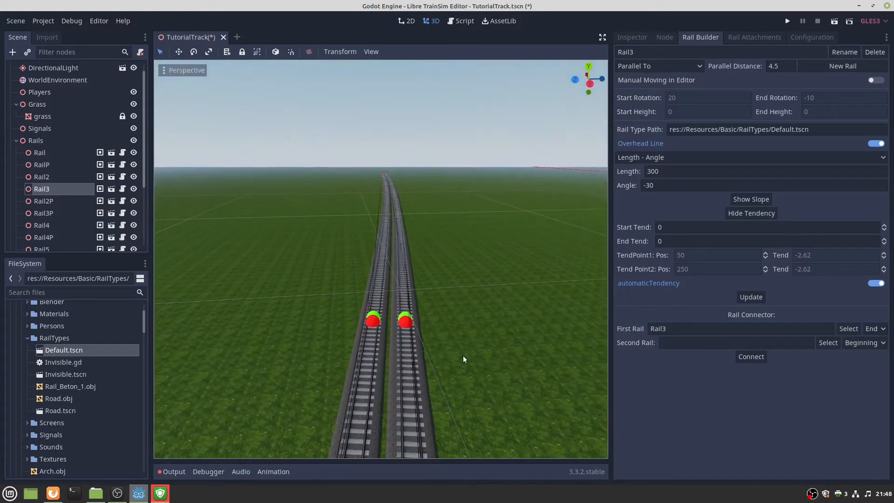
Select Rail5P as the second rail and connect it, creating Rail3Connector.
{"action": "left_click", "coordinate": [407, 319]}
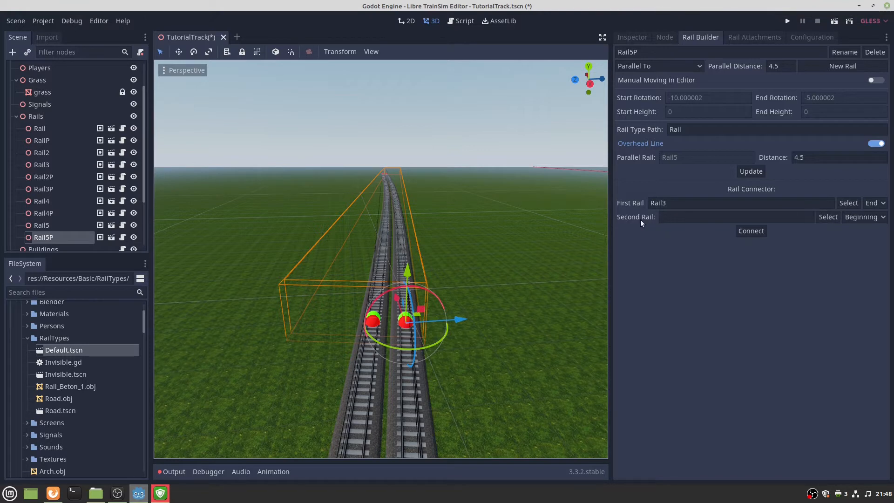
{"action": "left_click", "coordinate": [822, 218]}
{"action": "right_click_drag", "start_coordinate": [472, 312], "coordinate": [419, 344]}
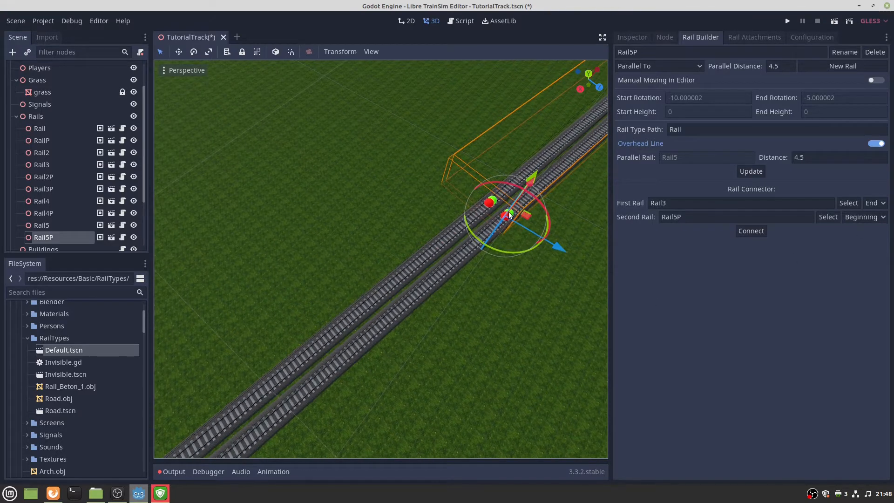
{"action": "key", "text": "w"}
{"action": "right_click_drag", "start_coordinate": [513, 210], "coordinate": [466, 200]}
{"action": "key", "text": "s"}
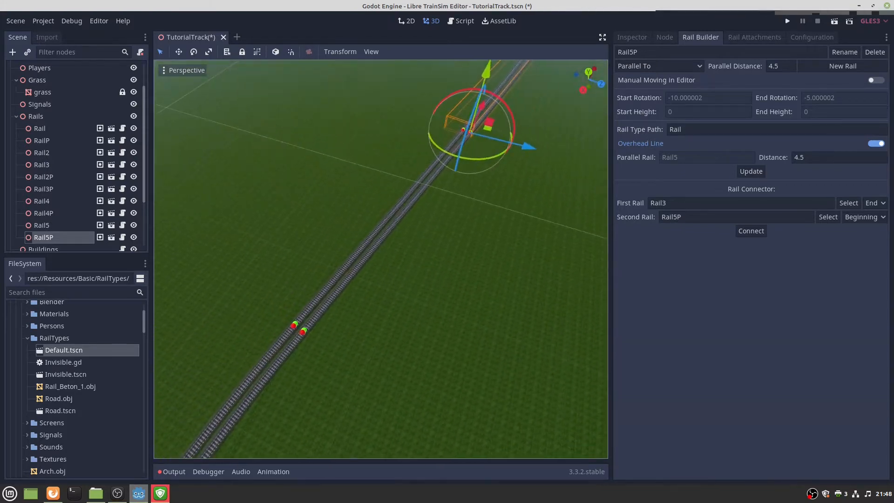
{"action": "left_click", "coordinate": [751, 230]}
{"action": "mouse_move", "coordinate": [502, 256]}
{"action": "right_mouse_down"}
{"action": "mouse_move", "coordinate": [603, 260]}
{"action": "mouse_move", "coordinate": [593, 237]}
{"action": "mouse_move", "coordinate": [579, 242]}
{"action": "mouse_move", "coordinate": [602, 209]}
{"action": "mouse_move", "coordinate": [602, 186]}
{"action": "mouse_move", "coordinate": [608, 202]}
{"action": "mouse_move", "coordinate": [607, 181]}
{"action": "mouse_move", "coordinate": [608, 249]}
{"action": "mouse_move", "coordinate": [489, 250]}
{"action": "mouse_move", "coordinate": [419, 196]}
{"action": "mouse_move", "coordinate": [415, 179]}
{"action": "mouse_move", "coordinate": [442, 200]}
{"action": "mouse_move", "coordinate": [382, 247]}
{"action": "mouse_move", "coordinate": [415, 275]}
{"action": "mouse_move", "coordinate": [414, 195]}
{"action": "mouse_move", "coordinate": [419, 215]}
{"action": "mouse_move", "coordinate": [490, 267]}
{"action": "right_mouse_up"}
{"action": "key", "text": "w"}
{"action": "key", "text": "w"}
{"action": "key", "text": "w"}
{"action": "key", "text": "w"}
{"action": "key", "text": "w"}
{"action": "key", "text": "s"}
{"action": "key", "text": "w"}
Select Rail3 and check its end rotation value of -10 in Rail Builder.
{"action": "key", "text": "s"}
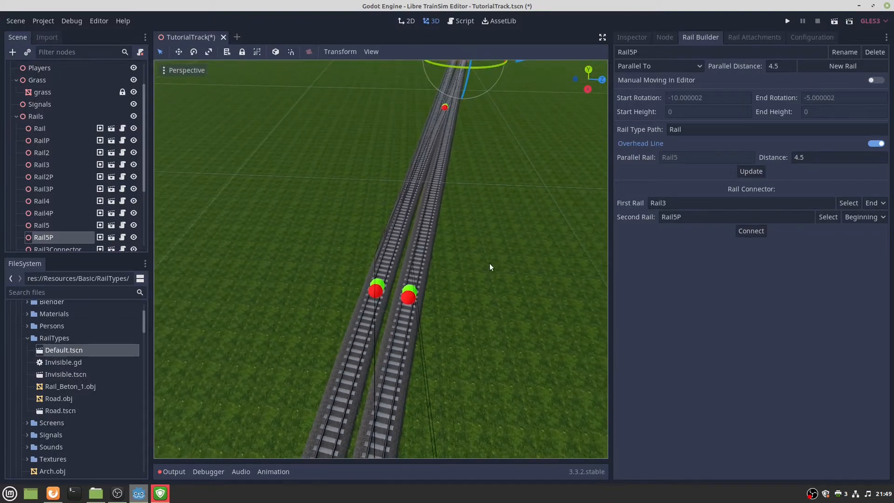
{"action": "left_click", "coordinate": [376, 293]}
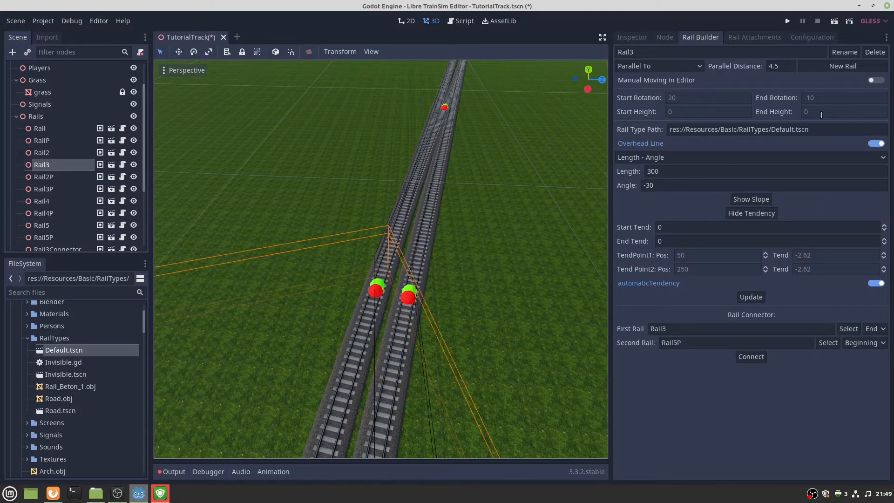
{"action": "double_click", "coordinate": [808, 98]}
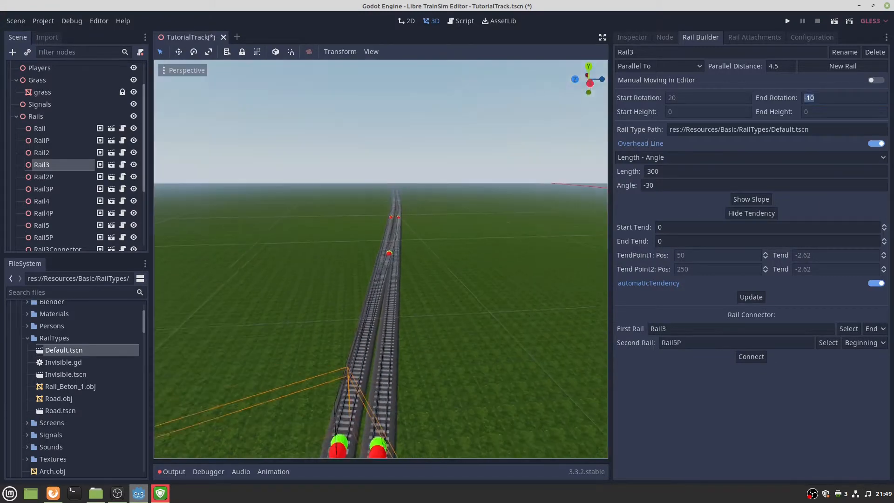
{"action": "right_click_drag", "start_coordinate": [442, 268], "coordinate": [442, 293]}
{"action": "key", "text": "w"}
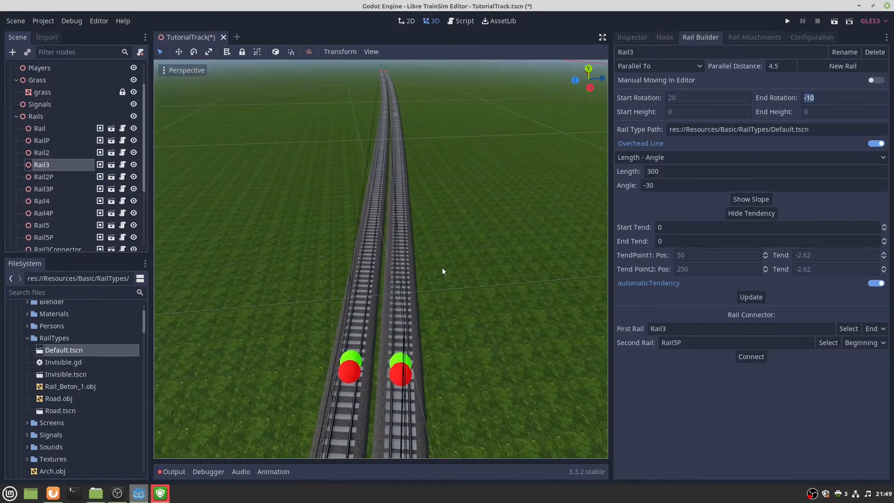
Select Rail5P, check its start rotation, and show its script variables in the Inspector.
{"action": "left_click", "coordinate": [401, 361]}
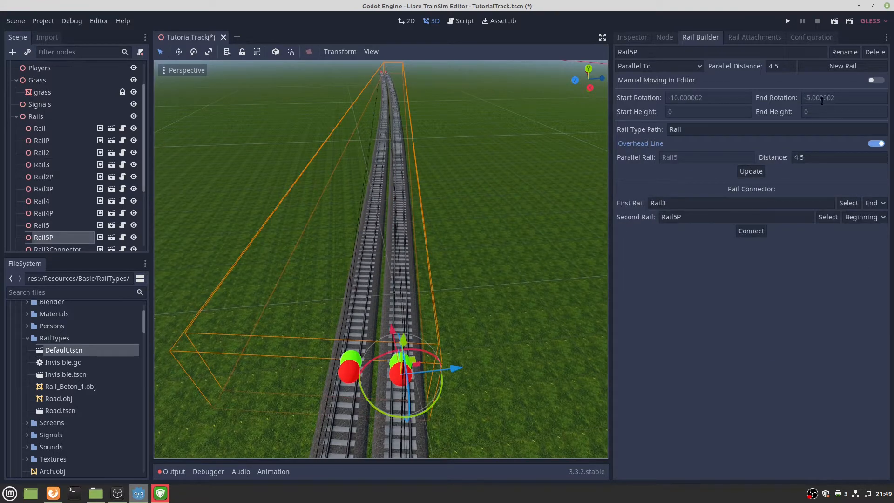
{"action": "left_click", "coordinate": [712, 98]}
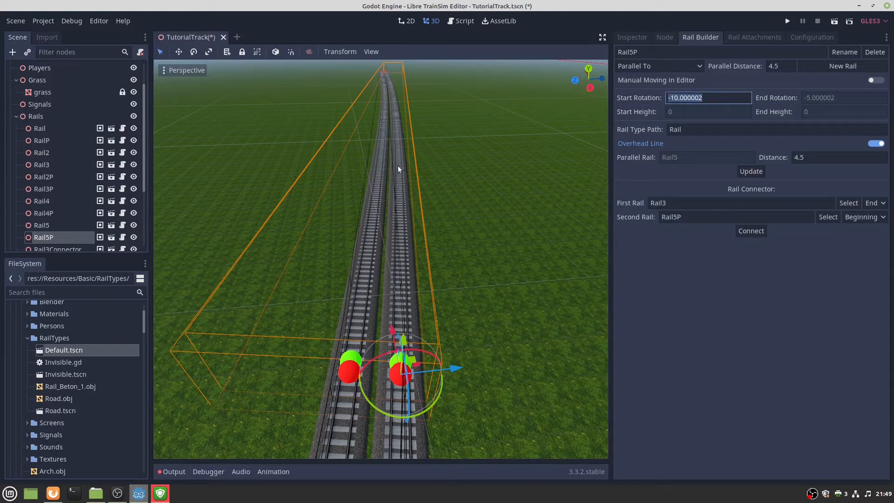
{"action": "middle_click_drag", "start_coordinate": [516, 218], "coordinate": [493, 242]}
{"action": "right_click_drag", "start_coordinate": [494, 242], "coordinate": [794, 152]}
{"action": "key", "text": "w"}
{"action": "key", "text": "w"}
{"action": "key", "text": "w"}
{"action": "scroll", "coordinate": [235, 115], "scroll_direction": "up", "scroll_amount": 2}
{"action": "key", "text": "w"}
{"action": "scroll", "coordinate": [237, 115], "scroll_direction": "up", "scroll_amount": 10}
{"action": "key", "text": "w"}
{"action": "key", "text": "s"}
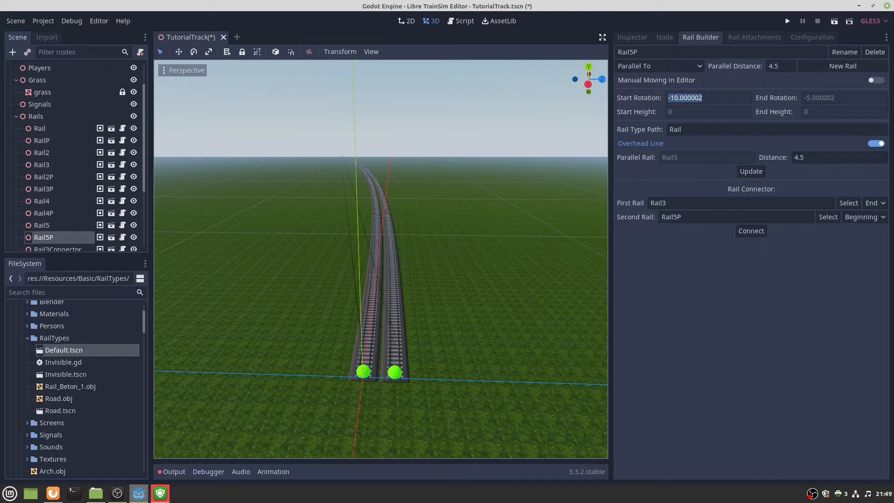
{"action": "key", "text": "alt+Tab"}
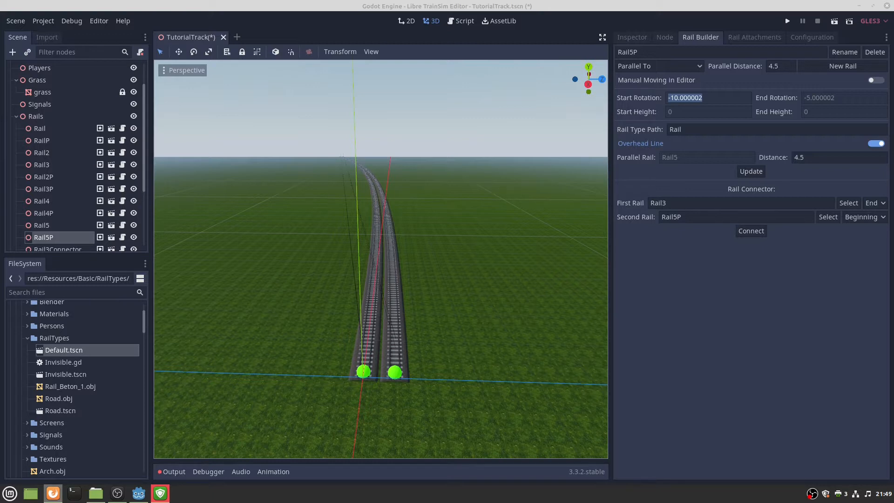
{"action": "left_click", "coordinate": [642, 36]}
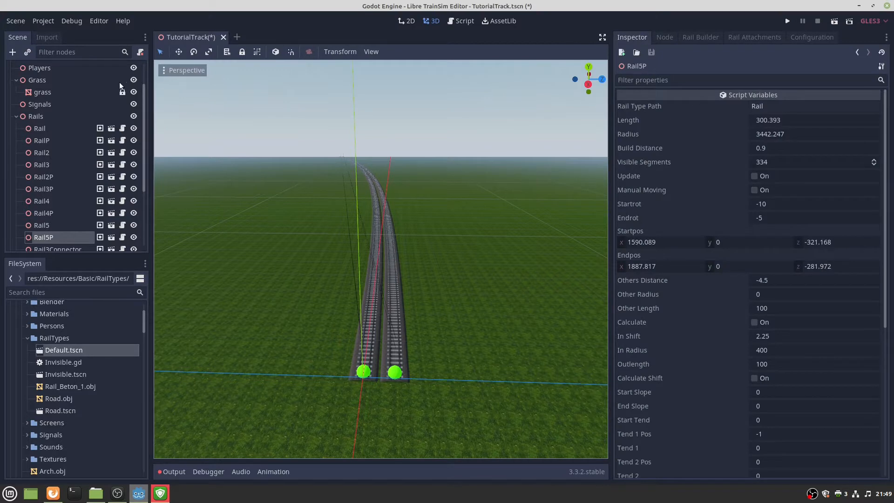
Select the World root node and start editing its File Name property.
{"action": "scroll", "coordinate": [117, 81], "scroll_direction": "up", "scroll_amount": 2}
{"action": "left_click", "coordinate": [41, 67]}
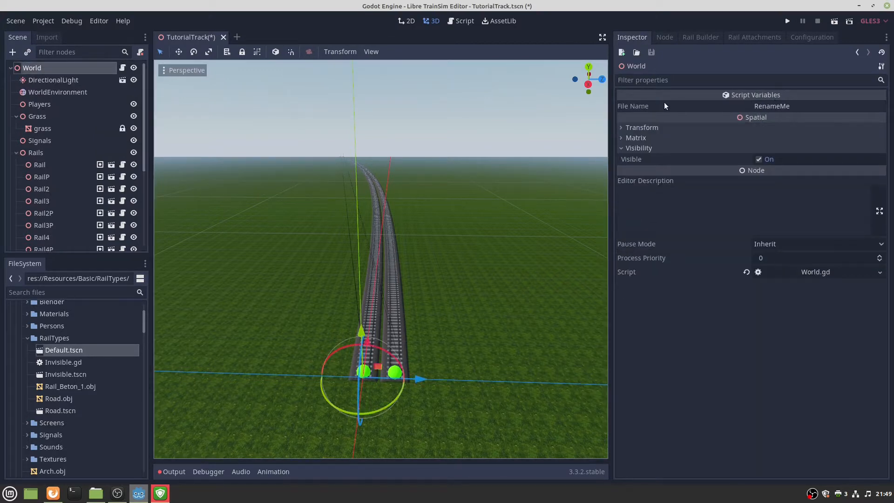
{"action": "double_click", "coordinate": [778, 108]}
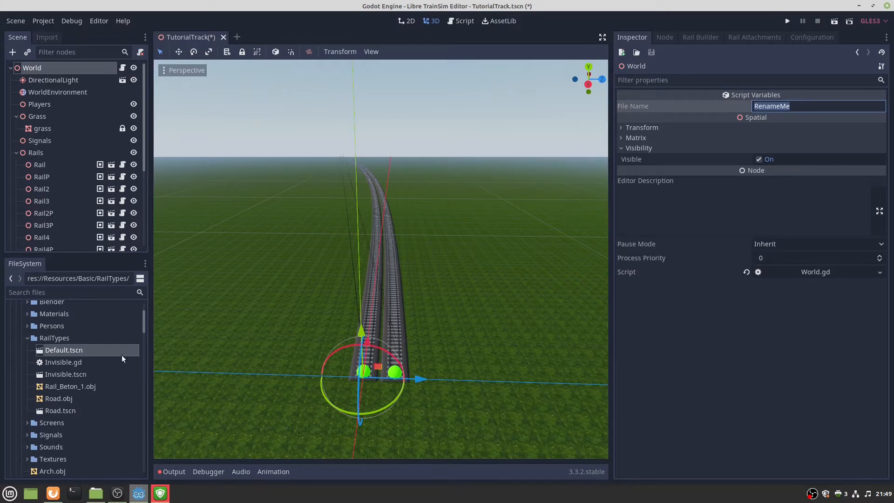
{"action": "scroll", "coordinate": [58, 357], "scroll_direction": "up", "scroll_amount": 3}
{"action": "left_click", "coordinate": [17, 332]}
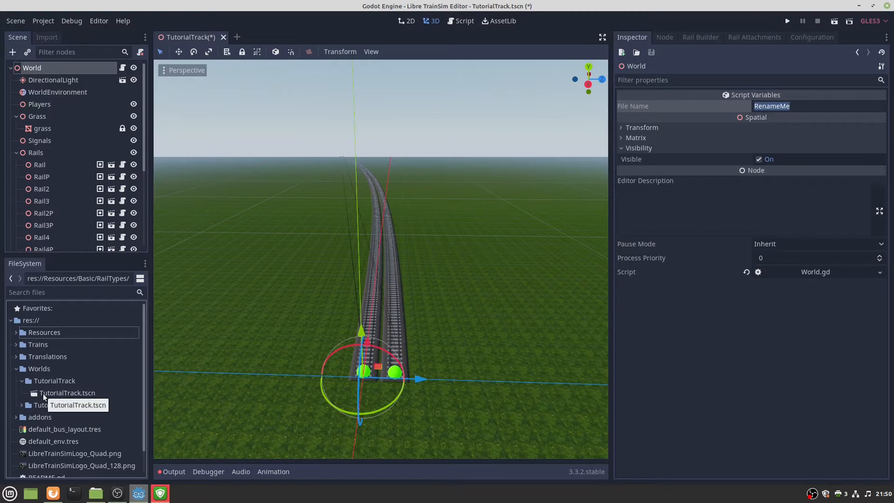
Enter TutorialTrack as the world's file name and save the scene with Ctrl+S.
{"action": "left_click", "coordinate": [776, 106]}
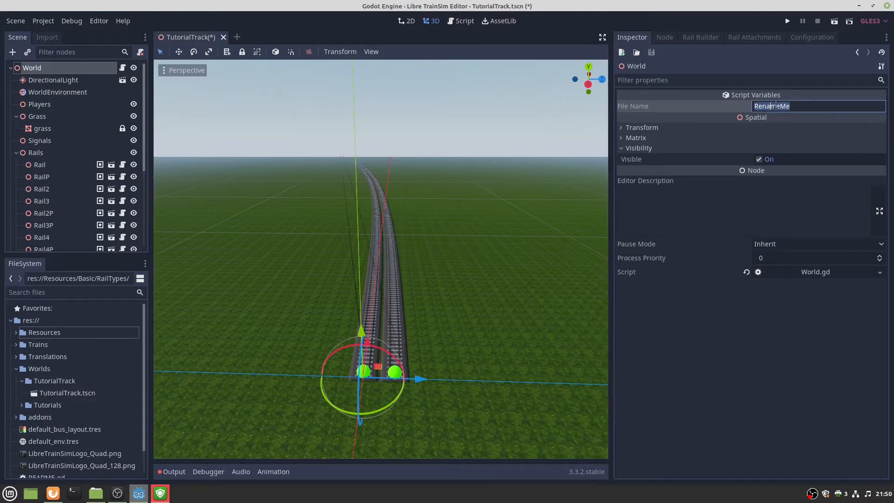
{"action": "type", "text": "Tutpr"}
{"action": "key", "text": "BackSpace"}
{"action": "key", "text": "BackSpace"}
{"action": "type", "text": "pr"}
{"action": "key", "text": "BackSpace"}
{"action": "key", "text": "BackSpace"}
{"action": "type", "text": "ialTra"}
{"action": "key", "text": "BackSpace"}
{"action": "key", "text": "BackSpace"}
{"action": "key", "text": "BackSpace"}
{"action": "key", "text": "BackSpace"}
{"action": "key", "text": "BackSpace"}
{"action": "key", "text": "BackSpace"}
{"action": "type", "text": "orialTrack"}
{"action": "key", "text": "ctrl+s"}
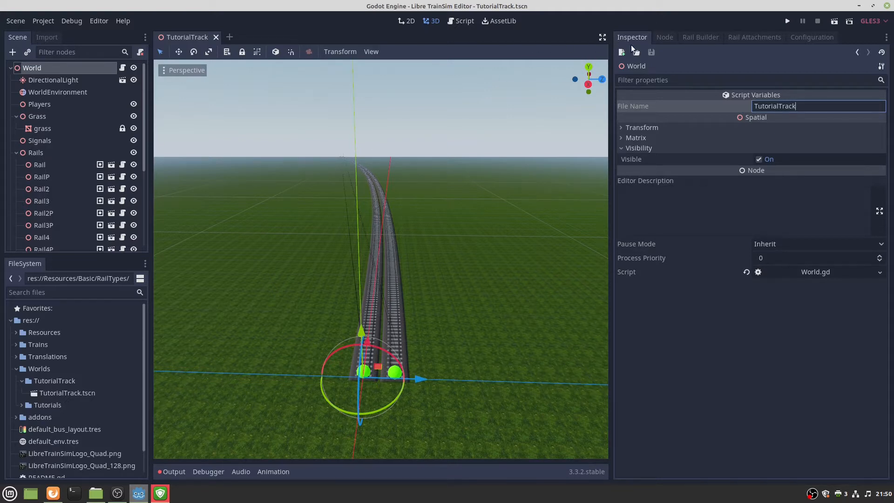
Enable All Chunks in the world configuration, save the chunks, and show the Scenarios page.
{"action": "left_click", "coordinate": [801, 37]}
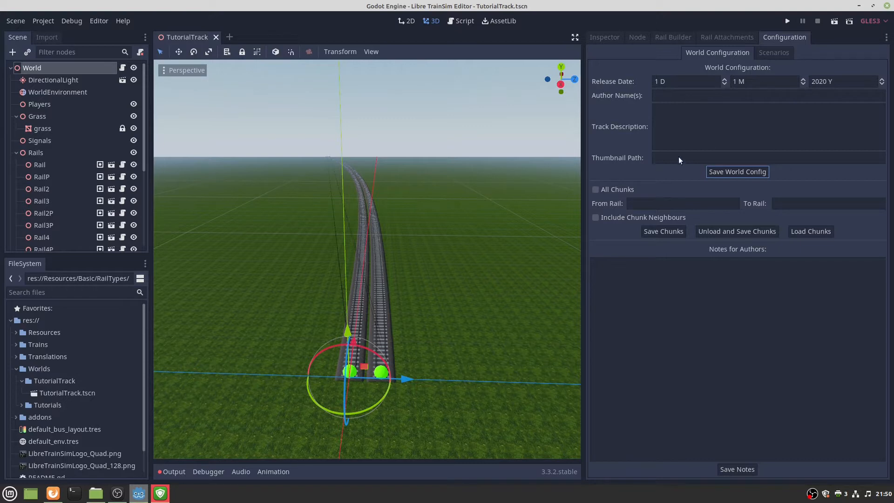
{"action": "left_click", "coordinate": [596, 191]}
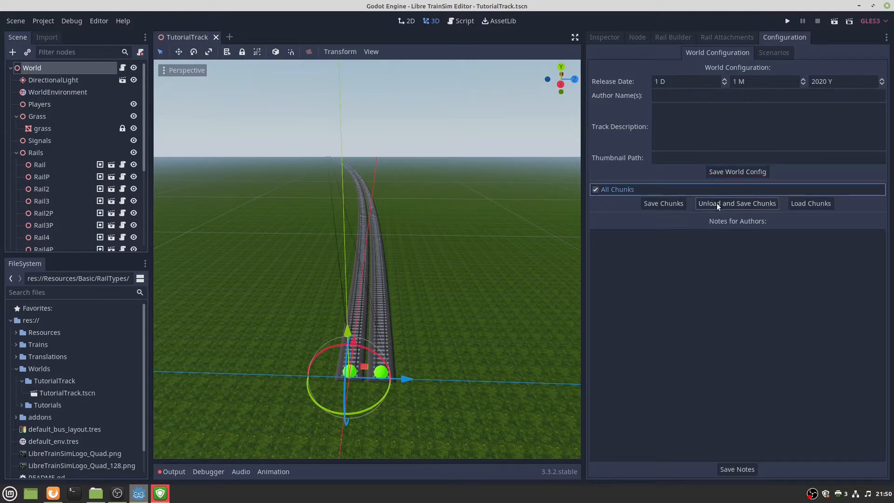
{"action": "left_click", "coordinate": [621, 189]}
{"action": "left_click", "coordinate": [604, 190]}
{"action": "left_click", "coordinate": [666, 204]}
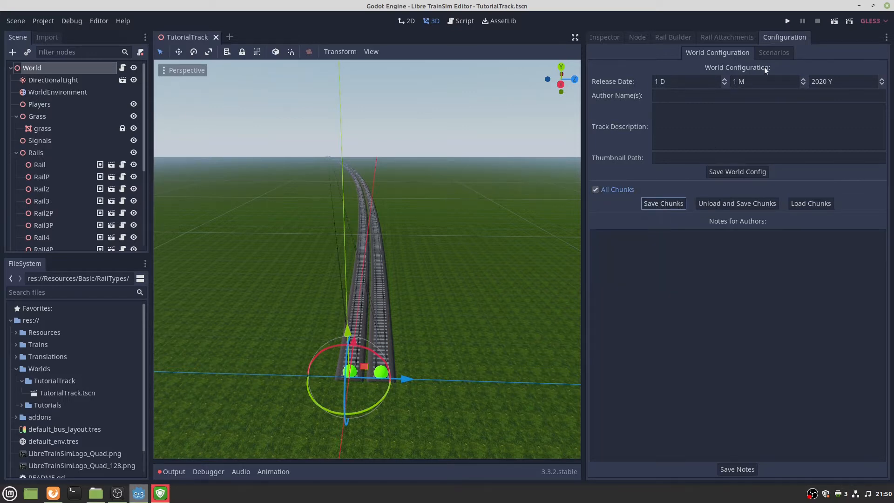
{"action": "left_click", "coordinate": [771, 52]}
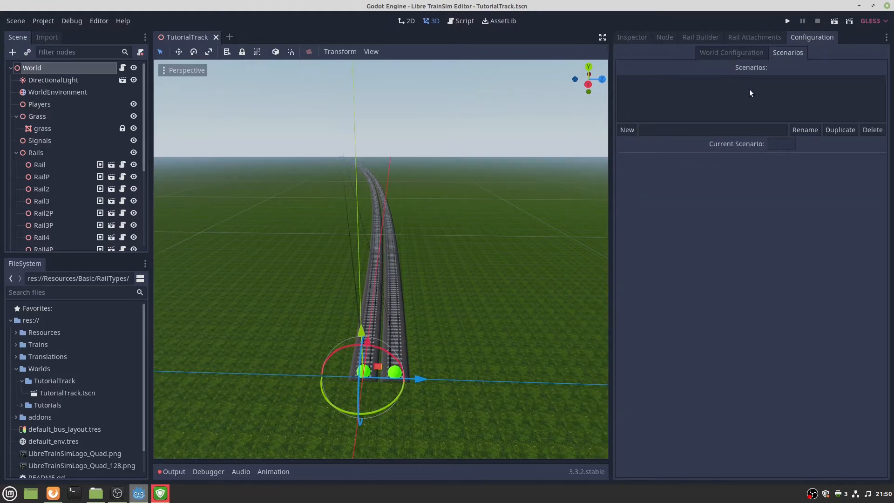
Create a new scenario named Test and select it.
{"action": "left_click", "coordinate": [647, 129]}
{"action": "type", "text": "Test"}
{"action": "left_click", "coordinate": [626, 130]}
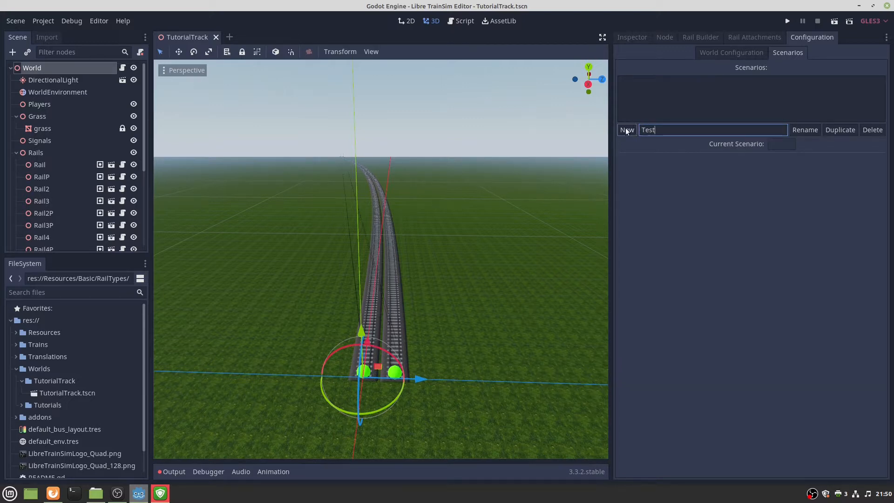
{"action": "left_click", "coordinate": [639, 81]}
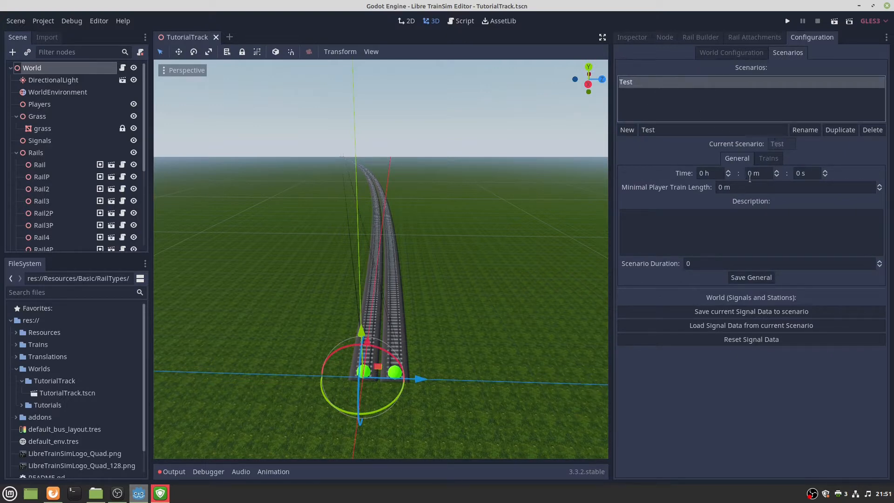
Set the Test scenario's start hour to 12 and minimal player train length to 150.
{"action": "left_click", "coordinate": [699, 176]}
{"action": "key", "text": "Delete"}
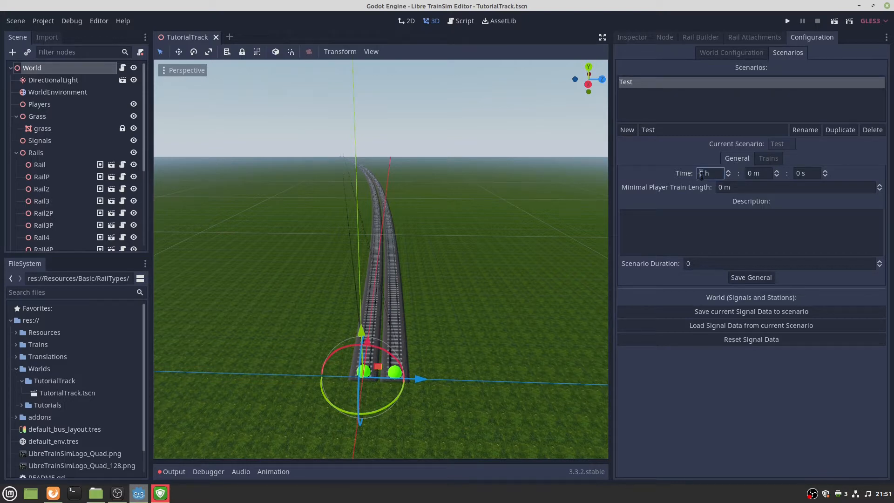
{"action": "type", "text": "12"}
{"action": "left_click", "coordinate": [723, 189]}
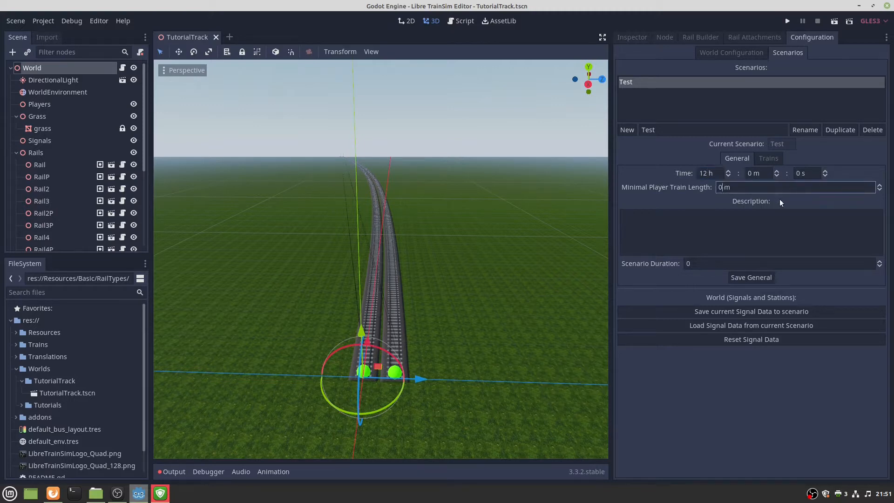
{"action": "key", "text": "BackSpace"}
{"action": "type", "text": "150"}
Set duration to 0, save the general settings, and save current signal data to the scenario.
{"action": "left_click", "coordinate": [727, 222]}
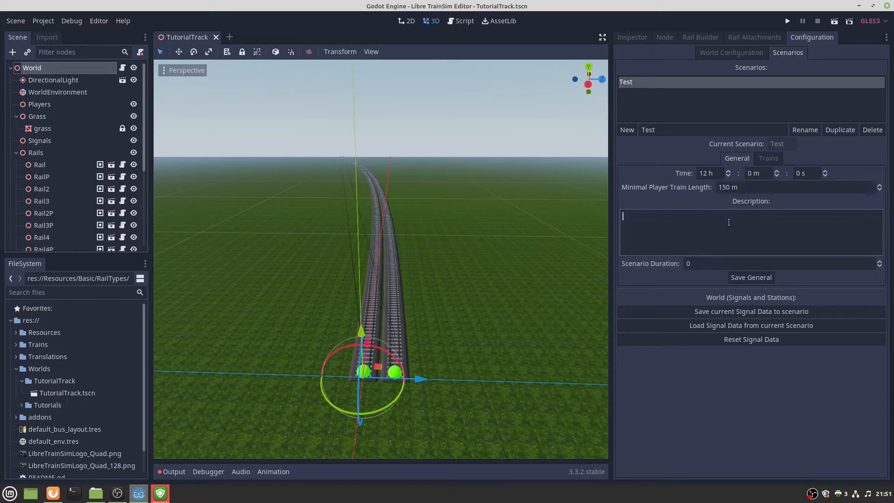
{"action": "left_click", "coordinate": [719, 267]}
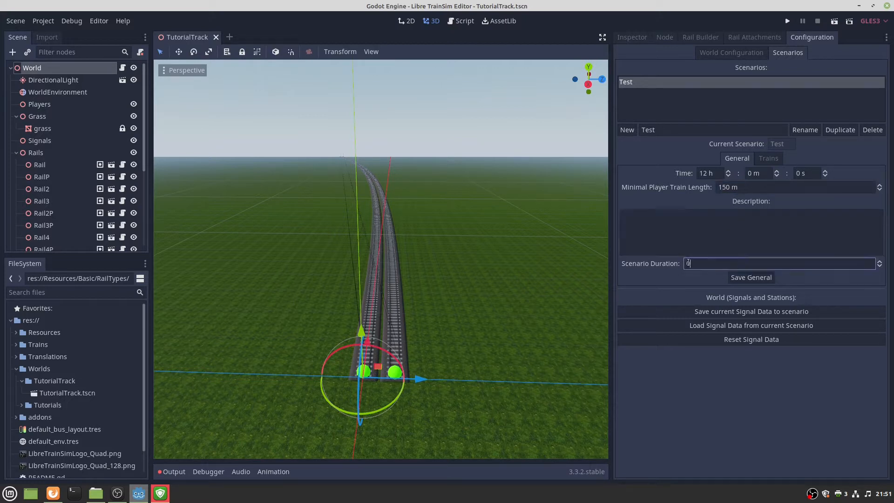
{"action": "left_click", "coordinate": [756, 277]}
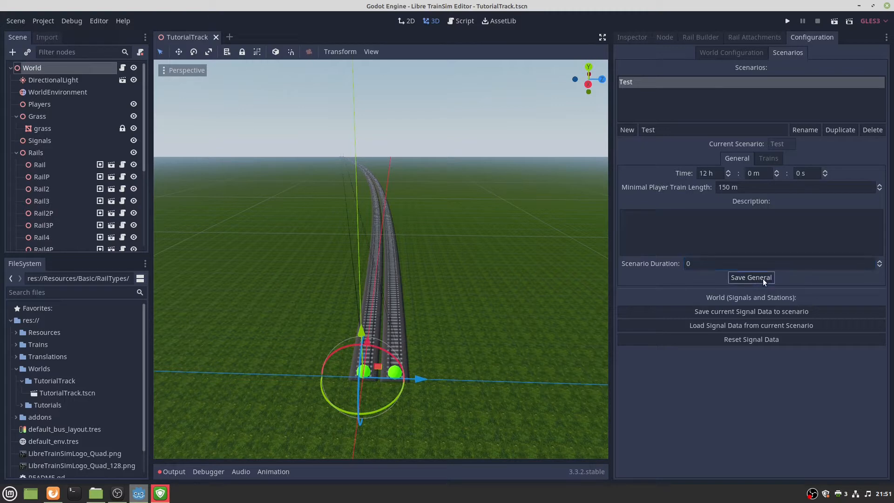
{"action": "left_click", "coordinate": [741, 312]}
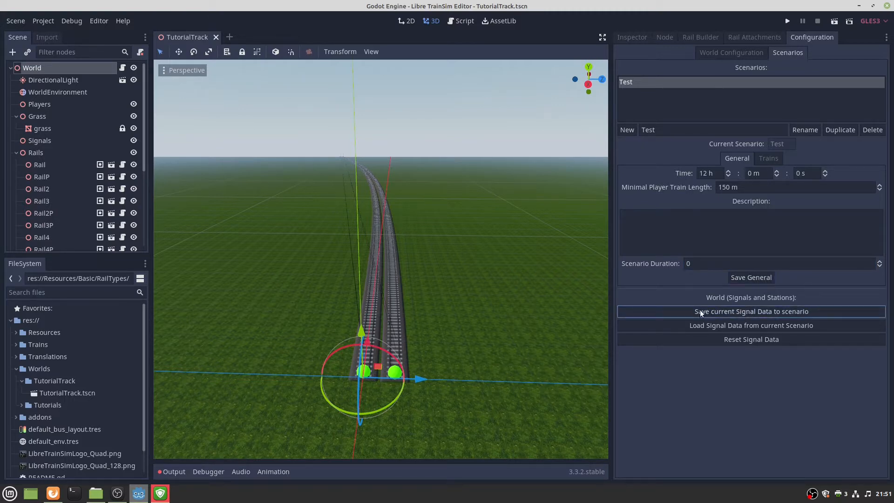
Widen the Trains panel, add a new train named Player, and select it.
{"action": "left_click", "coordinate": [768, 159]}
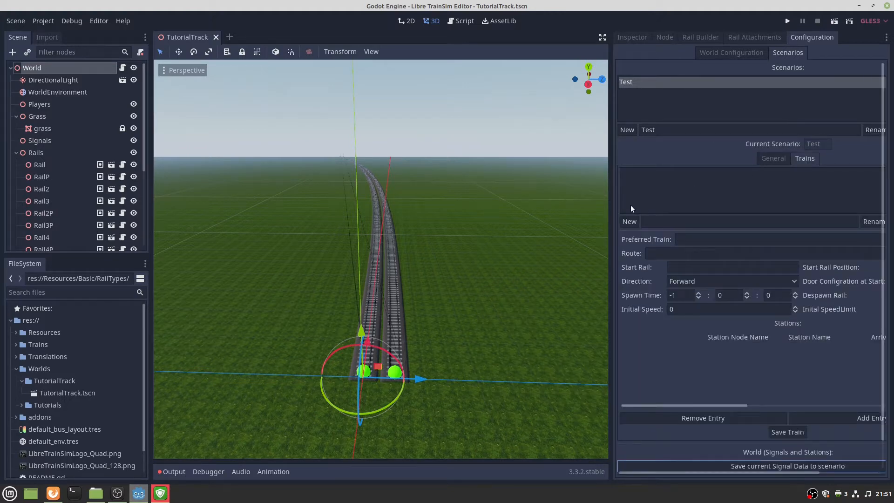
{"action": "left_click_drag", "start_coordinate": [610, 213], "coordinate": [475, 227]}
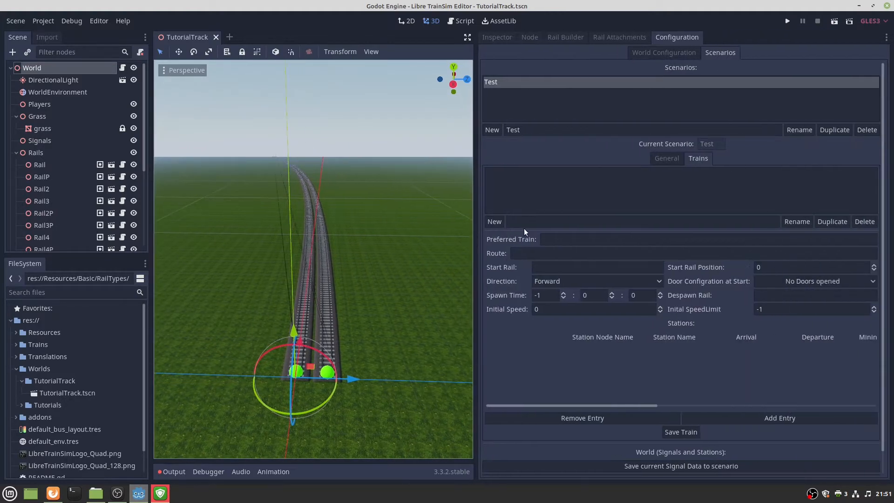
{"action": "left_click", "coordinate": [523, 226]}
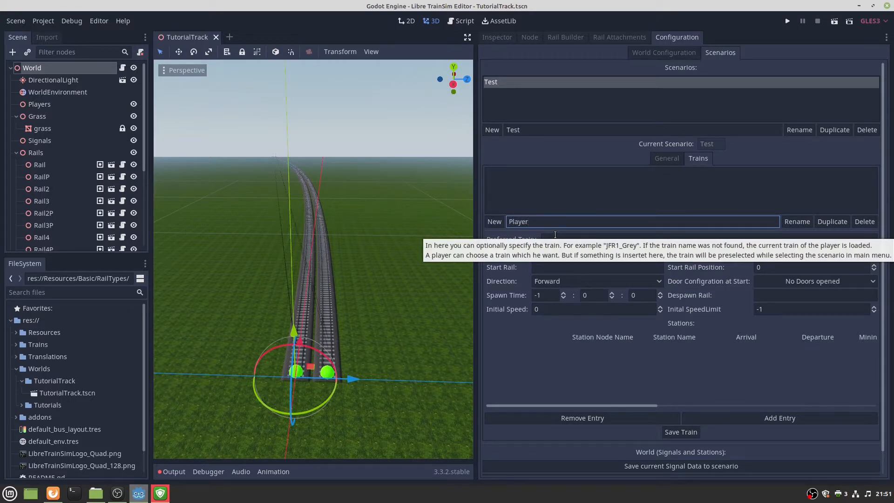
{"action": "left_click", "coordinate": [495, 222]}
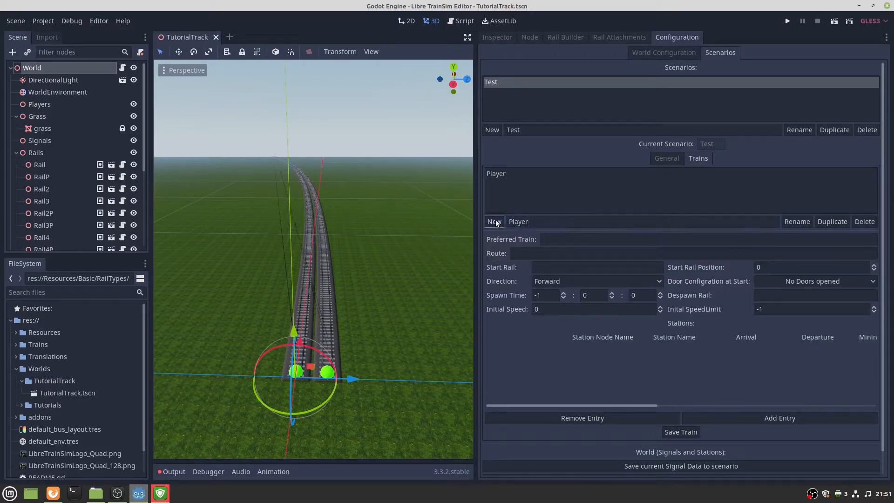
{"action": "left_click", "coordinate": [497, 174]}
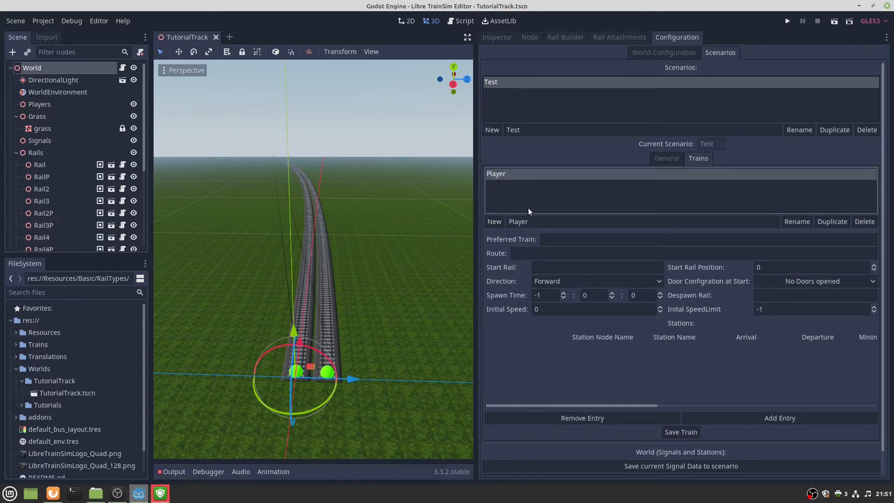
Start editing Player's preferred train and route, then view the rails in the viewport.
{"action": "left_click", "coordinate": [548, 239]}
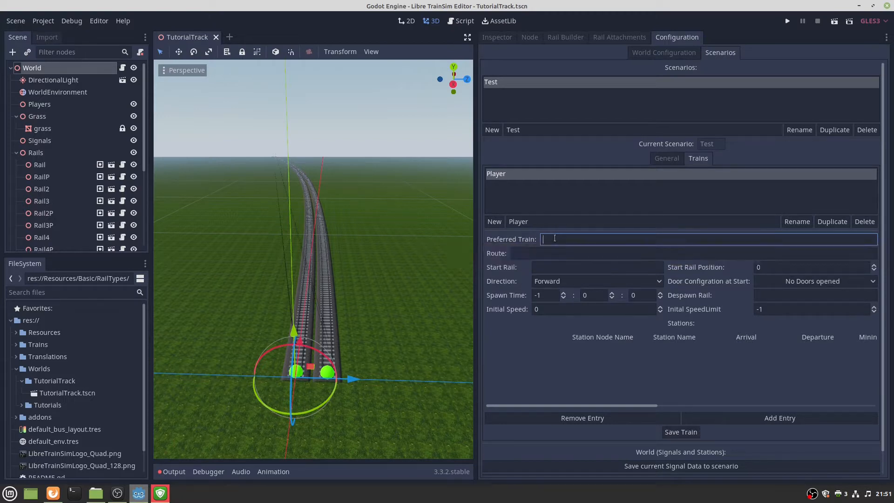
{"action": "left_click", "coordinate": [534, 253]}
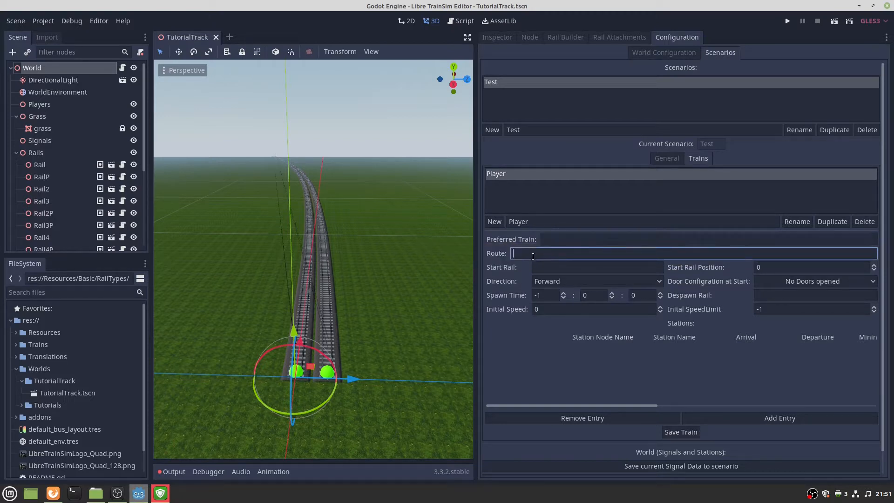
{"action": "right_click_drag", "start_coordinate": [406, 281], "coordinate": [397, 308]}
{"action": "key", "text": "w"}
{"action": "key", "text": "s"}
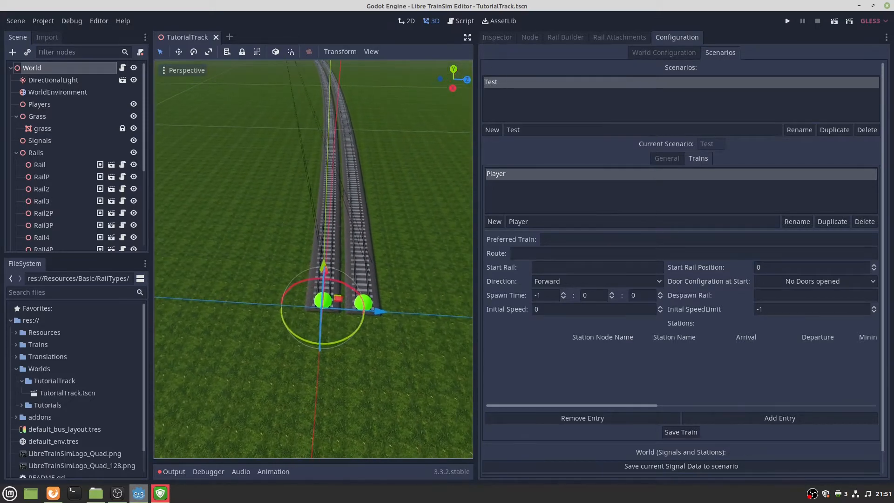
{"action": "mouse_move", "coordinate": [330, 300]}
{"action": "right_mouse_down"}
{"action": "mouse_move", "coordinate": [323, 278]}
{"action": "mouse_move", "coordinate": [326, 290]}
{"action": "mouse_move", "coordinate": [460, 287]}
{"action": "mouse_move", "coordinate": [332, 303]}
{"action": "right_mouse_up"}
{"action": "key", "text": "s"}
{"action": "key", "text": "w"}
Delete the Rail3Connector and Rail5PConnector from the track.
{"action": "left_click", "coordinate": [332, 303]}
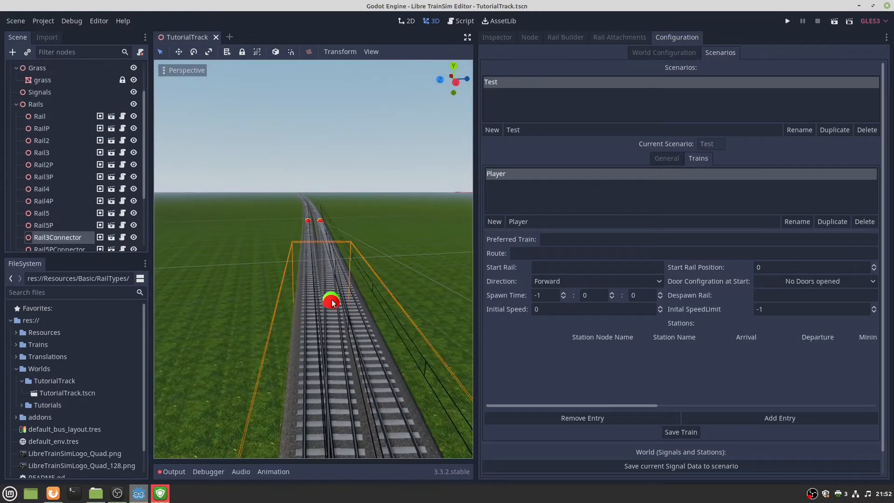
{"action": "key", "text": "Delete"}
{"action": "left_click", "coordinate": [465, 255]}
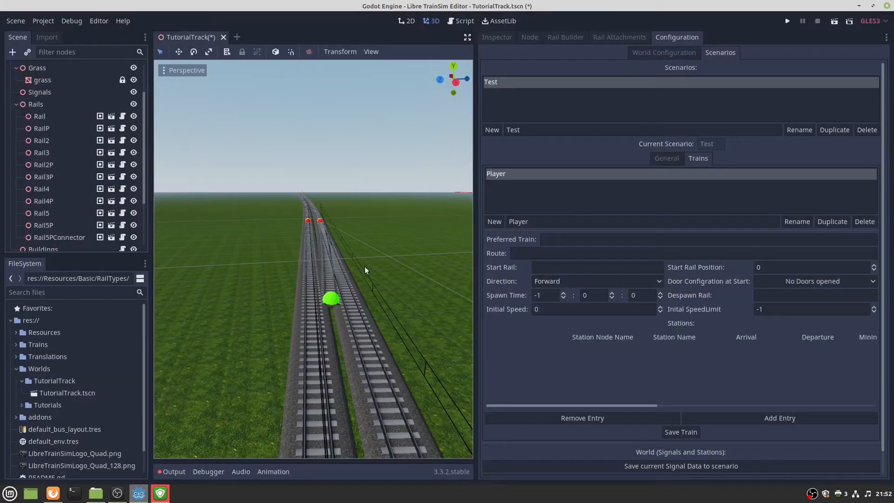
{"action": "left_click", "coordinate": [330, 296]}
{"action": "key", "text": "Delete"}
{"action": "left_click", "coordinate": [465, 255]}
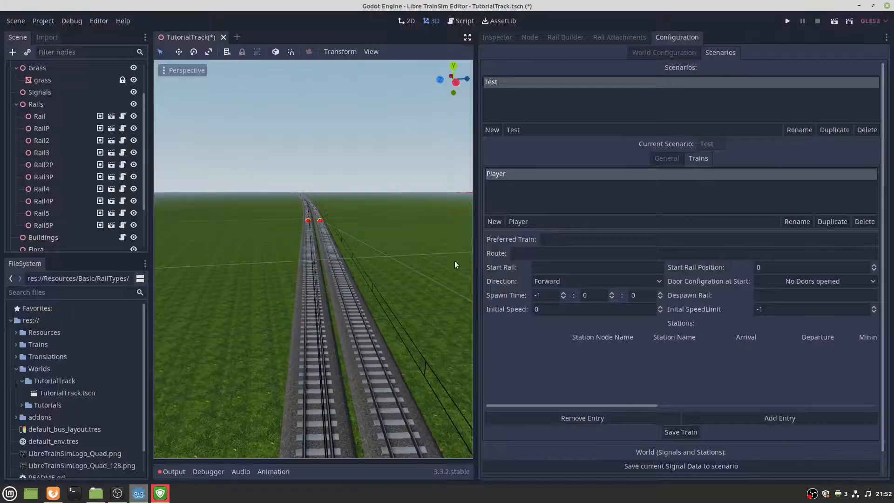
Connect Rail3P's end to Rail5's beginning with a new rail connector.
{"action": "right_click_drag", "start_coordinate": [345, 242], "coordinate": [345, 264]}
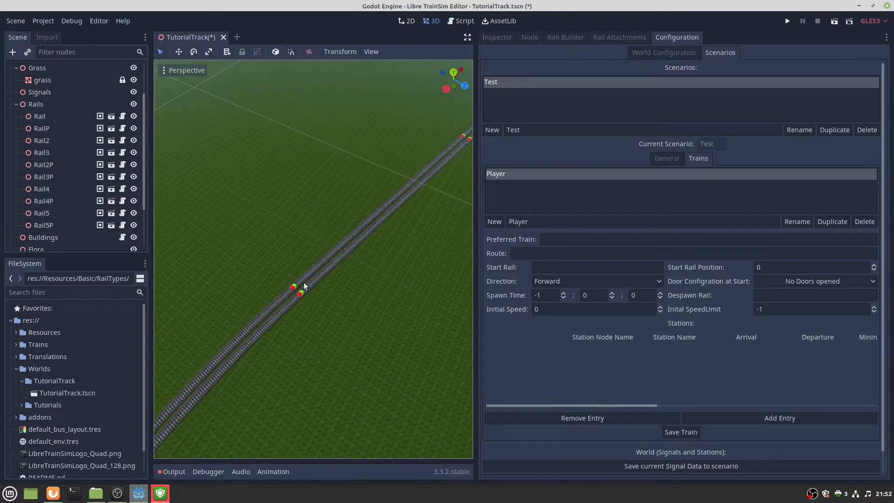
{"action": "left_click", "coordinate": [300, 296]}
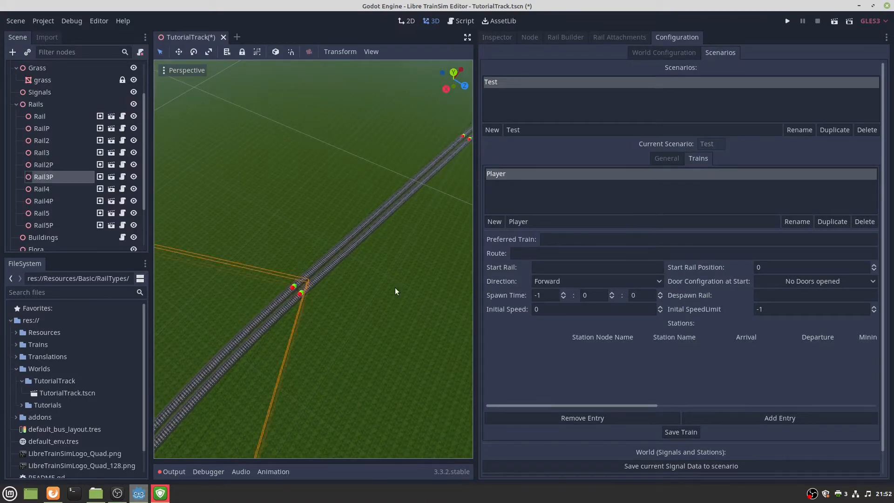
{"action": "left_click", "coordinate": [567, 37]}
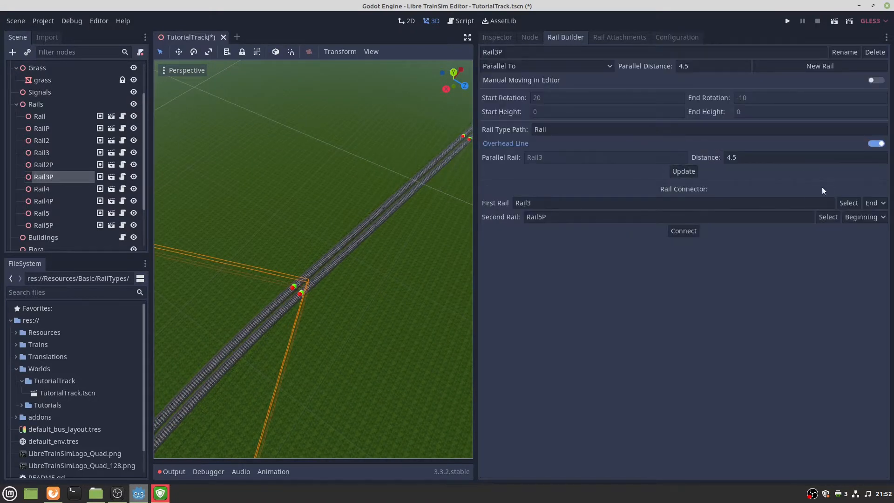
{"action": "left_click", "coordinate": [844, 204]}
{"action": "right_click_drag", "start_coordinate": [437, 256], "coordinate": [424, 312]}
{"action": "left_click", "coordinate": [397, 328]}
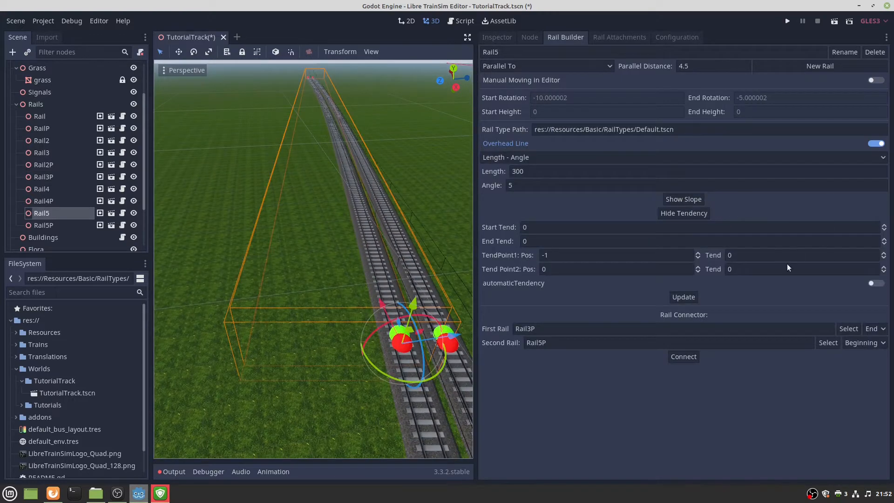
{"action": "left_click", "coordinate": [834, 342]}
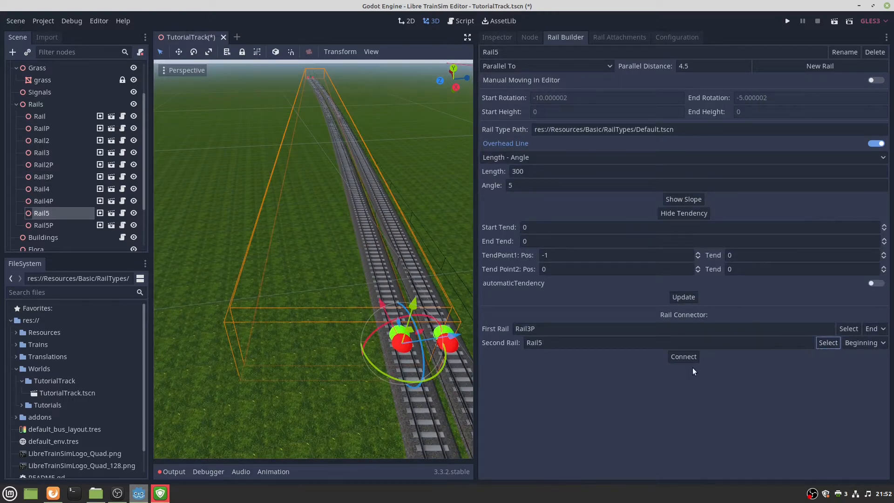
{"action": "left_click", "coordinate": [680, 357]}
Inspect the new rail ends, then bring up the 'Testing your Track' wiki in Firefox.
{"action": "right_click_drag", "start_coordinate": [337, 353], "coordinate": [438, 298]}
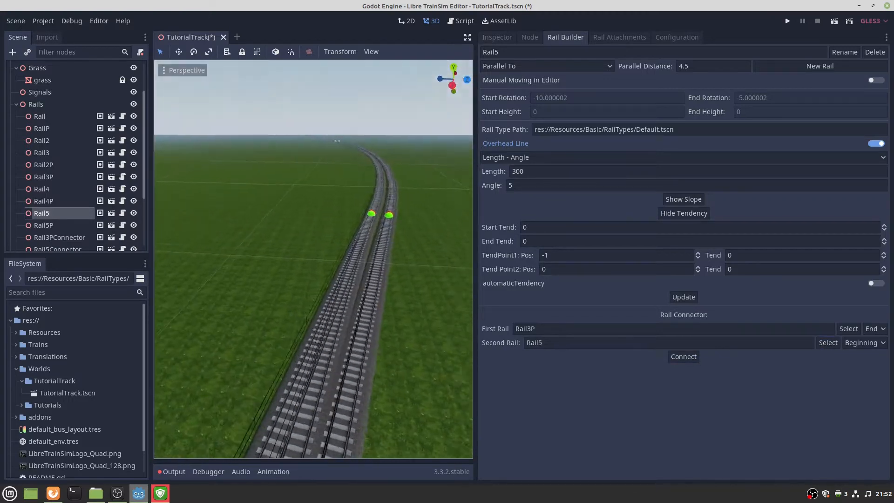
{"action": "key", "text": "w"}
{"action": "right_click_drag", "start_coordinate": [312, 258], "coordinate": [272, 273]}
{"action": "key", "text": "w"}
{"action": "key", "text": "s"}
{"action": "left_click", "coordinate": [367, 326]}
{"action": "key", "text": "w"}
{"action": "key", "text": "w"}
{"action": "key", "text": "w"}
{"action": "key", "text": "w"}
{"action": "key", "text": "w"}
{"action": "key", "text": "w"}
{"action": "key", "text": "w"}
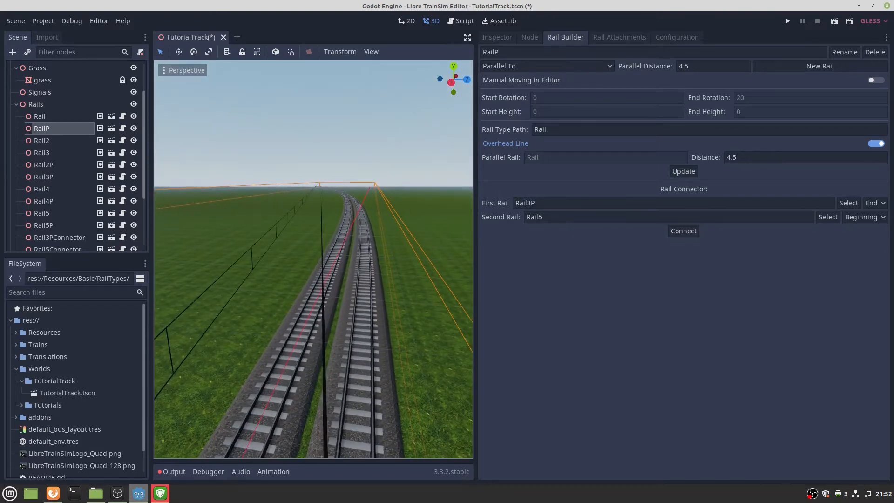
{"action": "left_click", "coordinate": [53, 493]}
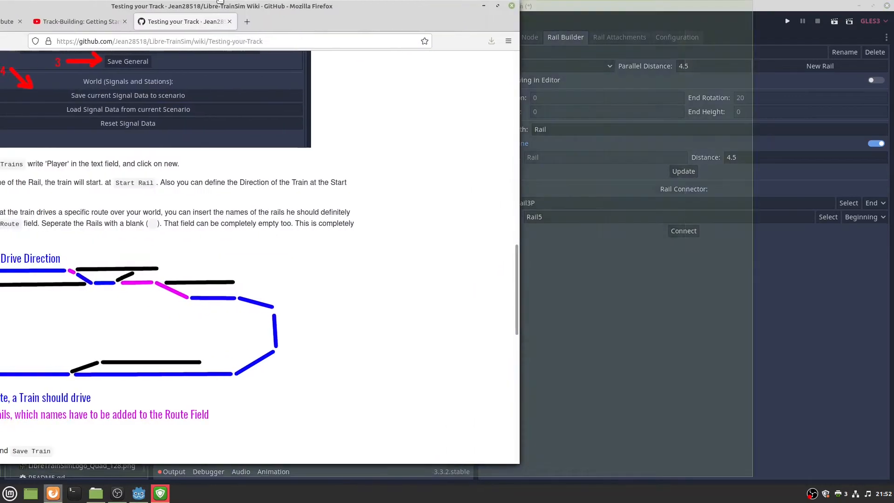
{"action": "scroll", "coordinate": [299, 291], "scroll_direction": "down", "scroll_amount": 2}
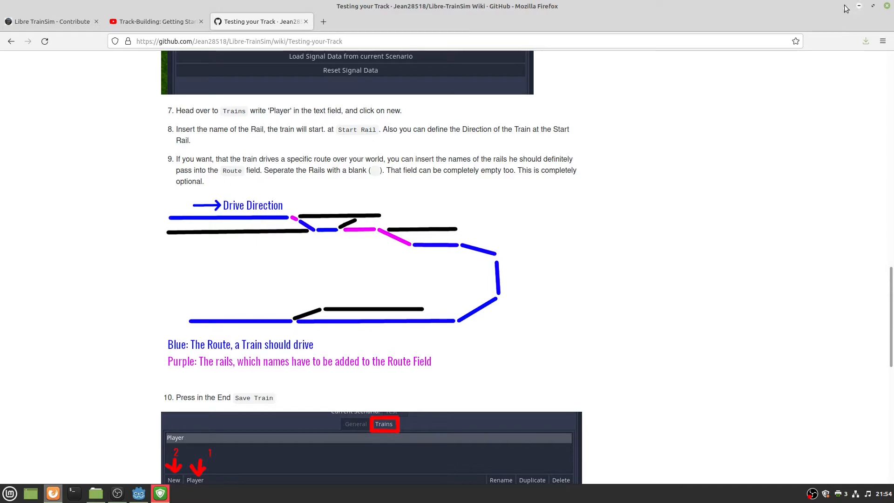
Move the Firefox wiki window aside to reveal the Godot editor with the TutorialTrack scene.
{"action": "left_click_drag", "start_coordinate": [702, 7], "coordinate": [0, 2]}
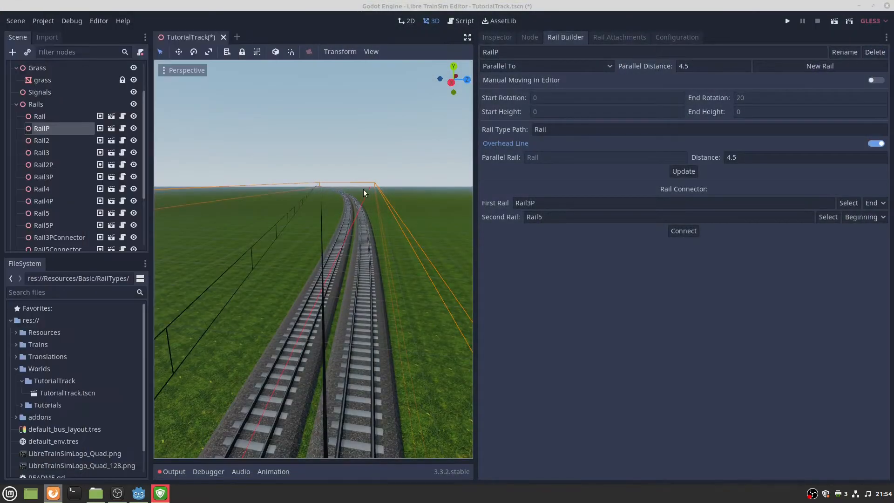
Select Rail3PConnector (length 75.044983, angle 3.436684) and copy its name from the Scene tree.
{"action": "mouse_move", "coordinate": [363, 189]}
{"action": "right_mouse_down"}
{"action": "mouse_move", "coordinate": [363, 298]}
{"action": "mouse_move", "coordinate": [363, 181]}
{"action": "mouse_move", "coordinate": [344, 135]}
{"action": "mouse_move", "coordinate": [349, 186]}
{"action": "right_mouse_up"}
{"action": "key", "text": "w"}
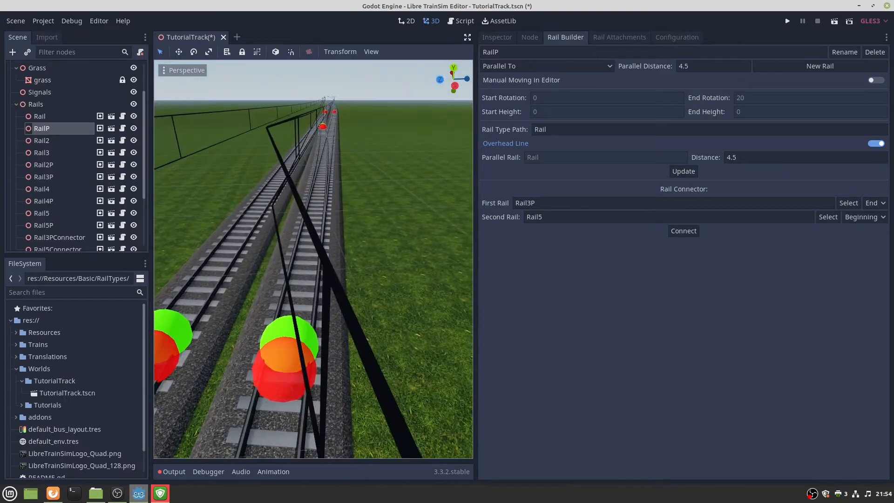
{"action": "left_click", "coordinate": [323, 129]}
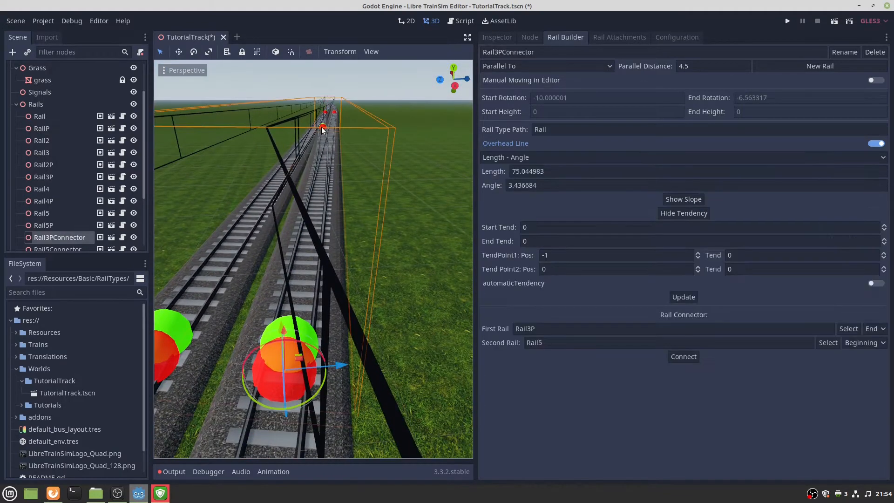
{"action": "right_click_drag", "start_coordinate": [314, 228], "coordinate": [274, 264]}
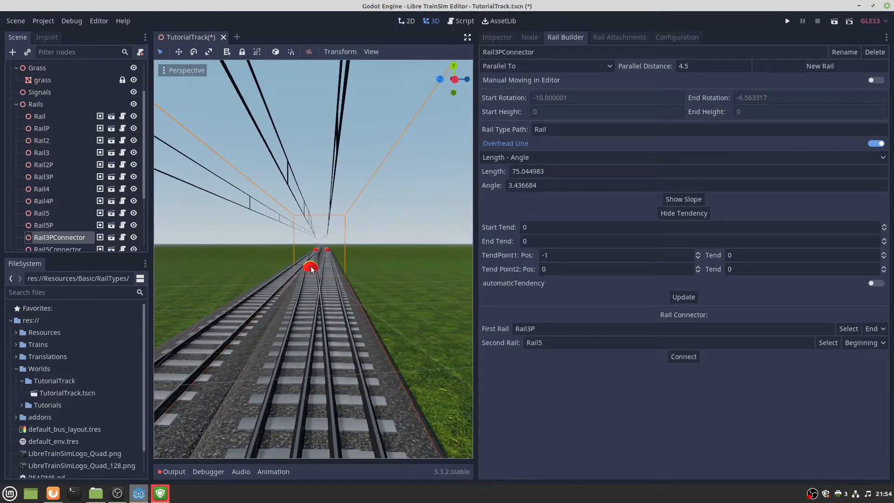
{"action": "double_click", "coordinate": [76, 237]}
{"action": "key", "text": "ctrl+c"}
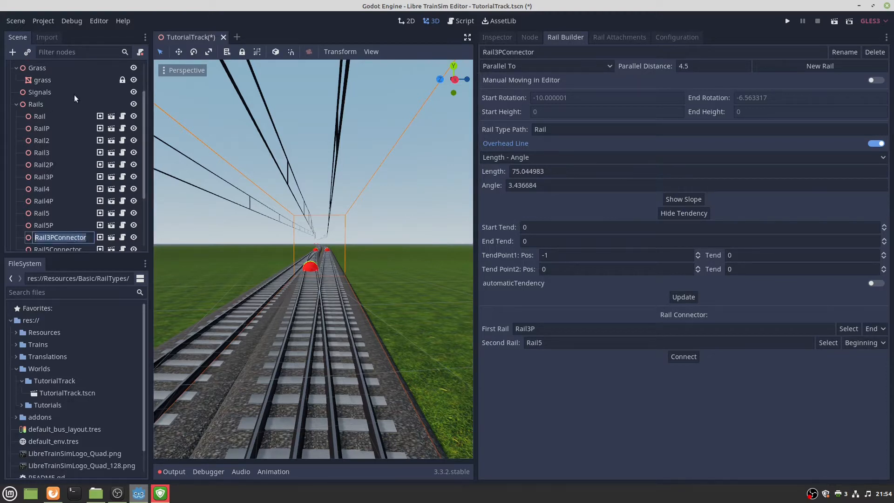
{"action": "left_click", "coordinate": [250, 181]}
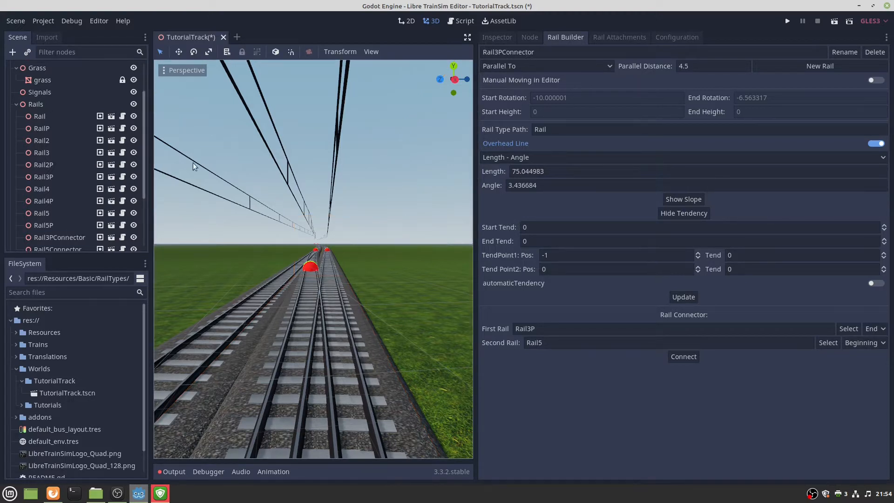
Launch the Xed text editor and paste Rail3PConnector into a new note.
{"action": "key", "text": "super"}
{"action": "type", "text": "text"}
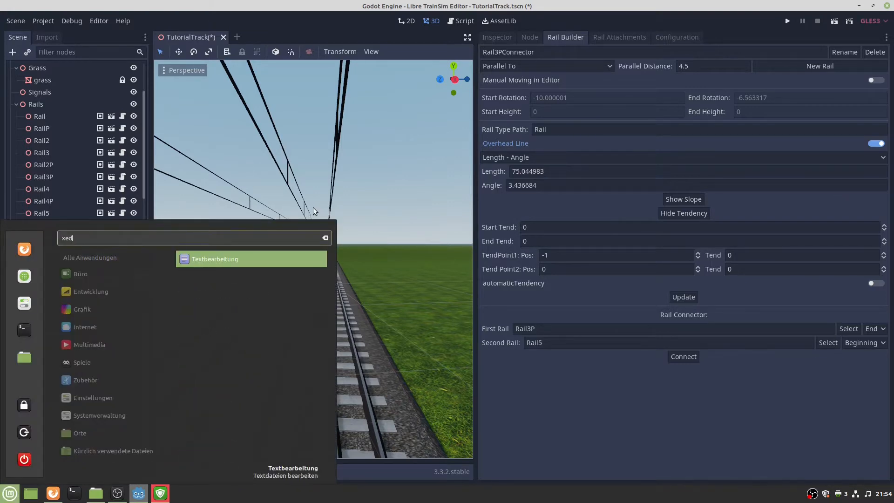
{"action": "key", "text": "Return"}
{"action": "key", "text": "ctrl+v"}
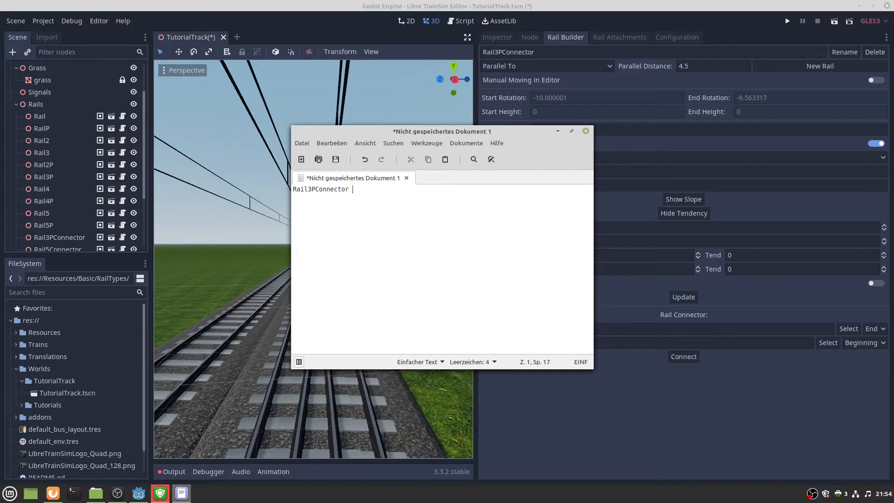
{"action": "left_click", "coordinate": [236, 225]}
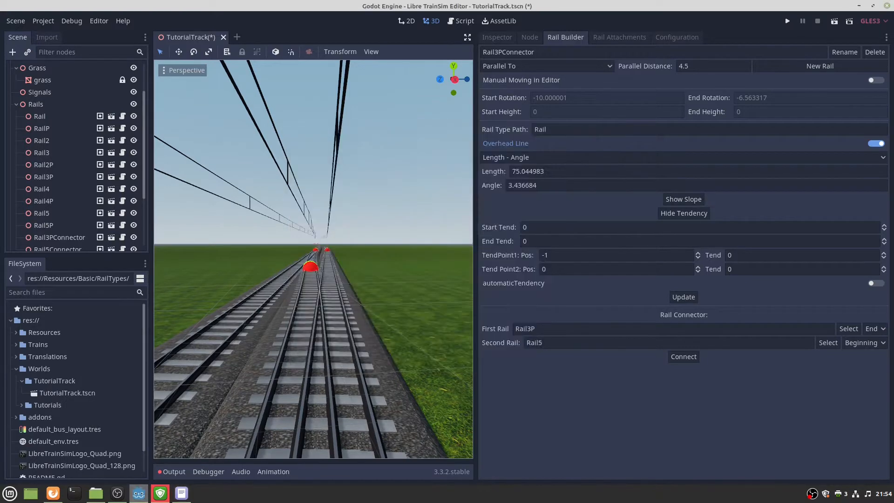
{"action": "middle_click_drag", "start_coordinate": [236, 225], "coordinate": [299, 313]}
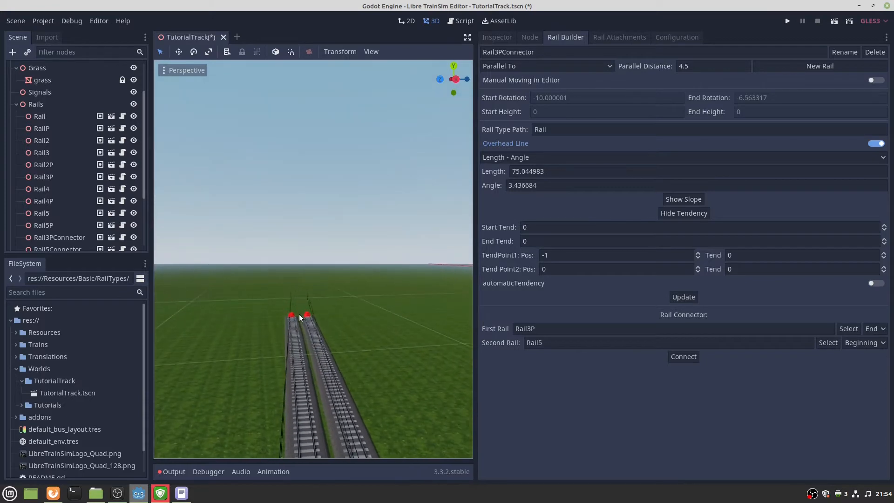
Remove the stray 'Rail8 Rail10P' so the note holds only Rail3PConnector, then show Godot's scenario configuration.
{"action": "key", "text": "alt+Tab"}
{"action": "type", "text": "Rail8 "}
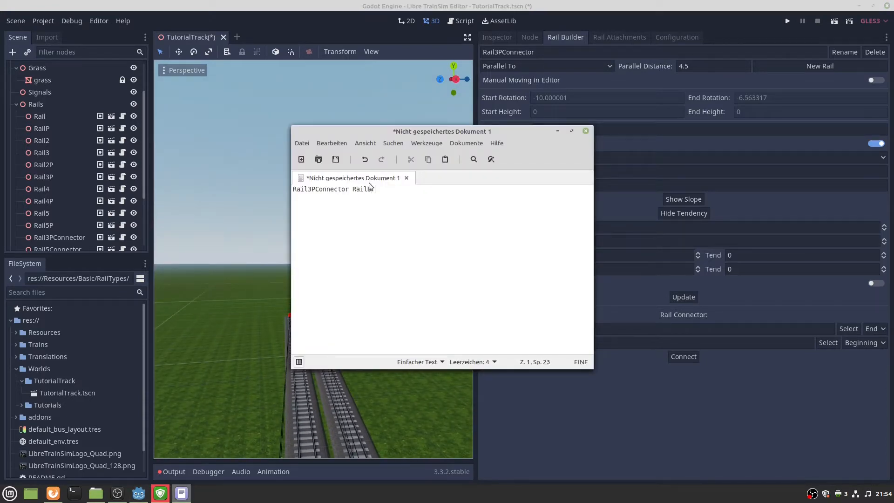
{"action": "type", "text": "Rail"}
{"action": "type", "text": "10P"}
{"action": "left_click_drag", "start_coordinate": [418, 191], "coordinate": [353, 190]}
{"action": "left_click", "coordinate": [353, 190]}
{"action": "left_click_drag", "start_coordinate": [408, 189], "coordinate": [353, 190]}
{"action": "key", "text": "BackSpace"}
{"action": "key", "text": "BackSpace"}
{"action": "key", "text": "ctrl+a"}
{"action": "key", "text": "ctrl+c"}
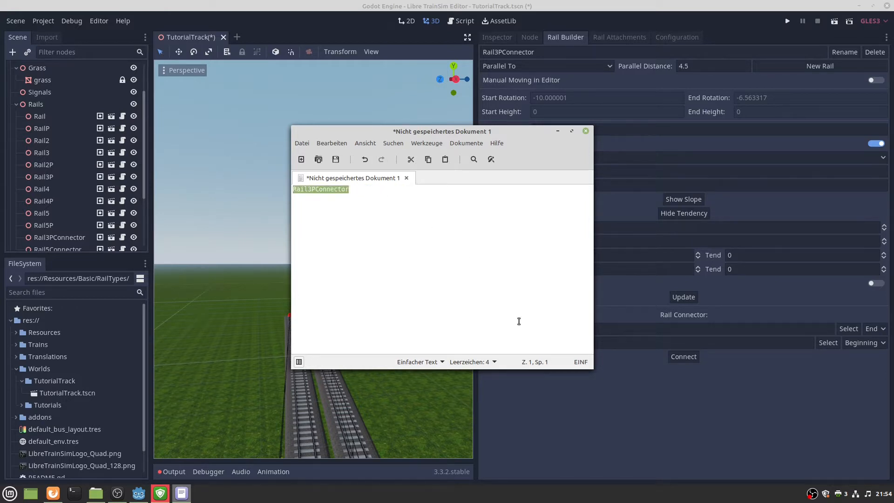
{"action": "left_click", "coordinate": [590, 384]}
{"action": "left_click", "coordinate": [670, 38]}
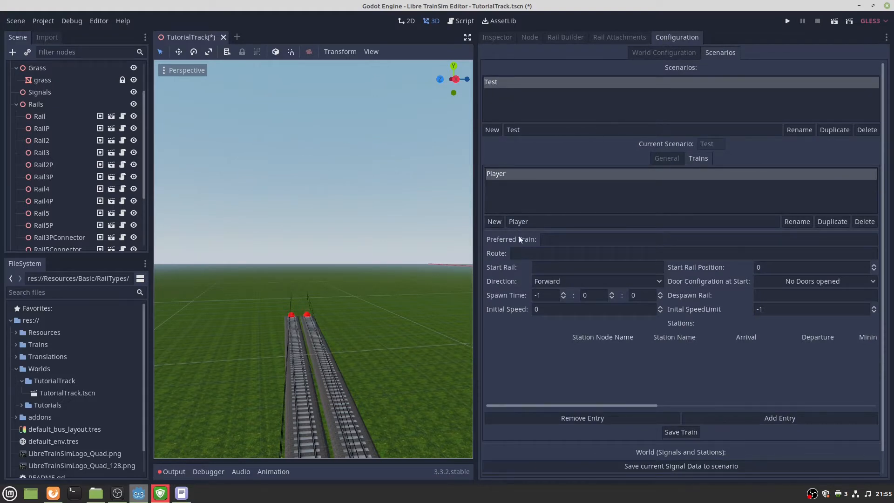
Paste Rail3PConnector as the Player train's route and close the Xed note without saving.
{"action": "left_click", "coordinate": [524, 253]}
{"action": "key", "text": "ctrl+v"}
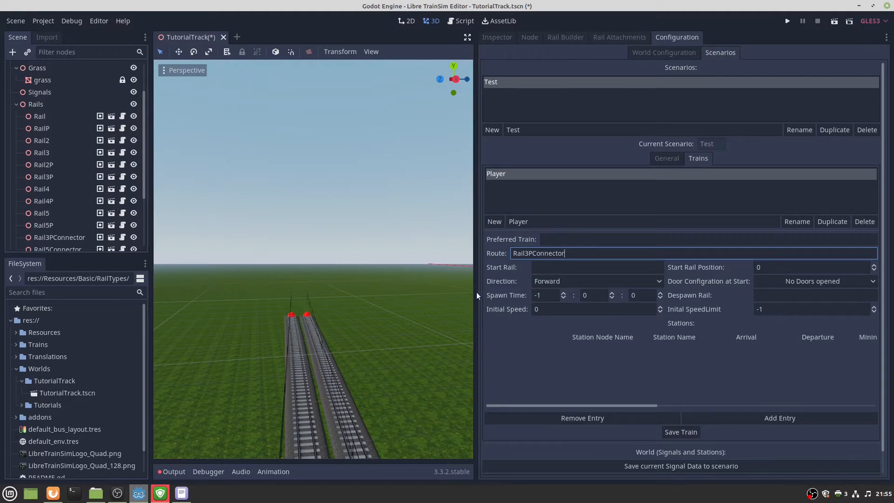
{"action": "left_click", "coordinate": [181, 492]}
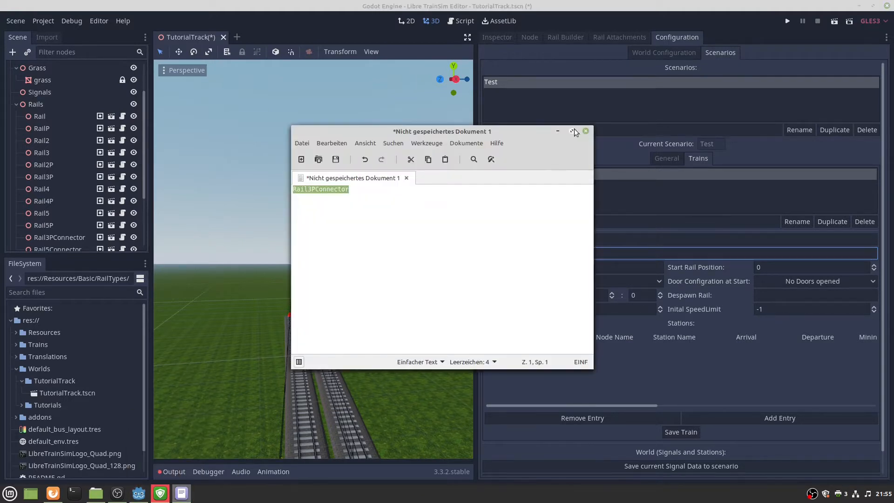
{"action": "left_click", "coordinate": [447, 279]}
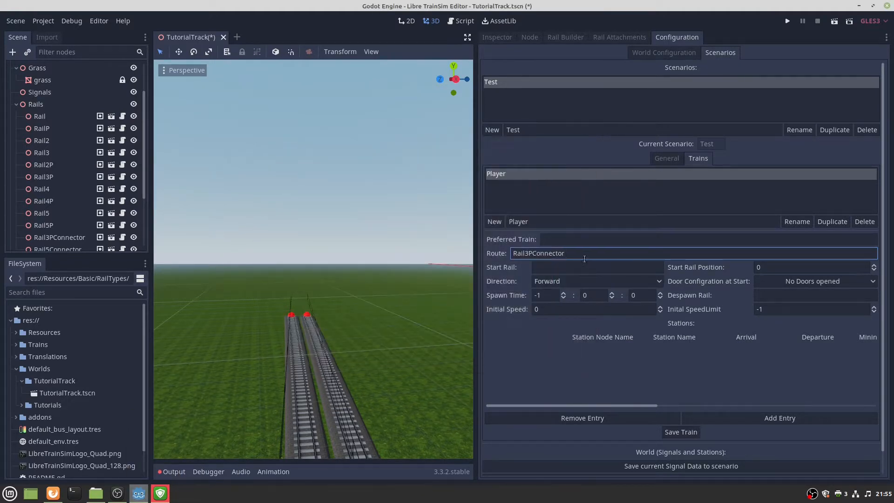
Copy RailP's name from the Scene tree and paste it as the train's Start Rail.
{"action": "right_click_drag", "start_coordinate": [312, 259], "coordinate": [367, 351]}
{"action": "key", "text": "w"}
{"action": "left_click", "coordinate": [368, 352]}
{"action": "double_click", "coordinate": [60, 127]}
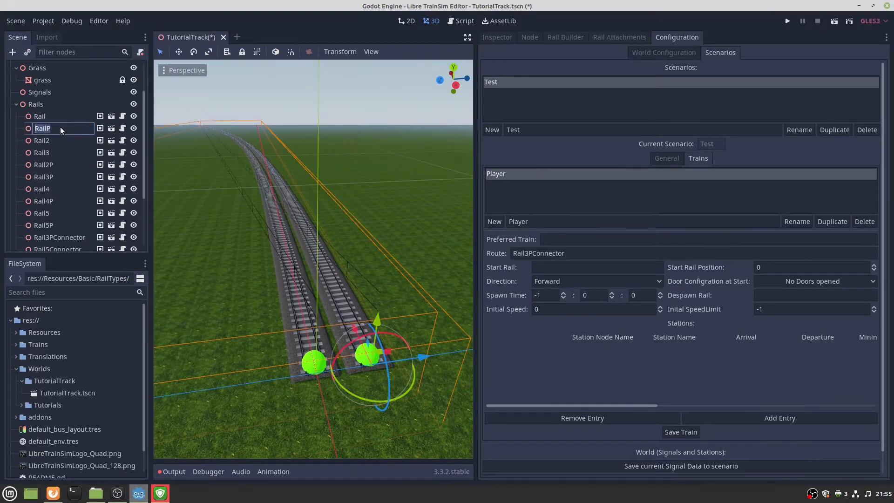
{"action": "key", "text": "ctrl+c"}
{"action": "left_click", "coordinate": [552, 264]}
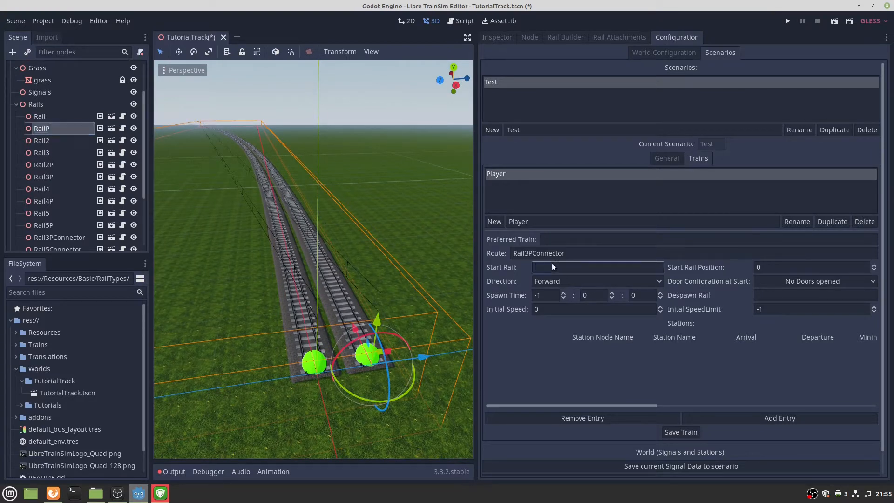
{"action": "key", "text": "ctrl+v"}
{"action": "left_click", "coordinate": [773, 269]}
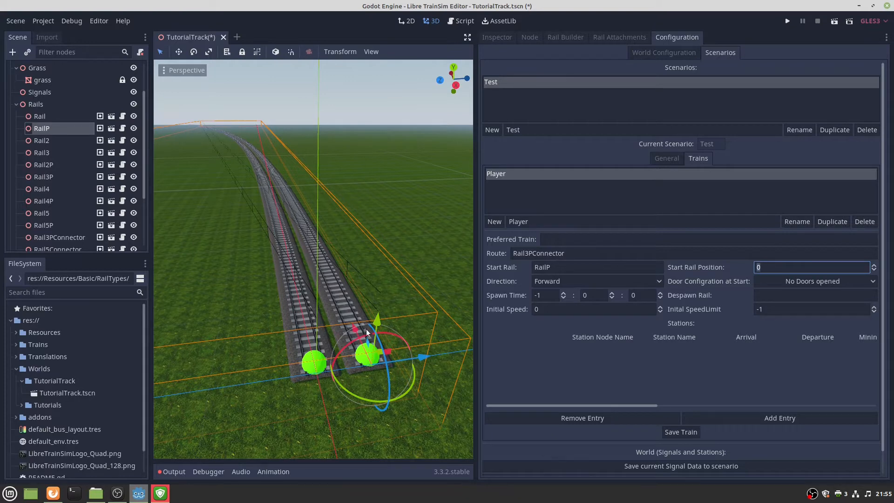
{"action": "left_click", "coordinate": [567, 37]}
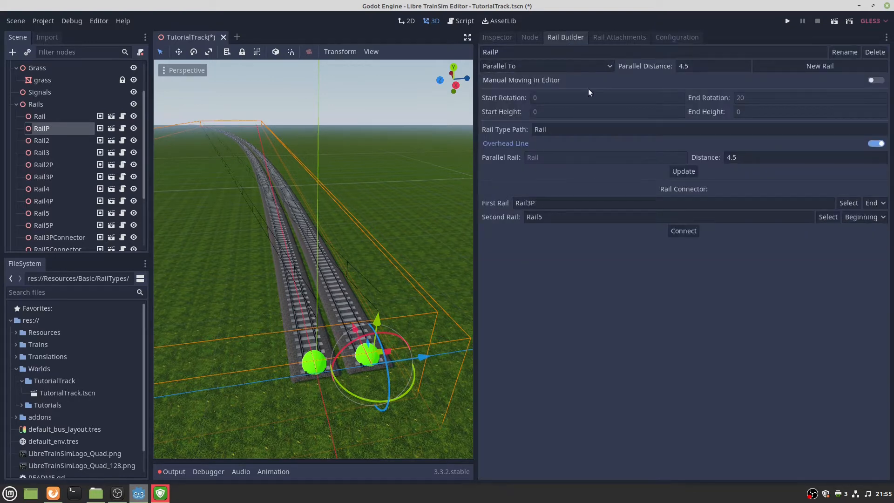
Confirm the Rail track is 500 long, reselect RailP, and edit the train's Start Rail Position.
{"action": "left_click", "coordinate": [313, 364]}
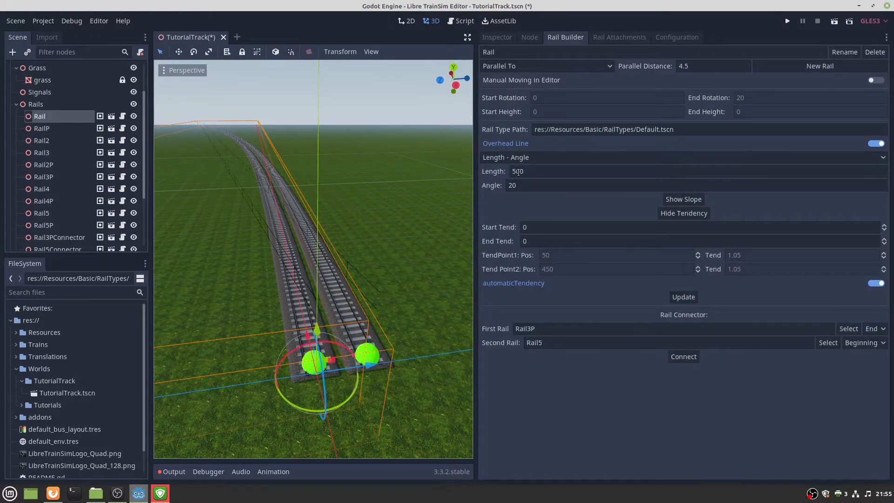
{"action": "left_click", "coordinate": [375, 351]}
{"action": "key", "text": "w"}
{"action": "right_click_drag", "start_coordinate": [375, 352], "coordinate": [346, 249]}
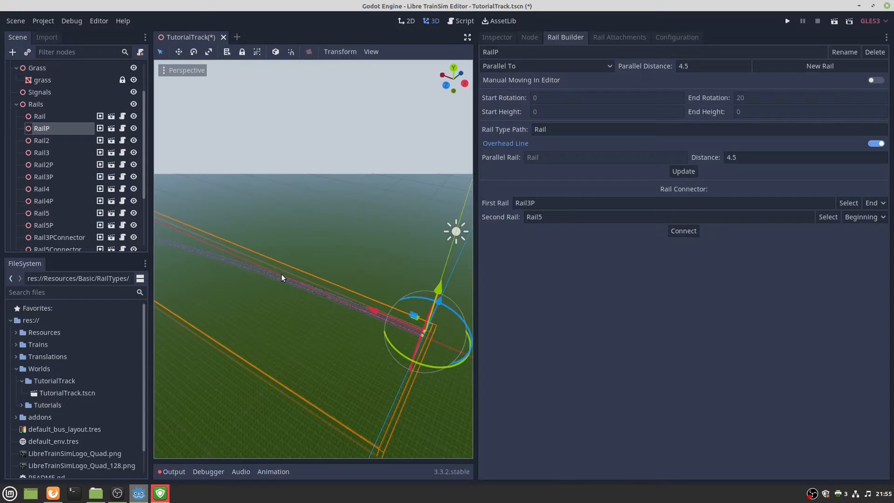
{"action": "left_click", "coordinate": [676, 39]}
{"action": "left_click", "coordinate": [775, 263]}
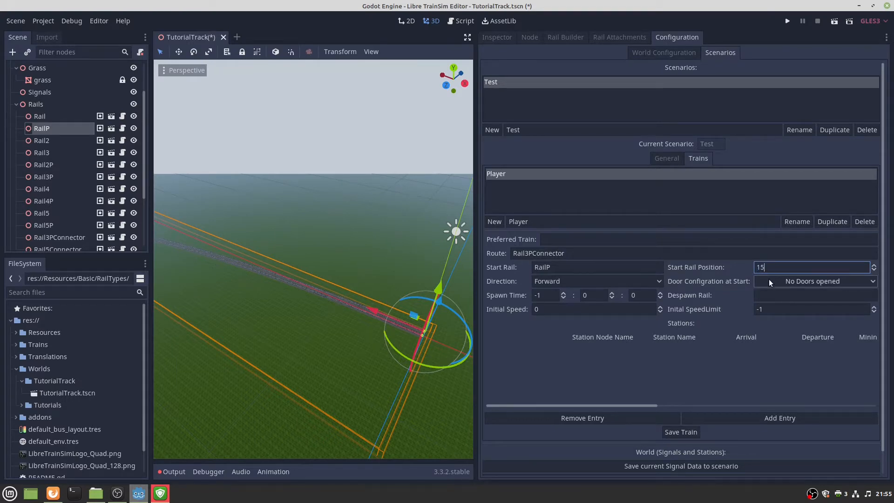
Inspect the rail ends and keep all the Player train's doors closed at the start.
{"action": "right_click_drag", "start_coordinate": [410, 279], "coordinate": [387, 287]}
{"action": "key", "text": "w"}
{"action": "key", "text": "w"}
{"action": "key", "text": "w"}
{"action": "key", "text": "s"}
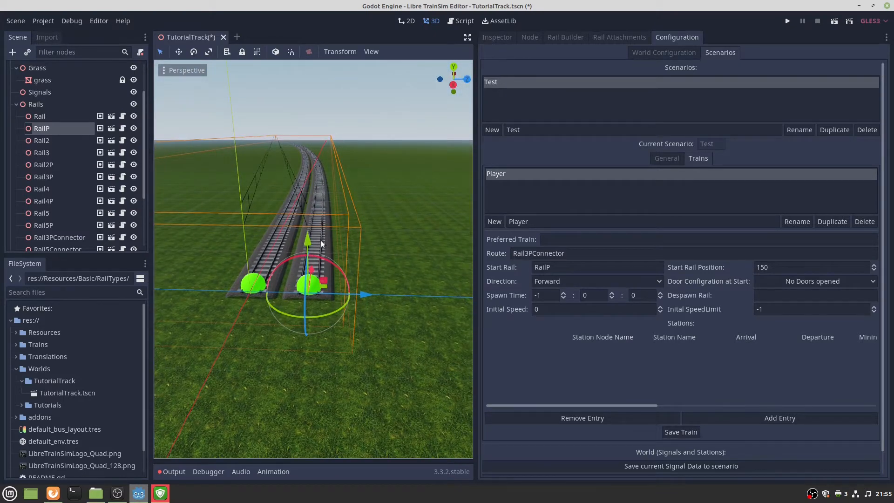
{"action": "key", "text": "w"}
{"action": "right_click_drag", "start_coordinate": [338, 244], "coordinate": [320, 279]}
{"action": "key", "text": "w"}
{"action": "key", "text": "w"}
{"action": "key", "text": "s"}
{"action": "key", "text": "w"}
{"action": "key", "text": "s"}
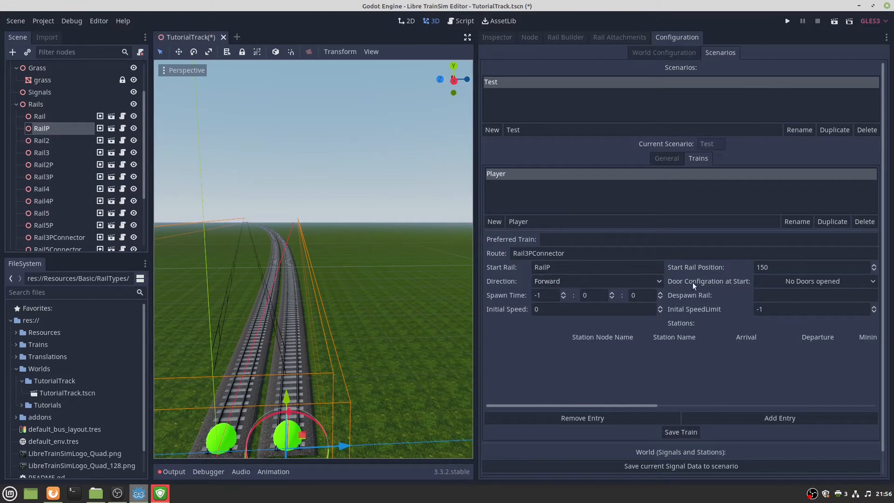
{"action": "left_click", "coordinate": [775, 281]}
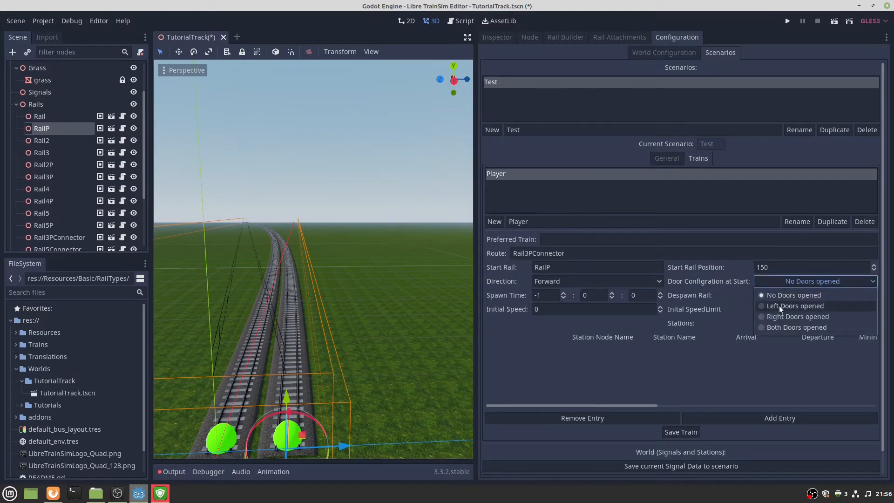
{"action": "left_click", "coordinate": [787, 281]}
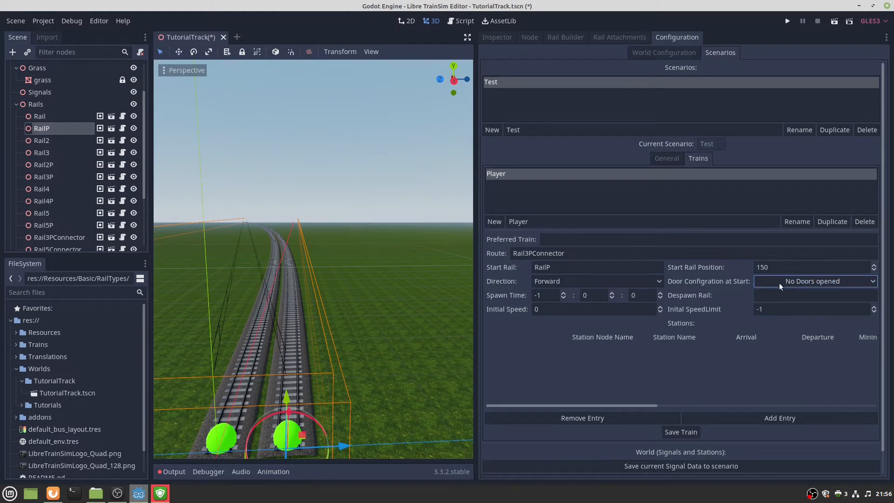
Set the Player train's Inital SpeedLimit to 120 and save the train.
{"action": "left_click", "coordinate": [551, 295]}
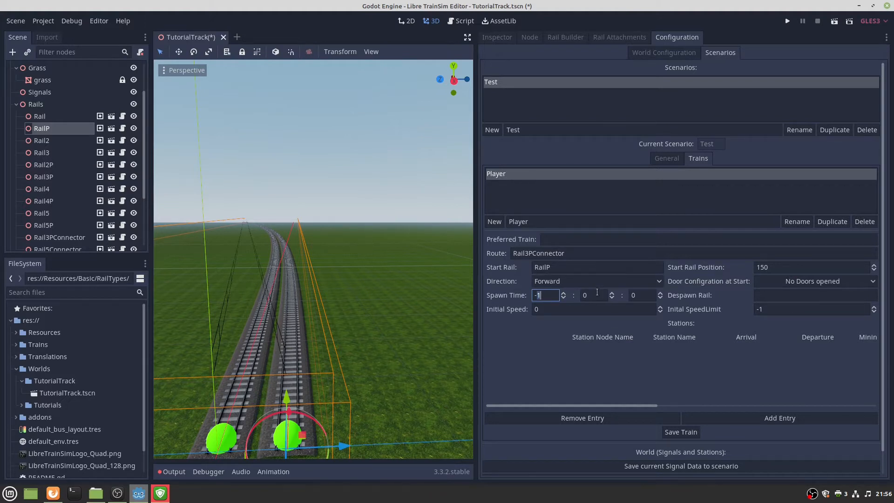
{"action": "key", "text": "Tab"}
{"action": "key", "text": "Tab"}
{"action": "left_click", "coordinate": [762, 293]}
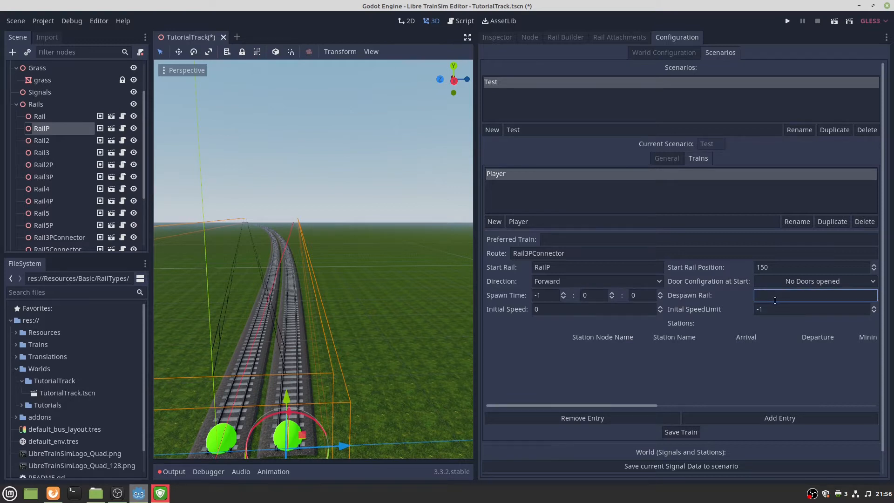
{"action": "left_click", "coordinate": [563, 311]}
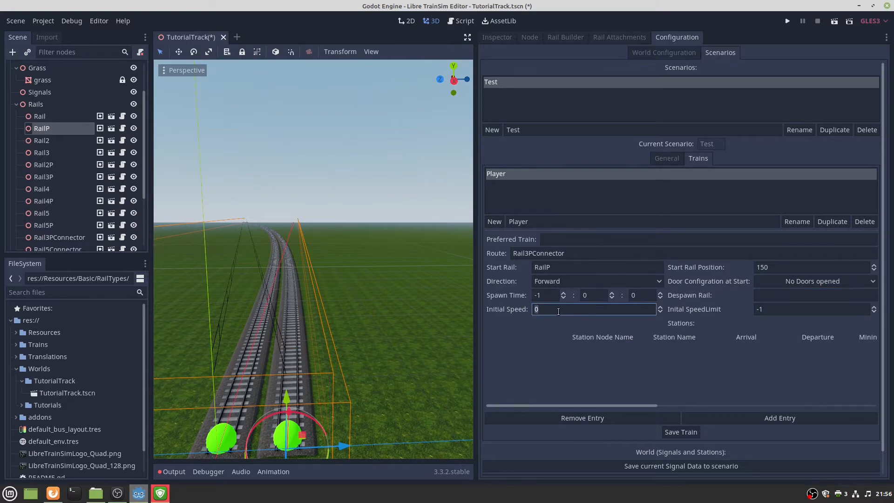
{"action": "left_click", "coordinate": [791, 309]}
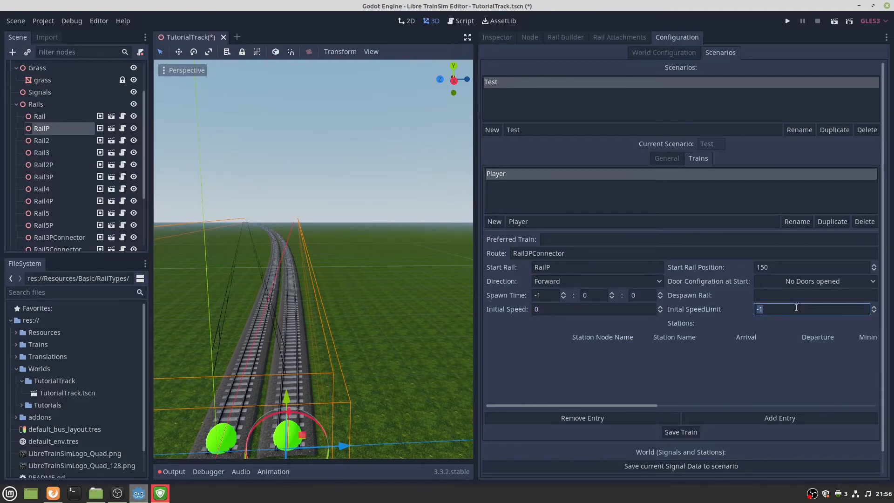
{"action": "type", "text": "120"}
{"action": "left_click", "coordinate": [678, 432]}
{"action": "scroll", "coordinate": [680, 377], "scroll_direction": "right", "scroll_amount": 2}
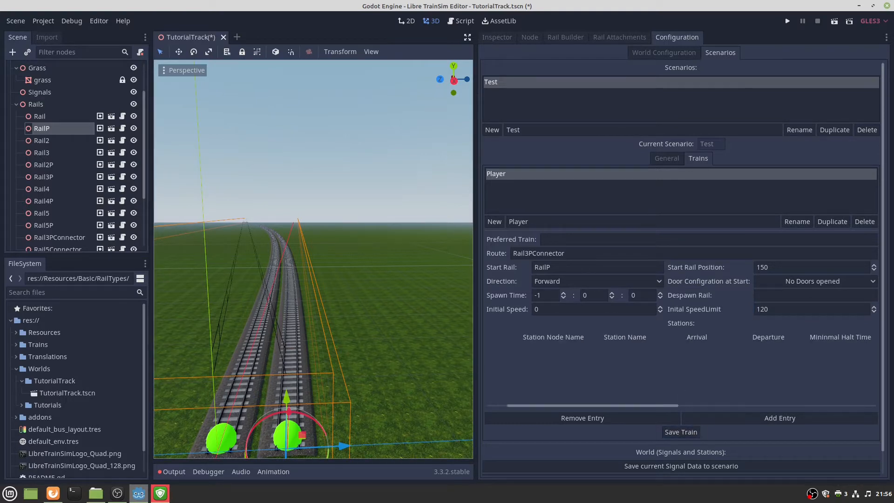
{"action": "scroll", "coordinate": [626, 449], "scroll_direction": "down", "scroll_amount": 1}
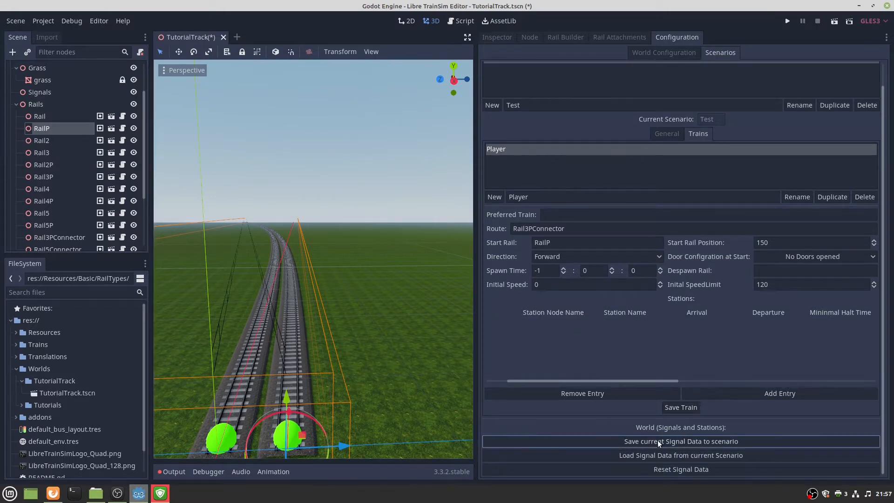
Review the General settings (12 h start, 150 m minimum train length) and check Output's save messages.
{"action": "left_click", "coordinate": [667, 134]}
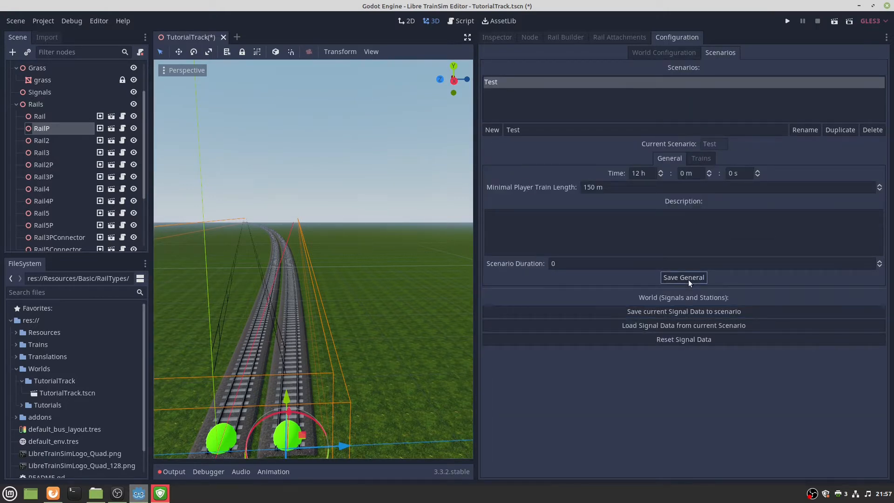
{"action": "left_click", "coordinate": [174, 472]}
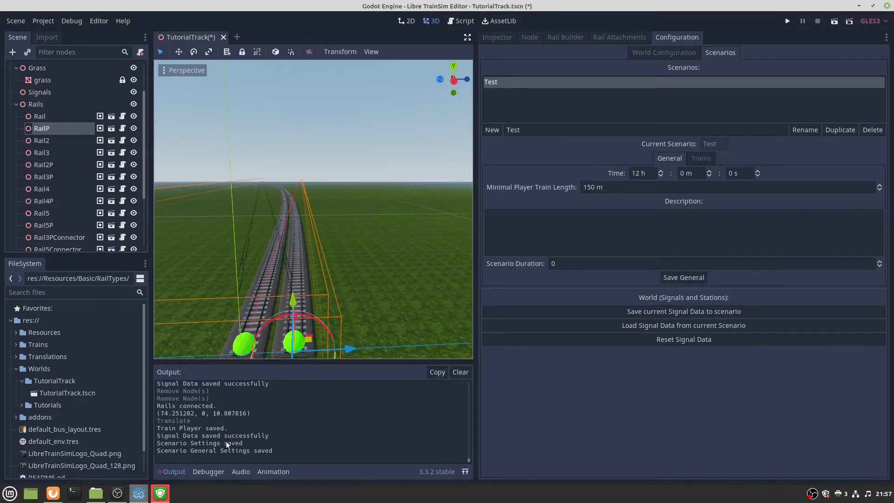
{"action": "left_click", "coordinate": [170, 472]}
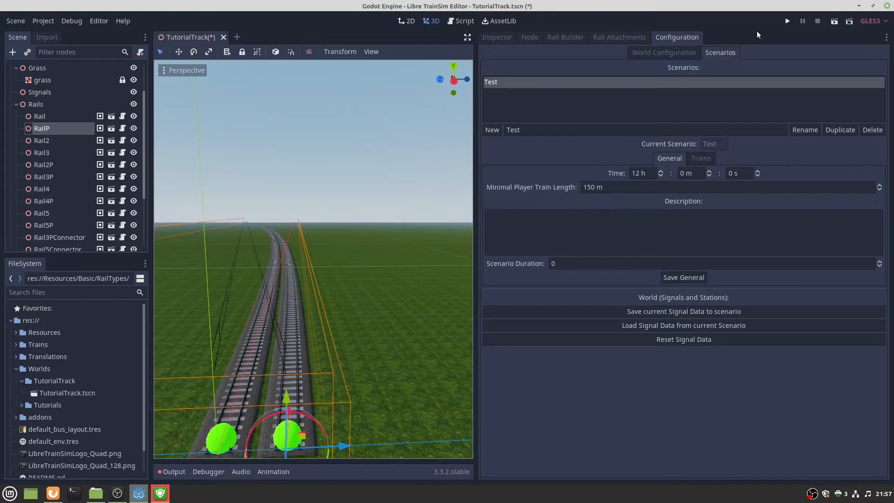
Run the game, confirm TutorialTrack is listed with TutorialTrack-scenarios.cfg, then quit via Beenden.
{"action": "left_click", "coordinate": [787, 21]}
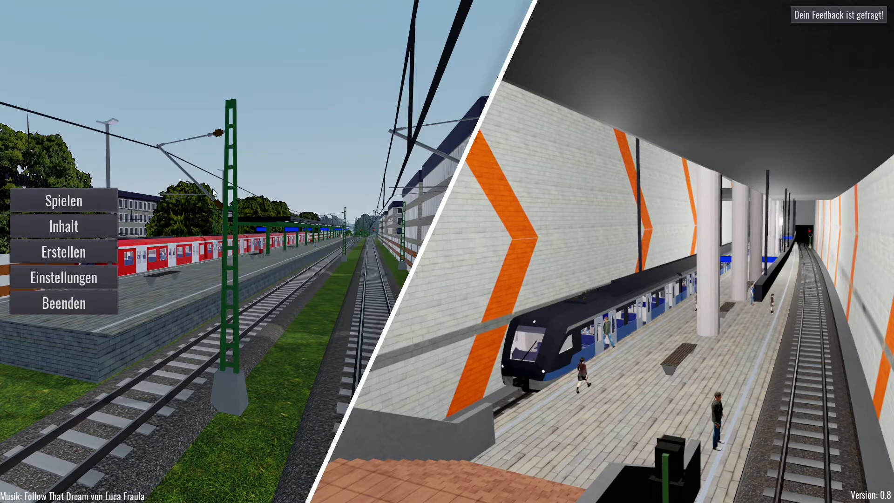
{"action": "left_click", "coordinate": [96, 202]}
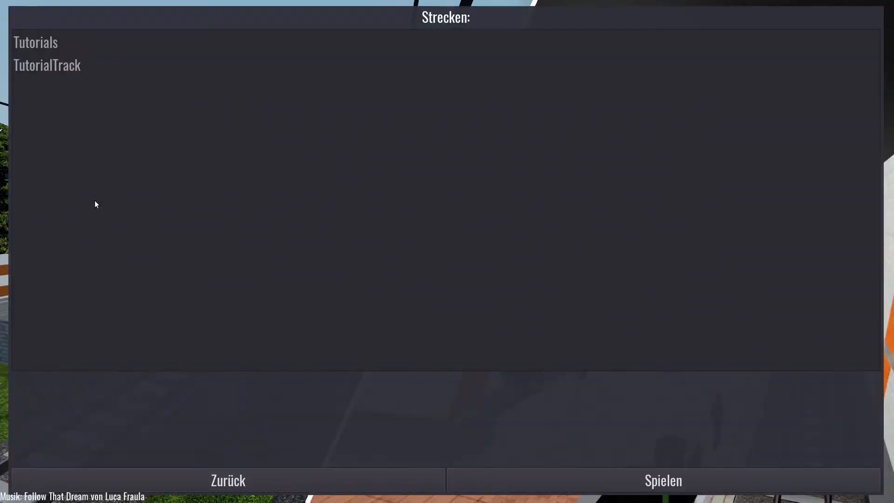
{"action": "left_click", "coordinate": [73, 67]}
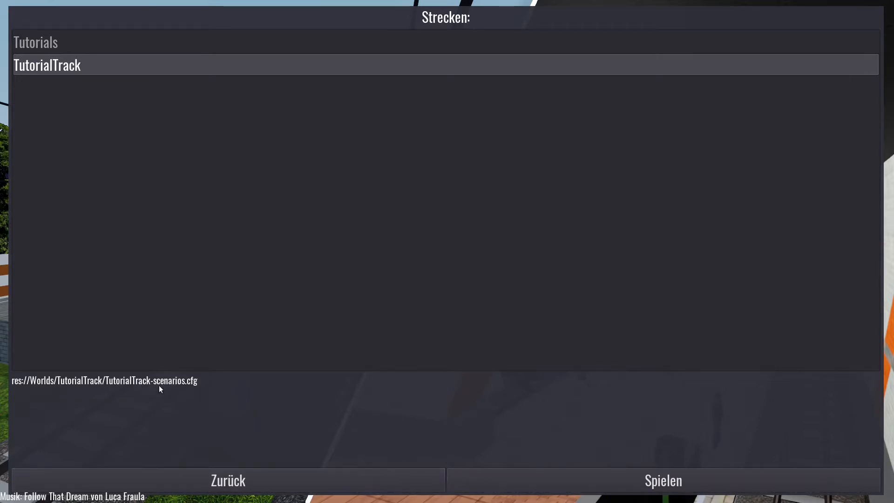
{"action": "left_click", "coordinate": [248, 479]}
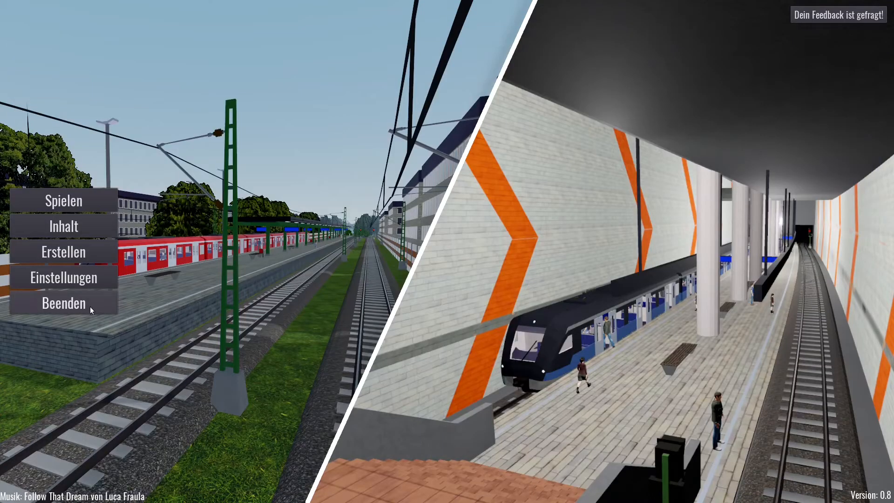
{"action": "left_click", "coordinate": [110, 303]}
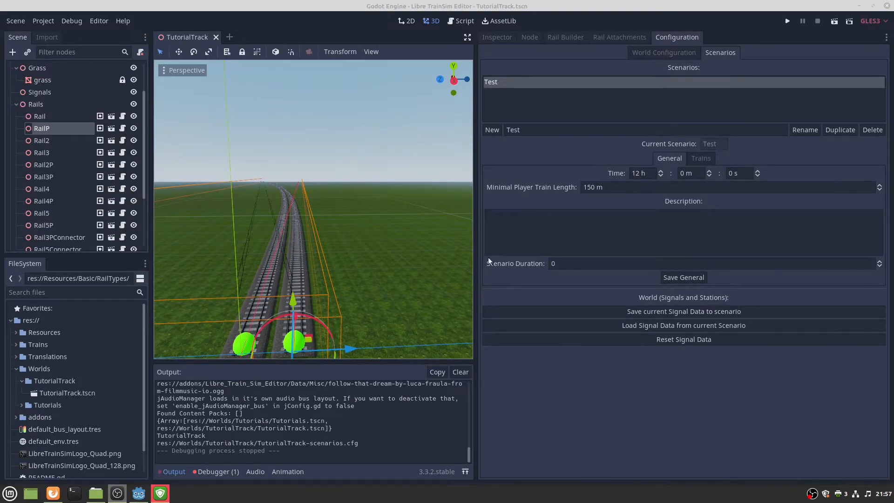
Save the General settings, the Player train and the current signal data, then General again.
{"action": "left_click", "coordinate": [675, 279]}
{"action": "left_click", "coordinate": [675, 278]}
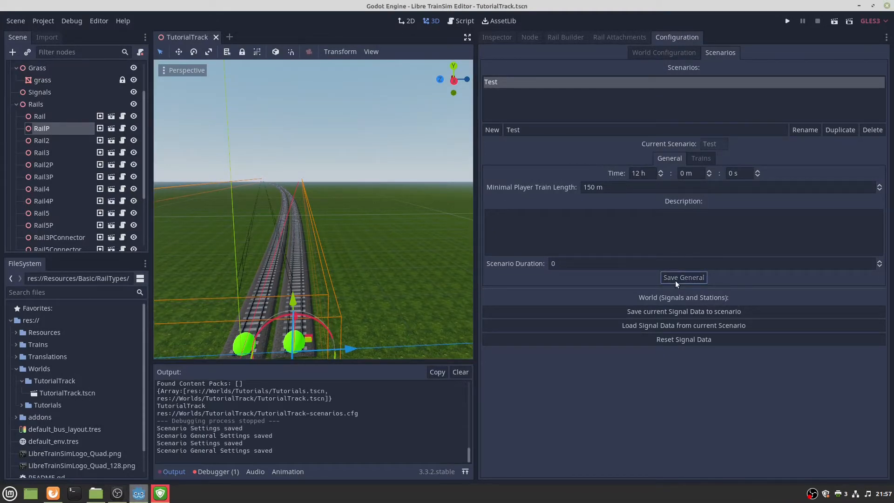
{"action": "left_click", "coordinate": [675, 279]}
{"action": "left_click", "coordinate": [703, 158]}
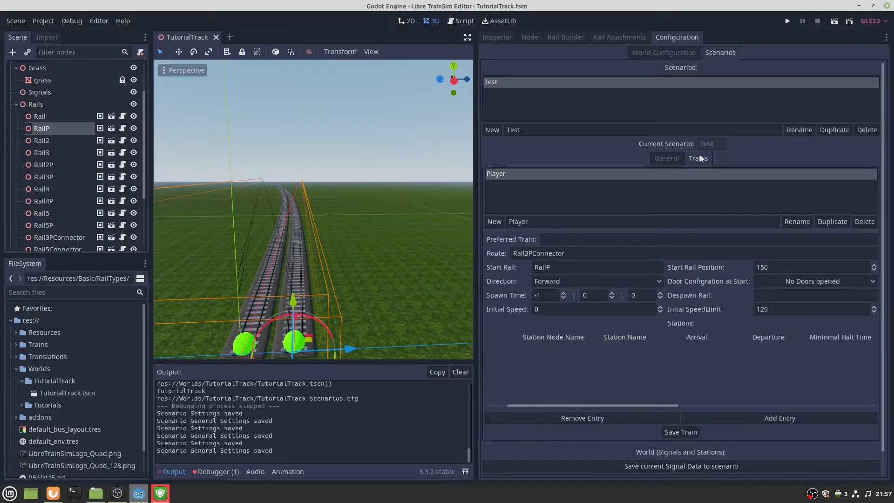
{"action": "left_click", "coordinate": [673, 432]}
{"action": "left_click", "coordinate": [673, 432]}
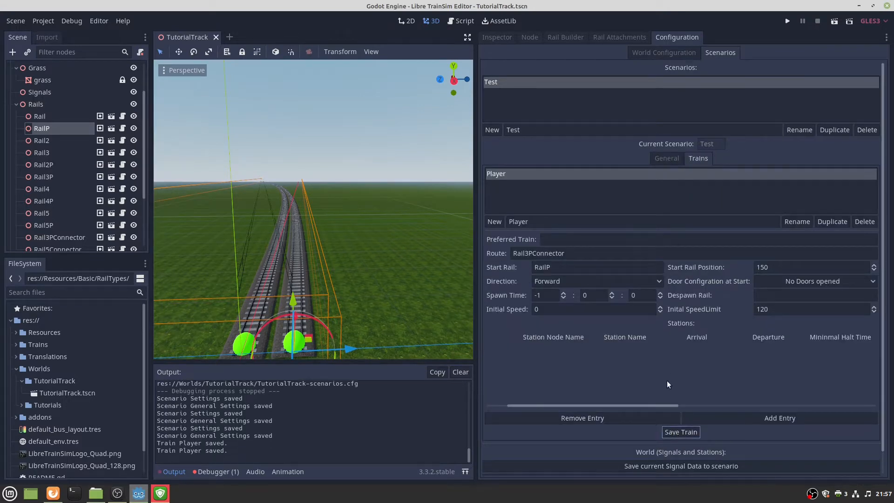
{"action": "left_click", "coordinate": [676, 465]}
{"action": "left_click", "coordinate": [667, 159]}
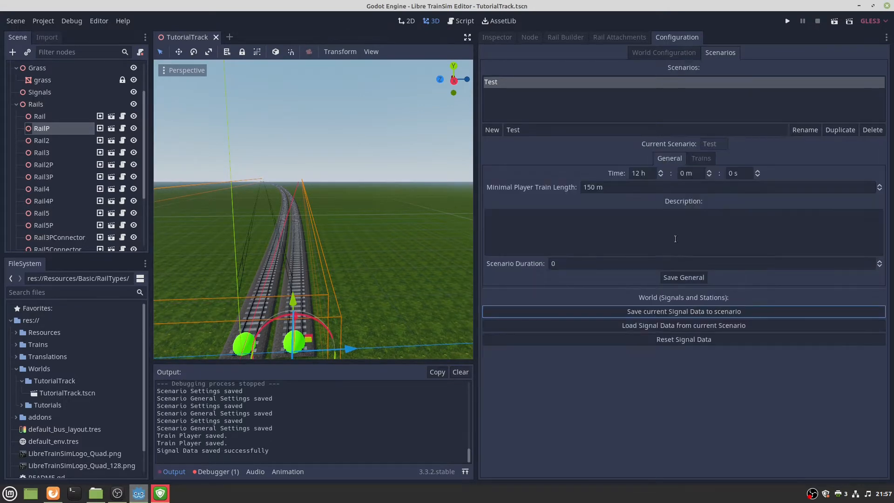
{"action": "left_click", "coordinate": [679, 279]}
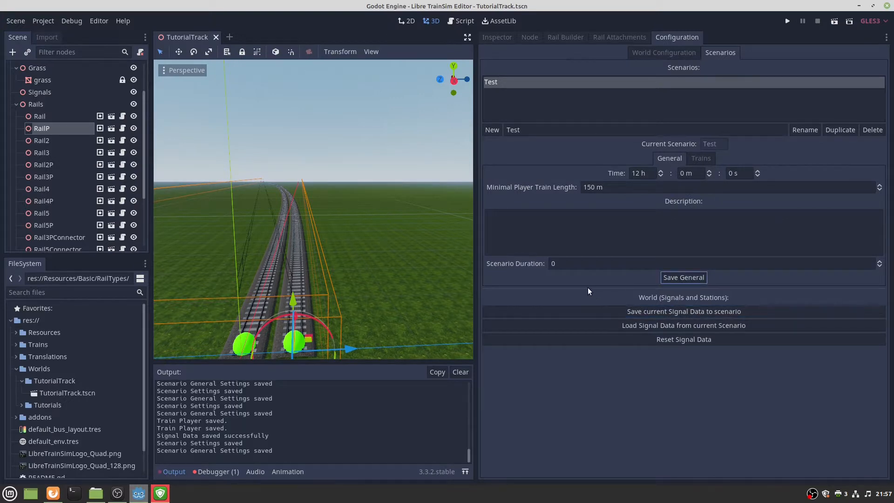
{"action": "left_click", "coordinate": [97, 493]}
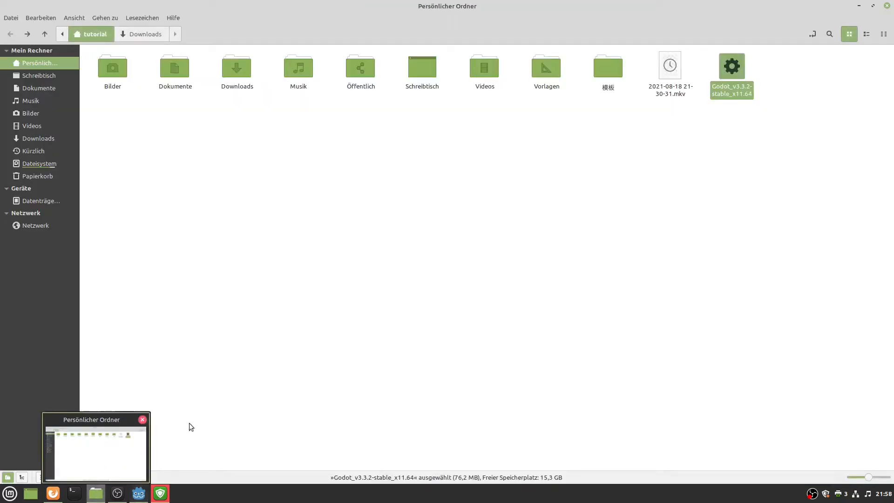
Browse Dokumente > Libre_TrainSim_Editor_v0-8 > Worlds > TutorialTrack, which holds only TutorialTrack.tscn.
{"action": "left_click", "coordinate": [191, 427]}
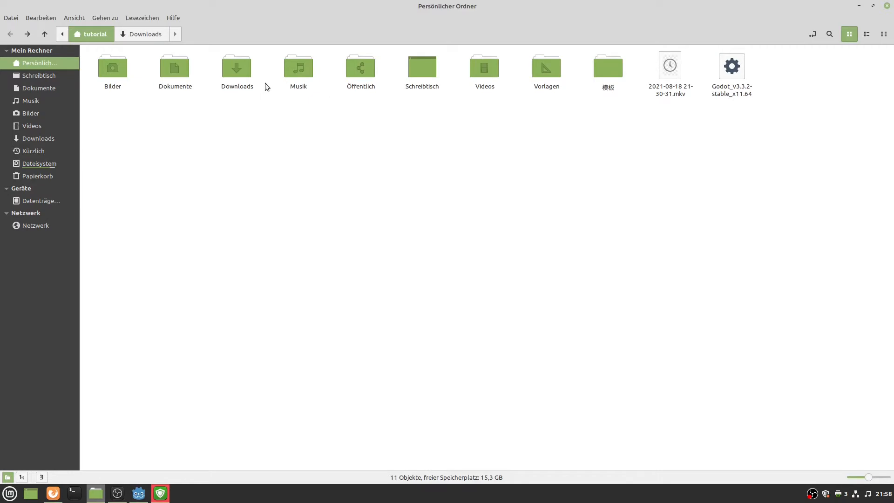
{"action": "double_click", "coordinate": [169, 70]}
{"action": "double_click", "coordinate": [108, 83]}
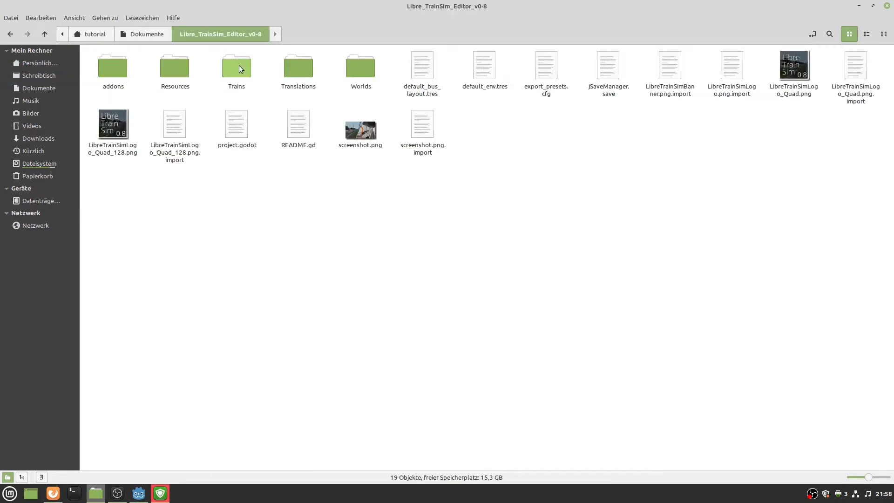
{"action": "double_click", "coordinate": [357, 68]}
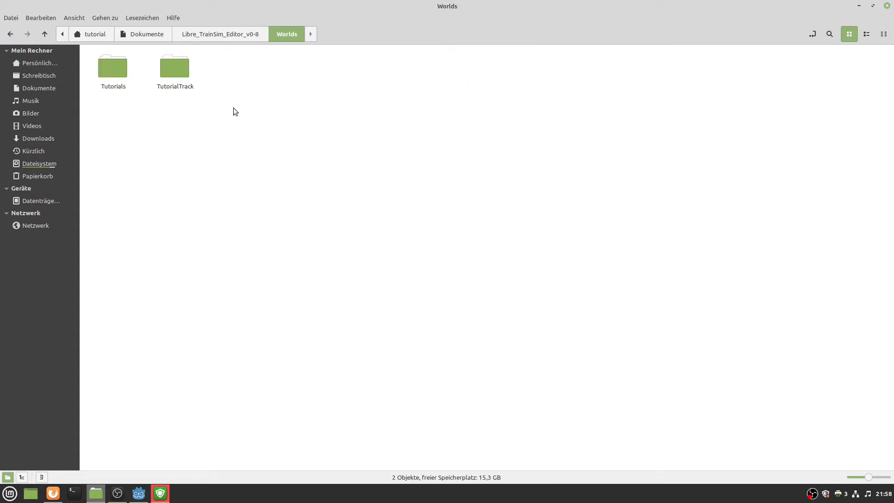
{"action": "double_click", "coordinate": [186, 75]}
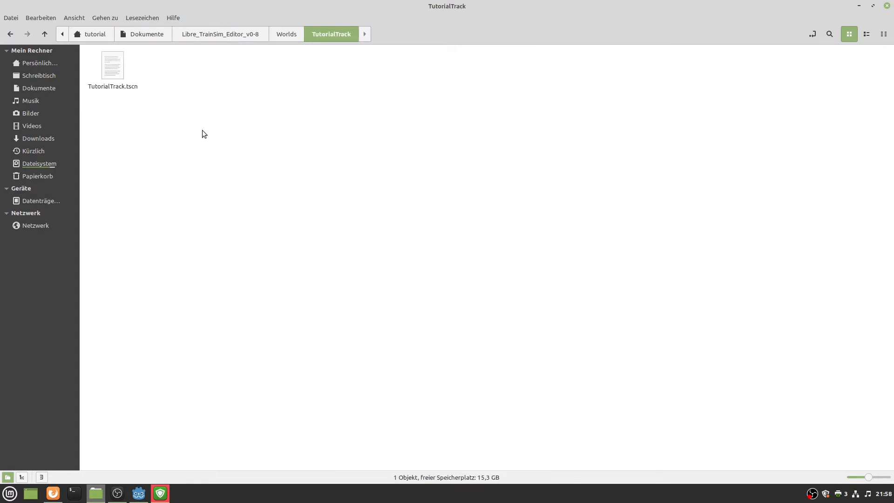
Compare with the Tutorials world folder, then return to the Godot editor.
{"action": "left_click", "coordinate": [287, 33]}
{"action": "left_click", "coordinate": [243, 36]}
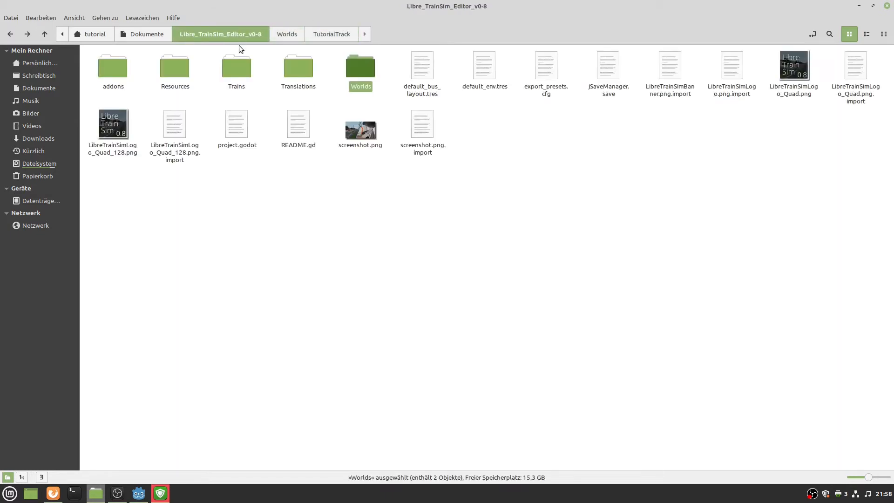
{"action": "left_click", "coordinate": [295, 36]}
{"action": "double_click", "coordinate": [112, 66]}
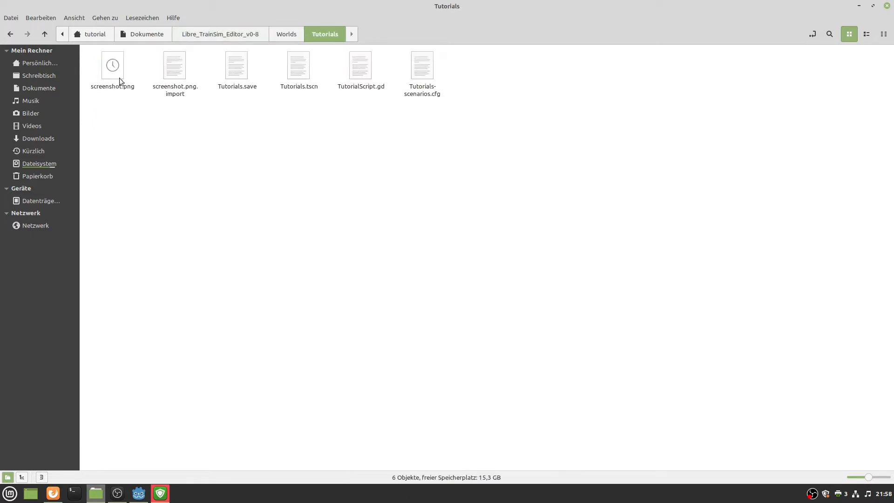
{"action": "left_click", "coordinate": [285, 38]}
{"action": "left_click", "coordinate": [239, 35]}
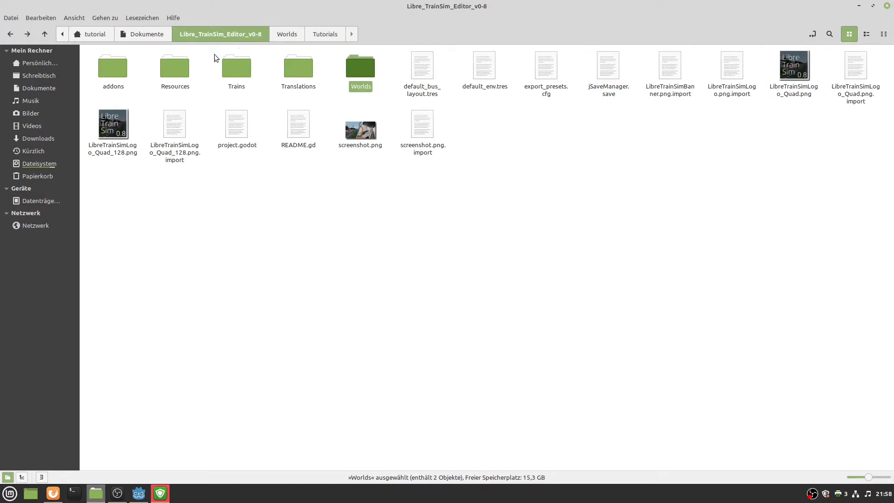
{"action": "left_click", "coordinate": [284, 207]}
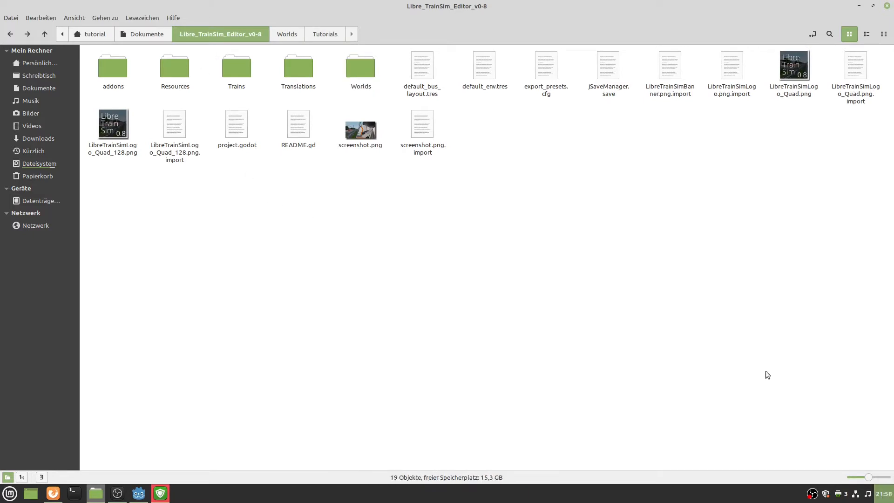
{"action": "left_click", "coordinate": [138, 493]}
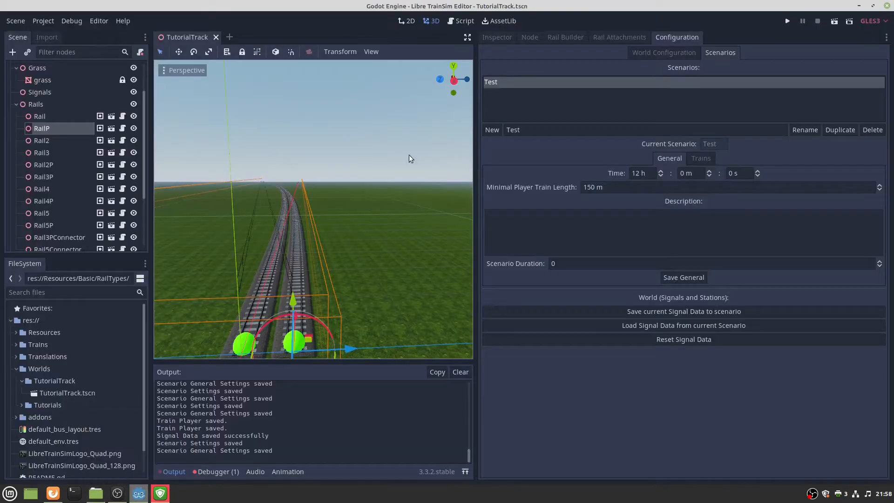
Save and close the current scene, then search the project files for 'tutorial'.
{"action": "key", "text": "ctrl+s"}
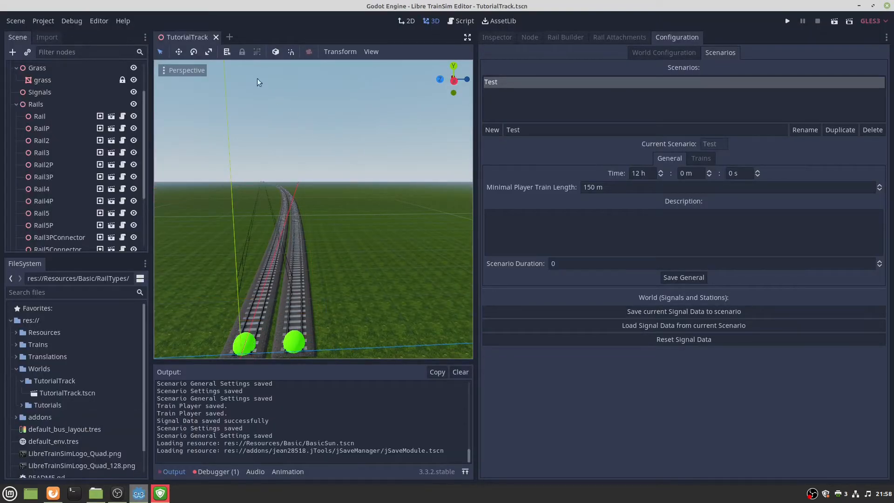
{"action": "left_click", "coordinate": [216, 36]}
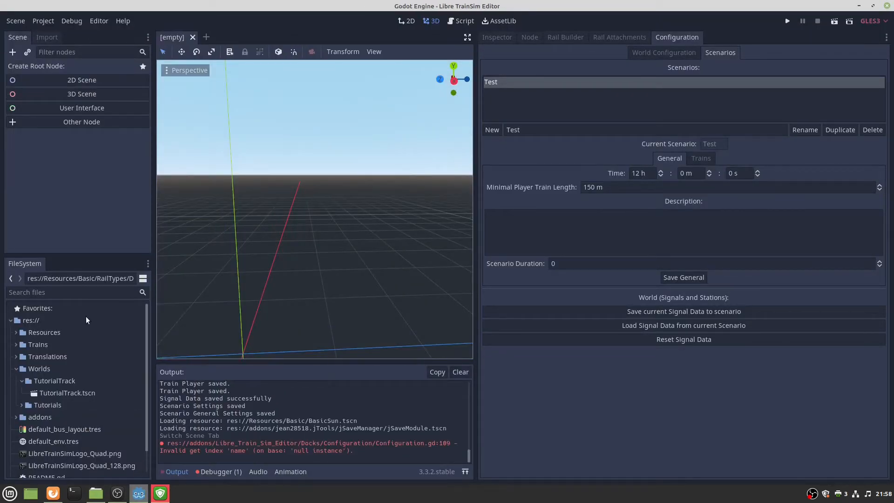
{"action": "left_click", "coordinate": [82, 290]}
{"action": "type", "text": "tur"}
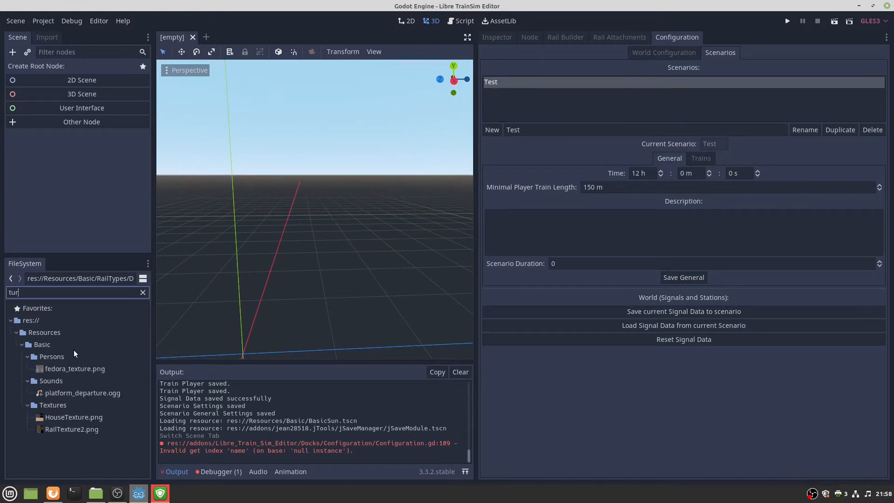
{"action": "key", "text": "BackSpace"}
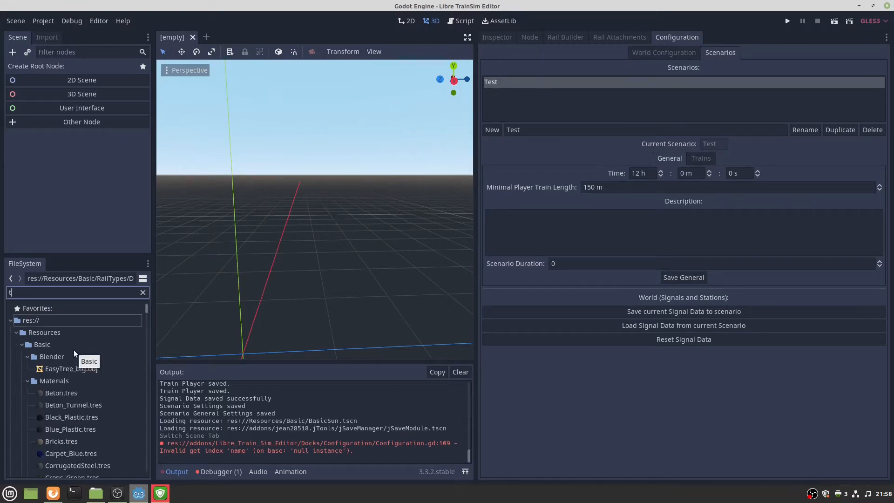
{"action": "type", "text": "t"}
{"action": "type", "text": "roa"}
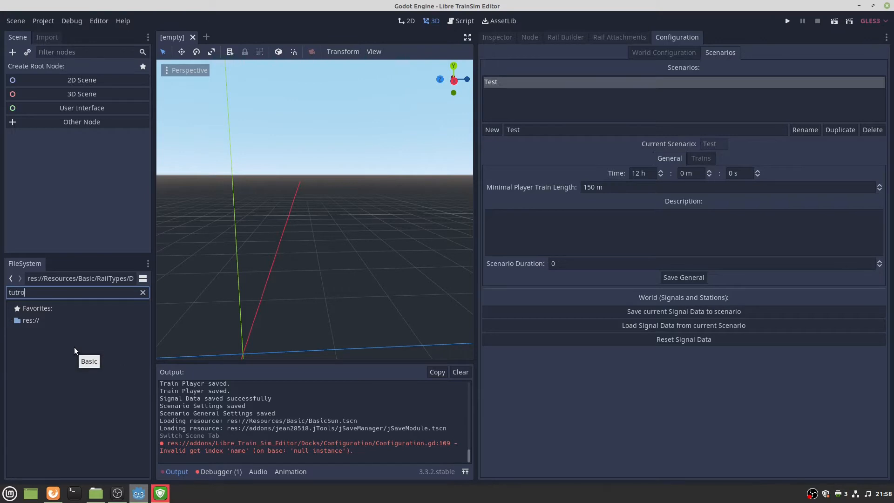
{"action": "key", "text": "BackSpace"}
{"action": "key", "text": "BackSpace"}
{"action": "key", "text": "BackSpace"}
{"action": "type", "text": "or"}
{"action": "key", "text": "BackSpace"}
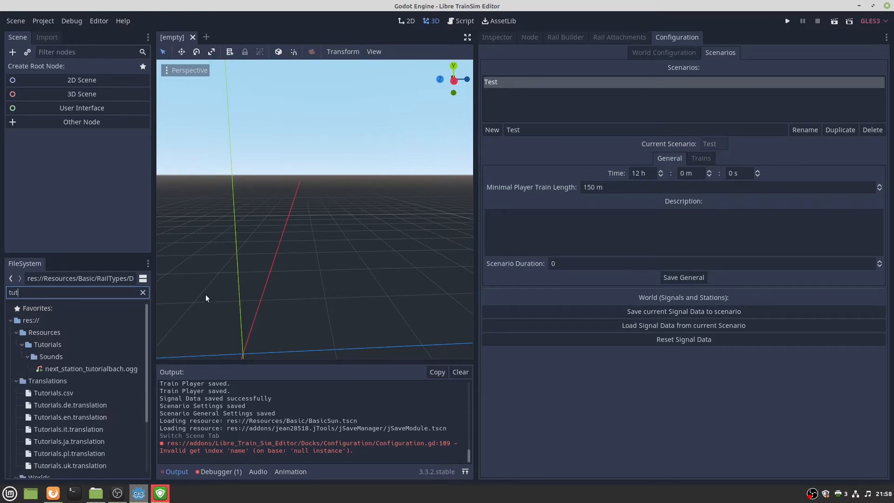
{"action": "type", "text": "ial"}
Reopen Worlds/TutorialTrack/TutorialTrack.tscn and select its World root node.
{"action": "scroll", "coordinate": [88, 419], "scroll_direction": "down", "scroll_amount": 3}
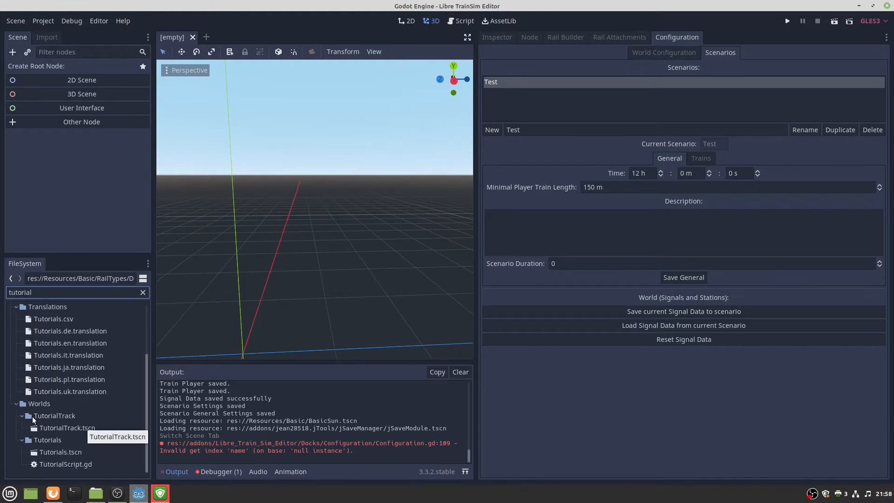
{"action": "double_click", "coordinate": [48, 429]}
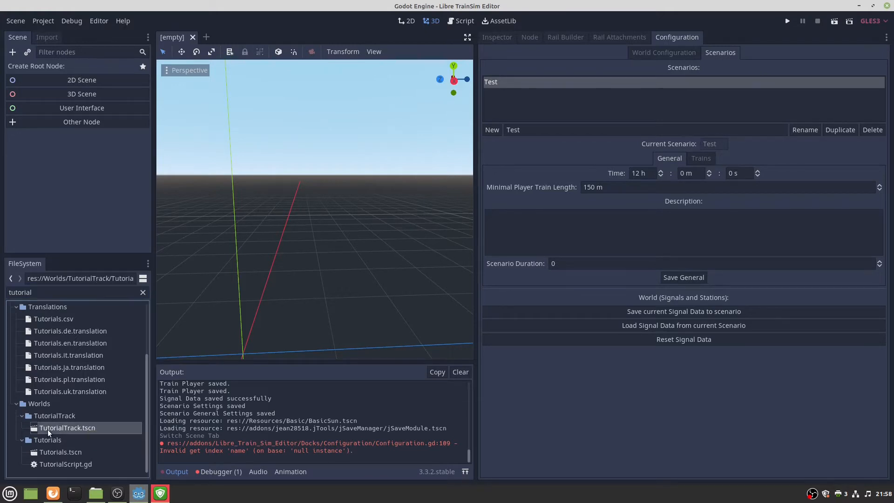
{"action": "left_click", "coordinate": [64, 68]}
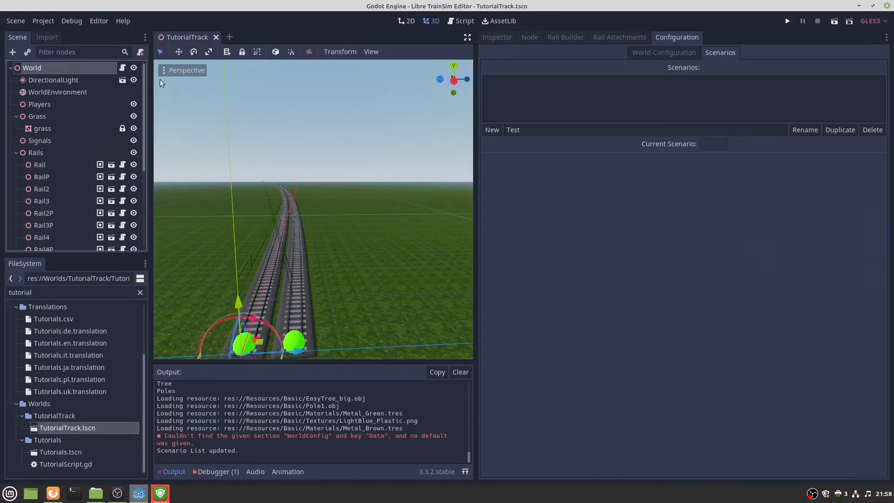
In World Configuration, save the World Config and all chunks, then bring the file manager forward.
{"action": "left_click", "coordinate": [498, 37]}
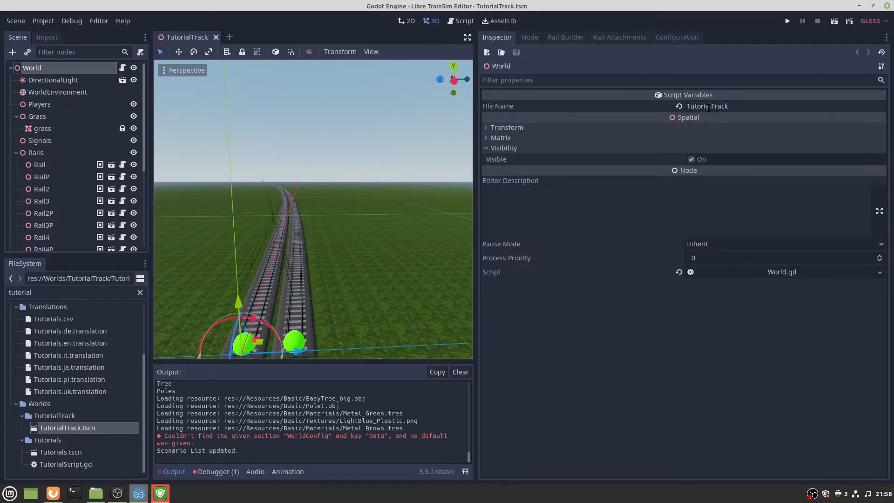
{"action": "left_click", "coordinate": [672, 40]}
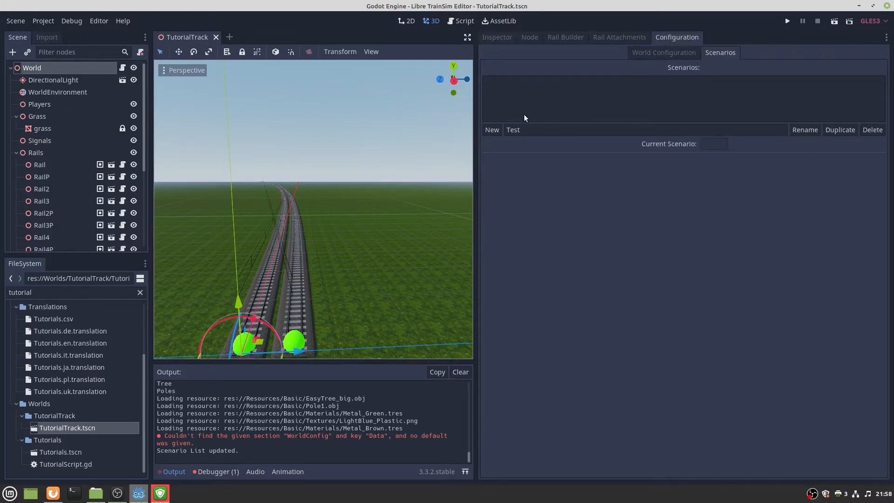
{"action": "left_click", "coordinate": [688, 53]}
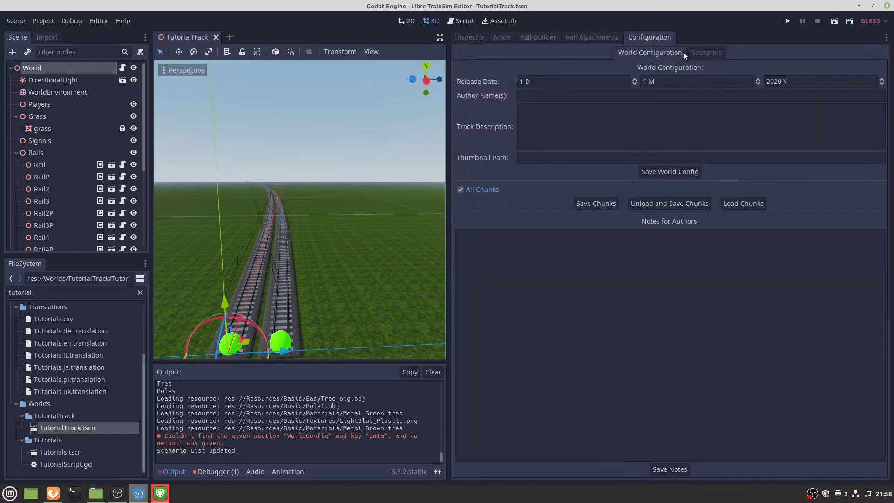
{"action": "left_click", "coordinate": [650, 172]}
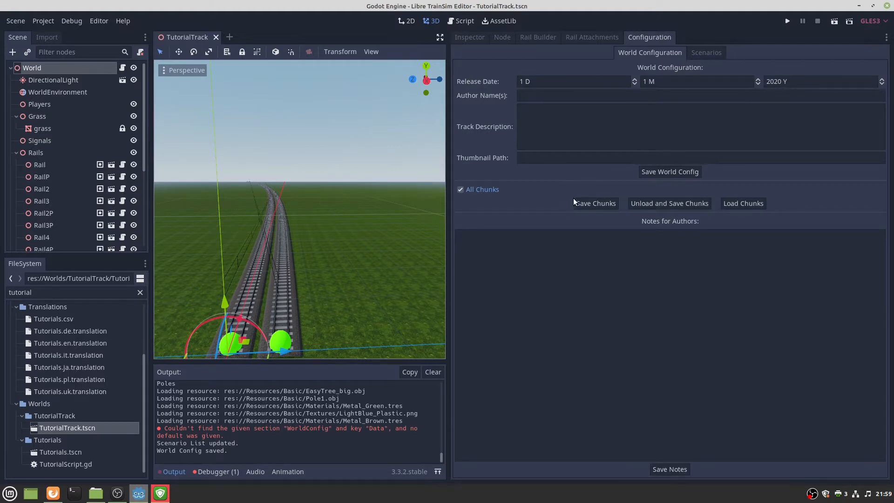
{"action": "left_click", "coordinate": [603, 206]}
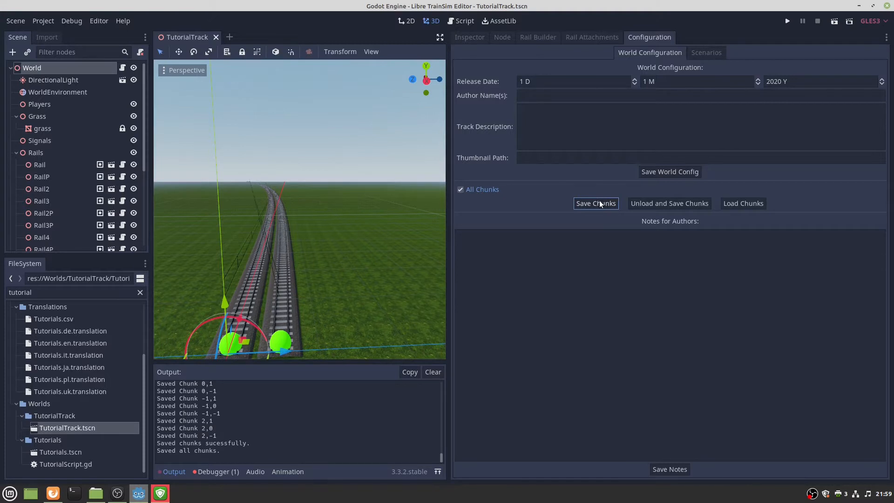
{"action": "left_click", "coordinate": [666, 173]}
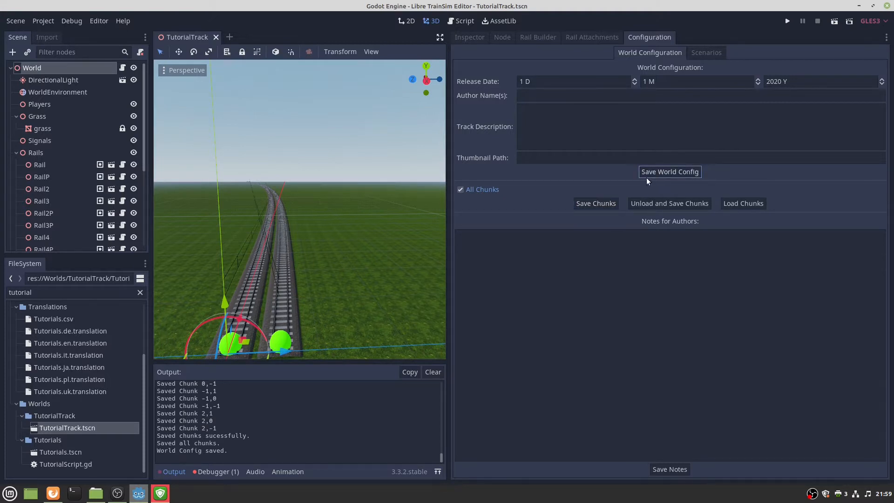
{"action": "left_click", "coordinate": [95, 493]}
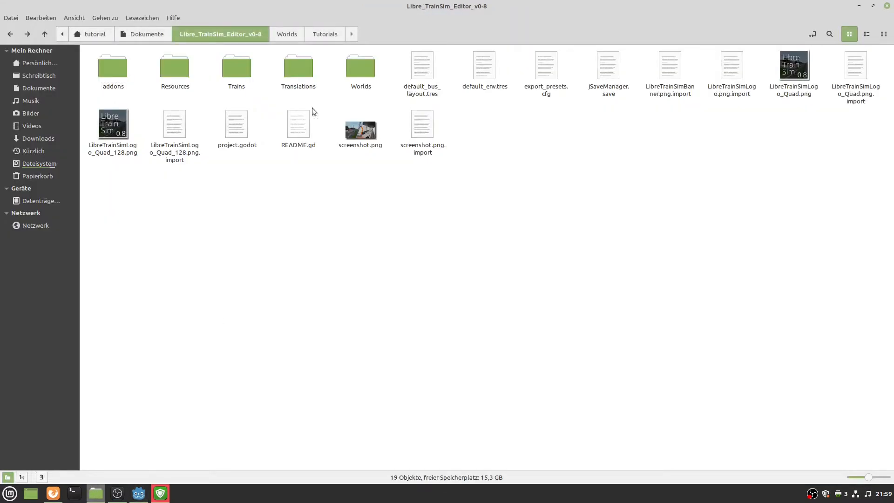
Check Worlds/TutorialTrack for the .save, .tscn and -scenarios.cfg files, then minimize Nemo.
{"action": "left_click", "coordinate": [358, 70]}
{"action": "double_click", "coordinate": [357, 71]}
{"action": "double_click", "coordinate": [175, 72]}
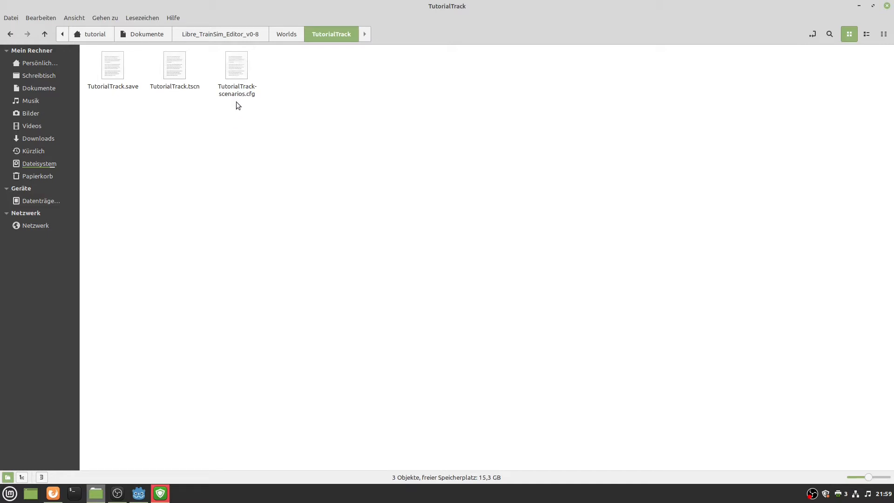
{"action": "left_click", "coordinate": [859, 5]}
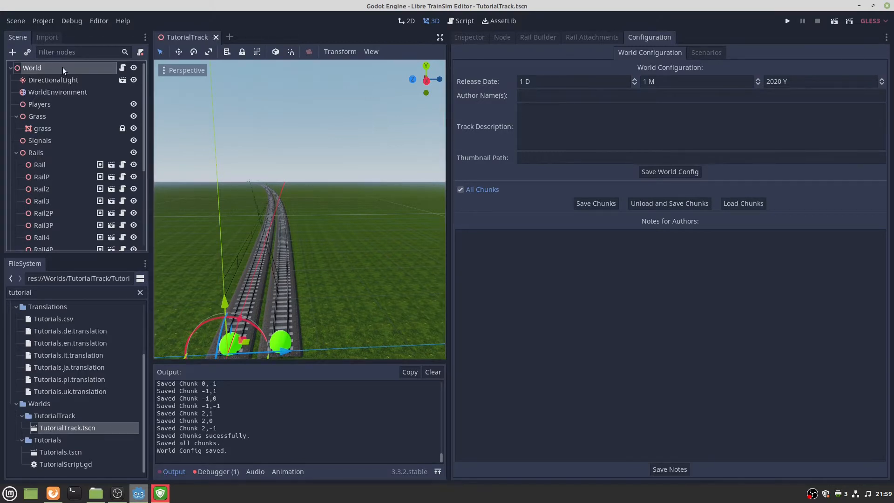
Save the World Config and all world chunks again after reviewing the World node panels.
{"action": "left_click", "coordinate": [464, 40]}
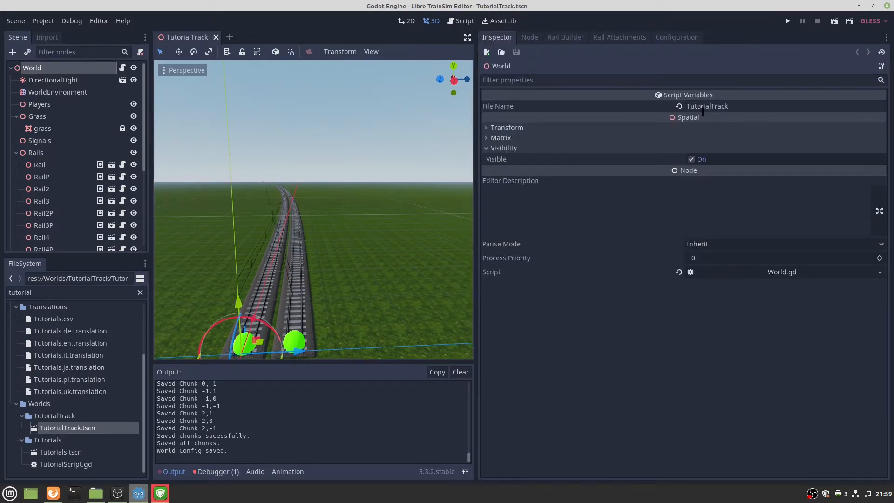
{"action": "left_click", "coordinate": [577, 37]}
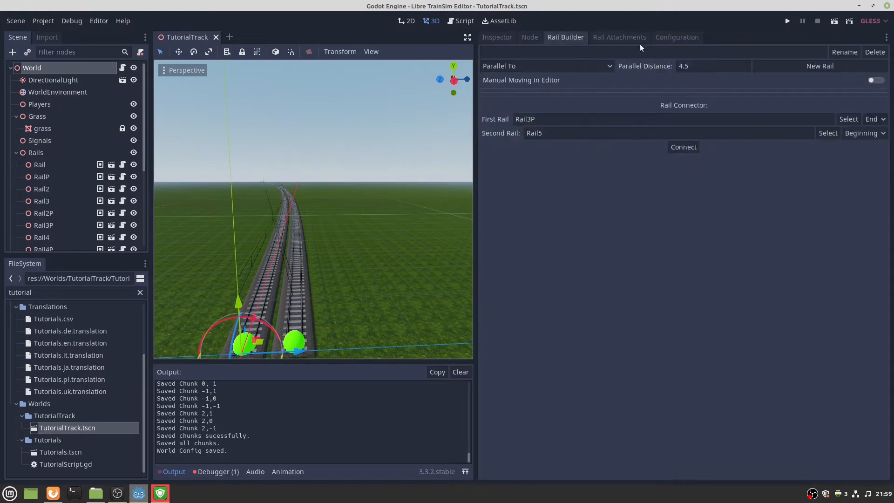
{"action": "left_click", "coordinate": [522, 37]}
{"action": "left_click", "coordinate": [498, 37]}
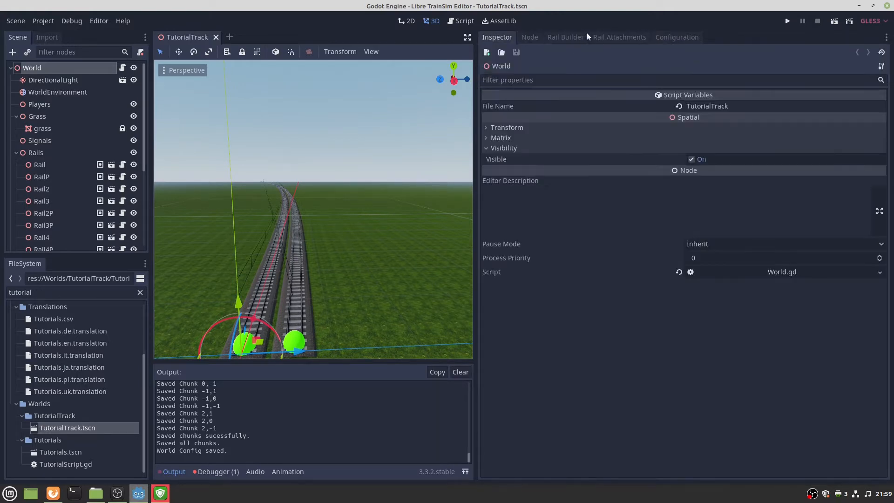
{"action": "left_click", "coordinate": [618, 38]}
{"action": "left_click", "coordinate": [677, 38]}
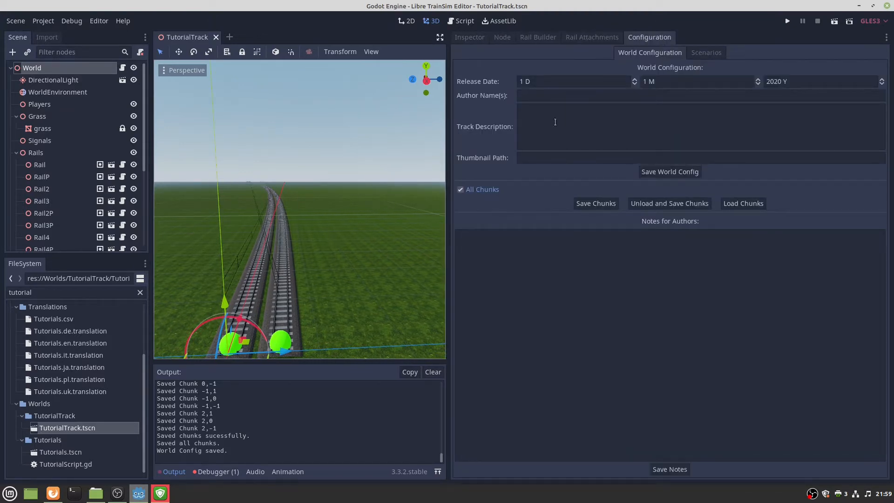
{"action": "left_click", "coordinate": [650, 172]}
{"action": "left_click", "coordinate": [595, 204]}
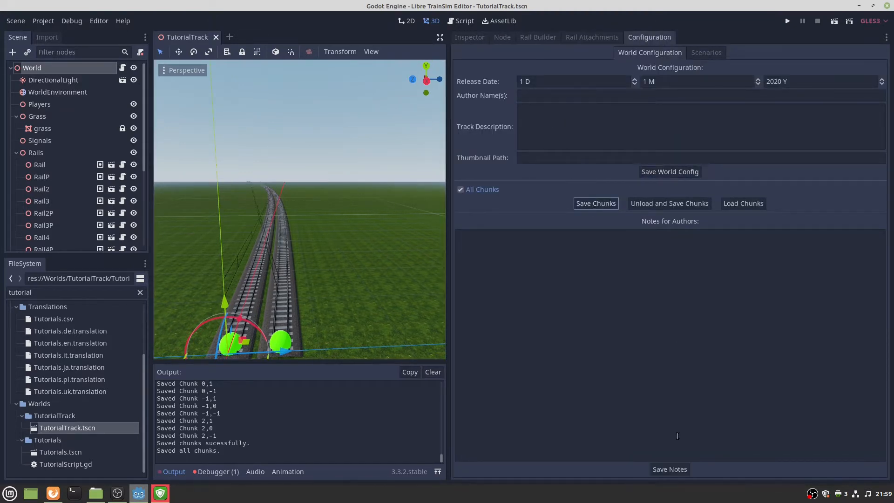
Create a new scenario named Test and save its general settings.
{"action": "left_click", "coordinate": [705, 52]}
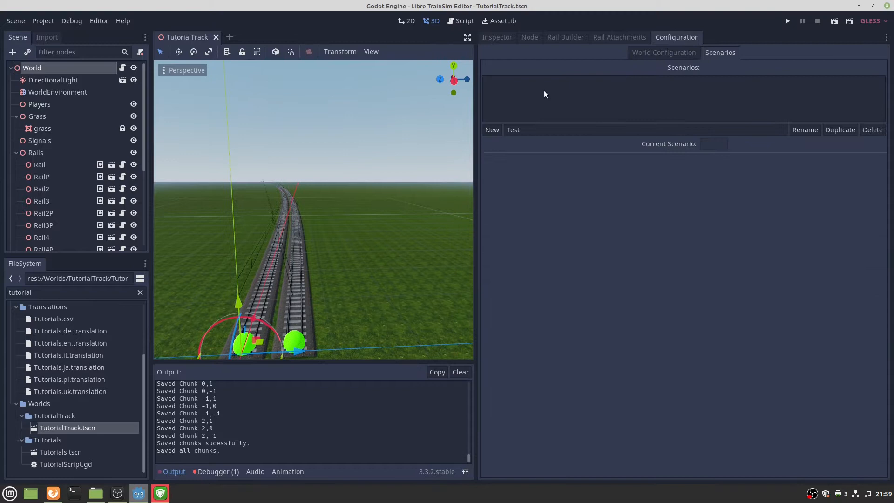
{"action": "left_click", "coordinate": [492, 131]}
{"action": "left_click", "coordinate": [494, 82]}
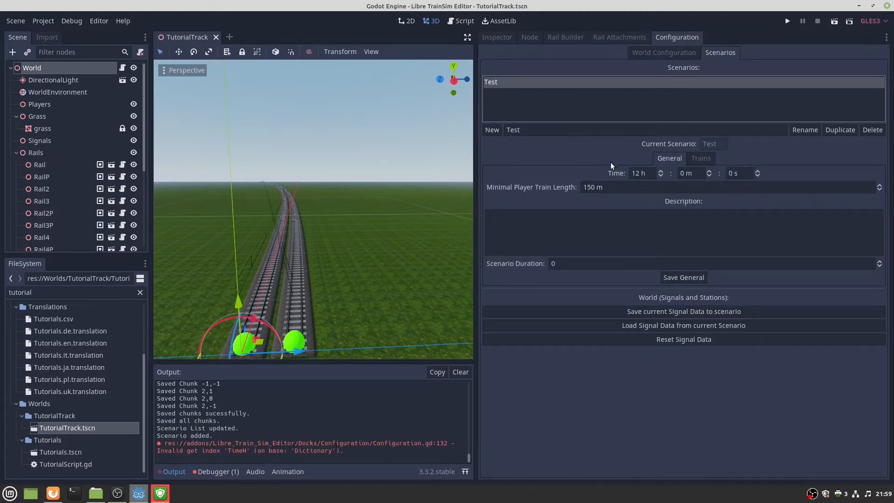
{"action": "left_click", "coordinate": [684, 277]}
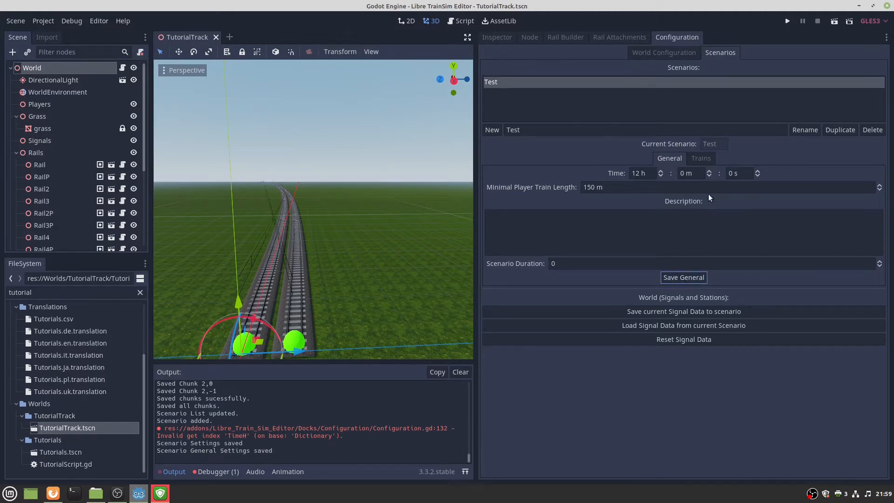
Add a train named Player to the Test scenario and save it.
{"action": "left_click", "coordinate": [702, 159]}
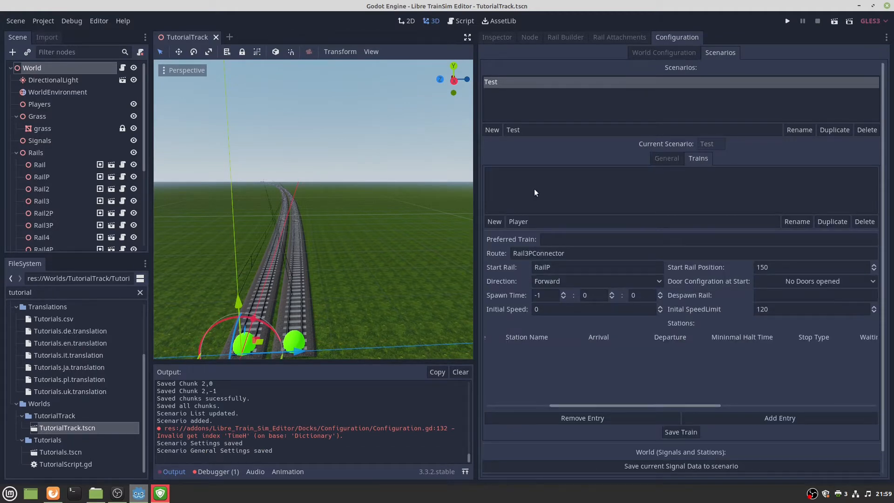
{"action": "left_click", "coordinate": [494, 222]}
{"action": "left_click", "coordinate": [521, 222]}
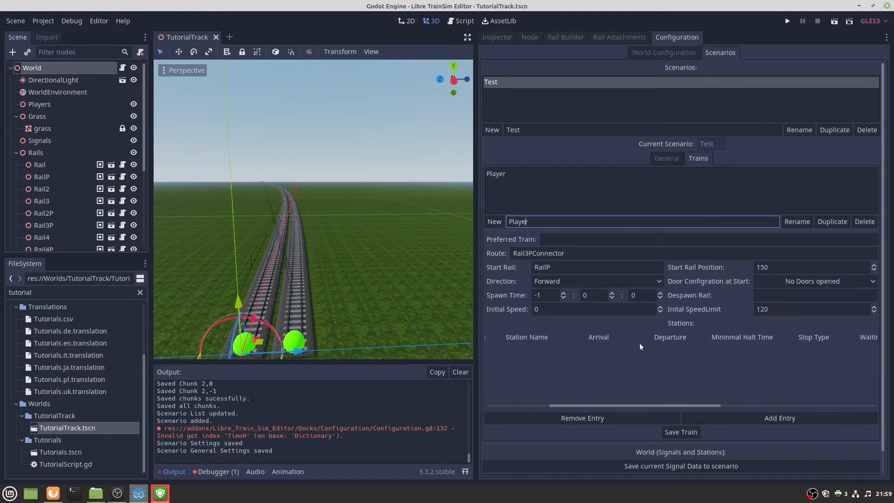
{"action": "left_click", "coordinate": [680, 431]}
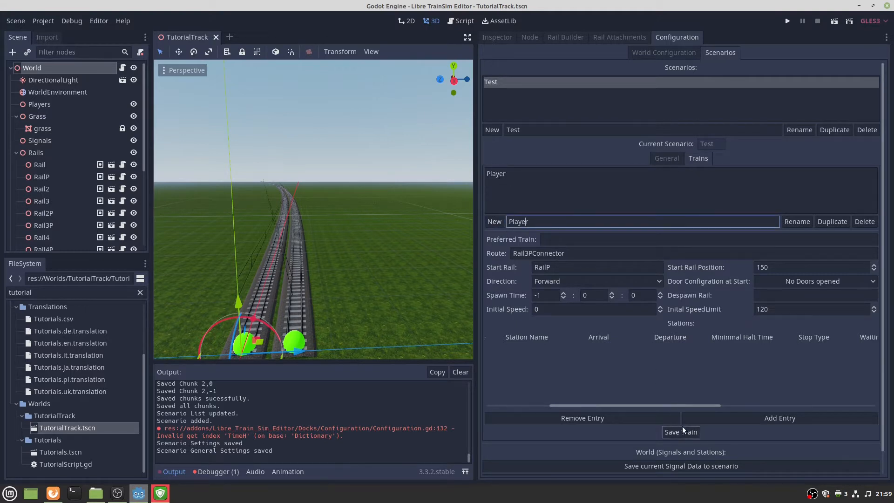
{"action": "left_click", "coordinate": [504, 177]}
{"action": "left_click", "coordinate": [680, 432]}
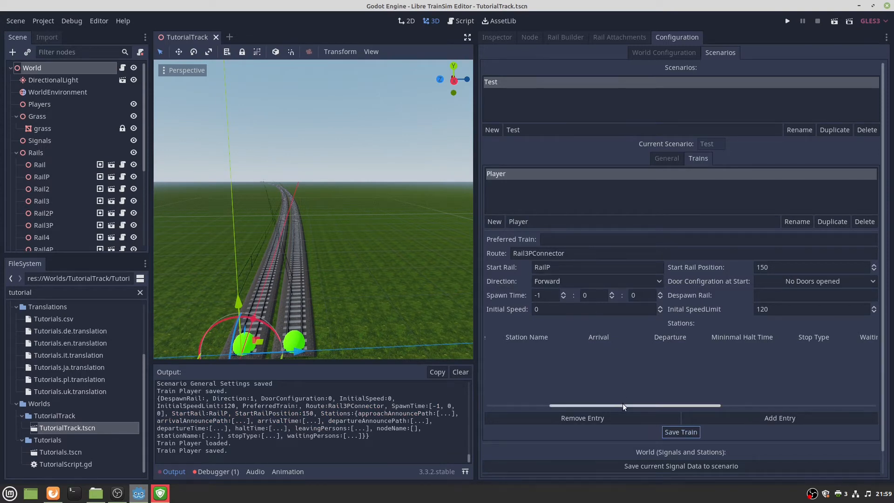
Save the current signal data to the Test scenario and launch the game.
{"action": "left_click_drag", "start_coordinate": [624, 405], "coordinate": [543, 406]}
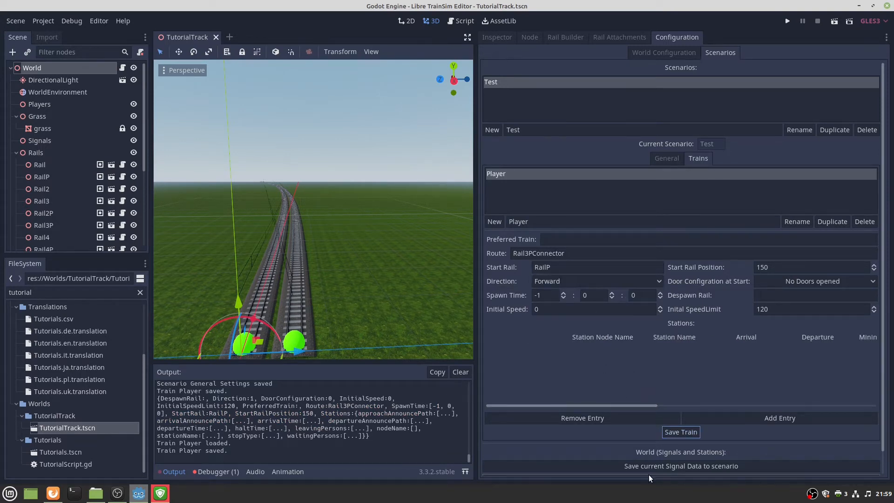
{"action": "left_click", "coordinate": [661, 465]}
{"action": "left_click", "coordinate": [674, 158]}
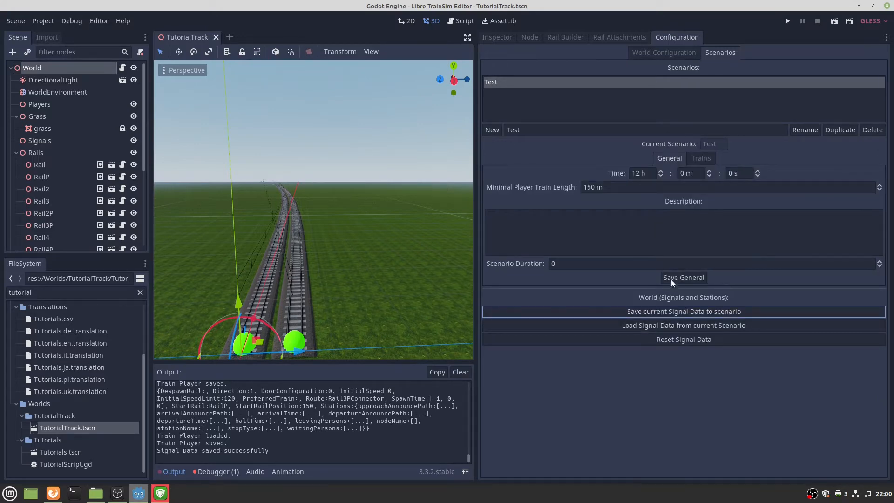
{"action": "left_click", "coordinate": [701, 158]}
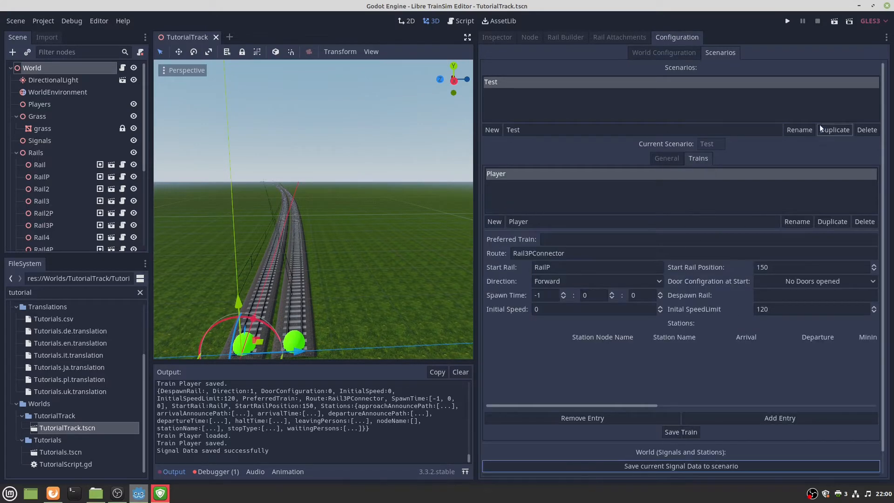
{"action": "left_click", "coordinate": [785, 21]}
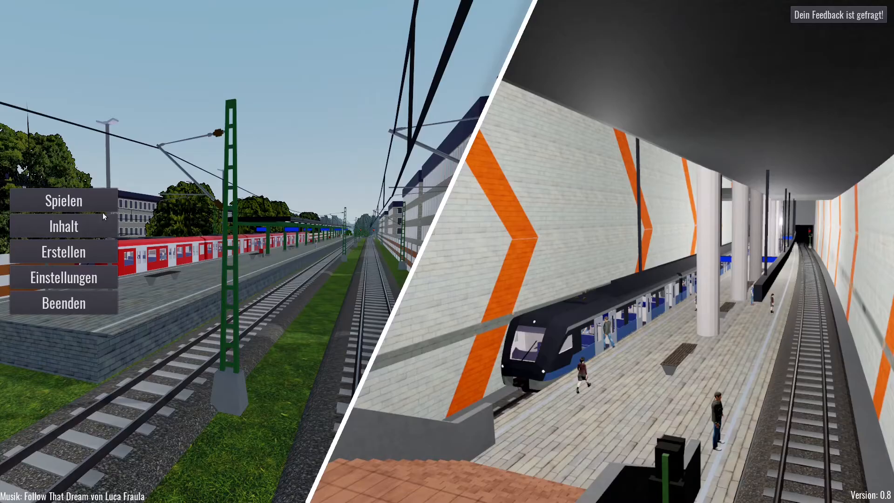
Choose track TutorialTrack, scenario Test and train JFR1_Red, and start playing.
{"action": "left_click", "coordinate": [64, 201]}
{"action": "left_click", "coordinate": [55, 65]}
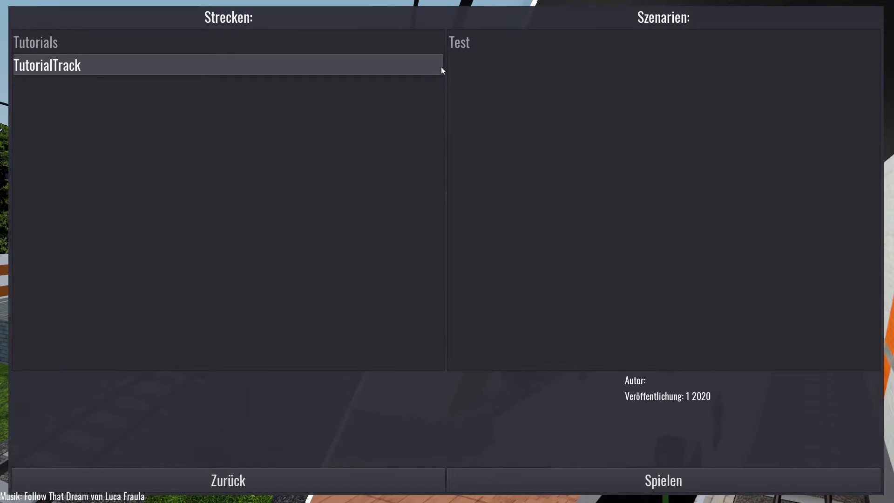
{"action": "left_click", "coordinate": [475, 42]}
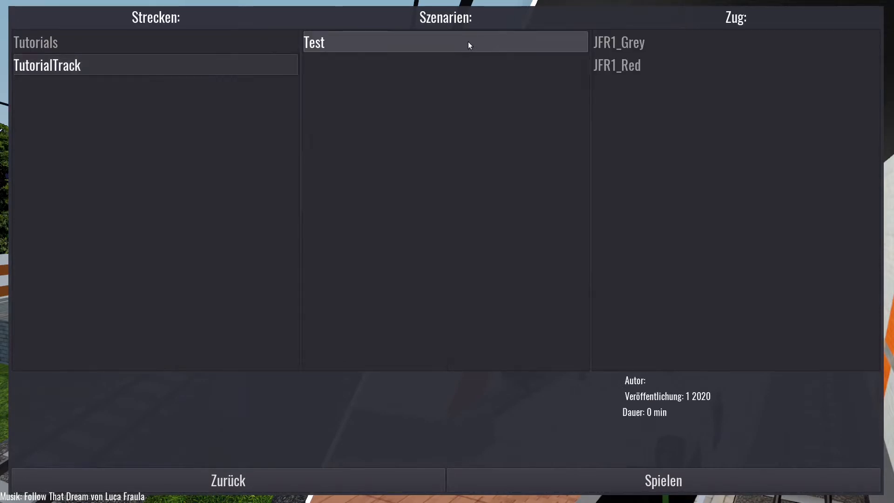
{"action": "left_click", "coordinate": [627, 66]}
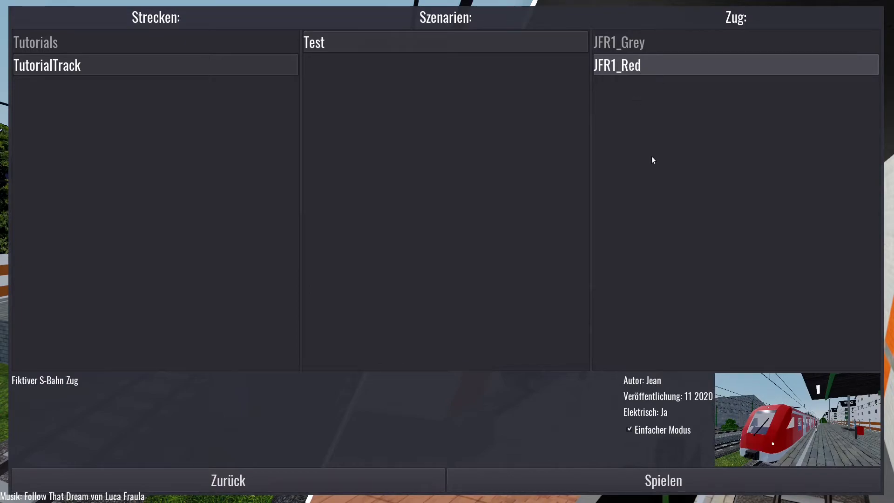
{"action": "left_click", "coordinate": [664, 465]}
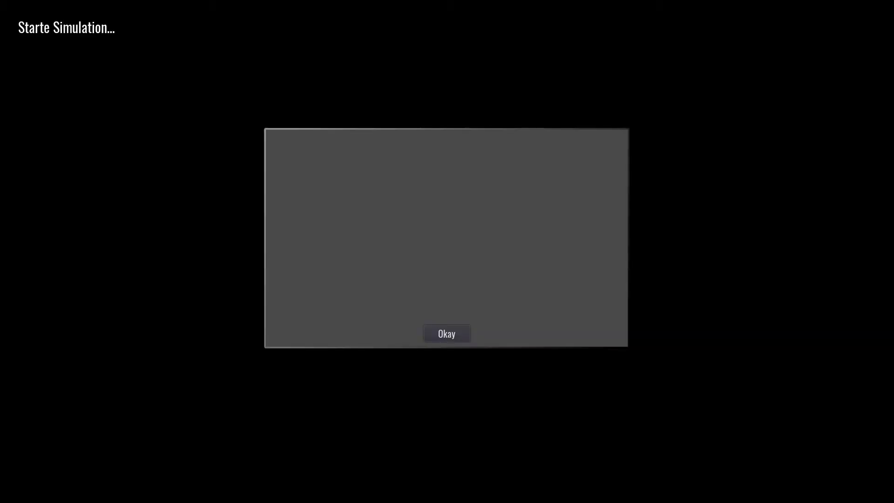
Begin the drive and inspect the train from outside, interior and free-camera views.
{"action": "left_click", "coordinate": [440, 333]}
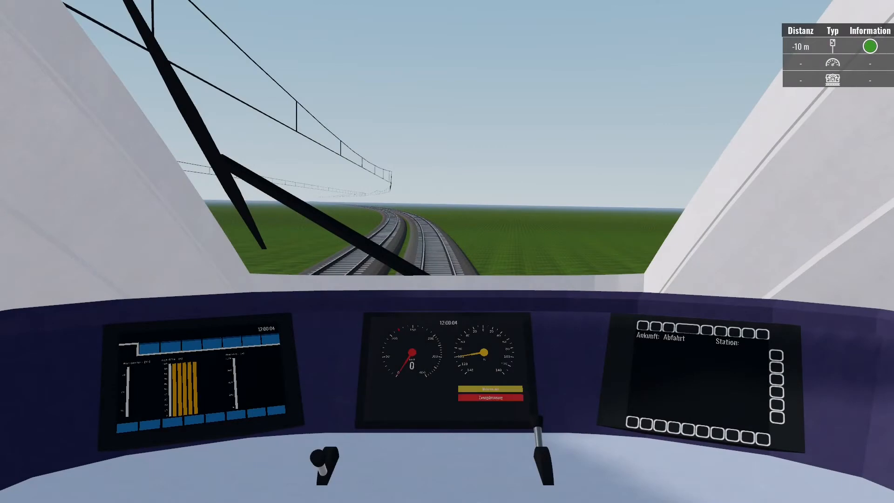
{"action": "key", "text": "F2"}
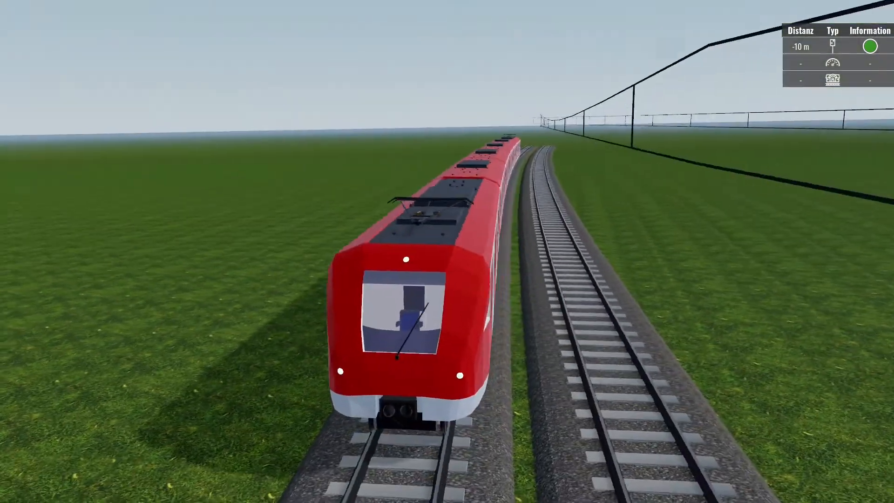
{"action": "key", "text": "3"}
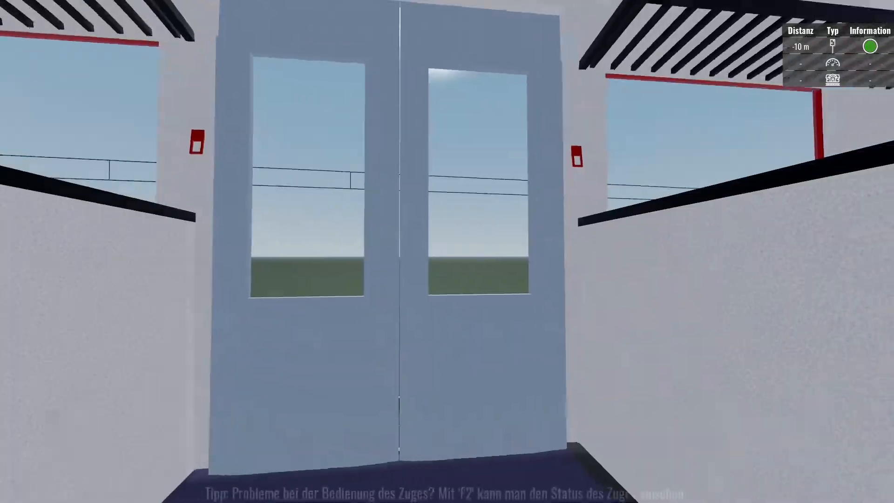
{"action": "key", "text": "4"}
{"action": "key", "text": "w"}
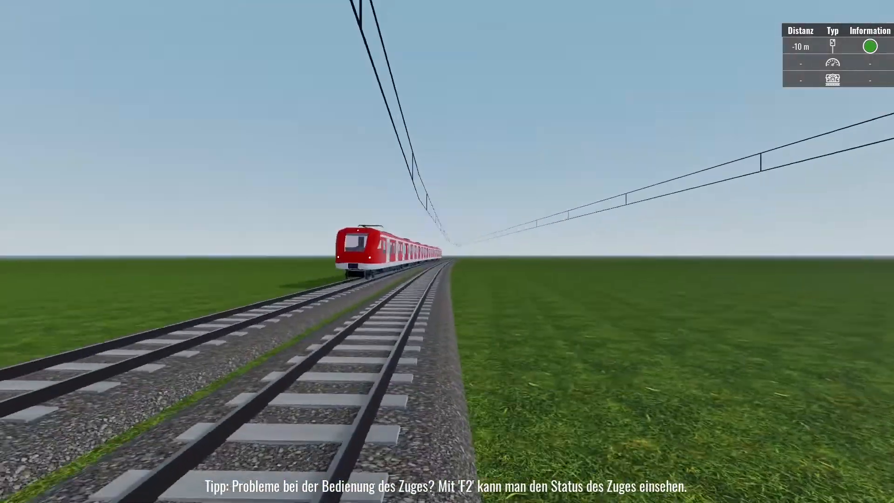
{"action": "key", "text": "s"}
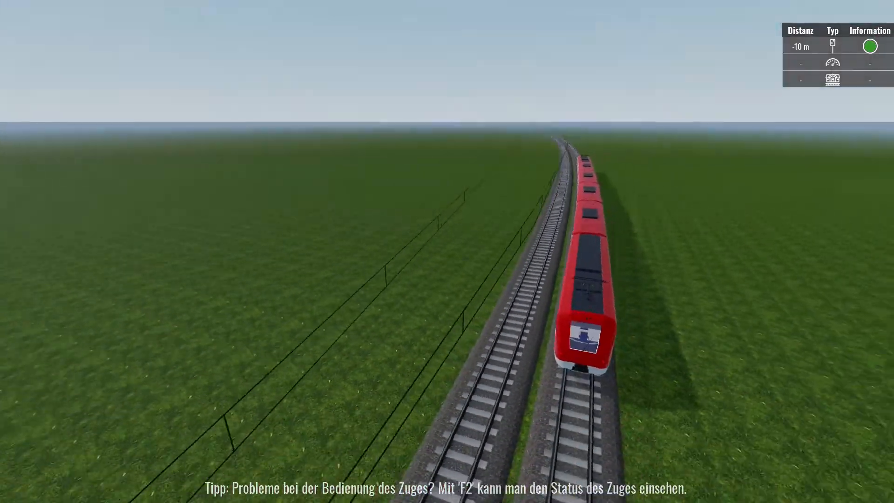
{"action": "key", "text": "w"}
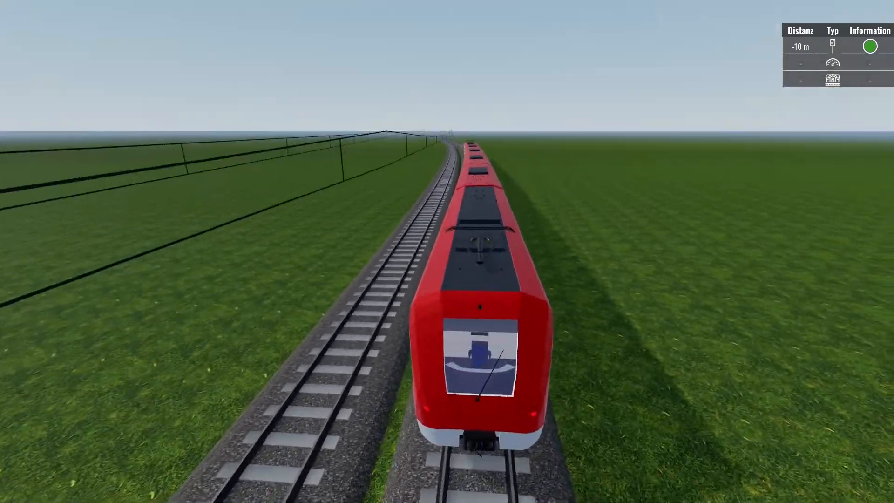
{"action": "key", "text": "s"}
{"action": "key", "text": "w"}
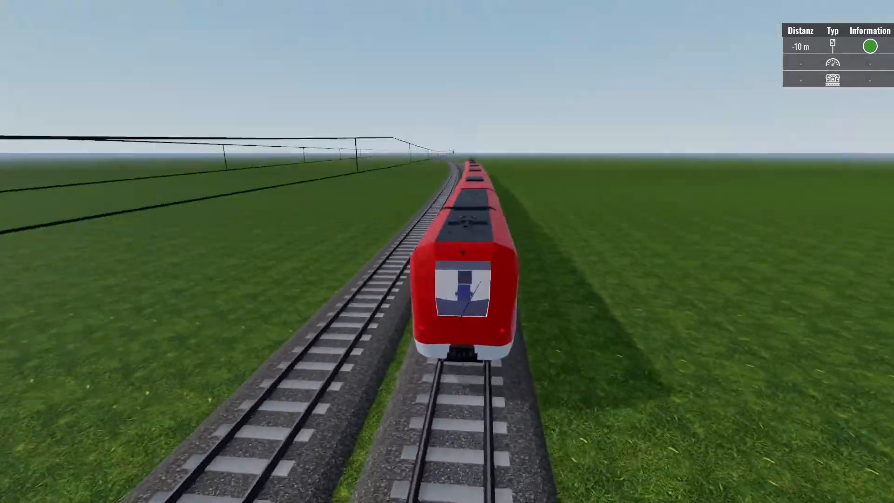
{"action": "key", "text": "s"}
{"action": "key", "text": "s"}
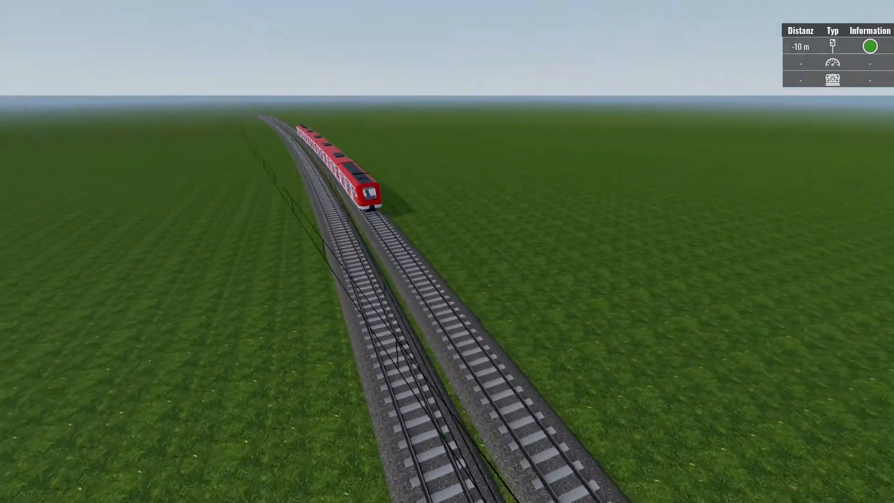
{"action": "key", "text": "w"}
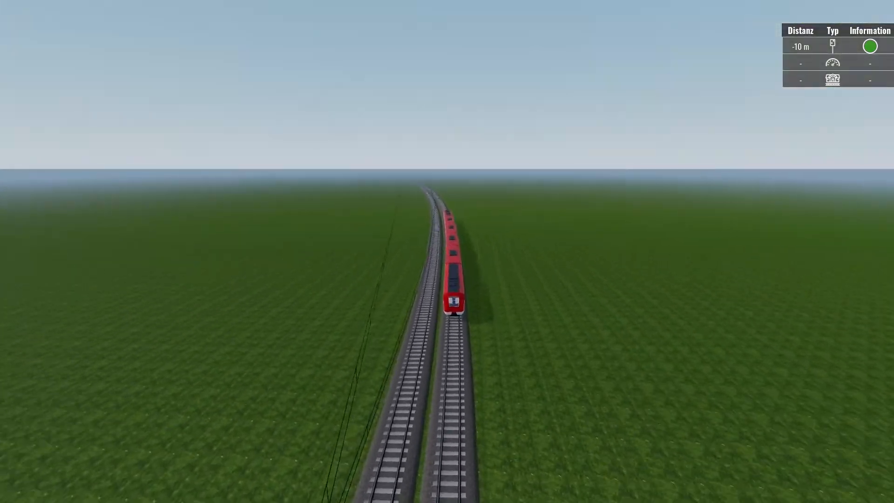
{"action": "key", "text": "1"}
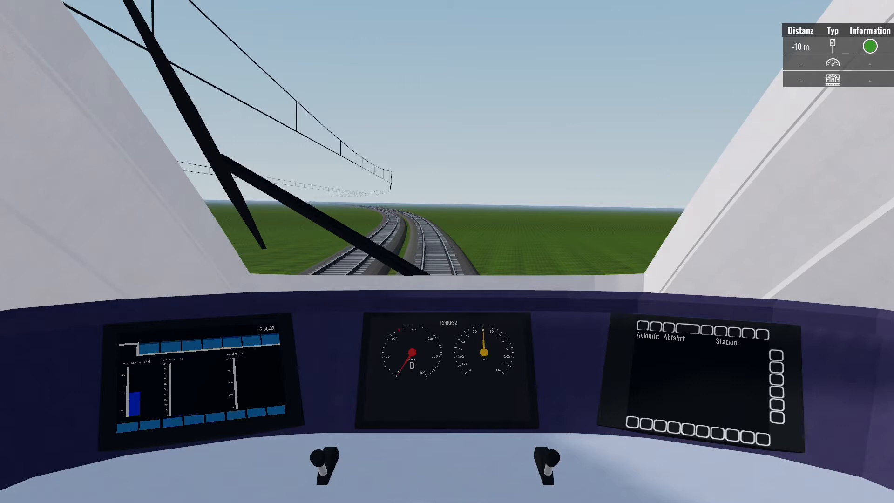
Accelerate the train to full power, brake it down, then quit the simulation.
{"action": "key", "text": "w"}
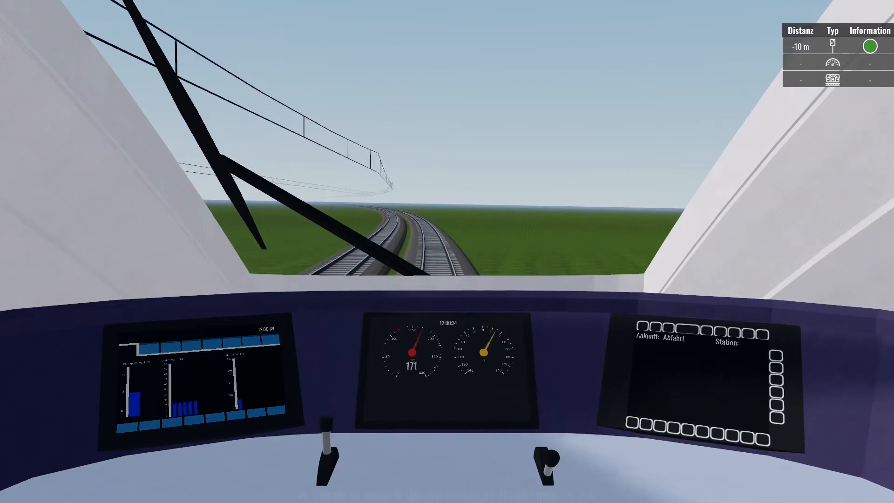
{"action": "key", "text": "w"}
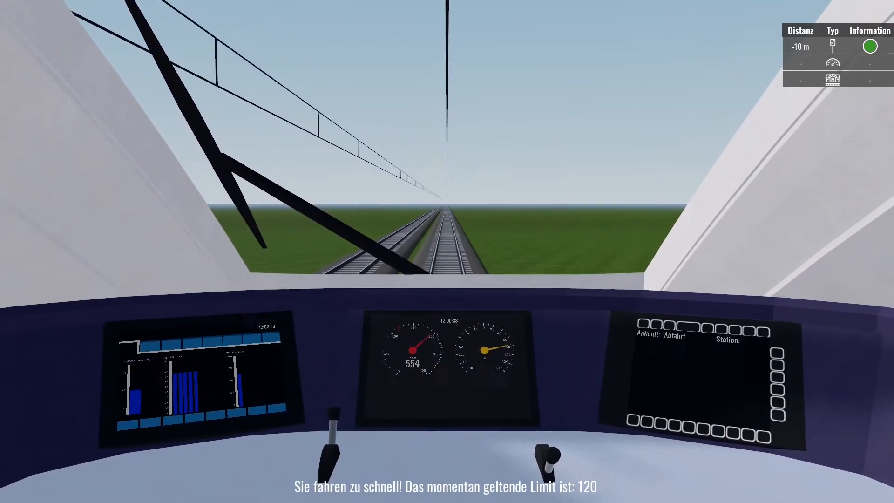
{"action": "key", "text": "w"}
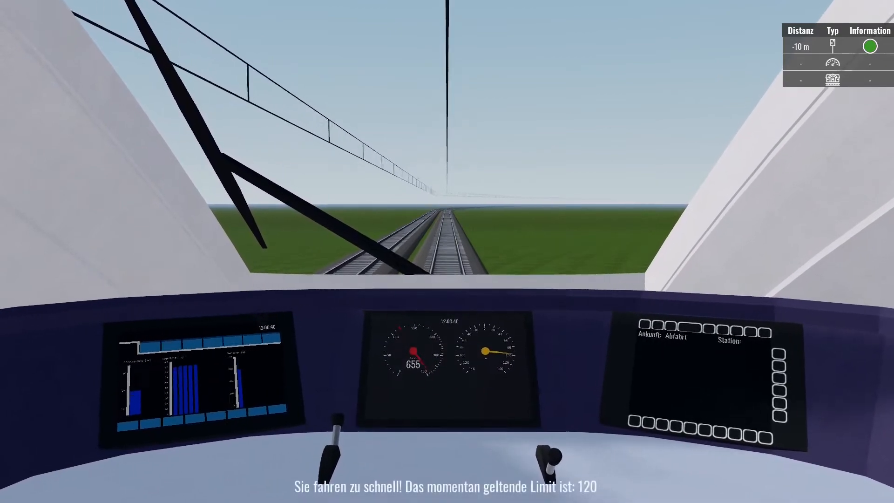
{"action": "key", "text": "s"}
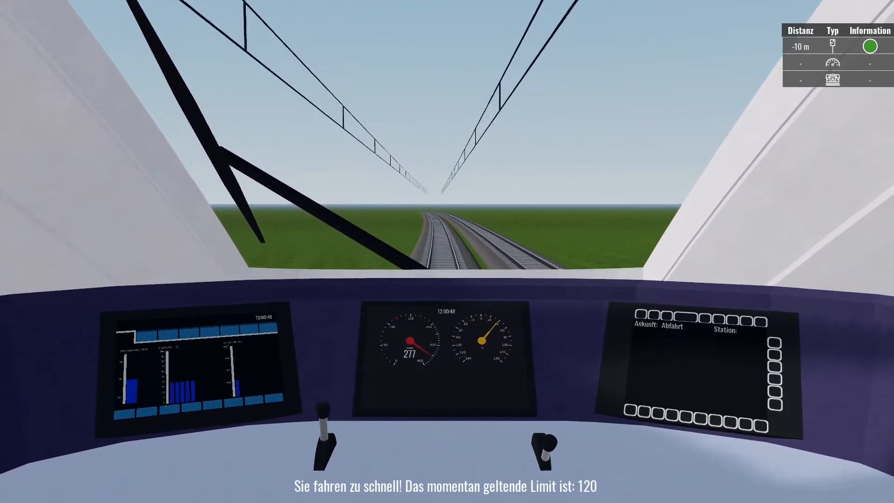
{"action": "key", "text": "s"}
{"action": "key", "text": "s"}
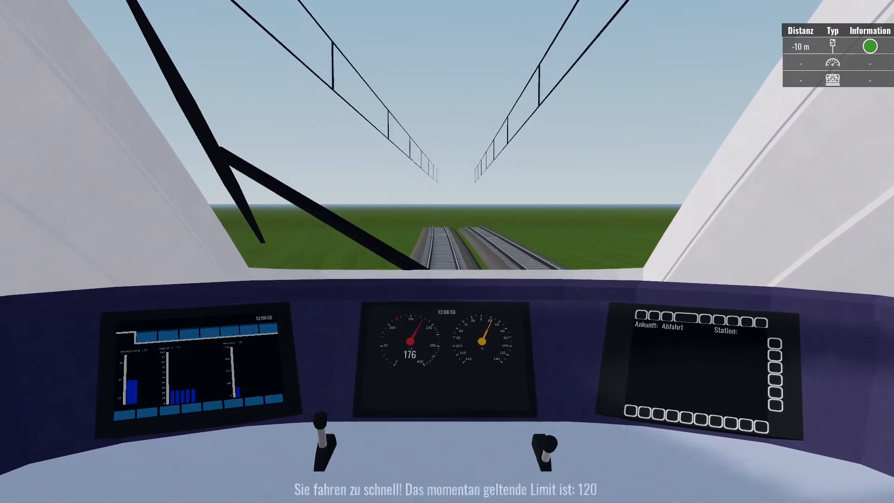
{"action": "key", "text": "s"}
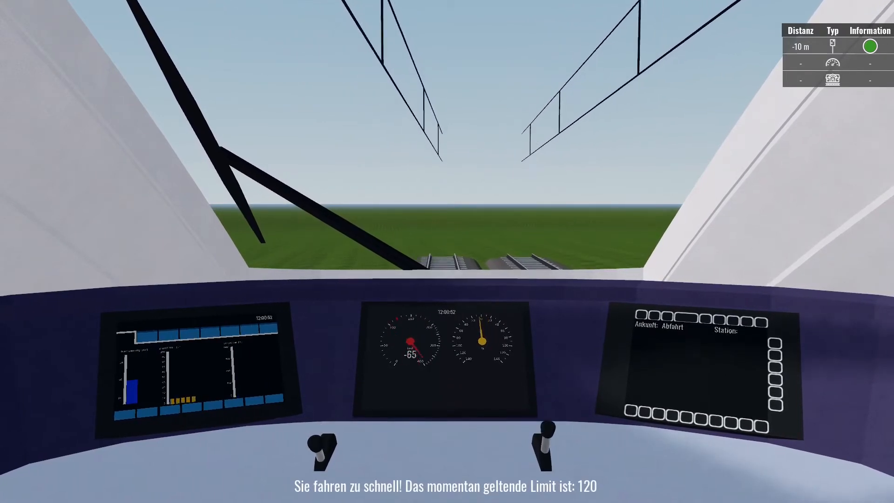
{"action": "key", "text": "Escape"}
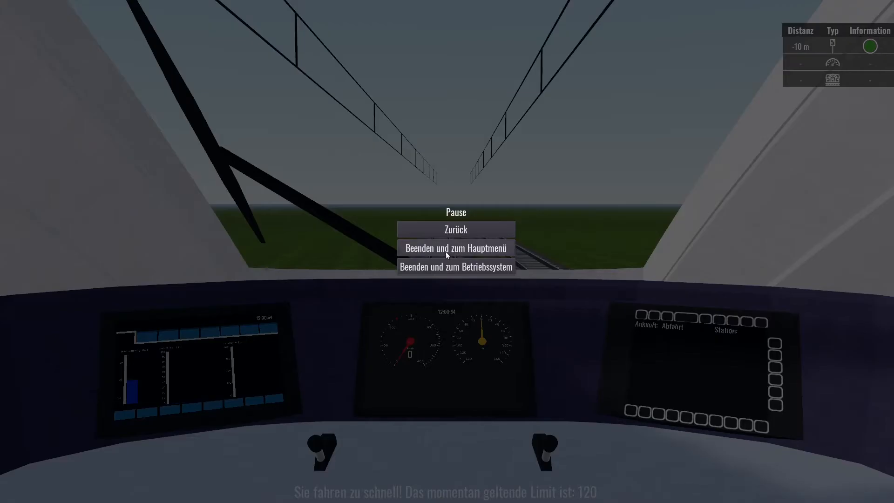
{"action": "left_click", "coordinate": [459, 268]}
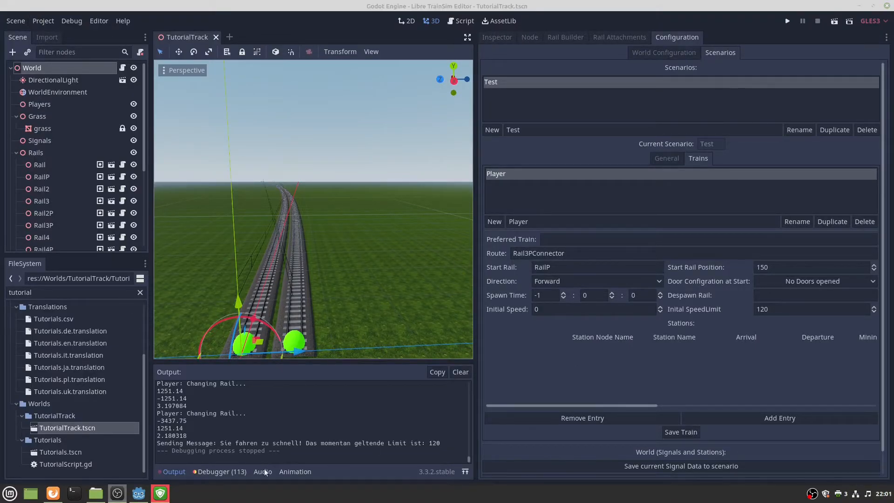
Collapse the Rails and Grass groups and unhide TrackObjects so trees and poles show.
{"action": "left_click", "coordinate": [54, 493]}
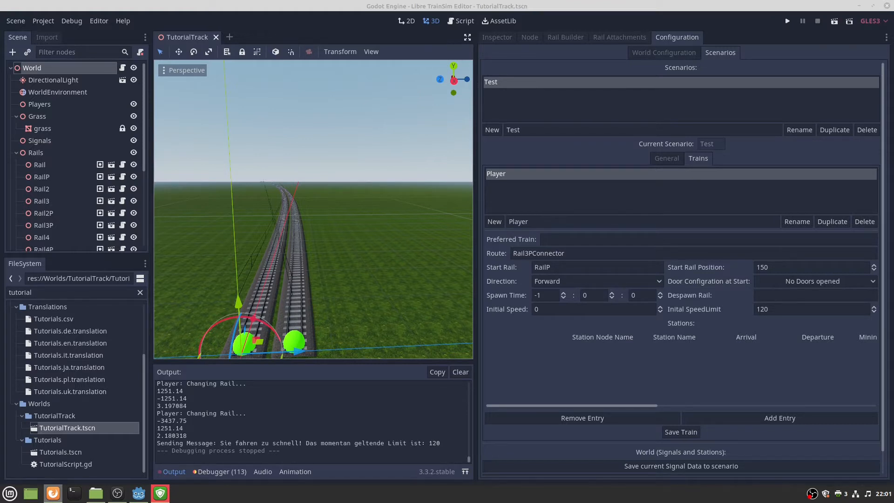
{"action": "key", "text": "s"}
{"action": "right_click_drag", "start_coordinate": [381, 246], "coordinate": [178, 161]}
{"action": "left_click", "coordinate": [16, 153]}
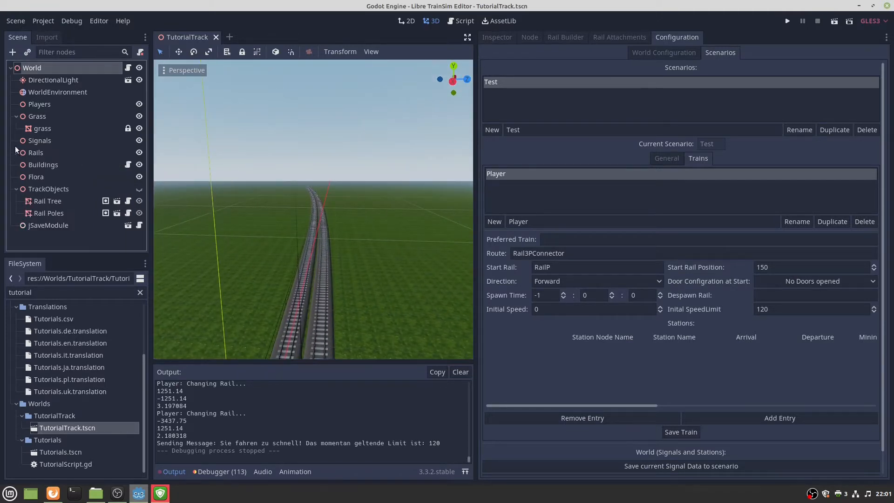
{"action": "left_click", "coordinate": [15, 116]}
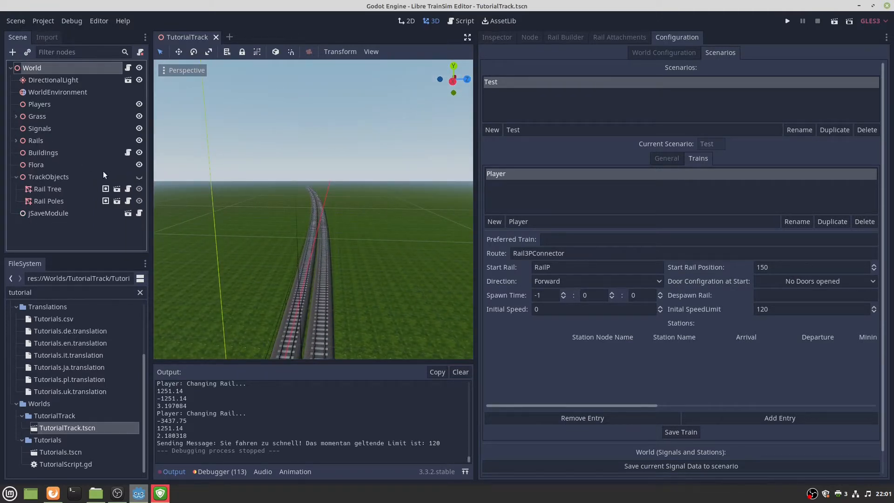
{"action": "left_click", "coordinate": [138, 177]}
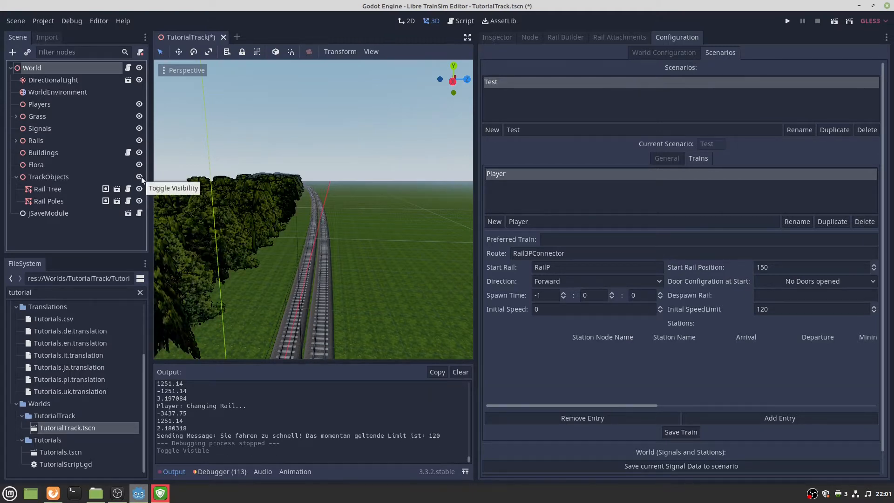
Select the rail named Rail in the viewport and show its Rail Attachments.
{"action": "key", "text": "s"}
{"action": "right_click_drag", "start_coordinate": [232, 196], "coordinate": [230, 314]}
{"action": "key", "text": "w"}
{"action": "key", "text": "w"}
{"action": "key", "text": "s"}
{"action": "key", "text": "w"}
{"action": "key", "text": "w"}
{"action": "key", "text": "s"}
{"action": "key", "text": "w"}
{"action": "key", "text": "s"}
{"action": "key", "text": "w"}
{"action": "key", "text": "s"}
{"action": "key", "text": "w"}
{"action": "key", "text": "s"}
{"action": "key", "text": "w"}
{"action": "key", "text": "s"}
{"action": "key", "text": "s"}
{"action": "key", "text": "w"}
{"action": "key", "text": "s"}
{"action": "left_click", "coordinate": [250, 322]}
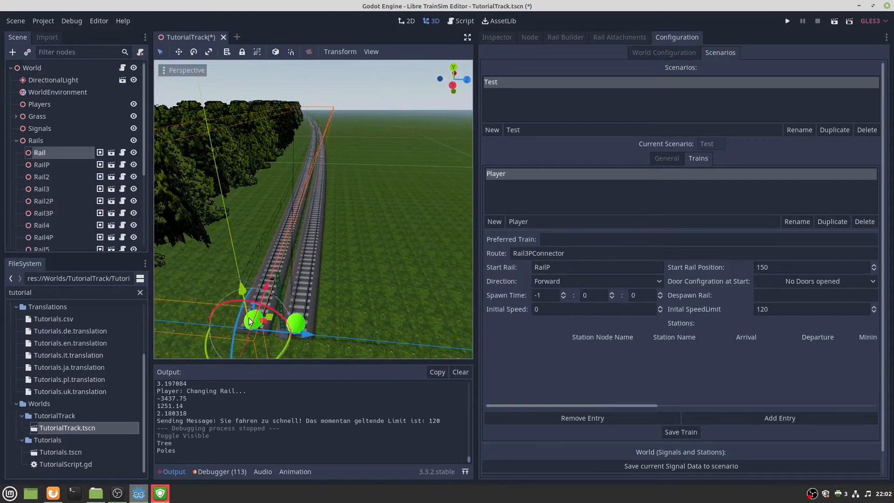
{"action": "left_click", "coordinate": [618, 38]}
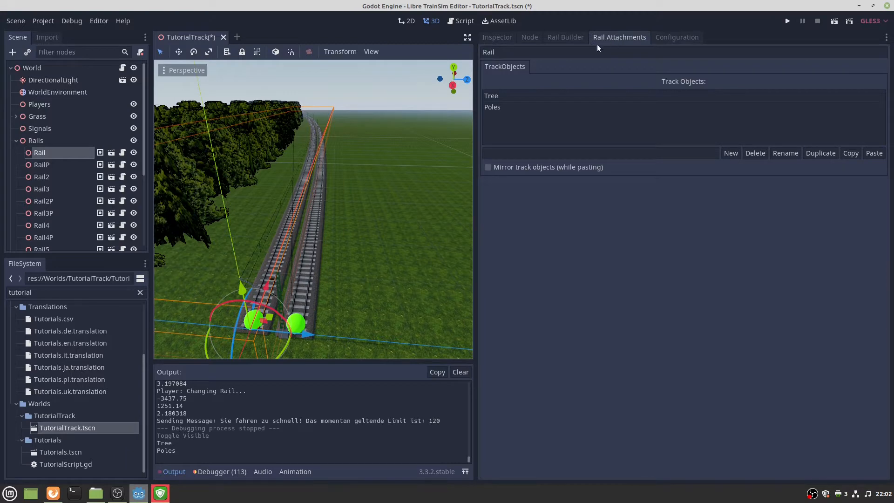
Inspect the Rail's existing Tree and Poles track objects.
{"action": "left_click", "coordinate": [501, 95]}
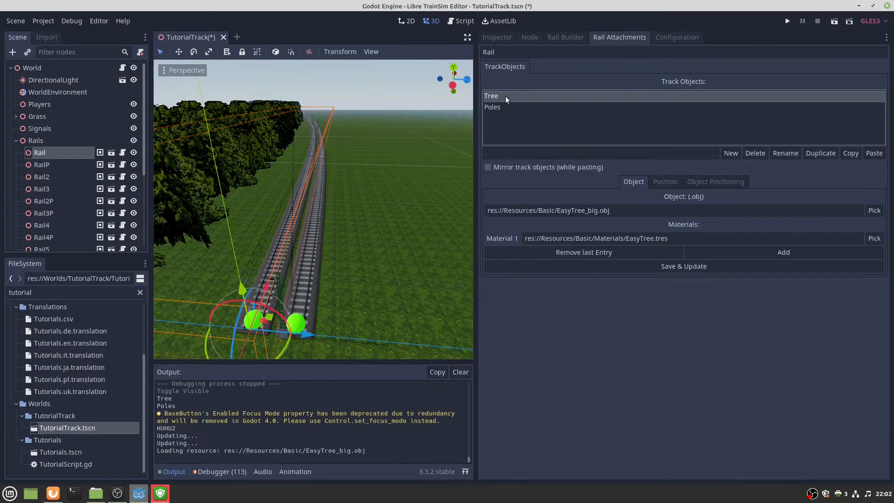
{"action": "left_click", "coordinate": [501, 111]}
{"action": "left_click", "coordinate": [500, 93]}
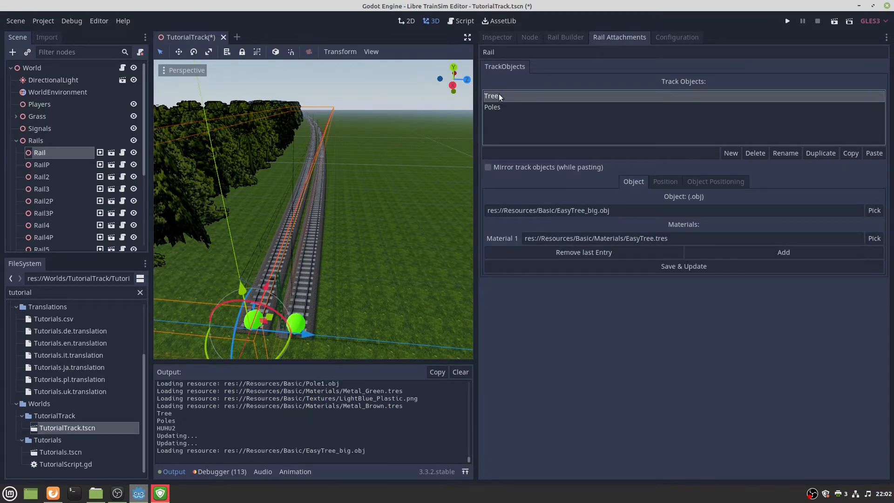
{"action": "right_click_drag", "start_coordinate": [398, 162], "coordinate": [386, 186]}
{"action": "left_click", "coordinate": [489, 107]}
{"action": "right_click_drag", "start_coordinate": [326, 196], "coordinate": [390, 127]}
Create a new track object named Platform.
{"action": "left_click", "coordinate": [564, 149]}
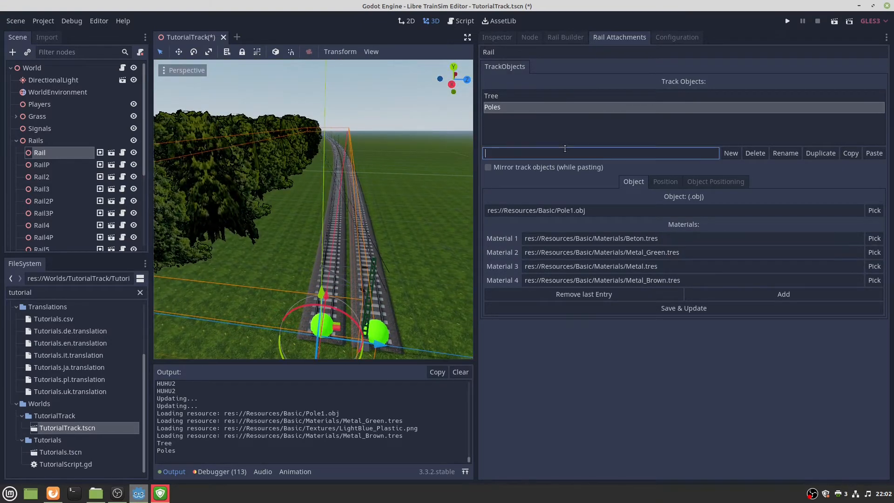
{"action": "type", "text": "Platform"}
{"action": "left_click", "coordinate": [731, 153]}
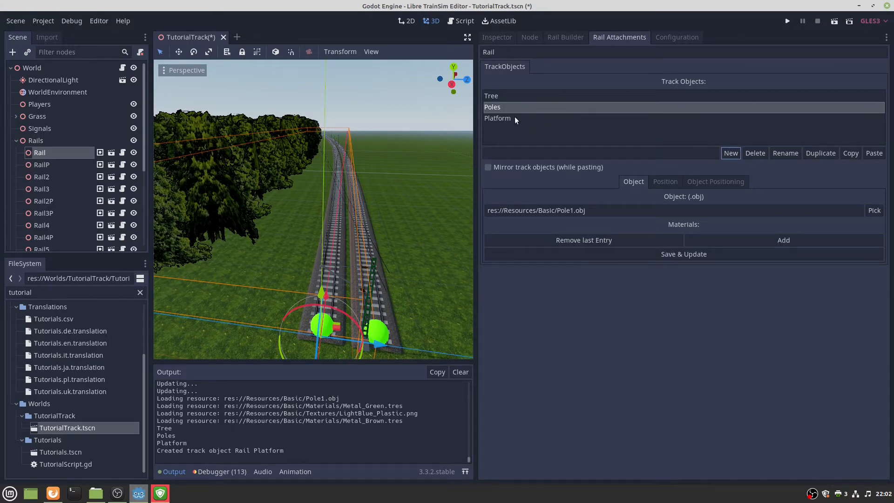
{"action": "left_click", "coordinate": [511, 119]}
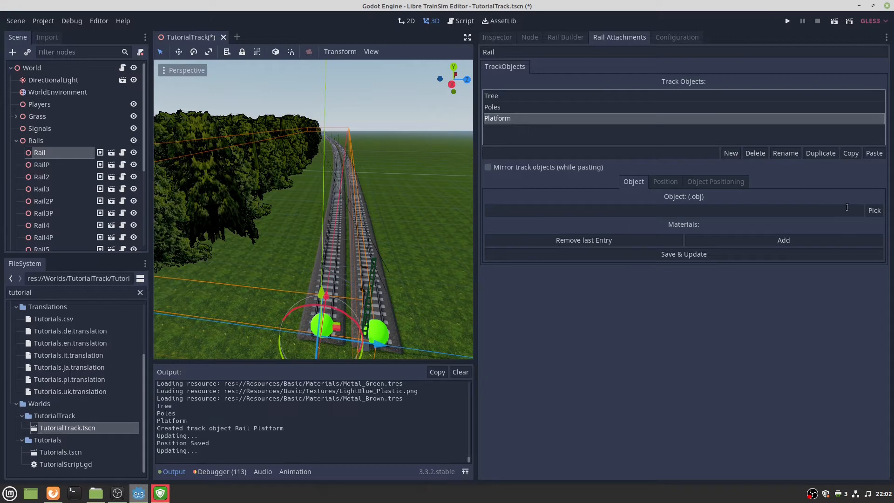
Assign res://Resources/Basic/Platform-1.obj as the Platform model and save & update.
{"action": "left_click", "coordinate": [875, 213]}
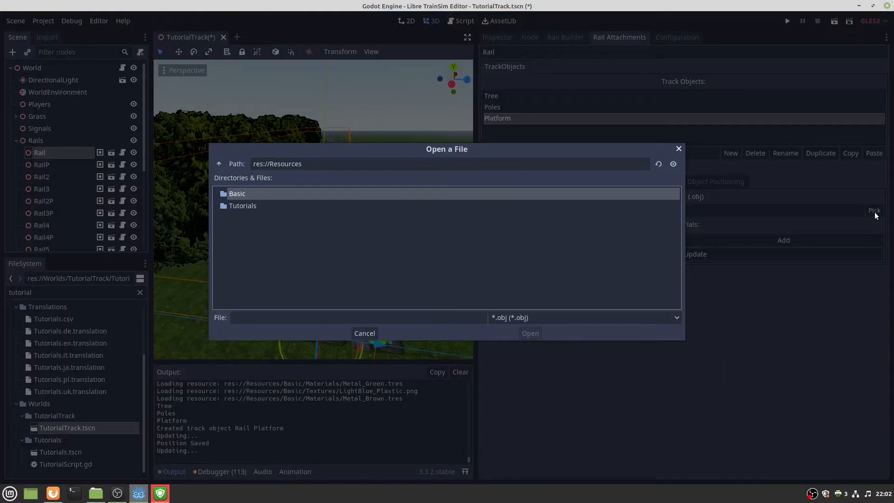
{"action": "double_click", "coordinate": [361, 194]}
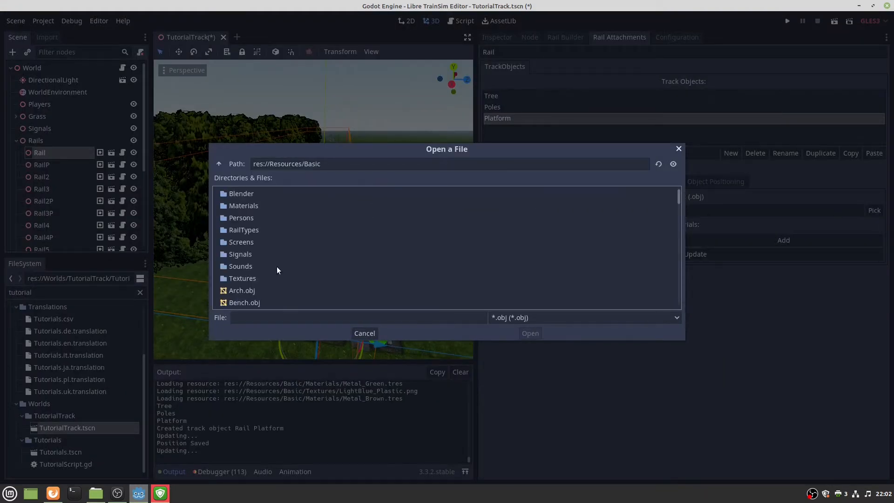
{"action": "scroll", "coordinate": [277, 267], "scroll_direction": "down", "scroll_amount": 10}
{"action": "scroll", "coordinate": [331, 251], "scroll_direction": "down", "scroll_amount": 10}
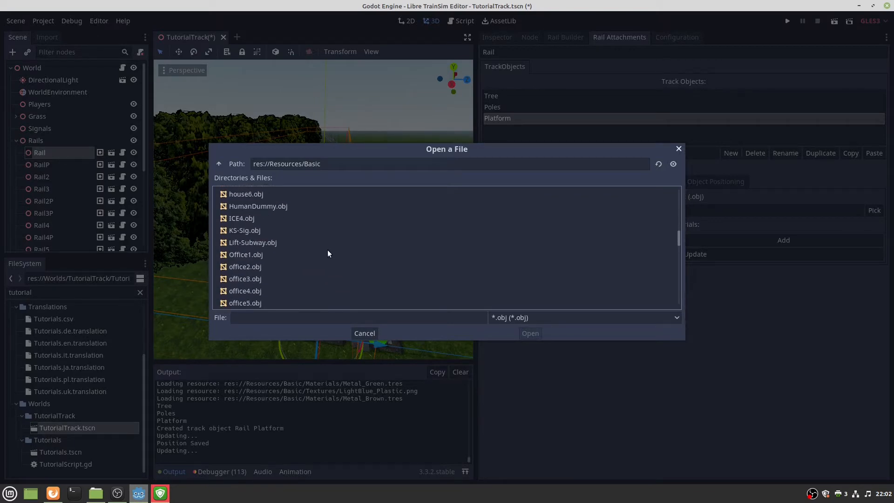
{"action": "scroll", "coordinate": [279, 247], "scroll_direction": "up", "scroll_amount": 1}
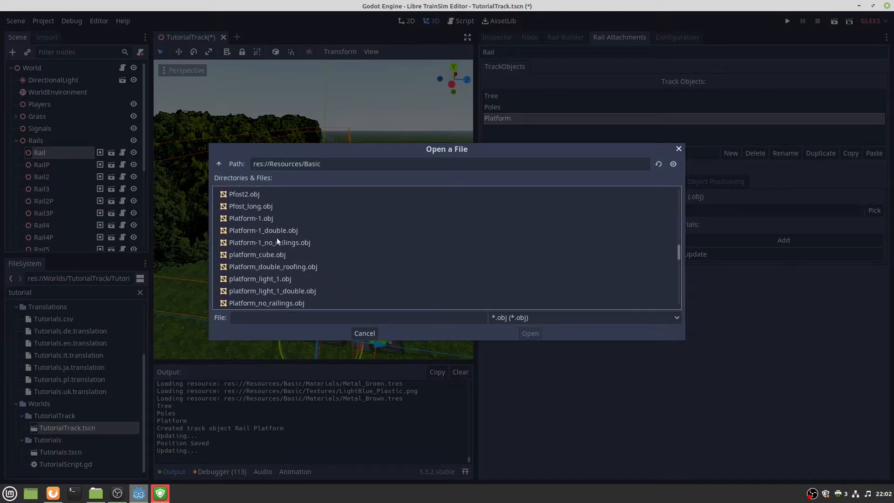
{"action": "left_click", "coordinate": [268, 219]}
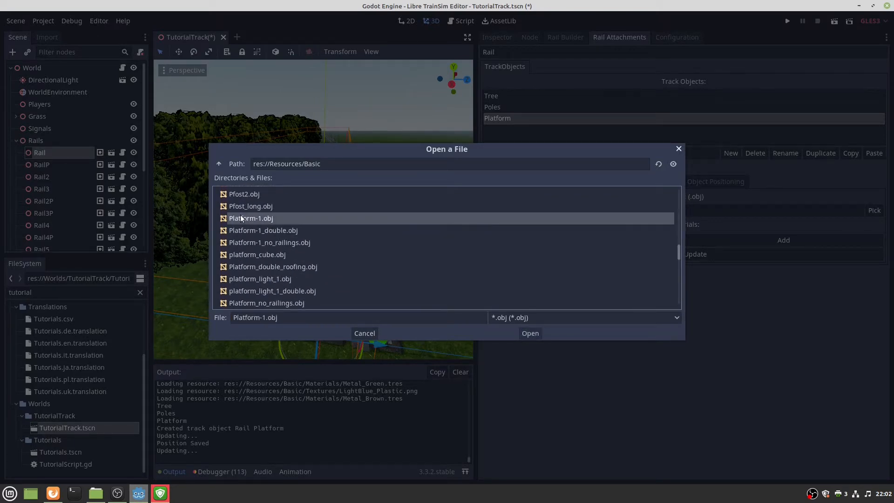
{"action": "left_click", "coordinate": [525, 333]}
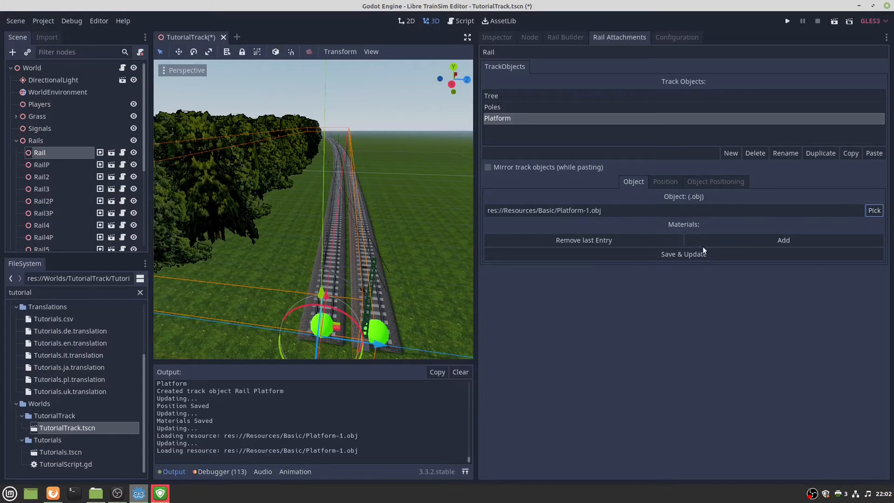
{"action": "left_click", "coordinate": [679, 257]}
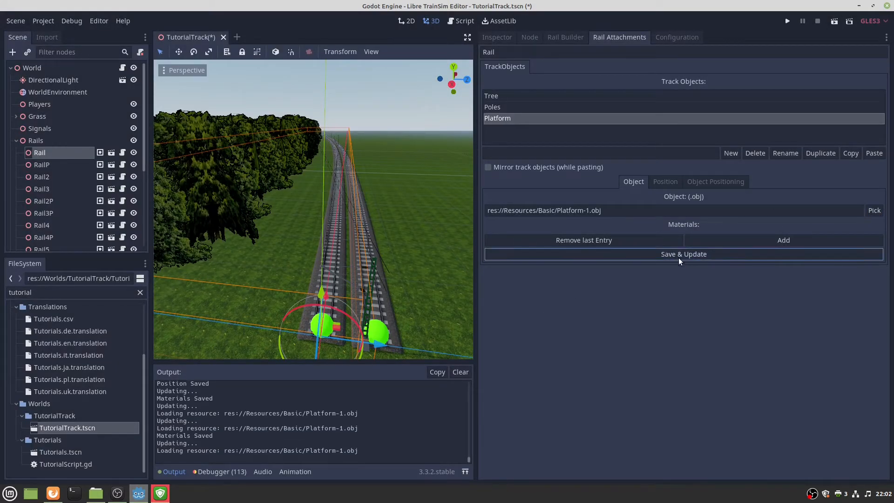
{"action": "left_click", "coordinate": [659, 182]}
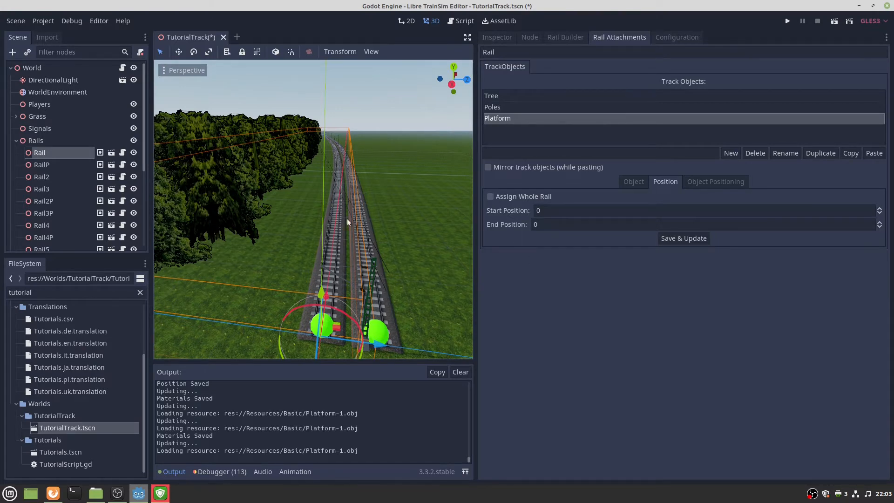
Set the Platform's start position to 5 and end position to 175, then save.
{"action": "left_click", "coordinate": [554, 223]}
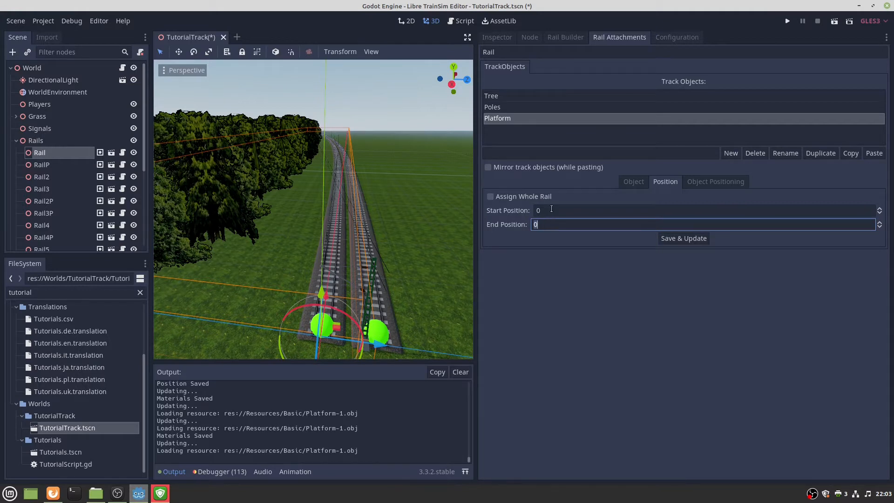
{"action": "key", "text": "BackSpace"}
{"action": "type", "text": "175"}
{"action": "left_click", "coordinate": [551, 209]}
{"action": "type", "text": "5"}
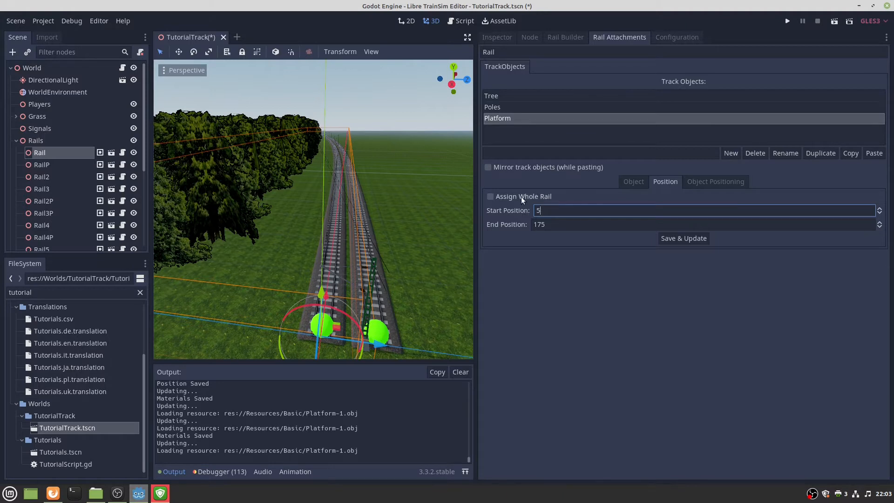
{"action": "left_click", "coordinate": [688, 239]}
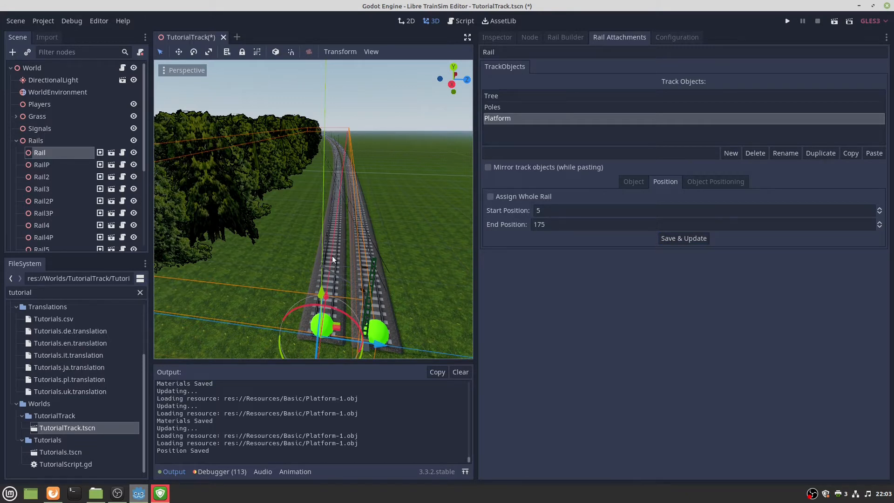
Place the platform on the Left side of the rail and apply it.
{"action": "left_click", "coordinate": [705, 181]}
{"action": "left_click", "coordinate": [578, 195]}
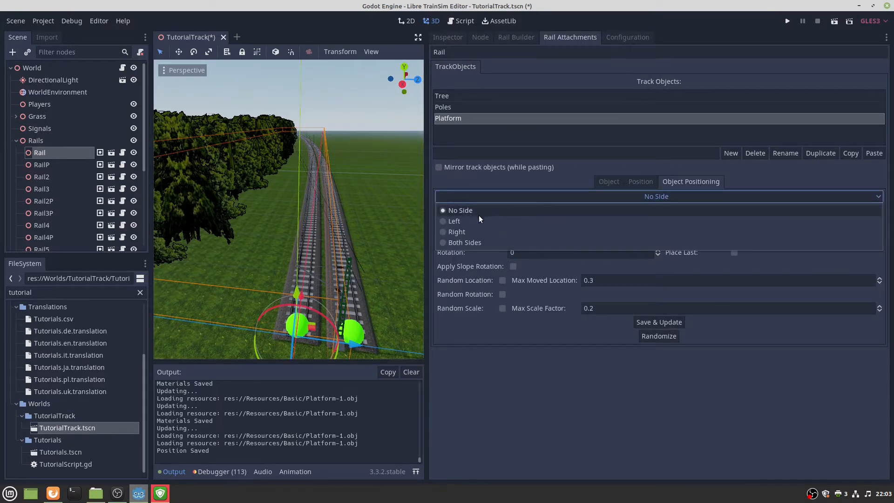
{"action": "left_click", "coordinate": [458, 221]}
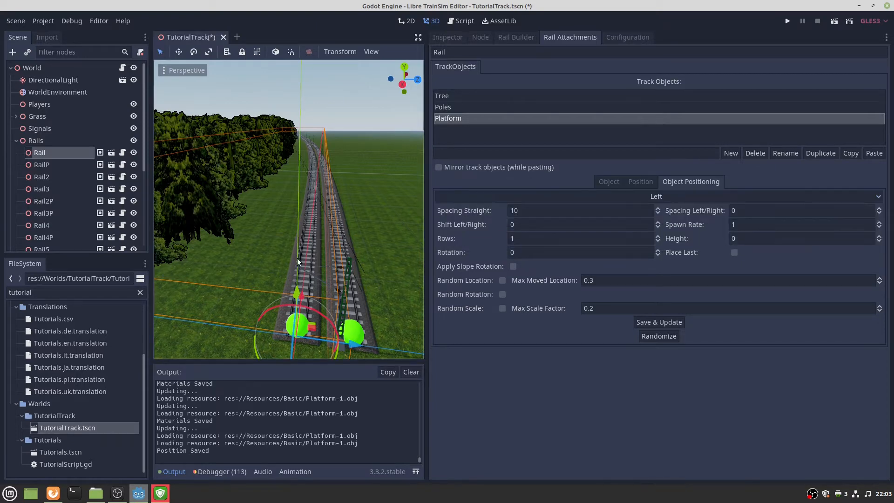
{"action": "left_click", "coordinate": [644, 325]}
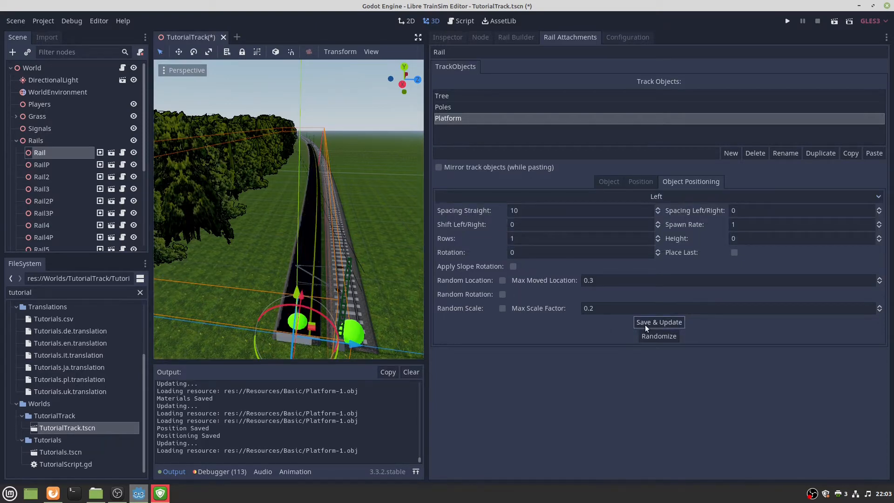
{"action": "mouse_move", "coordinate": [327, 265]}
{"action": "right_mouse_down"}
{"action": "mouse_move", "coordinate": [333, 295]}
{"action": "mouse_move", "coordinate": [334, 228]}
{"action": "mouse_move", "coordinate": [315, 266]}
{"action": "right_mouse_up"}
{"action": "key", "text": "w"}
{"action": "scroll", "coordinate": [326, 230], "scroll_direction": "down", "scroll_amount": 12}
{"action": "key", "text": "w"}
{"action": "key", "text": "d"}
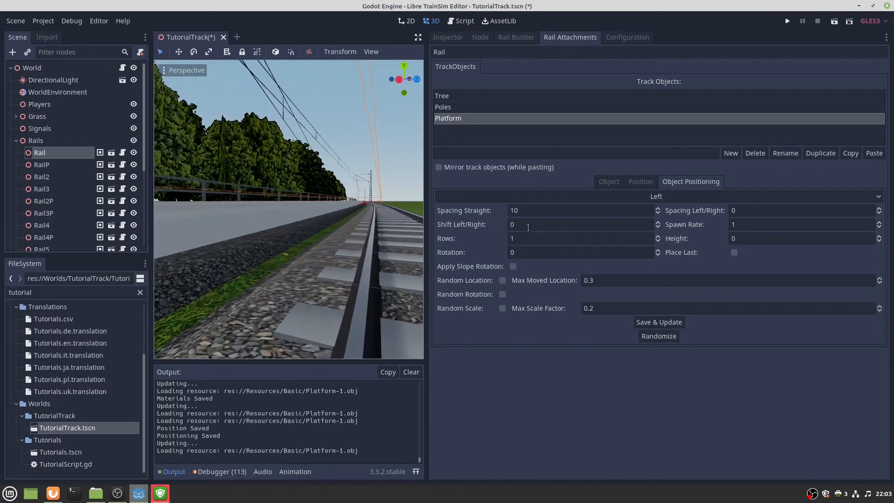
Shift the platform 3.5 sideways so it sits beside the track, and save.
{"action": "left_click", "coordinate": [530, 227]}
{"action": "type", "text": "3.5"}
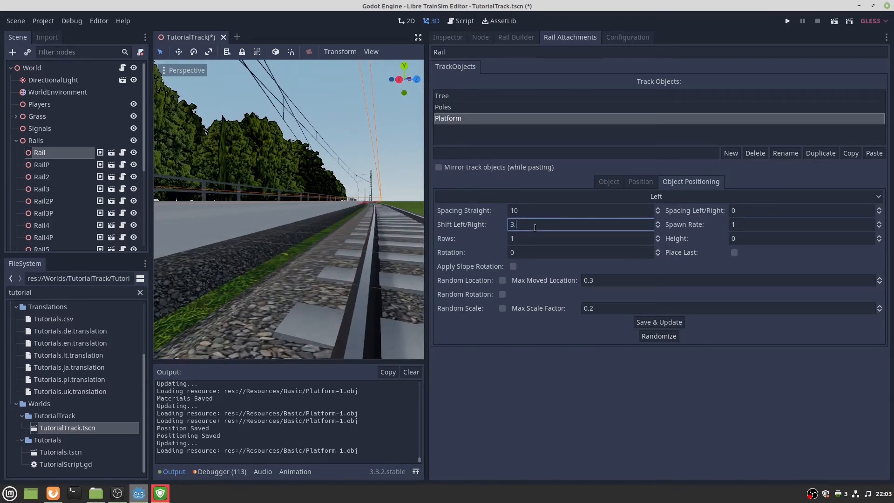
{"action": "left_click", "coordinate": [653, 323]}
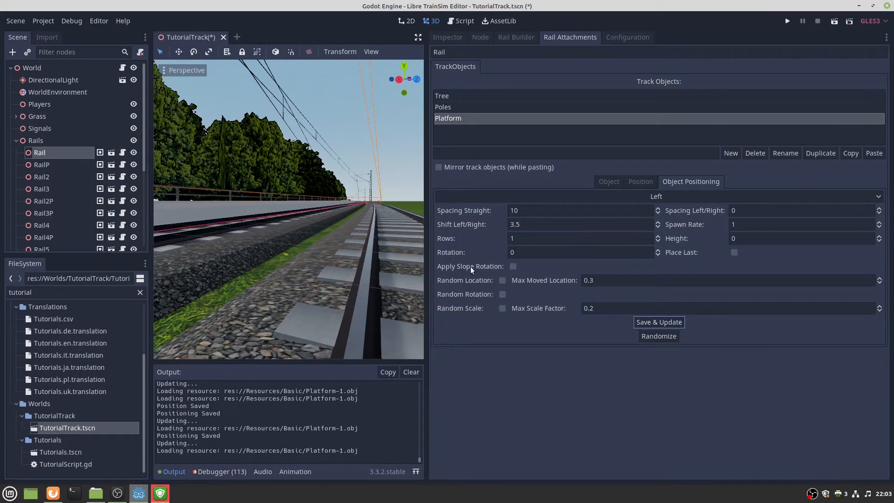
{"action": "right_click_drag", "start_coordinate": [396, 261], "coordinate": [291, 253]}
{"action": "key", "text": "s"}
{"action": "key", "text": "w"}
{"action": "key", "text": "s"}
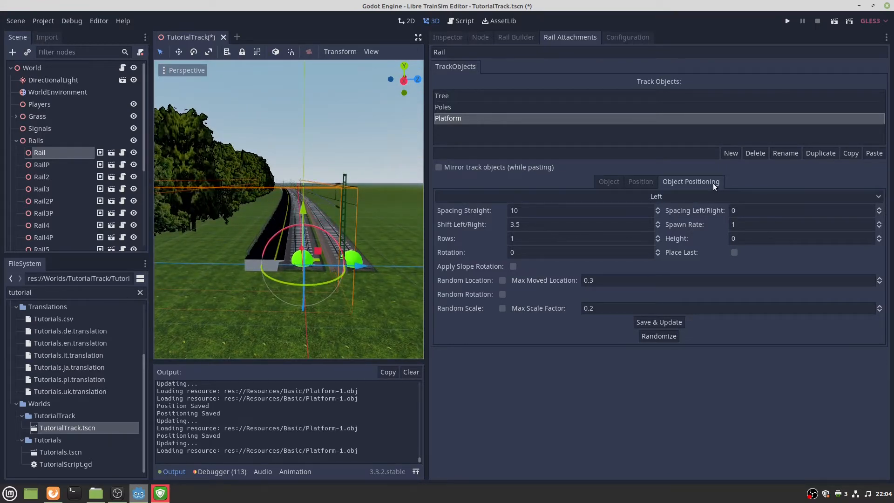
{"action": "left_click", "coordinate": [608, 181]}
{"action": "key", "text": "w"}
{"action": "right_click_drag", "start_coordinate": [397, 220], "coordinate": [389, 213]}
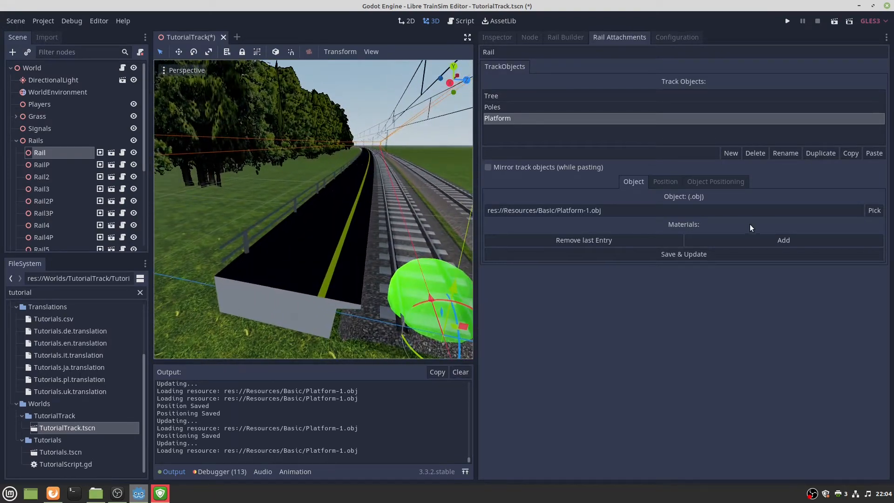
Add a first material slot to the Platform and load White_Plastic.tres from Basic resources/Materials.
{"action": "left_click", "coordinate": [744, 239]}
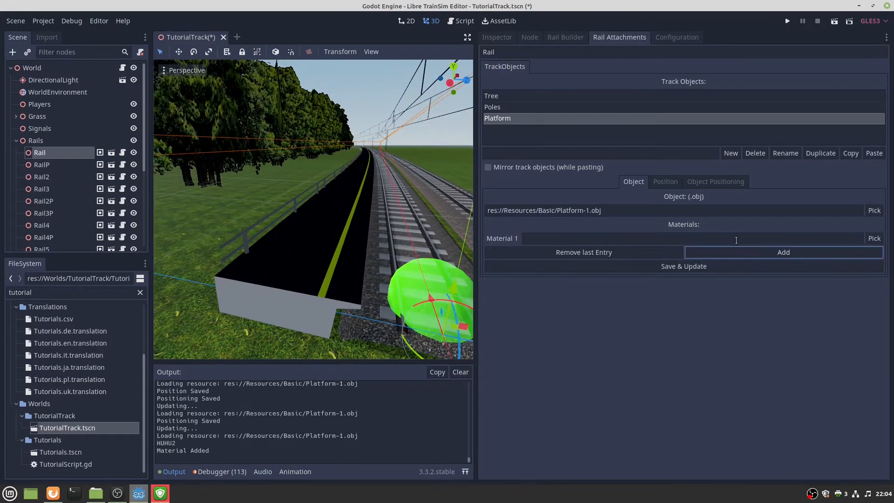
{"action": "left_click", "coordinate": [874, 239]}
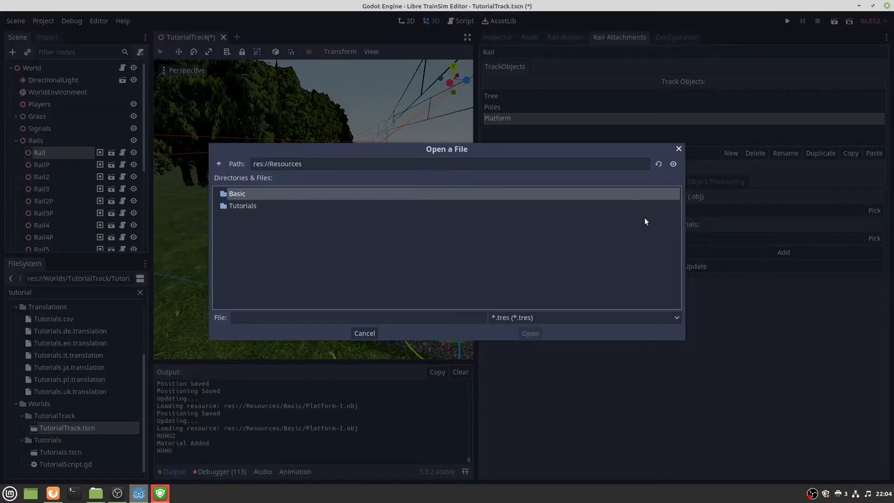
{"action": "double_click", "coordinate": [347, 196]}
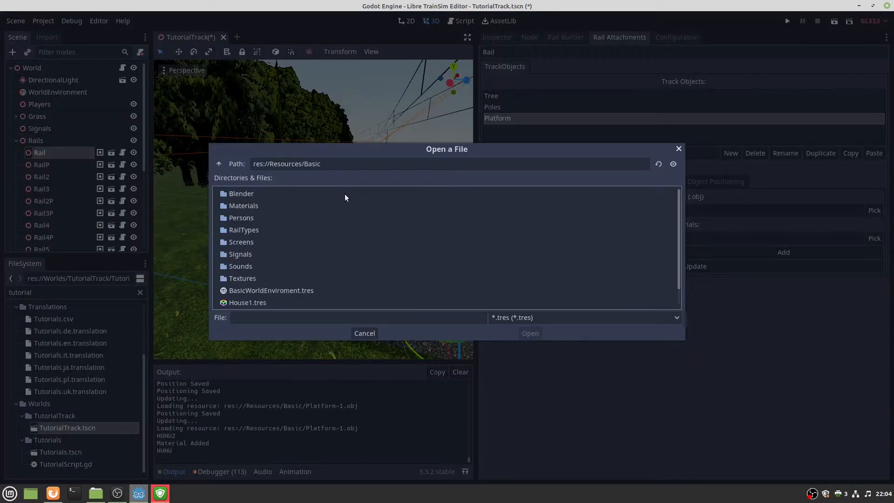
{"action": "double_click", "coordinate": [251, 206]}
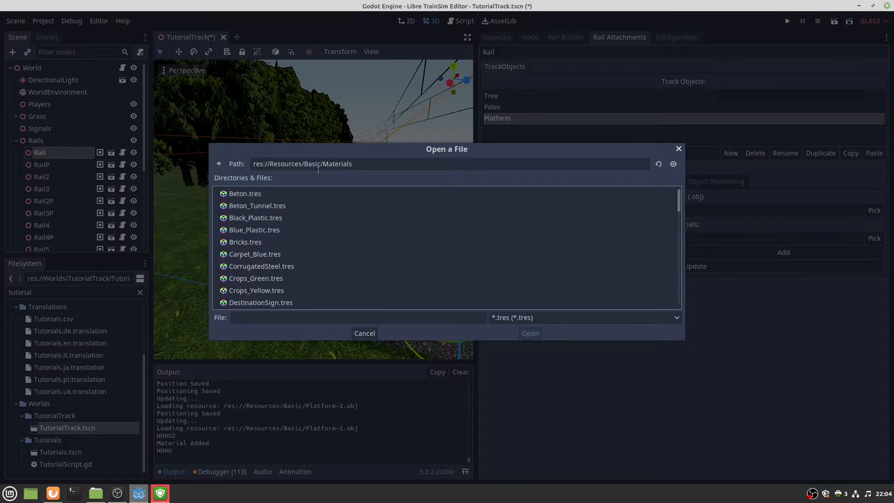
{"action": "scroll", "coordinate": [241, 244], "scroll_direction": "down", "scroll_amount": 5}
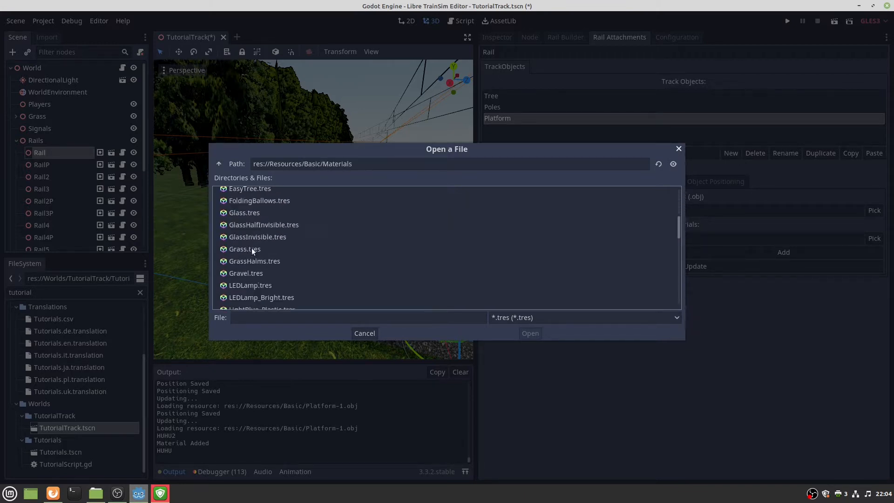
{"action": "scroll", "coordinate": [257, 252], "scroll_direction": "down", "scroll_amount": 8}
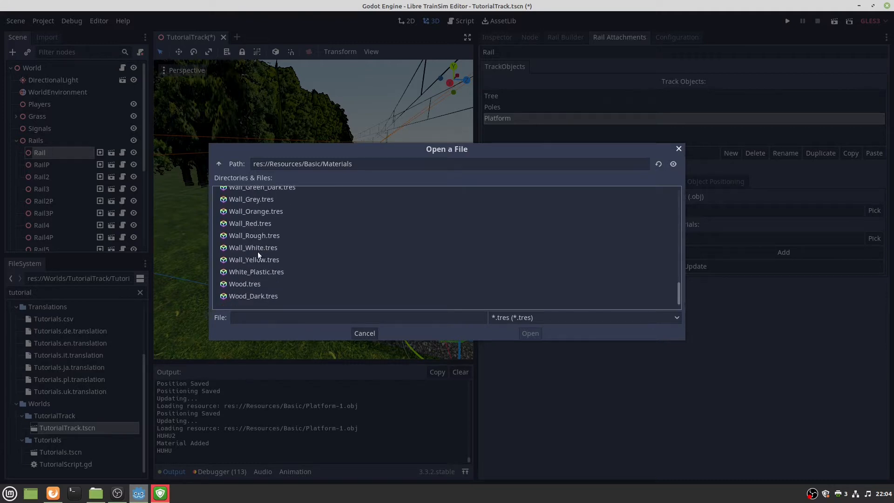
{"action": "left_click", "coordinate": [268, 271]}
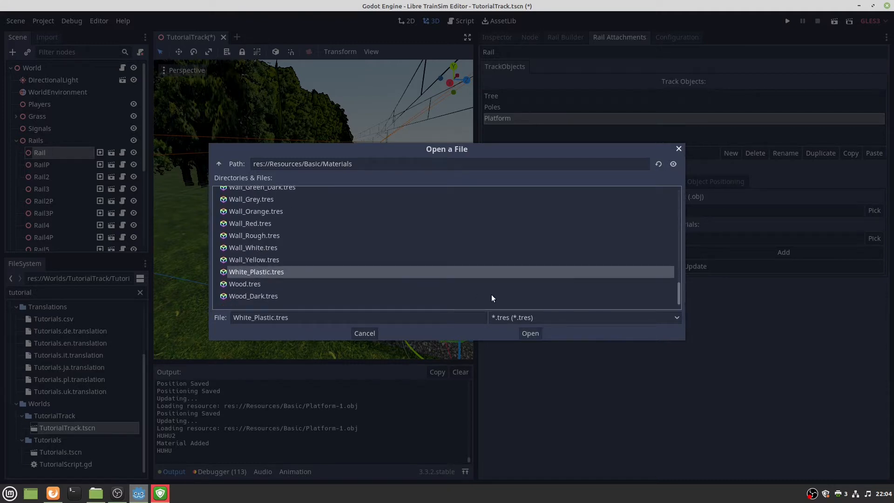
{"action": "left_click", "coordinate": [526, 334]}
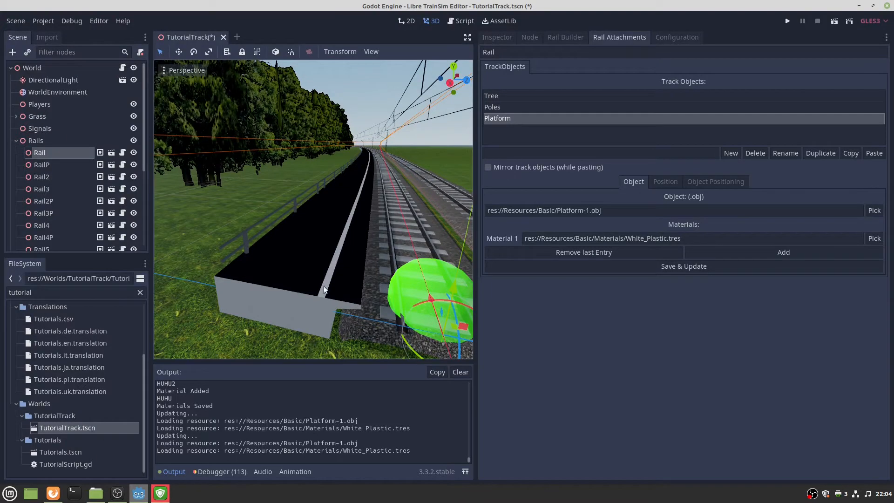
Load PlasterStones.tres into a second material slot and add an empty third slot.
{"action": "left_click", "coordinate": [781, 252]}
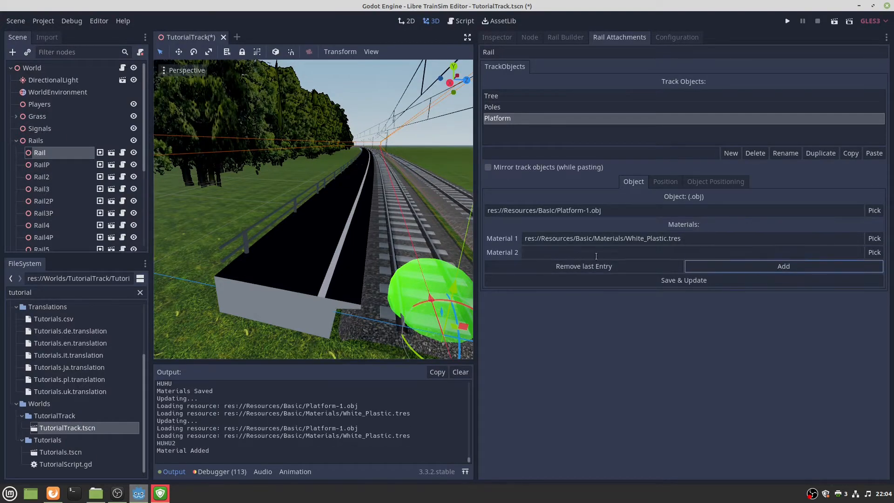
{"action": "left_click", "coordinate": [874, 253]}
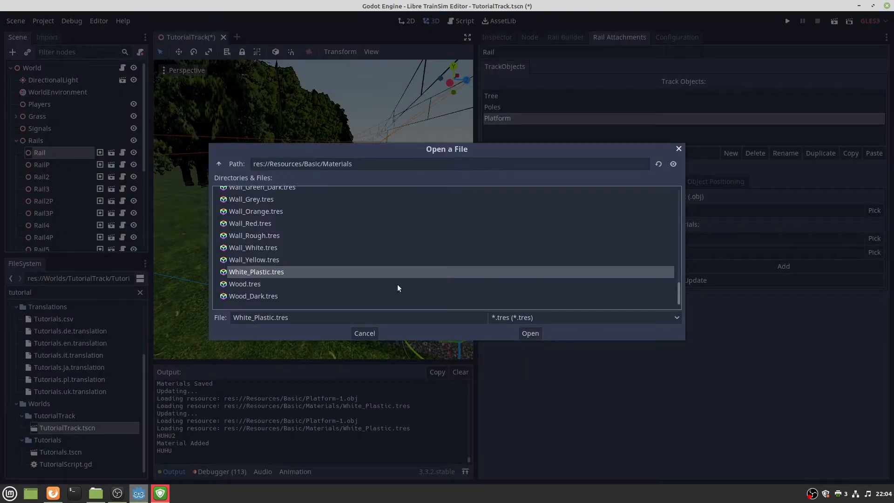
{"action": "scroll", "coordinate": [333, 252], "scroll_direction": "up", "scroll_amount": 1}
{"action": "scroll", "coordinate": [332, 252], "scroll_direction": "up", "scroll_amount": 10}
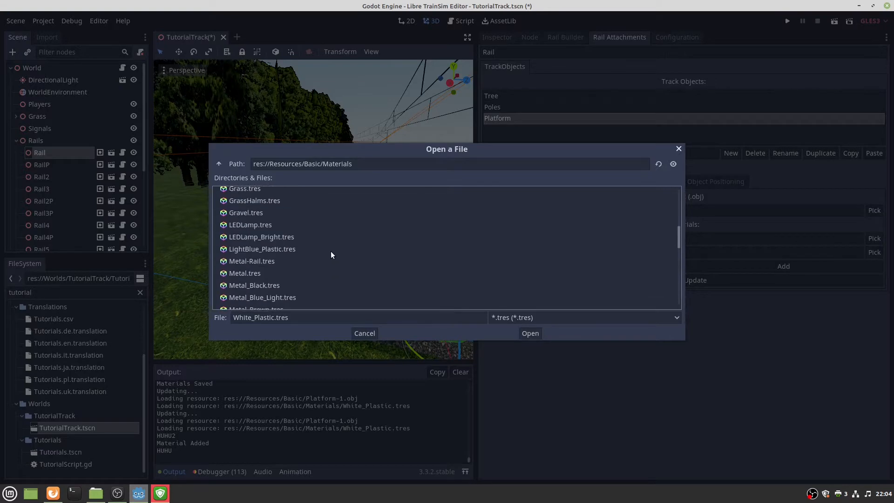
{"action": "scroll", "coordinate": [331, 254], "scroll_direction": "up", "scroll_amount": 6}
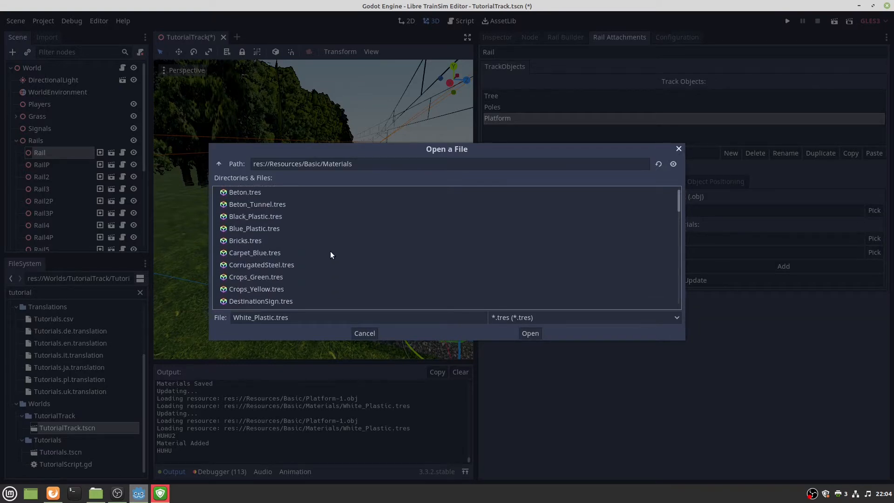
{"action": "scroll", "coordinate": [318, 263], "scroll_direction": "down", "scroll_amount": 5}
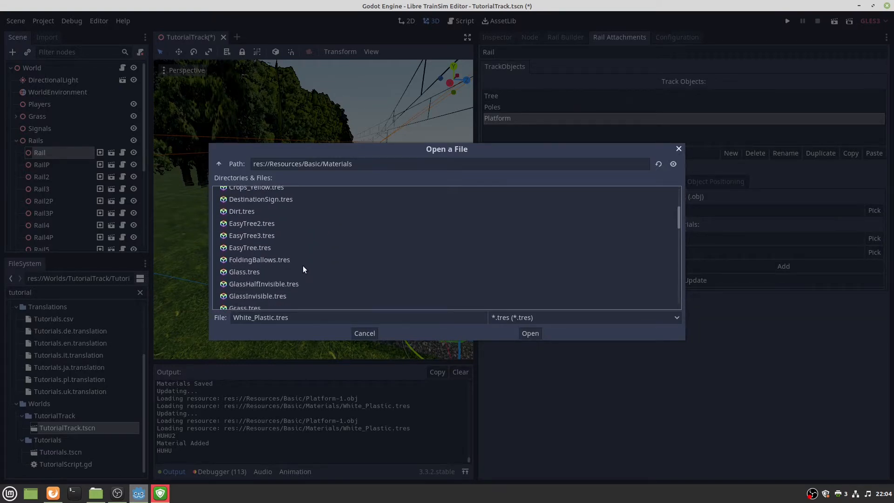
{"action": "scroll", "coordinate": [302, 266], "scroll_direction": "down", "scroll_amount": 6}
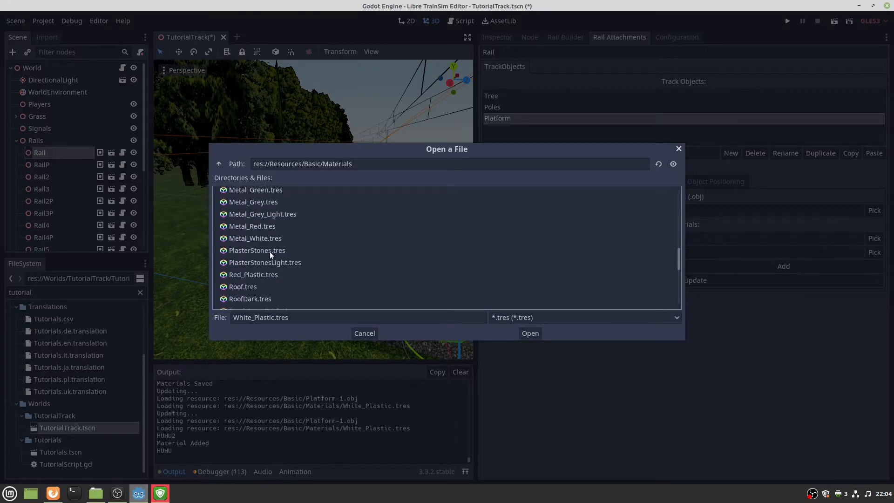
{"action": "left_click", "coordinate": [264, 251]}
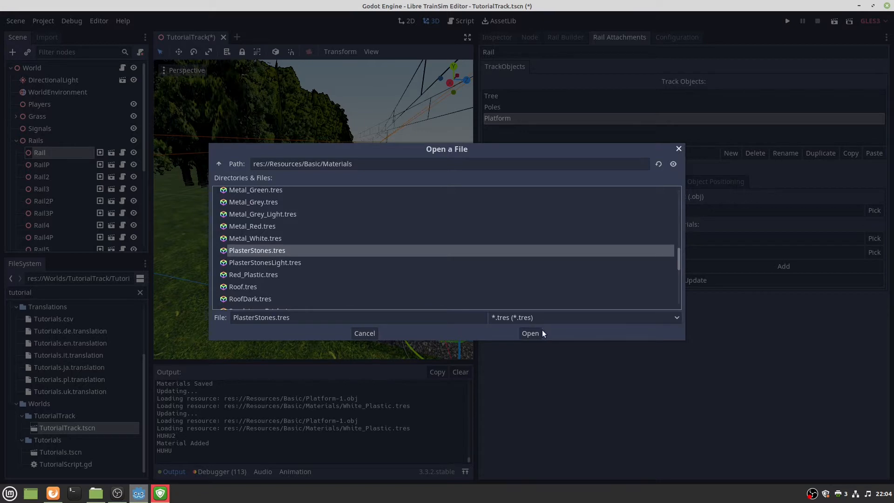
{"action": "left_click", "coordinate": [531, 333]}
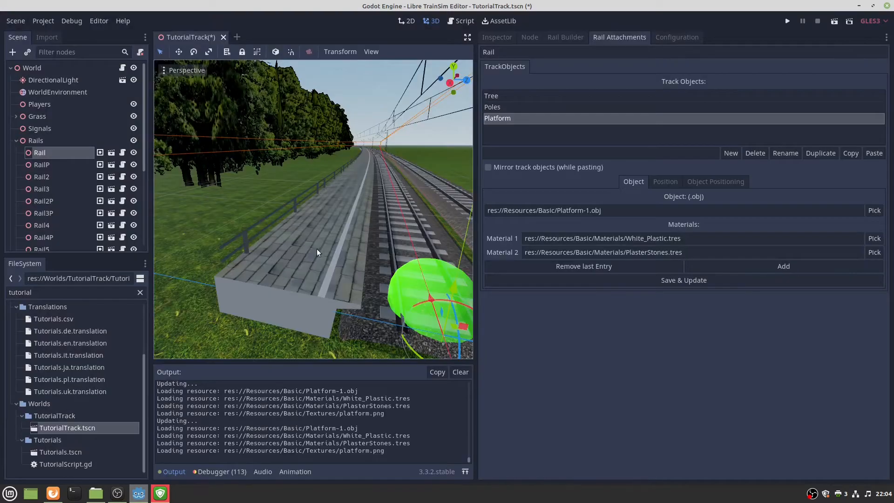
{"action": "left_click", "coordinate": [783, 266]}
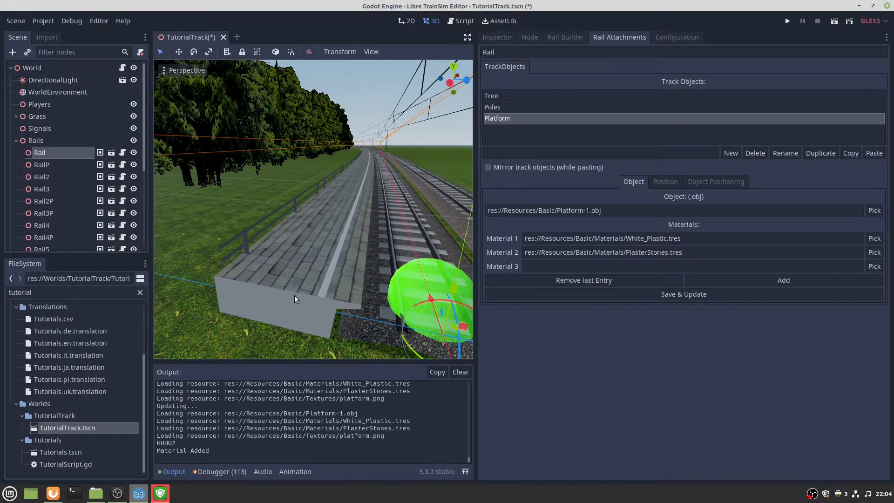
Set the third material to PlasterStonesLight.tres, replacing an initial Metal_Red pick.
{"action": "left_click", "coordinate": [873, 266]}
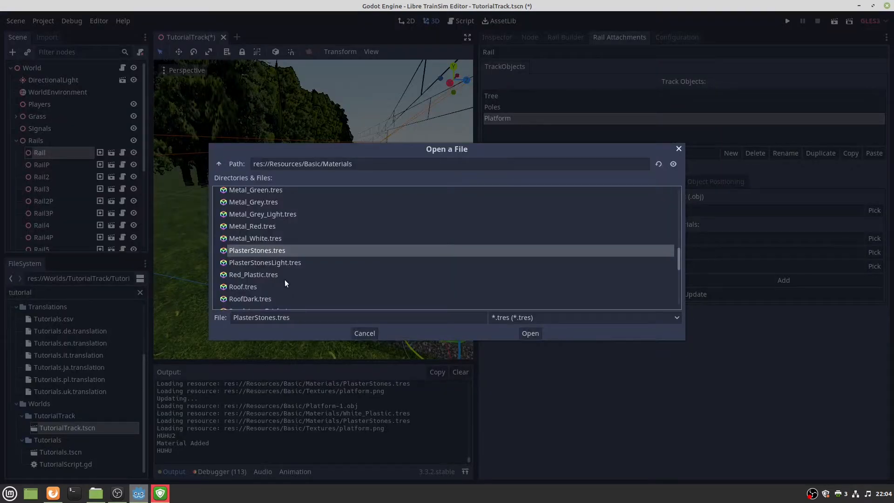
{"action": "left_click", "coordinate": [280, 239]}
{"action": "left_click", "coordinate": [266, 226]}
{"action": "left_click", "coordinate": [530, 333]}
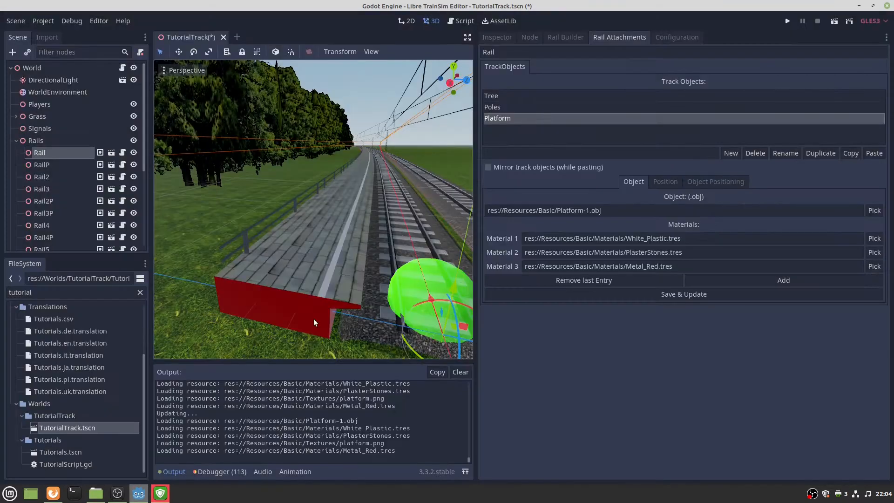
{"action": "left_click", "coordinate": [874, 265]}
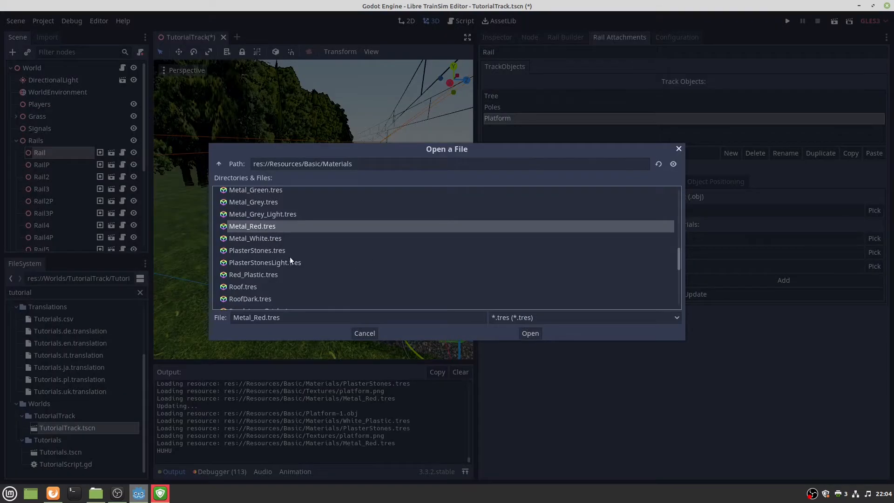
{"action": "left_click", "coordinate": [255, 261]}
{"action": "left_click", "coordinate": [530, 333]}
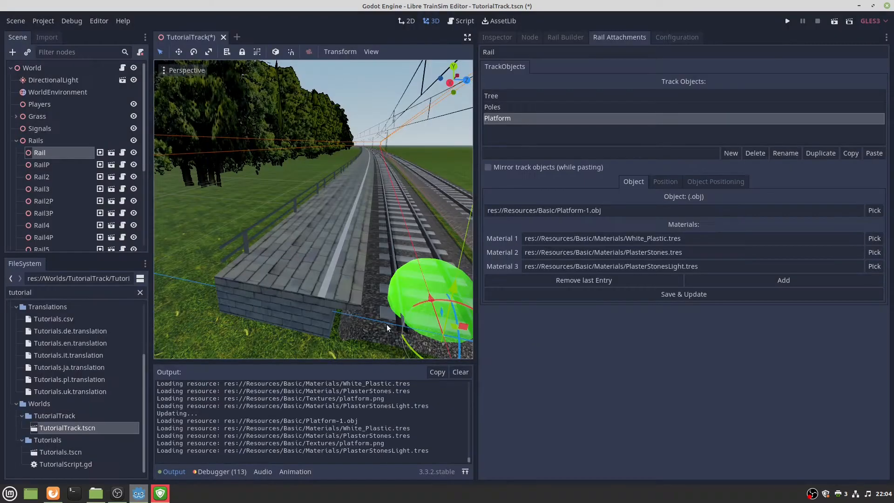
{"action": "right_click_drag", "start_coordinate": [339, 294], "coordinate": [350, 290]}
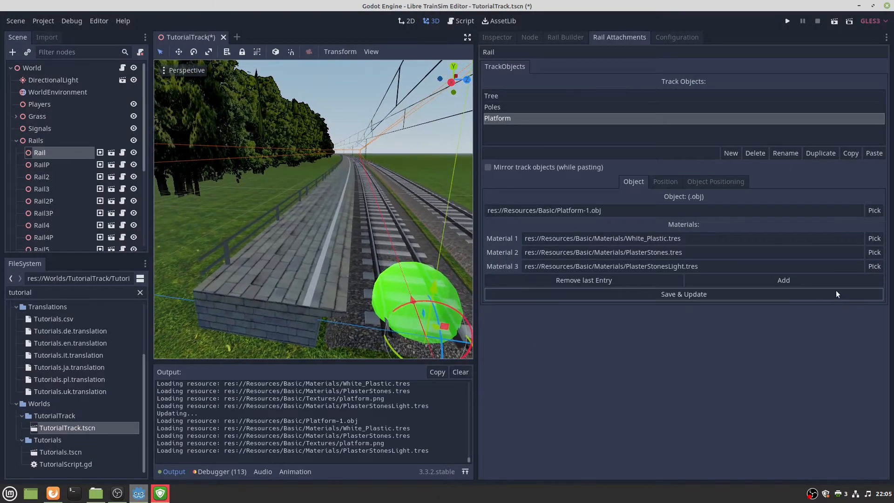
Add a fourth material slot and load Metal.tres into it.
{"action": "left_click", "coordinate": [795, 279]}
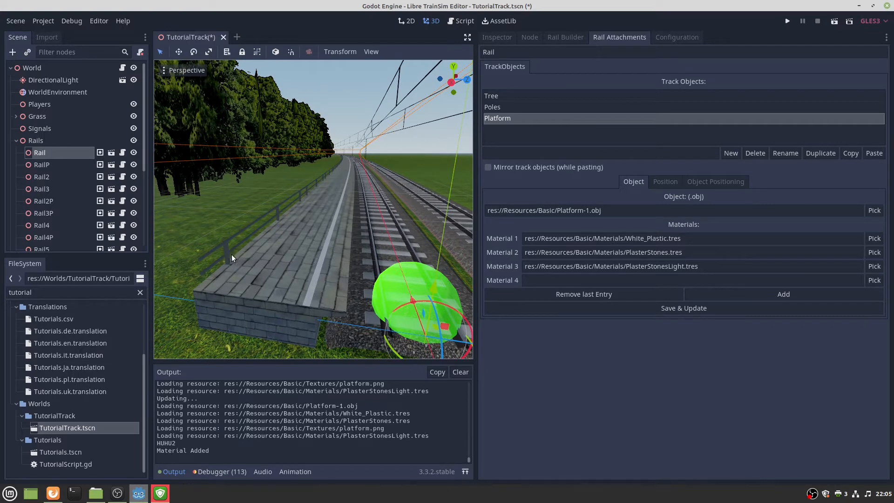
{"action": "left_click", "coordinate": [874, 279]}
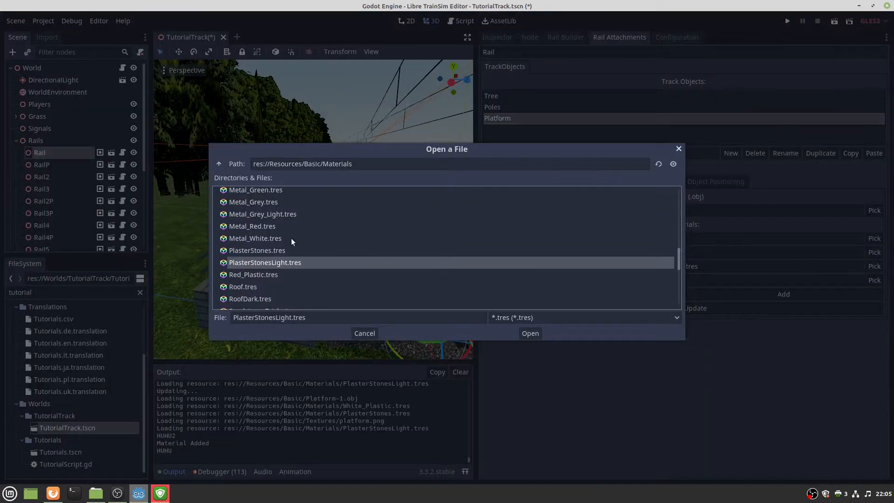
{"action": "scroll", "coordinate": [291, 241], "scroll_direction": "up", "scroll_amount": 3}
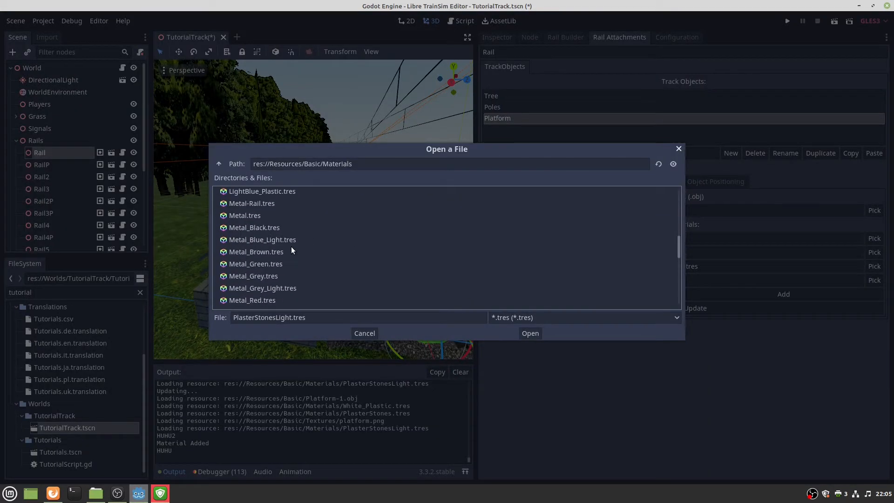
{"action": "scroll", "coordinate": [291, 248], "scroll_direction": "down", "scroll_amount": 3}
{"action": "scroll", "coordinate": [291, 247], "scroll_direction": "up", "scroll_amount": 3}
{"action": "left_click", "coordinate": [254, 215]}
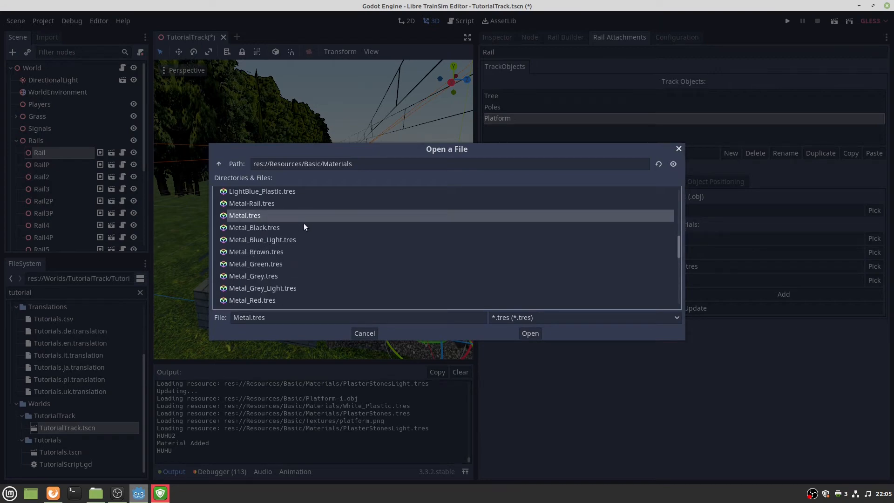
{"action": "left_click", "coordinate": [529, 333]}
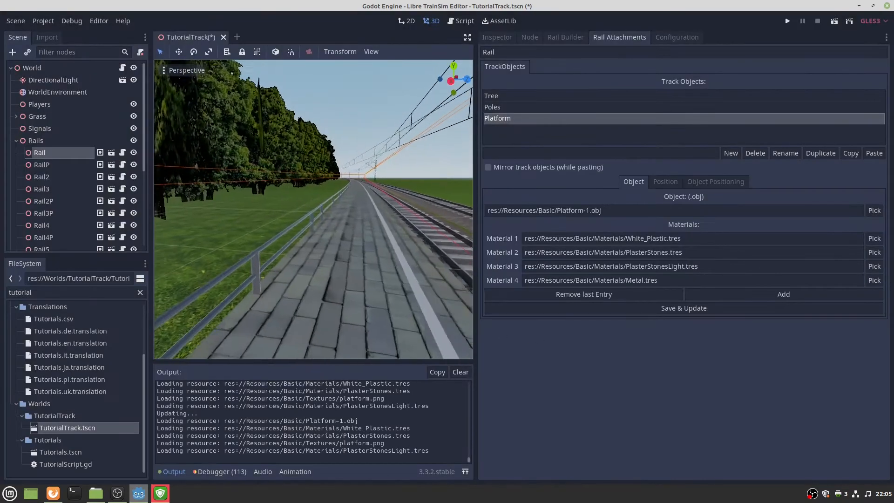
Fly the view along the track to inspect the platform, then select the Platform entry.
{"action": "right_click_drag", "start_coordinate": [313, 209], "coordinate": [315, 288]}
{"action": "key", "text": "s"}
{"action": "key", "text": "w"}
{"action": "key", "text": "w"}
{"action": "key", "text": "e"}
{"action": "key", "text": "s"}
{"action": "key", "text": "s"}
{"action": "key", "text": "w"}
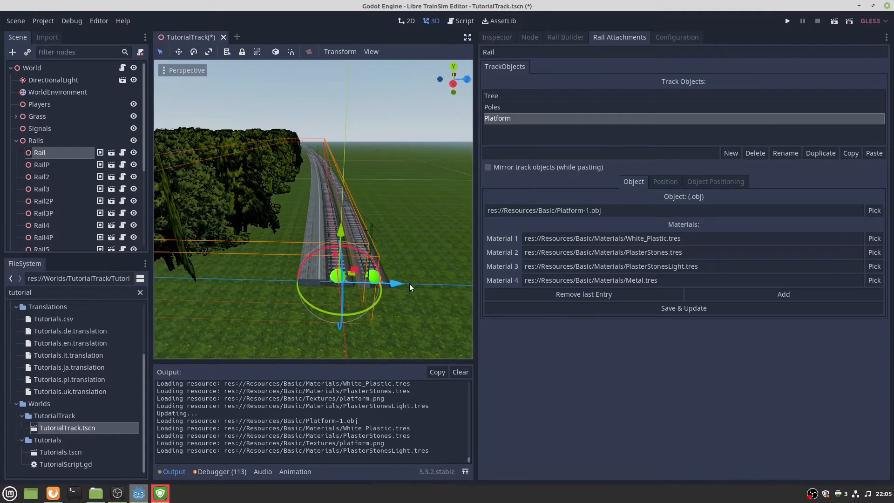
{"action": "left_click", "coordinate": [551, 123]}
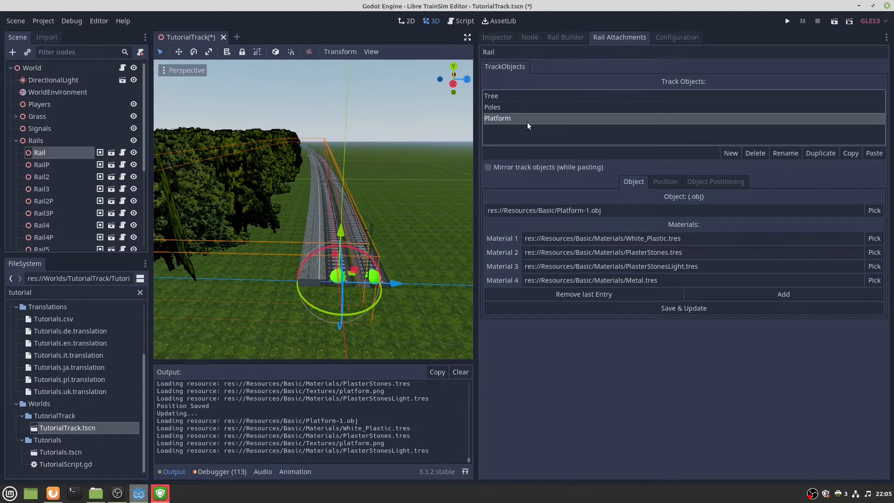
Copy the Platform track object and paste it onto RailP with Mirror track objects ticked.
{"action": "left_click", "coordinate": [850, 154]}
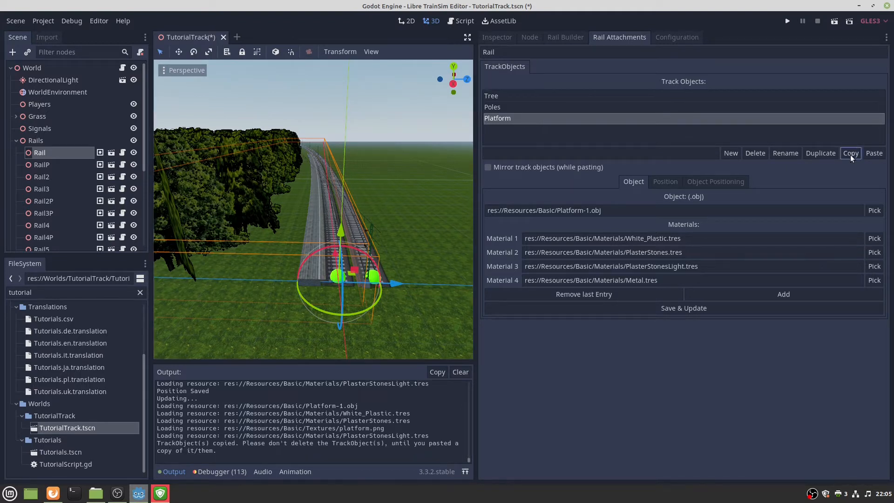
{"action": "left_click", "coordinate": [374, 280]}
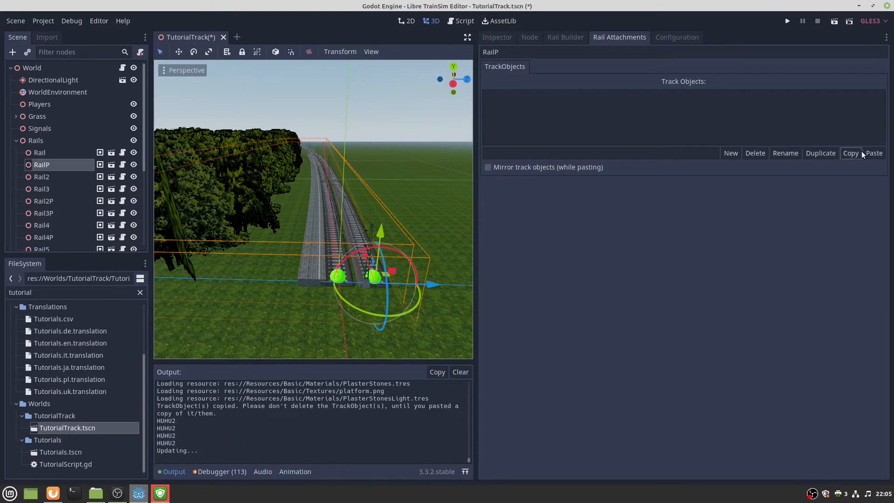
{"action": "left_click", "coordinate": [524, 166]}
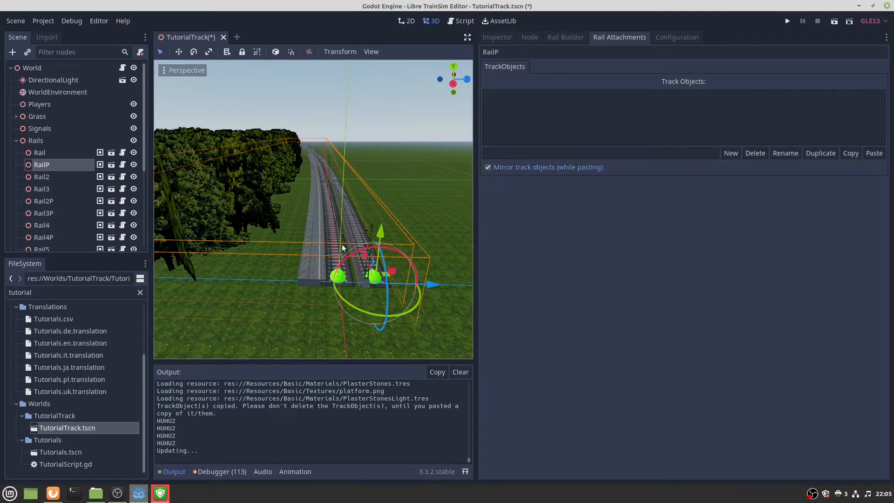
{"action": "left_click", "coordinate": [873, 155]}
Fly along both tracks to check the platforms on Rail and RailP.
{"action": "key", "text": "w"}
{"action": "right_click_drag", "start_coordinate": [431, 181], "coordinate": [285, 209]}
{"action": "key", "text": "w"}
{"action": "key", "text": "s"}
{"action": "key", "text": "w"}
{"action": "key", "text": "s"}
{"action": "key", "text": "w"}
{"action": "key", "text": "s"}
{"action": "key", "text": "w"}
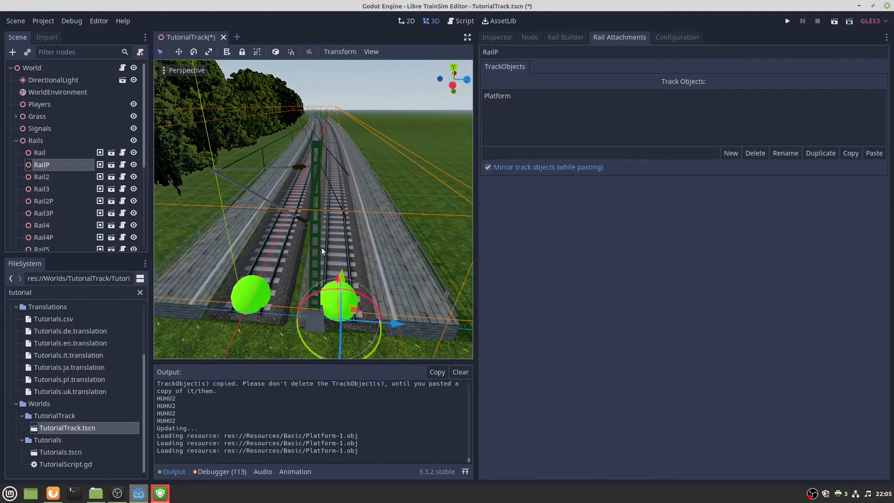
Set the Rail's Poles rotation to -90 in Object Positioning and save.
{"action": "left_click", "coordinate": [259, 294]}
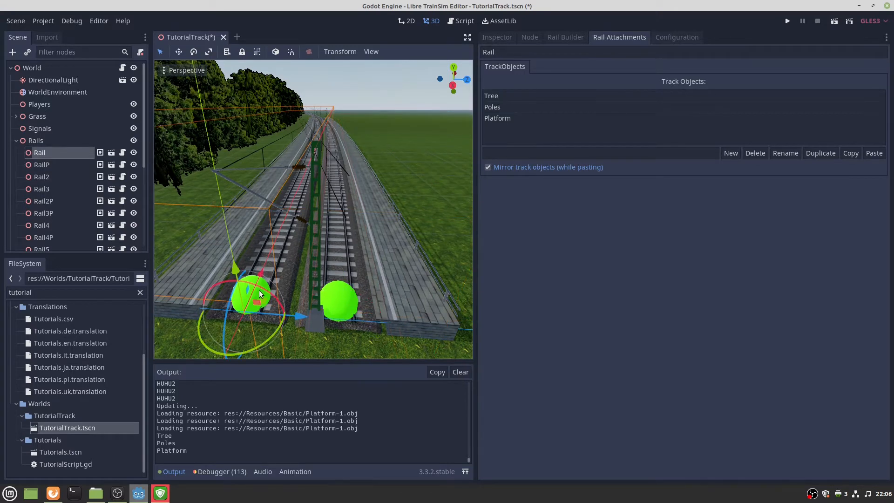
{"action": "left_click", "coordinate": [502, 107]}
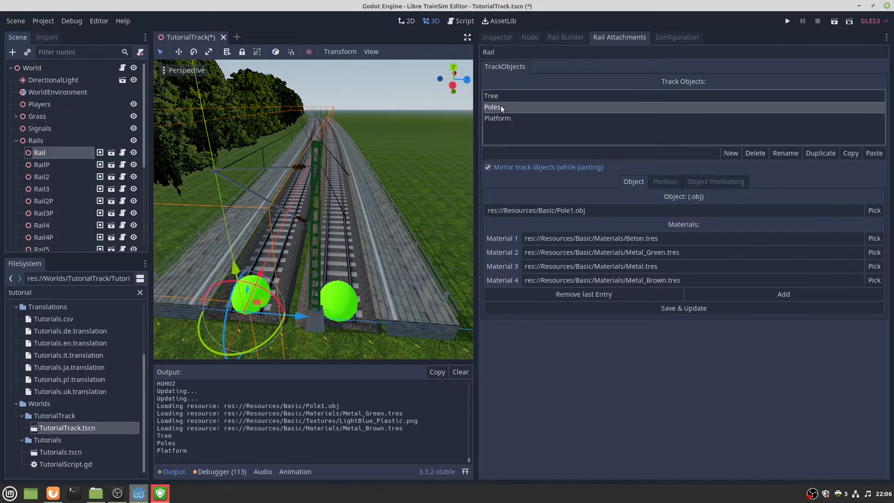
{"action": "left_click", "coordinate": [706, 182]}
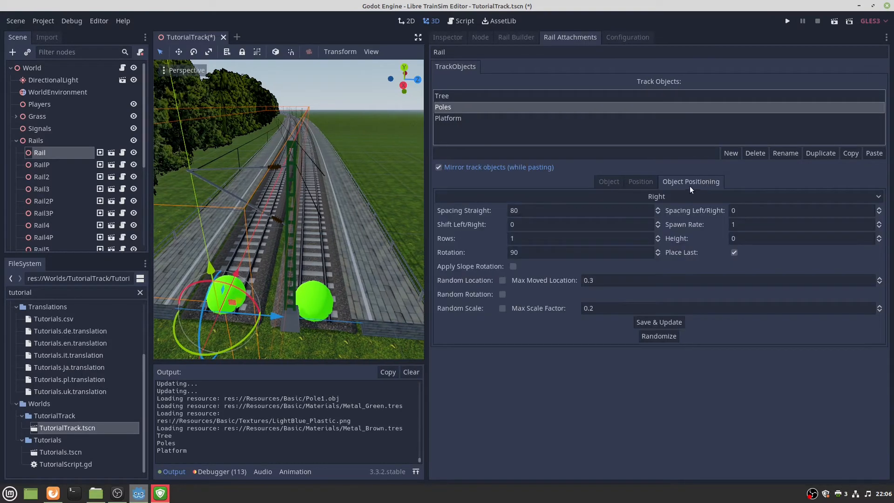
{"action": "left_click", "coordinate": [528, 252]}
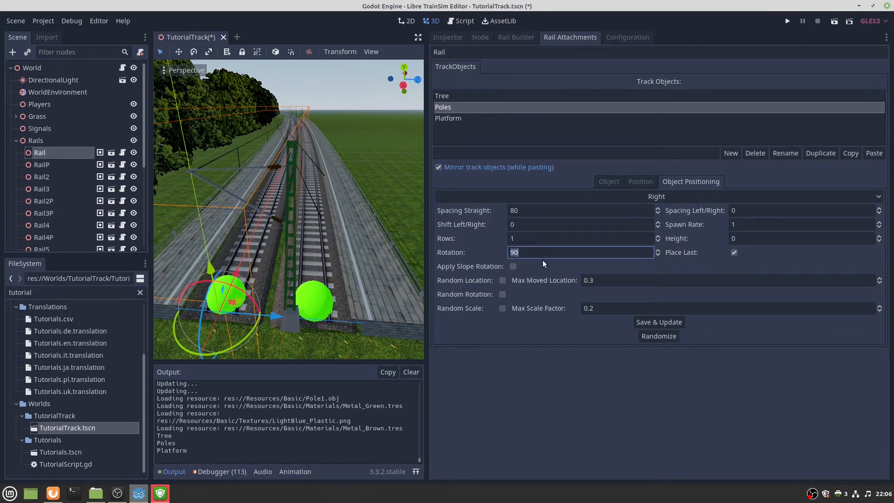
{"action": "type", "text": "-"}
{"action": "left_click", "coordinate": [667, 322]}
Copy Rail's Tree and Poles track objects and select RailP.
{"action": "right_click_drag", "start_coordinate": [288, 209], "coordinate": [417, 222]}
{"action": "key", "text": "e"}
{"action": "key", "text": "s"}
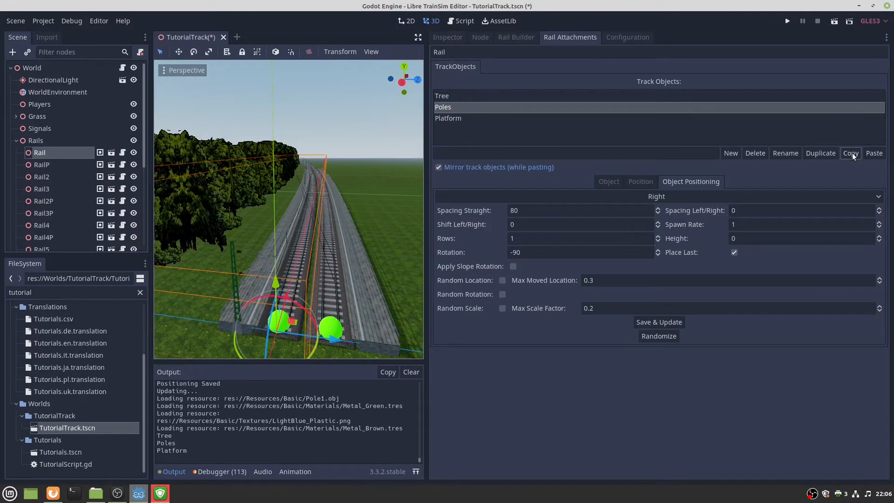
{"action": "left_click", "coordinate": [489, 97]}
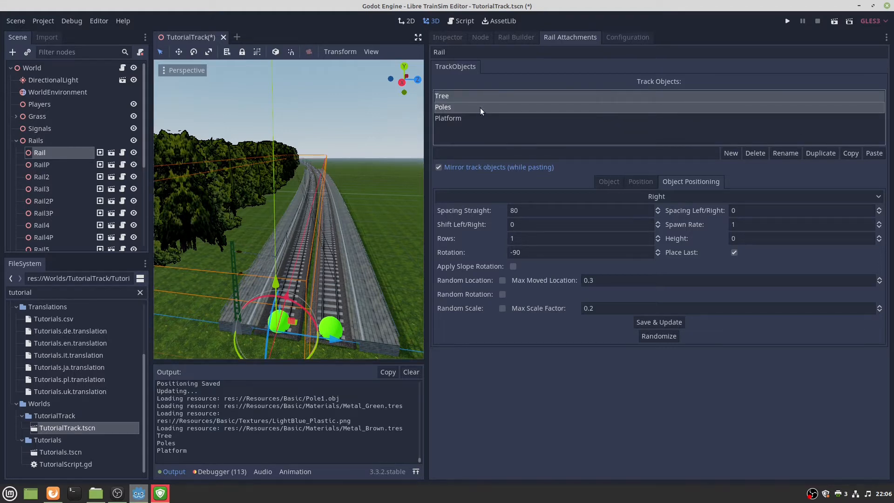
{"action": "left_click", "coordinate": [850, 154]}
{"action": "left_click", "coordinate": [331, 324]}
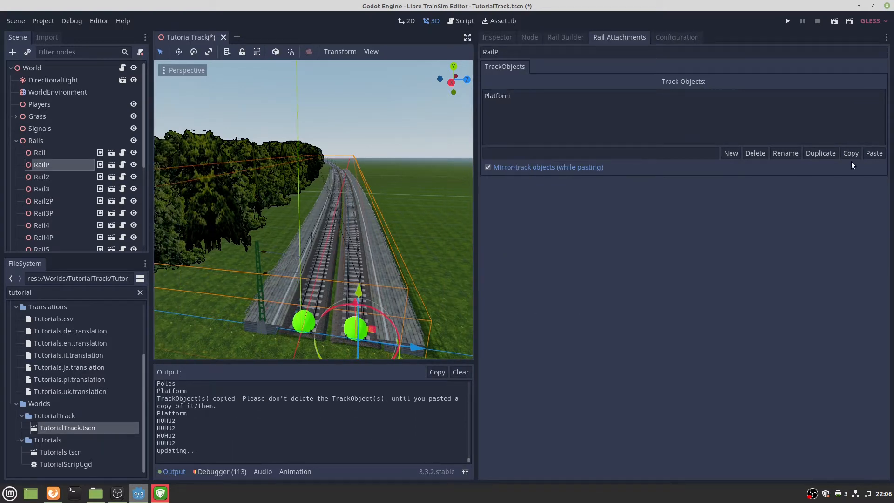
Paste Tree and Poles onto RailP and fly between the platforms to check them.
{"action": "left_click", "coordinate": [874, 153]}
{"action": "right_click_drag", "start_coordinate": [418, 194], "coordinate": [414, 172]}
{"action": "key", "text": "w"}
{"action": "key", "text": "s"}
{"action": "key", "text": "w"}
{"action": "key", "text": "s"}
Select RailP's Platform track object and copy it.
{"action": "left_click", "coordinate": [524, 98]}
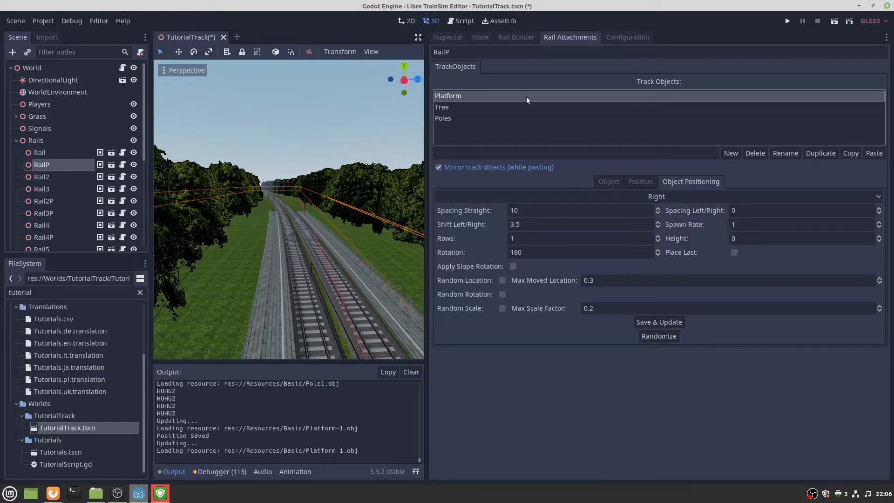
{"action": "left_click", "coordinate": [845, 153]}
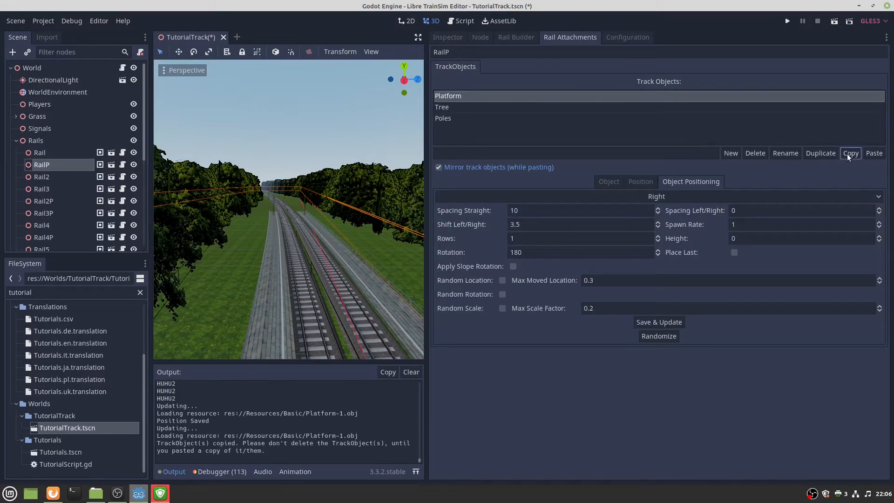
{"action": "mouse_move", "coordinate": [398, 242]}
{"action": "right_mouse_down"}
{"action": "mouse_move", "coordinate": [399, 224]}
{"action": "mouse_move", "coordinate": [389, 224]}
{"action": "mouse_move", "coordinate": [400, 236]}
{"action": "mouse_move", "coordinate": [389, 230]}
{"action": "right_mouse_up"}
{"action": "key", "text": "w"}
{"action": "scroll", "coordinate": [391, 225], "scroll_direction": "up", "scroll_amount": 3}
Select Rail5P on the right track and show its Rail Attachments.
{"action": "left_click", "coordinate": [320, 230]}
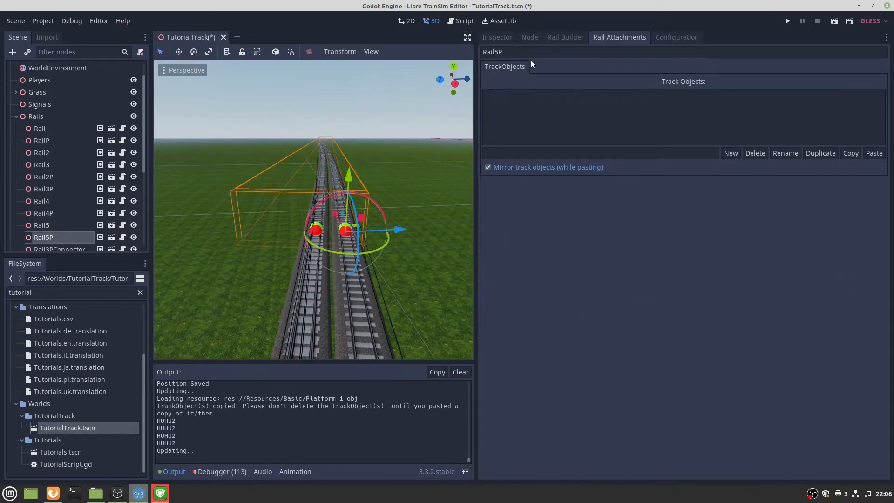
{"action": "left_click", "coordinate": [568, 38]}
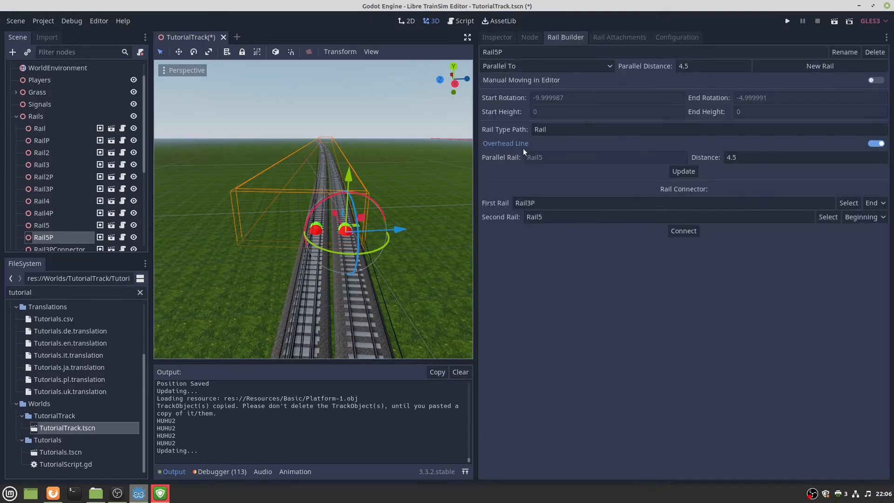
{"action": "left_click", "coordinate": [317, 228]}
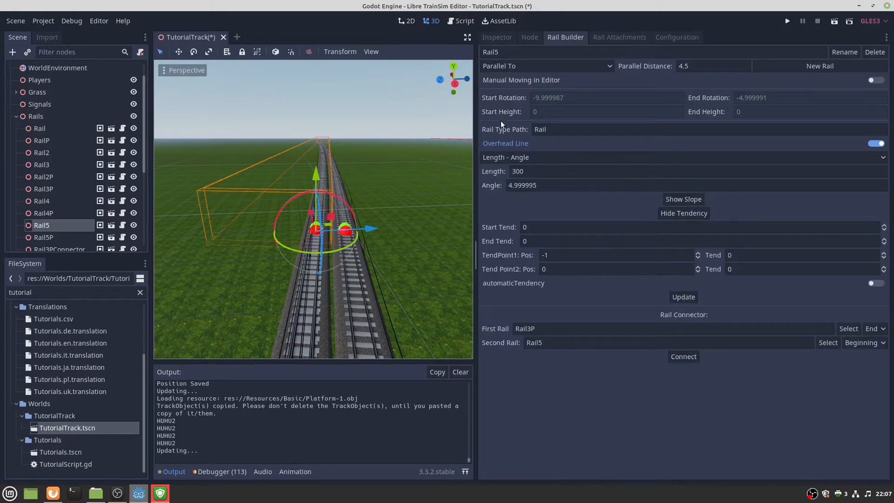
{"action": "left_click", "coordinate": [671, 37]}
{"action": "right_click_drag", "start_coordinate": [453, 126], "coordinate": [455, 140]}
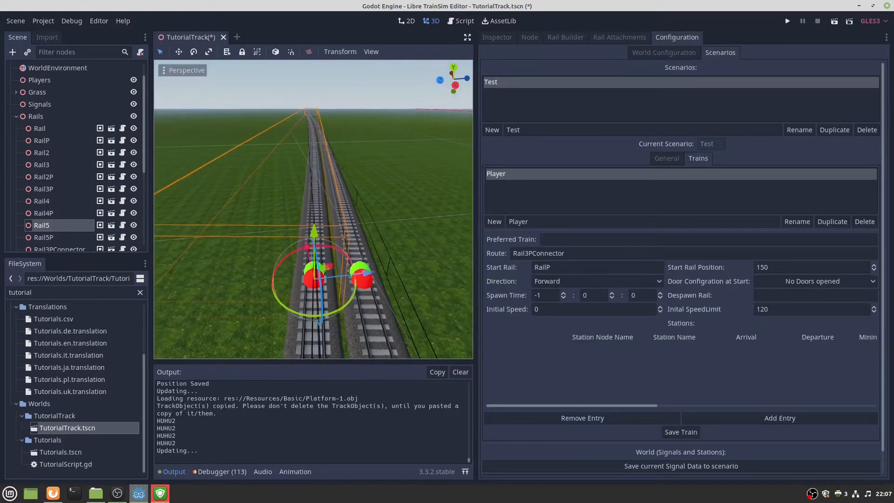
{"action": "left_click", "coordinate": [359, 259]}
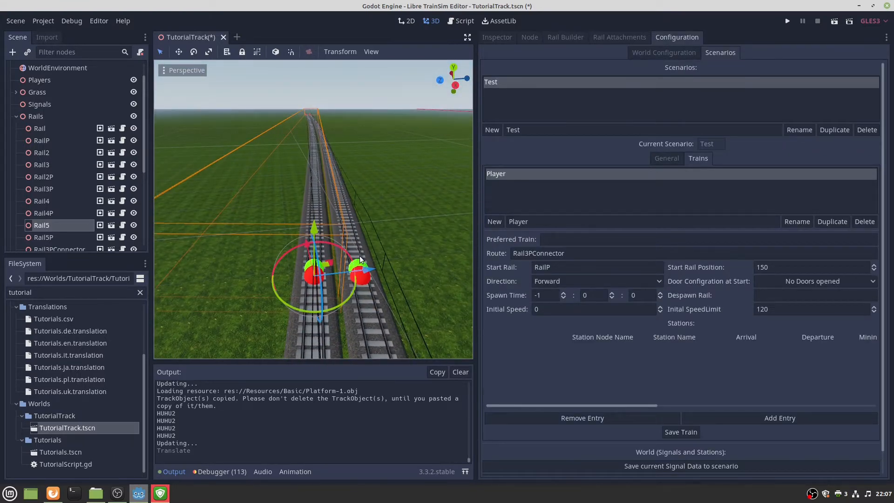
{"action": "left_click", "coordinate": [359, 260]}
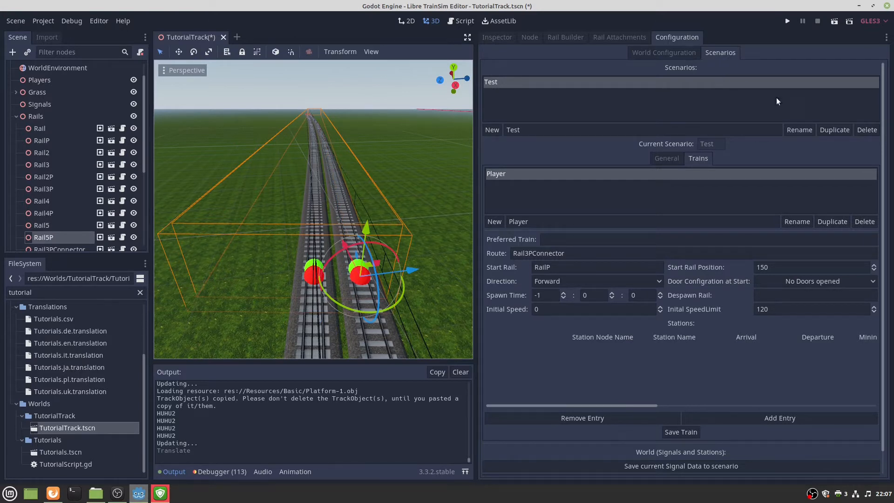
{"action": "left_click", "coordinate": [641, 37]}
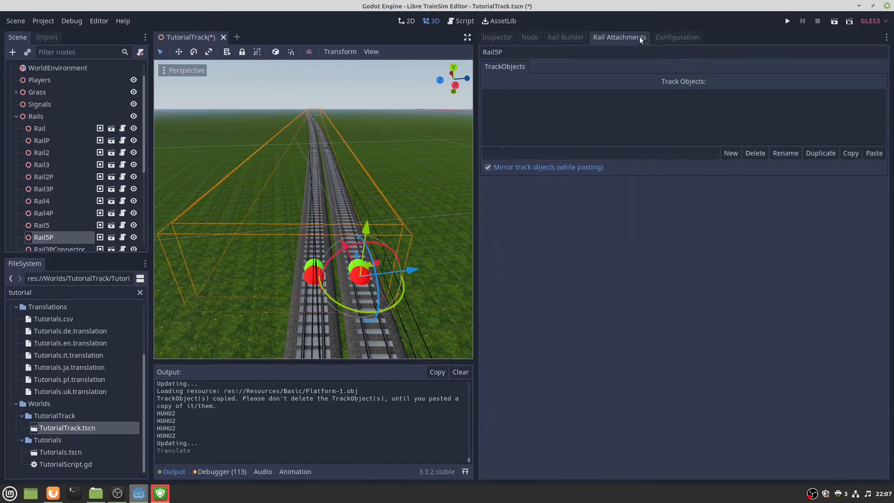
Replace the mirrored pasted platform on Rail5P with an unmirrored paste, then select Rail5.
{"action": "left_click", "coordinate": [874, 153]}
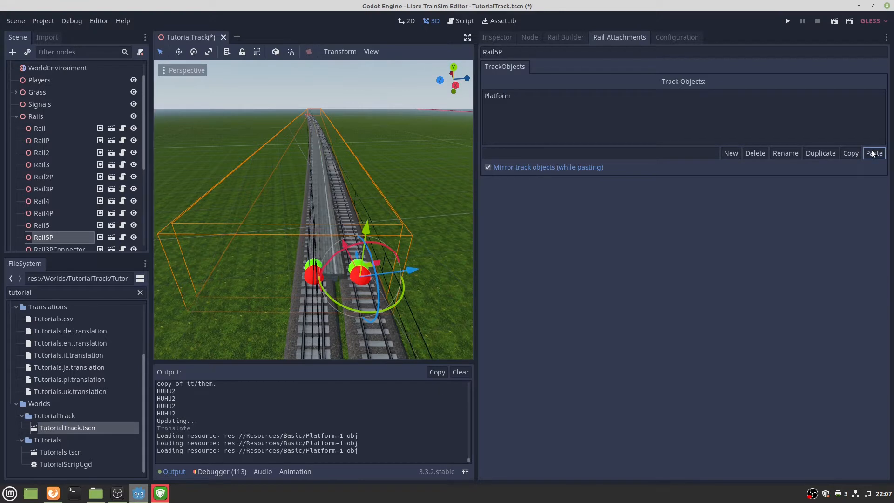
{"action": "left_click", "coordinate": [560, 96]}
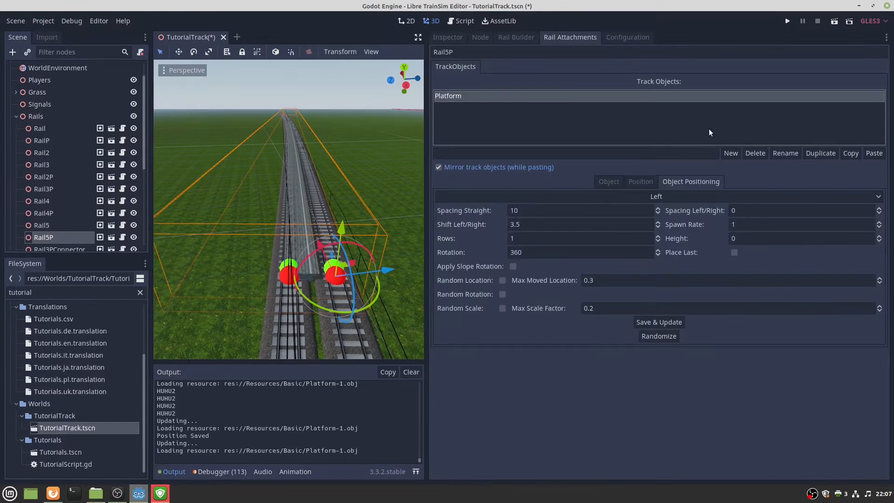
{"action": "left_click", "coordinate": [755, 154]}
{"action": "left_click", "coordinate": [459, 167]}
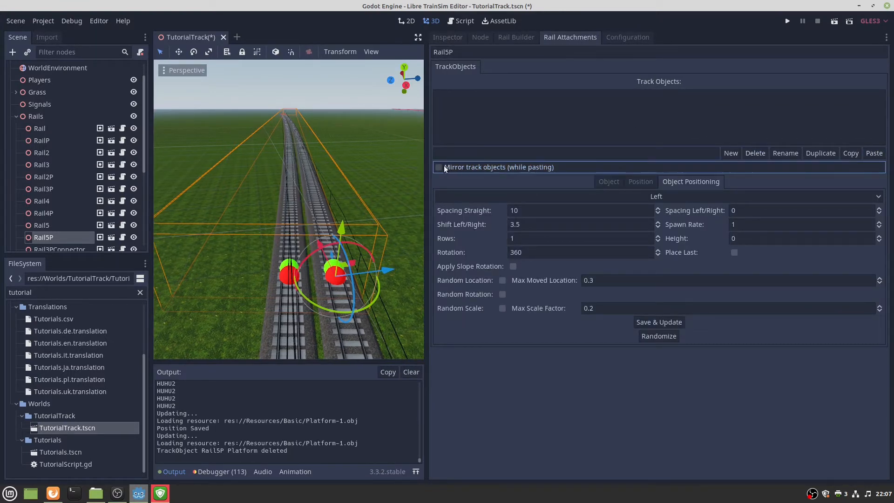
{"action": "left_click", "coordinate": [872, 155]}
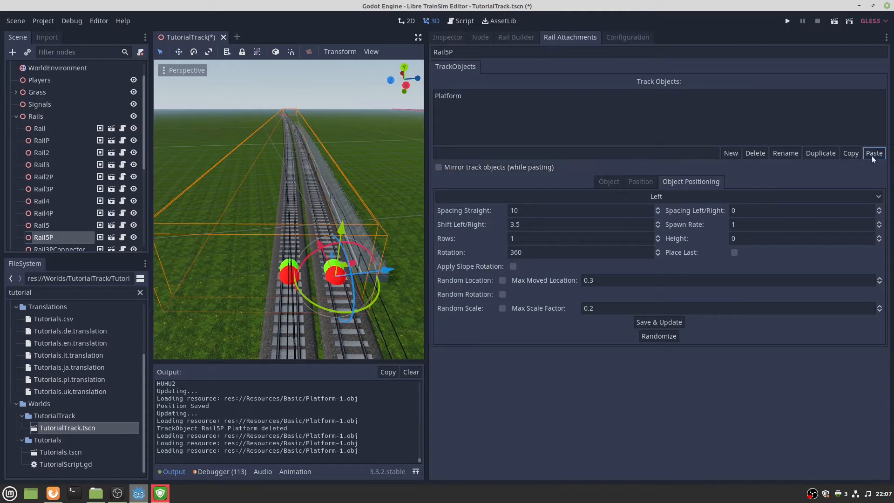
{"action": "left_click", "coordinate": [293, 270]}
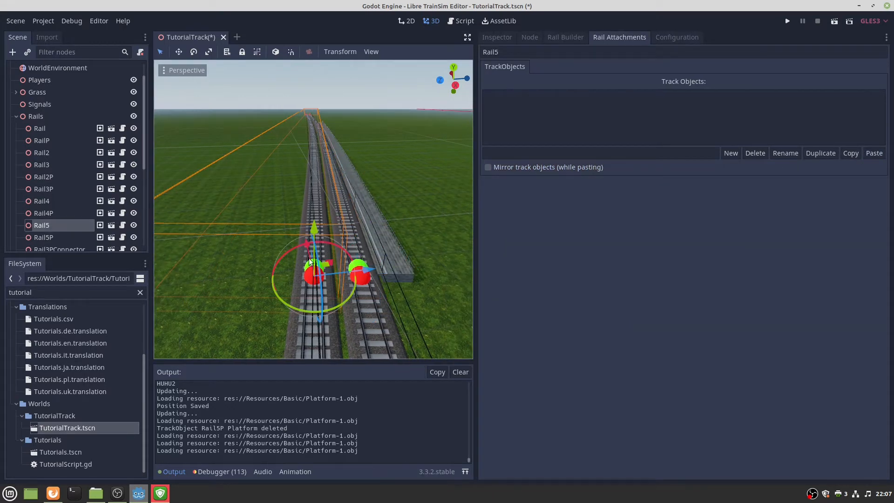
Paste a mirrored copy of the platform onto Rail5.
{"action": "left_click", "coordinate": [506, 168]}
{"action": "left_click", "coordinate": [873, 153]}
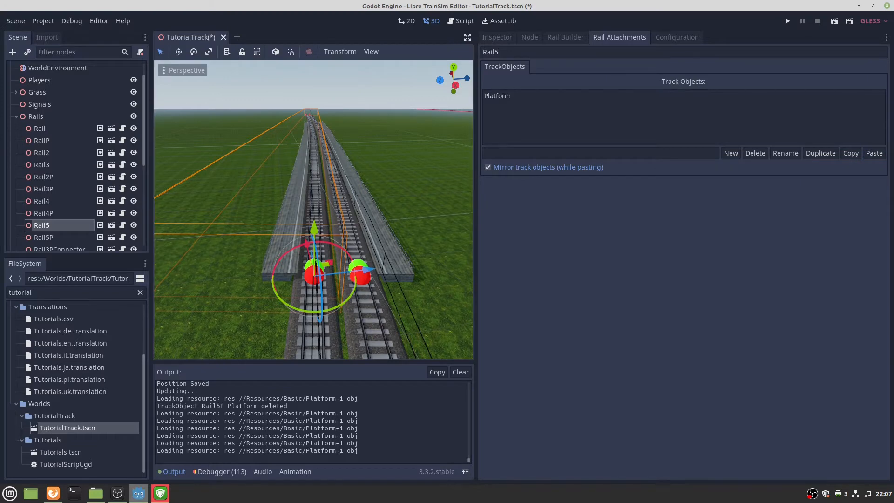
{"action": "key", "text": "w"}
{"action": "mouse_move", "coordinate": [365, 214]}
{"action": "right_mouse_down"}
{"action": "mouse_move", "coordinate": [365, 191]}
{"action": "mouse_move", "coordinate": [365, 214]}
{"action": "right_mouse_up"}
{"action": "key", "text": "s"}
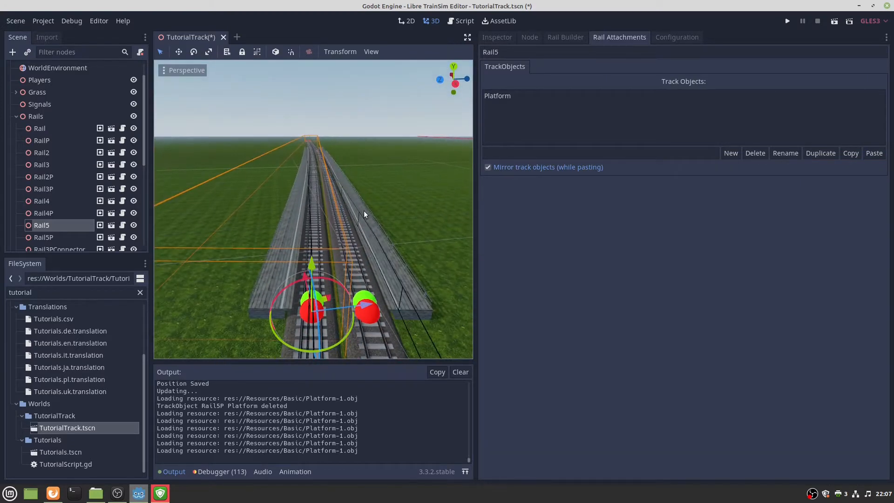
Set the Rail5 platform's Start to 205 and End to 300, then Save & Update.
{"action": "left_click", "coordinate": [516, 99]}
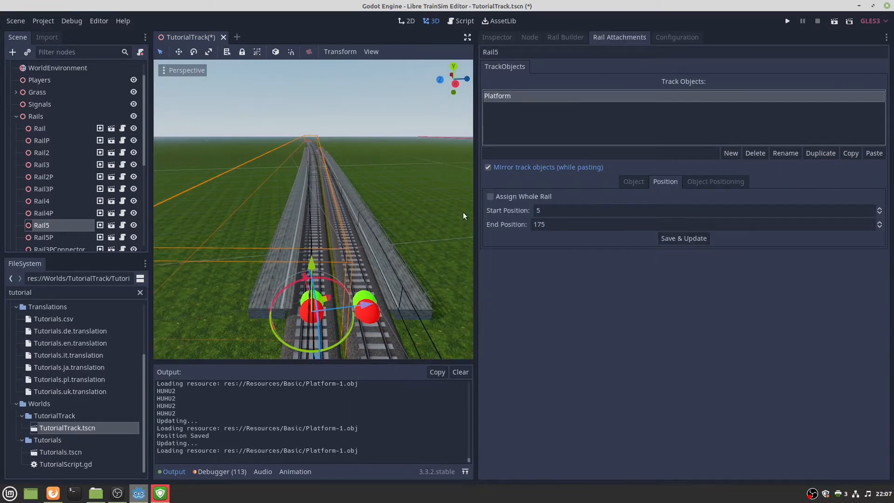
{"action": "left_click", "coordinate": [550, 211]}
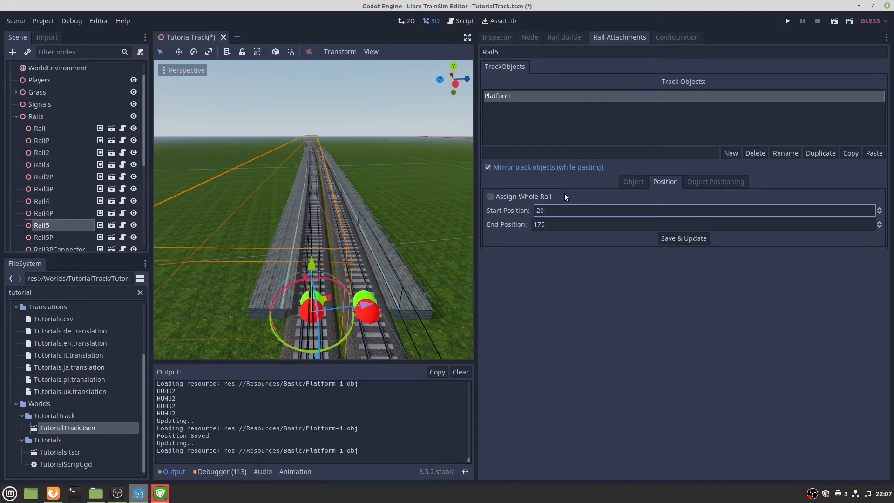
{"action": "key", "text": "Tab"}
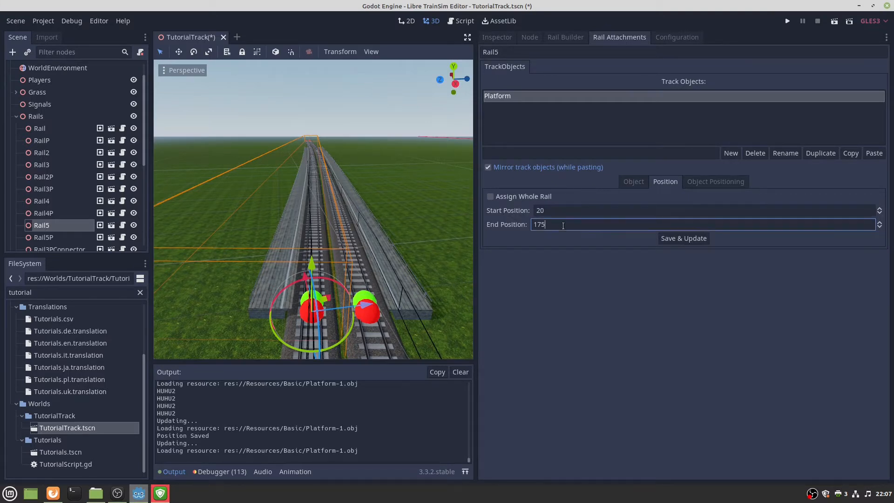
{"action": "type", "text": "300"}
{"action": "key", "text": "shift+Tab"}
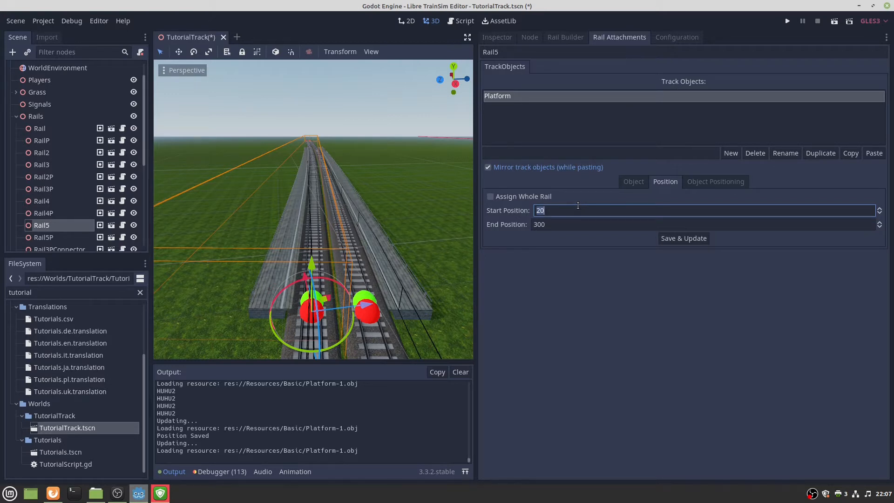
{"action": "type", "text": "200"}
{"action": "key", "text": "BackSpace"}
{"action": "key", "text": "BackSpace"}
{"action": "type", "text": "5"}
{"action": "left_click", "coordinate": [674, 238]}
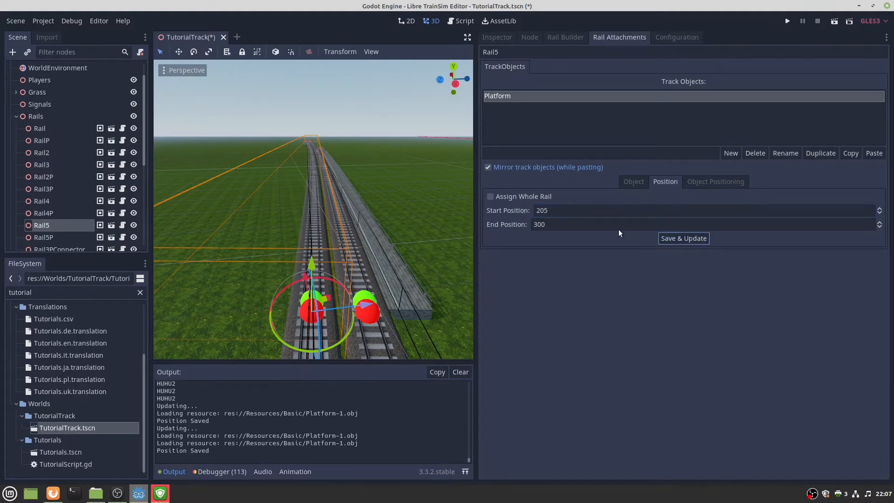
Fly the camera along the track to view the repositioned platform and track ends.
{"action": "key", "text": "w"}
{"action": "right_click_drag", "start_coordinate": [317, 214], "coordinate": [361, 227]}
{"action": "key", "text": "s"}
{"action": "key", "text": "w"}
{"action": "key", "text": "s"}
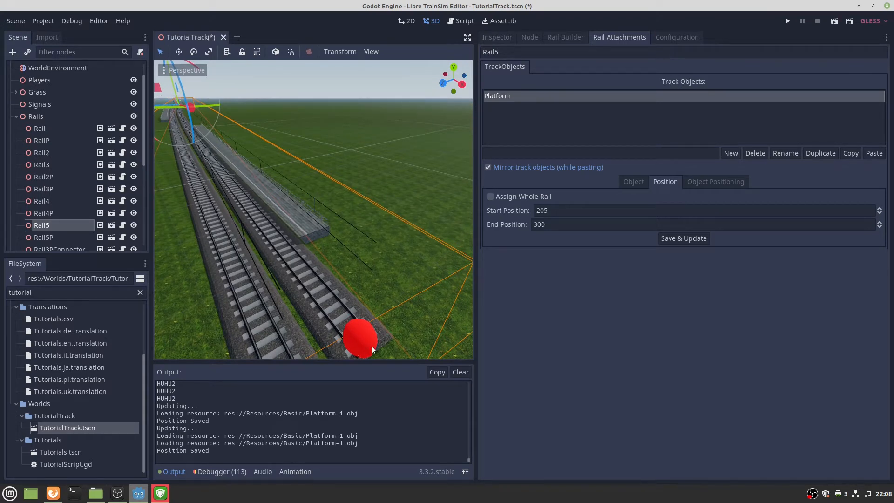
Tick Place Last in the Rail5 platform's Object Positioning, save, and check the track end.
{"action": "left_click", "coordinate": [716, 184]}
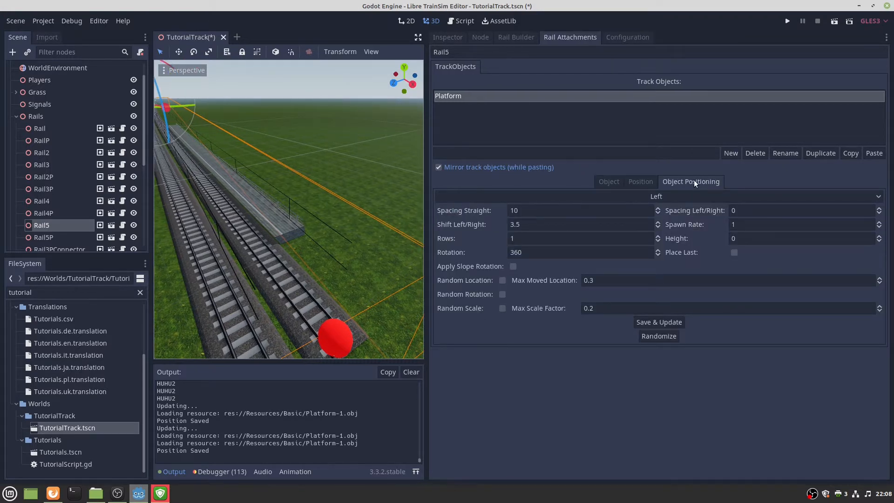
{"action": "left_click", "coordinate": [734, 253]}
{"action": "left_click", "coordinate": [658, 321]}
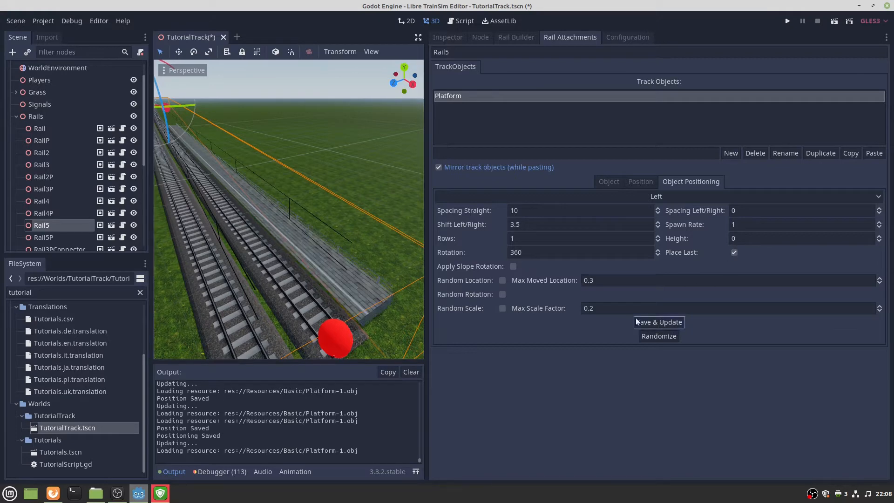
{"action": "scroll", "coordinate": [315, 253], "scroll_direction": "down", "scroll_amount": 5}
{"action": "middle_click_drag", "start_coordinate": [307, 254], "coordinate": [309, 248]}
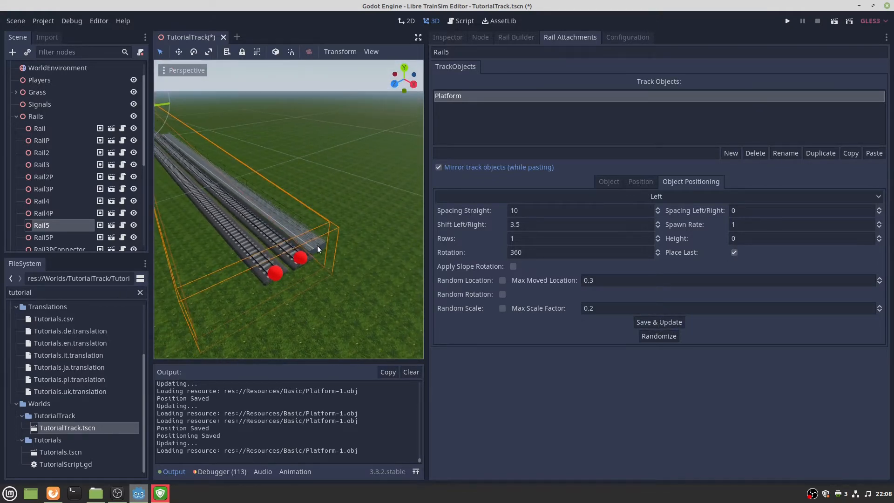
{"action": "scroll", "coordinate": [293, 265], "scroll_direction": "up", "scroll_amount": 5}
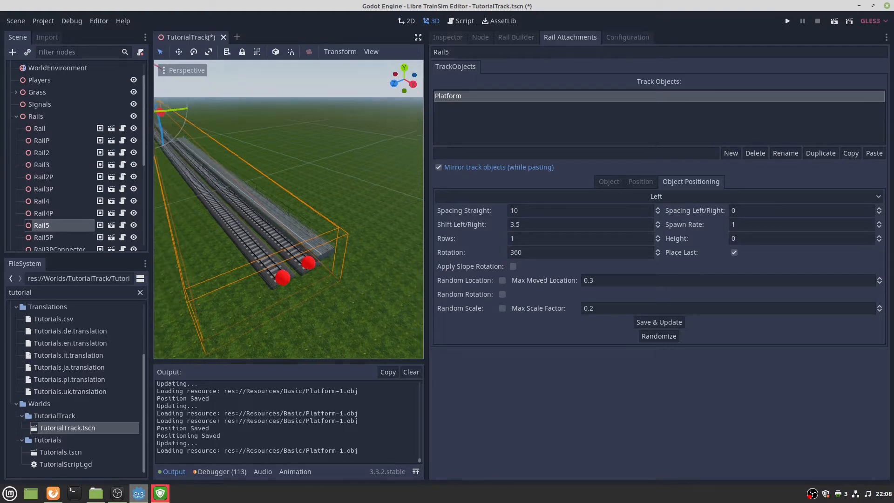
{"action": "middle_click_drag", "start_coordinate": [341, 268], "coordinate": [315, 230]}
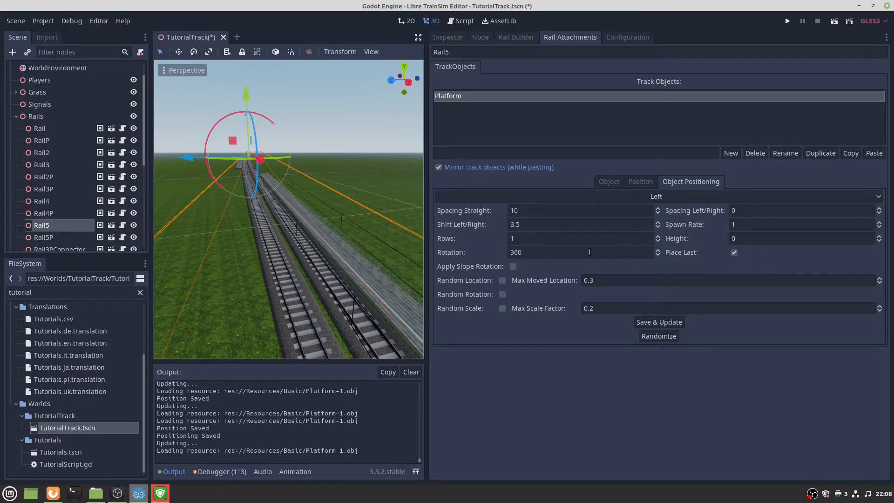
{"action": "key", "text": "s"}
{"action": "right_click_drag", "start_coordinate": [289, 209], "coordinate": [414, 219]}
Copy Rail5's Platform, delete Rail5P's existing Platform, and paste the copy onto Rail5P.
{"action": "key", "text": "a"}
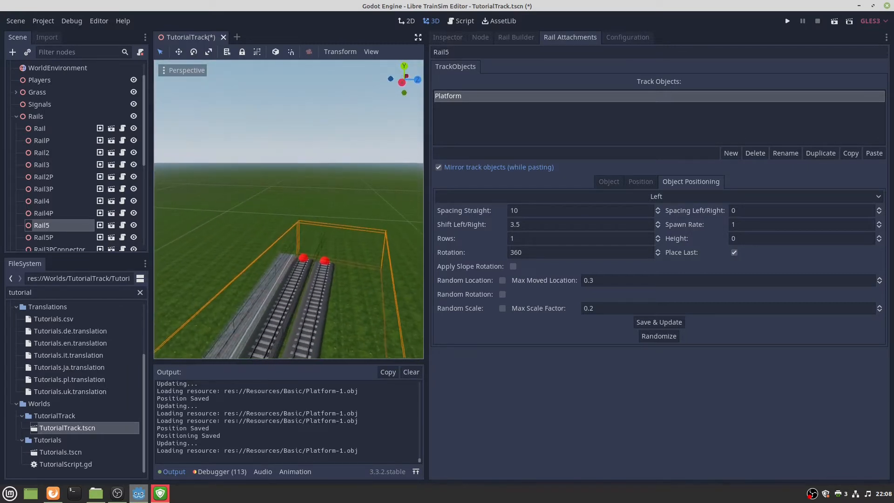
{"action": "left_click", "coordinate": [301, 261]}
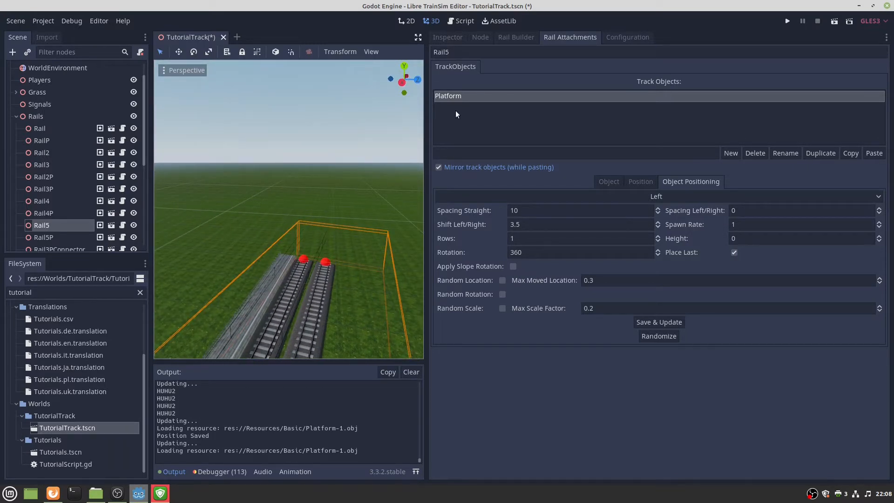
{"action": "left_click", "coordinate": [469, 95]}
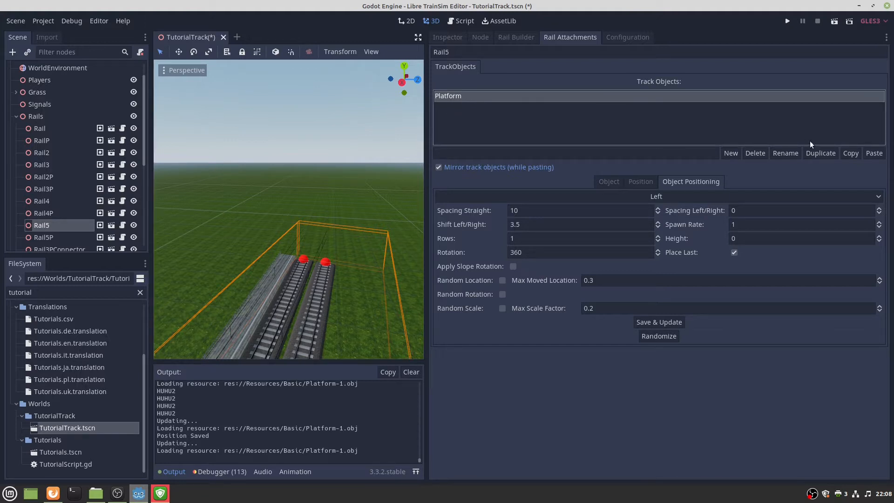
{"action": "left_click", "coordinate": [848, 152]}
{"action": "left_click", "coordinate": [328, 267]}
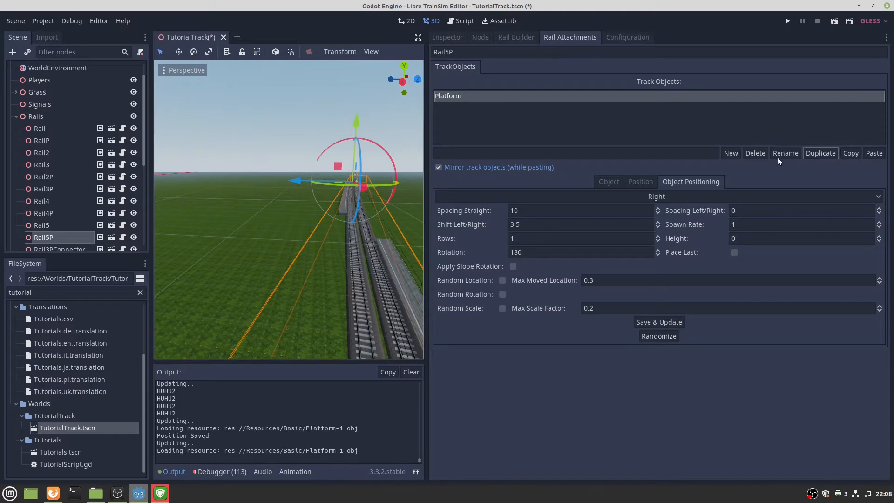
{"action": "left_click", "coordinate": [755, 154]}
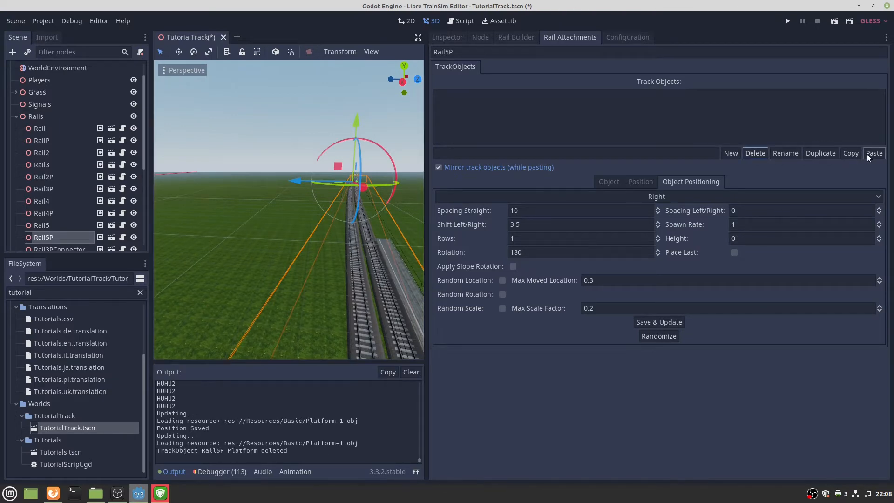
{"action": "left_click", "coordinate": [872, 154]}
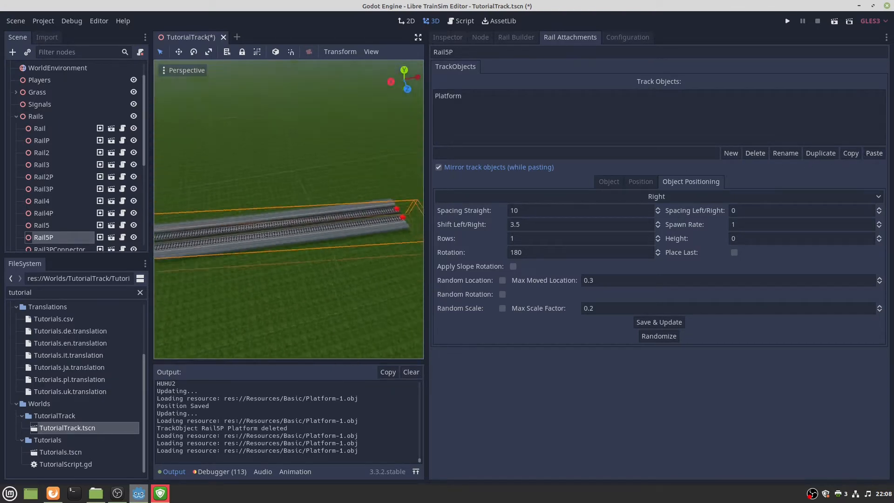
Fly over the double track to compare both platforms, then select Rail5.
{"action": "key", "text": "w"}
{"action": "right_click_drag", "start_coordinate": [289, 209], "coordinate": [184, 151]}
{"action": "key", "text": "s"}
{"action": "key", "text": "w"}
{"action": "key", "text": "s"}
{"action": "key", "text": "s"}
{"action": "key", "text": "w"}
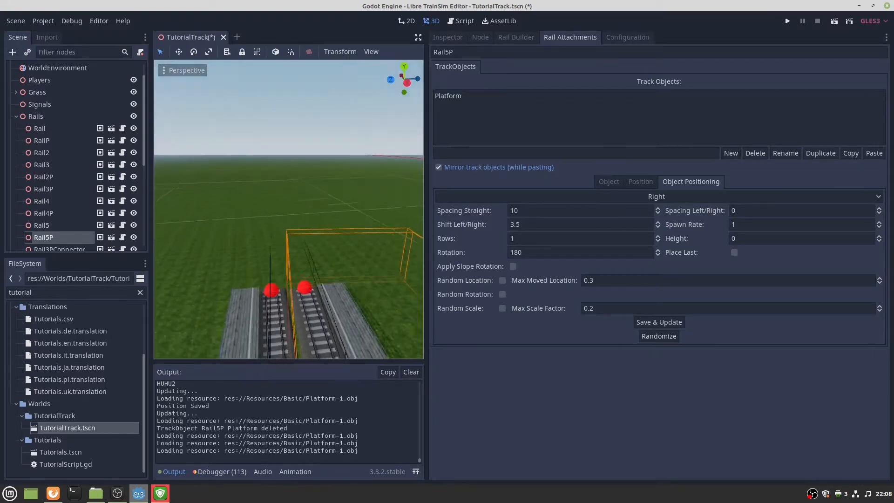
{"action": "right_click_drag", "start_coordinate": [279, 307], "coordinate": [278, 319]}
{"action": "left_click", "coordinate": [281, 321]}
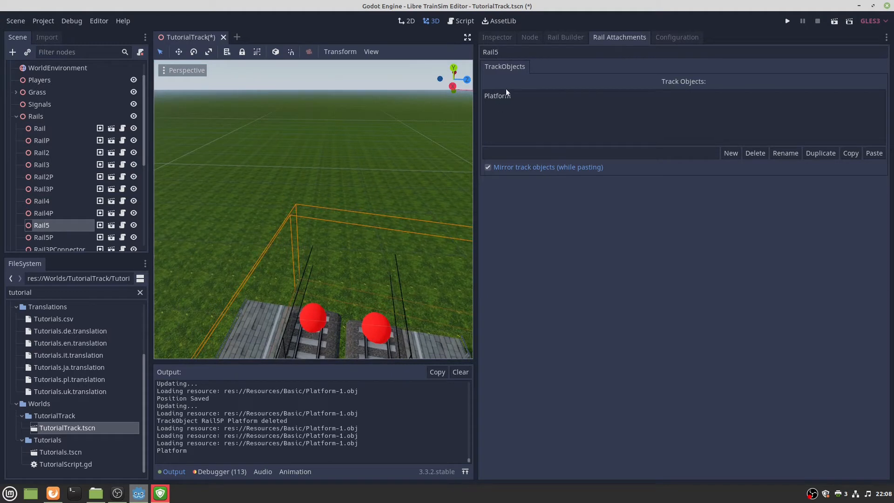
Create a new rail Rail6 placed after Rail5 in the Rail Builder.
{"action": "left_click", "coordinate": [566, 36]}
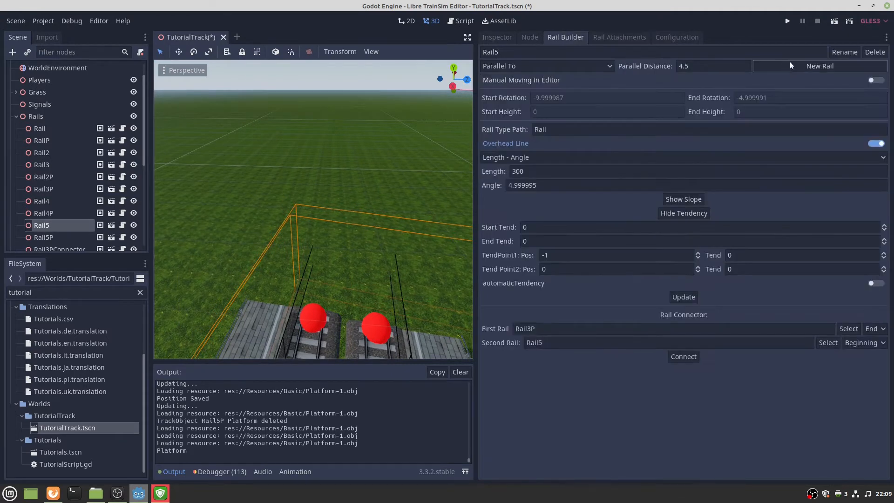
{"action": "left_click", "coordinate": [581, 67]}
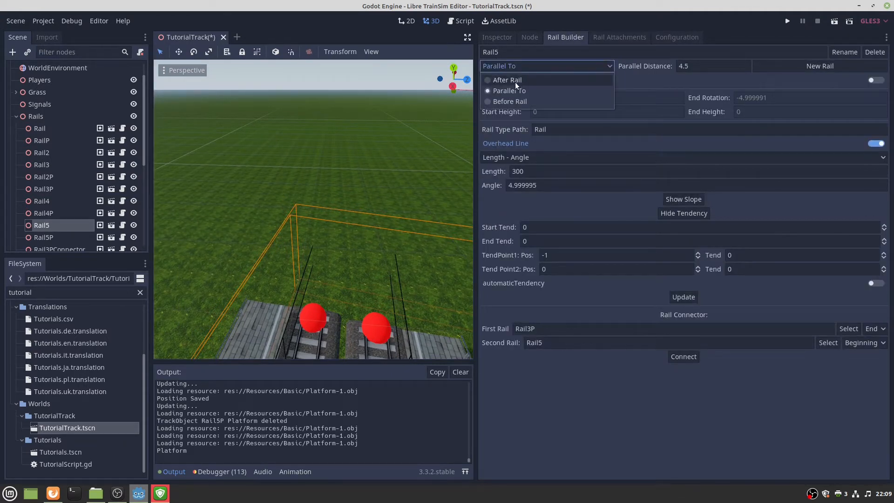
{"action": "left_click", "coordinate": [515, 81]}
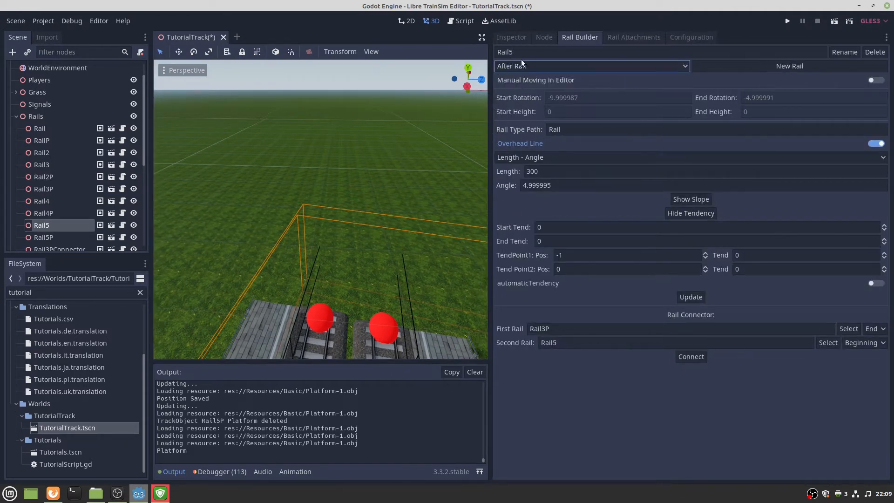
{"action": "left_click", "coordinate": [736, 66]}
Give Rail6 length 1000 and angle 0, correcting the mistyped length, and rebuild it.
{"action": "double_click", "coordinate": [561, 172]}
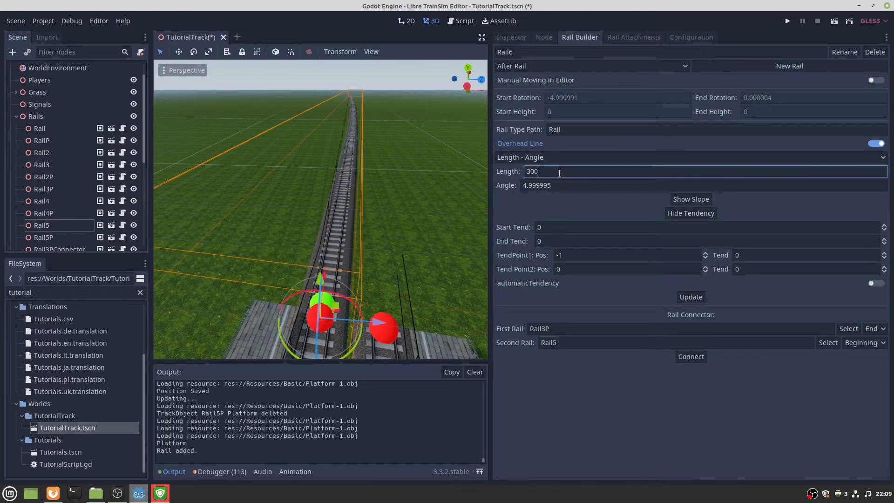
{"action": "type", "text": "100"}
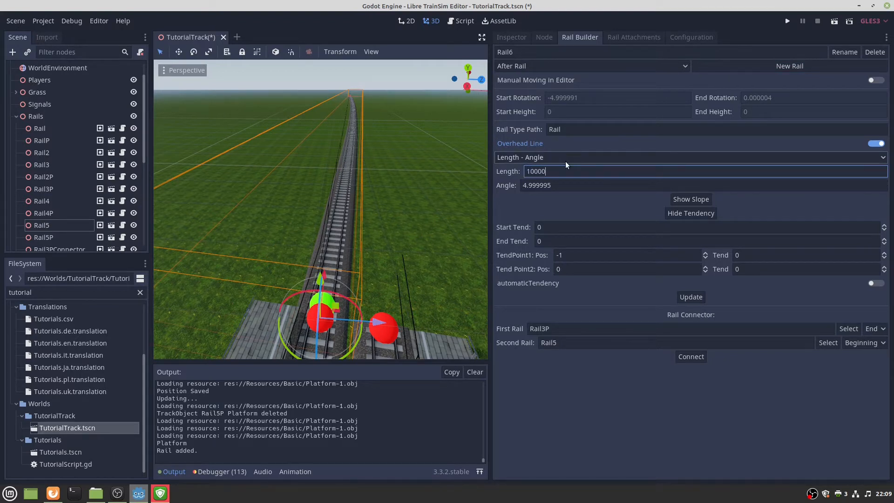
{"action": "double_click", "coordinate": [537, 185]}
{"action": "type", "text": "0"}
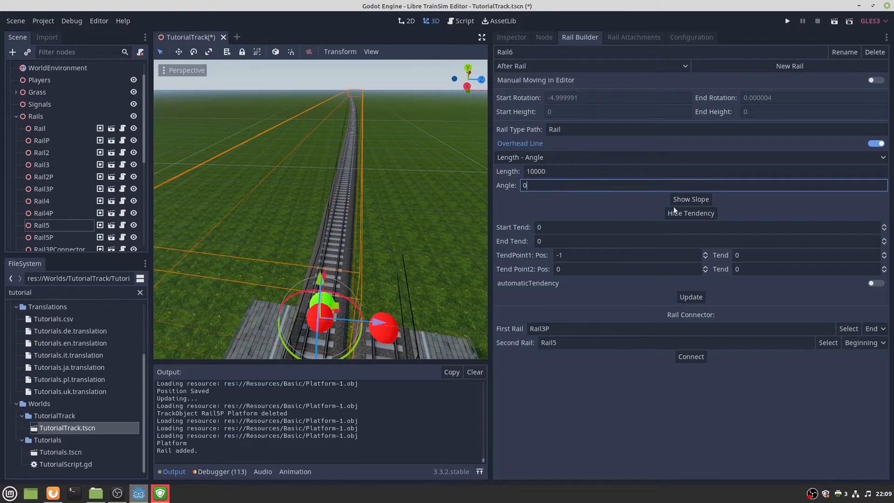
{"action": "left_click", "coordinate": [688, 296]}
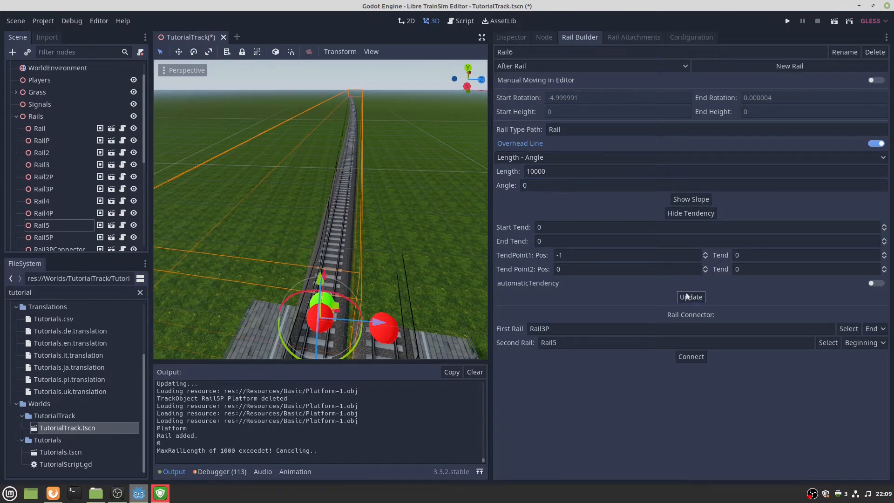
{"action": "left_click", "coordinate": [683, 298]}
{"action": "left_click", "coordinate": [682, 298]}
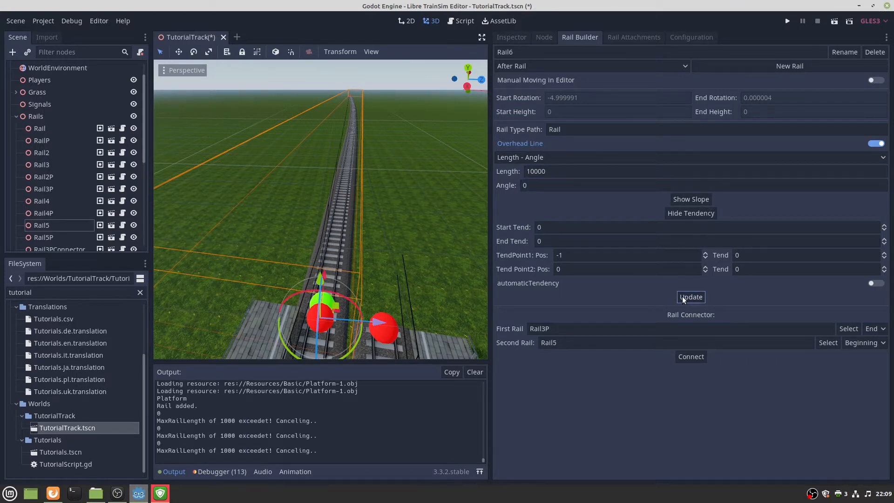
{"action": "left_click", "coordinate": [560, 171]}
{"action": "key", "text": "BackSpace"}
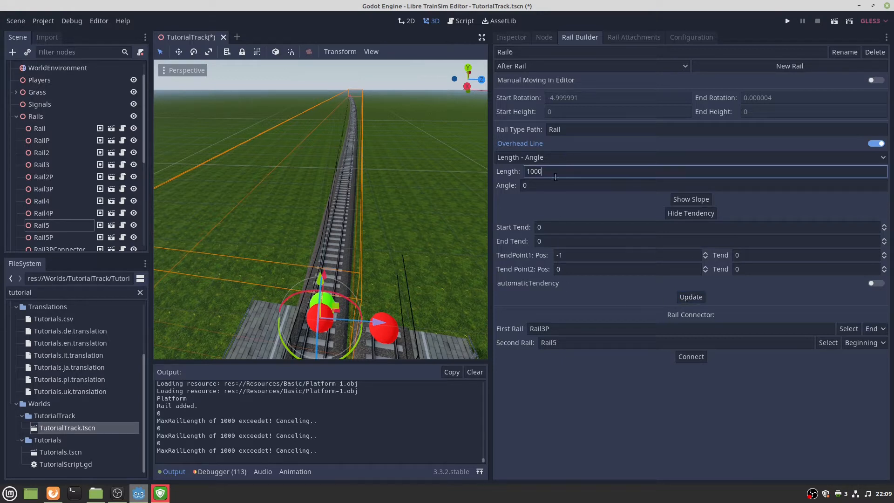
{"action": "left_click", "coordinate": [692, 298]}
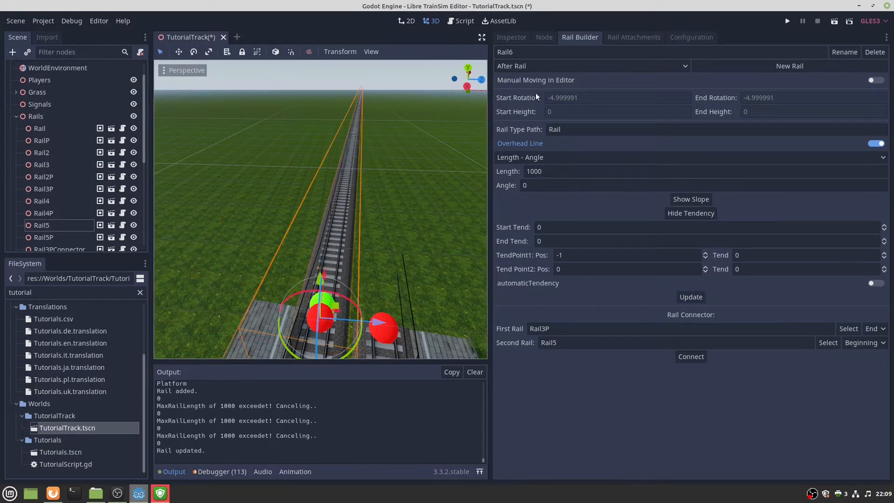
Add a parallel rail Rail6P beside Rail6 and fly the view along the new track.
{"action": "left_click", "coordinate": [655, 68]}
{"action": "left_click", "coordinate": [549, 80]}
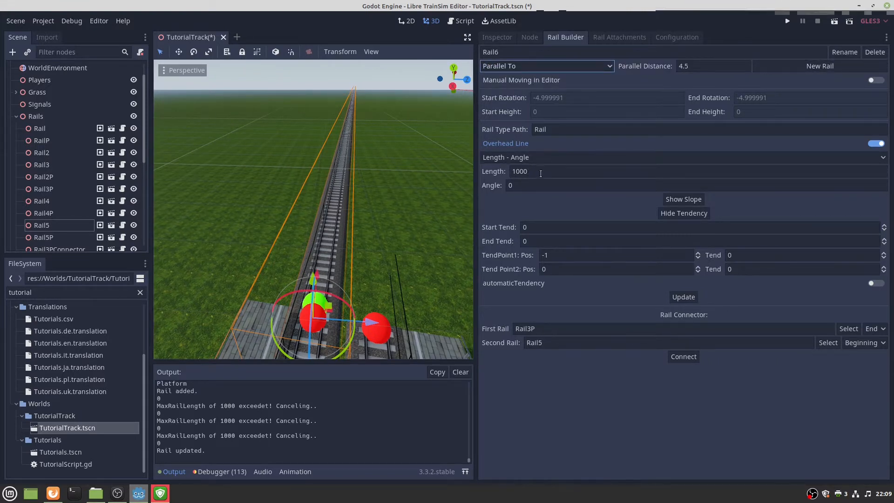
{"action": "left_click", "coordinate": [790, 66]}
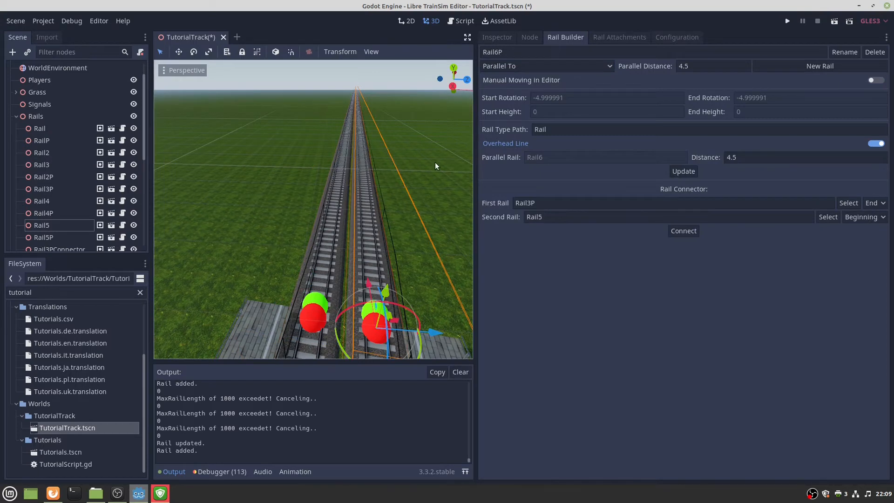
{"action": "mouse_move", "coordinate": [434, 162]}
{"action": "right_mouse_down"}
{"action": "mouse_move", "coordinate": [468, 159]}
{"action": "mouse_move", "coordinate": [471, 149]}
{"action": "mouse_move", "coordinate": [396, 195]}
{"action": "mouse_move", "coordinate": [345, 181]}
{"action": "mouse_move", "coordinate": [409, 163]}
{"action": "mouse_move", "coordinate": [335, 145]}
{"action": "mouse_move", "coordinate": [349, 139]}
{"action": "mouse_move", "coordinate": [333, 124]}
{"action": "mouse_move", "coordinate": [338, 145]}
{"action": "mouse_move", "coordinate": [305, 189]}
{"action": "mouse_move", "coordinate": [210, 198]}
{"action": "mouse_move", "coordinate": [174, 219]}
{"action": "mouse_move", "coordinate": [163, 212]}
{"action": "mouse_move", "coordinate": [163, 196]}
{"action": "mouse_move", "coordinate": [361, 206]}
{"action": "right_mouse_up"}
{"action": "key", "text": "w"}
{"action": "key", "text": "w"}
{"action": "key", "text": "w"}
{"action": "key", "text": "w"}
{"action": "key", "text": "w"}
With RailP selected, drag Station.tscn from a 'Stat' FileSystem search onto the track and select the new station.
{"action": "left_click", "coordinate": [336, 319]}
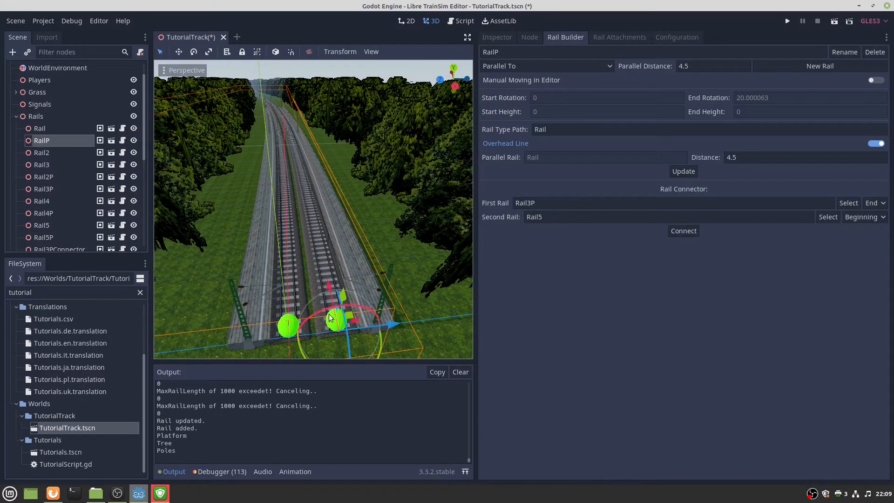
{"action": "left_click", "coordinate": [115, 292]}
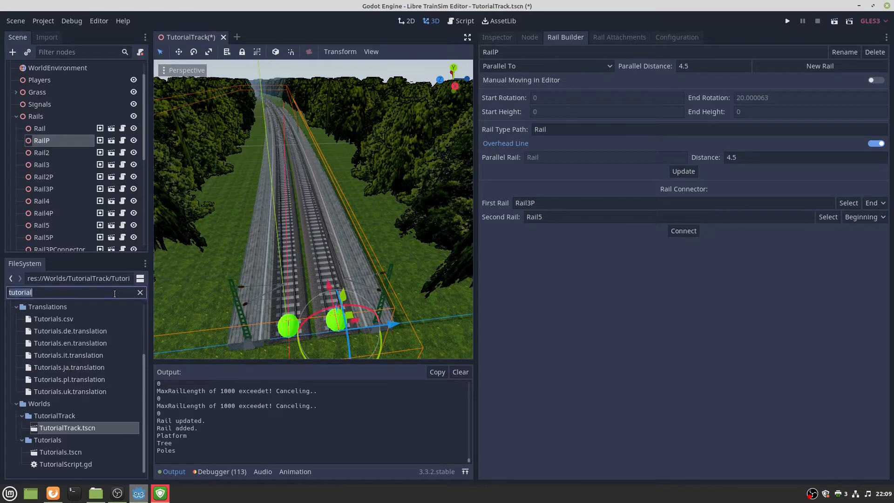
{"action": "type", "text": "Stat"}
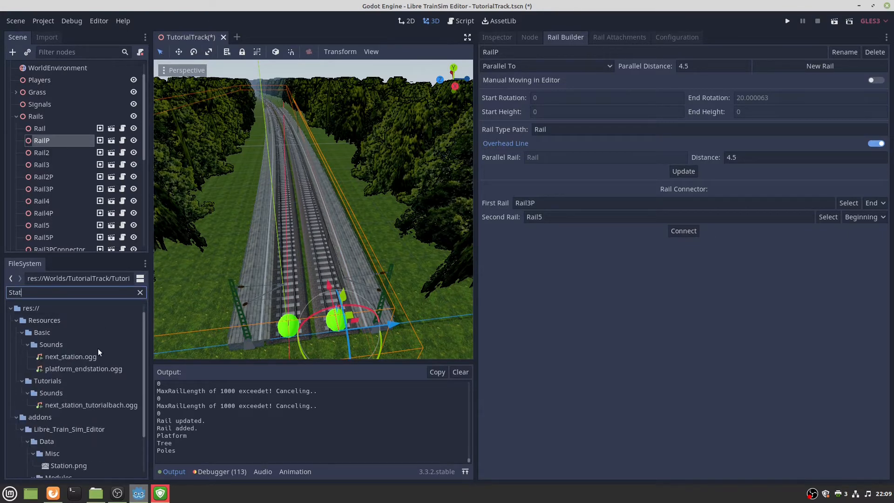
{"action": "scroll", "coordinate": [98, 353], "scroll_direction": "down", "scroll_amount": 3}
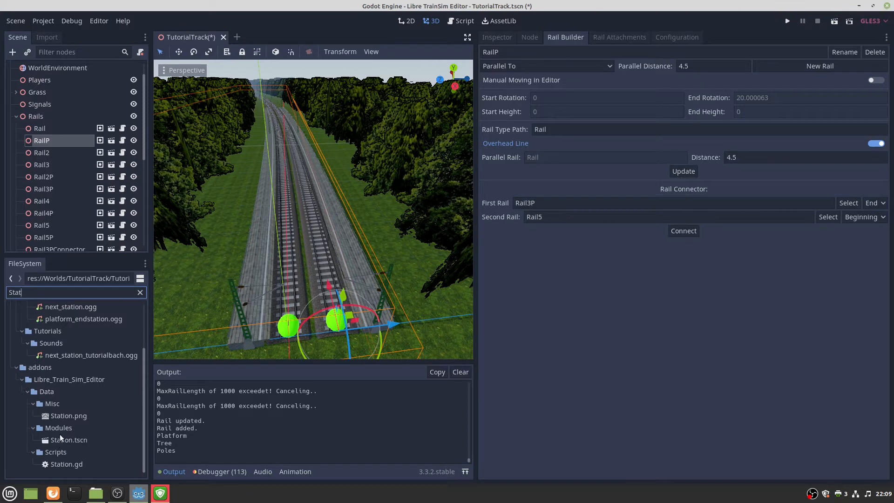
{"action": "left_click_drag", "start_coordinate": [55, 440], "coordinate": [336, 198]}
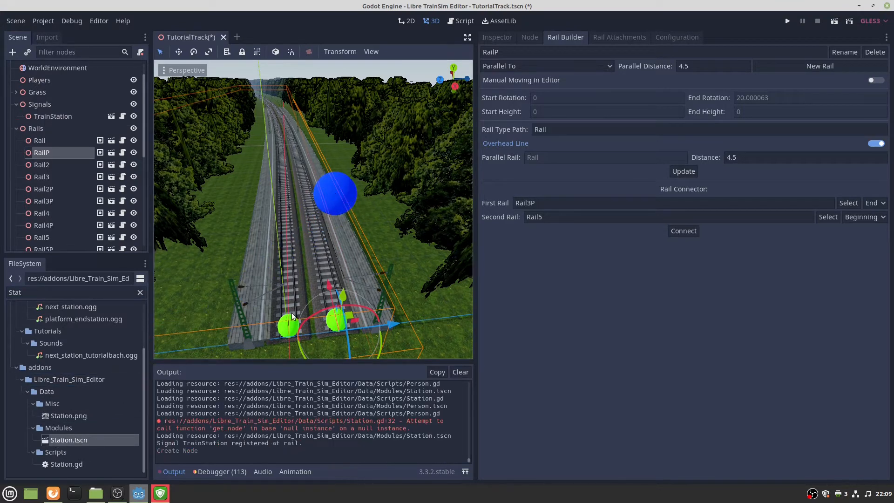
{"action": "left_click", "coordinate": [336, 190]}
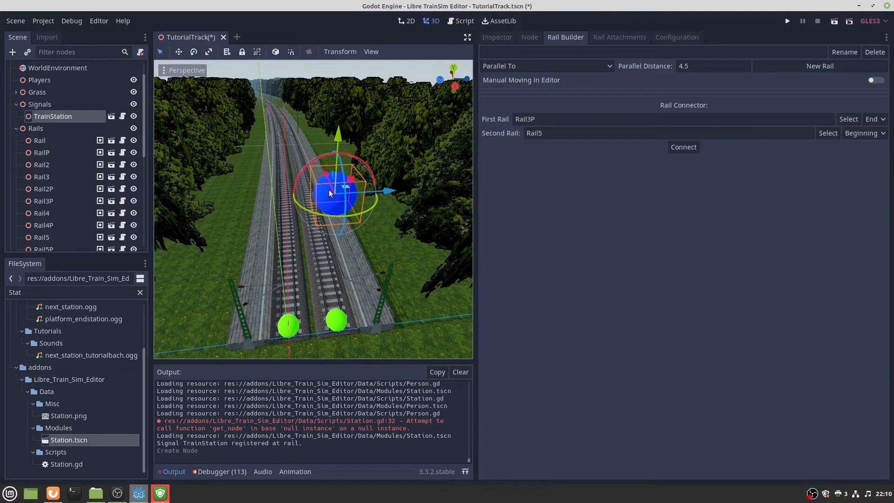
Rename the TrainStation node to Station1 in the scene tree.
{"action": "left_click", "coordinate": [493, 35]}
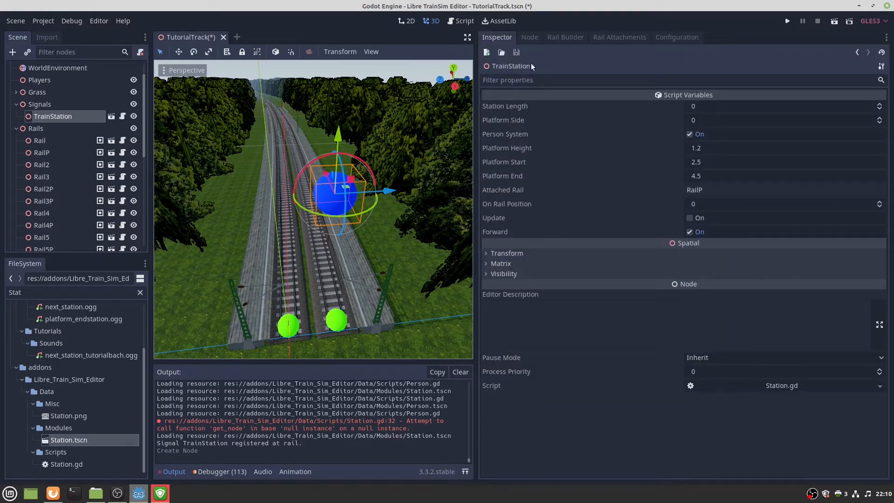
{"action": "double_click", "coordinate": [70, 116]}
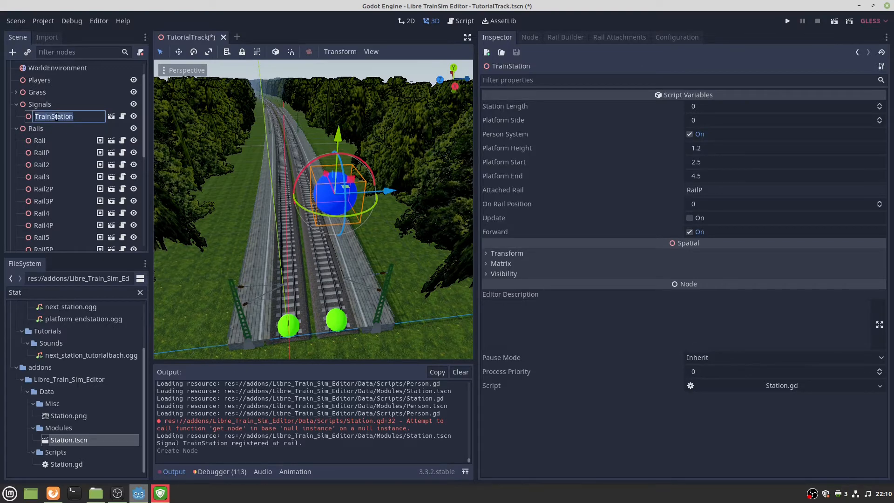
{"action": "type", "text": "Station1"}
{"action": "key", "text": "Return"}
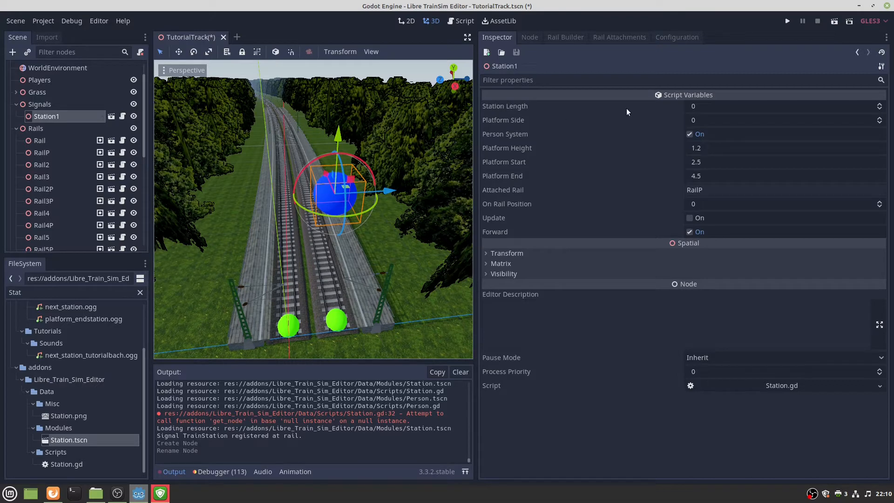
Set Station1's Station Length to 175 in the Inspector.
{"action": "left_click", "coordinate": [708, 105]}
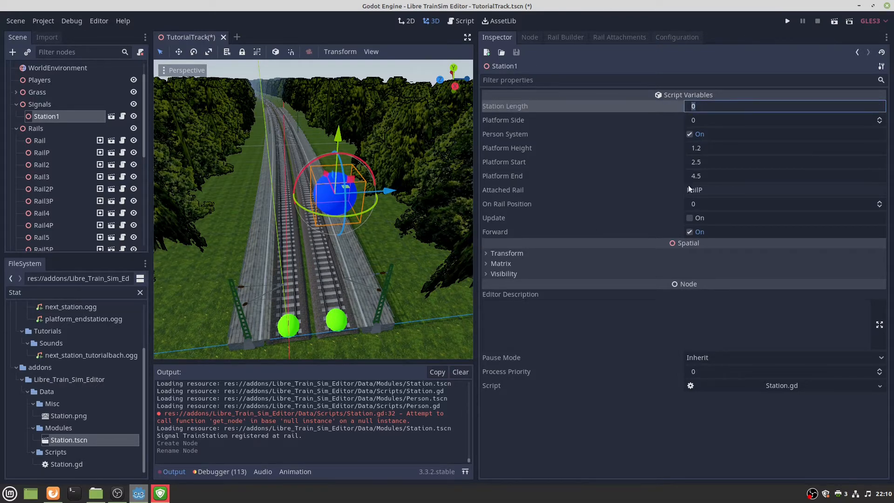
{"action": "type", "text": "175"}
{"action": "key", "text": "Tab"}
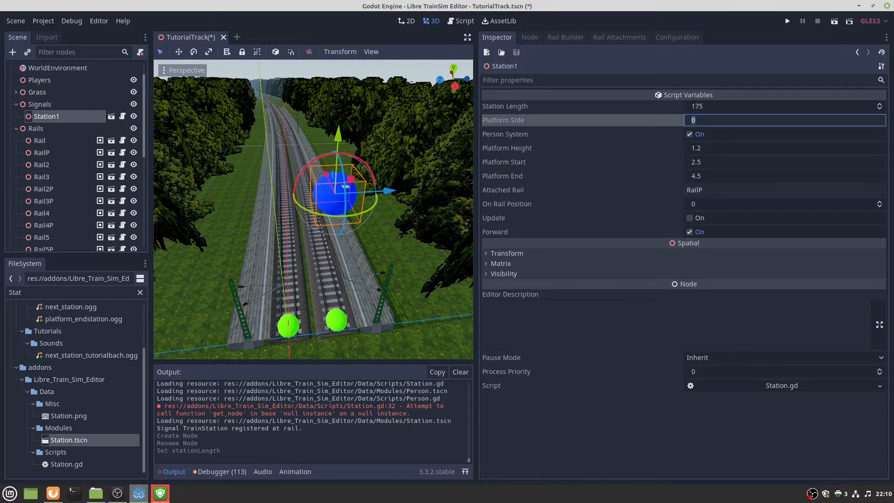
{"action": "key", "text": "alt+Tab"}
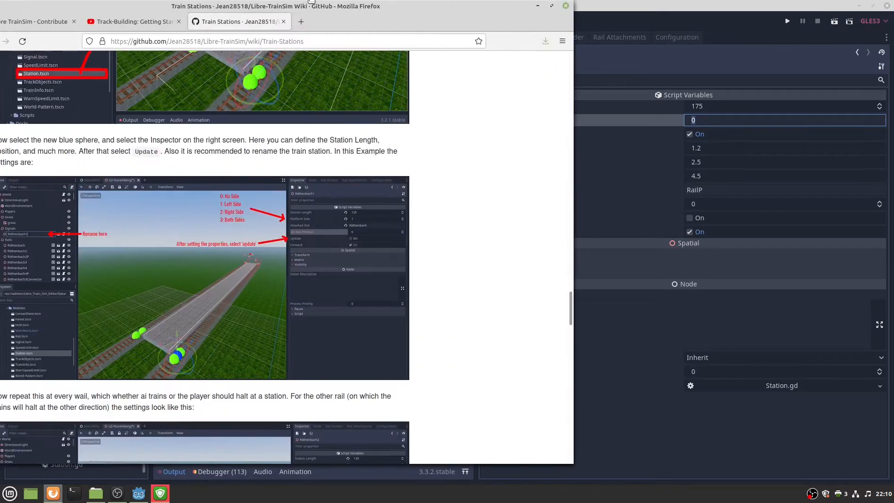
Scroll the Train Stations wiki to the Platform Side values (0 none, 1 left, 2 right, 3 both).
{"action": "scroll", "coordinate": [381, 241], "scroll_direction": "down", "scroll_amount": 4}
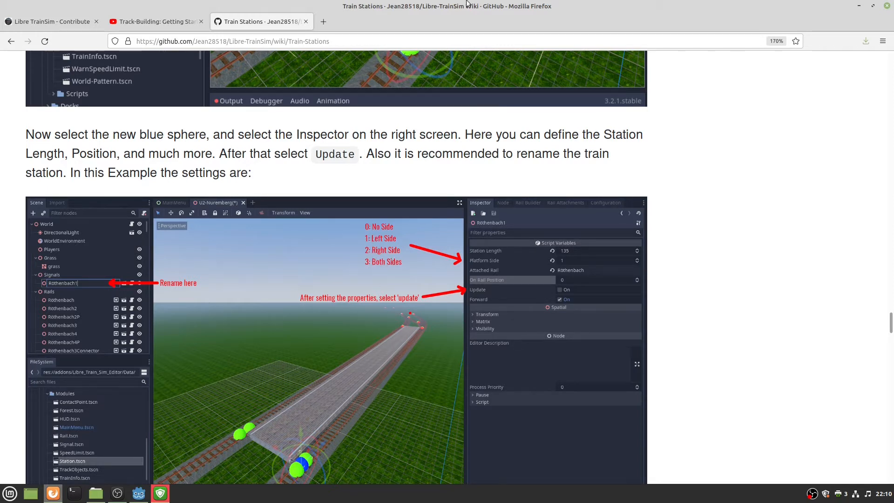
{"action": "key", "text": "alt+Tab"}
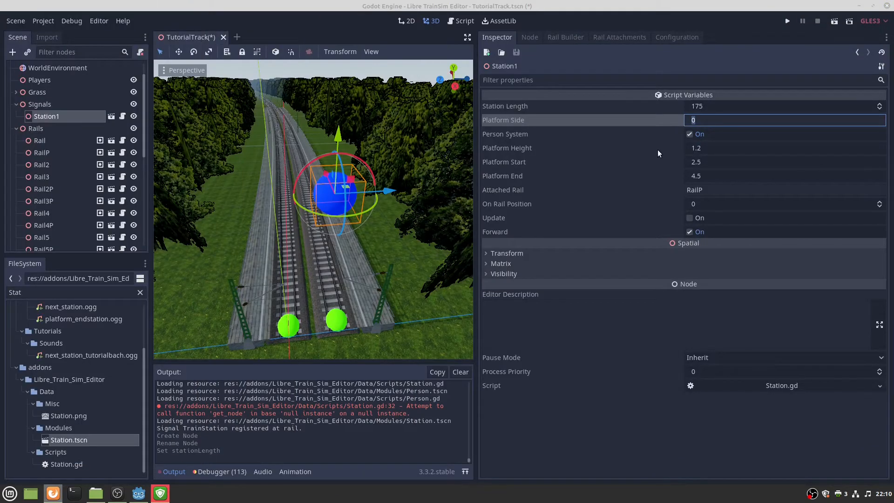
Enter 2 (right side) in Station1's Platform Side field.
{"action": "left_click", "coordinate": [701, 120]}
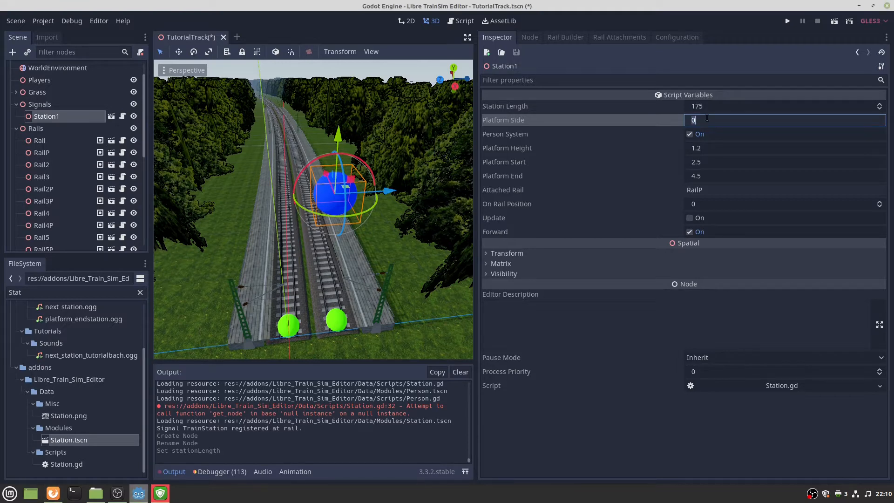
{"action": "type", "text": "2"}
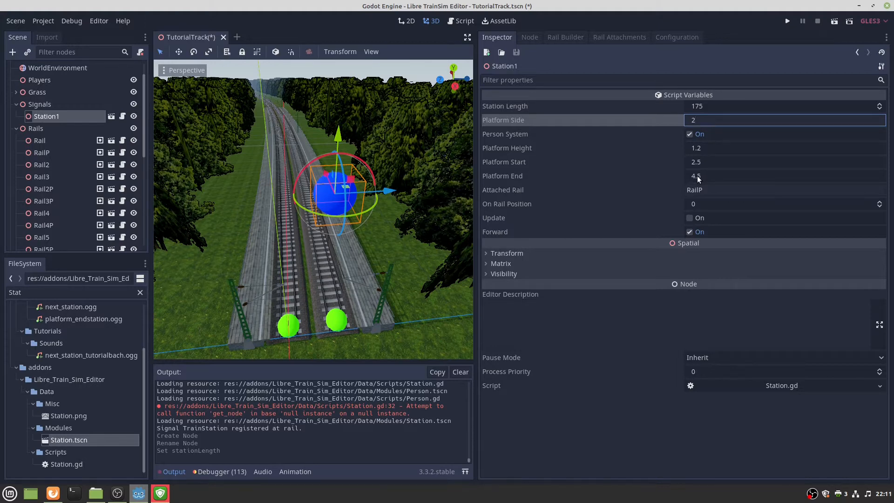
Rebuild Station1 with Update so its platform moves to side 2.
{"action": "right_click_drag", "start_coordinate": [396, 245], "coordinate": [482, 176]}
{"action": "key", "text": "w"}
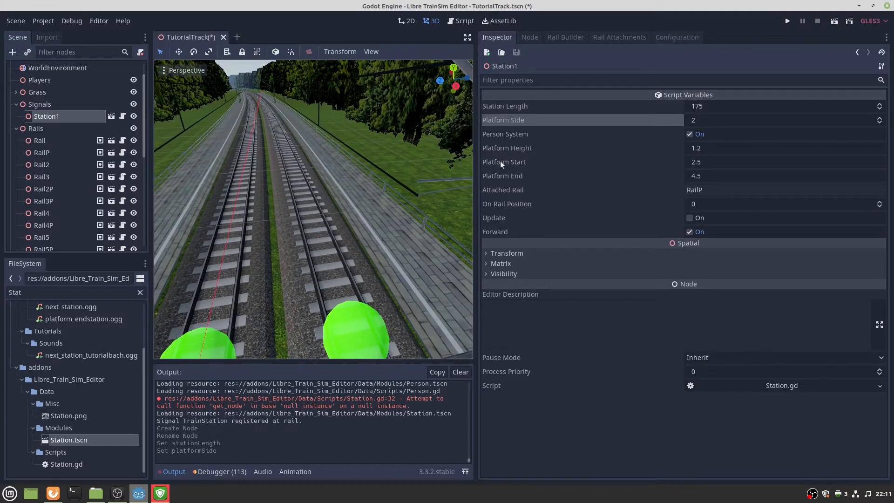
{"action": "right_click_drag", "start_coordinate": [377, 263], "coordinate": [340, 286]}
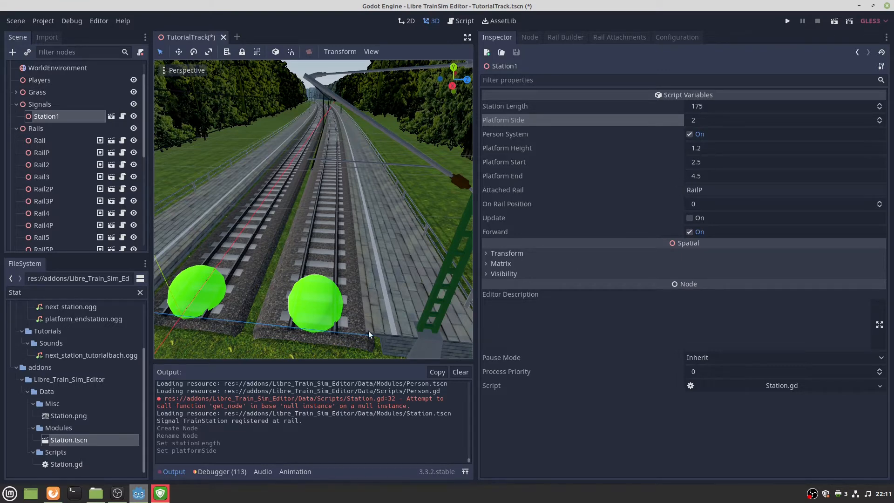
{"action": "scroll", "coordinate": [402, 345], "scroll_direction": "down", "scroll_amount": 8}
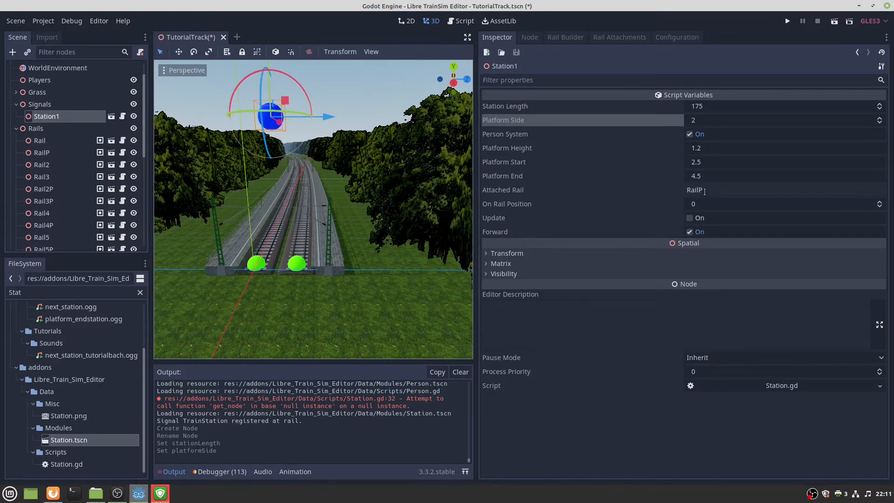
{"action": "left_click", "coordinate": [689, 217]}
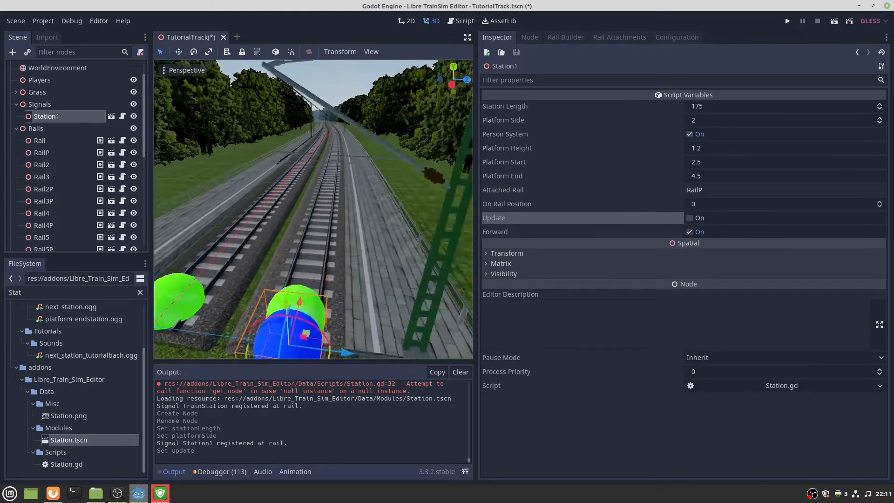
Fly over Station1 to check the new platform beside RailP, then select Rail5.
{"action": "right_click_drag", "start_coordinate": [324, 186], "coordinate": [324, 232]}
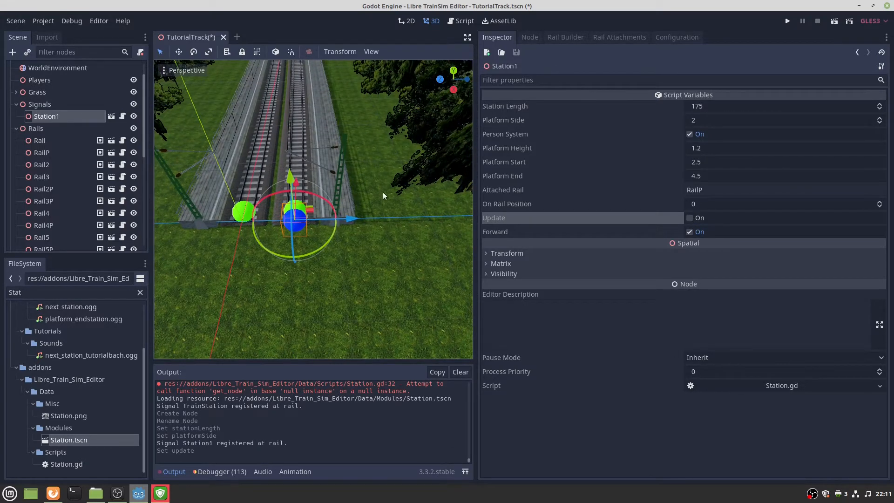
{"action": "mouse_move", "coordinate": [340, 166]}
{"action": "right_mouse_down"}
{"action": "mouse_move", "coordinate": [340, 91]}
{"action": "mouse_move", "coordinate": [328, 78]}
{"action": "mouse_move", "coordinate": [356, 78]}
{"action": "mouse_move", "coordinate": [358, 132]}
{"action": "right_mouse_up"}
{"action": "key", "text": "w"}
{"action": "key", "text": "w"}
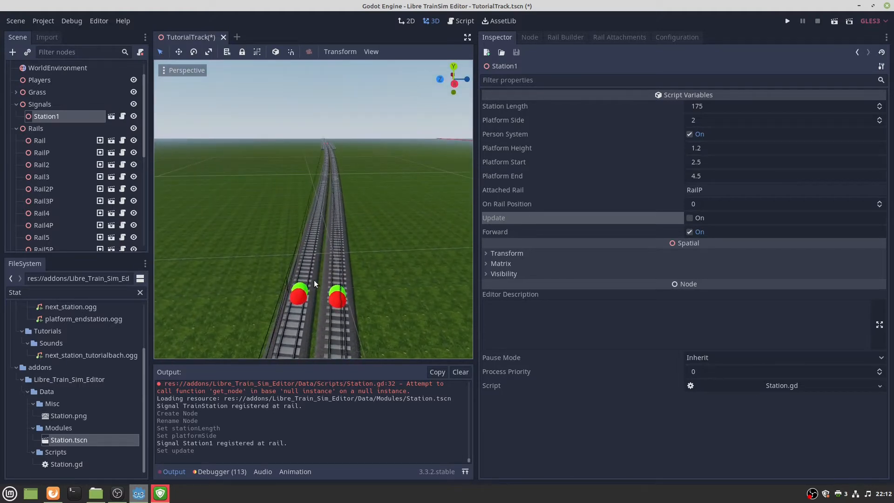
{"action": "left_click", "coordinate": [300, 292]}
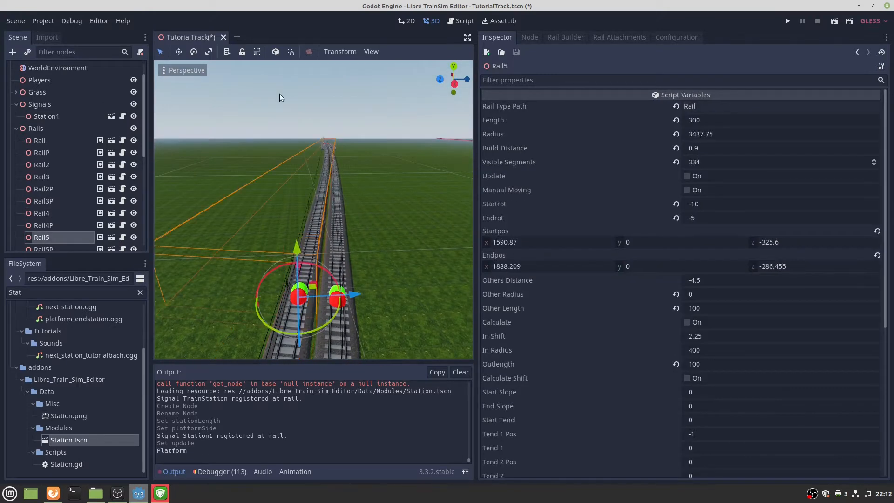
Drop a new Station instance into the scene and rename it Station2.
{"action": "left_click_drag", "start_coordinate": [86, 441], "coordinate": [276, 228]}
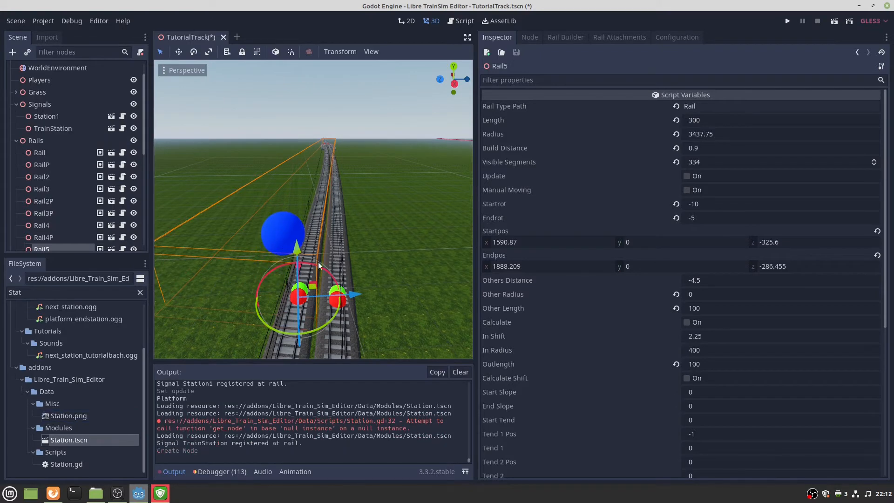
{"action": "double_click", "coordinate": [87, 130]}
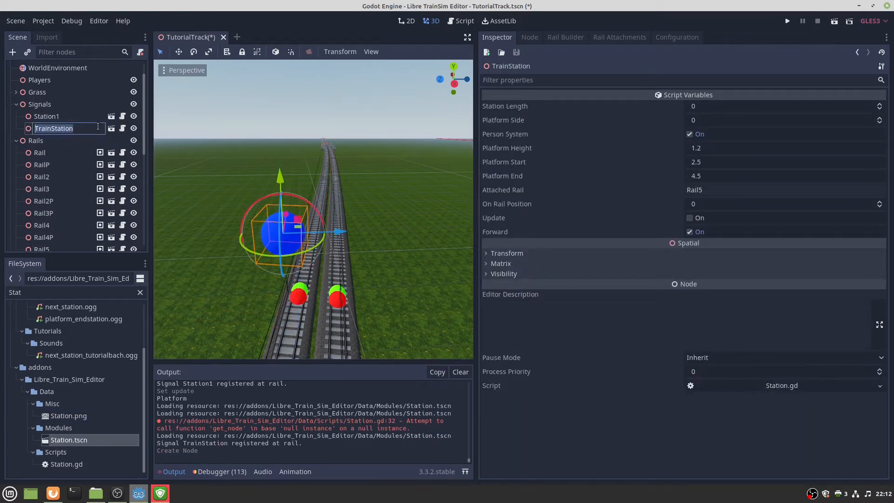
{"action": "type", "text": "Station2"}
{"action": "key", "text": "Return"}
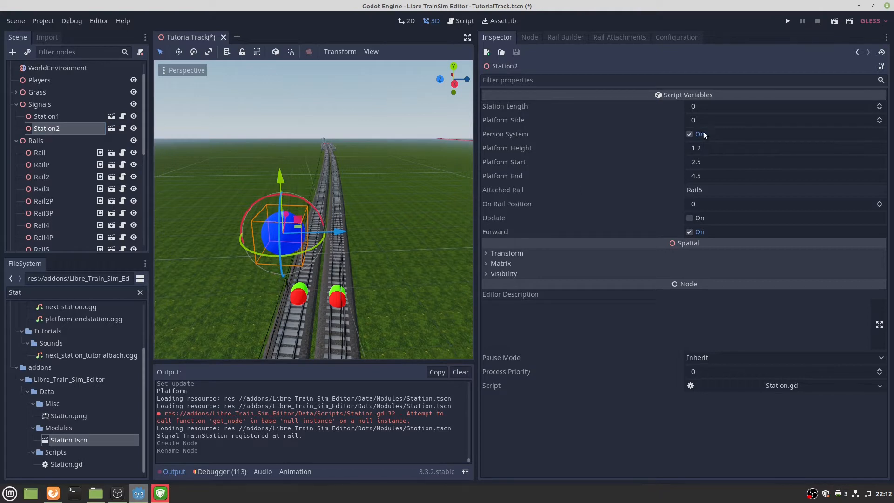
Give Station2 platform side 1, length 100 and rail position 200, then rebuild it.
{"action": "left_click", "coordinate": [722, 121]}
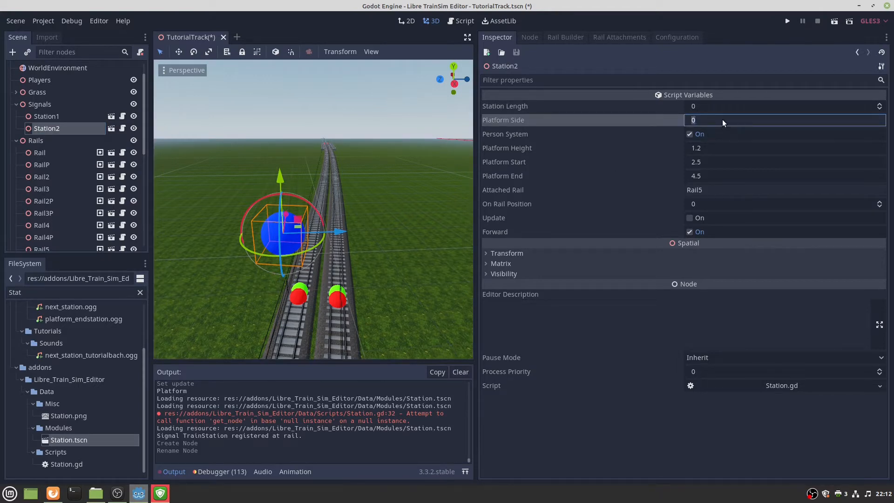
{"action": "type", "text": "1"}
{"action": "key", "text": "BackSpace"}
{"action": "type", "text": "1"}
{"action": "key", "text": "Return"}
{"action": "left_click", "coordinate": [722, 106]}
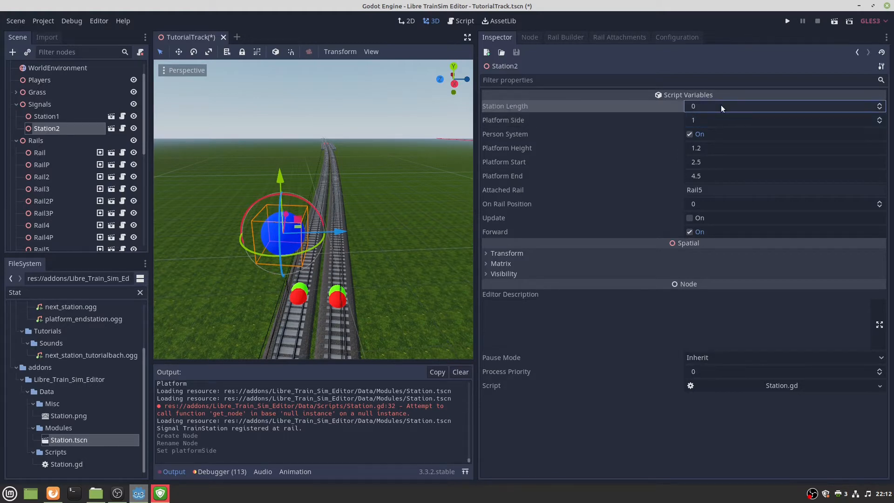
{"action": "key", "text": "Return"}
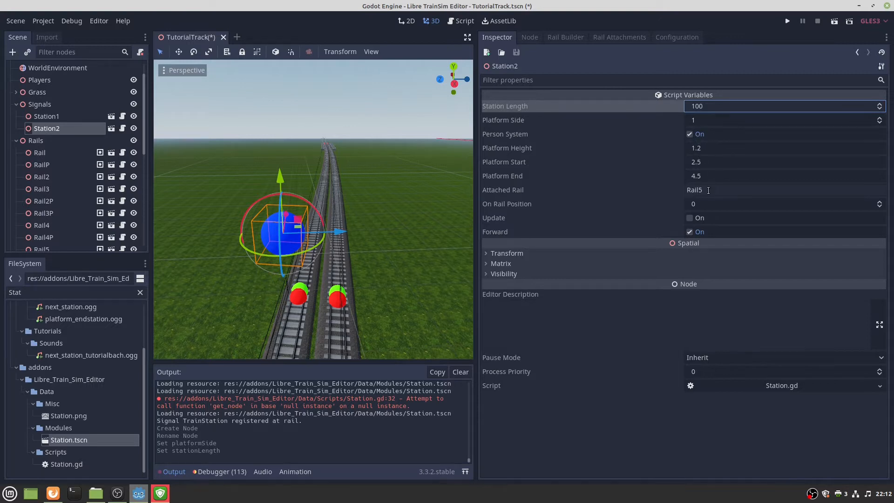
{"action": "left_click", "coordinate": [703, 206]}
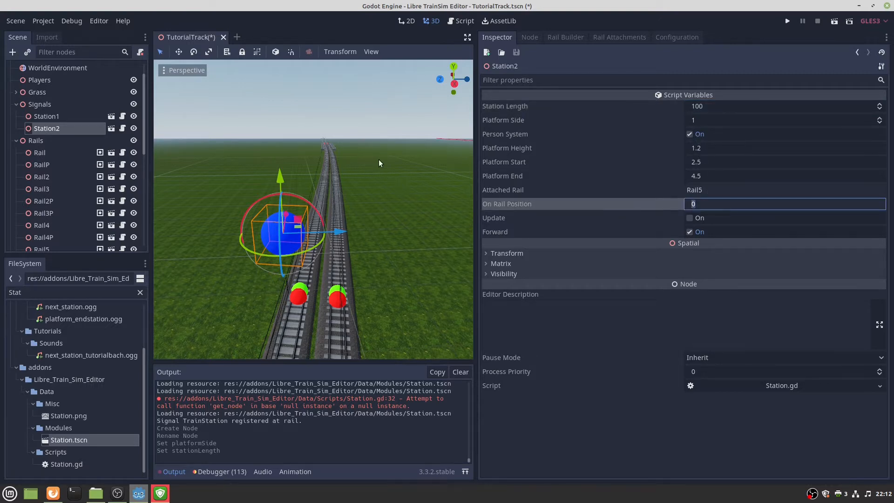
{"action": "type", "text": "200"}
{"action": "left_click", "coordinate": [689, 218]}
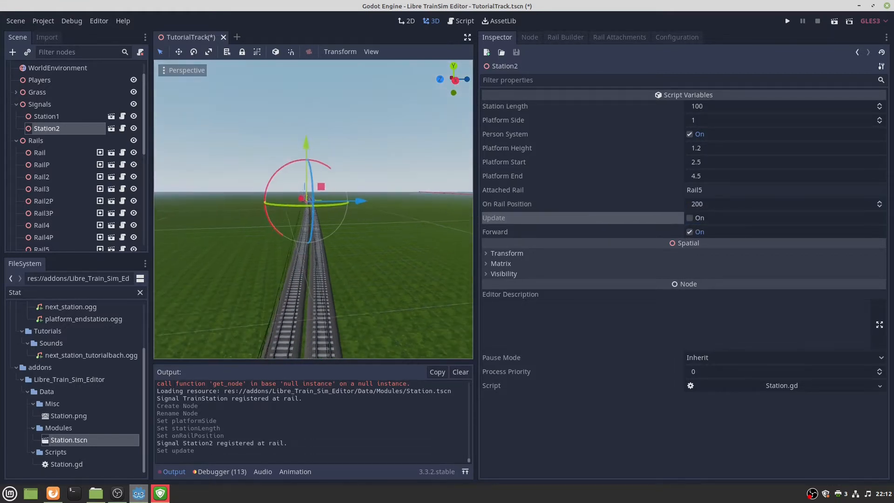
Fly along the track to inspect Station2, then select Rail5.
{"action": "right_click_drag", "start_coordinate": [386, 177], "coordinate": [330, 214]}
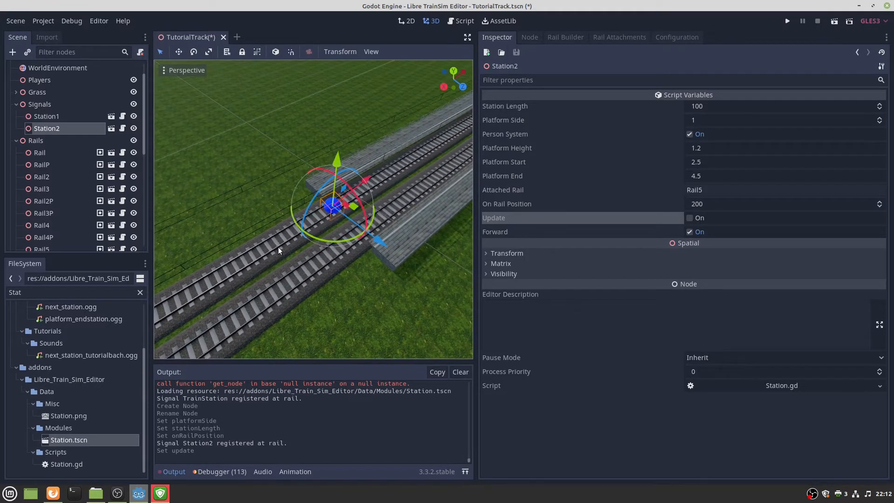
{"action": "right_click_drag", "start_coordinate": [331, 209], "coordinate": [359, 196]}
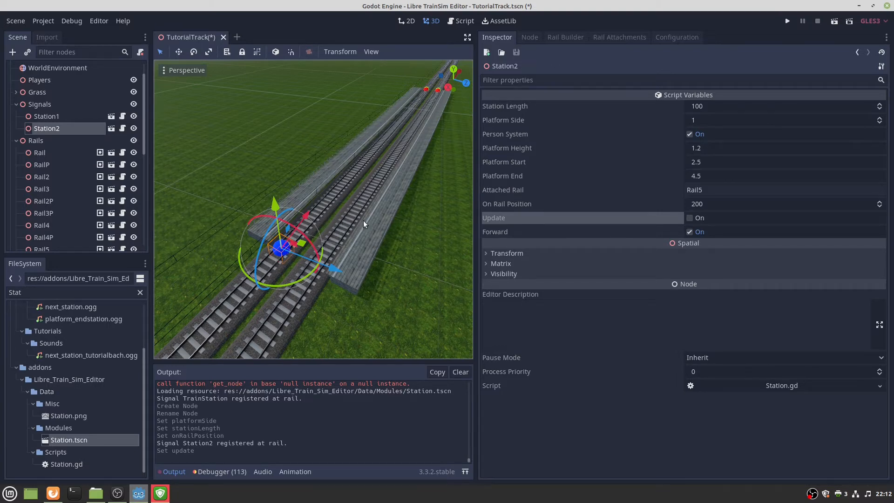
{"action": "right_click_drag", "start_coordinate": [377, 216], "coordinate": [261, 233]}
{"action": "key", "text": "w"}
{"action": "key", "text": "w"}
{"action": "key", "text": "d"}
{"action": "key", "text": "s"}
{"action": "key", "text": "w"}
{"action": "left_click", "coordinate": [351, 316]}
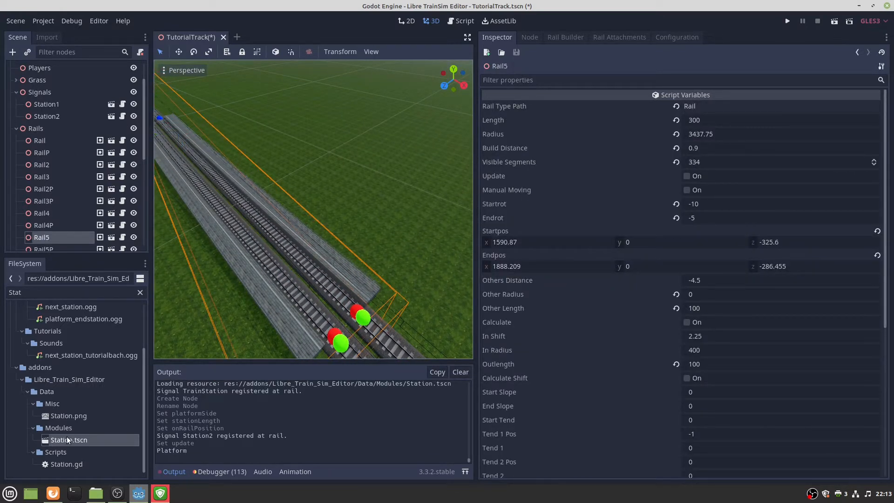
Add another Station instance and rename it Station2_R.
{"action": "middle_click_drag", "start_coordinate": [340, 333], "coordinate": [419, 300]}
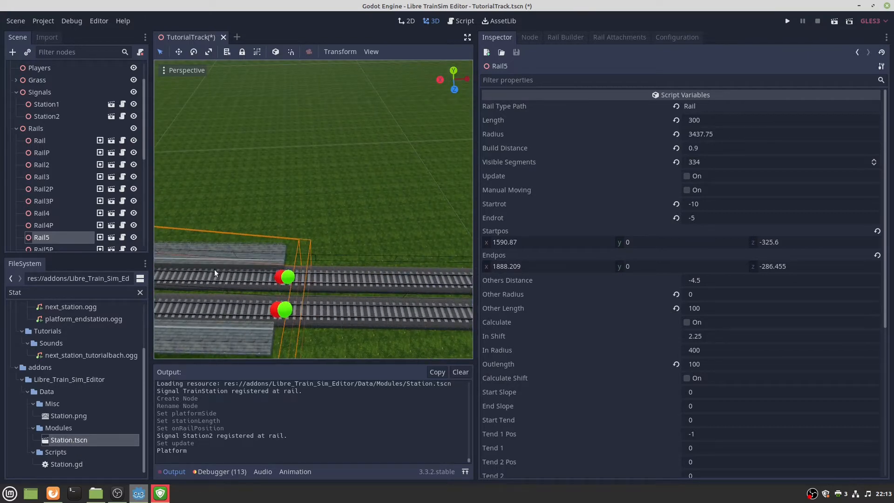
{"action": "left_click_drag", "start_coordinate": [88, 440], "coordinate": [304, 227]}
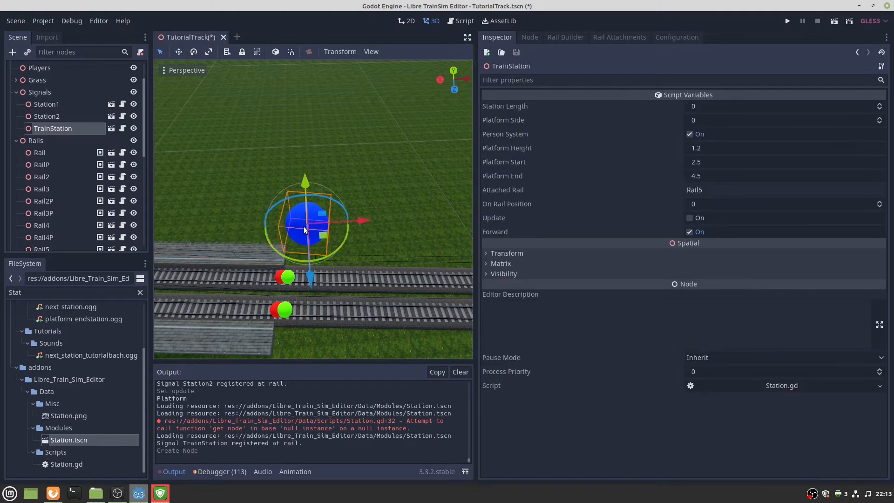
{"action": "double_click", "coordinate": [49, 128]}
{"action": "type", "text": "Station2"}
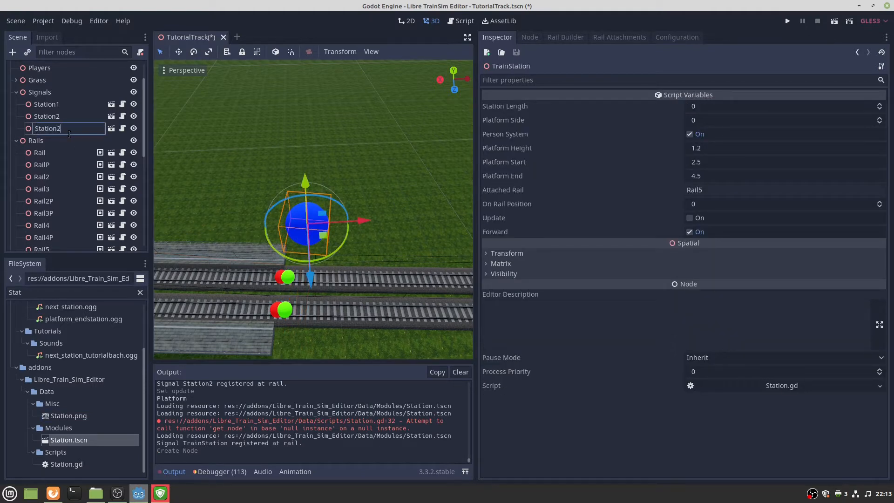
{"action": "type", "text": "_"}
{"action": "type", "text": "R"}
{"action": "key", "text": "Return"}
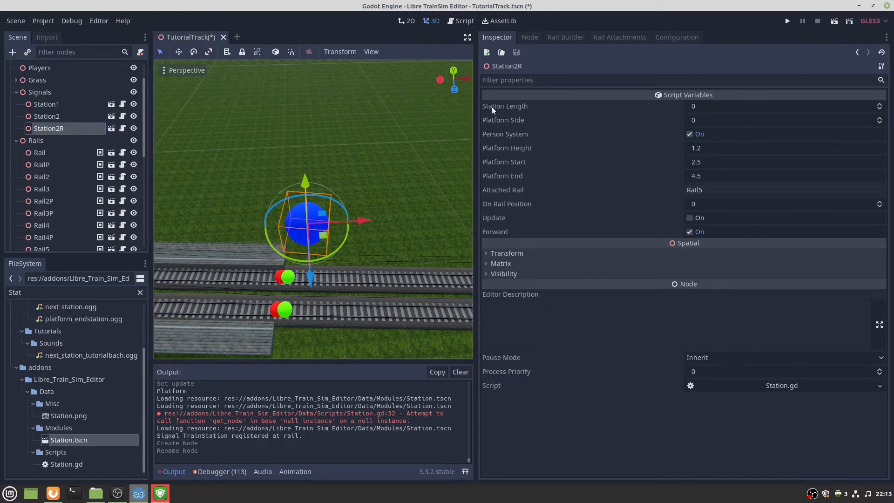
Set Station2_R's station length to 100.
{"action": "left_click", "coordinate": [708, 106]}
{"action": "type", "text": "100"}
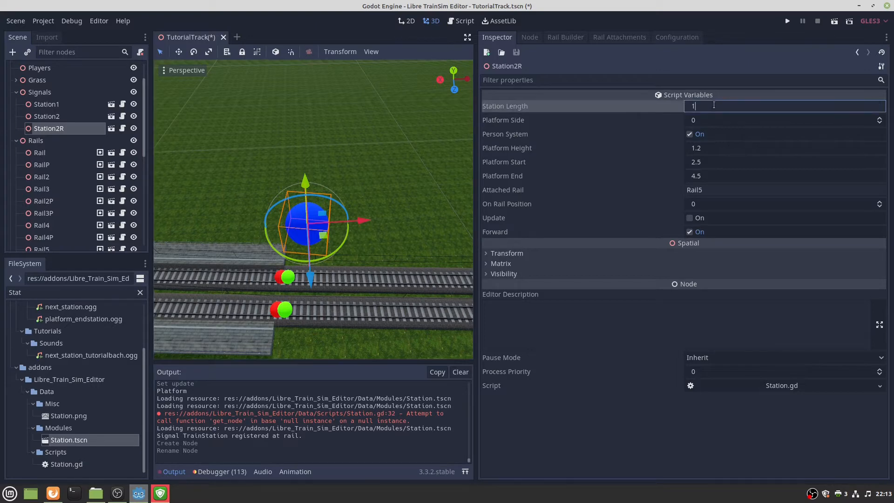
{"action": "key", "text": "Return"}
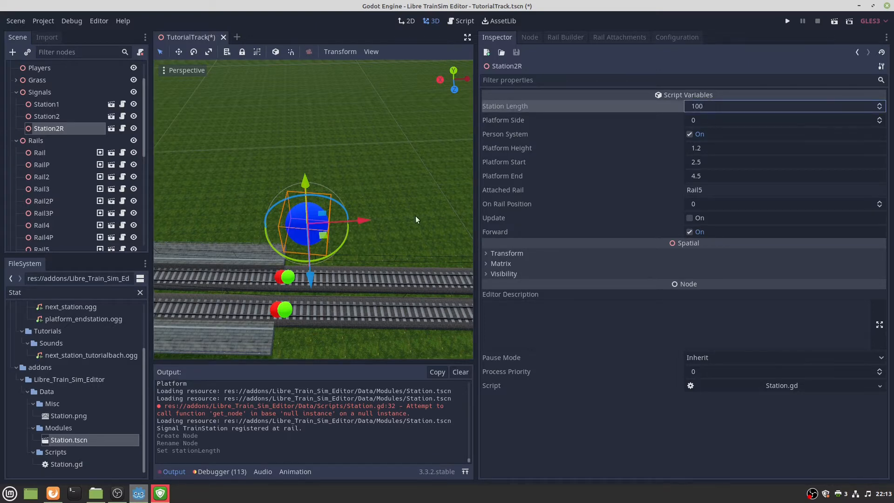
{"action": "key", "text": "s"}
{"action": "right_click_drag", "start_coordinate": [415, 216], "coordinate": [307, 194]}
{"action": "right_click_drag", "start_coordinate": [393, 242], "coordinate": [393, 218]}
{"action": "key", "text": "w"}
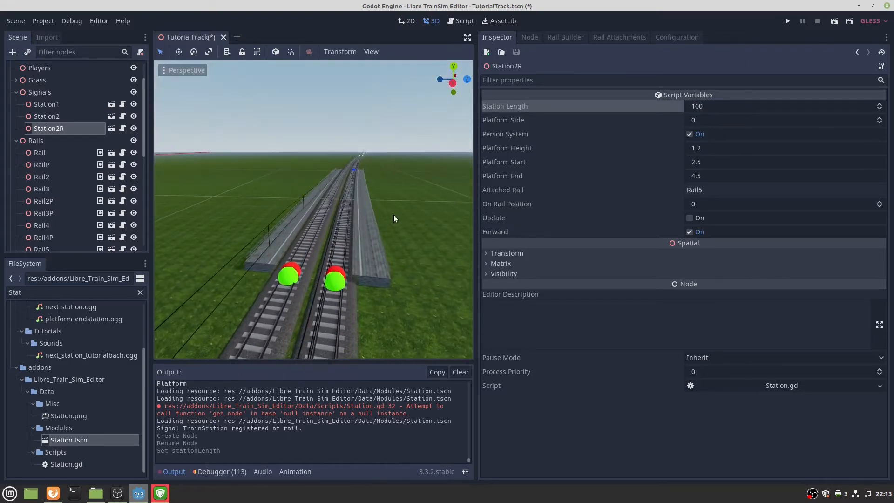
Set platform side 2 and rail position 300, turn off Forward, and rebuild Station2_R.
{"action": "left_click", "coordinate": [723, 120]}
{"action": "type", "text": "2"}
{"action": "key", "text": "Return"}
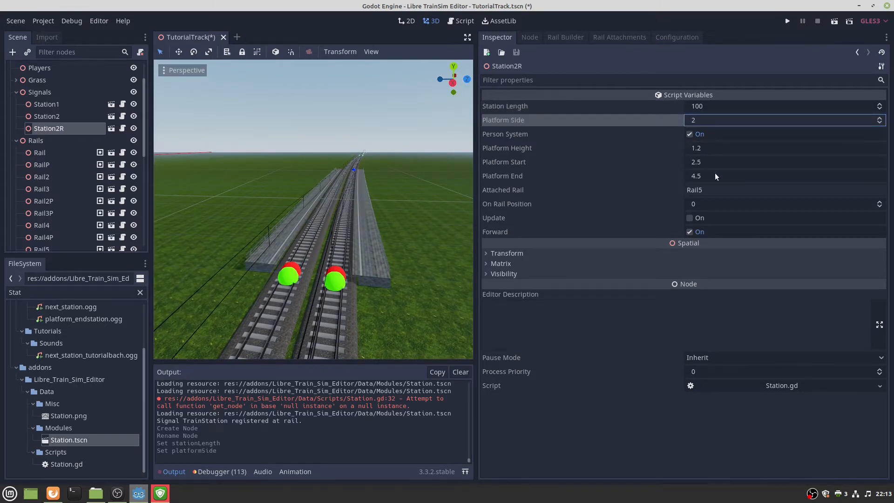
{"action": "left_click", "coordinate": [711, 202]}
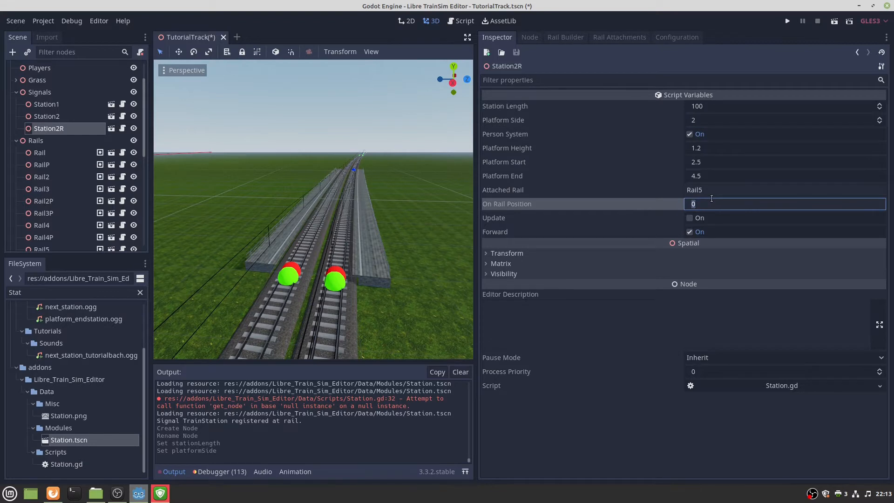
{"action": "type", "text": "300"}
{"action": "left_click", "coordinate": [689, 232]}
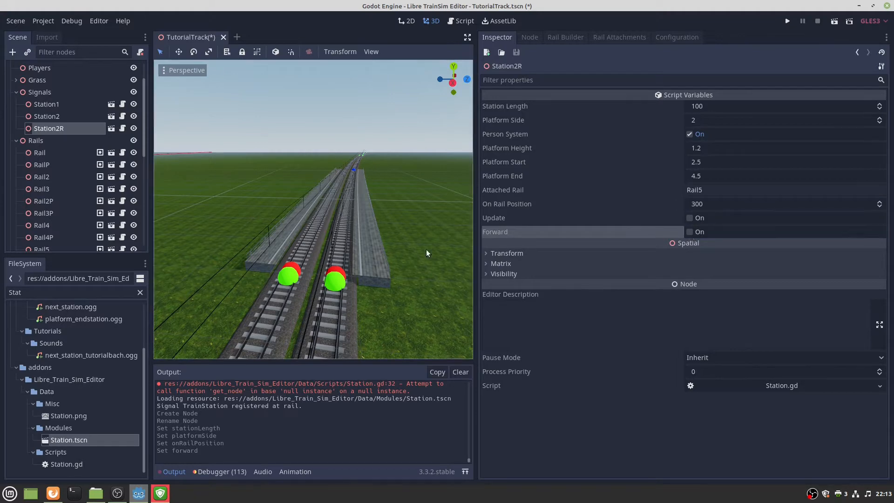
{"action": "left_click", "coordinate": [690, 219]}
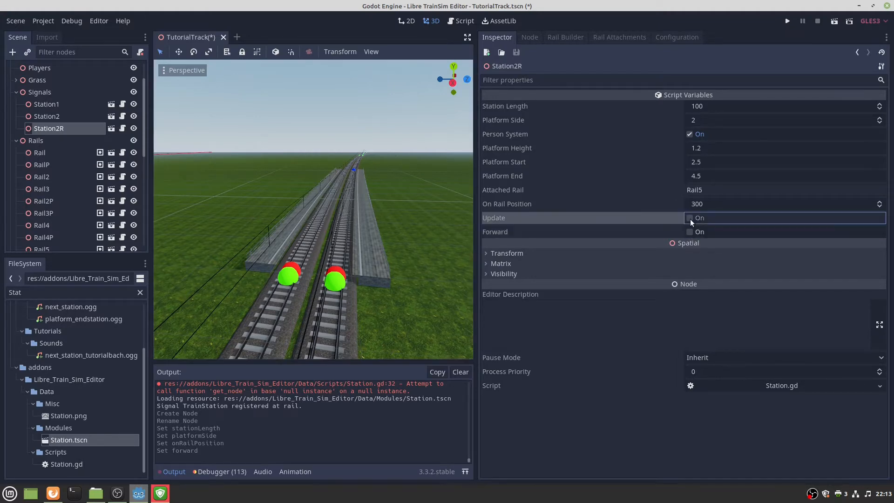
Fly between the platforms to inspect Station2_R, then select the Rail node.
{"action": "mouse_move", "coordinate": [335, 242]}
{"action": "right_mouse_down"}
{"action": "mouse_move", "coordinate": [344, 302]}
{"action": "mouse_move", "coordinate": [345, 205]}
{"action": "mouse_move", "coordinate": [345, 242]}
{"action": "mouse_move", "coordinate": [305, 201]}
{"action": "mouse_move", "coordinate": [306, 177]}
{"action": "mouse_move", "coordinate": [305, 242]}
{"action": "mouse_move", "coordinate": [325, 286]}
{"action": "right_mouse_up"}
{"action": "key", "text": "w"}
{"action": "key", "text": "s"}
{"action": "key", "text": "w"}
{"action": "key", "text": "s"}
{"action": "key", "text": "w"}
{"action": "key", "text": "s"}
{"action": "key", "text": "w"}
{"action": "key", "text": "s"}
{"action": "key", "text": "w"}
{"action": "key", "text": "e"}
{"action": "key", "text": "s"}
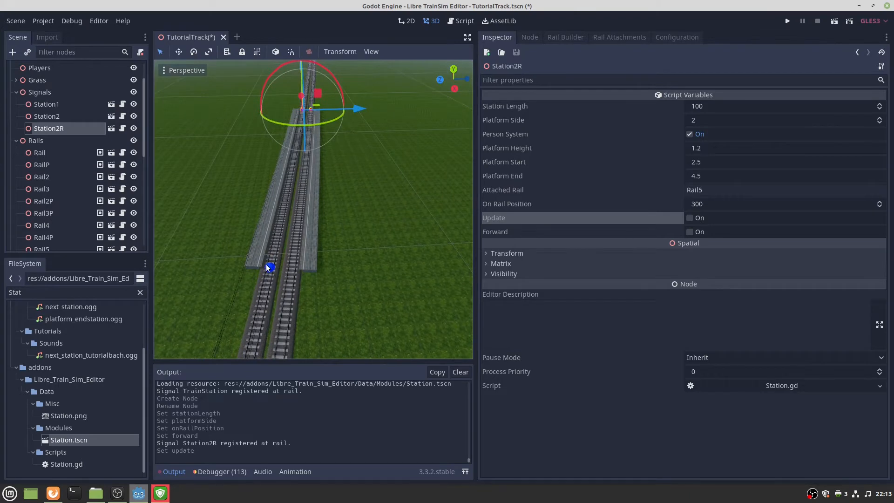
{"action": "mouse_move", "coordinate": [292, 268]}
{"action": "right_mouse_down"}
{"action": "mouse_move", "coordinate": [292, 216]}
{"action": "mouse_move", "coordinate": [285, 251]}
{"action": "mouse_move", "coordinate": [256, 291]}
{"action": "mouse_move", "coordinate": [242, 251]}
{"action": "mouse_move", "coordinate": [308, 246]}
{"action": "mouse_move", "coordinate": [298, 257]}
{"action": "mouse_move", "coordinate": [309, 267]}
{"action": "mouse_move", "coordinate": [305, 278]}
{"action": "right_mouse_up"}
{"action": "key", "text": "w"}
{"action": "key", "text": "w"}
{"action": "left_click", "coordinate": [328, 250]}
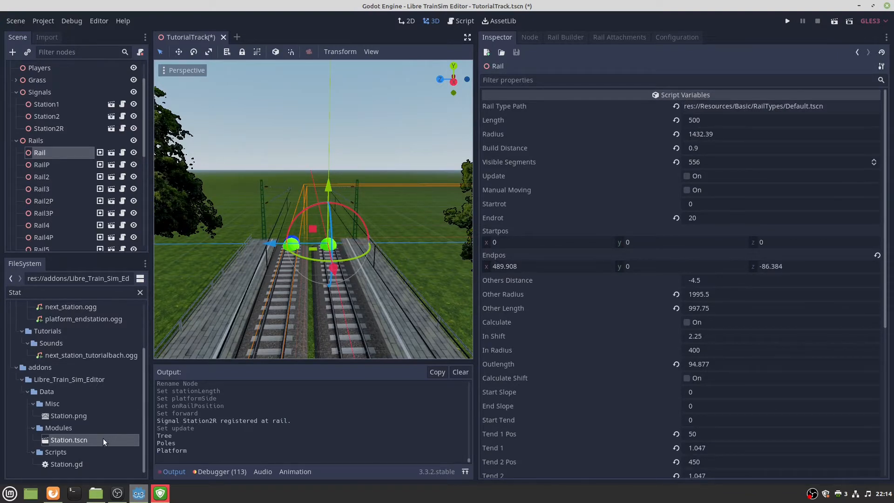
Place a new Station on Rail and rename it Station1_Platform2R.
{"action": "left_click_drag", "start_coordinate": [102, 439], "coordinate": [324, 250]}
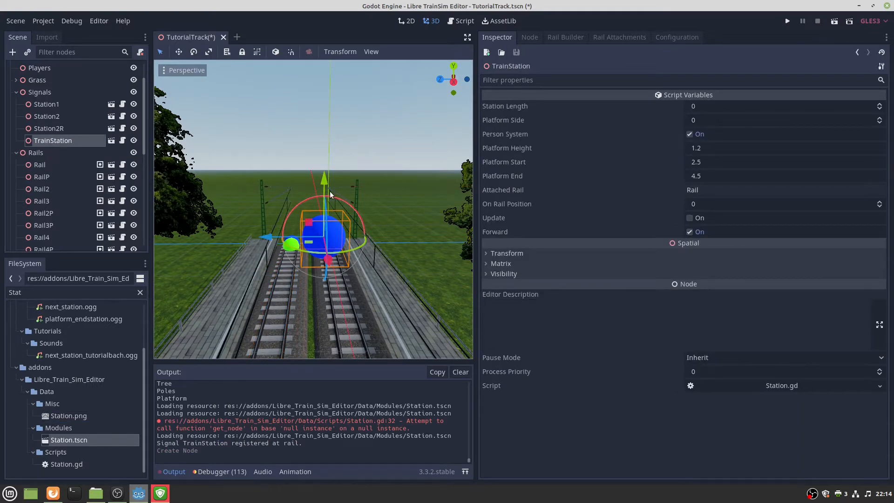
{"action": "right_click_drag", "start_coordinate": [329, 191], "coordinate": [391, 191]}
{"action": "double_click", "coordinate": [69, 140]}
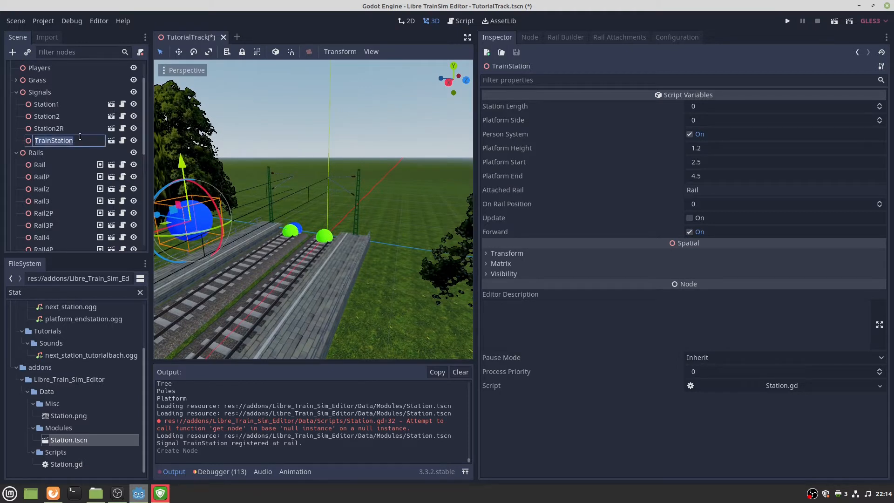
{"action": "type", "text": "Station1_Platform2"}
{"action": "type", "text": "R"}
{"action": "key", "text": "Return"}
{"action": "key", "text": "f"}
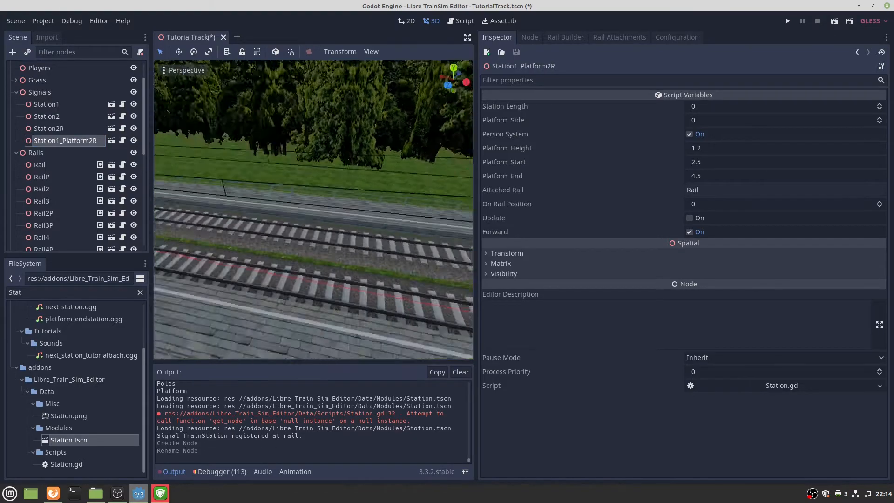
{"action": "right_click_drag", "start_coordinate": [303, 188], "coordinate": [184, 159]}
{"action": "key", "text": "s"}
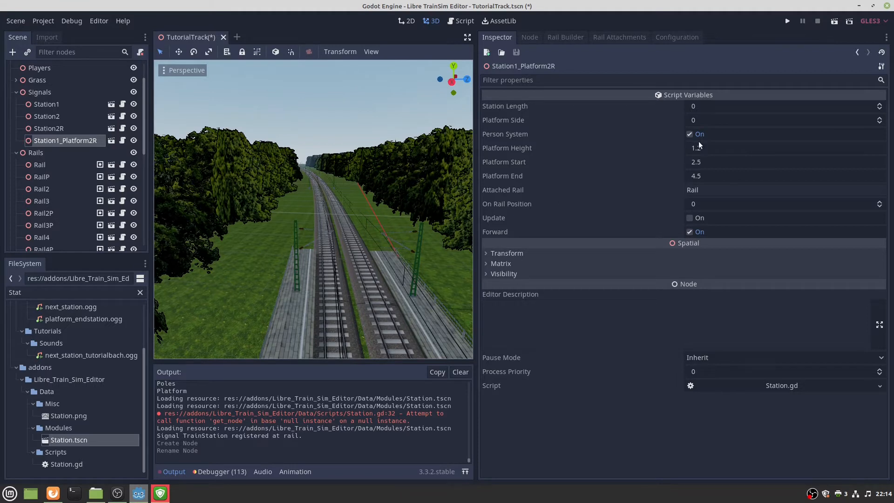
Set length 175, platform side 2, rail position 175, turn off Forward, and rebuild.
{"action": "left_click", "coordinate": [715, 106]}
{"action": "type", "text": "17"}
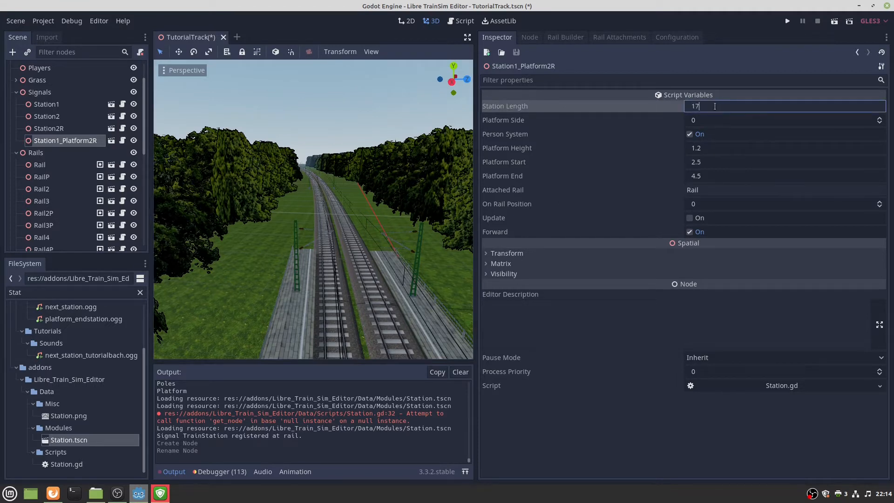
{"action": "type", "text": "5"}
{"action": "left_click", "coordinate": [713, 120]}
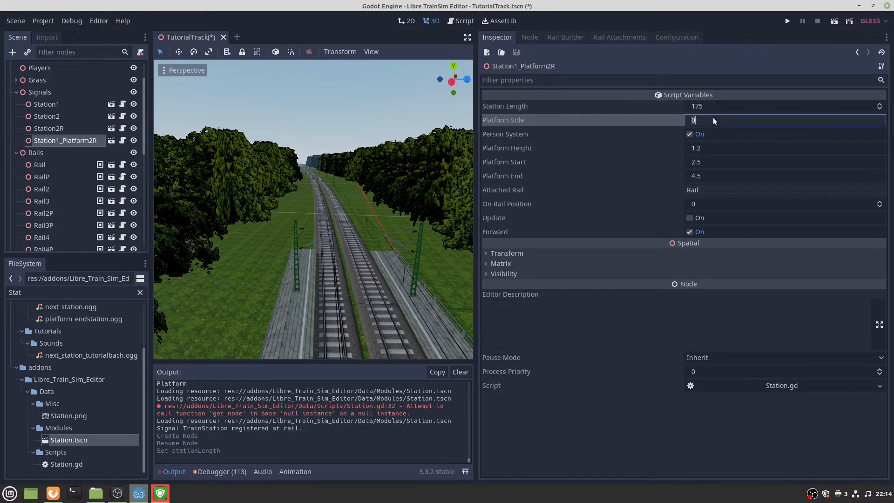
{"action": "mouse_move", "coordinate": [360, 212]}
{"action": "right_mouse_down"}
{"action": "mouse_move", "coordinate": [419, 212]}
{"action": "mouse_move", "coordinate": [360, 212]}
{"action": "right_mouse_up"}
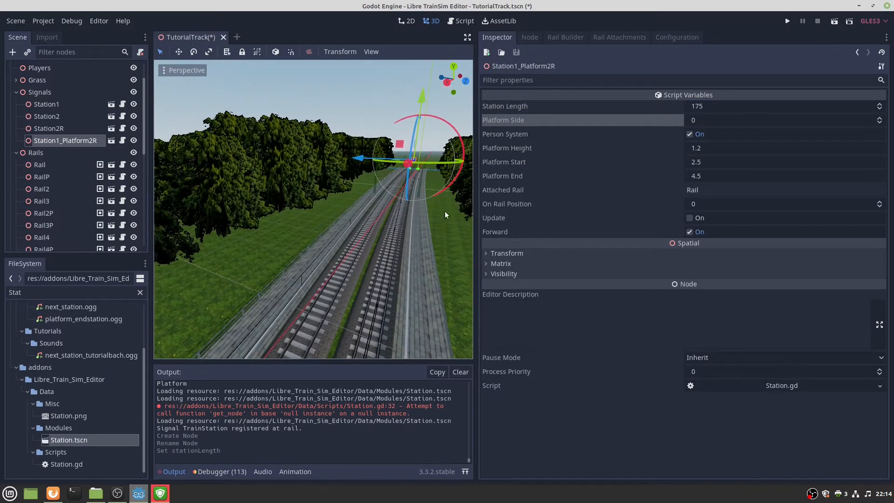
{"action": "left_click", "coordinate": [703, 122]}
{"action": "type", "text": "2"}
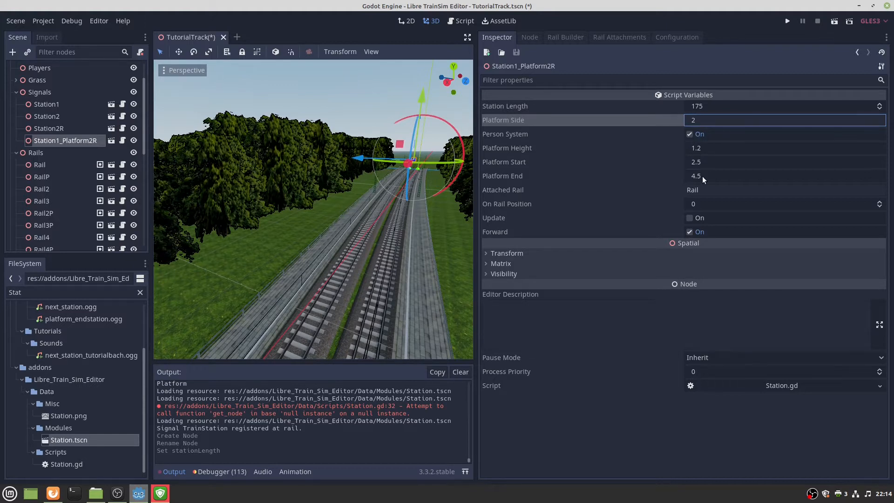
{"action": "left_click", "coordinate": [697, 205]}
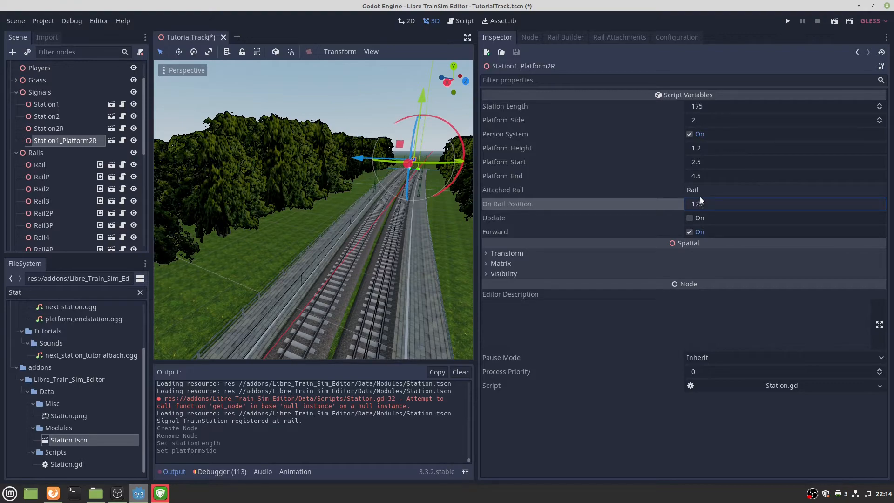
{"action": "type", "text": "175"}
{"action": "left_click", "coordinate": [690, 232]}
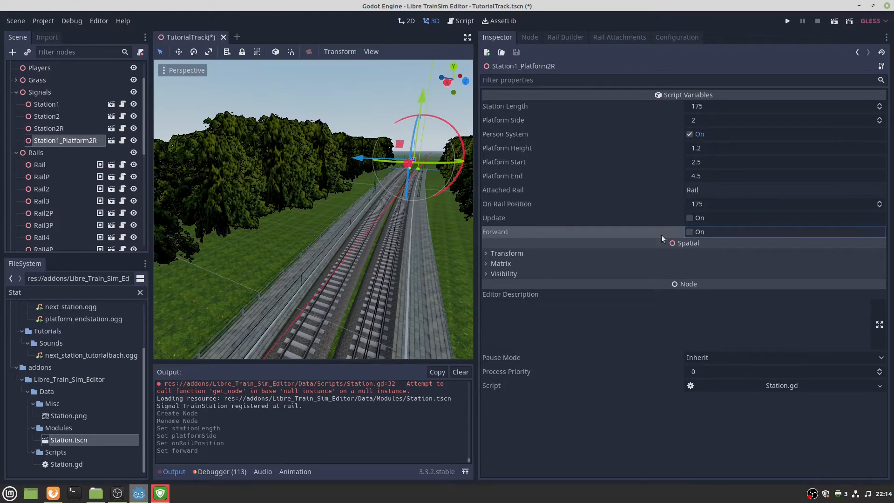
{"action": "mouse_move", "coordinate": [377, 275]}
{"action": "right_mouse_down"}
{"action": "mouse_move", "coordinate": [326, 298]}
{"action": "mouse_move", "coordinate": [409, 317]}
{"action": "mouse_move", "coordinate": [353, 302]}
{"action": "mouse_move", "coordinate": [378, 274]}
{"action": "right_mouse_up"}
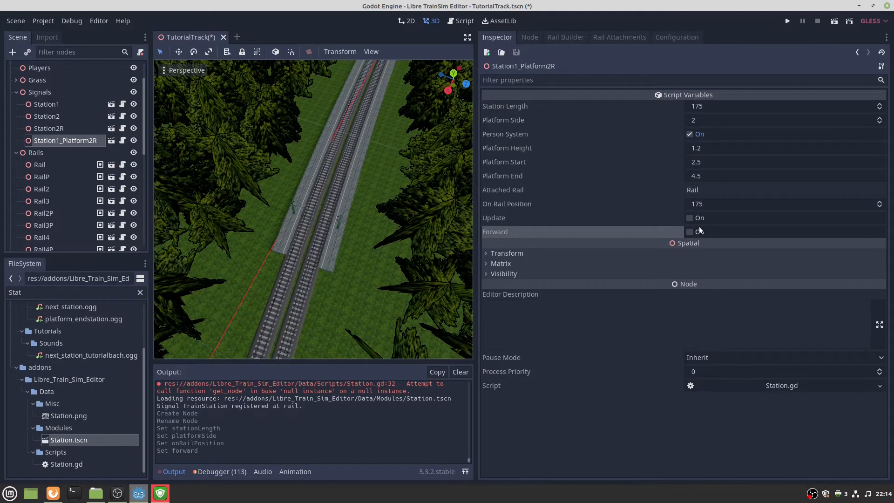
{"action": "left_click", "coordinate": [689, 218]}
Change the station's length and rail position to 170, rebuild it, then select Station1.
{"action": "right_click_drag", "start_coordinate": [396, 219], "coordinate": [284, 205]}
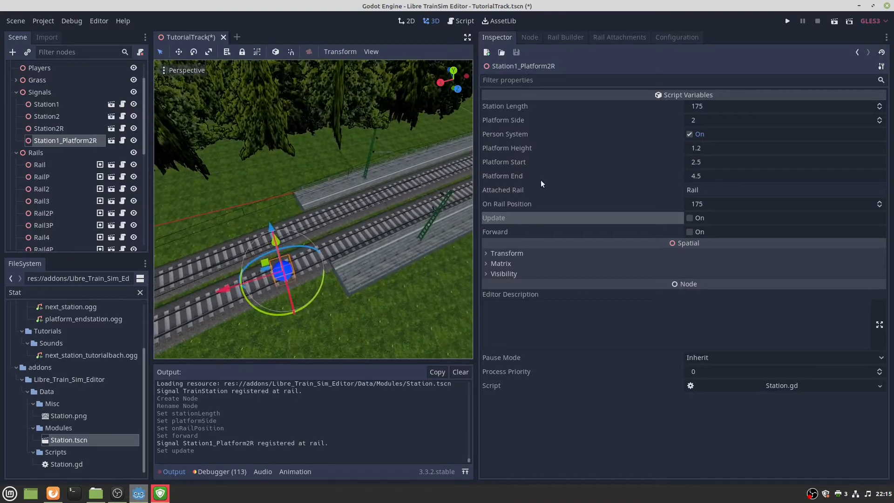
{"action": "left_click", "coordinate": [728, 106]}
{"action": "type", "text": "170"}
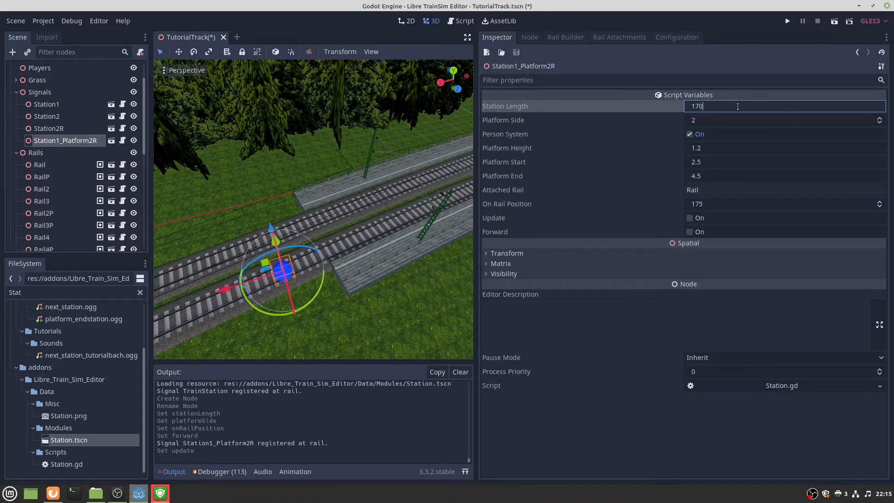
{"action": "left_click", "coordinate": [711, 202]}
{"action": "type", "text": "170"}
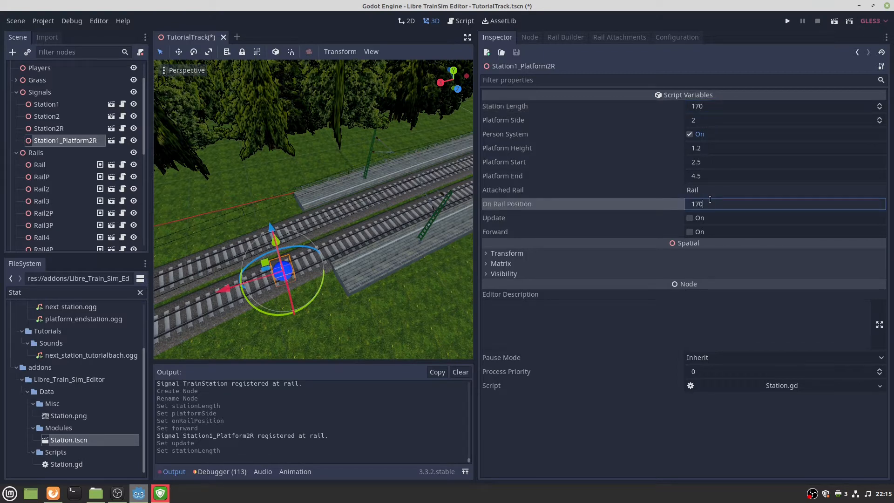
{"action": "left_click", "coordinate": [690, 218]}
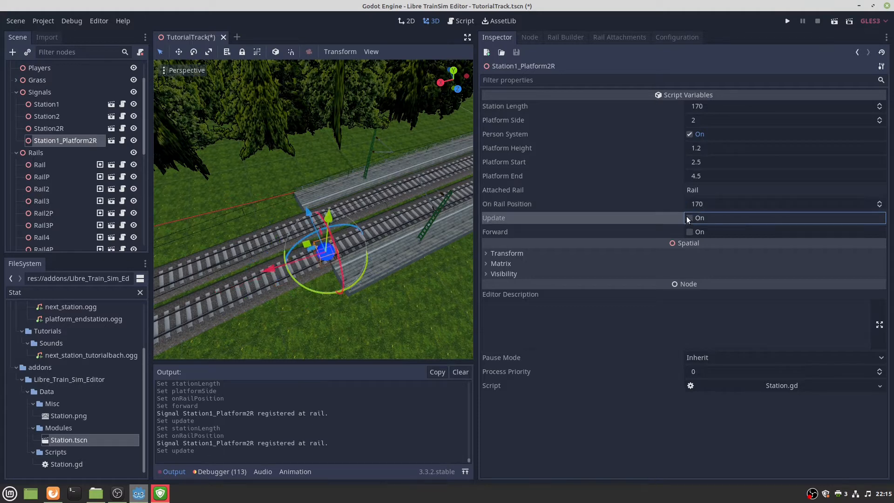
{"action": "key", "text": "w"}
{"action": "right_click_drag", "start_coordinate": [315, 264], "coordinate": [315, 265]}
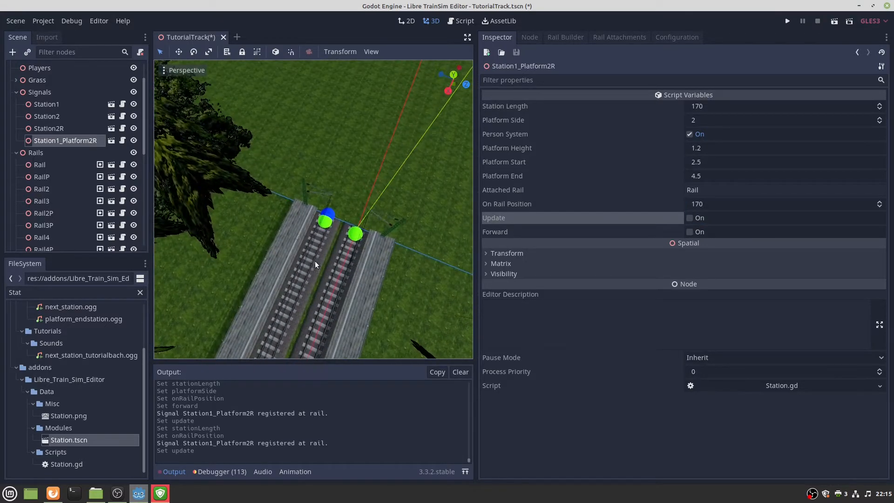
{"action": "left_click", "coordinate": [332, 215]}
Set Station1's length to 170, rebuild it, and open the scenario configuration.
{"action": "left_click", "coordinate": [720, 107]}
{"action": "type", "text": "170"}
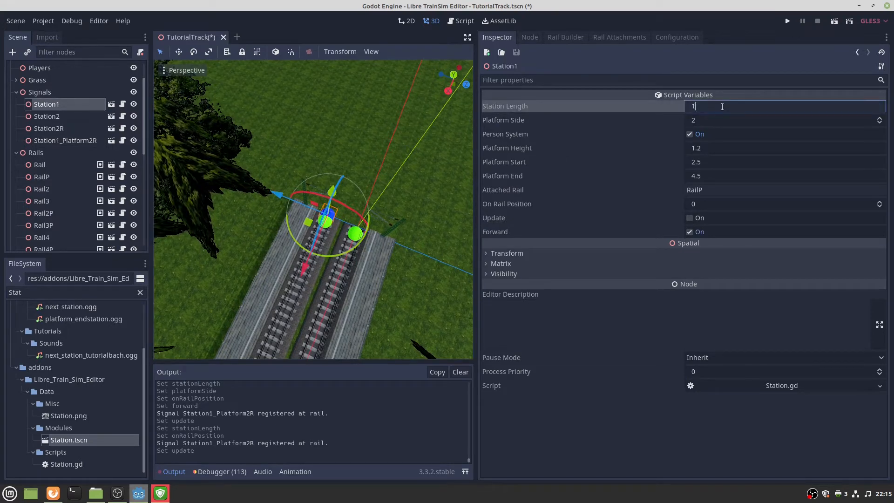
{"action": "left_click", "coordinate": [688, 218]}
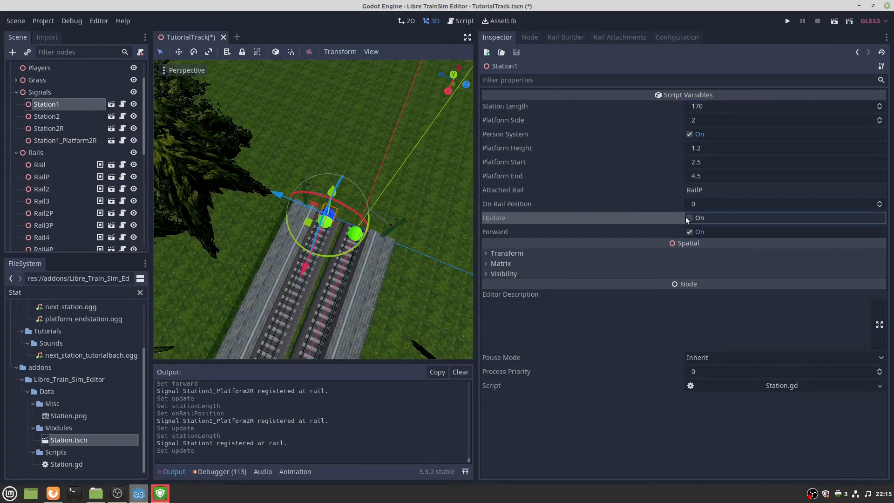
{"action": "mouse_move", "coordinate": [315, 265]}
{"action": "right_mouse_down"}
{"action": "mouse_move", "coordinate": [316, 298]}
{"action": "mouse_move", "coordinate": [321, 281]}
{"action": "right_mouse_up"}
{"action": "key", "text": "w"}
{"action": "key", "text": "s"}
{"action": "key", "text": "q"}
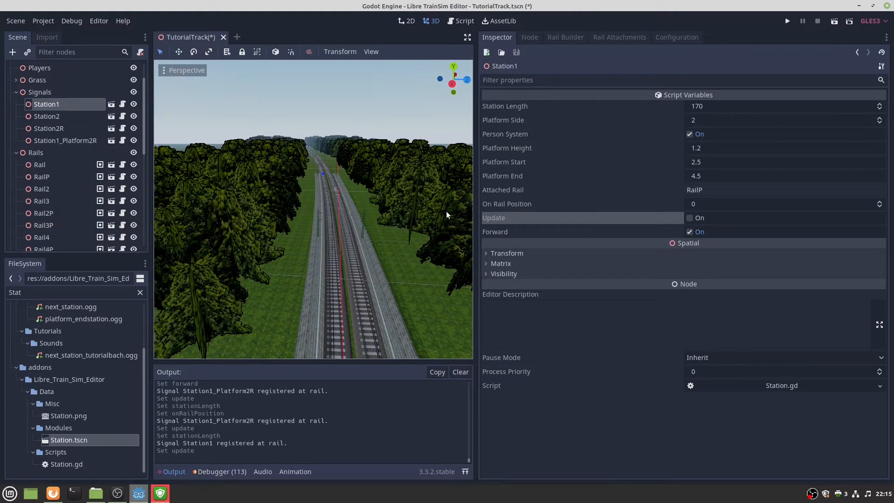
{"action": "left_click", "coordinate": [663, 37]}
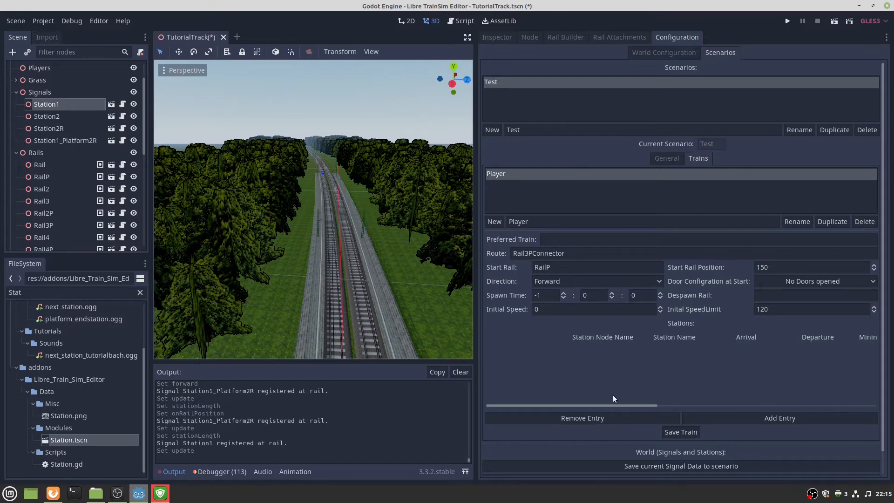
Add a stop entry with node name Station1 and station name Station 1.
{"action": "left_click_drag", "start_coordinate": [611, 404], "coordinate": [590, 420]}
{"action": "left_click", "coordinate": [740, 418]}
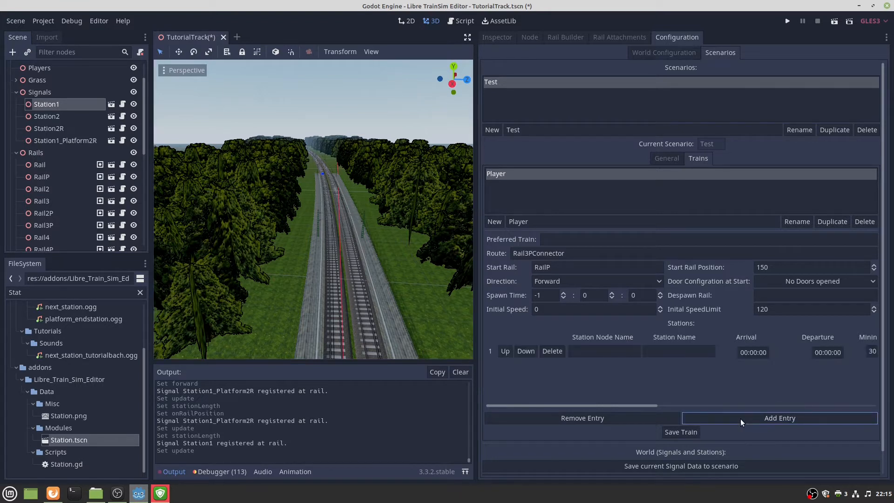
{"action": "left_click", "coordinate": [603, 352]}
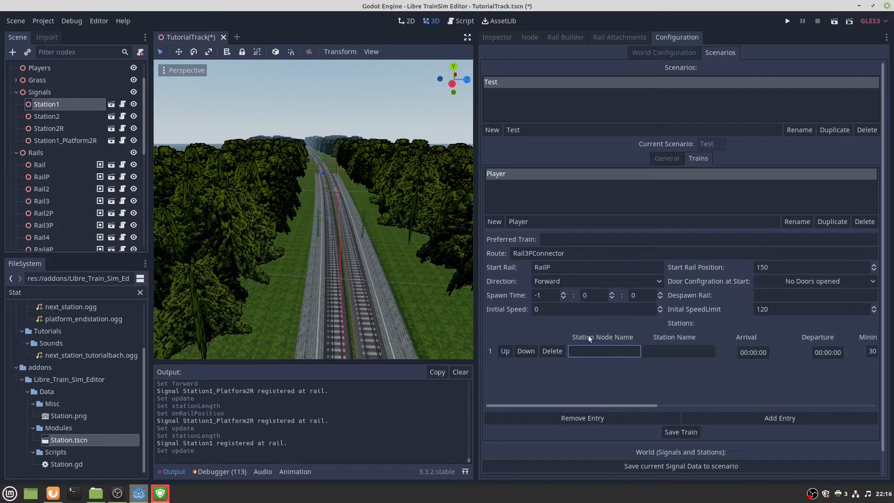
{"action": "double_click", "coordinate": [67, 105]}
{"action": "key", "text": "ctrl+c"}
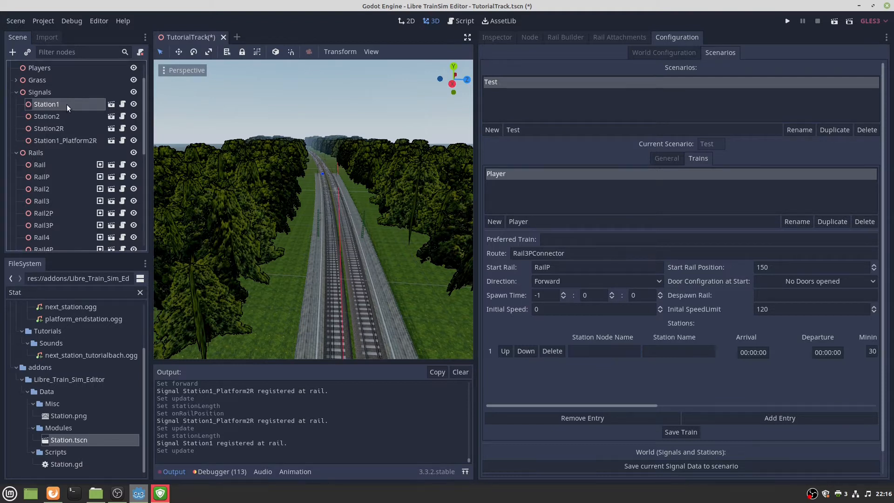
{"action": "left_click", "coordinate": [580, 351]}
{"action": "key", "text": "ctrl+v"}
{"action": "left_click", "coordinate": [683, 357]}
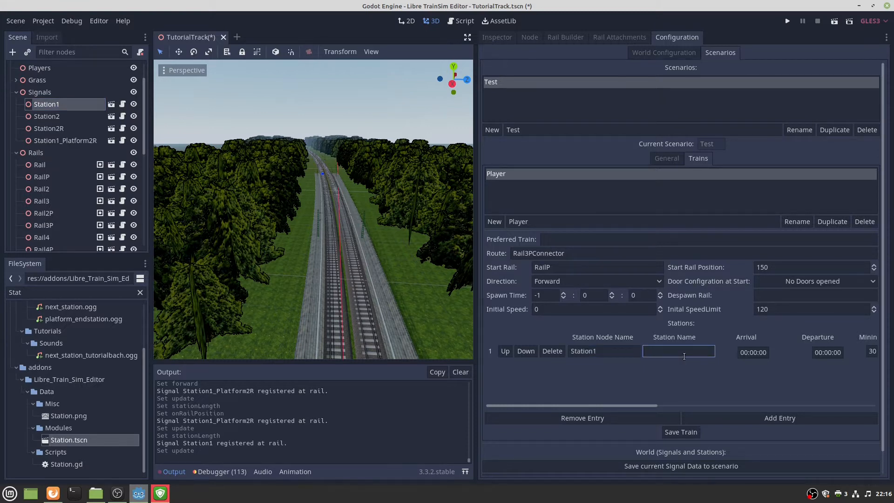
{"action": "type", "text": "Station 1"}
Make Station 1 the Beginning Station and save the Player train.
{"action": "left_click", "coordinate": [764, 353]}
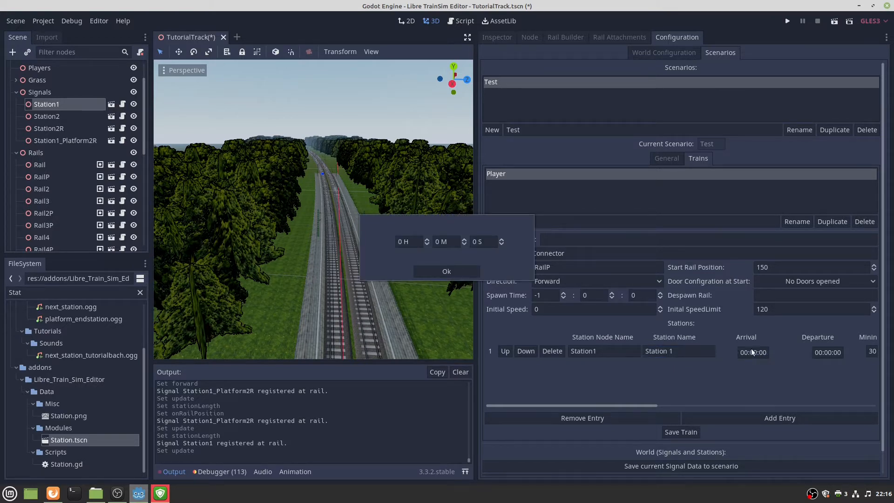
{"action": "left_click", "coordinate": [457, 272]}
{"action": "left_click_drag", "start_coordinate": [625, 406], "coordinate": [692, 404]}
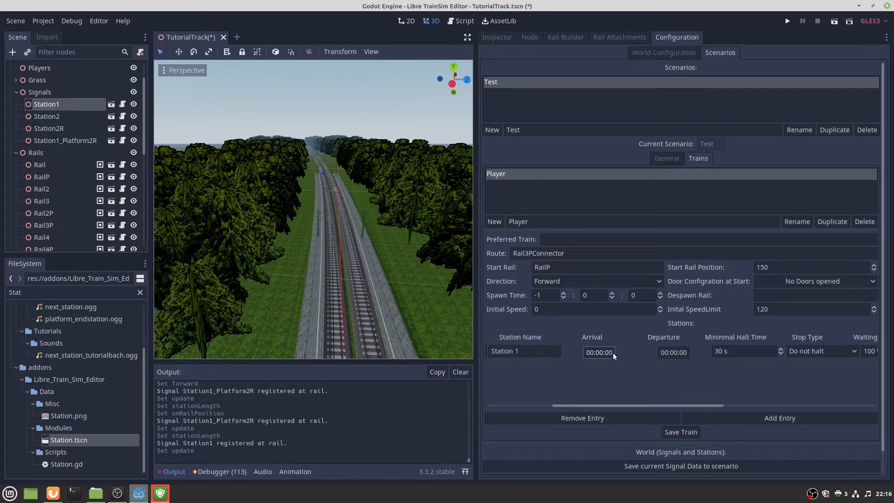
{"action": "left_click", "coordinate": [799, 353]}
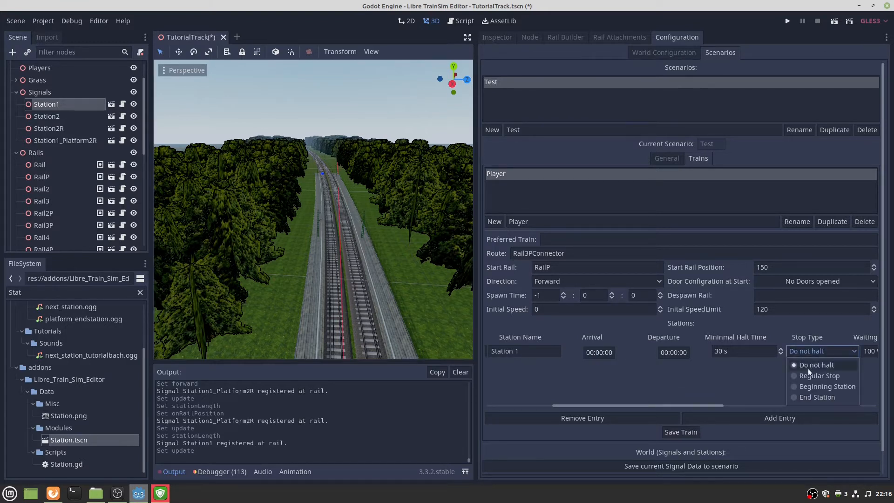
{"action": "left_click", "coordinate": [810, 386]}
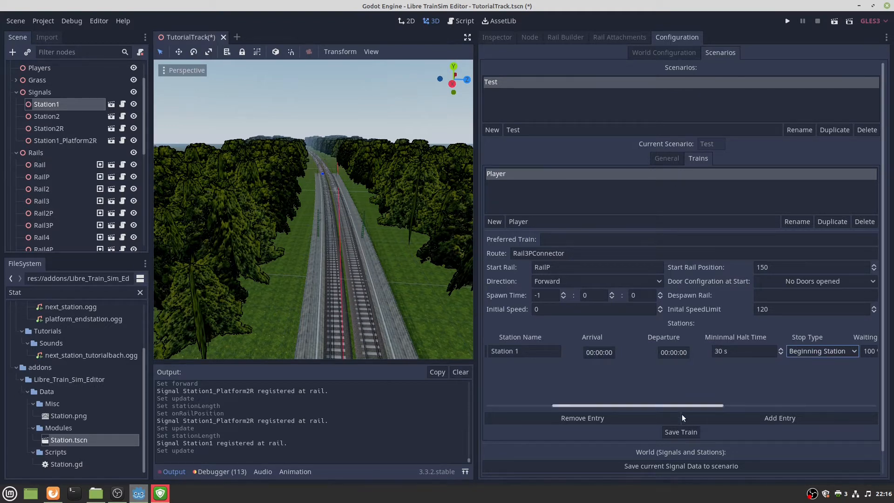
{"action": "left_click", "coordinate": [681, 434]}
{"action": "left_click", "coordinate": [664, 160]}
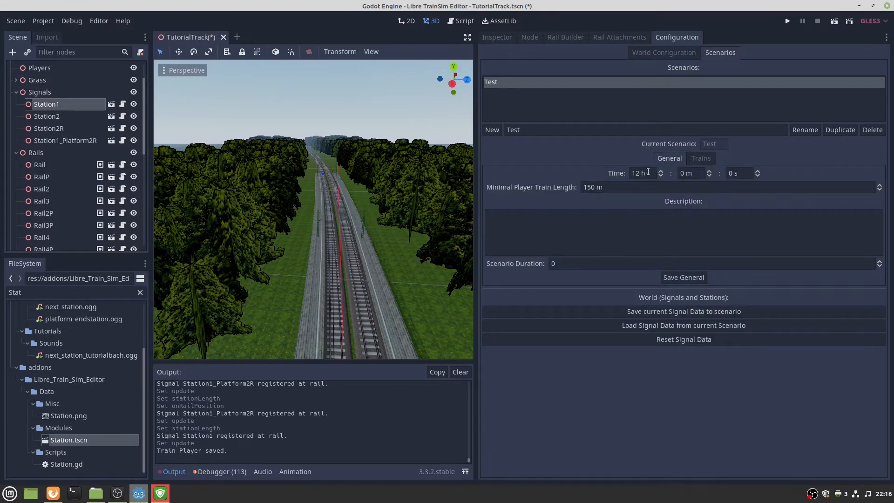
{"action": "left_click", "coordinate": [703, 160]}
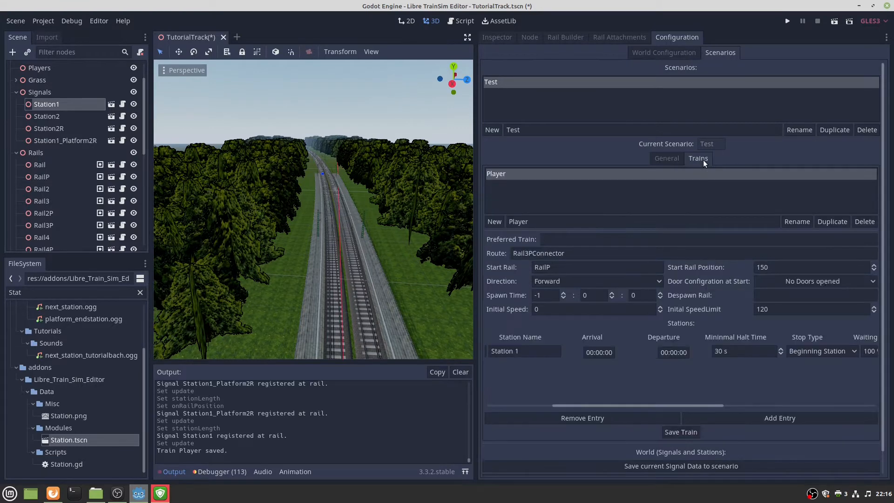
Set Station 1's departure time to 12:00:30.
{"action": "left_click", "coordinate": [667, 352]}
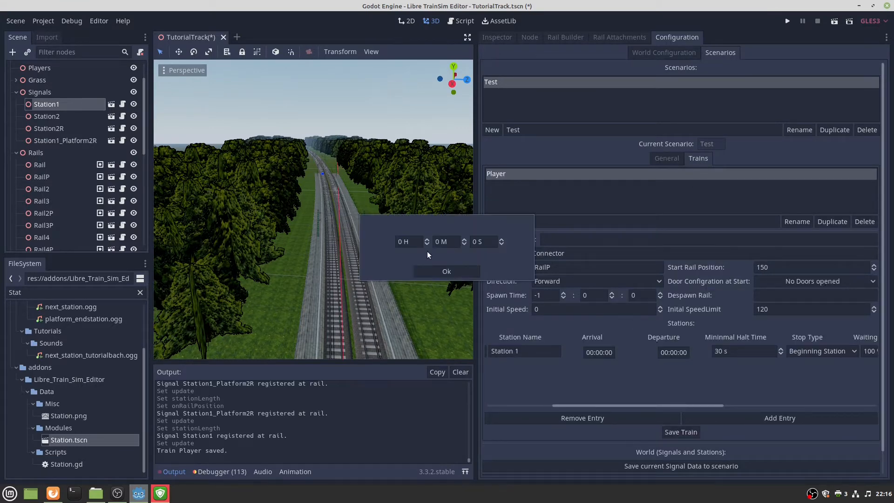
{"action": "left_click", "coordinate": [401, 240]}
{"action": "type", "text": "12"}
{"action": "left_click", "coordinate": [437, 241]}
{"action": "left_click", "coordinate": [485, 241]}
{"action": "type", "text": "20"}
{"action": "key", "text": "BackSpace"}
{"action": "key", "text": "BackSpace"}
{"action": "type", "text": "30"}
{"action": "left_click", "coordinate": [469, 271]}
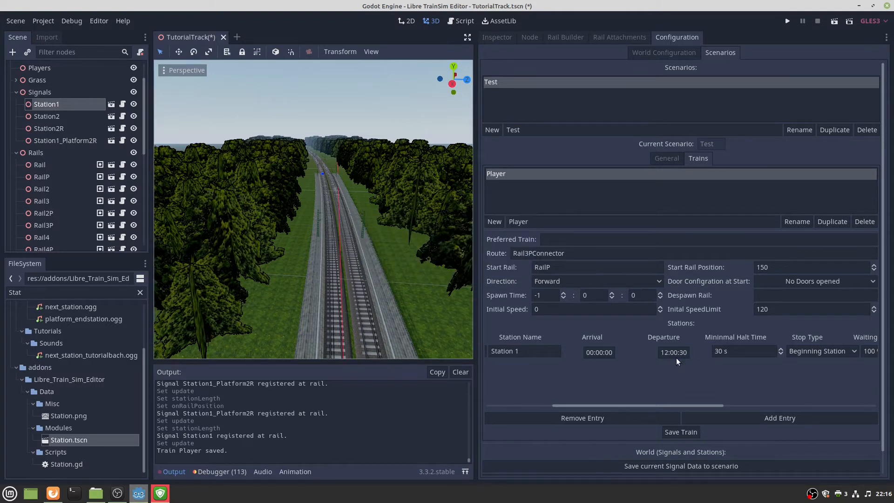
Keep Station 1's stop type as Beginning Station and start filling its arrival announcement path.
{"action": "left_click_drag", "start_coordinate": [676, 404], "coordinate": [729, 401]}
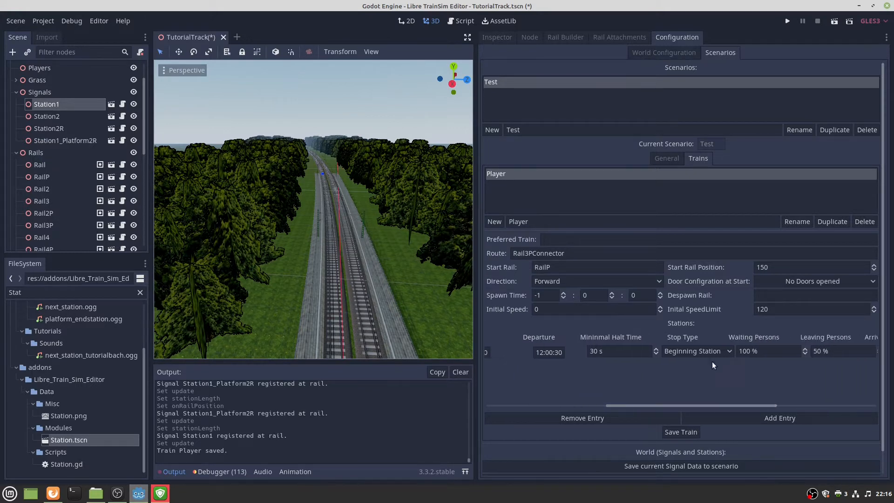
{"action": "left_click", "coordinate": [676, 357]}
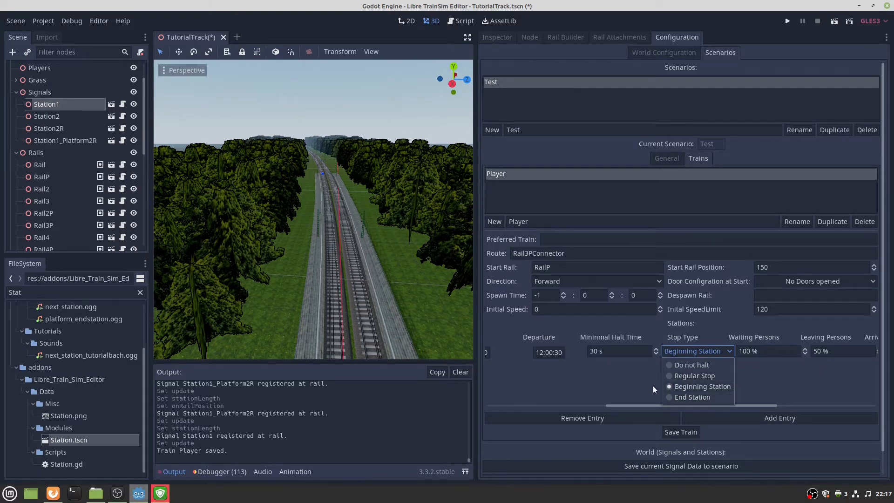
{"action": "left_click", "coordinate": [734, 356]}
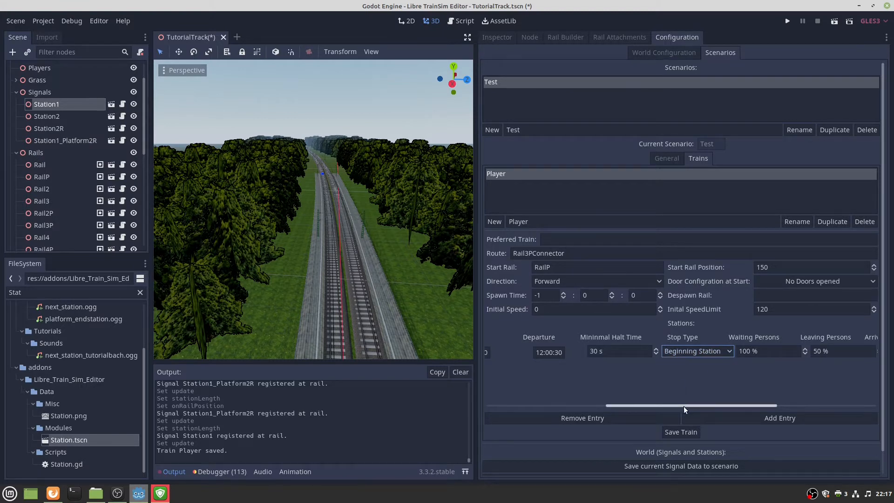
{"action": "left_click_drag", "start_coordinate": [683, 406], "coordinate": [716, 405]}
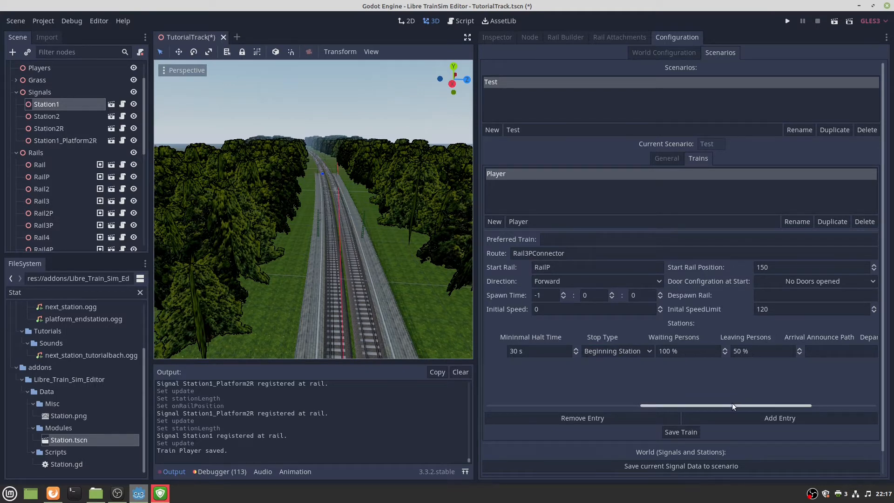
{"action": "left_click_drag", "start_coordinate": [732, 404], "coordinate": [783, 403]}
{"action": "left_click", "coordinate": [692, 352]}
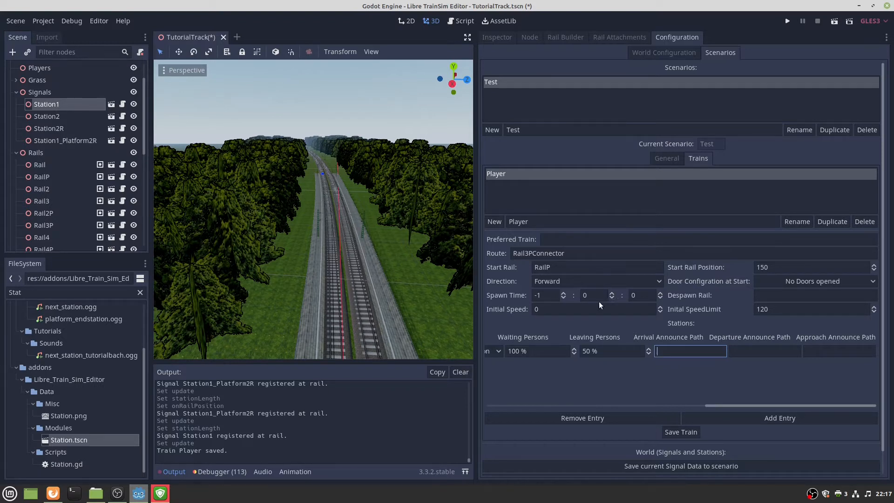
Filter the FileSystem for 'depa' and copy the path of platform_departure.ogg.
{"action": "left_click", "coordinate": [742, 352]}
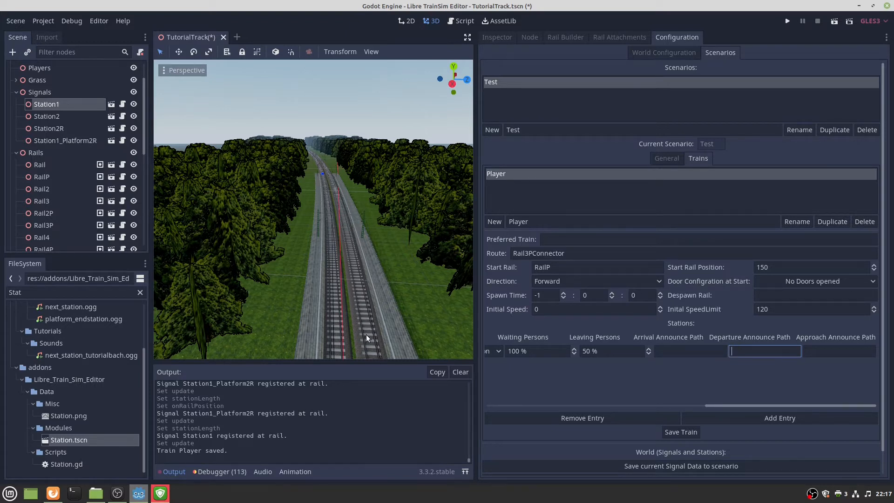
{"action": "left_click", "coordinate": [847, 356]}
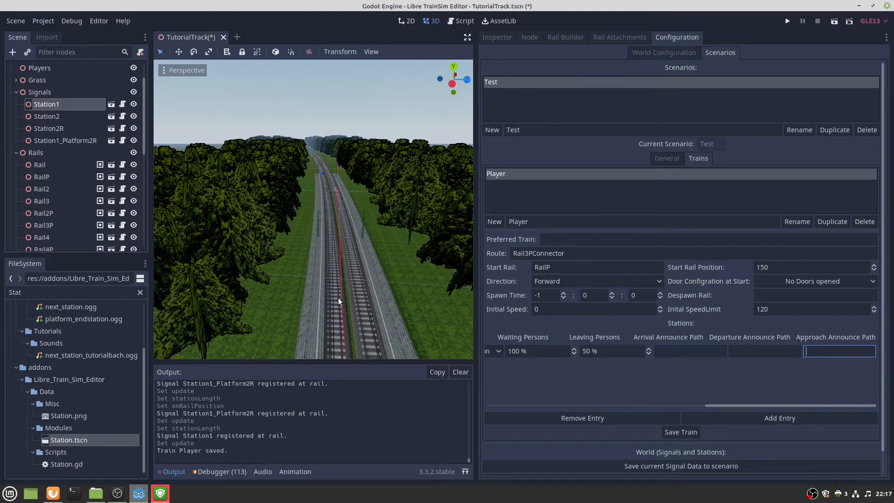
{"action": "scroll", "coordinate": [101, 354], "scroll_direction": "up", "scroll_amount": 3}
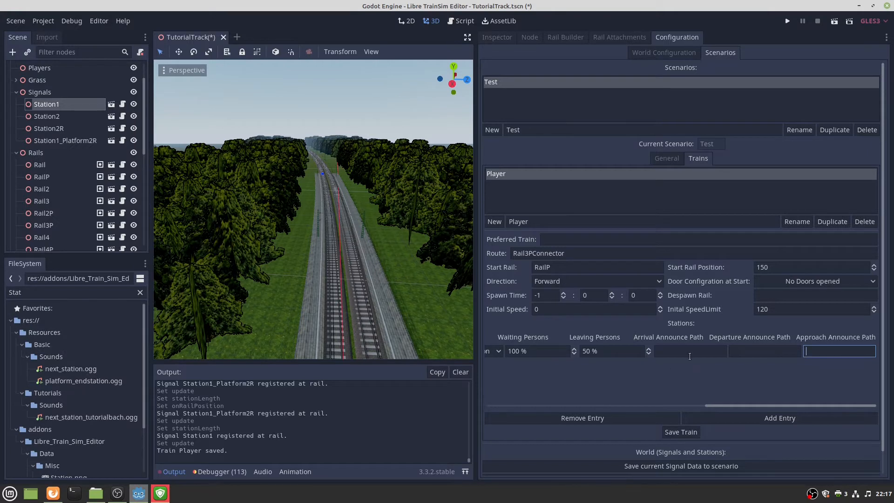
{"action": "left_click", "coordinate": [755, 354]}
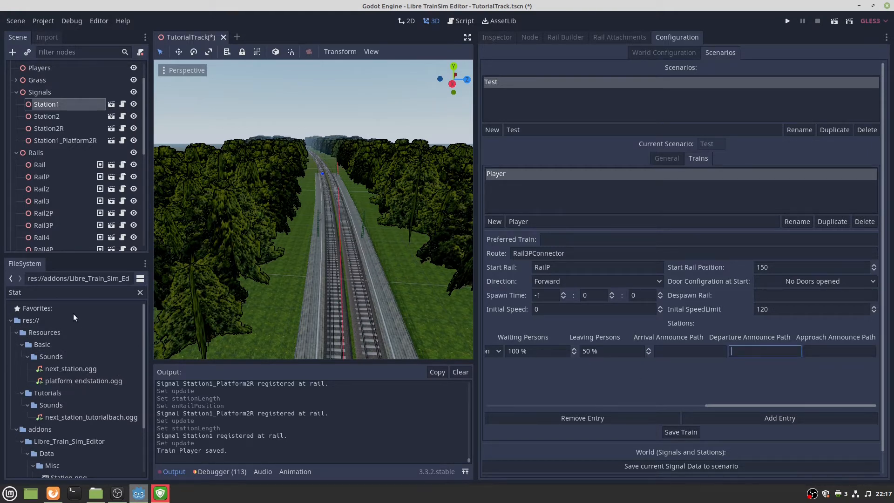
{"action": "double_click", "coordinate": [73, 292]}
{"action": "type", "text": "depa"}
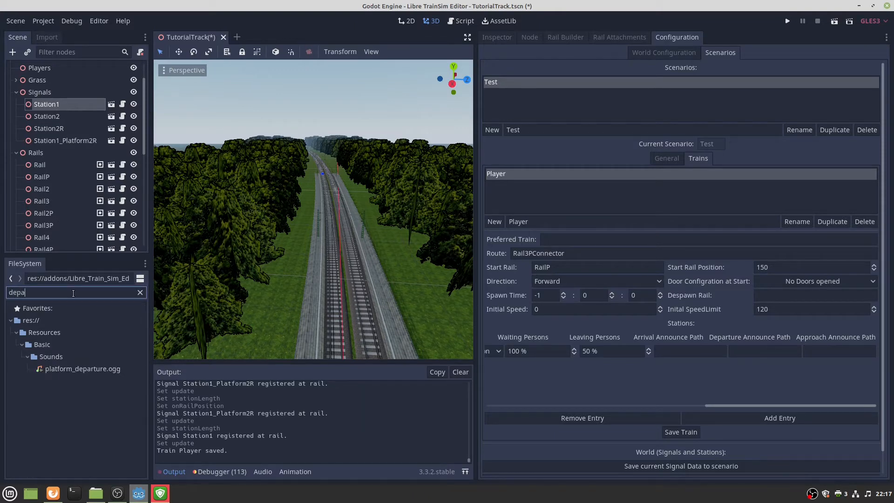
{"action": "right_click", "coordinate": [70, 370]}
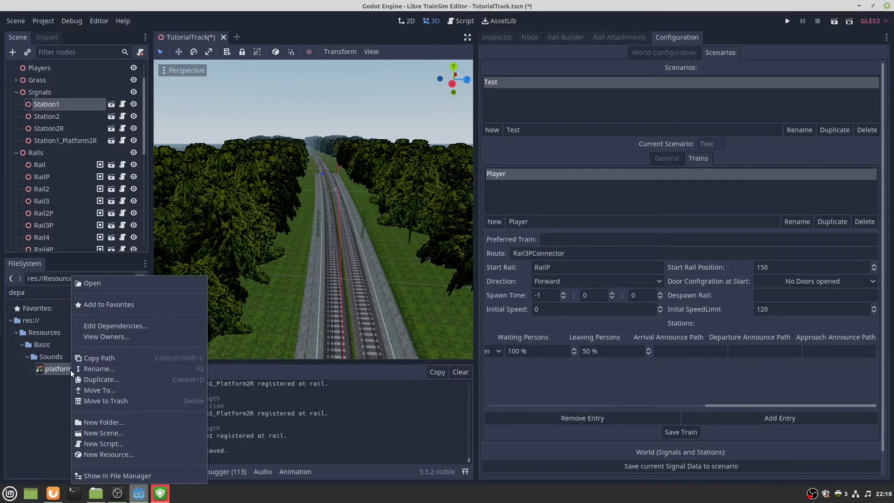
{"action": "left_click", "coordinate": [94, 356]}
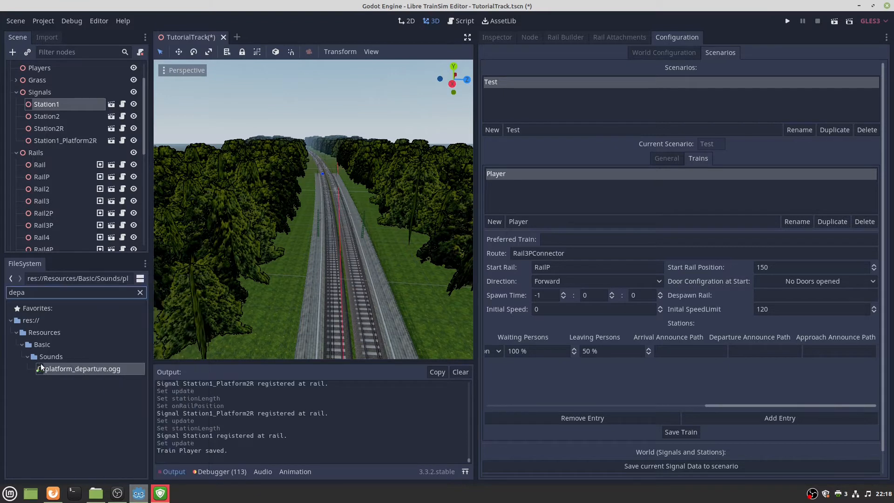
Paste it as Station 1's Departure Announce Path and save the Player train.
{"action": "right_click", "coordinate": [737, 351]}
{"action": "left_click", "coordinate": [744, 376]}
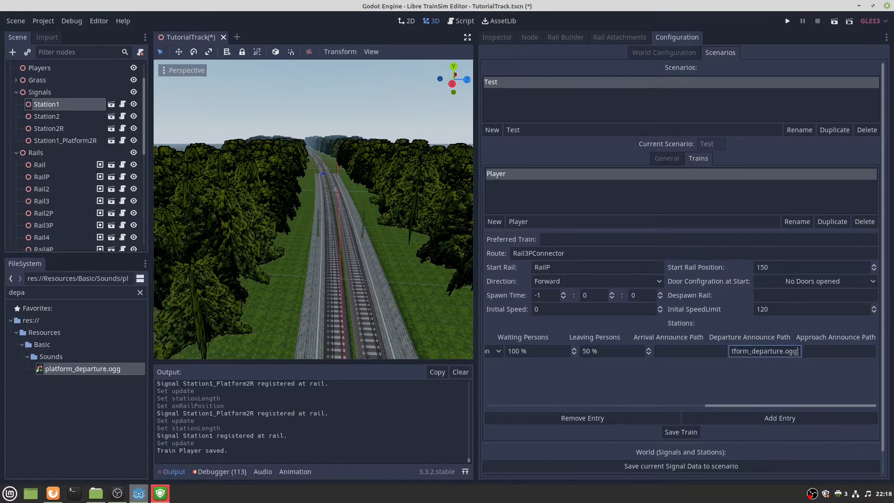
{"action": "left_click", "coordinate": [675, 427]}
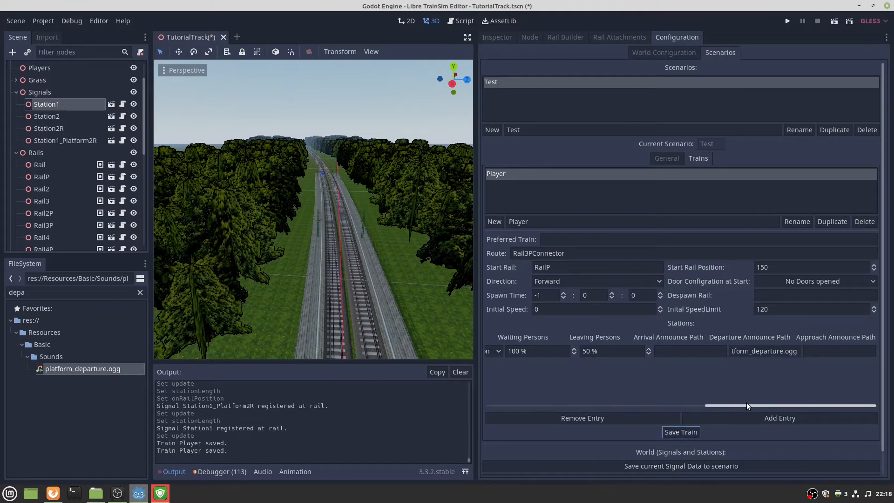
{"action": "left_click_drag", "start_coordinate": [747, 403], "coordinate": [526, 401]}
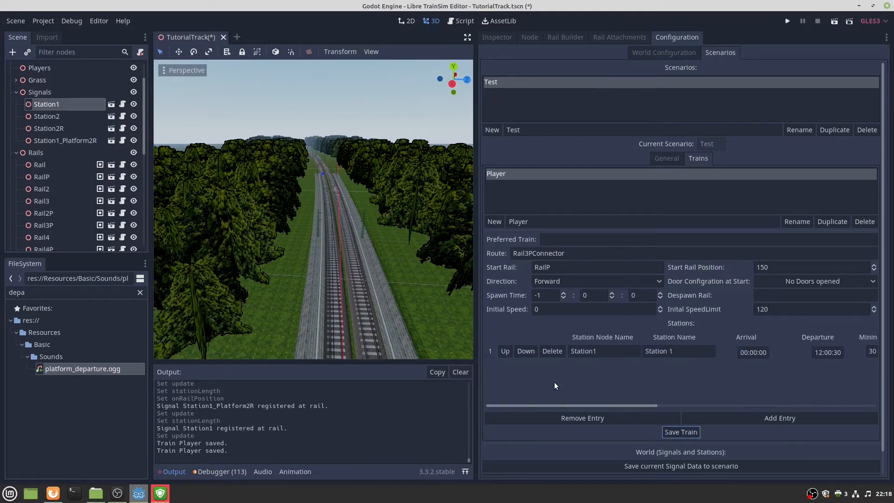
Add a timetable entry with node name Station2 and station name 'Station 2'.
{"action": "left_click", "coordinate": [763, 413]}
{"action": "middle_click_drag", "start_coordinate": [342, 307], "coordinate": [347, 279]}
{"action": "mouse_move", "coordinate": [347, 279]}
{"action": "right_mouse_down"}
{"action": "mouse_move", "coordinate": [347, 300]}
{"action": "mouse_move", "coordinate": [370, 295]}
{"action": "mouse_move", "coordinate": [334, 289]}
{"action": "right_mouse_up"}
{"action": "scroll", "coordinate": [347, 296], "scroll_direction": "up", "scroll_amount": 3}
{"action": "left_click", "coordinate": [275, 354]}
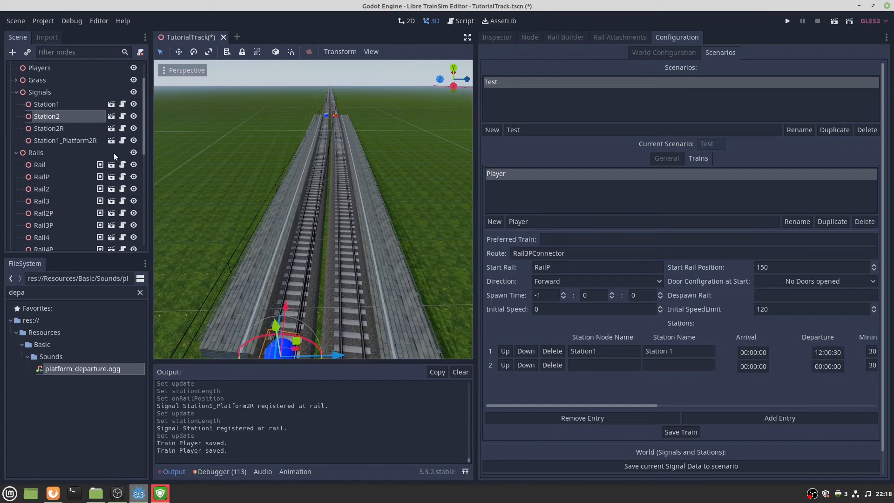
{"action": "double_click", "coordinate": [68, 116]}
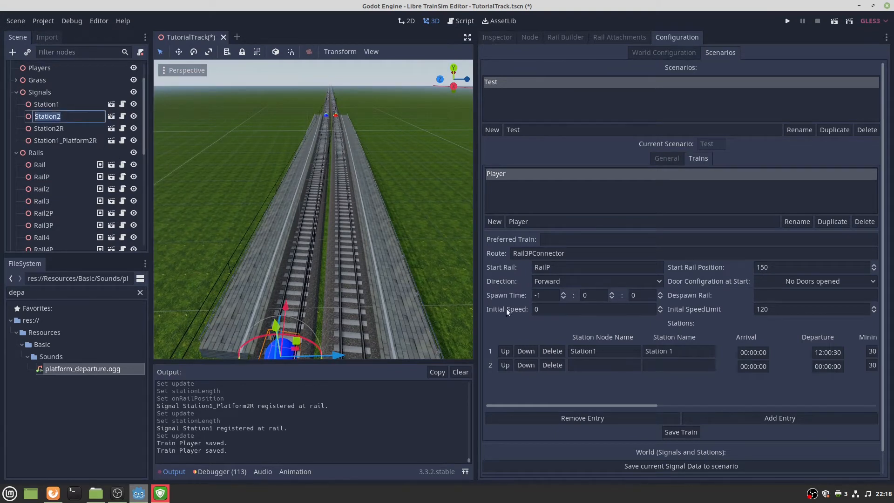
{"action": "left_click", "coordinate": [586, 365]}
{"action": "key", "text": "ctrl+v"}
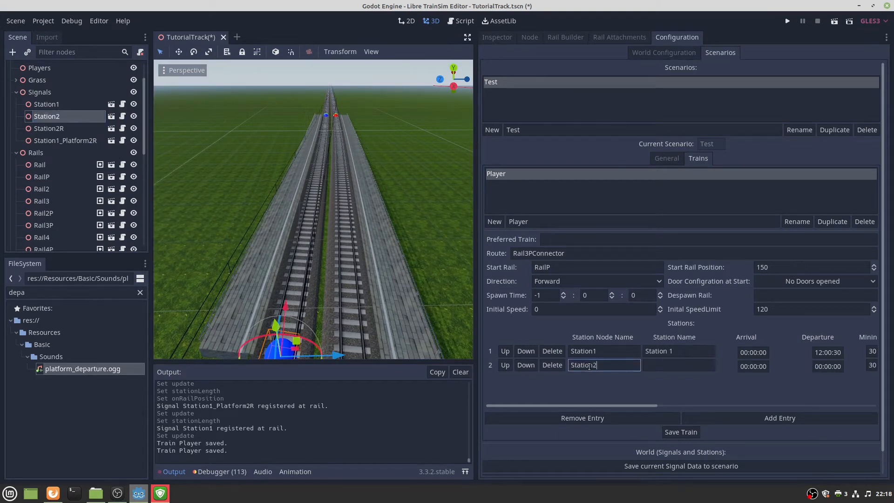
{"action": "left_click", "coordinate": [673, 368]}
{"action": "type", "text": "Station "}
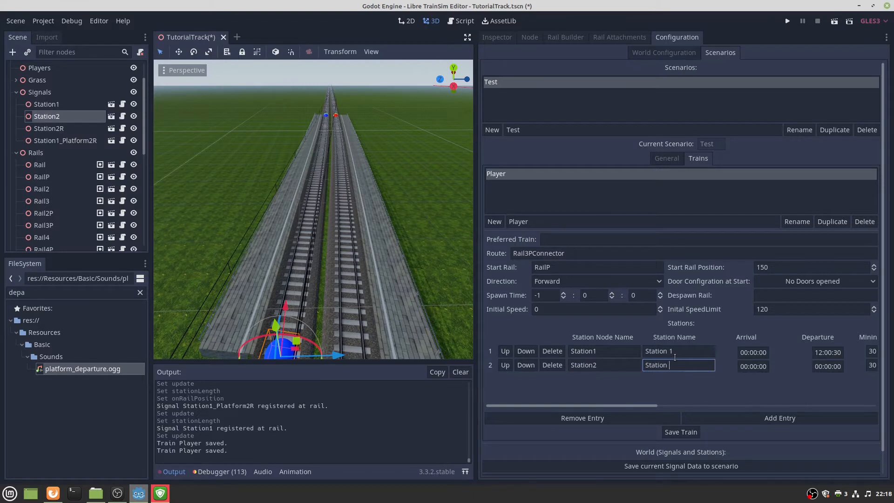
{"action": "type", "text": "2"}
Set Station 2's arrival time to 12:02:00.
{"action": "left_click", "coordinate": [748, 367]}
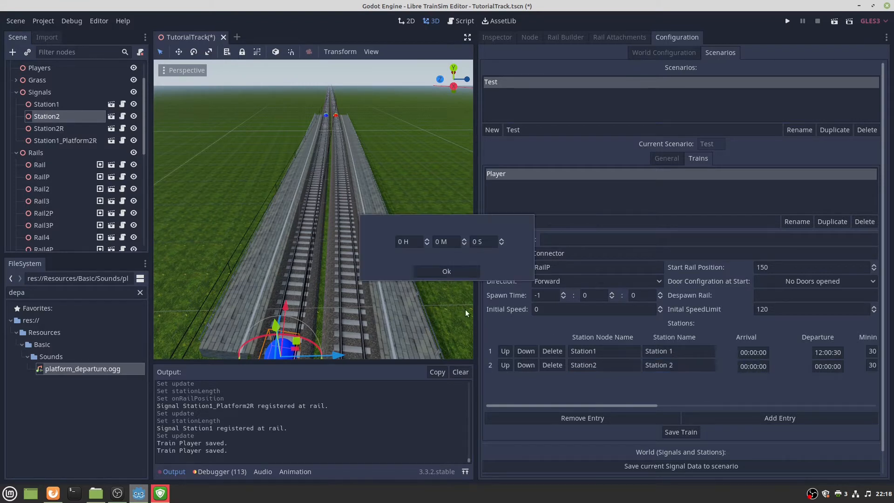
{"action": "left_click", "coordinate": [407, 242]}
{"action": "type", "text": "12"}
{"action": "left_click", "coordinate": [436, 242]}
{"action": "type", "text": "2"}
{"action": "left_click", "coordinate": [467, 272]}
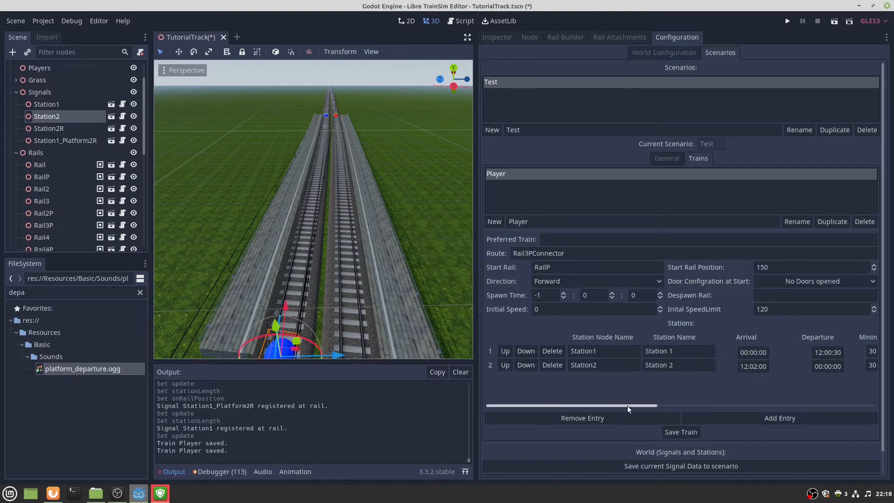
{"action": "left_click_drag", "start_coordinate": [632, 406], "coordinate": [690, 400]}
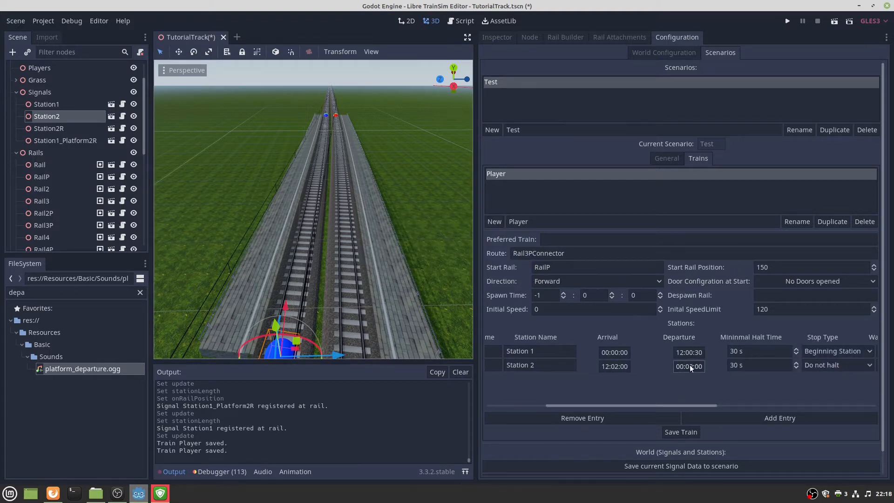
Set Station 2's departure to 12:02:10 and begin editing its minimal halt time.
{"action": "left_click", "coordinate": [694, 365]}
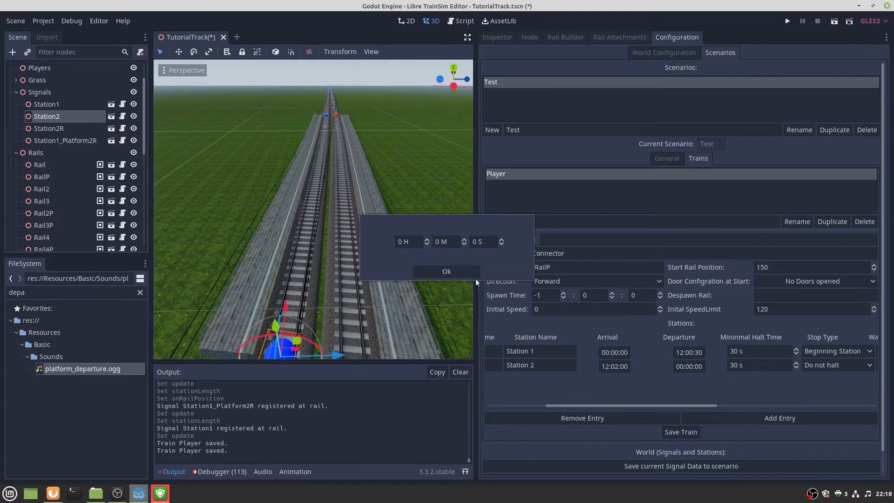
{"action": "left_click", "coordinate": [399, 241]}
{"action": "type", "text": "12"}
{"action": "left_click", "coordinate": [437, 245]}
{"action": "type", "text": "2"}
{"action": "left_click", "coordinate": [471, 242]}
{"action": "type", "text": "10"}
{"action": "key", "text": "BackSpace"}
{"action": "key", "text": "BackSpace"}
{"action": "type", "text": "2:02:10"}
{"action": "left_click", "coordinate": [430, 271]}
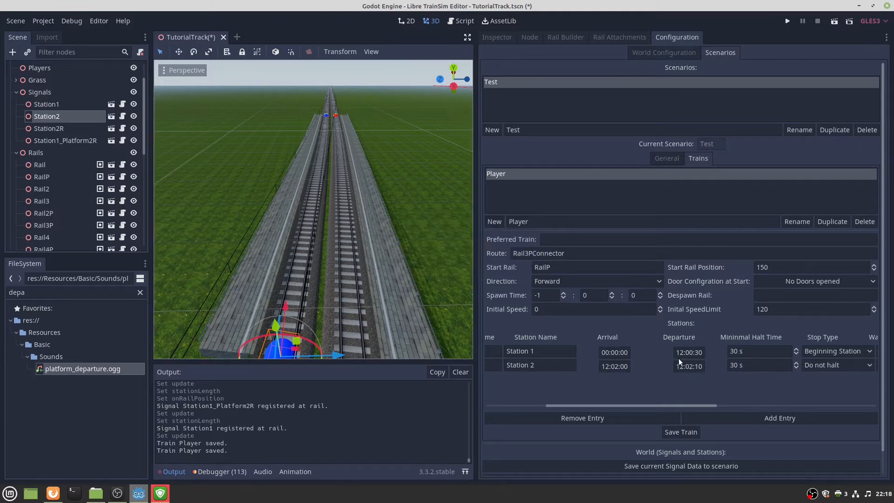
{"action": "left_click_drag", "start_coordinate": [674, 405], "coordinate": [719, 403]}
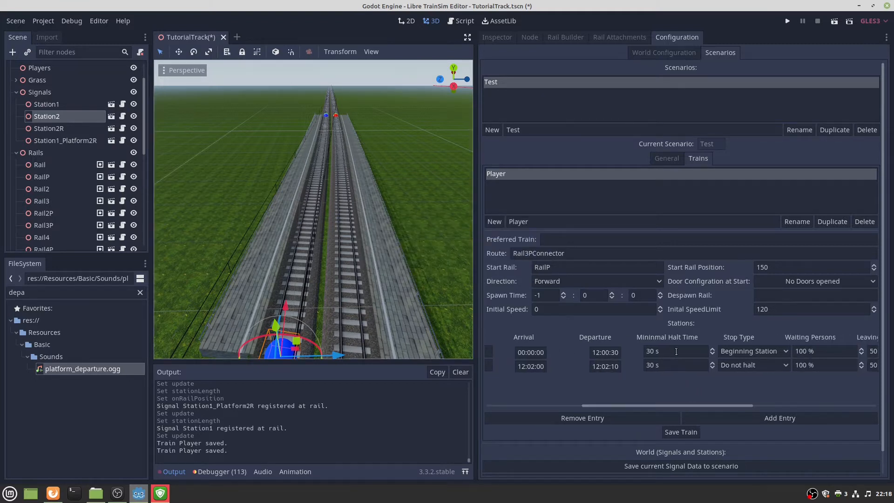
{"action": "left_click", "coordinate": [647, 366]}
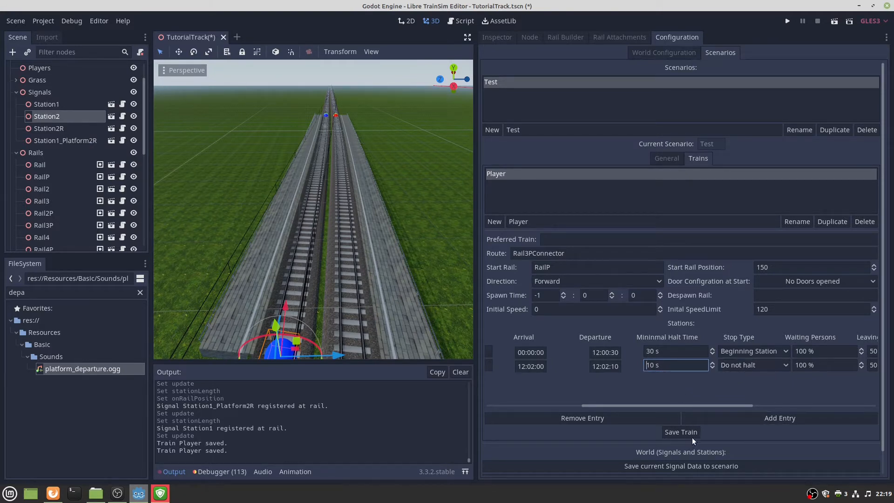
Add another timetable entry and move it above Station2 as row 2.
{"action": "left_click", "coordinate": [735, 417]}
{"action": "left_click_drag", "start_coordinate": [707, 405], "coordinate": [505, 412]}
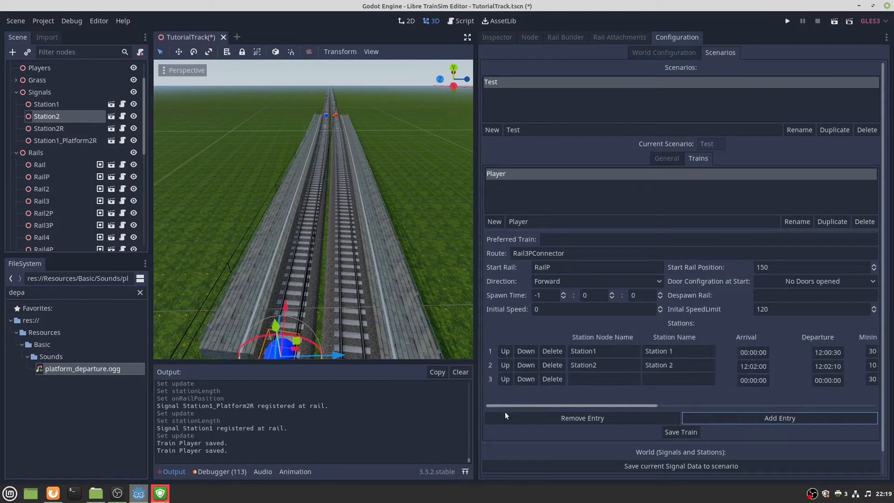
{"action": "left_click", "coordinate": [505, 379]}
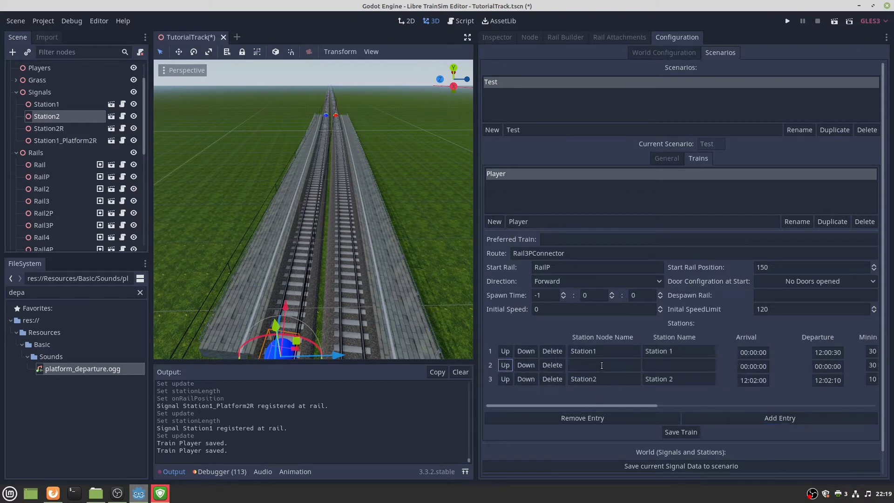
{"action": "left_click", "coordinate": [591, 367]}
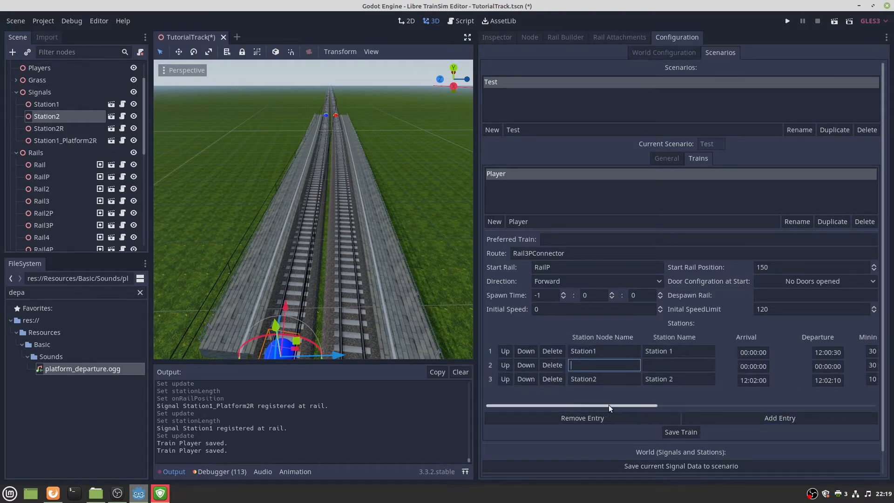
{"action": "scroll", "coordinate": [608, 404], "scroll_direction": "right", "scroll_amount": 3}
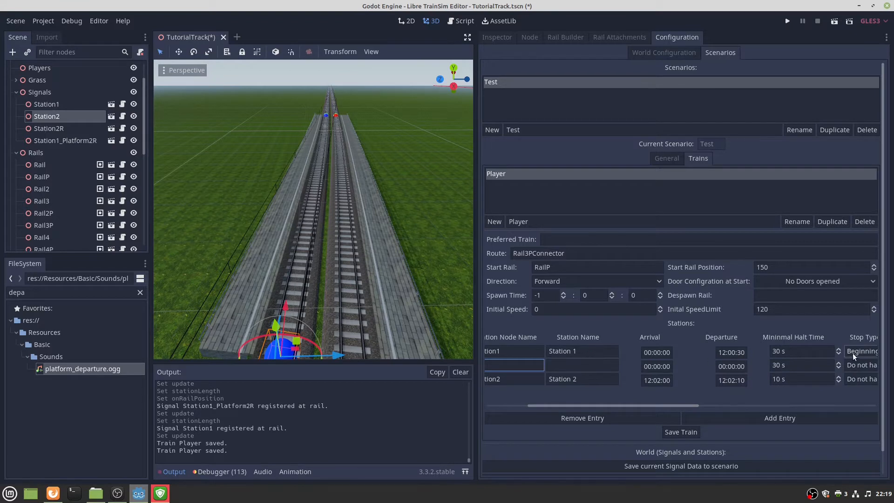
Set the new middle stop's arrival time to 12:01:00.
{"action": "left_click", "coordinate": [656, 369]}
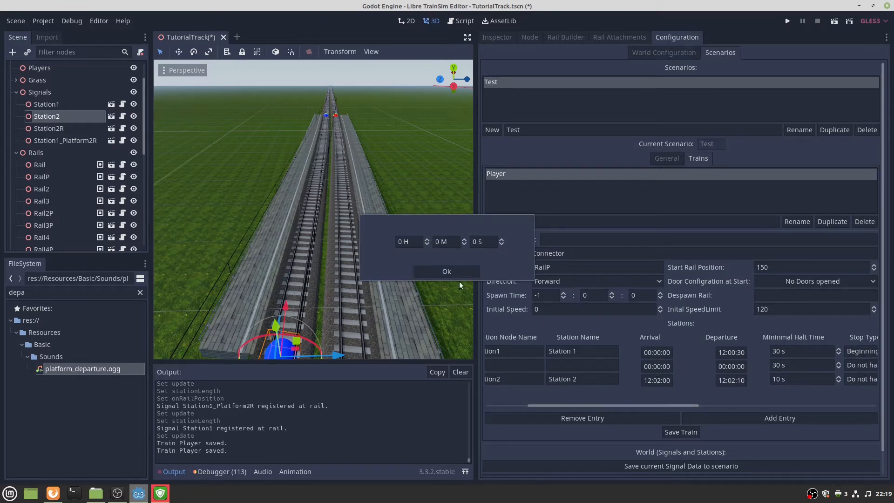
{"action": "left_click", "coordinate": [399, 243]}
{"action": "type", "text": "12"}
{"action": "key", "text": "Tab"}
{"action": "type", "text": "1"}
{"action": "left_click", "coordinate": [467, 269]}
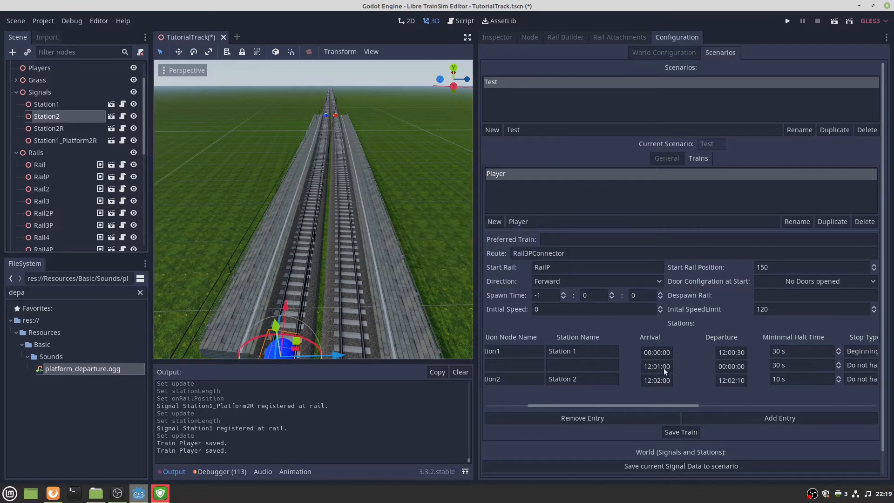
Set the middle stop's departure time to 12:01:20.
{"action": "left_click", "coordinate": [723, 368]}
{"action": "left_click", "coordinate": [398, 242]}
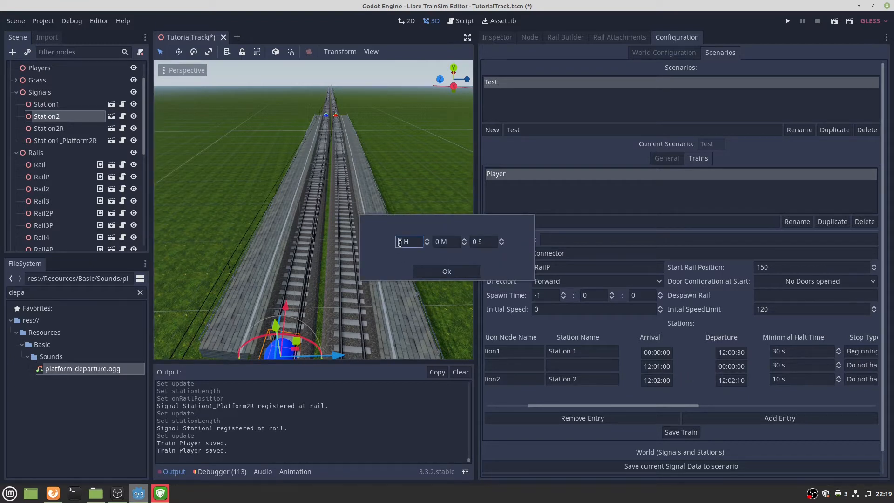
{"action": "type", "text": "11"}
{"action": "scroll", "coordinate": [423, 246], "scroll_direction": "up", "scroll_amount": 1}
{"action": "left_click", "coordinate": [436, 241]}
{"action": "type", "text": "1"}
{"action": "left_click", "coordinate": [473, 242]}
{"action": "type", "text": "2"}
{"action": "left_click", "coordinate": [442, 268]}
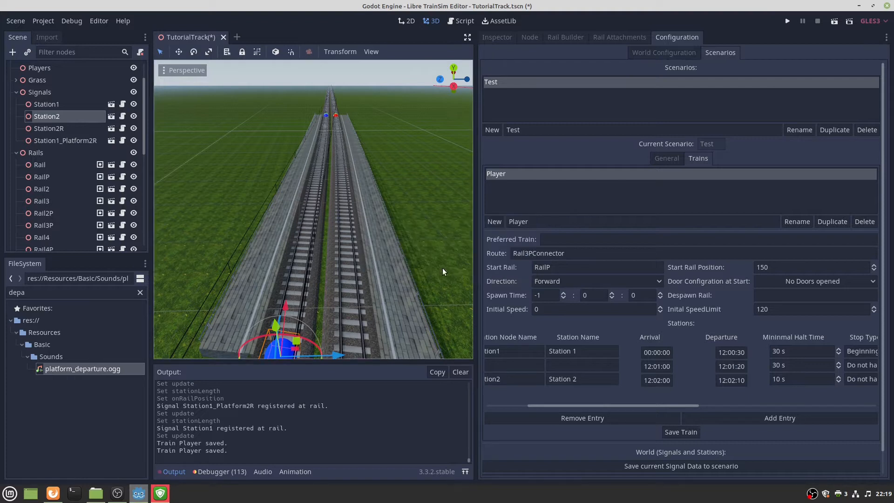
Give the middle stop a 15 s halt and Regular Stop type, then delete that entry.
{"action": "double_click", "coordinate": [771, 366]}
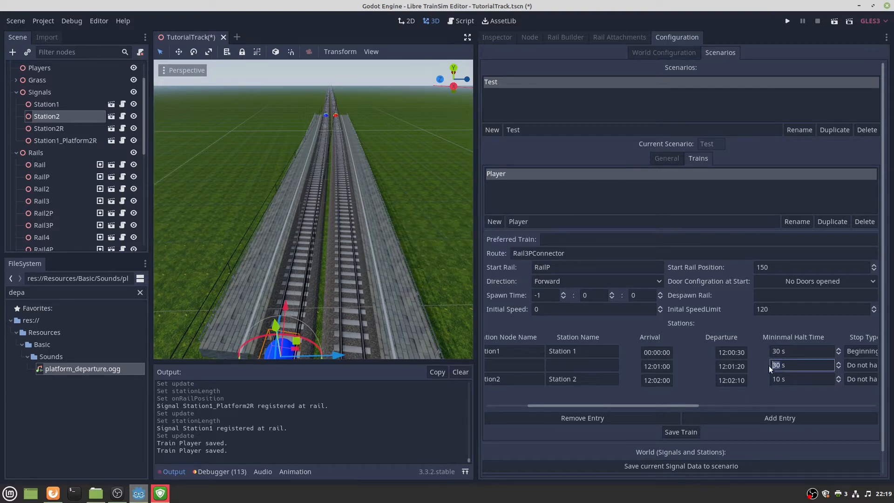
{"action": "type", "text": "15"}
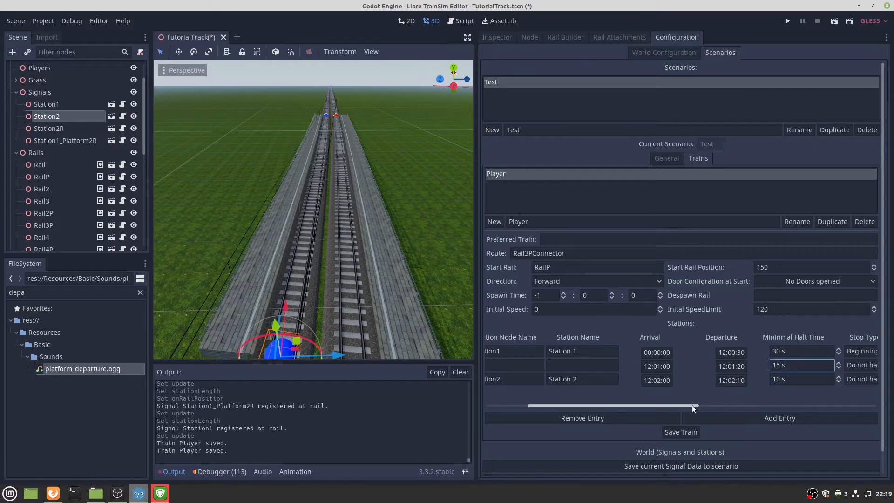
{"action": "left_click_drag", "start_coordinate": [692, 405], "coordinate": [749, 402]}
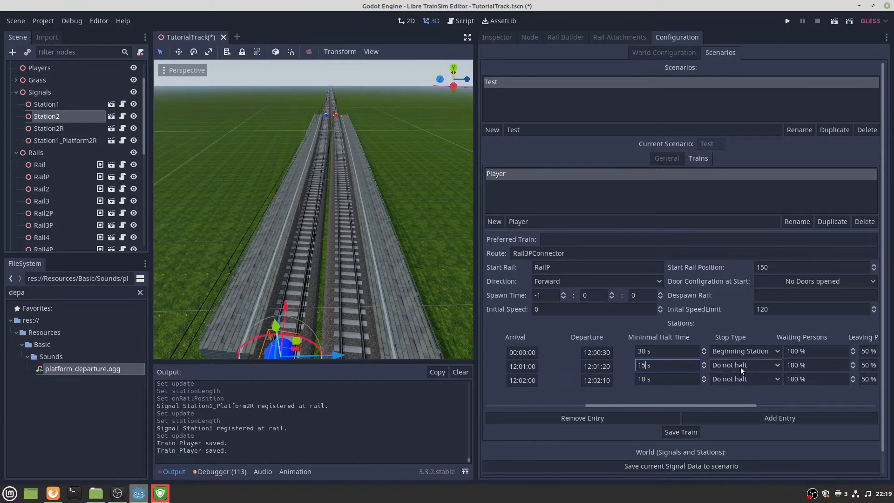
{"action": "left_click", "coordinate": [740, 367]}
{"action": "left_click", "coordinate": [741, 388]}
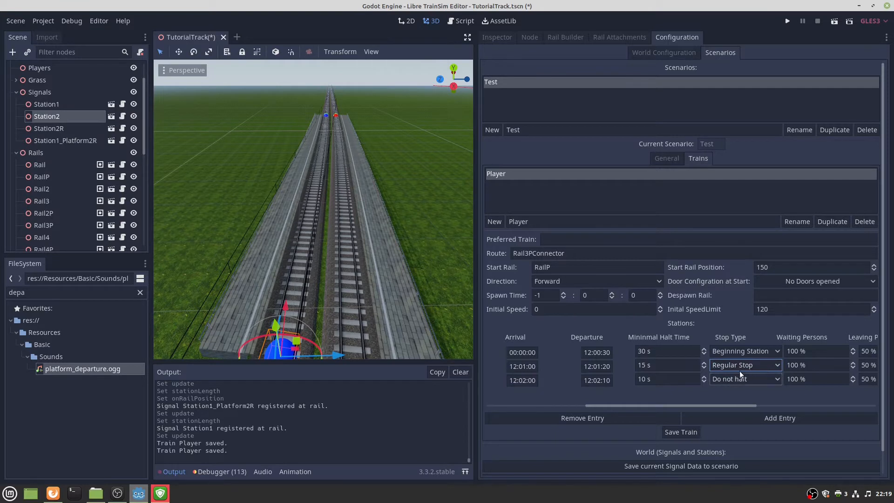
{"action": "left_click_drag", "start_coordinate": [697, 407], "coordinate": [529, 367]}
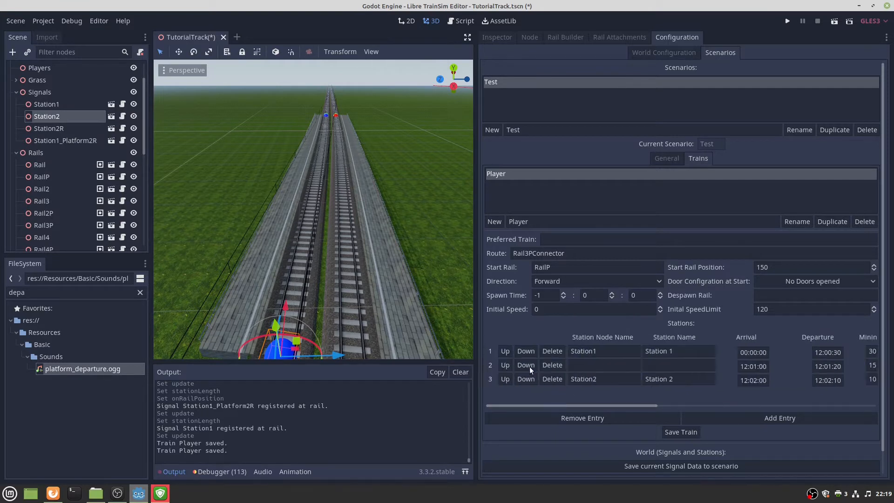
{"action": "left_click", "coordinate": [552, 365]}
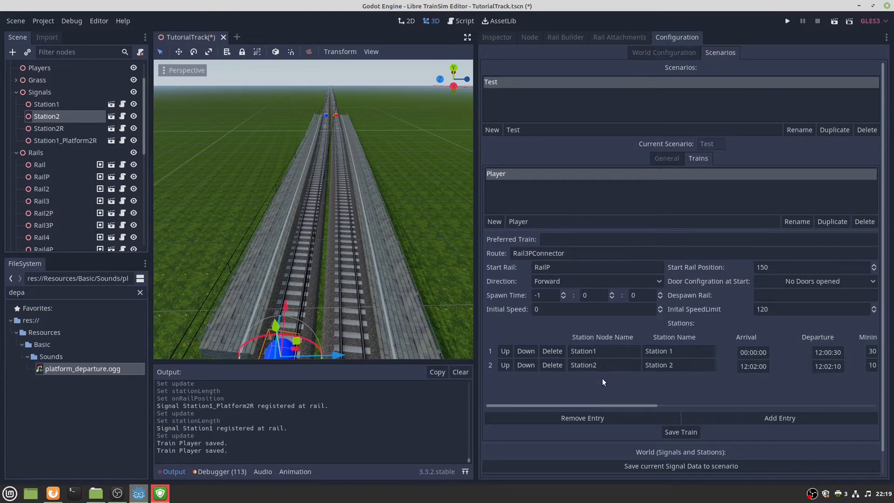
Change Station2's Stop Type to End Station.
{"action": "left_click_drag", "start_coordinate": [606, 406], "coordinate": [756, 397]}
{"action": "left_click", "coordinate": [606, 364]}
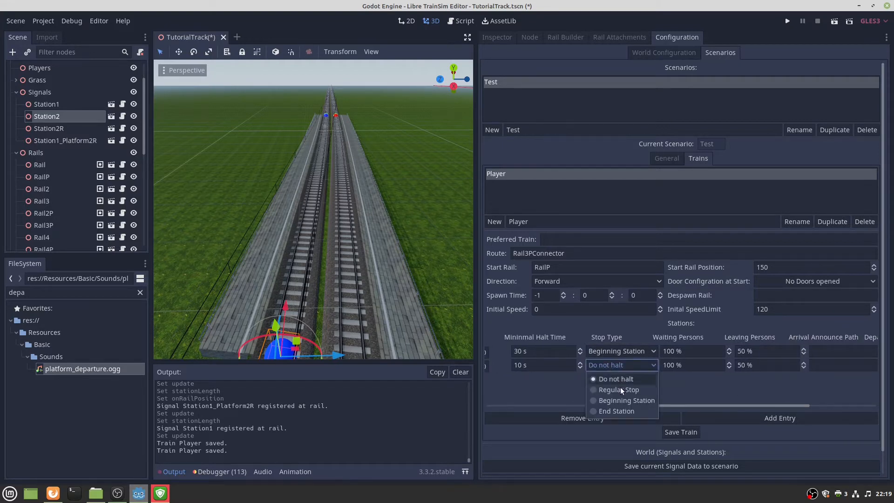
{"action": "left_click", "coordinate": [617, 410]}
{"action": "left_click_drag", "start_coordinate": [686, 405], "coordinate": [747, 396]}
Set Station2's Approach Announce Path to next_station_tutorialbach.ogg.
{"action": "left_click", "coordinate": [811, 366]}
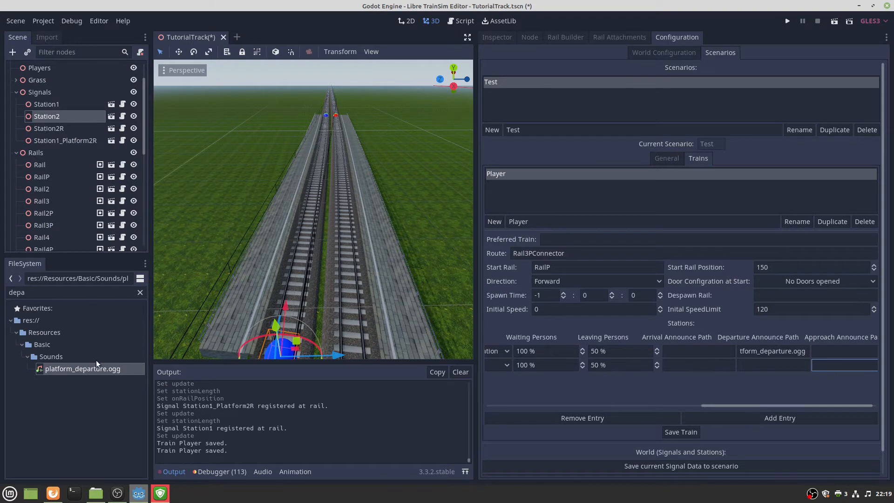
{"action": "double_click", "coordinate": [77, 293]}
{"action": "type", "text": "nes"}
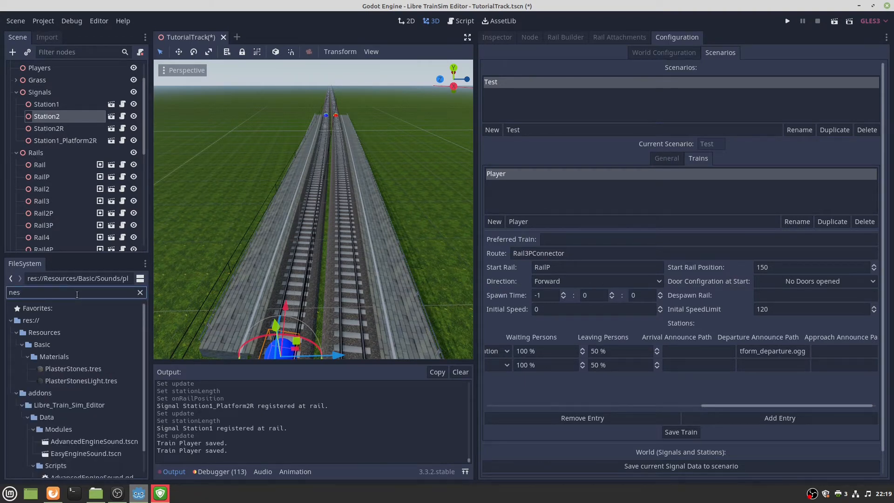
{"action": "key", "text": "BackSpace"}
{"action": "type", "text": "c"}
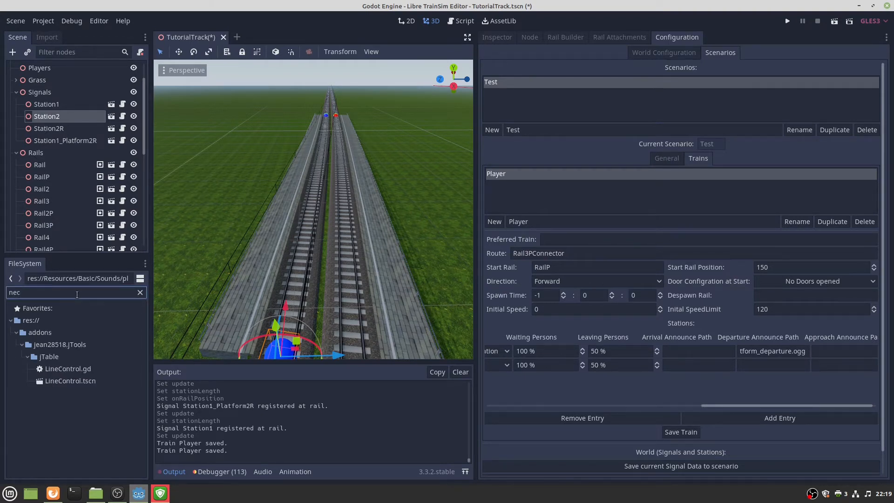
{"action": "key", "text": "BackSpace"}
{"action": "type", "text": "xt"}
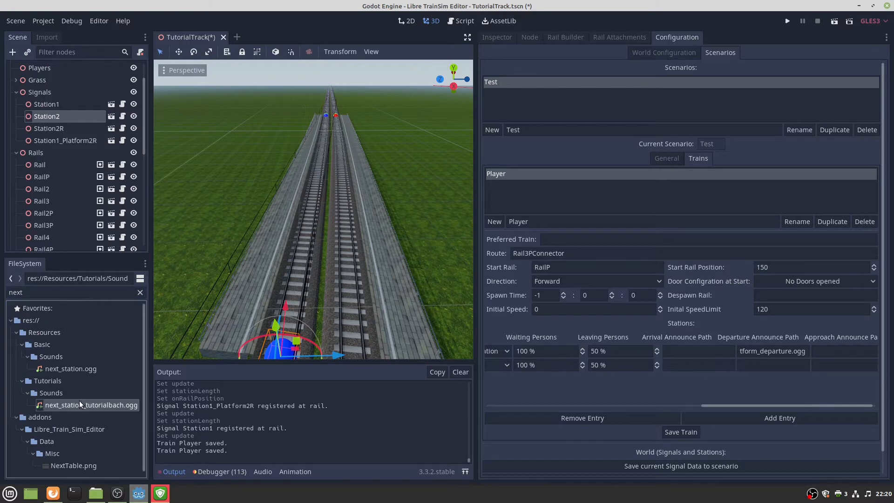
{"action": "right_click", "coordinate": [80, 400]}
{"action": "left_click", "coordinate": [115, 357]}
{"action": "left_click", "coordinate": [810, 365]}
{"action": "key", "text": "ctrl+v"}
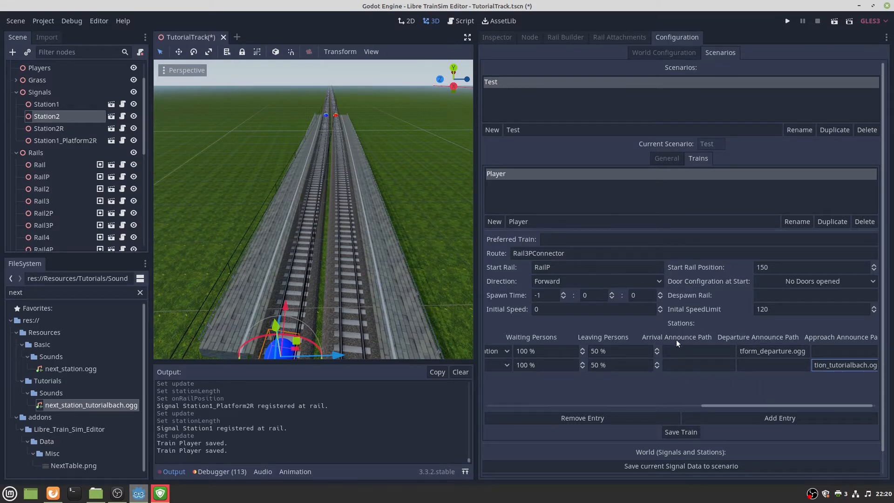
Set Station2's Arrival Announce Path to platform_endstation.ogg and save the Player train.
{"action": "left_click", "coordinate": [681, 364]}
{"action": "double_click", "coordinate": [95, 292]}
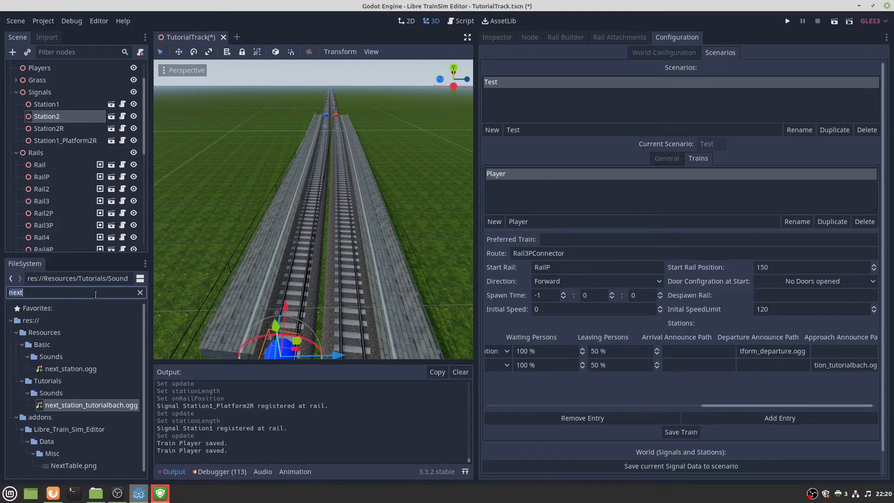
{"action": "type", "text": "end"}
{"action": "right_click", "coordinate": [104, 382]}
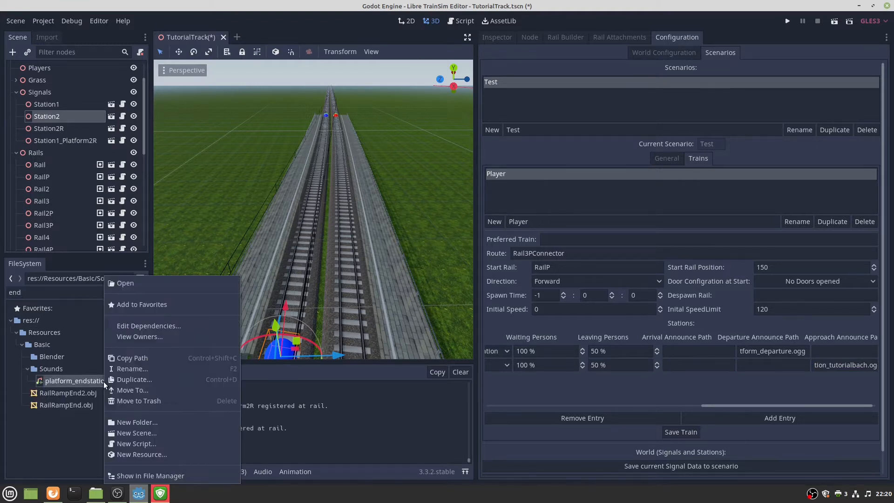
{"action": "left_click", "coordinate": [128, 359]}
{"action": "left_click", "coordinate": [714, 366]}
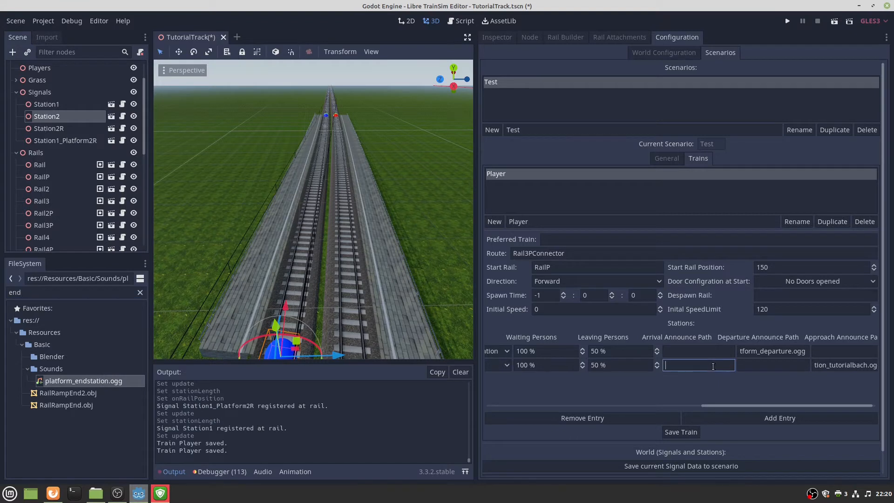
{"action": "key", "text": "ctrl+v"}
{"action": "left_click", "coordinate": [694, 435]}
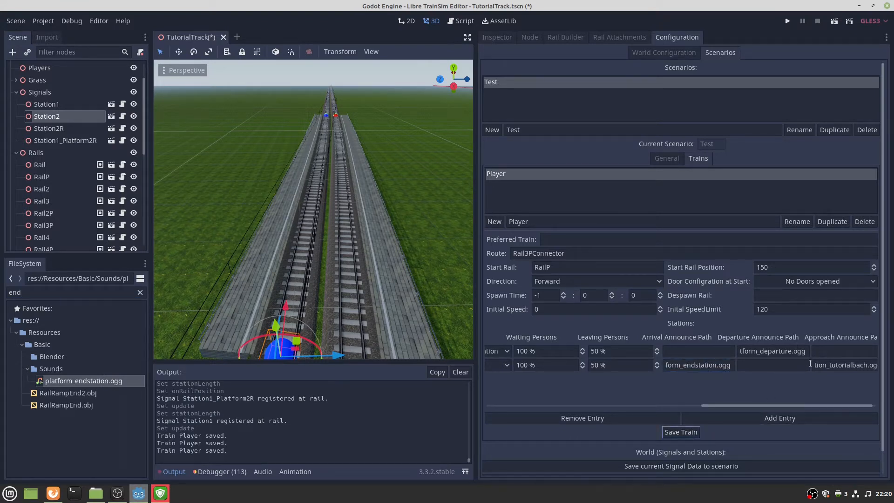
{"action": "left_click_drag", "start_coordinate": [758, 405], "coordinate": [688, 403]}
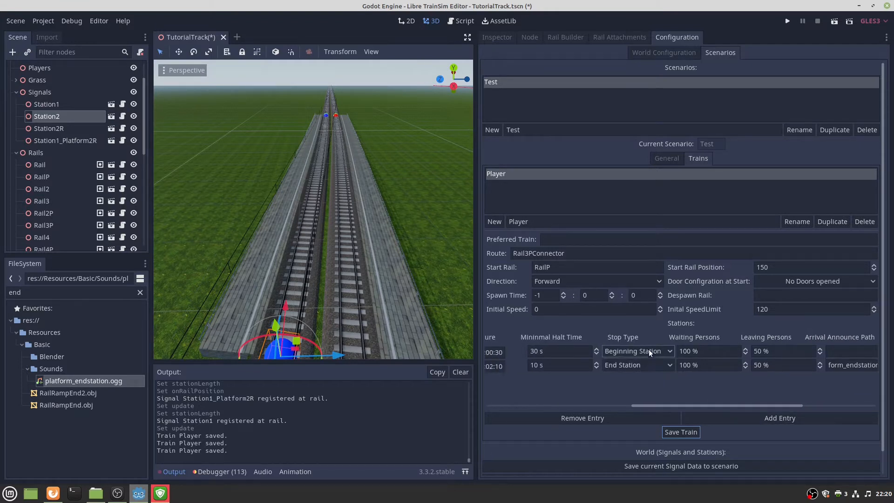
{"action": "left_click_drag", "start_coordinate": [671, 403], "coordinate": [524, 408]}
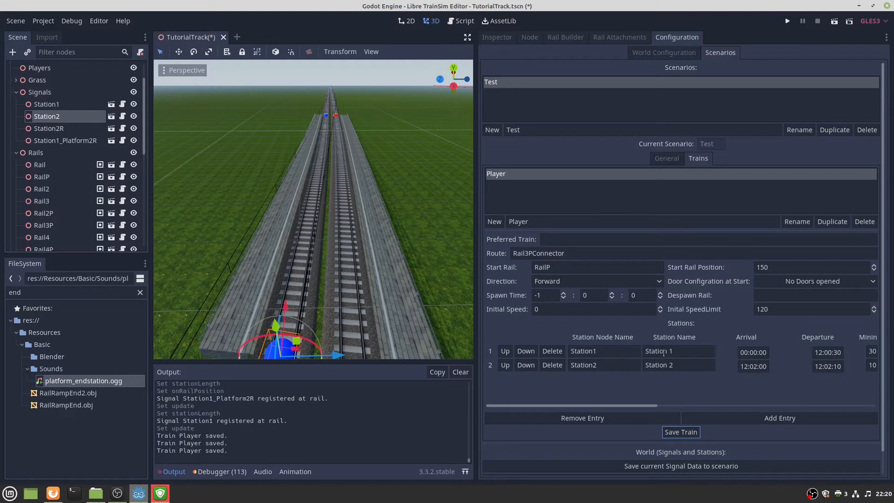
Save the Player train again, test-run the project, and quit back to the editor.
{"action": "left_click", "coordinate": [679, 431]}
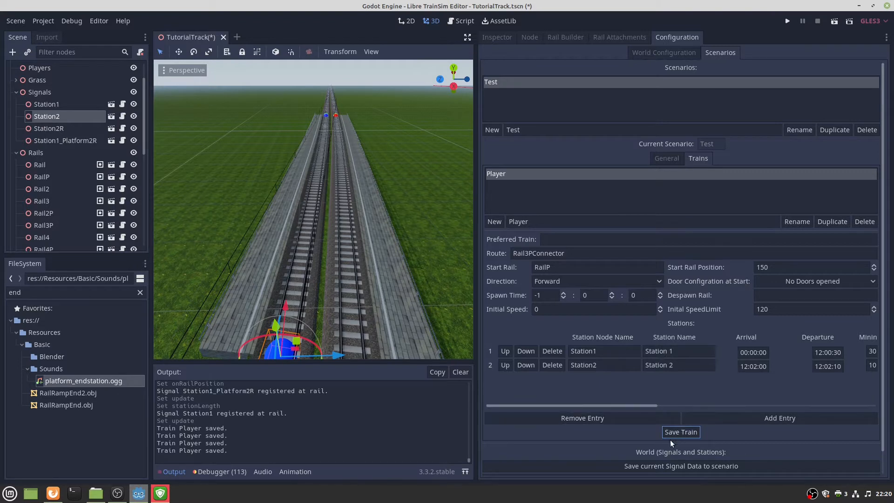
{"action": "left_click", "coordinate": [787, 21]}
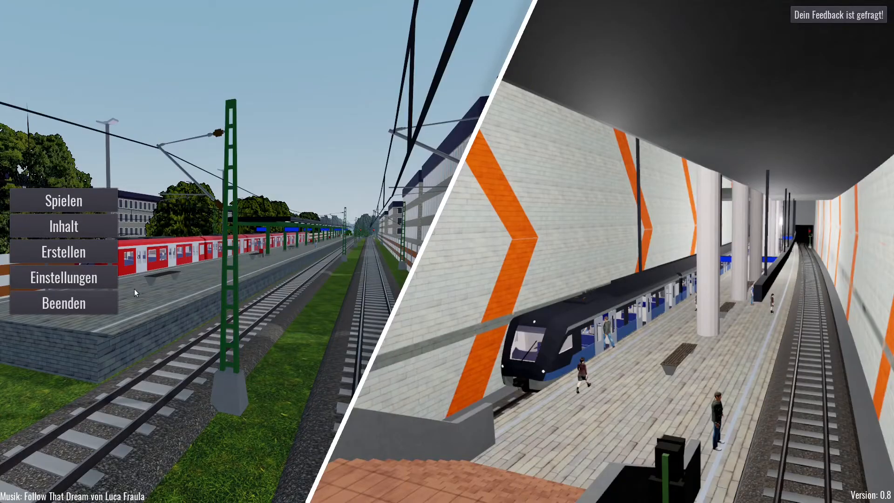
{"action": "left_click", "coordinate": [93, 303]}
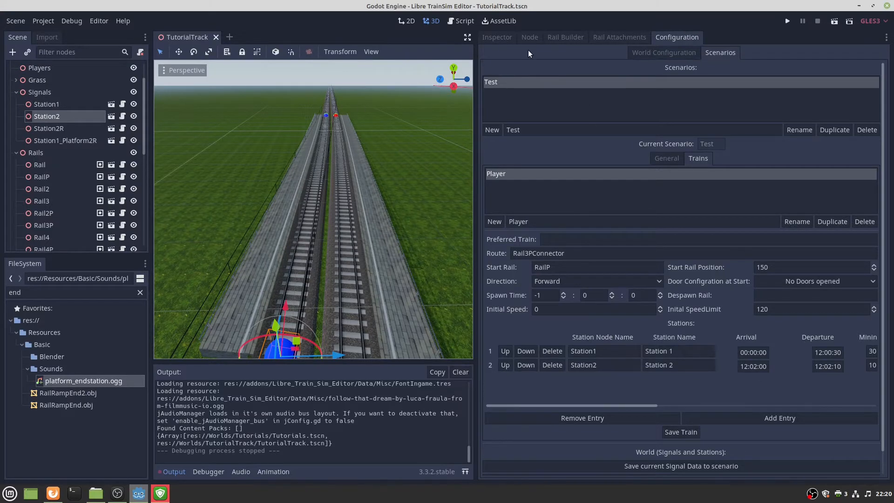
{"action": "left_click", "coordinate": [506, 39]}
{"action": "left_click", "coordinate": [667, 37]}
In World Configuration, save and unload all track chunks, running it twice.
{"action": "left_click", "coordinate": [668, 53]}
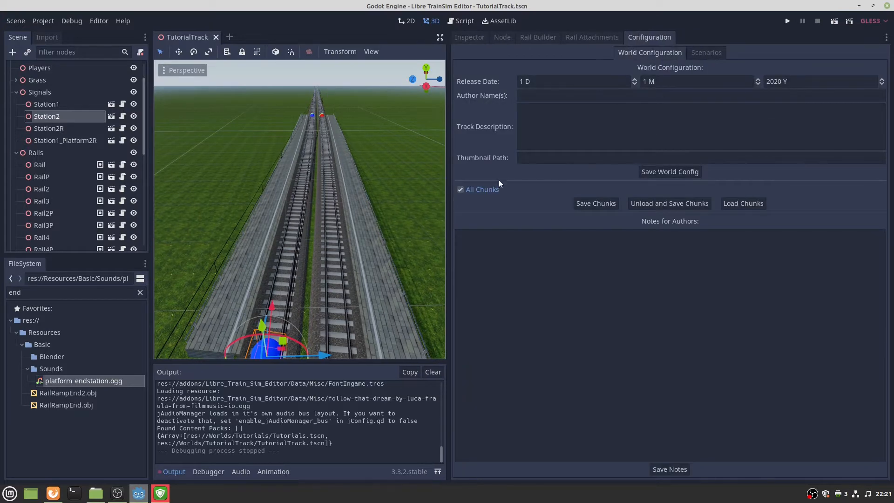
{"action": "left_click", "coordinate": [671, 203]}
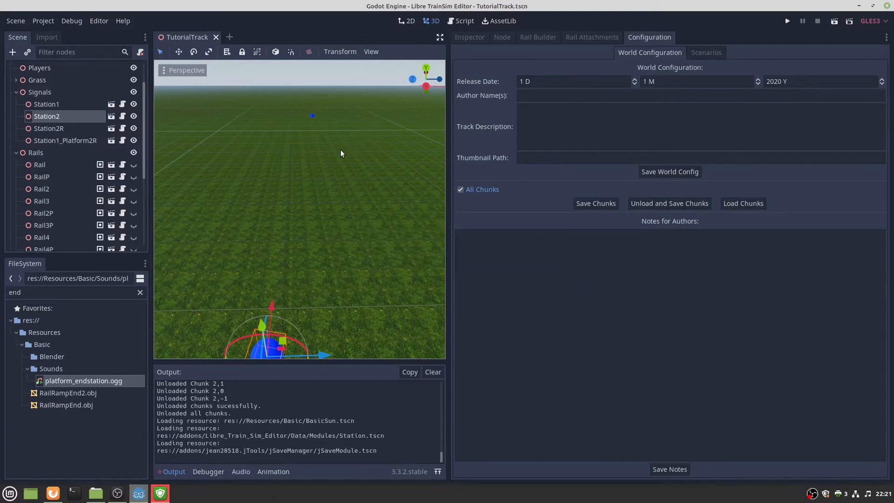
{"action": "right_click_drag", "start_coordinate": [323, 154], "coordinate": [336, 133]}
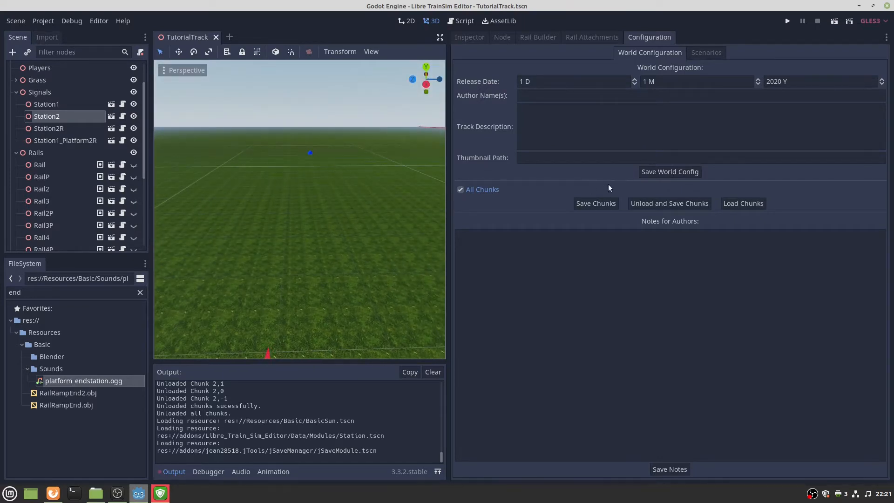
{"action": "left_click", "coordinate": [670, 203]}
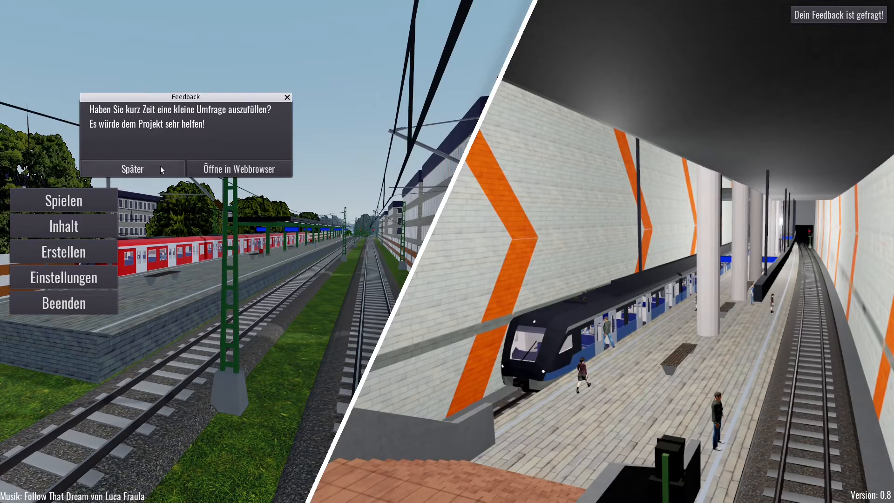
Dismiss the survey, choose TutorialTrack, the Test scenario and JFR1_Red, and start playing.
{"action": "left_click", "coordinate": [162, 170]}
{"action": "left_click", "coordinate": [70, 200]}
{"action": "left_click", "coordinate": [65, 44]}
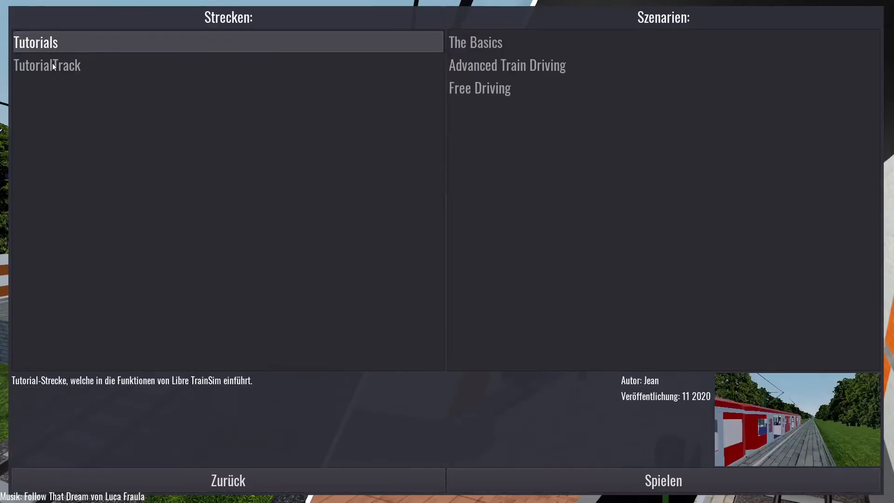
{"action": "left_click", "coordinate": [52, 65]}
{"action": "left_click", "coordinate": [434, 45]}
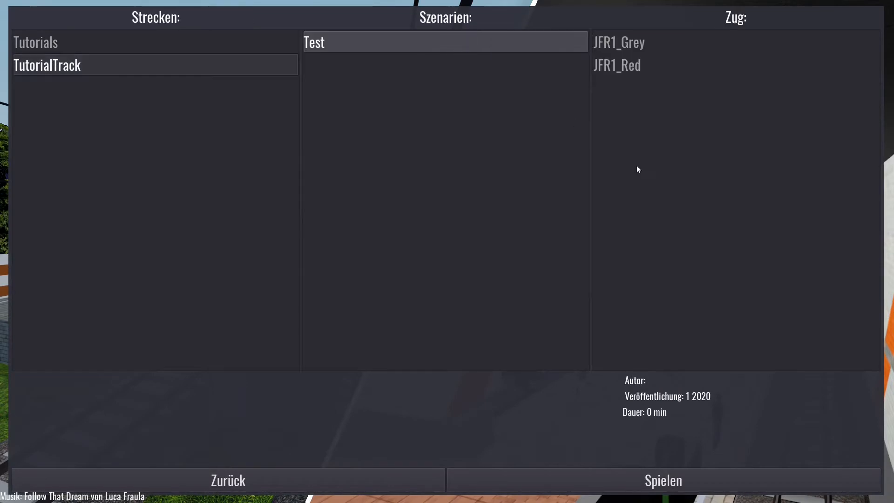
{"action": "left_click", "coordinate": [629, 63]}
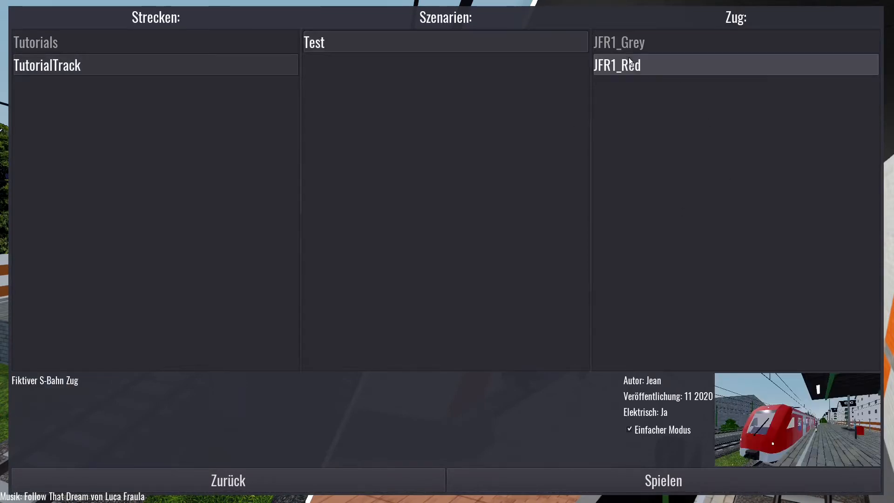
{"action": "left_click", "coordinate": [652, 479]}
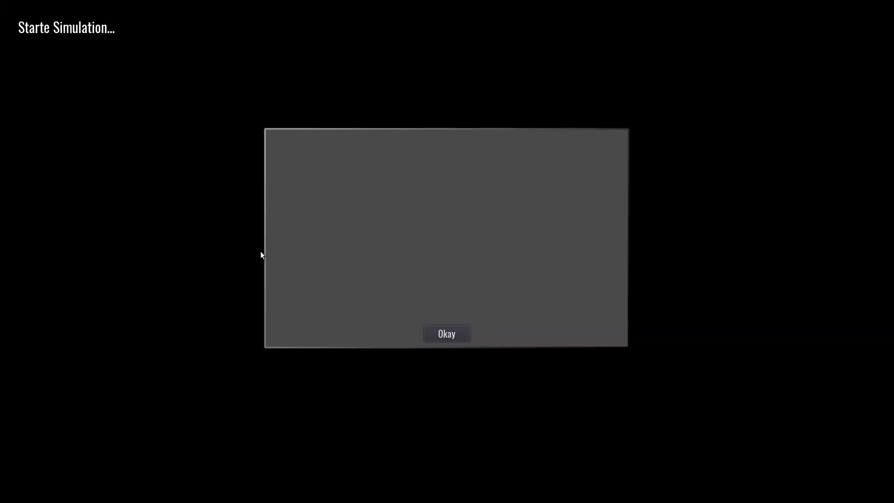
Enter the simulation and view the red train from the outside camera, zooming around it.
{"action": "left_click", "coordinate": [447, 333]}
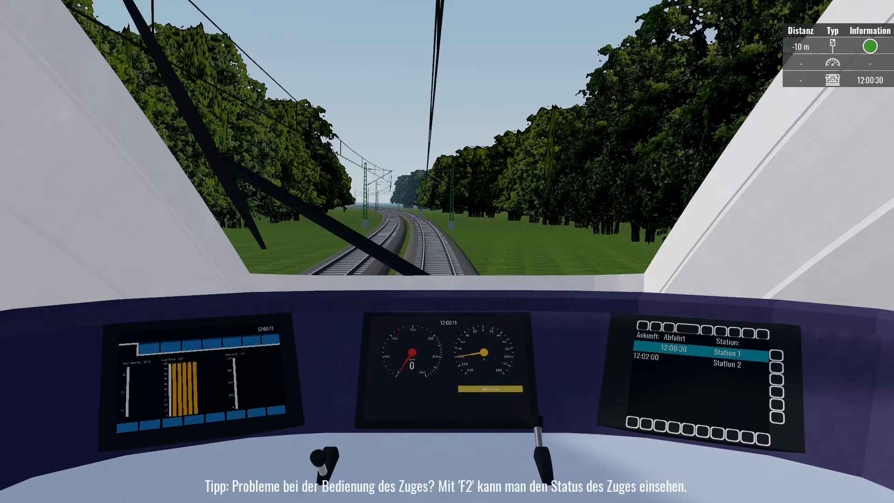
{"action": "key", "text": "2"}
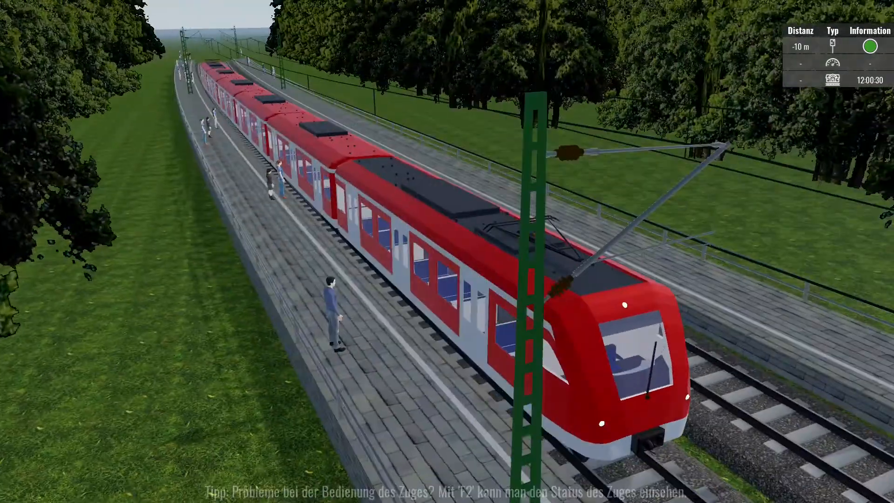
{"action": "scroll", "coordinate": [447, 251], "scroll_direction": "down", "scroll_amount": 5}
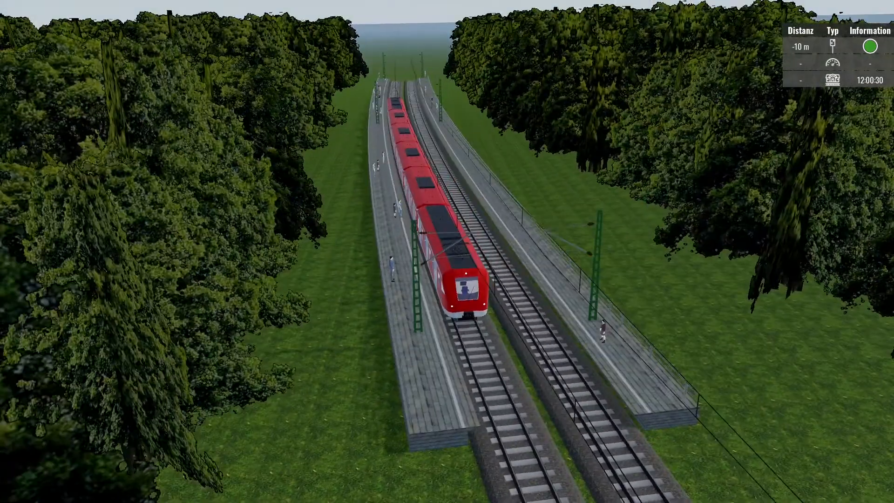
{"action": "scroll", "coordinate": [446, 251], "scroll_direction": "up", "scroll_amount": 5}
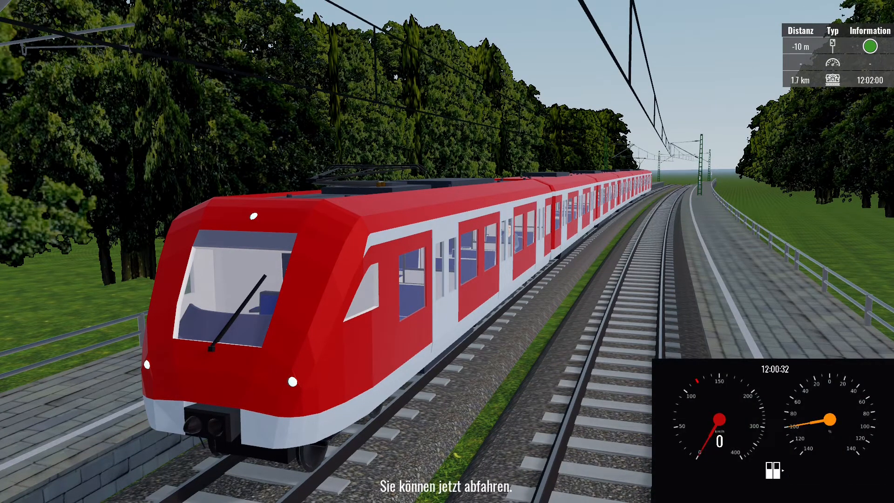
Release the brake, hide the gauges, return to the cab and apply full power.
{"action": "key", "text": "Up"}
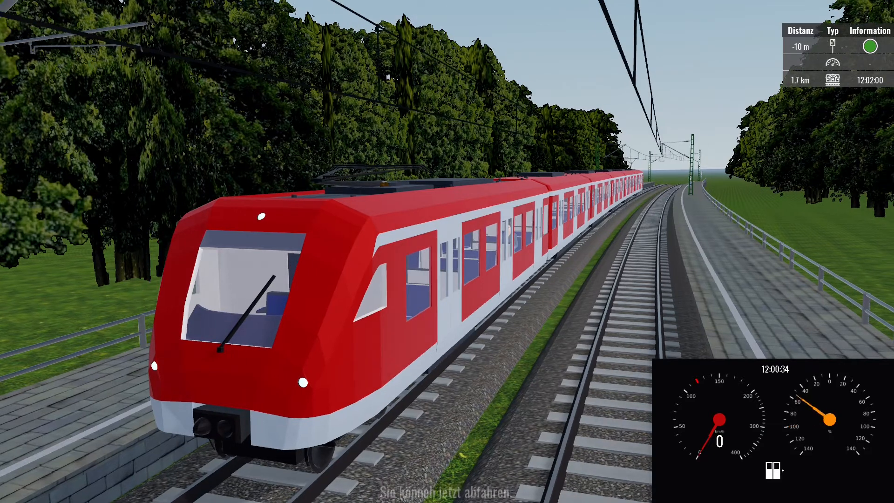
{"action": "key", "text": "F2"}
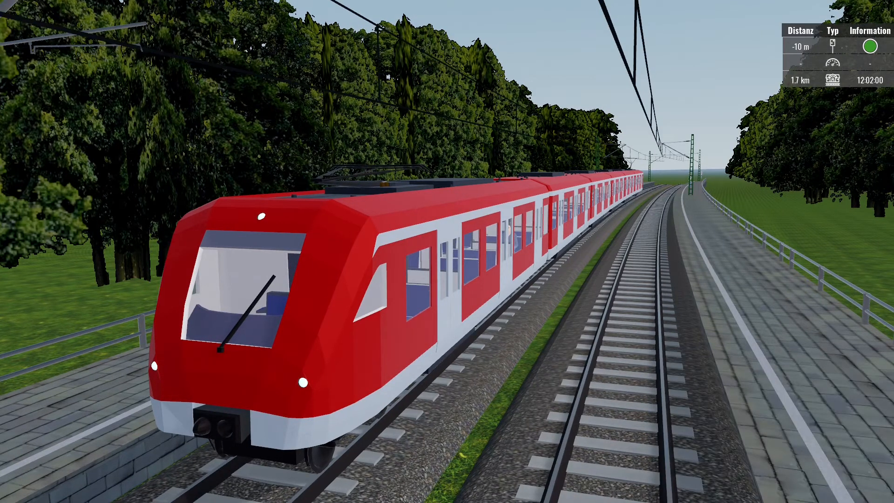
{"action": "key", "text": "F1"}
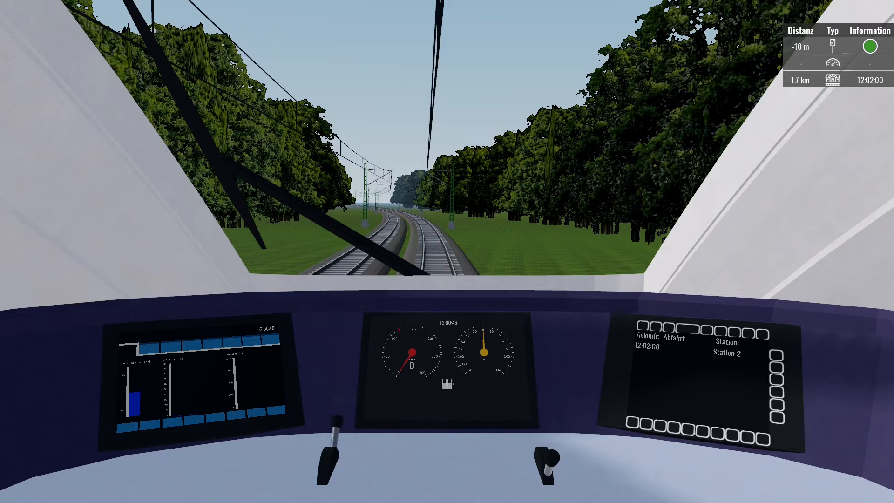
{"action": "key", "text": "Up"}
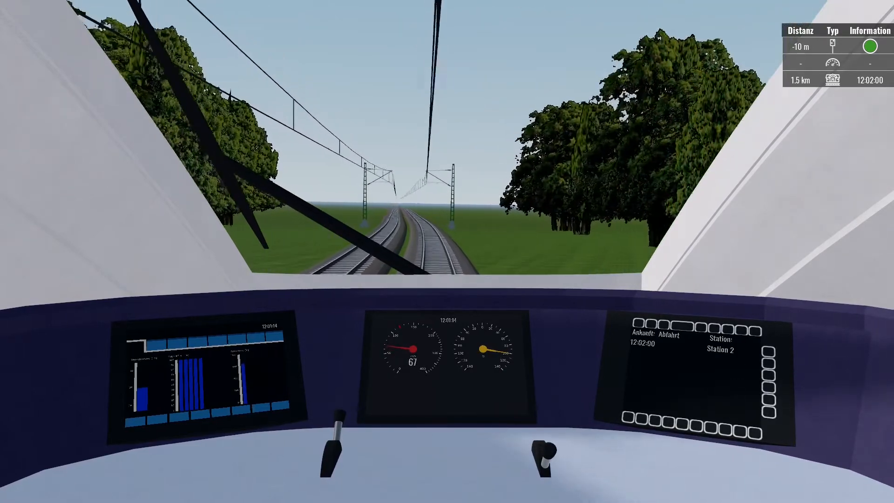
Reduce traction power to zero so the train coasts toward Station 2.
{"action": "key", "text": "alt+Tab"}
{"action": "key", "text": "alt+Tab"}
{"action": "key", "text": "alt+Tab"}
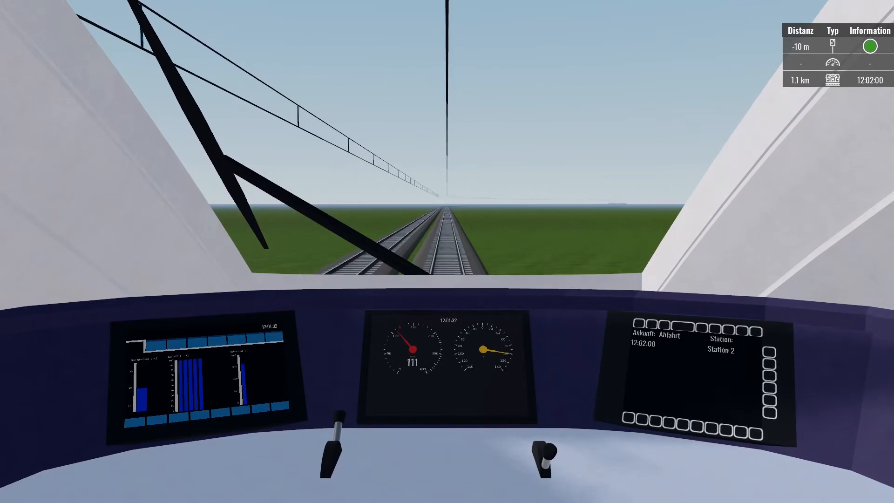
{"action": "key", "text": "Down"}
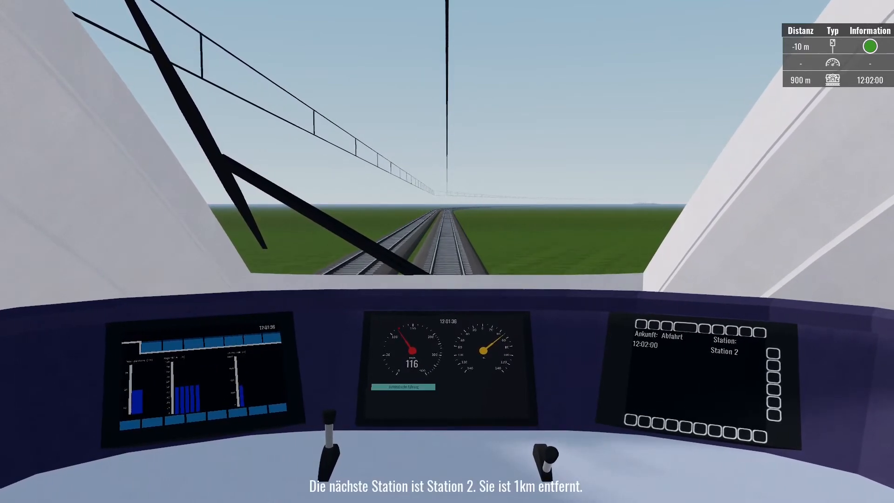
{"action": "key", "text": "Down"}
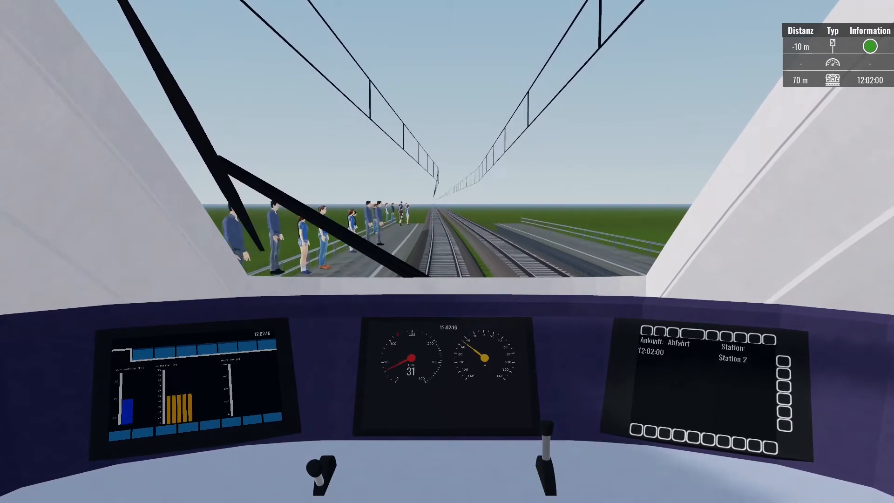
Watch from the external camera, zooming around Station 2's platform as the train stops.
{"action": "key", "text": "2"}
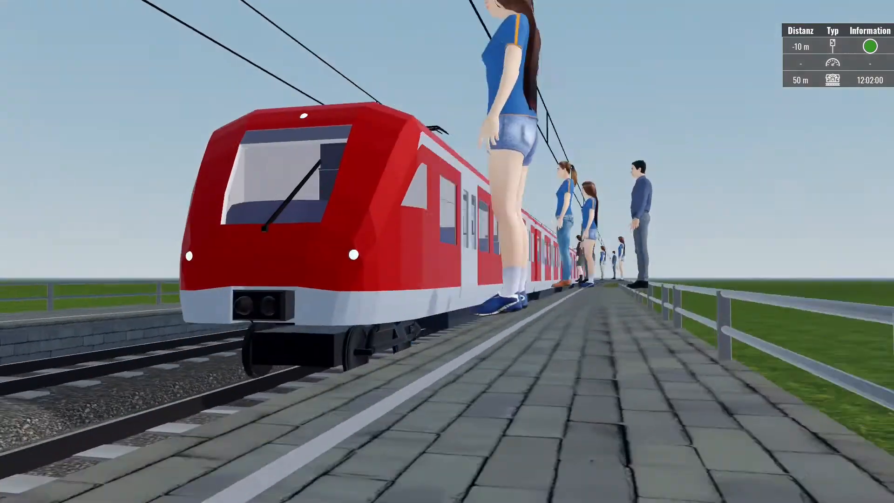
{"action": "scroll", "coordinate": [447, 251], "scroll_direction": "down", "scroll_amount": 5}
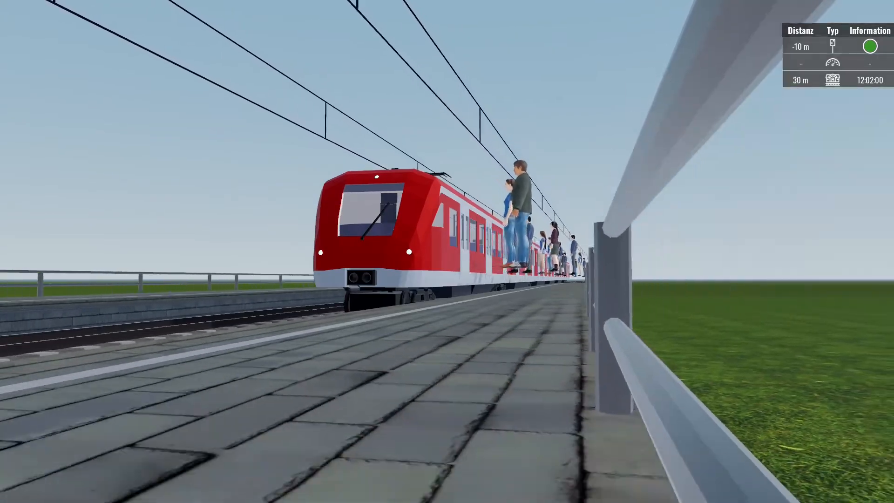
{"action": "scroll", "coordinate": [447, 252], "scroll_direction": "up", "scroll_amount": 4}
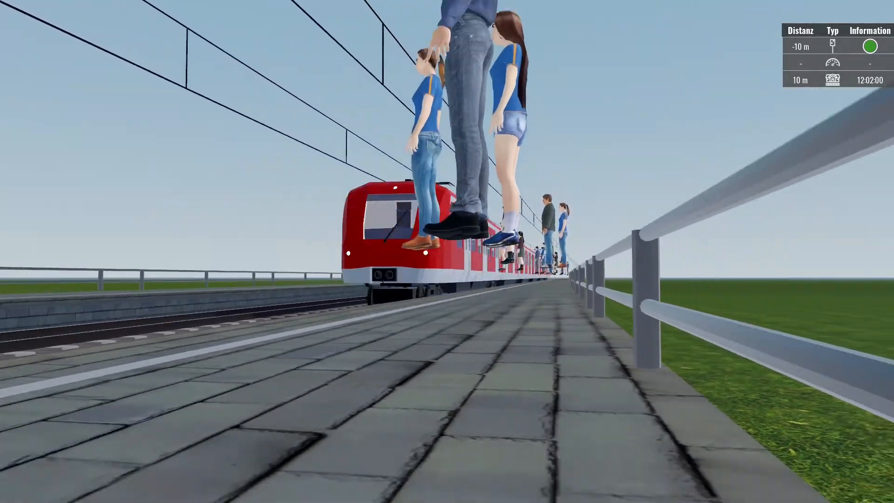
{"action": "scroll", "coordinate": [447, 251], "scroll_direction": "down", "scroll_amount": 3}
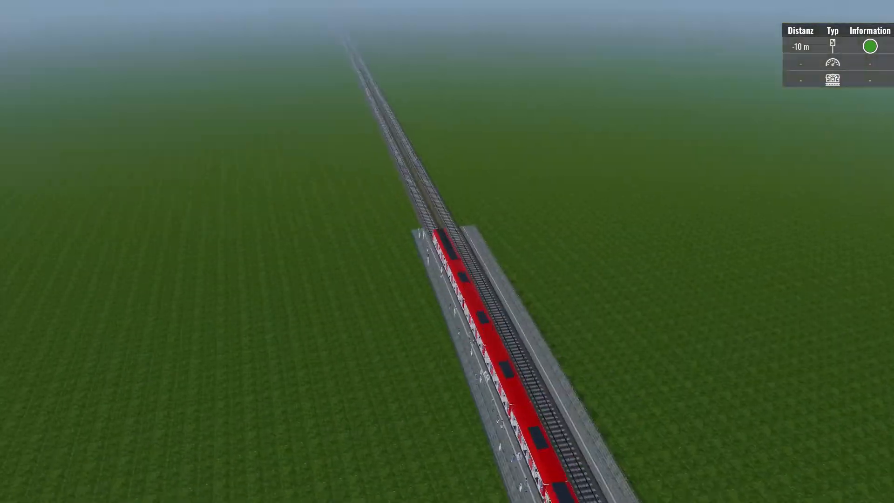
Quit the running game back to the editor and load all track chunks.
{"action": "key", "text": "Escape"}
{"action": "left_click", "coordinate": [490, 262]}
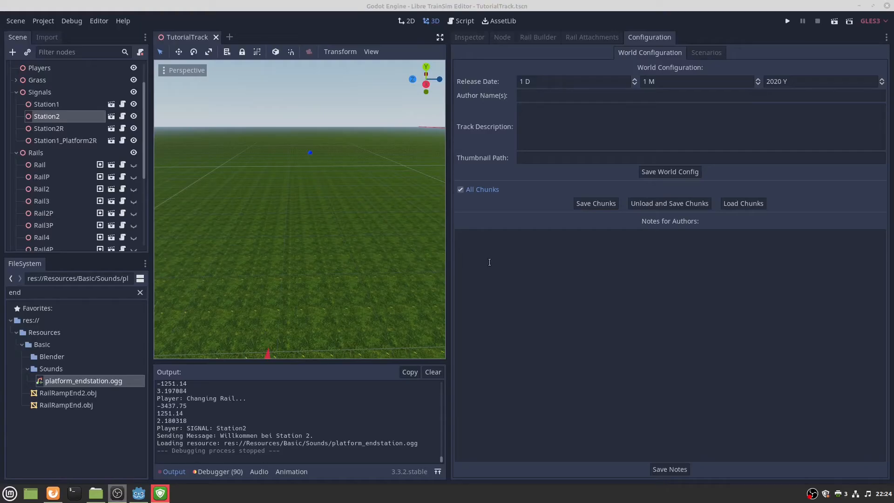
{"action": "scroll", "coordinate": [359, 219], "scroll_direction": "up", "scroll_amount": 5}
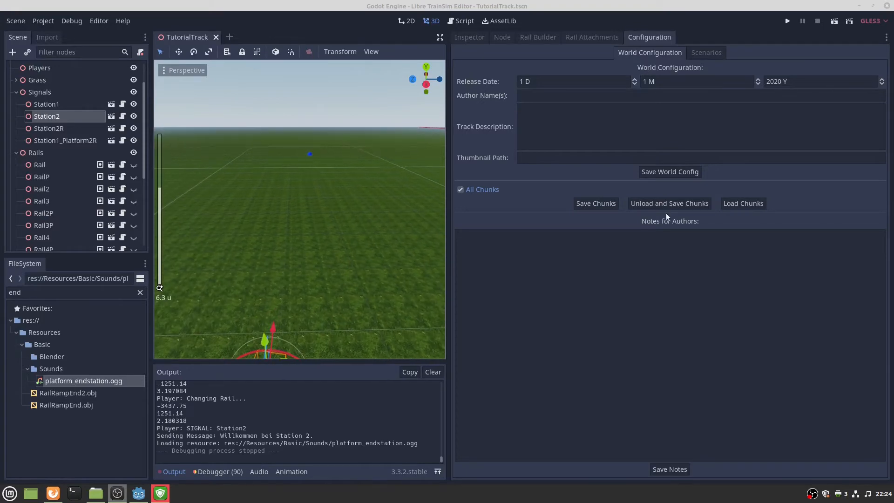
{"action": "left_click", "coordinate": [759, 204]}
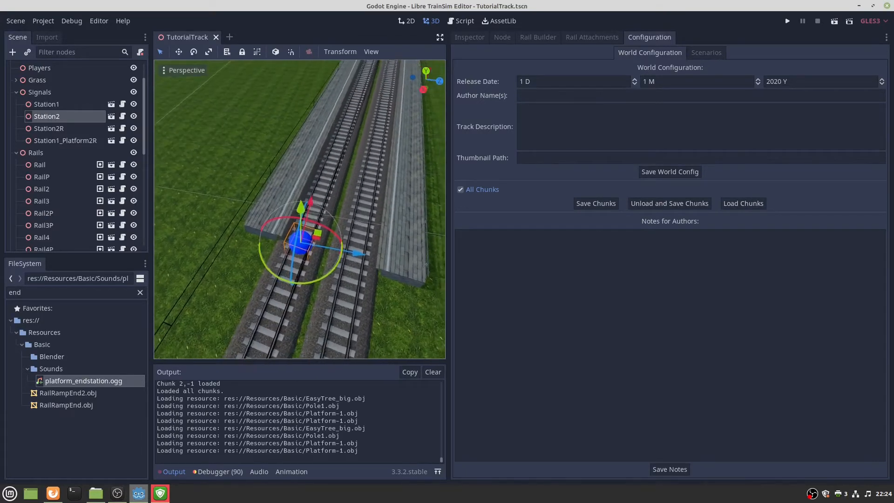
Fly to the station, select Rail5 and show its Scenarios settings.
{"action": "key", "text": "f"}
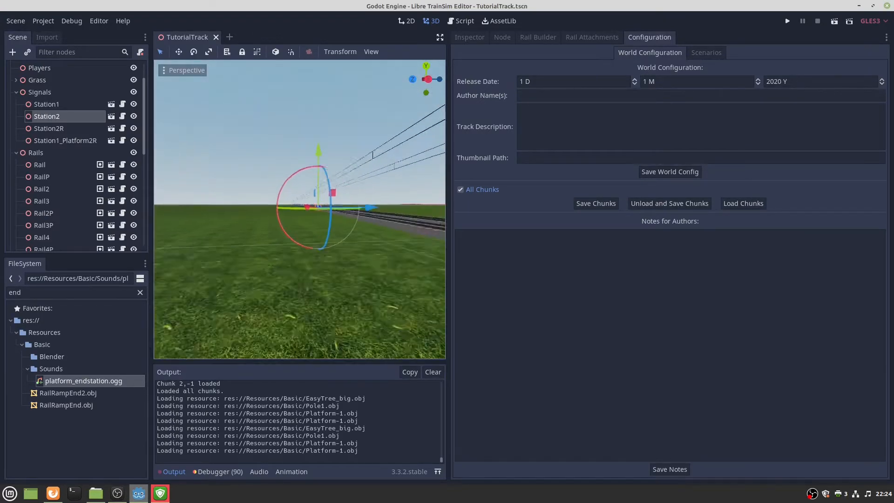
{"action": "right_click_drag", "start_coordinate": [299, 209], "coordinate": [309, 258]}
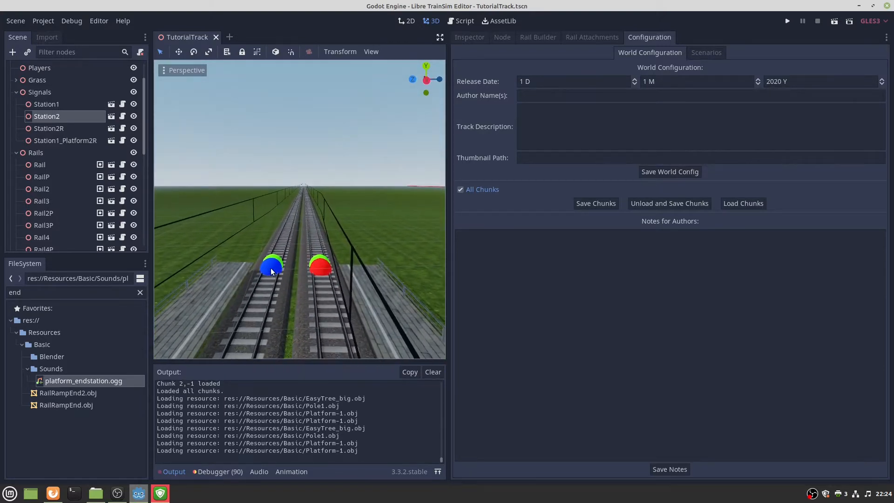
{"action": "right_click_drag", "start_coordinate": [275, 255], "coordinate": [276, 201]}
{"action": "left_click", "coordinate": [258, 286]}
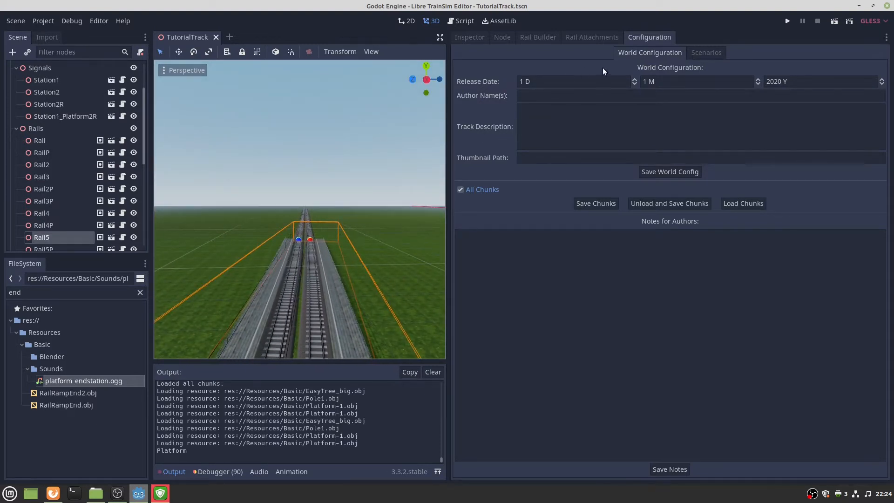
{"action": "left_click", "coordinate": [694, 55]}
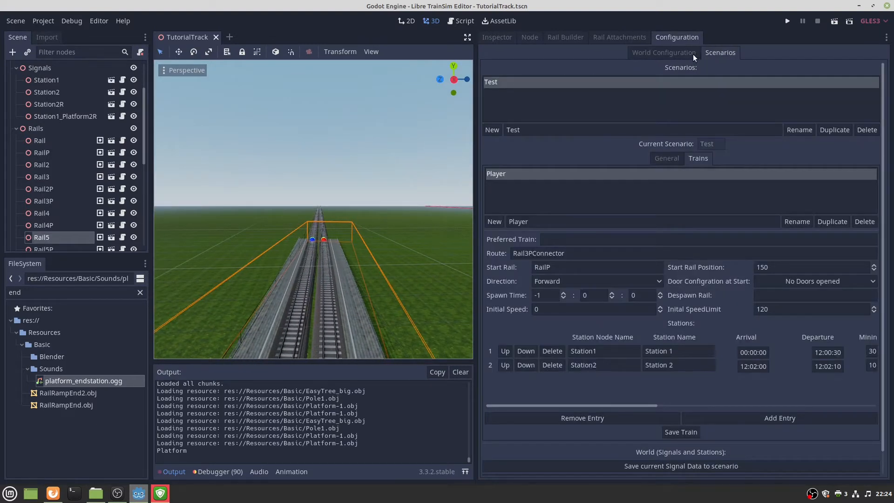
Lower the height of Rail5's Platform track object to 0.7 and save it.
{"action": "left_click", "coordinate": [693, 54]}
{"action": "left_click", "coordinate": [594, 38]}
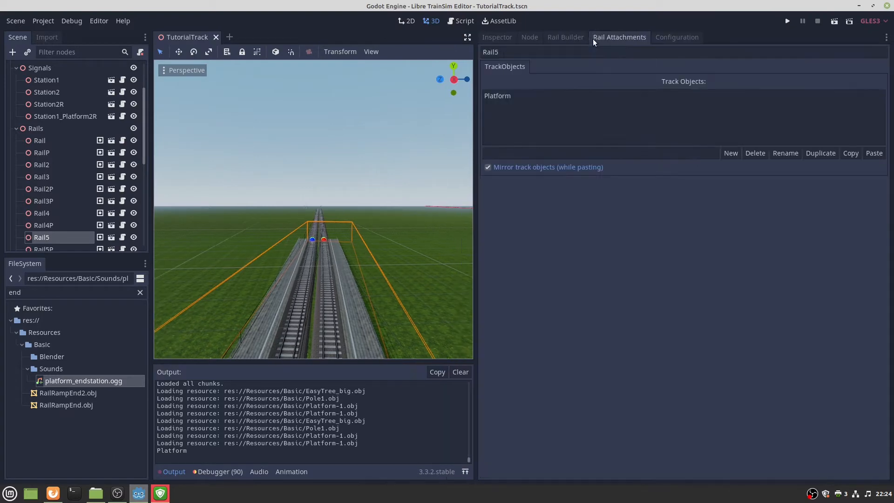
{"action": "left_click", "coordinate": [498, 96]}
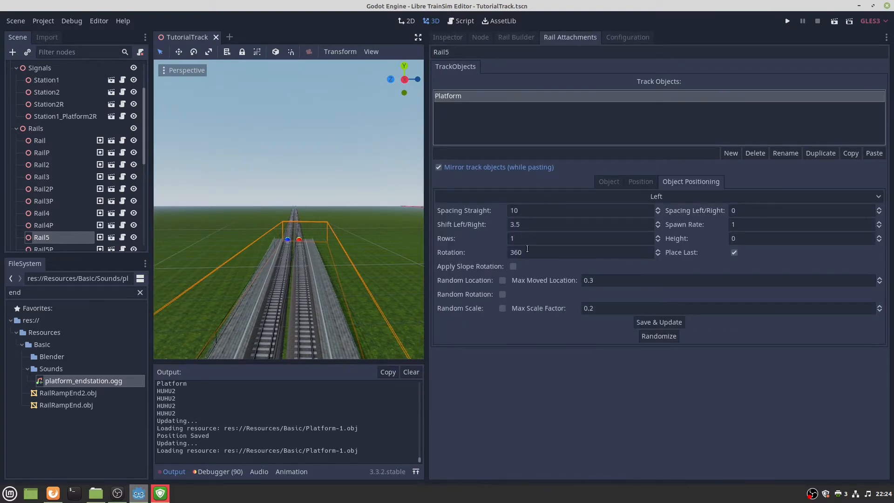
{"action": "left_click", "coordinate": [753, 234]}
{"action": "type", "text": "1"}
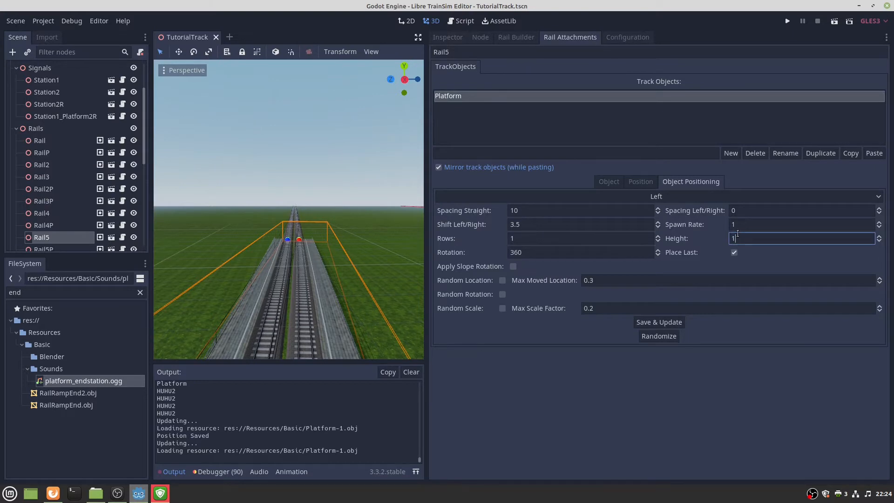
{"action": "left_click", "coordinate": [660, 322]}
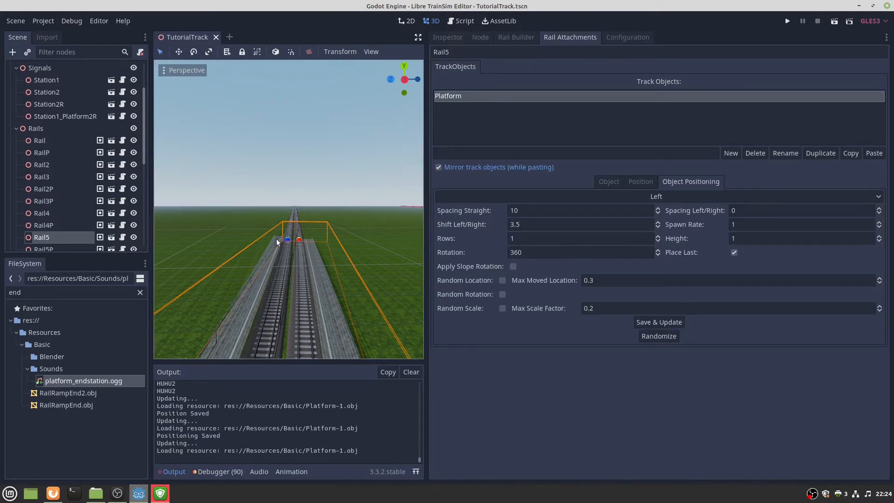
{"action": "right_click_drag", "start_coordinate": [276, 238], "coordinate": [276, 239]}
{"action": "left_click", "coordinate": [777, 240]}
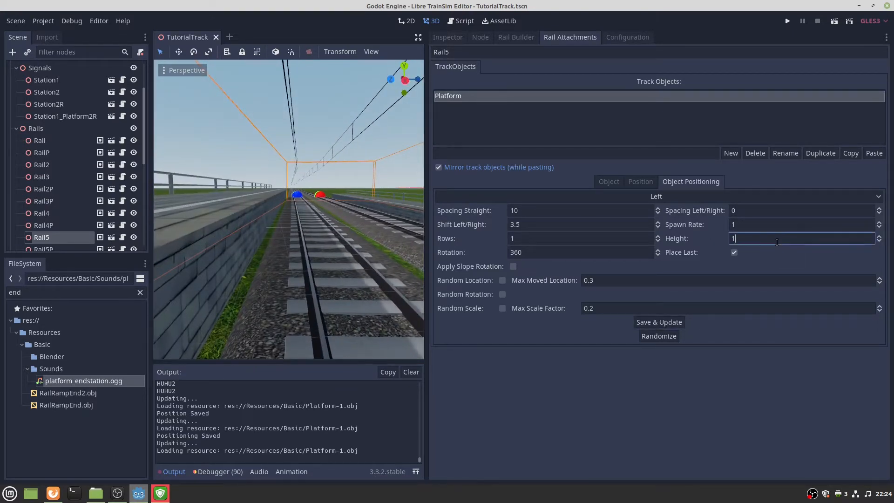
{"action": "type", "text": "0.7"}
{"action": "left_click", "coordinate": [675, 321]}
{"action": "right_click_drag", "start_coordinate": [296, 209], "coordinate": [303, 188]}
{"action": "key", "text": "s"}
Filter the FileSystem by 'tutor' and open Tutorials.tscn.
{"action": "double_click", "coordinate": [94, 289]}
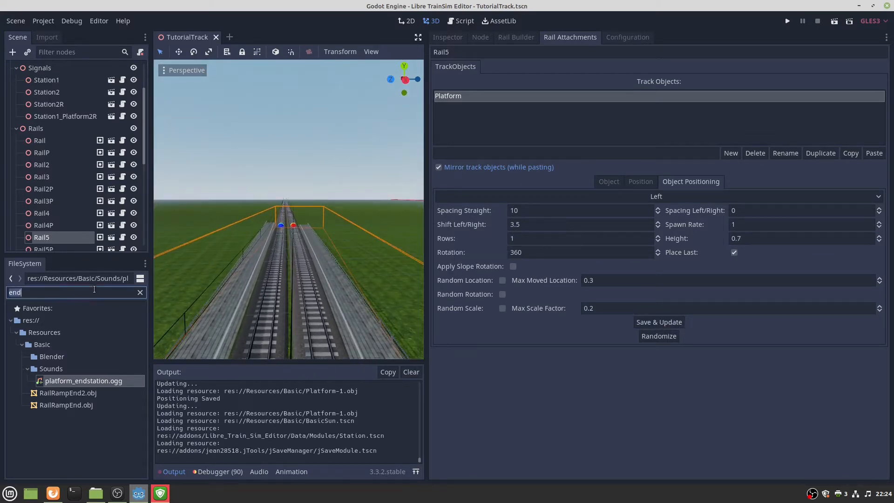
{"action": "type", "text": "tutor"}
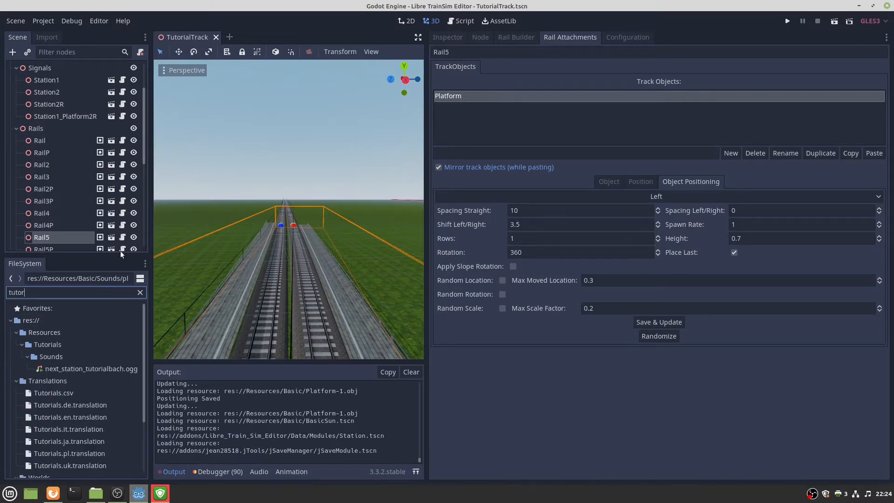
{"action": "scroll", "coordinate": [127, 337], "scroll_direction": "down", "scroll_amount": 4}
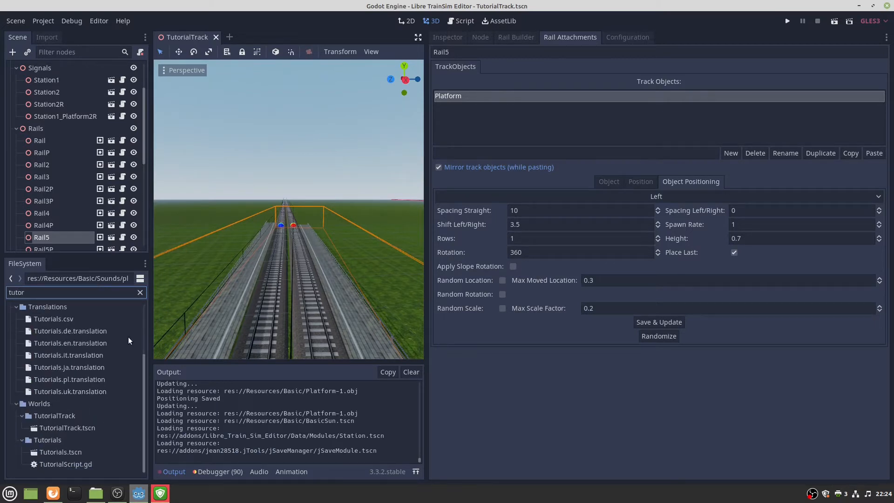
{"action": "double_click", "coordinate": [57, 451]}
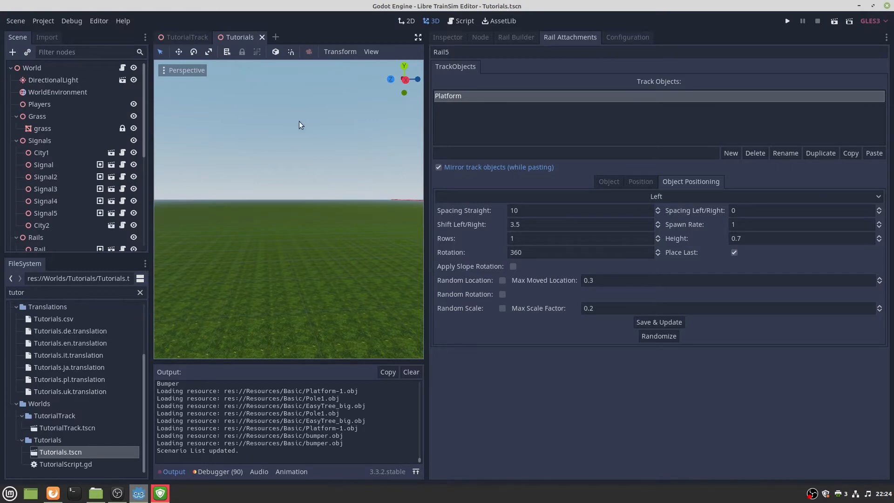
Fly the view along the Tutorials track to the platform.
{"action": "right_click_drag", "start_coordinate": [299, 121], "coordinate": [182, 155]}
{"action": "right_click_drag", "start_coordinate": [279, 212], "coordinate": [263, 190]}
{"action": "right_click_drag", "start_coordinate": [310, 232], "coordinate": [296, 220]}
{"action": "key", "text": "w"}
{"action": "right_click_drag", "start_coordinate": [378, 222], "coordinate": [433, 233]}
{"action": "key", "text": "w"}
{"action": "right_click_drag", "start_coordinate": [289, 209], "coordinate": [316, 217]}
{"action": "key", "text": "w"}
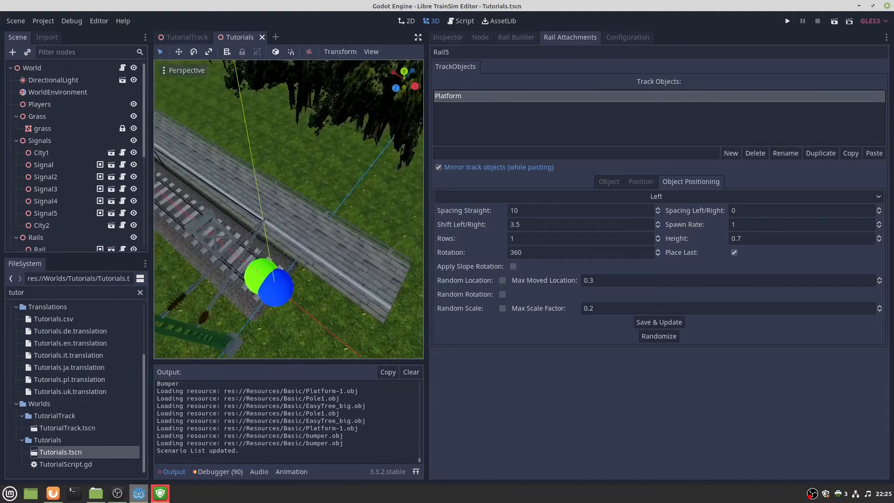
Select the rail beside the platform to check its 0.6 height, then close Tutorials.
{"action": "left_click", "coordinate": [315, 217]}
{"action": "key", "text": "f"}
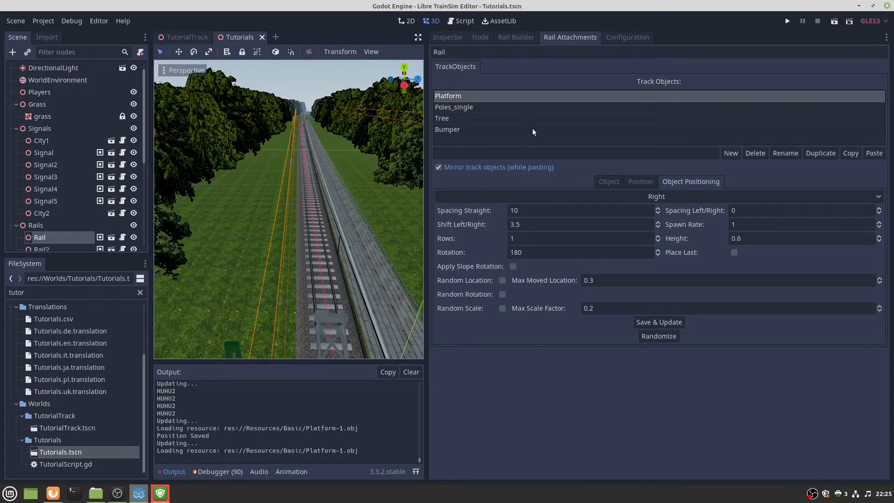
{"action": "right_click_drag", "start_coordinate": [305, 186], "coordinate": [306, 186]}
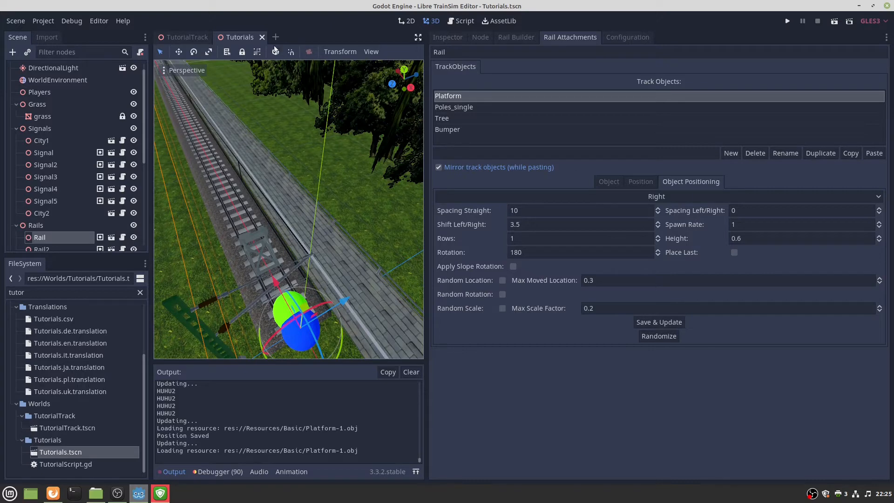
{"action": "left_click", "coordinate": [262, 37]}
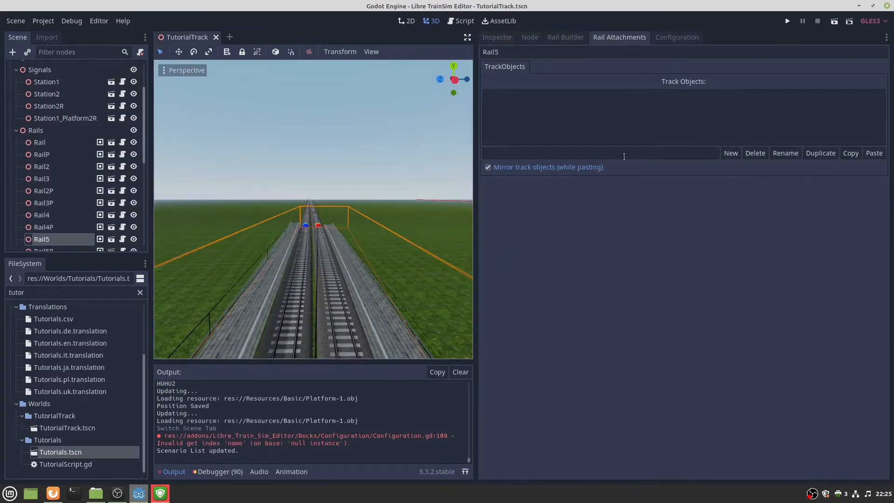
Fly back to the station and reselect Rail5 with its track attachments showing.
{"action": "key", "text": "w"}
{"action": "mouse_move", "coordinate": [309, 220]}
{"action": "right_mouse_down"}
{"action": "mouse_move", "coordinate": [326, 242]}
{"action": "mouse_move", "coordinate": [310, 219]}
{"action": "right_mouse_up"}
{"action": "left_click", "coordinate": [42, 239]}
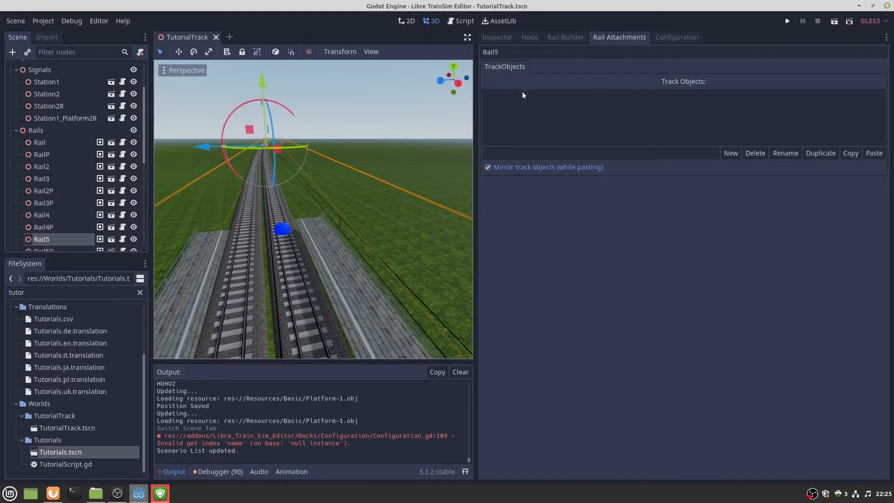
{"action": "key", "text": "w"}
{"action": "right_click_drag", "start_coordinate": [313, 209], "coordinate": [186, 216]}
{"action": "key", "text": "w"}
{"action": "right_click_drag", "start_coordinate": [274, 149], "coordinate": [336, 167]}
{"action": "left_click", "coordinate": [305, 345]}
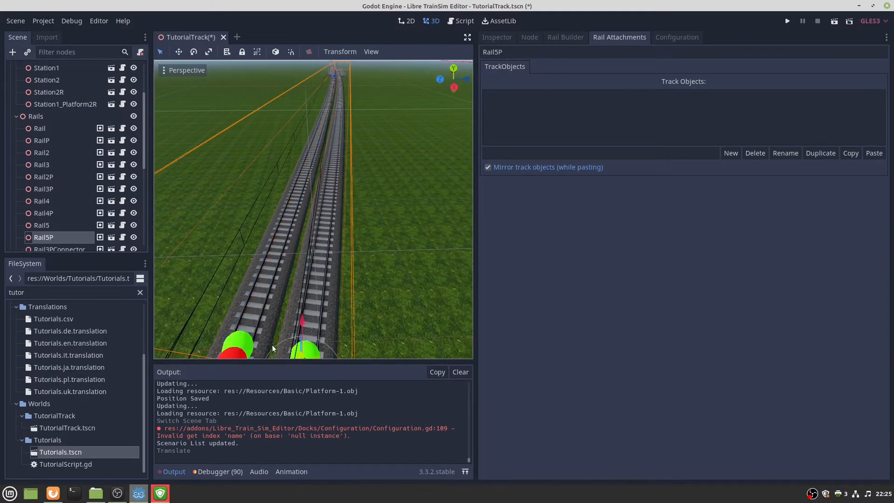
{"action": "left_click", "coordinate": [239, 337]}
{"action": "left_click", "coordinate": [582, 37]}
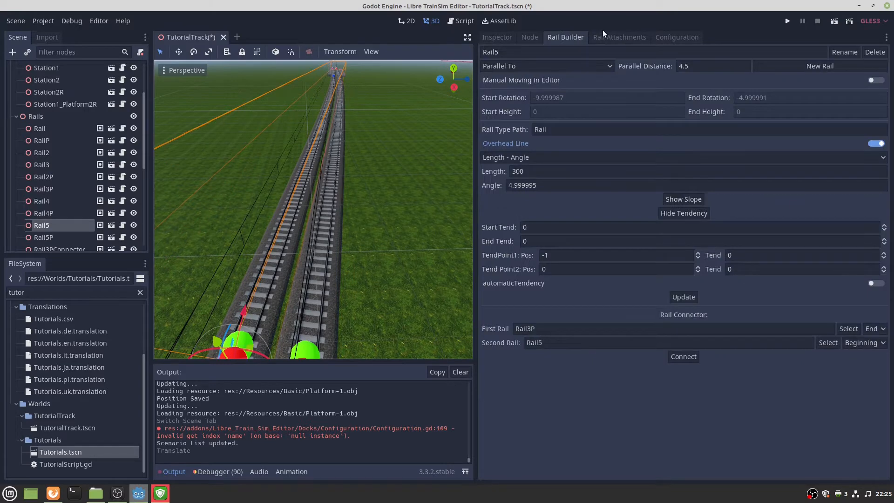
{"action": "left_click", "coordinate": [606, 37]}
Save TutorialTrack, close it and reopen TutorialTrack.tscn from the FileSystem.
{"action": "key", "text": "ctrl+s"}
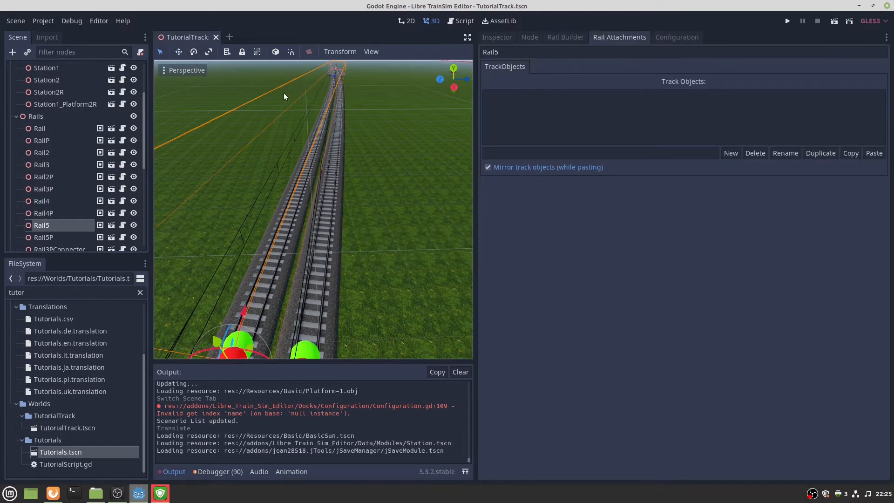
{"action": "left_click", "coordinate": [216, 38]}
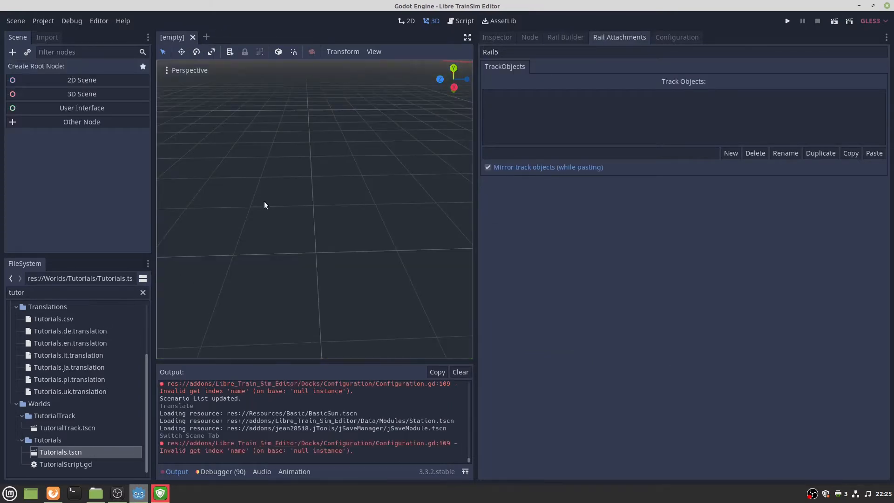
{"action": "double_click", "coordinate": [93, 292]}
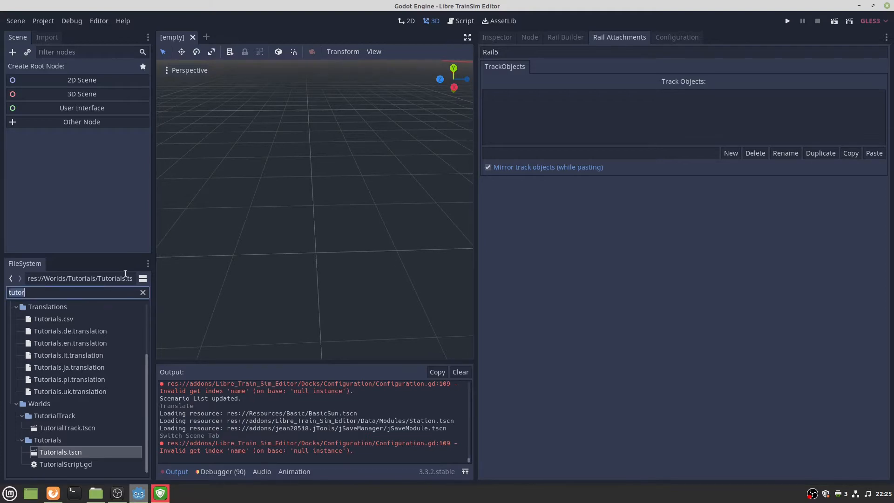
{"action": "double_click", "coordinate": [67, 427]}
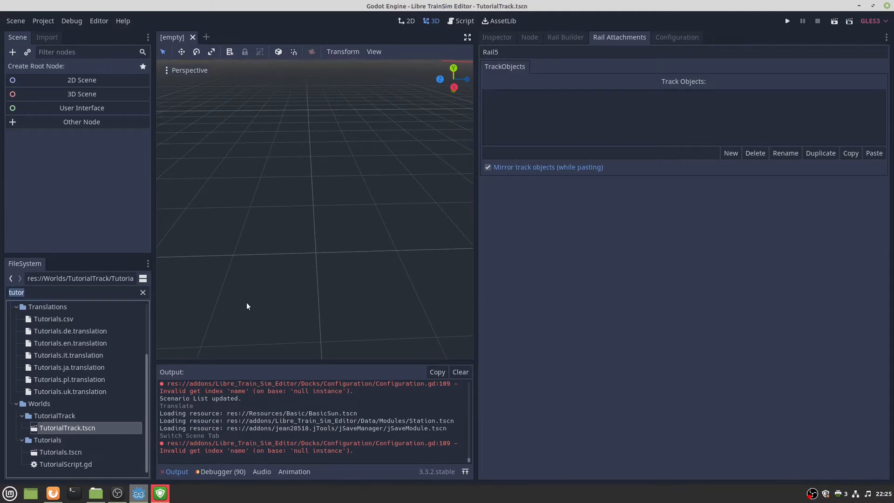
Select Rail5 and show its Platform object's positioning settings.
{"action": "left_click", "coordinate": [237, 342]}
{"action": "right_click_drag", "start_coordinate": [238, 340], "coordinate": [238, 287]}
{"action": "key", "text": "w"}
{"action": "key", "text": "s"}
{"action": "left_click", "coordinate": [518, 96]}
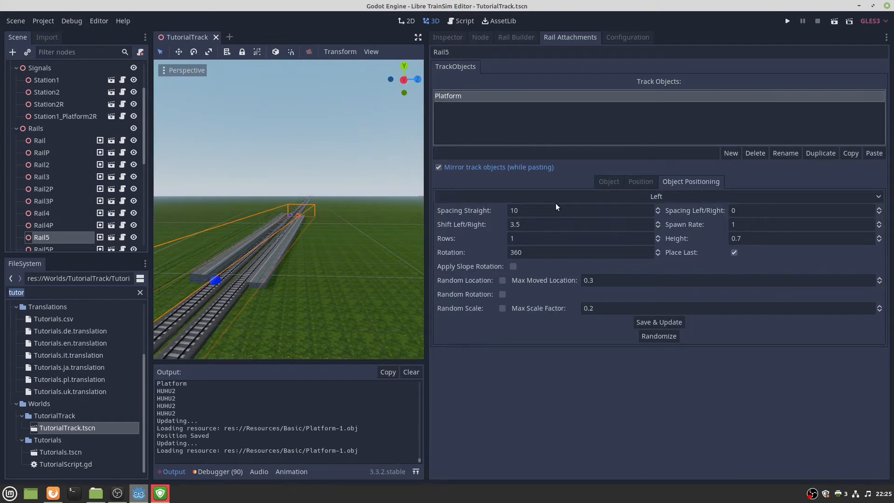
Set Rail5's Platform height to 0.6 and apply it.
{"action": "left_click", "coordinate": [746, 236]}
{"action": "key", "text": "BackSpace"}
{"action": "type", "text": "6"}
{"action": "left_click_drag", "start_coordinate": [747, 235], "coordinate": [713, 239]}
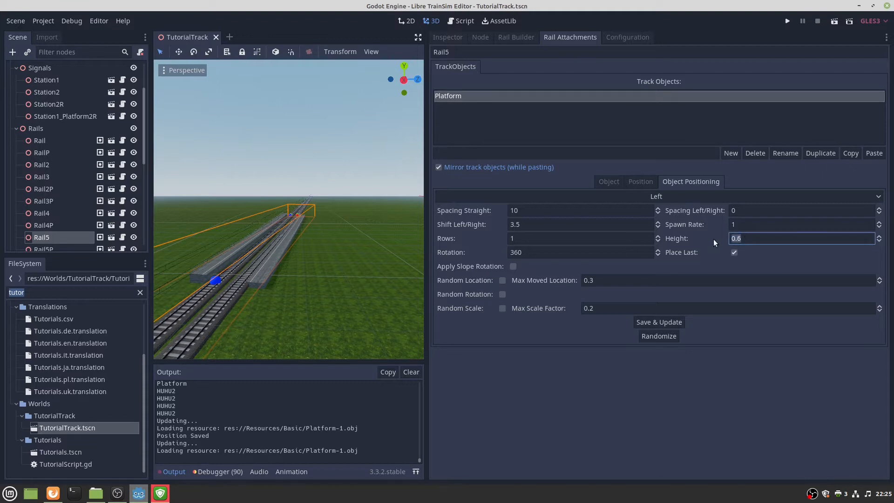
{"action": "left_click", "coordinate": [657, 321]}
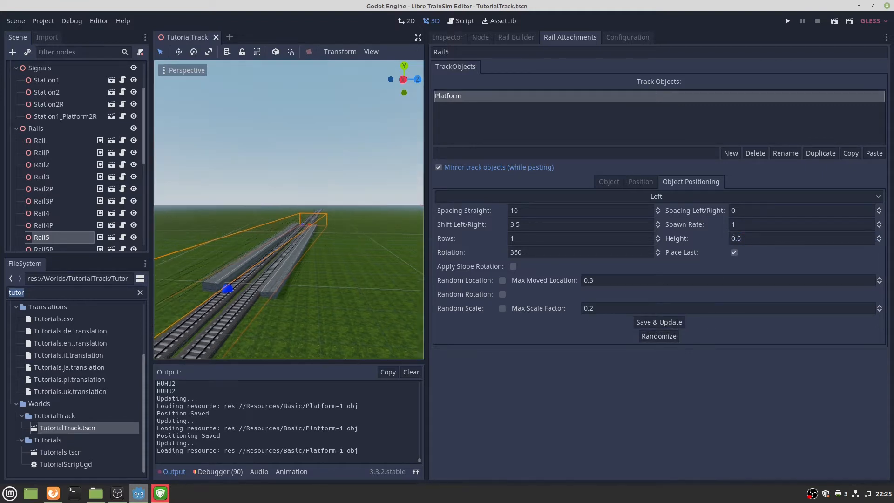
Select Rail5P and set its Platform height to 0.6.
{"action": "key", "text": "w"}
{"action": "right_click_drag", "start_coordinate": [295, 225], "coordinate": [322, 262]}
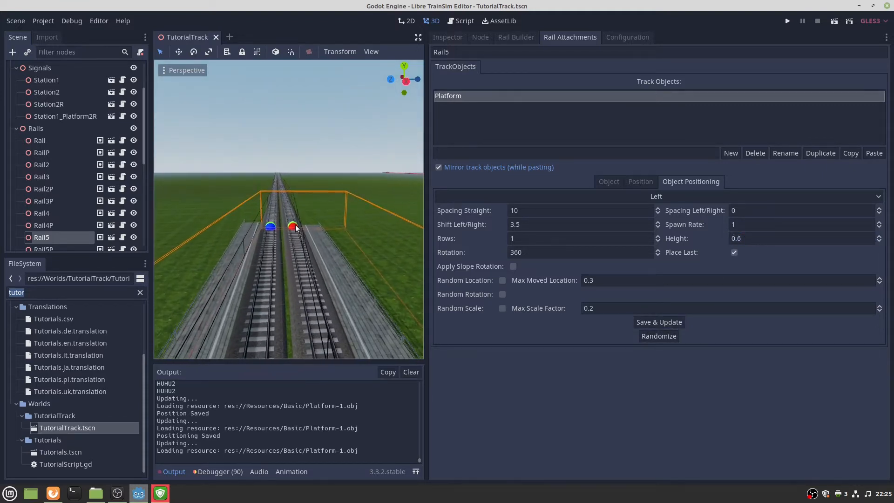
{"action": "left_click", "coordinate": [295, 225]}
{"action": "double_click", "coordinate": [746, 236]}
{"action": "type", "text": "0.6"}
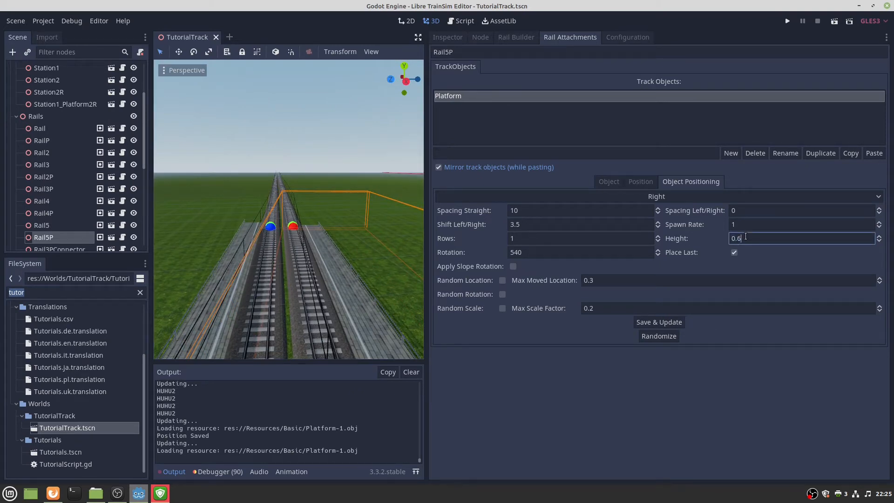
{"action": "left_click", "coordinate": [658, 322]}
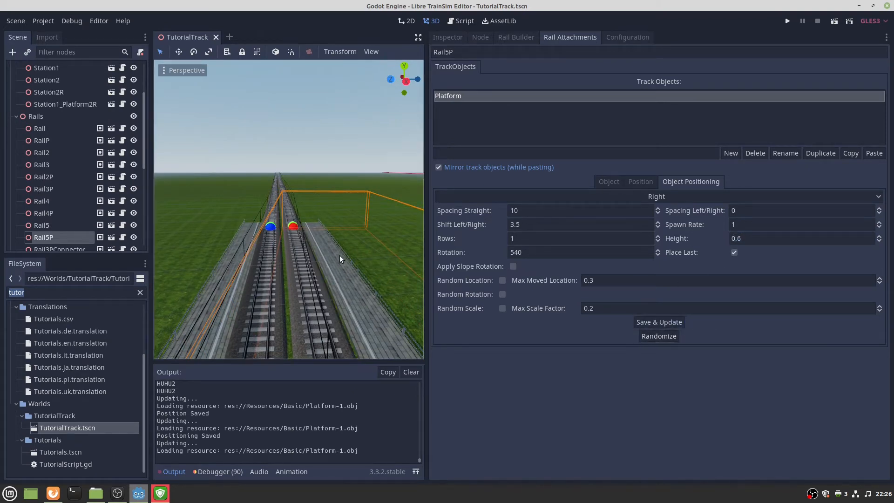
Select the Rail track, then RailP, and start editing RailP's Platform height.
{"action": "right_click_drag", "start_coordinate": [340, 255], "coordinate": [304, 286]}
{"action": "left_click", "coordinate": [318, 264]}
{"action": "left_click", "coordinate": [791, 238]}
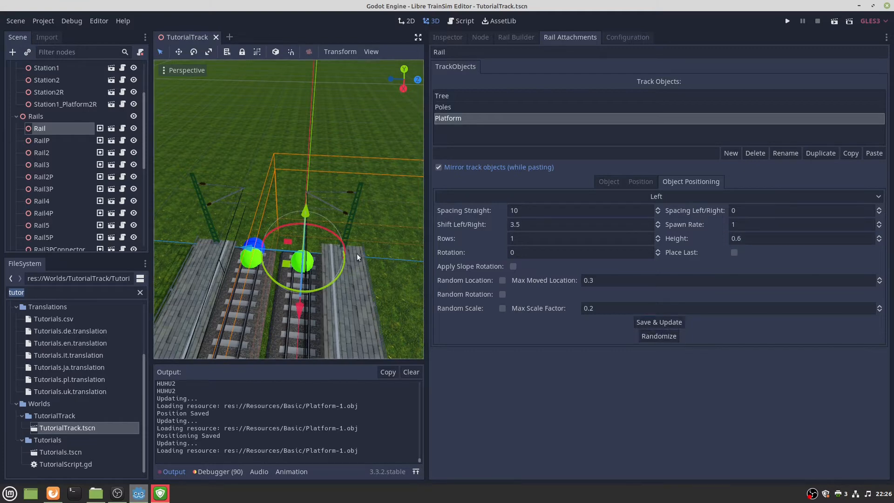
{"action": "left_click", "coordinate": [267, 261]}
{"action": "left_click", "coordinate": [745, 238]}
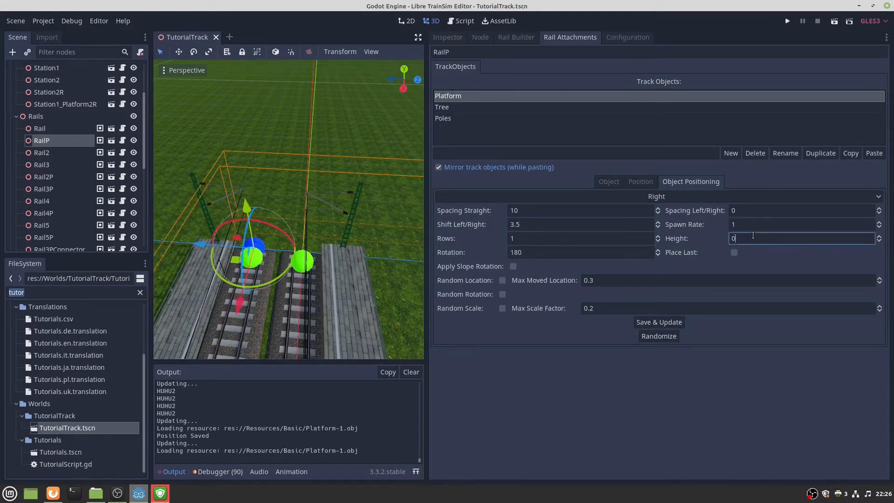
Apply 0.6 as RailP's Platform height and save the TutorialTrack scene.
{"action": "type", "text": "0.6"}
{"action": "left_click", "coordinate": [649, 325]}
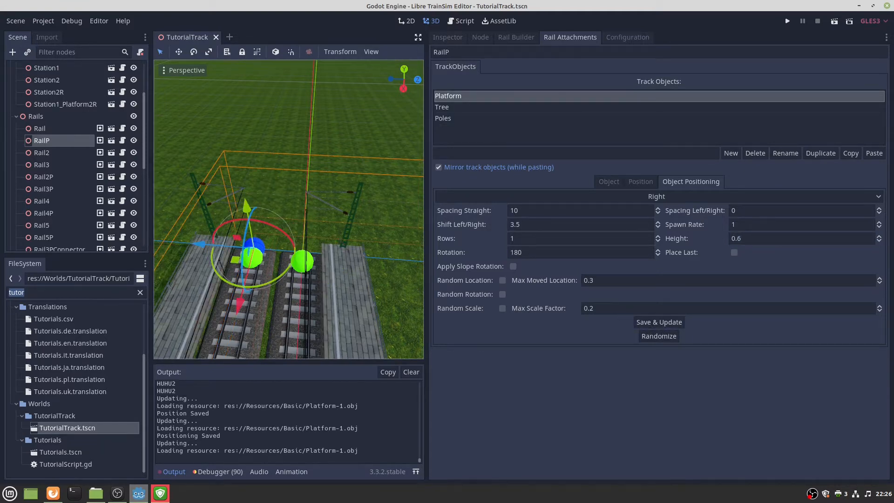
{"action": "right_click_drag", "start_coordinate": [367, 205], "coordinate": [377, 238]}
{"action": "key", "text": "ctrl+s"}
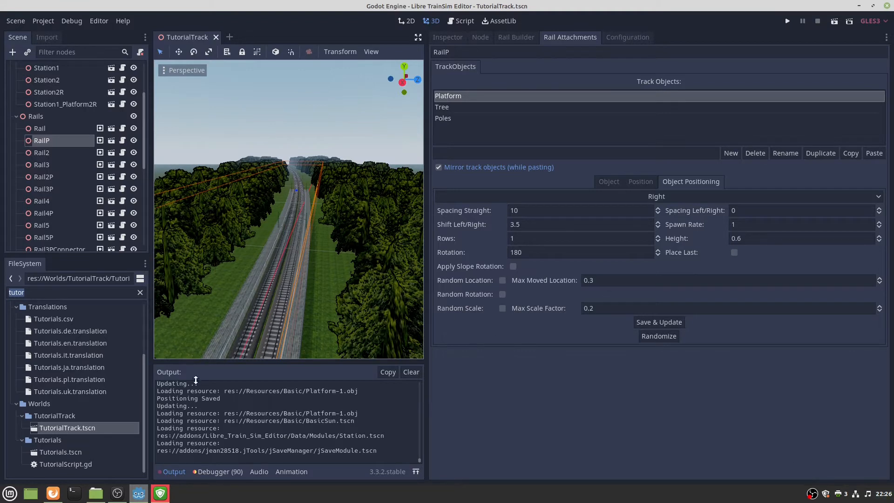
Fly back and forth between the platforms to check their matching heights.
{"action": "left_click", "coordinate": [53, 493]}
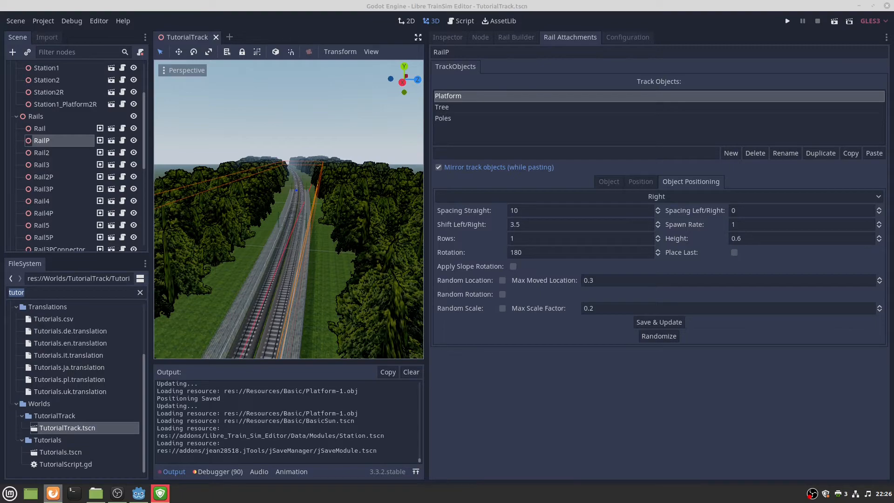
{"action": "right_click_drag", "start_coordinate": [354, 177], "coordinate": [377, 149]}
{"action": "key", "text": "w"}
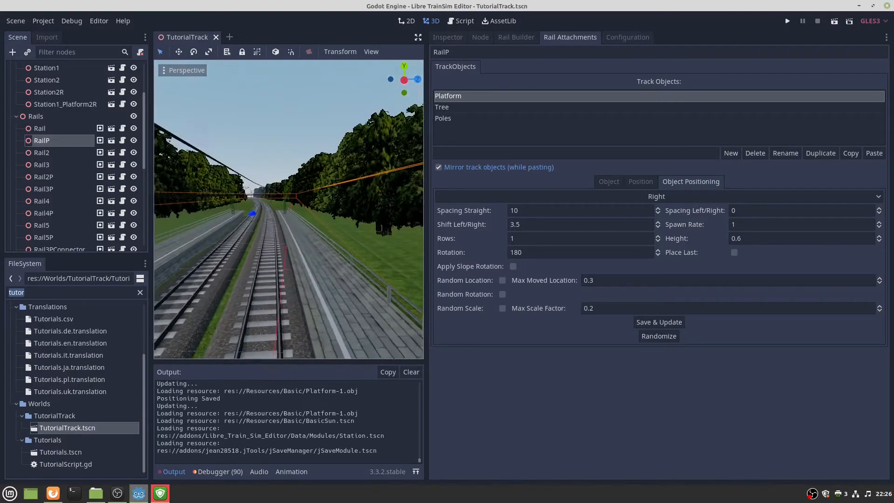
{"action": "key", "text": "s"}
{"action": "key", "text": "w"}
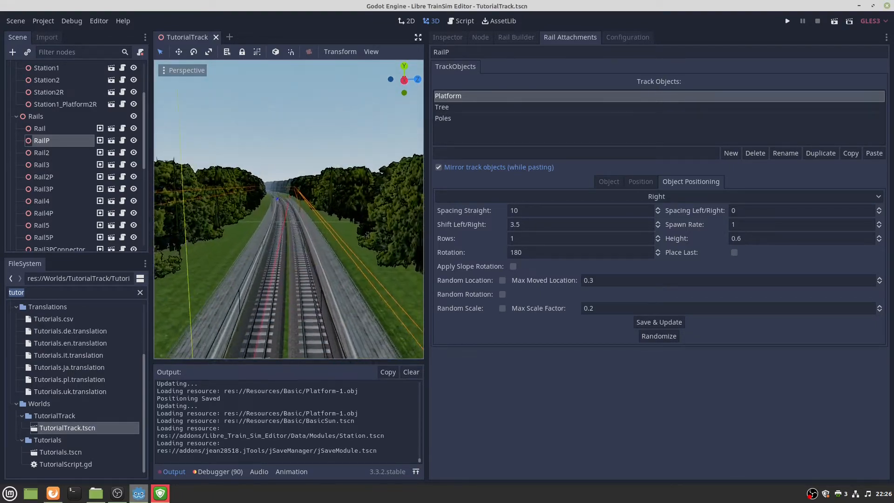
{"action": "key", "text": "s"}
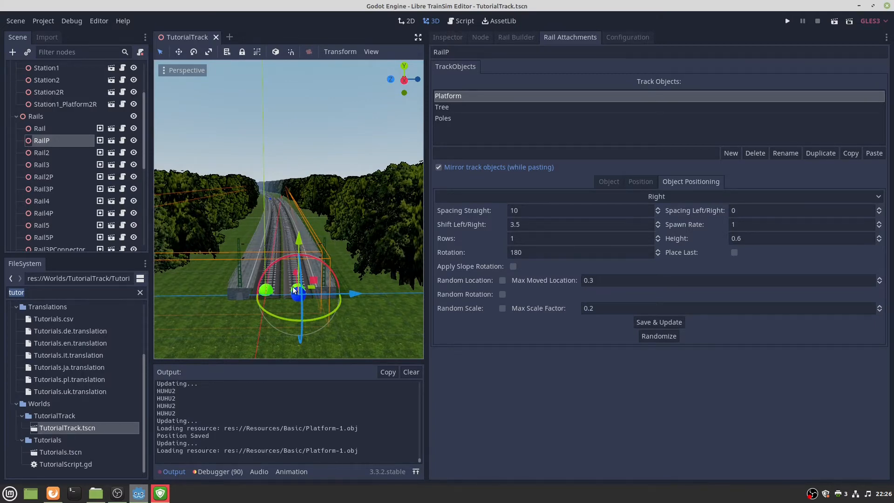
{"action": "key", "text": "w"}
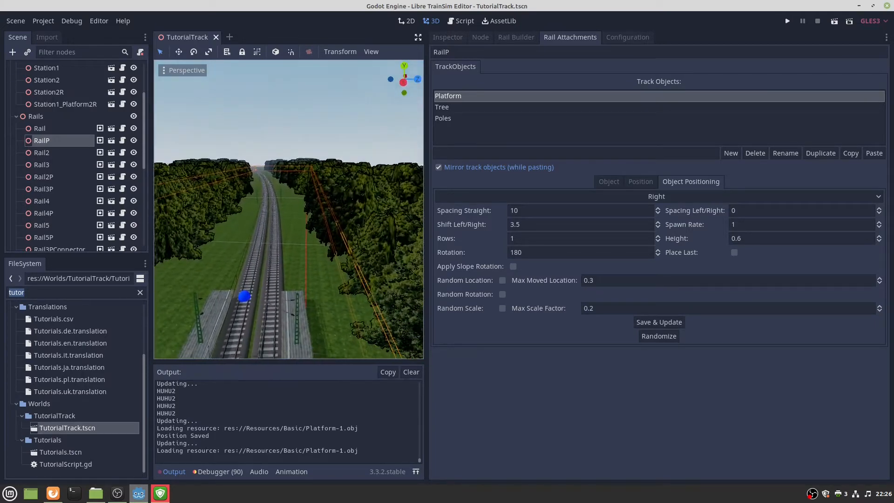
{"action": "key", "text": "s"}
{"action": "double_click", "coordinate": [96, 293]}
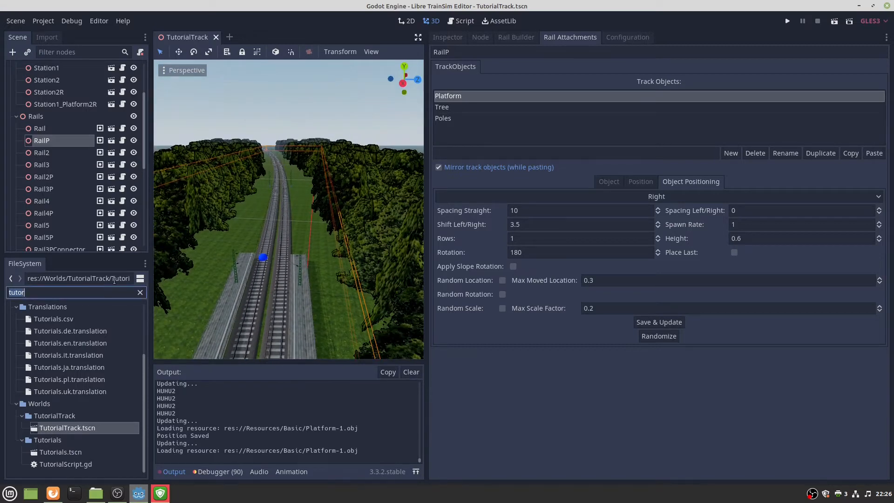
Drag the Signal scene into the track view and show its properties.
{"action": "type", "text": "signal"}
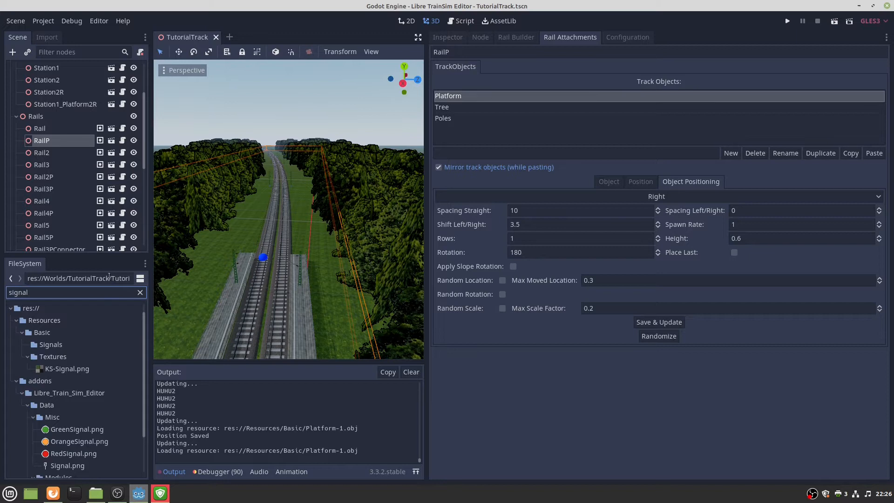
{"action": "scroll", "coordinate": [96, 377], "scroll_direction": "down", "scroll_amount": 2}
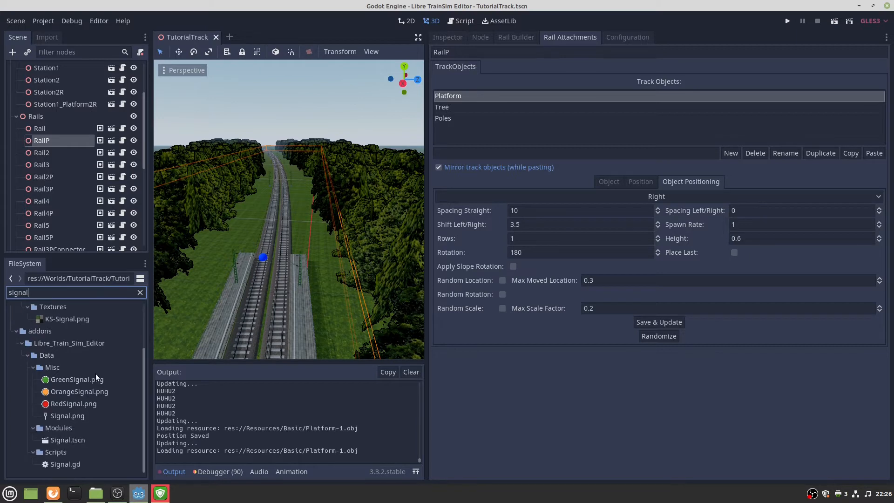
{"action": "left_click_drag", "start_coordinate": [71, 437], "coordinate": [304, 215]}
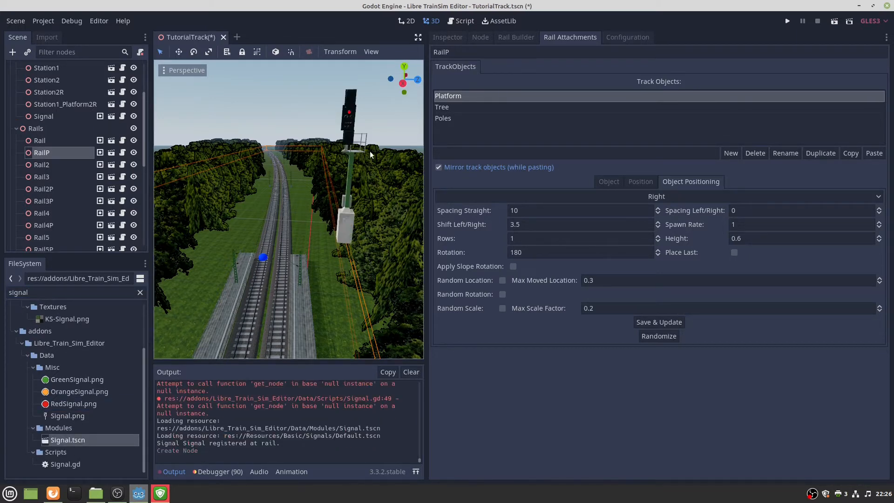
{"action": "left_click", "coordinate": [350, 221]}
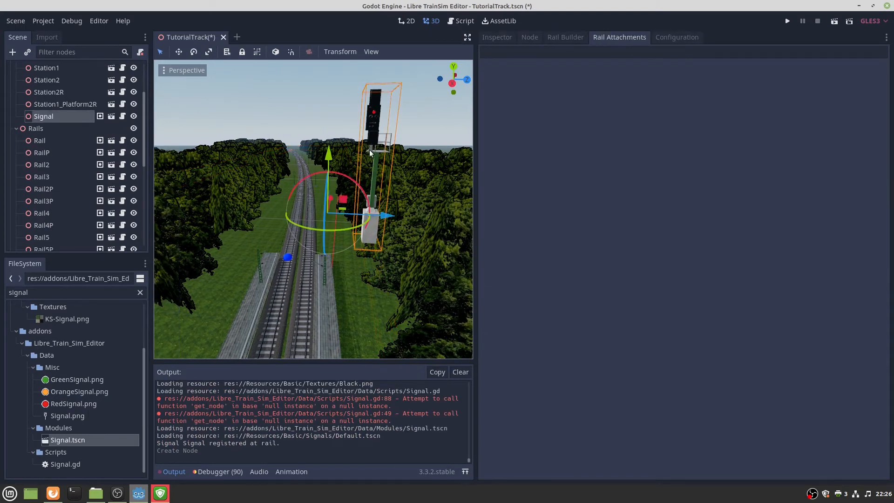
{"action": "left_click", "coordinate": [504, 37]}
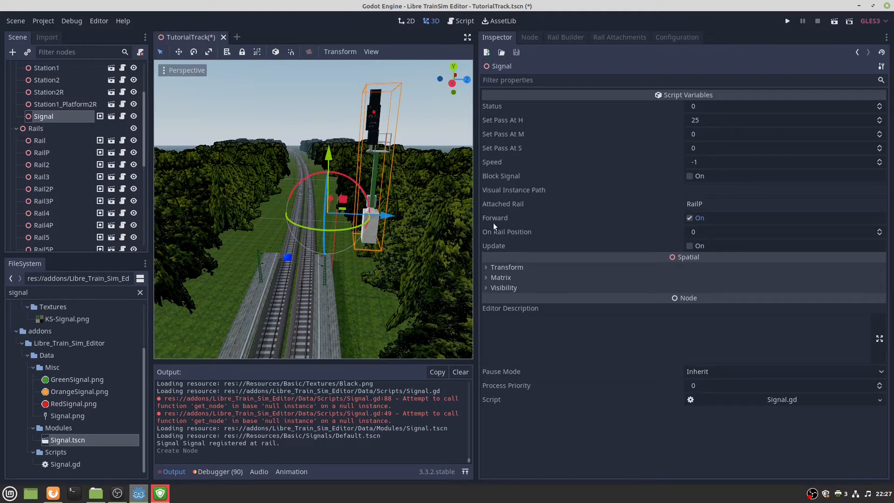
Set the Signal's On Rail Position to 180 and view it up close.
{"action": "left_click", "coordinate": [719, 231]}
{"action": "type", "text": "1"}
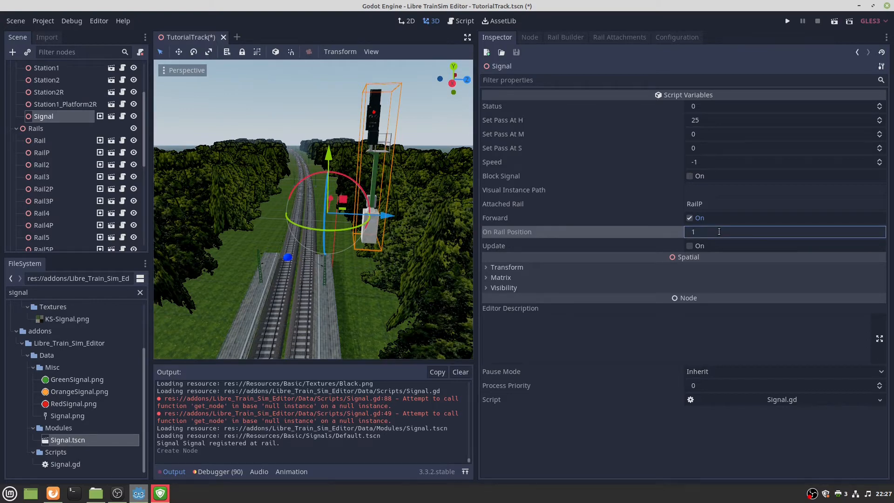
{"action": "type", "text": "80"}
{"action": "left_click", "coordinate": [689, 245]}
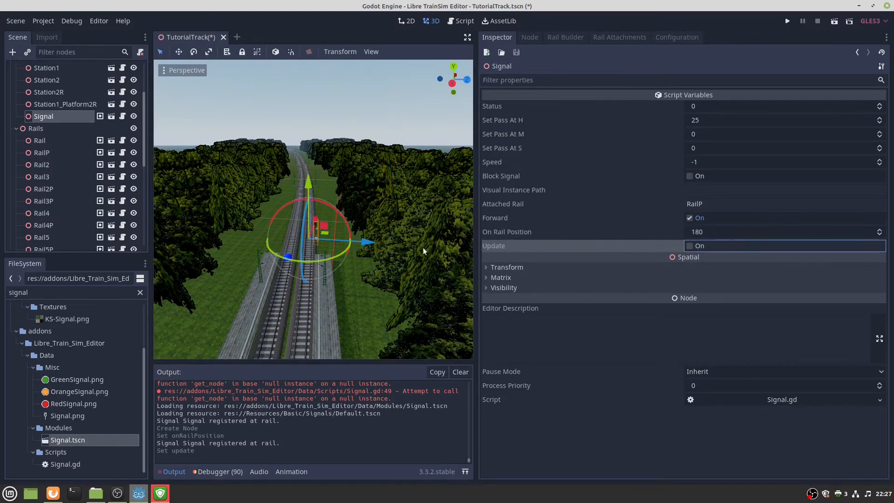
{"action": "key", "text": "w"}
{"action": "right_click_drag", "start_coordinate": [423, 251], "coordinate": [381, 217]}
{"action": "key", "text": "w"}
{"action": "key", "text": "s"}
{"action": "key", "text": "w"}
{"action": "key", "text": "s"}
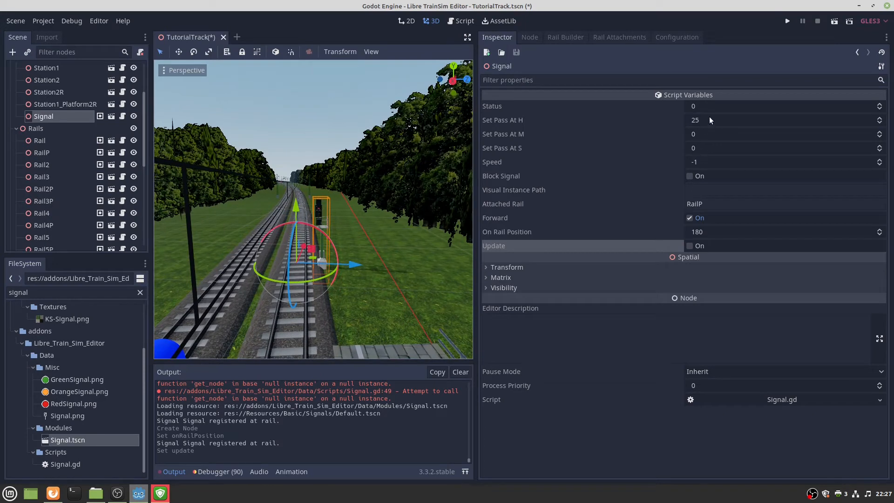
{"action": "left_click", "coordinate": [718, 107]}
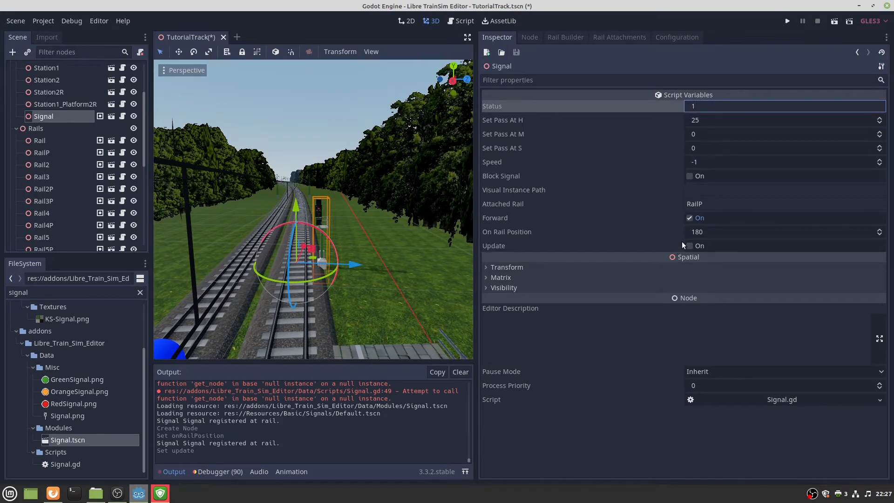
Switch the Signal's Status between 0 and 1, watching the lamp, and leave it at 1.
{"action": "left_click", "coordinate": [692, 247]}
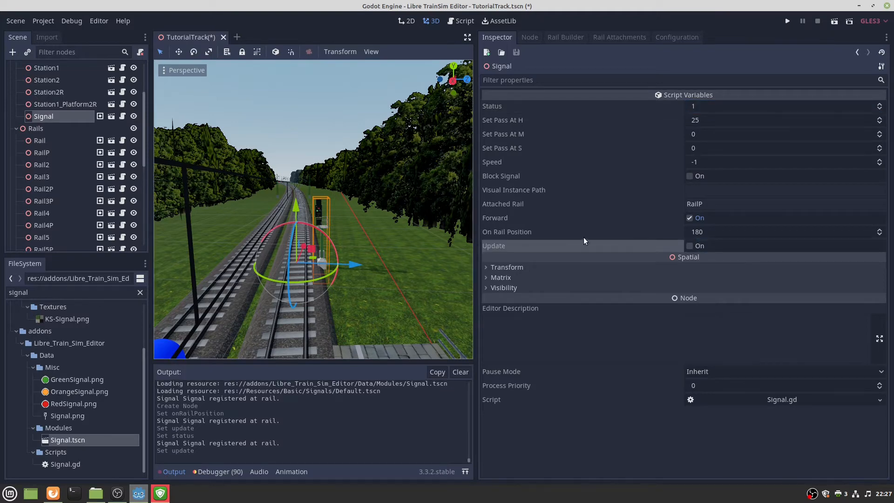
{"action": "key", "text": "w"}
{"action": "right_click_drag", "start_coordinate": [419, 209], "coordinate": [419, 210]}
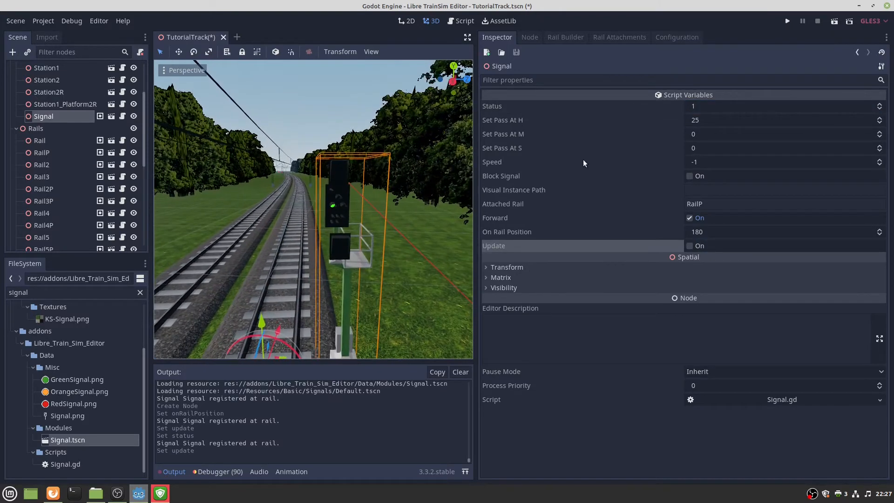
{"action": "left_click", "coordinate": [711, 106]}
{"action": "type", "text": "0"}
{"action": "key", "text": "Return"}
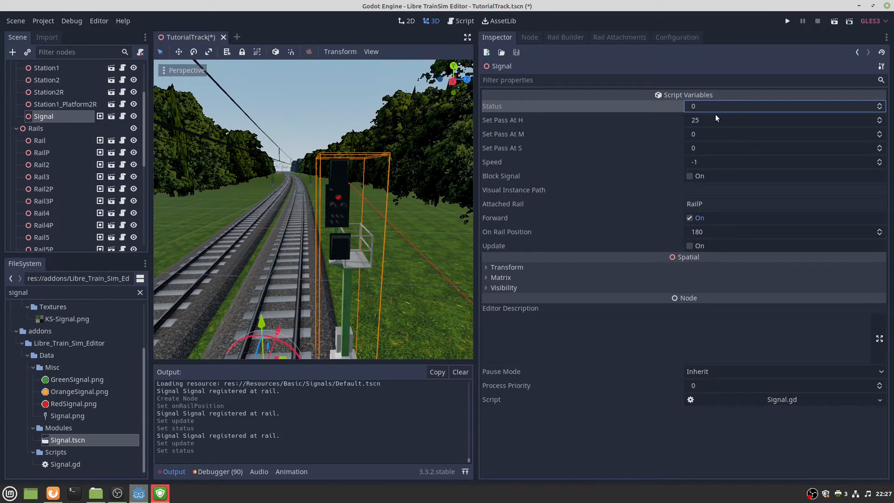
{"action": "left_click", "coordinate": [717, 111]}
{"action": "key", "text": "Return"}
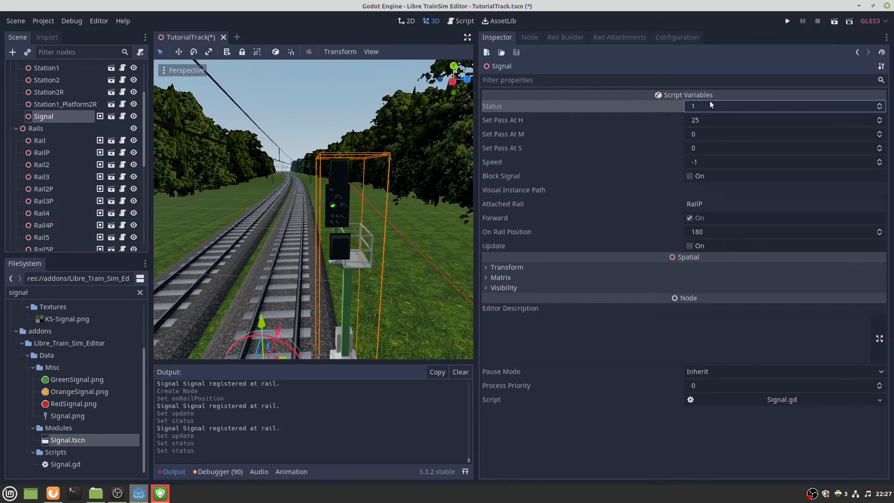
{"action": "left_click", "coordinate": [693, 107]}
{"action": "key", "text": "Return"}
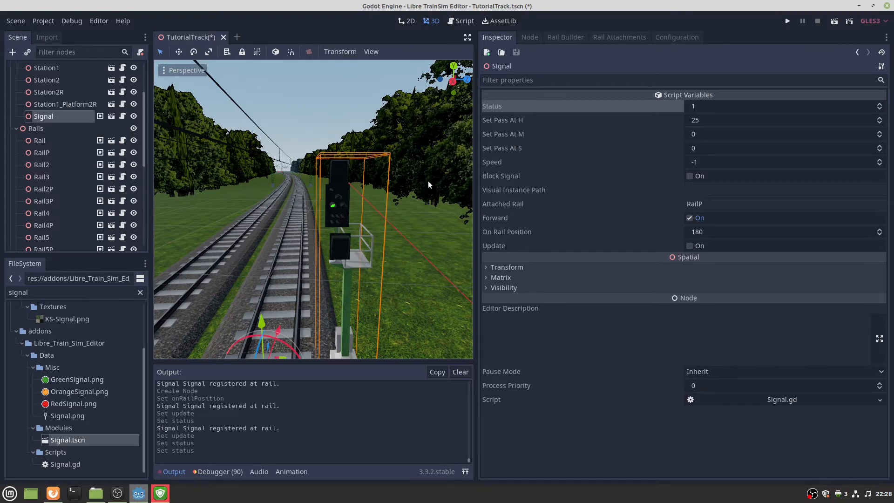
{"action": "left_click", "coordinate": [725, 122]}
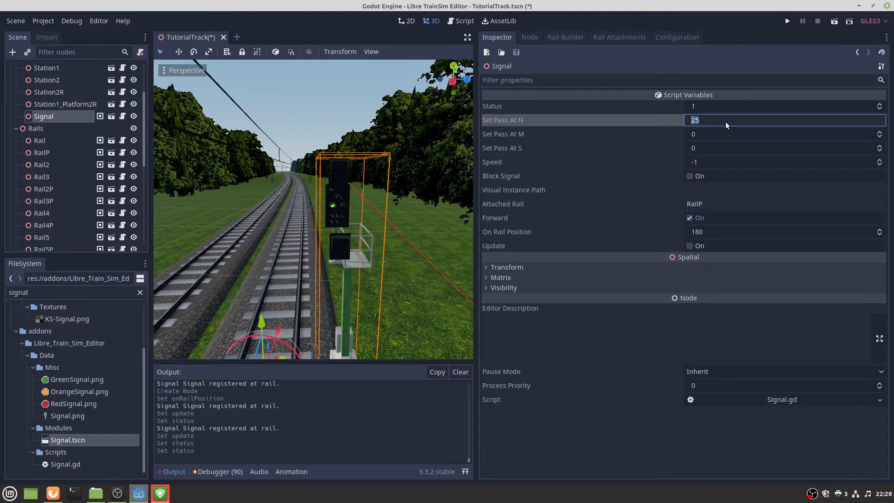
Set the Signal's Status to 0 and its pass time to 12 h, 20 s.
{"action": "left_click", "coordinate": [731, 108]}
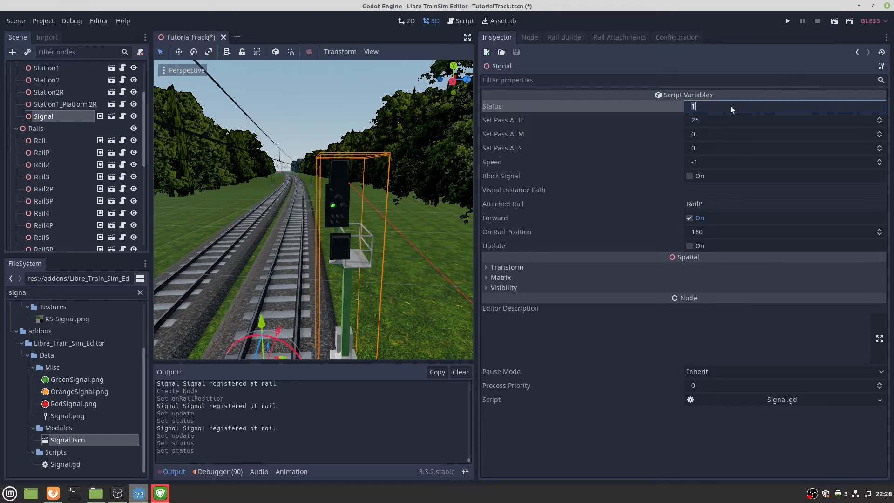
{"action": "type", "text": "0"}
{"action": "key", "text": "Return"}
{"action": "left_click", "coordinate": [722, 121]}
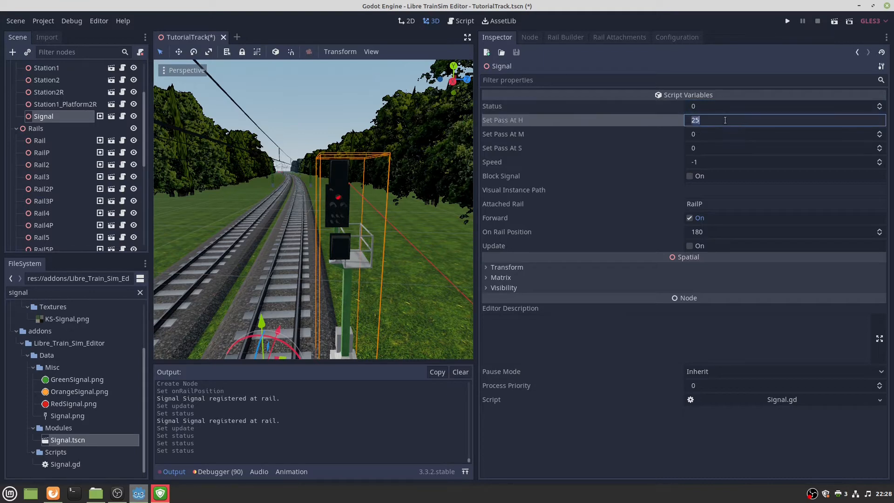
{"action": "type", "text": "12"}
{"action": "key", "text": "Return"}
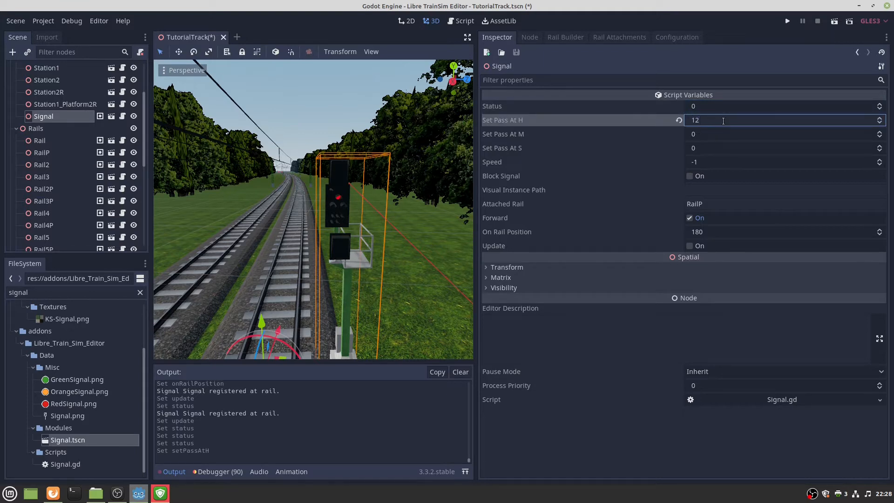
{"action": "left_click", "coordinate": [706, 148]}
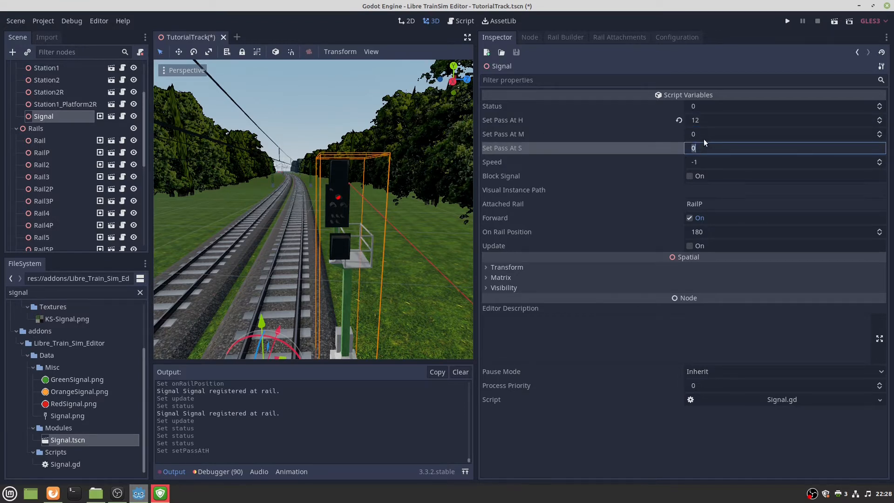
{"action": "key", "text": "Return"}
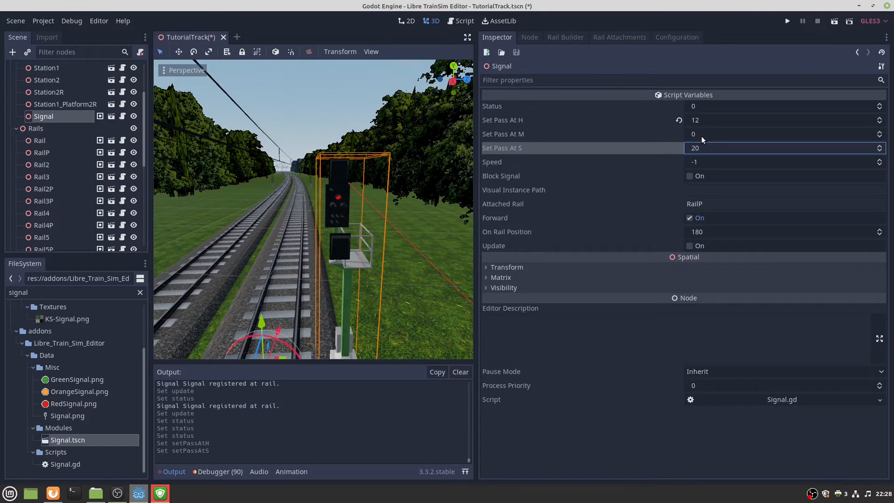
Set the Signal's Speed to 120 and, after trying Status 1, return Status to 0.
{"action": "left_click", "coordinate": [705, 162]}
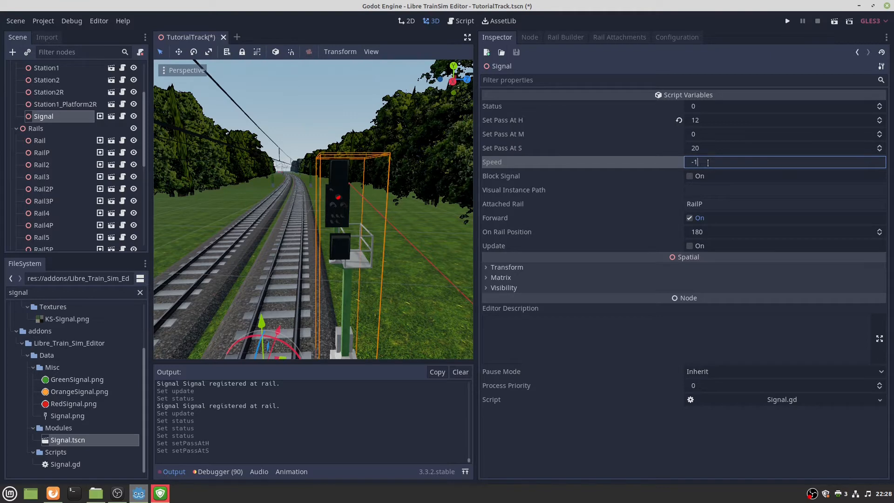
{"action": "key", "text": "BackSpace"}
{"action": "key", "text": "BackSpace"}
{"action": "type", "text": "120"}
{"action": "key", "text": "Return"}
{"action": "left_click", "coordinate": [701, 106]}
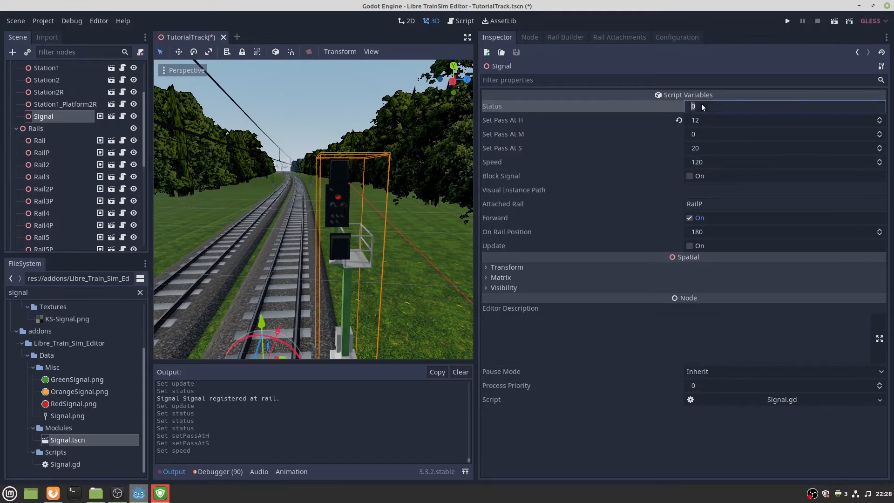
{"action": "type", "text": "1"}
{"action": "key", "text": "Return"}
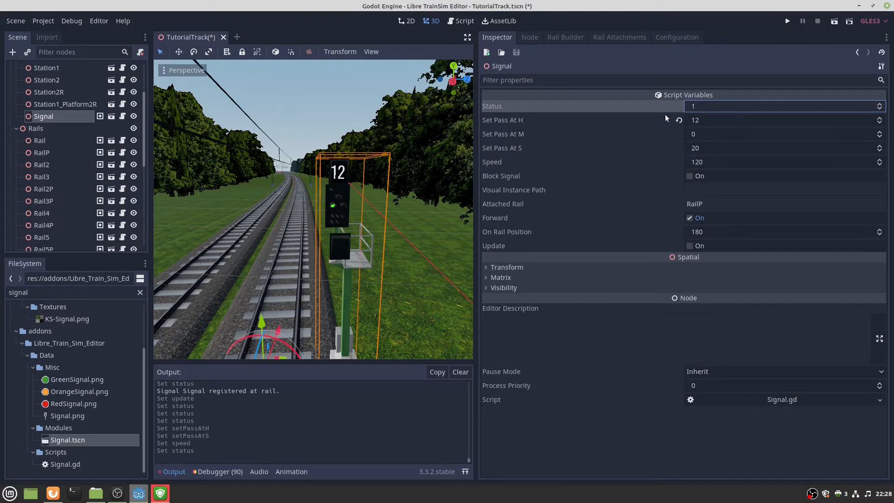
{"action": "left_click", "coordinate": [709, 103]}
{"action": "type", "text": "0"}
{"action": "key", "text": "Return"}
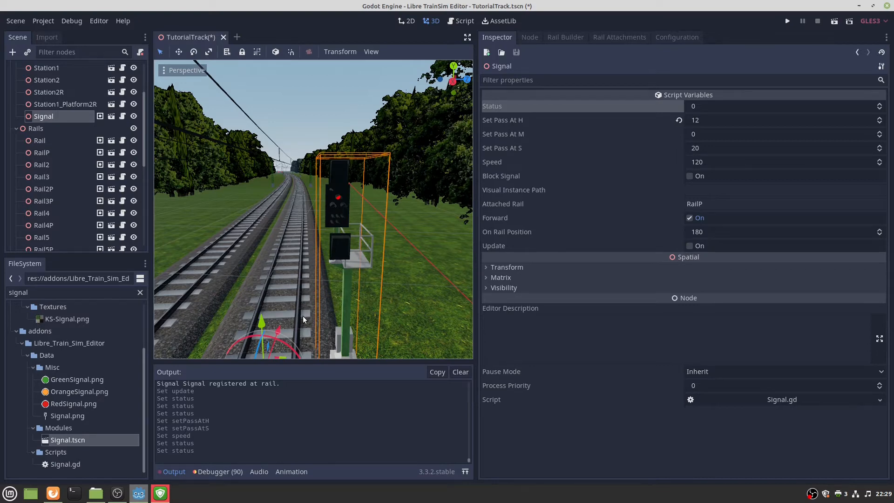
{"action": "right_click_drag", "start_coordinate": [303, 316], "coordinate": [305, 342]}
{"action": "scroll", "coordinate": [316, 239], "scroll_direction": "down", "scroll_amount": 10}
{"action": "right_click_drag", "start_coordinate": [309, 217], "coordinate": [305, 184]}
{"action": "key", "text": "w"}
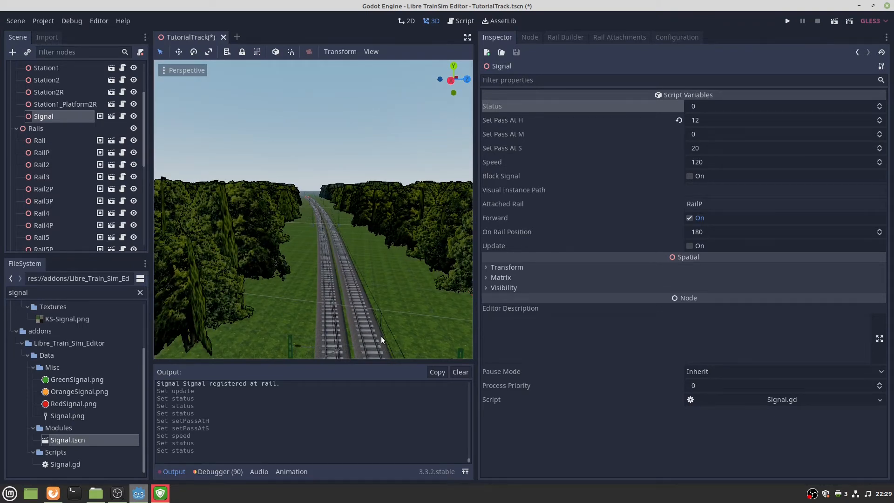
{"action": "right_click_drag", "start_coordinate": [381, 336], "coordinate": [381, 382]}
{"action": "right_click_drag", "start_coordinate": [329, 313], "coordinate": [333, 326]}
{"action": "key", "text": "s"}
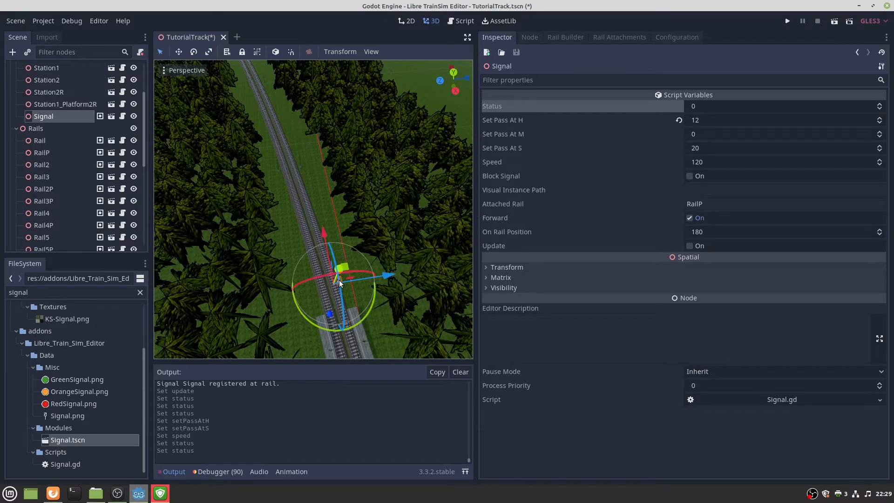
{"action": "right_click_drag", "start_coordinate": [334, 280], "coordinate": [319, 253]}
{"action": "right_click_drag", "start_coordinate": [296, 197], "coordinate": [295, 194]}
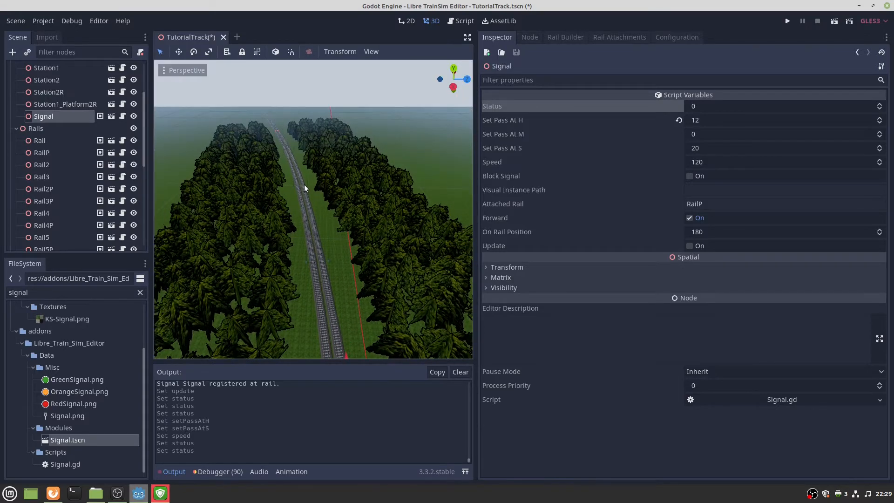
{"action": "right_click_drag", "start_coordinate": [304, 186], "coordinate": [344, 328]}
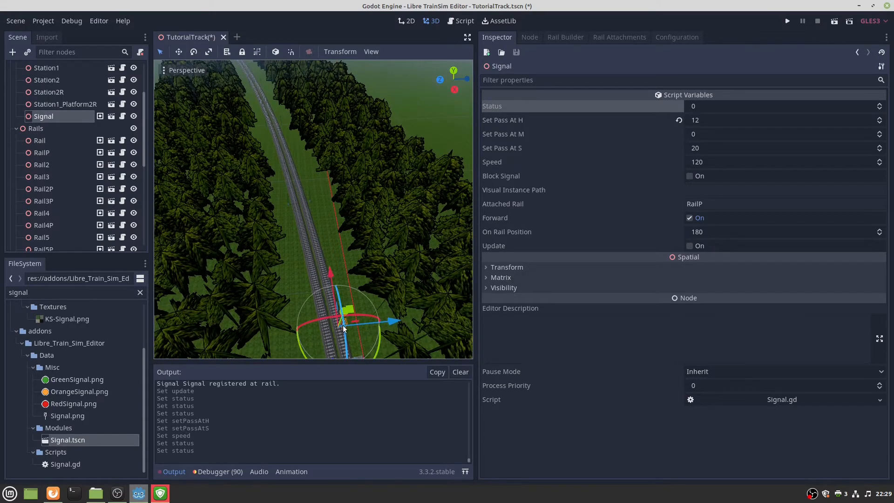
{"action": "key", "text": "w"}
{"action": "right_click_drag", "start_coordinate": [355, 252], "coordinate": [336, 205]}
{"action": "key", "text": "w"}
{"action": "key", "text": "s"}
{"action": "key", "text": "w"}
{"action": "key", "text": "s"}
{"action": "key", "text": "w"}
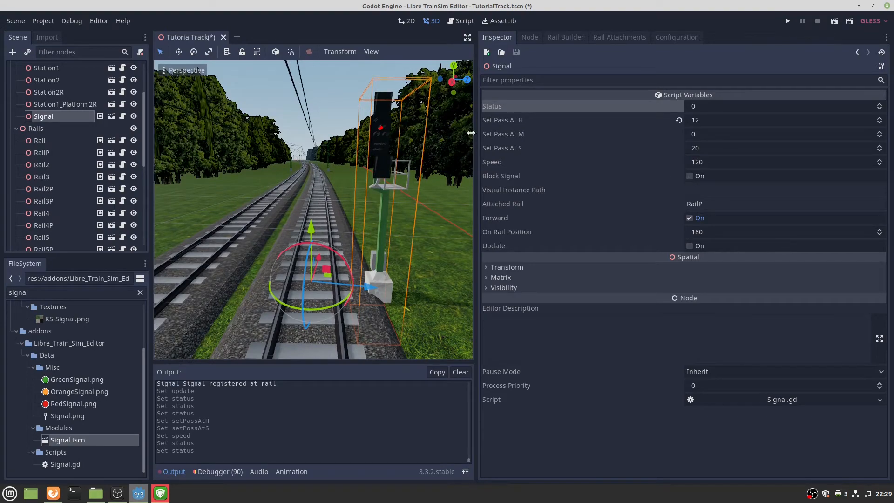
{"action": "key", "text": "s"}
{"action": "right_click_drag", "start_coordinate": [395, 147], "coordinate": [383, 133]}
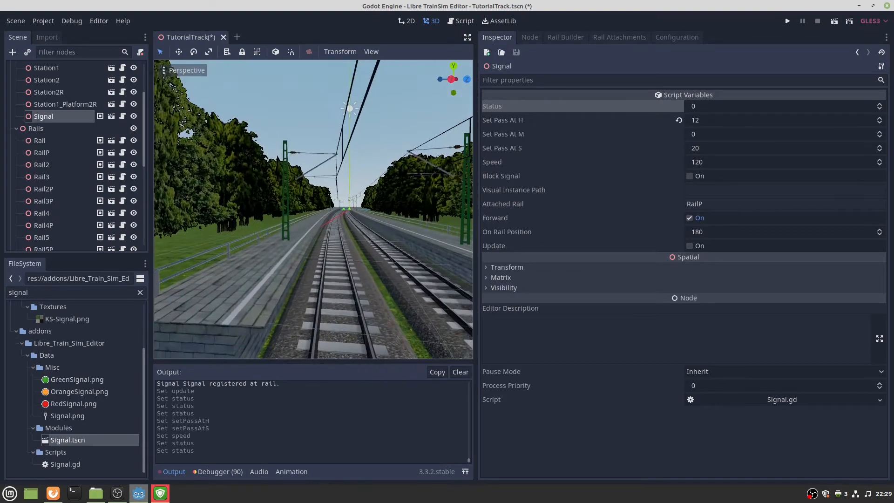
{"action": "key", "text": "w"}
{"action": "mouse_move", "coordinate": [351, 200]}
{"action": "right_mouse_down"}
{"action": "mouse_move", "coordinate": [397, 237]}
{"action": "mouse_move", "coordinate": [364, 204]}
{"action": "mouse_move", "coordinate": [347, 206]}
{"action": "right_mouse_up"}
{"action": "key", "text": "s"}
{"action": "key", "text": "w"}
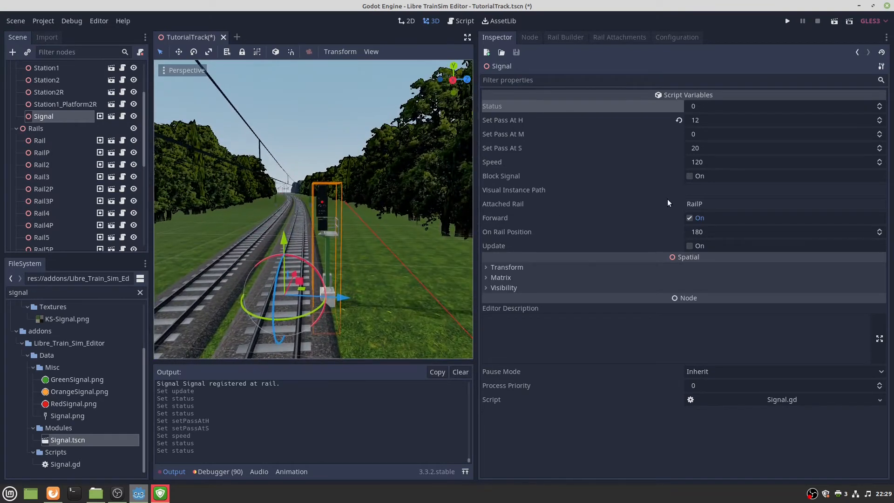
{"action": "left_click", "coordinate": [705, 193]}
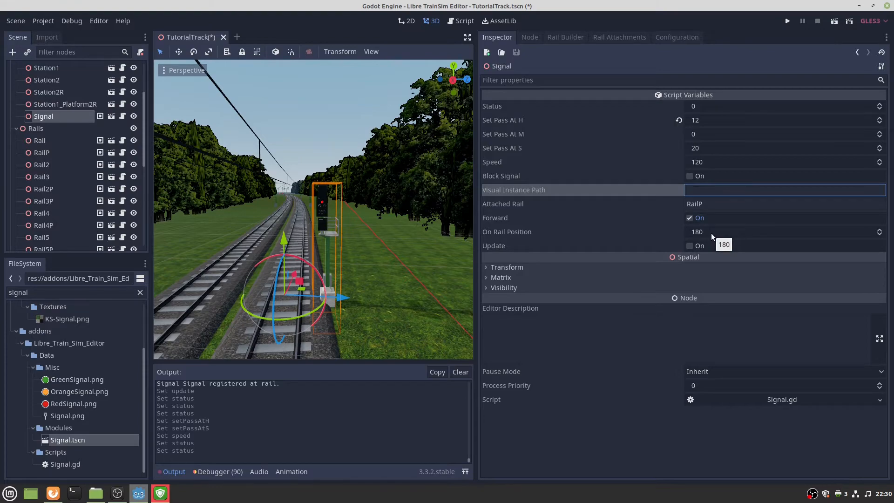
Fly forward along the tracks to the next section and select rail Rail2P.
{"action": "key", "text": "w"}
{"action": "right_click_drag", "start_coordinate": [381, 283], "coordinate": [381, 283]}
{"action": "left_click", "coordinate": [329, 270]}
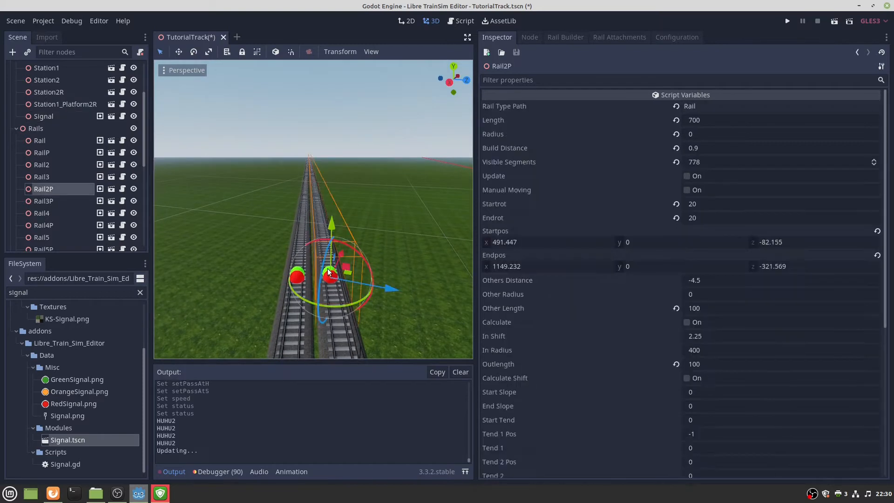
Place Signal2 beside Rail2P at rail position 300 and make it a block signal.
{"action": "mouse_move", "coordinate": [59, 440]}
{"action": "left_mouse_down"}
{"action": "mouse_move", "coordinate": [333, 238]}
{"action": "mouse_move", "coordinate": [372, 240]}
{"action": "left_mouse_up"}
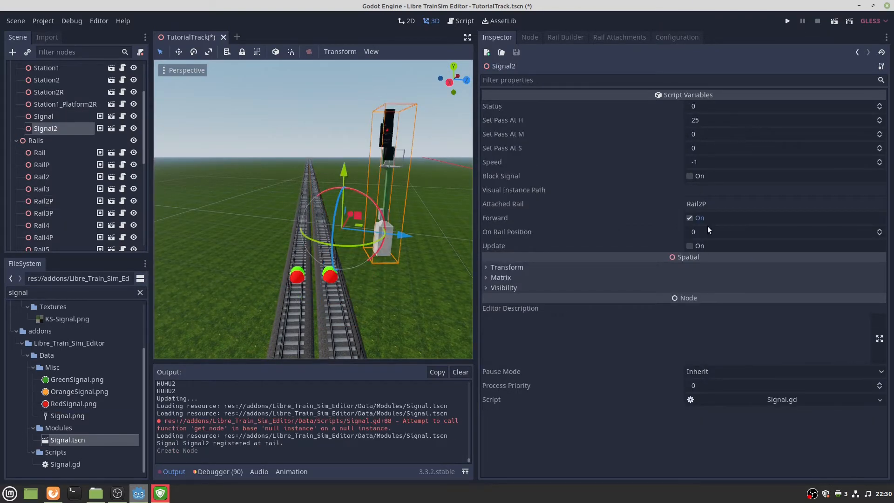
{"action": "left_click", "coordinate": [708, 226]}
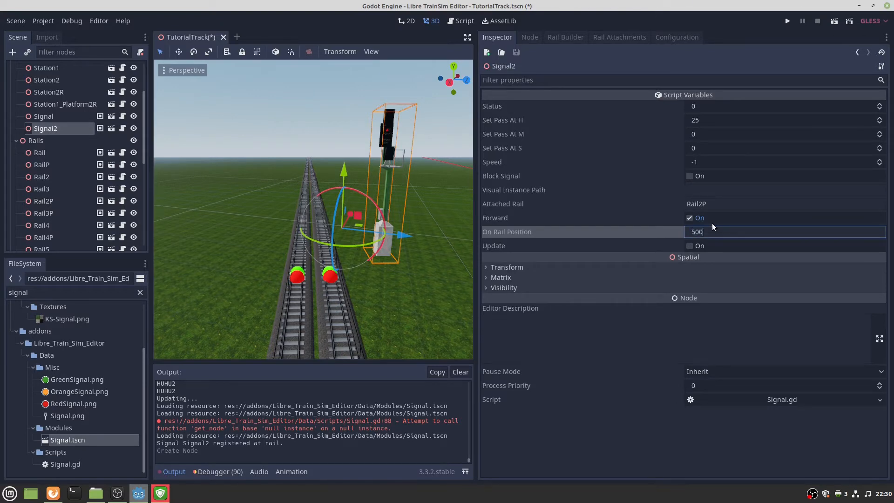
{"action": "type", "text": "300"}
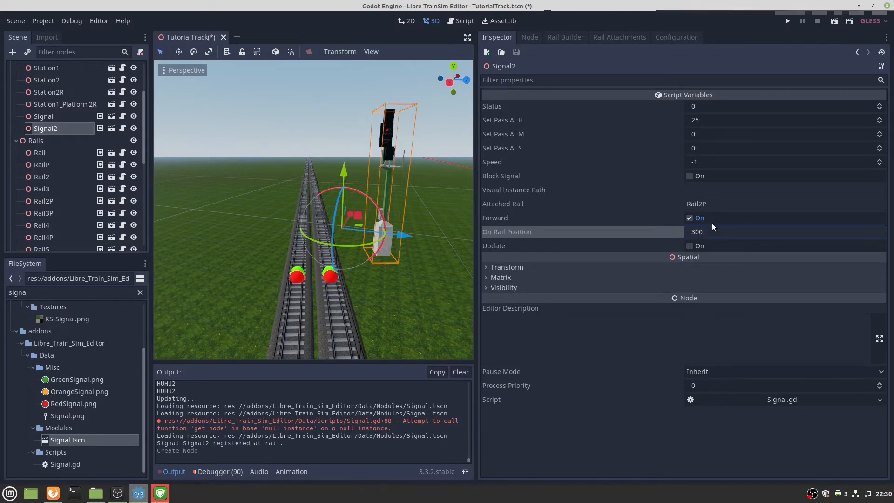
{"action": "left_click", "coordinate": [692, 246]}
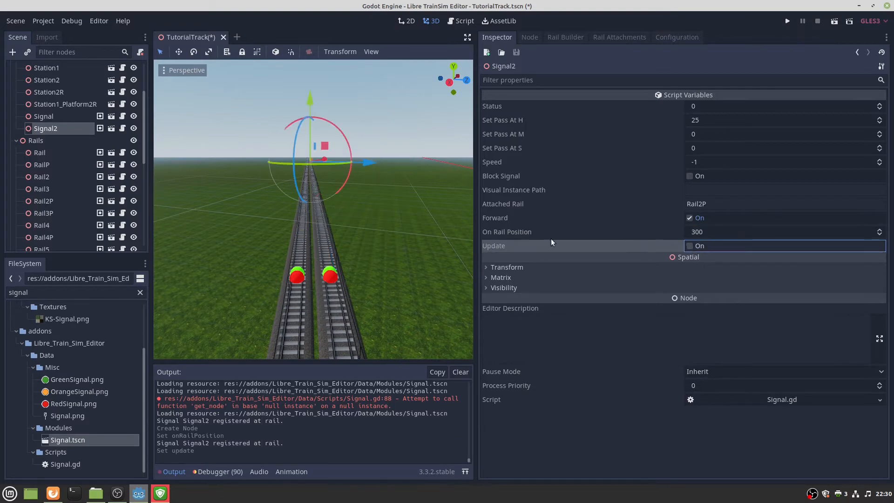
{"action": "key", "text": "w"}
{"action": "right_click_drag", "start_coordinate": [313, 209], "coordinate": [294, 246]}
{"action": "left_click", "coordinate": [689, 175]}
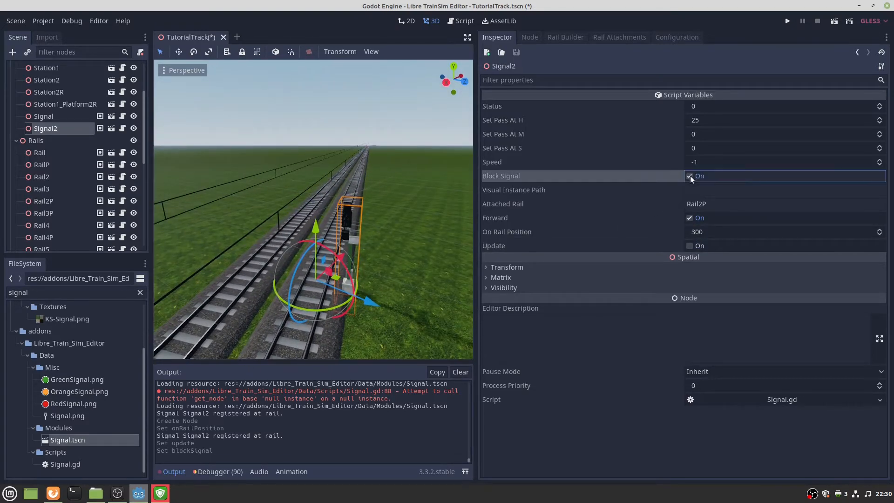
Fly down to the next section, select Rail3P and drop Signal3 beside it.
{"action": "right_click_drag", "start_coordinate": [404, 197], "coordinate": [387, 223]}
{"action": "key", "text": "w"}
{"action": "key", "text": "e"}
{"action": "key", "text": "w"}
{"action": "key", "text": "s"}
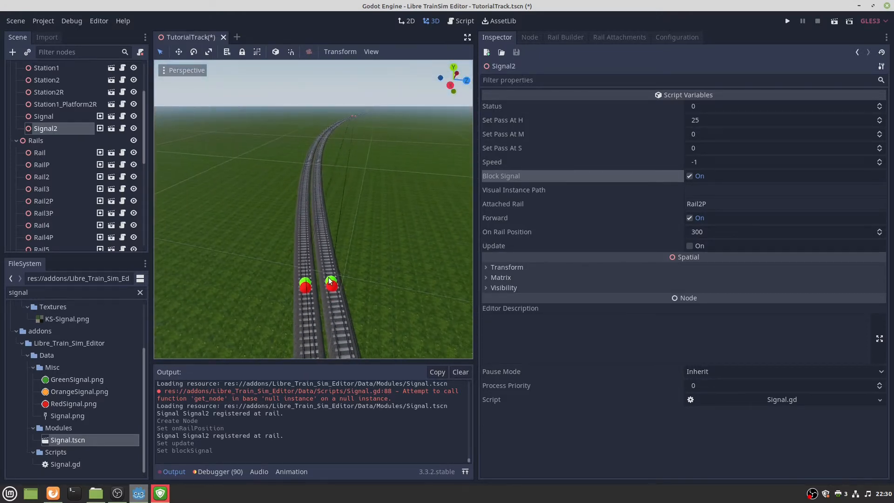
{"action": "left_click", "coordinate": [325, 281]}
{"action": "left_click_drag", "start_coordinate": [324, 269], "coordinate": [398, 201]}
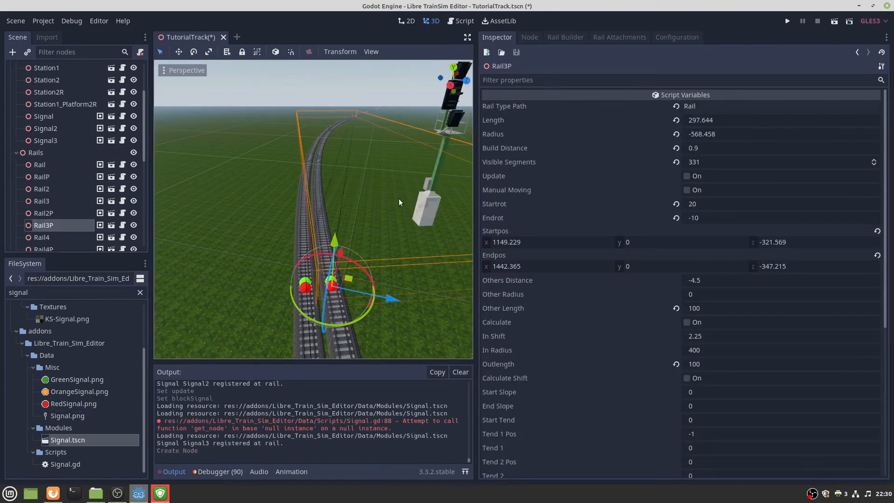
Make Signal3 a block signal and place it at rail position 200.
{"action": "left_click", "coordinate": [424, 205]}
{"action": "left_click", "coordinate": [691, 176]}
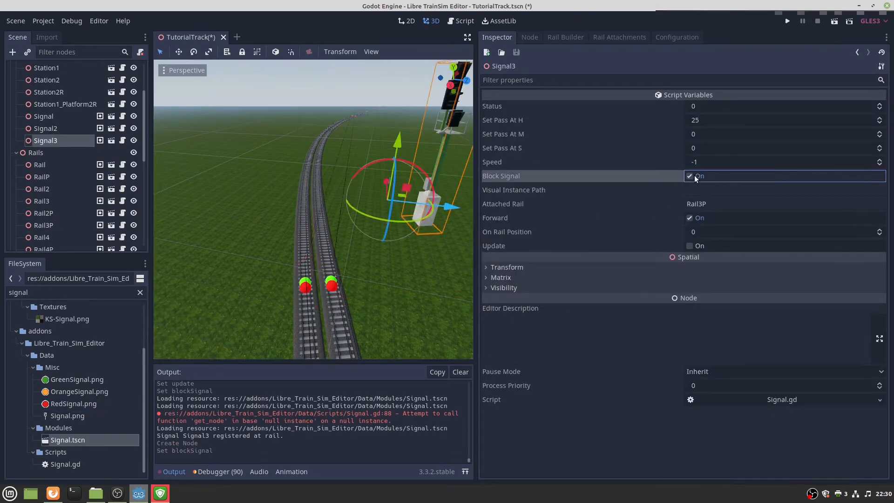
{"action": "left_click", "coordinate": [711, 231]}
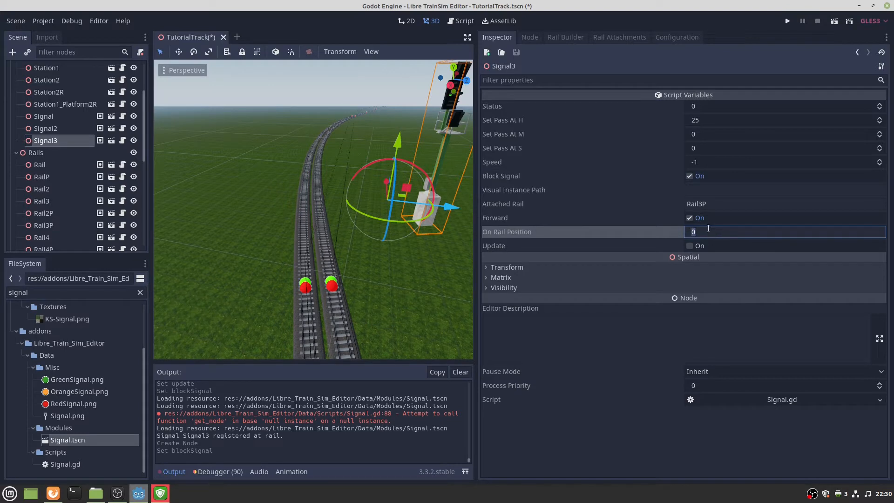
{"action": "type", "text": "200"}
{"action": "left_click", "coordinate": [691, 247]}
{"action": "key", "text": "w"}
{"action": "right_click_drag", "start_coordinate": [426, 233], "coordinate": [435, 214]}
{"action": "key", "text": "s"}
Move Signal3 to rail position 240 and view it up close.
{"action": "left_click", "coordinate": [715, 232]}
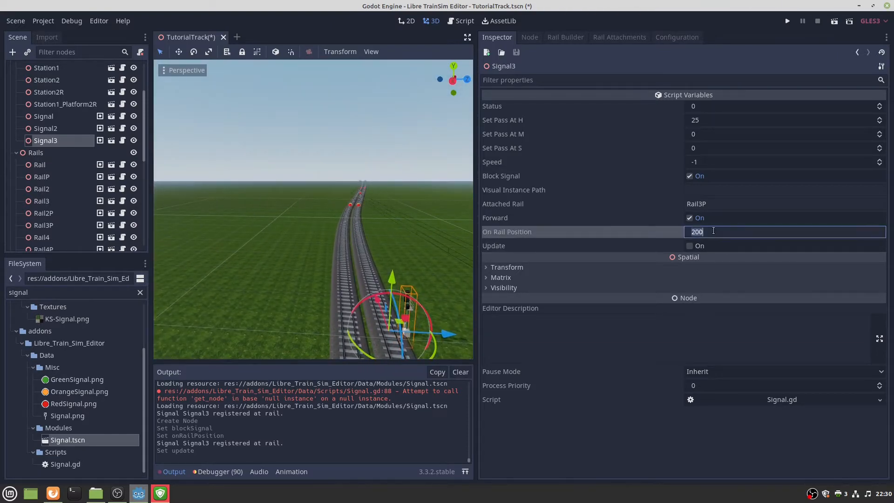
{"action": "type", "text": "1"}
{"action": "key", "text": "BackSpace"}
{"action": "type", "text": "240"}
{"action": "left_click", "coordinate": [689, 245]}
{"action": "key", "text": "f"}
{"action": "scroll", "coordinate": [381, 242], "scroll_direction": "up", "scroll_amount": 5}
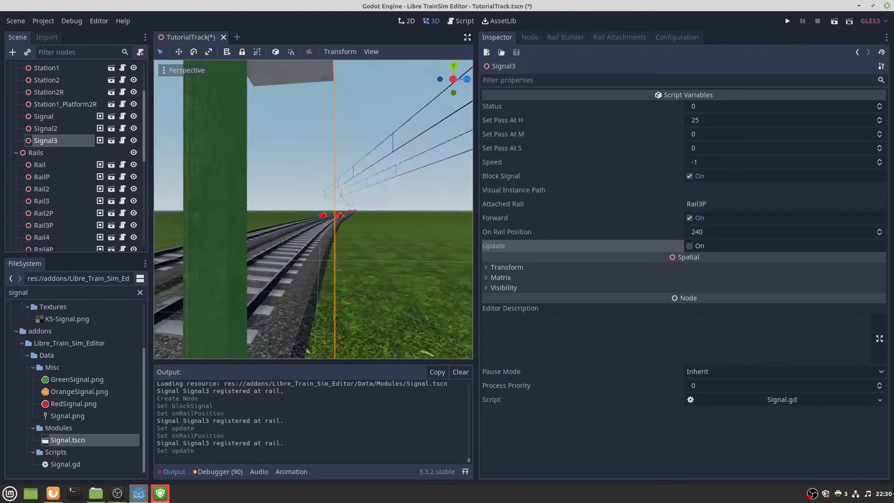
{"action": "key", "text": "s"}
{"action": "mouse_move", "coordinate": [314, 209]}
{"action": "right_mouse_down"}
{"action": "mouse_move", "coordinate": [301, 190]}
{"action": "mouse_move", "coordinate": [313, 213]}
{"action": "mouse_move", "coordinate": [321, 200]}
{"action": "mouse_move", "coordinate": [343, 210]}
{"action": "mouse_move", "coordinate": [305, 189]}
{"action": "mouse_move", "coordinate": [305, 206]}
{"action": "right_mouse_up"}
{"action": "key", "text": "w"}
{"action": "key", "text": "s"}
{"action": "key", "text": "w"}
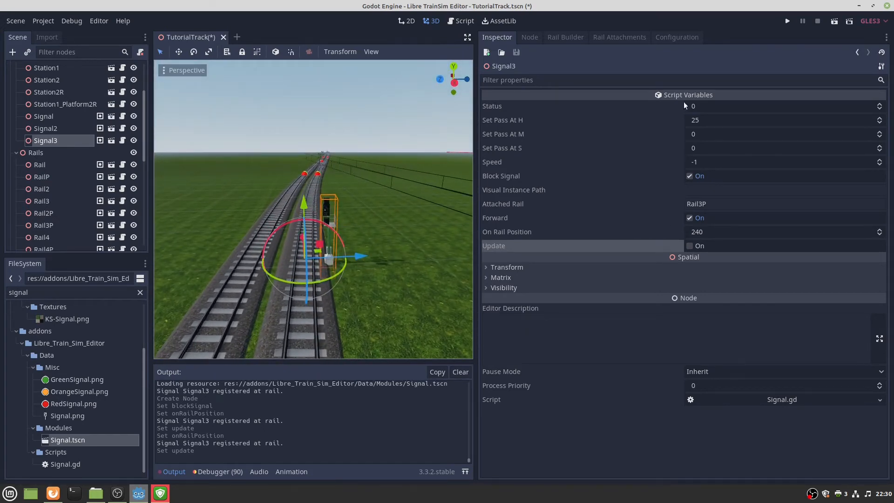
Set Signal3's Status to 1 and its speed limit to 60.
{"action": "left_click", "coordinate": [728, 108]}
{"action": "type", "text": "60"}
{"action": "key", "text": "Return"}
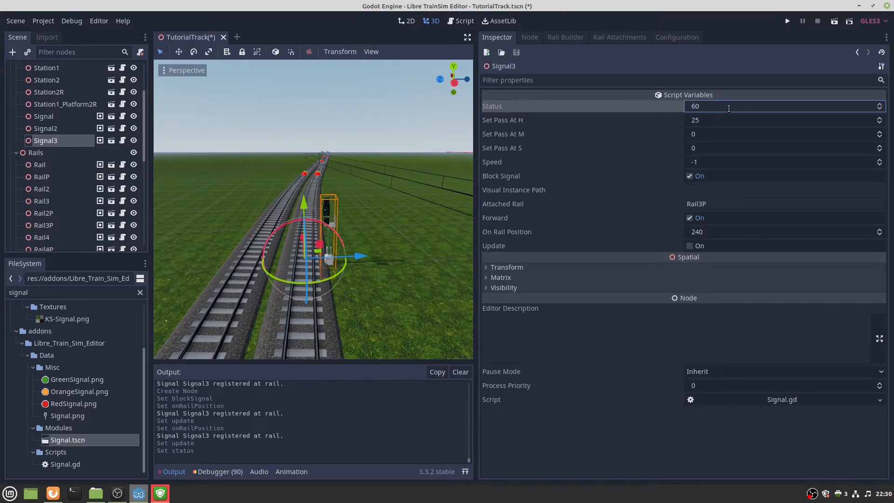
{"action": "right_click_drag", "start_coordinate": [326, 210], "coordinate": [338, 207]}
{"action": "left_click", "coordinate": [712, 106]}
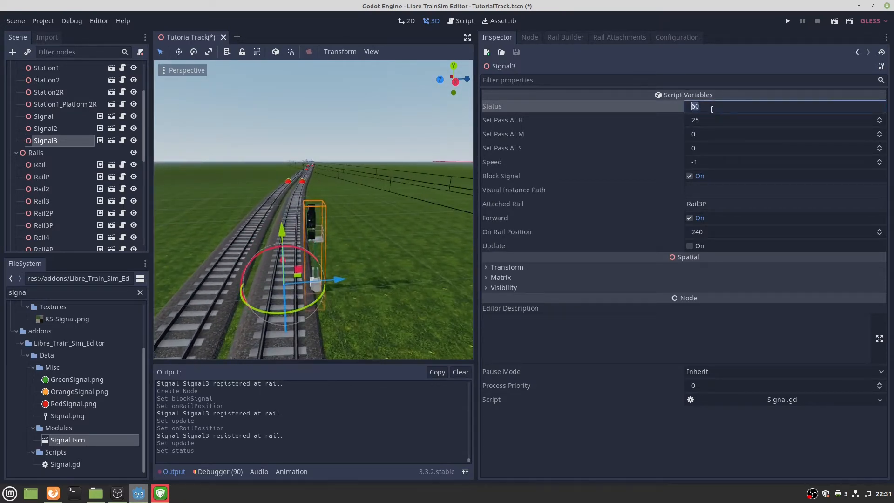
{"action": "type", "text": "1"}
{"action": "left_click", "coordinate": [710, 163]}
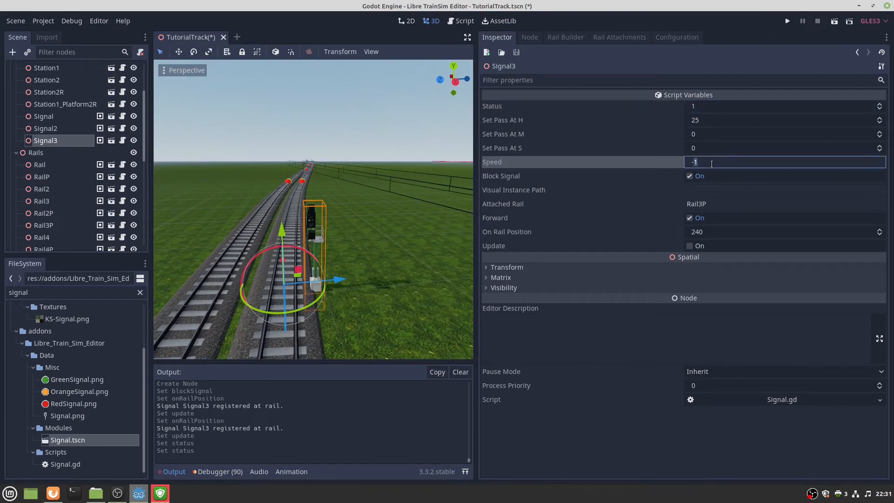
{"action": "type", "text": "-60"}
{"action": "key", "text": "Return"}
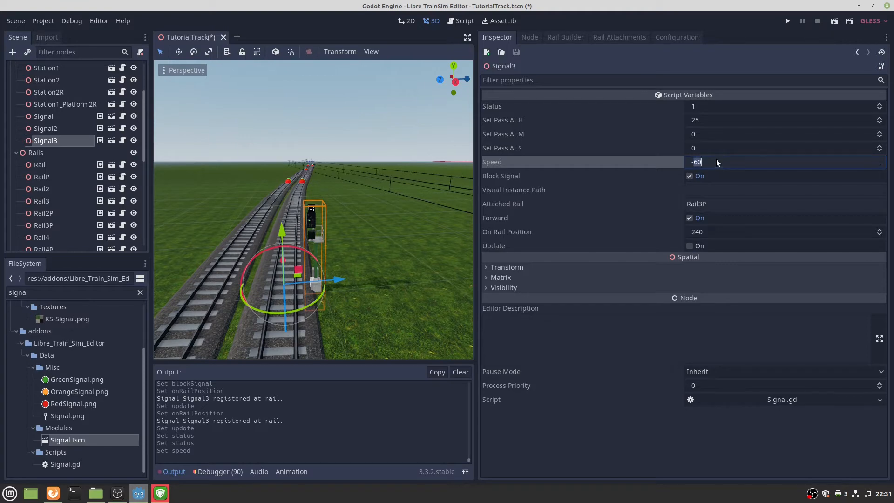
{"action": "type", "text": "60"}
{"action": "key", "text": "Return"}
Select rail Rail6 and place a new signal, Signal4, beside it.
{"action": "scroll", "coordinate": [403, 226], "scroll_direction": "up", "scroll_amount": 5}
{"action": "right_click_drag", "start_coordinate": [313, 210], "coordinate": [341, 262]}
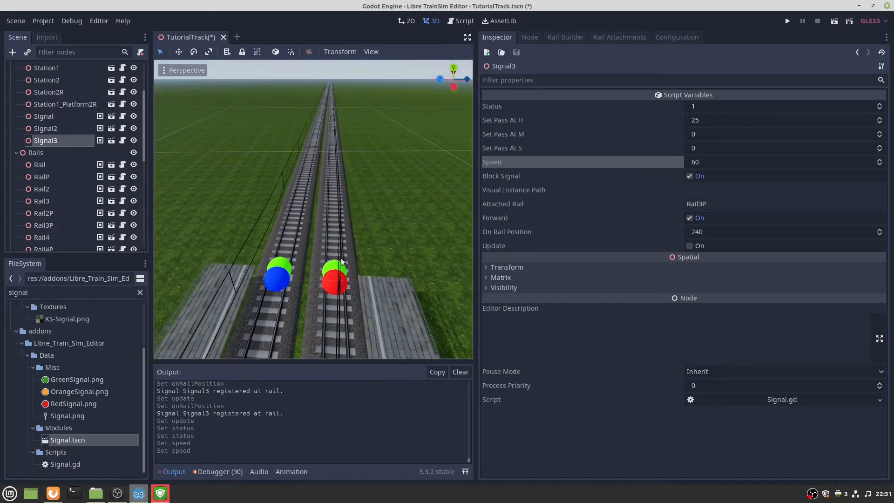
{"action": "left_click", "coordinate": [286, 261]}
{"action": "left_click_drag", "start_coordinate": [67, 440], "coordinate": [342, 237]}
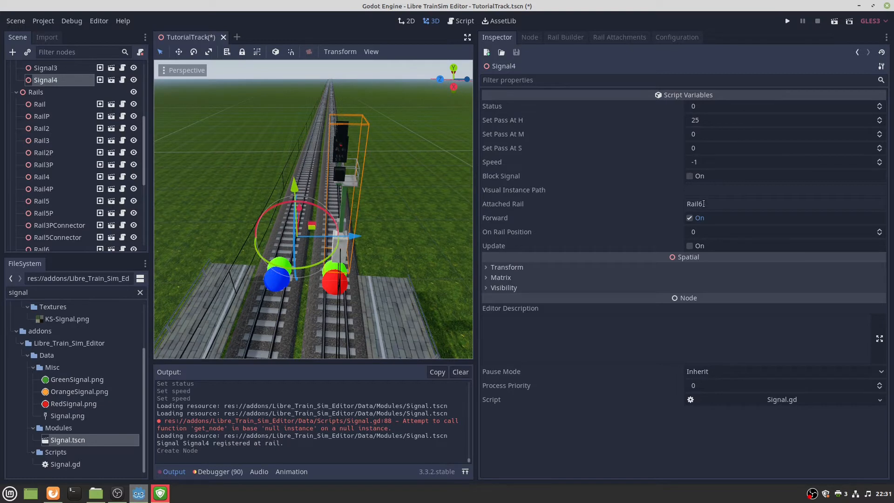
Set Signal4's rail position on Rail6 to 25 and check it at track level.
{"action": "left_click", "coordinate": [702, 232]}
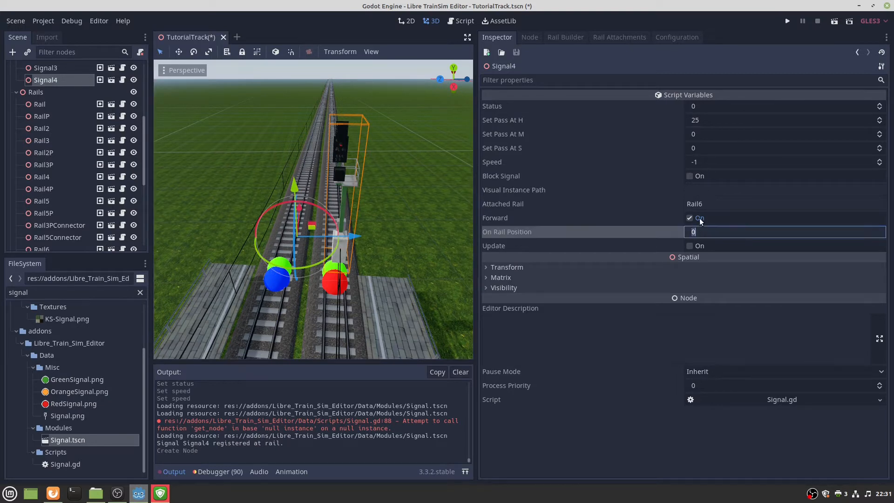
{"action": "type", "text": "25"}
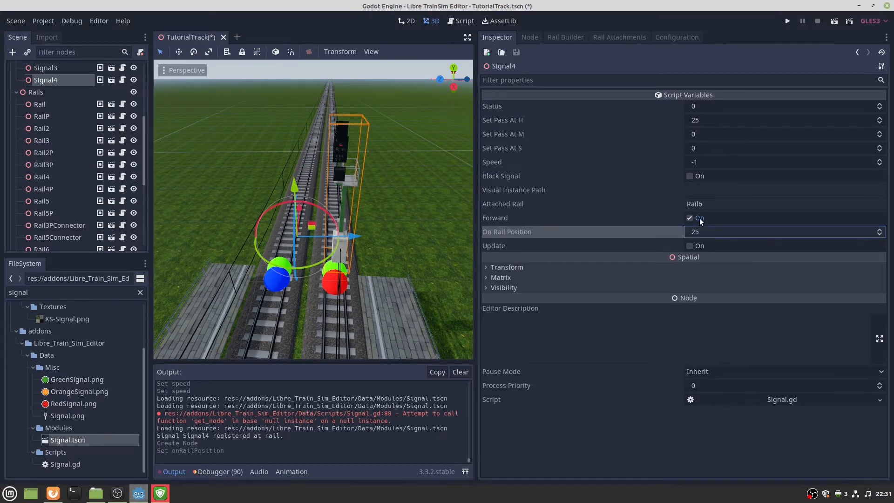
{"action": "left_click", "coordinate": [693, 246]}
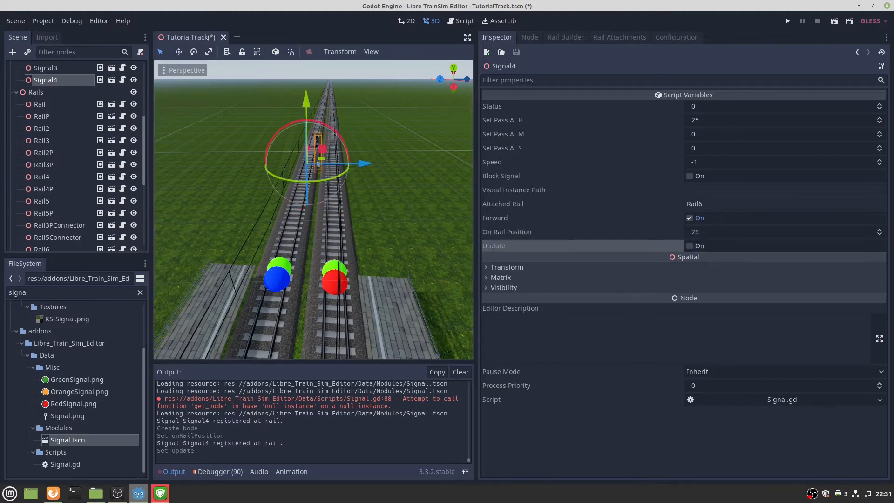
{"action": "key", "text": "w"}
{"action": "right_click_drag", "start_coordinate": [383, 243], "coordinate": [320, 216]}
{"action": "key", "text": "s"}
{"action": "key", "text": "w"}
{"action": "key", "text": "s"}
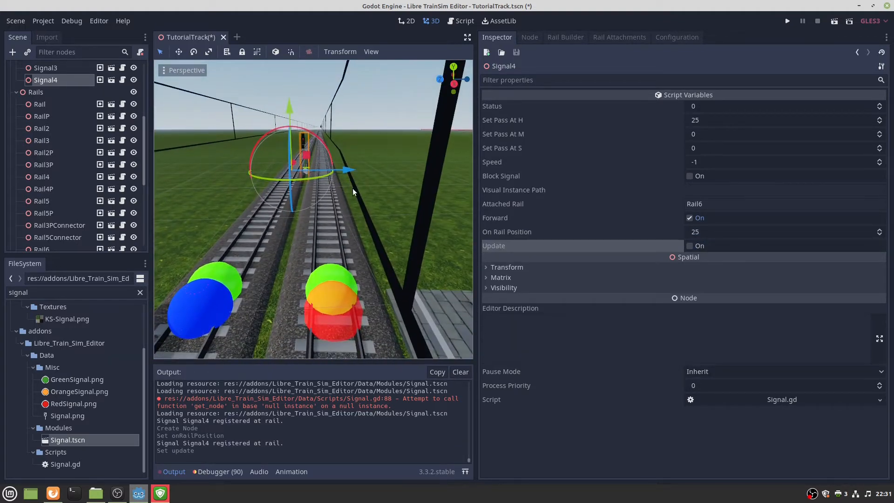
{"action": "mouse_move", "coordinate": [353, 188]}
{"action": "right_mouse_down"}
{"action": "mouse_move", "coordinate": [325, 186]}
{"action": "mouse_move", "coordinate": [353, 189]}
{"action": "right_mouse_up"}
{"action": "key", "text": "s"}
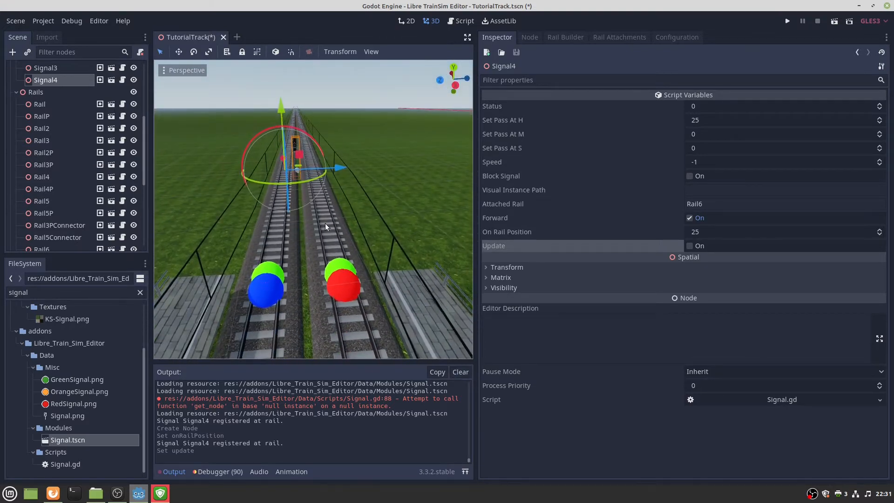
{"action": "right_click_drag", "start_coordinate": [325, 224], "coordinate": [342, 190]}
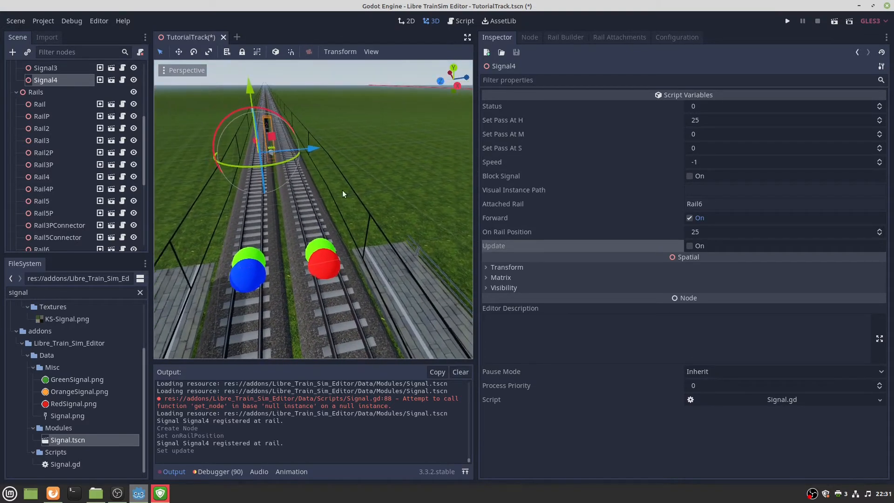
Add Signal5 on rail Rail6P at rail position 25.
{"action": "left_click", "coordinate": [322, 245]}
{"action": "left_click_drag", "start_coordinate": [104, 436], "coordinate": [355, 215]}
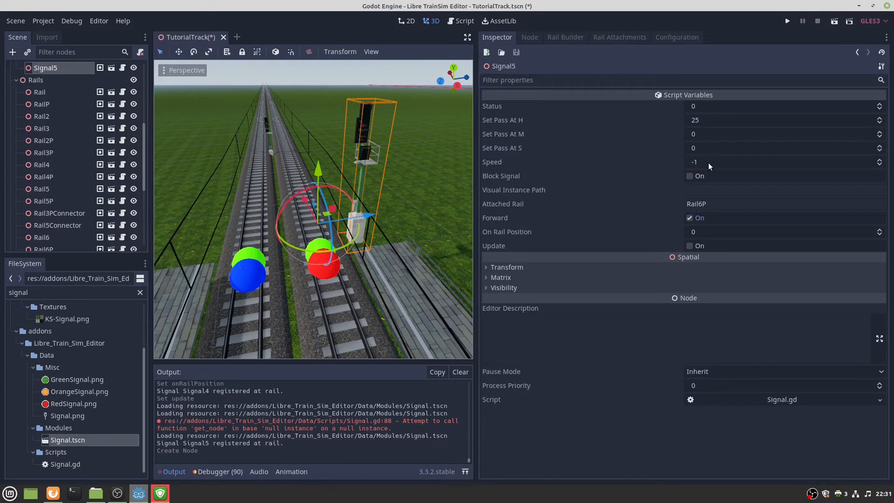
{"action": "left_click", "coordinate": [708, 234]}
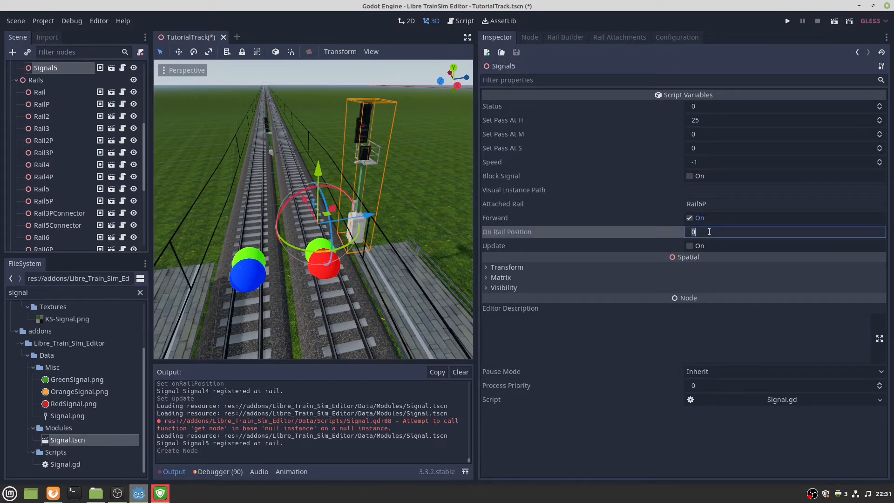
{"action": "type", "text": "25"}
{"action": "key", "text": "Return"}
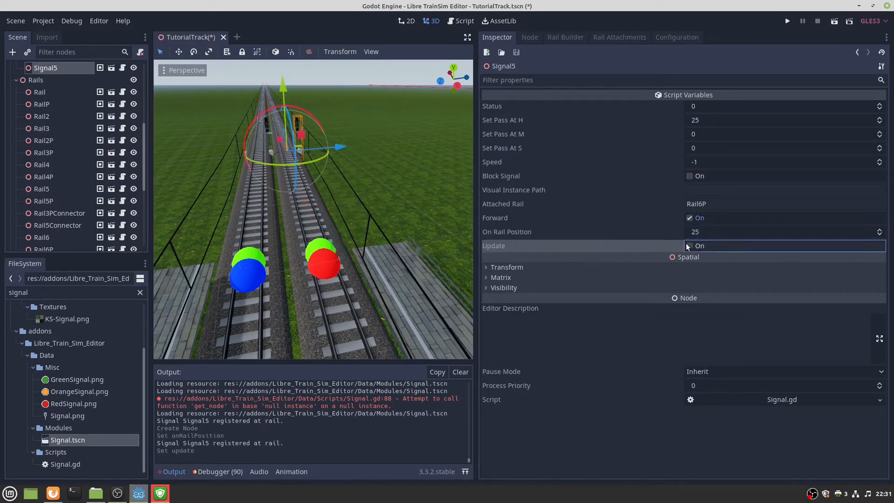
{"action": "left_click", "coordinate": [688, 244]}
Fly back along the track and drop in another signal.
{"action": "key", "text": "w"}
{"action": "right_click_drag", "start_coordinate": [326, 194], "coordinate": [332, 215]}
{"action": "key", "text": "s"}
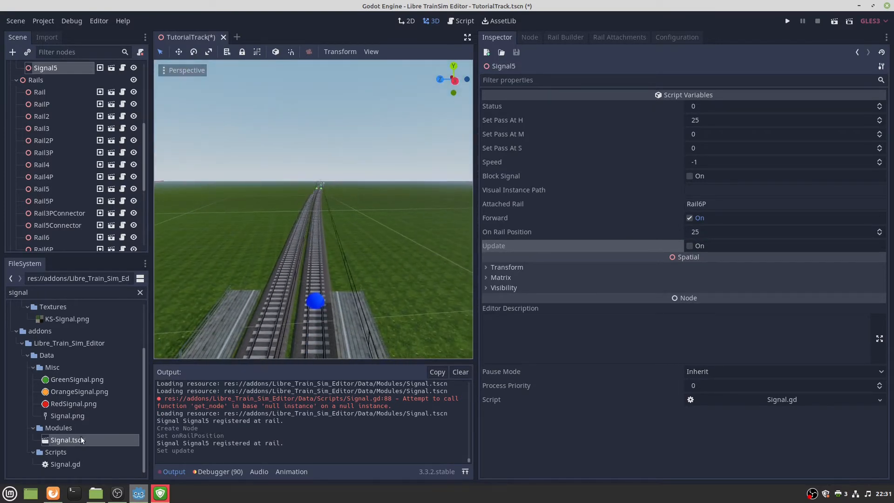
{"action": "left_click_drag", "start_coordinate": [80, 437], "coordinate": [242, 266]}
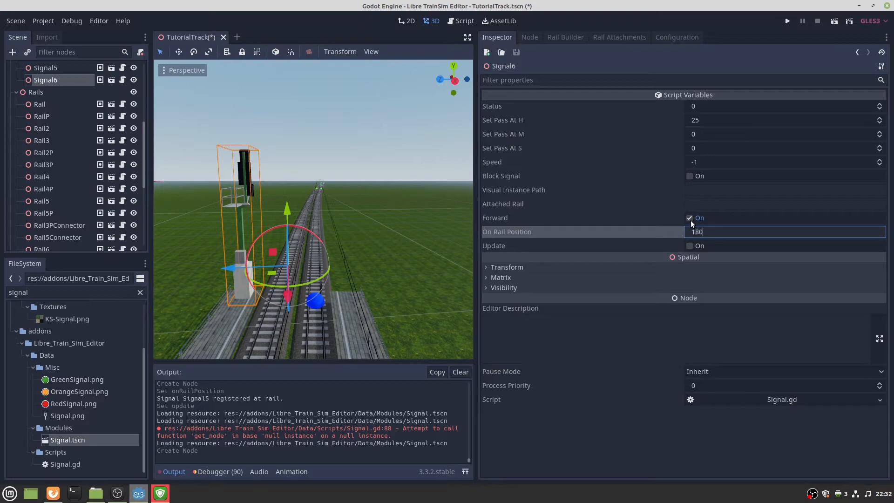
Apply rail position 180 to Signal6.
{"action": "left_click", "coordinate": [689, 246]}
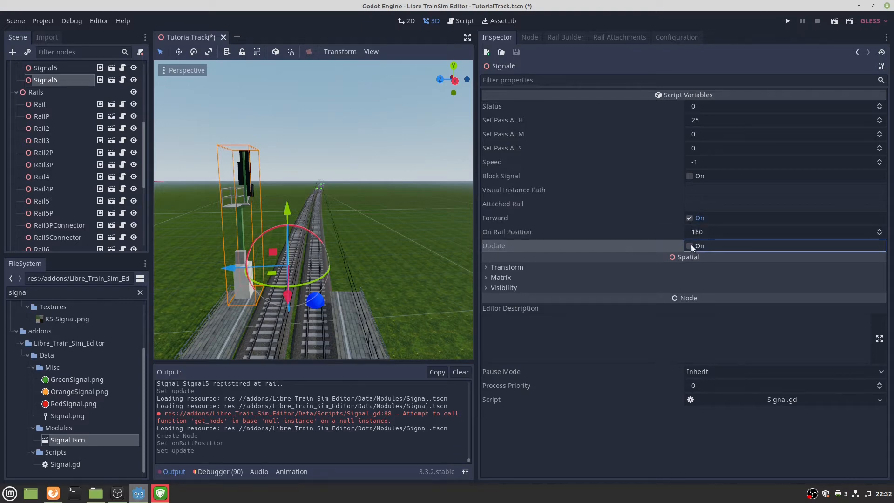
{"action": "left_click", "coordinate": [692, 247]}
{"action": "left_click", "coordinate": [692, 248]}
{"action": "right_click_drag", "start_coordinate": [419, 253], "coordinate": [401, 261]}
{"action": "key", "text": "s"}
{"action": "key", "text": "a"}
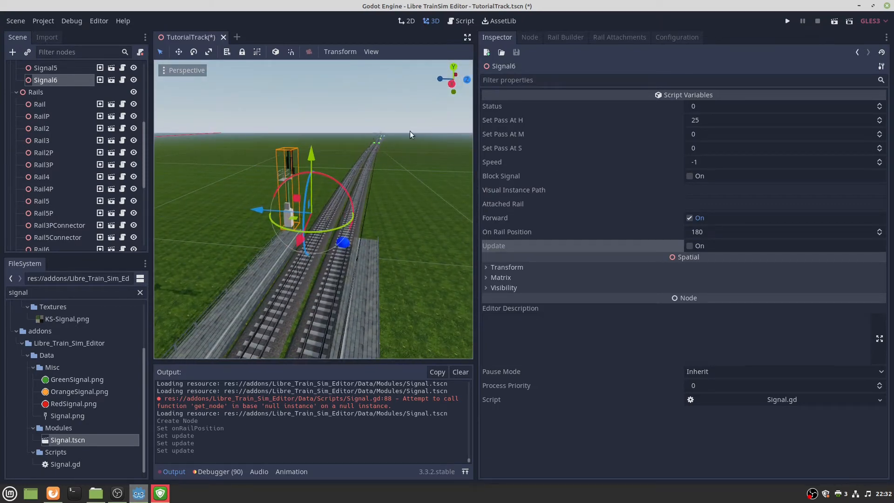
Copy Rail5P's name and paste it into Signal6's Attached Rail.
{"action": "left_click", "coordinate": [374, 142]}
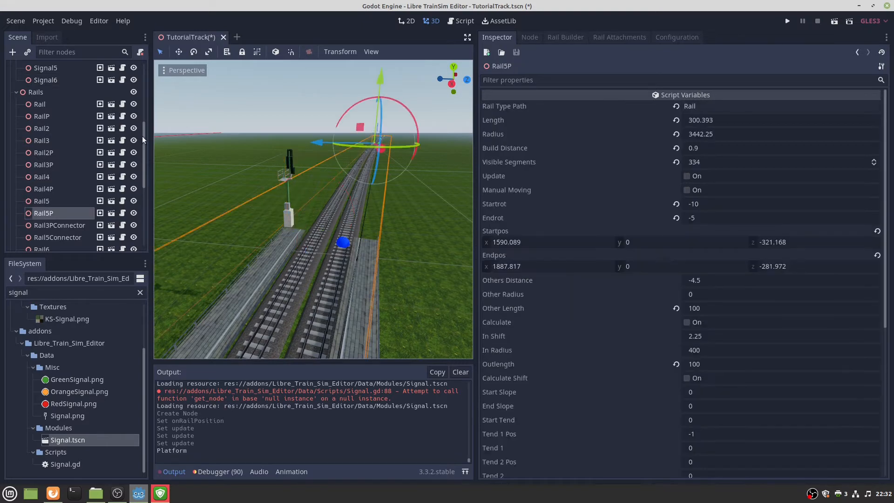
{"action": "double_click", "coordinate": [65, 213]}
{"action": "key", "text": "ctrl+c"}
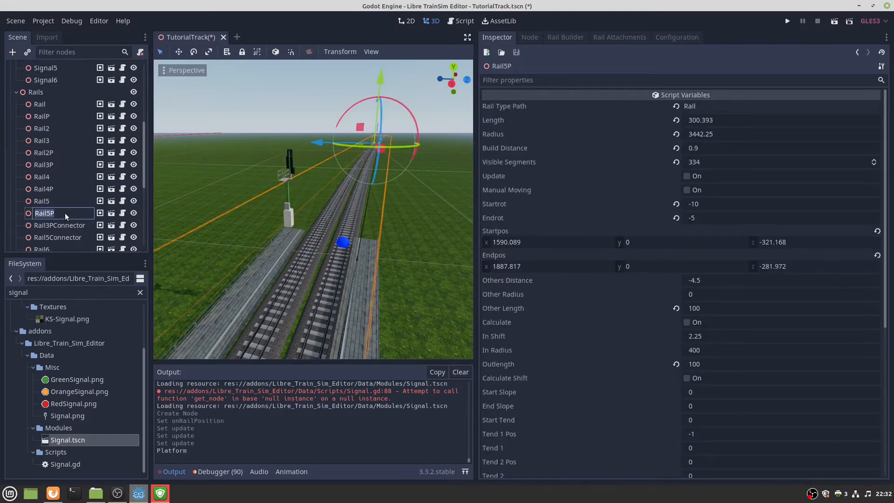
{"action": "left_click", "coordinate": [293, 213]}
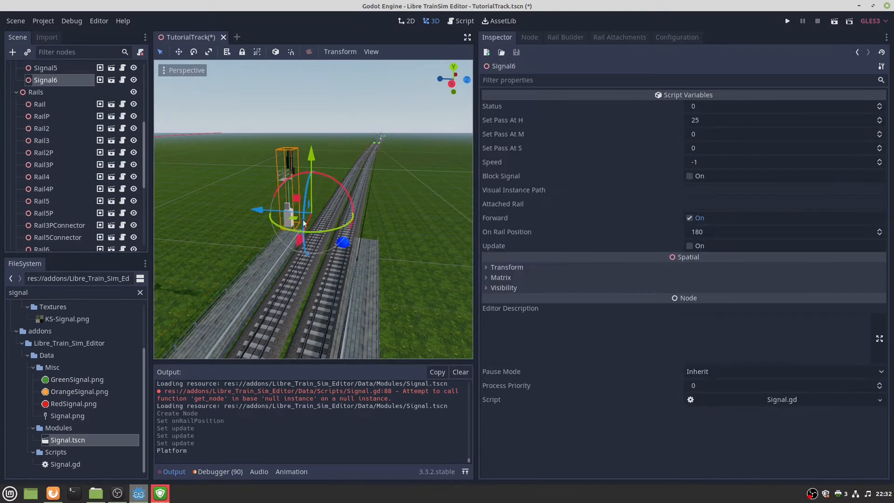
{"action": "left_click", "coordinate": [691, 204]}
{"action": "key", "text": "ctrl+v"}
{"action": "key", "text": "Return"}
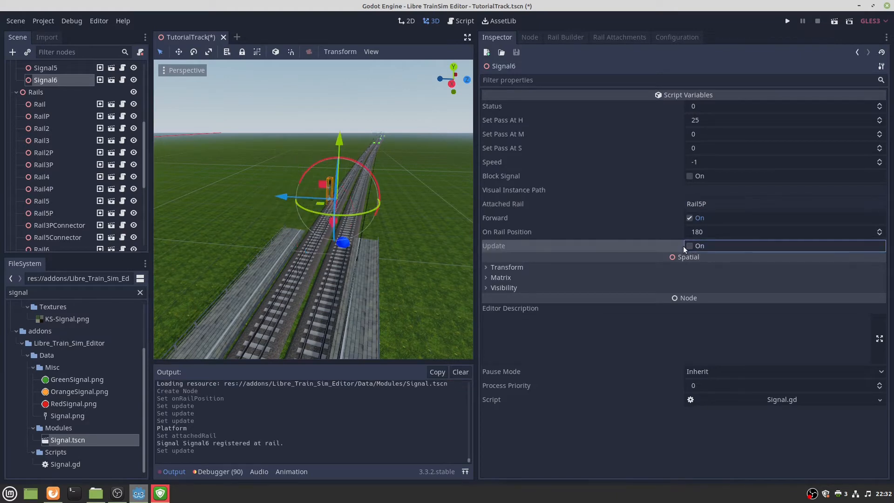
Turn off Signal6's Forward so it faces against the rail, and update it.
{"action": "key", "text": "w"}
{"action": "right_click_drag", "start_coordinate": [314, 209], "coordinate": [324, 204]}
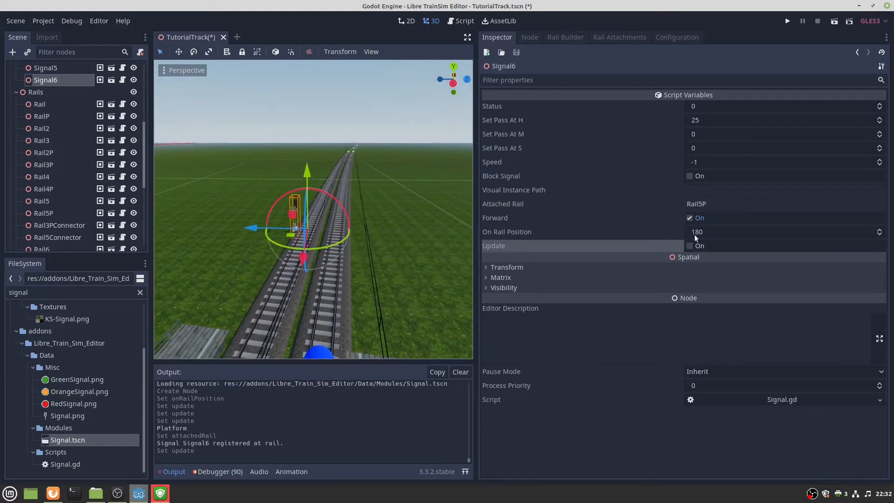
{"action": "left_click", "coordinate": [690, 218]}
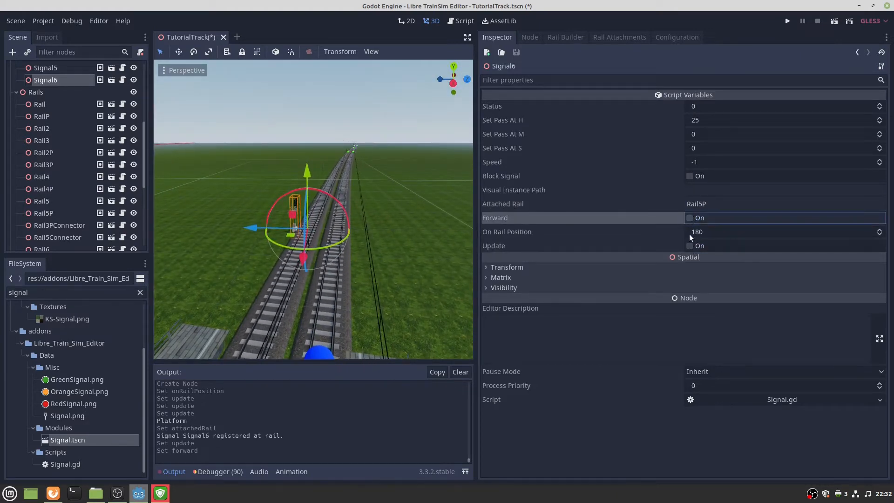
{"action": "left_click", "coordinate": [689, 245]}
Inspect Signal6 from along the track, then select rail Rail5.
{"action": "right_click_drag", "start_coordinate": [437, 236], "coordinate": [437, 232]}
{"action": "key", "text": "w"}
{"action": "key", "text": "s"}
{"action": "key", "text": "w"}
{"action": "key", "text": "s"}
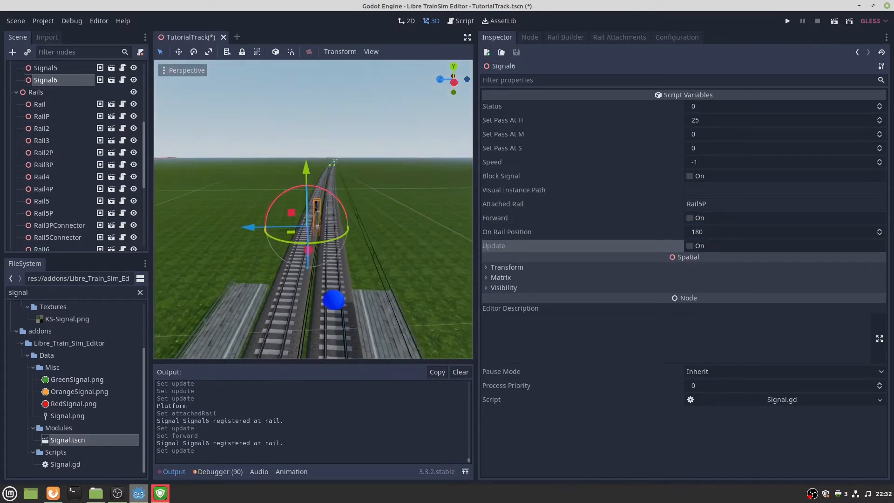
{"action": "key", "text": "w"}
{"action": "right_click_drag", "start_coordinate": [383, 234], "coordinate": [382, 234]}
{"action": "key", "text": "s"}
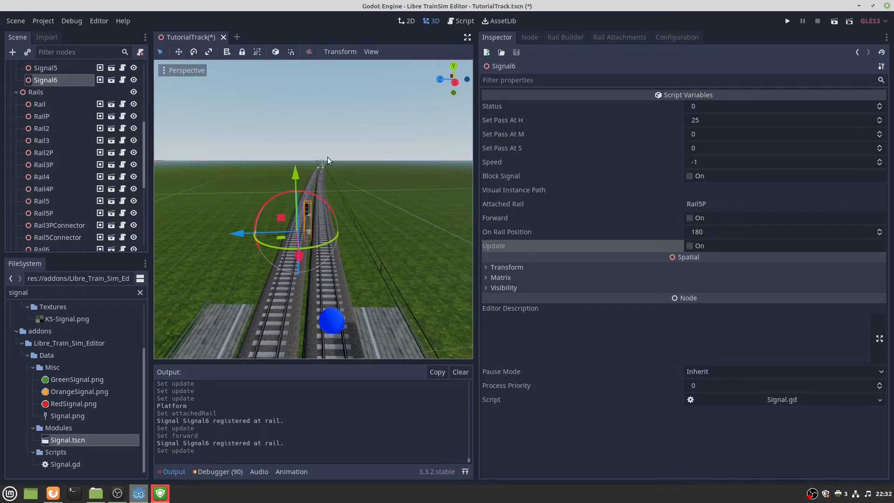
{"action": "left_click", "coordinate": [322, 169]}
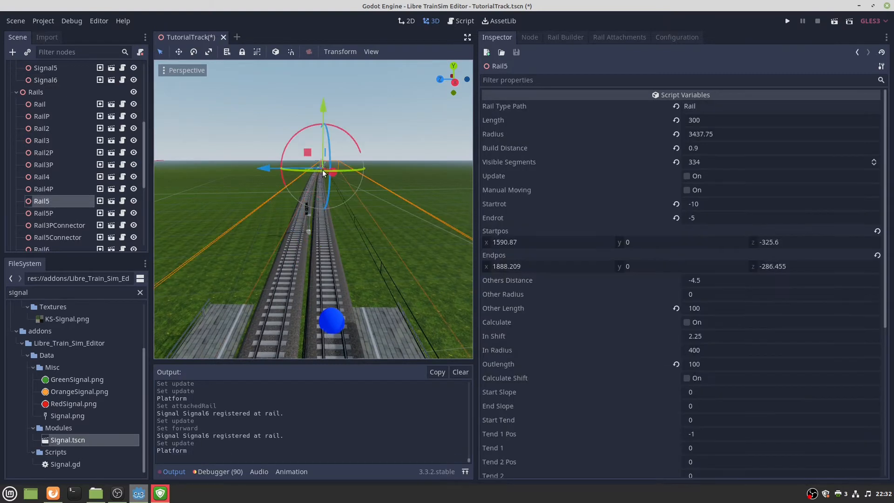
Place Signal7 on Rail5 at position 180 with Forward off, then select Rail3.
{"action": "left_click_drag", "start_coordinate": [80, 437], "coordinate": [312, 288]}
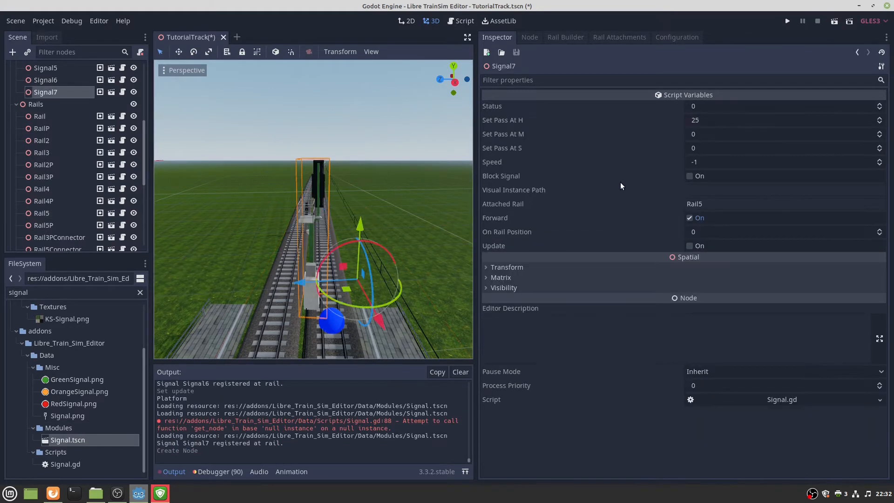
{"action": "left_click", "coordinate": [702, 231]}
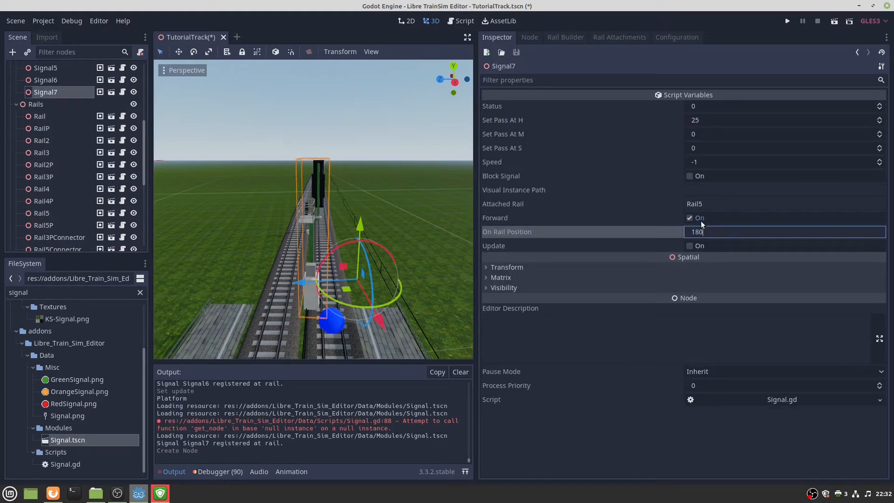
{"action": "left_click", "coordinate": [689, 219]}
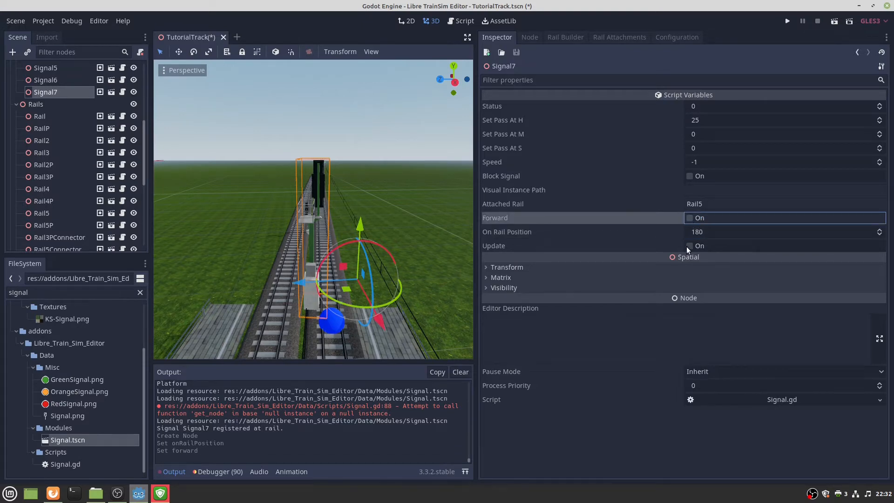
{"action": "left_click", "coordinate": [689, 246]}
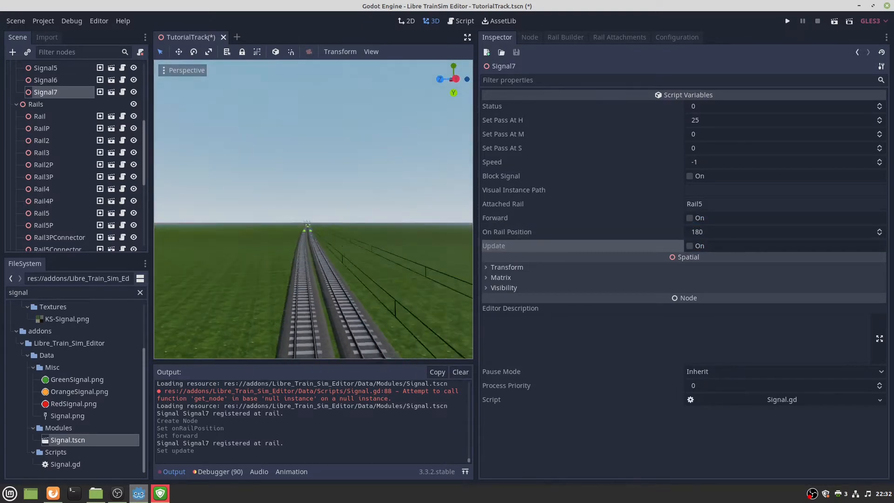
{"action": "key", "text": "w"}
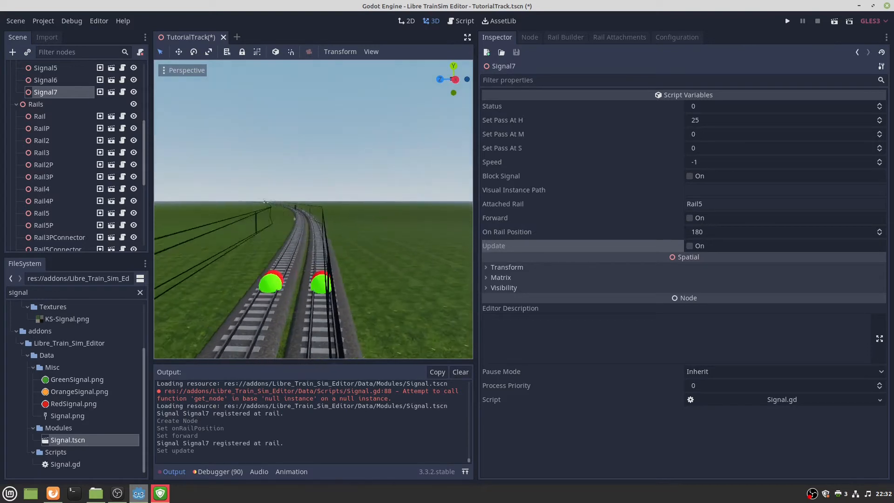
{"action": "left_click", "coordinate": [393, 261]}
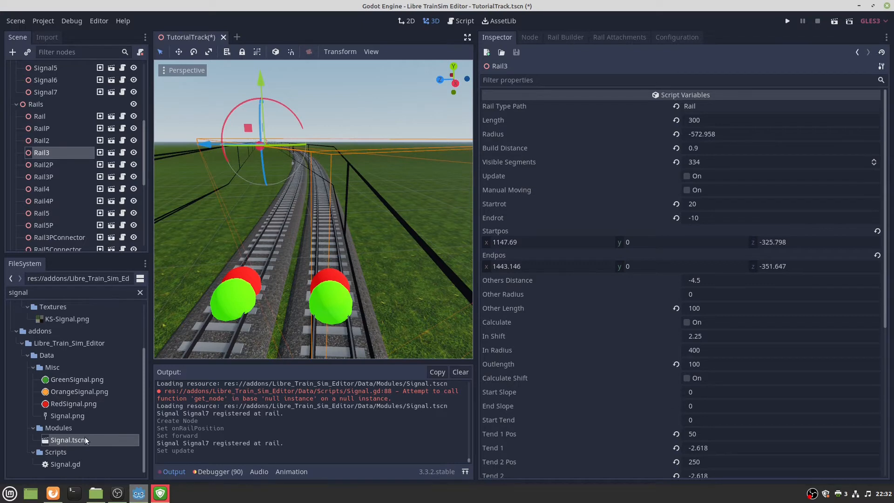
Add Signal8 on Rail3 at rail position 250 with Forward off.
{"action": "left_click_drag", "start_coordinate": [85, 440], "coordinate": [315, 231]}
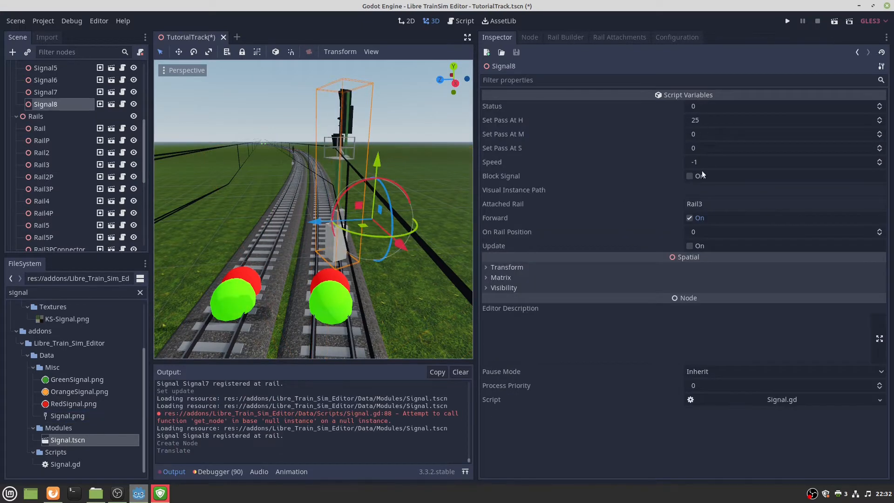
{"action": "double_click", "coordinate": [708, 204]}
{"action": "left_click", "coordinate": [706, 233]}
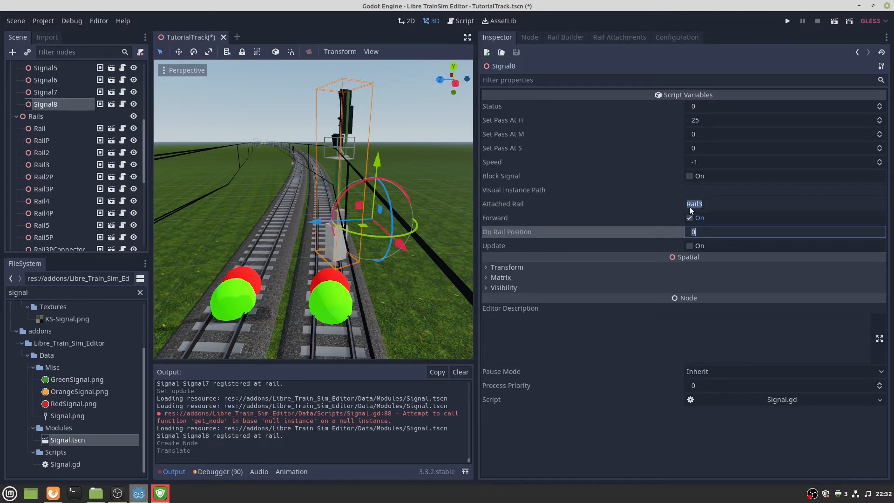
{"action": "type", "text": "250"}
{"action": "key", "text": "Return"}
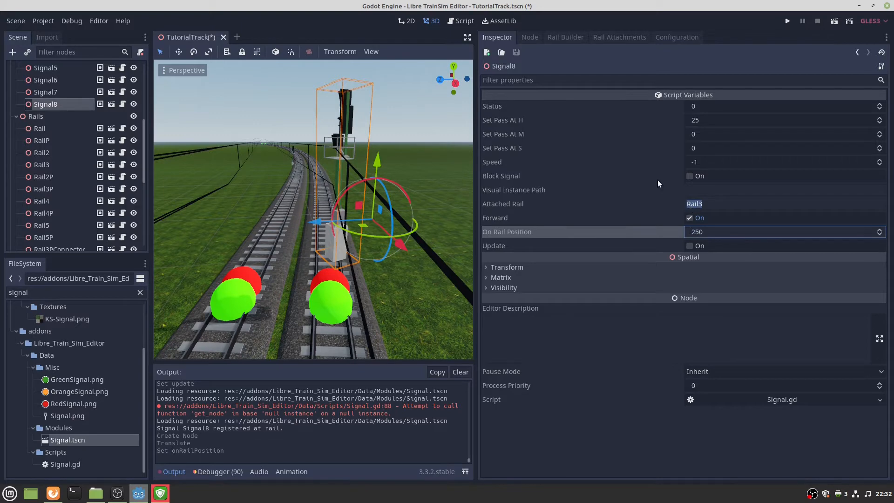
{"action": "left_click", "coordinate": [689, 246]}
{"action": "scroll", "coordinate": [388, 227], "scroll_direction": "up", "scroll_amount": 3}
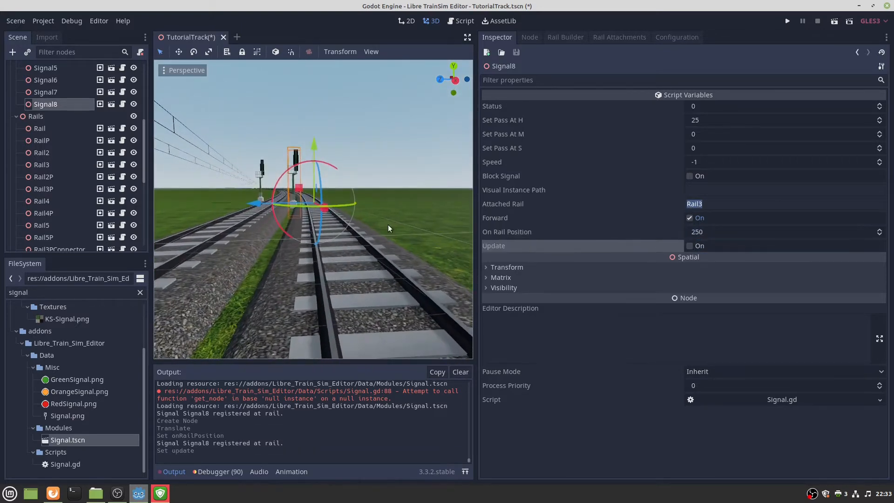
{"action": "left_click", "coordinate": [689, 218]}
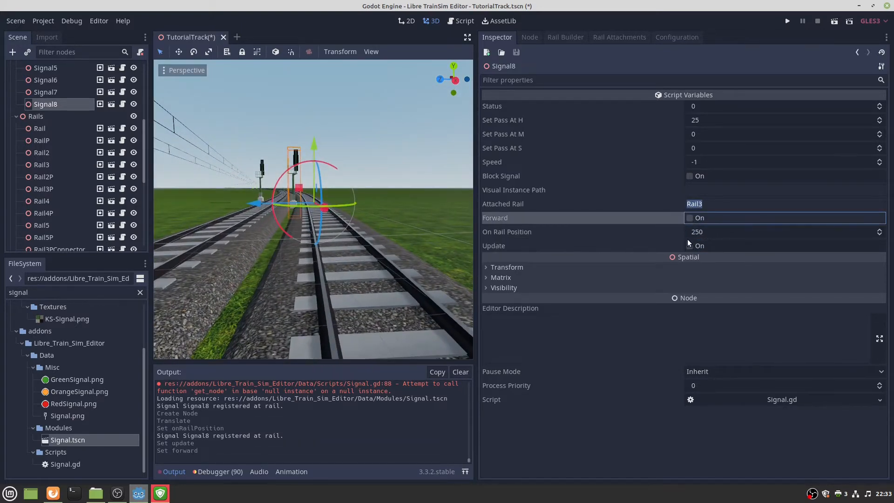
{"action": "left_click", "coordinate": [688, 243]}
{"action": "right_click_drag", "start_coordinate": [434, 217], "coordinate": [428, 269]}
Add Signal9 on Rail2 at rail position 300 with Forward off.
{"action": "left_click", "coordinate": [41, 152]}
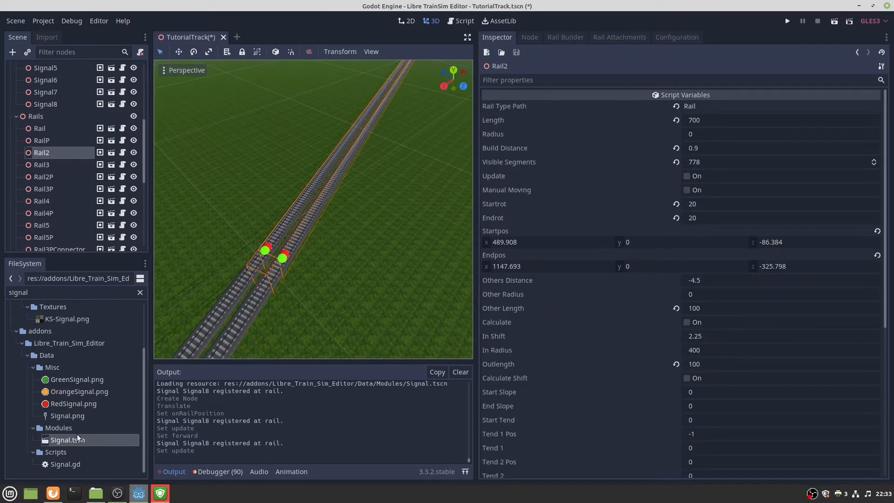
{"action": "left_click_drag", "start_coordinate": [79, 438], "coordinate": [313, 252]}
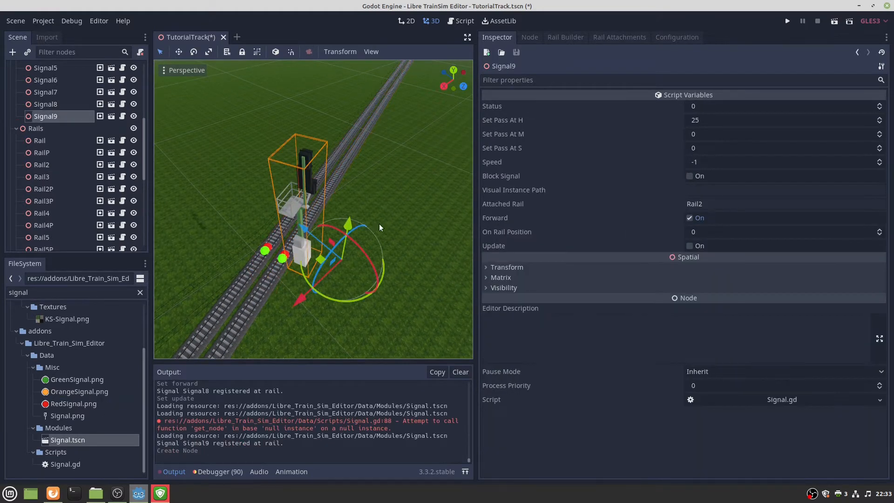
{"action": "left_click", "coordinate": [714, 204]}
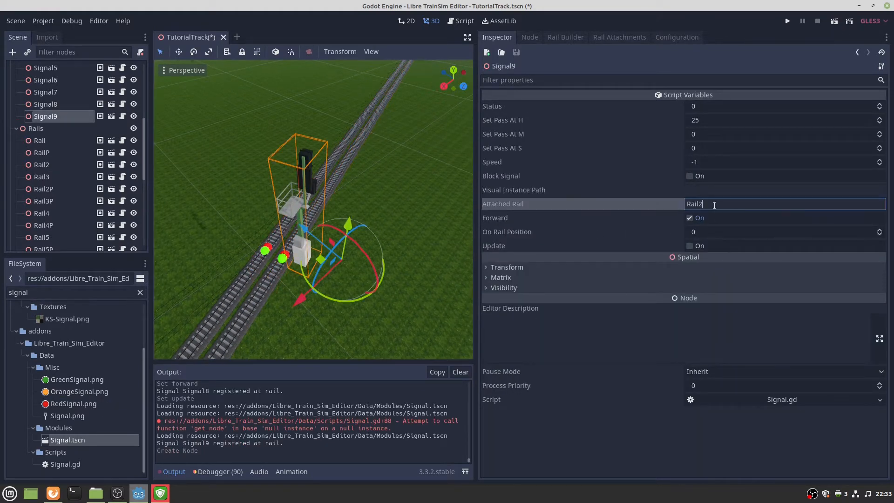
{"action": "left_click", "coordinate": [699, 233]}
{"action": "type", "text": "350"}
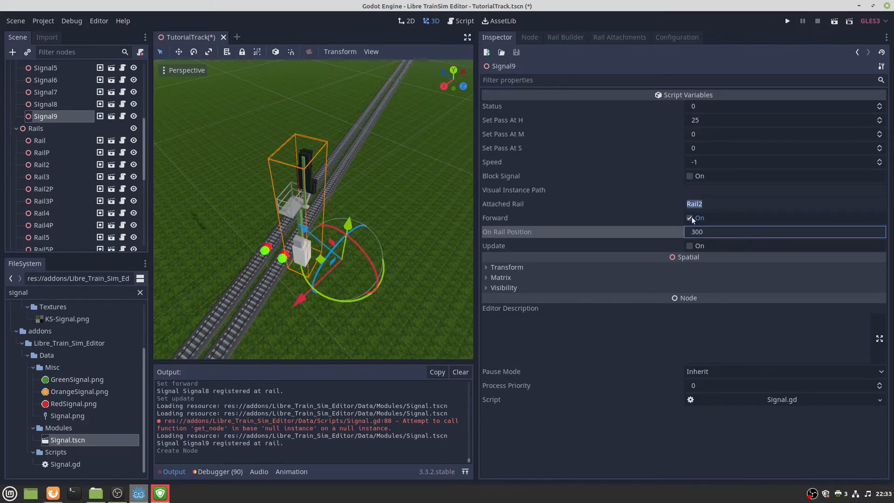
{"action": "left_click", "coordinate": [688, 217]}
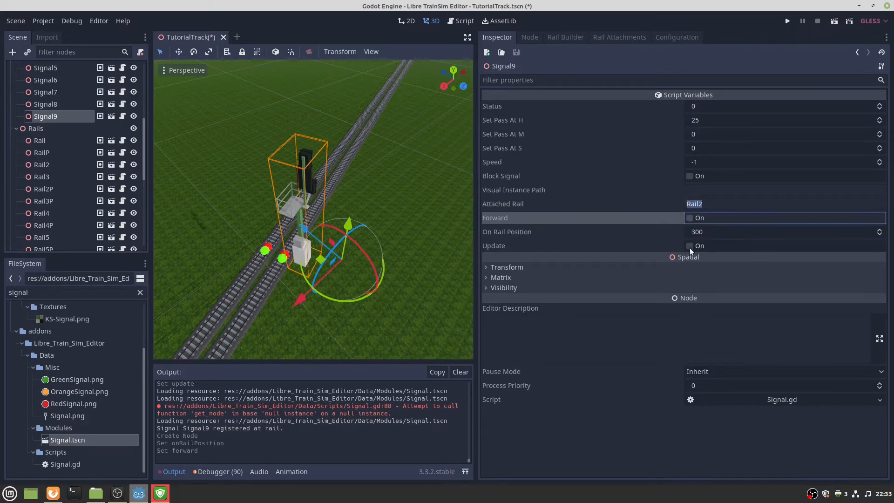
{"action": "left_click", "coordinate": [689, 247]}
Fly forward into the forest and select the first rail, Rail.
{"action": "key", "text": "w"}
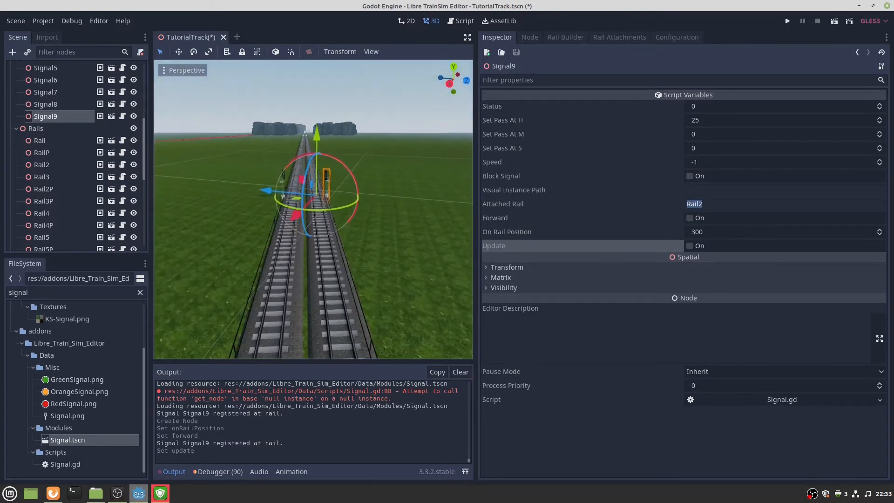
{"action": "key", "text": "w"}
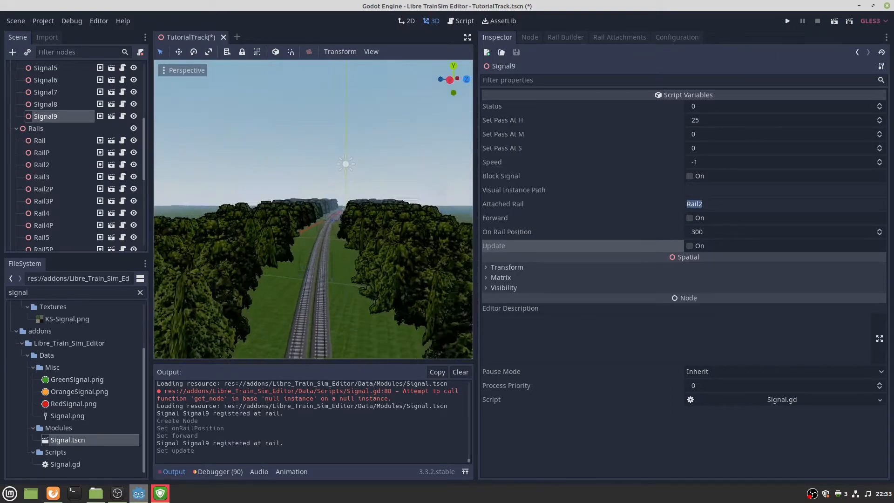
{"action": "right_click_drag", "start_coordinate": [297, 210], "coordinate": [297, 254]}
{"action": "left_click", "coordinate": [297, 265]}
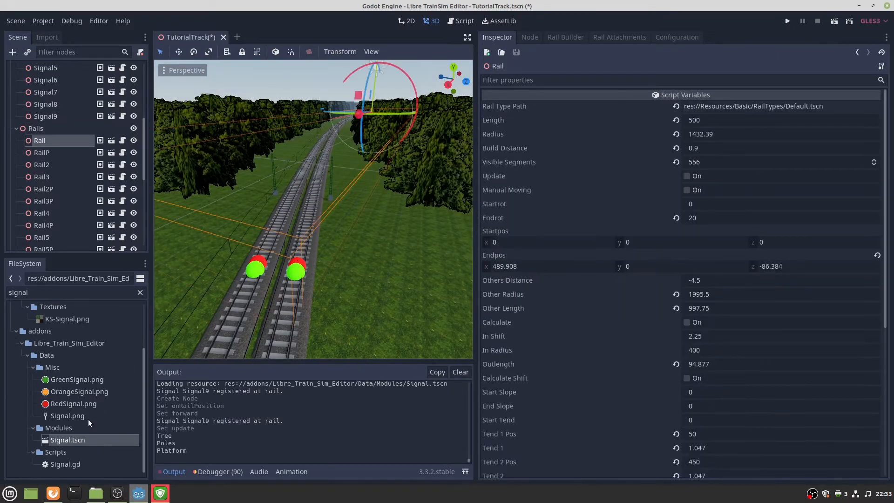
Add Signal10 on Rail at rail position 200 with Forward off.
{"action": "left_click_drag", "start_coordinate": [80, 439], "coordinate": [334, 210]}
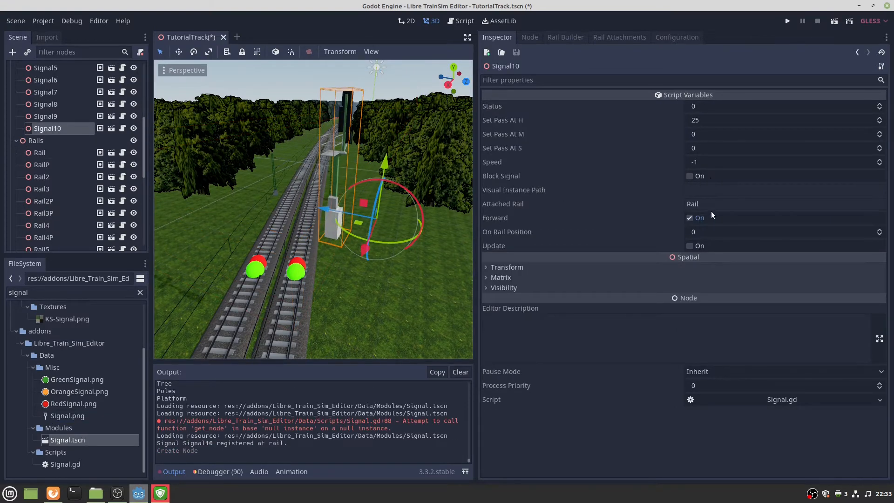
{"action": "left_click", "coordinate": [706, 232]}
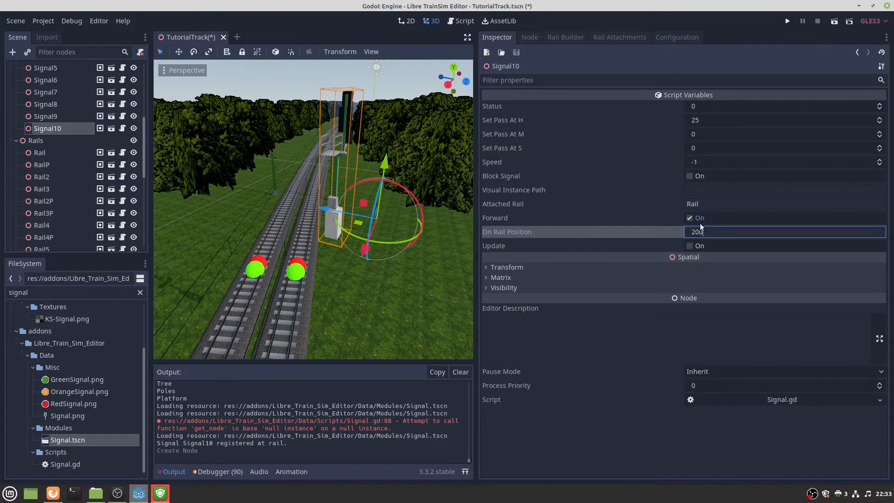
{"action": "left_click", "coordinate": [690, 217]}
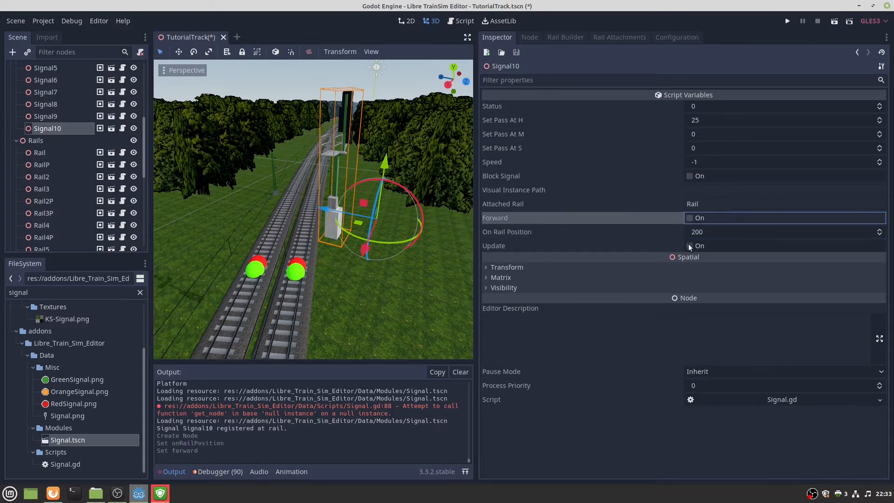
{"action": "left_click", "coordinate": [688, 244]}
Fly along the track to review the two signals and save the TutorialTrack scene.
{"action": "right_click_drag", "start_coordinate": [300, 171], "coordinate": [317, 108]}
{"action": "key", "text": "w"}
{"action": "key", "text": "e"}
{"action": "key", "text": "w"}
{"action": "key", "text": "ctrl+s"}
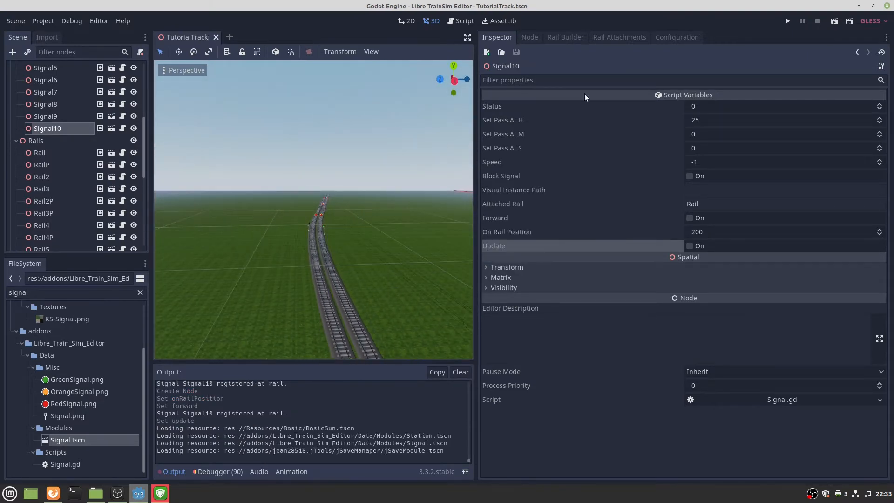
Store the current signal data in the Test scenario under Configuration > Scenarios.
{"action": "left_click", "coordinate": [662, 40]}
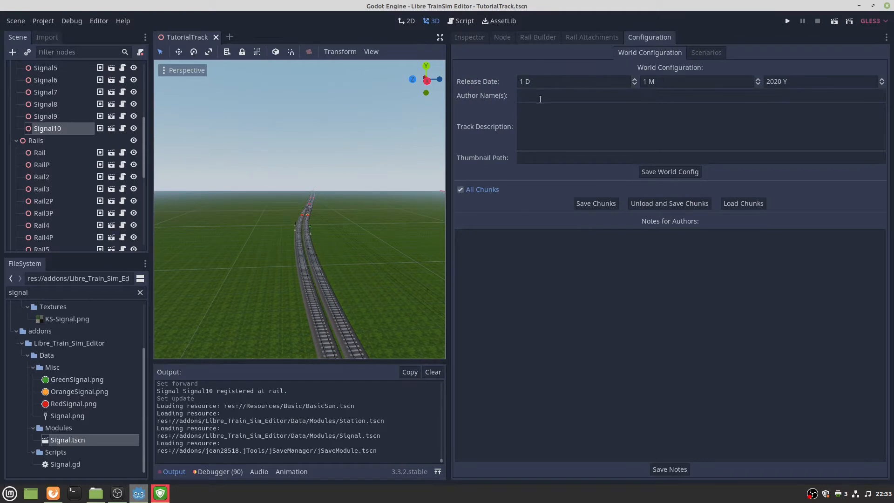
{"action": "left_click", "coordinate": [696, 52]}
{"action": "left_click", "coordinate": [502, 82]}
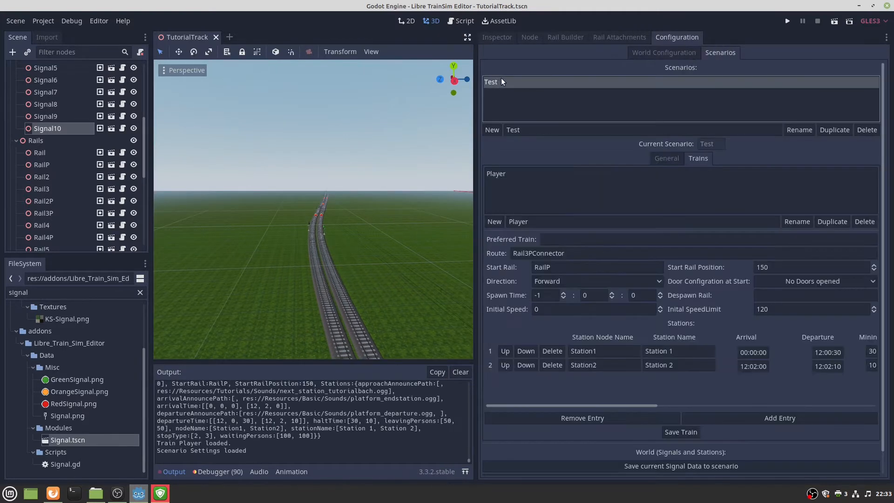
{"action": "left_click", "coordinate": [627, 466]}
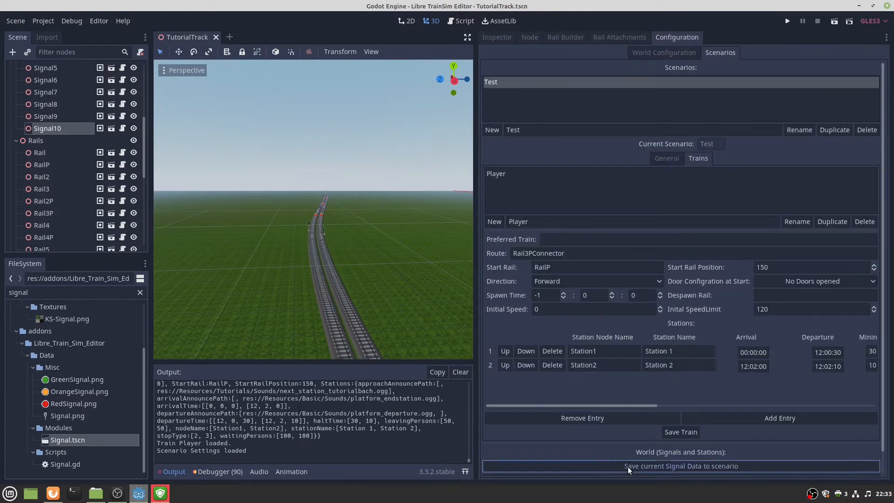
Fly along the track past the signals and save the signal data to the scenario again.
{"action": "right_click_drag", "start_coordinate": [252, 260], "coordinate": [252, 260]}
{"action": "key", "text": "w"}
{"action": "right_click_drag", "start_coordinate": [339, 269], "coordinate": [339, 269]}
{"action": "key", "text": "s"}
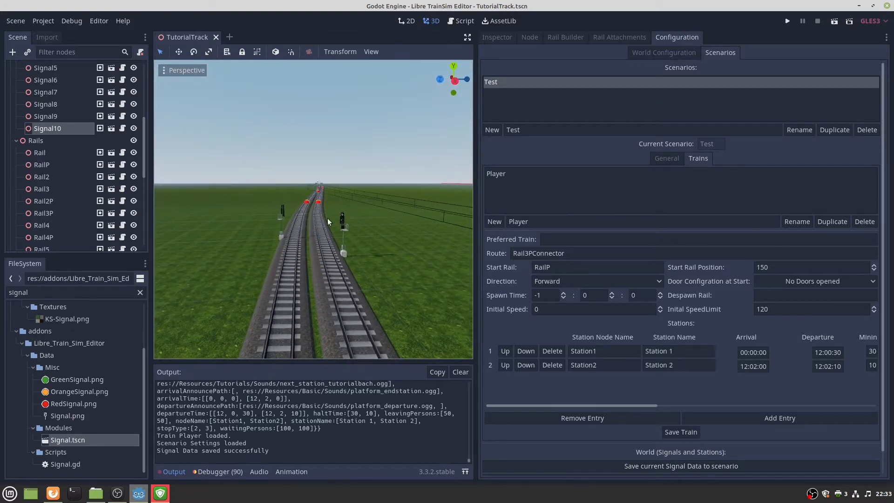
{"action": "left_click", "coordinate": [613, 465]}
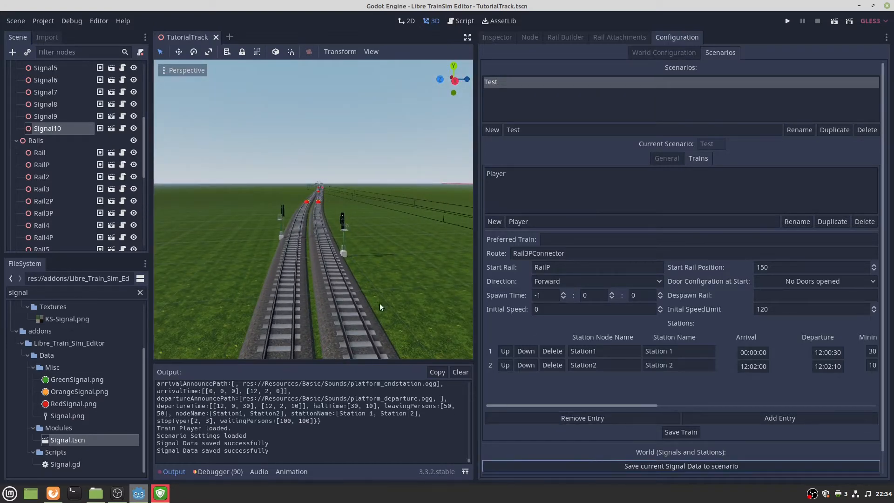
Run the project with F5 to test the track.
{"action": "right_click_drag", "start_coordinate": [380, 307], "coordinate": [379, 308]}
{"action": "key", "text": "s"}
{"action": "key", "text": "w"}
{"action": "key", "text": "w"}
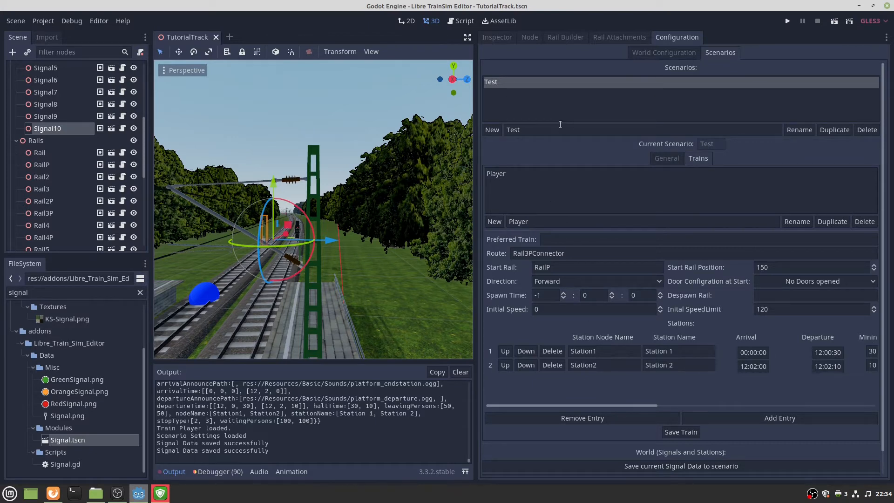
{"action": "key", "text": "F5"}
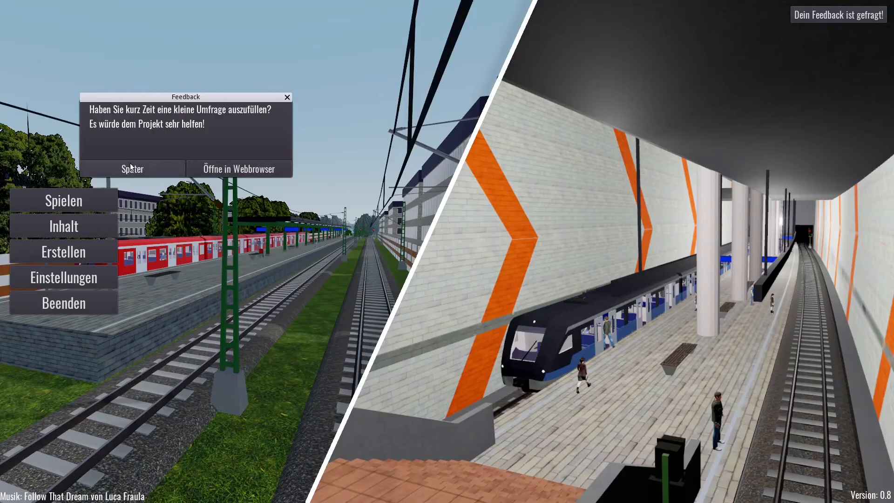
Dismiss the feedback prompt, choose TutorialTrack with the Test scenario, and start the simulation.
{"action": "left_click", "coordinate": [132, 168]}
{"action": "left_click", "coordinate": [54, 199]}
{"action": "left_click", "coordinate": [63, 66]}
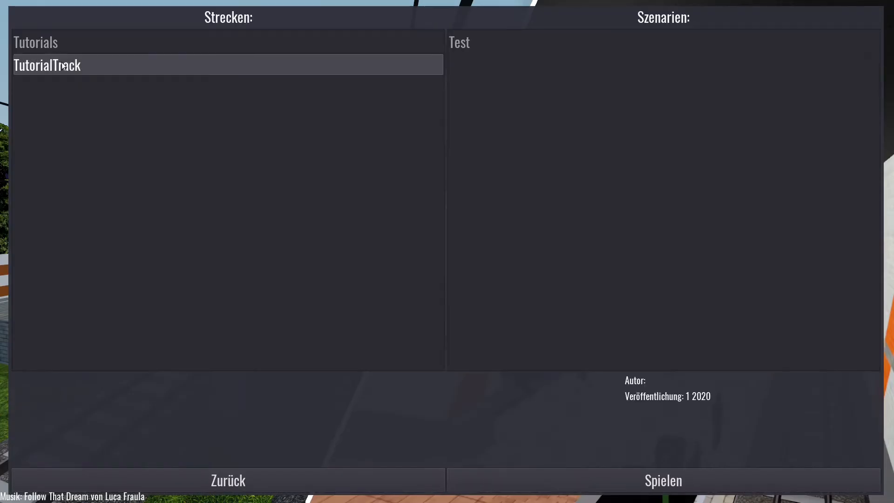
{"action": "left_click", "coordinate": [473, 43]}
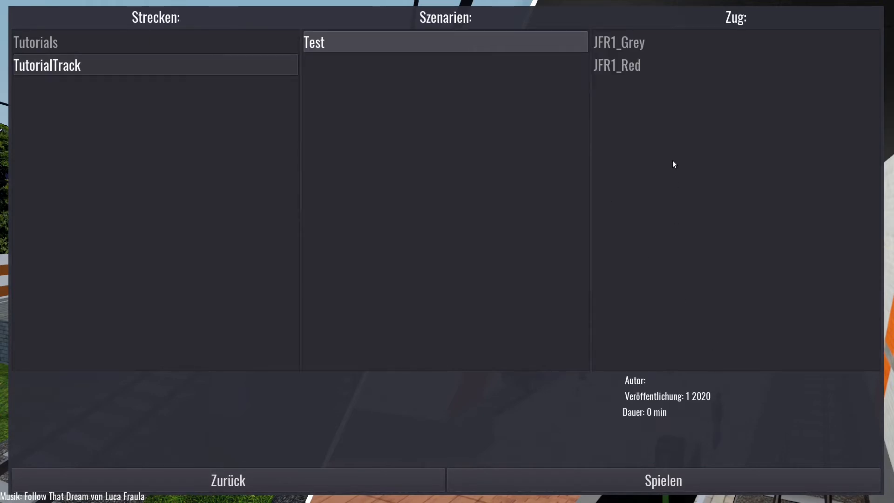
{"action": "left_click", "coordinate": [728, 472]}
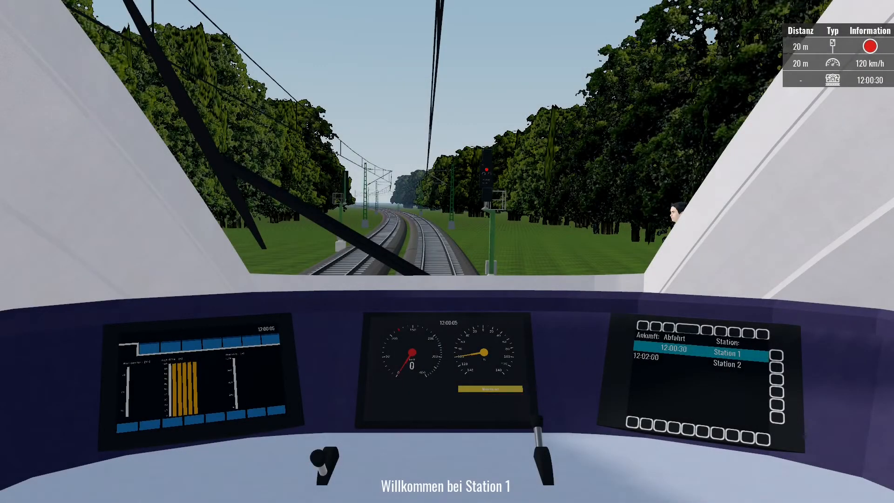
Pull away from Station 1 with debug mode on and accelerate past the signal.
{"action": "key", "text": "ctrl+d"}
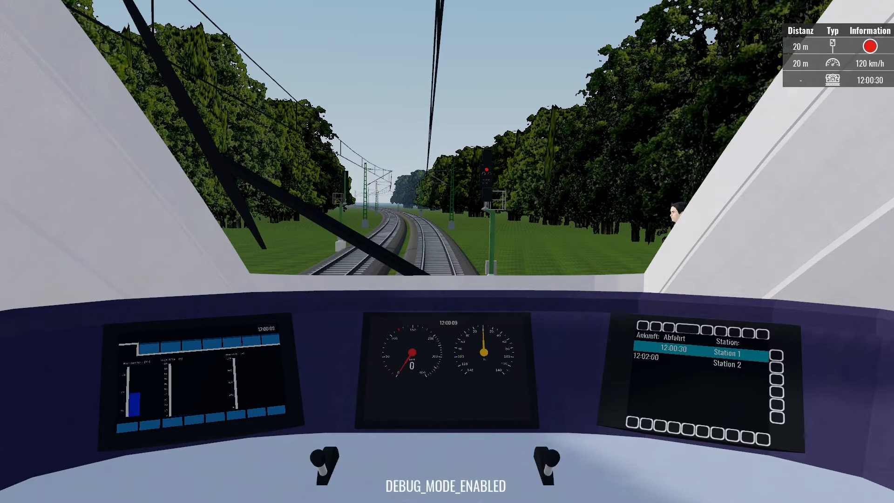
{"action": "key", "text": "ctrl+d"}
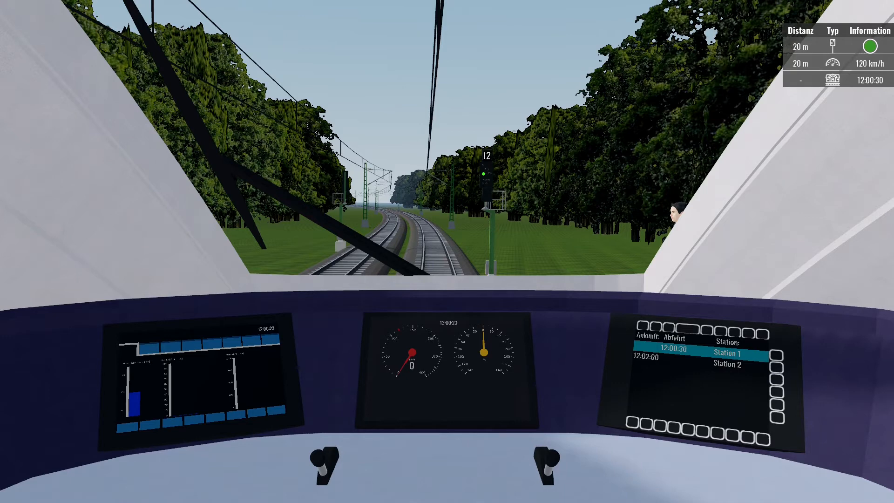
{"action": "key", "text": "Up"}
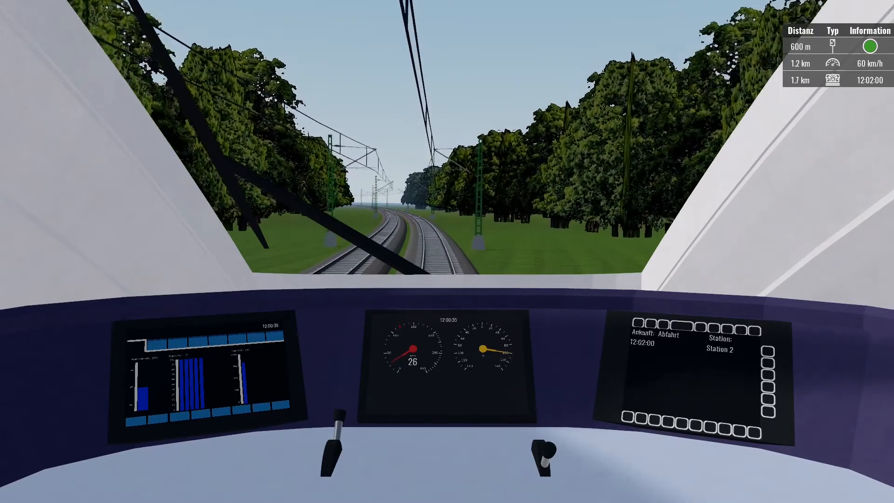
{"action": "key", "text": "ctrl+d"}
{"action": "key", "text": "w"}
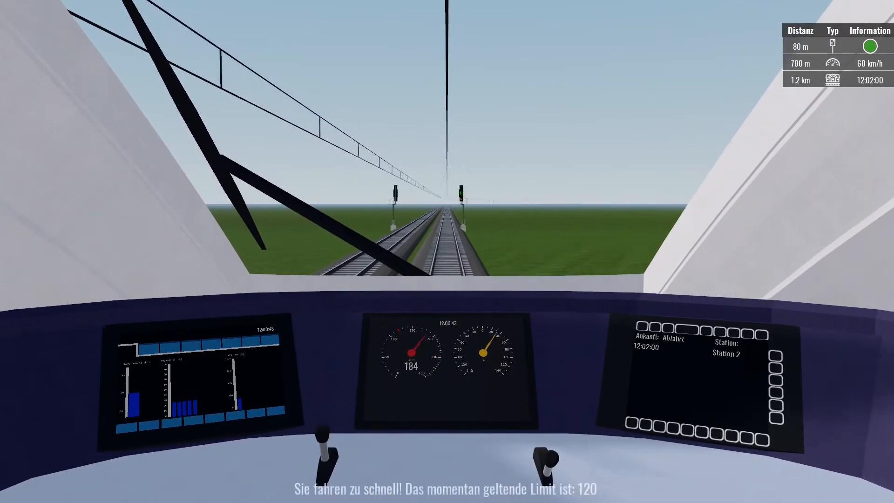
{"action": "key", "text": "w"}
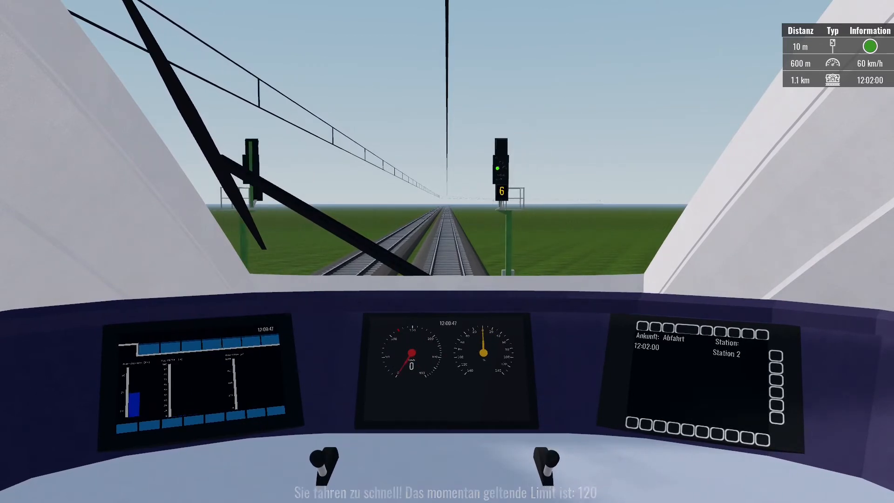
{"action": "key", "text": "w"}
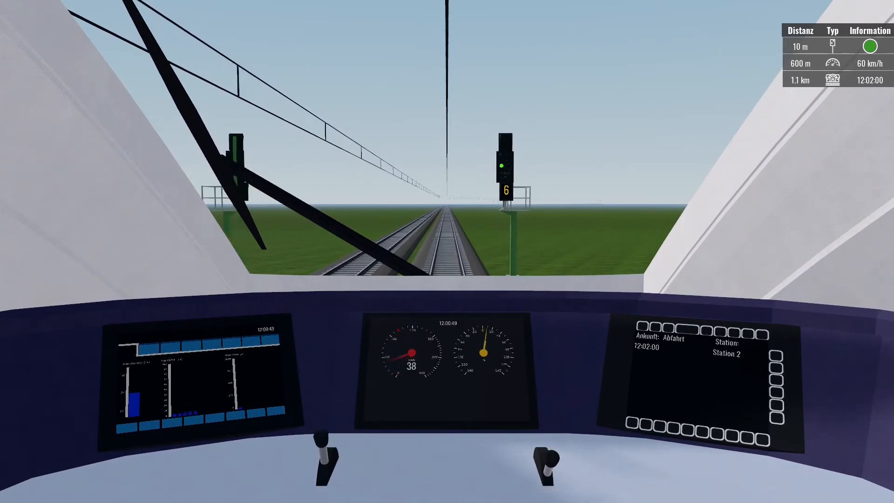
{"action": "key", "text": "w"}
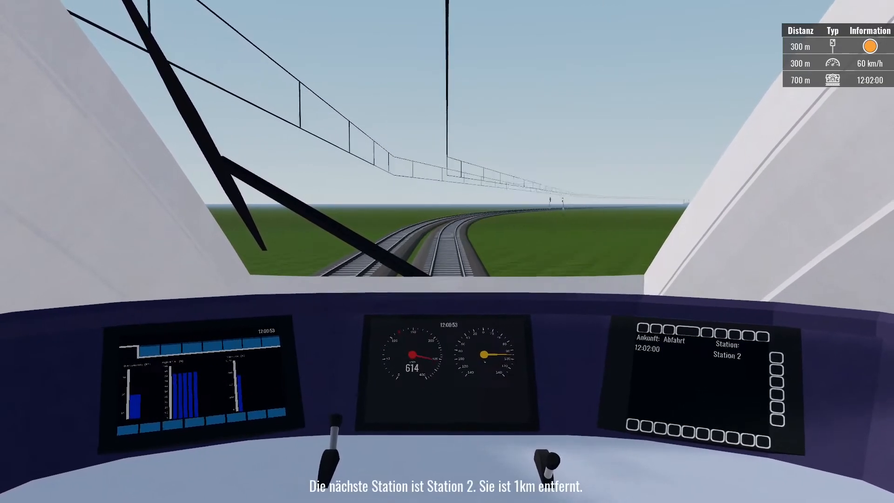
Cut power, accelerate again, and brake to a stop at the Station 2 platform.
{"action": "key", "text": "s"}
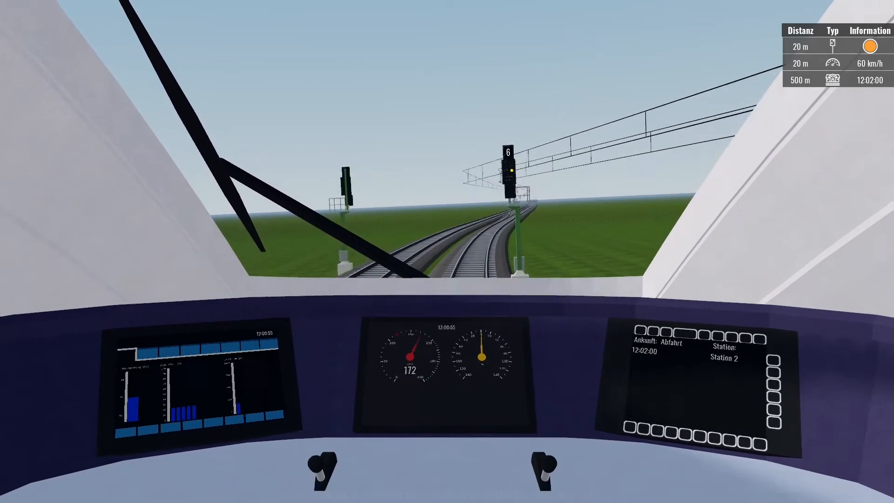
{"action": "key", "text": "w"}
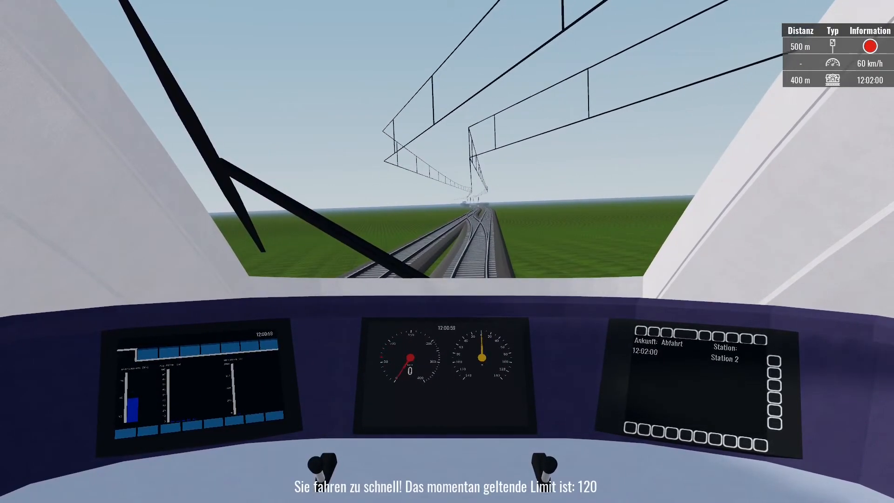
{"action": "key", "text": "w"}
{"action": "key", "text": "s"}
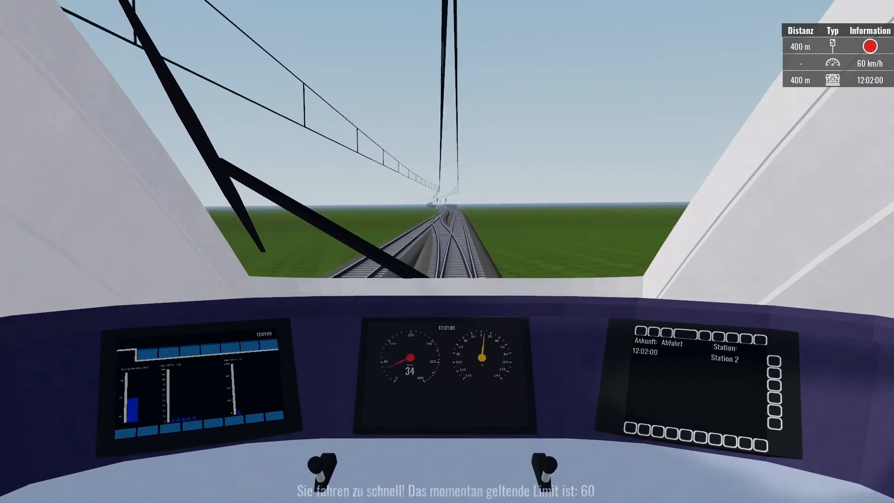
{"action": "key", "text": "w"}
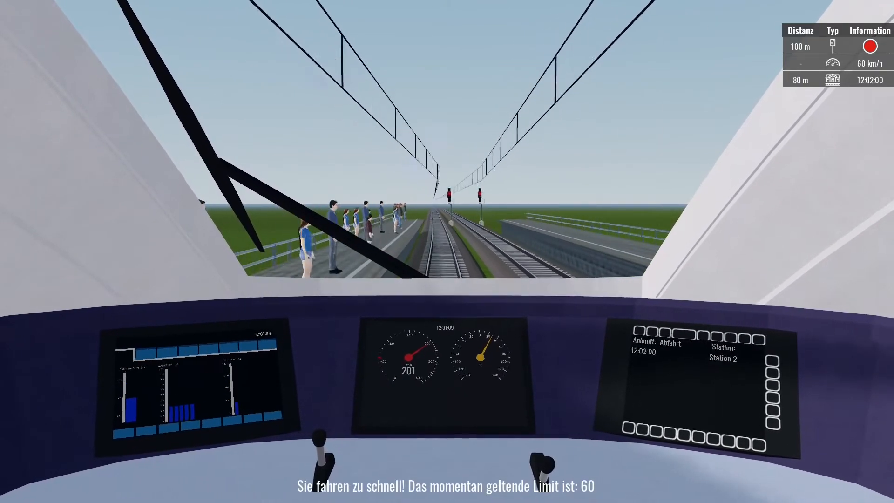
{"action": "key", "text": "s"}
{"action": "key", "text": "s"}
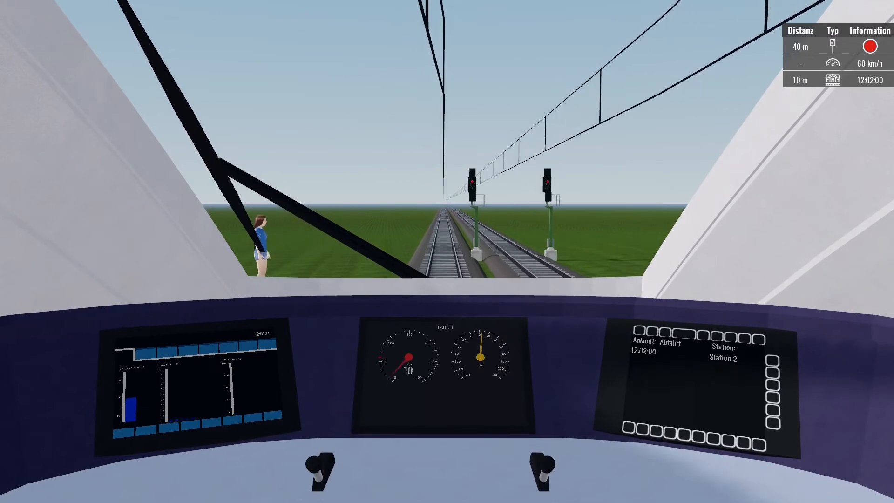
Switch to the outside camera, then quit the game back to the editor.
{"action": "key", "text": "2"}
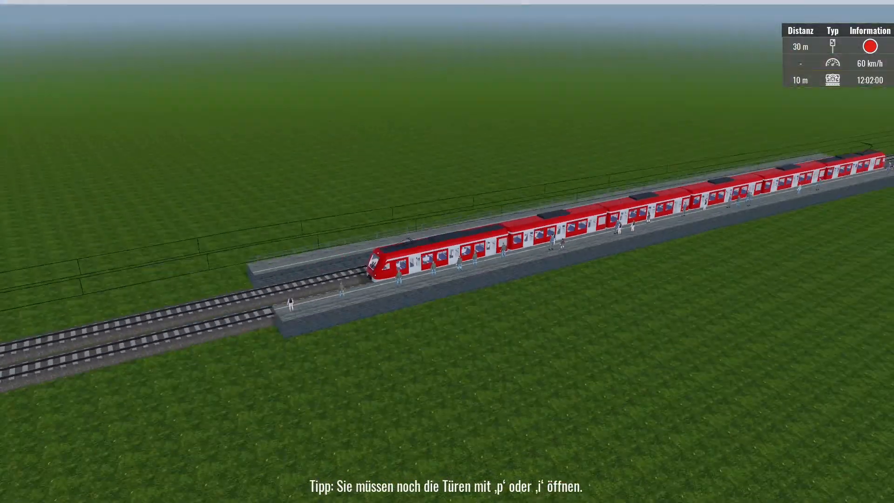
{"action": "key", "text": "Escape"}
{"action": "left_click", "coordinate": [452, 269]}
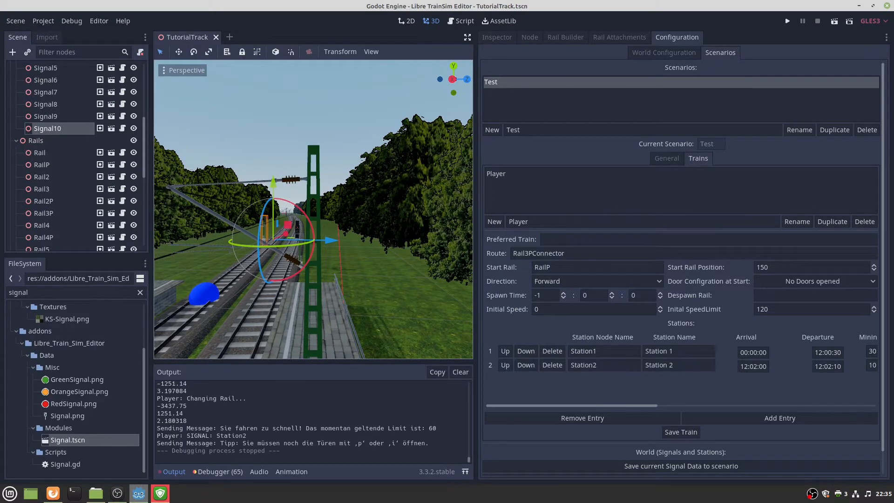
Select Rail2P, filter the FileSystem for 'spee', and place a SpeedLimit sign beside it.
{"action": "key", "text": "e"}
{"action": "mouse_move", "coordinate": [432, 246]}
{"action": "right_mouse_down"}
{"action": "mouse_move", "coordinate": [428, 230]}
{"action": "mouse_move", "coordinate": [429, 276]}
{"action": "mouse_move", "coordinate": [428, 246]}
{"action": "mouse_move", "coordinate": [442, 242]}
{"action": "mouse_move", "coordinate": [410, 261]}
{"action": "mouse_move", "coordinate": [428, 232]}
{"action": "mouse_move", "coordinate": [438, 244]}
{"action": "right_mouse_up"}
{"action": "key", "text": "w"}
{"action": "key", "text": "s"}
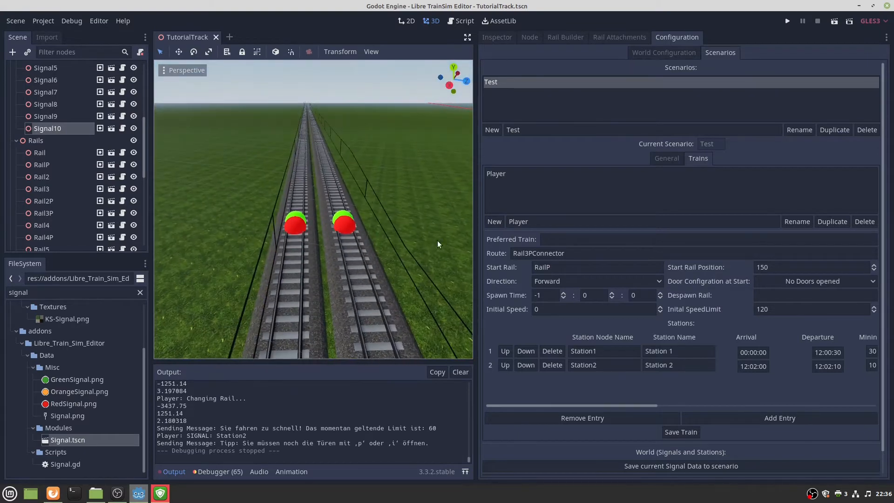
{"action": "left_click", "coordinate": [341, 218]}
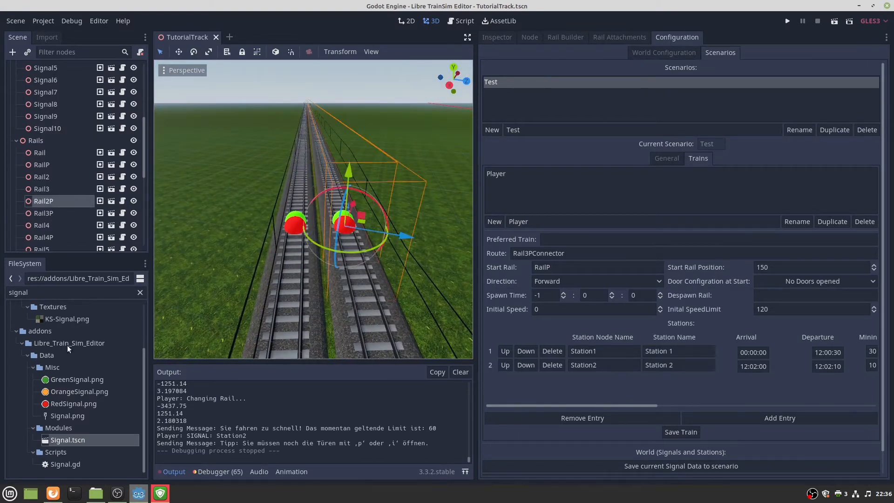
{"action": "double_click", "coordinate": [80, 292]}
{"action": "type", "text": "spee"}
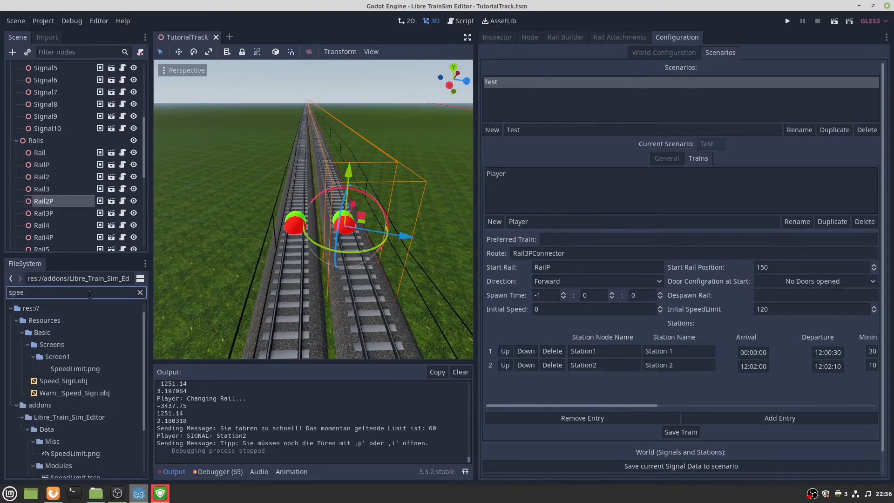
{"action": "scroll", "coordinate": [68, 407], "scroll_direction": "down", "scroll_amount": 3}
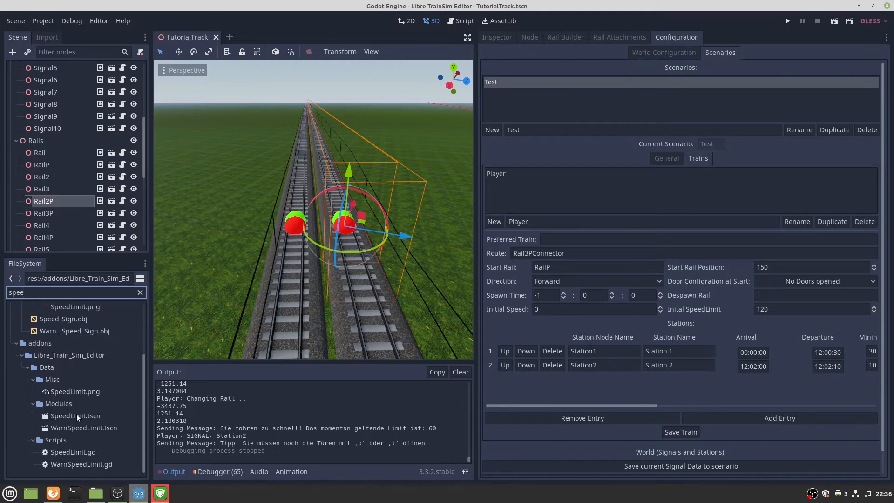
{"action": "left_click_drag", "start_coordinate": [77, 417], "coordinate": [409, 170]}
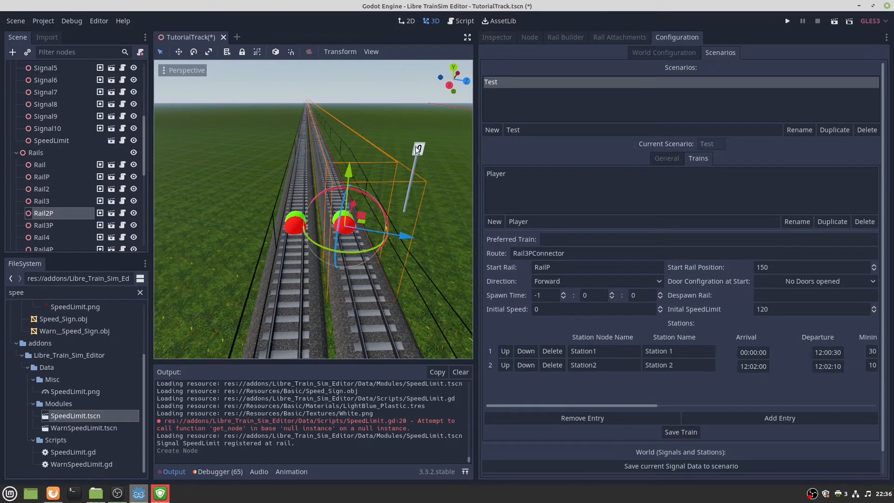
Give the SpeedLimit sign speed 160 and On Rail Position 10, then apply the update.
{"action": "left_click", "coordinate": [413, 176]}
{"action": "left_click", "coordinate": [510, 38]}
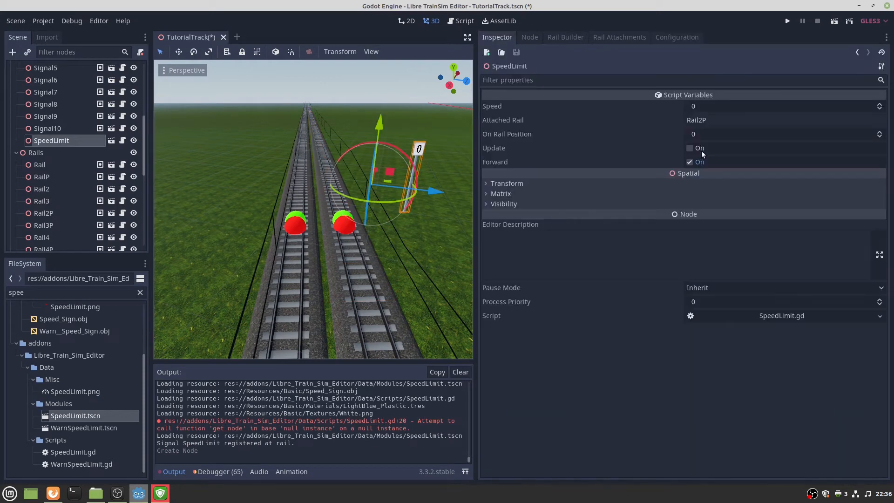
{"action": "left_click", "coordinate": [711, 106]}
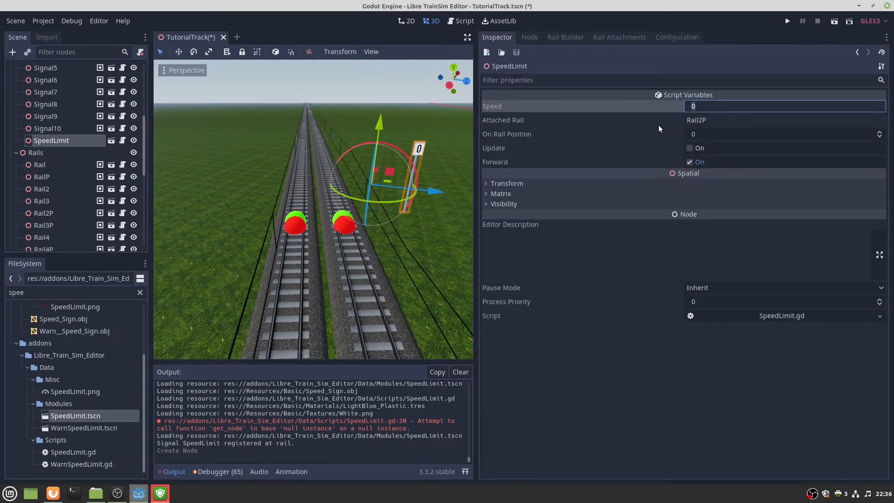
{"action": "type", "text": "160"}
{"action": "key", "text": "Return"}
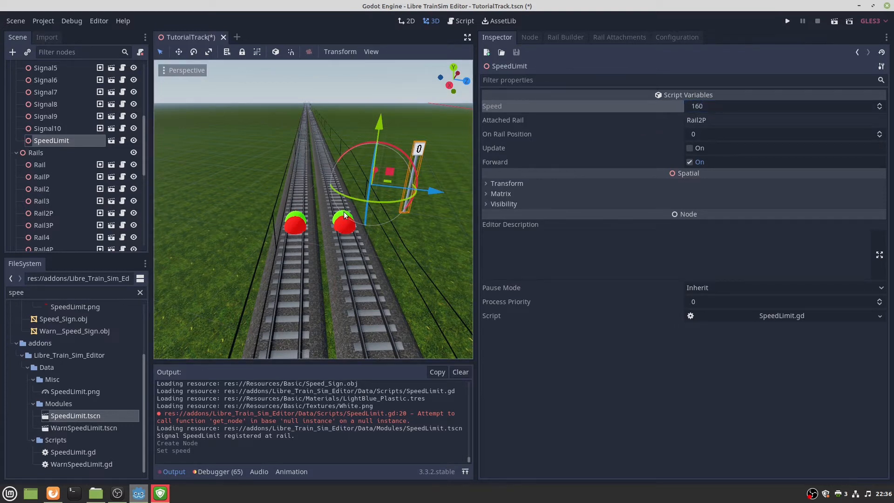
{"action": "left_click", "coordinate": [704, 134]}
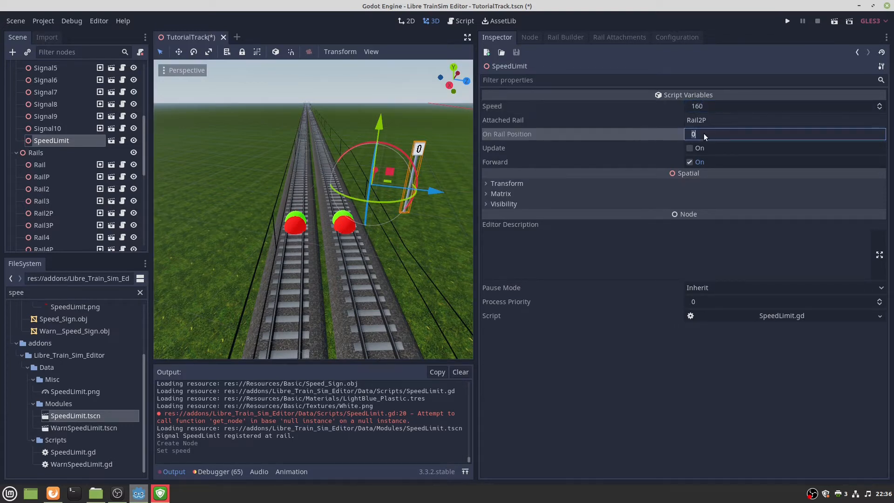
{"action": "type", "text": "10"}
{"action": "left_click", "coordinate": [689, 148]}
Deselect the sign and save the TutorialTrack scene.
{"action": "right_click_drag", "start_coordinate": [313, 209], "coordinate": [296, 151]}
{"action": "key", "text": "s"}
{"action": "key", "text": "w"}
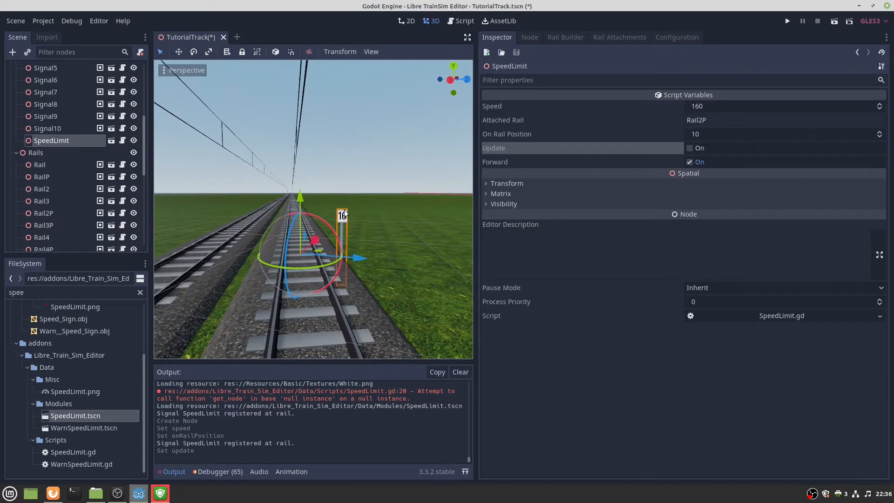
{"action": "left_click", "coordinate": [348, 169]}
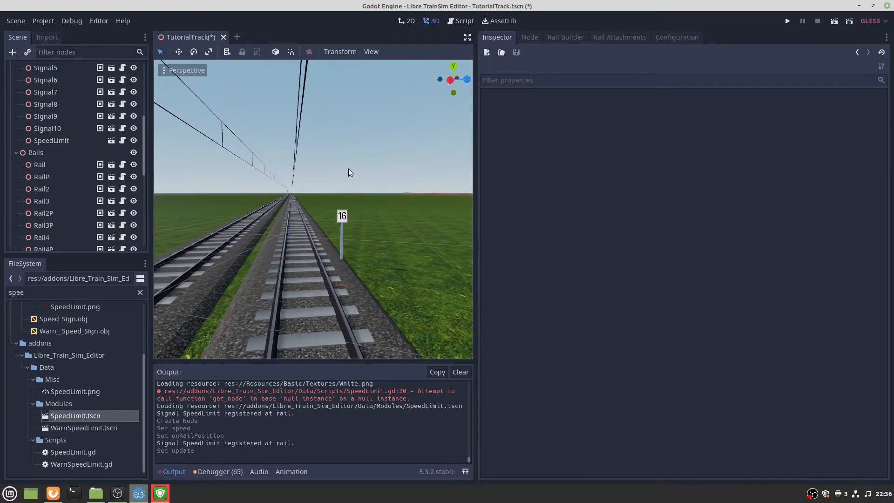
{"action": "key", "text": "ctrl+s"}
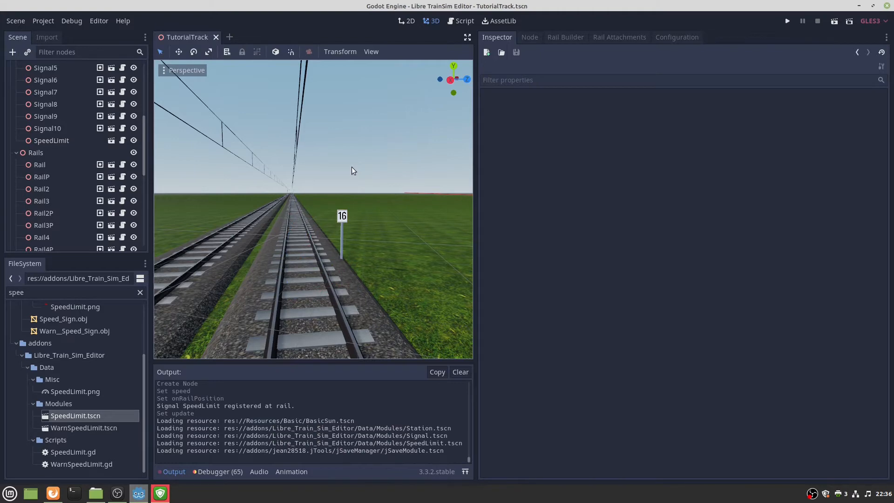
Pick the warning speed limit scene file and select Rail2P in the viewport.
{"action": "left_click", "coordinate": [92, 427]}
{"action": "key", "text": "s"}
{"action": "right_click_drag", "start_coordinate": [312, 209], "coordinate": [262, 255]}
{"action": "key", "text": "w"}
{"action": "left_click", "coordinate": [326, 300]}
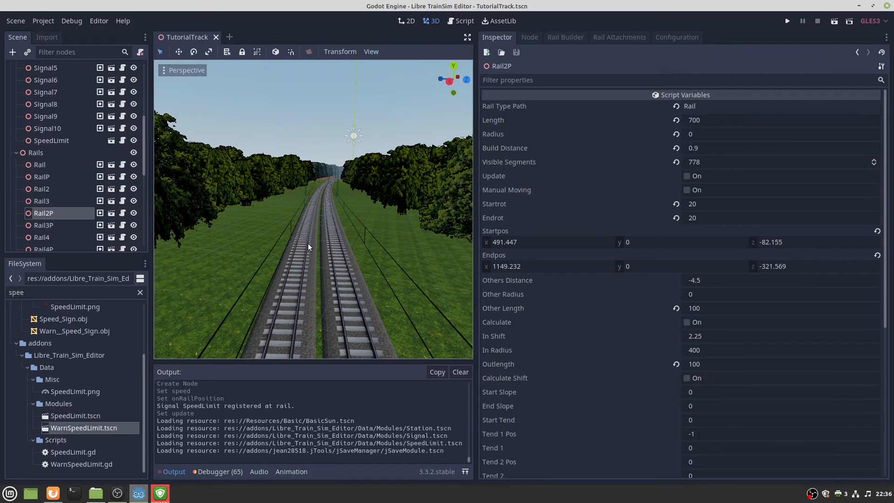
Select RailP and drop a WarnSpeedLimit sign beside it.
{"action": "key", "text": "w"}
{"action": "mouse_move", "coordinate": [309, 243]}
{"action": "right_mouse_down"}
{"action": "mouse_move", "coordinate": [326, 275]}
{"action": "mouse_move", "coordinate": [295, 231]}
{"action": "right_mouse_up"}
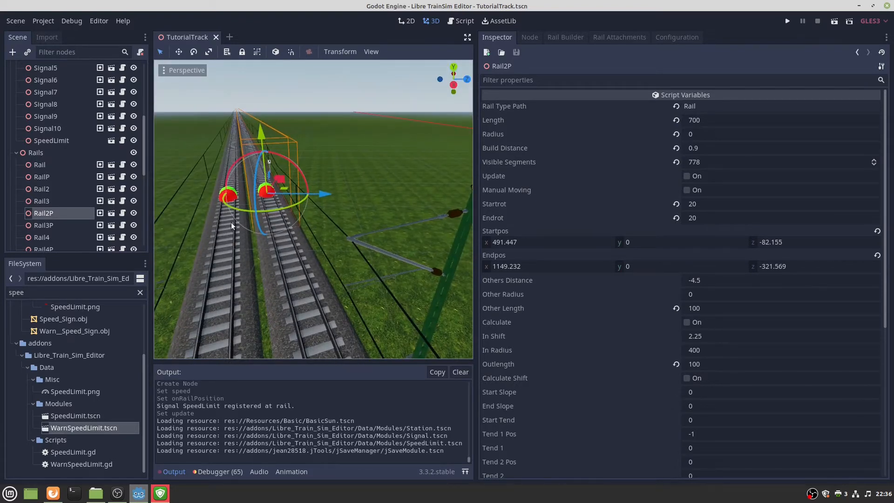
{"action": "left_click", "coordinate": [268, 197]}
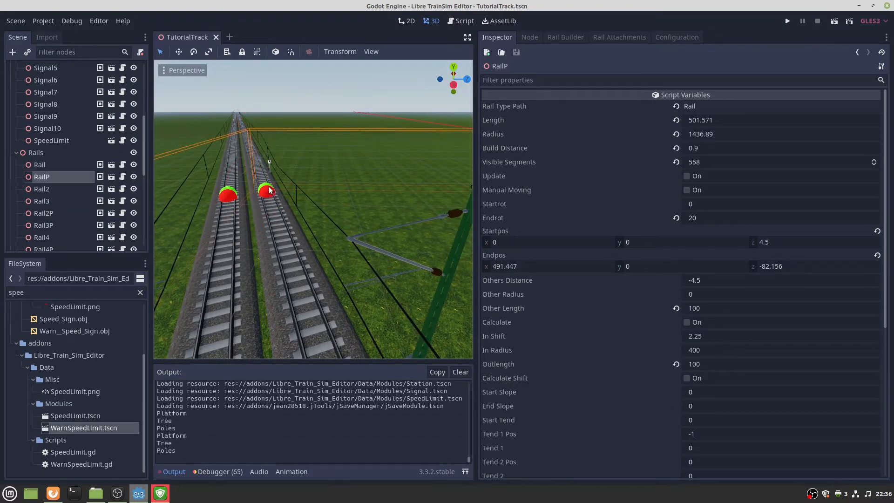
{"action": "left_click_drag", "start_coordinate": [88, 428], "coordinate": [358, 233]}
Set Warn Speed 160 on RailP at On Rail Position 200 and apply the update.
{"action": "left_click", "coordinate": [710, 106]}
{"action": "type", "text": "160"}
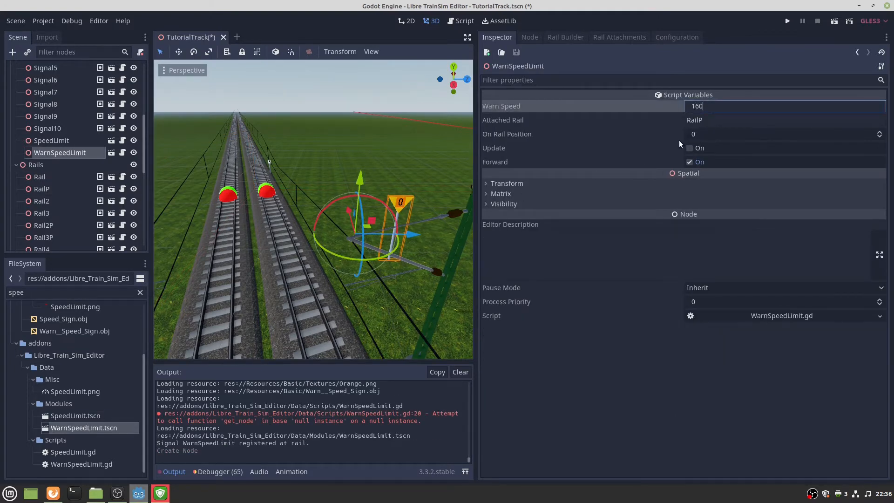
{"action": "key", "text": "Return"}
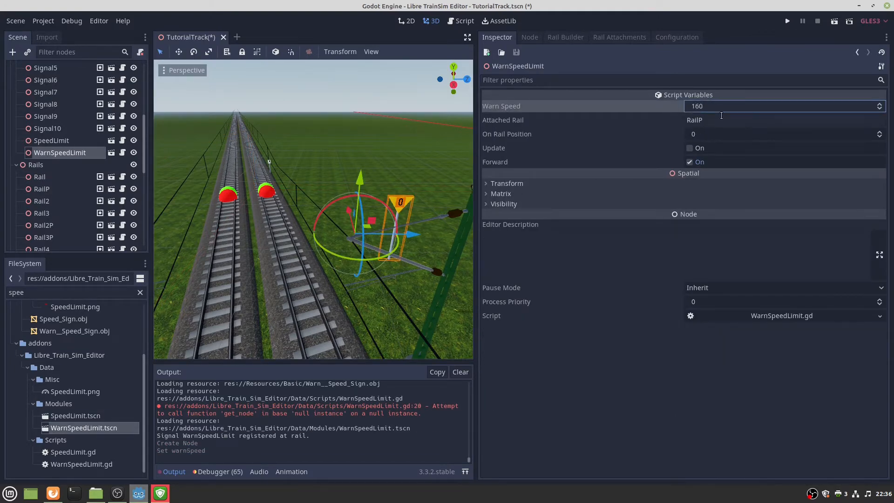
{"action": "left_click", "coordinate": [704, 120]}
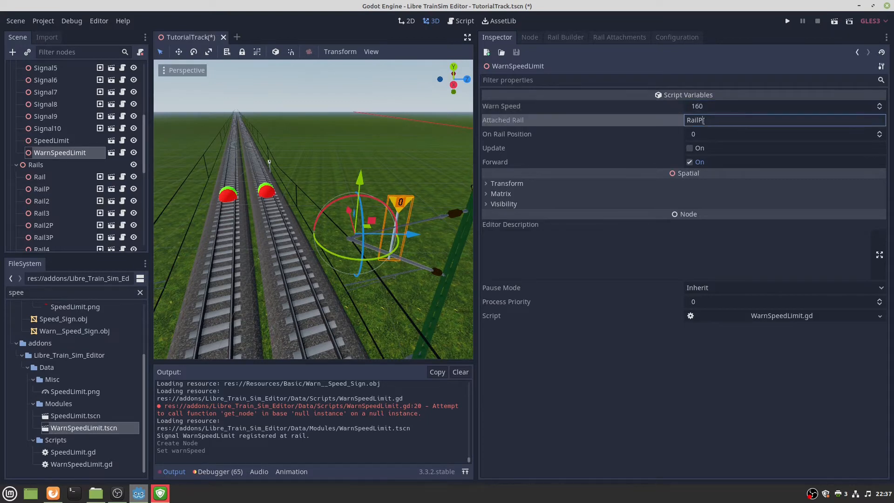
{"action": "left_click", "coordinate": [703, 134]}
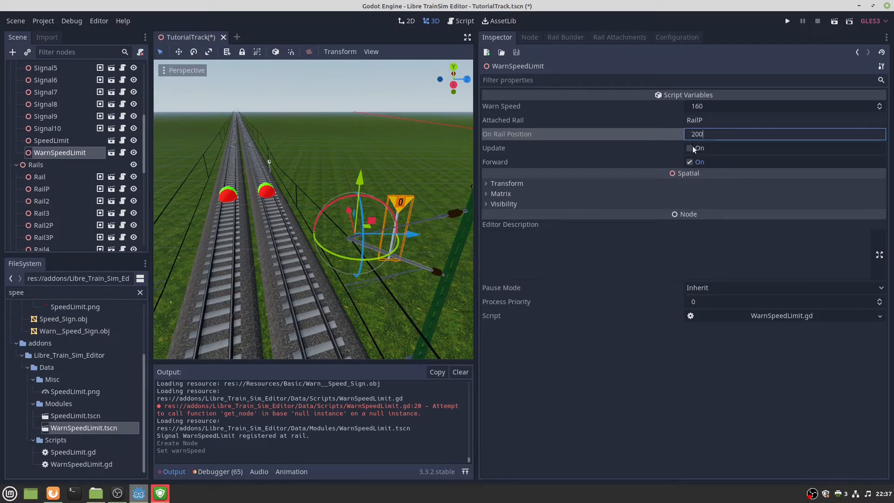
{"action": "left_click", "coordinate": [693, 147]}
Inspect the moved warning sign up close and save the track scene.
{"action": "right_click_drag", "start_coordinate": [461, 186], "coordinate": [286, 192]}
{"action": "key", "text": "w"}
{"action": "key", "text": "s"}
{"action": "key", "text": "w"}
{"action": "key", "text": "s"}
{"action": "key", "text": "w"}
{"action": "key", "text": "s"}
{"action": "key", "text": "ctrl+s"}
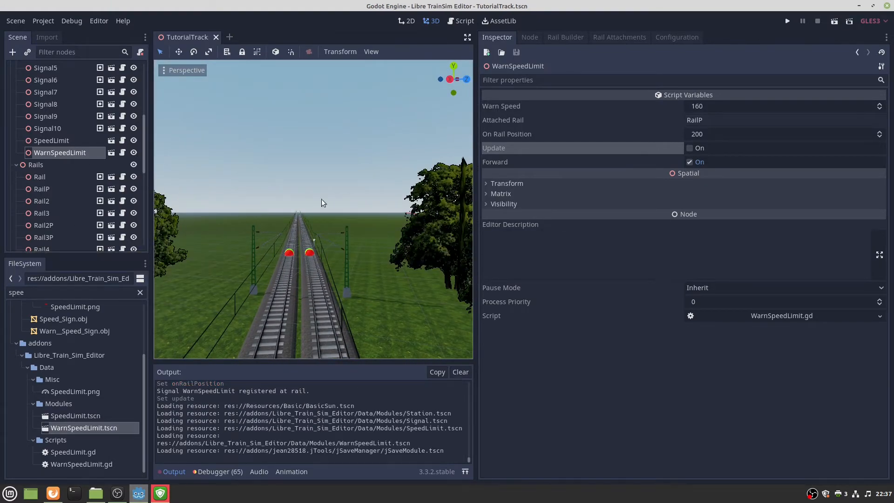
Fly along the double track out to the open fields and select Rail5.
{"action": "key", "text": "f"}
{"action": "key", "text": "w"}
{"action": "right_click_drag", "start_coordinate": [313, 209], "coordinate": [417, 196]}
{"action": "key", "text": "w"}
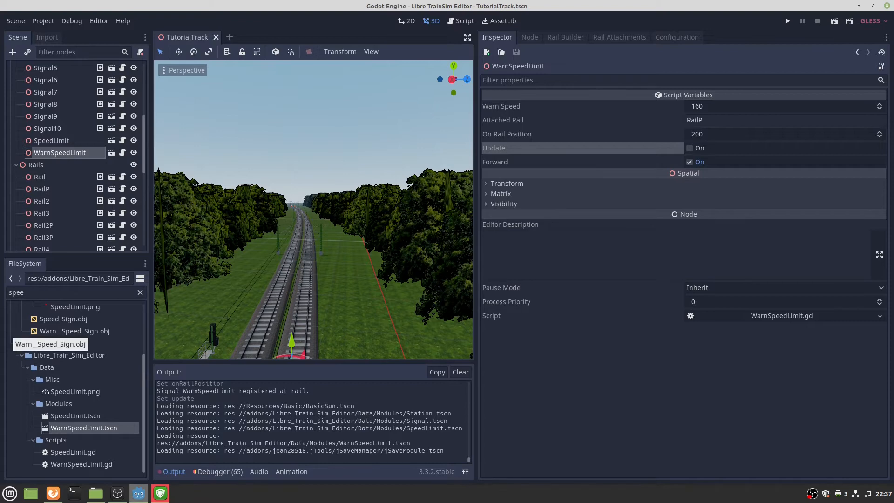
{"action": "right_click_drag", "start_coordinate": [304, 230], "coordinate": [291, 209]}
{"action": "key", "text": "w"}
{"action": "right_click_drag", "start_coordinate": [288, 251], "coordinate": [288, 251]}
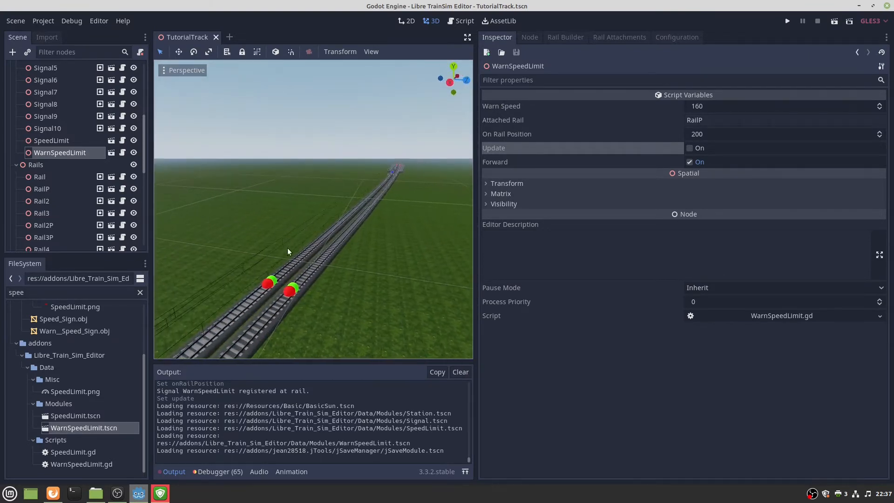
{"action": "left_click", "coordinate": [275, 279]}
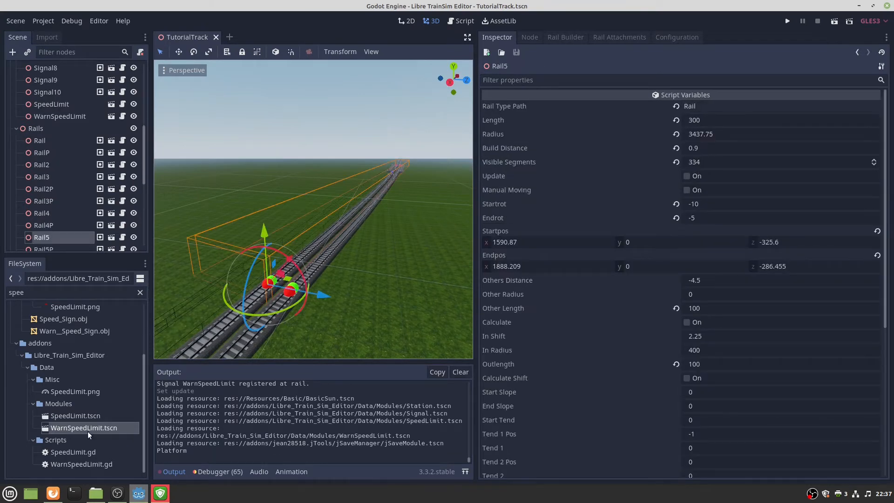
Filter FileSystem for 'cont', place a ContactPoint on Rail5, and set its position to 100.
{"action": "double_click", "coordinate": [94, 293]}
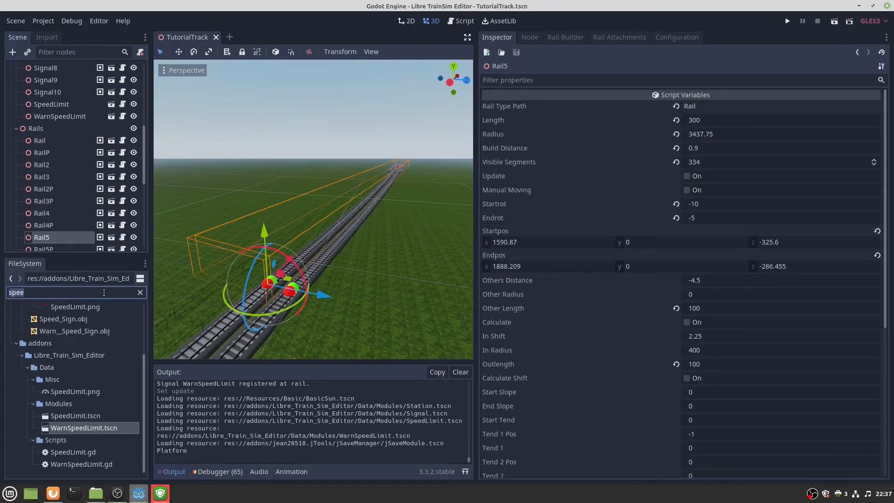
{"action": "type", "text": "conta"}
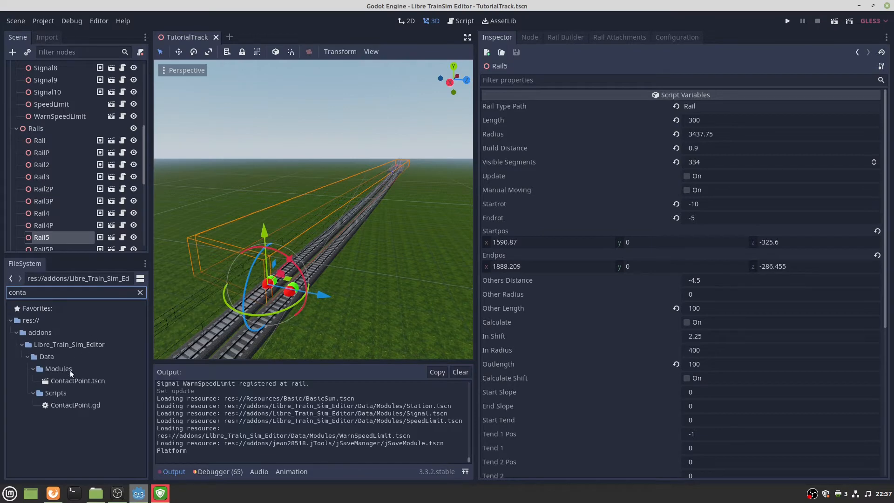
{"action": "left_click_drag", "start_coordinate": [60, 379], "coordinate": [365, 215]}
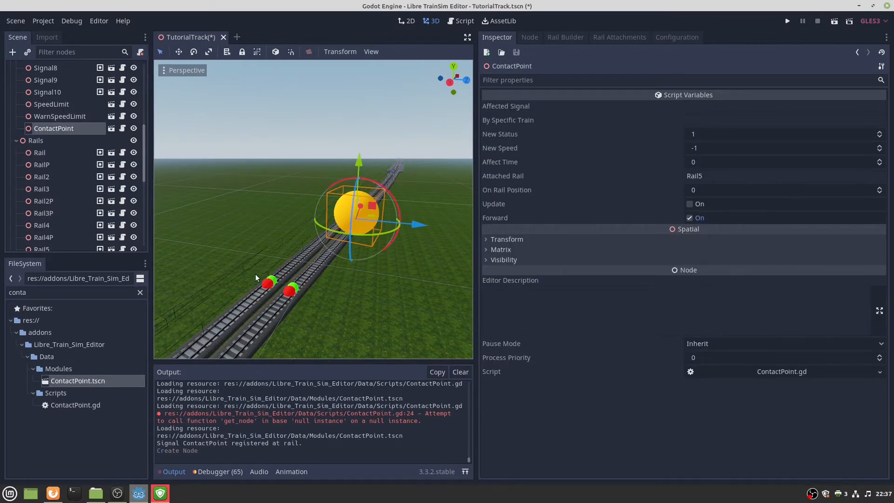
{"action": "left_click", "coordinate": [704, 191]}
{"action": "type", "text": "10"}
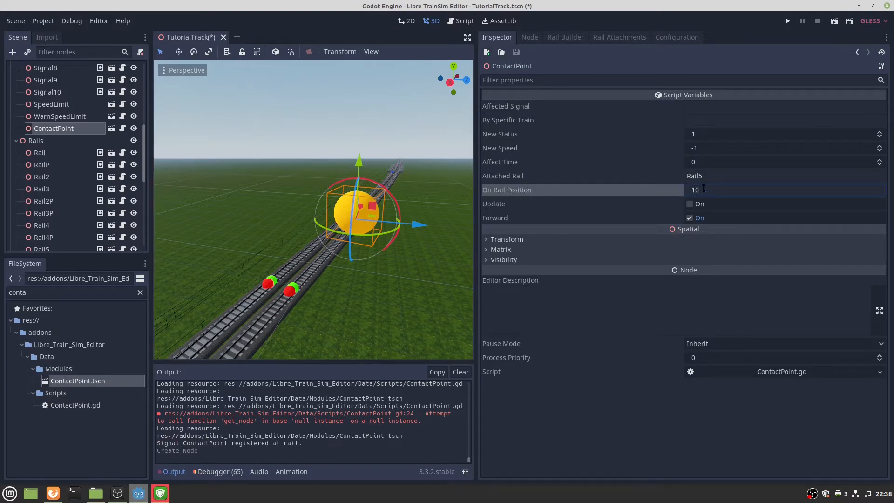
{"action": "type", "text": "0"}
{"action": "left_click", "coordinate": [689, 204]}
Find Signal6 down the track and copy its name.
{"action": "middle_click_drag", "start_coordinate": [363, 205], "coordinate": [269, 227]}
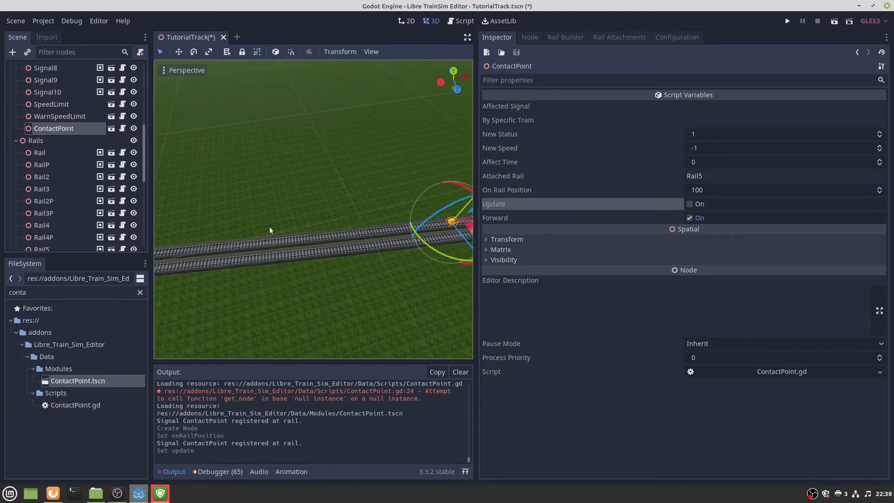
{"action": "middle_click_drag", "start_coordinate": [200, 253], "coordinate": [227, 293]}
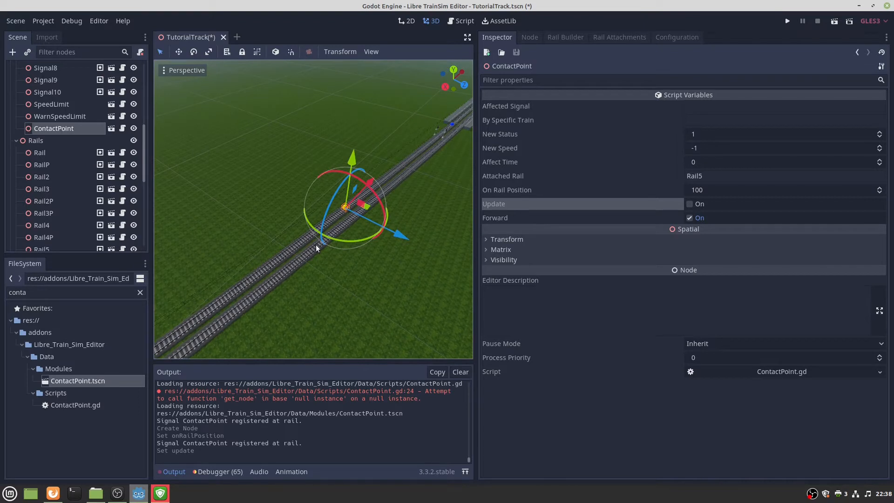
{"action": "middle_click_drag", "start_coordinate": [352, 204], "coordinate": [267, 264]}
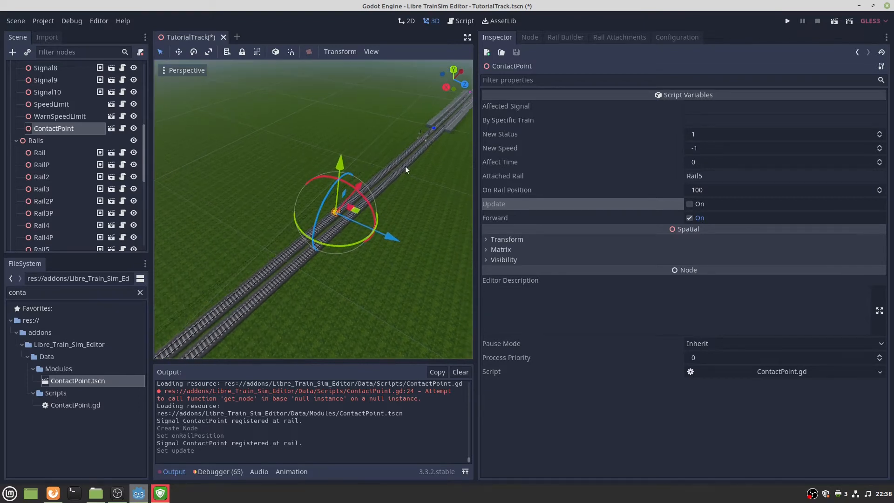
{"action": "right_click_drag", "start_coordinate": [419, 149], "coordinate": [398, 156]}
{"action": "key", "text": "w"}
{"action": "right_click_drag", "start_coordinate": [335, 201], "coordinate": [376, 175]}
{"action": "key", "text": "s"}
{"action": "key", "text": "w"}
{"action": "key", "text": "w"}
{"action": "key", "text": "s"}
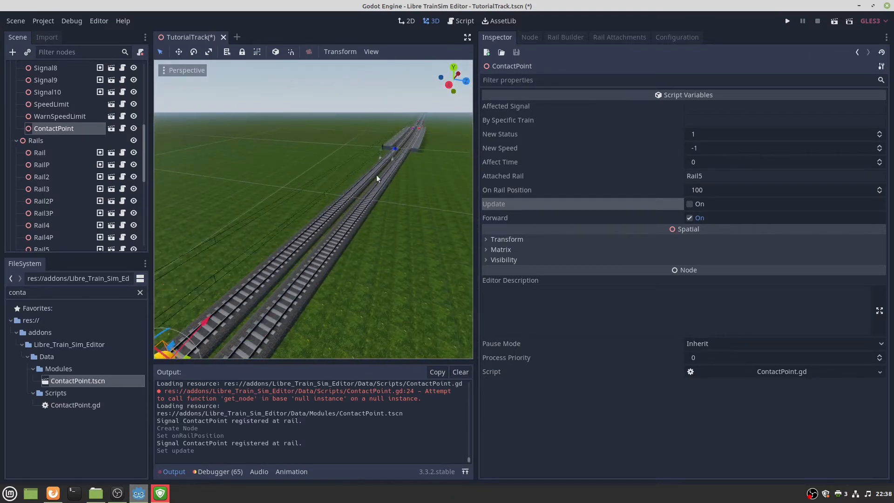
{"action": "left_click", "coordinate": [393, 151]}
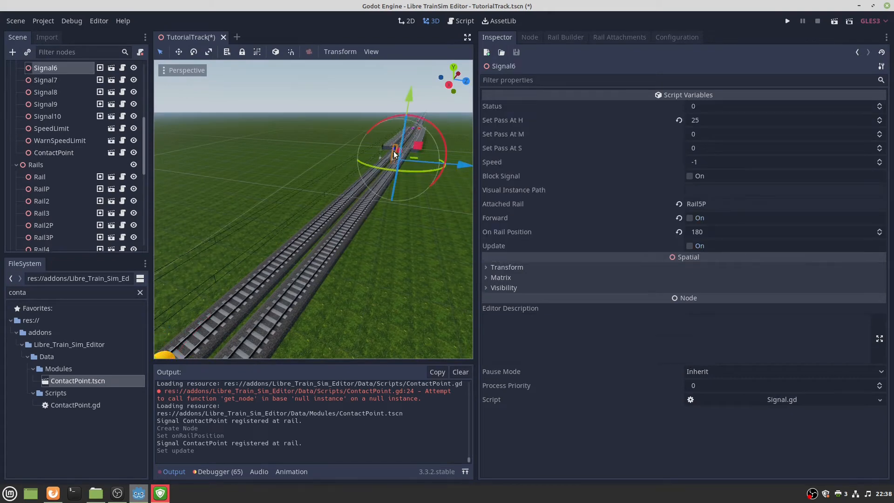
{"action": "double_click", "coordinate": [59, 70]}
{"action": "key", "text": "ctrl+c"}
Paste Signal6 into the contact point's Affected Signal field.
{"action": "right_click_drag", "start_coordinate": [234, 140], "coordinate": [213, 203]}
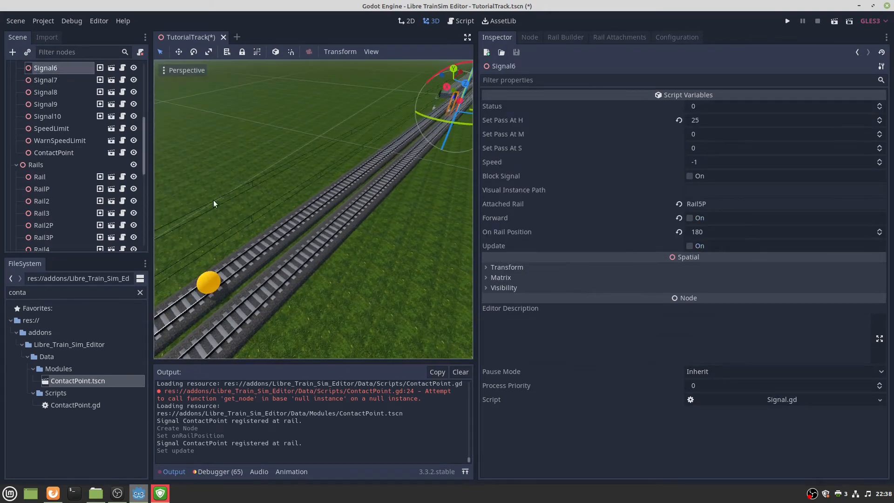
{"action": "left_click", "coordinate": [212, 279]}
{"action": "left_click", "coordinate": [684, 107]}
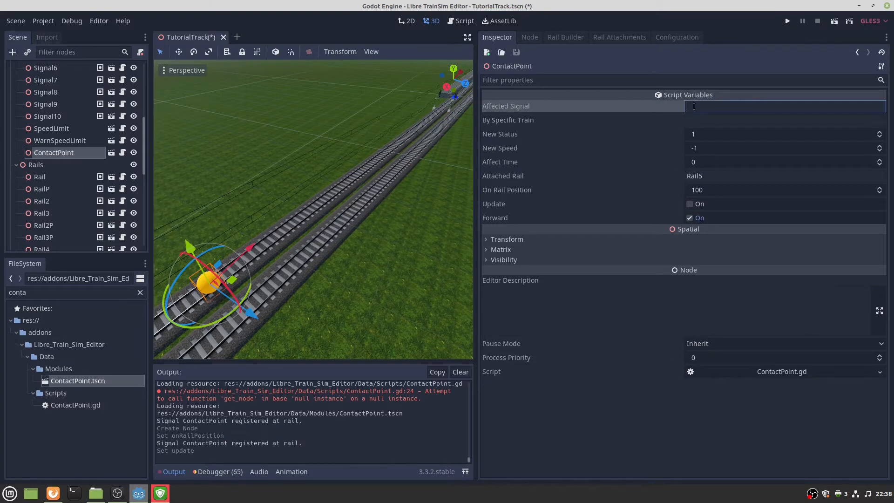
{"action": "key", "text": "ctrl+v"}
{"action": "key", "text": "Return"}
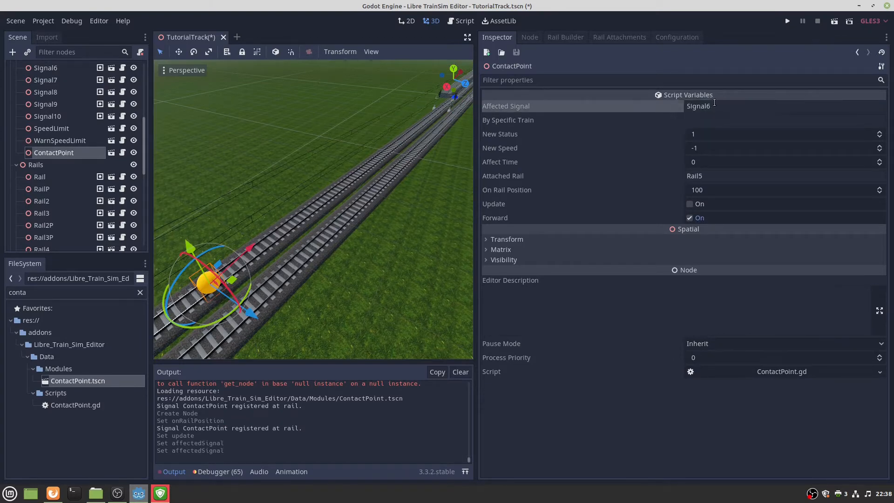
Check Signal6, then look up the contact point's specific-train setting on the wiki.
{"action": "right_click_drag", "start_coordinate": [444, 141], "coordinate": [433, 119]}
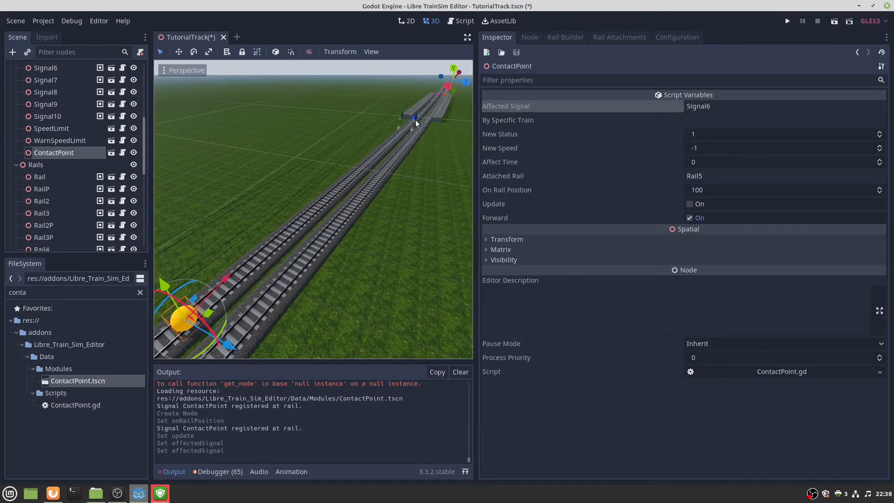
{"action": "left_click", "coordinate": [413, 121]}
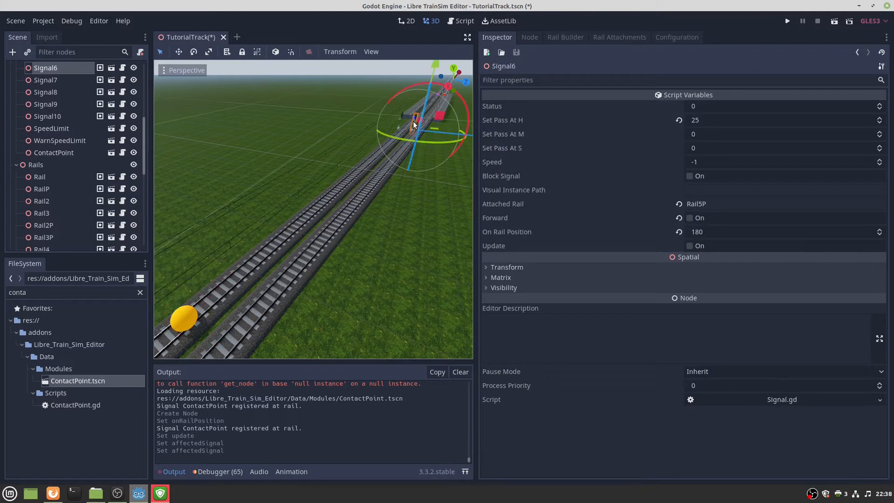
{"action": "left_click", "coordinate": [185, 318]}
{"action": "left_click", "coordinate": [704, 119]}
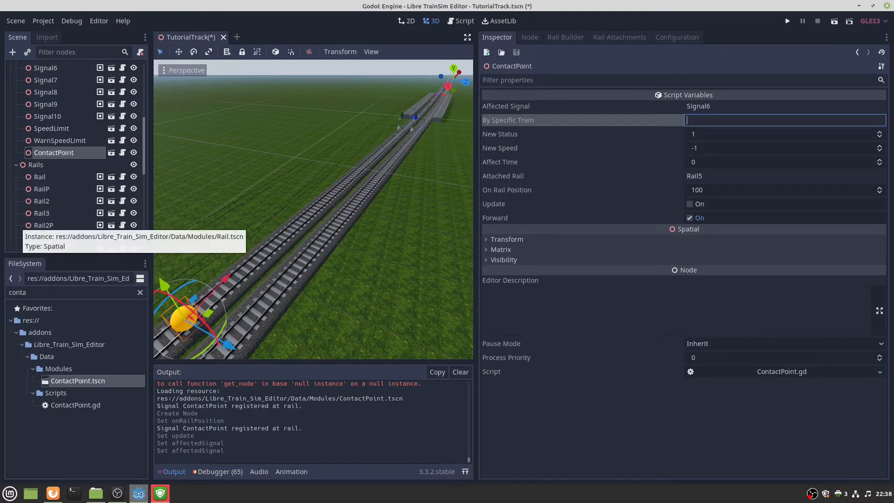
{"action": "key", "text": "alt+Tab"}
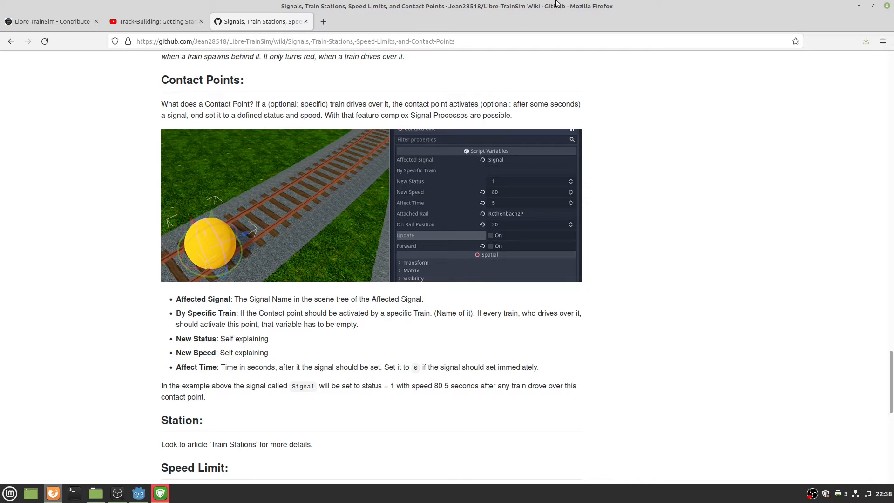
{"action": "key", "text": "alt+Tab"}
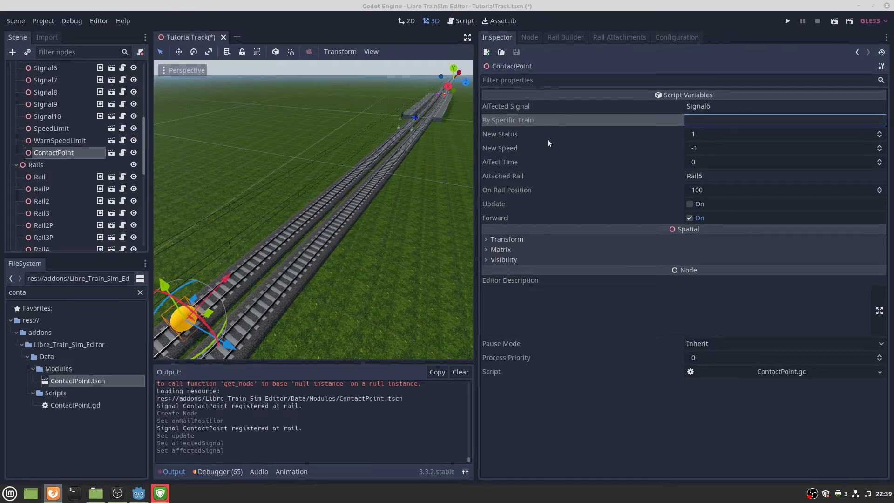
Try 'Player' as By Specific Train, then clear the field to leave it empty.
{"action": "left_click", "coordinate": [721, 114]}
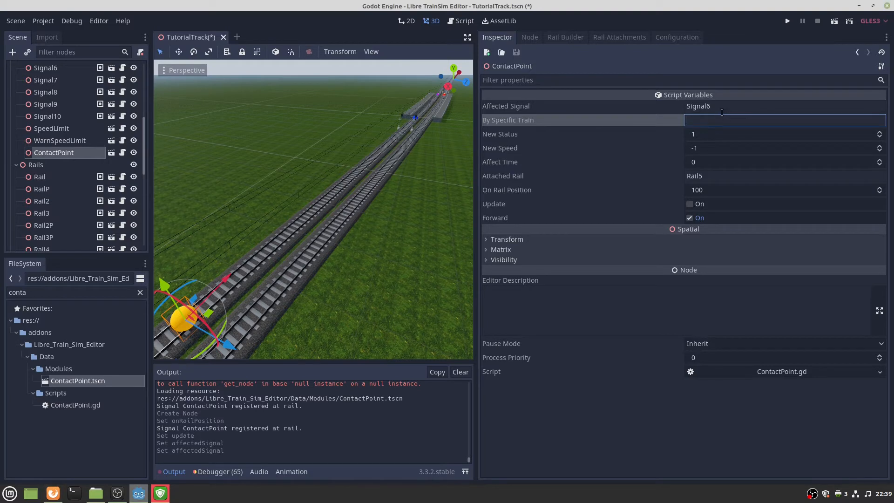
{"action": "type", "text": "P"}
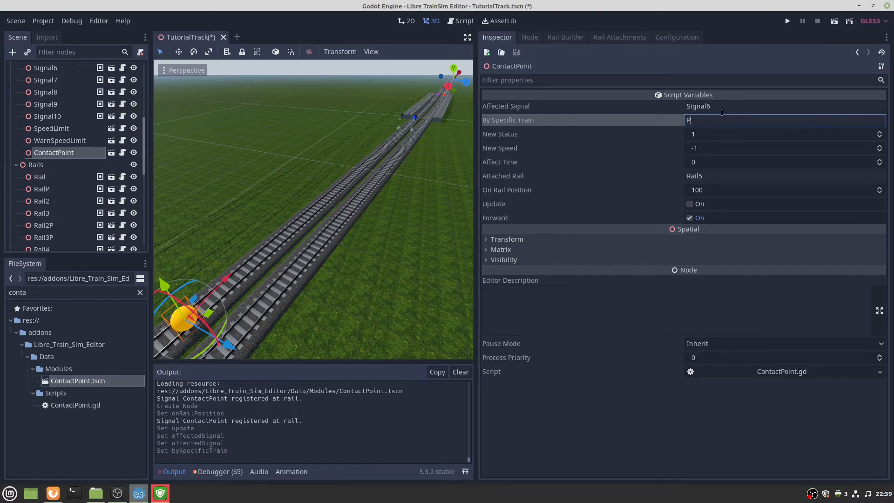
{"action": "type", "text": "layer"}
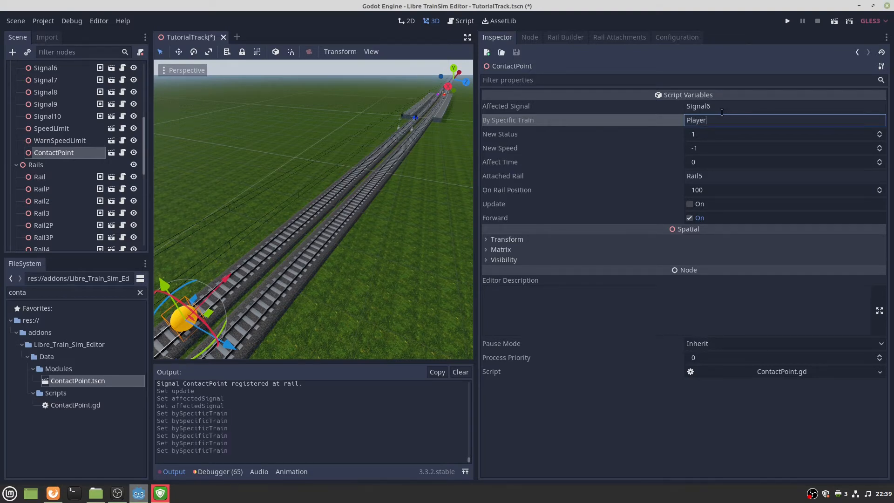
{"action": "key", "text": "Return"}
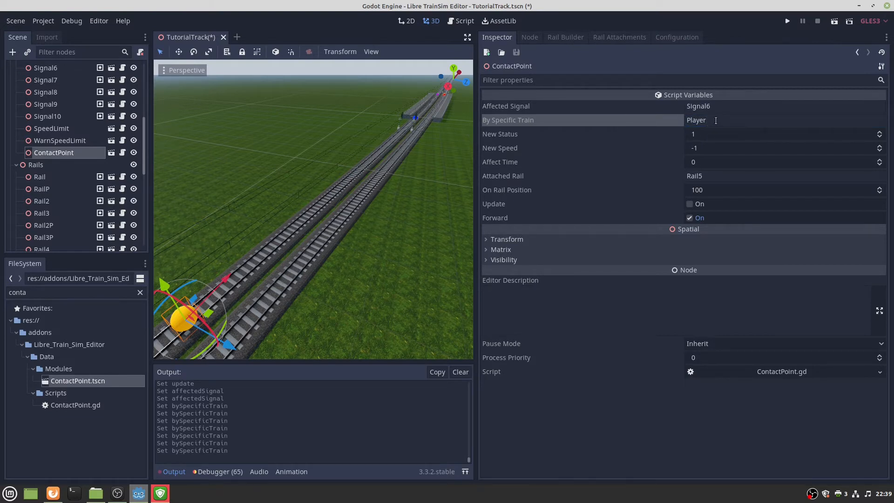
{"action": "double_click", "coordinate": [716, 120]}
{"action": "key", "text": "BackSpace"}
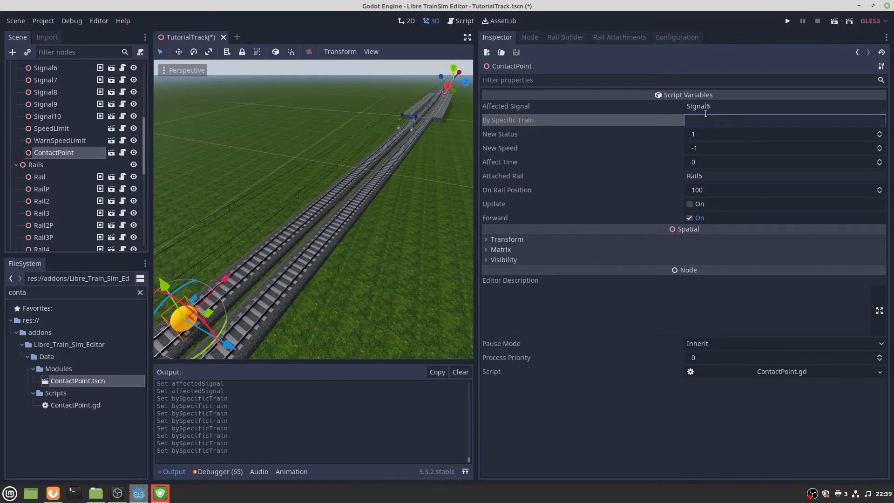
Review New Status and New Speed, and set the contact point's Affect Time to 3.
{"action": "right_click_drag", "start_coordinate": [270, 232], "coordinate": [235, 256]}
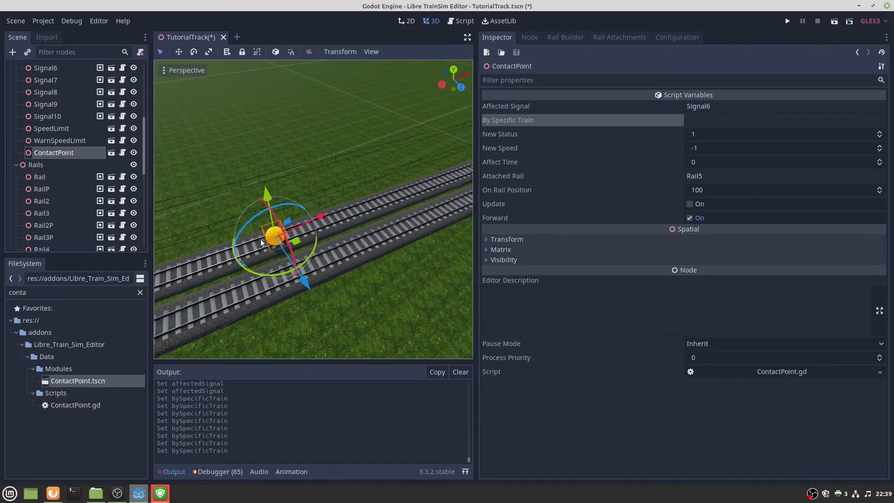
{"action": "right_click_drag", "start_coordinate": [280, 239], "coordinate": [310, 216]}
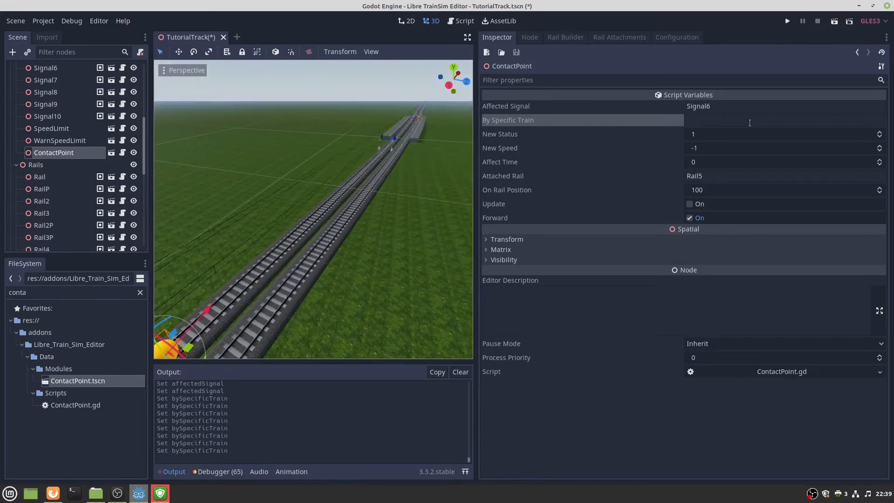
{"action": "left_click", "coordinate": [713, 132]}
{"action": "right_click_drag", "start_coordinate": [421, 192], "coordinate": [242, 170]}
{"action": "key", "text": "w"}
{"action": "key", "text": "w"}
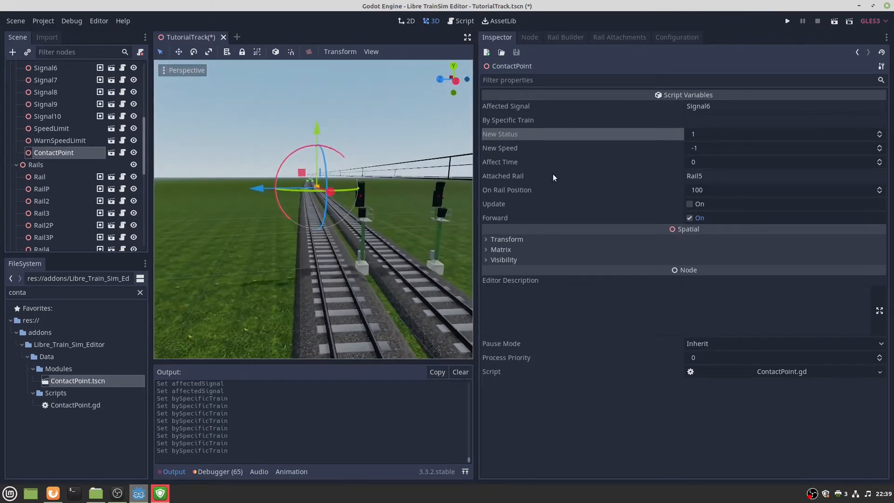
{"action": "left_click", "coordinate": [702, 148]}
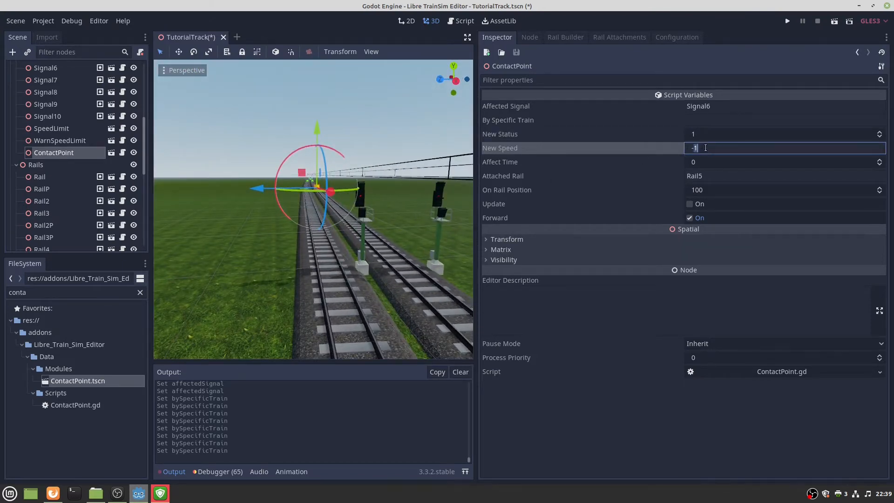
{"action": "left_click", "coordinate": [706, 162]}
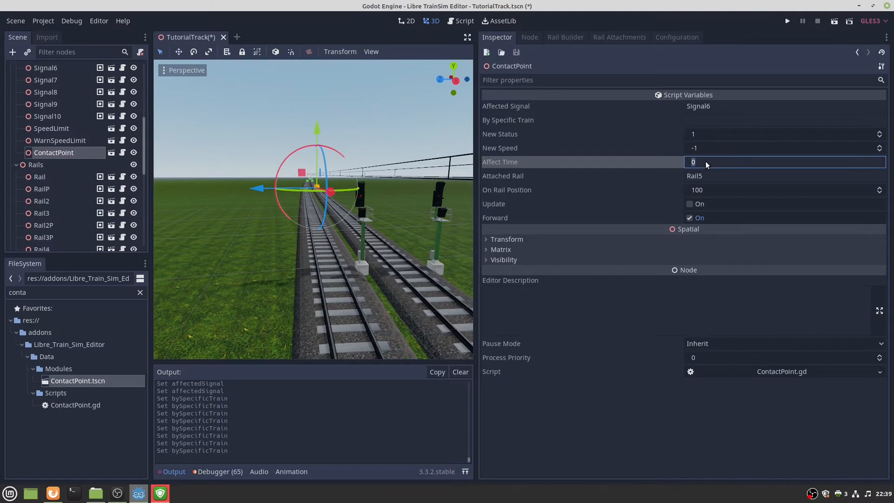
{"action": "type", "text": "3"}
{"action": "key", "text": "Return"}
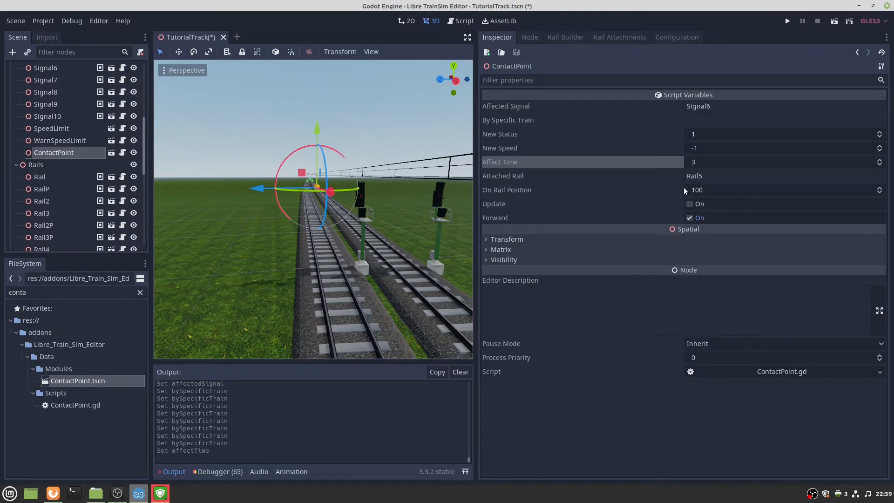
Save the TutorialTrack scene with Ctrl+S.
{"action": "right_click_drag", "start_coordinate": [325, 210], "coordinate": [407, 217]}
{"action": "key", "text": "s"}
{"action": "key", "text": "w"}
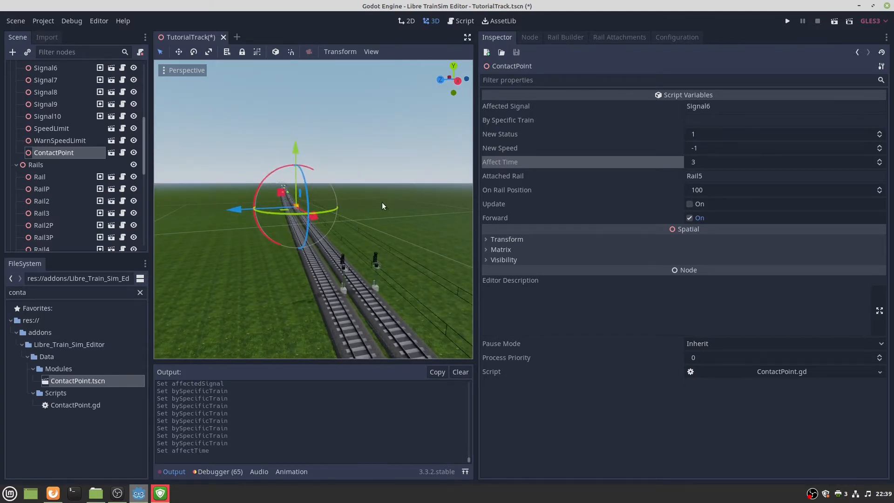
{"action": "key", "text": "ctrl+s"}
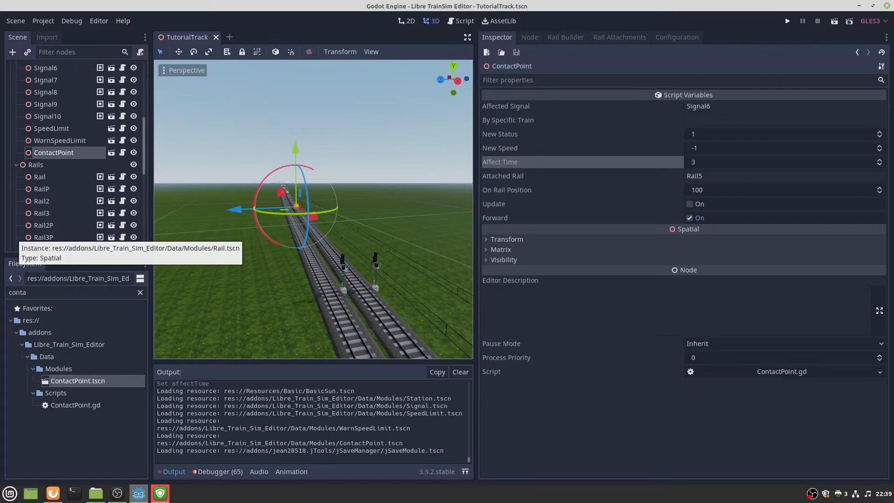
Fly along the track past the contact point and platforms to review the layout.
{"action": "key", "text": "alt+Tab"}
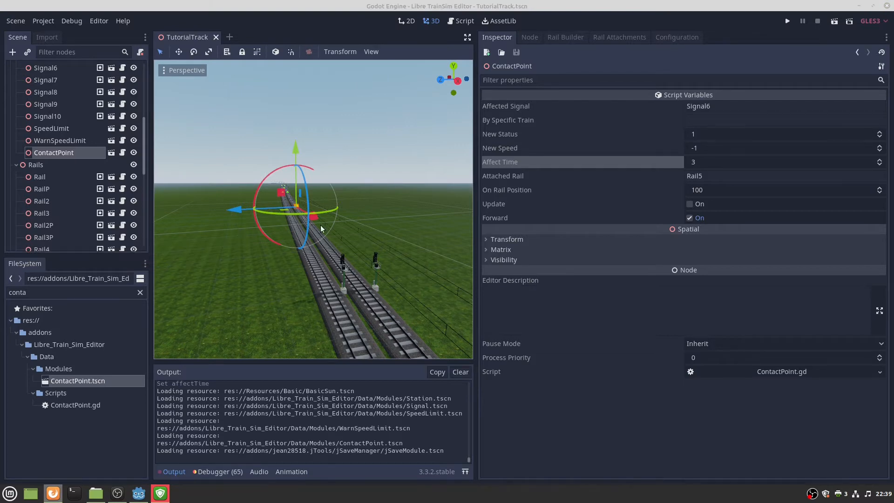
{"action": "right_click_drag", "start_coordinate": [321, 227], "coordinate": [417, 209]}
{"action": "key", "text": "w"}
{"action": "key", "text": "w"}
{"action": "key", "text": "w"}
{"action": "key", "text": "s"}
{"action": "key", "text": "w"}
Copy the Poles track object from RailP's Rail Attachments.
{"action": "left_click", "coordinate": [310, 239]}
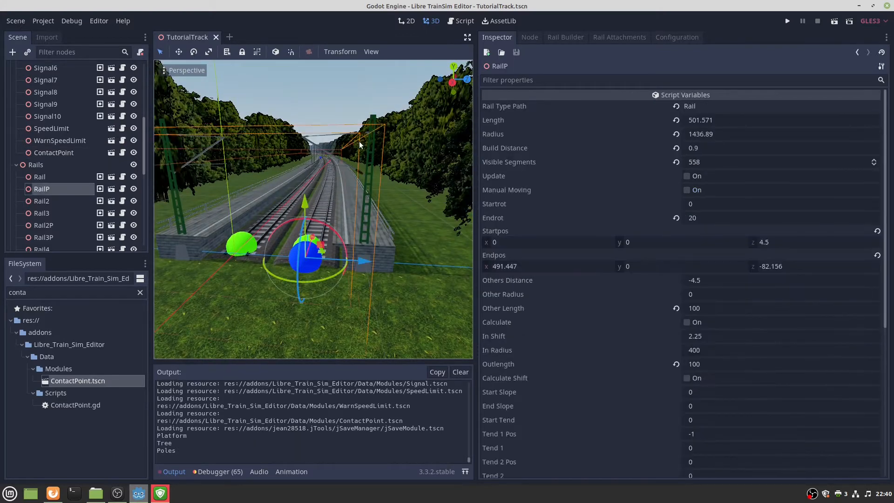
{"action": "scroll", "coordinate": [44, 130], "scroll_direction": "up", "scroll_amount": 2}
{"action": "scroll", "coordinate": [51, 128], "scroll_direction": "up", "scroll_amount": 3}
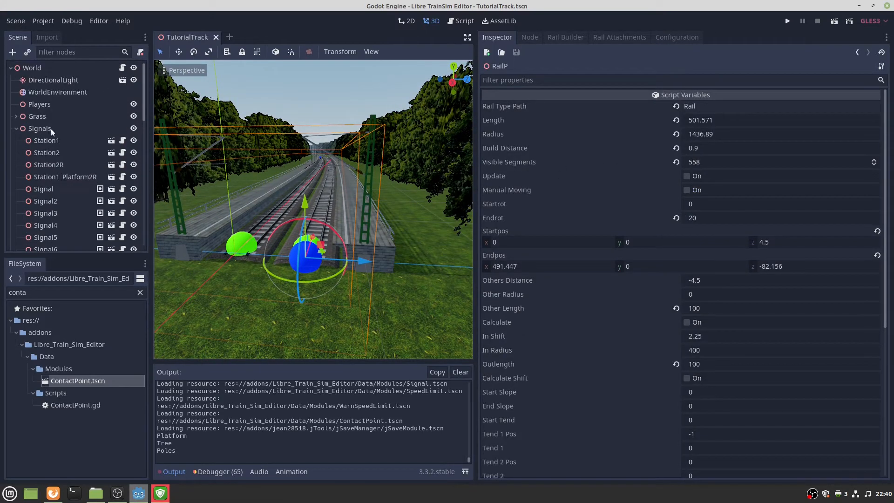
{"action": "scroll", "coordinate": [51, 132], "scroll_direction": "down", "scroll_amount": 3}
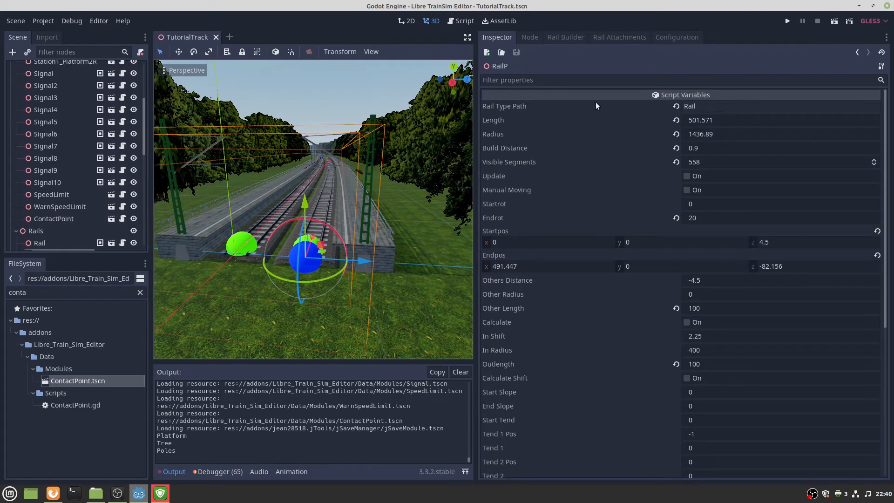
{"action": "left_click", "coordinate": [619, 37]}
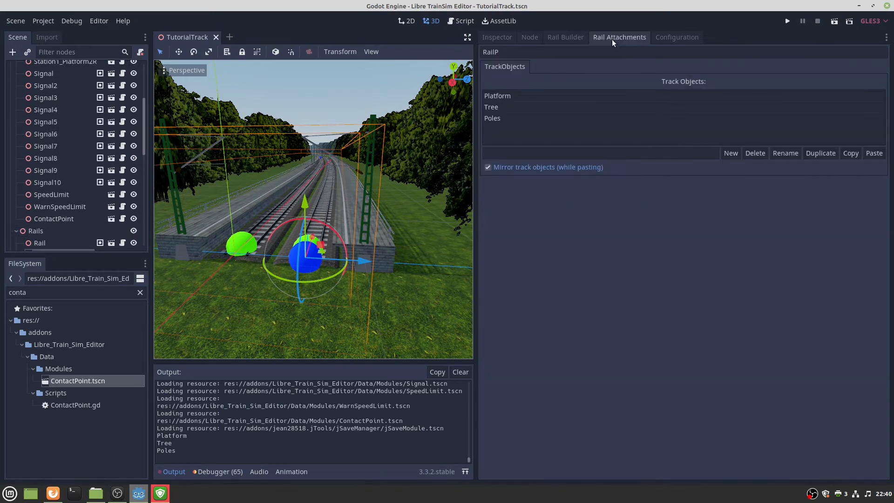
{"action": "left_click", "coordinate": [502, 116]}
{"action": "left_click", "coordinate": [850, 153]}
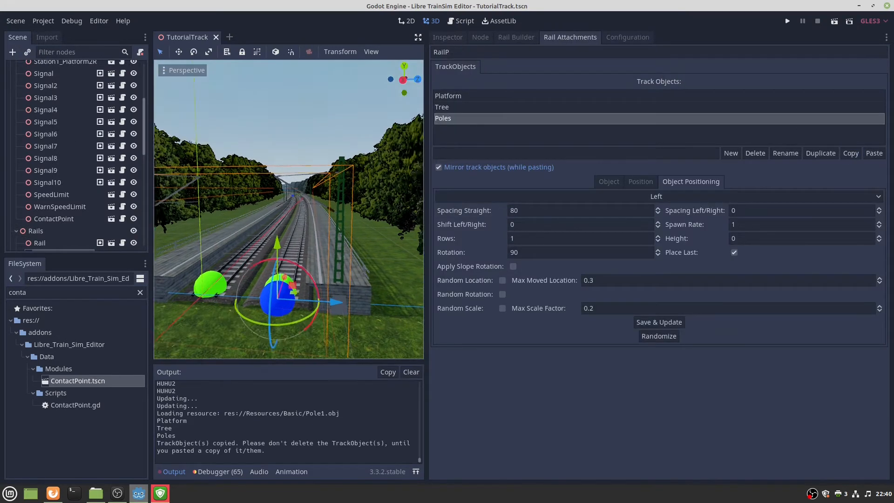
Paste the Poles onto Rail2P, replacing the mirrored copy with an unmirrored one.
{"action": "key", "text": "w"}
{"action": "right_click_drag", "start_coordinate": [325, 222], "coordinate": [325, 221]}
{"action": "left_click", "coordinate": [325, 225]}
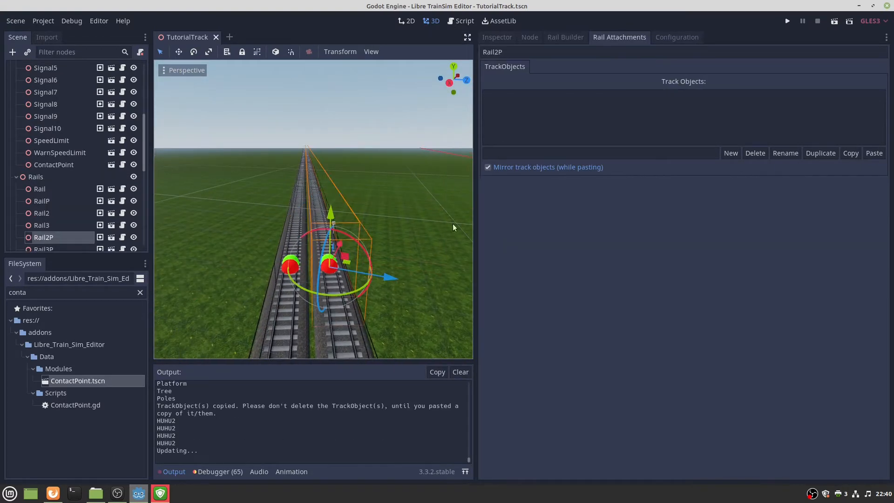
{"action": "left_click", "coordinate": [869, 154]}
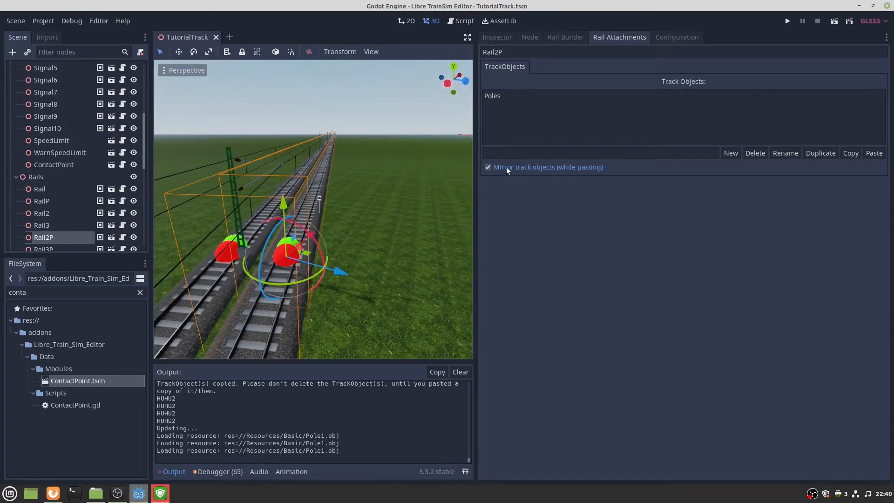
{"action": "left_click", "coordinate": [592, 96]}
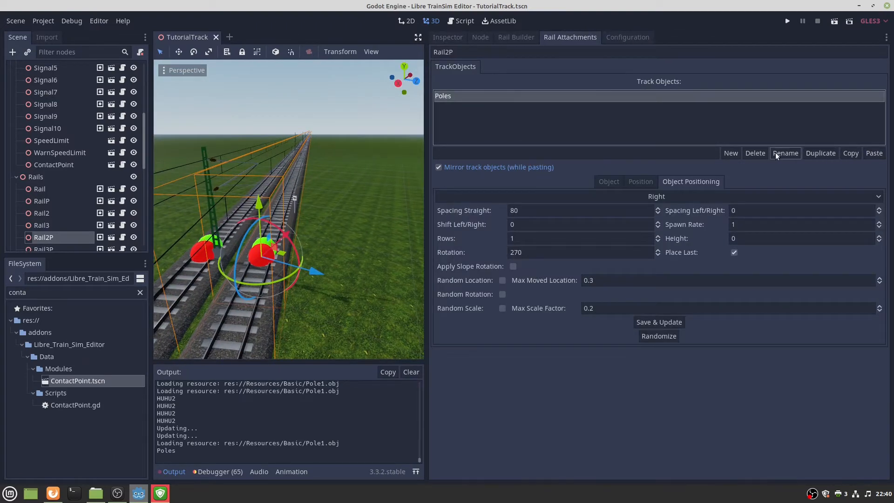
{"action": "left_click", "coordinate": [755, 153]}
{"action": "left_click", "coordinate": [488, 166]}
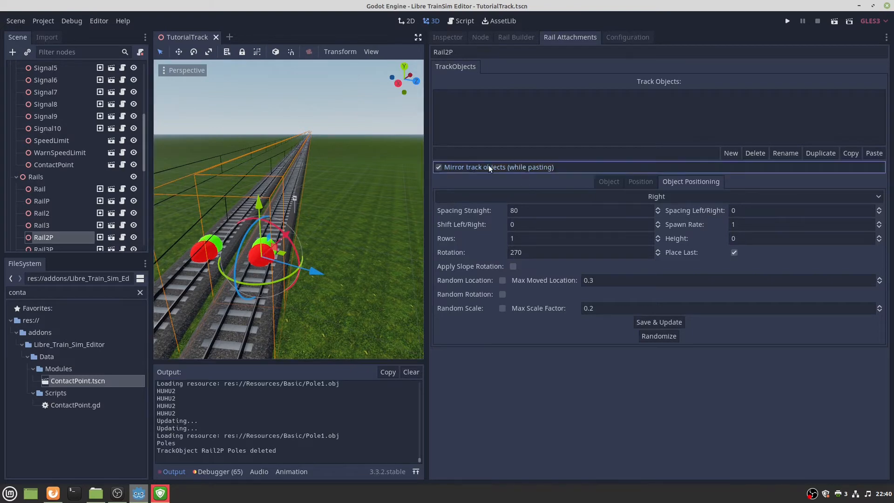
{"action": "left_click", "coordinate": [871, 153]}
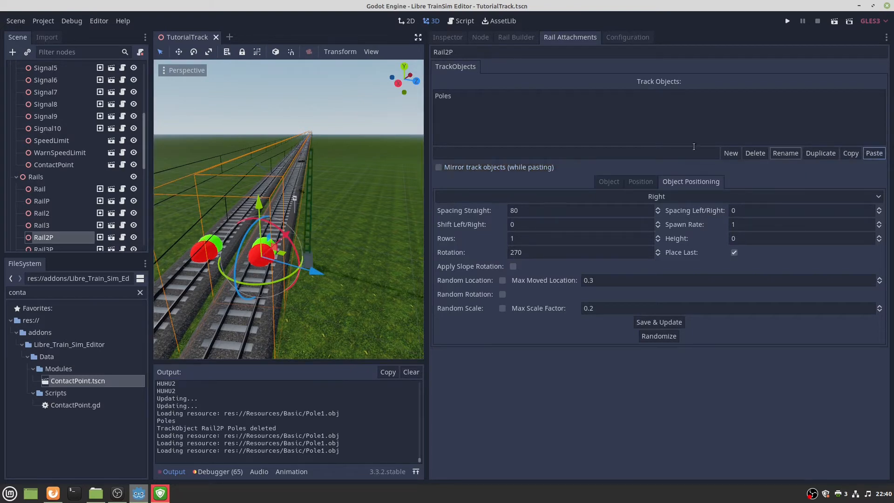
Inspect Rail2P's pasted Poles by flying the view along the tracks.
{"action": "left_click", "coordinate": [473, 97]}
{"action": "key", "text": "w"}
{"action": "right_click_drag", "start_coordinate": [328, 170], "coordinate": [311, 179]}
{"action": "key", "text": "w"}
{"action": "key", "text": "w"}
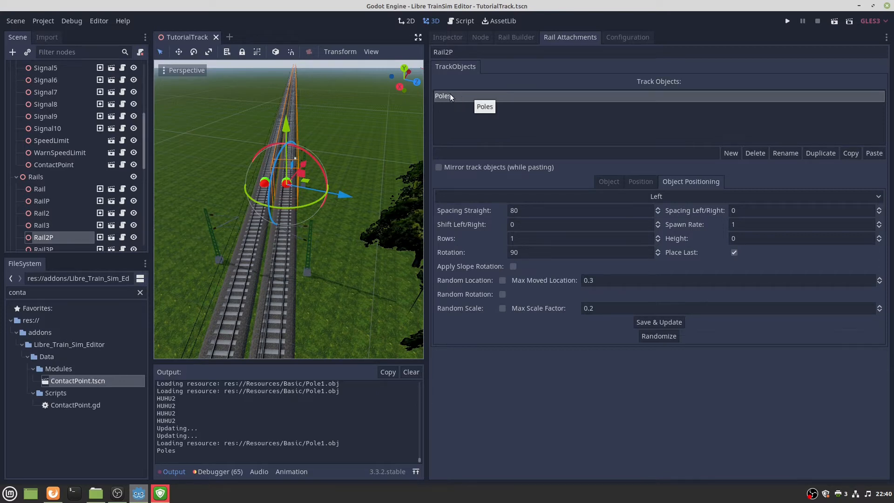
{"action": "key", "text": "w"}
{"action": "right_click_drag", "start_coordinate": [288, 210], "coordinate": [287, 238]}
{"action": "key", "text": "s"}
{"action": "key", "text": "w"}
{"action": "key", "text": "s"}
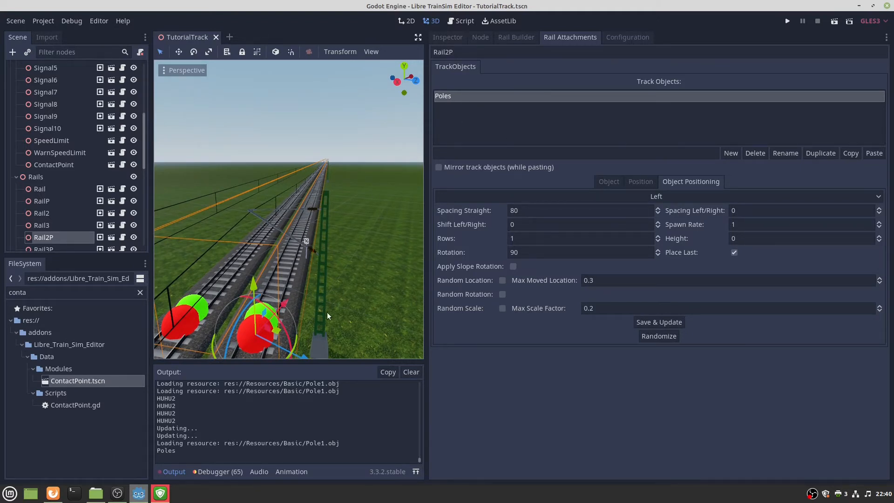
{"action": "right_click_drag", "start_coordinate": [317, 313], "coordinate": [319, 249]}
{"action": "key", "text": "w"}
{"action": "key", "text": "w"}
{"action": "right_click_drag", "start_coordinate": [275, 219], "coordinate": [275, 233]}
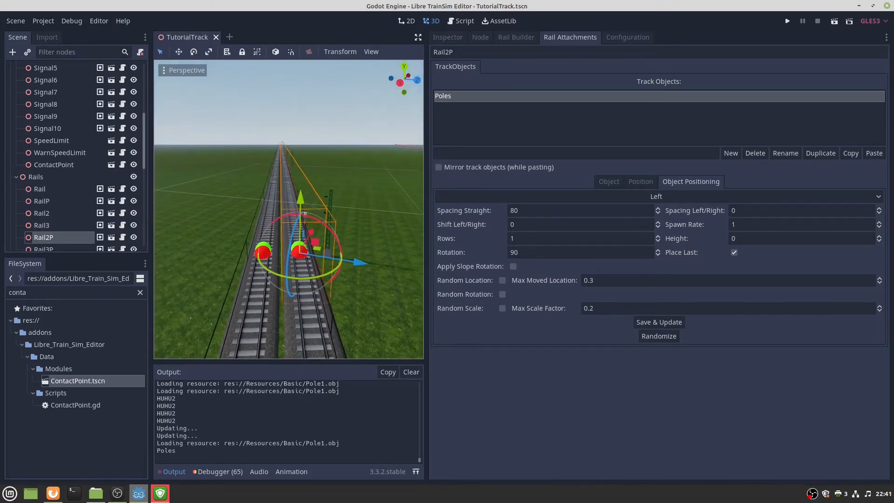
Copy Rail2P's Poles and paste them mirrored onto Rail2.
{"action": "left_click", "coordinate": [850, 154]}
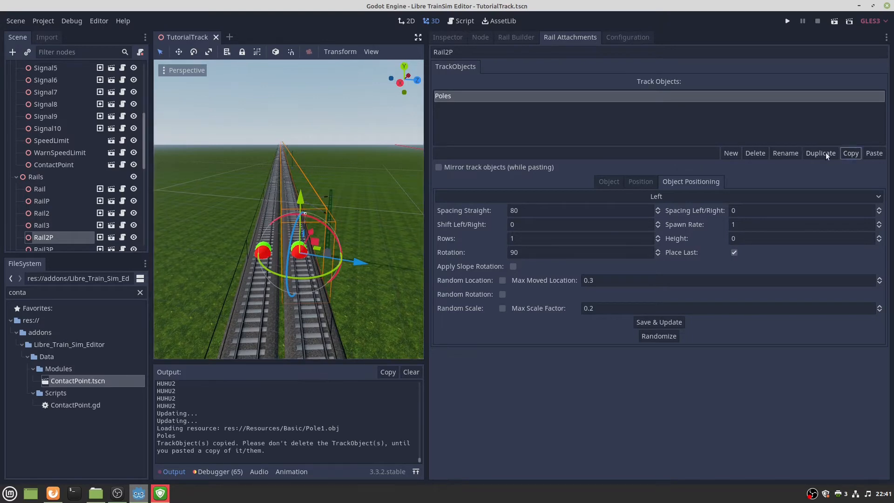
{"action": "left_click", "coordinate": [266, 247]}
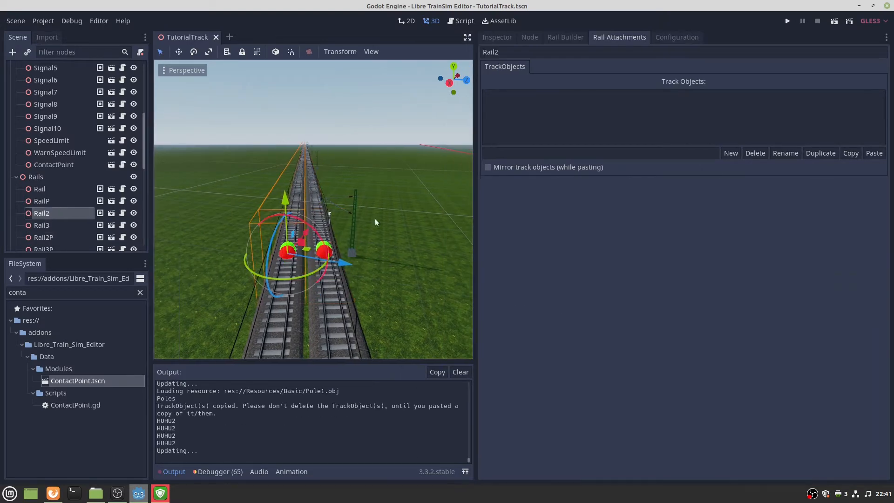
{"action": "left_click", "coordinate": [565, 167]}
{"action": "left_click", "coordinate": [873, 155]}
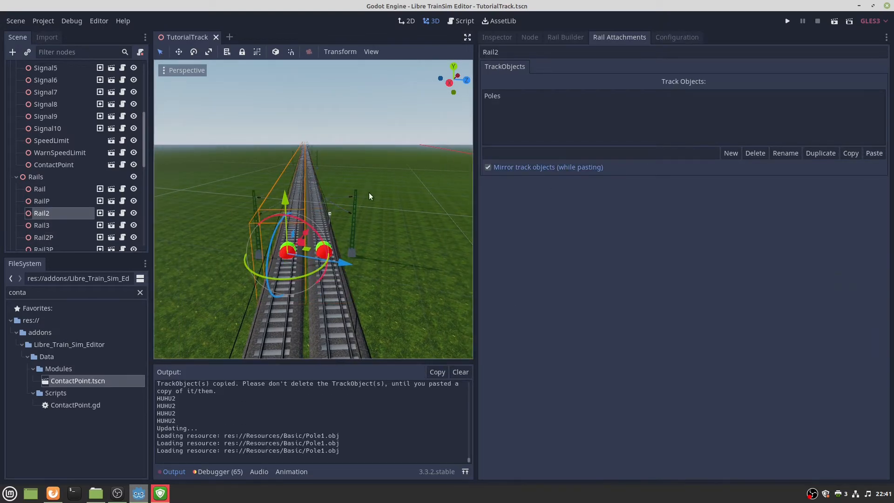
{"action": "right_click_drag", "start_coordinate": [369, 192], "coordinate": [438, 185]}
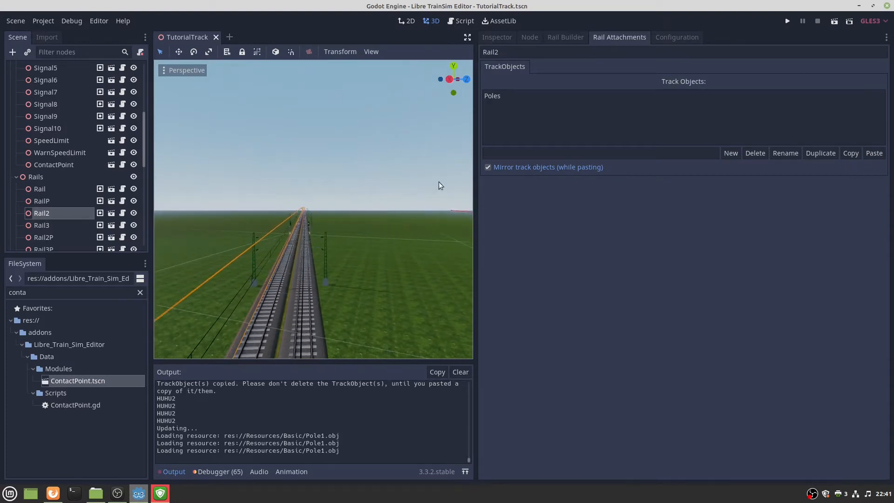
Show Rail2's Poles positioning: Right side, every 80 units.
{"action": "left_click", "coordinate": [496, 96]}
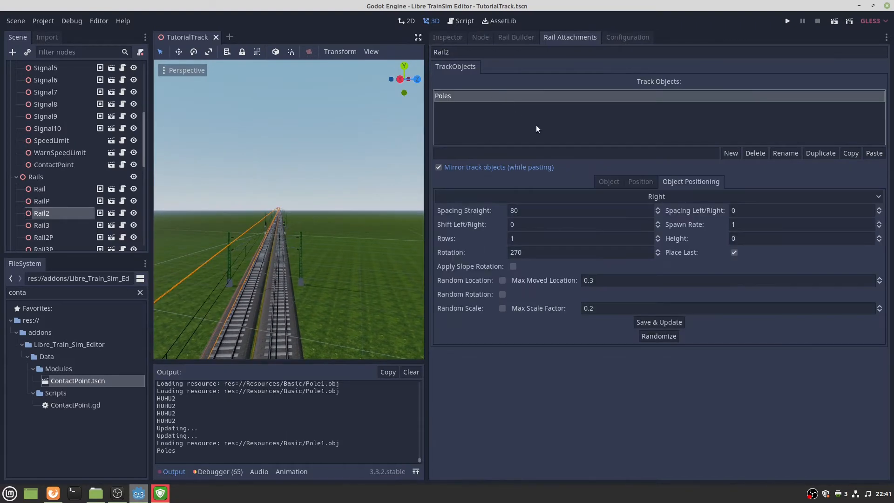
{"action": "double_click", "coordinate": [532, 206]}
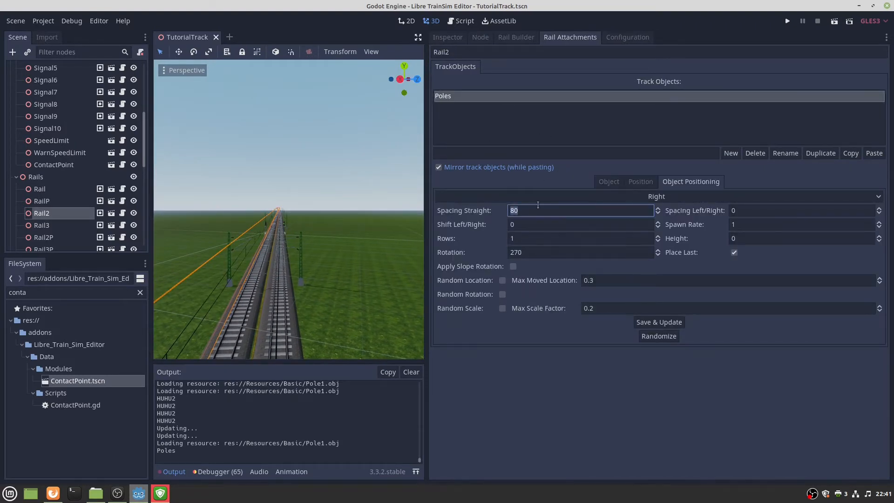
{"action": "right_click_drag", "start_coordinate": [331, 230], "coordinate": [312, 245]}
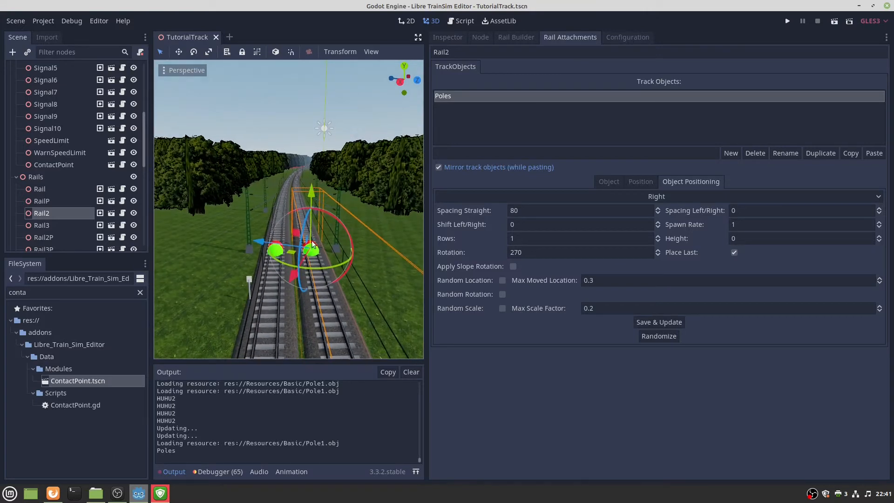
Set the straight pole spacing to 50 on RailP and Rail, saving each.
{"action": "left_click", "coordinate": [276, 247]}
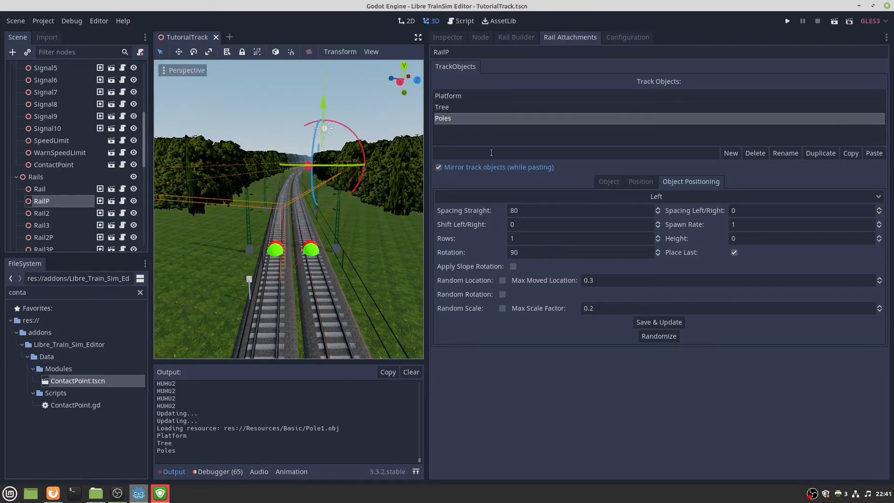
{"action": "double_click", "coordinate": [540, 211]}
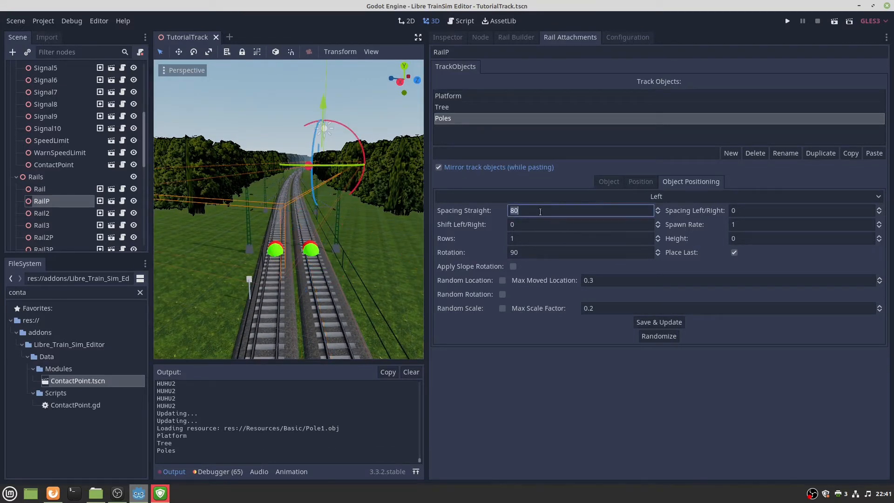
{"action": "type", "text": "50"}
{"action": "left_click", "coordinate": [670, 323]}
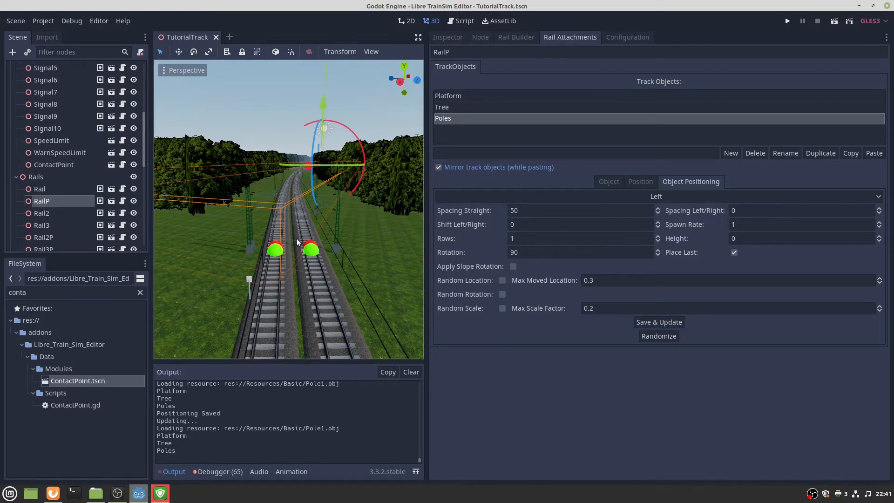
{"action": "left_click", "coordinate": [309, 245]}
{"action": "left_click", "coordinate": [538, 211]}
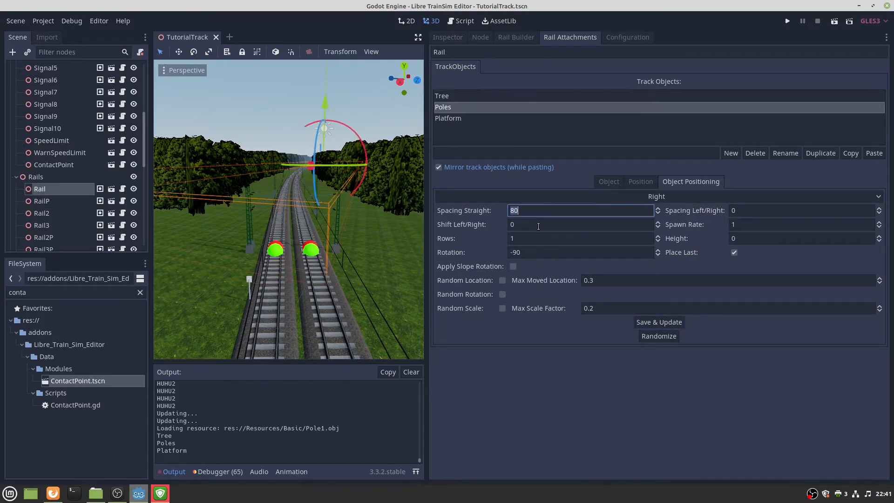
{"action": "type", "text": "50"}
{"action": "left_click", "coordinate": [652, 322]}
Set the straight pole spacing to 50 on Rail2P and Rail2 as well.
{"action": "left_click", "coordinate": [276, 252]}
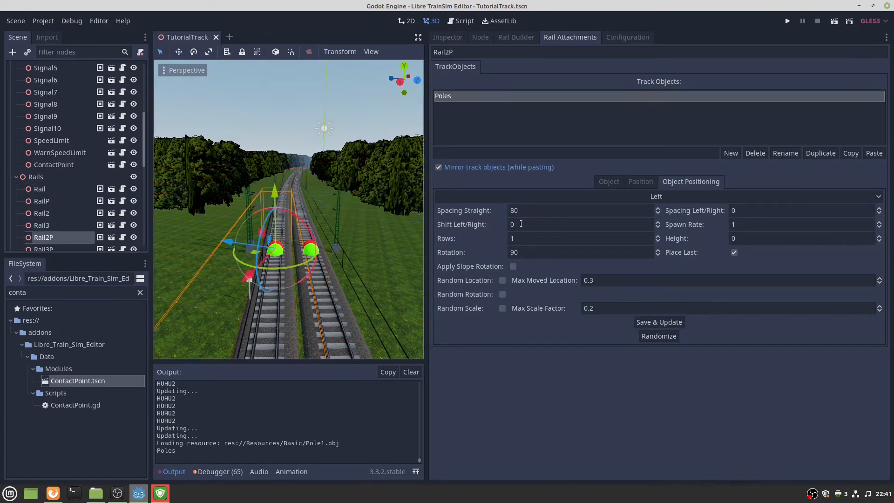
{"action": "left_click", "coordinate": [536, 212]}
{"action": "type", "text": "5"}
{"action": "left_click", "coordinate": [675, 320]}
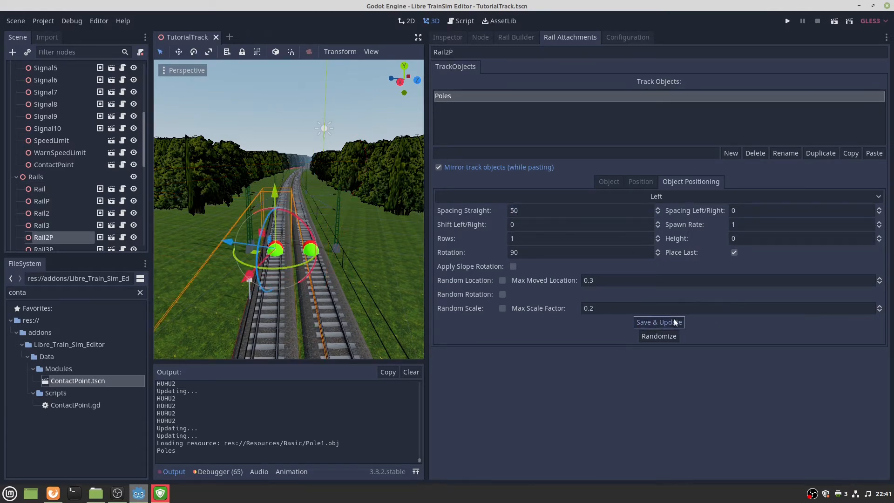
{"action": "left_click", "coordinate": [309, 250]}
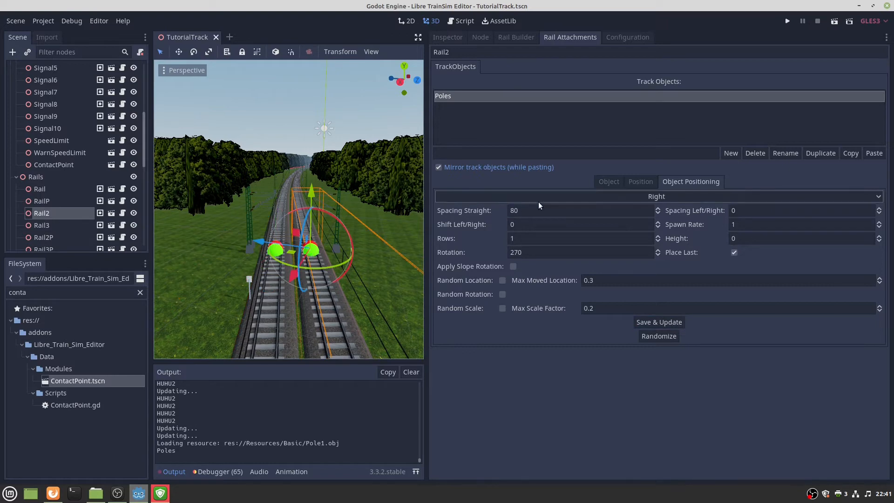
{"action": "left_click", "coordinate": [528, 210]}
{"action": "type", "text": "50"}
{"action": "left_click", "coordinate": [659, 321]}
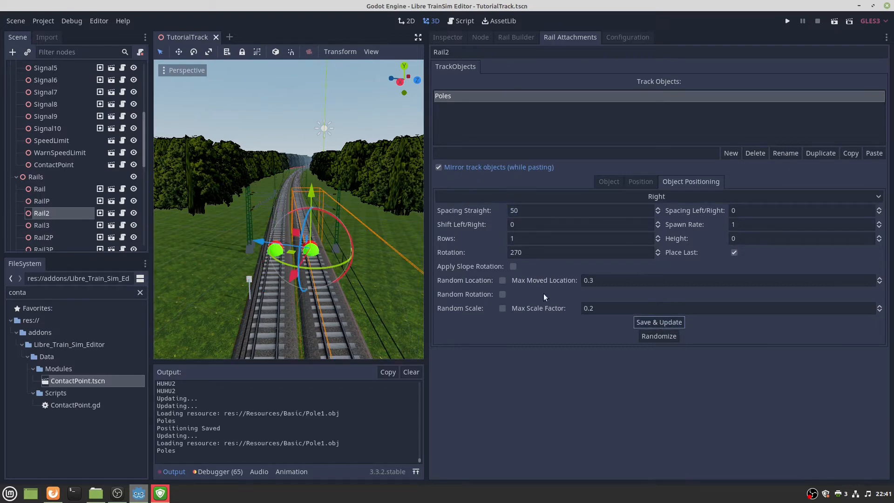
Copy Rail2's Poles and paste them onto Rail3P, checking their positioning.
{"action": "key", "text": "w"}
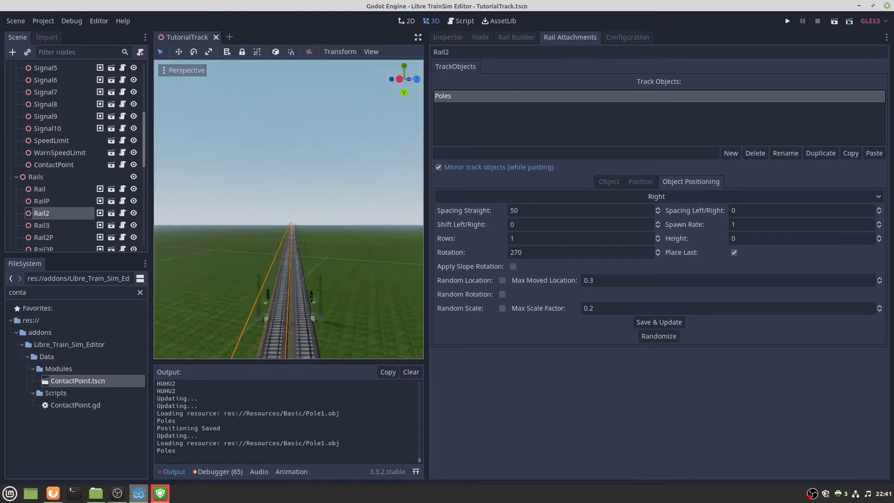
{"action": "key", "text": "w"}
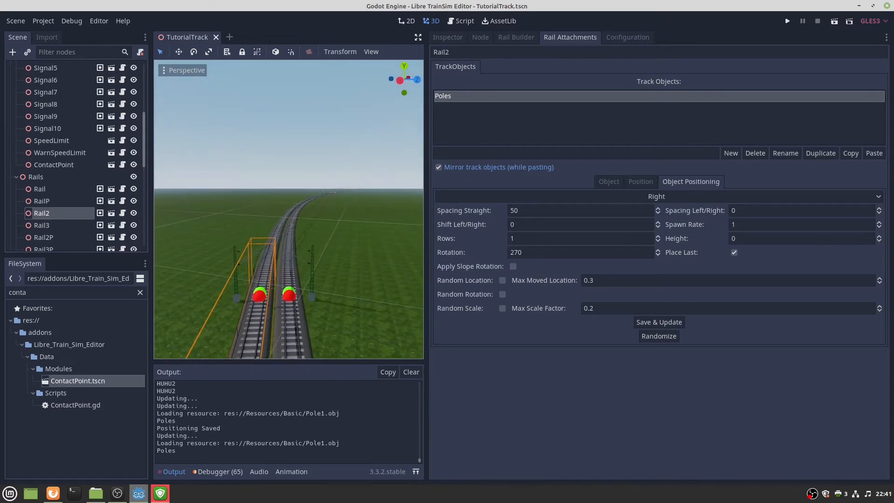
{"action": "left_click", "coordinate": [848, 151]}
{"action": "left_click", "coordinate": [292, 289]}
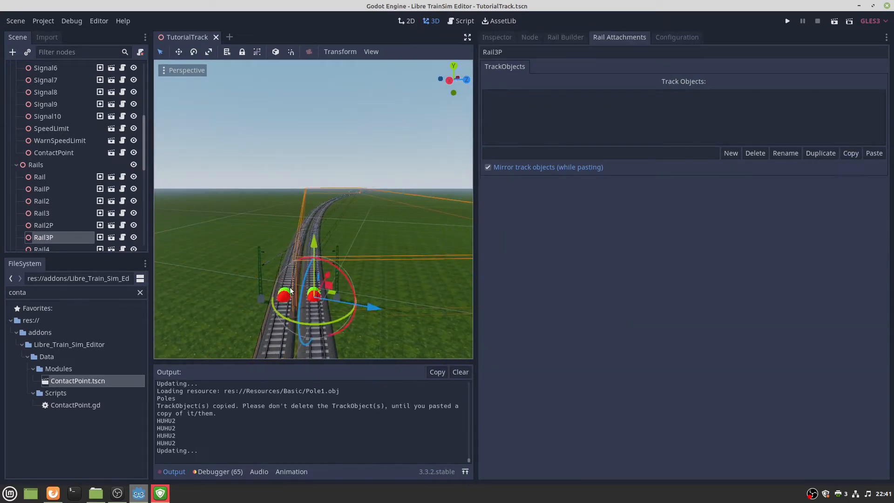
{"action": "left_click", "coordinate": [872, 153]}
{"action": "key", "text": "w"}
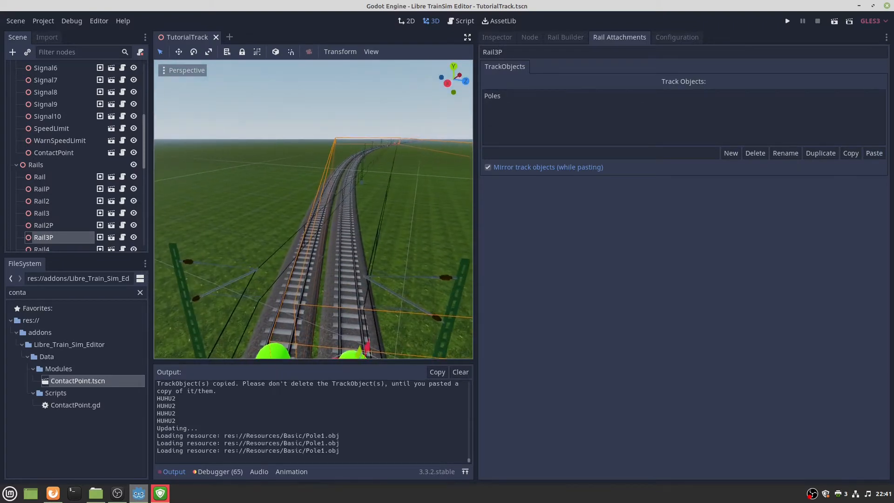
{"action": "key", "text": "s"}
{"action": "left_click", "coordinate": [536, 97]}
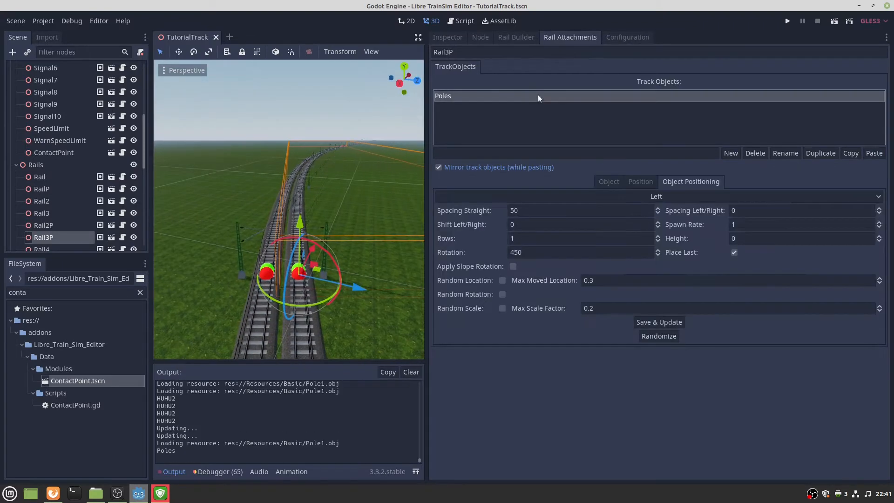
{"action": "key", "text": "w"}
{"action": "key", "text": "s"}
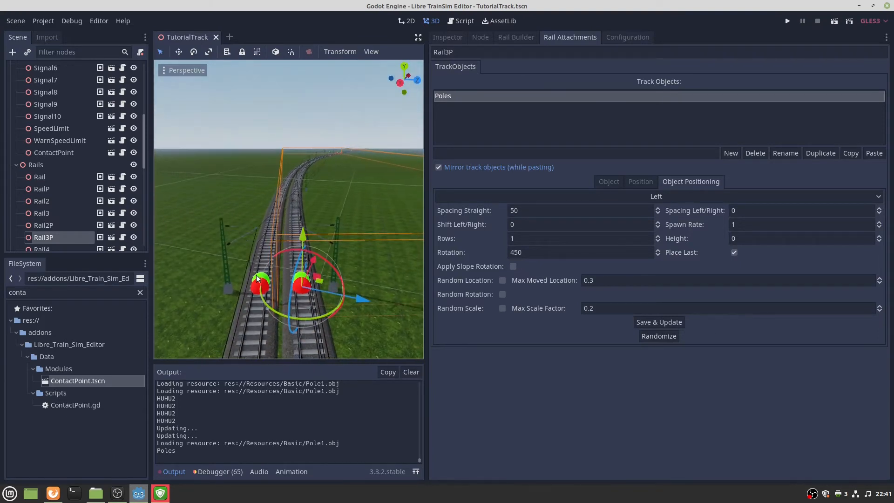
Paste the poles onto Rail3 and inspect the wires near Rail3PConnector.
{"action": "left_click", "coordinate": [256, 278]}
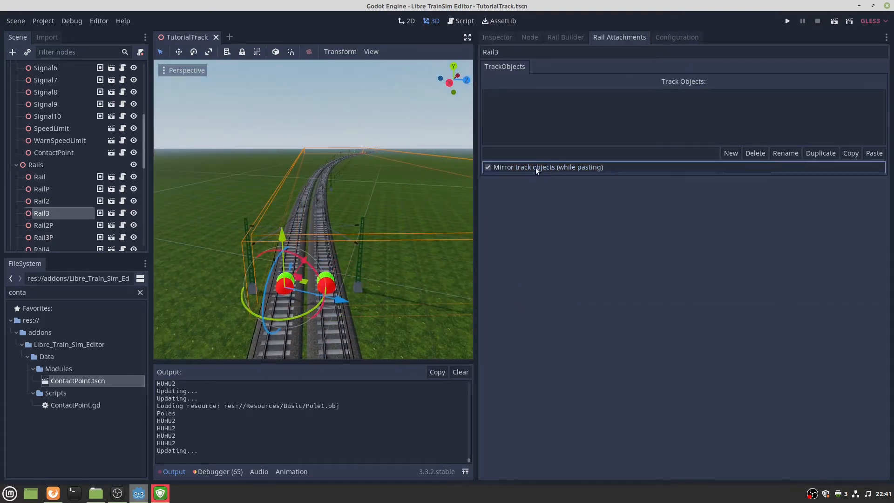
{"action": "left_click", "coordinate": [874, 153]}
{"action": "key", "text": "w"}
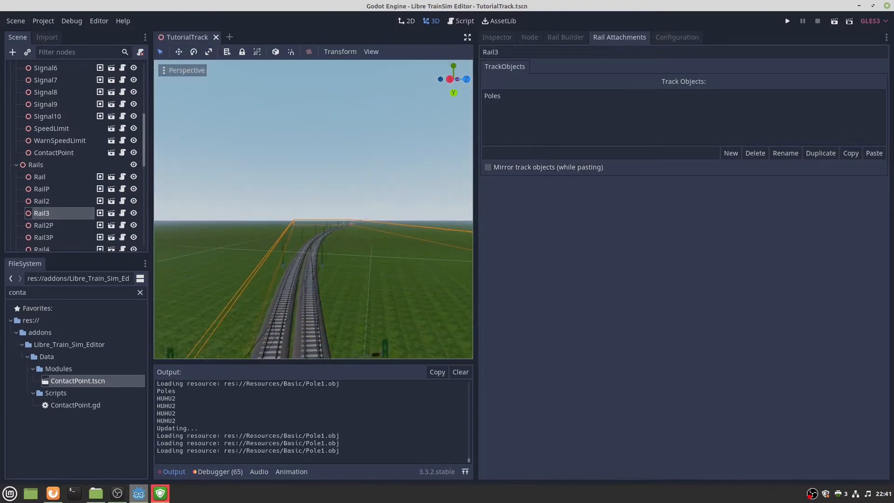
{"action": "key", "text": "w"}
{"action": "right_click_drag", "start_coordinate": [403, 341], "coordinate": [404, 340]}
{"action": "left_click", "coordinate": [403, 342]}
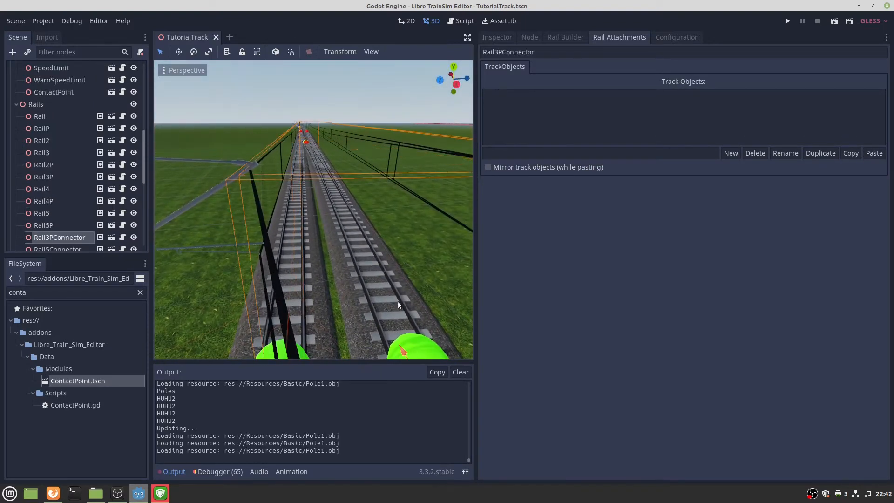
{"action": "right_click_drag", "start_coordinate": [358, 186], "coordinate": [338, 216]}
Give Rail4P mirrored poles, replacing the first wrongly placed paste.
{"action": "left_click", "coordinate": [341, 289]}
{"action": "left_click", "coordinate": [874, 153]}
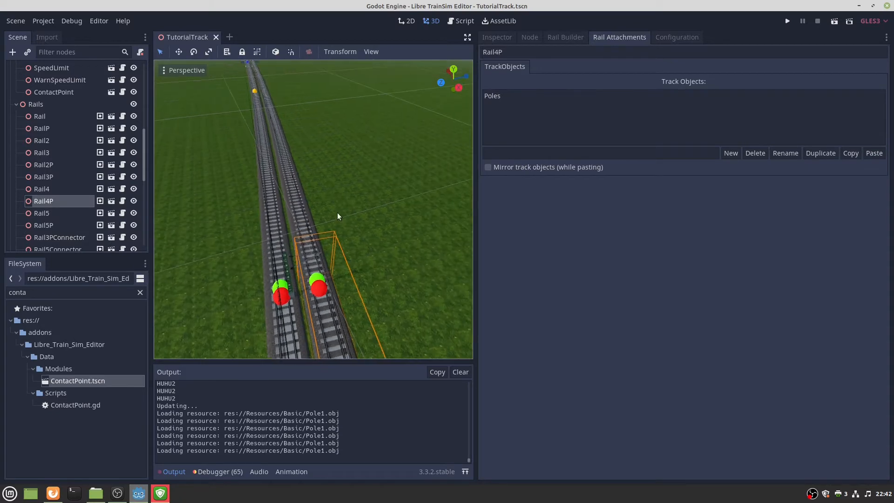
{"action": "left_click", "coordinate": [499, 97]}
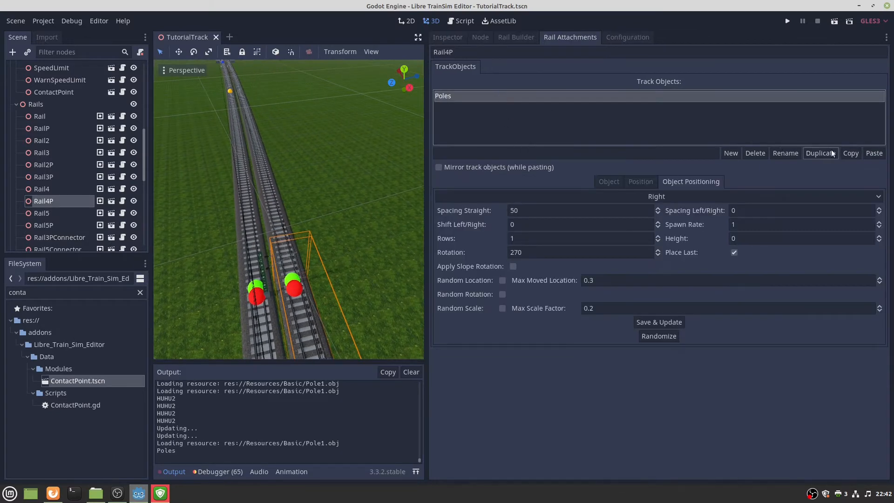
{"action": "left_click", "coordinate": [755, 154]}
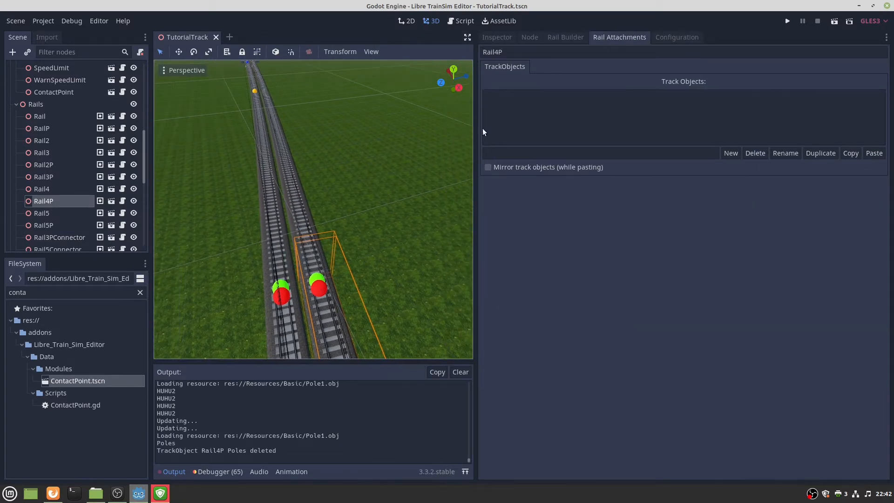
{"action": "left_click", "coordinate": [522, 168]}
{"action": "left_click", "coordinate": [874, 153]}
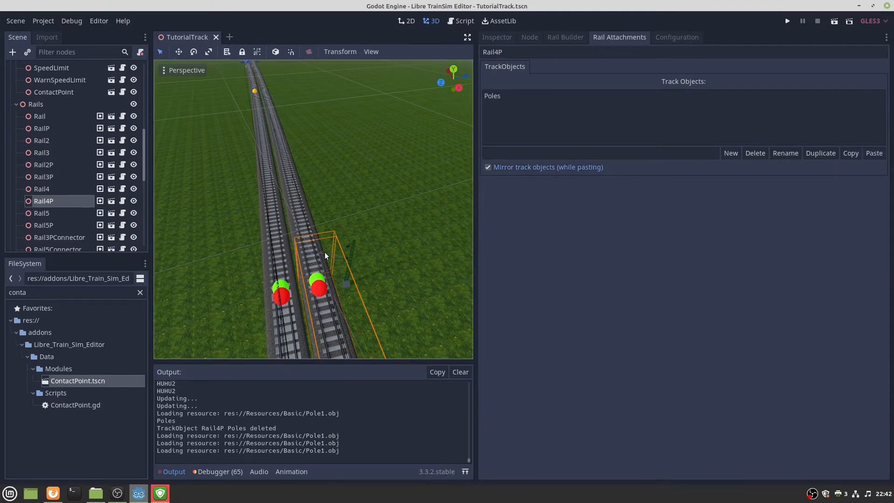
Paste the mirrored poles onto Rail5P.
{"action": "left_click", "coordinate": [317, 278]}
{"action": "left_click", "coordinate": [875, 154]}
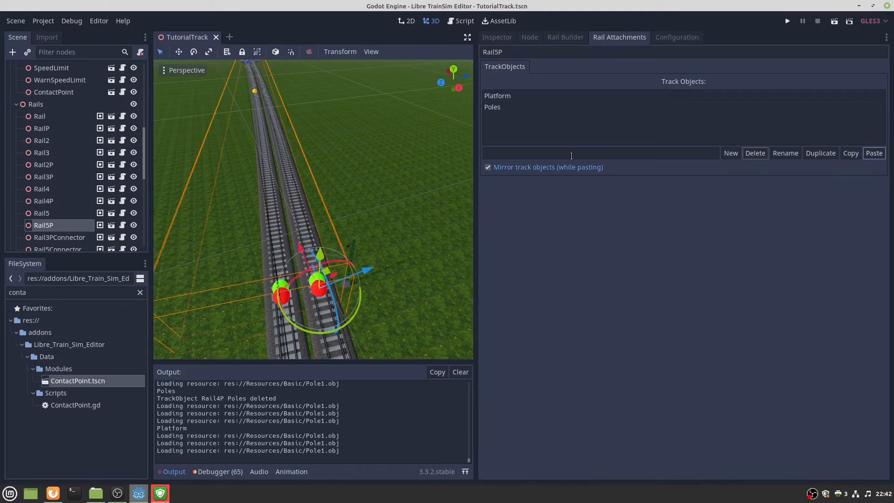
{"action": "right_click_drag", "start_coordinate": [373, 186], "coordinate": [219, 120]}
{"action": "key", "text": "w"}
{"action": "key", "text": "w"}
{"action": "right_click_drag", "start_coordinate": [298, 247], "coordinate": [332, 276]}
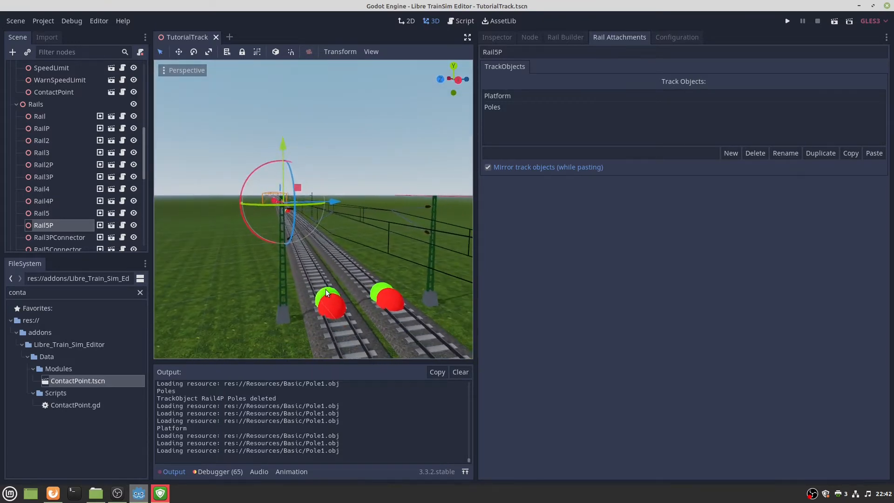
With mirroring off, paste the poles onto Rail4 and Rail5.
{"action": "left_click", "coordinate": [326, 289]}
{"action": "left_click", "coordinate": [520, 170]}
{"action": "left_click", "coordinate": [866, 150]}
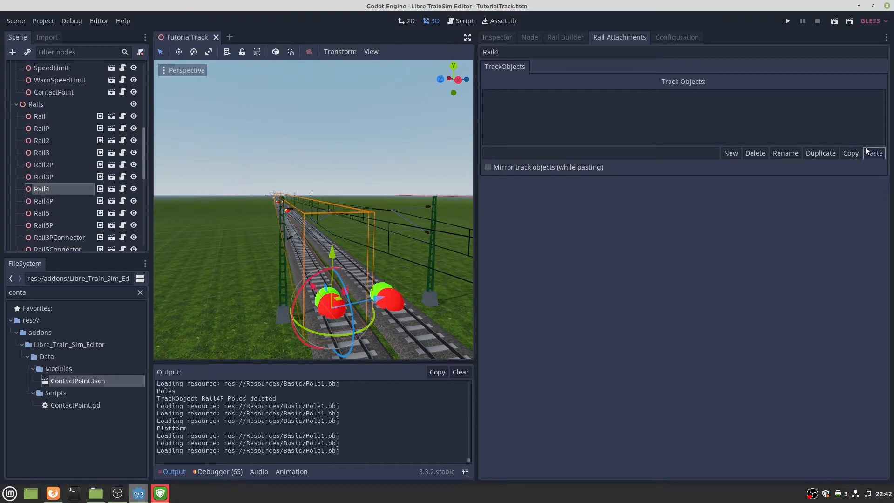
{"action": "key", "text": "w"}
{"action": "right_click_drag", "start_coordinate": [313, 210], "coordinate": [470, 216]}
{"action": "key", "text": "w"}
{"action": "right_click_drag", "start_coordinate": [205, 216], "coordinate": [402, 180]}
{"action": "left_click", "coordinate": [282, 292]}
{"action": "left_click", "coordinate": [872, 154]}
{"action": "key", "text": "s"}
{"action": "key", "text": "w"}
{"action": "key", "text": "w"}
{"action": "key", "text": "w"}
{"action": "key", "text": "w"}
{"action": "key", "text": "w"}
{"action": "key", "text": "s"}
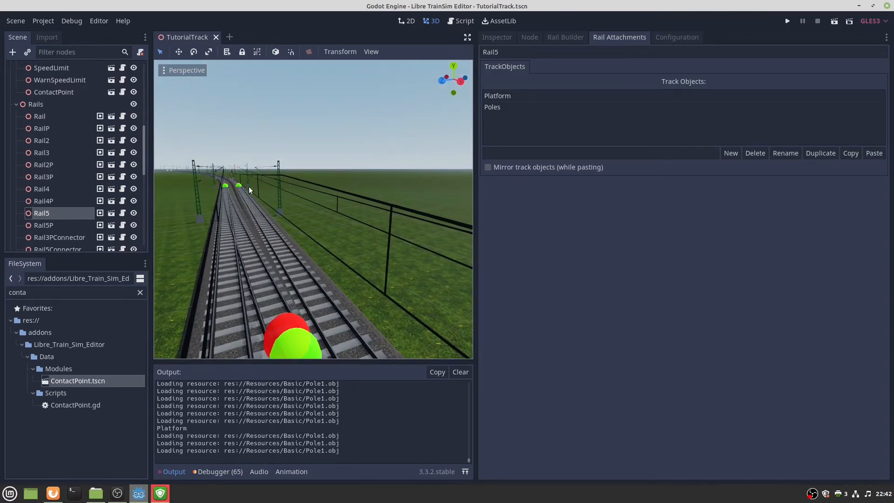
{"action": "key", "text": "s"}
{"action": "right_click_drag", "start_coordinate": [313, 209], "coordinate": [141, 196]}
{"action": "key", "text": "w"}
{"action": "key", "text": "s"}
{"action": "key", "text": "w"}
{"action": "key", "text": "s"}
{"action": "key", "text": "w"}
{"action": "key", "text": "w"}
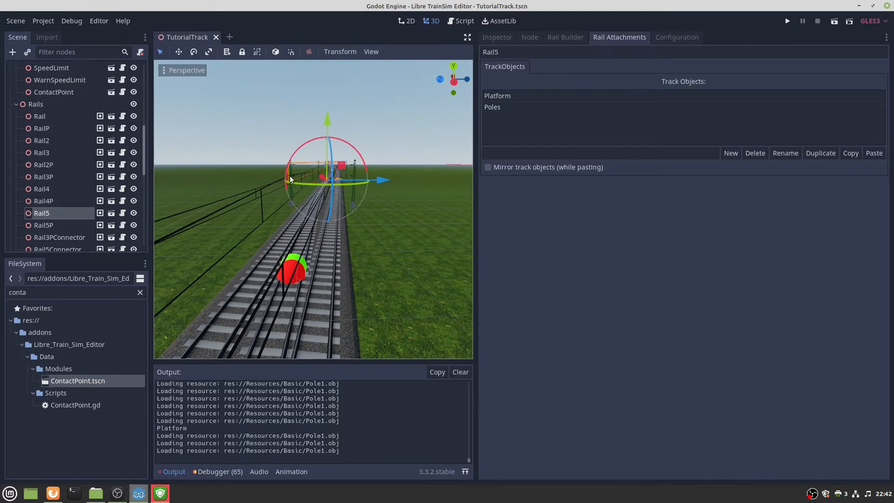
{"action": "right_click_drag", "start_coordinate": [290, 175], "coordinate": [380, 235]}
{"action": "key", "text": "w"}
{"action": "key", "text": "w"}
{"action": "key", "text": "w"}
{"action": "key", "text": "w"}
{"action": "key", "text": "w"}
Copy the Tree track object from RailP.
{"action": "left_click", "coordinate": [380, 235]}
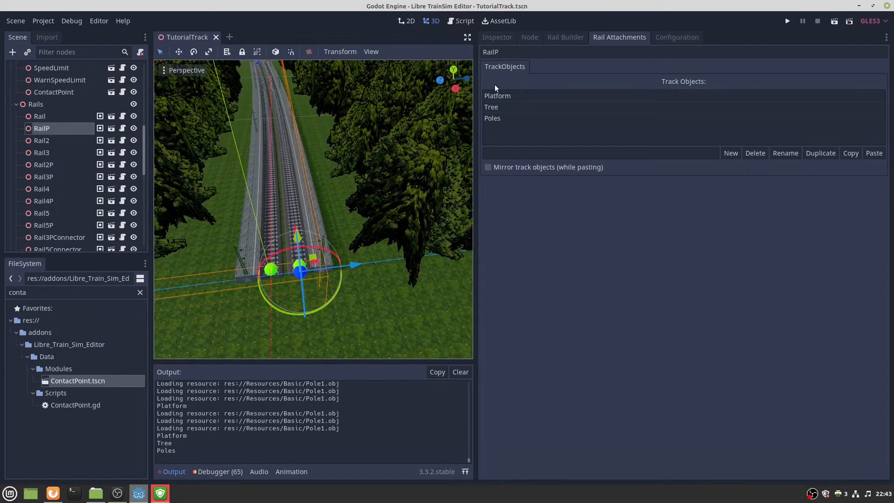
{"action": "left_click", "coordinate": [494, 106]}
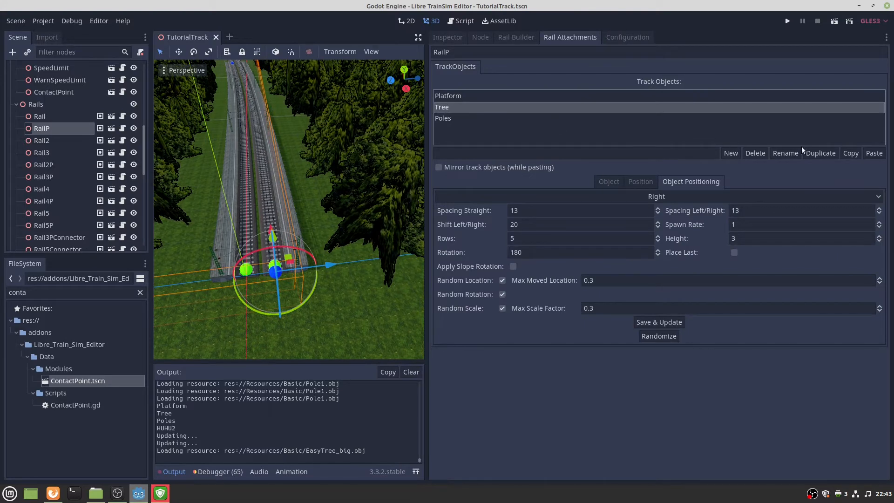
{"action": "left_click", "coordinate": [845, 154]}
{"action": "key", "text": "w"}
{"action": "mouse_move", "coordinate": [398, 211]}
{"action": "right_mouse_down"}
{"action": "mouse_move", "coordinate": [398, 161]}
{"action": "mouse_move", "coordinate": [399, 216]}
{"action": "right_mouse_up"}
{"action": "key", "text": "w"}
{"action": "right_click_drag", "start_coordinate": [387, 186], "coordinate": [387, 212]}
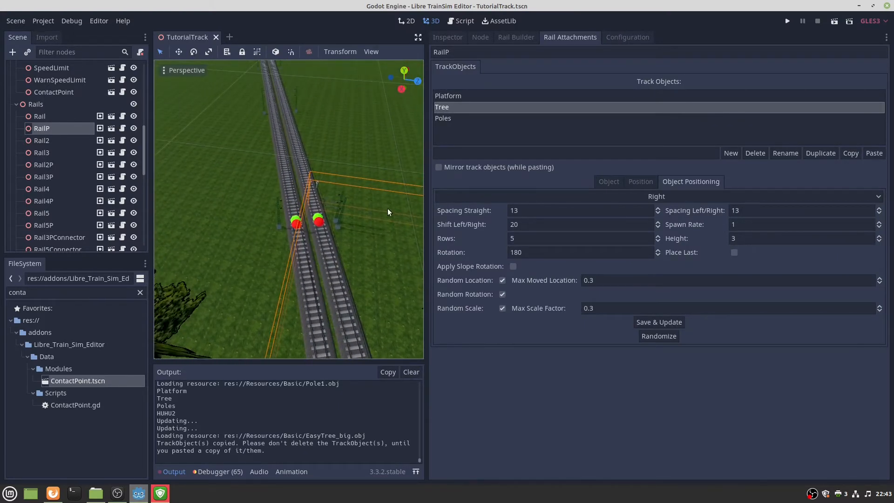
Paste the Tree object onto Rail2P and view its model and materials.
{"action": "left_click", "coordinate": [317, 218]}
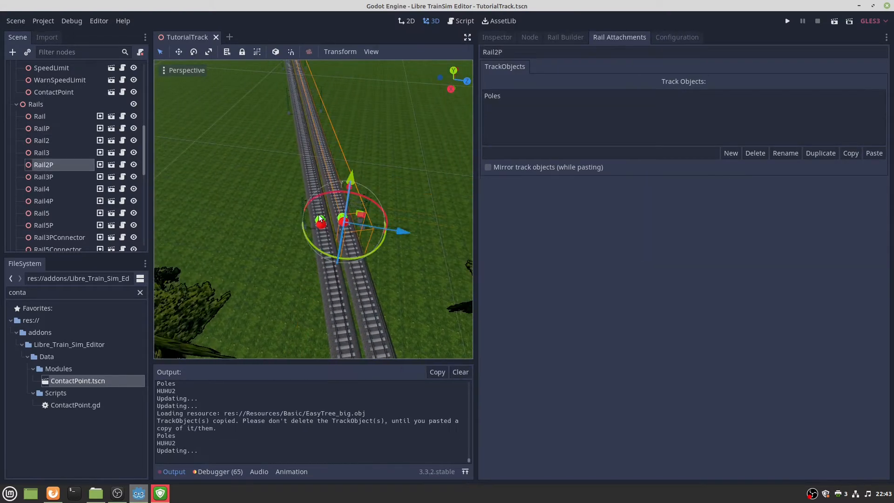
{"action": "left_click", "coordinate": [873, 154]}
{"action": "left_click", "coordinate": [522, 108]}
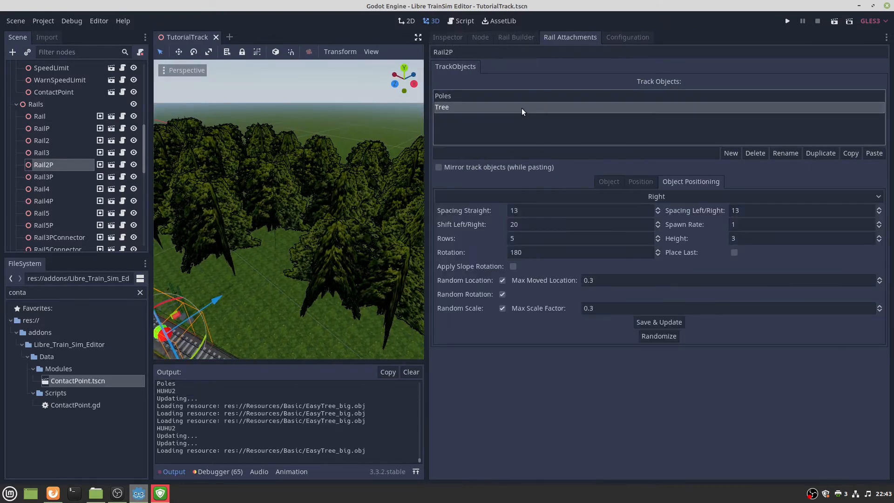
{"action": "left_click", "coordinate": [609, 181]}
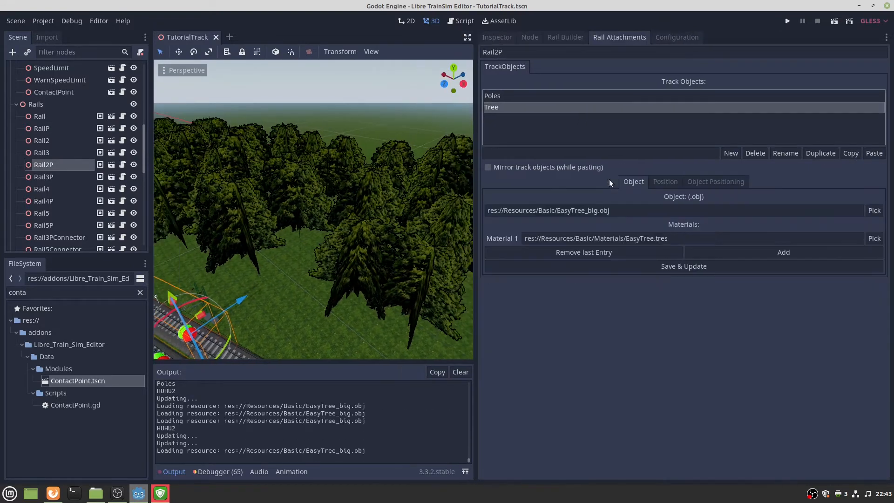
{"action": "left_click", "coordinate": [789, 252]}
{"action": "left_click", "coordinate": [588, 266]}
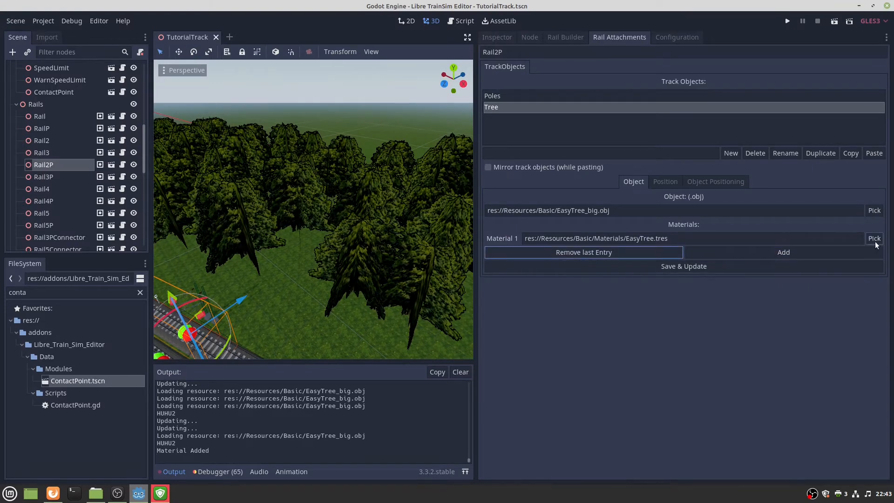
Set the trees' Material 1 to EasyTree3.tres and inspect the resulting tree rows.
{"action": "left_click", "coordinate": [875, 238]}
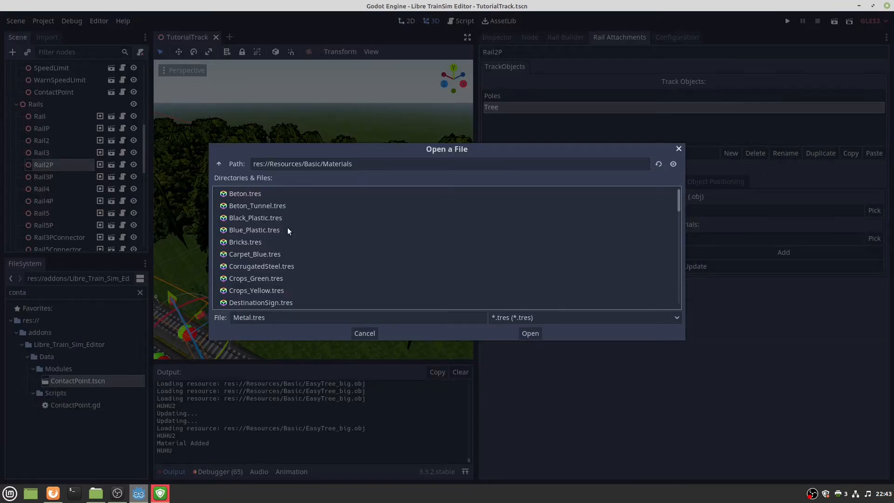
{"action": "scroll", "coordinate": [287, 230], "scroll_direction": "down", "scroll_amount": 4}
{"action": "left_click", "coordinate": [271, 235]}
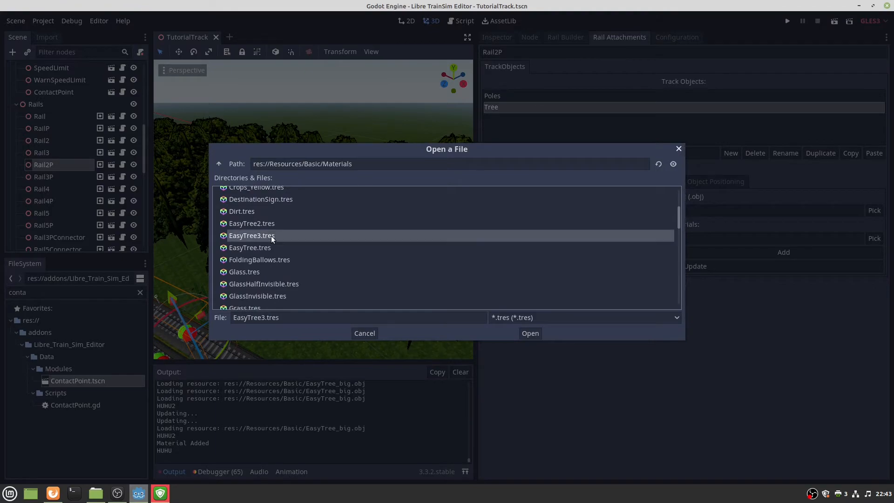
{"action": "double_click", "coordinate": [272, 239]}
{"action": "key", "text": "w"}
{"action": "mouse_move", "coordinate": [305, 255]}
{"action": "right_mouse_down"}
{"action": "mouse_move", "coordinate": [291, 254]}
{"action": "mouse_move", "coordinate": [291, 221]}
{"action": "mouse_move", "coordinate": [295, 274]}
{"action": "mouse_move", "coordinate": [310, 240]}
{"action": "mouse_move", "coordinate": [340, 237]}
{"action": "mouse_move", "coordinate": [297, 248]}
{"action": "mouse_move", "coordinate": [306, 241]}
{"action": "right_mouse_up"}
{"action": "key", "text": "s"}
{"action": "key", "text": "w"}
{"action": "key", "text": "s"}
{"action": "key", "text": "s"}
{"action": "key", "text": "w"}
{"action": "key", "text": "s"}
{"action": "key", "text": "s"}
{"action": "left_click", "coordinate": [730, 178]}
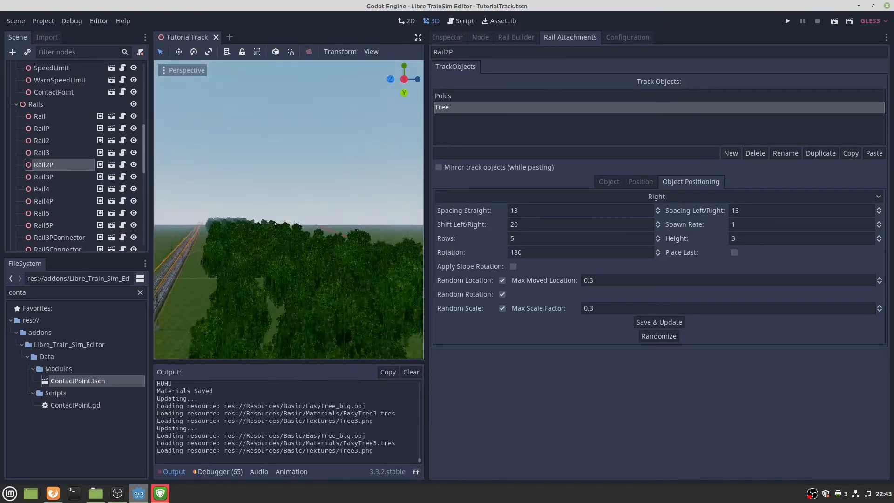
Change Rail2P's Tree Spawn Rate to 0.4, regenerate, and view the scattered trees.
{"action": "left_click", "coordinate": [775, 220]}
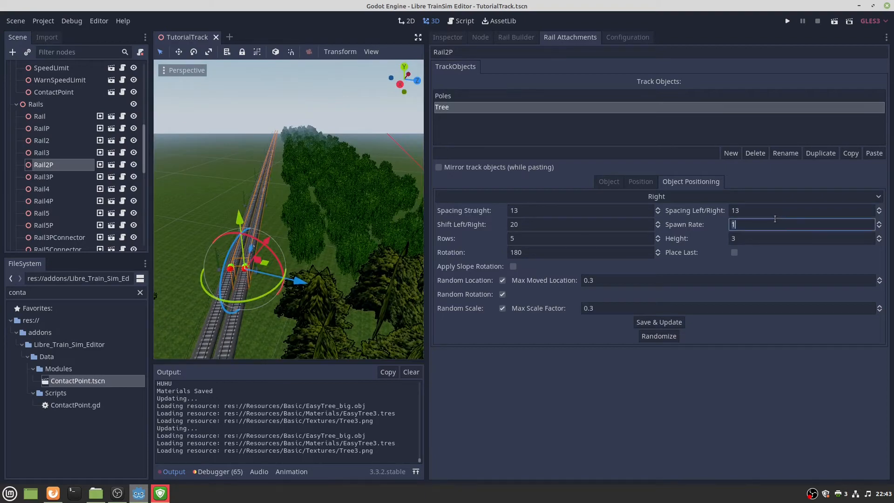
{"action": "right_click_drag", "start_coordinate": [356, 196], "coordinate": [279, 262]}
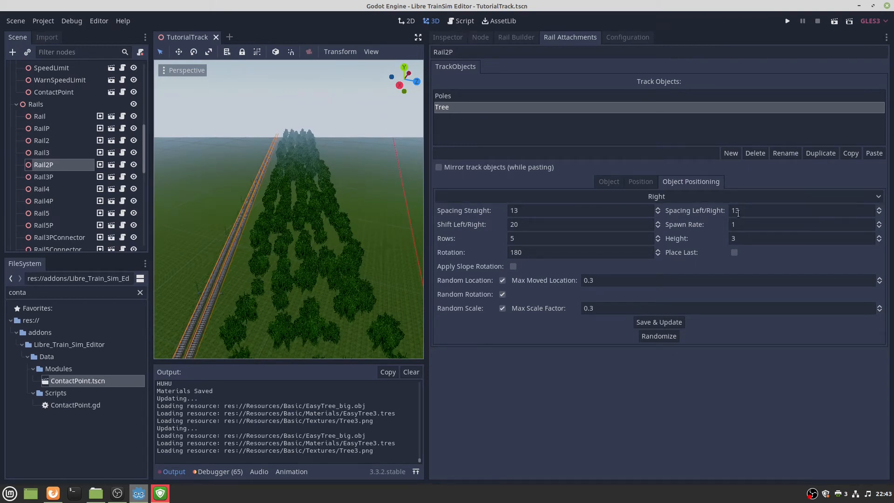
{"action": "left_click", "coordinate": [745, 226]}
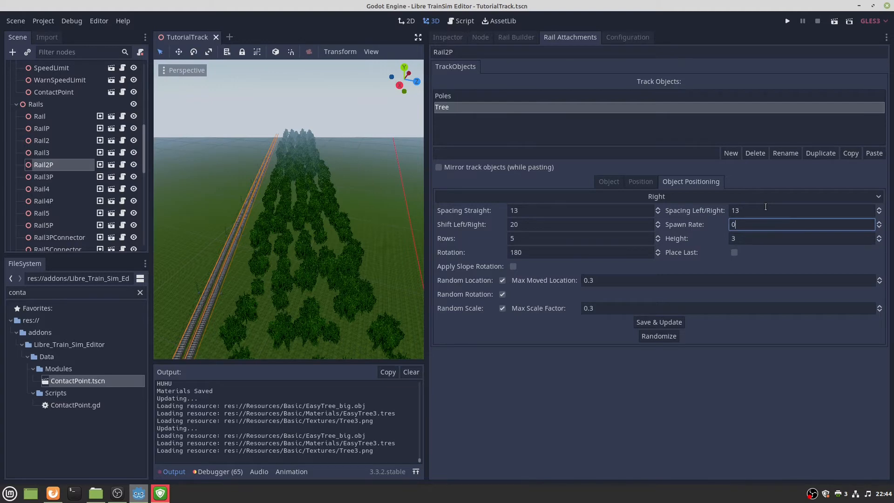
{"action": "left_click", "coordinate": [659, 322]}
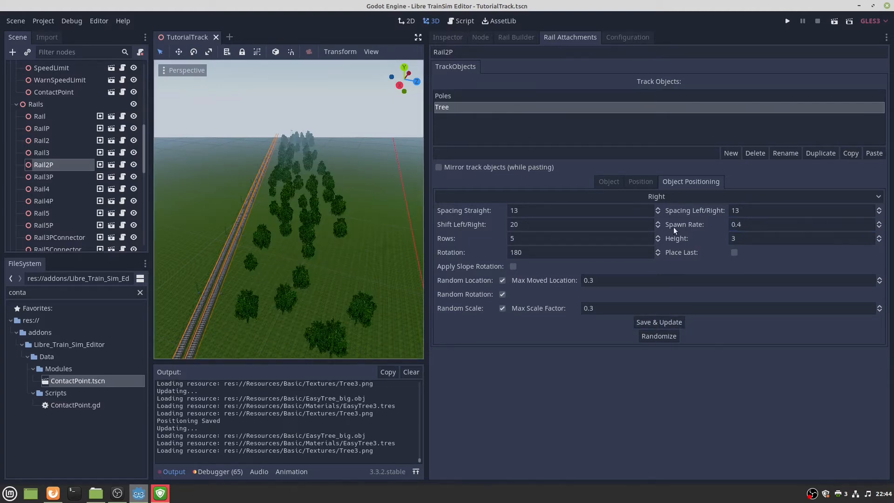
{"action": "key", "text": "w"}
{"action": "mouse_move", "coordinate": [289, 209]}
{"action": "right_mouse_down"}
{"action": "mouse_move", "coordinate": [279, 279]}
{"action": "mouse_move", "coordinate": [288, 167]}
{"action": "mouse_move", "coordinate": [274, 163]}
{"action": "mouse_move", "coordinate": [265, 233]}
{"action": "mouse_move", "coordinate": [288, 223]}
{"action": "right_mouse_up"}
{"action": "key", "text": "s"}
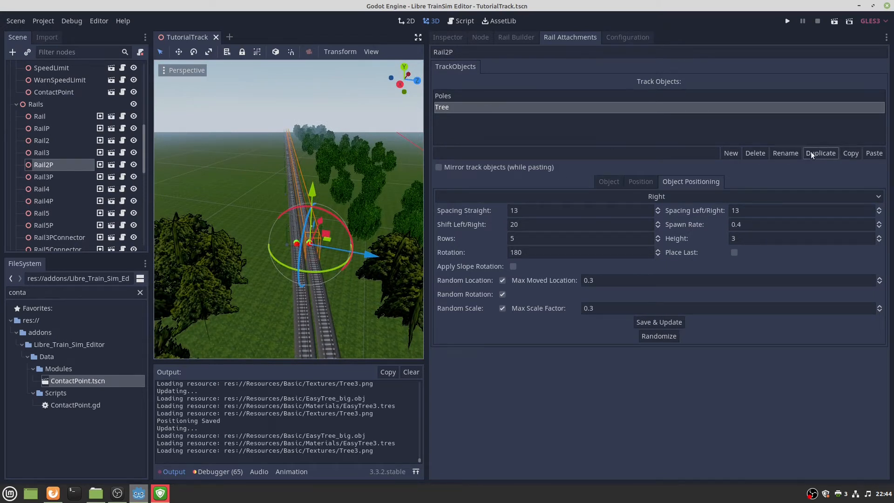
Duplicate the Tree object and give Tree_duplicate shift 30 and straight spacing 5, then Save & Update.
{"action": "left_click", "coordinate": [822, 153]}
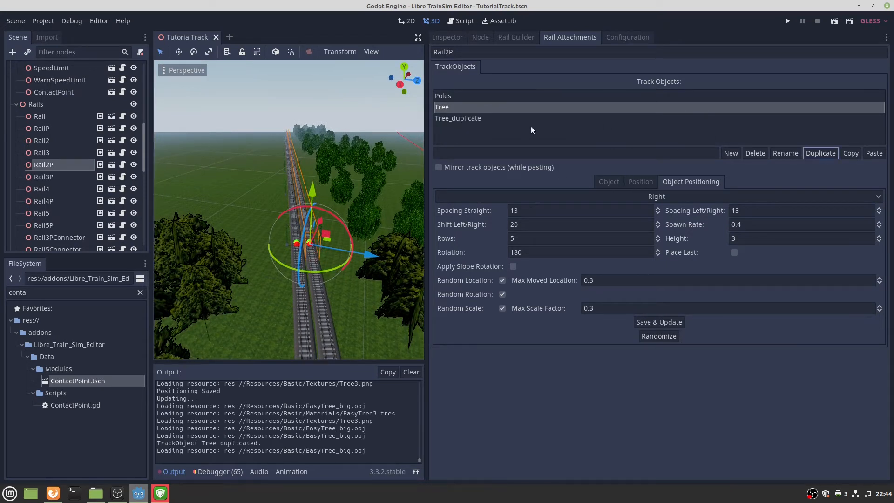
{"action": "left_click", "coordinate": [499, 117]}
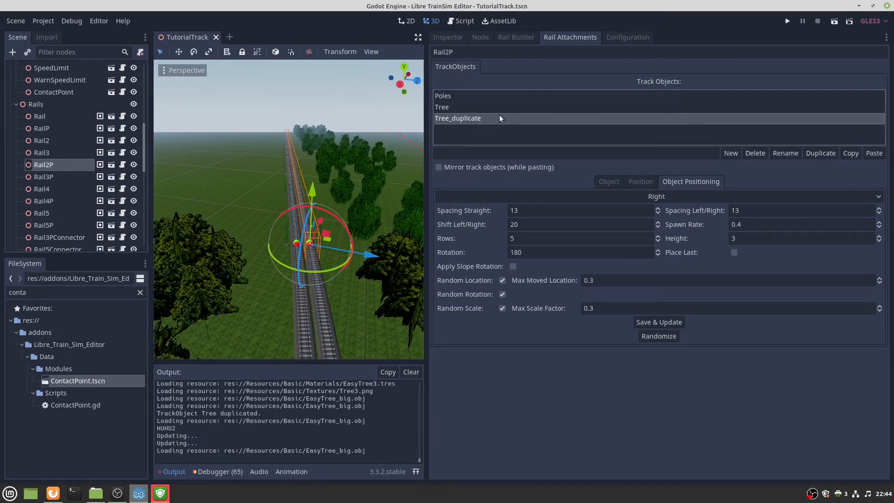
{"action": "double_click", "coordinate": [521, 225]}
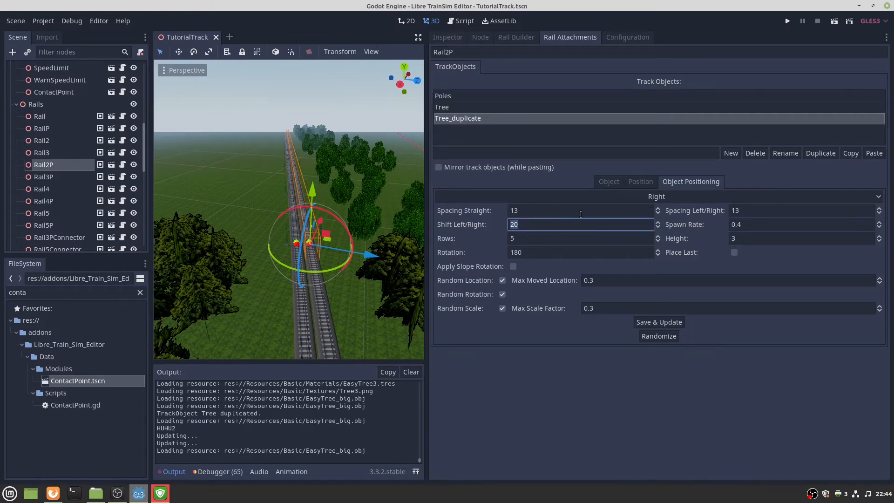
{"action": "type", "text": "30"}
{"action": "double_click", "coordinate": [575, 209]}
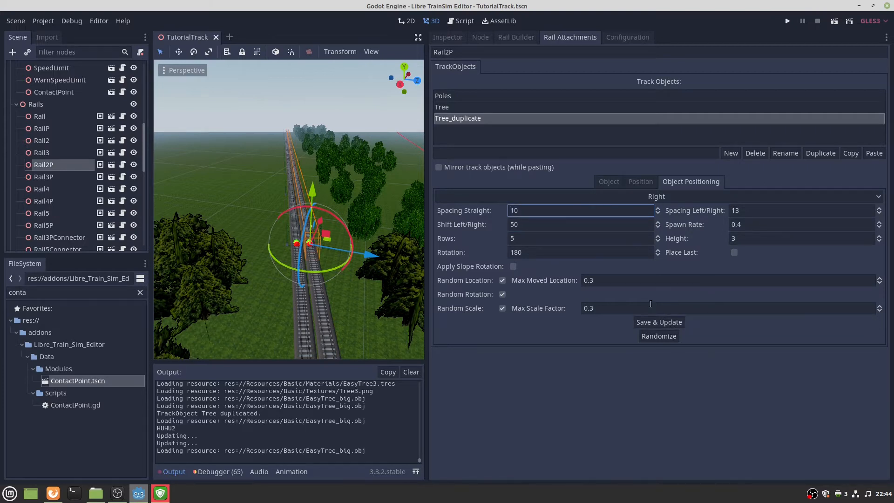
{"action": "double_click", "coordinate": [537, 209]}
{"action": "type", "text": "5"}
{"action": "left_click", "coordinate": [664, 319]}
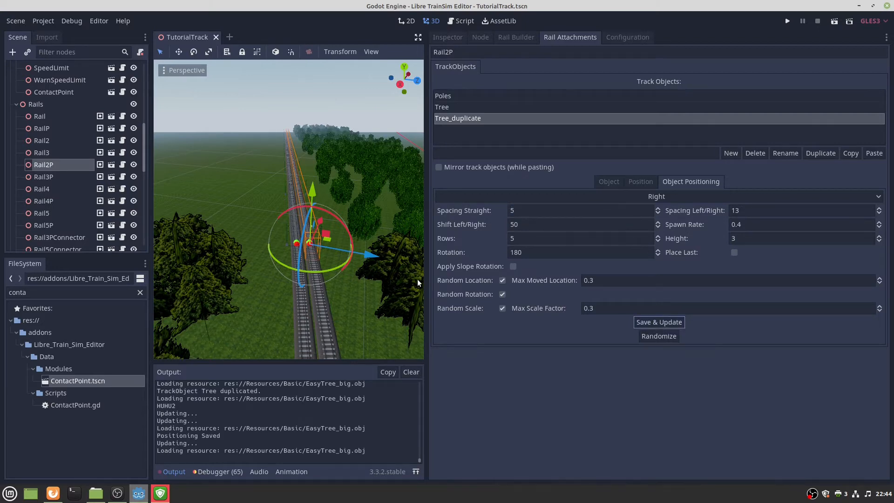
{"action": "right_click_drag", "start_coordinate": [417, 279], "coordinate": [433, 251]}
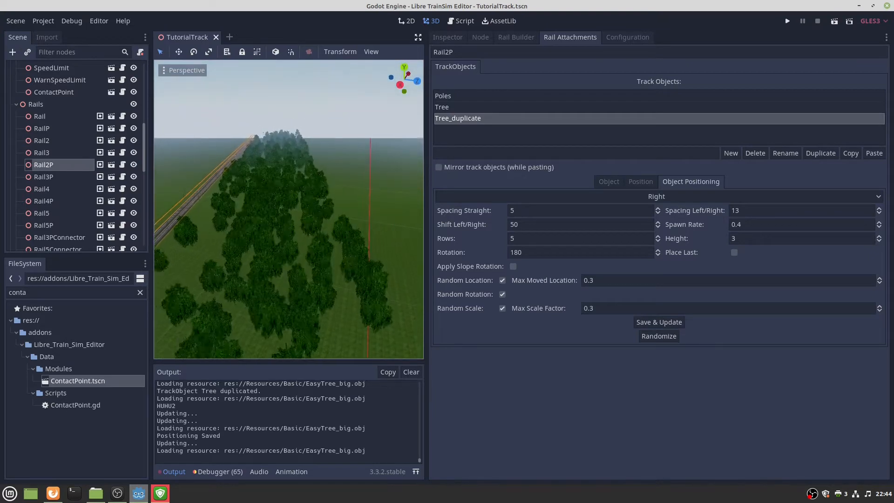
Set Tree_duplicate's spawn rate to 1 and rows to 1, then regenerate the row.
{"action": "left_click", "coordinate": [763, 224]}
{"action": "key", "text": "BackSpace"}
{"action": "type", "text": "1"}
{"action": "key", "text": "Left"}
{"action": "key", "text": "BackSpace"}
{"action": "key", "text": "BackSpace"}
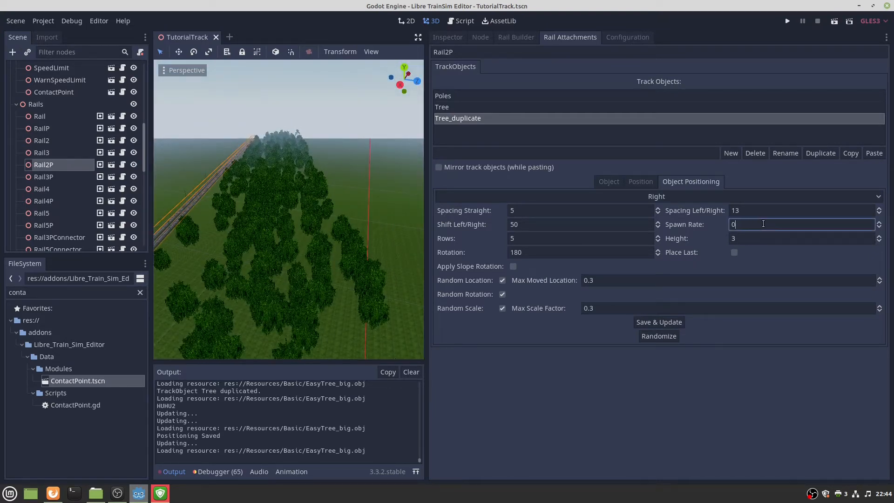
{"action": "left_click", "coordinate": [570, 238]}
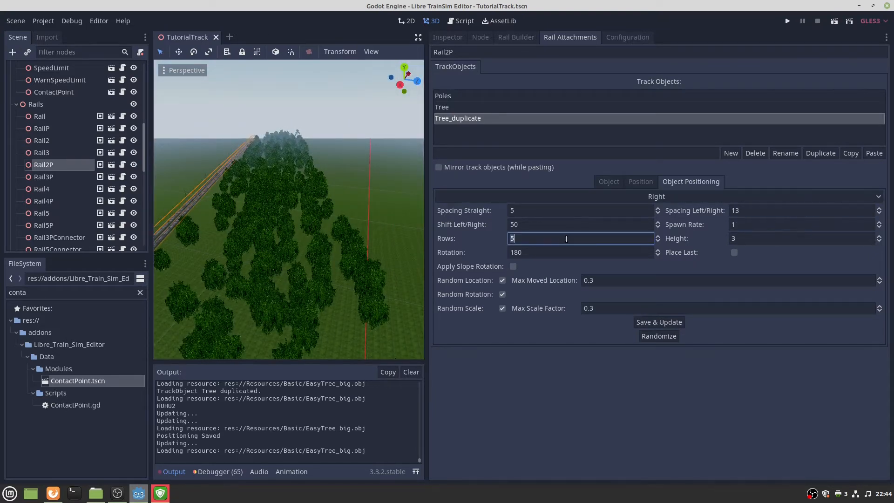
{"action": "key", "text": "BackSpace"}
{"action": "type", "text": "1"}
{"action": "key", "text": "Return"}
{"action": "left_click", "coordinate": [662, 319]}
{"action": "right_click_drag", "start_coordinate": [329, 225], "coordinate": [323, 227]}
Increase the tree row's shift through 70 and 80 to a final 100, regenerating each time.
{"action": "double_click", "coordinate": [523, 224]}
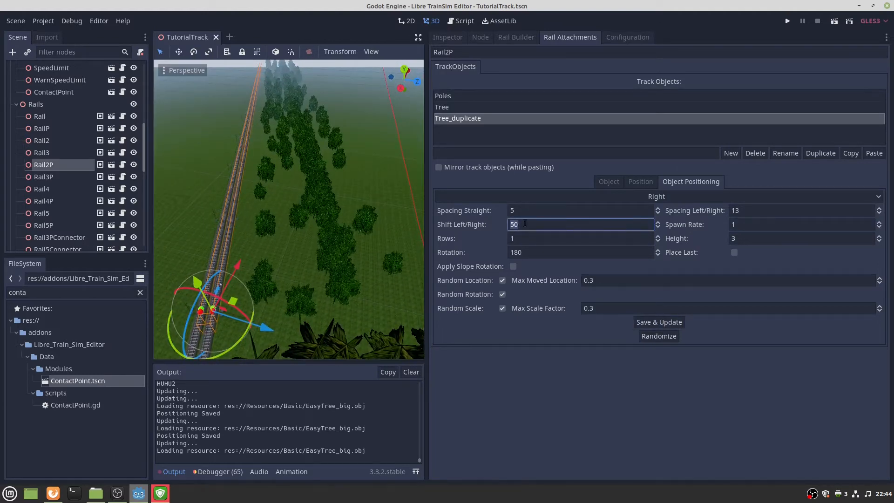
{"action": "type", "text": "70"}
{"action": "left_click", "coordinate": [672, 323]}
{"action": "right_click_drag", "start_coordinate": [380, 245], "coordinate": [385, 246]}
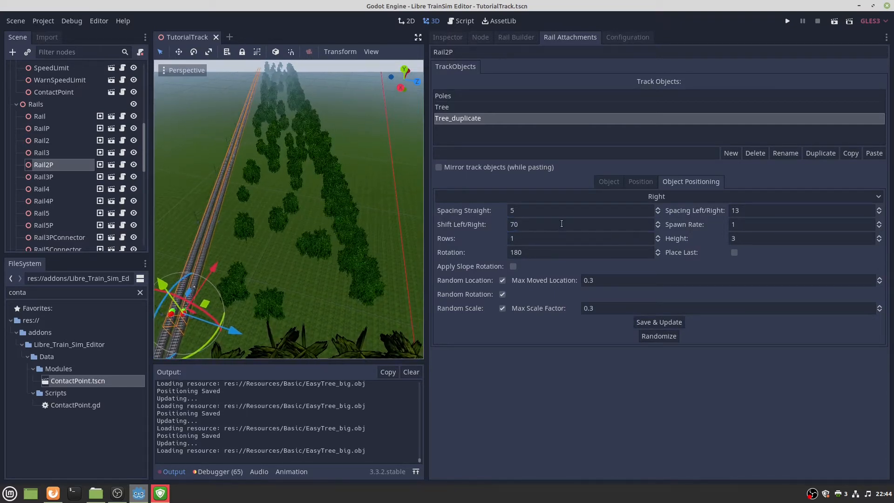
{"action": "double_click", "coordinate": [564, 220]}
{"action": "type", "text": "80"}
{"action": "left_click", "coordinate": [658, 322]}
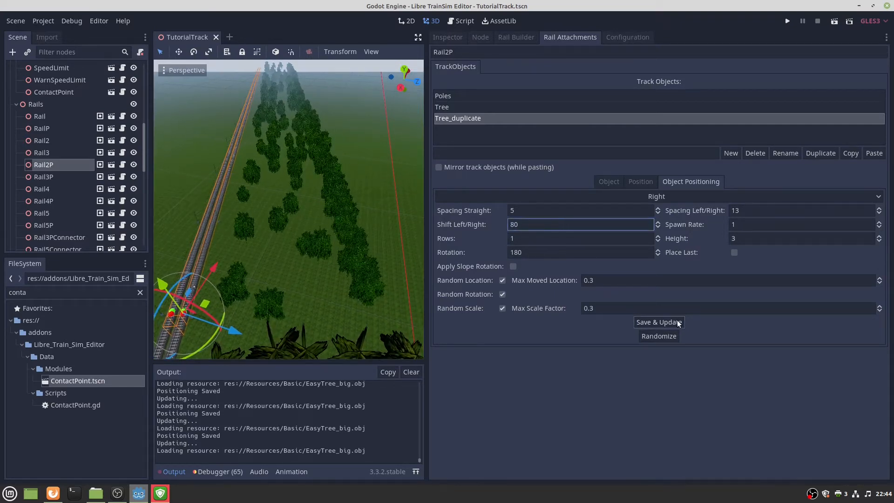
{"action": "right_click_drag", "start_coordinate": [279, 213], "coordinate": [313, 214]}
{"action": "double_click", "coordinate": [557, 225]}
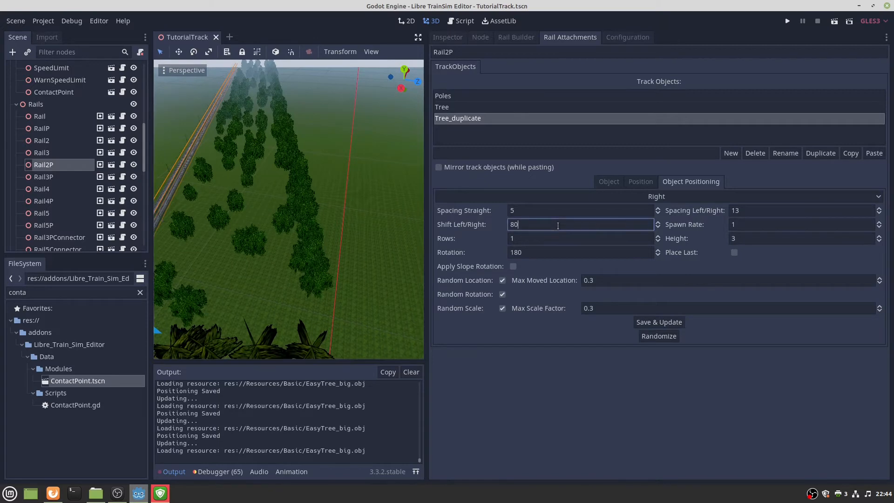
{"action": "type", "text": "100"}
{"action": "left_click", "coordinate": [670, 322]}
{"action": "right_click_drag", "start_coordinate": [289, 209], "coordinate": [368, 231]}
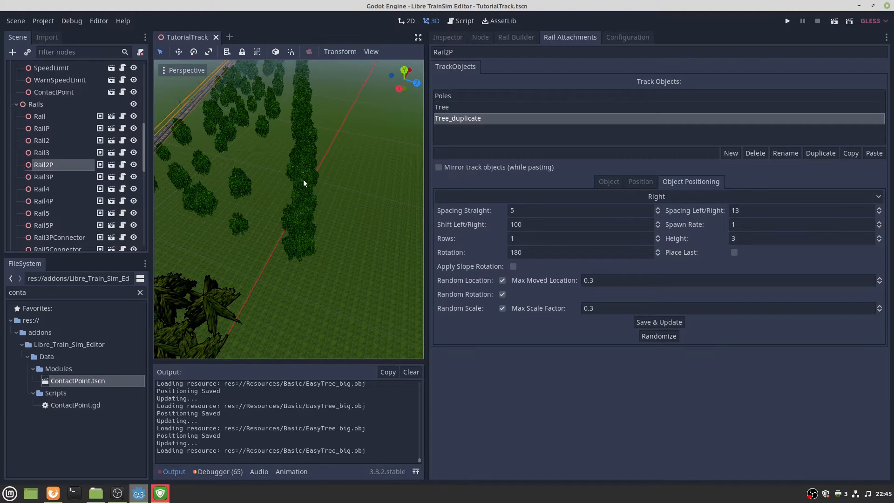
Regenerate Tree_duplicate with random location and rotation off, then re-enable random location.
{"action": "left_click", "coordinate": [501, 280]}
{"action": "left_click", "coordinate": [502, 293]}
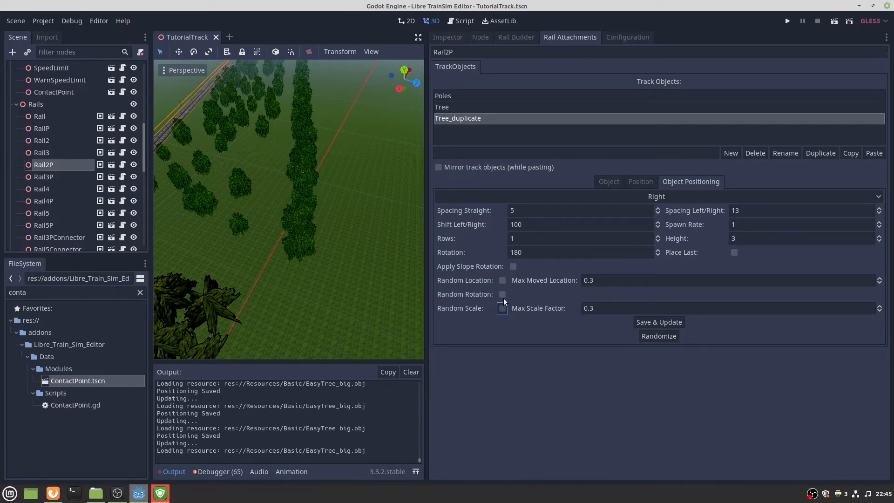
{"action": "left_click", "coordinate": [668, 322]}
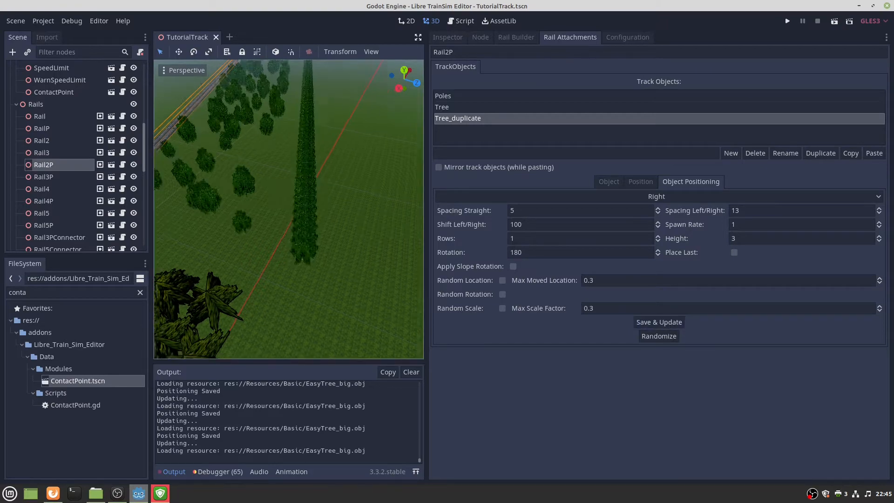
{"action": "right_click_drag", "start_coordinate": [289, 210], "coordinate": [481, 259]}
{"action": "left_click", "coordinate": [503, 281]}
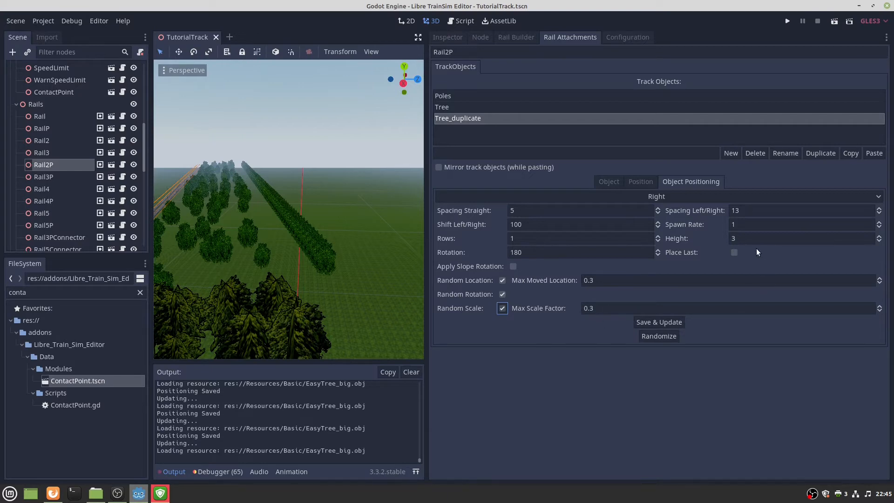
Lower Tree_duplicate's height to -1, then -3, regenerating the trees each time.
{"action": "double_click", "coordinate": [749, 239]}
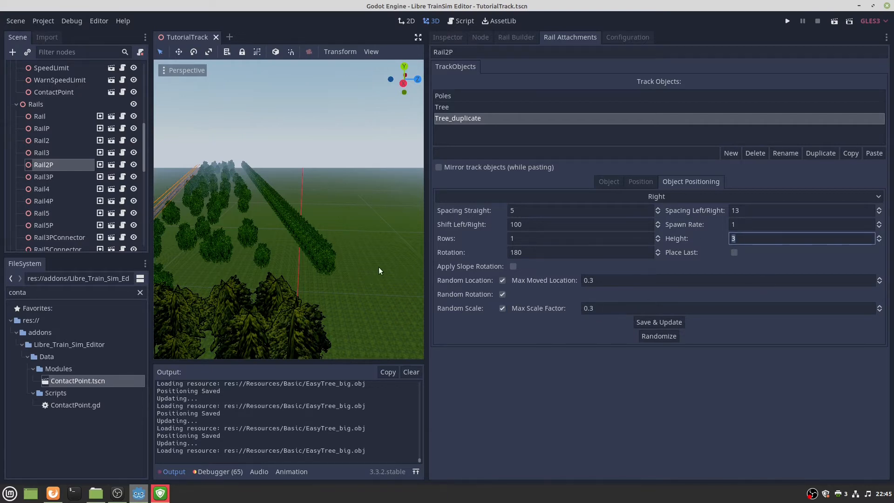
{"action": "key", "text": "w"}
{"action": "right_click_drag", "start_coordinate": [379, 267], "coordinate": [375, 298]}
{"action": "double_click", "coordinate": [745, 235]}
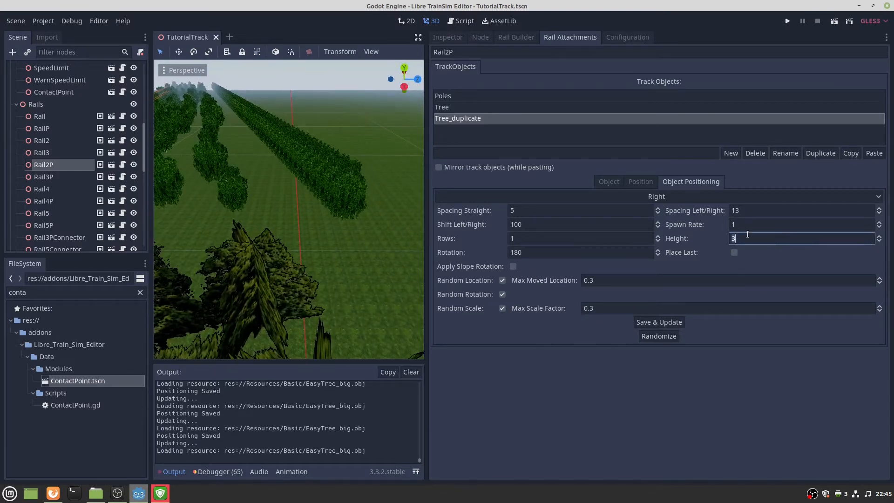
{"action": "type", "text": "-1"}
{"action": "left_click", "coordinate": [650, 322]}
{"action": "key", "text": "w"}
{"action": "mouse_move", "coordinate": [361, 202]}
{"action": "right_mouse_down"}
{"action": "mouse_move", "coordinate": [362, 232]}
{"action": "mouse_move", "coordinate": [362, 186]}
{"action": "mouse_move", "coordinate": [362, 218]}
{"action": "right_mouse_up"}
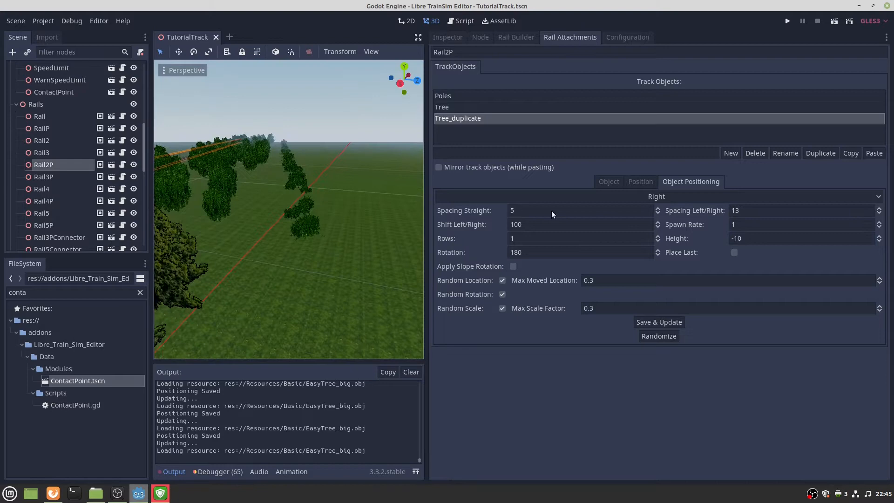
{"action": "double_click", "coordinate": [746, 235]}
{"action": "type", "text": "-3"}
{"action": "left_click", "coordinate": [659, 323]}
Restore the tree row's height to 3 and regenerate.
{"action": "right_click_drag", "start_coordinate": [396, 279], "coordinate": [368, 234]}
{"action": "double_click", "coordinate": [750, 233]}
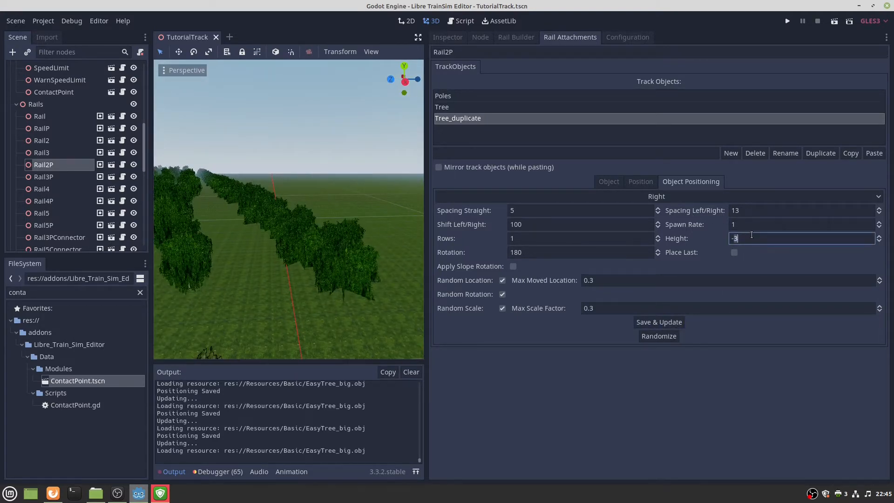
{"action": "type", "text": "3"}
{"action": "left_click", "coordinate": [663, 326]}
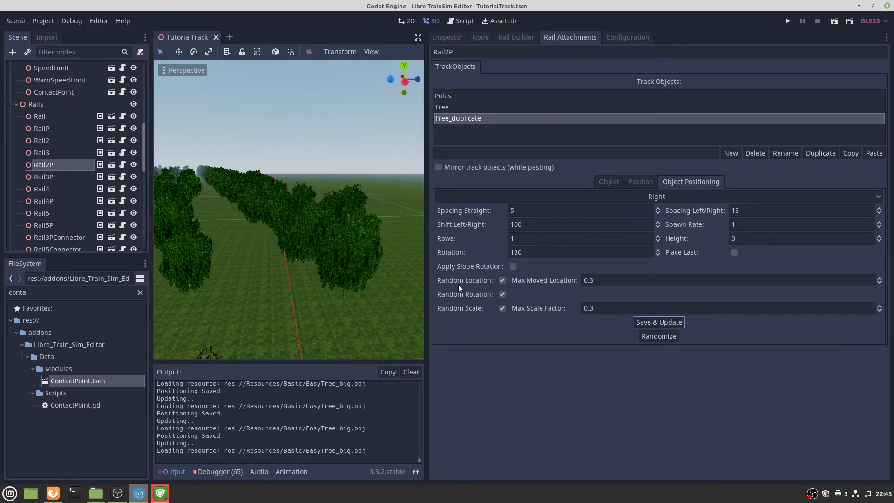
Try 5 rows of trees and regenerate.
{"action": "double_click", "coordinate": [745, 226]}
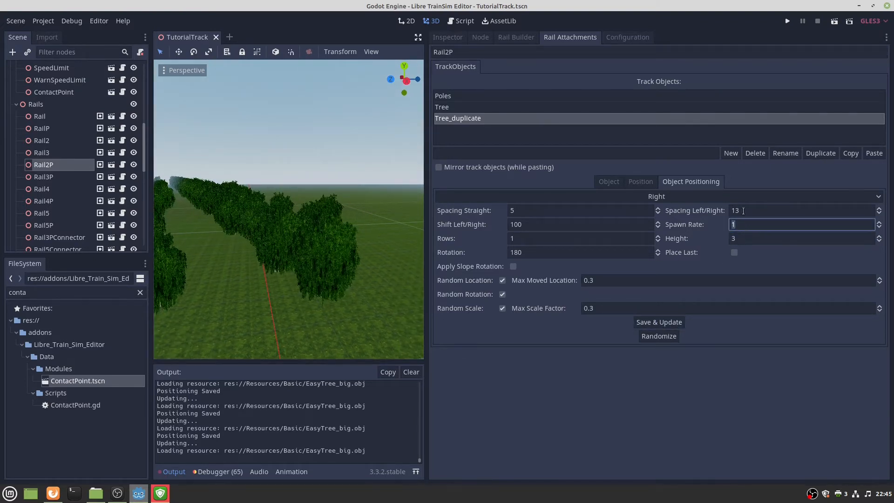
{"action": "left_click", "coordinate": [598, 240]}
{"action": "right_click_drag", "start_coordinate": [393, 236], "coordinate": [353, 222]}
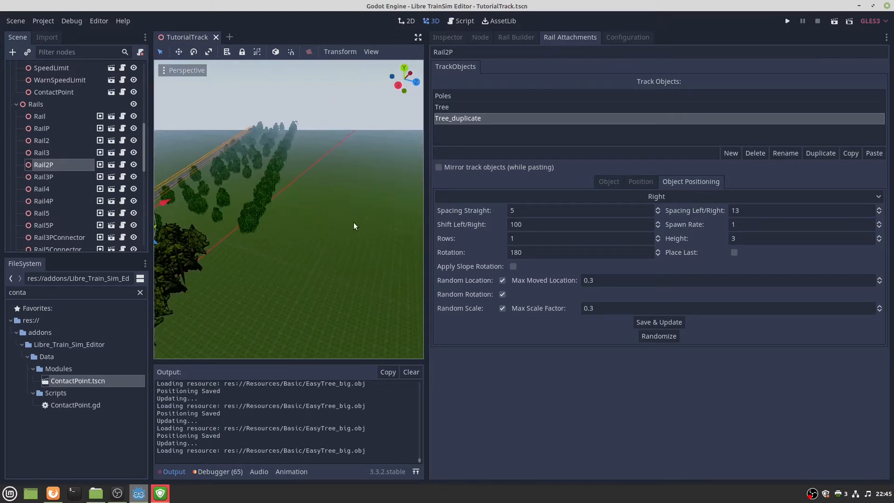
{"action": "left_click", "coordinate": [522, 211]}
{"action": "double_click", "coordinate": [529, 240]}
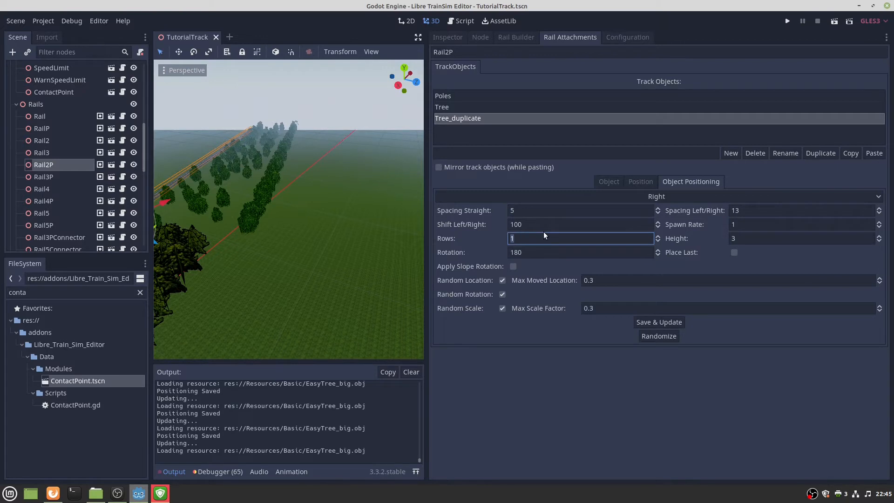
{"action": "type", "text": "5"}
{"action": "left_click", "coordinate": [674, 322]}
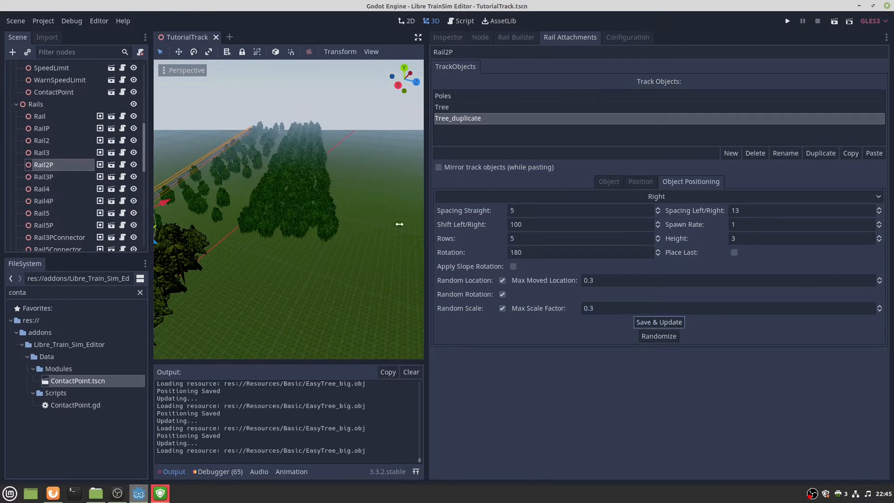
Widen Spacing Left/Right between the tree rows to 20 and regenerate.
{"action": "double_click", "coordinate": [527, 210]}
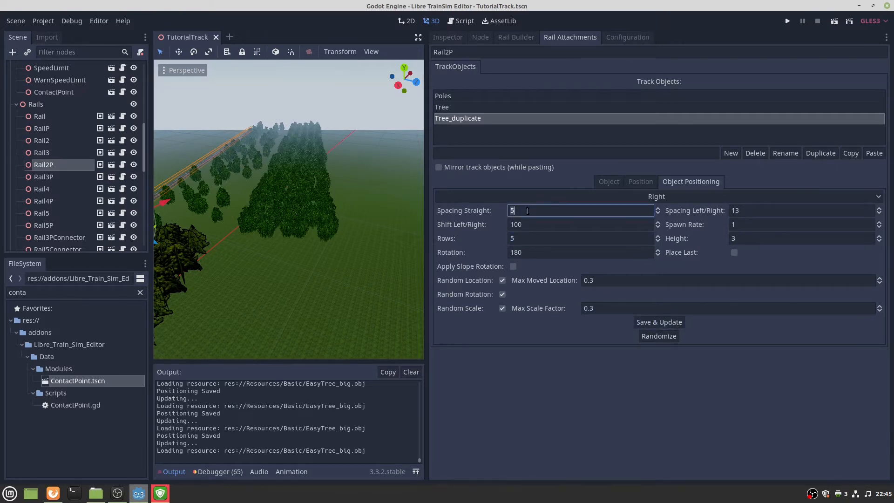
{"action": "double_click", "coordinate": [772, 210]}
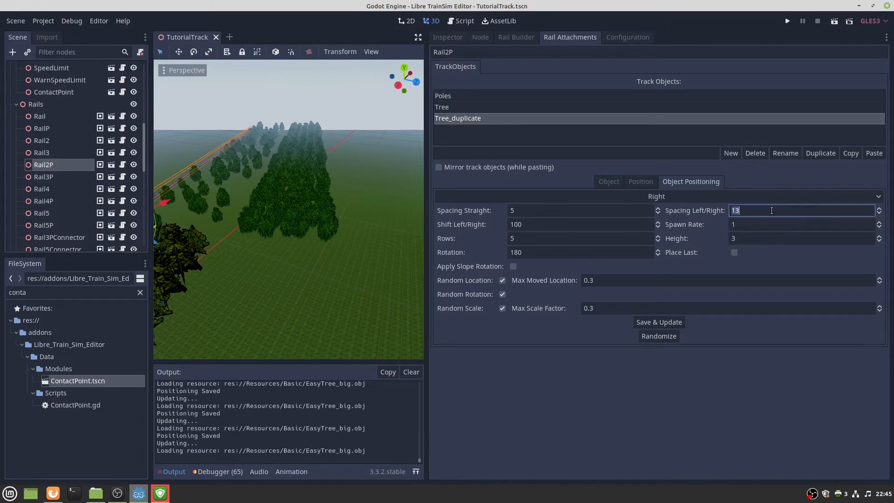
{"action": "type", "text": "1"}
{"action": "key", "text": "BackSpace"}
{"action": "type", "text": "20"}
{"action": "left_click", "coordinate": [656, 321]}
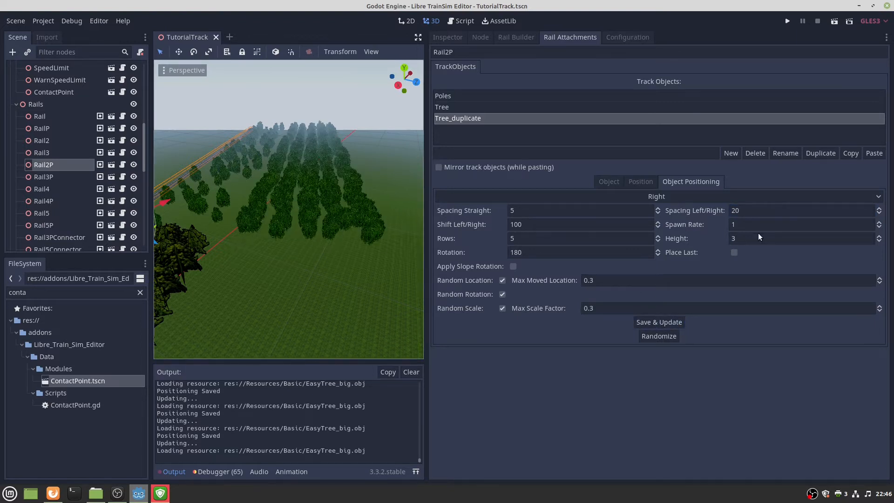
Set Spacing Left/Right to 0 and Rows to 1, then save and update.
{"action": "left_click", "coordinate": [778, 211]}
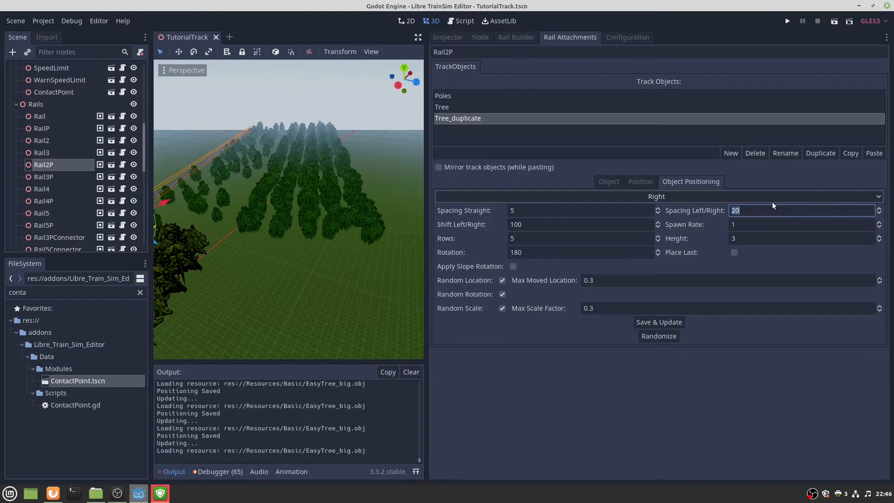
{"action": "key", "text": "BackSpace"}
{"action": "type", "text": "0"}
{"action": "left_click", "coordinate": [613, 225]}
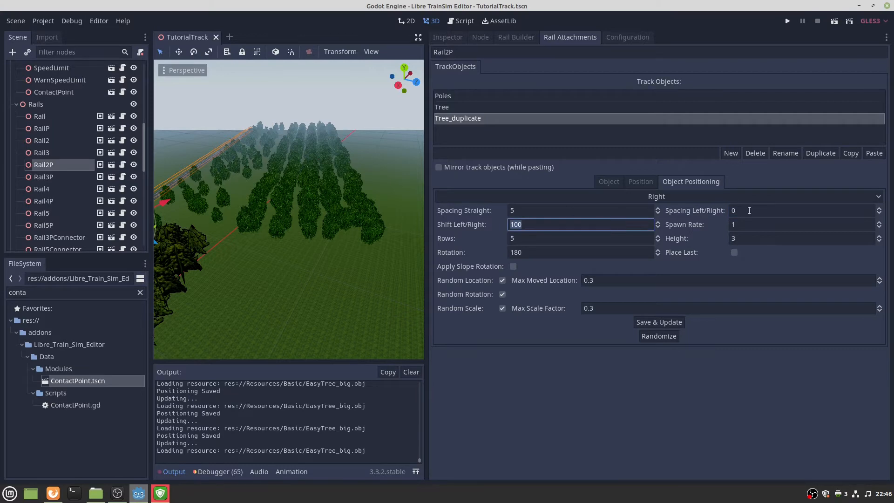
{"action": "left_click", "coordinate": [550, 238]}
{"action": "type", "text": "1"}
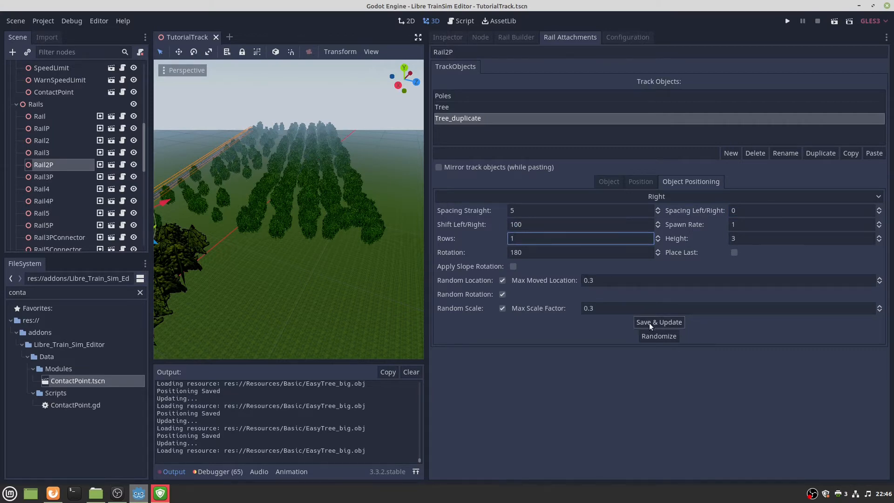
{"action": "left_click", "coordinate": [649, 323]}
{"action": "right_click_drag", "start_coordinate": [289, 209], "coordinate": [324, 242]}
{"action": "key", "text": "a"}
{"action": "key", "text": "e"}
{"action": "key", "text": "s"}
{"action": "key", "text": "s"}
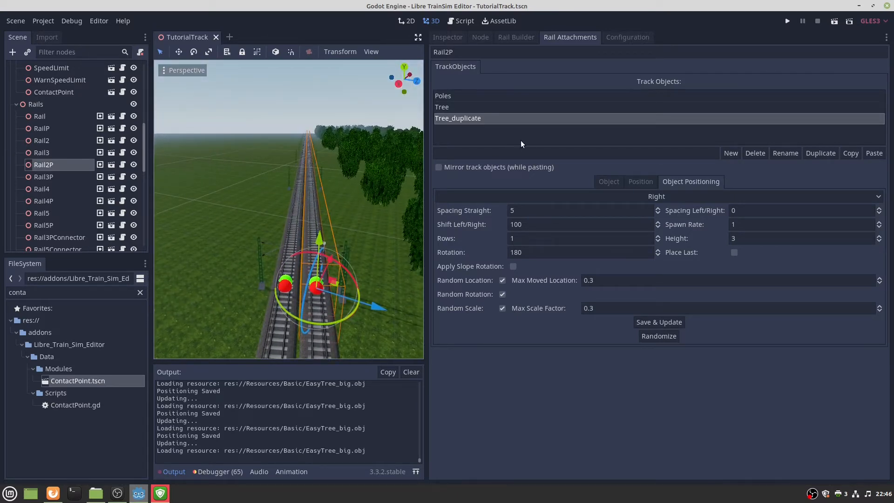
Copy Tree and Tree_duplicate from Rail2P and paste them mirrored onto Rail2.
{"action": "mouse_move", "coordinate": [335, 170]}
{"action": "right_mouse_down"}
{"action": "mouse_move", "coordinate": [364, 160]}
{"action": "mouse_move", "coordinate": [349, 174]}
{"action": "right_mouse_up"}
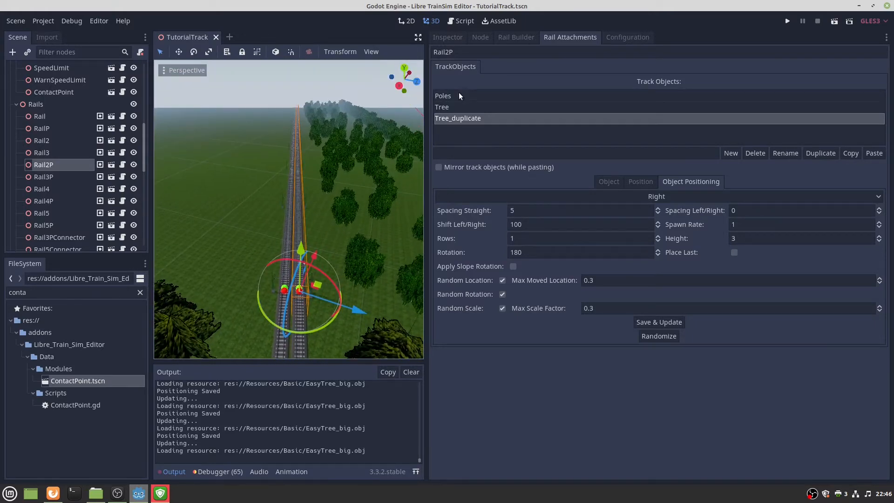
{"action": "left_click", "coordinate": [446, 107]}
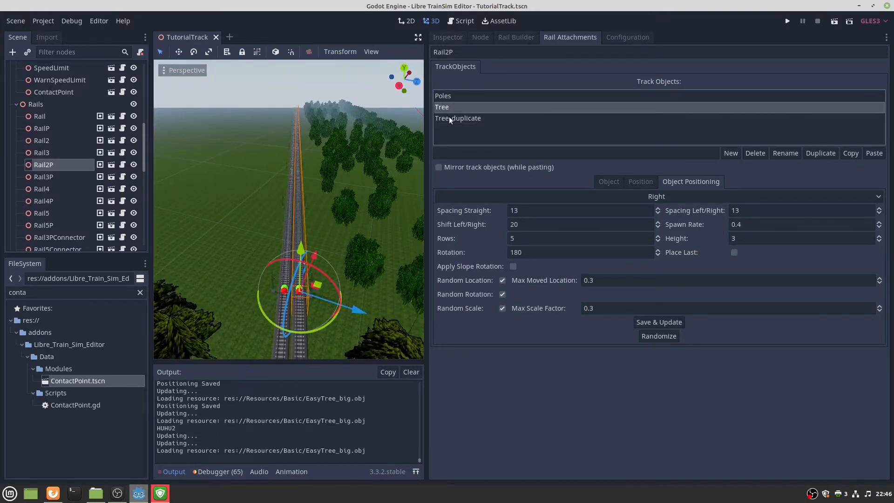
{"action": "double_click", "coordinate": [818, 154]}
{"action": "left_click", "coordinate": [541, 140]}
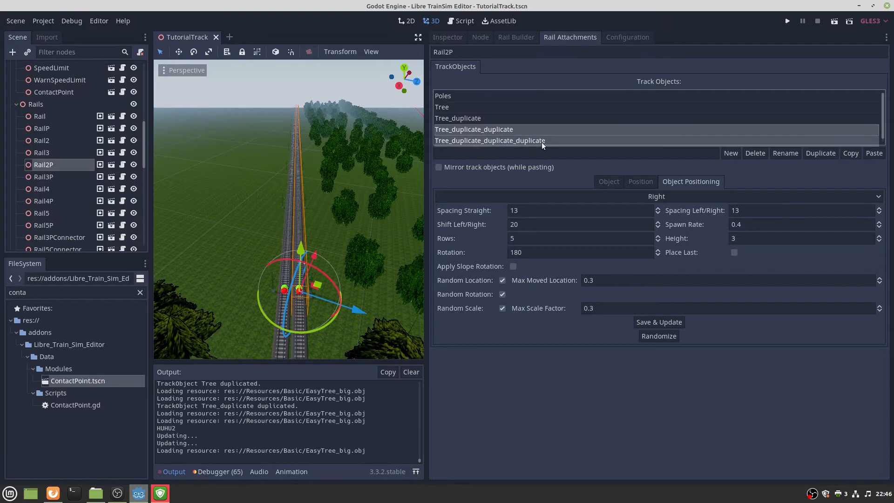
{"action": "double_click", "coordinate": [754, 153]}
{"action": "left_click", "coordinate": [501, 118]}
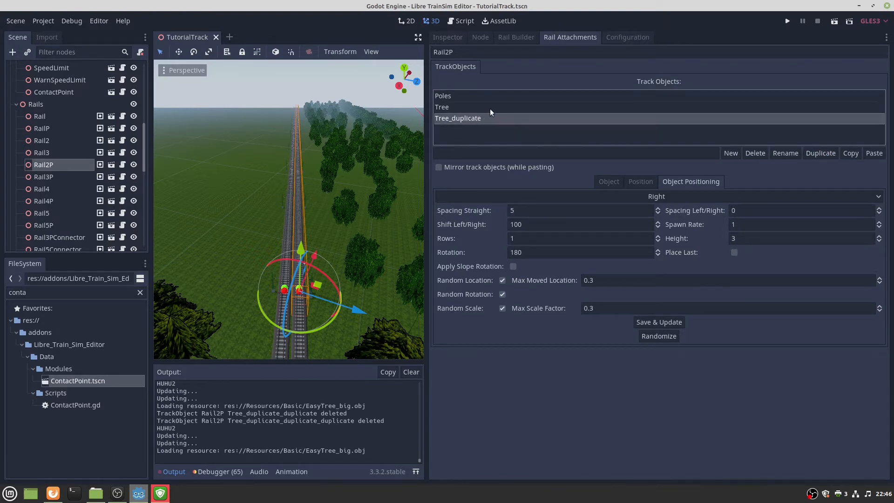
{"action": "left_click", "coordinate": [850, 153]}
{"action": "left_click", "coordinate": [301, 289]}
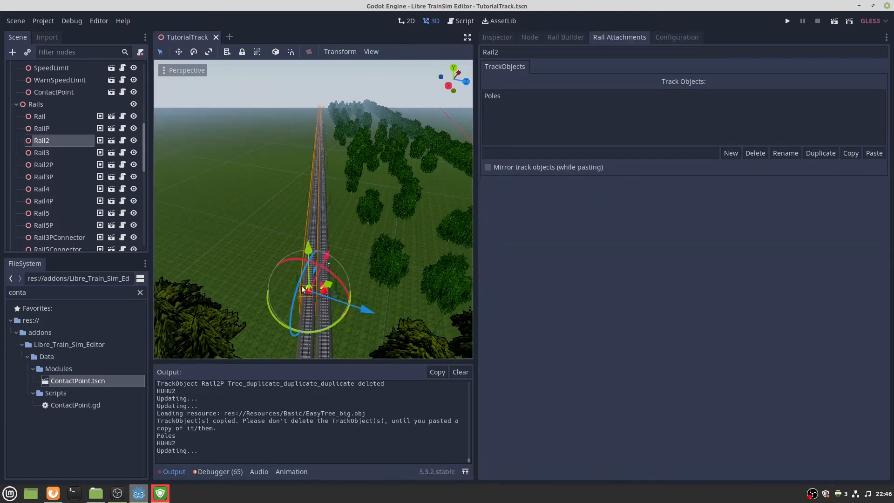
{"action": "left_click", "coordinate": [529, 169]}
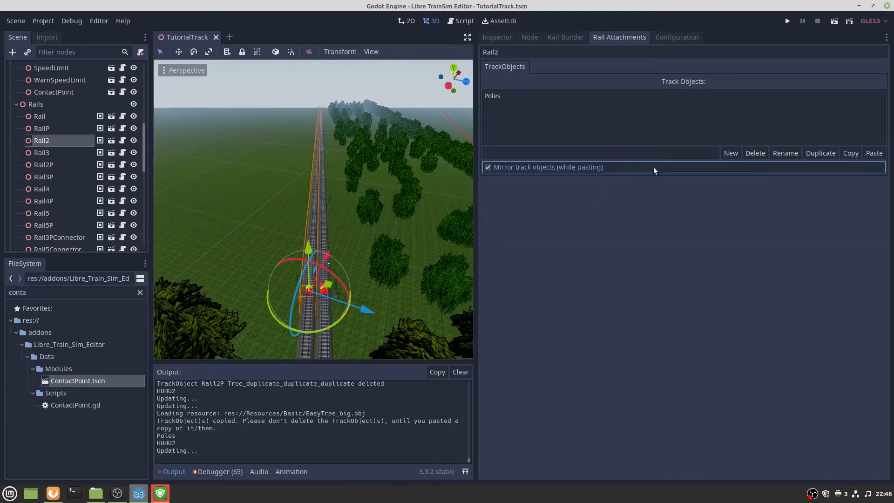
{"action": "left_click", "coordinate": [874, 153]}
Set Rail2's Tree_duplicate Shift Left/Right to 10 and save the update.
{"action": "middle_click_drag", "start_coordinate": [310, 177], "coordinate": [344, 186]}
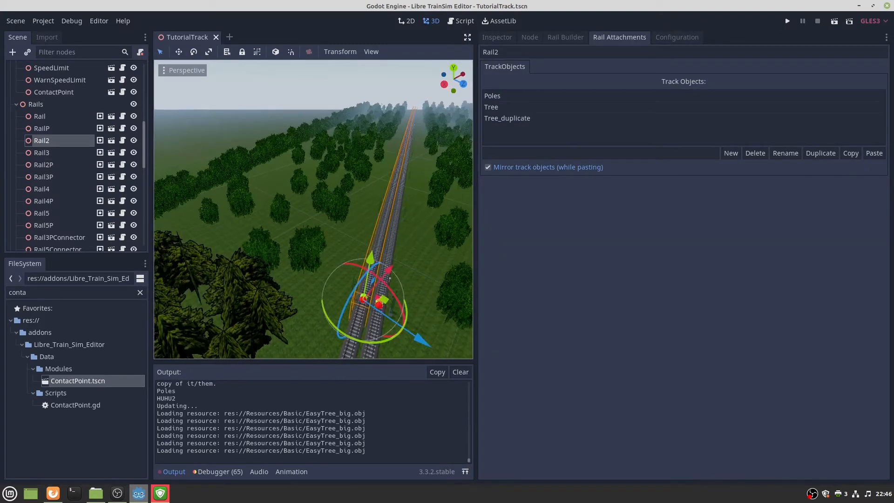
{"action": "left_click", "coordinate": [505, 106]}
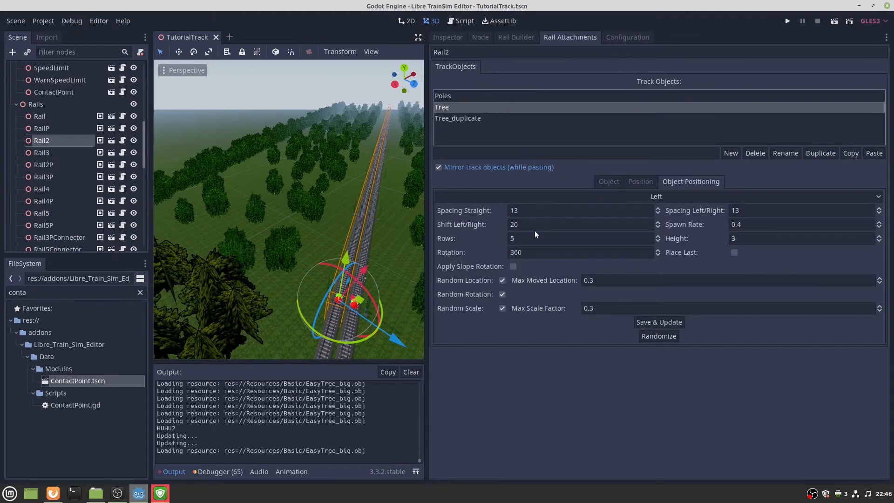
{"action": "left_click", "coordinate": [474, 117]}
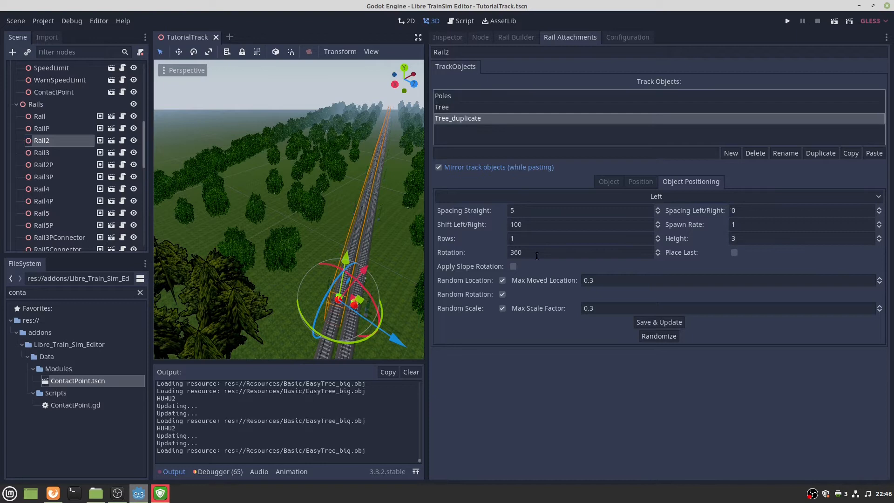
{"action": "left_click", "coordinate": [530, 211]}
{"action": "left_click", "coordinate": [532, 224]}
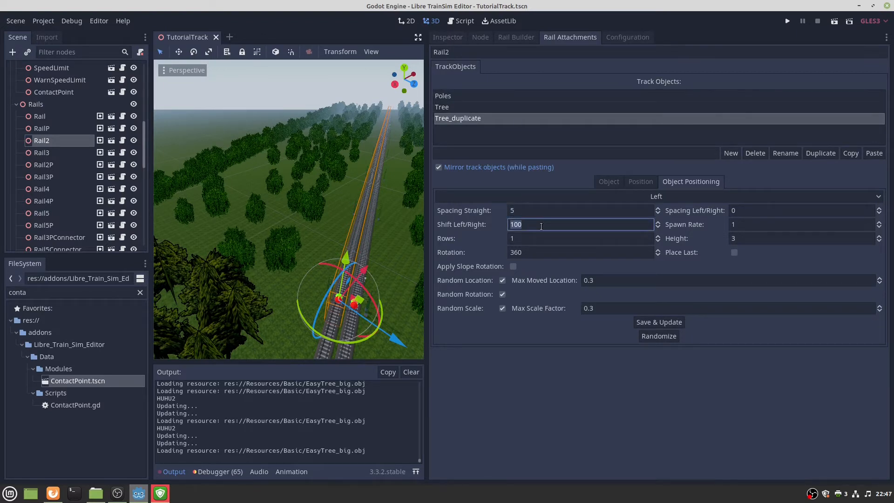
{"action": "type", "text": "10"}
{"action": "left_click", "coordinate": [643, 321]}
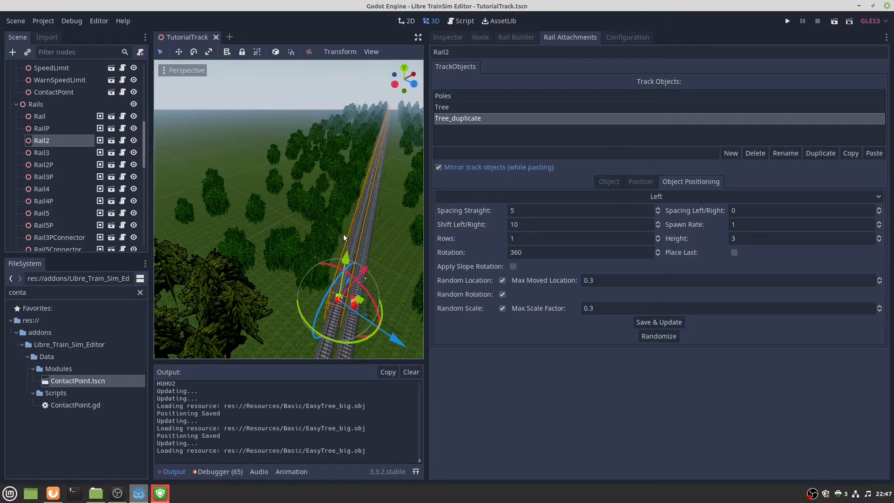
{"action": "key", "text": "w"}
{"action": "mouse_move", "coordinate": [343, 233]}
{"action": "right_mouse_down"}
{"action": "mouse_move", "coordinate": [343, 298]}
{"action": "mouse_move", "coordinate": [342, 210]}
{"action": "mouse_move", "coordinate": [302, 218]}
{"action": "mouse_move", "coordinate": [343, 251]}
{"action": "right_mouse_up"}
{"action": "key", "text": "e"}
{"action": "left_click", "coordinate": [599, 184]}
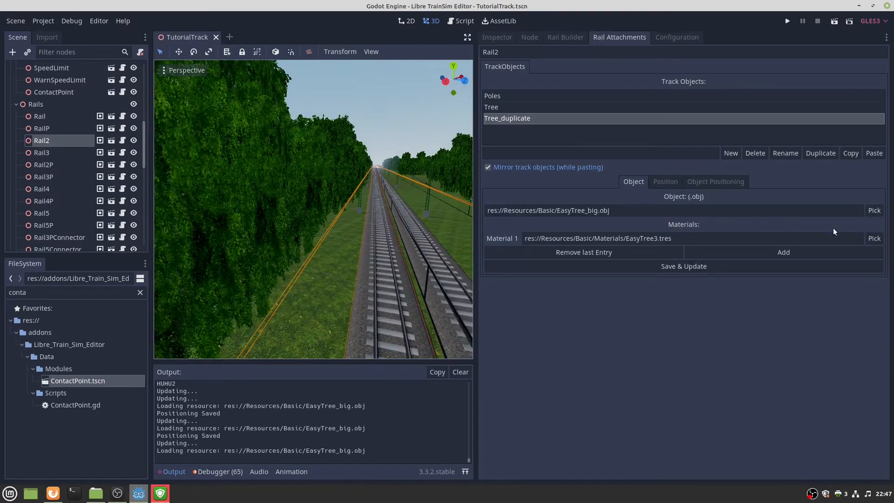
Use EasyTree.obj as the model for Rail2's Tree_duplicate.
{"action": "left_click", "coordinate": [874, 210]}
{"action": "scroll", "coordinate": [247, 275], "scroll_direction": "down", "scroll_amount": 10}
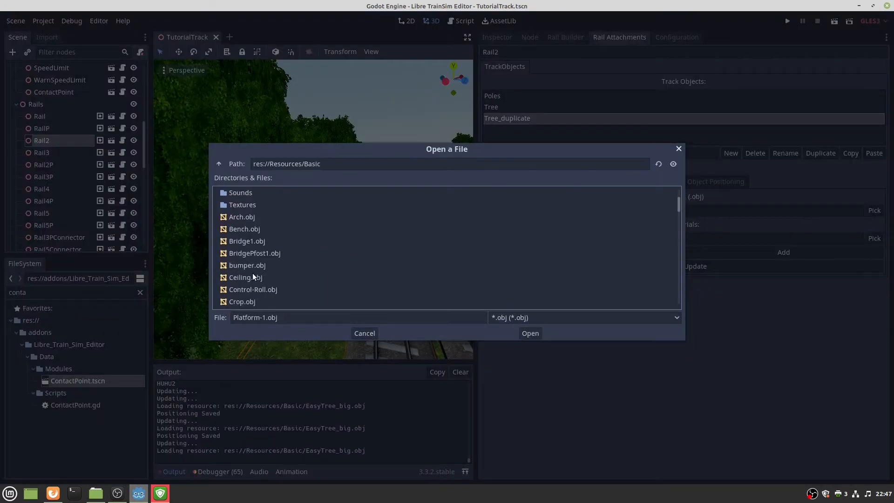
{"action": "scroll", "coordinate": [263, 261], "scroll_direction": "down", "scroll_amount": 5}
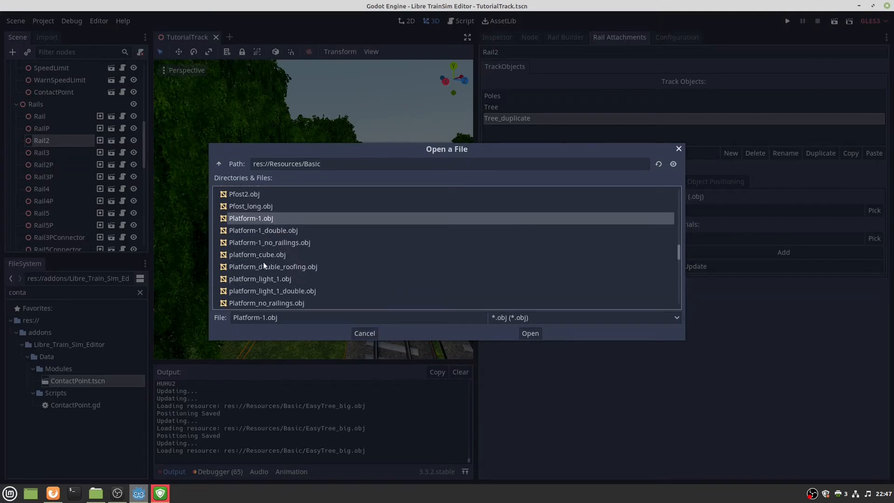
{"action": "scroll", "coordinate": [261, 256], "scroll_direction": "up", "scroll_amount": 8}
{"action": "scroll", "coordinate": [256, 247], "scroll_direction": "up", "scroll_amount": 5}
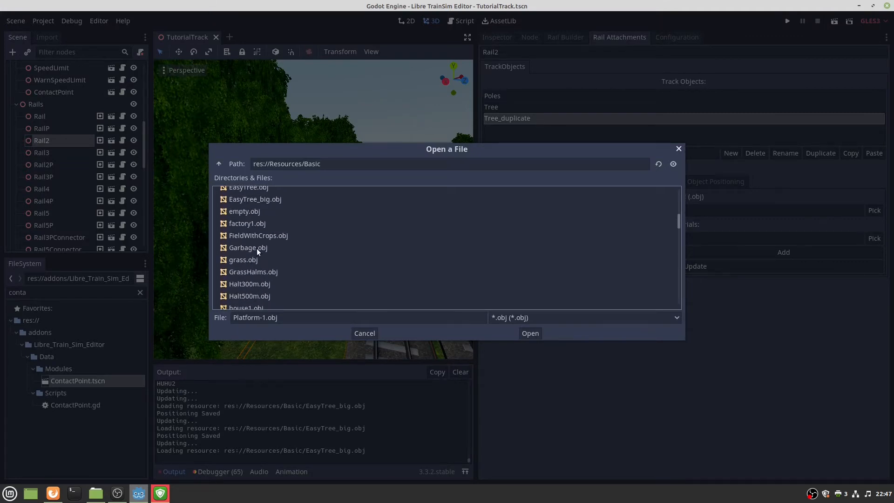
{"action": "double_click", "coordinate": [248, 217]}
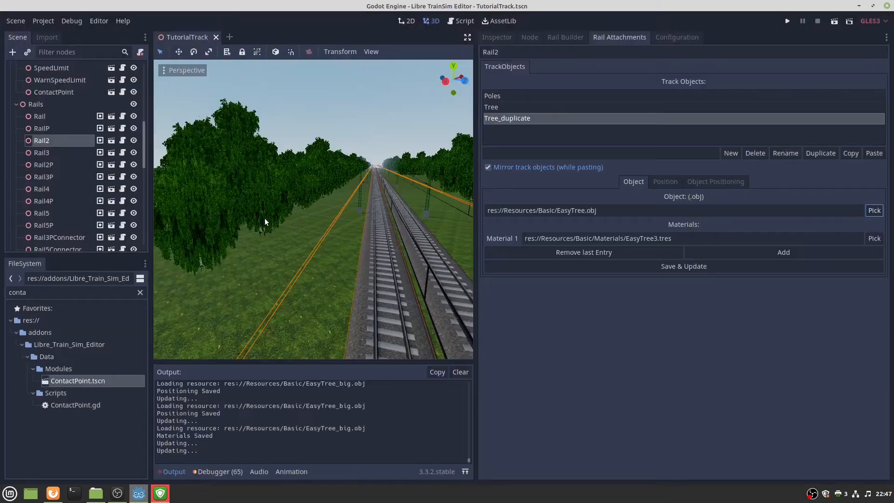
Set the Max Scale Factor to 0.1 and save the update.
{"action": "right_click_drag", "start_coordinate": [313, 209], "coordinate": [424, 237]}
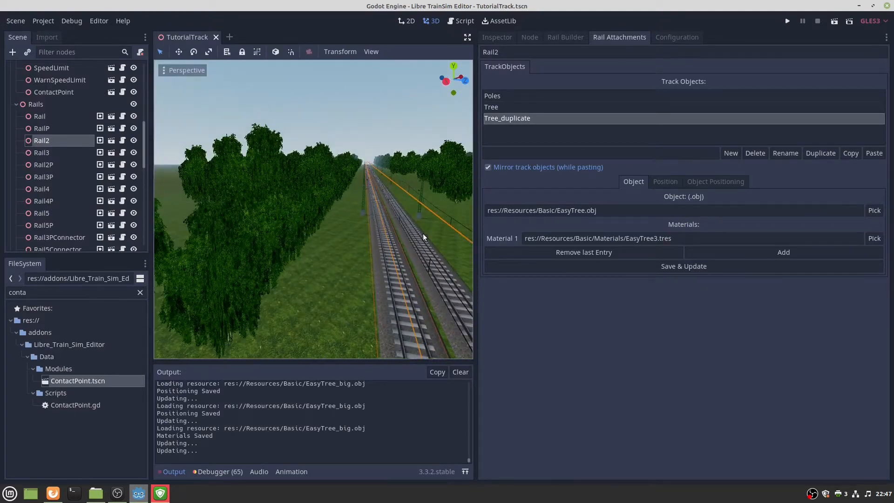
{"action": "left_click", "coordinate": [713, 181]}
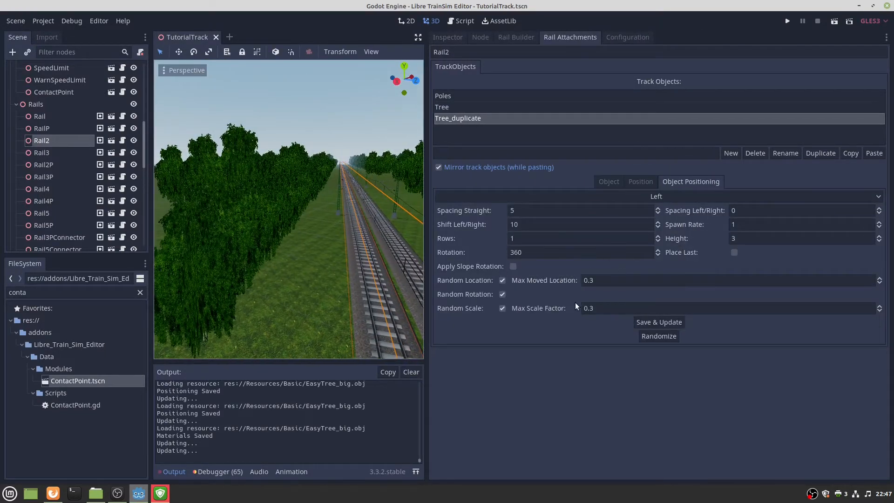
{"action": "left_click", "coordinate": [626, 308]}
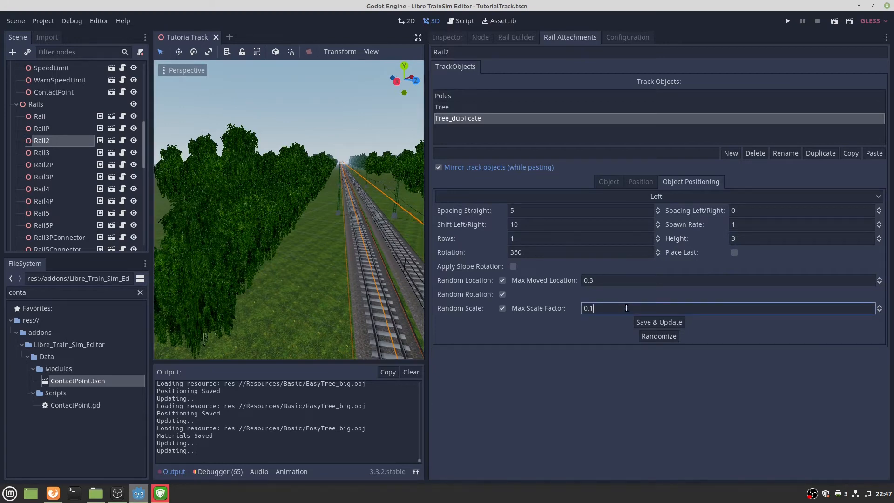
{"action": "left_click", "coordinate": [669, 322]}
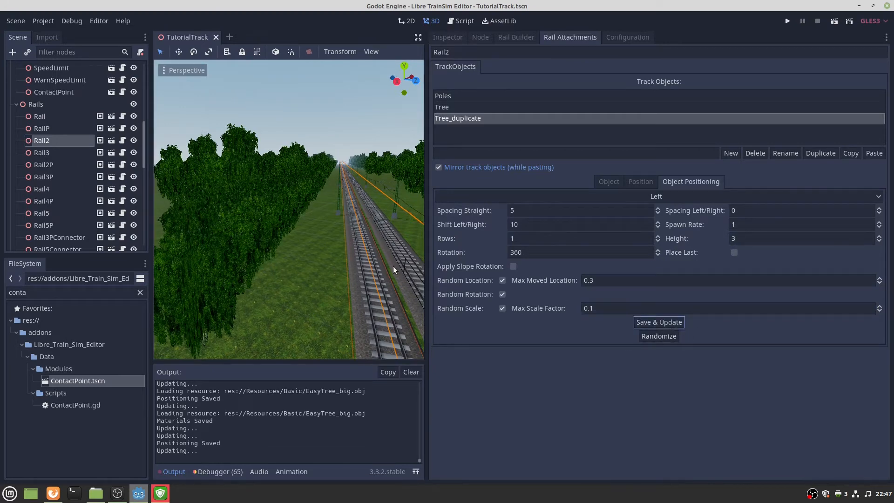
Try a height of 0, then settle on height -2 for the tree row.
{"action": "right_click_drag", "start_coordinate": [393, 266], "coordinate": [415, 264]}
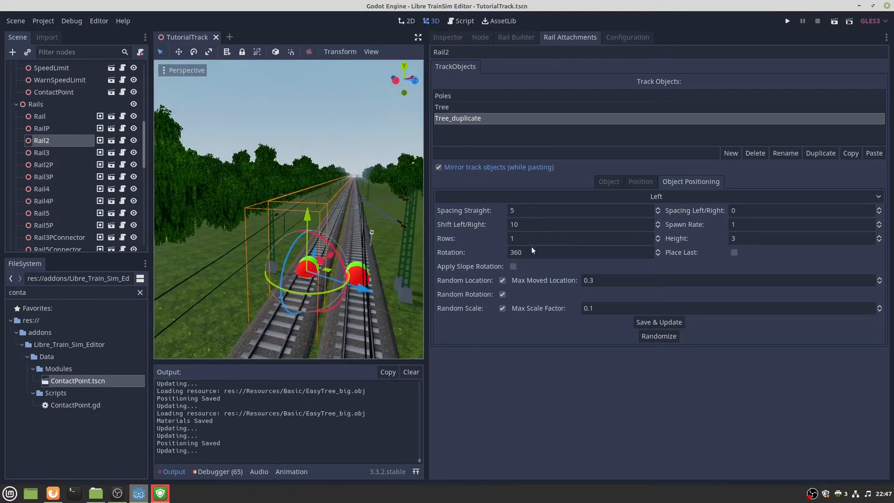
{"action": "left_click", "coordinate": [756, 242]}
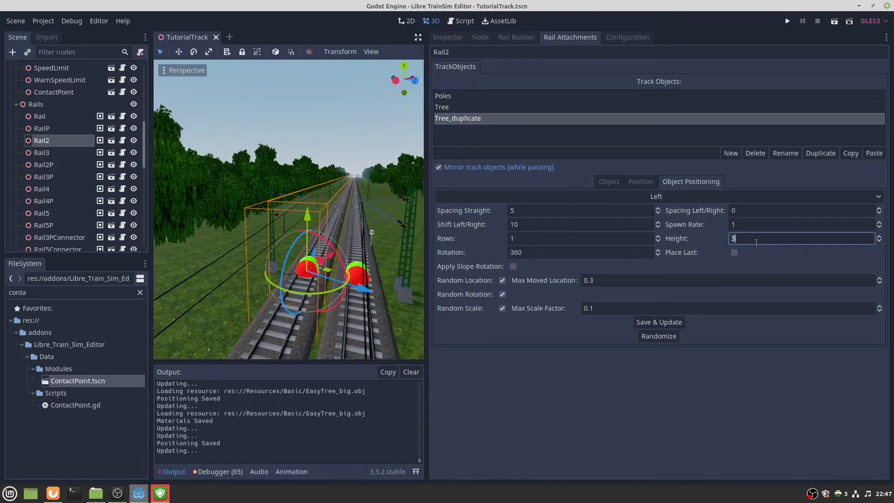
{"action": "key", "text": "BackSpace"}
{"action": "type", "text": "0"}
{"action": "left_click", "coordinate": [657, 322]}
{"action": "right_click_drag", "start_coordinate": [292, 205], "coordinate": [292, 205]}
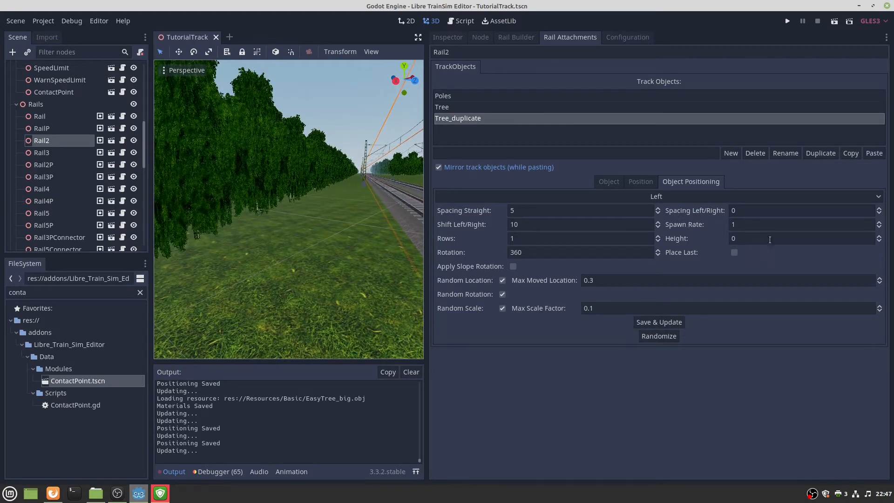
{"action": "left_click", "coordinate": [766, 239]}
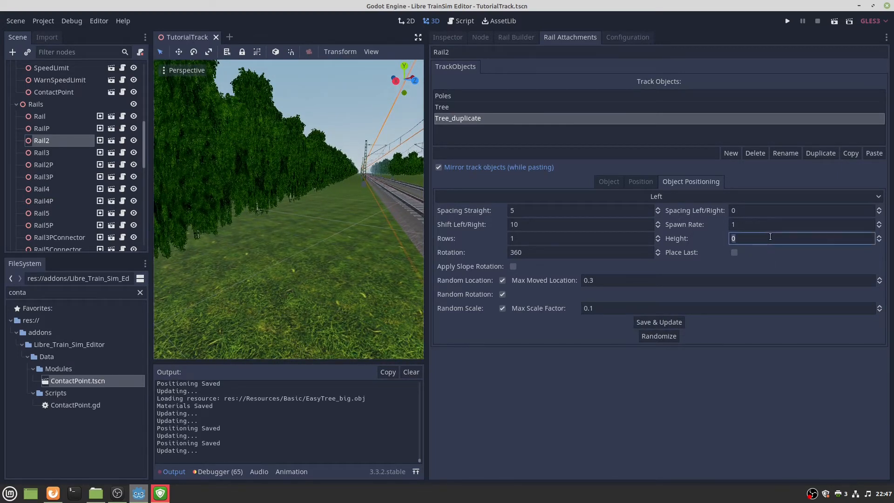
{"action": "key", "text": "BackSpace"}
{"action": "type", "text": "-2"}
{"action": "left_click", "coordinate": [675, 323]}
{"action": "right_click_drag", "start_coordinate": [288, 207], "coordinate": [316, 207]}
{"action": "left_click", "coordinate": [619, 182]}
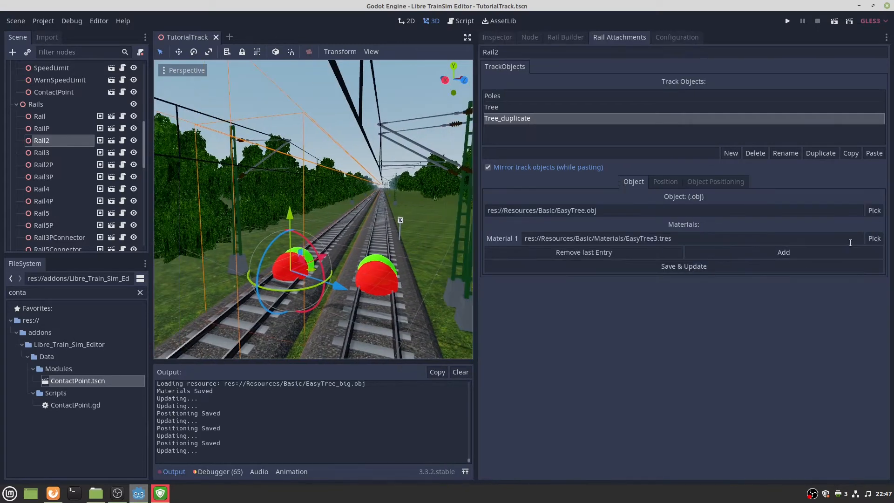
Assign EasyTree2.tres as Material 1 for the trees.
{"action": "left_click", "coordinate": [875, 238]}
{"action": "double_click", "coordinate": [275, 224]}
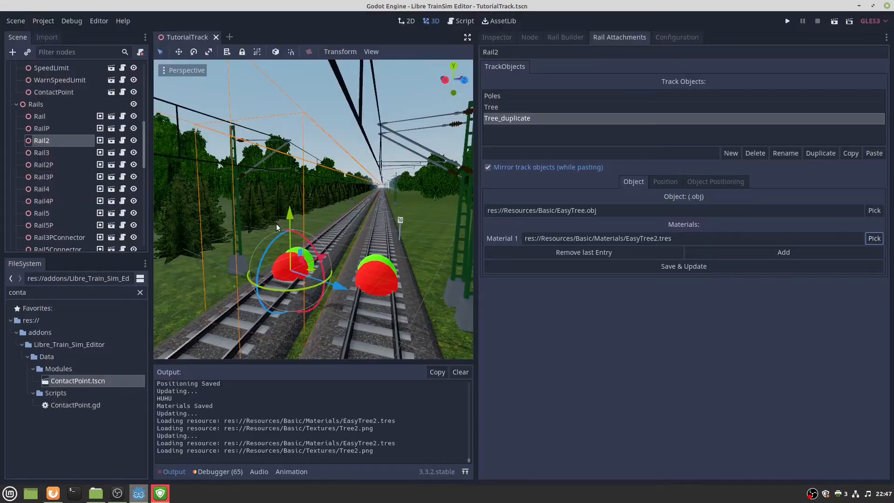
{"action": "right_click_drag", "start_coordinate": [276, 224], "coordinate": [276, 224]}
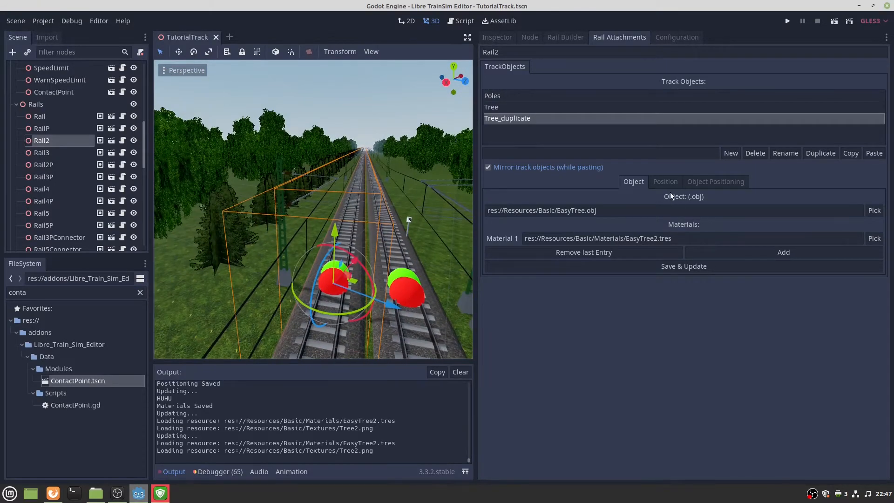
Set Max Moved Location to 0.5 and Spacing Straight to 4, updating each.
{"action": "left_click", "coordinate": [717, 184]}
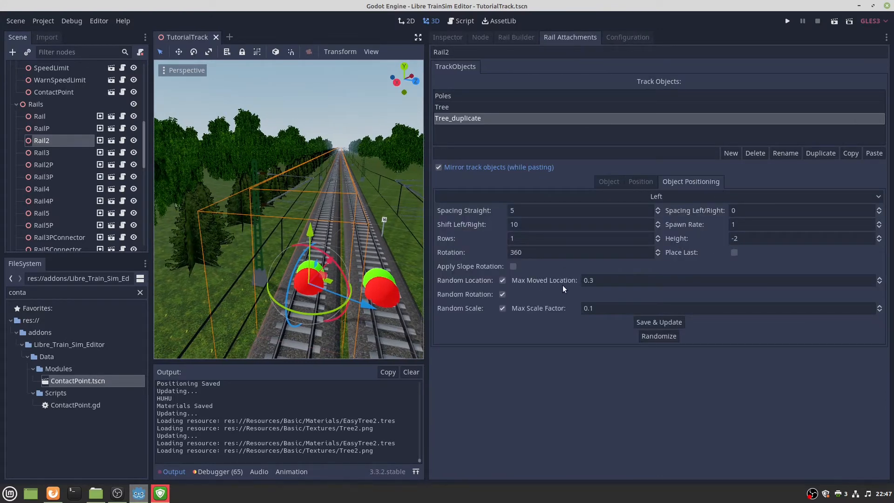
{"action": "left_click", "coordinate": [615, 280]}
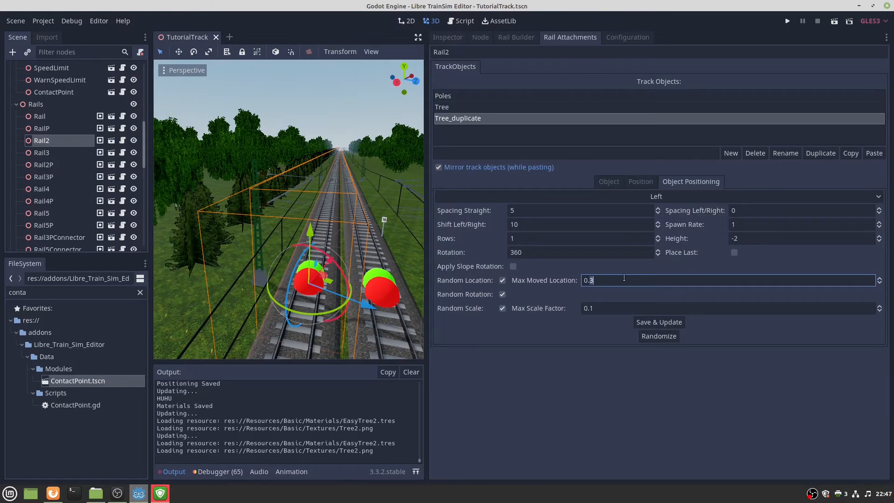
{"action": "left_click", "coordinate": [665, 322]}
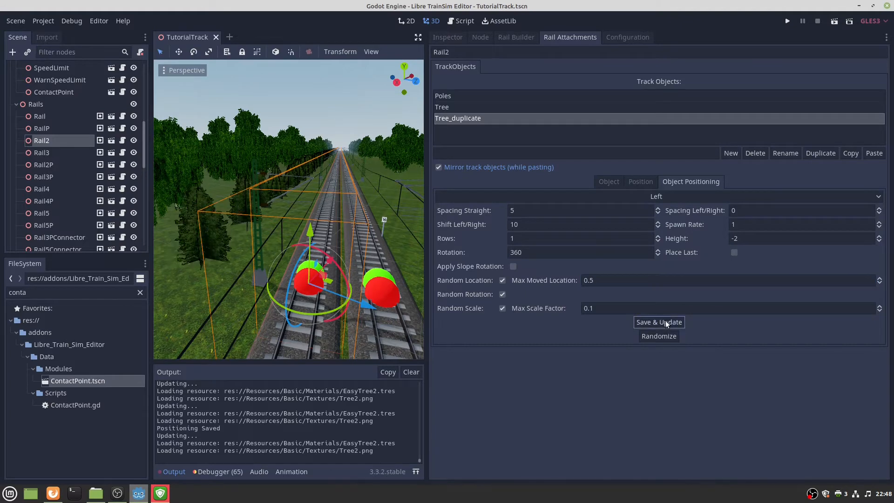
{"action": "right_click_drag", "start_coordinate": [392, 253], "coordinate": [393, 252]}
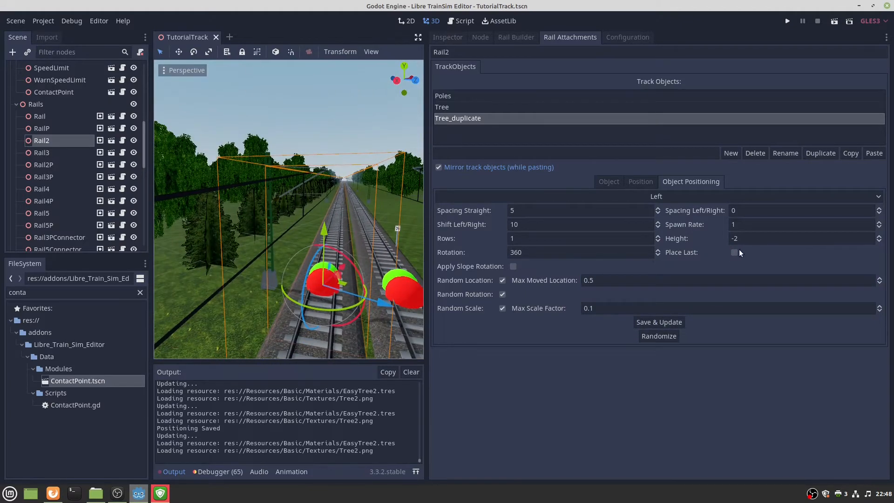
{"action": "left_click", "coordinate": [532, 214]}
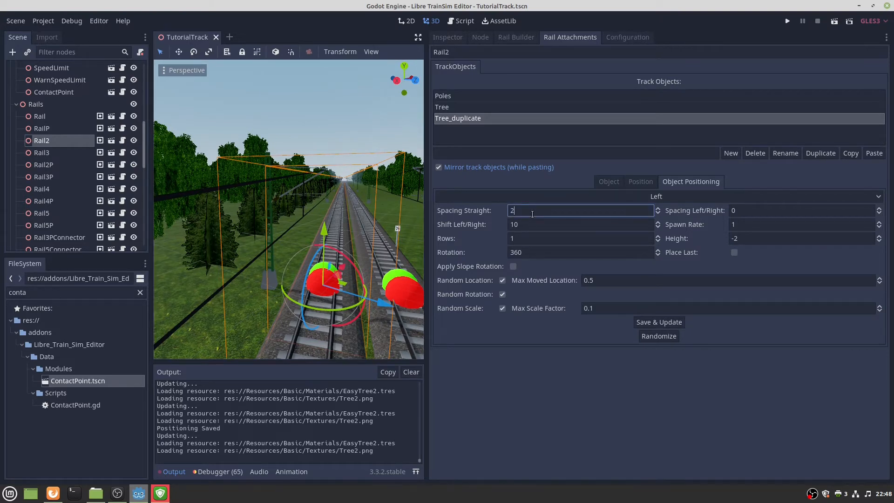
{"action": "left_click", "coordinate": [649, 327]}
Set the tree row's Shift Left/Right to 8 and save the update.
{"action": "right_click_drag", "start_coordinate": [402, 222], "coordinate": [401, 222]}
{"action": "left_click", "coordinate": [548, 224]}
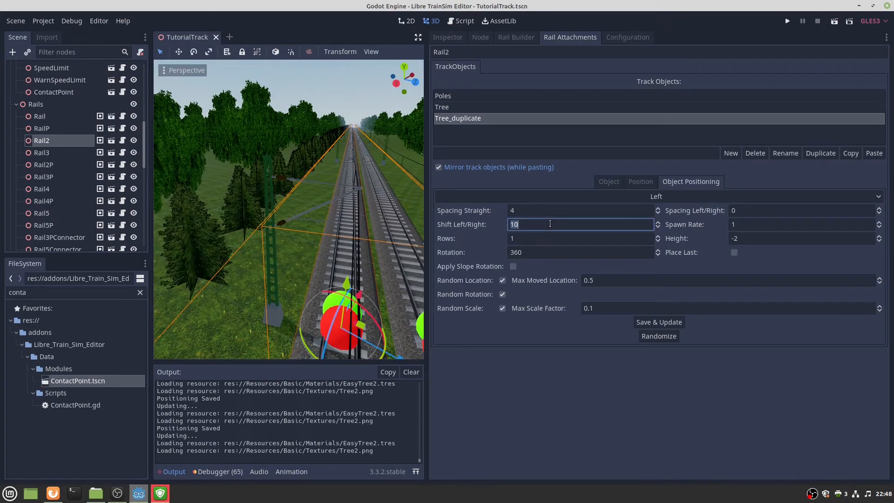
{"action": "type", "text": "8"}
{"action": "left_click", "coordinate": [644, 322]}
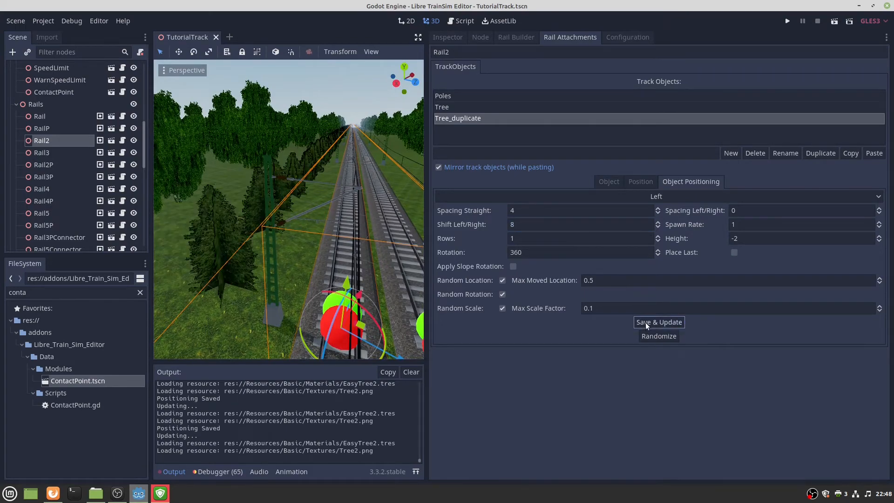
{"action": "right_click_drag", "start_coordinate": [401, 222], "coordinate": [401, 223]}
{"action": "right_click_drag", "start_coordinate": [311, 236], "coordinate": [311, 237]}
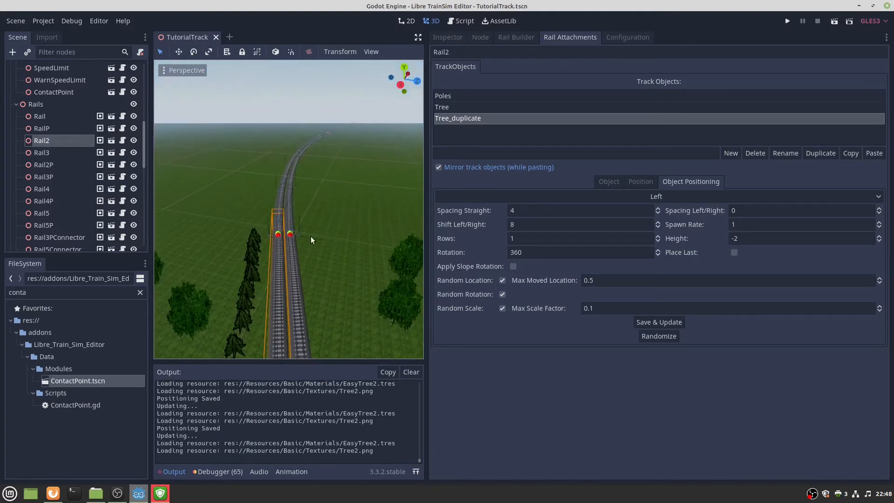
Copy Tree and Tree_duplicate and paste them unmirrored onto Rail3 and Rail4.
{"action": "left_click", "coordinate": [449, 108], "text": "shift"}
{"action": "left_click", "coordinate": [846, 153]}
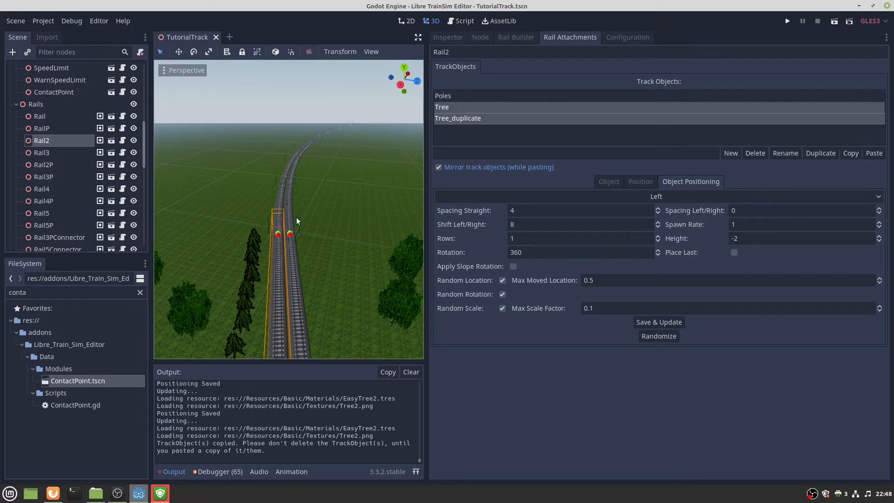
{"action": "left_click", "coordinate": [278, 235]}
{"action": "left_click", "coordinate": [497, 167]}
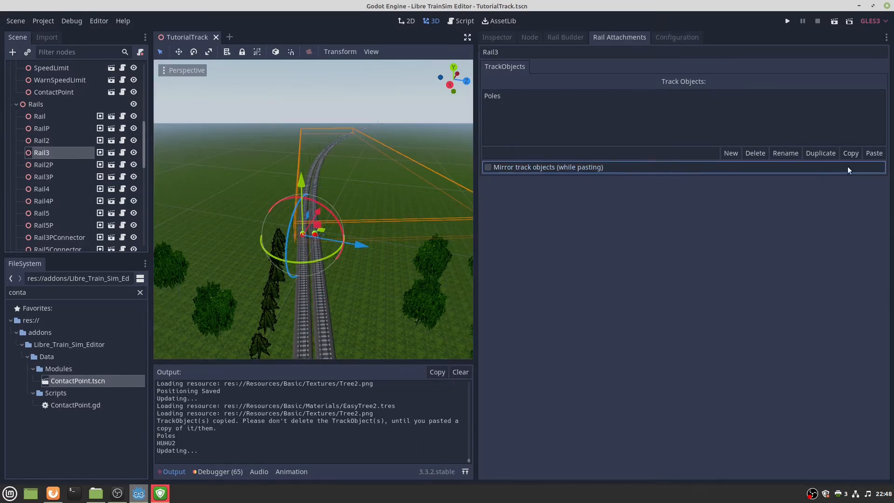
{"action": "left_click", "coordinate": [873, 153]}
{"action": "right_click_drag", "start_coordinate": [372, 232], "coordinate": [372, 233]}
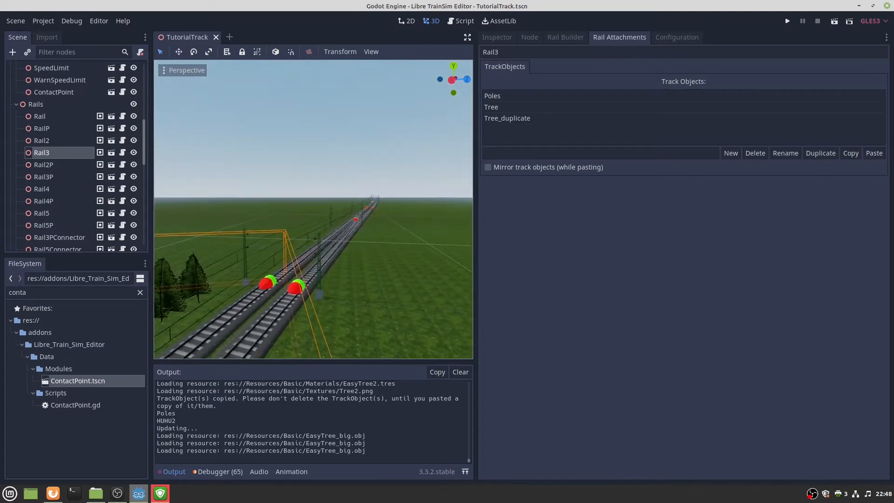
{"action": "right_click_drag", "start_coordinate": [238, 286], "coordinate": [238, 286]}
{"action": "left_click", "coordinate": [269, 269]}
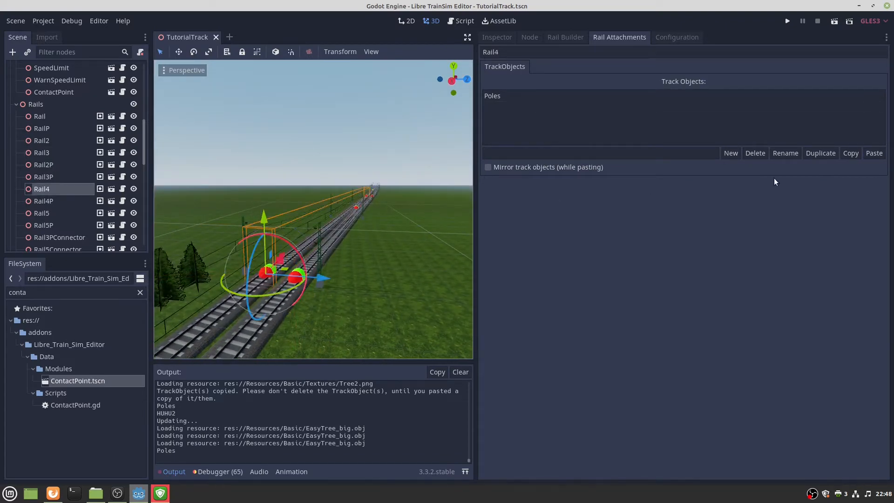
{"action": "left_click", "coordinate": [874, 153]}
Select Rail2P and copy its tree attachments.
{"action": "key", "text": "w"}
{"action": "right_click_drag", "start_coordinate": [349, 223], "coordinate": [310, 270]}
{"action": "key", "text": "s"}
{"action": "key", "text": "w"}
{"action": "key", "text": "w"}
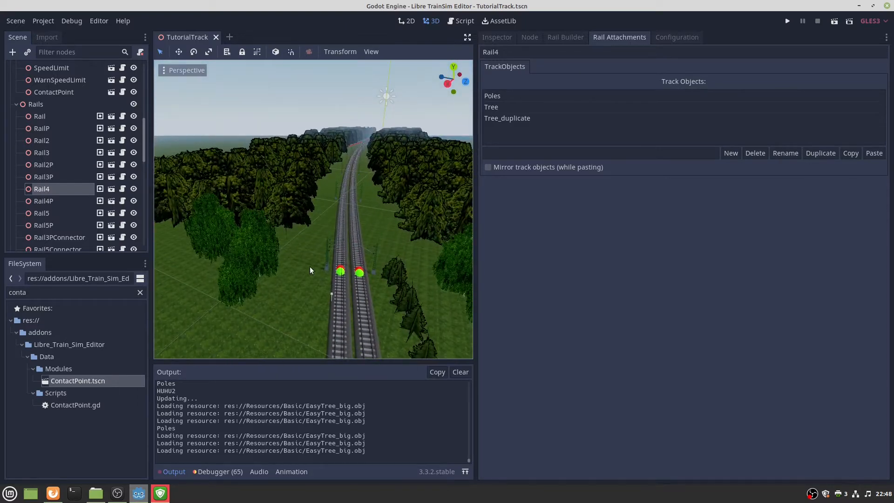
{"action": "left_click", "coordinate": [340, 276]}
{"action": "left_click", "coordinate": [496, 105]}
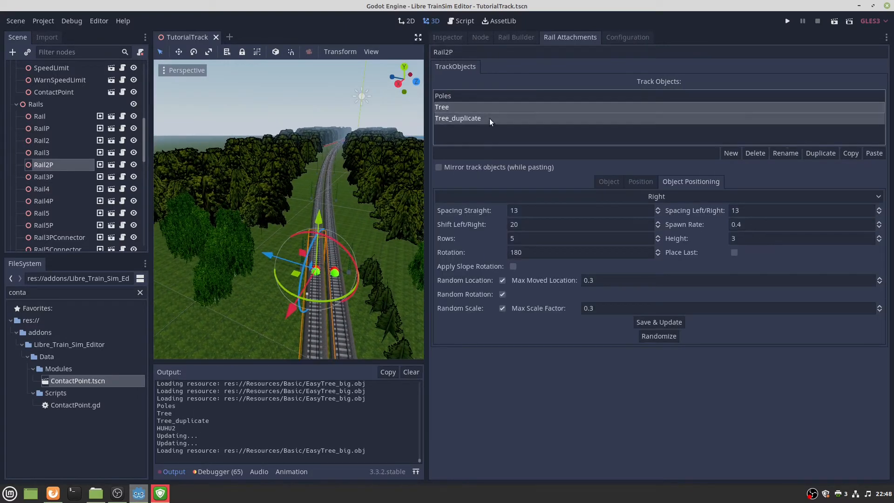
{"action": "left_click", "coordinate": [850, 153]}
Paste the tree attachments onto Rail3P and Rail4P.
{"action": "right_click_drag", "start_coordinate": [350, 223], "coordinate": [268, 306]}
{"action": "left_click", "coordinate": [278, 305]}
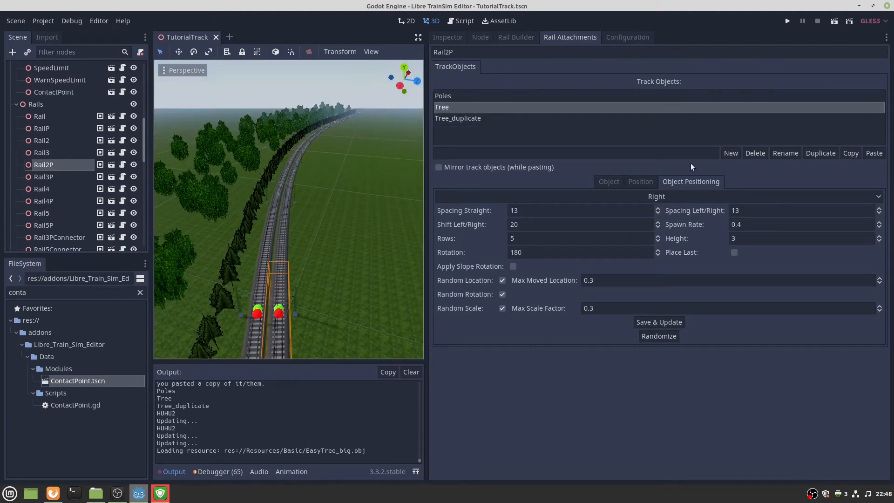
{"action": "left_click", "coordinate": [278, 308]}
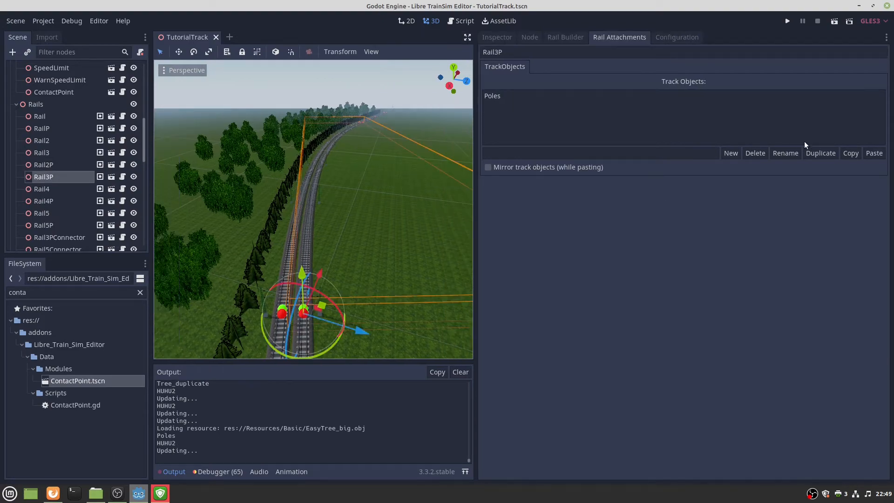
{"action": "left_click", "coordinate": [873, 156]}
{"action": "right_click_drag", "start_coordinate": [391, 195], "coordinate": [370, 215]}
{"action": "key", "text": "w"}
{"action": "left_click", "coordinate": [292, 308]}
{"action": "left_click", "coordinate": [321, 250]}
{"action": "left_click", "coordinate": [873, 153]}
Fly along the track and select Rail5P to show its Platform and Poles attachments.
{"action": "key", "text": "s"}
{"action": "key", "text": "w"}
{"action": "right_click_drag", "start_coordinate": [254, 182], "coordinate": [261, 194]}
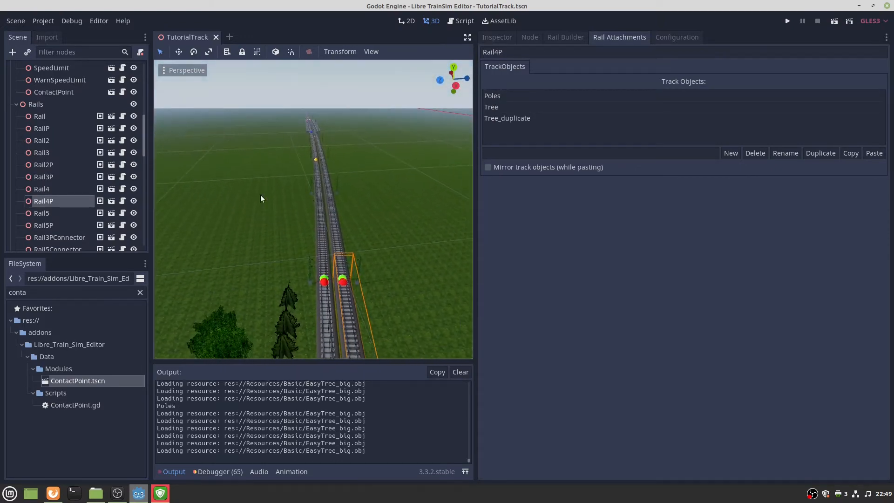
{"action": "right_click_drag", "start_coordinate": [342, 231], "coordinate": [351, 281]}
{"action": "key", "text": "w"}
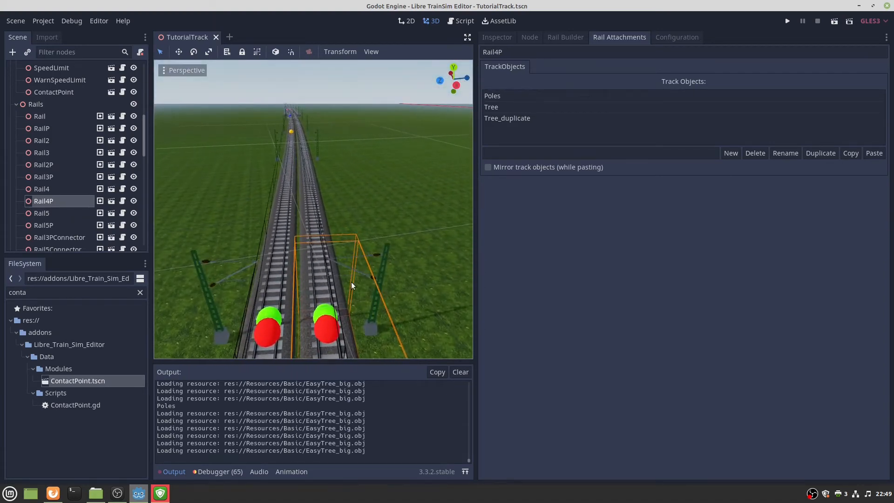
{"action": "left_click", "coordinate": [321, 317]}
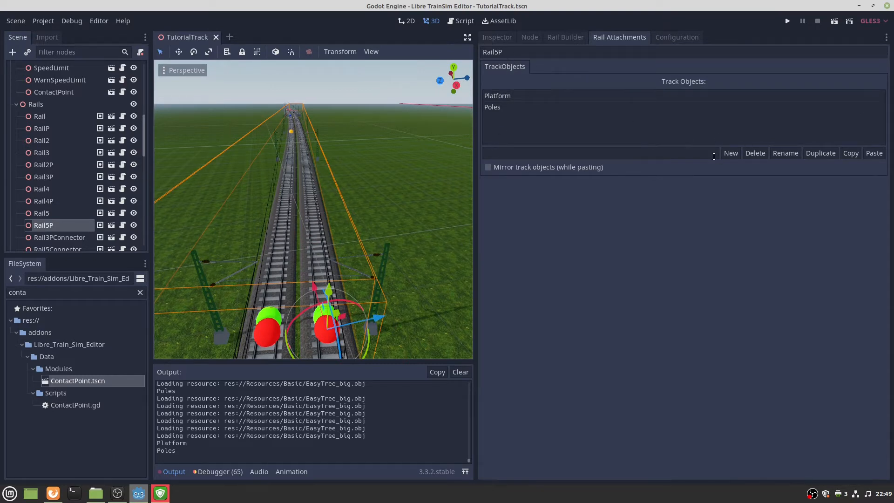
Create a new track object named SoundBarrier on Rail5P and select it.
{"action": "left_click", "coordinate": [652, 154]}
{"action": "type", "text": "Sou"}
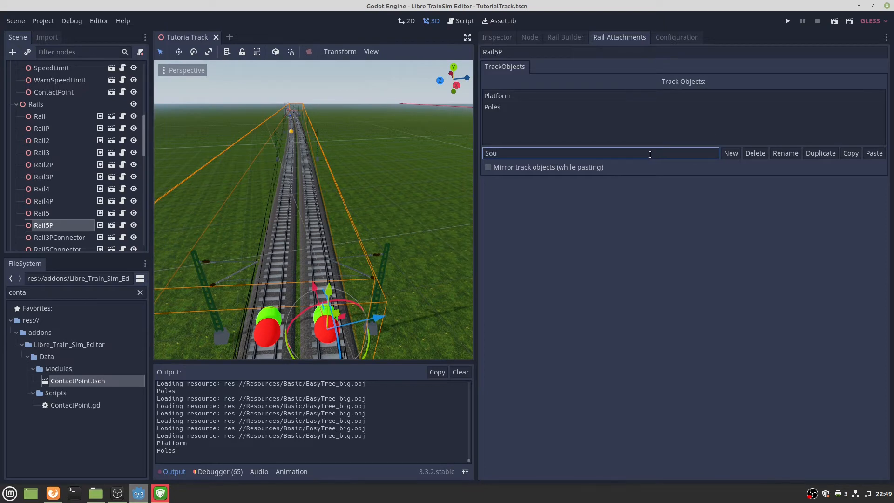
{"action": "type", "text": "nd"}
{"action": "type", "text": "oundB"}
{"action": "left_click", "coordinate": [729, 153]}
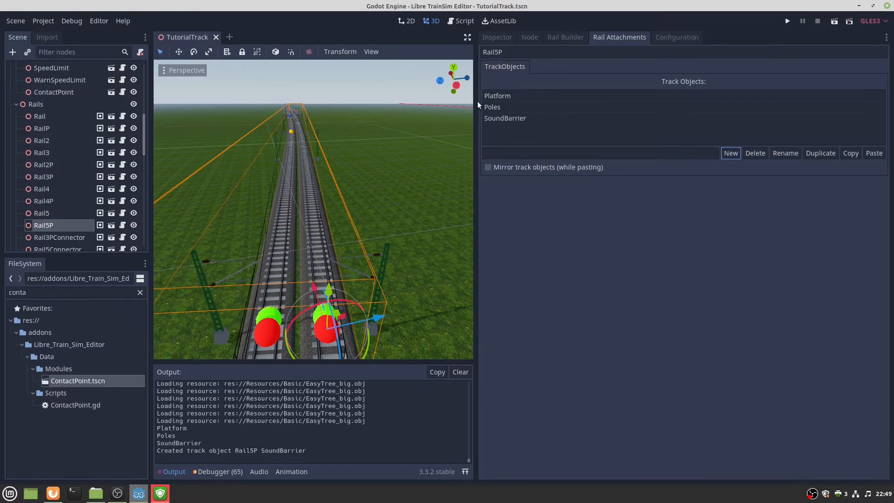
{"action": "left_click", "coordinate": [519, 120]}
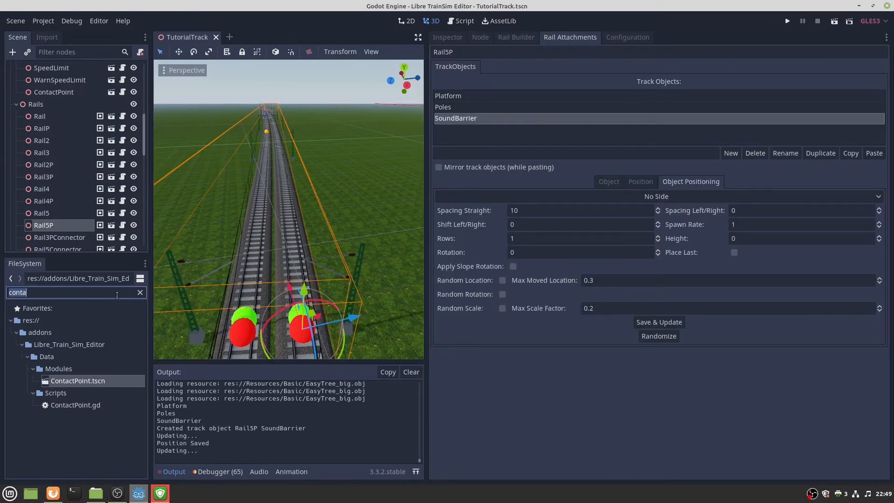
Load SoundSavingWall.obj as the barrier's model and save it.
{"action": "left_click", "coordinate": [606, 181]}
{"action": "left_click", "coordinate": [870, 210]}
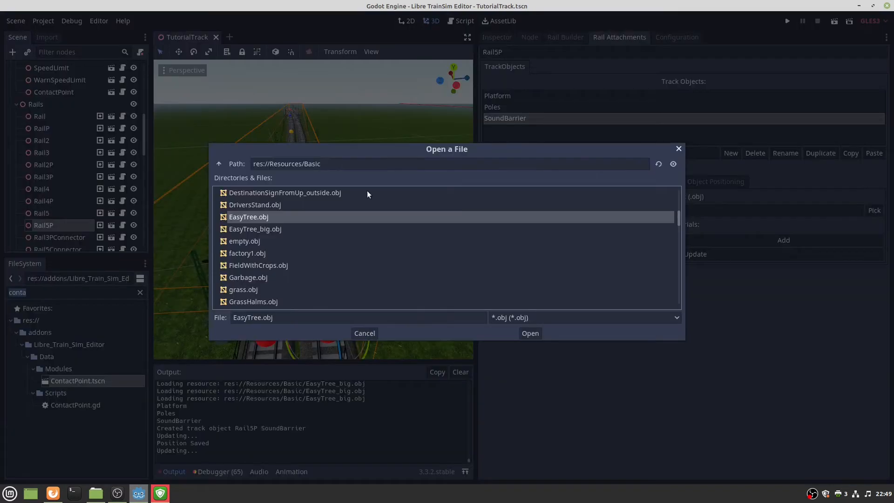
{"action": "scroll", "coordinate": [264, 235], "scroll_direction": "up", "scroll_amount": 5}
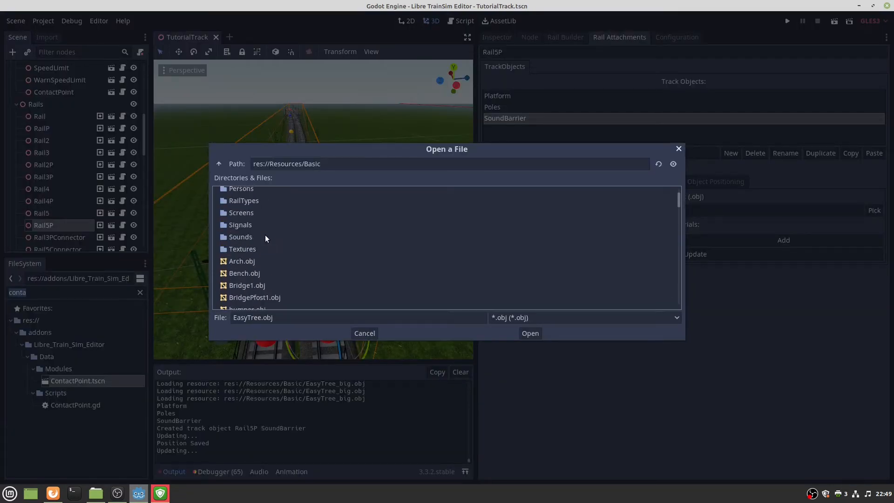
{"action": "scroll", "coordinate": [264, 235], "scroll_direction": "down", "scroll_amount": 6}
{"action": "scroll", "coordinate": [278, 251], "scroll_direction": "down", "scroll_amount": 8}
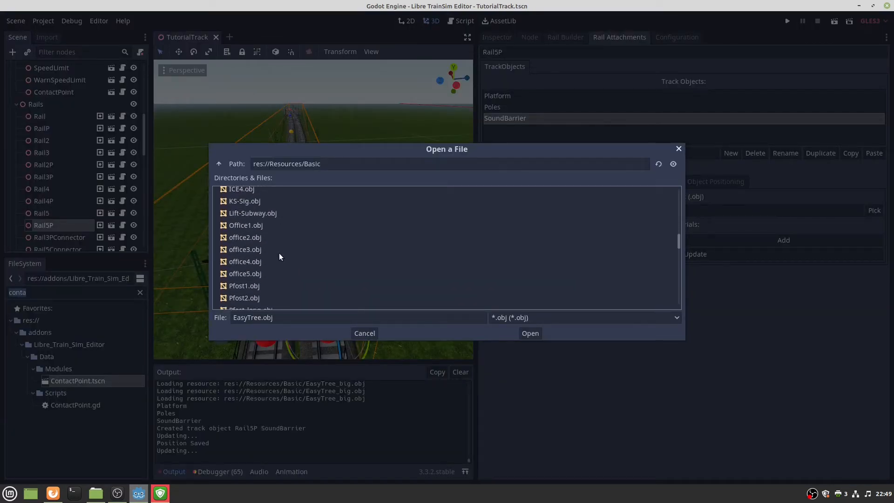
{"action": "scroll", "coordinate": [279, 256], "scroll_direction": "down", "scroll_amount": 10}
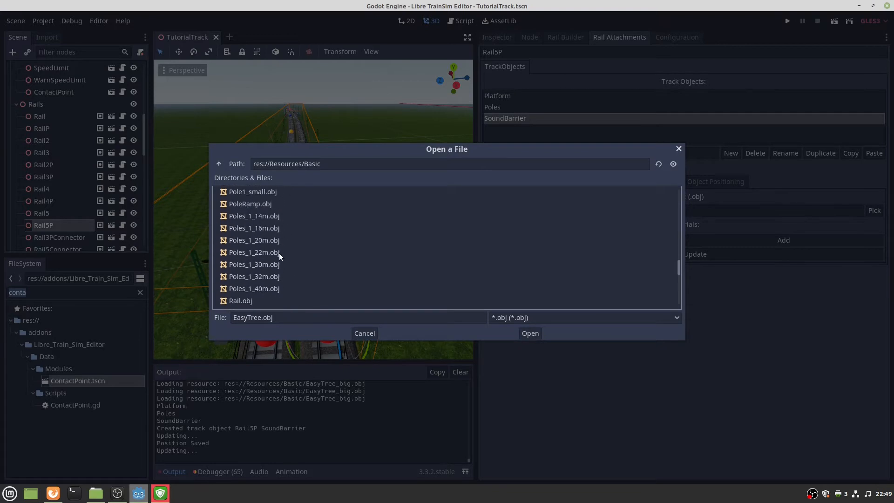
{"action": "scroll", "coordinate": [280, 256], "scroll_direction": "down", "scroll_amount": 3}
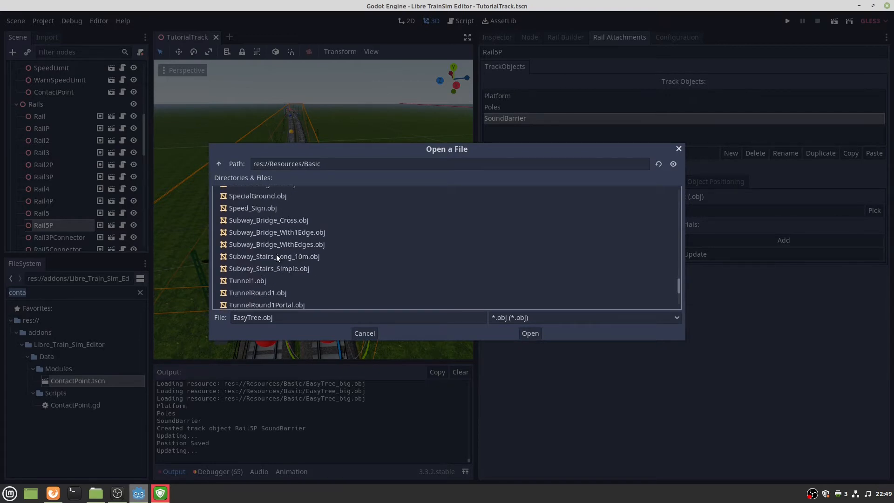
{"action": "scroll", "coordinate": [274, 255], "scroll_direction": "up", "scroll_amount": 1}
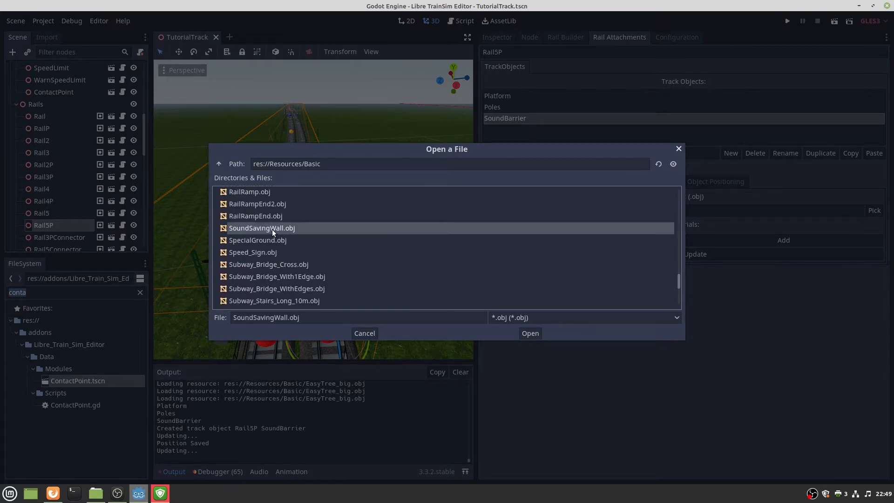
{"action": "double_click", "coordinate": [272, 229]}
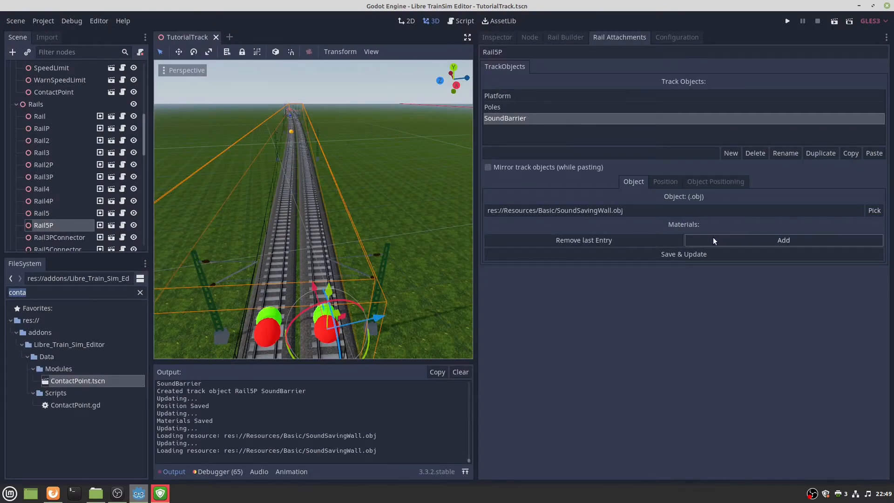
{"action": "left_click", "coordinate": [710, 254]}
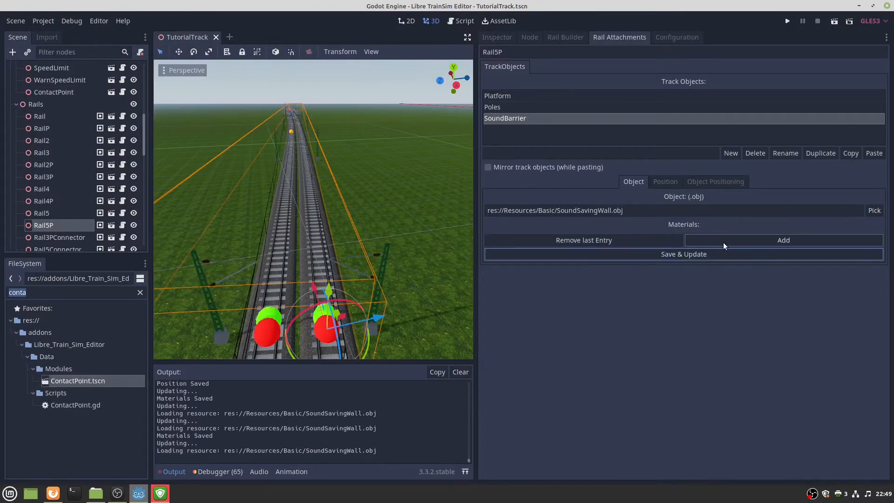
Add two material slots, save them, and assign the barrier to the whole rail.
{"action": "double_click", "coordinate": [731, 242]}
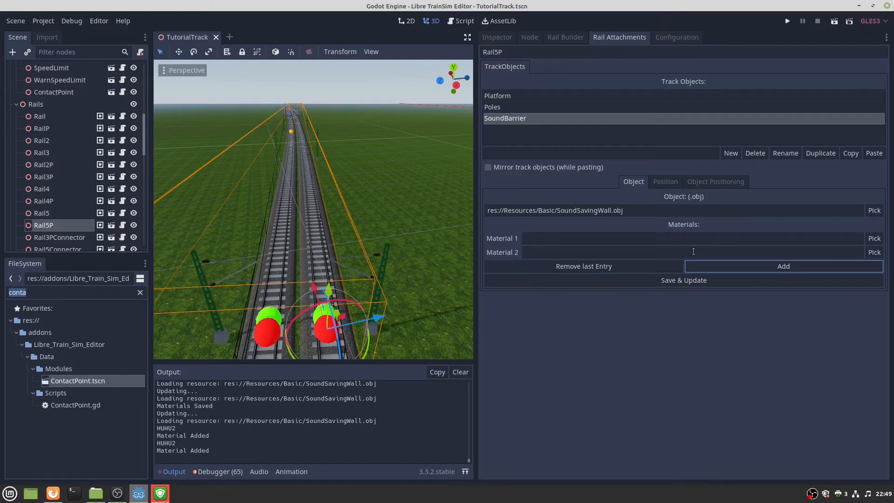
{"action": "left_click", "coordinate": [691, 282]}
{"action": "left_click", "coordinate": [663, 181]}
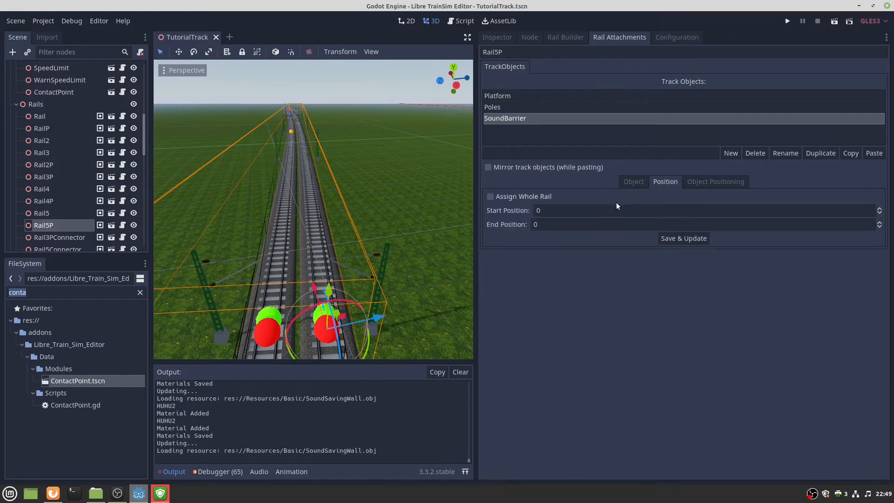
{"action": "left_click", "coordinate": [507, 195]}
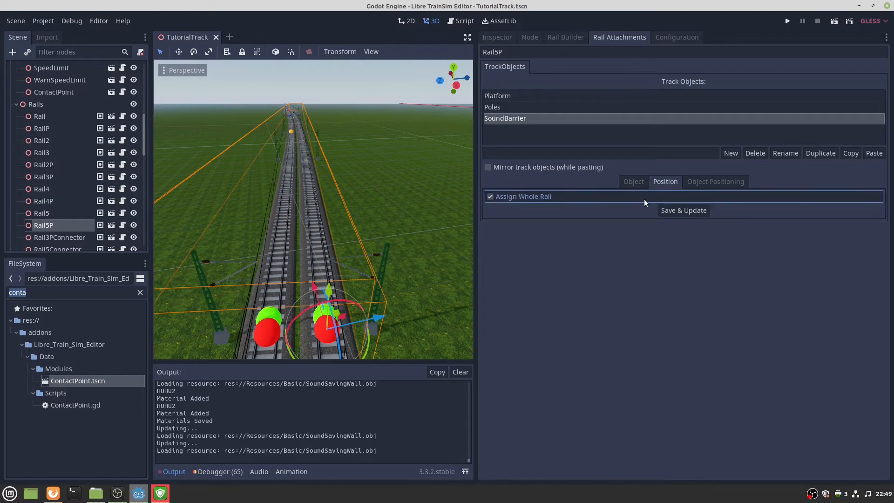
Place the SoundBarrier on the right side of the track.
{"action": "left_click", "coordinate": [708, 181]}
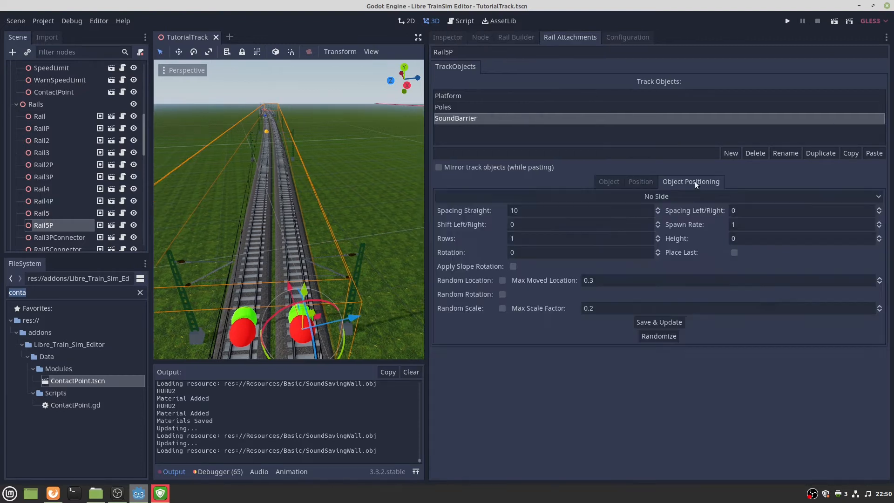
{"action": "left_click", "coordinate": [509, 196]}
{"action": "left_click", "coordinate": [466, 218]}
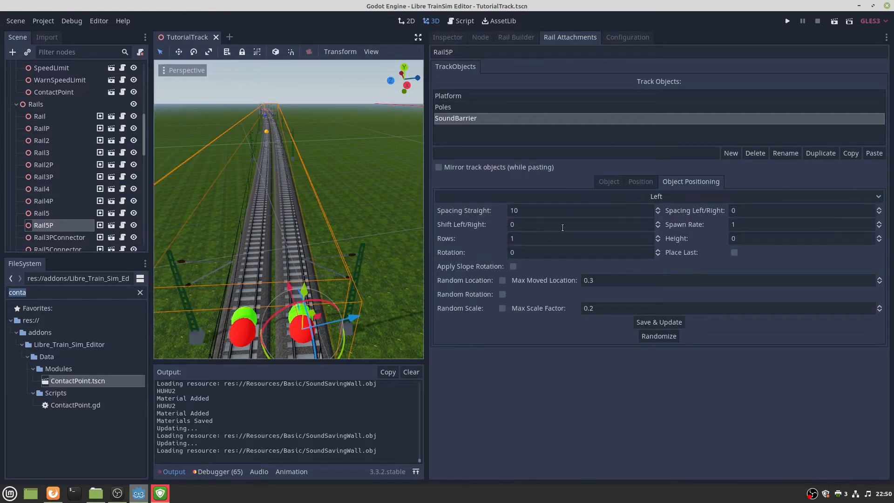
{"action": "left_click", "coordinate": [581, 197]}
{"action": "left_click", "coordinate": [474, 231]}
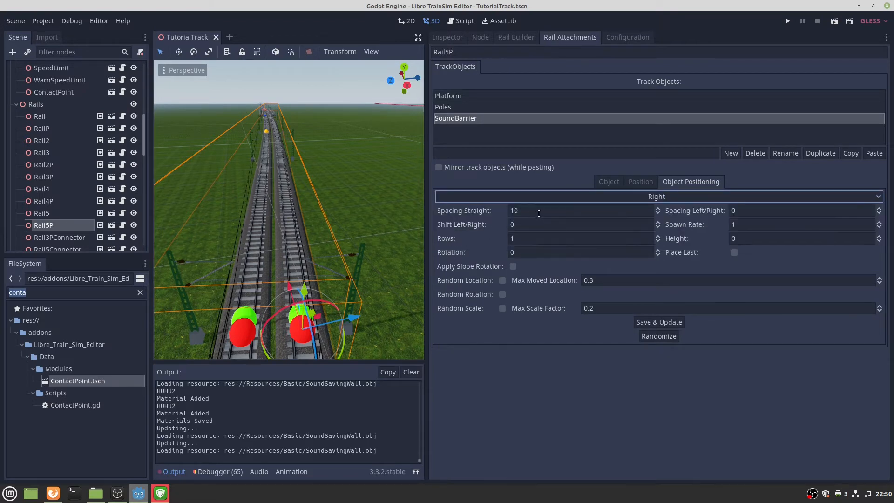
Apply a Spacing Straight of 5 so the barrier segments join up.
{"action": "double_click", "coordinate": [540, 213]}
{"action": "type", "text": "5"}
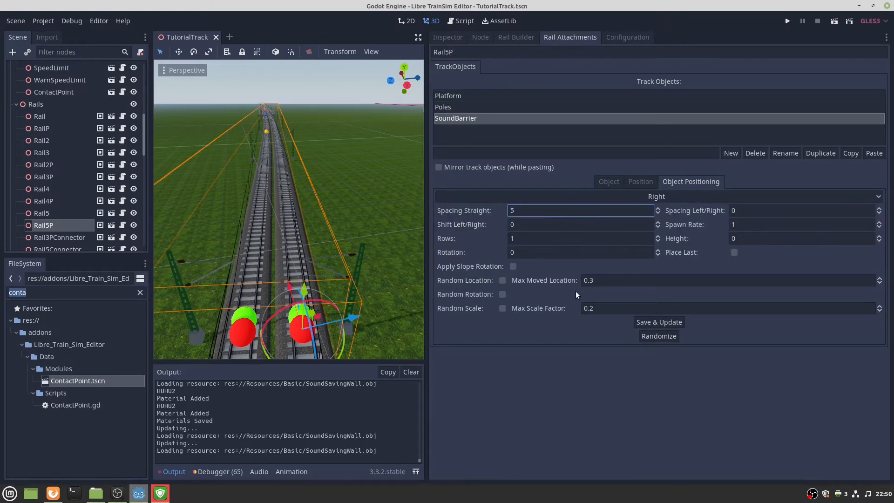
{"action": "key", "text": "BackSpace"}
{"action": "type", "text": "4"}
{"action": "key", "text": "BackSpace"}
{"action": "left_click", "coordinate": [548, 224]}
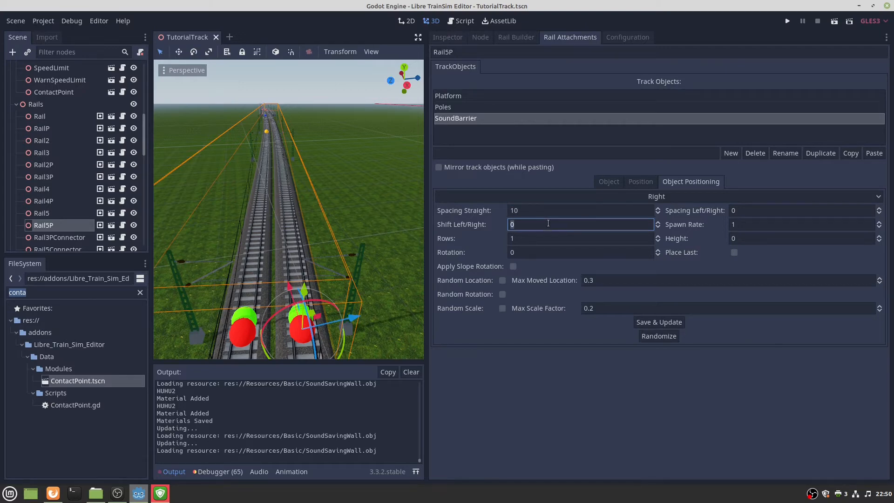
{"action": "left_click", "coordinate": [674, 325]}
{"action": "key", "text": "w"}
{"action": "right_click_drag", "start_coordinate": [331, 278], "coordinate": [358, 291]}
{"action": "left_click", "coordinate": [533, 210]}
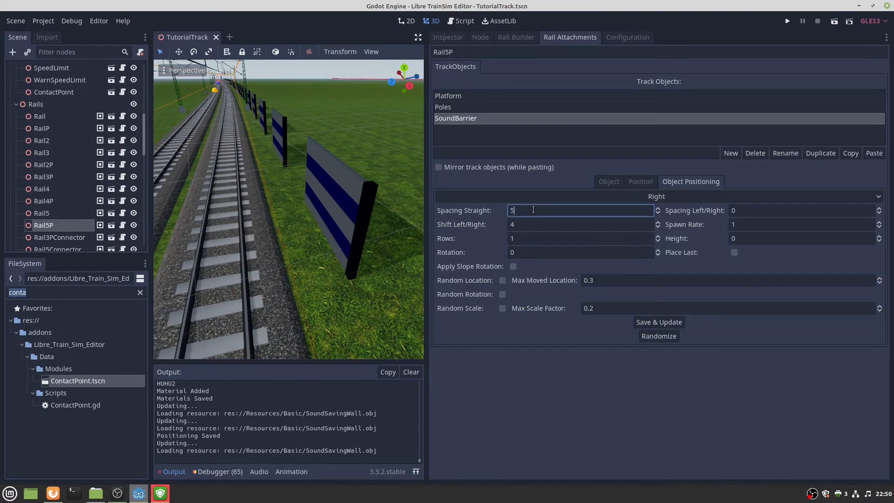
{"action": "left_click", "coordinate": [653, 320]}
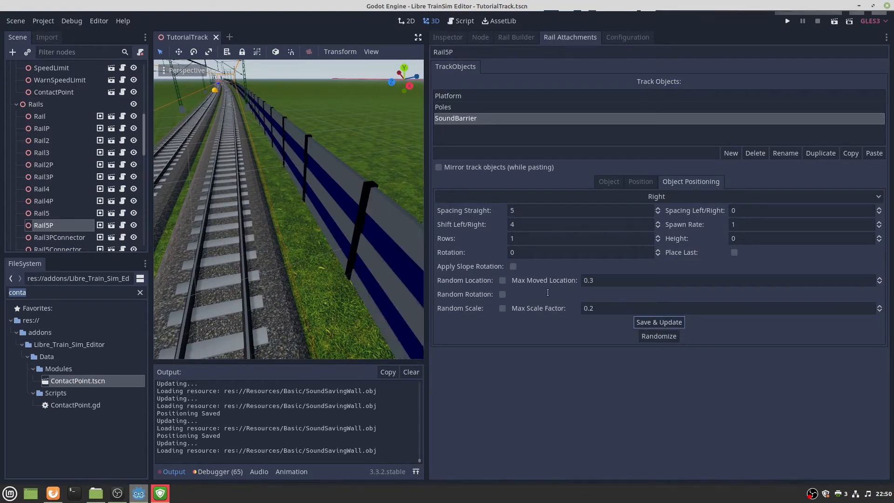
{"action": "key", "text": "s"}
{"action": "right_click_drag", "start_coordinate": [331, 232], "coordinate": [365, 215]}
{"action": "key", "text": "s"}
{"action": "key", "text": "s"}
Try spacing 6, then shift the barrier outward with Shift Left/Right 5.
{"action": "double_click", "coordinate": [548, 215]}
{"action": "type", "text": "6"}
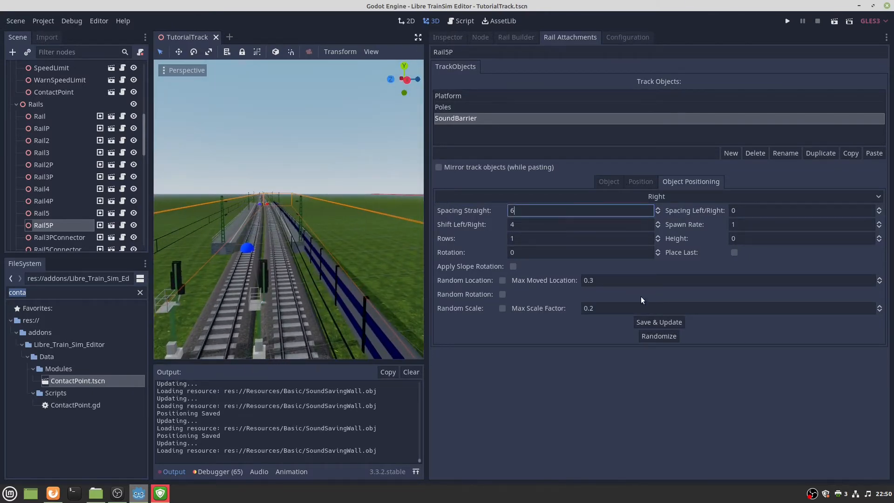
{"action": "left_click", "coordinate": [678, 324]}
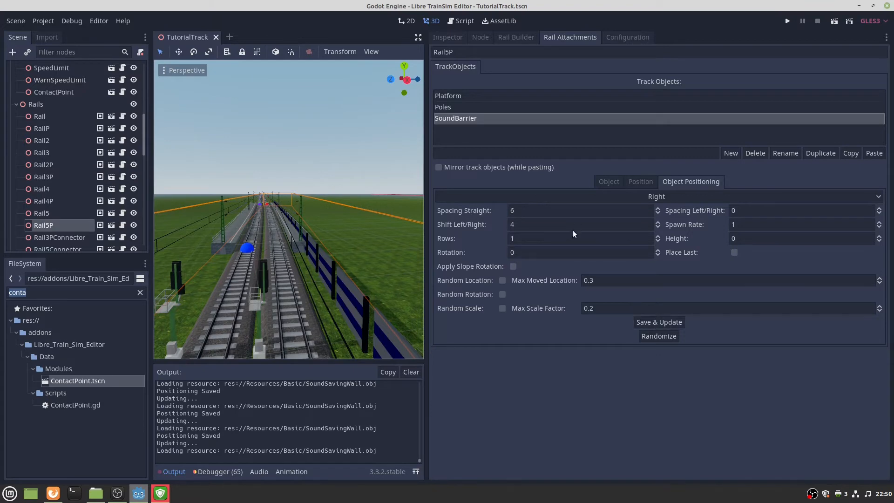
{"action": "left_click", "coordinate": [583, 213]}
{"action": "double_click", "coordinate": [567, 225]}
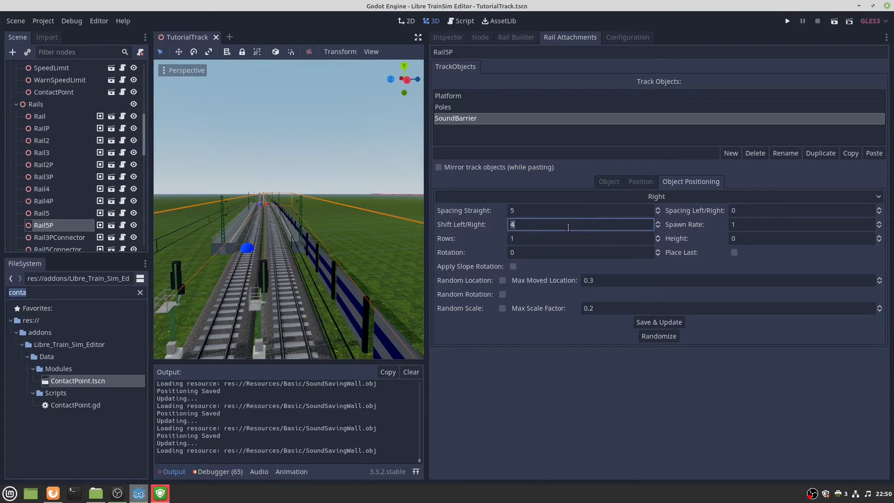
{"action": "type", "text": "5"}
{"action": "left_click", "coordinate": [644, 322]}
{"action": "key", "text": "w"}
{"action": "right_click_drag", "start_coordinate": [359, 212], "coordinate": [278, 264]}
{"action": "key", "text": "d"}
{"action": "key", "text": "a"}
{"action": "key", "text": "a"}
Fine-tune the shift to 5.1 and inspect the barrier along the track.
{"action": "left_click", "coordinate": [534, 224]}
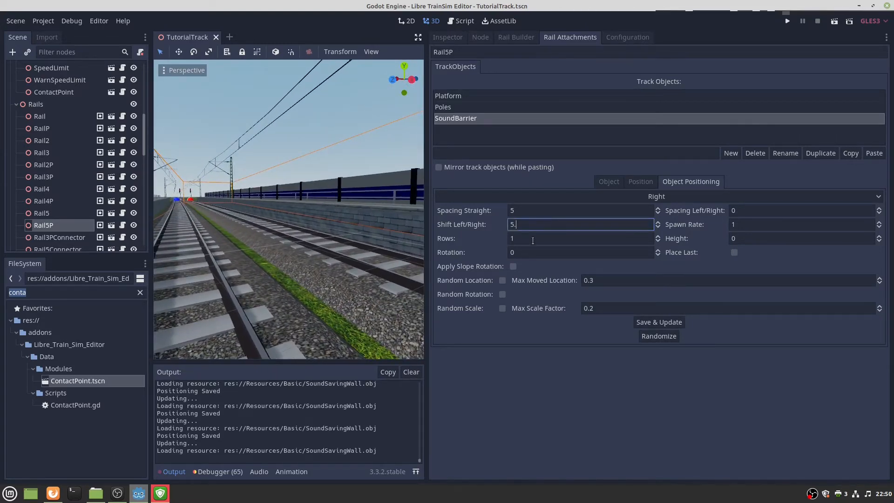
{"action": "type", "text": ".1"}
{"action": "left_click", "coordinate": [656, 323]}
{"action": "key", "text": "w"}
{"action": "right_click_drag", "start_coordinate": [396, 251], "coordinate": [414, 233]}
{"action": "key", "text": "s"}
{"action": "right_click_drag", "start_coordinate": [289, 209], "coordinate": [347, 179]}
{"action": "key", "text": "s"}
{"action": "key", "text": "d"}
{"action": "key", "text": "w"}
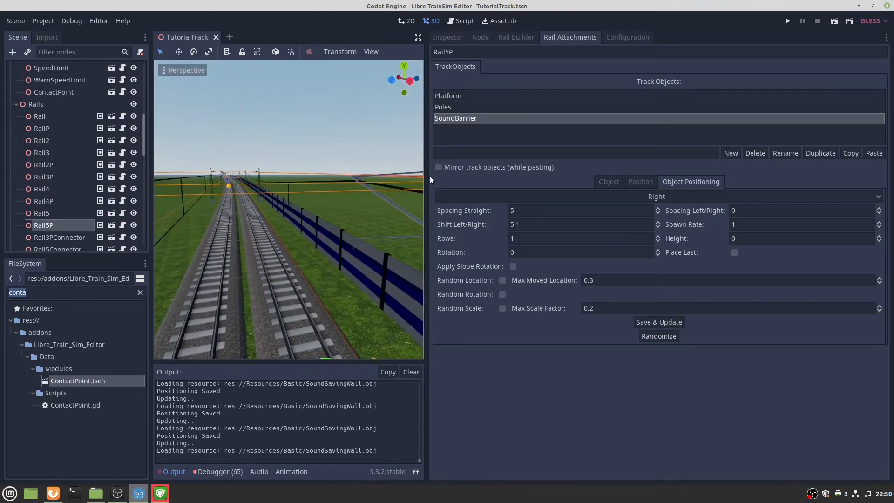
{"action": "left_click", "coordinate": [609, 184]}
Set the first material to Wall_White.tres and the second to Wall_Yellow.tres.
{"action": "left_click", "coordinate": [870, 238]}
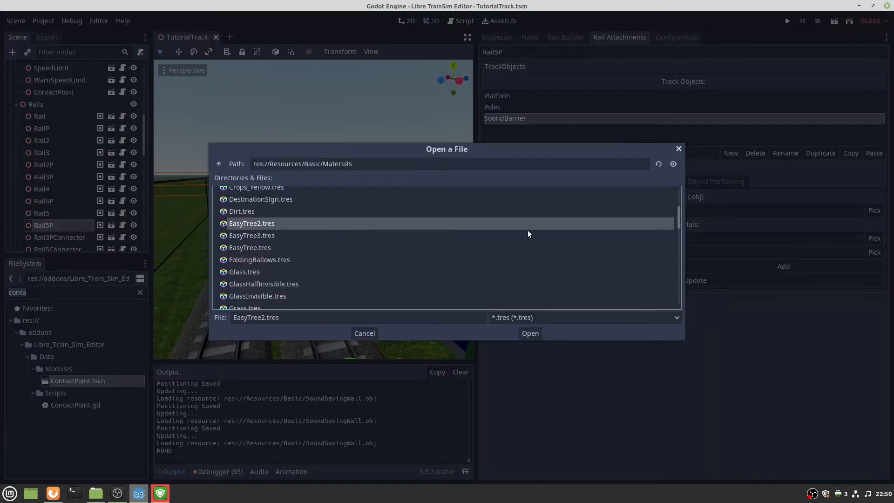
{"action": "scroll", "coordinate": [272, 251], "scroll_direction": "up", "scroll_amount": 4}
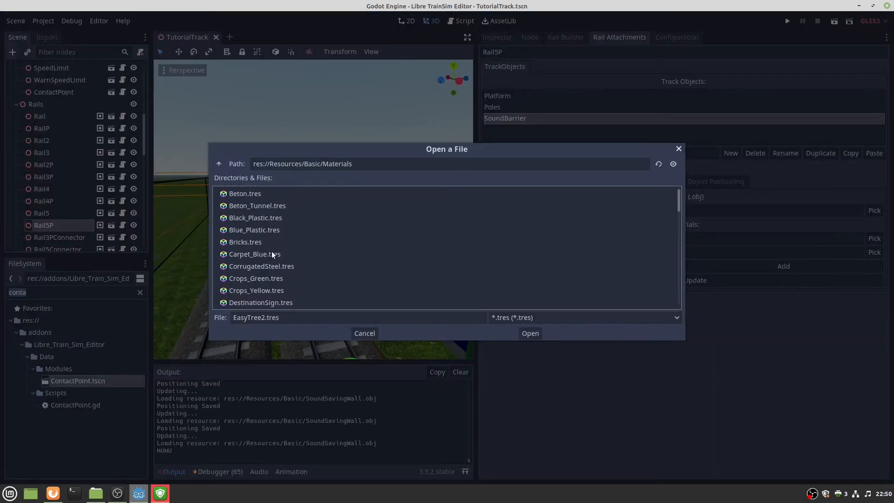
{"action": "scroll", "coordinate": [272, 250], "scroll_direction": "down", "scroll_amount": 15}
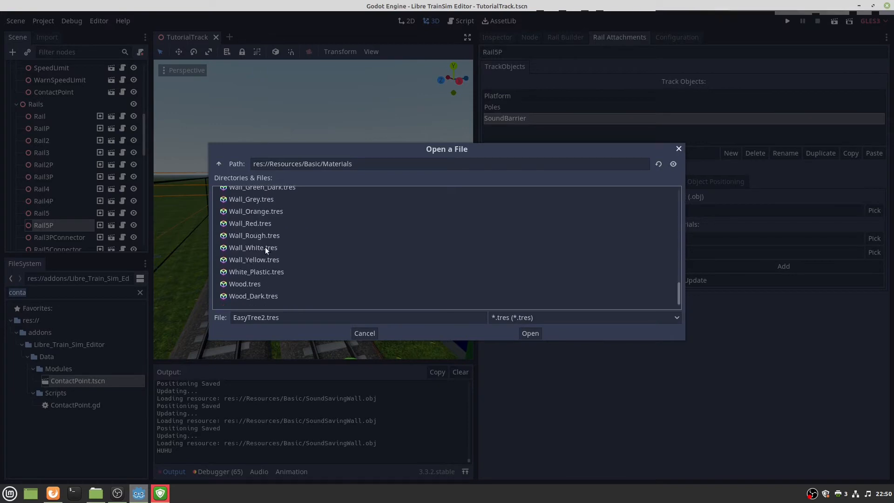
{"action": "double_click", "coordinate": [261, 250]}
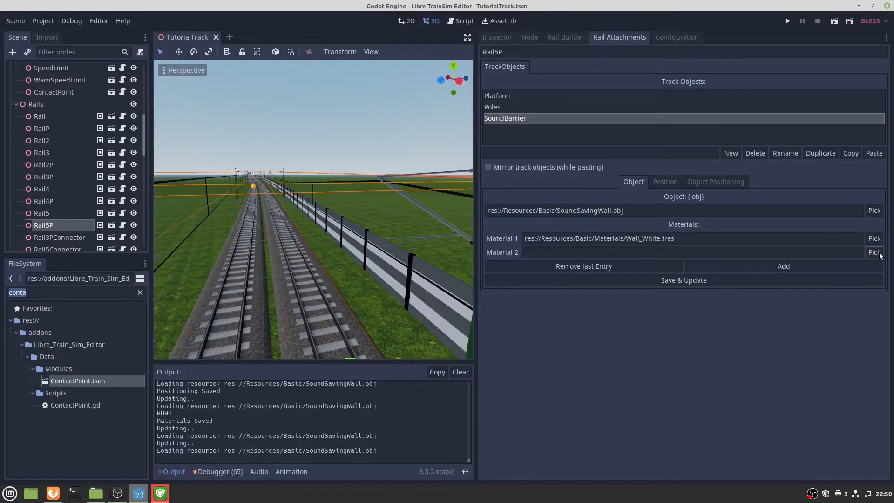
{"action": "left_click", "coordinate": [874, 251]}
{"action": "double_click", "coordinate": [277, 260]}
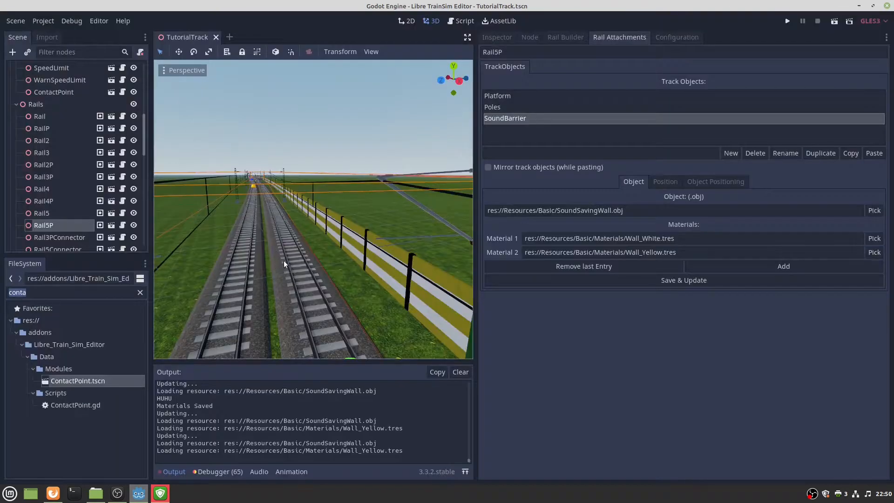
{"action": "right_click_drag", "start_coordinate": [382, 247], "coordinate": [433, 260]}
Add a third material slot using Beton.tres.
{"action": "left_click", "coordinate": [745, 266]}
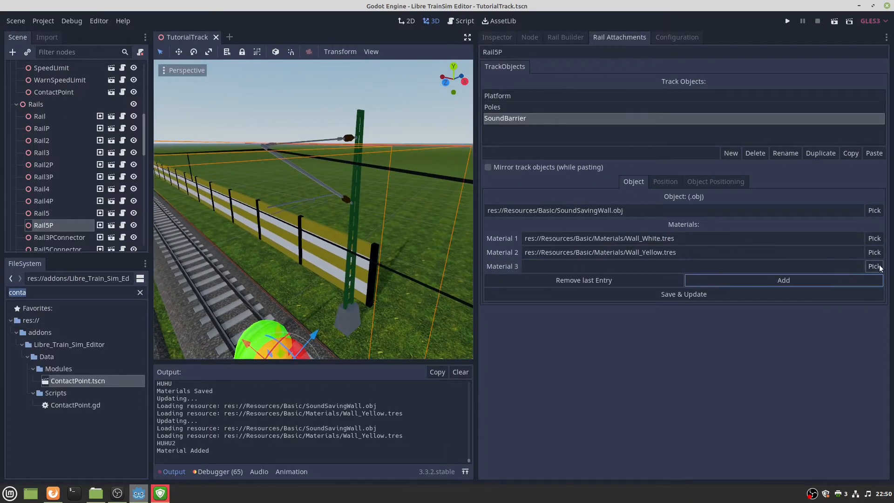
{"action": "left_click", "coordinate": [873, 267]}
{"action": "scroll", "coordinate": [455, 207], "scroll_direction": "up", "scroll_amount": 6}
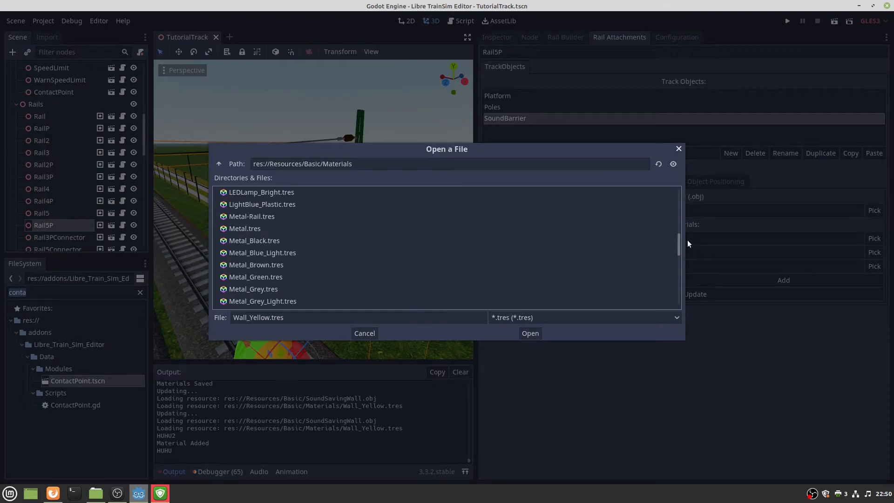
{"action": "left_click_drag", "start_coordinate": [678, 244], "coordinate": [303, 204]}
{"action": "double_click", "coordinate": [264, 194]}
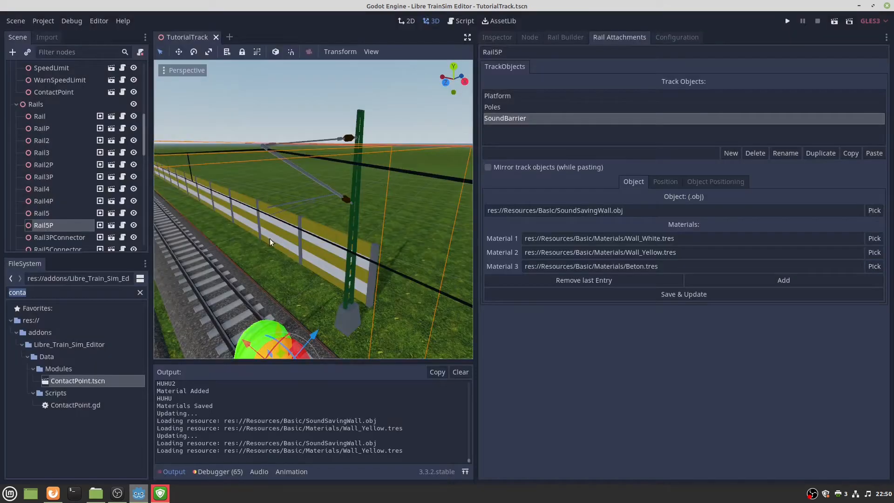
{"action": "middle_click_drag", "start_coordinate": [286, 243], "coordinate": [325, 240]}
{"action": "middle_click_drag", "start_coordinate": [403, 227], "coordinate": [372, 228]}
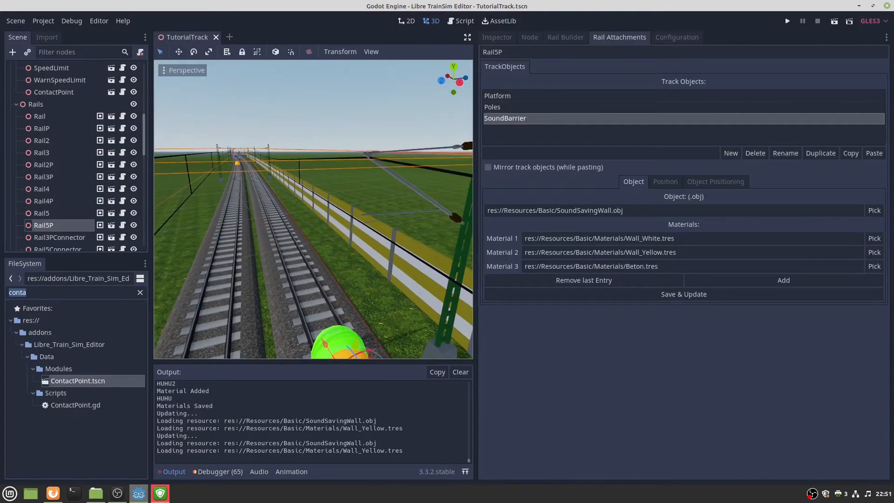
Swap paths so Material 1 is Wall_Yellow and Material 2 Wall_White, then save.
{"action": "triple_click", "coordinate": [708, 254]}
{"action": "key", "text": "ctrl+c"}
{"action": "key", "text": "BackSpace"}
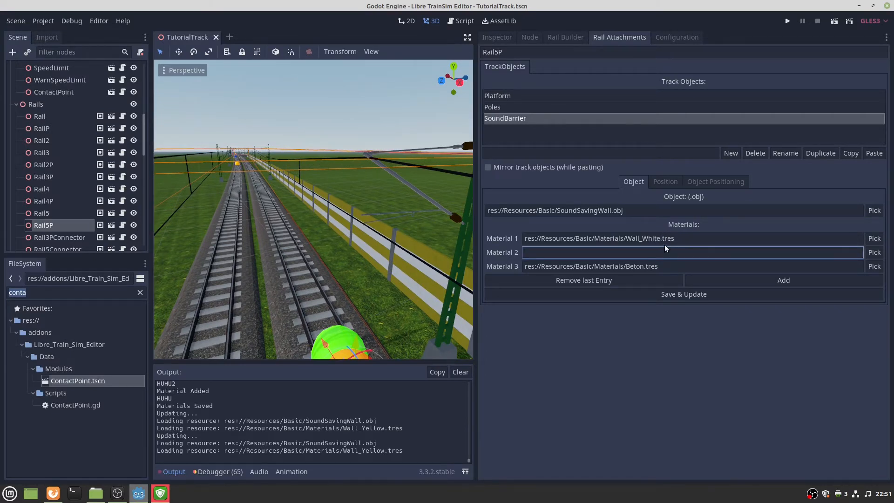
{"action": "triple_click", "coordinate": [663, 238]}
{"action": "key", "text": "ctrl+v"}
{"action": "left_click", "coordinate": [646, 252]}
{"action": "key", "text": "ctrl+v"}
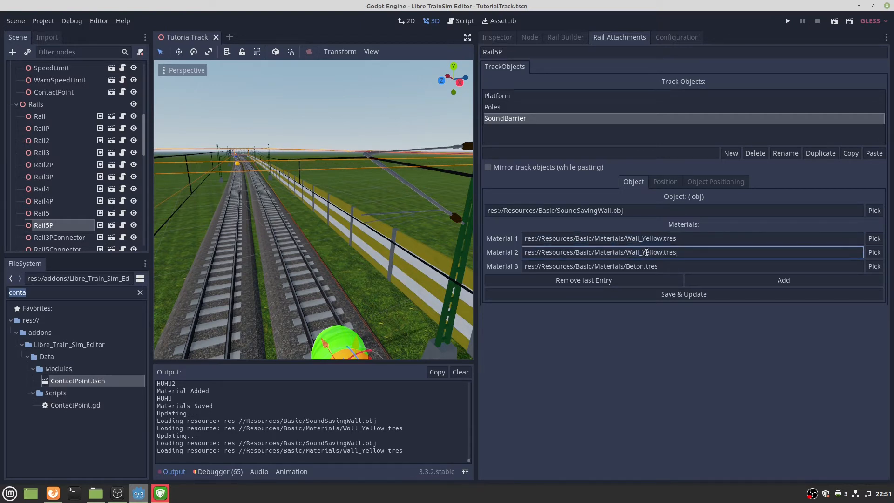
{"action": "triple_click", "coordinate": [646, 252]}
{"action": "key", "text": "ctrl+c"}
{"action": "key", "text": "BackSpace"}
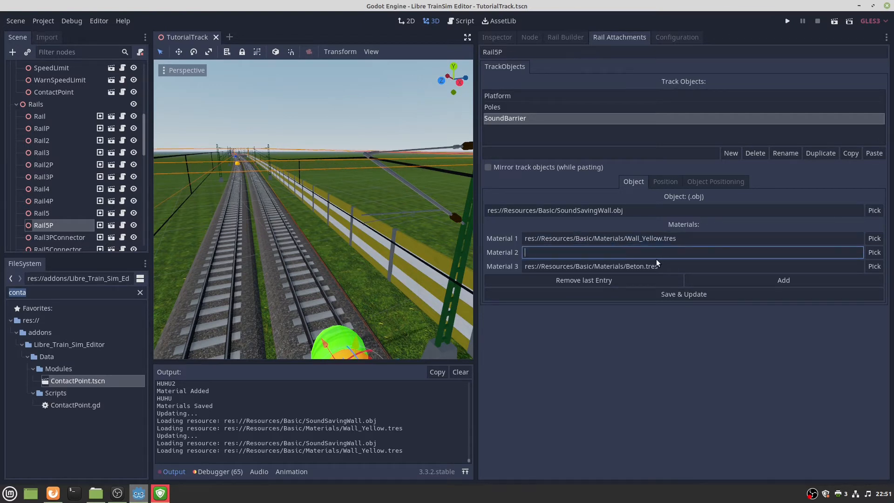
{"action": "key", "text": "ctrl+v"}
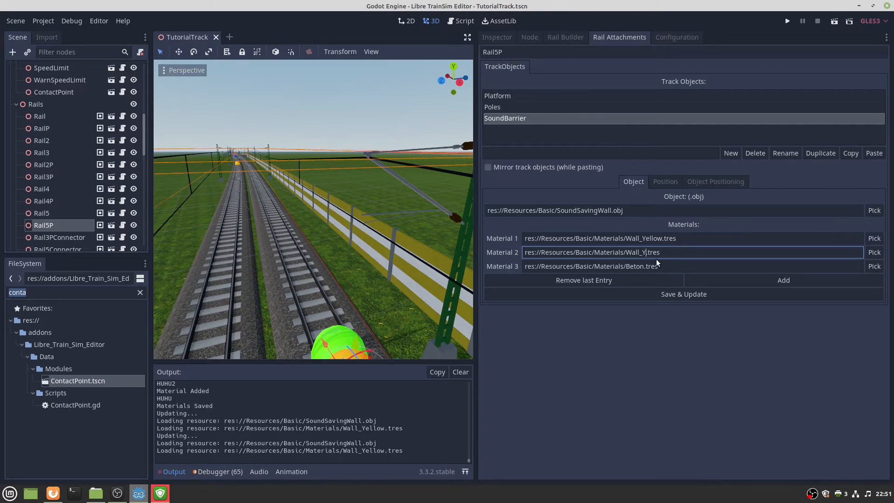
{"action": "type", "text": "te"}
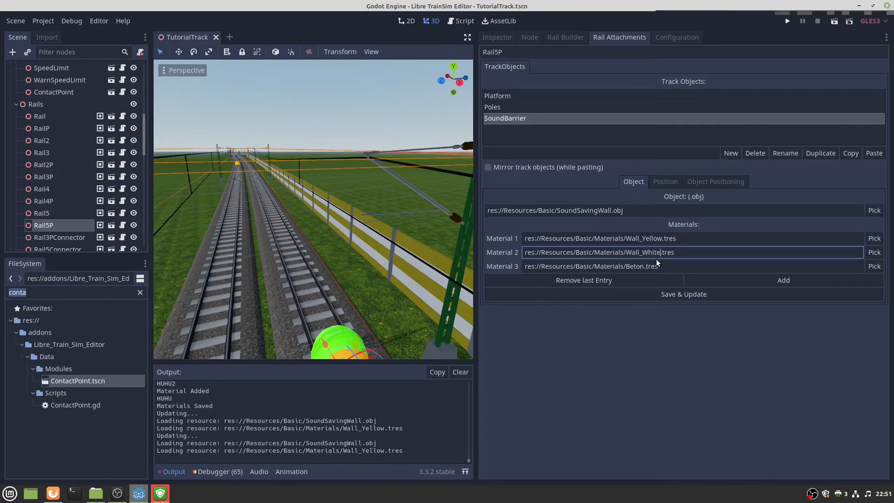
{"action": "left_click", "coordinate": [656, 293]}
{"action": "middle_click_drag", "start_coordinate": [334, 240], "coordinate": [317, 224]}
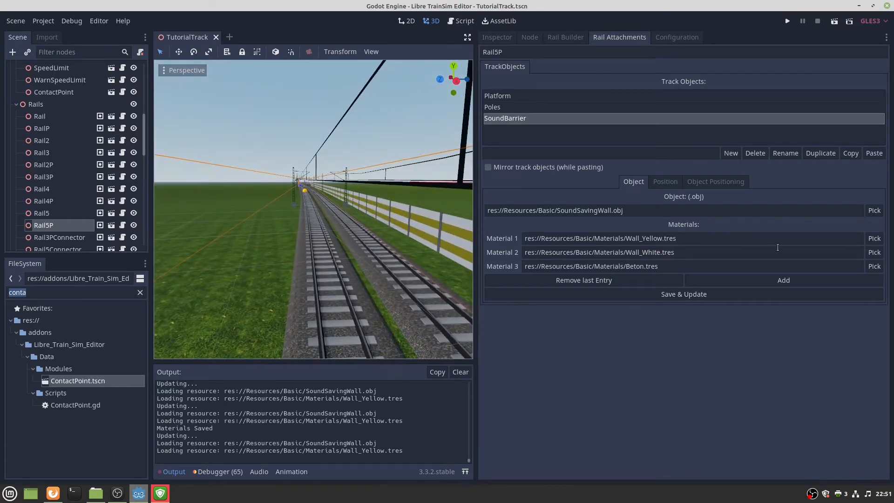
{"action": "left_click", "coordinate": [877, 236]}
Change the barrier's first material to Wall_Green.tres.
{"action": "scroll", "coordinate": [307, 254], "scroll_direction": "down", "scroll_amount": 10}
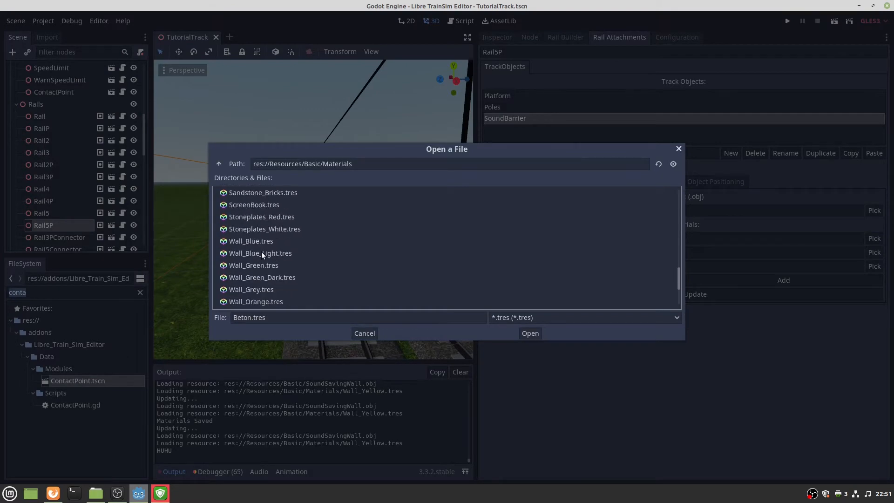
{"action": "double_click", "coordinate": [254, 262]}
{"action": "middle_click_drag", "start_coordinate": [307, 239], "coordinate": [274, 216]}
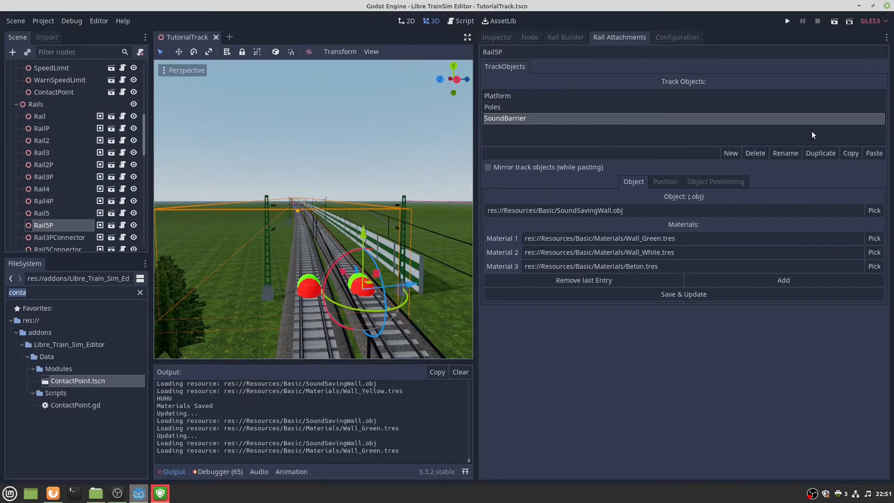
Copy the SoundBarrier, paste it mirrored onto Rail5, and save it there.
{"action": "left_click", "coordinate": [850, 154]}
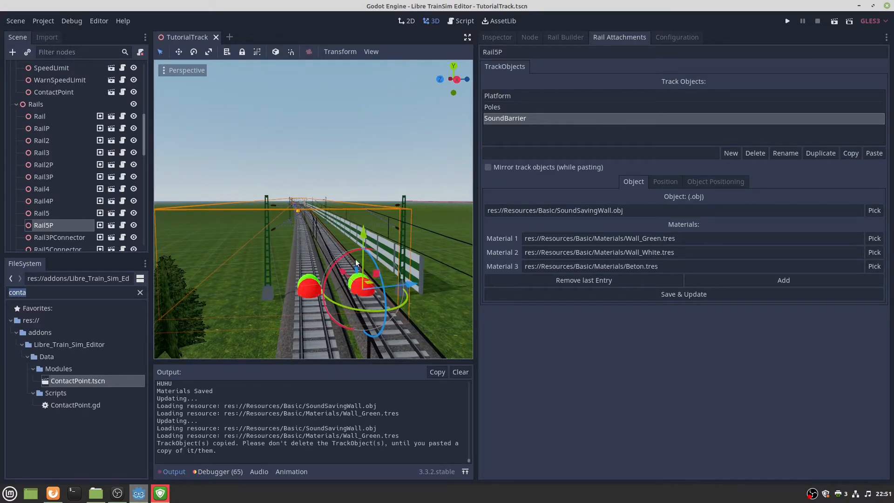
{"action": "left_click", "coordinate": [308, 281]}
{"action": "left_click", "coordinate": [513, 169]}
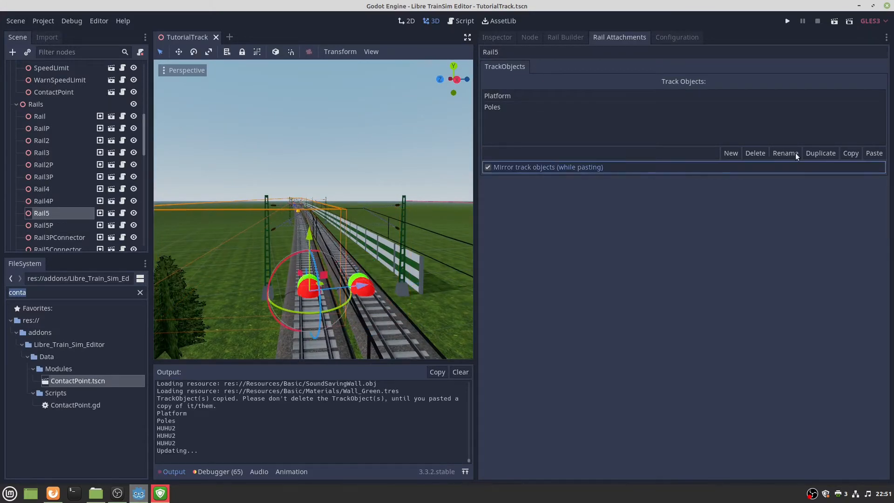
{"action": "left_click", "coordinate": [874, 153]}
{"action": "middle_click_drag", "start_coordinate": [429, 199], "coordinate": [431, 261]}
{"action": "scroll", "coordinate": [313, 209], "scroll_direction": "up", "scroll_amount": 8}
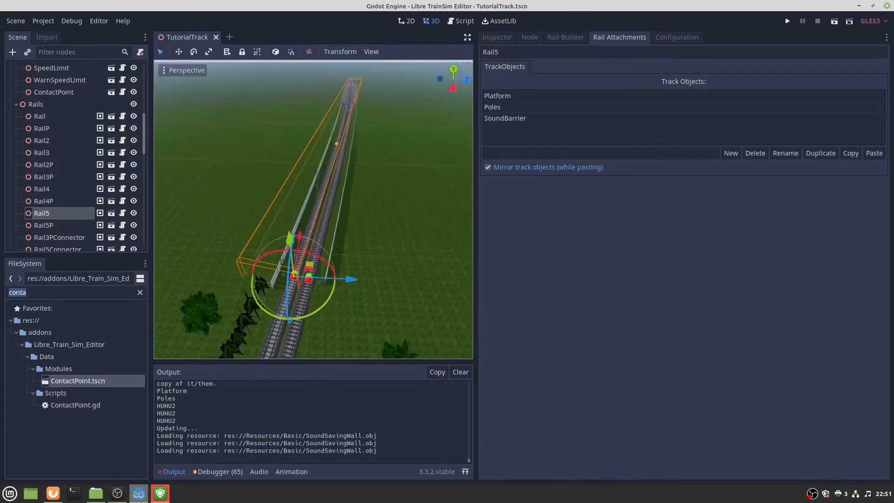
{"action": "scroll", "coordinate": [313, 209], "scroll_direction": "down", "scroll_amount": 5}
{"action": "middle_click_drag", "start_coordinate": [313, 210], "coordinate": [340, 177]}
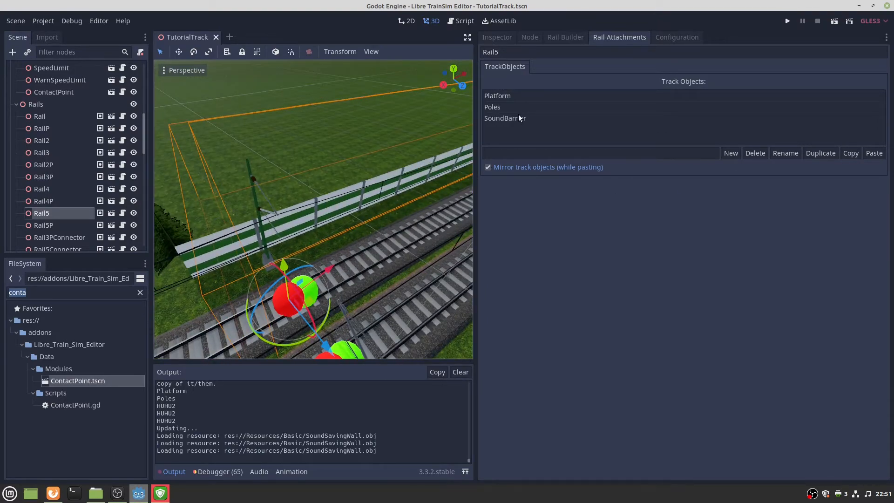
{"action": "left_click", "coordinate": [519, 117]}
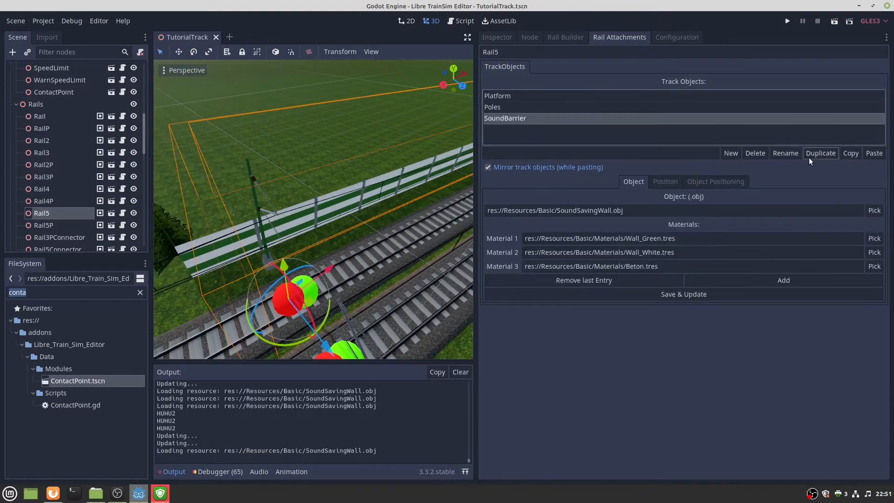
{"action": "left_click", "coordinate": [676, 295]}
{"action": "middle_click_drag", "start_coordinate": [316, 230], "coordinate": [363, 256]}
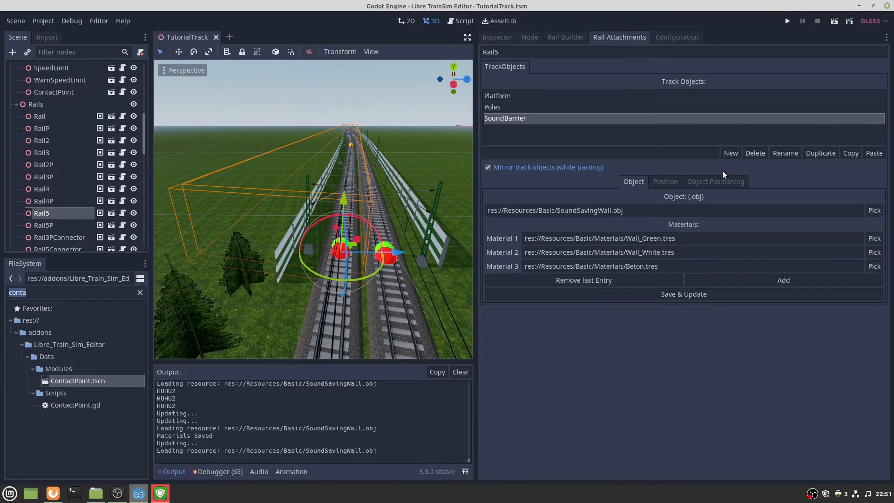
{"action": "left_click", "coordinate": [707, 182]}
Set Rail5's barrier rotation from 180 to 0, save, and check it along the track.
{"action": "left_click", "coordinate": [532, 249]}
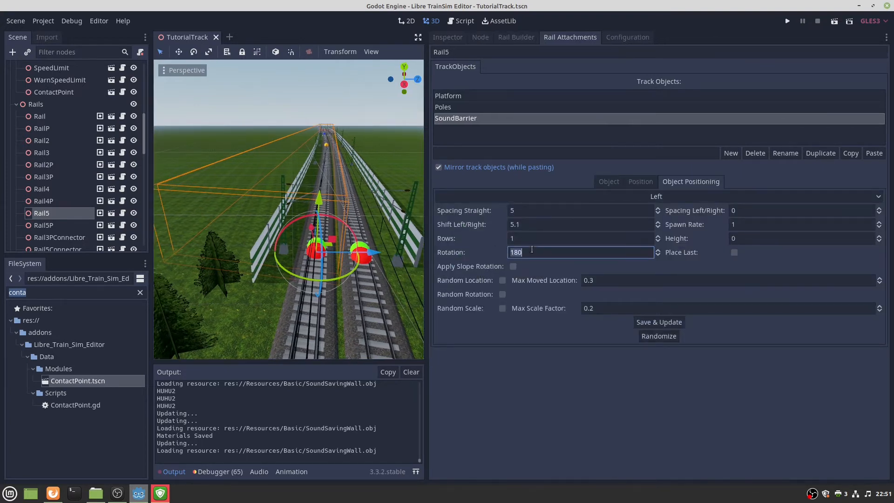
{"action": "type", "text": "0"}
{"action": "left_click", "coordinate": [666, 320]}
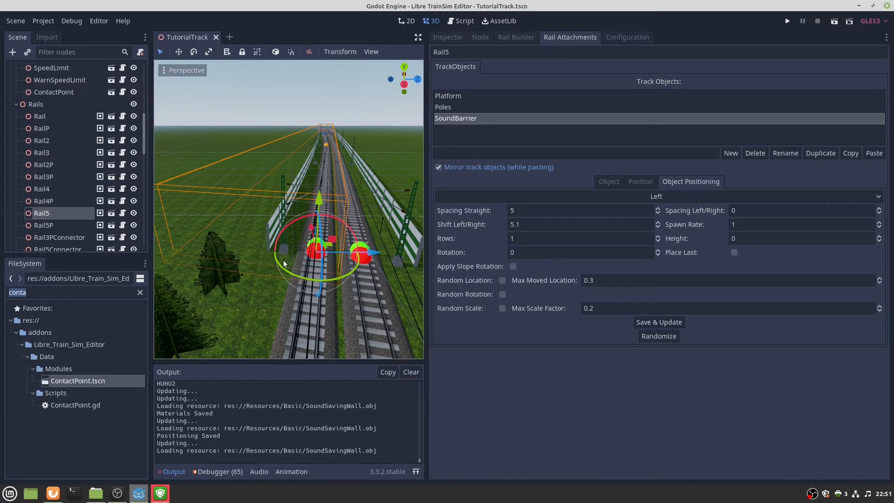
{"action": "mouse_move", "coordinate": [283, 263]}
{"action": "right_mouse_down"}
{"action": "mouse_move", "coordinate": [297, 277]}
{"action": "mouse_move", "coordinate": [296, 253]}
{"action": "right_mouse_up"}
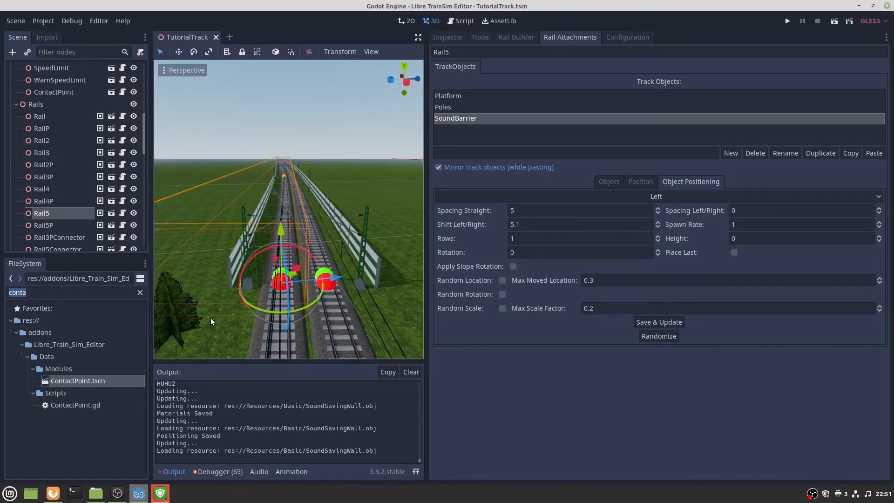
{"action": "right_click_drag", "start_coordinate": [212, 298], "coordinate": [200, 368]}
{"action": "right_click_drag", "start_coordinate": [288, 210], "coordinate": [204, 200]}
{"action": "key", "text": "a"}
{"action": "key", "text": "s"}
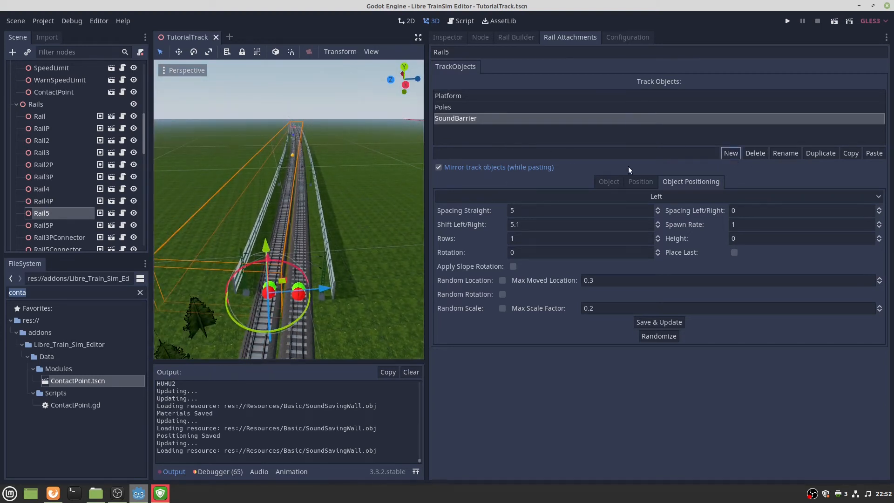
Create a new track object named Houses on Rail5.
{"action": "left_click", "coordinate": [570, 154]}
{"action": "type", "text": "Houses"}
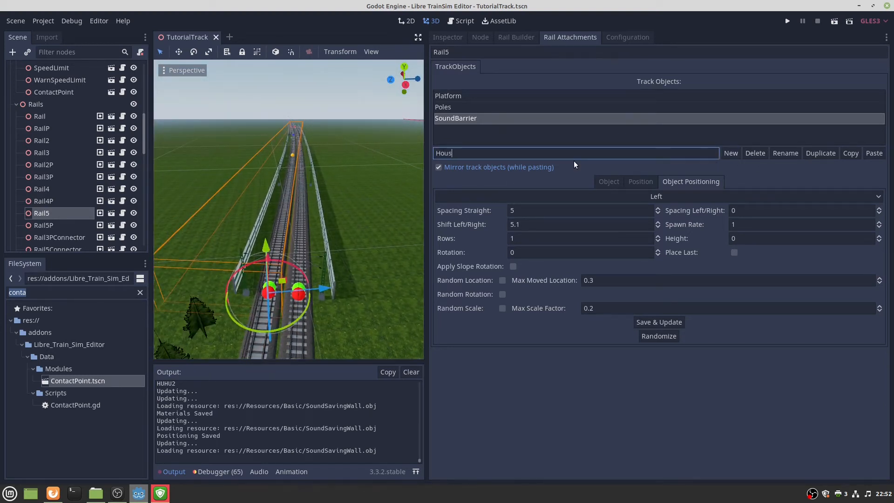
{"action": "left_click", "coordinate": [730, 153]}
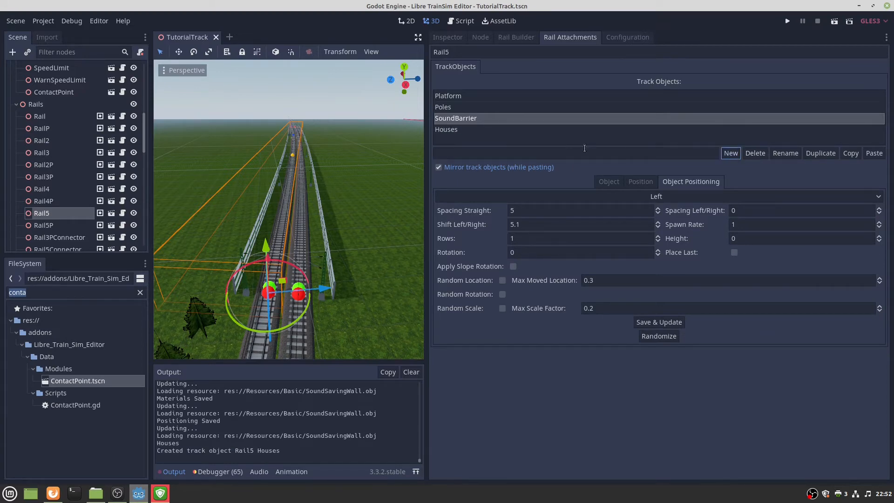
{"action": "left_click", "coordinate": [504, 127]}
{"action": "left_click", "coordinate": [609, 182]}
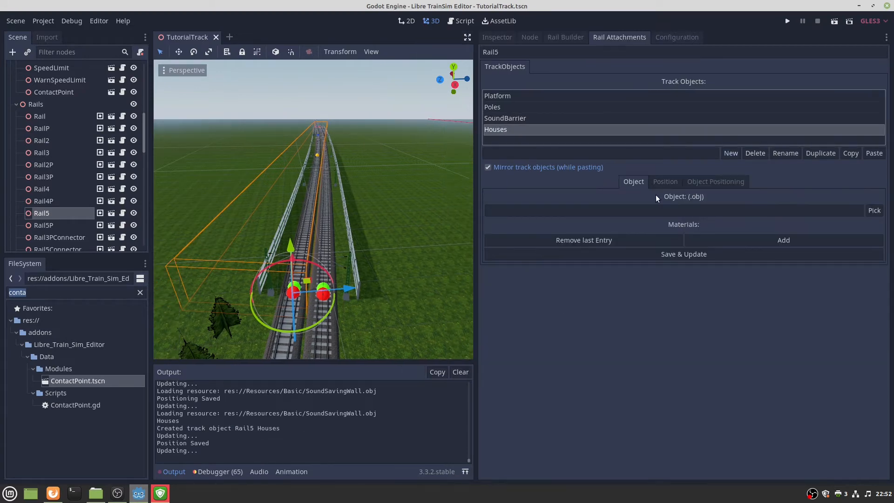
Use house3.obj as the Houses model and save it.
{"action": "left_click", "coordinate": [874, 211]}
{"action": "scroll", "coordinate": [331, 215], "scroll_direction": "down", "scroll_amount": 5}
{"action": "scroll", "coordinate": [333, 216], "scroll_direction": "up", "scroll_amount": 10}
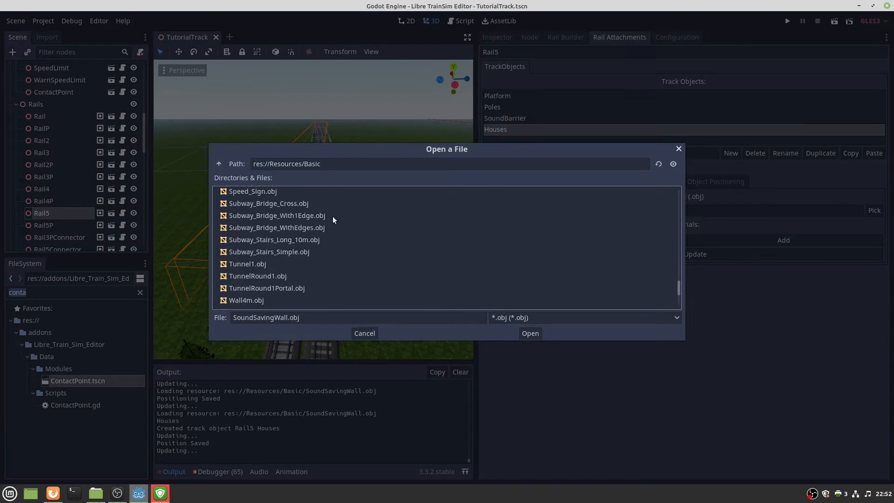
{"action": "scroll", "coordinate": [338, 217], "scroll_direction": "up", "scroll_amount": 8}
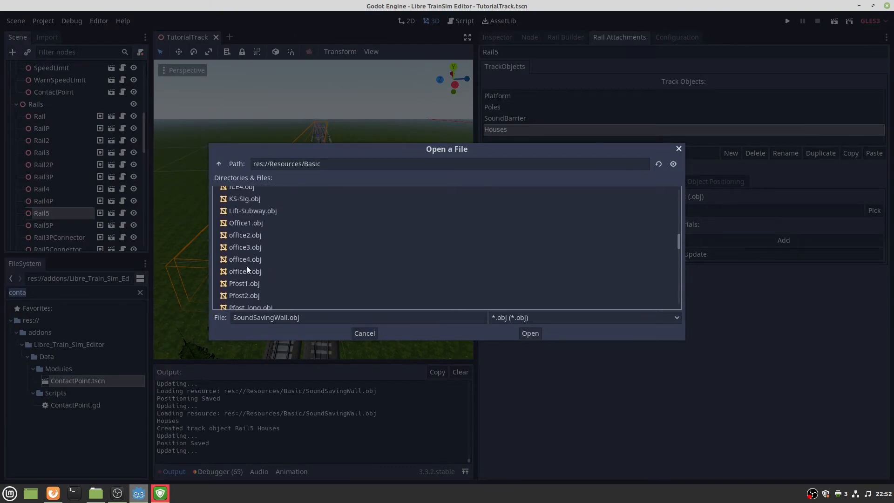
{"action": "scroll", "coordinate": [257, 260], "scroll_direction": "up", "scroll_amount": 3}
{"action": "double_click", "coordinate": [257, 258]}
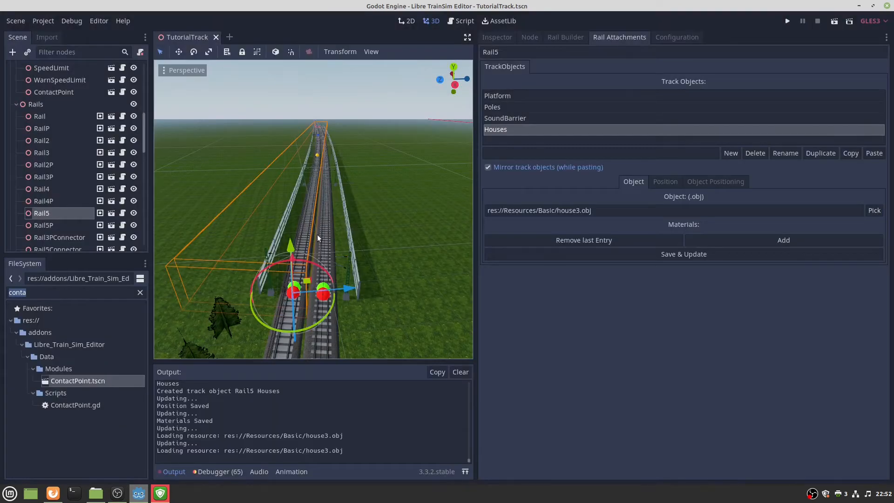
{"action": "left_click", "coordinate": [730, 254]}
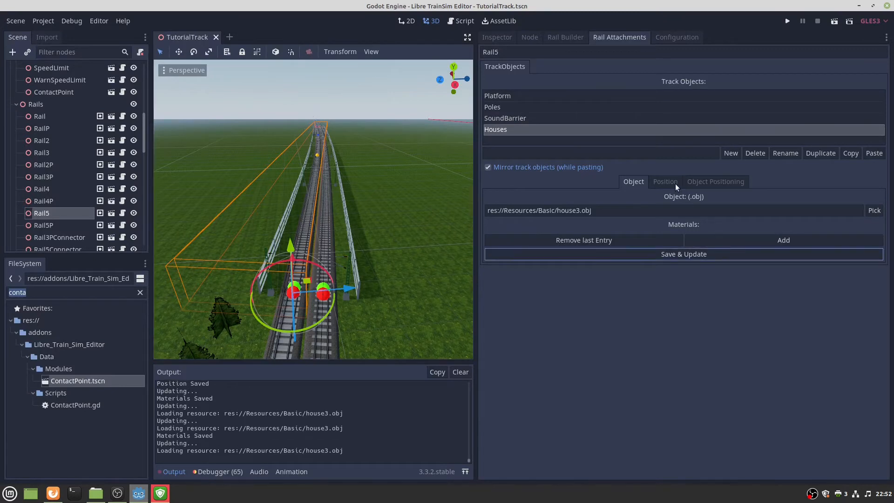
Assign the houses to the whole rail on the left side and apply.
{"action": "left_click", "coordinate": [650, 183]}
{"action": "left_click", "coordinate": [542, 196]}
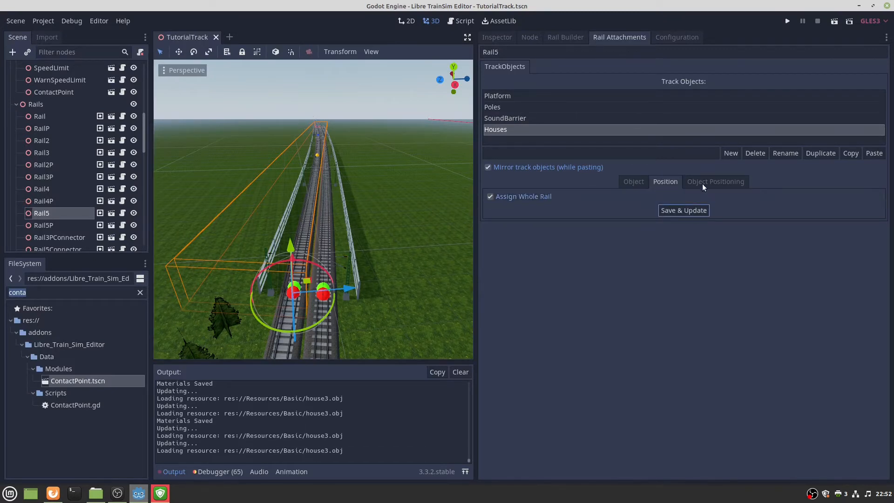
{"action": "left_click", "coordinate": [690, 182]}
{"action": "left_click", "coordinate": [644, 194]}
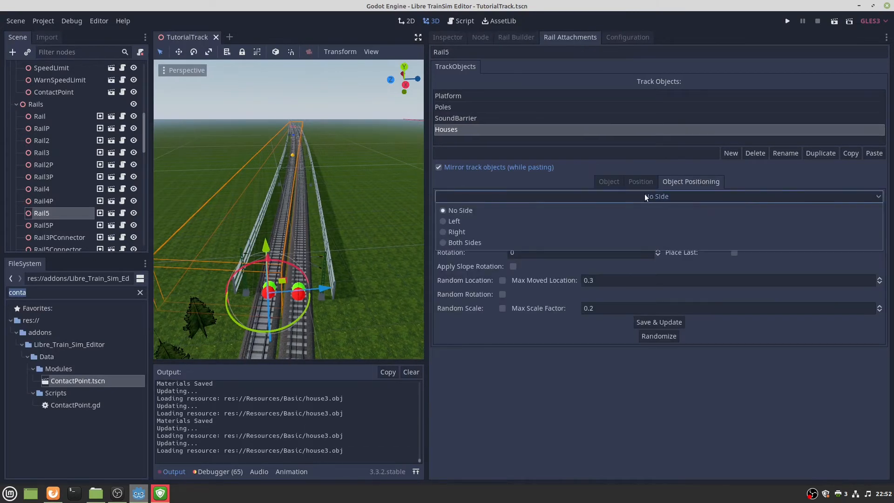
{"action": "left_click", "coordinate": [501, 220]}
{"action": "left_click", "coordinate": [680, 325]}
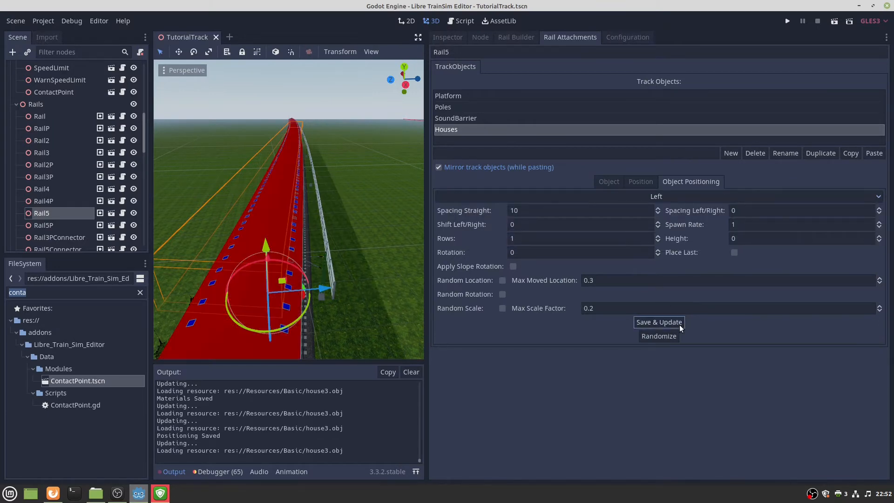
Set the Rail5 houses' straight and left/right spacing to 40, then Save & Update.
{"action": "right_click_drag", "start_coordinate": [403, 267], "coordinate": [422, 270]}
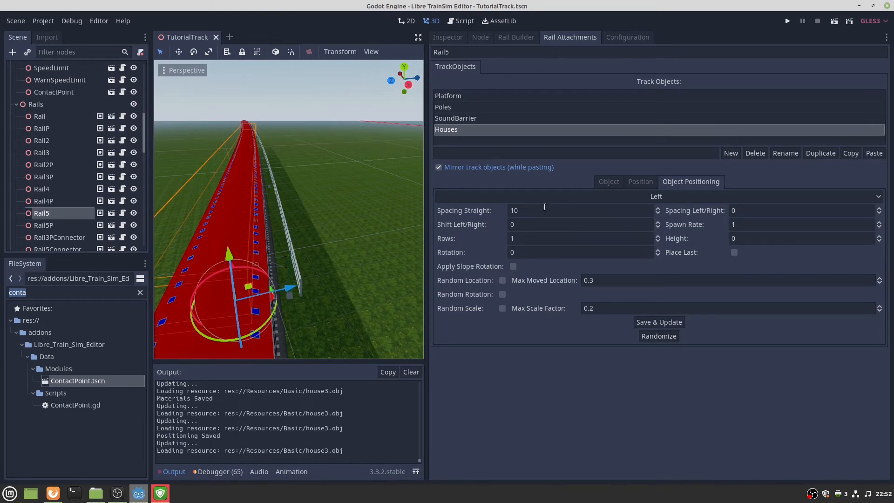
{"action": "double_click", "coordinate": [531, 213]}
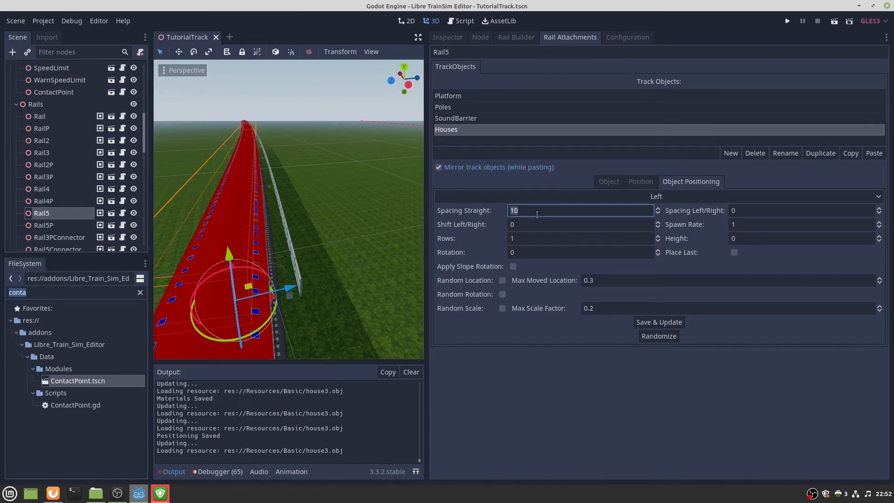
{"action": "type", "text": "40"}
{"action": "left_click", "coordinate": [744, 209]}
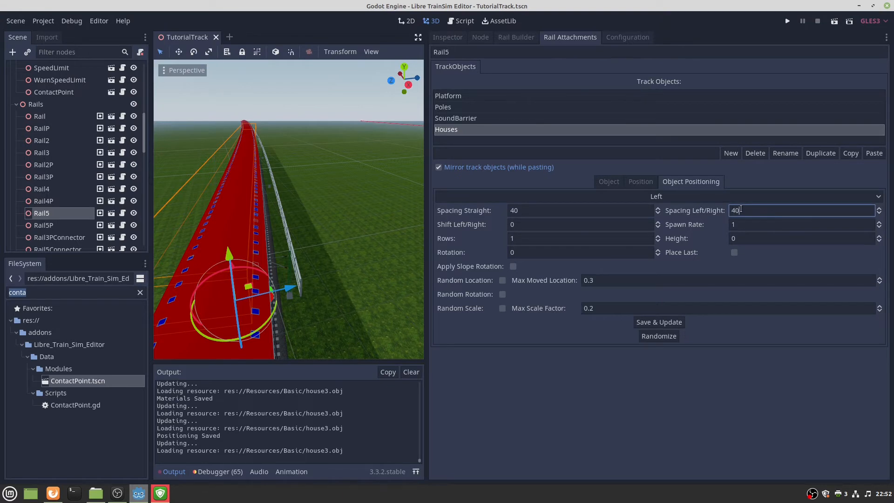
{"action": "left_click", "coordinate": [602, 221]}
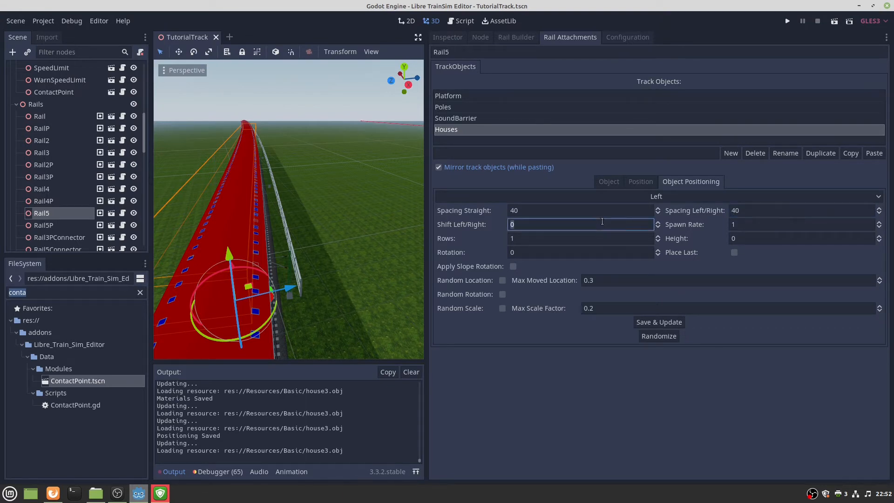
{"action": "left_click", "coordinate": [744, 210]}
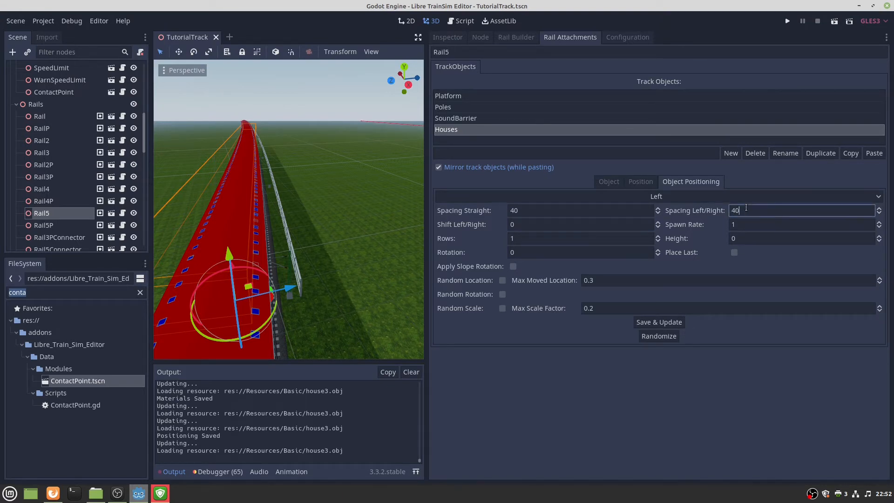
{"action": "left_click", "coordinate": [547, 221]}
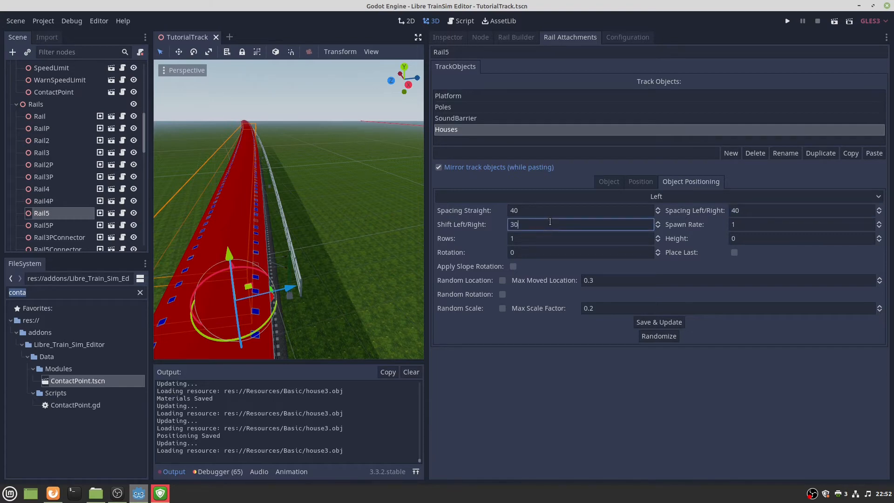
{"action": "left_click", "coordinate": [645, 324]}
Reduce the houses' left/right shift to 20 and Save & Update.
{"action": "right_click_drag", "start_coordinate": [303, 222], "coordinate": [297, 169]}
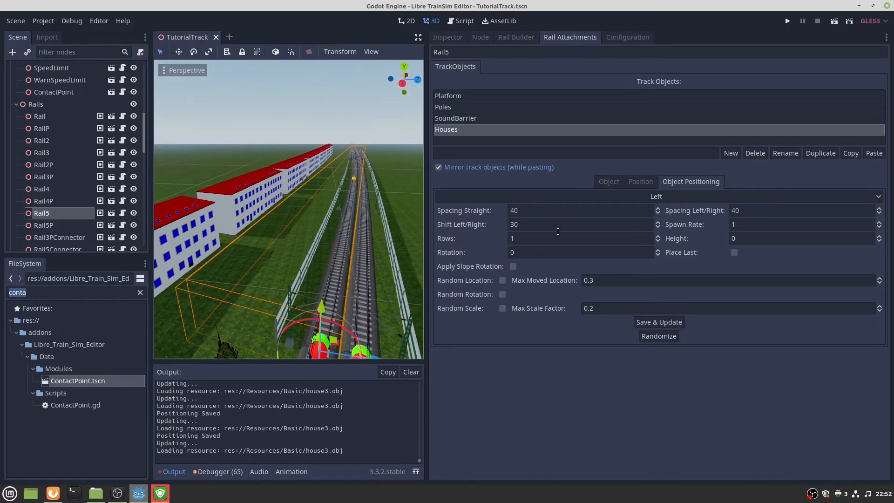
{"action": "double_click", "coordinate": [541, 223]}
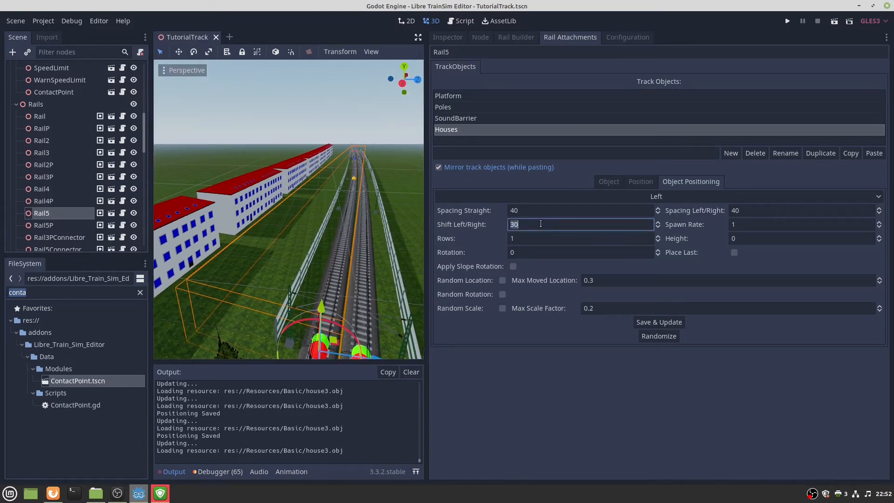
{"action": "double_click", "coordinate": [748, 210]}
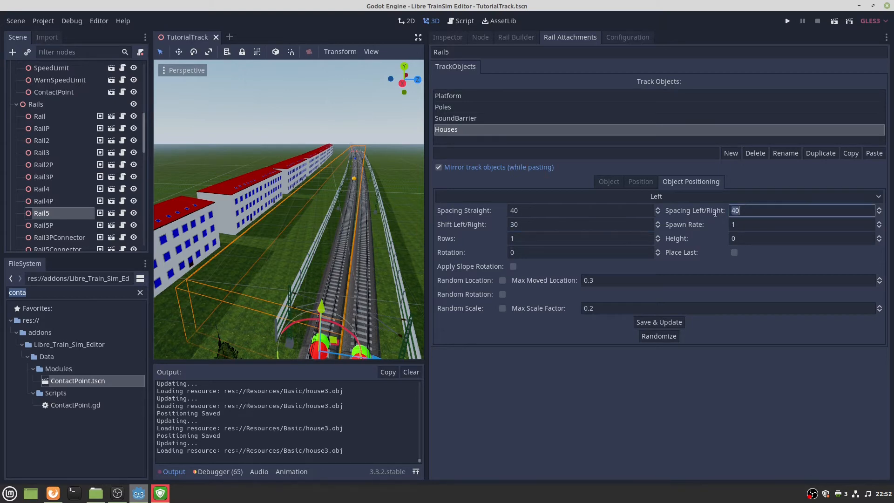
{"action": "double_click", "coordinate": [587, 226]}
{"action": "type", "text": "20"}
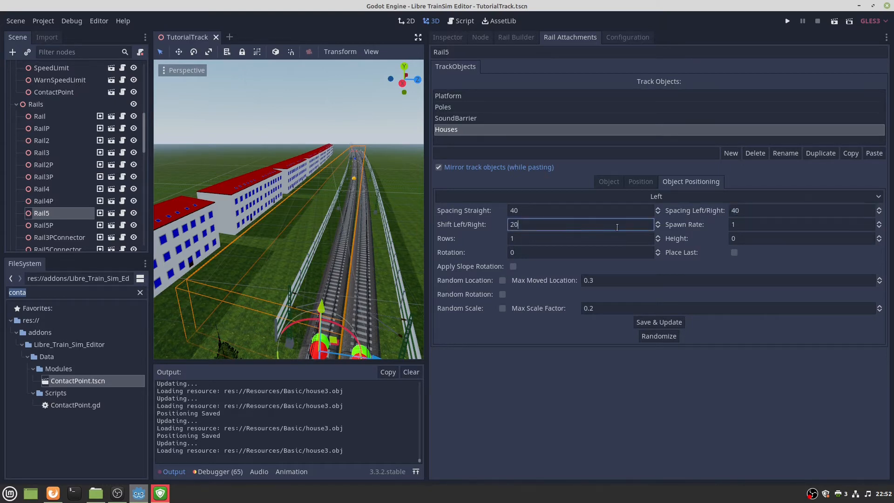
{"action": "left_click", "coordinate": [665, 322]}
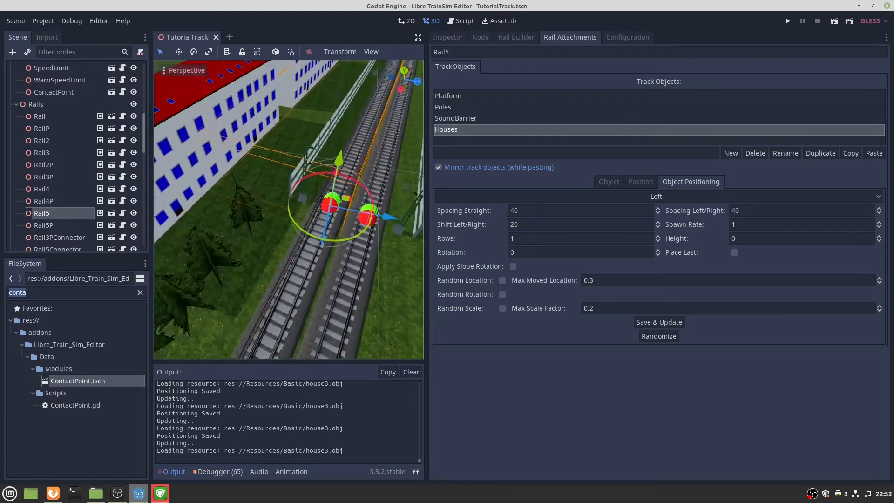
Fly along the tracks to inspect the house row and bring up its position settings.
{"action": "right_click_drag", "start_coordinate": [288, 209], "coordinate": [384, 173]}
{"action": "key", "text": "s"}
{"action": "key", "text": "w"}
{"action": "key", "text": "s"}
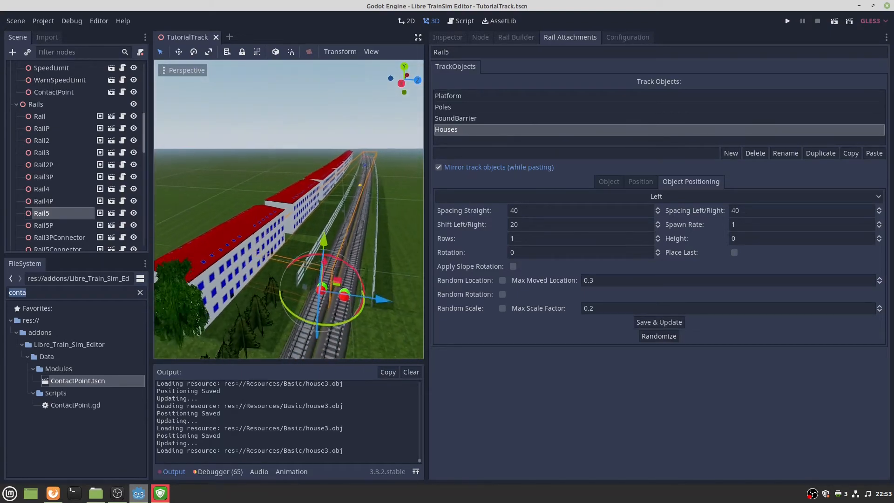
{"action": "left_click", "coordinate": [632, 182]}
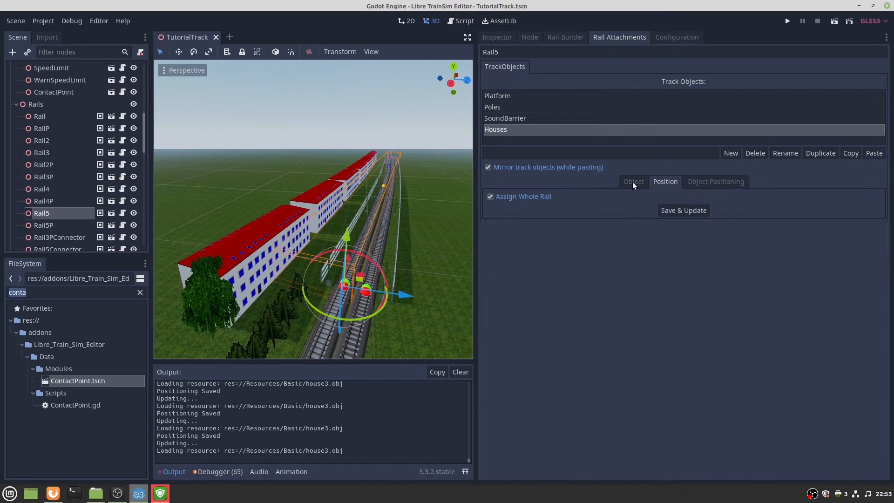
Uncheck Assign Whole Rail and set the houses' start position to 10, saving it.
{"action": "left_click", "coordinate": [509, 199]}
{"action": "left_click", "coordinate": [548, 210]}
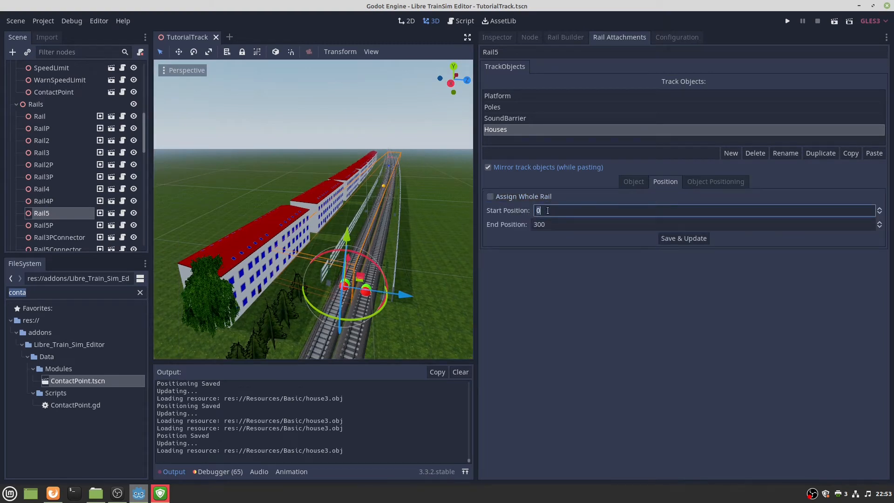
{"action": "left_click", "coordinate": [683, 238]}
{"action": "left_click", "coordinate": [571, 214]}
{"action": "type", "text": "1"}
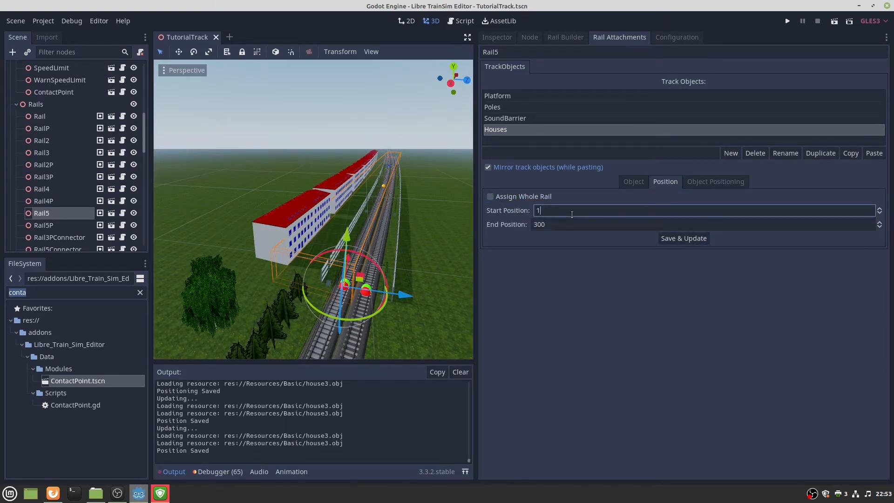
{"action": "left_click", "coordinate": [696, 236]}
Look over the shortened house row and check Place Last in Object Positioning.
{"action": "mouse_move", "coordinate": [395, 223]}
{"action": "middle_mouse_down"}
{"action": "mouse_move", "coordinate": [365, 240]}
{"action": "mouse_move", "coordinate": [372, 224]}
{"action": "mouse_move", "coordinate": [409, 223]}
{"action": "middle_mouse_up"}
{"action": "key", "text": "w"}
{"action": "right_click_drag", "start_coordinate": [314, 209], "coordinate": [265, 210]}
{"action": "left_click", "coordinate": [710, 182]}
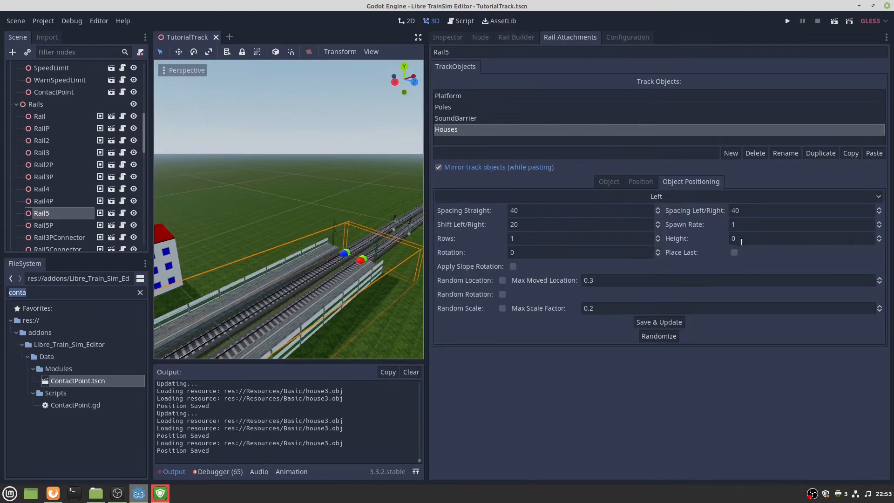
{"action": "left_click", "coordinate": [729, 255]}
Save the Place Last setting and fly along the track to view the houses.
{"action": "left_click", "coordinate": [658, 321]}
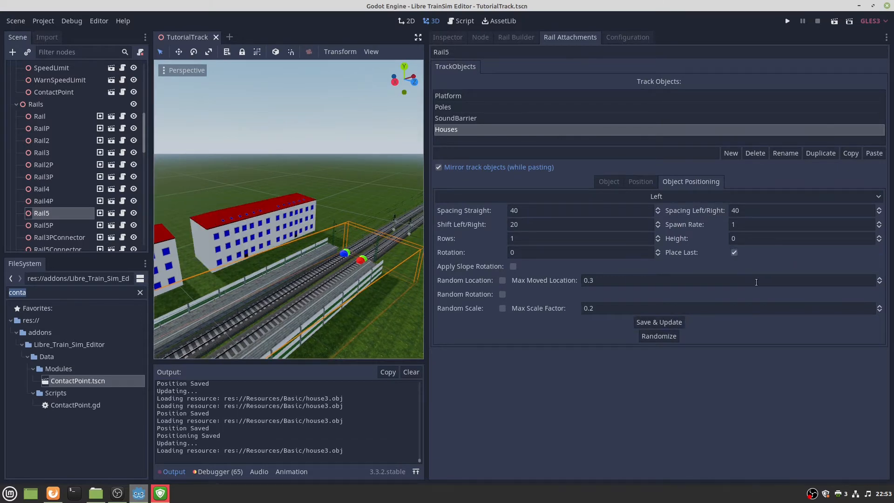
{"action": "key", "text": "s"}
{"action": "mouse_move", "coordinate": [288, 209]}
{"action": "right_mouse_down"}
{"action": "mouse_move", "coordinate": [247, 209]}
{"action": "mouse_move", "coordinate": [242, 198]}
{"action": "mouse_move", "coordinate": [222, 205]}
{"action": "mouse_move", "coordinate": [317, 213]}
{"action": "mouse_move", "coordinate": [291, 202]}
{"action": "mouse_move", "coordinate": [290, 185]}
{"action": "mouse_move", "coordinate": [298, 205]}
{"action": "mouse_move", "coordinate": [260, 197]}
{"action": "mouse_move", "coordinate": [295, 196]}
{"action": "mouse_move", "coordinate": [296, 222]}
{"action": "right_mouse_up"}
{"action": "key", "text": "w"}
{"action": "key", "text": "w"}
{"action": "key", "text": "w"}
{"action": "key", "text": "w"}
{"action": "key", "text": "s"}
{"action": "key", "text": "s"}
{"action": "key", "text": "w"}
{"action": "key", "text": "s"}
{"action": "key", "text": "e"}
{"action": "key", "text": "e"}
{"action": "key", "text": "s"}
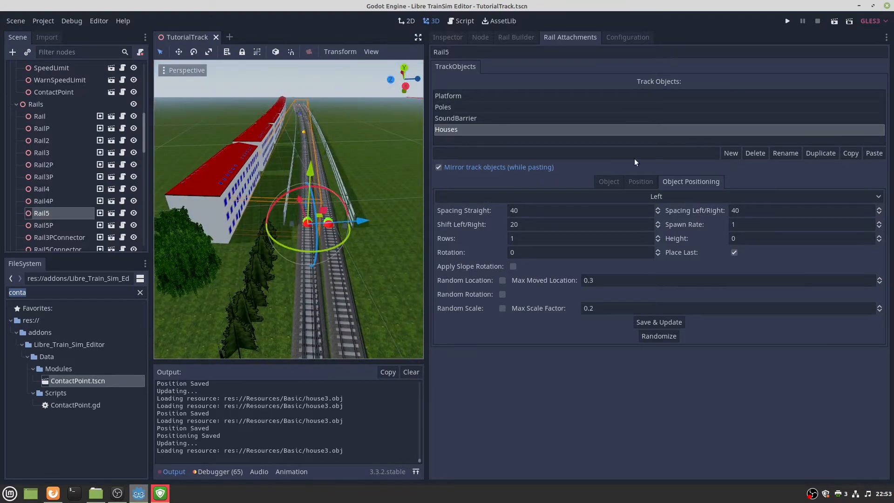
Set the houses to 2 rows with left/right spacing 20, saving each change.
{"action": "left_click", "coordinate": [632, 183]}
{"action": "left_click", "coordinate": [663, 186]}
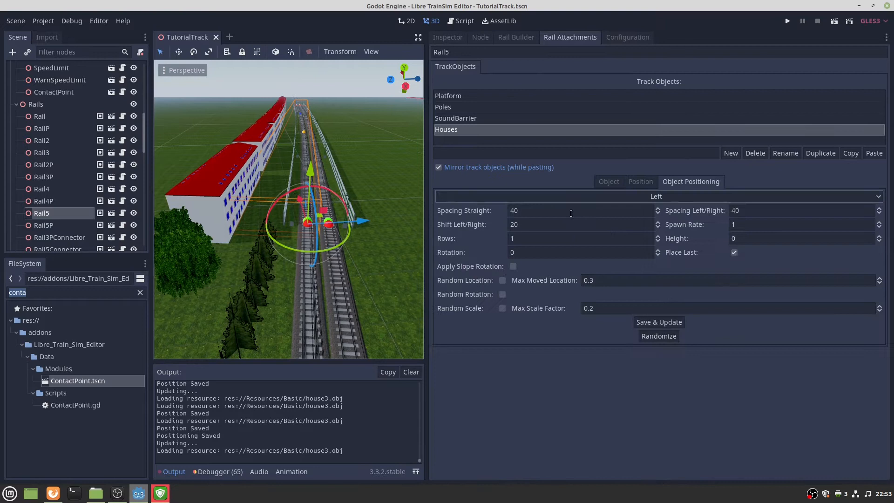
{"action": "left_click", "coordinate": [522, 238]}
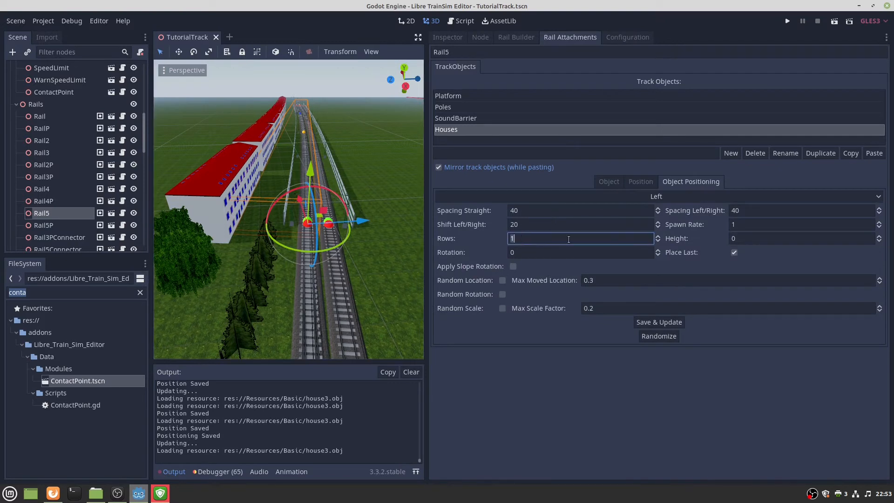
{"action": "type", "text": "2"}
{"action": "left_click", "coordinate": [660, 320]}
{"action": "left_click", "coordinate": [748, 209]}
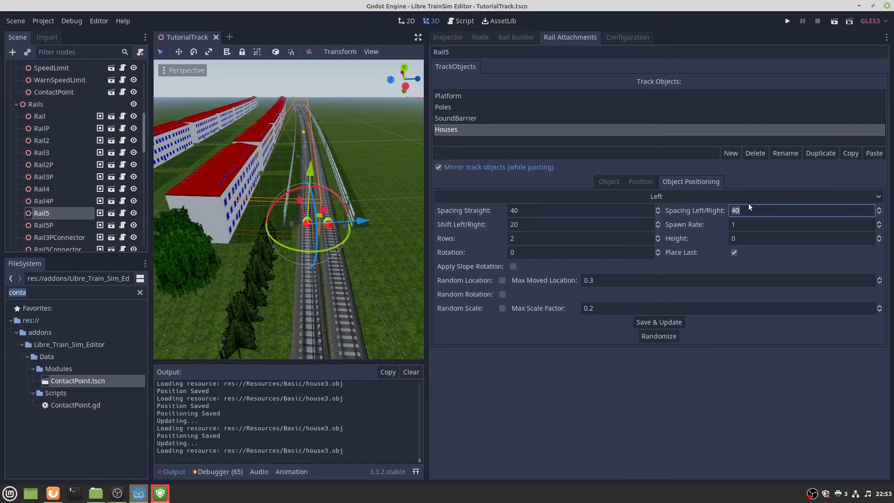
{"action": "left_click", "coordinate": [636, 321]}
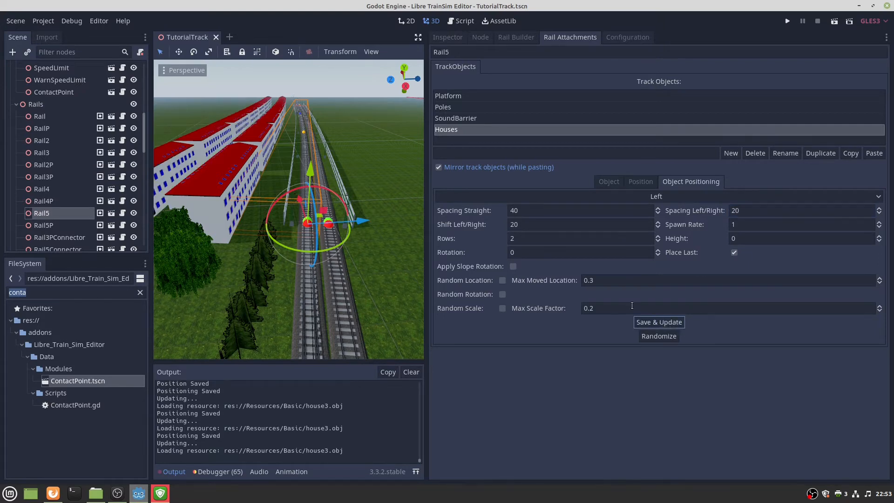
{"action": "right_click_drag", "start_coordinate": [289, 209], "coordinate": [303, 174]}
{"action": "right_click_drag", "start_coordinate": [297, 262], "coordinate": [284, 203]}
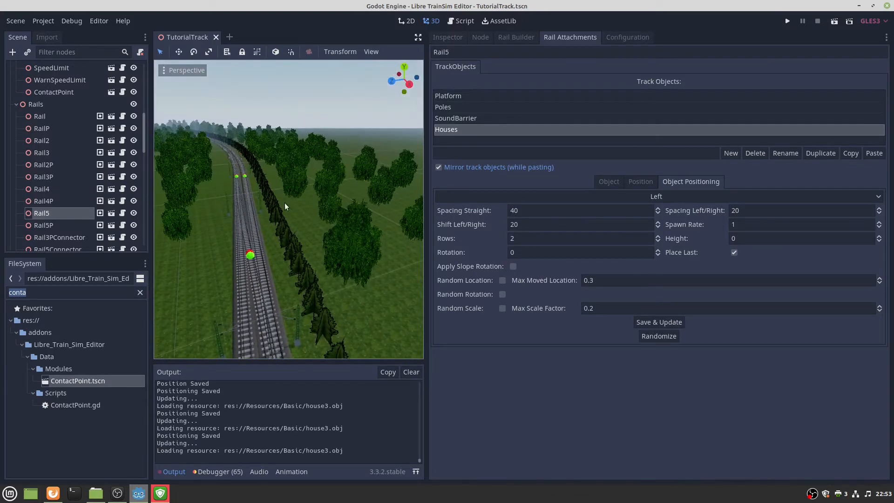
On Rail4, rename Tree_duplicate to Bushes and copy it.
{"action": "left_click", "coordinate": [245, 178]}
{"action": "left_click", "coordinate": [495, 118]}
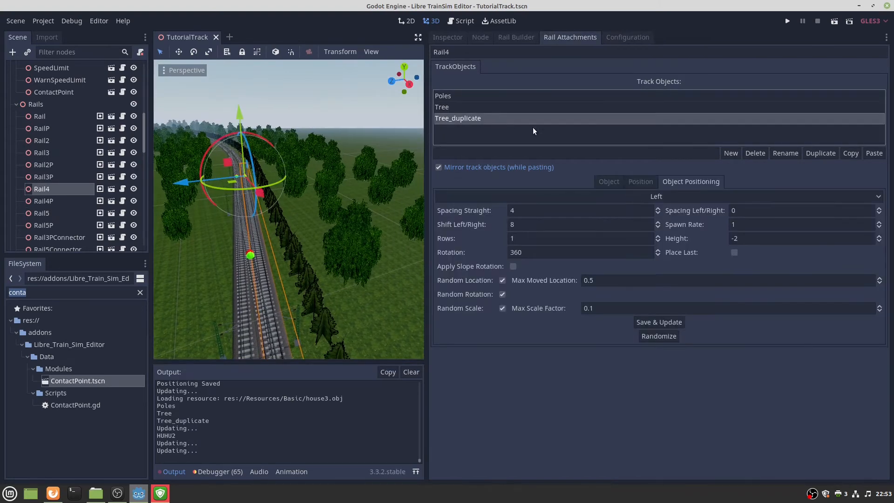
{"action": "left_click", "coordinate": [699, 151]}
{"action": "type", "text": "Bushes"}
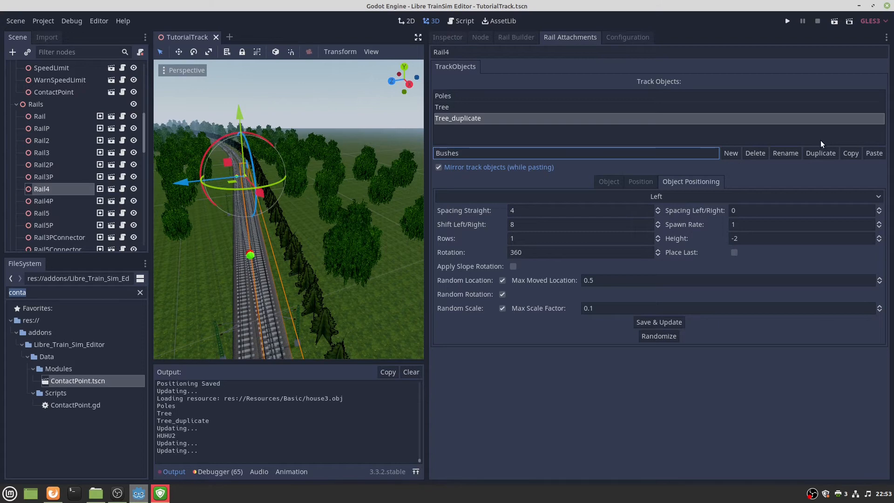
{"action": "left_click", "coordinate": [797, 154]}
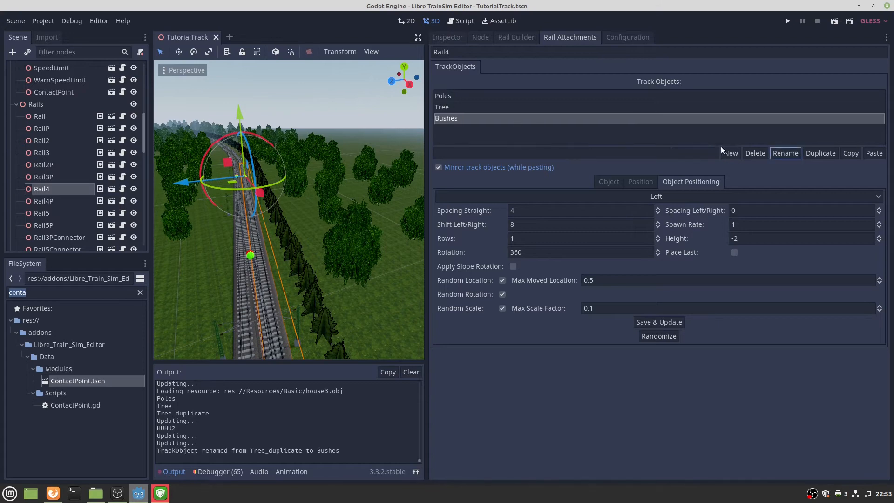
{"action": "left_click", "coordinate": [851, 155]}
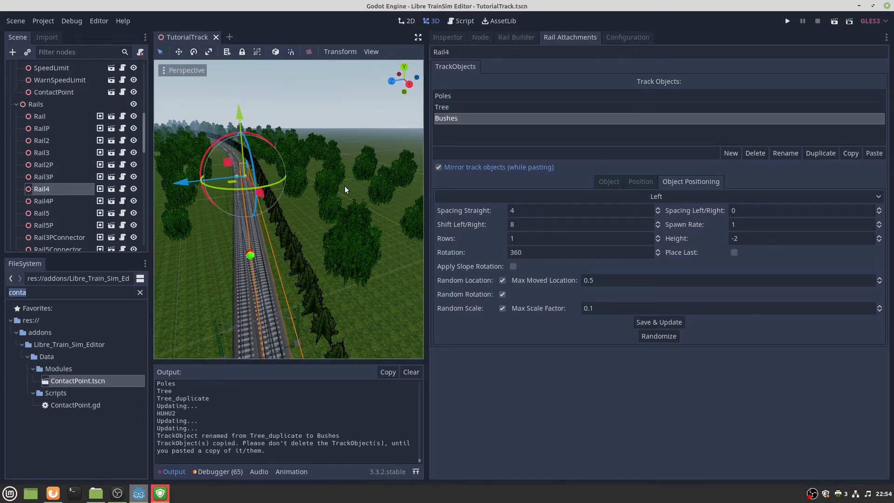
Paste Bushes onto Rail5 with Mirror track objects unchecked.
{"action": "middle_click_drag", "start_coordinate": [344, 186], "coordinate": [217, 222]}
{"action": "left_click", "coordinate": [269, 247]}
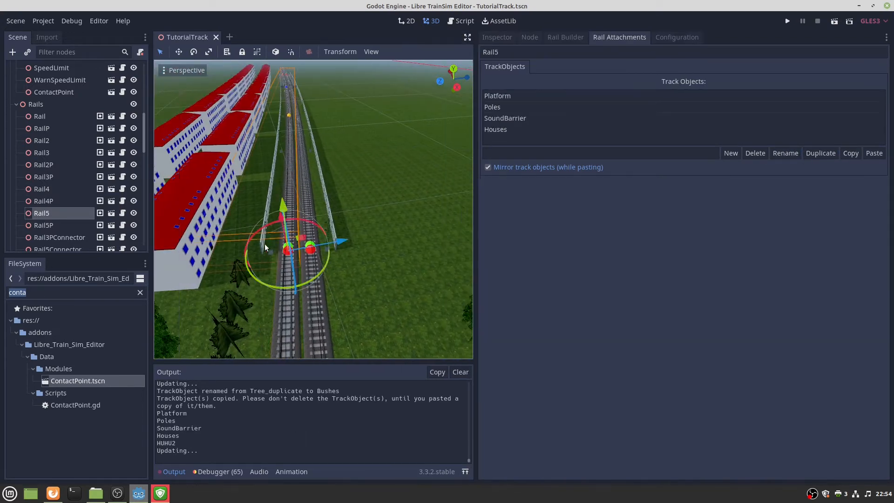
{"action": "left_click", "coordinate": [508, 166]}
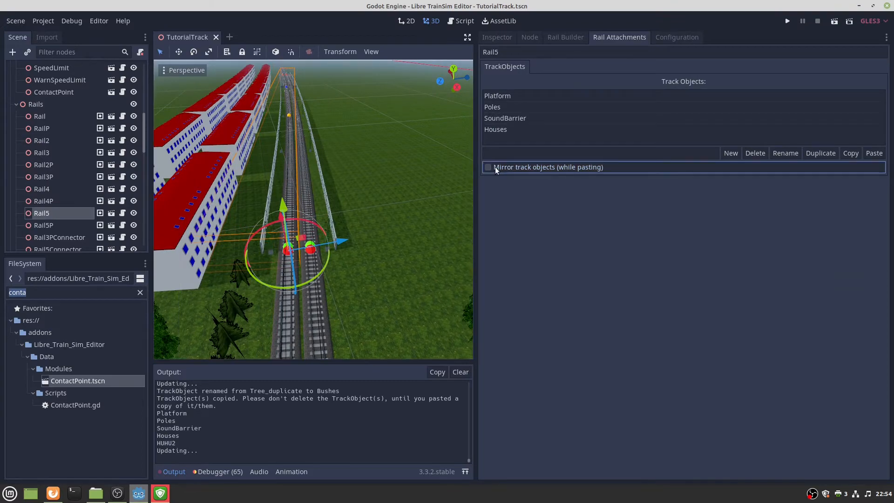
{"action": "left_click", "coordinate": [874, 153]}
{"action": "middle_click_drag", "start_coordinate": [456, 191], "coordinate": [440, 140]}
{"action": "right_click_drag", "start_coordinate": [313, 209], "coordinate": [481, 172]}
{"action": "left_click", "coordinate": [510, 132]}
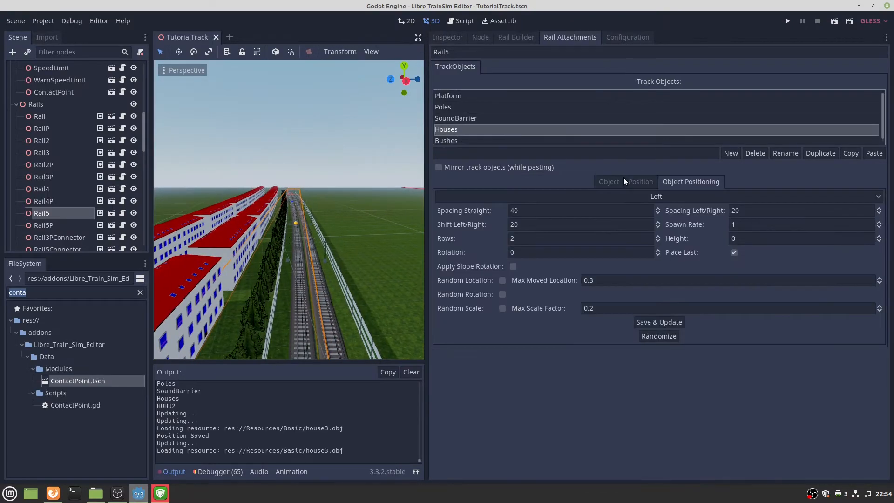
Add a first material slot to the Houses and set it to Roof.tres.
{"action": "left_click", "coordinate": [633, 181]}
{"action": "left_click", "coordinate": [783, 239]}
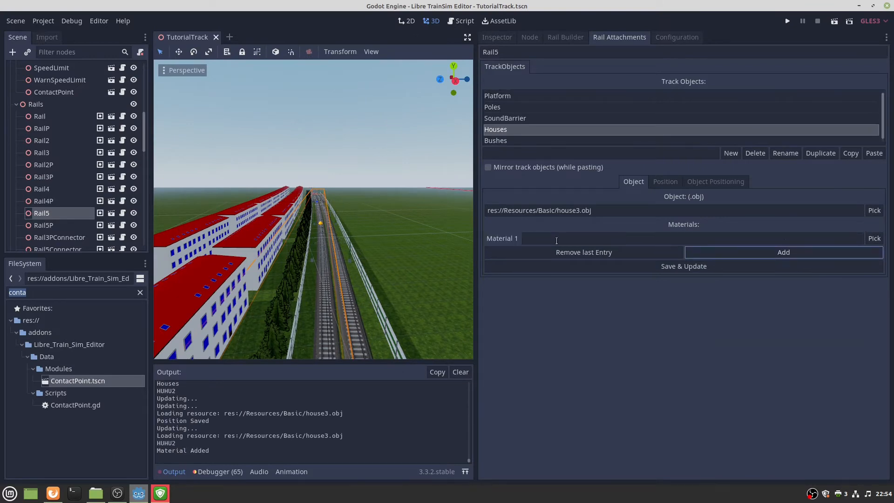
{"action": "left_click", "coordinate": [874, 238]}
{"action": "scroll", "coordinate": [293, 213], "scroll_direction": "up", "scroll_amount": 15}
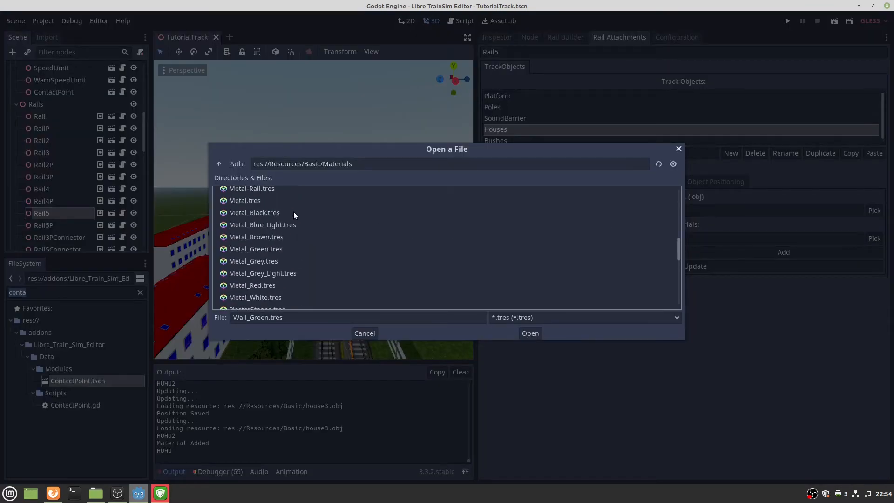
{"action": "scroll", "coordinate": [274, 224], "scroll_direction": "down", "scroll_amount": 10}
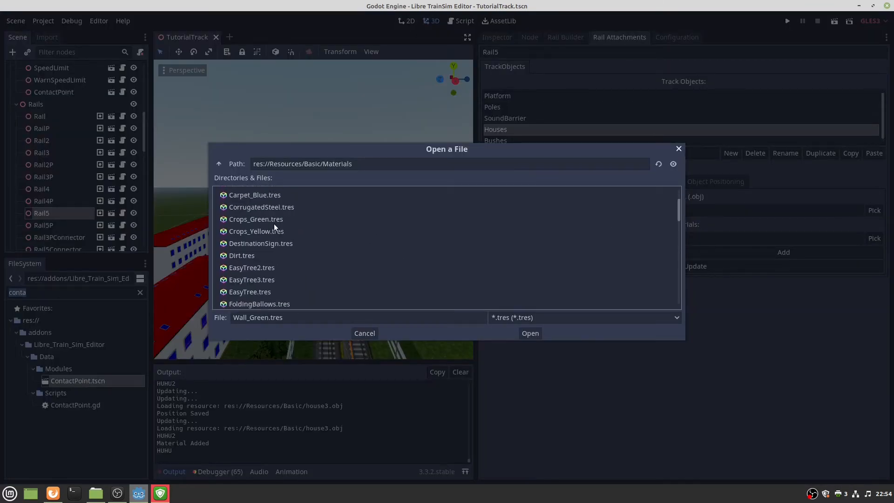
{"action": "scroll", "coordinate": [262, 231], "scroll_direction": "down", "scroll_amount": 10}
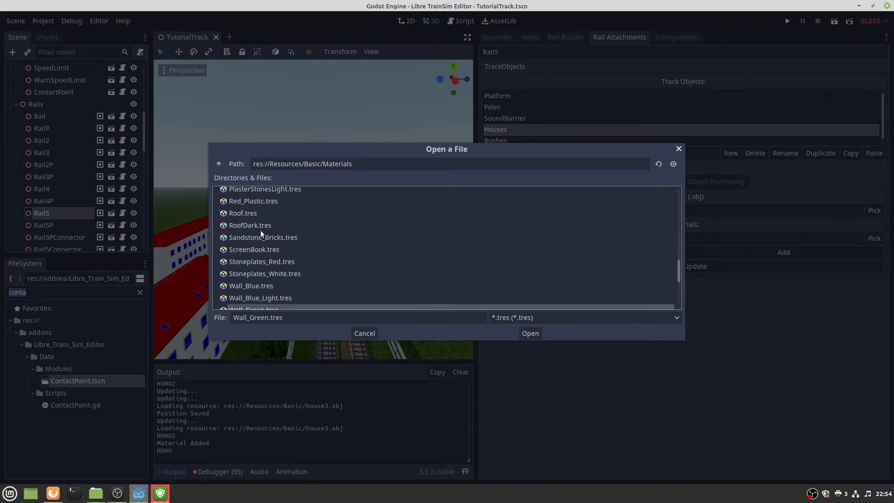
{"action": "scroll", "coordinate": [260, 233], "scroll_direction": "up", "scroll_amount": 5}
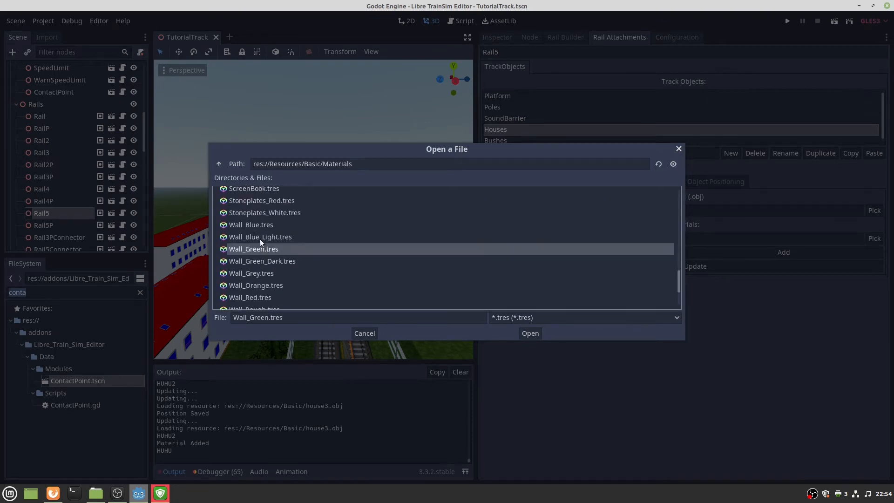
{"action": "double_click", "coordinate": [258, 226]}
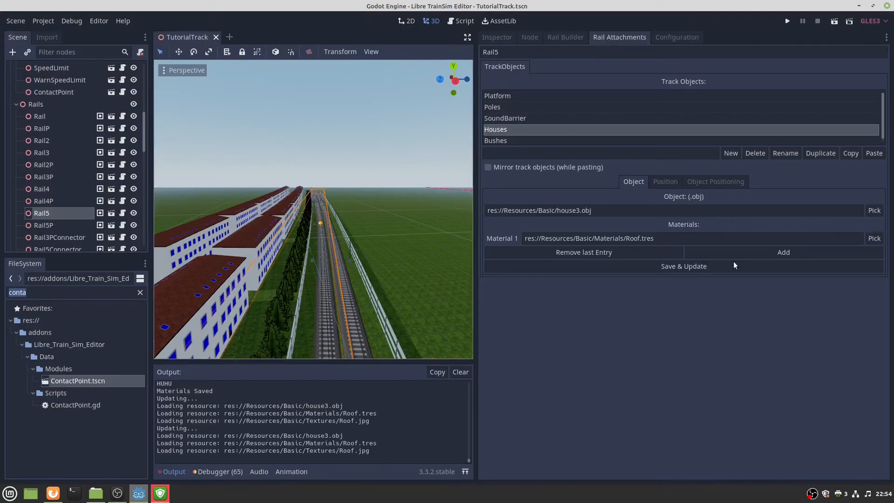
Add a second material slot to the Houses and set it to Wood.tres.
{"action": "left_click", "coordinate": [793, 255]}
{"action": "left_click", "coordinate": [873, 252]}
{"action": "scroll", "coordinate": [359, 261], "scroll_direction": "down", "scroll_amount": 8}
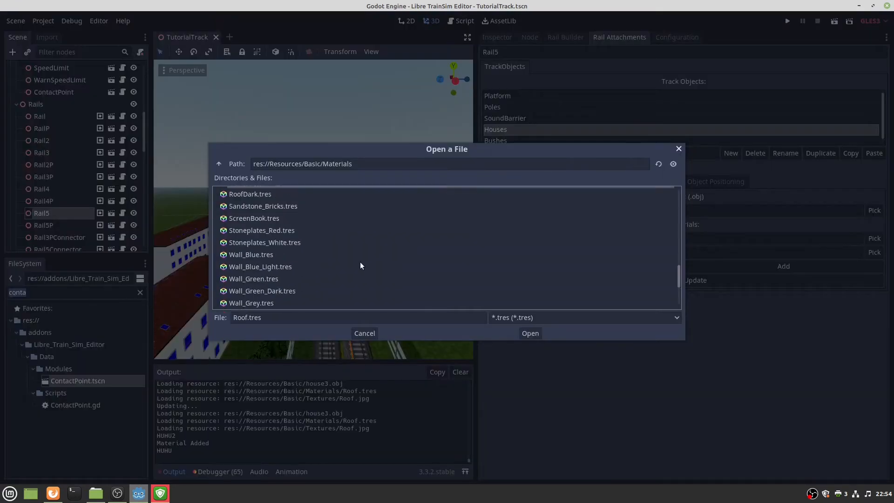
{"action": "double_click", "coordinate": [261, 261]}
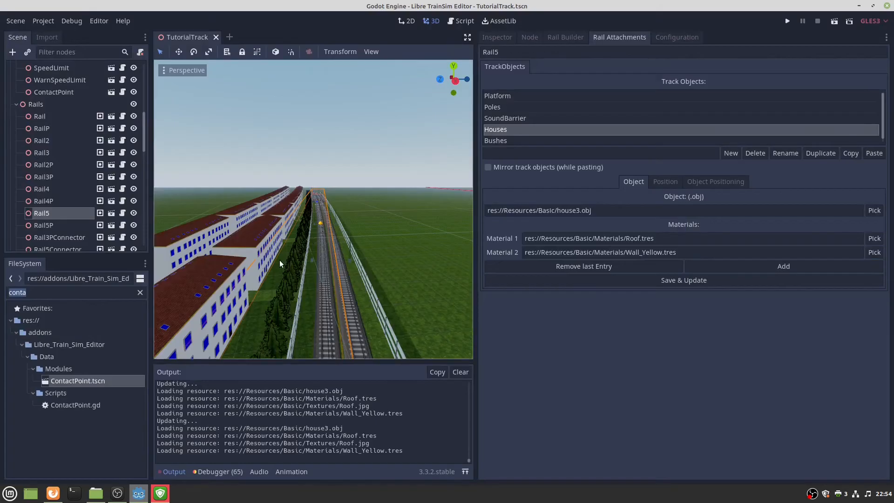
{"action": "left_click", "coordinate": [873, 252]}
{"action": "scroll", "coordinate": [353, 236], "scroll_direction": "up", "scroll_amount": 3}
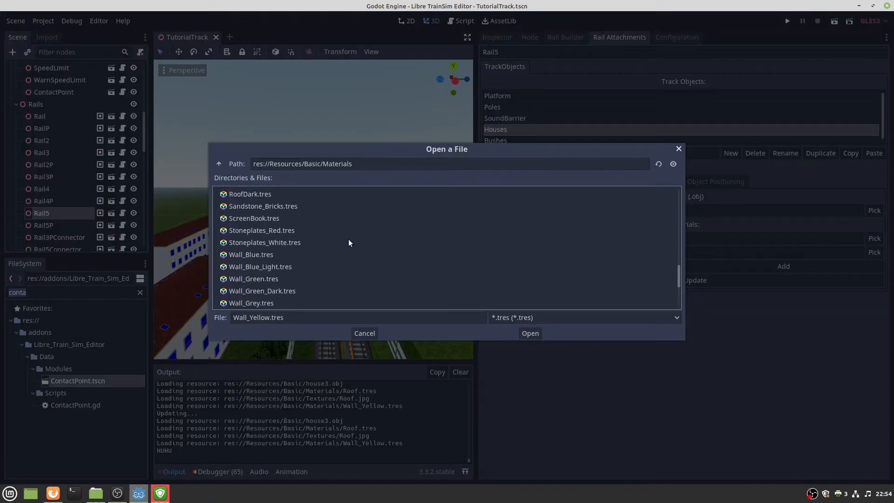
{"action": "scroll", "coordinate": [348, 239], "scroll_direction": "down", "scroll_amount": 3}
{"action": "right_click_drag", "start_coordinate": [256, 284], "coordinate": [256, 284]}
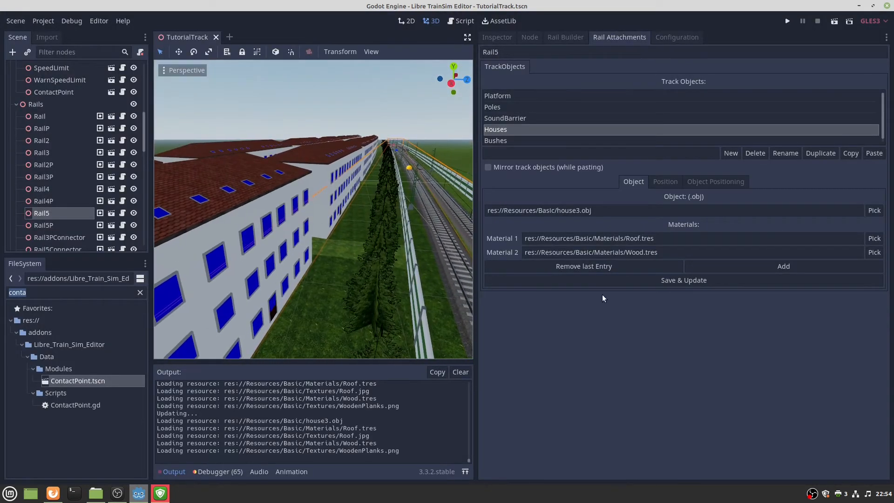
Add a third Houses material set to Wall_Grey.tres.
{"action": "left_click", "coordinate": [736, 266]}
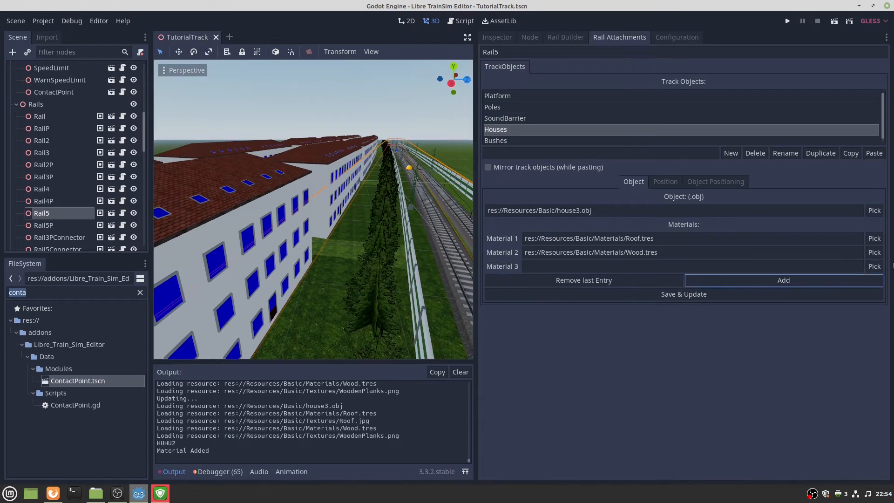
{"action": "left_click", "coordinate": [872, 266]}
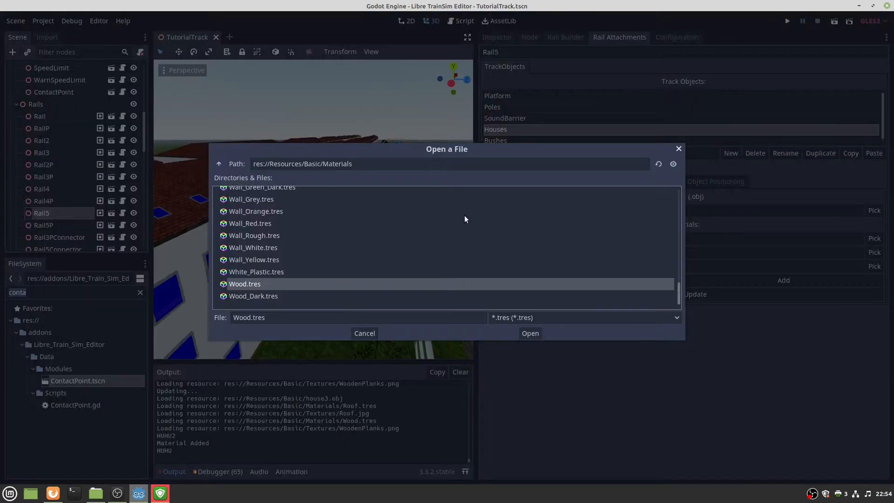
{"action": "double_click", "coordinate": [279, 258]}
{"action": "left_click", "coordinate": [875, 264]}
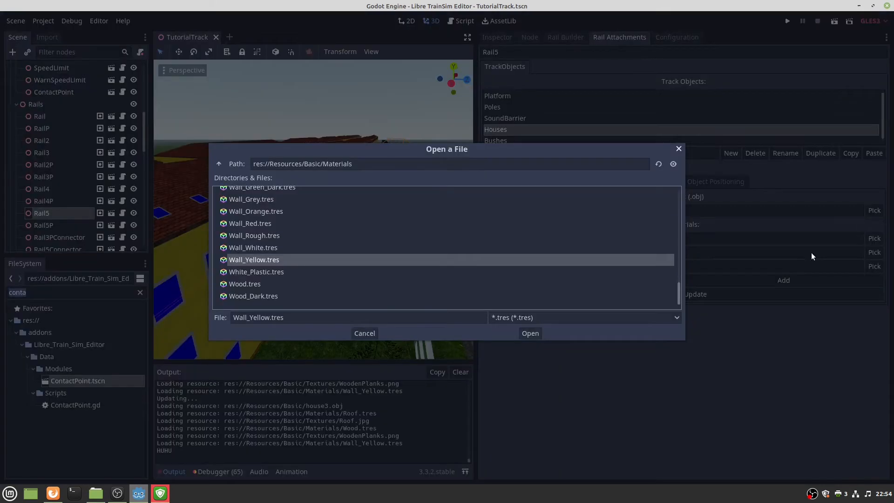
{"action": "left_click", "coordinate": [279, 223]}
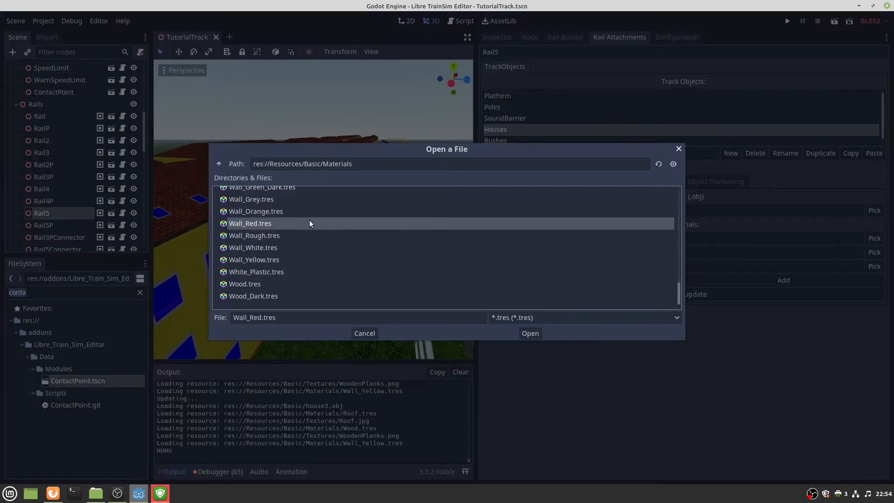
{"action": "left_click", "coordinate": [252, 199]}
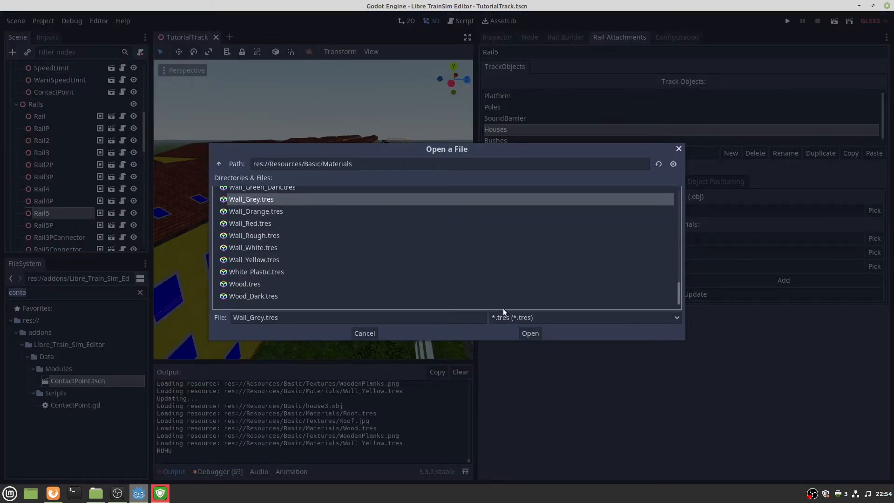
{"action": "left_click", "coordinate": [525, 333]}
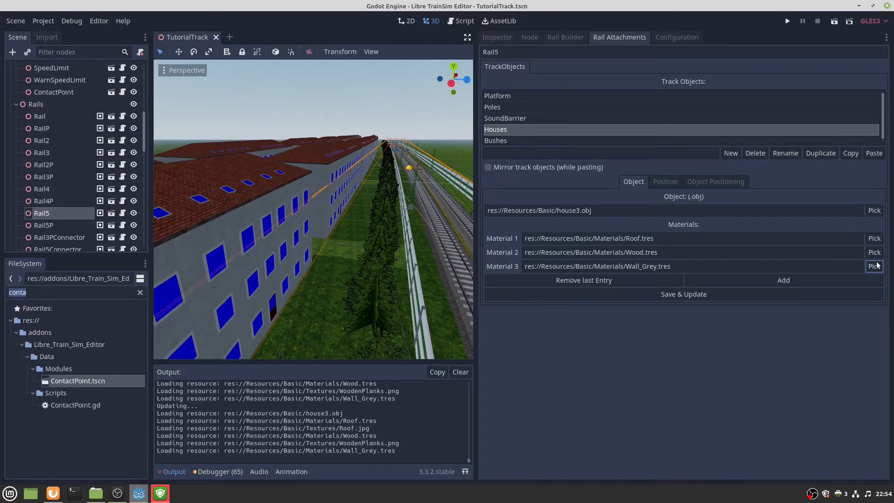
Add a fourth Houses material set to Grass.tres.
{"action": "left_click", "coordinate": [817, 280]}
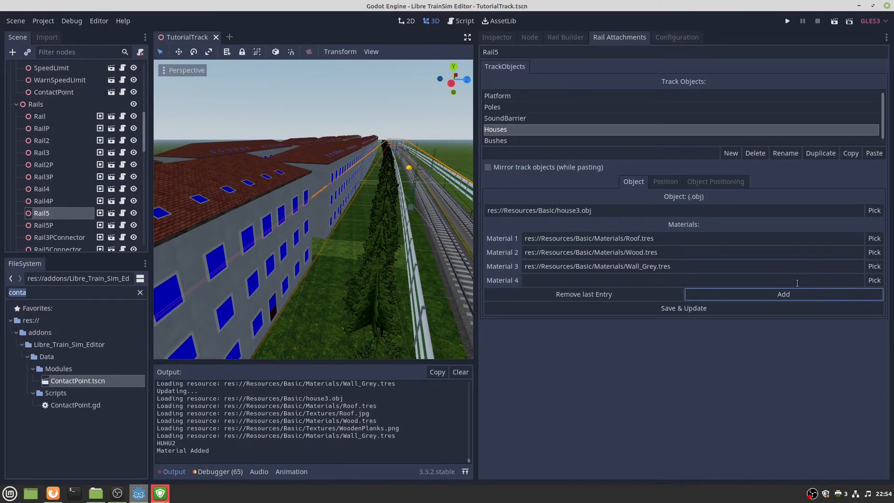
{"action": "left_click", "coordinate": [875, 282]}
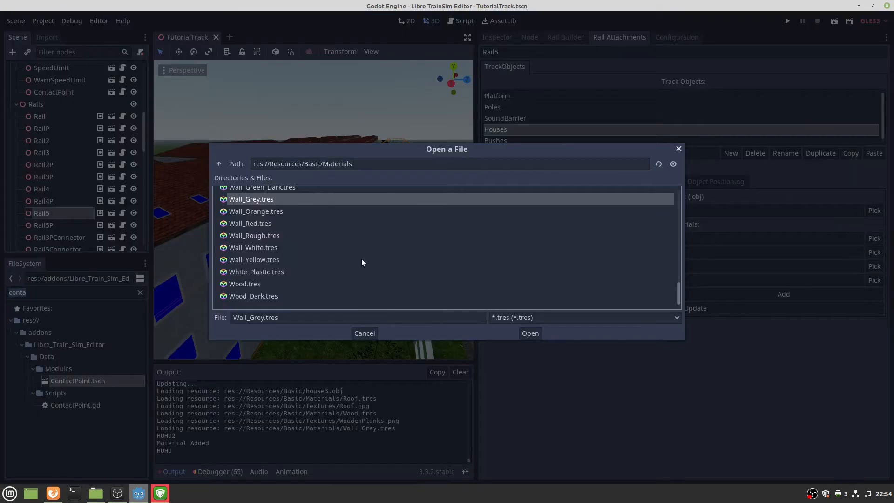
{"action": "double_click", "coordinate": [258, 223]}
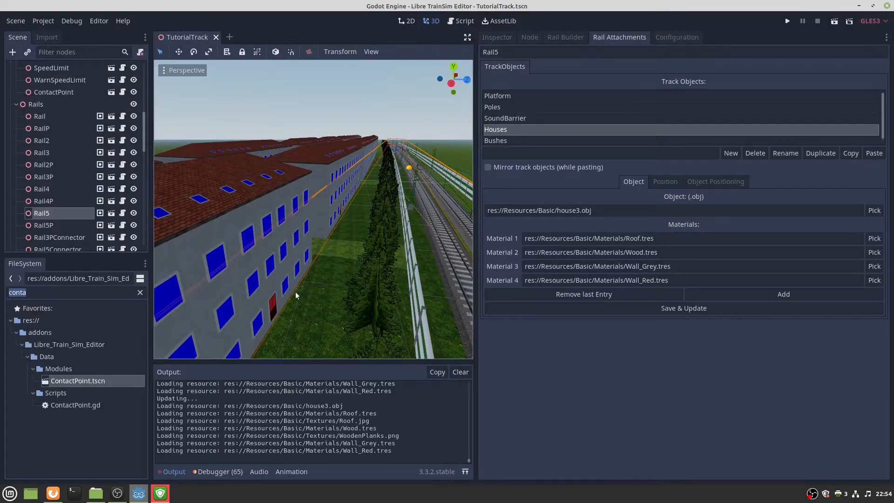
{"action": "left_click", "coordinate": [874, 279]}
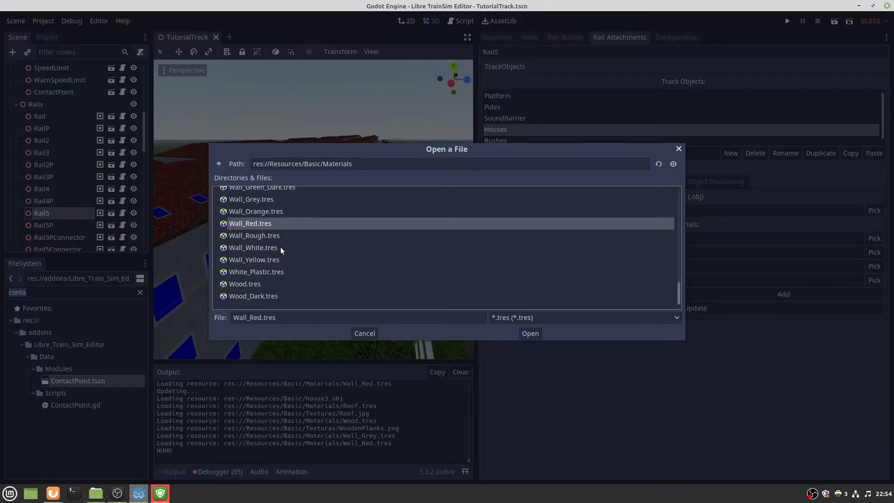
{"action": "scroll", "coordinate": [266, 241], "scroll_direction": "up", "scroll_amount": 10}
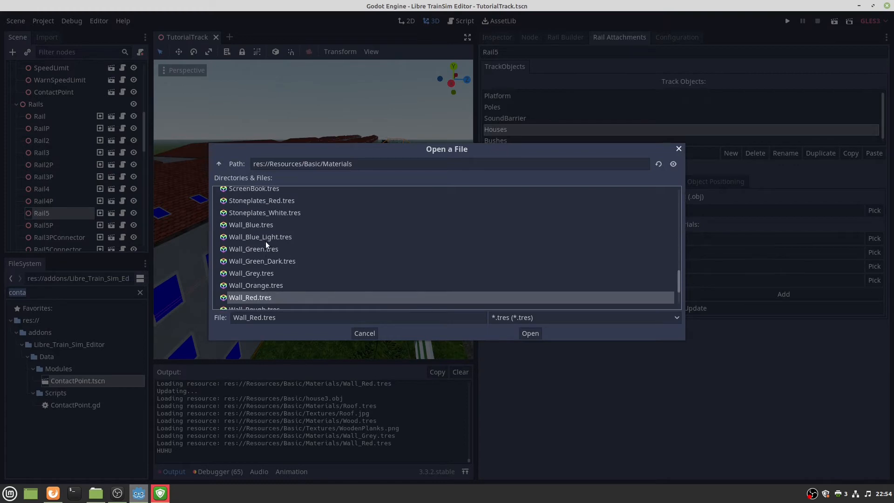
{"action": "scroll", "coordinate": [268, 243], "scroll_direction": "up", "scroll_amount": 3}
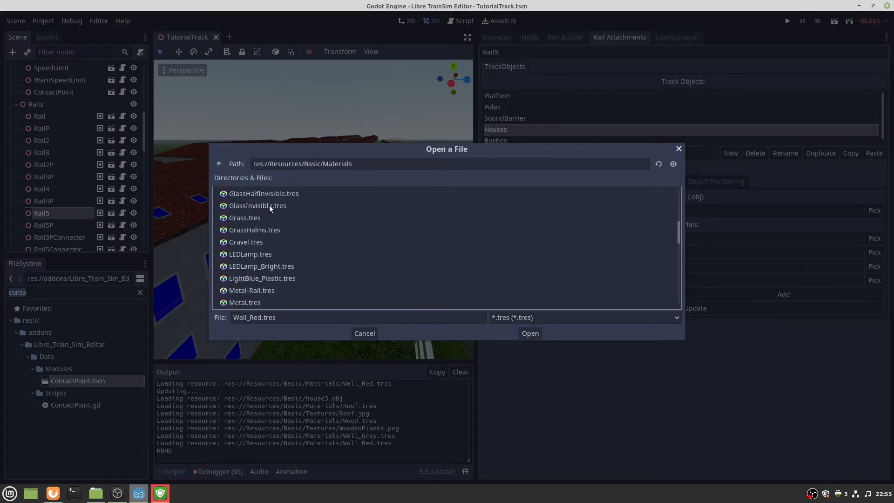
{"action": "left_click", "coordinate": [269, 205]}
{"action": "left_click", "coordinate": [250, 217]}
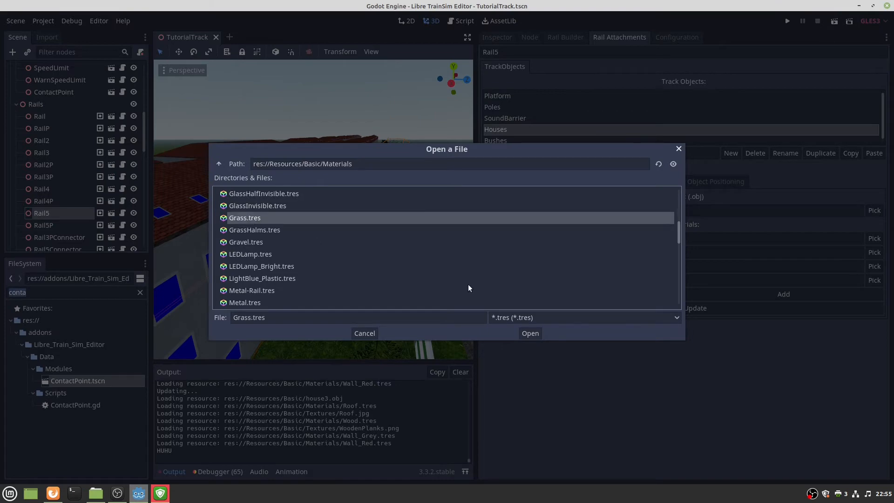
{"action": "left_click", "coordinate": [529, 333]}
{"action": "right_click_drag", "start_coordinate": [294, 301], "coordinate": [304, 298]}
Set the Houses' fourth material to Glass.tres.
{"action": "key", "text": "w"}
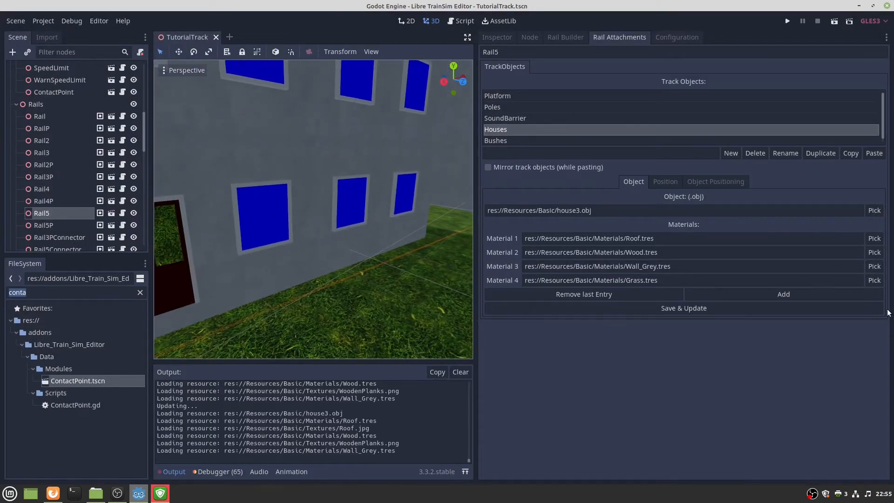
{"action": "left_click", "coordinate": [874, 279]}
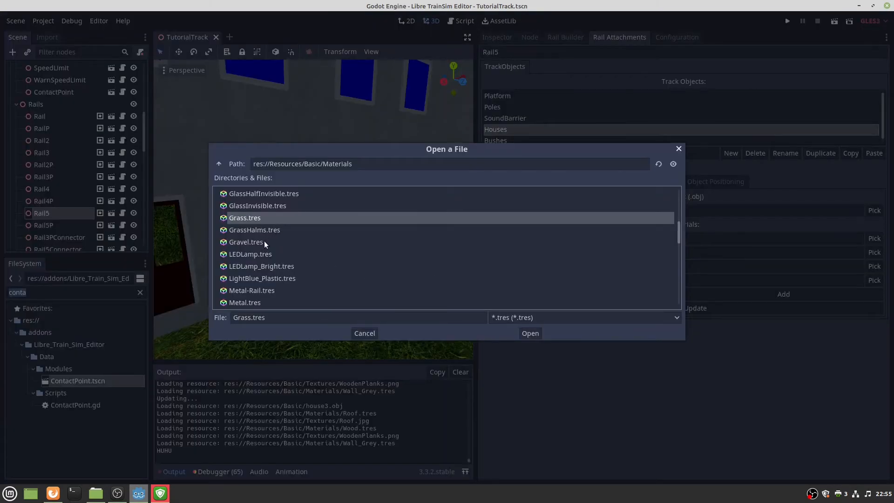
{"action": "scroll", "coordinate": [261, 213], "scroll_direction": "up", "scroll_amount": 1}
{"action": "double_click", "coordinate": [258, 196]}
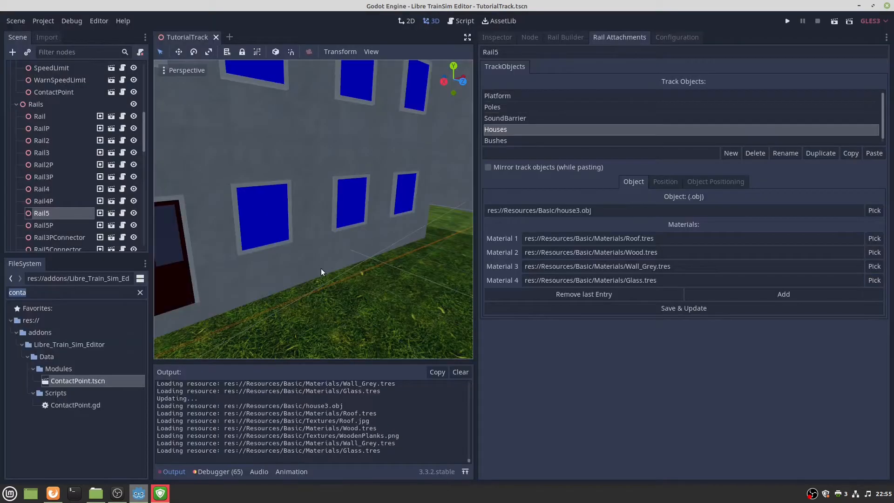
{"action": "scroll", "coordinate": [327, 269], "scroll_direction": "down", "scroll_amount": 5}
Add a fifth material slot and assign it Wood.tres.
{"action": "left_click", "coordinate": [784, 294]}
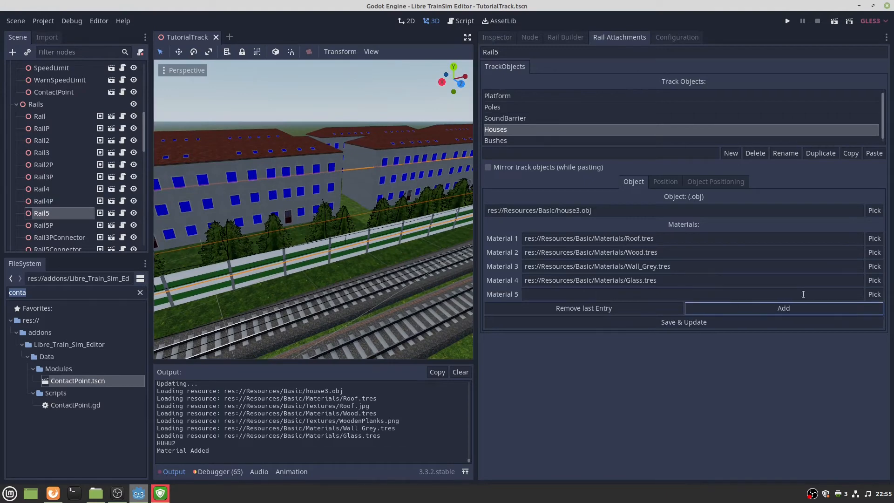
{"action": "left_click", "coordinate": [874, 295]}
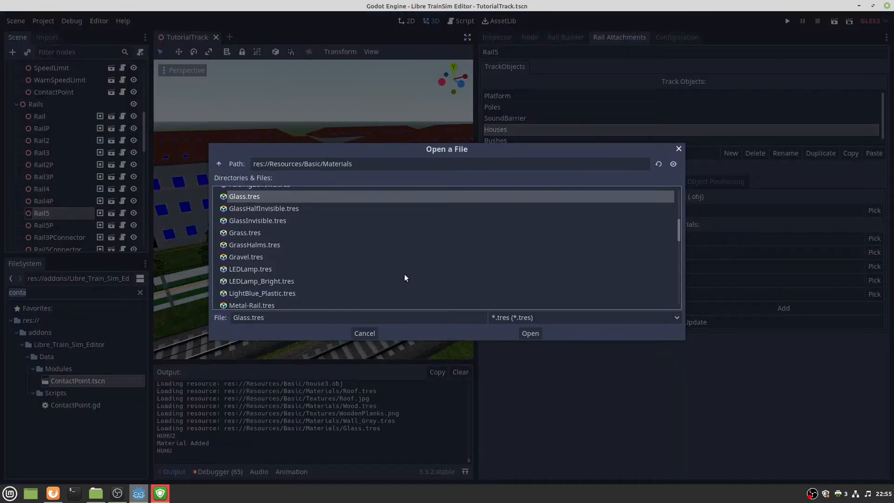
{"action": "double_click", "coordinate": [275, 196]}
{"action": "scroll", "coordinate": [276, 196], "scroll_direction": "up", "scroll_amount": 5}
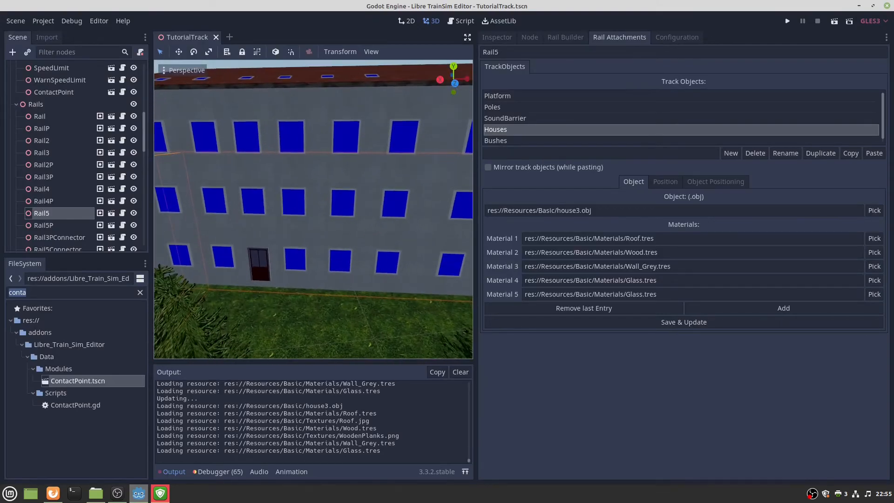
{"action": "right_click_drag", "start_coordinate": [313, 209], "coordinate": [319, 206]}
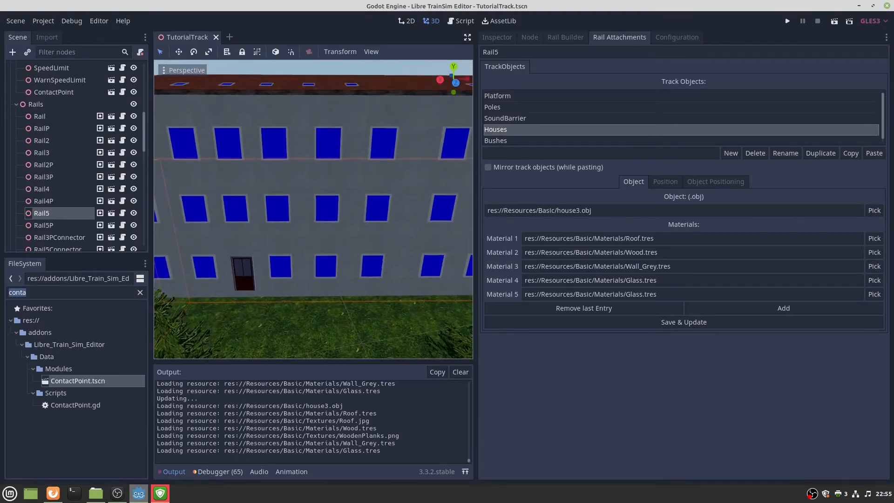
{"action": "left_click", "coordinate": [872, 295]}
{"action": "scroll", "coordinate": [274, 246], "scroll_direction": "up", "scroll_amount": 1}
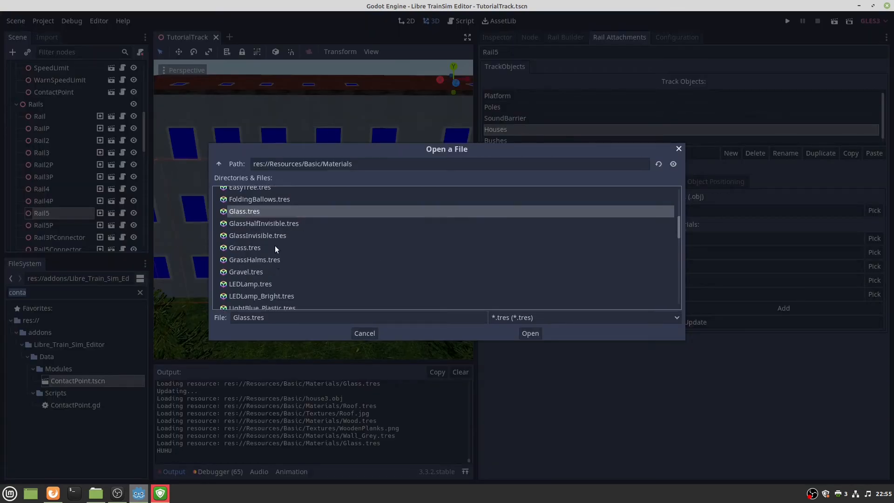
{"action": "scroll", "coordinate": [276, 245], "scroll_direction": "down", "scroll_amount": 5}
{"action": "scroll", "coordinate": [276, 245], "scroll_direction": "down", "scroll_amount": 5}
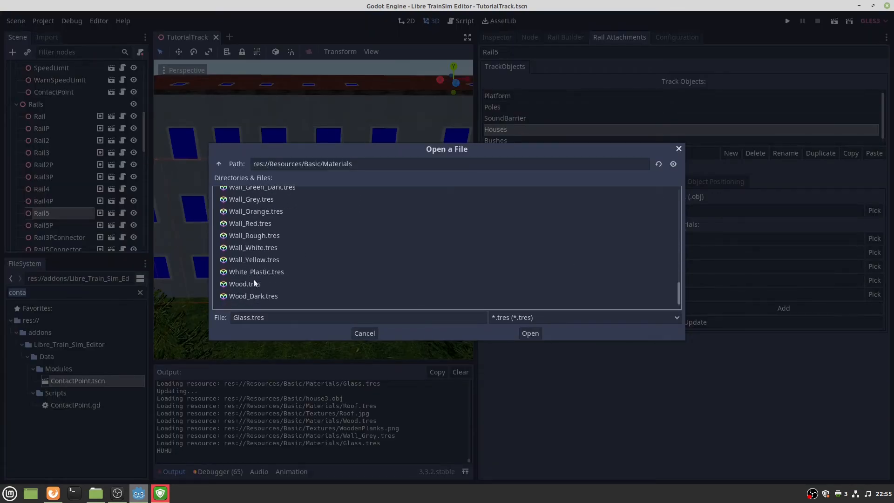
{"action": "left_click", "coordinate": [246, 283]}
{"action": "left_click", "coordinate": [530, 333]}
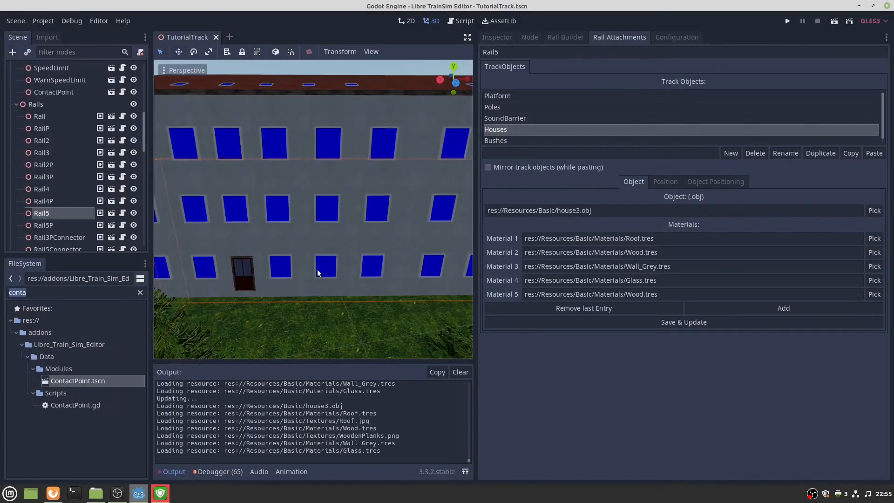
Add a sixth material slot, paste the Glass path into it, and Save & Update.
{"action": "middle_click_drag", "start_coordinate": [264, 231], "coordinate": [311, 241]}
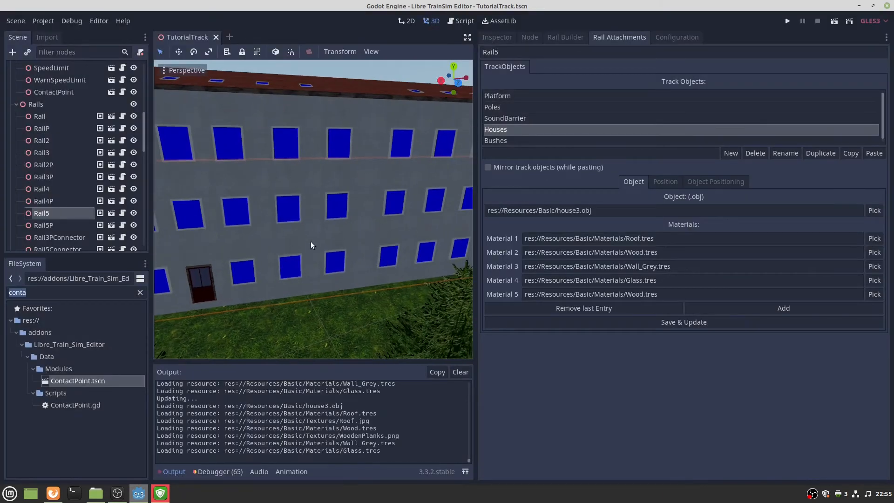
{"action": "left_click", "coordinate": [736, 309]}
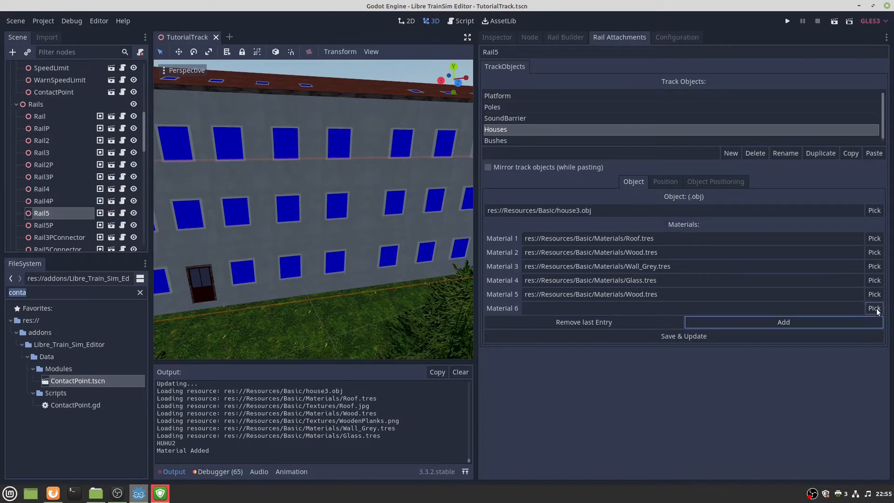
{"action": "left_click", "coordinate": [874, 308]}
{"action": "scroll", "coordinate": [273, 247], "scroll_direction": "up", "scroll_amount": 10}
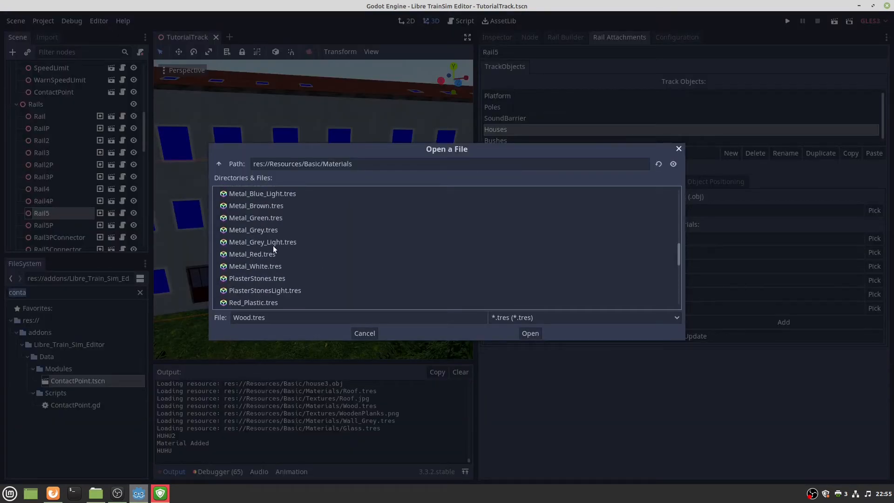
{"action": "scroll", "coordinate": [253, 230], "scroll_direction": "up", "scroll_amount": 2}
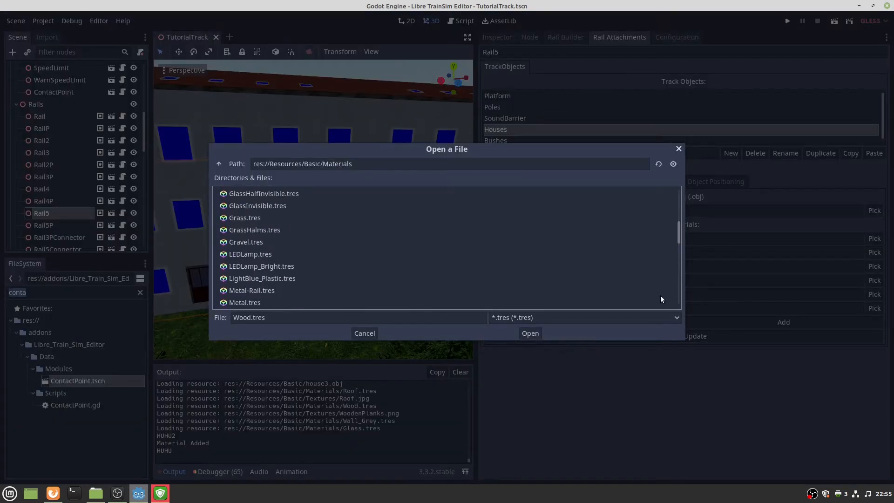
{"action": "left_click", "coordinate": [365, 333]}
{"action": "left_click", "coordinate": [674, 282]}
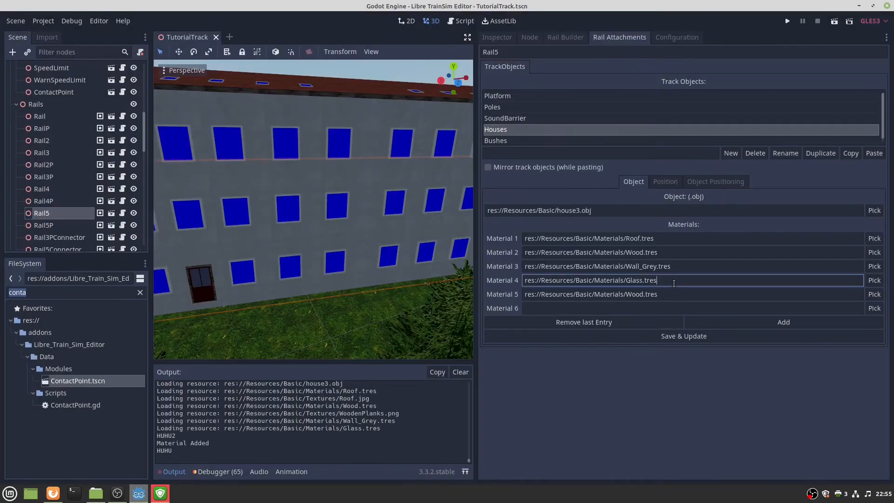
{"action": "double_click", "coordinate": [673, 283]}
{"action": "key", "text": "ctrl+c"}
{"action": "left_click", "coordinate": [646, 307]}
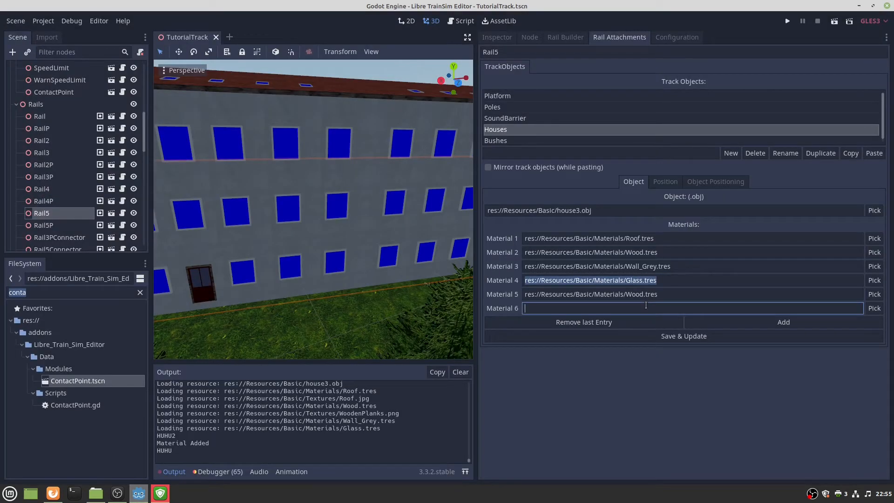
{"action": "key", "text": "ctrl+v"}
{"action": "left_click", "coordinate": [654, 340]}
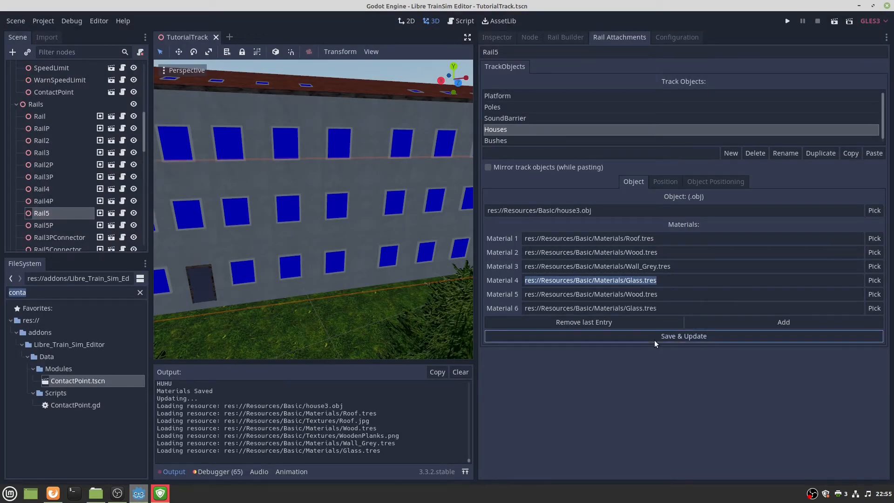
Replace Material 6 with the Wood path copied from Material 5 and save.
{"action": "double_click", "coordinate": [666, 308]}
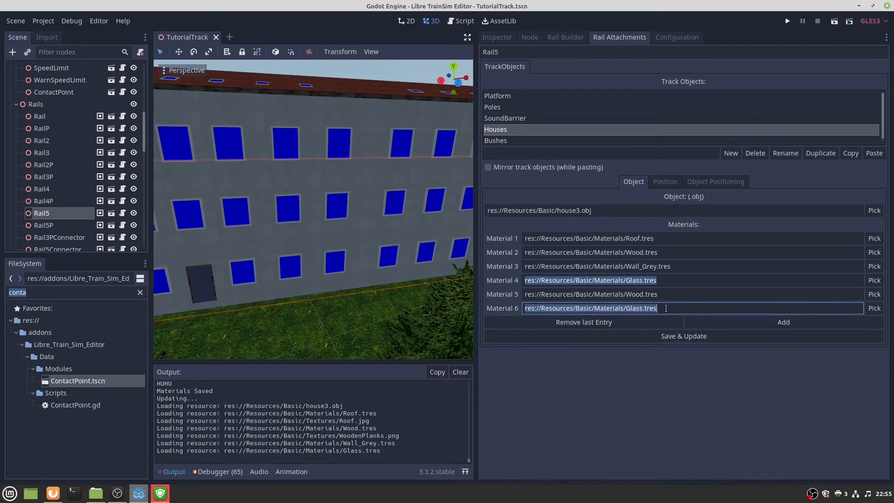
{"action": "left_click", "coordinate": [659, 293]}
{"action": "double_click", "coordinate": [659, 292]}
{"action": "key", "text": "ctrl+c"}
{"action": "triple_click", "coordinate": [655, 307]}
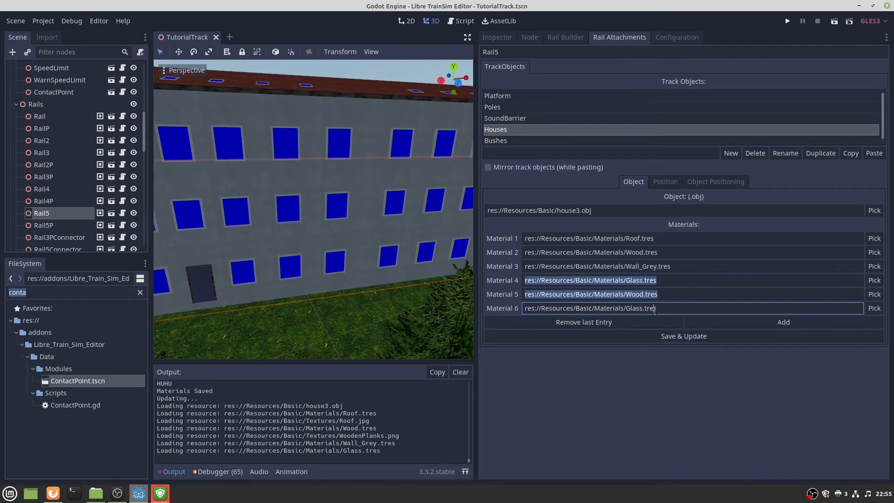
{"action": "key", "text": "ctrl+v"}
{"action": "left_click", "coordinate": [655, 340]}
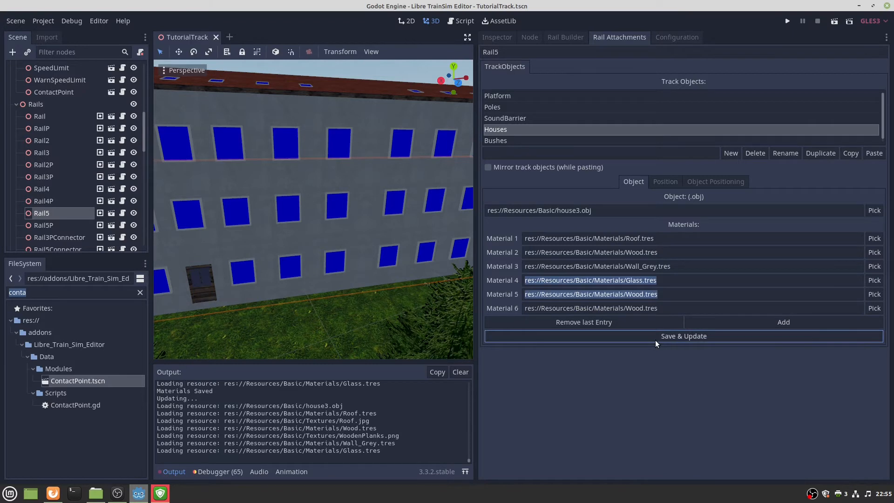
Change Material 5 to Wall_White.tres.
{"action": "double_click", "coordinate": [662, 293]}
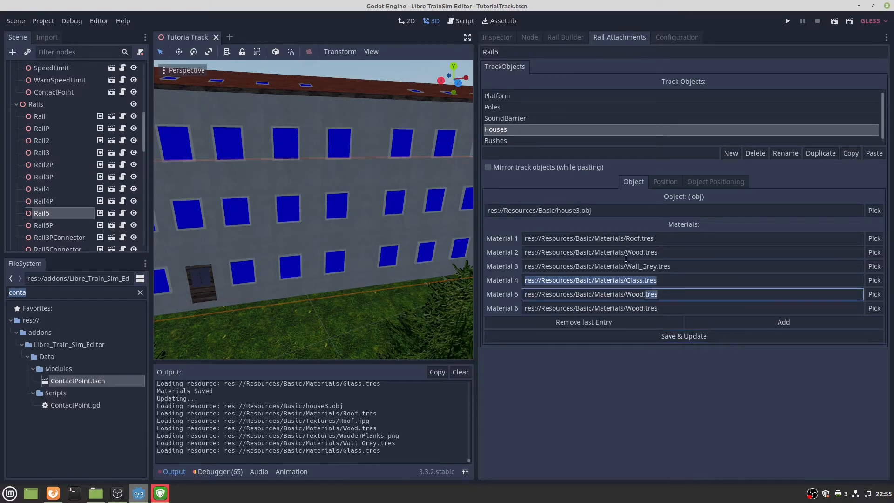
{"action": "left_click", "coordinate": [625, 266]}
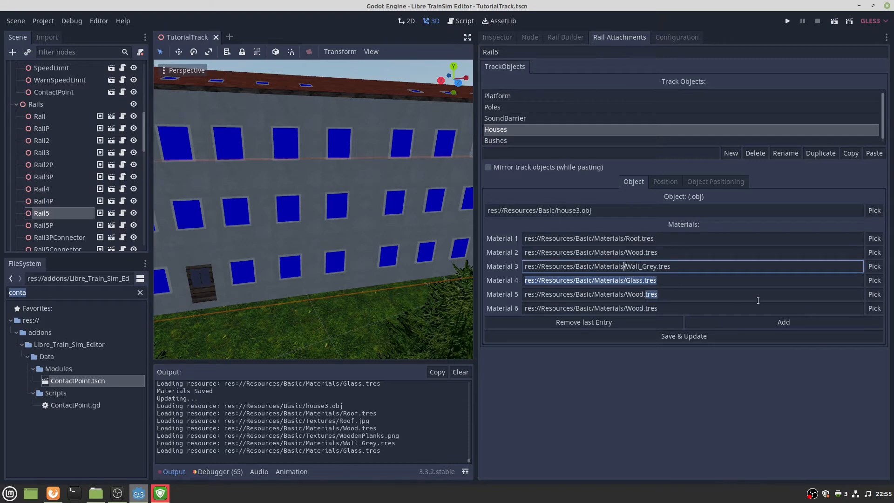
{"action": "left_click", "coordinate": [874, 294]}
{"action": "scroll", "coordinate": [463, 255], "scroll_direction": "down", "scroll_amount": 10}
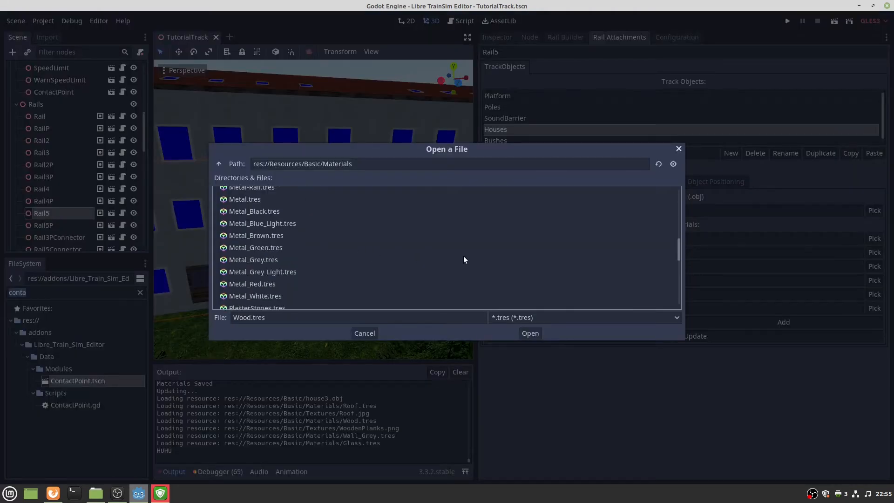
{"action": "scroll", "coordinate": [467, 255], "scroll_direction": "down", "scroll_amount": 3}
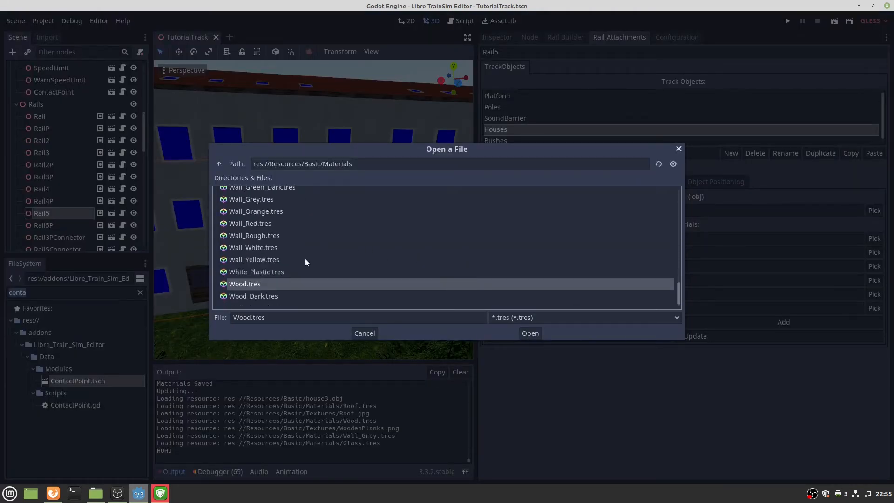
{"action": "double_click", "coordinate": [261, 247]}
{"action": "key", "text": "s"}
{"action": "mouse_move", "coordinate": [241, 278]}
{"action": "right_mouse_down"}
{"action": "mouse_move", "coordinate": [279, 278]}
{"action": "mouse_move", "coordinate": [238, 278]}
{"action": "right_mouse_up"}
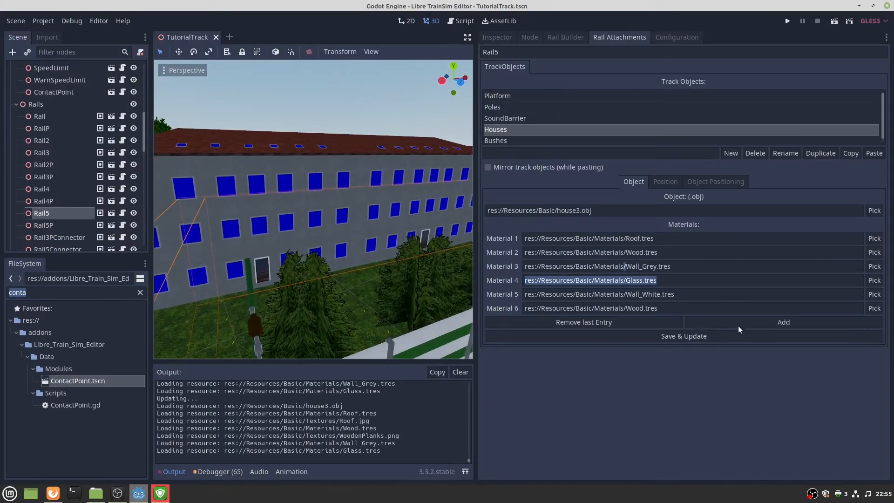
Add a seventh material slot with the Glass path pasted in, and save.
{"action": "left_click", "coordinate": [784, 322]}
{"action": "left_click", "coordinate": [874, 322]}
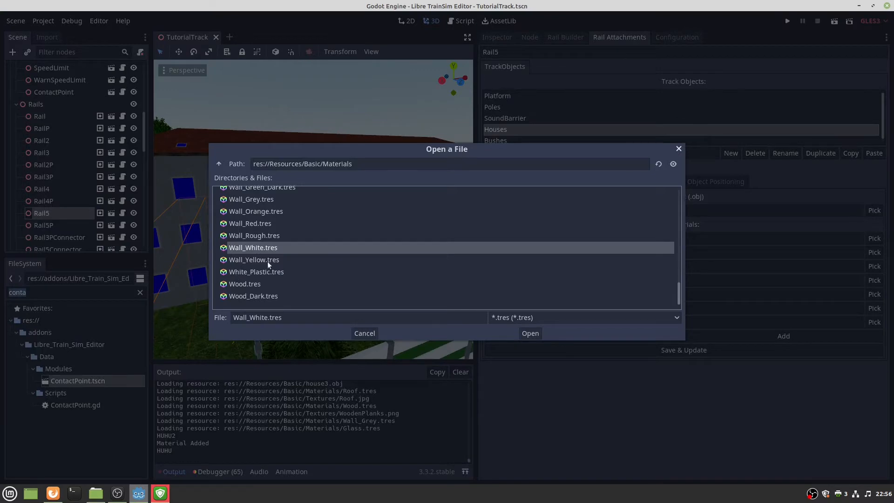
{"action": "left_click", "coordinate": [371, 332]}
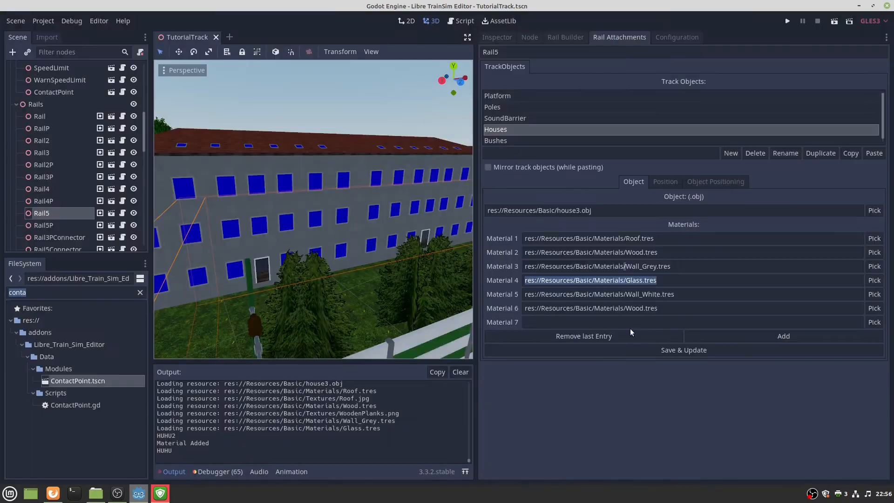
{"action": "left_click", "coordinate": [644, 294]}
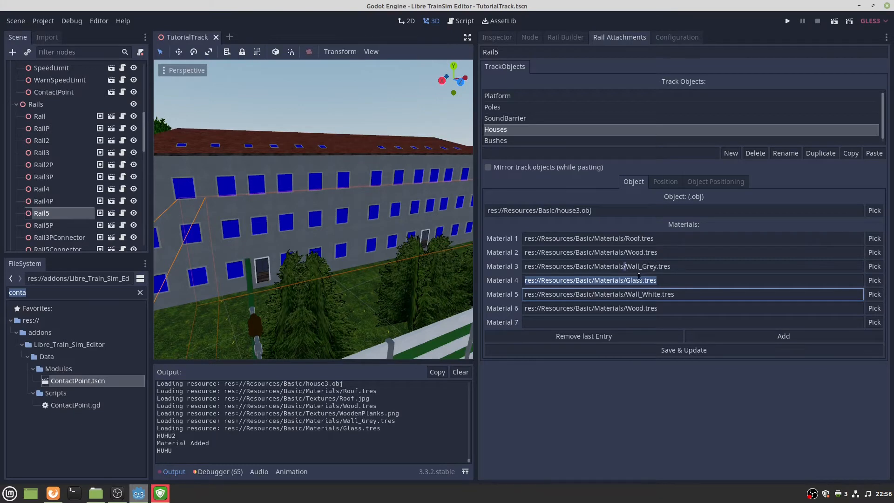
{"action": "double_click", "coordinate": [637, 280]}
{"action": "left_click", "coordinate": [609, 322]}
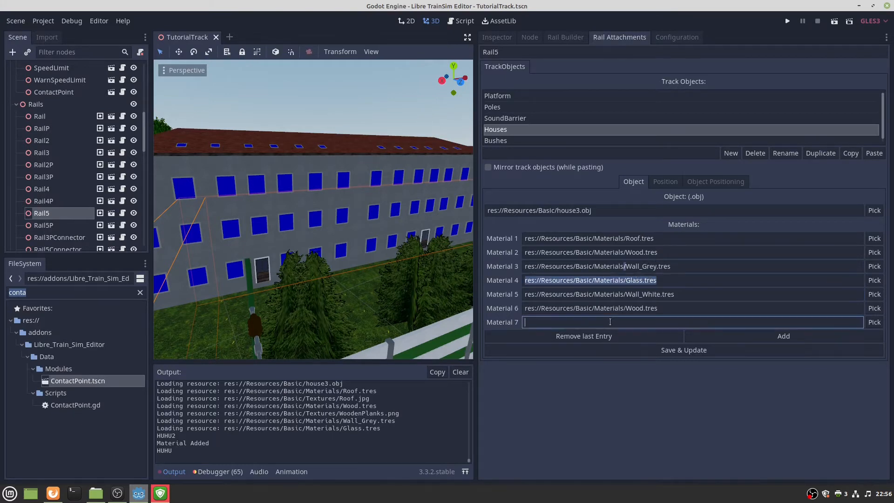
{"action": "key", "text": "ctrl+v"}
{"action": "left_click", "coordinate": [644, 353]}
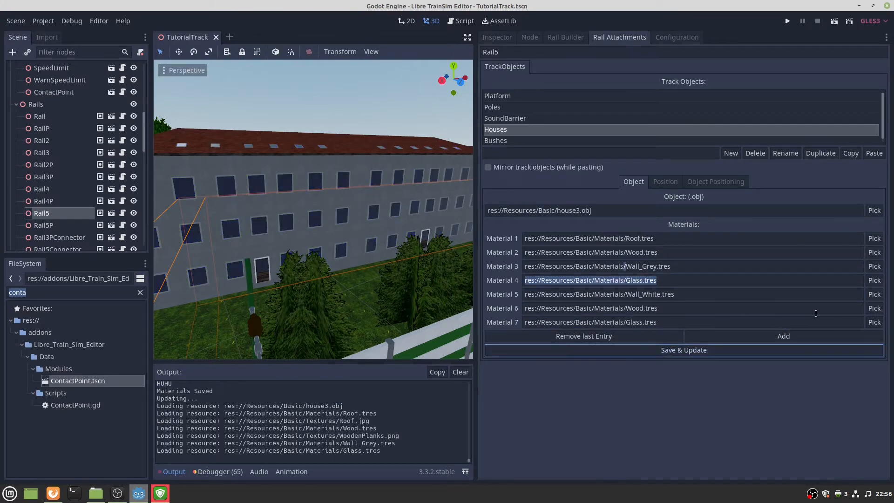
Add an eighth material slot set to Wall_White.tres, then fly over the tracks to check.
{"action": "left_click", "coordinate": [866, 336]}
{"action": "left_click", "coordinate": [875, 336]}
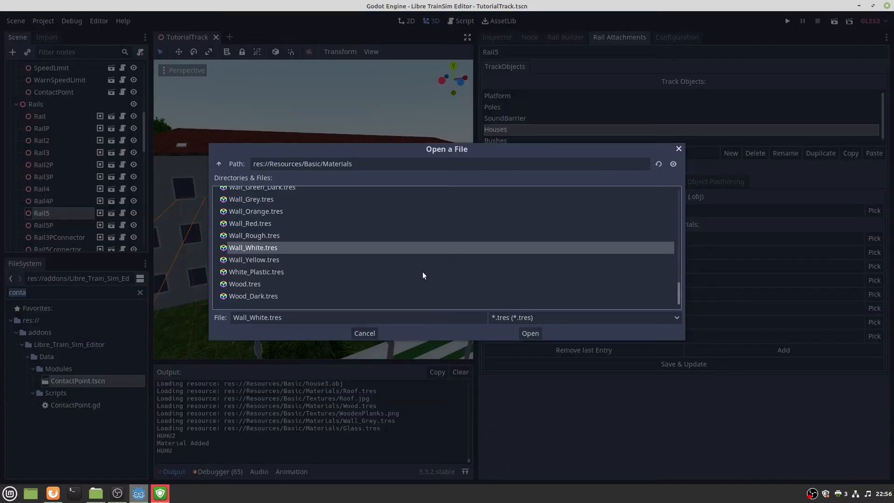
{"action": "double_click", "coordinate": [278, 247]}
{"action": "right_click_drag", "start_coordinate": [267, 226], "coordinate": [350, 253]}
{"action": "key", "text": "w"}
{"action": "key", "text": "s"}
{"action": "key", "text": "s"}
{"action": "key", "text": "w"}
{"action": "key", "text": "a"}
{"action": "key", "text": "w"}
{"action": "key", "text": "d"}
{"action": "key", "text": "s"}
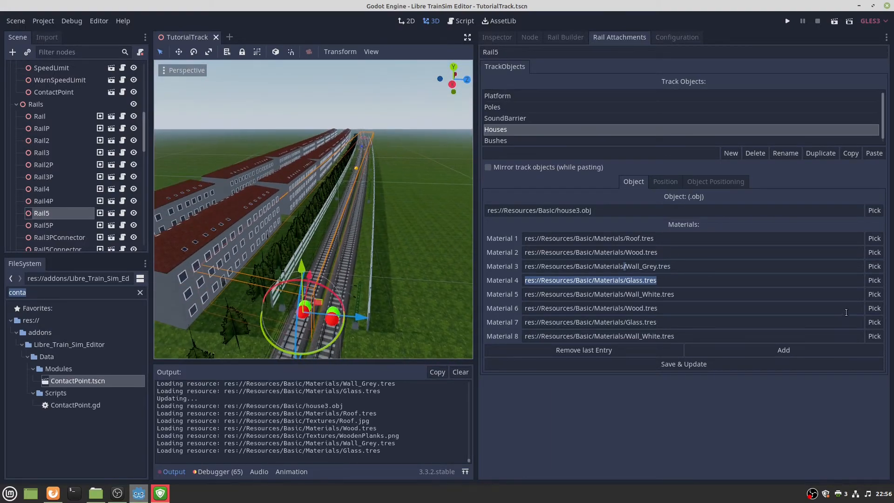
Assign Wall_White.tres to the Houses' wall material slot.
{"action": "left_click", "coordinate": [874, 266]}
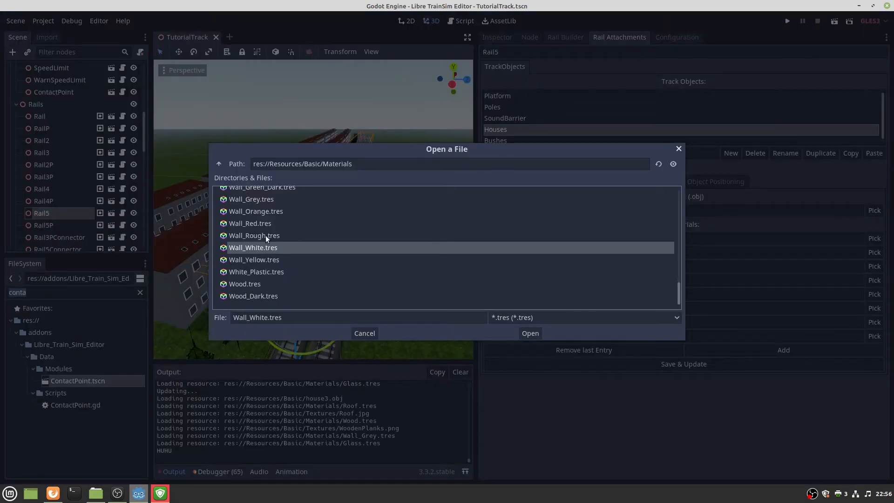
{"action": "scroll", "coordinate": [269, 223], "scroll_direction": "up", "scroll_amount": 5}
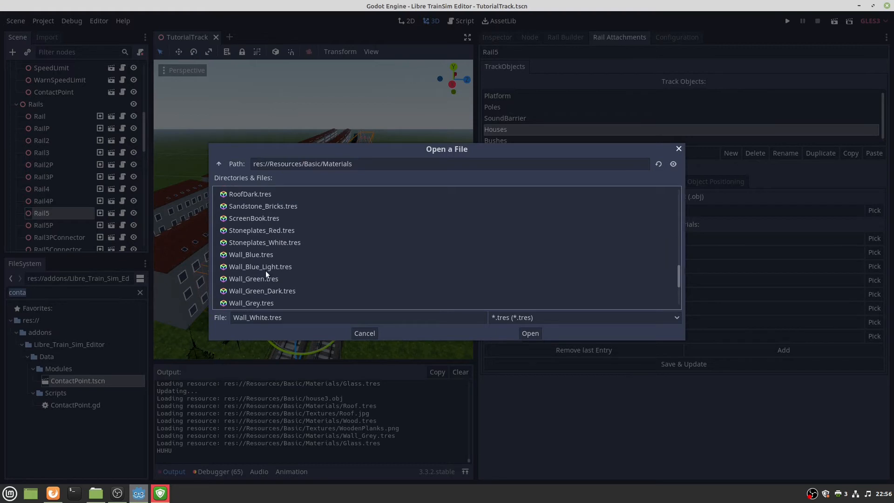
{"action": "scroll", "coordinate": [272, 269], "scroll_direction": "down", "scroll_amount": 2}
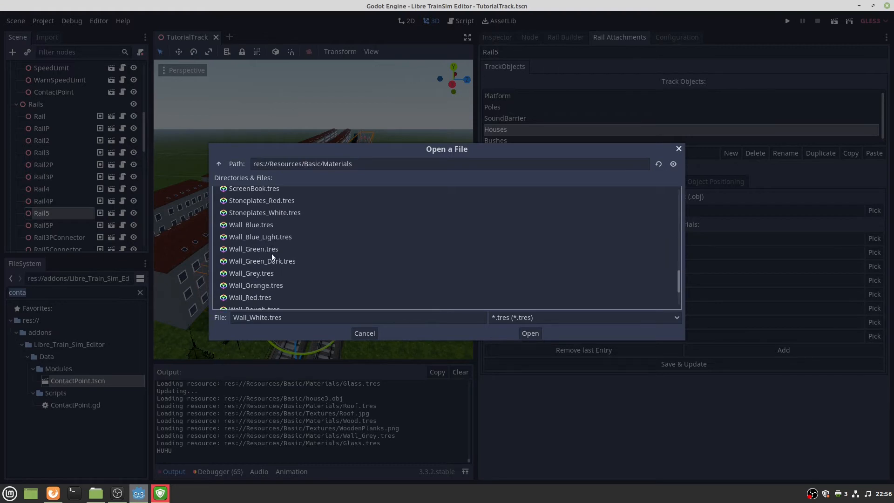
{"action": "scroll", "coordinate": [271, 254], "scroll_direction": "down", "scroll_amount": 4}
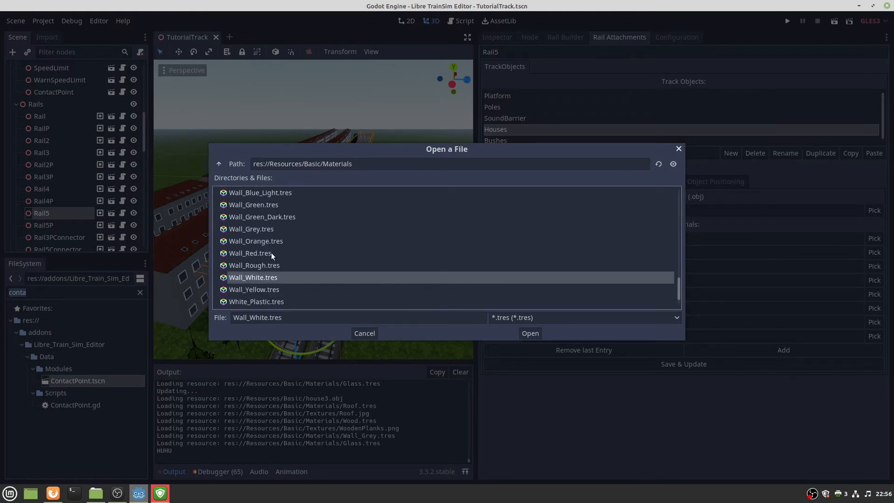
{"action": "double_click", "coordinate": [258, 277]}
Fly along the rails to inspect the white-walled house rows from track level and above.
{"action": "key", "text": "w"}
{"action": "right_click_drag", "start_coordinate": [345, 280], "coordinate": [344, 252]}
{"action": "key", "text": "w"}
{"action": "right_click_drag", "start_coordinate": [313, 210], "coordinate": [437, 210]}
{"action": "key", "text": "s"}
{"action": "key", "text": "s"}
{"action": "right_click_drag", "start_coordinate": [353, 281], "coordinate": [353, 331]}
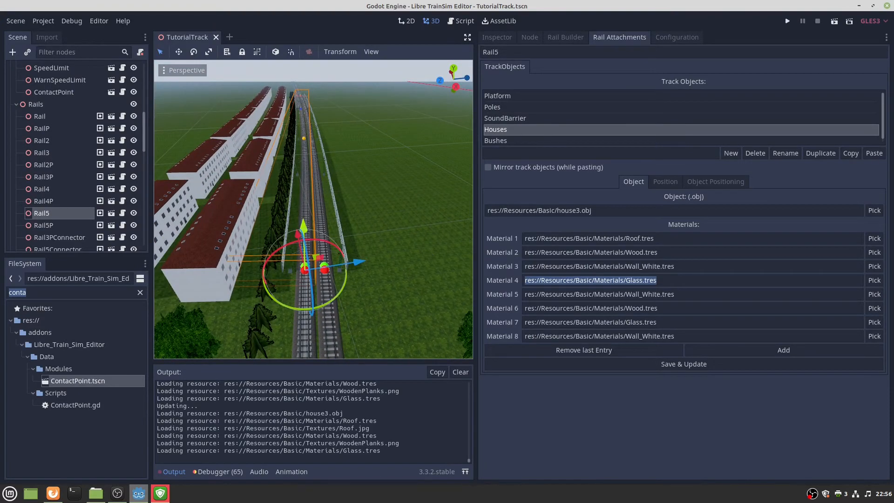
{"action": "key", "text": "w"}
{"action": "mouse_move", "coordinate": [427, 250]}
{"action": "right_mouse_down"}
{"action": "mouse_move", "coordinate": [427, 200]}
{"action": "mouse_move", "coordinate": [410, 232]}
{"action": "mouse_move", "coordinate": [419, 208]}
{"action": "mouse_move", "coordinate": [419, 242]}
{"action": "mouse_move", "coordinate": [432, 242]}
{"action": "right_mouse_up"}
{"action": "key", "text": "s"}
{"action": "key", "text": "w"}
{"action": "key", "text": "s"}
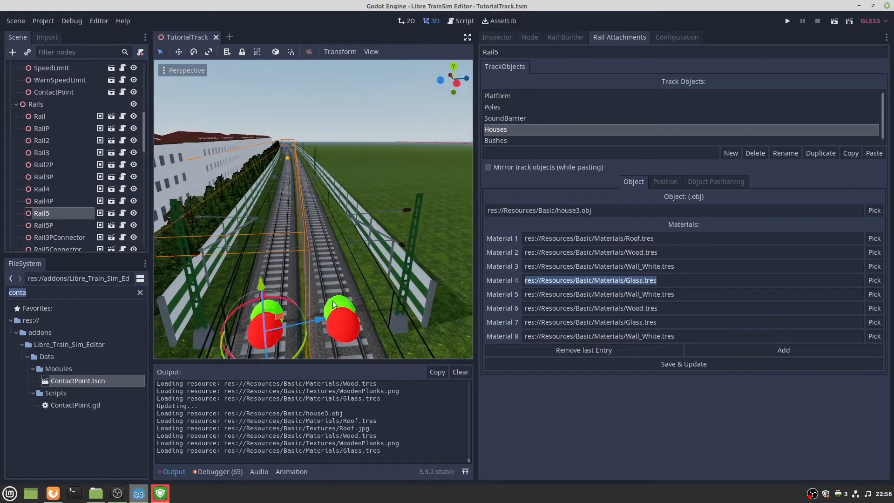
{"action": "left_click", "coordinate": [496, 109]}
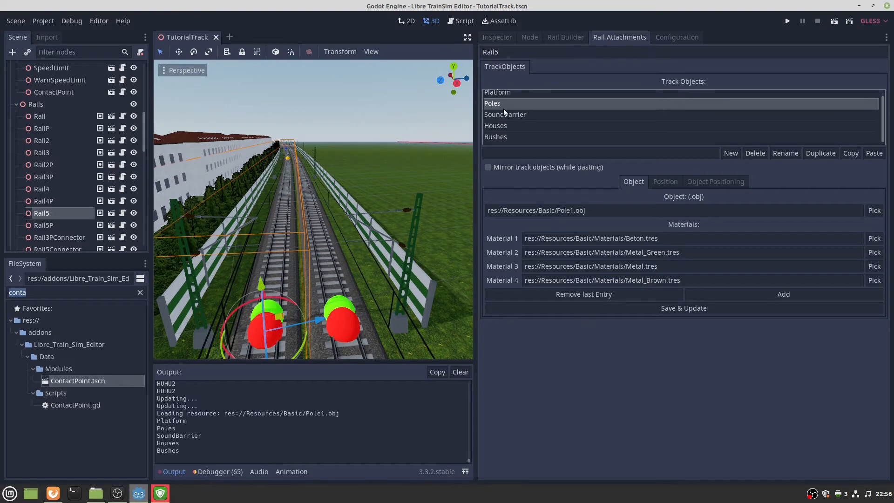
Copy Rail5's Houses and Bushes and paste them mirrored onto Rail5P.
{"action": "left_click", "coordinate": [512, 115]}
{"action": "left_click", "coordinate": [504, 126]}
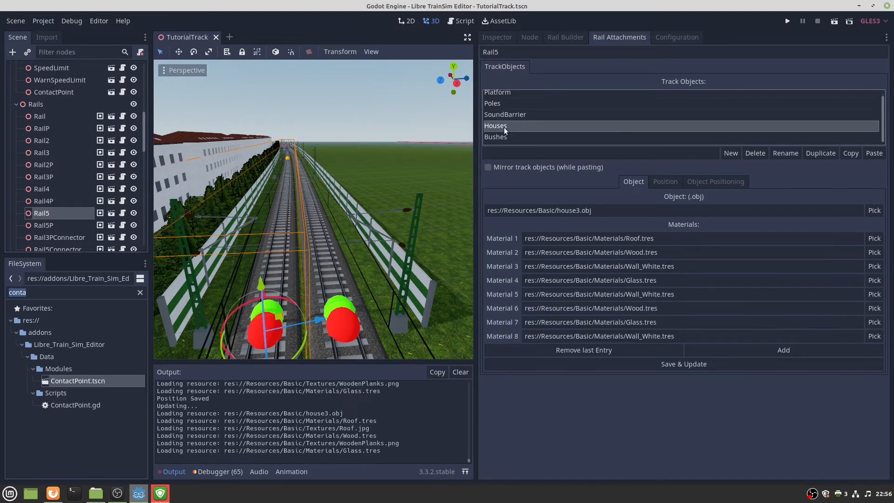
{"action": "left_click", "coordinate": [498, 137], "text": "shift"}
{"action": "left_click", "coordinate": [851, 154]}
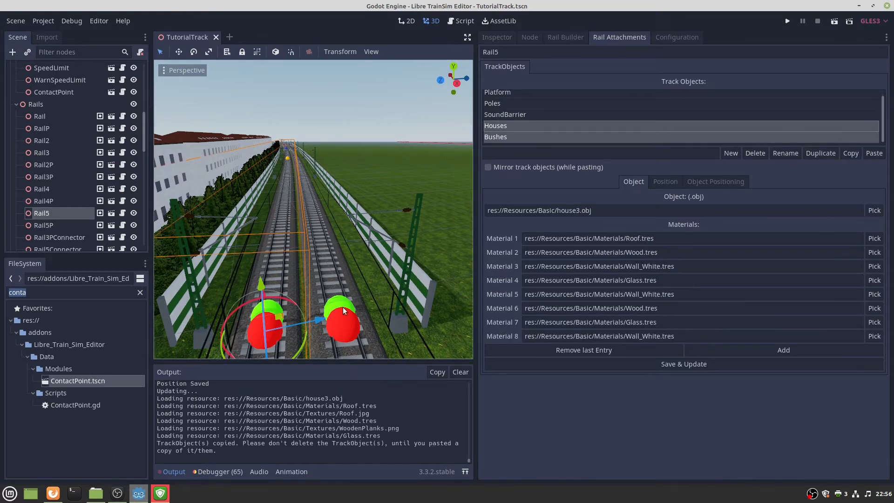
{"action": "left_click", "coordinate": [388, 306]}
{"action": "left_click", "coordinate": [573, 168]}
{"action": "left_click", "coordinate": [873, 153]}
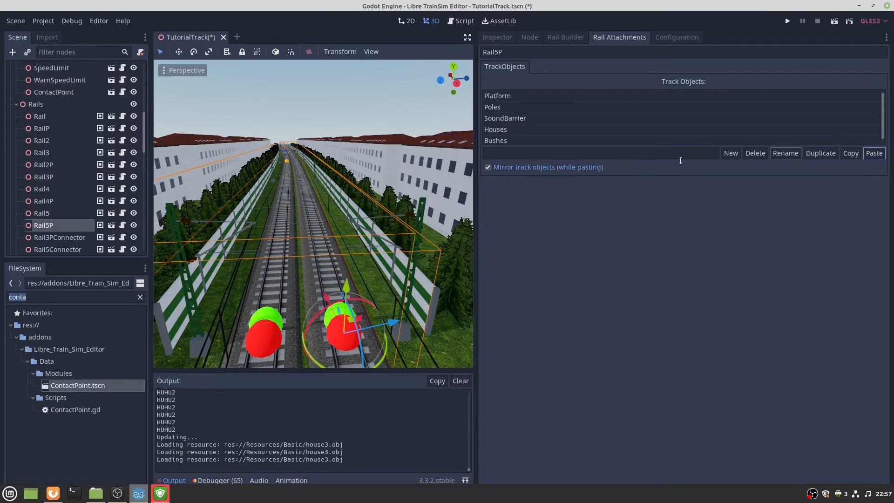
Paste Houses and Bushes onto Rail6P, then onto Rail6 with Mirror turned off.
{"action": "key", "text": "w"}
{"action": "right_click_drag", "start_coordinate": [326, 196], "coordinate": [317, 246]}
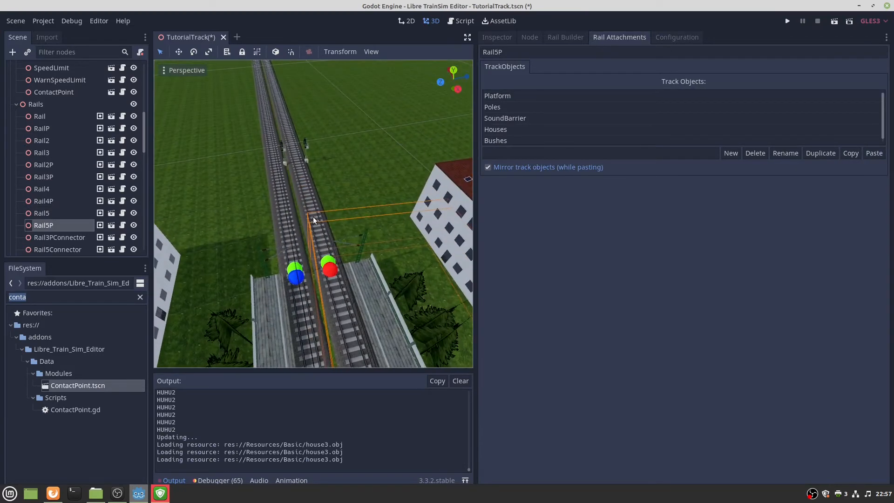
{"action": "left_click", "coordinate": [331, 258]}
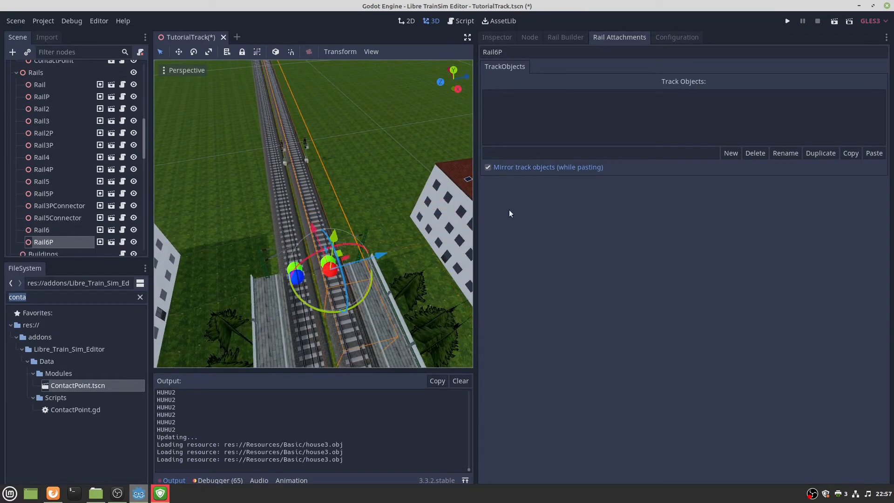
{"action": "left_click", "coordinate": [874, 153]}
{"action": "left_click", "coordinate": [294, 270]}
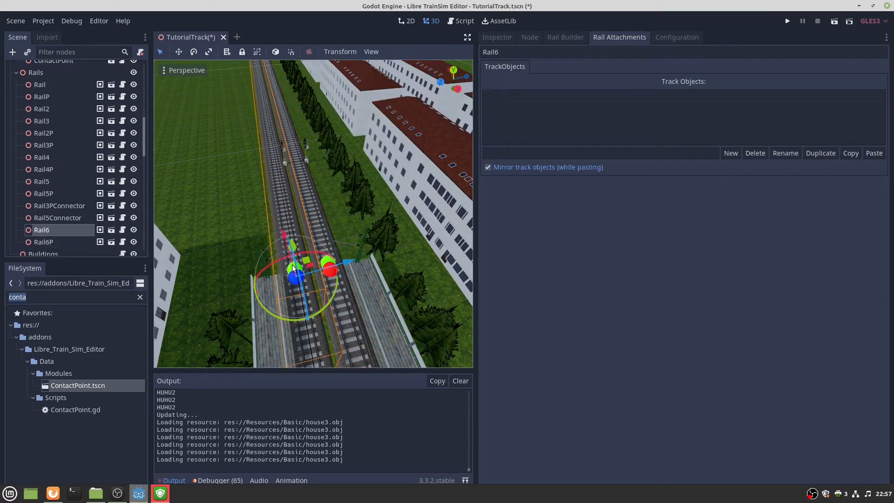
{"action": "left_click", "coordinate": [488, 167]}
{"action": "left_click", "coordinate": [874, 153]}
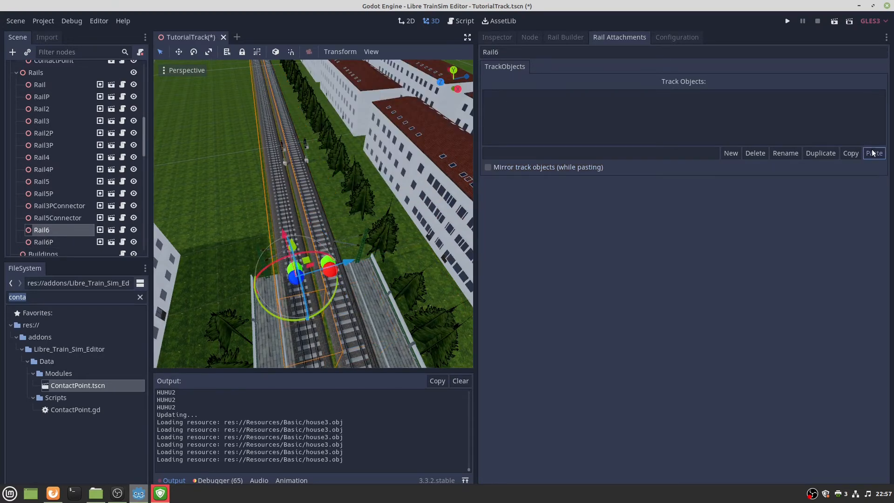
Set the Houses Start Position to 30 on Rail6 and Rail6P and save.
{"action": "left_click", "coordinate": [503, 96]}
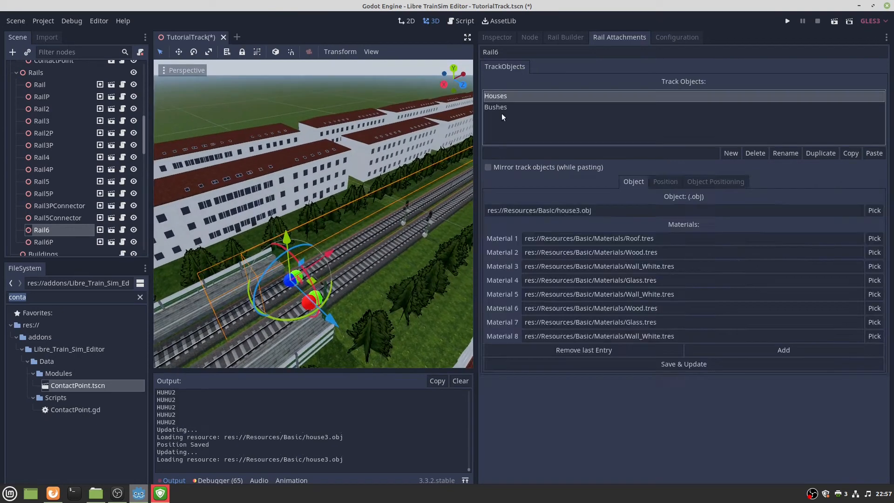
{"action": "left_click", "coordinate": [669, 182]}
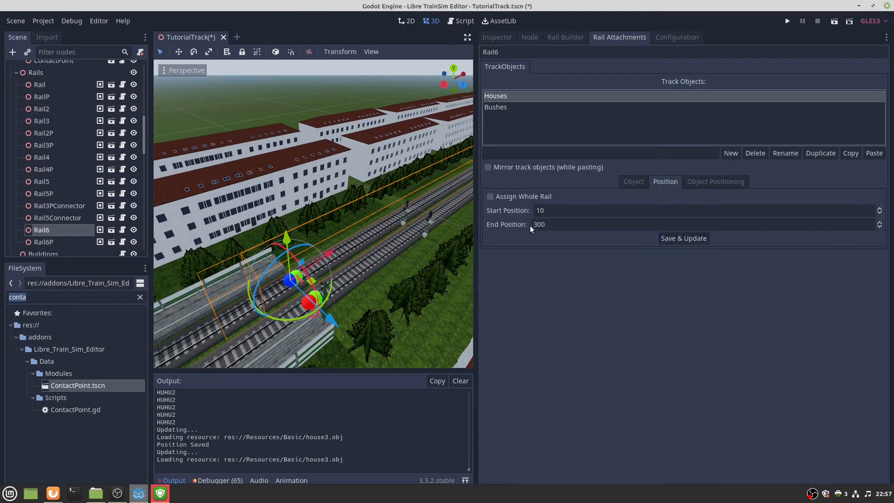
{"action": "double_click", "coordinate": [557, 211]}
{"action": "type", "text": "30"}
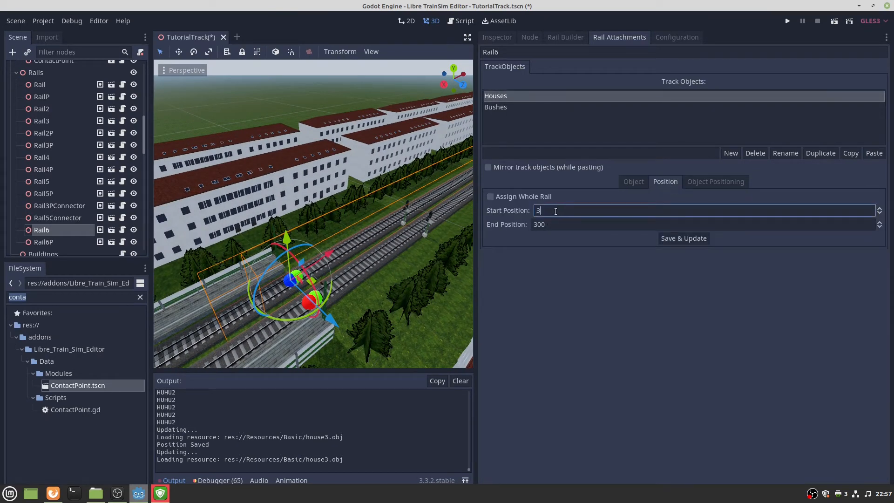
{"action": "left_click", "coordinate": [696, 238]}
{"action": "right_click_drag", "start_coordinate": [306, 300], "coordinate": [329, 301]}
{"action": "left_click", "coordinate": [263, 309]}
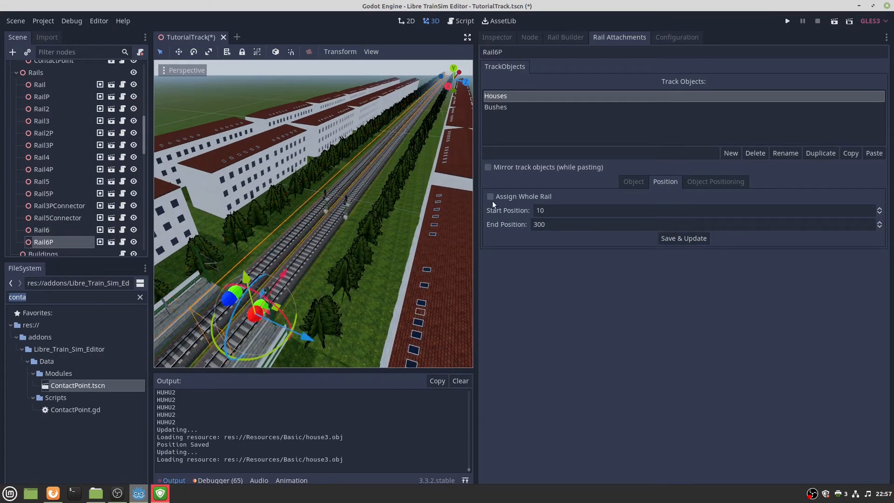
{"action": "left_click", "coordinate": [542, 210]}
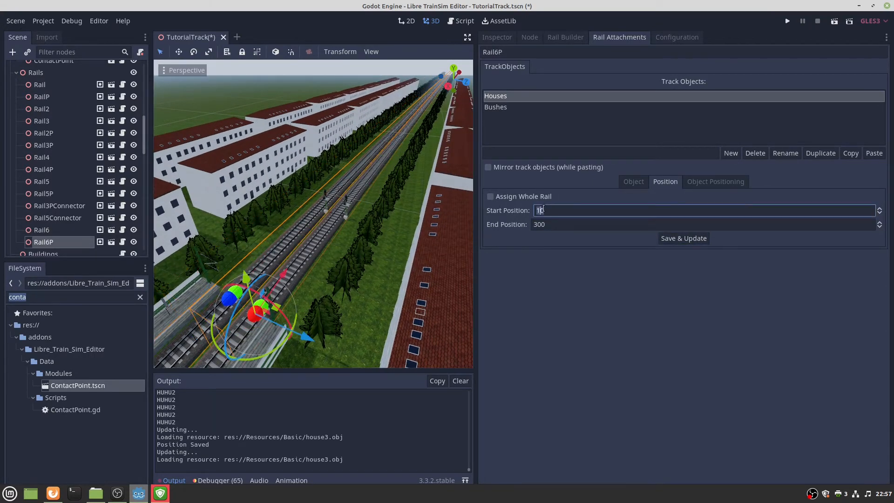
{"action": "left_click", "coordinate": [694, 238]}
{"action": "right_click_drag", "start_coordinate": [313, 255], "coordinate": [354, 242]}
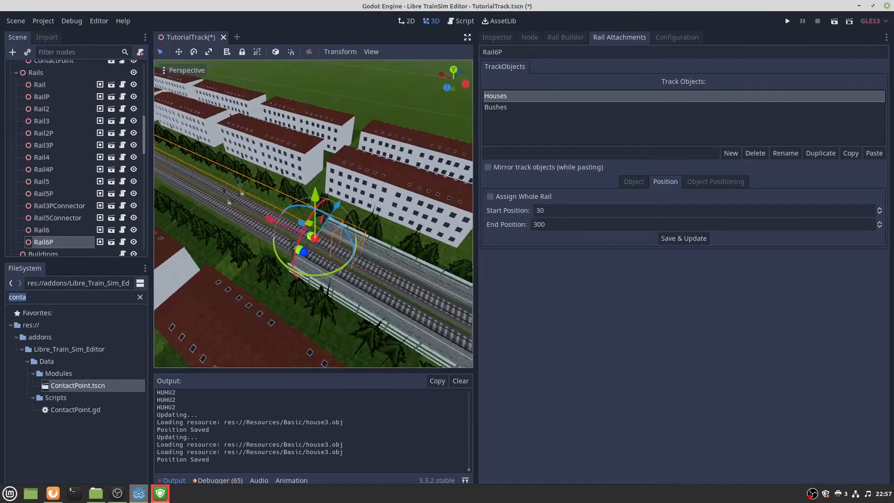
{"action": "scroll", "coordinate": [328, 184], "scroll_direction": "down", "scroll_amount": 4}
{"action": "right_click_drag", "start_coordinate": [315, 208], "coordinate": [396, 195]}
{"action": "key", "text": "w"}
{"action": "key", "text": "w"}
{"action": "key", "text": "w"}
{"action": "key", "text": "e"}
{"action": "key", "text": "q"}
{"action": "key", "text": "w"}
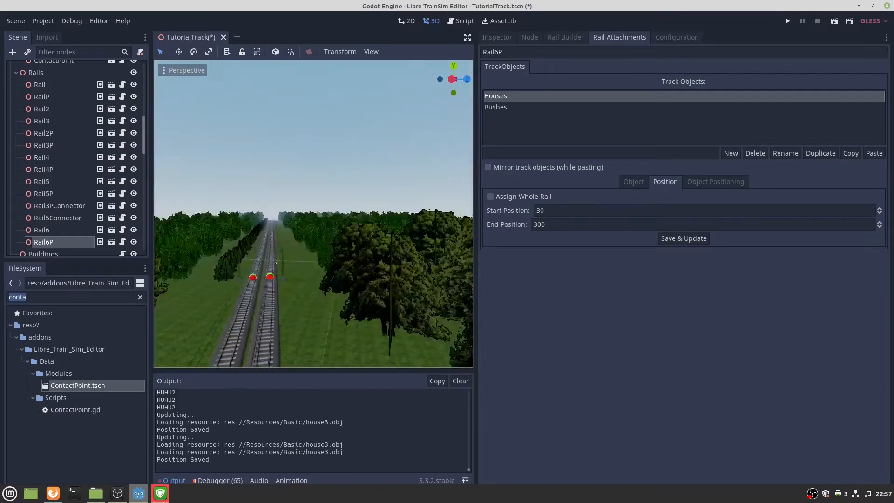
{"action": "key", "text": "f"}
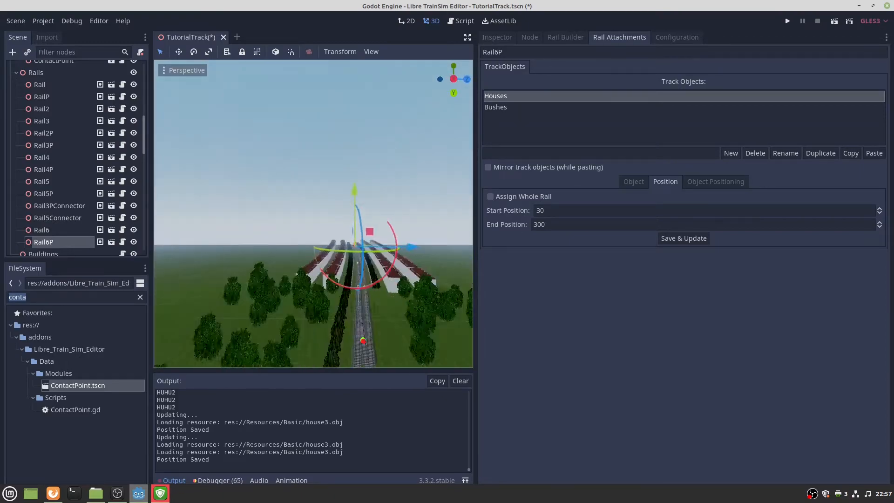
{"action": "key", "text": "w"}
{"action": "right_click_drag", "start_coordinate": [313, 213], "coordinate": [350, 267]}
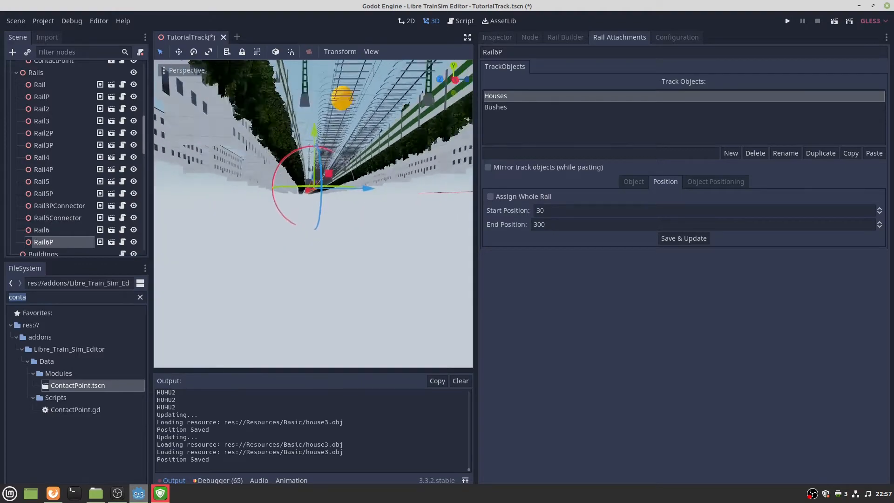
{"action": "key", "text": "f"}
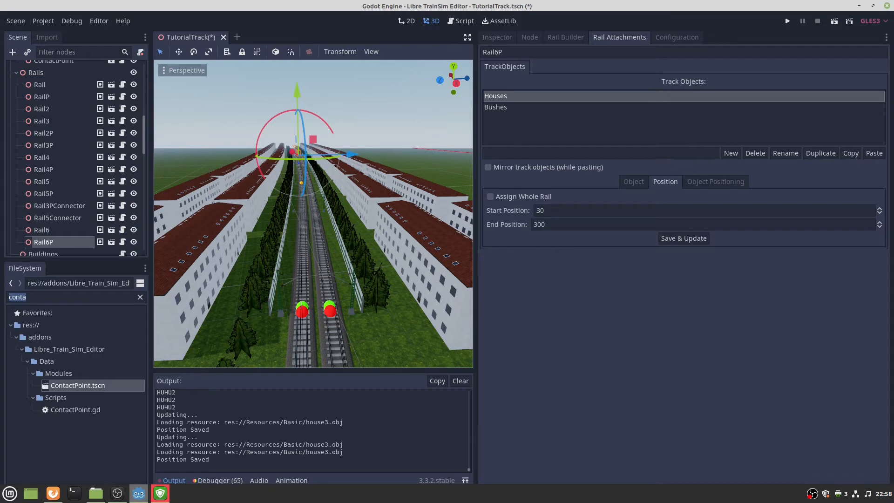
Check the wiki guide in the browser, then return to the track editor.
{"action": "key", "text": "alt+Tab"}
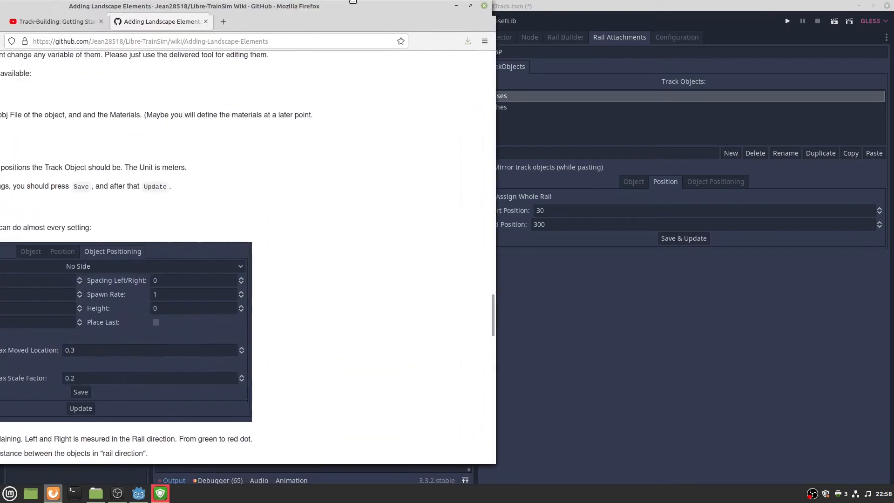
{"action": "scroll", "coordinate": [460, 269], "scroll_direction": "down", "scroll_amount": 10}
{"action": "scroll", "coordinate": [354, 271], "scroll_direction": "down", "scroll_amount": 5}
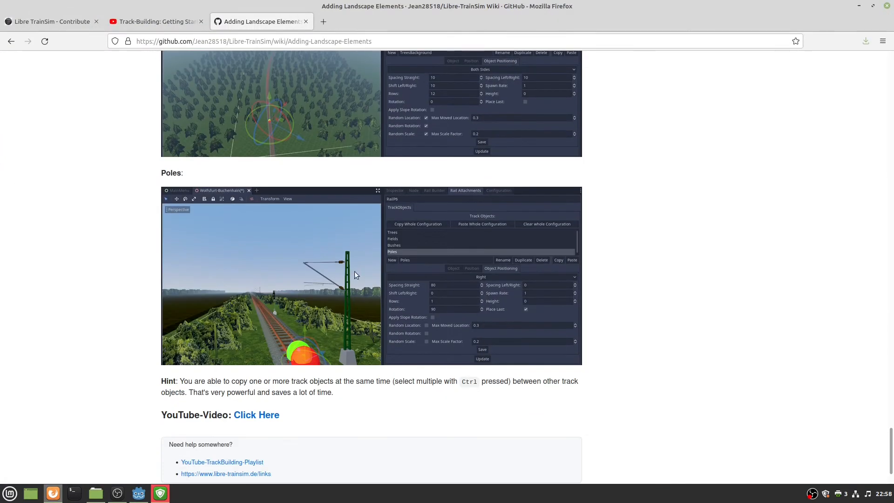
{"action": "scroll", "coordinate": [355, 233], "scroll_direction": "up", "scroll_amount": 8}
{"action": "scroll", "coordinate": [418, 260], "scroll_direction": "down", "scroll_amount": 10}
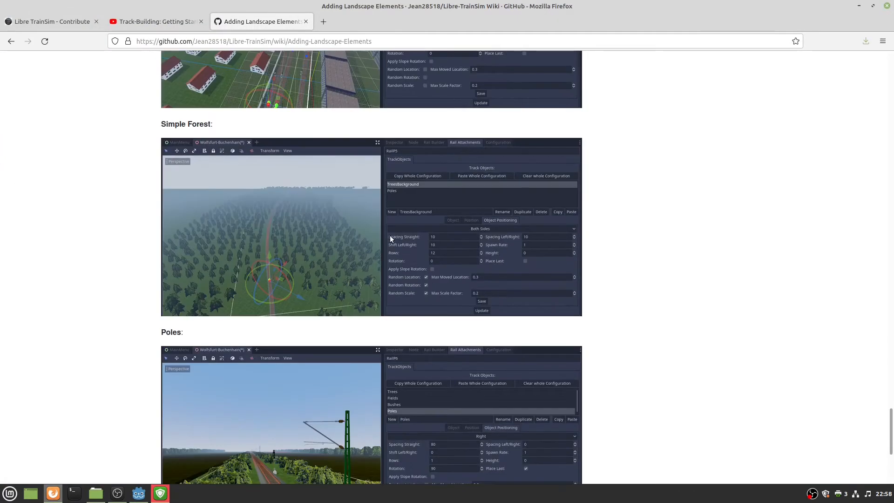
{"action": "scroll", "coordinate": [375, 251], "scroll_direction": "up", "scroll_amount": 18}
{"action": "scroll", "coordinate": [378, 250], "scroll_direction": "up", "scroll_amount": 1}
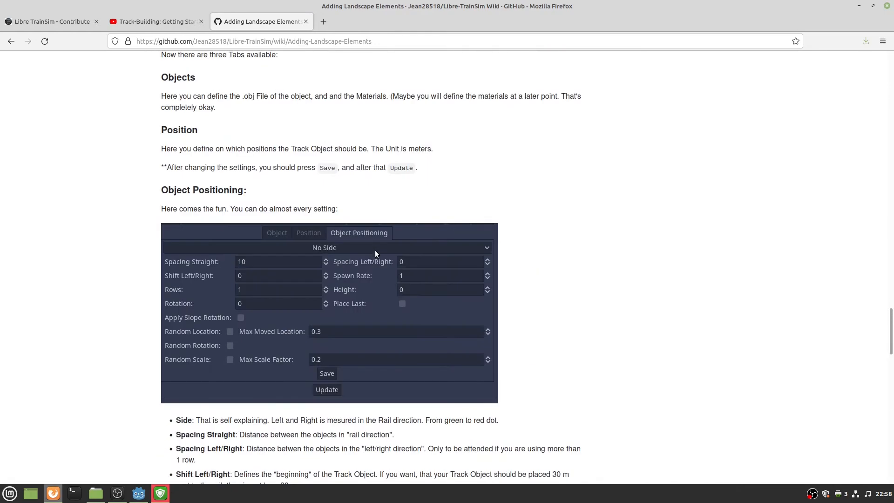
{"action": "scroll", "coordinate": [232, 263], "scroll_direction": "up", "scroll_amount": 10}
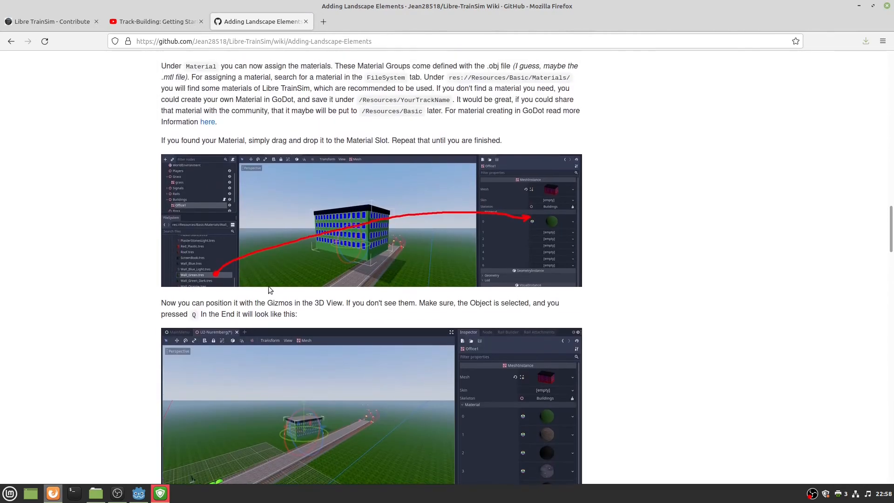
{"action": "key", "text": "alt+Tab"}
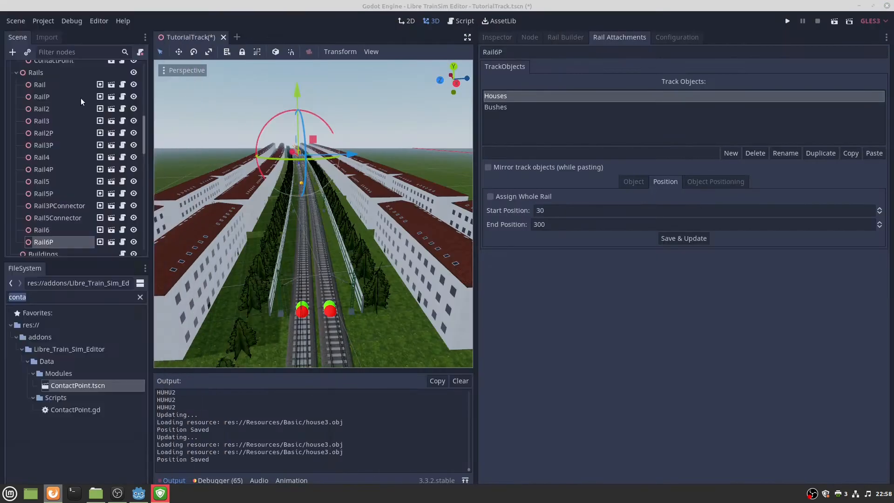
Search the FileSystem for 'house' and drag the house2 model into the scene.
{"action": "right_click_drag", "start_coordinate": [408, 215], "coordinate": [412, 243]}
{"action": "key", "text": "w"}
{"action": "key", "text": "s"}
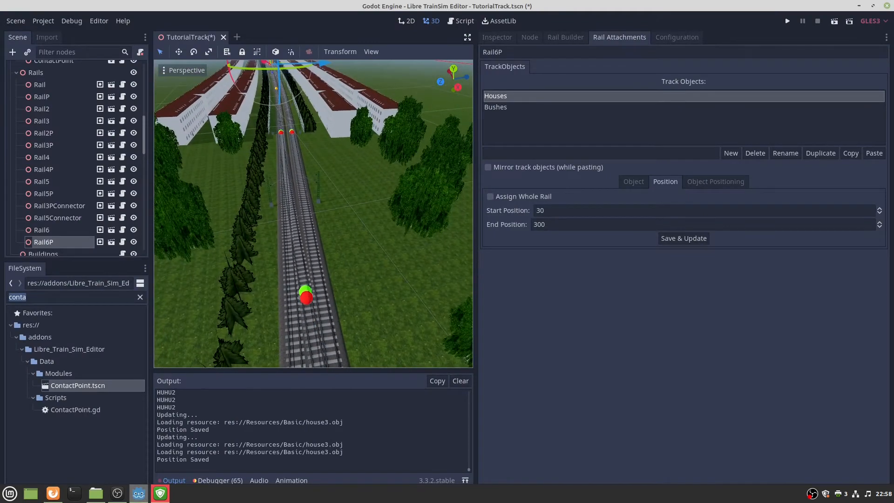
{"action": "left_click", "coordinate": [112, 298]}
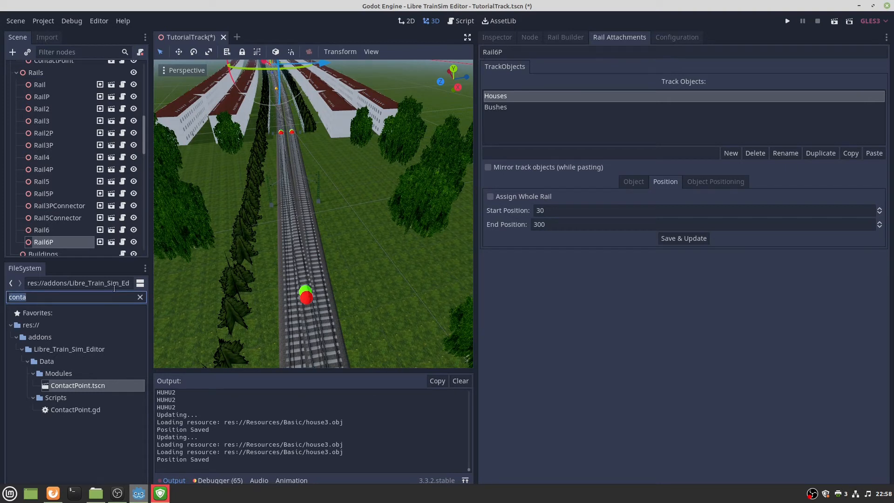
{"action": "type", "text": "house"}
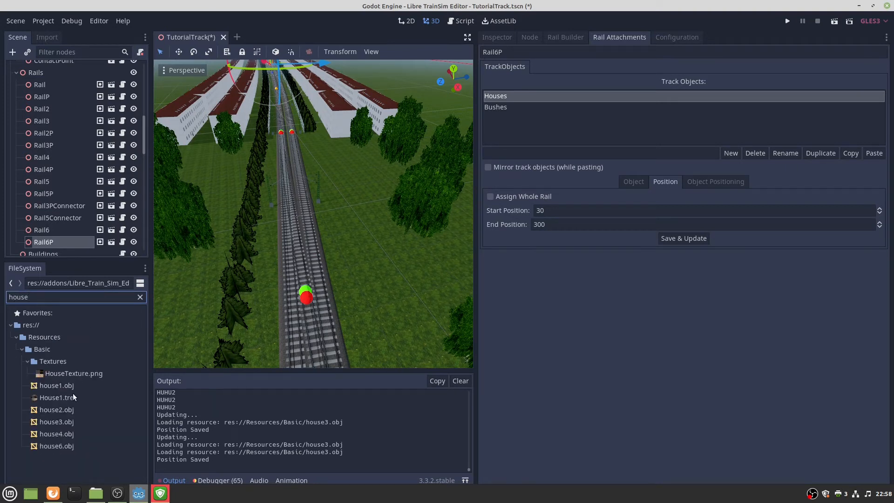
{"action": "left_click_drag", "start_coordinate": [57, 407], "coordinate": [356, 197]}
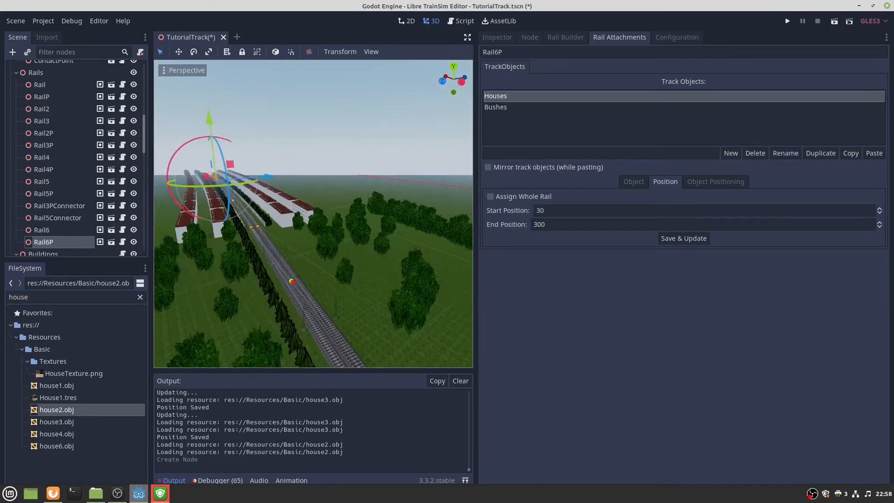
Filter the scene tree for 'house', select the new house2 node and frame it.
{"action": "key", "text": "w"}
{"action": "right_click_drag", "start_coordinate": [348, 201], "coordinate": [347, 183]}
{"action": "key", "text": "d"}
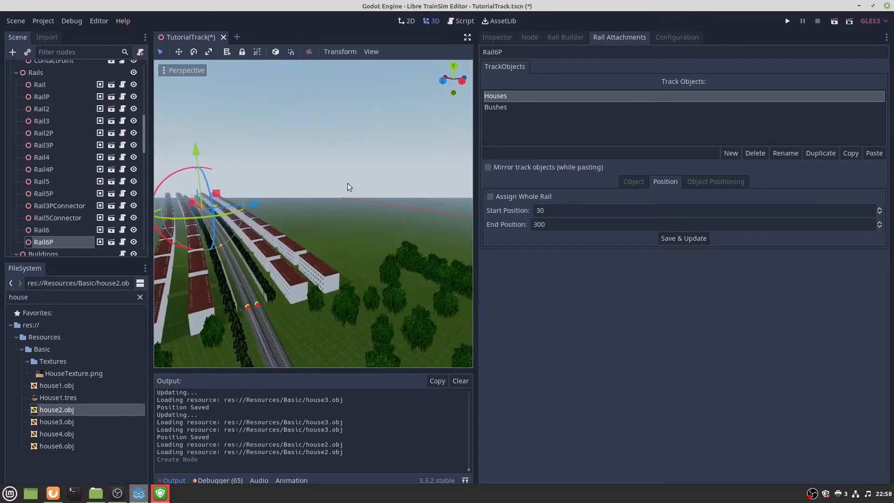
{"action": "left_click", "coordinate": [348, 183]}
{"action": "left_click", "coordinate": [71, 55]}
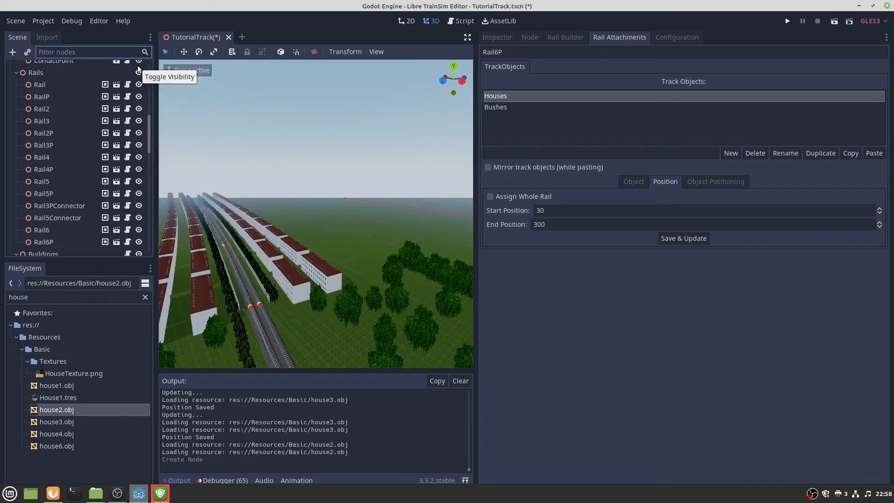
{"action": "type", "text": "house"}
{"action": "left_click", "coordinate": [88, 91]}
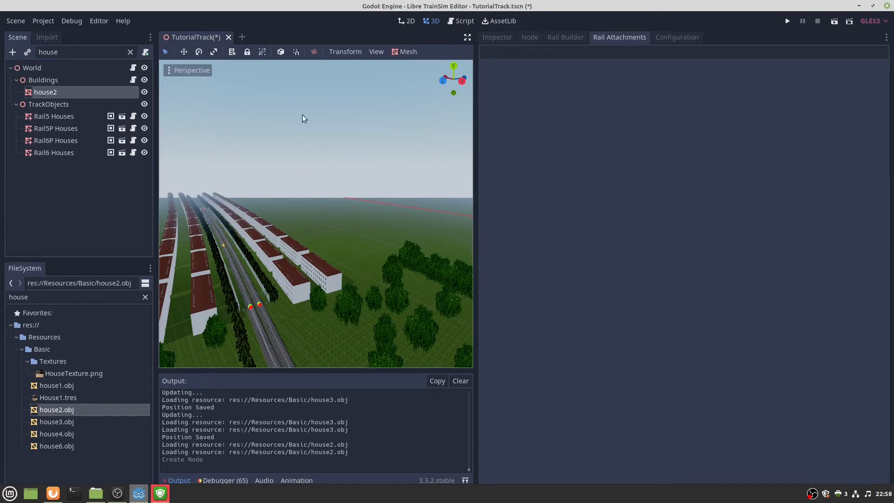
{"action": "key", "text": "f"}
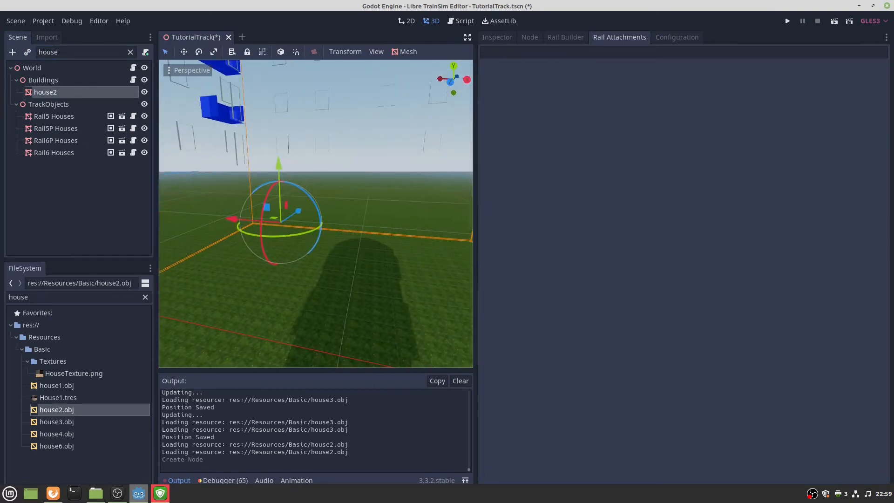
Delete the house2 node.
{"action": "key", "text": "s"}
{"action": "right_click_drag", "start_coordinate": [315, 213], "coordinate": [339, 232]}
{"action": "key", "text": "w"}
{"action": "key", "text": "s"}
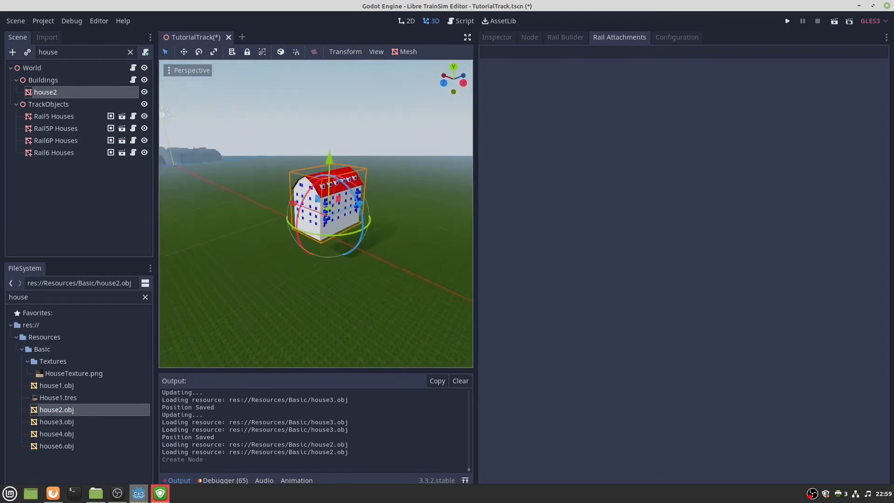
{"action": "mouse_move", "coordinate": [356, 158]}
{"action": "right_mouse_down"}
{"action": "mouse_move", "coordinate": [374, 148]}
{"action": "mouse_move", "coordinate": [341, 167]}
{"action": "right_mouse_up"}
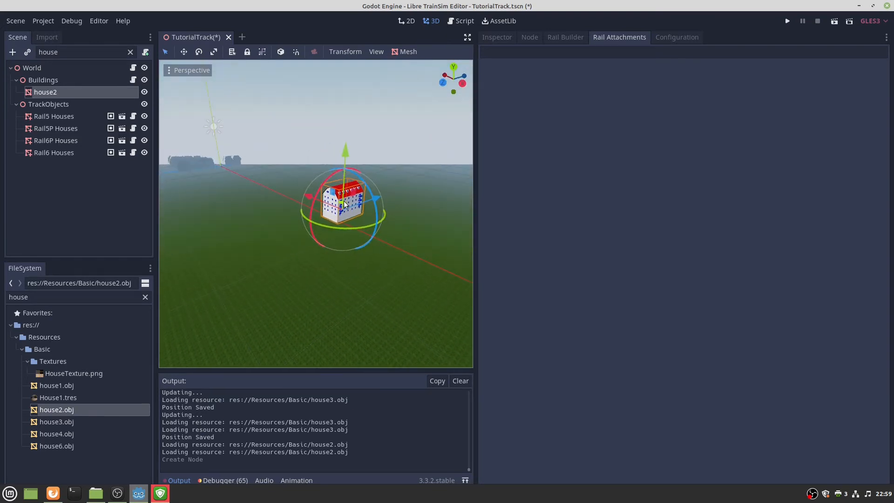
{"action": "key", "text": "Delete"}
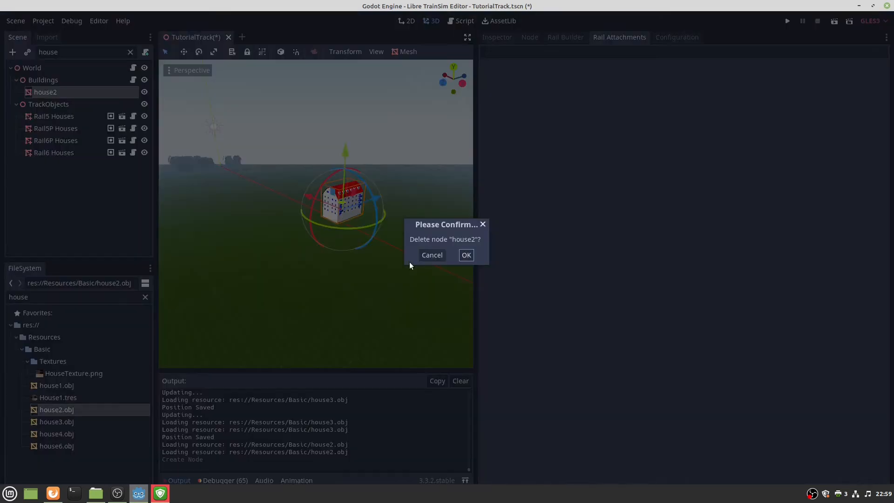
{"action": "left_click", "coordinate": [466, 256]}
Select the World root and add house2 to the scene again, then select it.
{"action": "right_click_drag", "start_coordinate": [389, 273], "coordinate": [429, 217]}
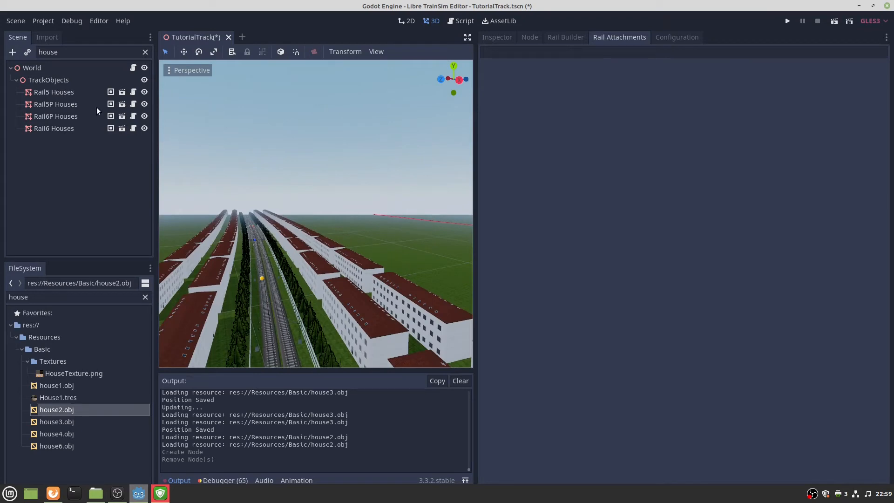
{"action": "left_click", "coordinate": [65, 68]}
{"action": "right_click_drag", "start_coordinate": [279, 186], "coordinate": [325, 188]}
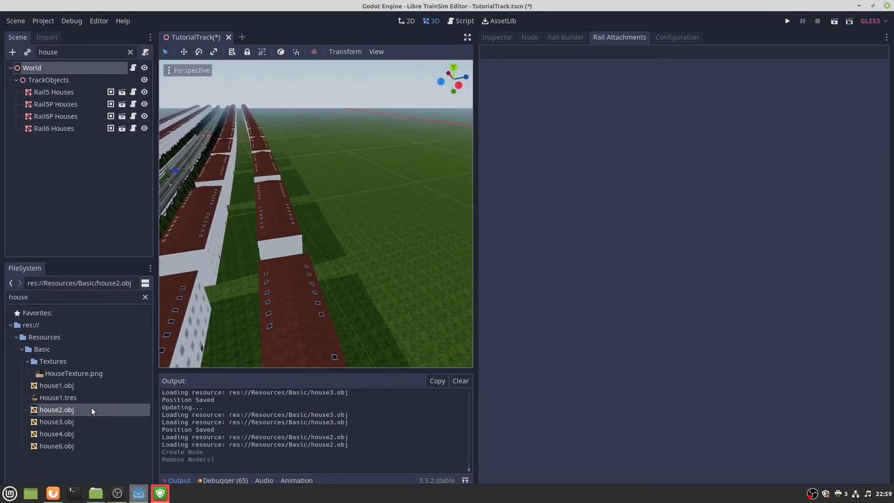
{"action": "left_click_drag", "start_coordinate": [92, 408], "coordinate": [335, 207]}
{"action": "key", "text": "s"}
{"action": "right_click_drag", "start_coordinate": [395, 243], "coordinate": [362, 203]}
{"action": "left_click", "coordinate": [322, 235]}
Move house2 over beside the tracks.
{"action": "mouse_move", "coordinate": [367, 243]}
{"action": "right_mouse_down"}
{"action": "mouse_move", "coordinate": [354, 224]}
{"action": "mouse_move", "coordinate": [301, 233]}
{"action": "mouse_move", "coordinate": [284, 224]}
{"action": "mouse_move", "coordinate": [368, 242]}
{"action": "right_mouse_up"}
{"action": "key", "text": "d"}
{"action": "key", "text": "s"}
{"action": "left_click_drag", "start_coordinate": [369, 192], "coordinate": [314, 275]}
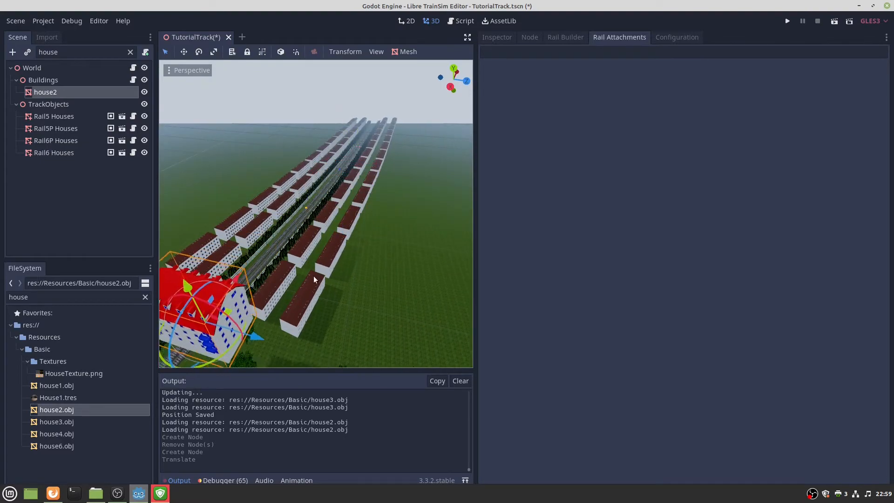
{"action": "key", "text": "s"}
{"action": "right_click_drag", "start_coordinate": [314, 276], "coordinate": [348, 238]}
{"action": "key", "text": "w"}
{"action": "key", "text": "s"}
Lower house2 to the ground and rotate it about 50 degrees to run parallel to the tracks.
{"action": "left_click_drag", "start_coordinate": [320, 223], "coordinate": [353, 220]}
{"action": "left_click_drag", "start_coordinate": [323, 156], "coordinate": [327, 248]}
{"action": "mouse_move", "coordinate": [392, 247]}
{"action": "right_mouse_down"}
{"action": "mouse_move", "coordinate": [392, 265]}
{"action": "mouse_move", "coordinate": [393, 248]}
{"action": "right_mouse_up"}
{"action": "left_click_drag", "start_coordinate": [341, 270], "coordinate": [382, 261]}
{"action": "right_click_drag", "start_coordinate": [420, 212], "coordinate": [419, 186]}
Expand house2's material slots and apply the Roof material to slot 0.
{"action": "key", "text": "w"}
{"action": "key", "text": "a"}
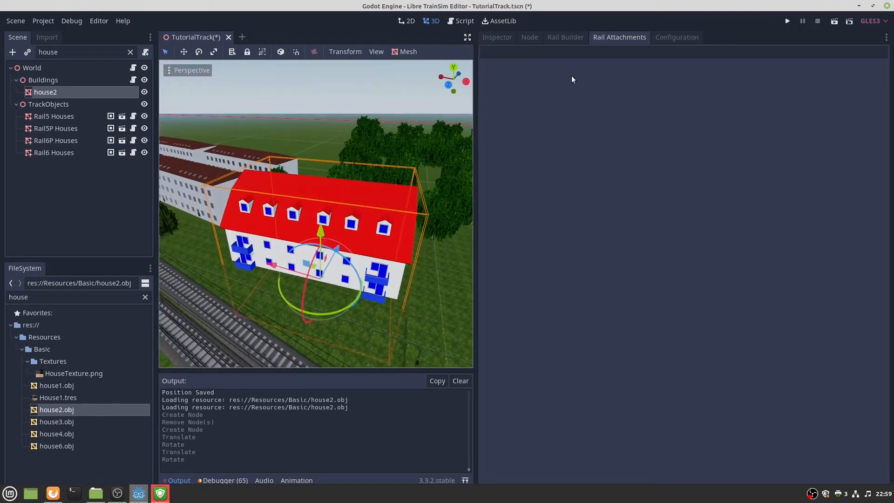
{"action": "left_click", "coordinate": [512, 38]}
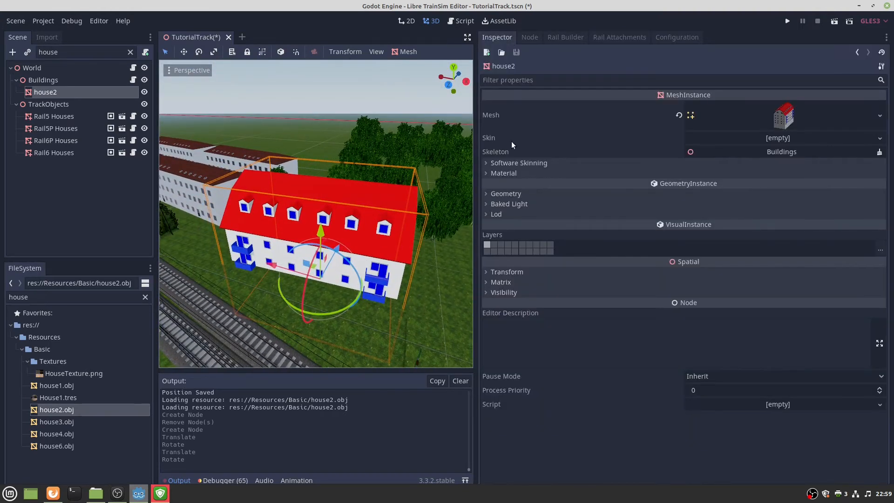
{"action": "left_click", "coordinate": [498, 173]}
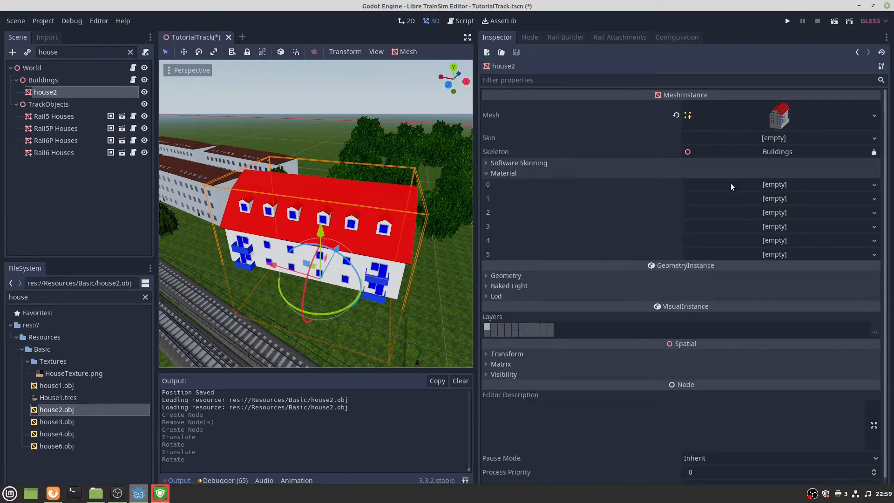
{"action": "double_click", "coordinate": [86, 300]}
{"action": "type", "text": "p"}
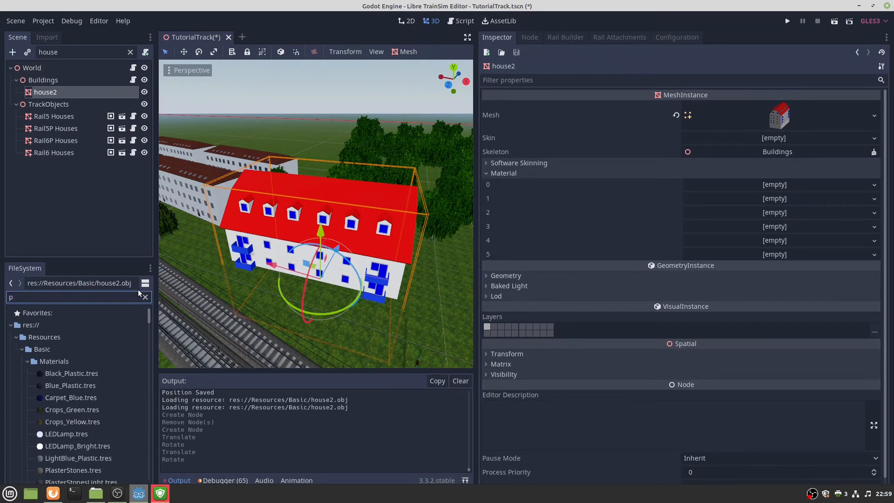
{"action": "key", "text": "BackSpace"}
{"action": "type", "text": "roof"}
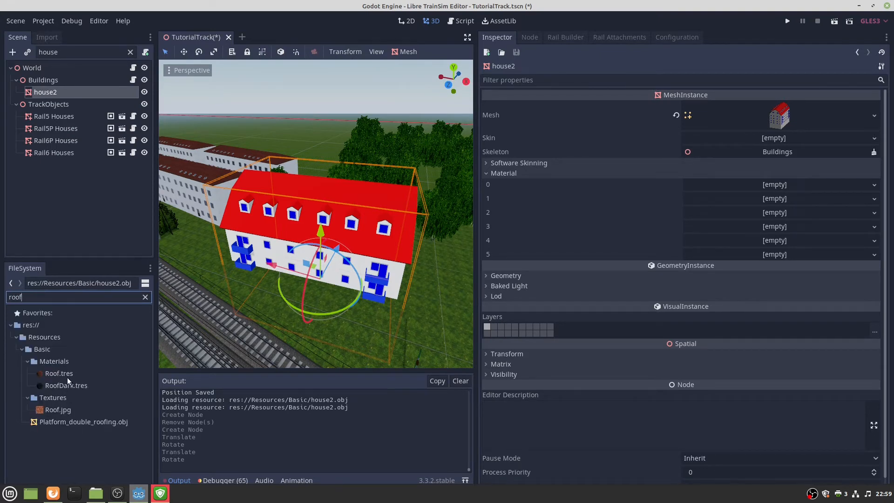
{"action": "left_click_drag", "start_coordinate": [70, 374], "coordinate": [724, 187]}
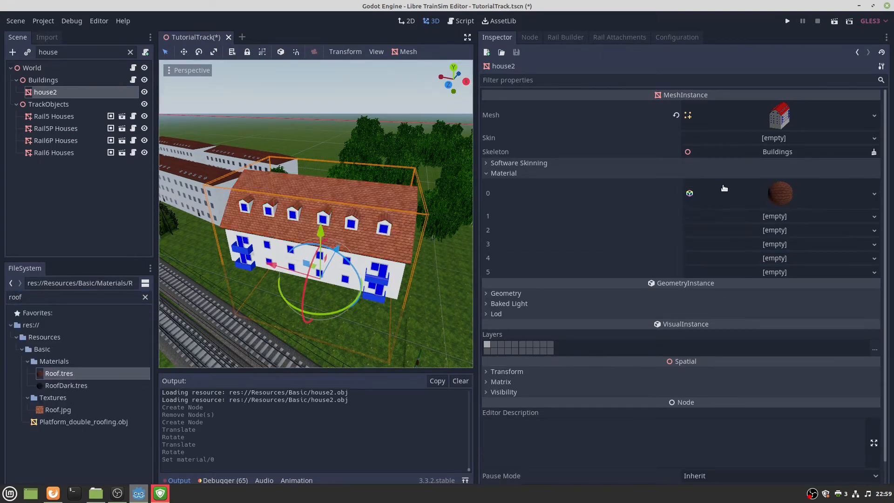
Apply Wood_Dark to material slots 1, 2 and 3.
{"action": "double_click", "coordinate": [106, 297]}
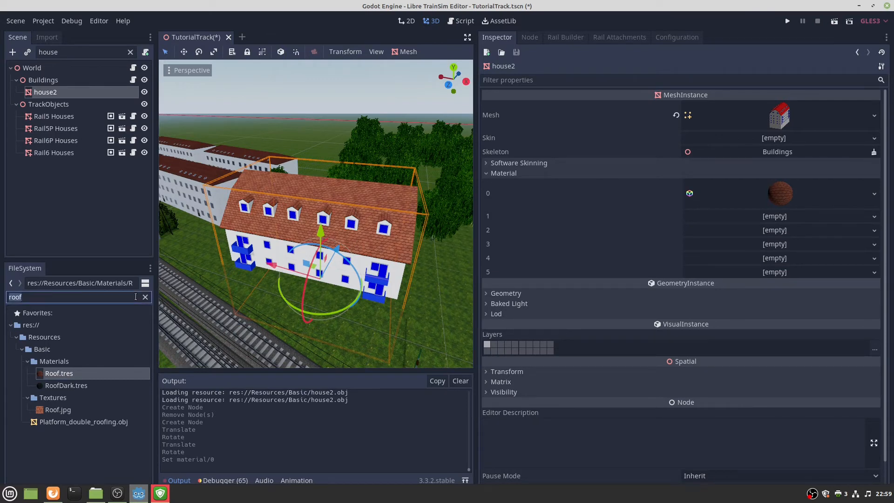
{"action": "type", "text": "wood"}
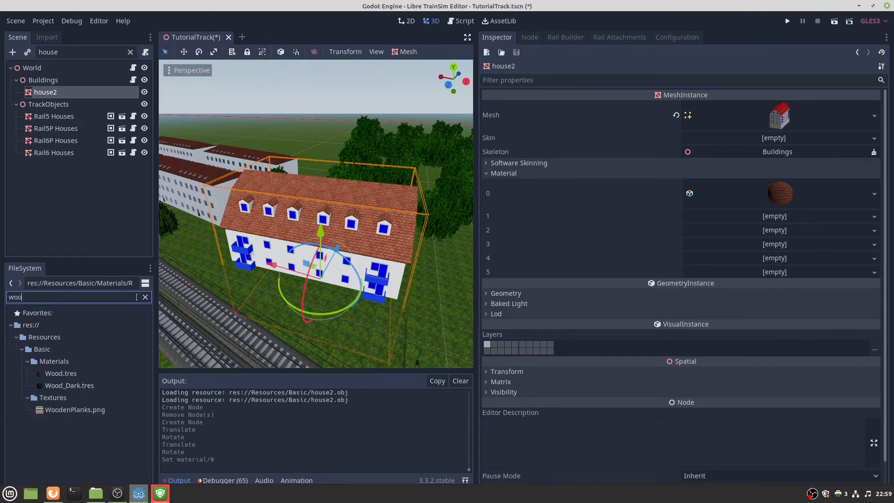
{"action": "left_click", "coordinate": [61, 386]}
{"action": "left_click_drag", "start_coordinate": [61, 388], "coordinate": [774, 218]}
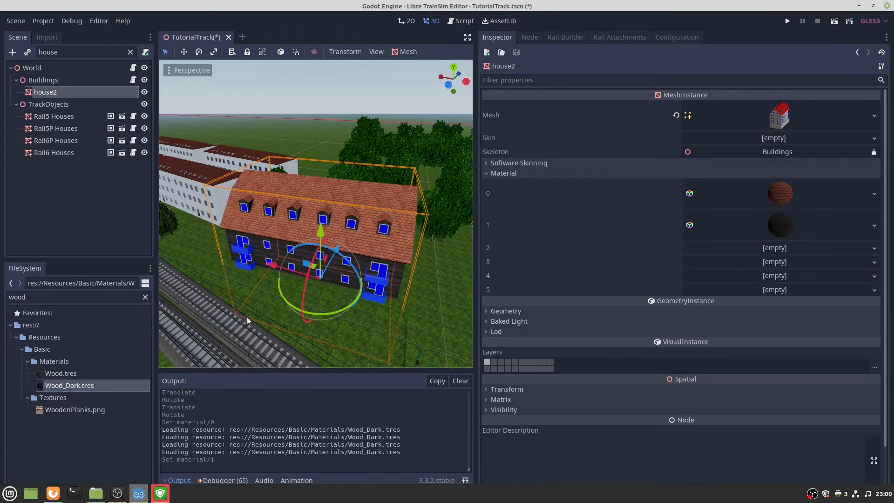
{"action": "left_click_drag", "start_coordinate": [95, 388], "coordinate": [763, 249]}
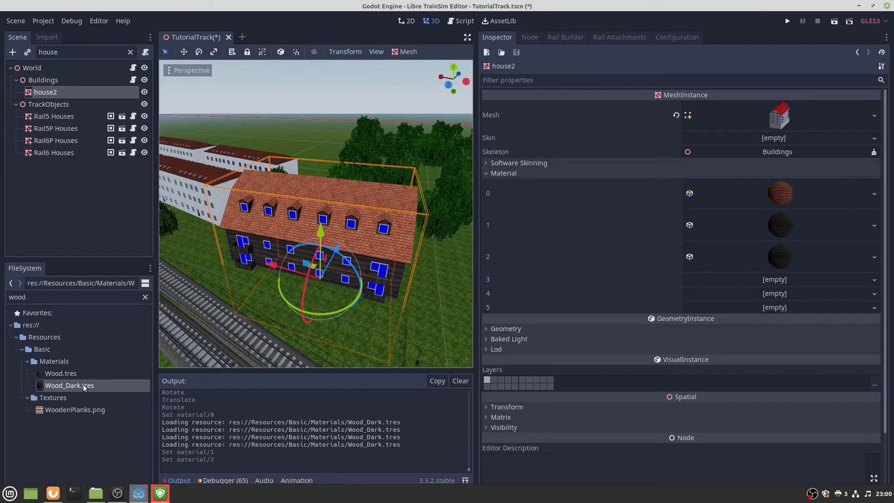
{"action": "left_click_drag", "start_coordinate": [70, 385], "coordinate": [781, 286]}
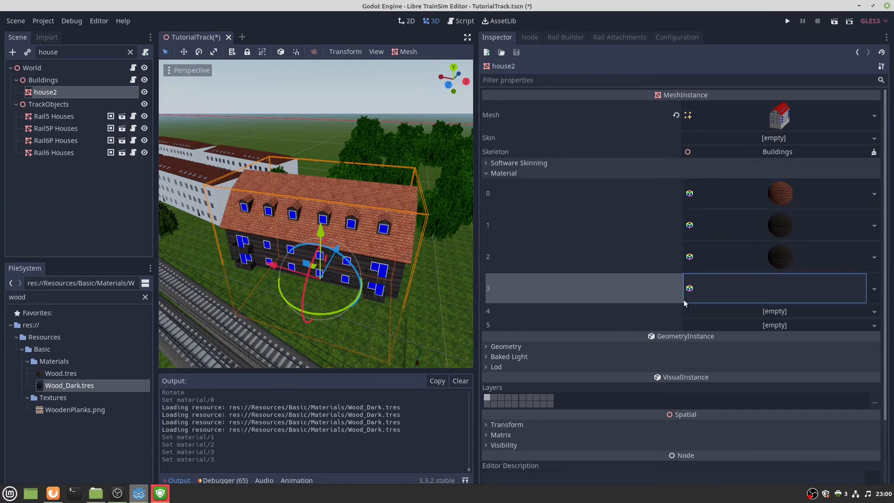
{"action": "left_click_drag", "start_coordinate": [99, 385], "coordinate": [738, 291]}
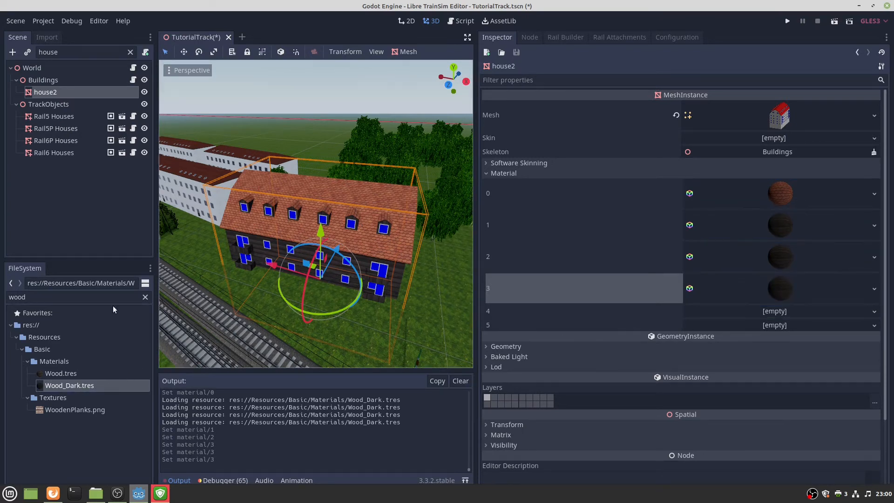
Replace slot 1 with Wall_White and slot 2 with Wall_Blue.
{"action": "double_click", "coordinate": [64, 298]}
{"action": "type", "text": "wall"}
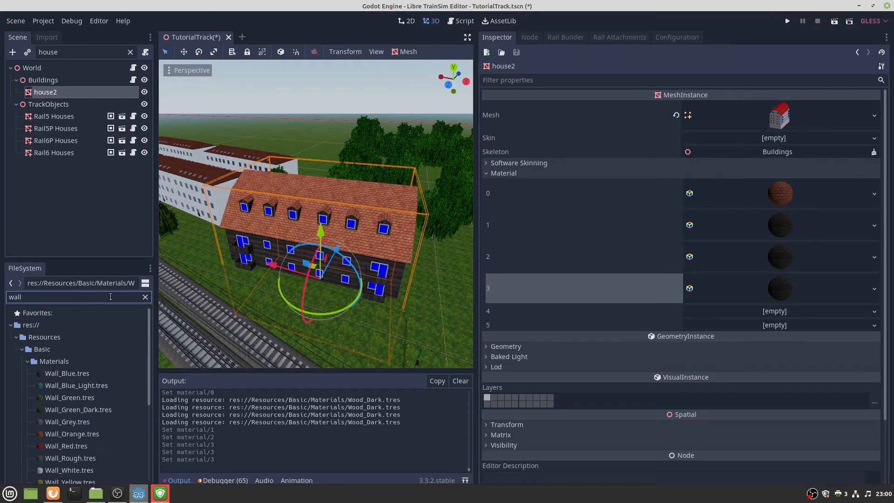
{"action": "scroll", "coordinate": [65, 370], "scroll_direction": "down", "scroll_amount": 1}
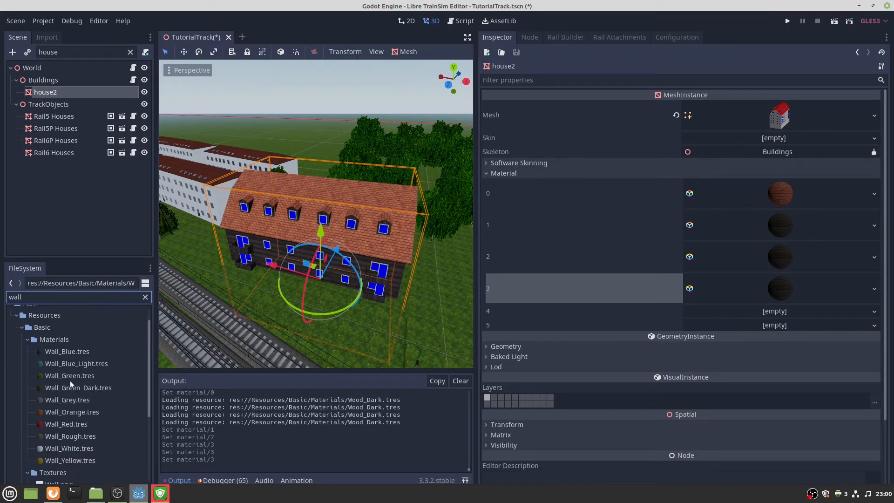
{"action": "left_click_drag", "start_coordinate": [64, 446], "coordinate": [712, 228]}
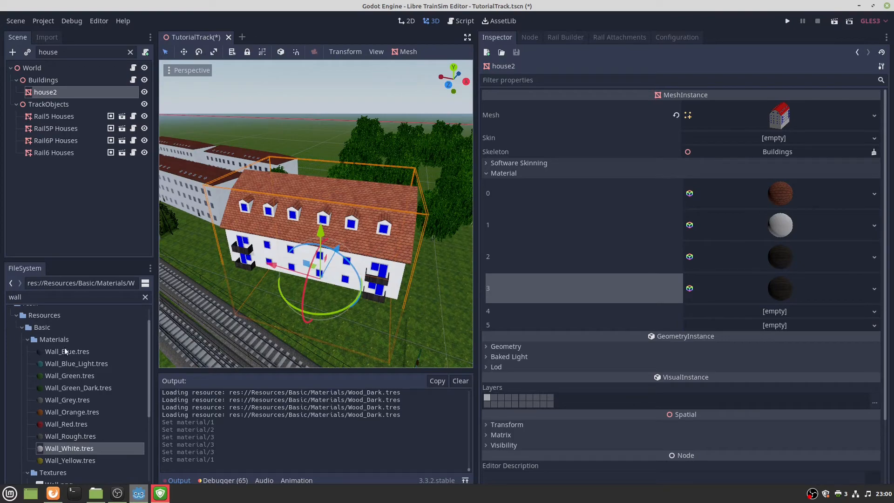
{"action": "left_click_drag", "start_coordinate": [65, 352], "coordinate": [692, 259]}
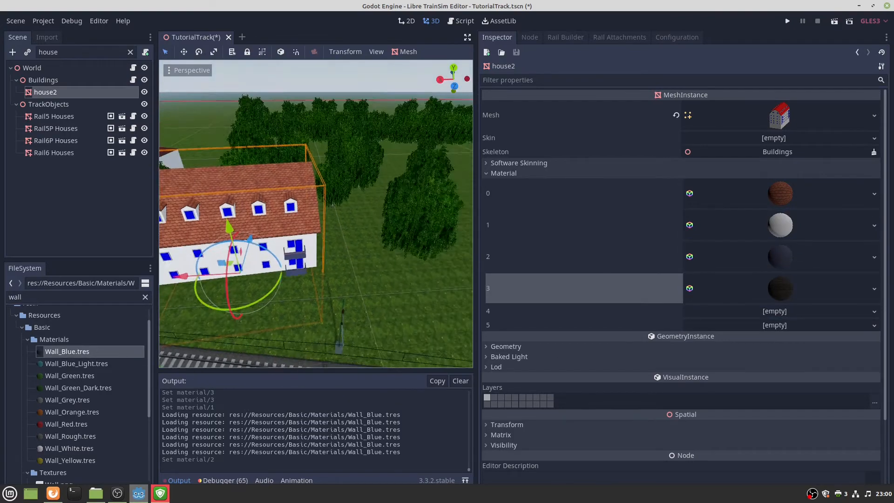
Inspect house2 up close and apply the Glass material to slot 4.
{"action": "key", "text": "w"}
{"action": "right_click_drag", "start_coordinate": [315, 214], "coordinate": [316, 158]}
{"action": "key", "text": "s"}
{"action": "key", "text": "w"}
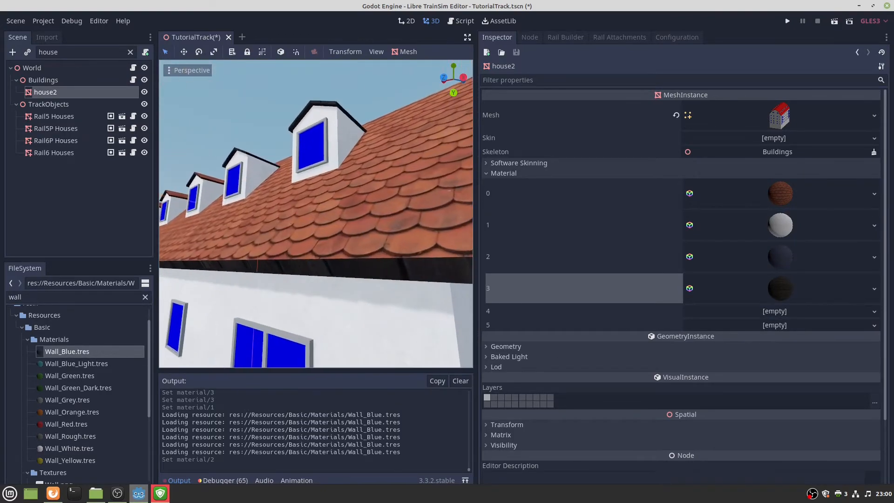
{"action": "key", "text": "f"}
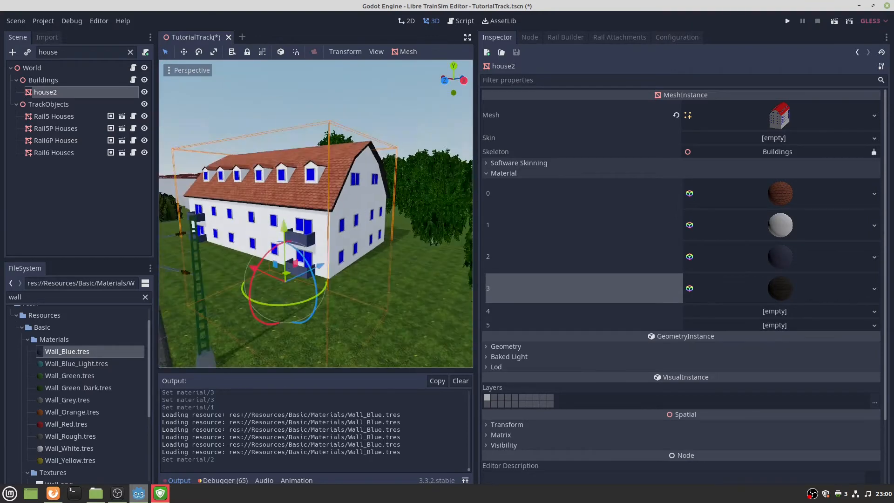
{"action": "right_click_drag", "start_coordinate": [315, 214], "coordinate": [284, 204]}
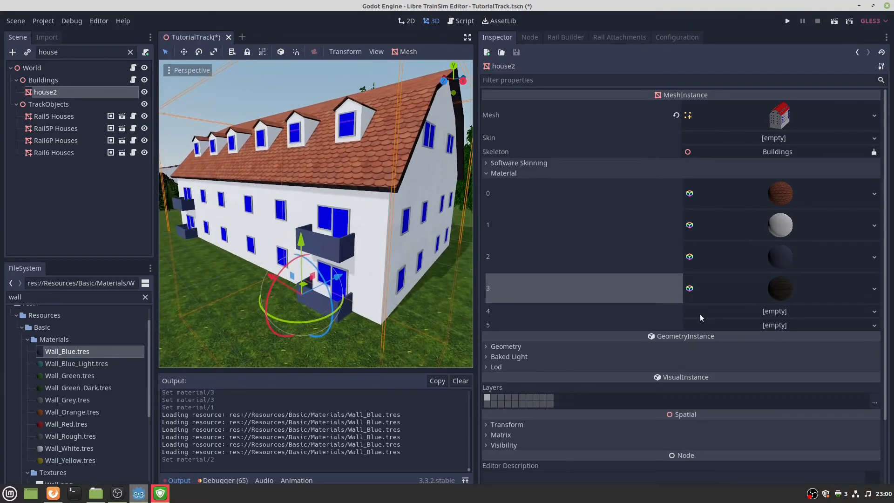
{"action": "double_click", "coordinate": [48, 297]}
{"action": "type", "text": "g"}
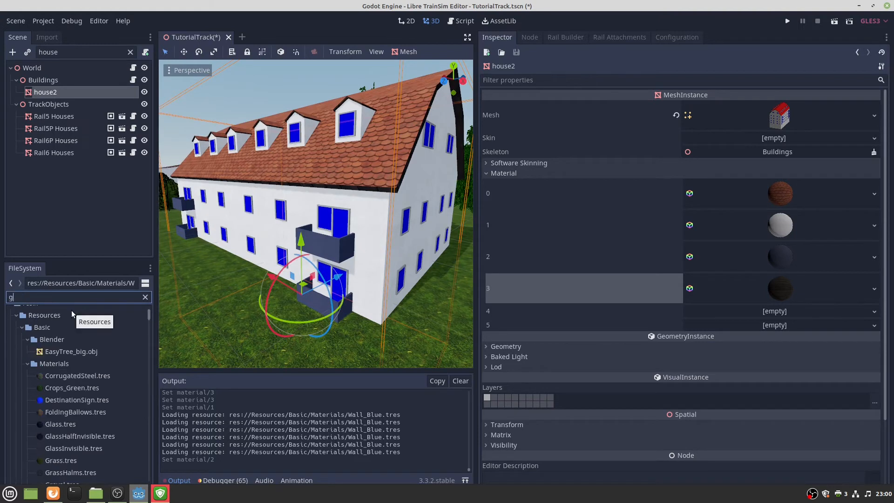
{"action": "type", "text": "las"}
{"action": "left_click_drag", "start_coordinate": [77, 370], "coordinate": [763, 316]}
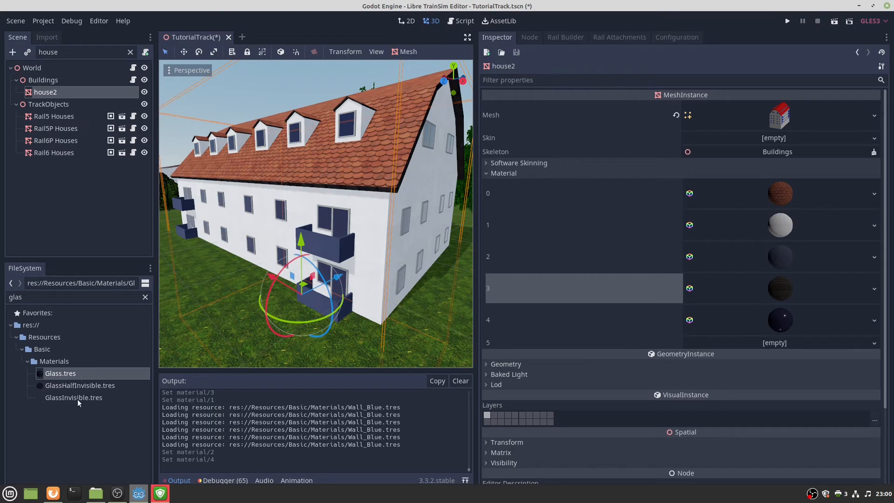
Apply the Wall_Grey material to slot 5.
{"action": "double_click", "coordinate": [37, 297]}
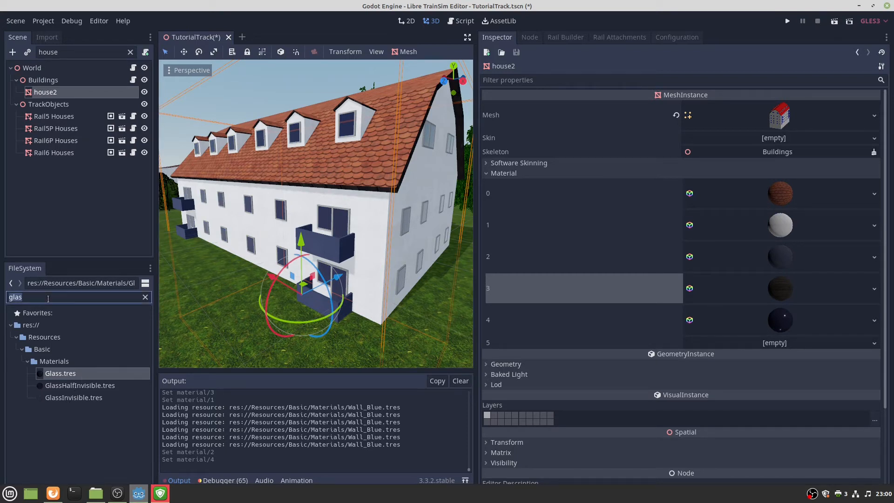
{"action": "type", "text": "grey"}
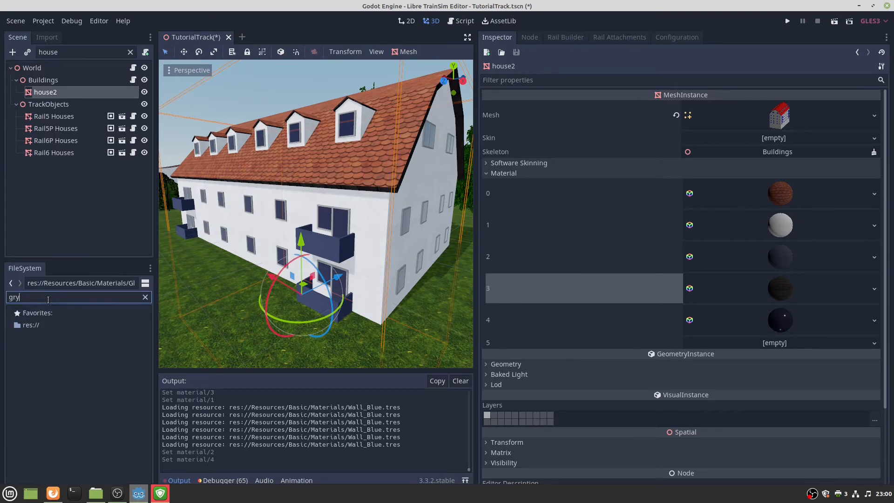
{"action": "left_click_drag", "start_coordinate": [67, 397], "coordinate": [713, 343]}
{"action": "scroll", "coordinate": [316, 214], "scroll_direction": "up", "scroll_amount": 5}
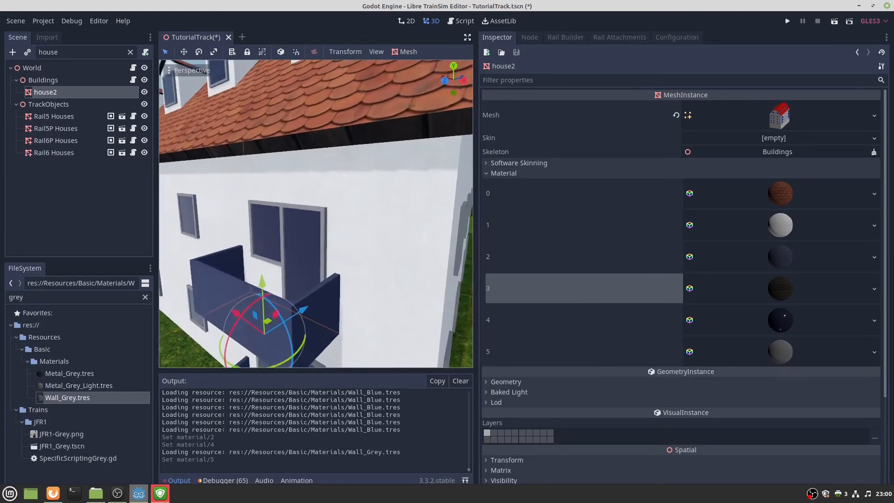
{"action": "scroll", "coordinate": [345, 219], "scroll_direction": "down", "scroll_amount": 5}
{"action": "scroll", "coordinate": [320, 219], "scroll_direction": "down", "scroll_amount": 5}
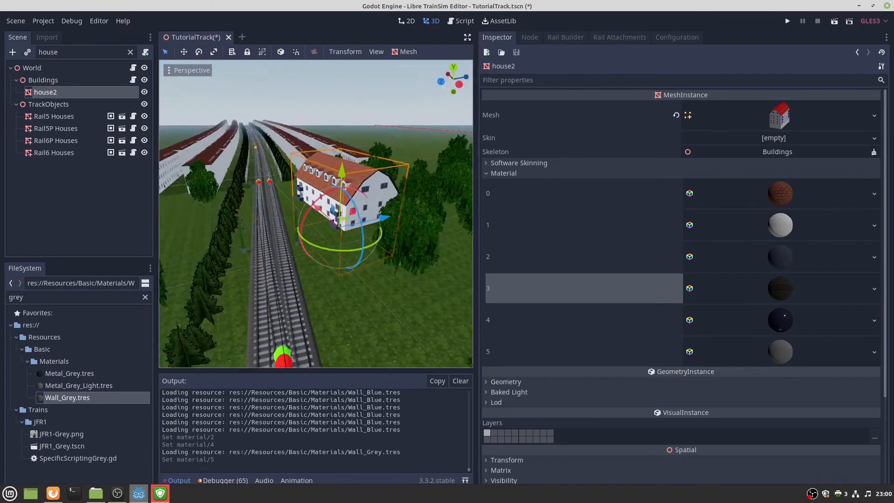
{"action": "scroll", "coordinate": [325, 210], "scroll_direction": "up", "scroll_amount": 5}
{"action": "scroll", "coordinate": [325, 186], "scroll_direction": "down", "scroll_amount": 5}
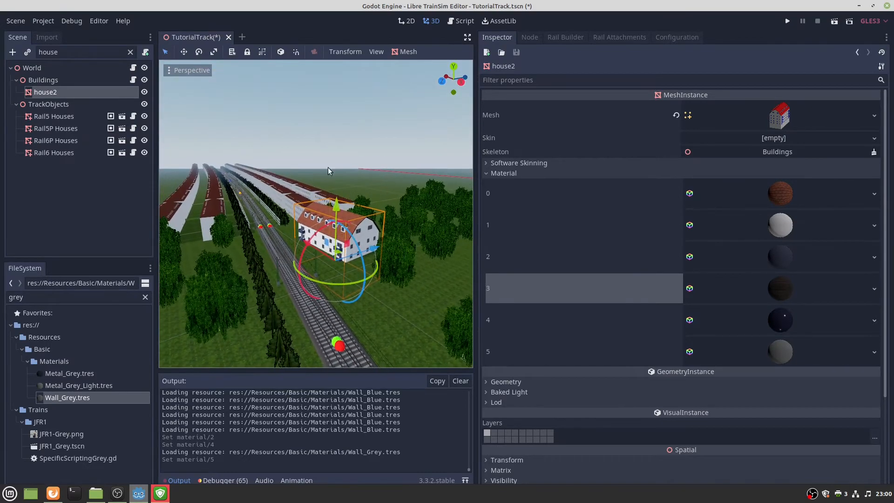
Deselect house2 and save the TutorialTrack scene.
{"action": "left_click", "coordinate": [325, 118]}
{"action": "key", "text": "ctrl+s"}
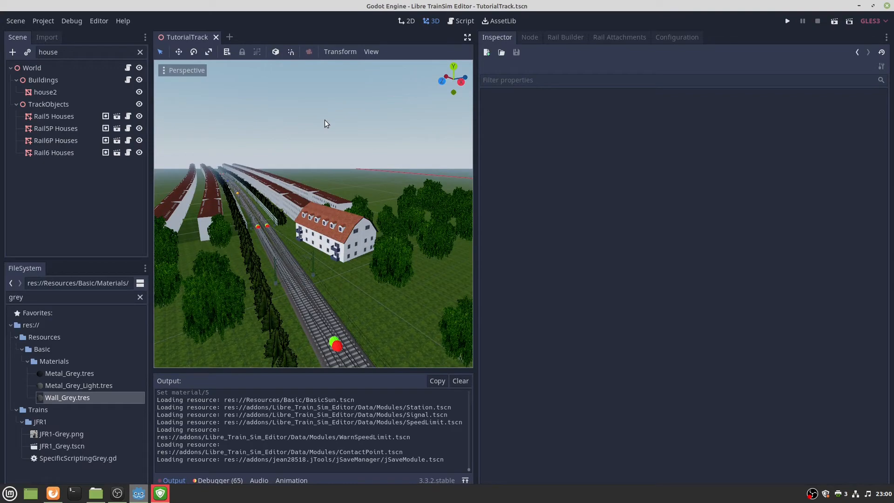
{"action": "right_click_drag", "start_coordinate": [307, 167], "coordinate": [282, 157]}
Fly along the tracks, nudge the trackside signal slightly, and clear the 'house' scene filter.
{"action": "key", "text": "w"}
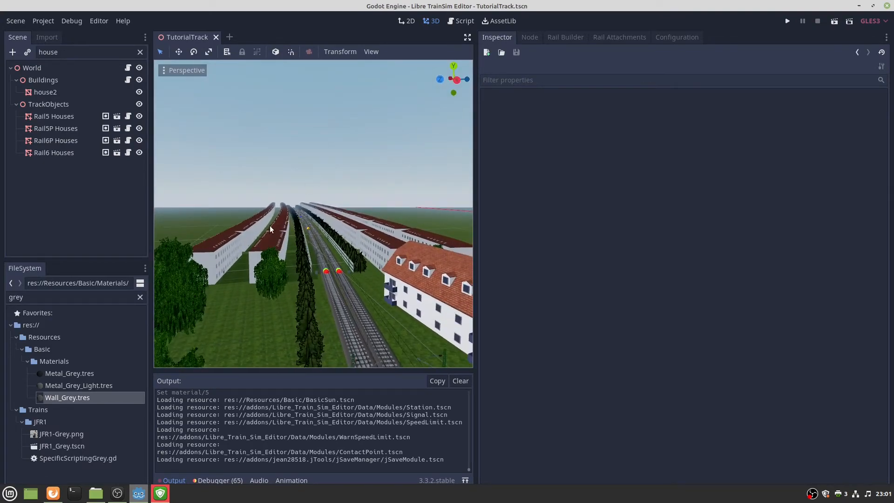
{"action": "key", "text": "w"}
{"action": "mouse_move", "coordinate": [269, 227]}
{"action": "right_mouse_down"}
{"action": "mouse_move", "coordinate": [291, 227]}
{"action": "mouse_move", "coordinate": [316, 274]}
{"action": "mouse_move", "coordinate": [330, 278]}
{"action": "mouse_move", "coordinate": [270, 226]}
{"action": "mouse_move", "coordinate": [168, 255]}
{"action": "mouse_move", "coordinate": [217, 234]}
{"action": "mouse_move", "coordinate": [456, 232]}
{"action": "mouse_move", "coordinate": [468, 207]}
{"action": "mouse_move", "coordinate": [459, 183]}
{"action": "mouse_move", "coordinate": [464, 236]}
{"action": "mouse_move", "coordinate": [270, 229]}
{"action": "right_mouse_up"}
{"action": "key", "text": "s"}
{"action": "key", "text": "w"}
{"action": "key", "text": "w"}
{"action": "key", "text": "s"}
{"action": "key", "text": "w"}
{"action": "key", "text": "w"}
{"action": "key", "text": "s"}
{"action": "key", "text": "w"}
{"action": "key", "text": "s"}
{"action": "key", "text": "s"}
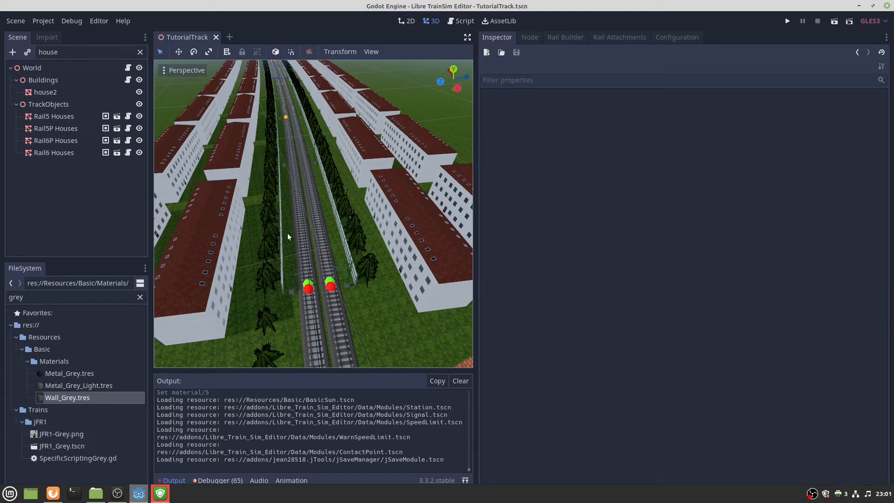
{"action": "left_click_drag", "start_coordinate": [329, 288], "coordinate": [323, 289]}
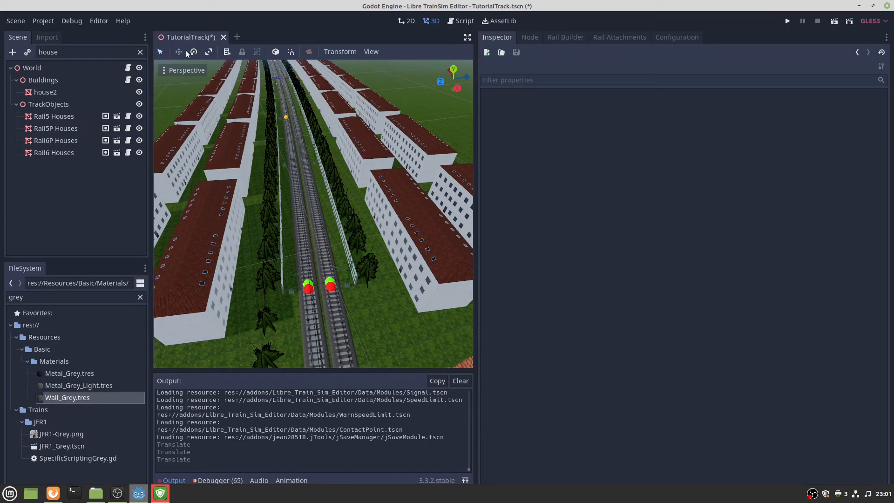
{"action": "left_click", "coordinate": [140, 53]}
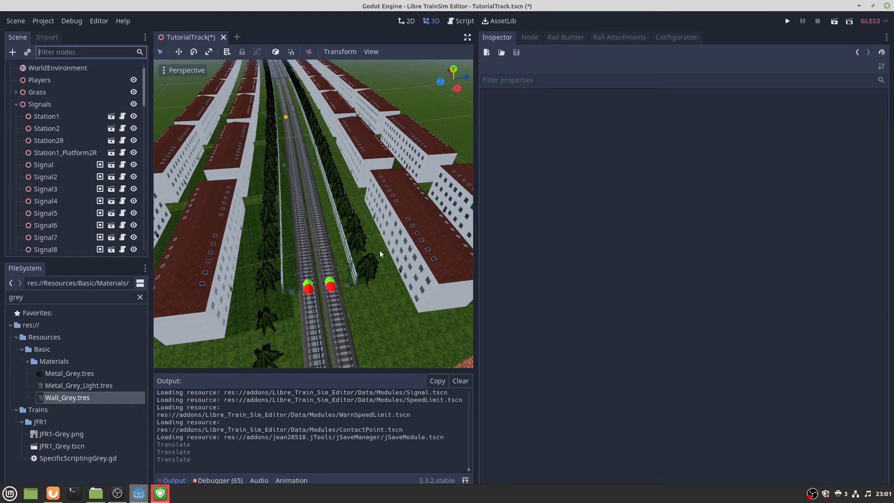
Select and frame Rail5P, then bring up its track object settings.
{"action": "left_click", "coordinate": [333, 283]}
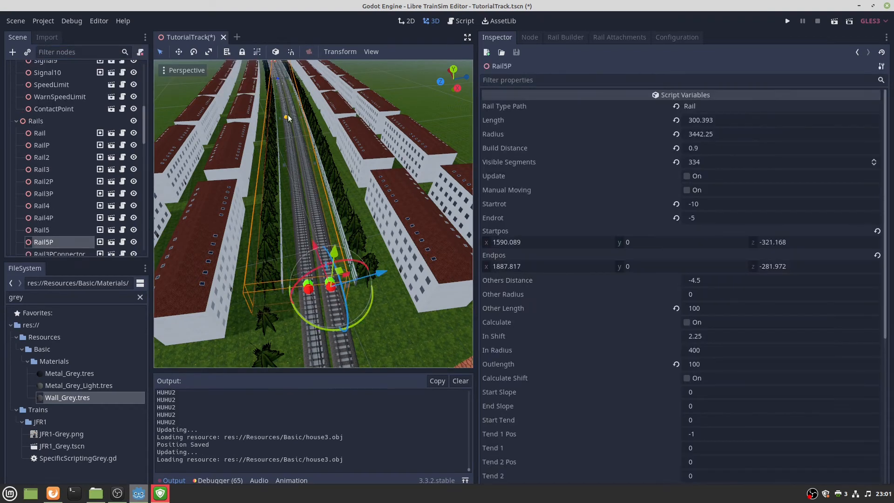
{"action": "key", "text": "f"}
{"action": "right_click_drag", "start_coordinate": [312, 214], "coordinate": [298, 186]}
{"action": "key", "text": "w"}
{"action": "key", "text": "s"}
{"action": "key", "text": "w"}
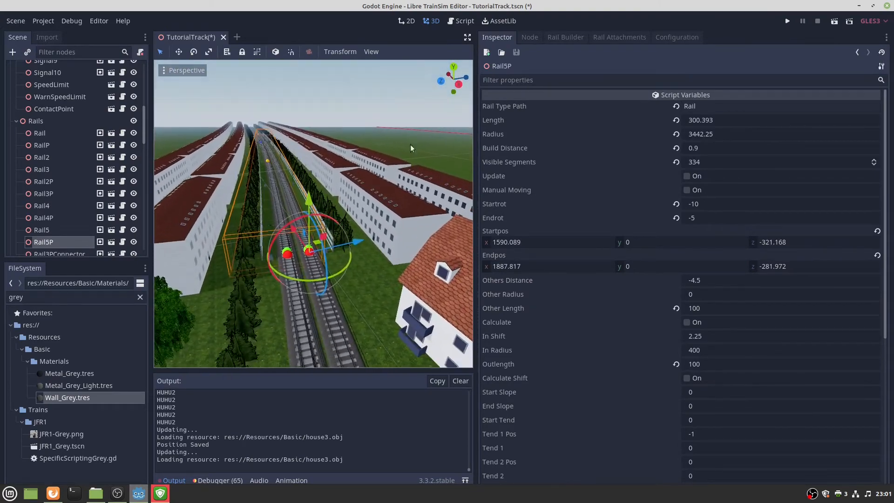
{"action": "left_click", "coordinate": [533, 33]}
{"action": "left_click", "coordinate": [564, 37]}
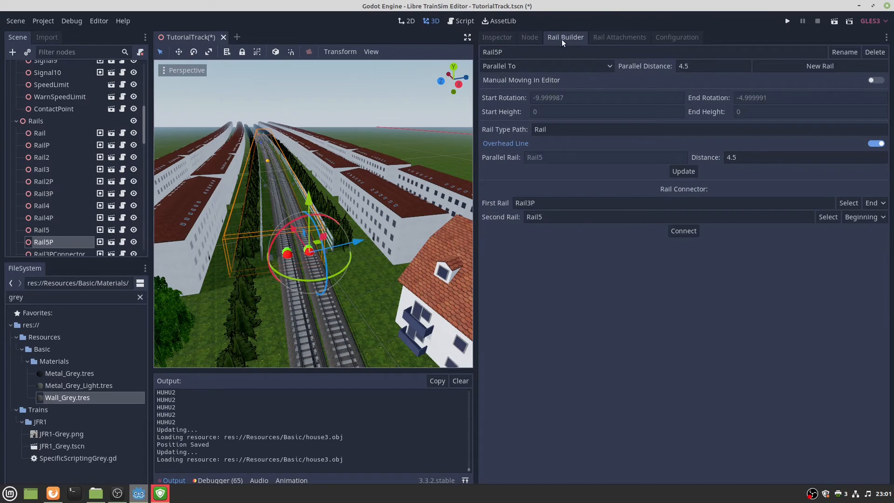
{"action": "left_click", "coordinate": [619, 37]}
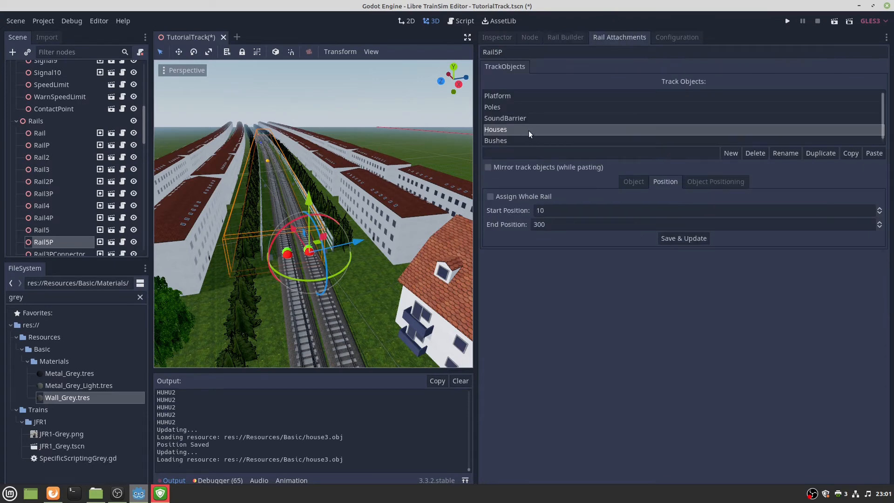
Turn on random location for Rail5P's Houses and regenerate them.
{"action": "left_click", "coordinate": [742, 184]}
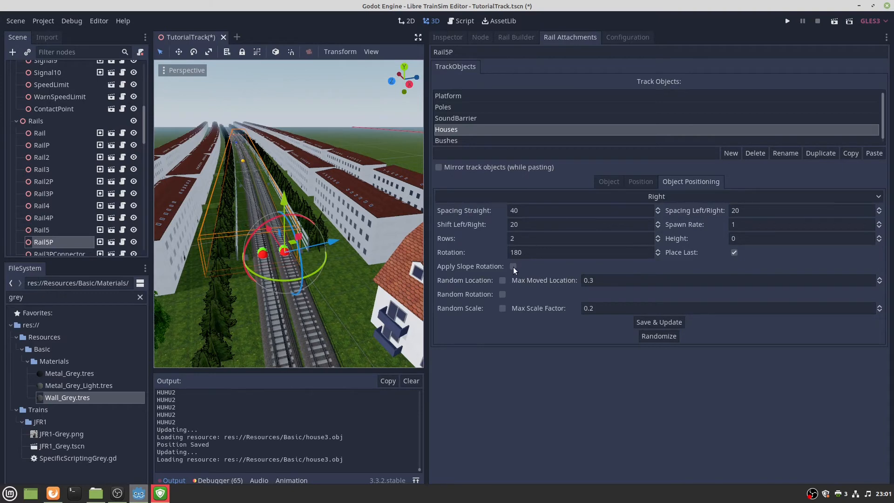
{"action": "left_click", "coordinate": [501, 280]}
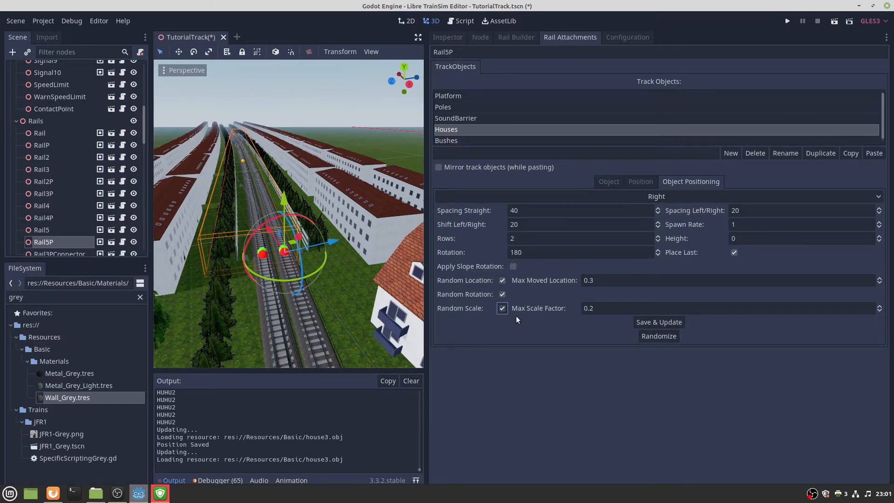
{"action": "left_click", "coordinate": [647, 321]}
{"action": "key", "text": "w"}
{"action": "right_click_drag", "start_coordinate": [365, 250], "coordinate": [340, 235]}
{"action": "key", "text": "s"}
{"action": "key", "text": "w"}
{"action": "key", "text": "s"}
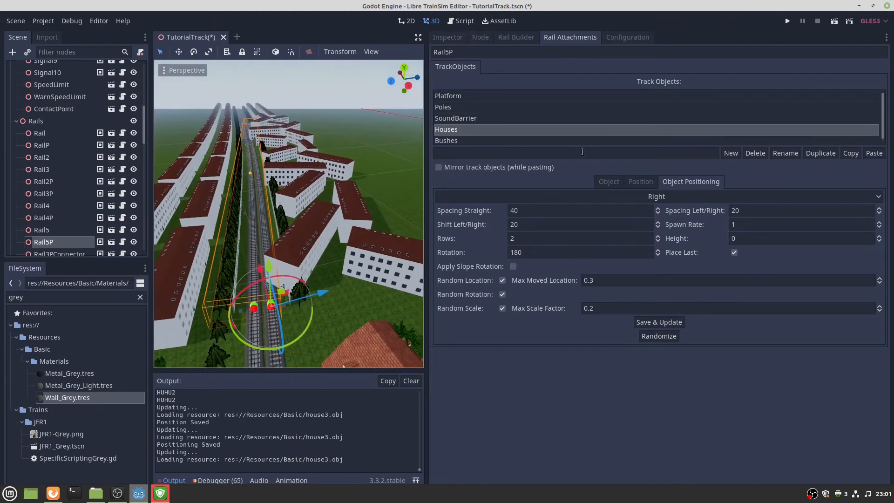
Try a straight spacing of 50 for the houses, then revert it to 40.
{"action": "double_click", "coordinate": [555, 213]}
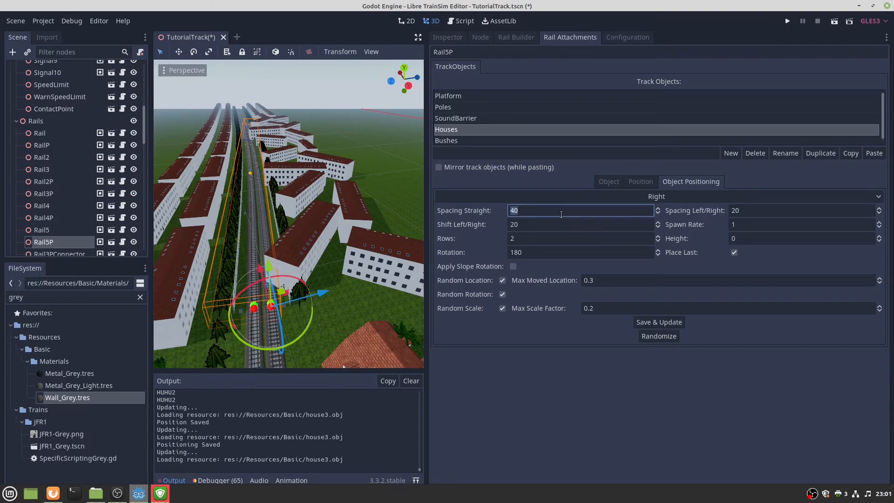
{"action": "type", "text": "50"}
{"action": "left_click", "coordinate": [650, 322]}
{"action": "double_click", "coordinate": [549, 211]}
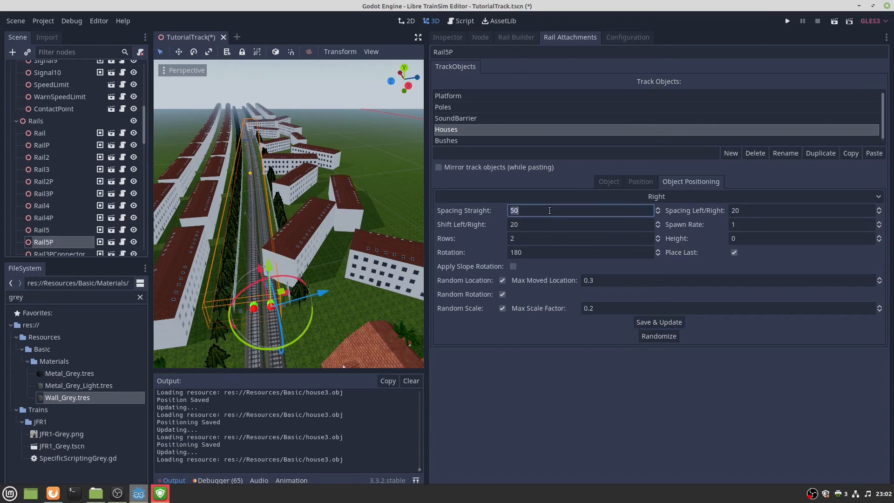
{"action": "type", "text": "40"}
{"action": "left_click", "coordinate": [637, 322]}
Raise the houses' sideways shift from 20 to 30, regenerate and inspect them.
{"action": "double_click", "coordinate": [551, 220]}
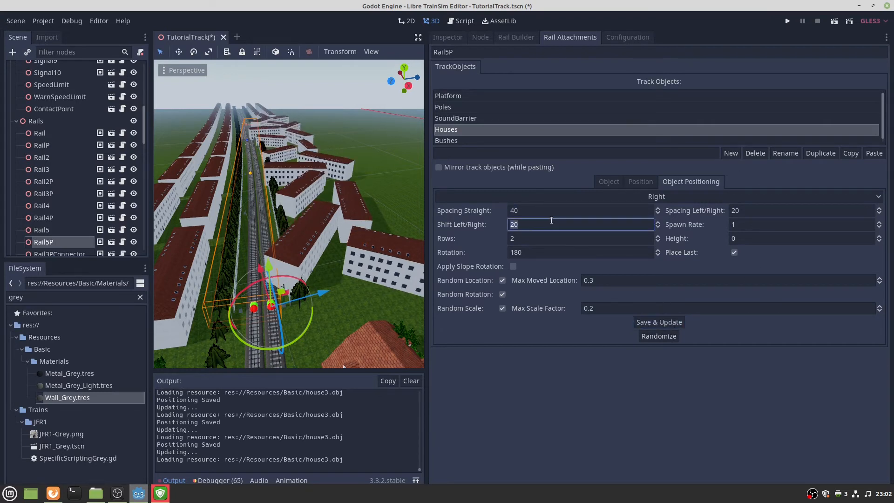
{"action": "type", "text": "30"}
{"action": "left_click", "coordinate": [637, 325]}
{"action": "right_click_drag", "start_coordinate": [326, 260], "coordinate": [407, 198]}
{"action": "key", "text": "w"}
{"action": "key", "text": "w"}
{"action": "key", "text": "w"}
{"action": "key", "text": "s"}
{"action": "key", "text": "w"}
{"action": "key", "text": "w"}
{"action": "key", "text": "s"}
{"action": "key", "text": "w"}
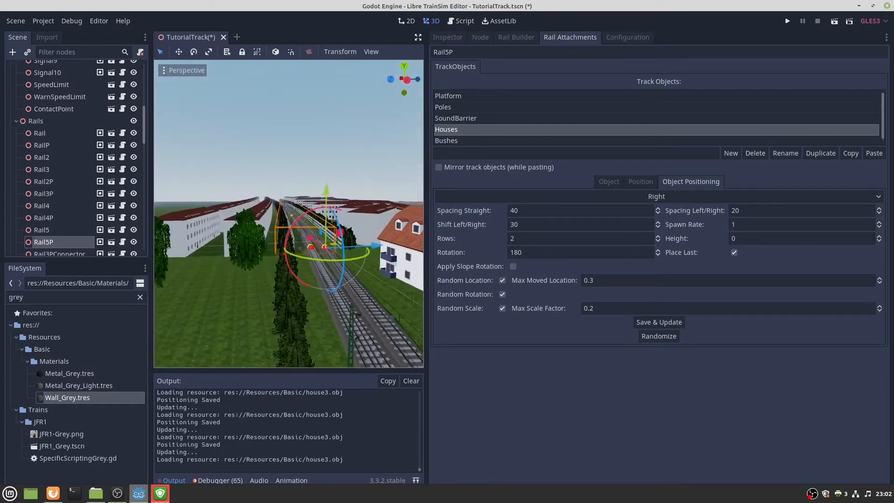
{"action": "key", "text": "s"}
{"action": "right_click_drag", "start_coordinate": [298, 212], "coordinate": [307, 238]}
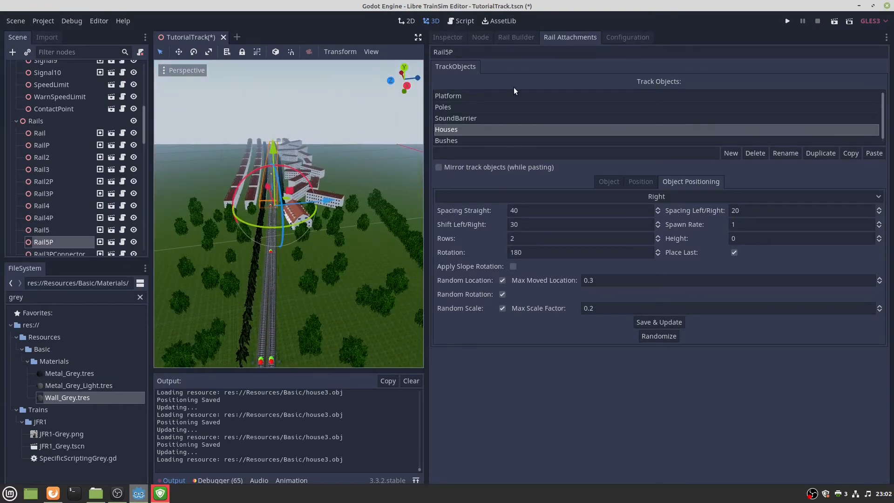
Deselect Rail5P, save the scene and show the empty Inspector.
{"action": "left_click", "coordinate": [325, 89]}
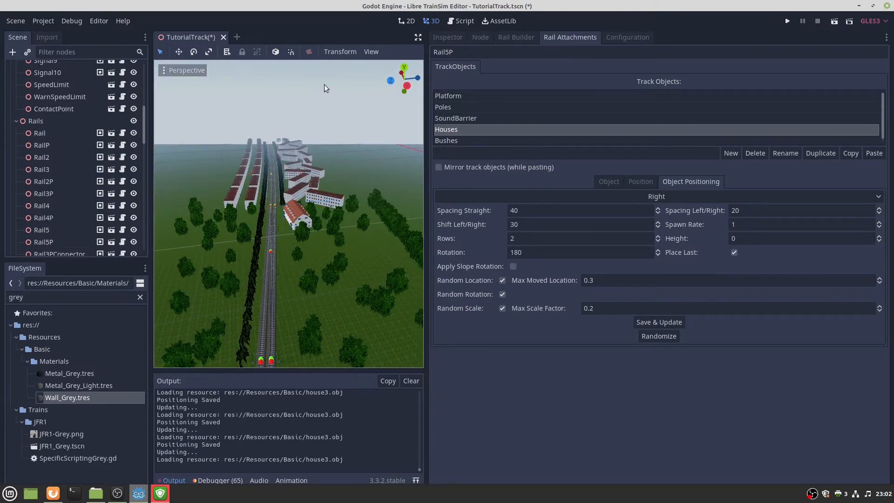
{"action": "key", "text": "ctrl+s"}
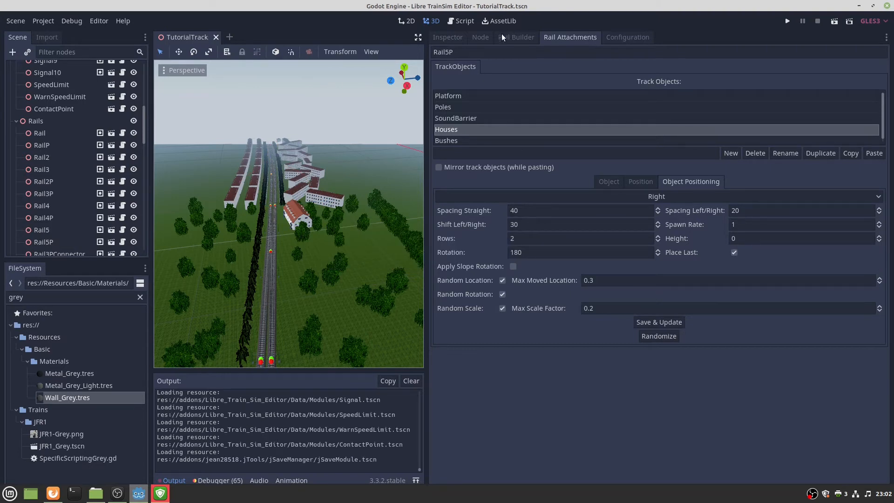
{"action": "left_click", "coordinate": [458, 37]}
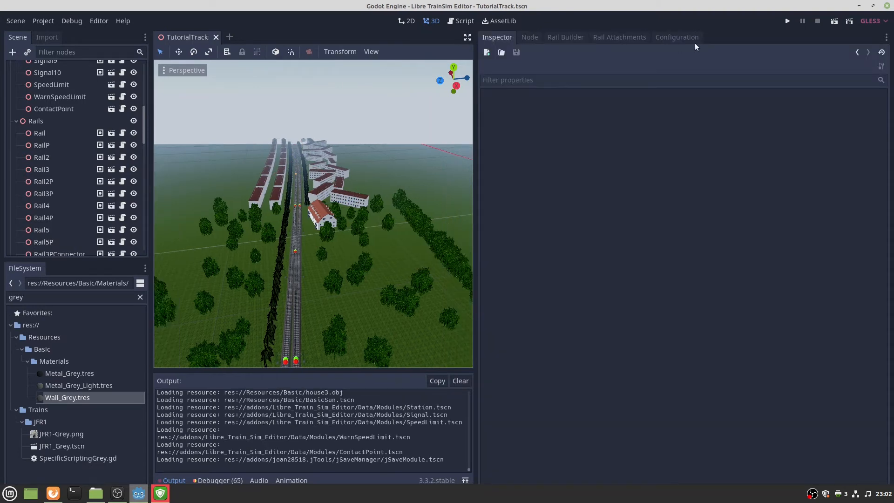
Open the World Configuration and unload and save all track chunks.
{"action": "left_click", "coordinate": [623, 37]}
{"action": "left_click", "coordinate": [652, 39]}
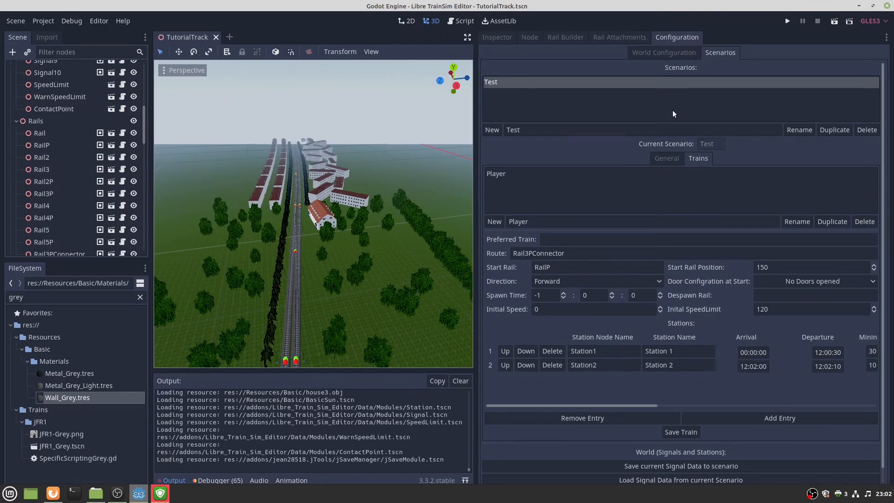
{"action": "left_click", "coordinate": [663, 53]}
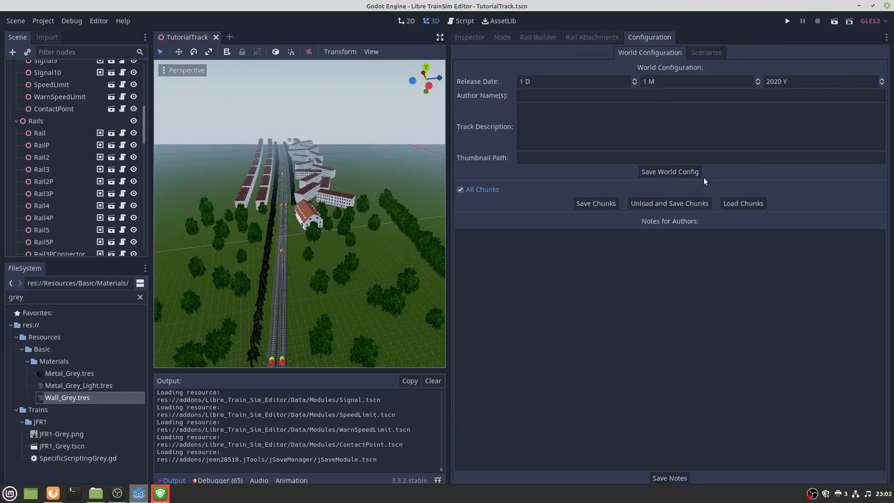
{"action": "left_click", "coordinate": [657, 205]}
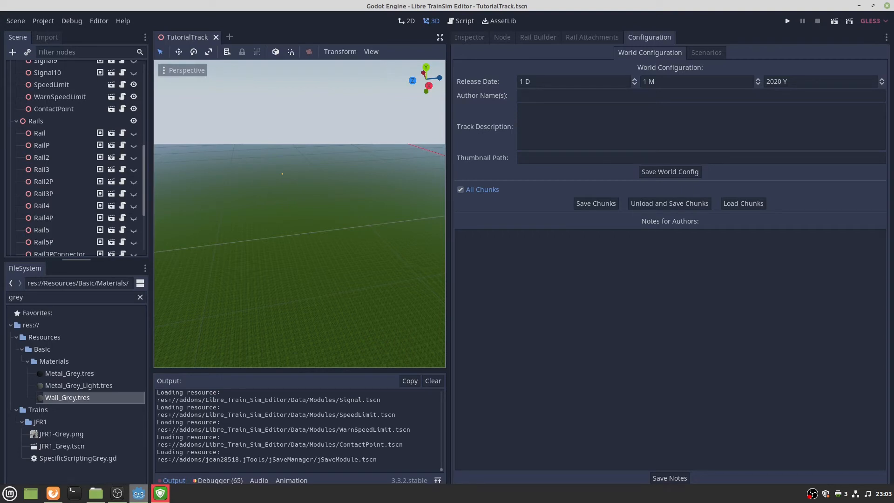
{"action": "key", "text": "alt+Tab"}
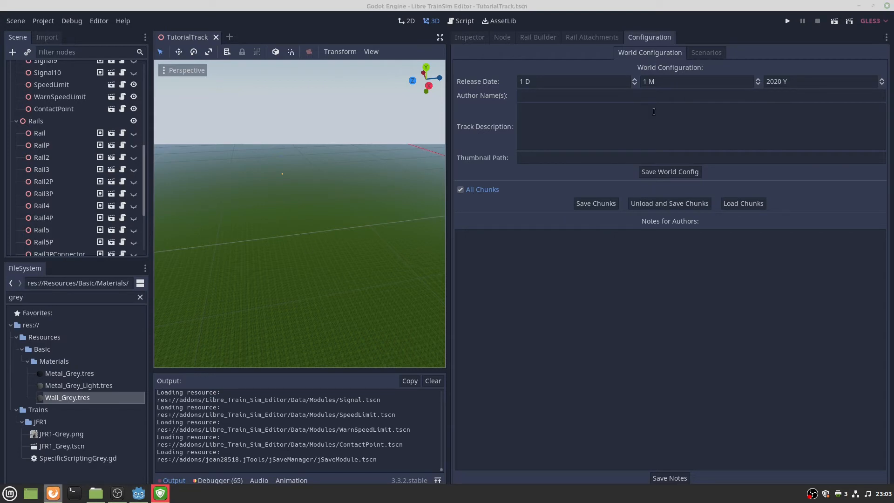
Set the world release date to day 18, month 8, year 2021.
{"action": "left_click", "coordinate": [522, 81]}
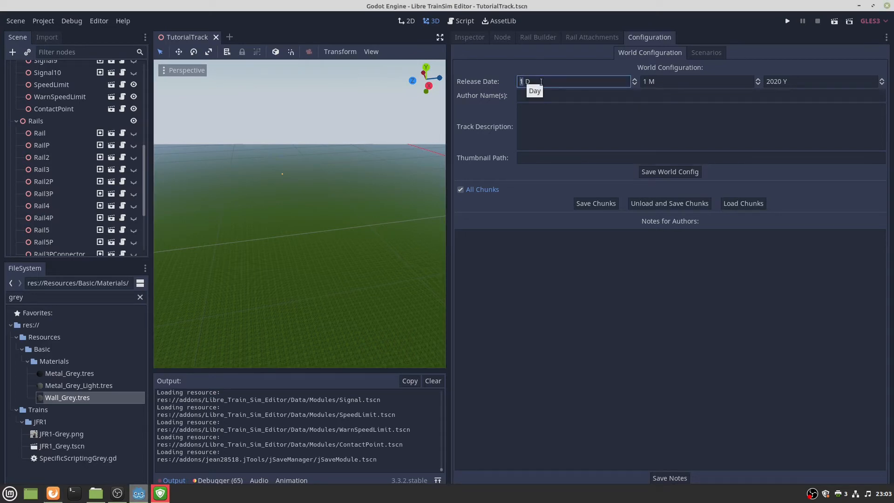
{"action": "type", "text": "10"}
{"action": "key", "text": "BackSpace"}
{"action": "key", "text": "BackSpace"}
{"action": "left_click", "coordinate": [883, 493]}
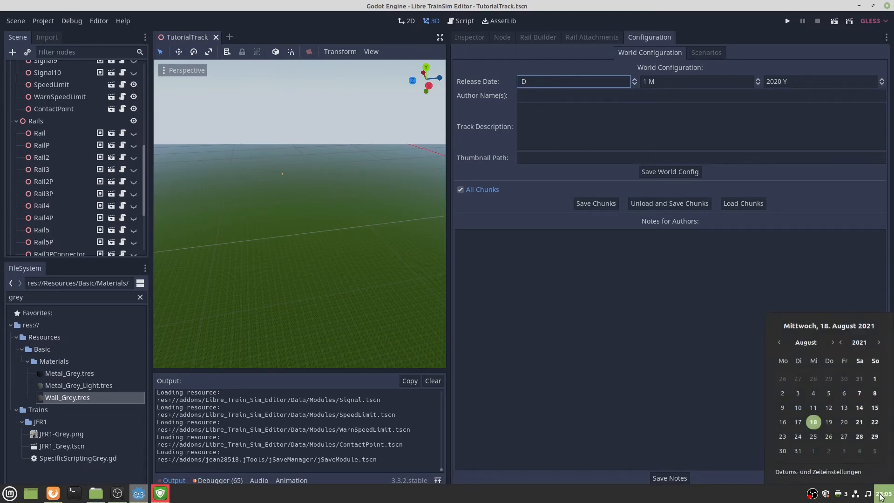
{"action": "type", "text": "18"}
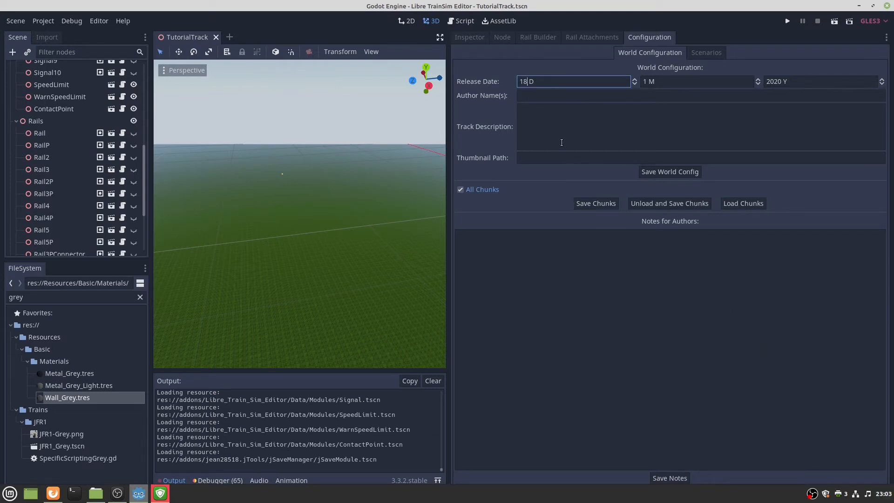
{"action": "left_click", "coordinate": [645, 81]}
{"action": "type", "text": "8"}
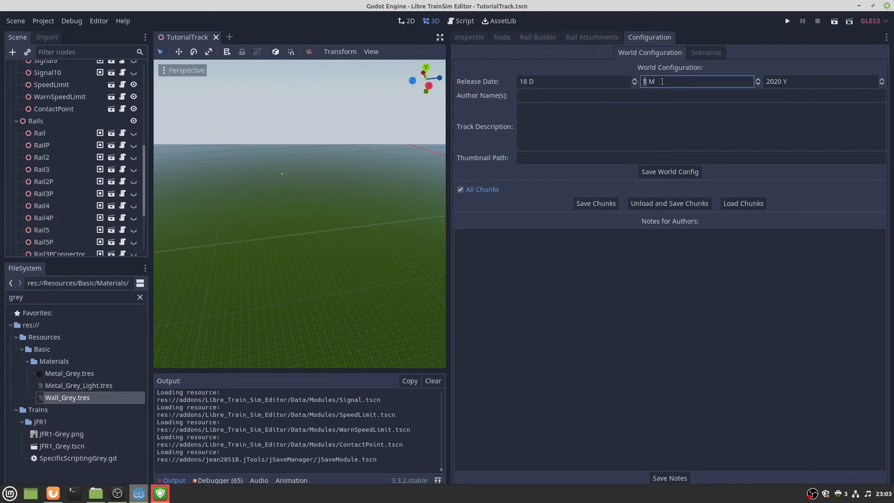
{"action": "left_click", "coordinate": [772, 82]}
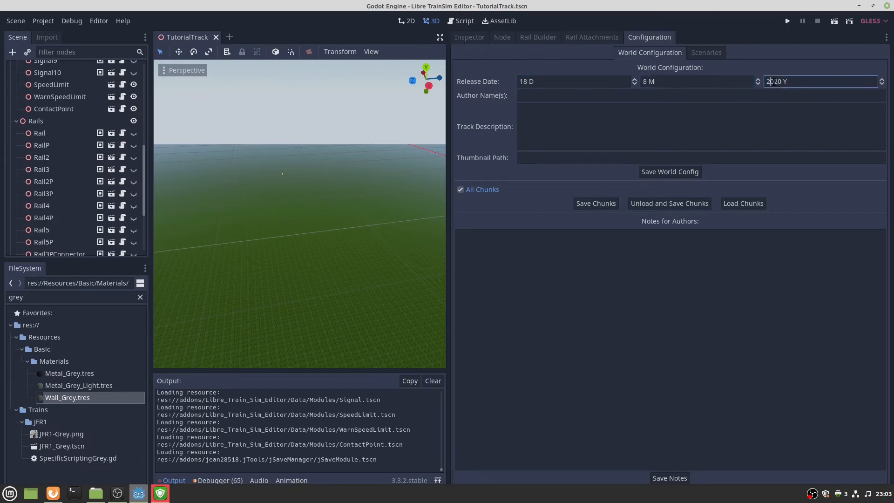
{"action": "left_click", "coordinate": [882, 80]}
Enter the author name and the description 'Created in Video Tutorial vor version 0.8 ;)Have fun!'.
{"action": "left_click", "coordinate": [591, 101]}
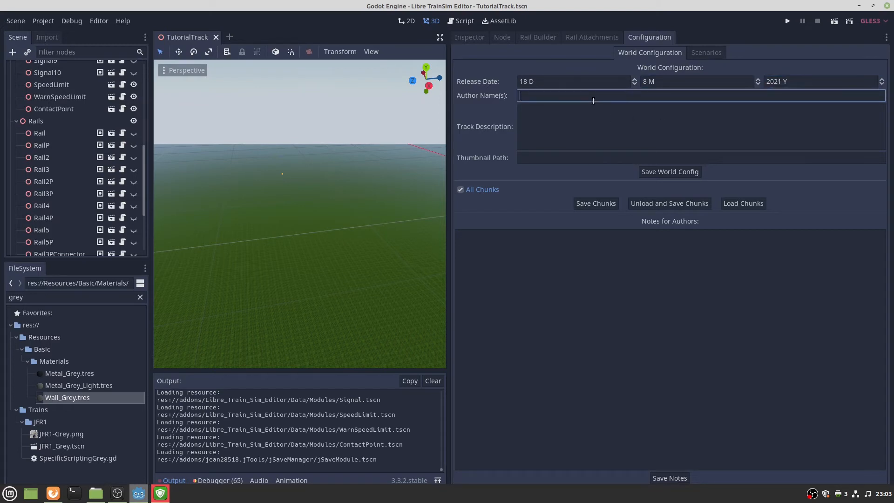
{"action": "type", "text": "Jean28518"}
{"action": "left_click", "coordinate": [580, 111]}
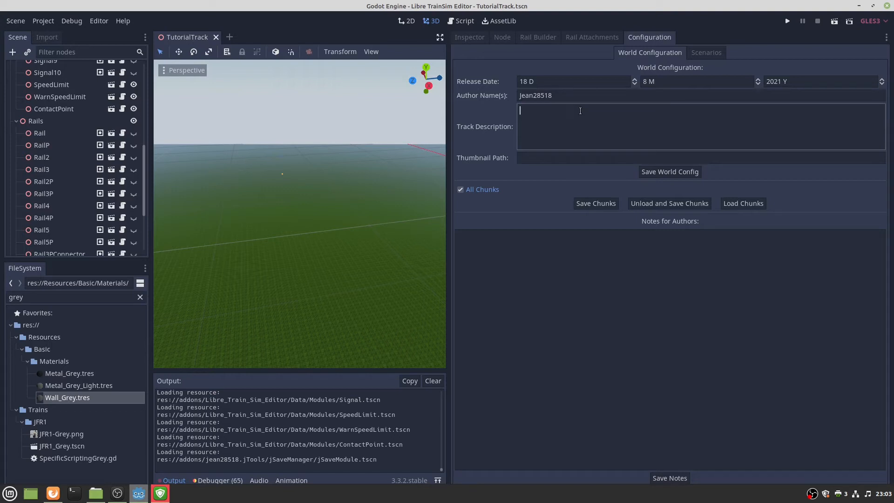
{"action": "type", "text": "Created in Video Tutorial vor version 0.8 ;)"}
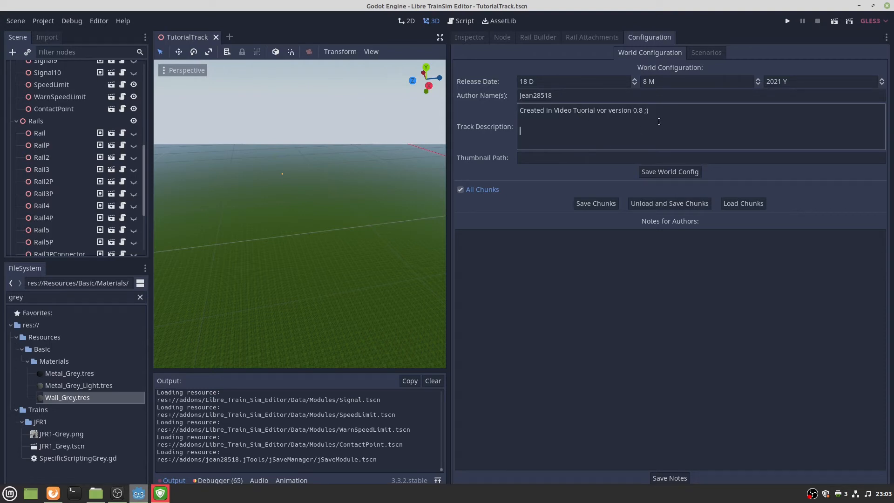
{"action": "type", "text": "Have fun!"}
Save the world configuration and the notes for authors.
{"action": "left_click", "coordinate": [607, 162]}
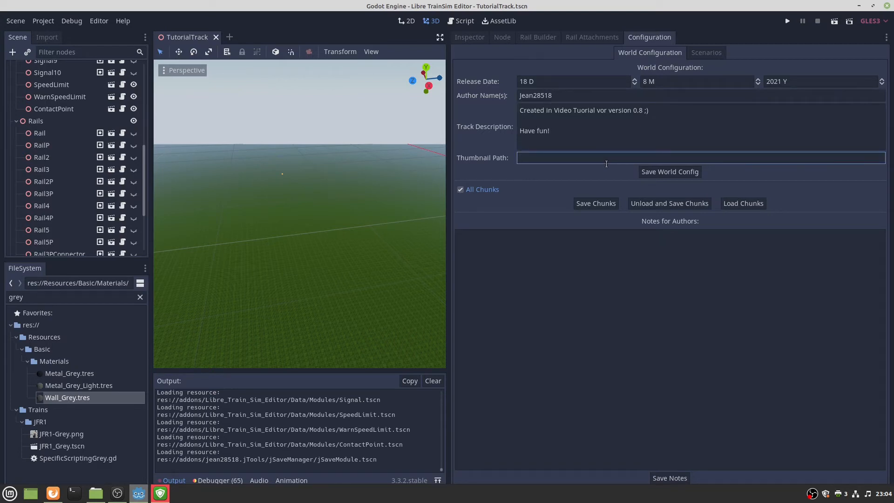
{"action": "mouse_move", "coordinate": [606, 163]}
{"action": "left_click", "coordinate": [649, 172]}
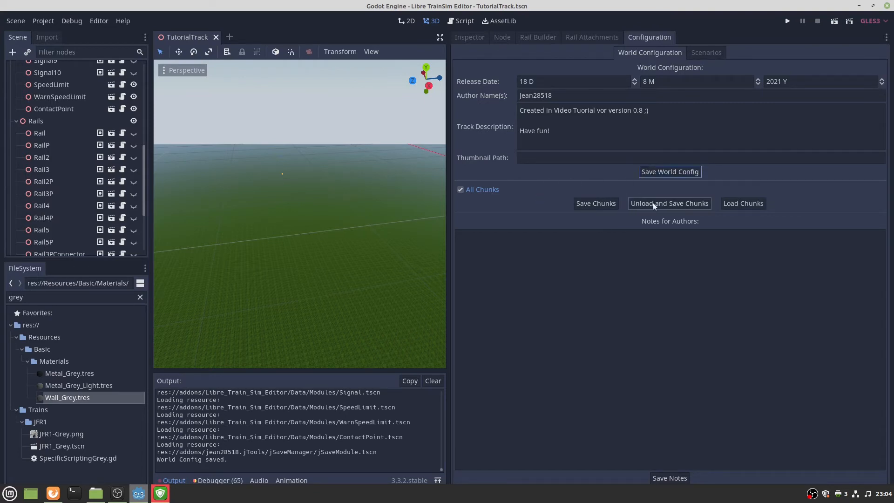
{"action": "left_click", "coordinate": [573, 267]}
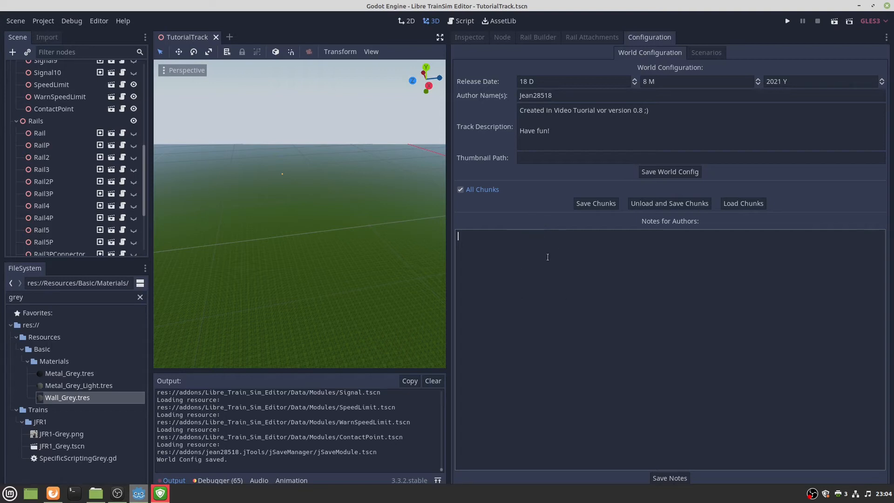
{"action": "left_click", "coordinate": [669, 478]}
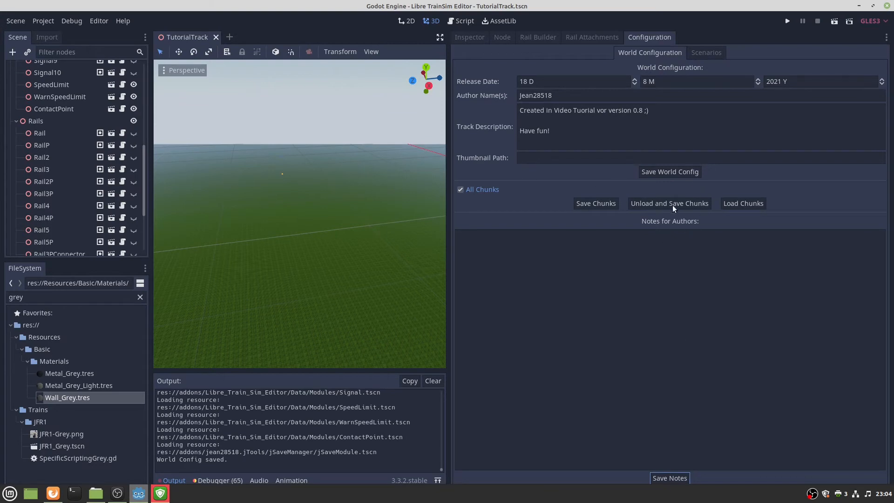
{"action": "left_click", "coordinate": [665, 172]}
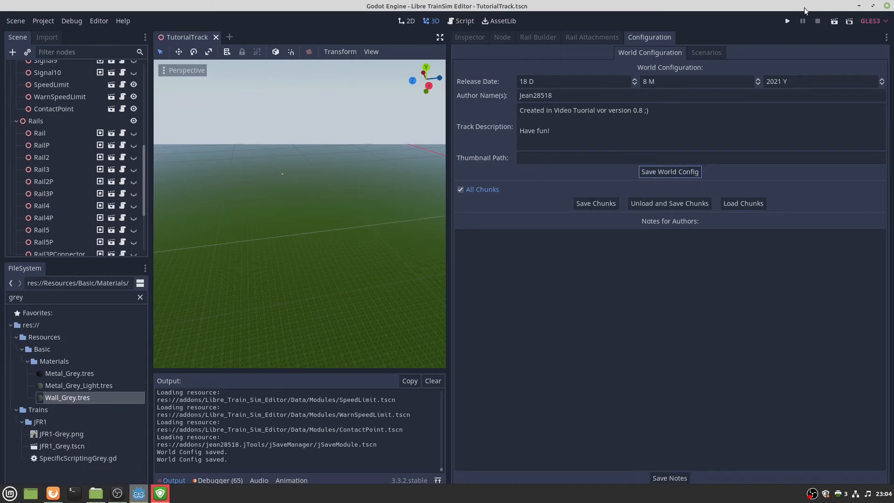
Run the project and start the TutorialTrack Test scenario with the JFR1_Red train.
{"action": "left_click", "coordinate": [788, 21]}
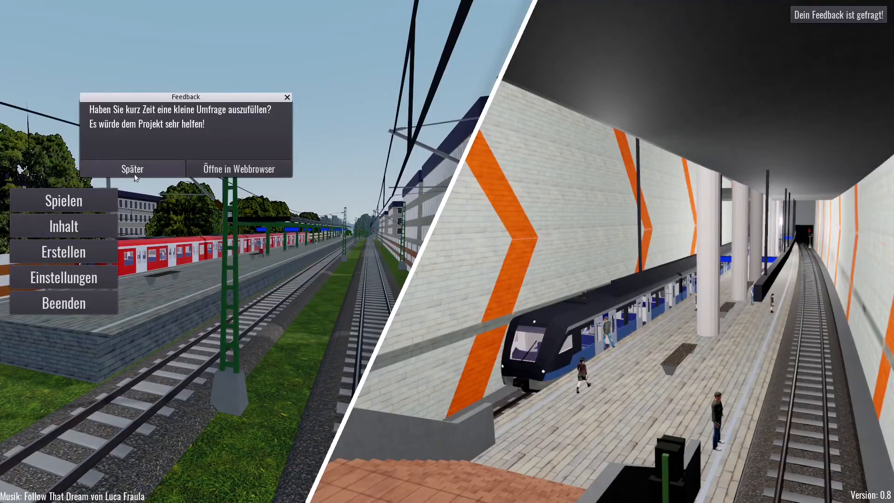
{"action": "left_click", "coordinate": [135, 173]}
{"action": "left_click", "coordinate": [77, 211]}
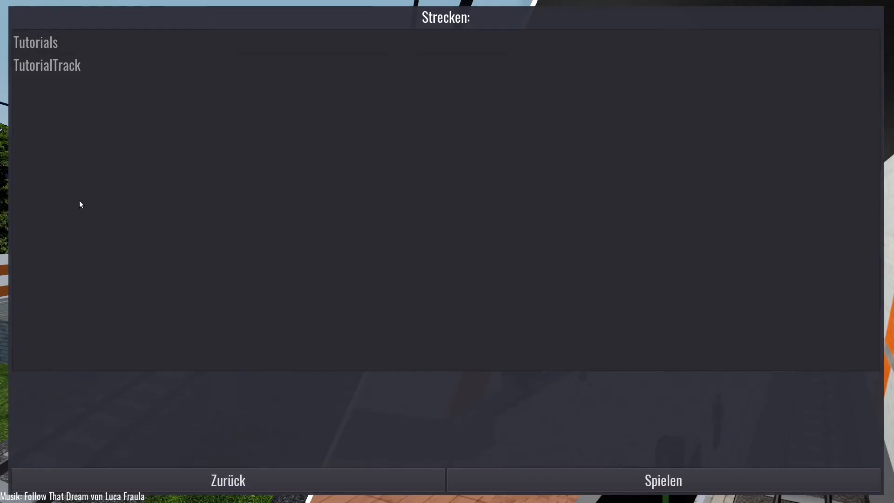
{"action": "left_click", "coordinate": [43, 55]}
{"action": "left_click", "coordinate": [499, 41]}
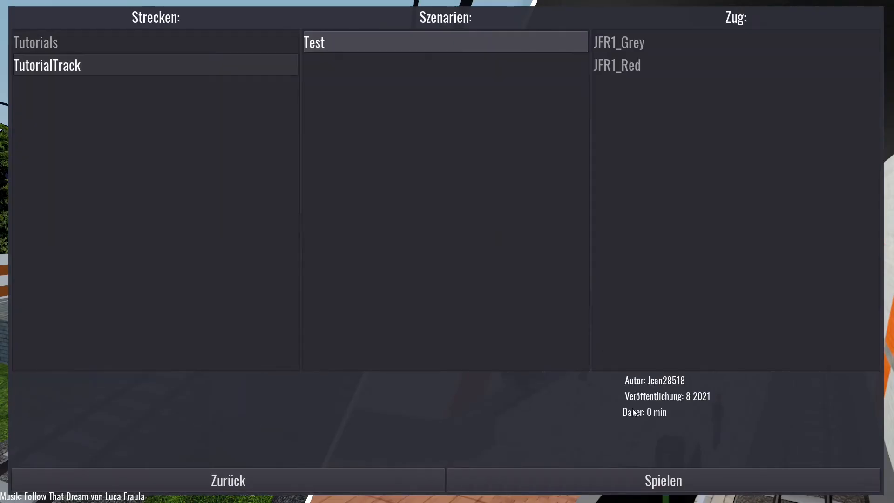
{"action": "left_click", "coordinate": [633, 63]}
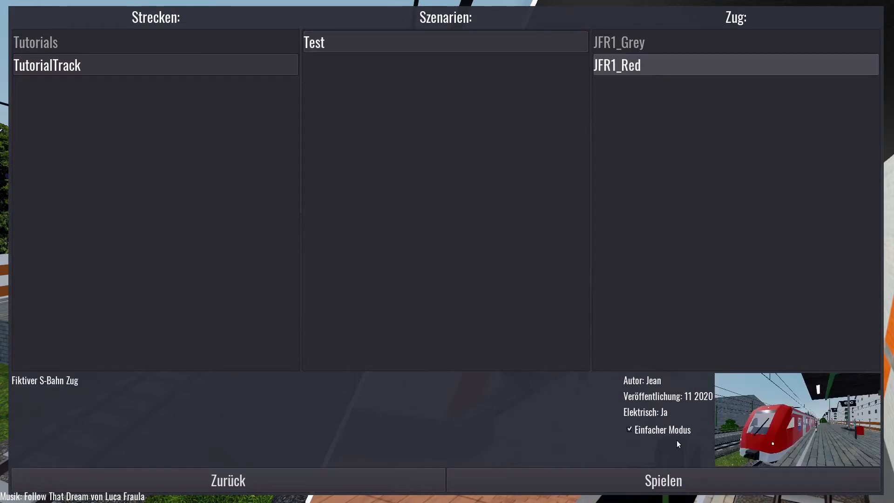
{"action": "left_click", "coordinate": [665, 480]}
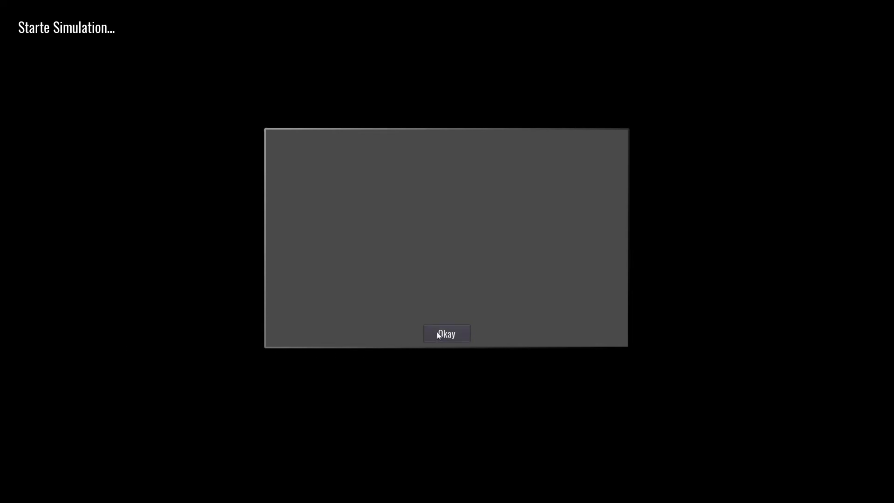
{"action": "left_click", "coordinate": [438, 332]}
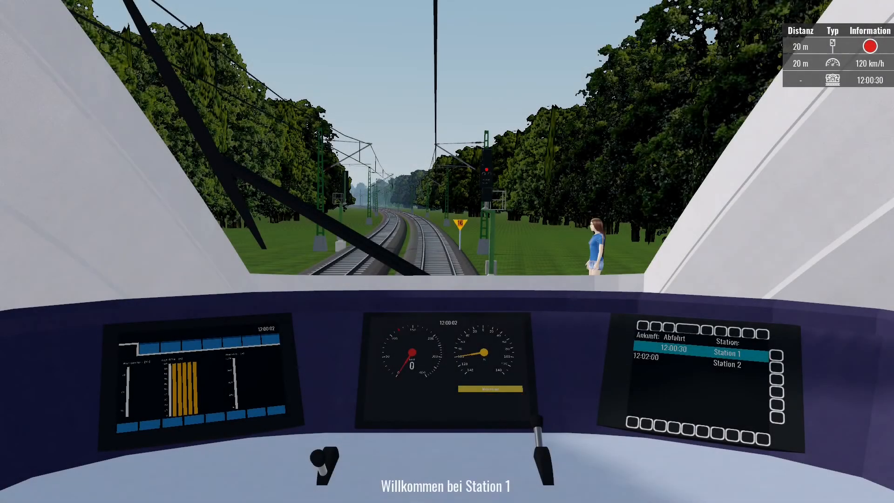
Switch to the outside camera, zoom out and screenshot the track view.
{"action": "key", "text": "c"}
{"action": "key", "text": "c"}
{"action": "key", "text": "c"}
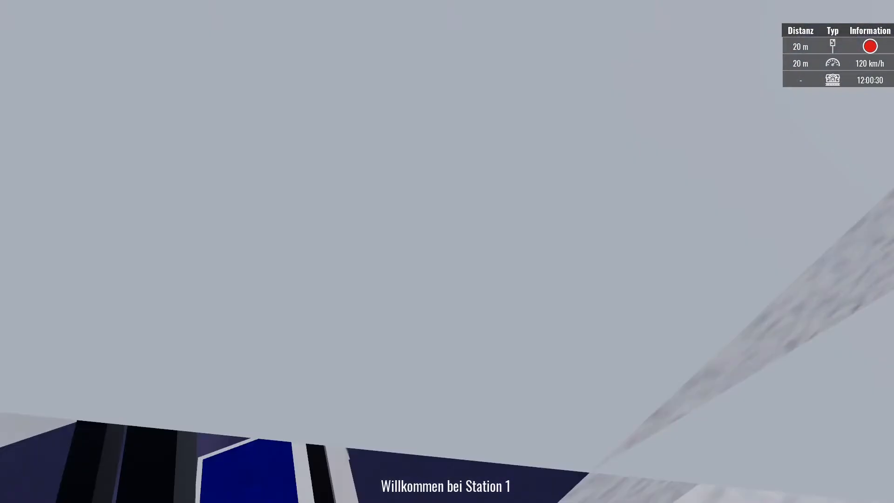
{"action": "scroll", "coordinate": [447, 251], "scroll_direction": "down", "scroll_amount": 10}
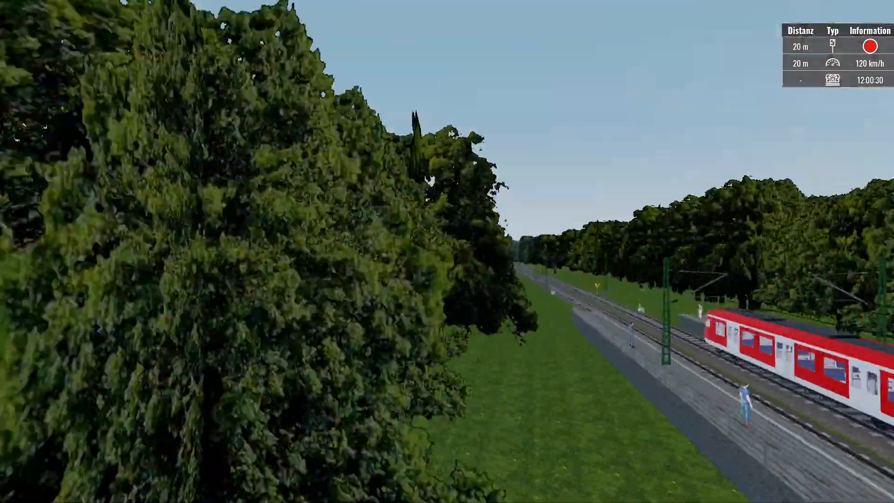
{"action": "scroll", "coordinate": [447, 251], "scroll_direction": "down", "scroll_amount": 8}
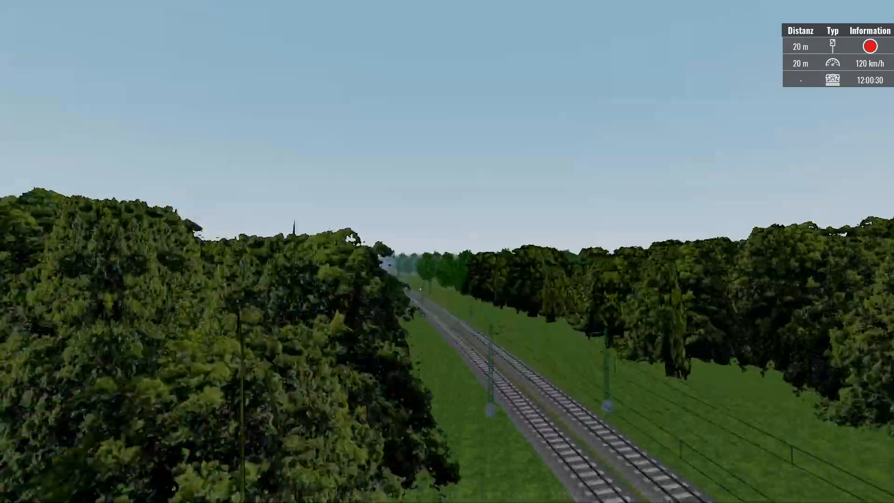
{"action": "key", "text": "Right"}
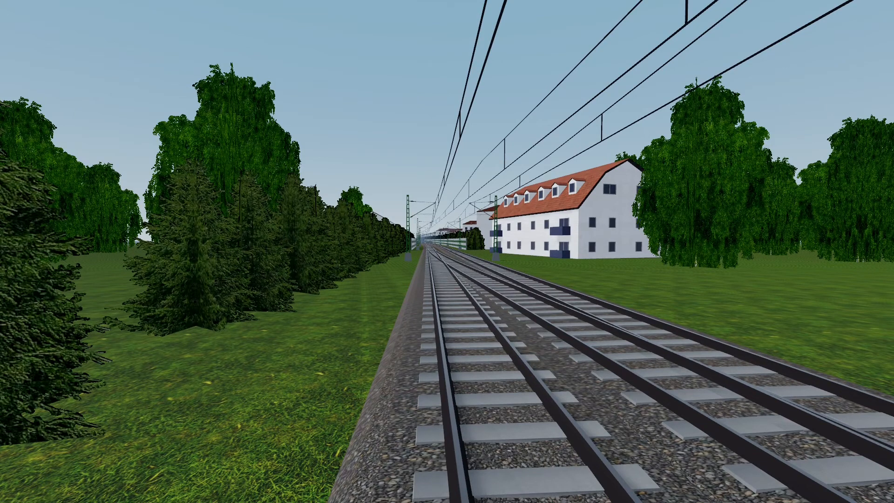
{"action": "key", "text": "Print"}
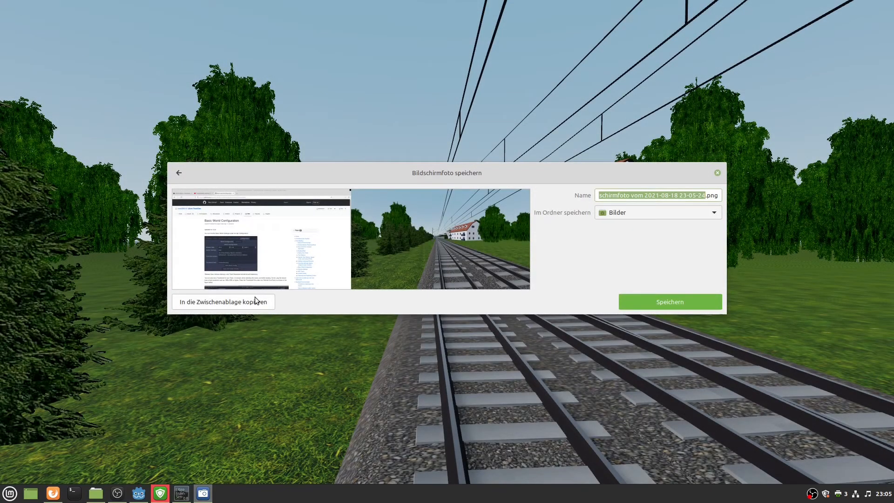
Launch GIMP from the Mint menu by searching 'gim'.
{"action": "key", "text": "super"}
{"action": "type", "text": "gim"}
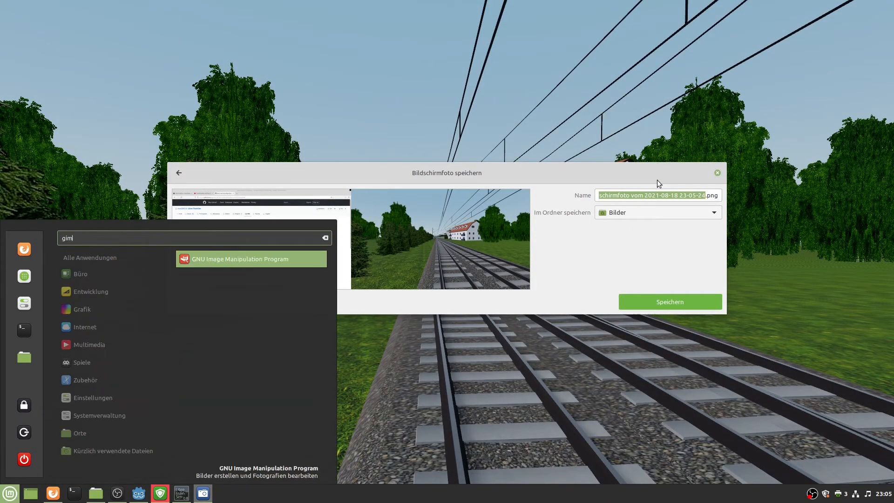
{"action": "key", "text": "Return"}
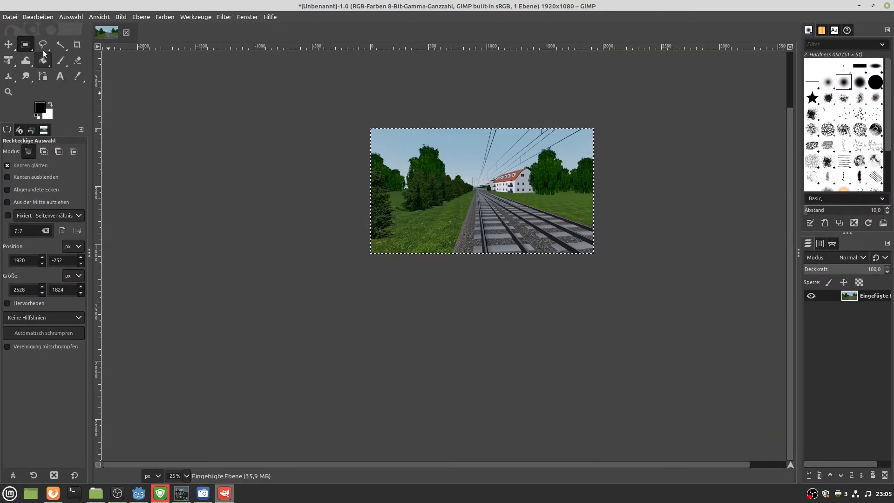
Export the image as screenshot.png into Libre_TrainSim_Editor_v0-8/Worlds/TutorialTrack.
{"action": "left_click", "coordinate": [10, 17]}
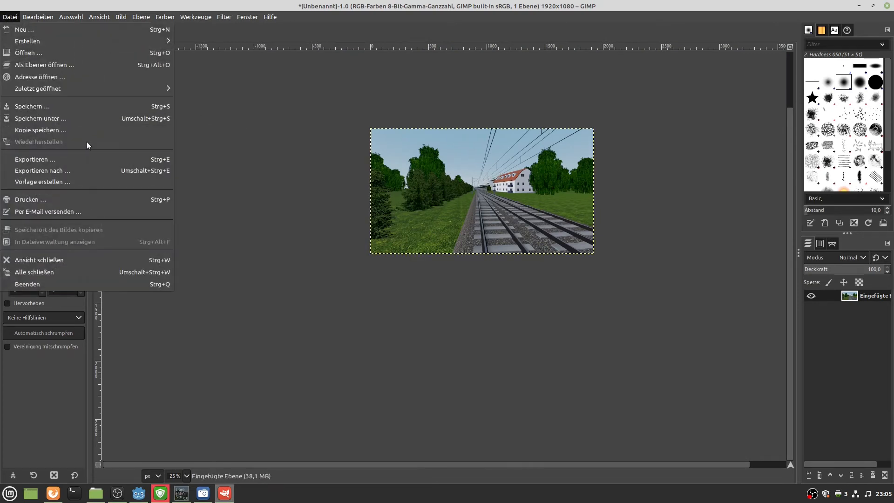
{"action": "left_click", "coordinate": [52, 169]}
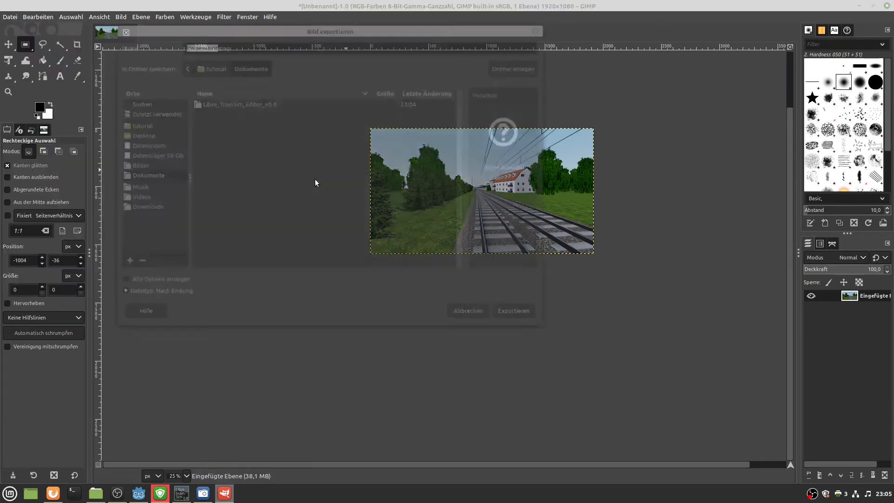
{"action": "double_click", "coordinate": [220, 101]}
{"action": "double_click", "coordinate": [208, 142]}
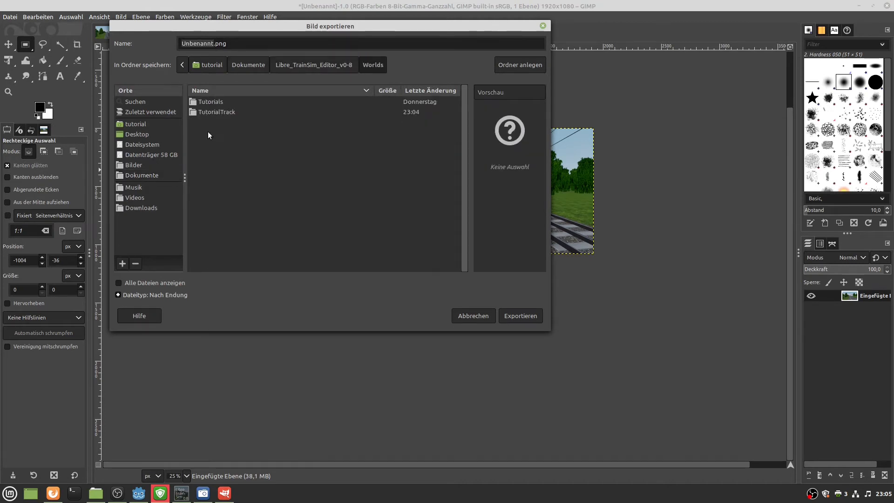
{"action": "left_click", "coordinate": [206, 113]}
{"action": "double_click", "coordinate": [206, 113]}
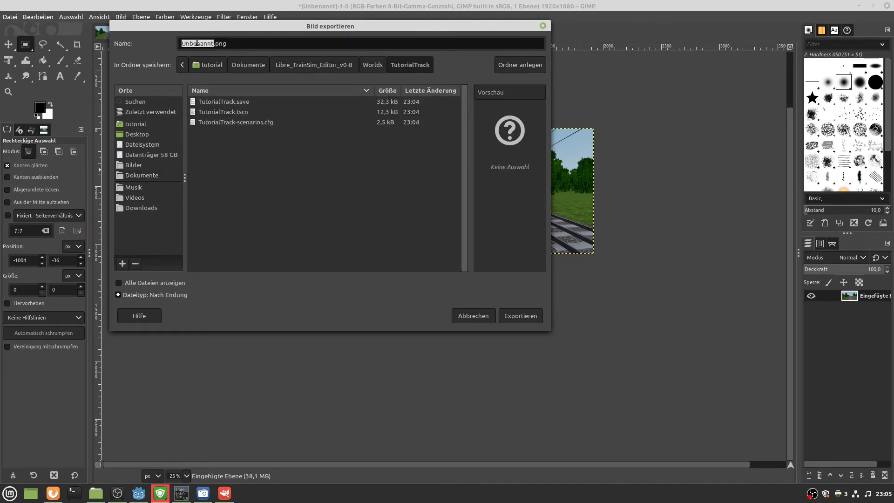
{"action": "type", "text": "screenshot"}
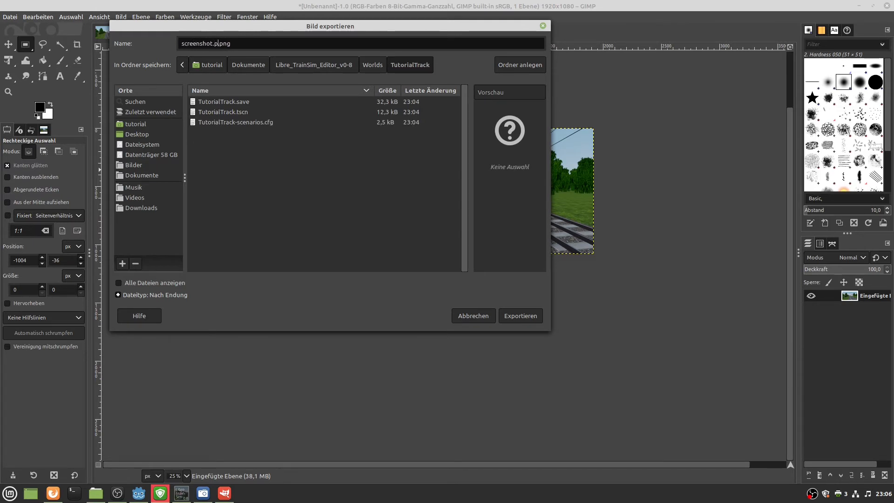
{"action": "key", "text": "BackSpace"}
{"action": "left_click", "coordinate": [508, 314]}
{"action": "left_click", "coordinate": [390, 288]}
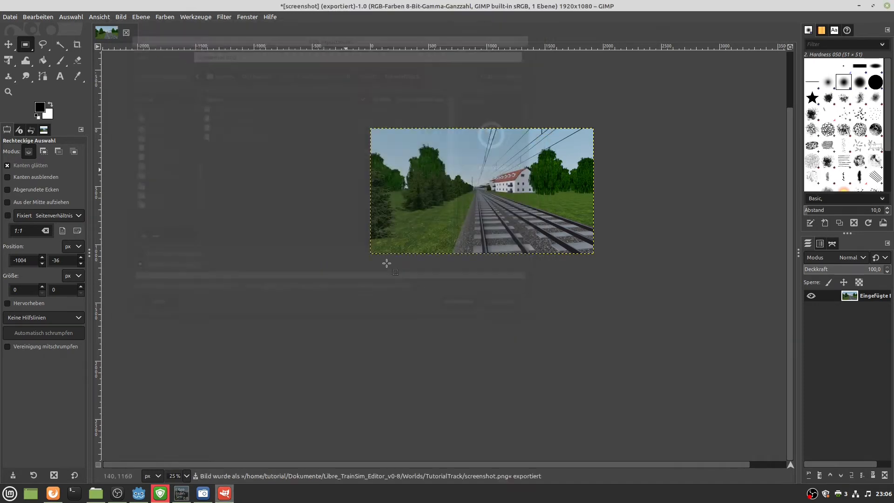
Minimize GIMP, close the screenshot save prompt and pause the running game.
{"action": "left_click", "coordinate": [857, 6]}
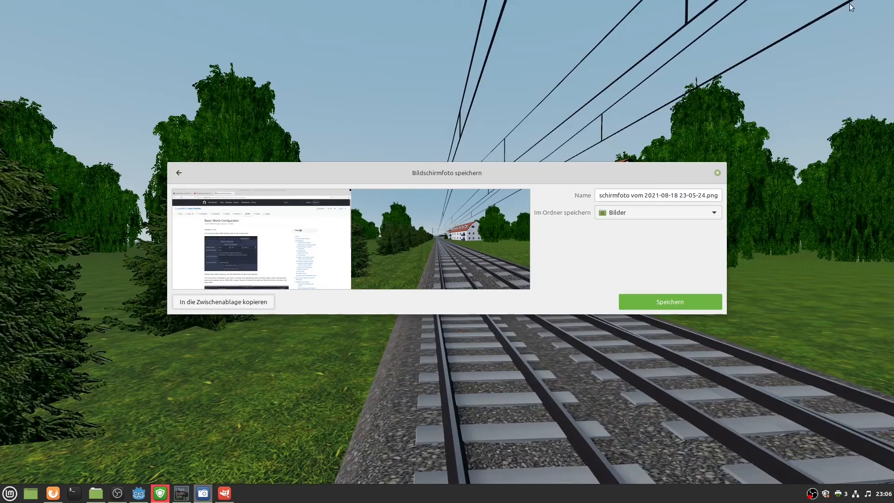
{"action": "left_click", "coordinate": [717, 173]}
{"action": "key", "text": "Escape"}
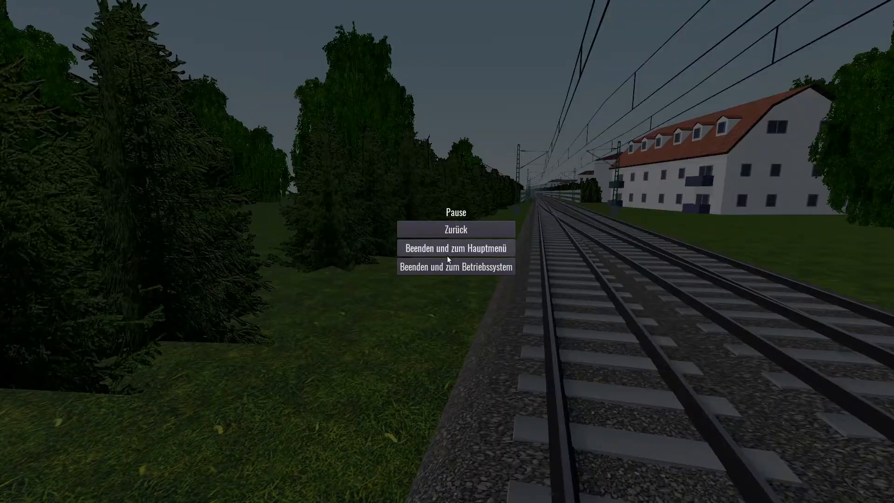
Quit to the editor and copy the resource path of TutorialTrack's screenshot.png.
{"action": "left_click", "coordinate": [460, 271]}
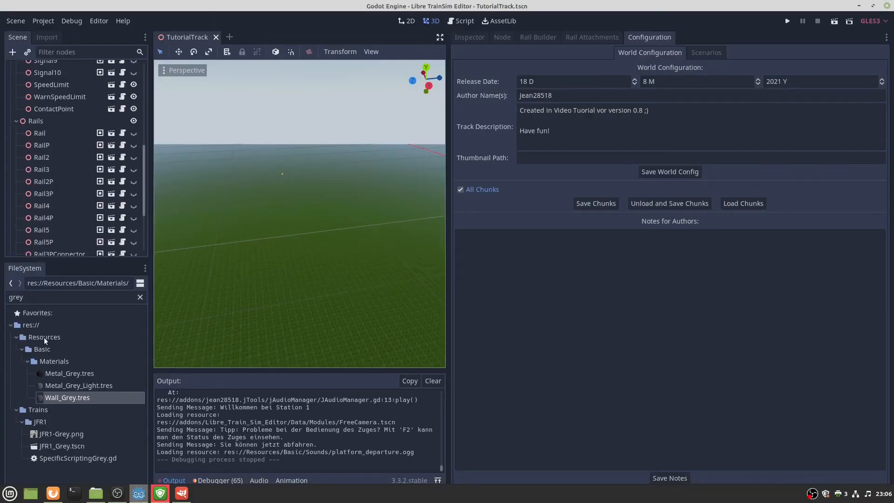
{"action": "double_click", "coordinate": [62, 300]}
{"action": "type", "text": "scree"}
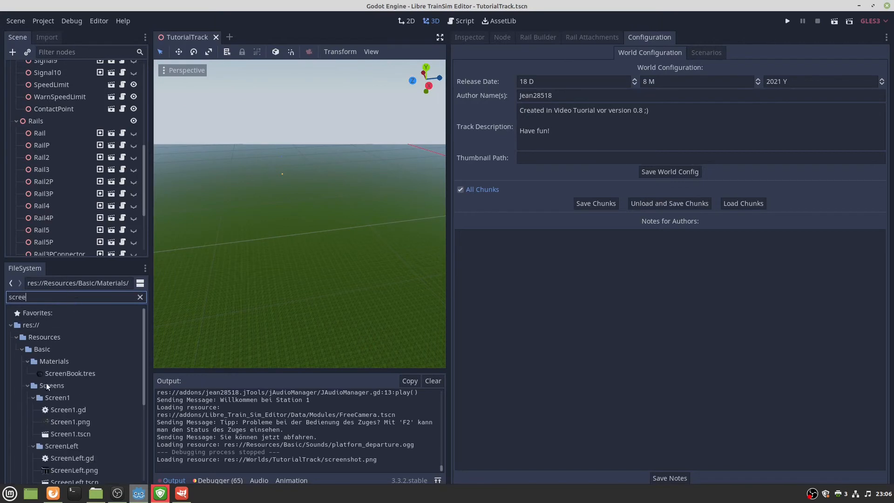
{"action": "scroll", "coordinate": [55, 386], "scroll_direction": "down", "scroll_amount": 5}
{"action": "scroll", "coordinate": [55, 386], "scroll_direction": "down", "scroll_amount": 2}
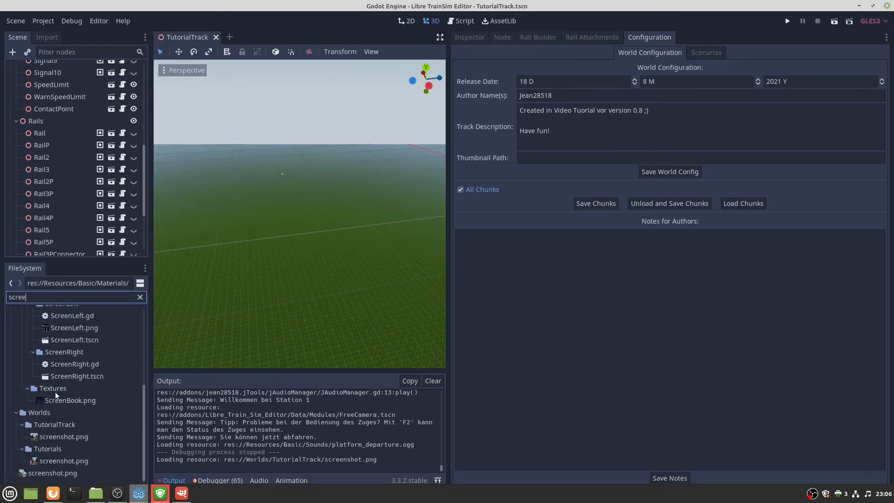
{"action": "left_click", "coordinate": [63, 462]}
{"action": "right_click", "coordinate": [51, 437]}
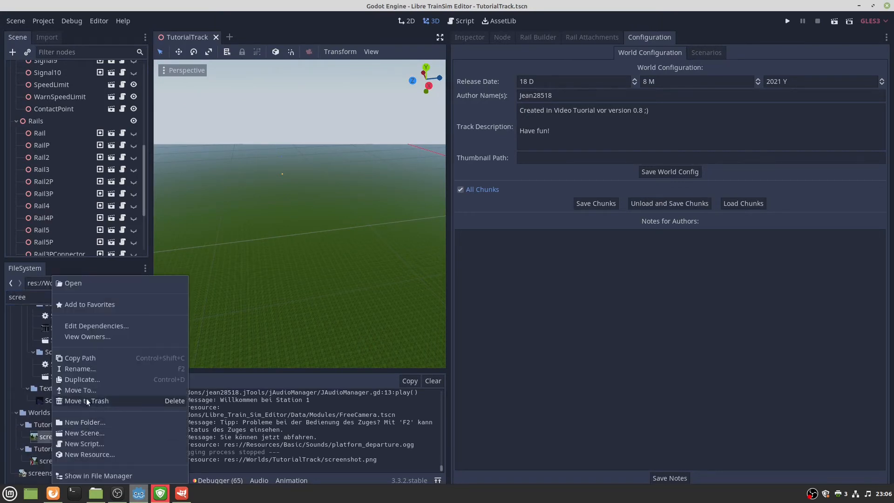
{"action": "left_click", "coordinate": [80, 357]}
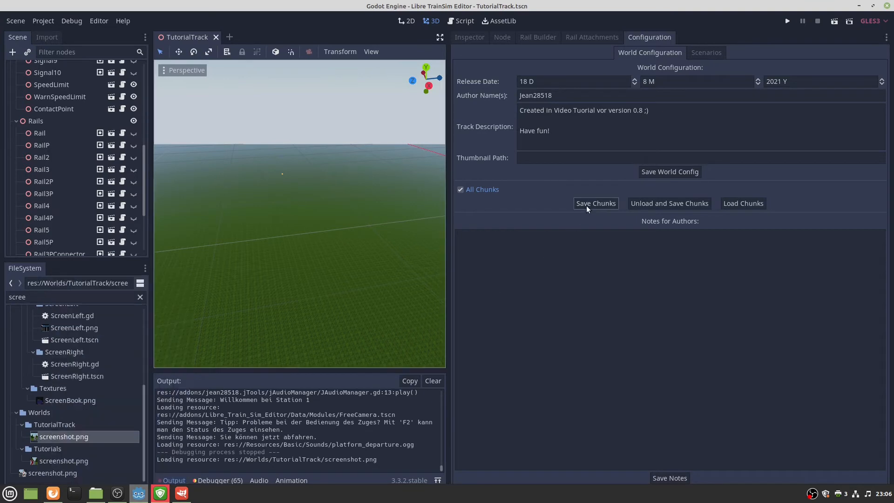
Paste the path into Thumbnail Path, save the world configuration and run the game.
{"action": "left_click", "coordinate": [579, 156]}
{"action": "right_click", "coordinate": [578, 156]}
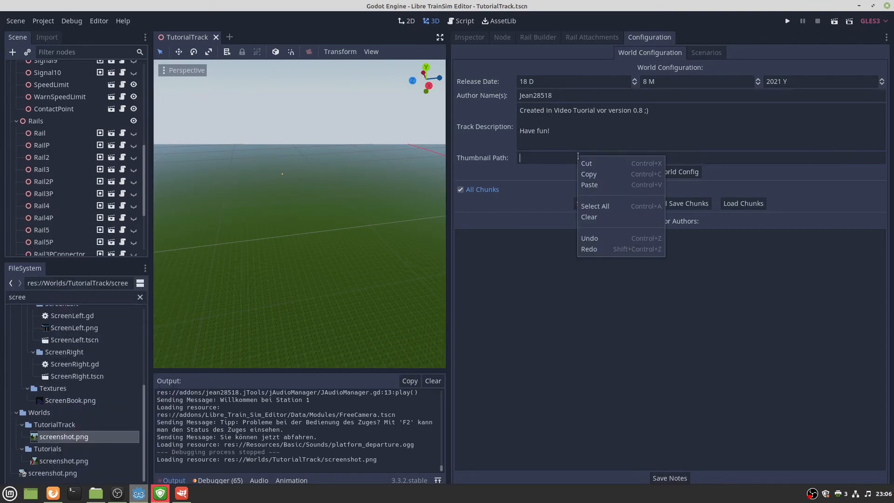
{"action": "left_click", "coordinate": [589, 182]}
{"action": "left_click", "coordinate": [650, 173]}
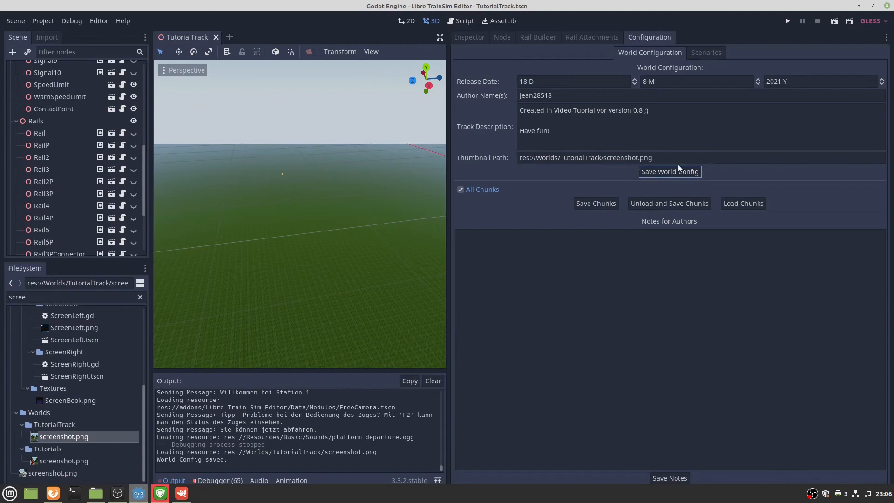
{"action": "left_click", "coordinate": [787, 21]}
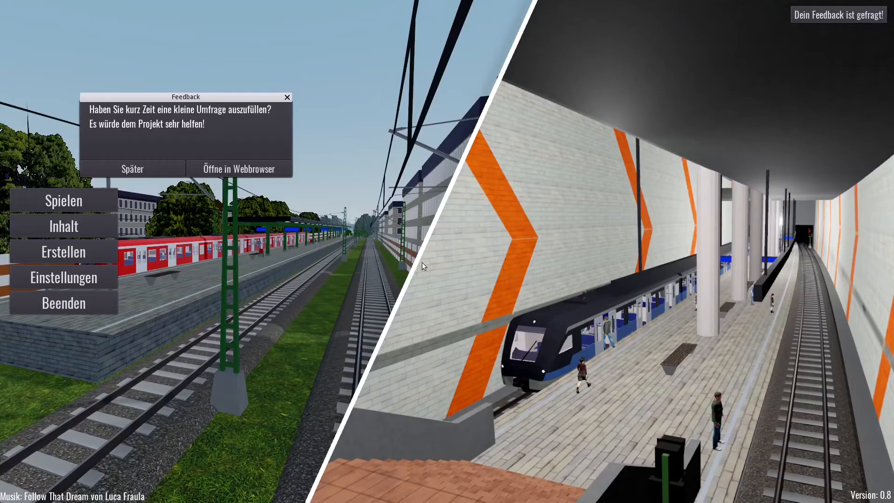
Start the TutorialTrack Test scenario with JFR1_Red, then pause and quit to the editor.
{"action": "left_click", "coordinate": [149, 168]}
{"action": "left_click", "coordinate": [101, 203]}
{"action": "left_click", "coordinate": [90, 68]}
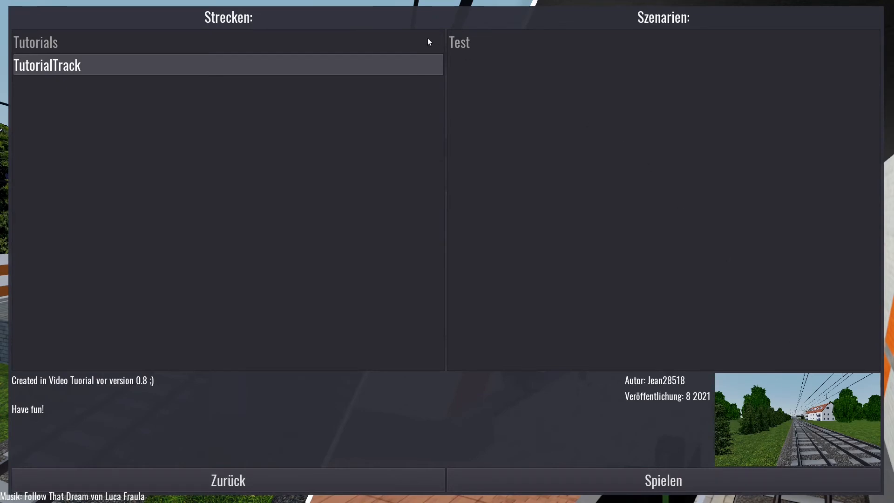
{"action": "left_click", "coordinate": [459, 42]}
{"action": "left_click", "coordinate": [609, 64]}
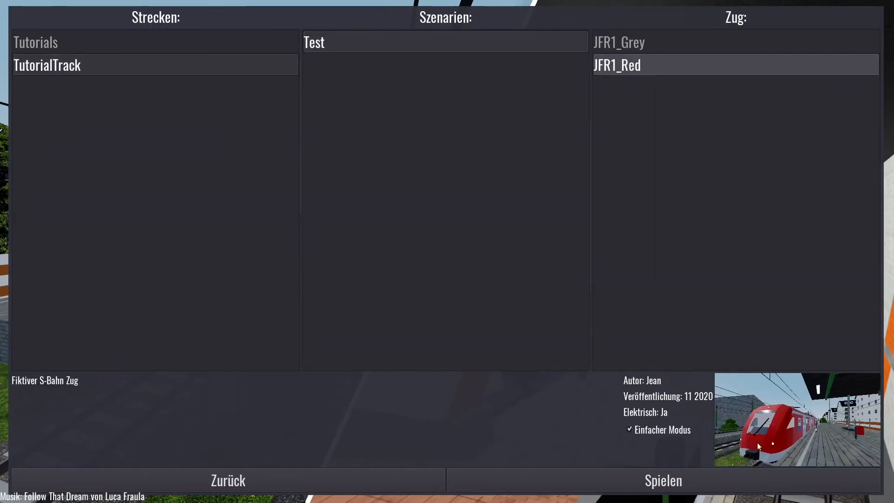
{"action": "left_click", "coordinate": [744, 489]}
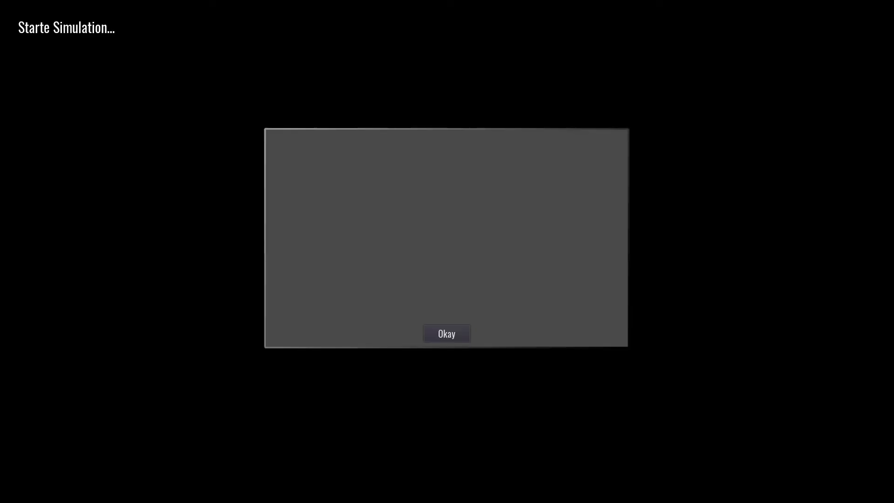
{"action": "left_click", "coordinate": [451, 328]}
{"action": "key", "text": "Escape"}
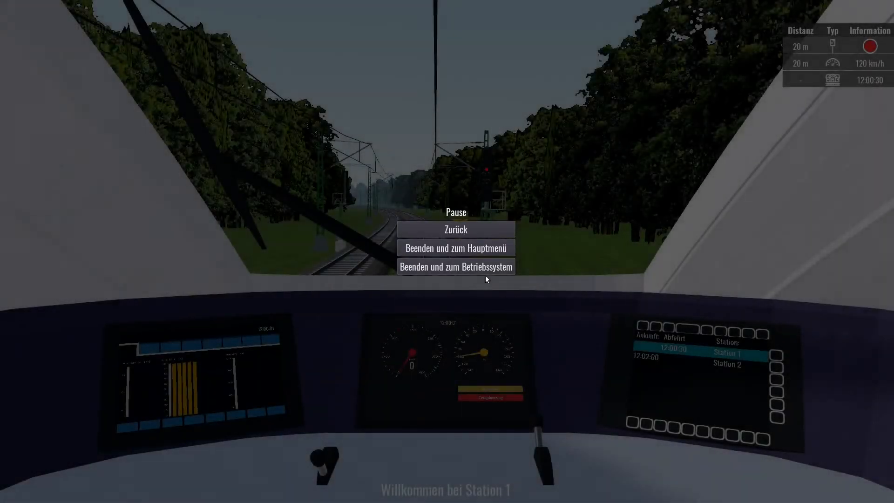
{"action": "left_click", "coordinate": [484, 264]}
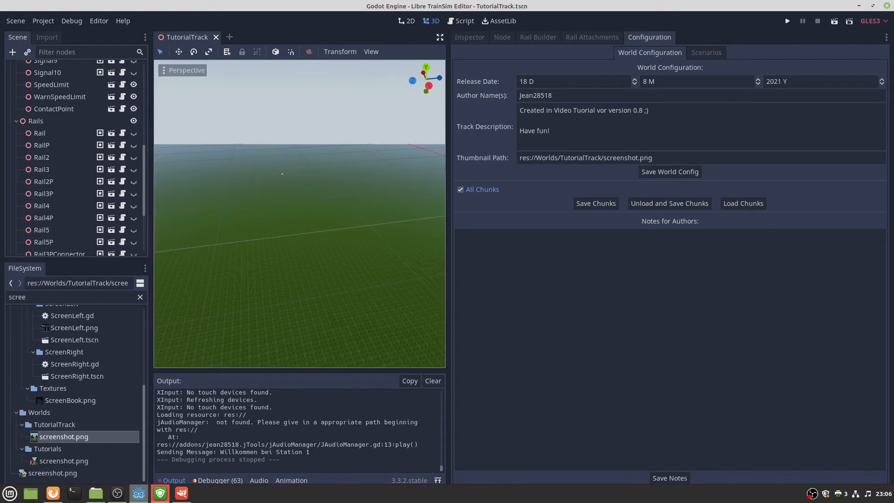
Rename the Test scenario to 'Station 1 to Station2'.
{"action": "key", "text": "alt+Tab"}
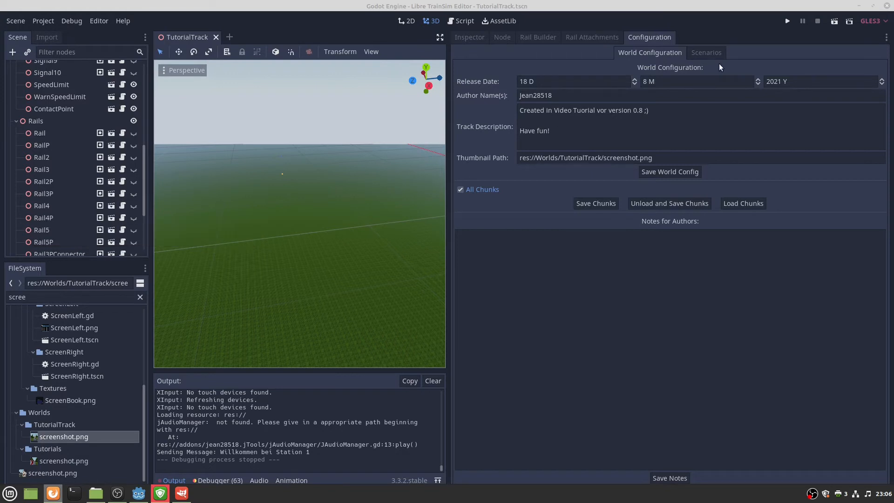
{"action": "left_click", "coordinate": [703, 52]}
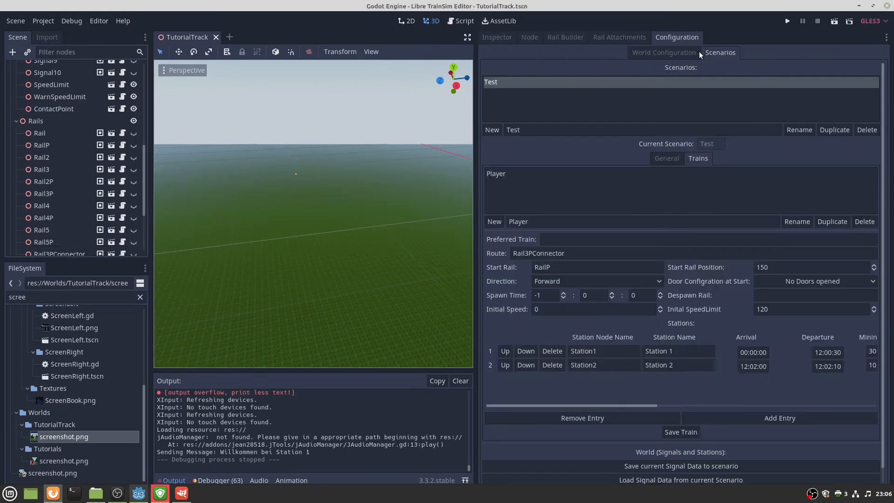
{"action": "double_click", "coordinate": [542, 131]}
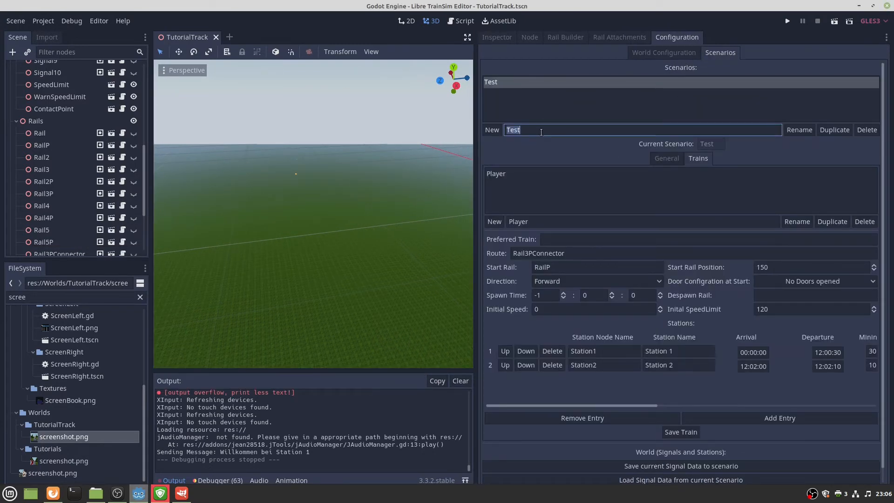
{"action": "type", "text": "From"}
{"action": "type", "text": " Station "}
{"action": "type", "text": "1"}
{"action": "key", "text": "BackSpace"}
{"action": "key", "text": "BackSpace"}
{"action": "key", "text": "BackSpace"}
{"action": "key", "text": "BackSpace"}
{"action": "key", "text": "BackSpace"}
{"action": "key", "text": "BackSpace"}
{"action": "key", "text": "BackSpace"}
{"action": "key", "text": "BackSpace"}
{"action": "key", "text": "BackSpace"}
{"action": "key", "text": "BackSpace"}
{"action": "key", "text": "BackSpace"}
{"action": "key", "text": "BackSpace"}
{"action": "key", "text": "BackSpace"}
{"action": "key", "text": "BackSpace"}
{"action": "type", "text": "Station"}
{"action": "type", "text": " 1 -"}
{"action": "key", "text": "BackSpace"}
{"action": "type", "text": "to Station"}
{"action": "left_click", "coordinate": [804, 133]}
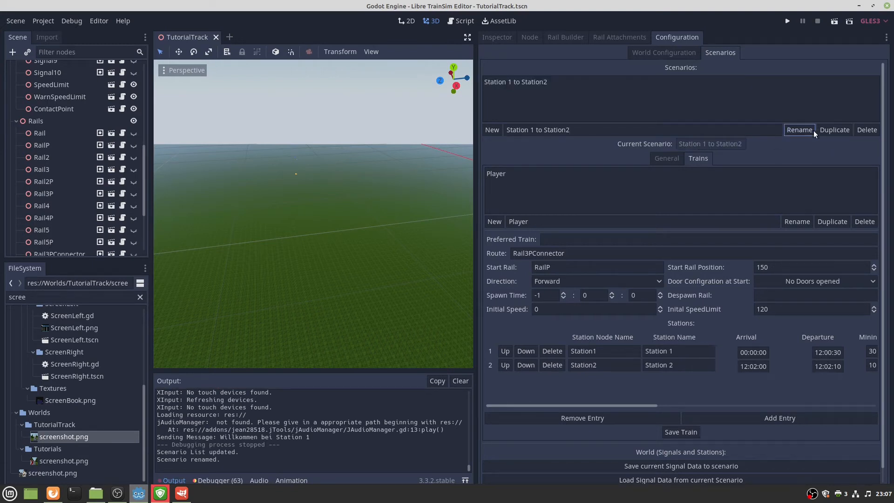
Save the Player train, store the current signal data and save the general settings.
{"action": "left_click", "coordinate": [694, 432]}
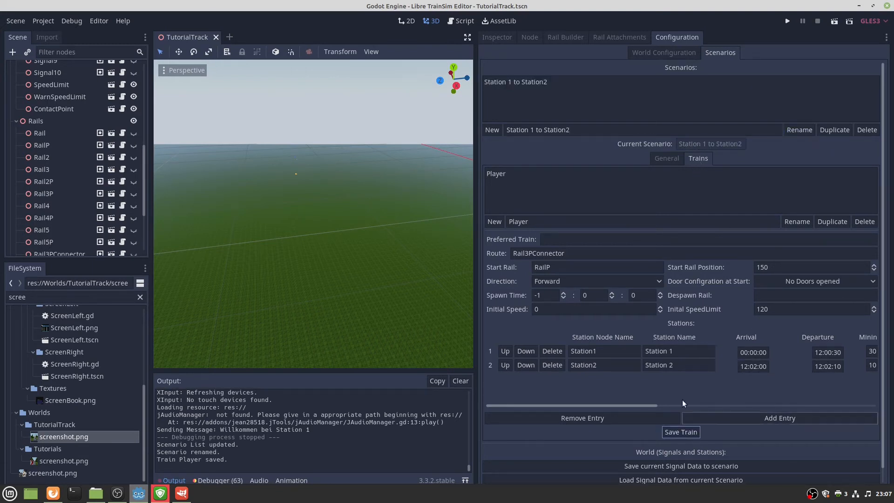
{"action": "left_click", "coordinate": [660, 161]}
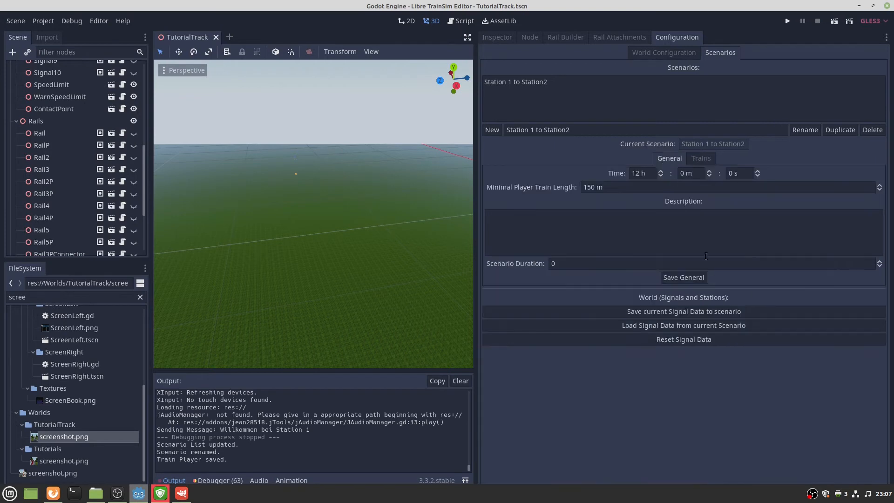
{"action": "left_click", "coordinate": [687, 311]}
{"action": "left_click", "coordinate": [679, 281]}
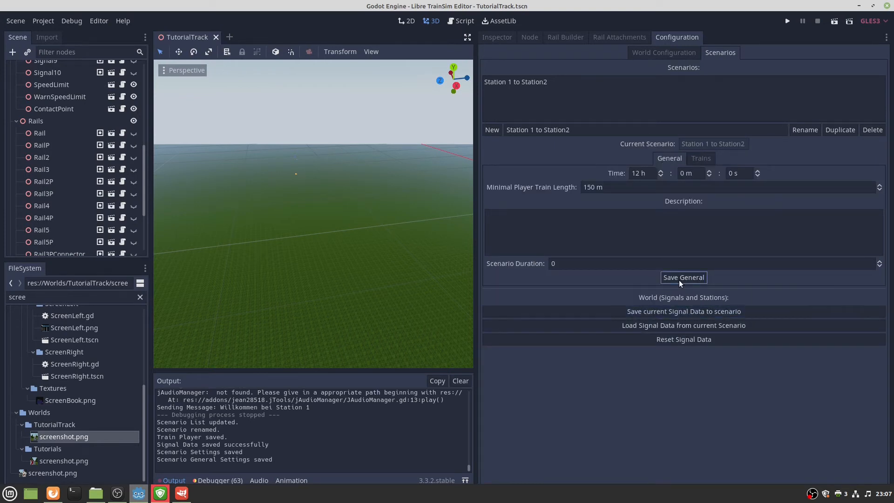
{"action": "left_click", "coordinate": [95, 493]}
Make a backup copy of the Libre_TrainSim_Editor_v0-8 folder in Dokumente.
{"action": "left_click", "coordinate": [200, 35]}
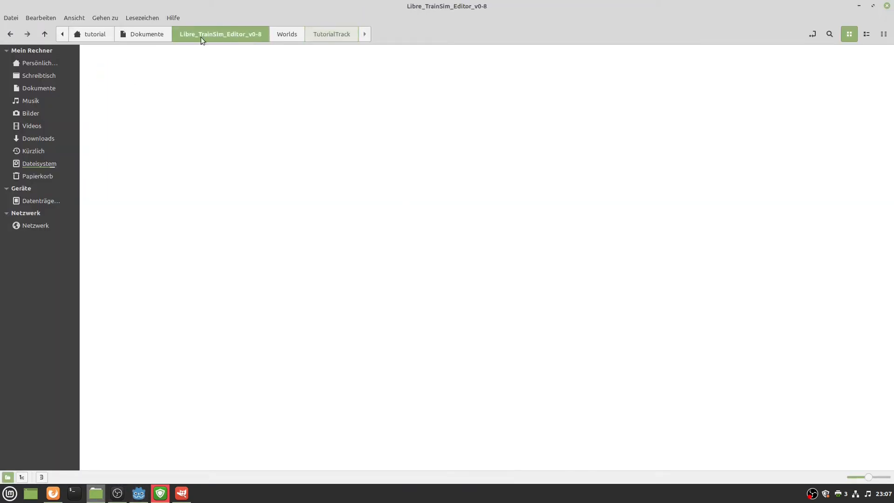
{"action": "left_click", "coordinate": [147, 34]}
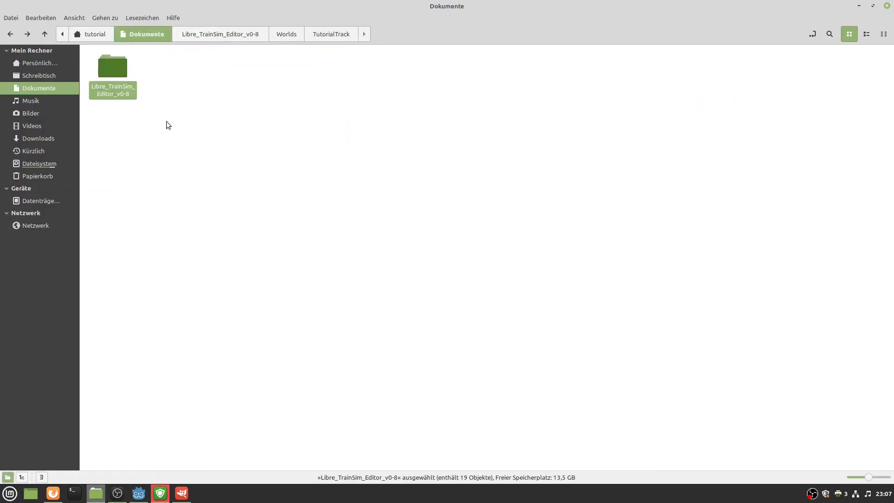
{"action": "left_click_drag", "start_coordinate": [168, 125], "coordinate": [127, 74]}
{"action": "left_click_drag", "start_coordinate": [193, 183], "coordinate": [120, 53]}
{"action": "key", "text": "ctrl+c"}
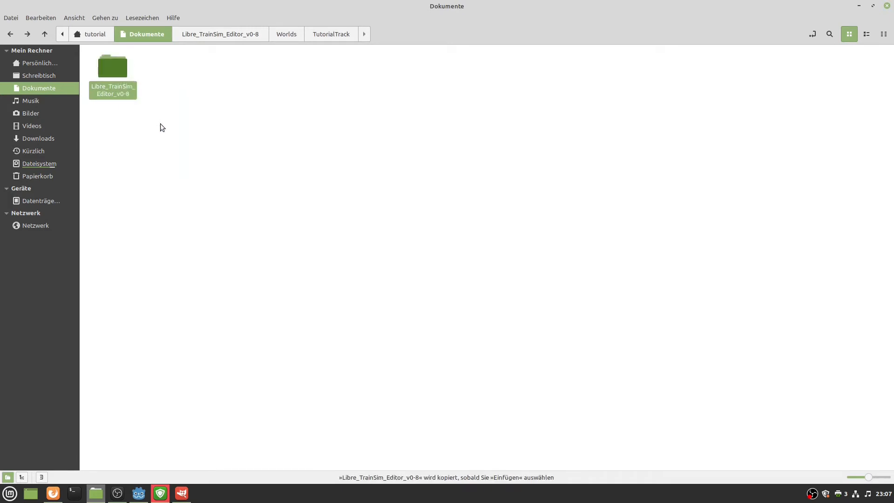
{"action": "left_click", "coordinate": [161, 124]}
{"action": "key", "text": "ctrl+v"}
Deselect the copied folder and minimize the file manager.
{"action": "left_click", "coordinate": [184, 98]}
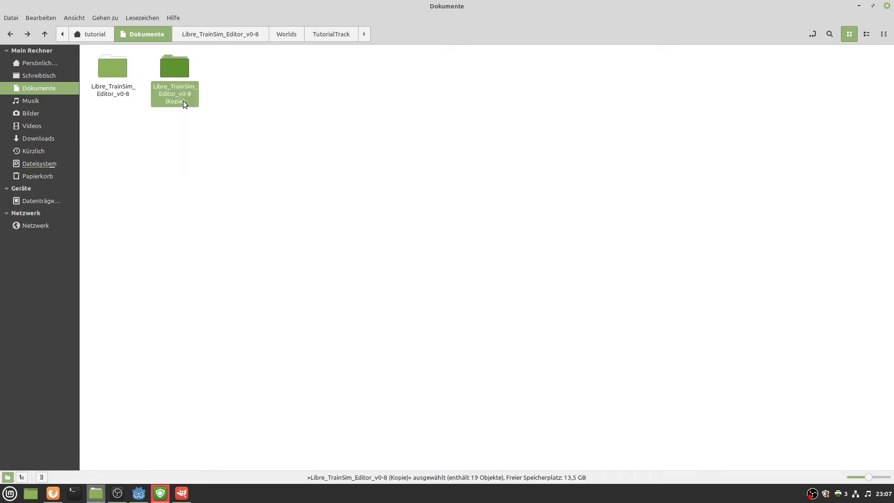
{"action": "left_click", "coordinate": [195, 133]}
{"action": "left_click", "coordinate": [859, 5]}
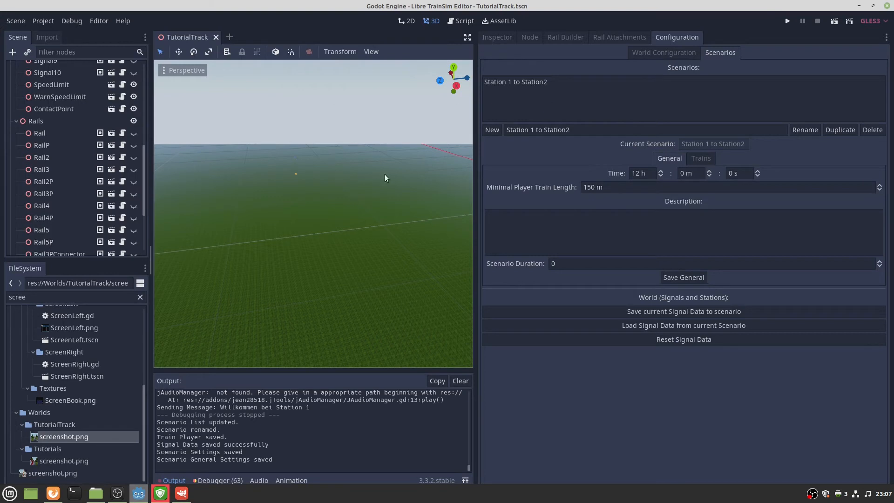
Correct the Player train's preferred train to JFR1_Red and save the train.
{"action": "left_click", "coordinate": [701, 159]}
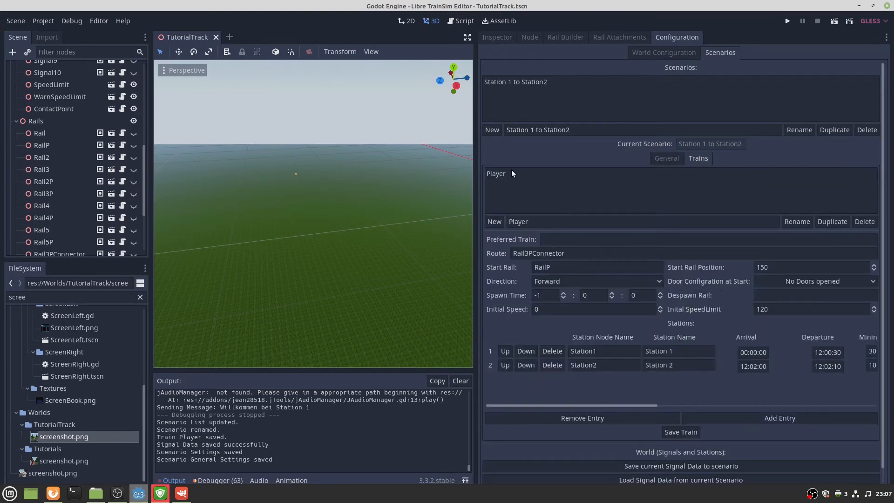
{"action": "left_click", "coordinate": [551, 240]}
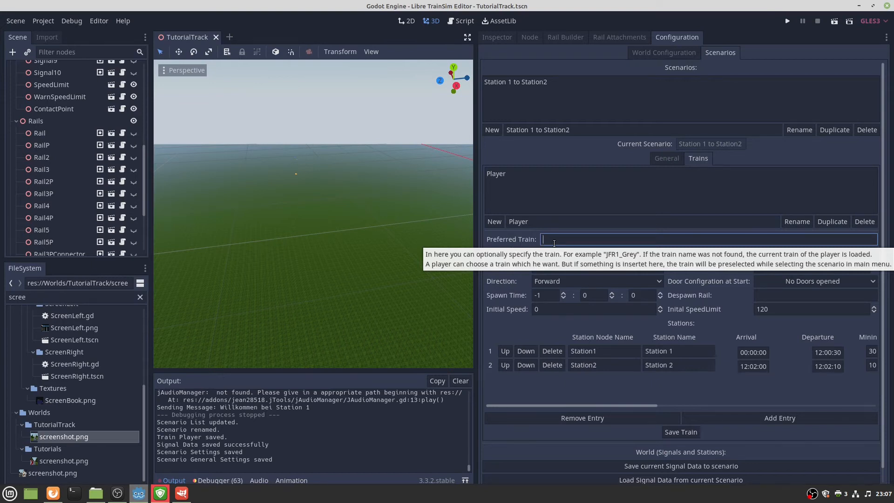
{"action": "type", "text": "R1_RE"}
{"action": "key", "text": "BackSpace"}
{"action": "key", "text": "BackSpace"}
{"action": "type", "text": "Red"}
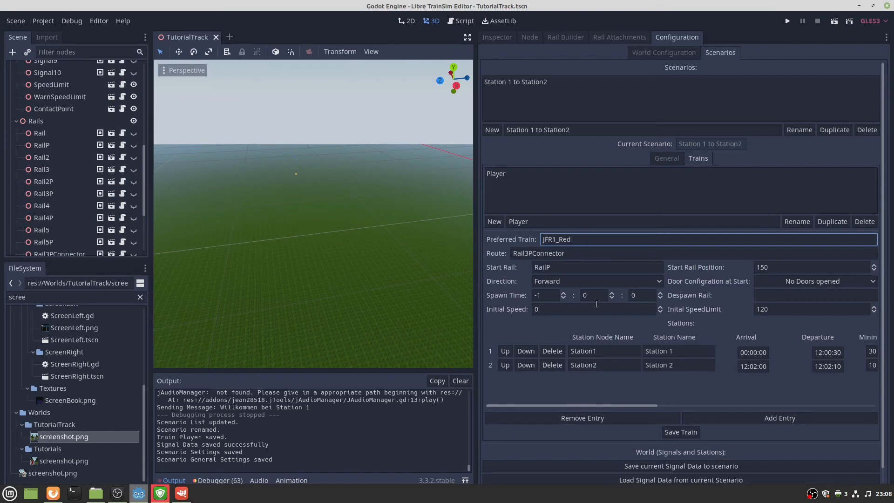
{"action": "left_click", "coordinate": [680, 428]}
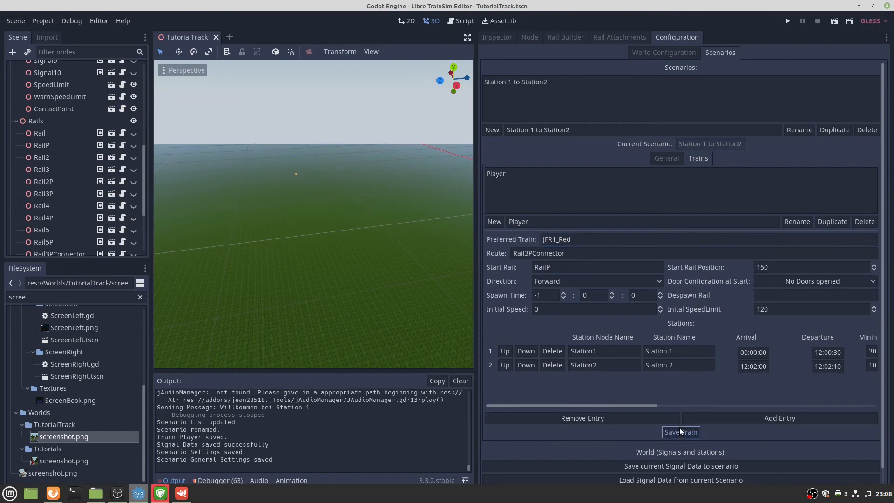
Save the current signal data to the Station 1 to Station2 scenario.
{"action": "left_click", "coordinate": [647, 466]}
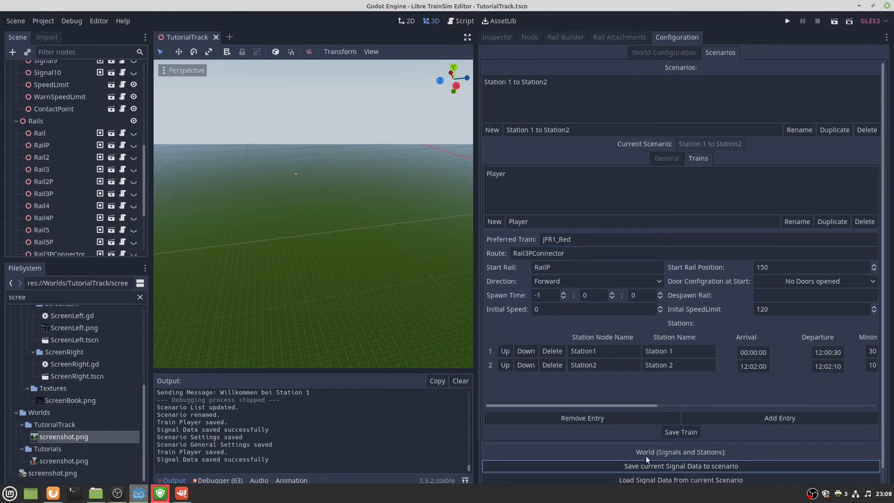
{"action": "scroll", "coordinate": [647, 456], "scroll_direction": "down", "scroll_amount": 1}
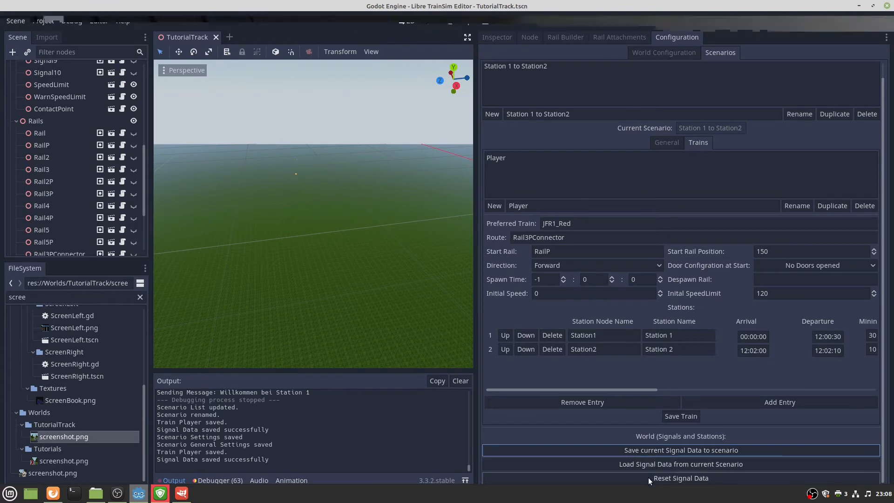
{"action": "left_click", "coordinate": [635, 448]}
{"action": "scroll", "coordinate": [588, 171], "scroll_direction": "up", "scroll_amount": 1}
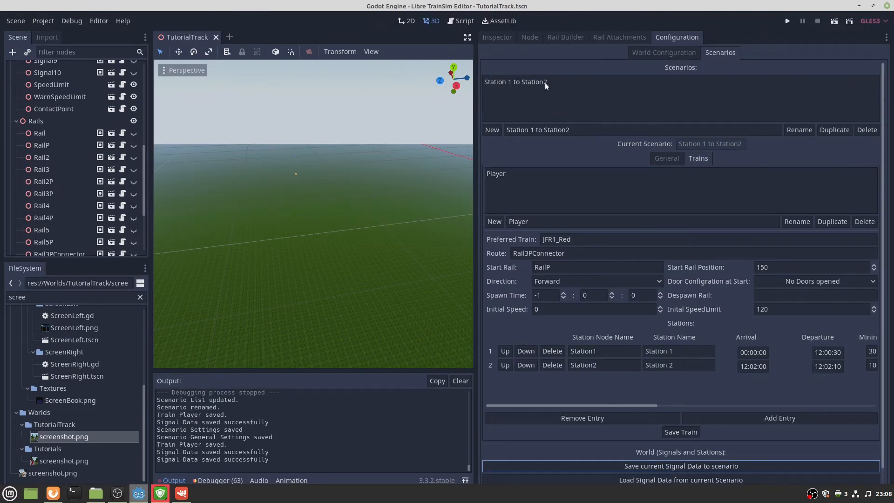
Set the scenario duration to 2 and the minimal player train length to 100 m.
{"action": "left_click", "coordinate": [660, 158]}
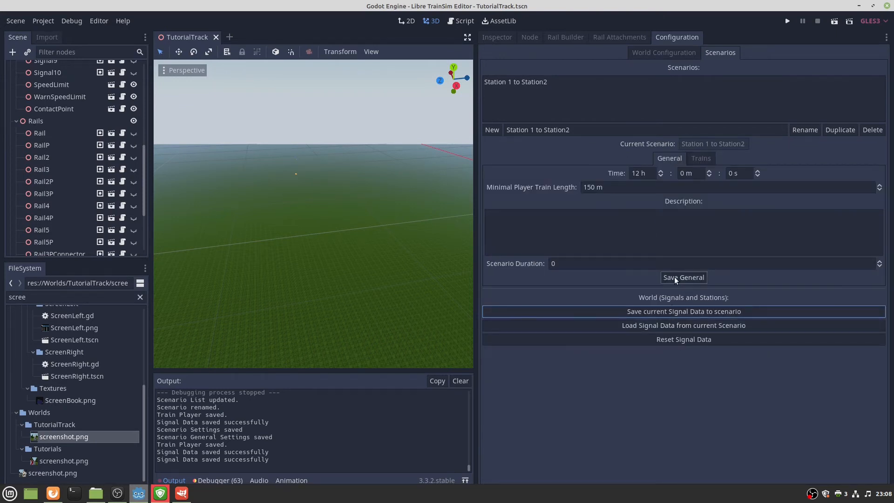
{"action": "left_click", "coordinate": [610, 259]}
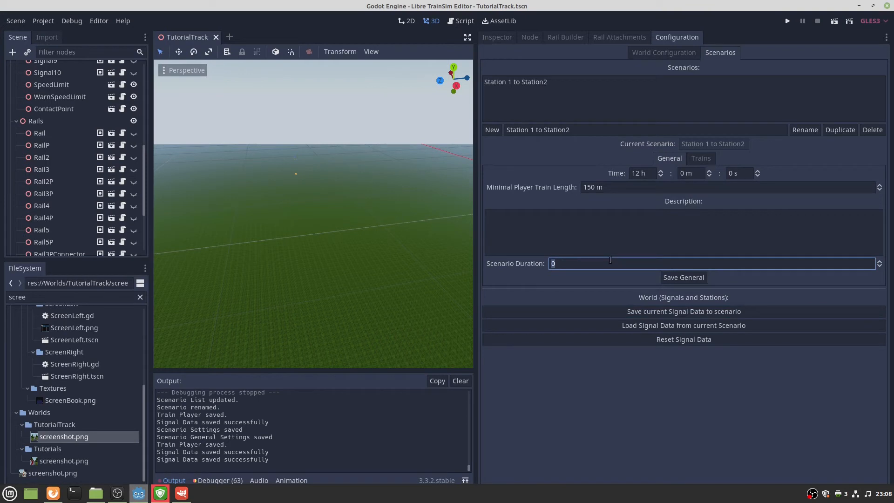
{"action": "type", "text": "2"}
{"action": "left_click", "coordinate": [683, 278]}
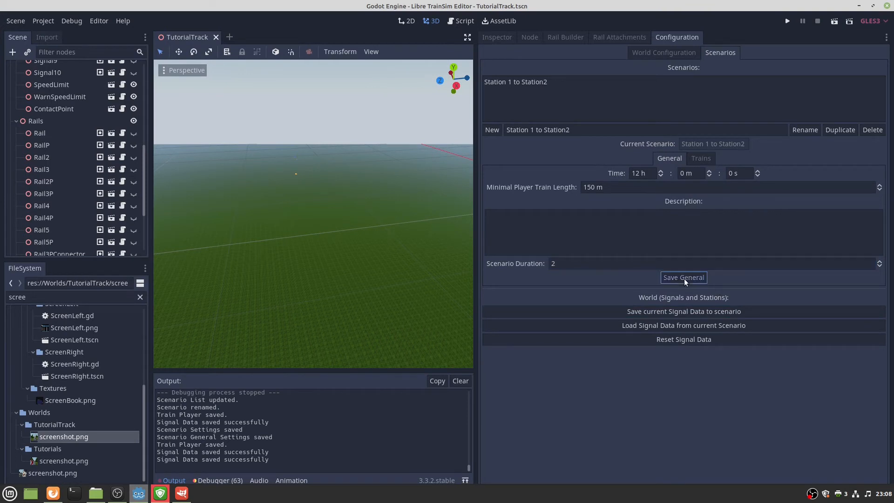
{"action": "double_click", "coordinate": [590, 187]}
{"action": "type", "text": "100"}
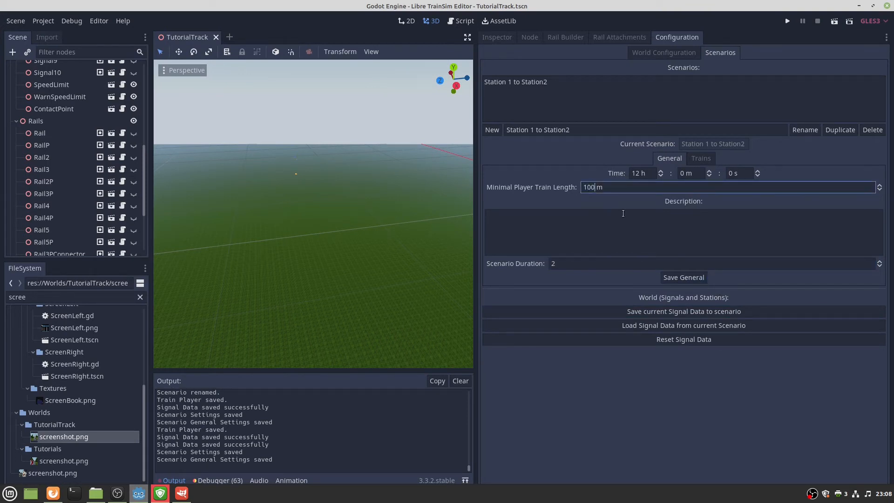
{"action": "left_click", "coordinate": [700, 278]}
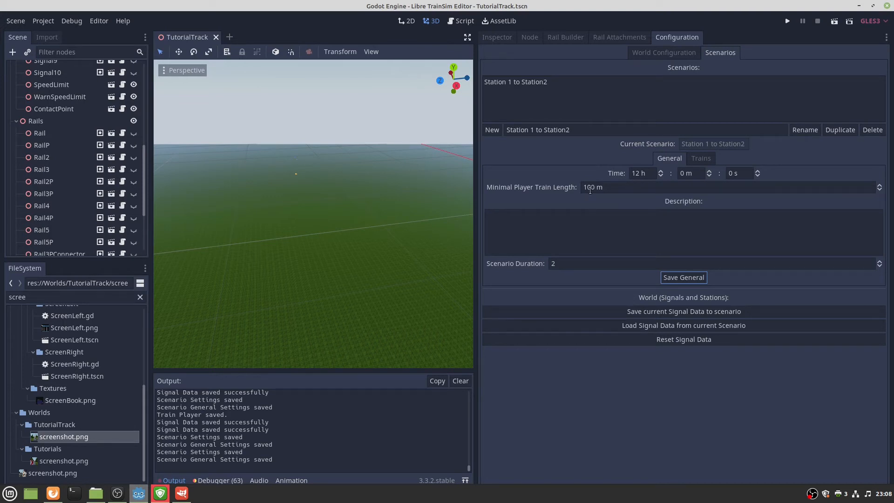
Enter the description 'In this scenario you have to drive your Train to Station 2. Drive safe!' and save.
{"action": "left_click", "coordinate": [573, 216]}
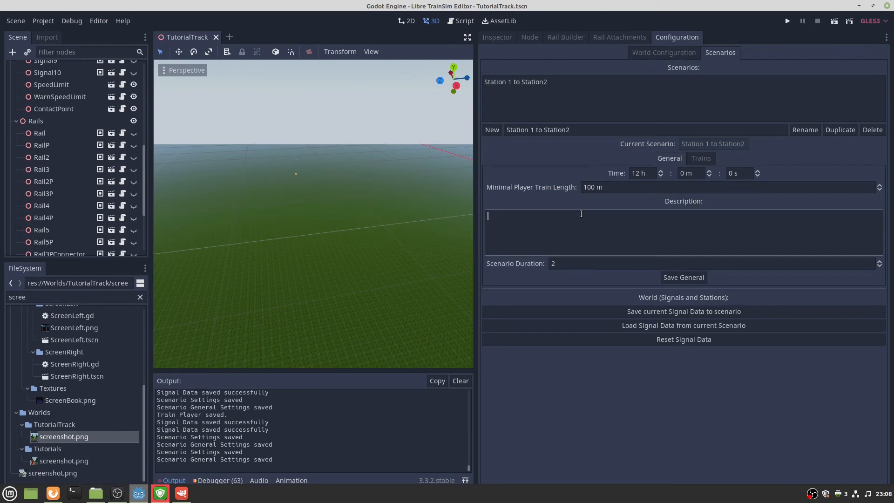
{"action": "type", "text": "In this scenario you have to drive your Train to Station 2.  "}
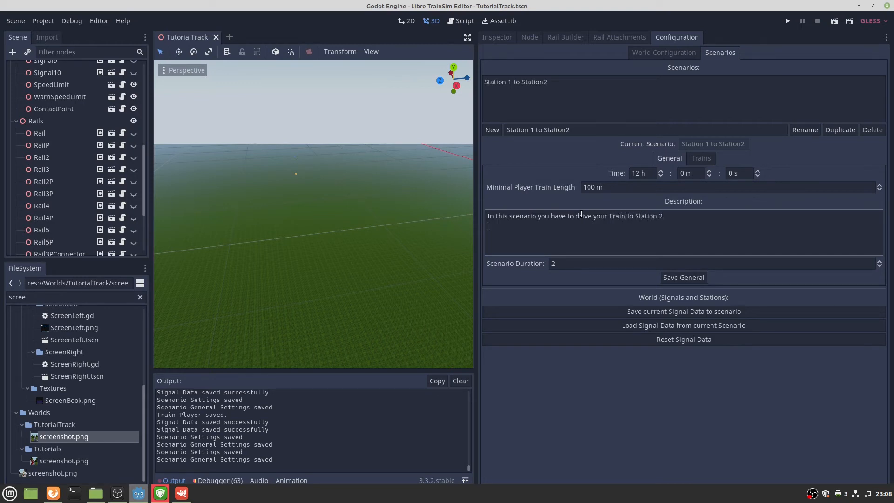
{"action": "type", "text": "Drive save"}
{"action": "key", "text": "BackSpace"}
{"action": "key", "text": "BackSpace"}
{"action": "type", "text": "fe!"}
{"action": "key", "text": "BackSpace"}
{"action": "key", "text": "BackSpace"}
{"action": "type", "text": "afe!"}
{"action": "left_click", "coordinate": [678, 281]}
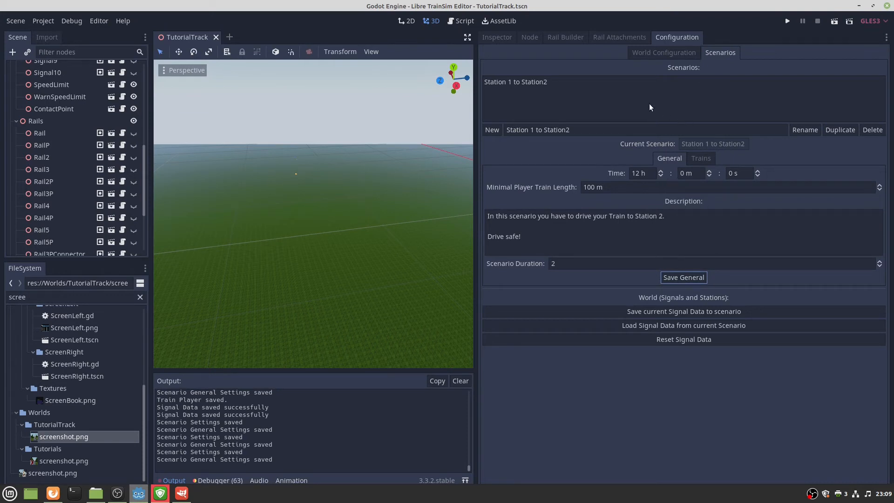
{"action": "left_click", "coordinate": [543, 81]}
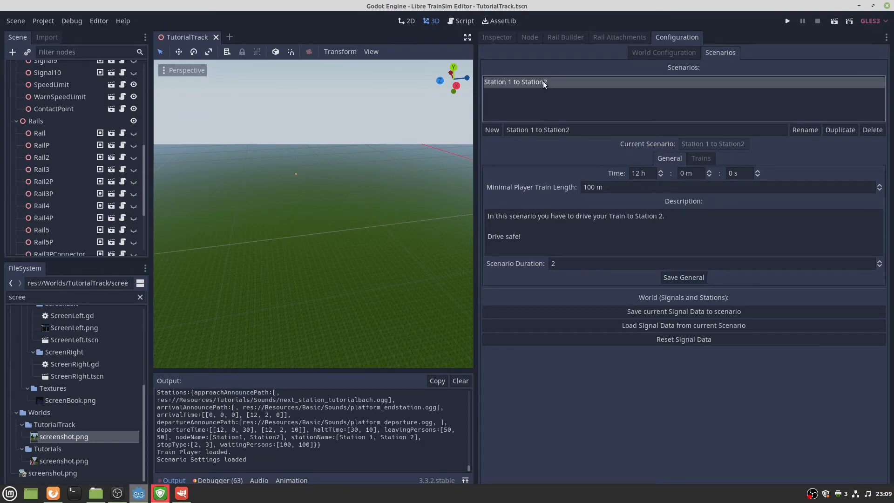
{"action": "left_click", "coordinate": [690, 282]}
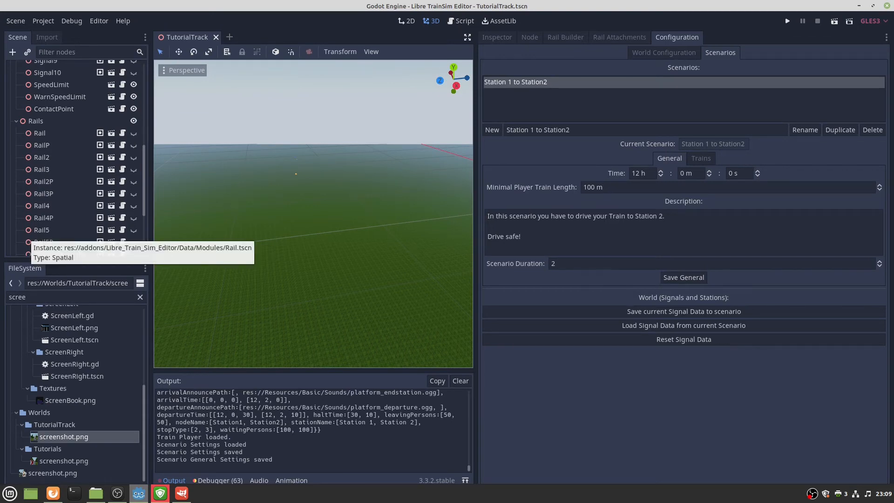
{"action": "key", "text": "alt+Tab"}
Scroll through the Scenario Settings wiki page, then follow the sidebar's NPC Trains link.
{"action": "scroll", "coordinate": [383, 234], "scroll_direction": "down", "scroll_amount": 20}
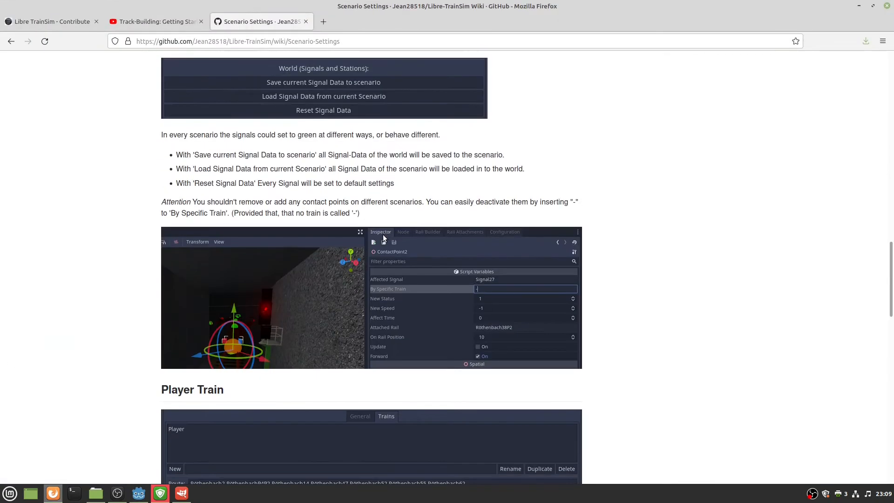
{"action": "scroll", "coordinate": [220, 191], "scroll_direction": "down", "scroll_amount": 7}
{"action": "scroll", "coordinate": [312, 164], "scroll_direction": "up", "scroll_amount": 5}
{"action": "scroll", "coordinate": [353, 206], "scroll_direction": "down", "scroll_amount": 6}
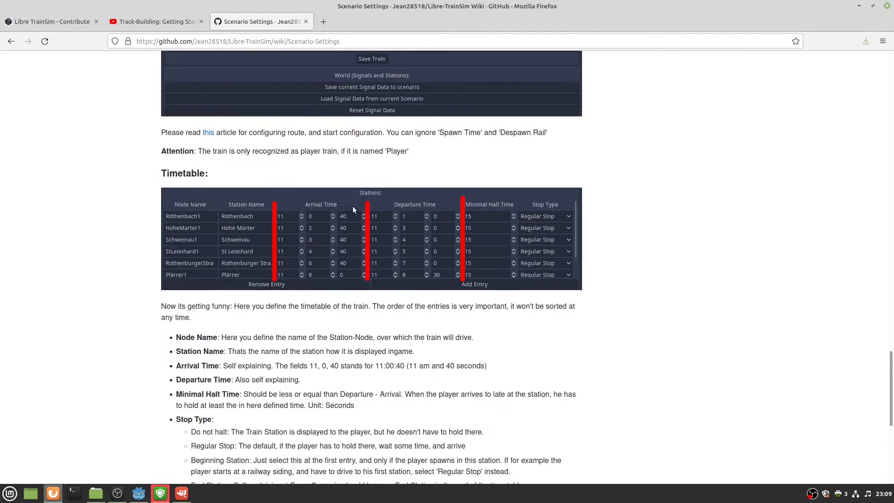
{"action": "scroll", "coordinate": [239, 176], "scroll_direction": "down", "scroll_amount": 5}
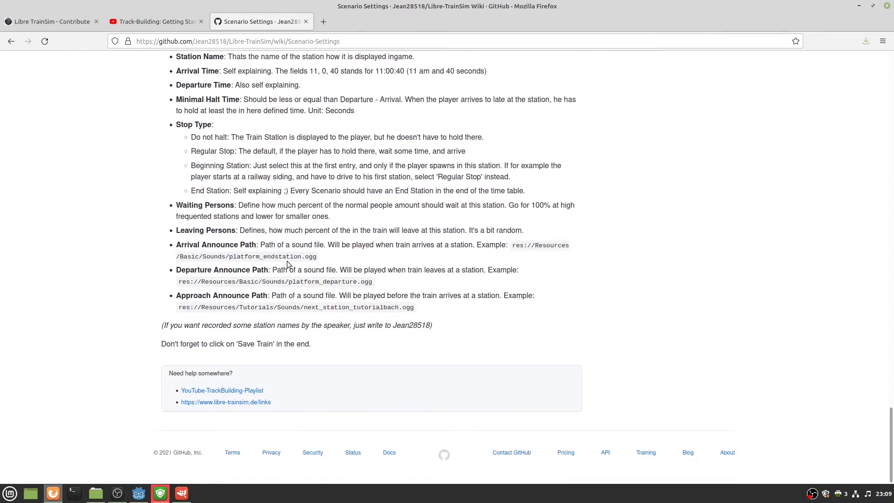
{"action": "scroll", "coordinate": [295, 223], "scroll_direction": "up", "scroll_amount": 20}
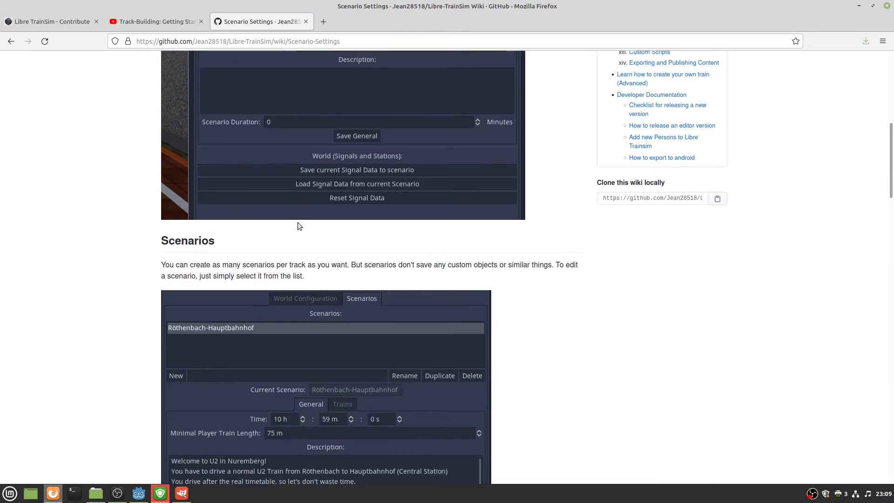
{"action": "scroll", "coordinate": [299, 224], "scroll_direction": "up", "scroll_amount": 6}
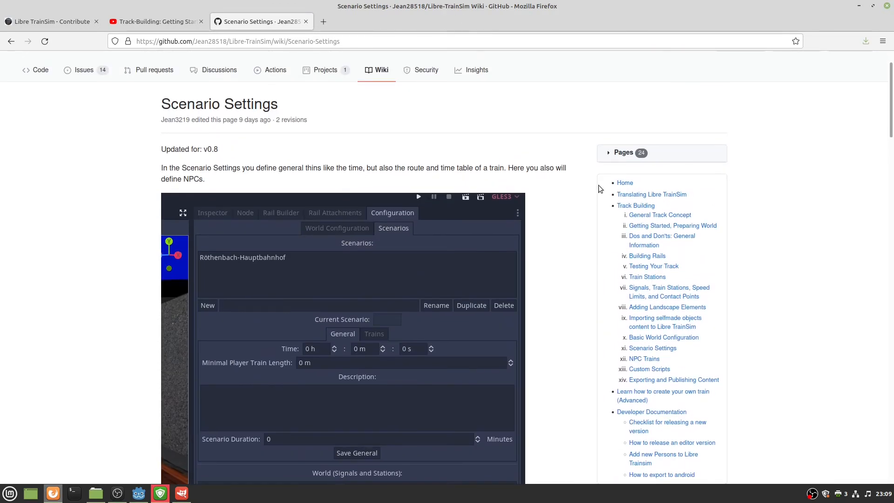
{"action": "scroll", "coordinate": [580, 236], "scroll_direction": "down", "scroll_amount": 2}
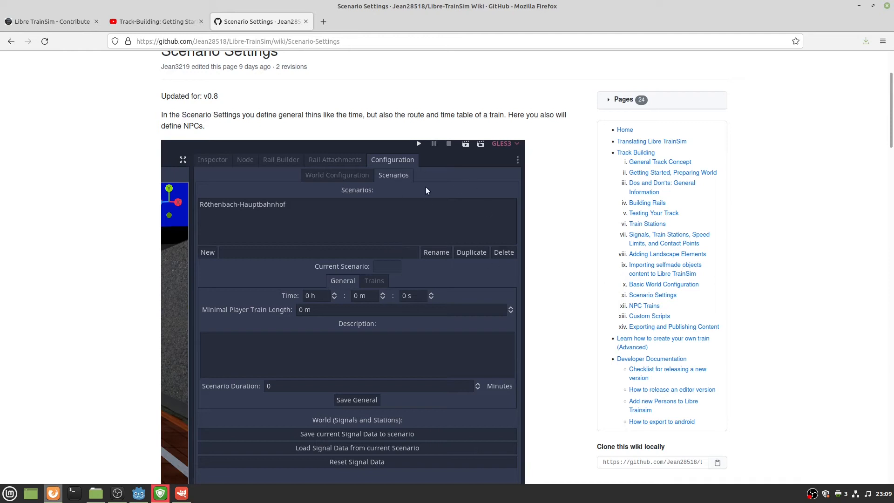
{"action": "left_click", "coordinate": [649, 308]}
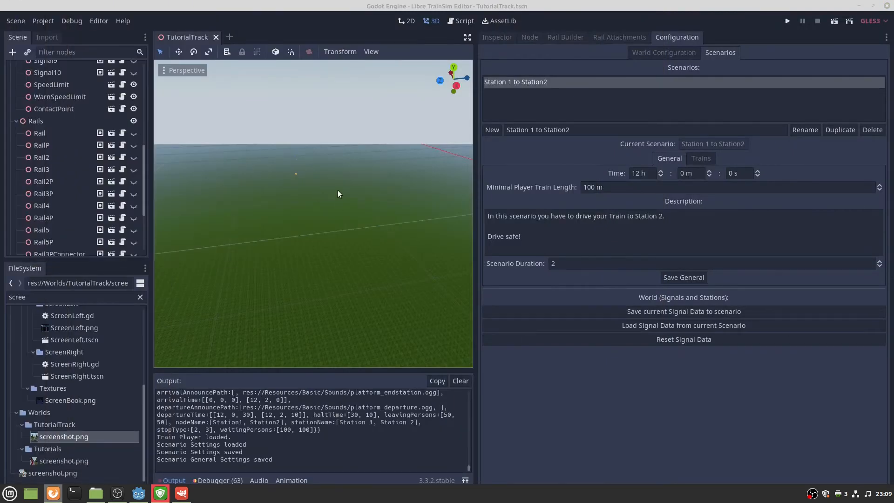
Bring up the World Configuration panel and run the project to test the scenario.
{"action": "mouse_move", "coordinate": [337, 190]}
{"action": "right_mouse_down"}
{"action": "mouse_move", "coordinate": [279, 185]}
{"action": "mouse_move", "coordinate": [279, 135]}
{"action": "mouse_move", "coordinate": [326, 182]}
{"action": "mouse_move", "coordinate": [329, 155]}
{"action": "mouse_move", "coordinate": [317, 191]}
{"action": "mouse_move", "coordinate": [322, 184]}
{"action": "right_mouse_up"}
{"action": "key", "text": "w"}
{"action": "key", "text": "w"}
{"action": "key", "text": "s"}
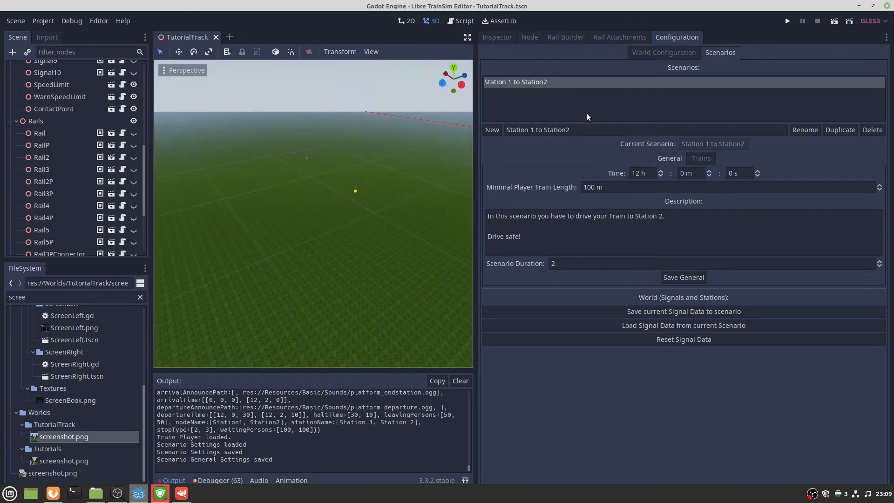
{"action": "left_click", "coordinate": [512, 38]}
{"action": "left_click", "coordinate": [664, 40]}
{"action": "left_click", "coordinate": [681, 54]}
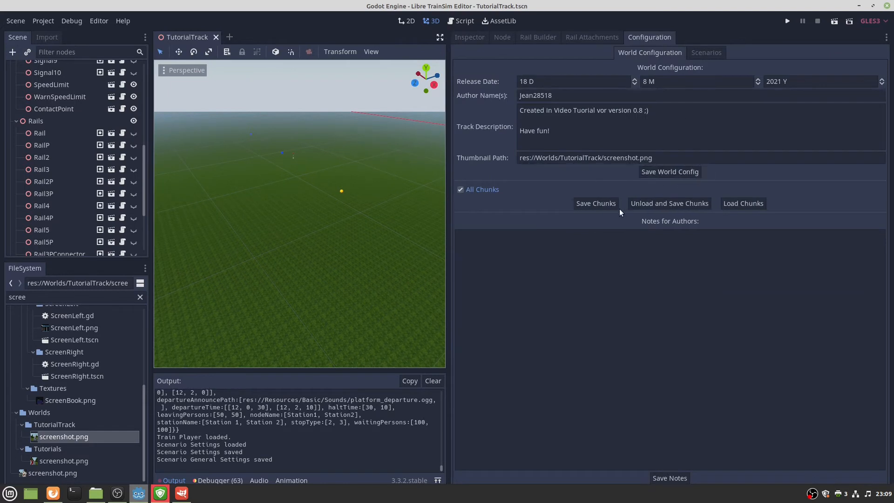
{"action": "left_click", "coordinate": [654, 202]}
{"action": "left_click", "coordinate": [786, 21]}
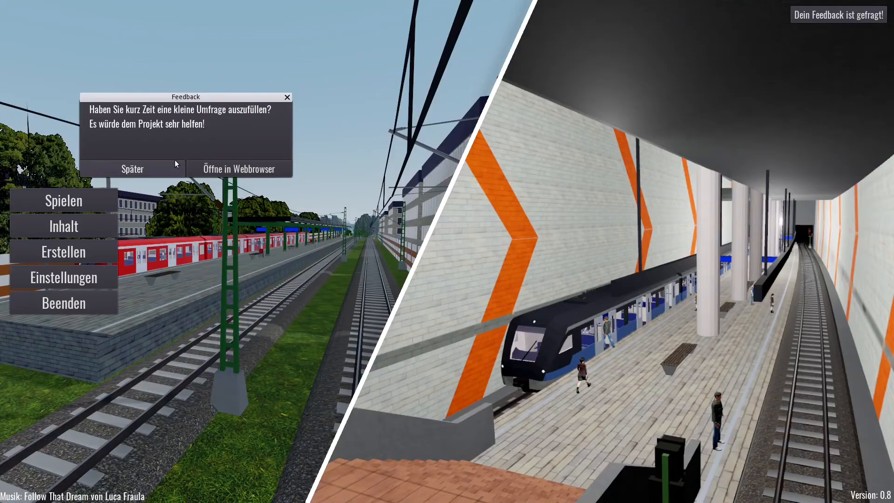
Start the TutorialTrack scenario 'Station 1 to Station2' in the game.
{"action": "left_click", "coordinate": [133, 168]}
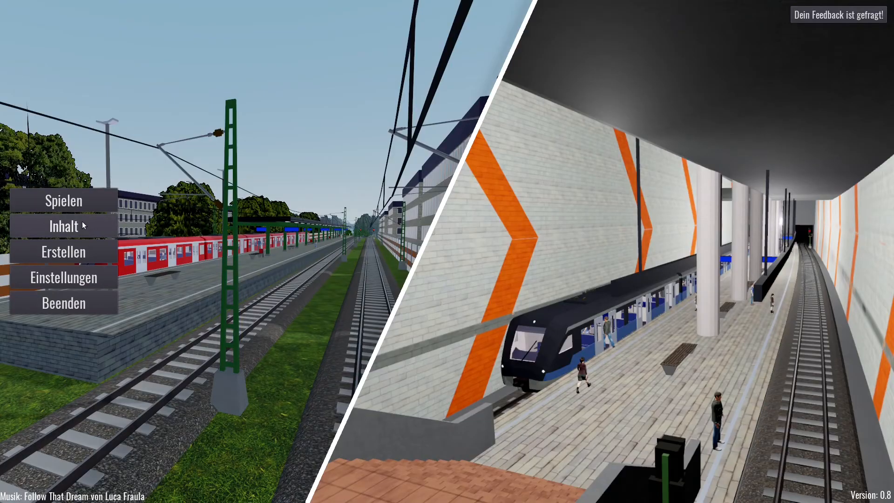
{"action": "left_click", "coordinate": [65, 200]}
{"action": "left_click", "coordinate": [72, 66]}
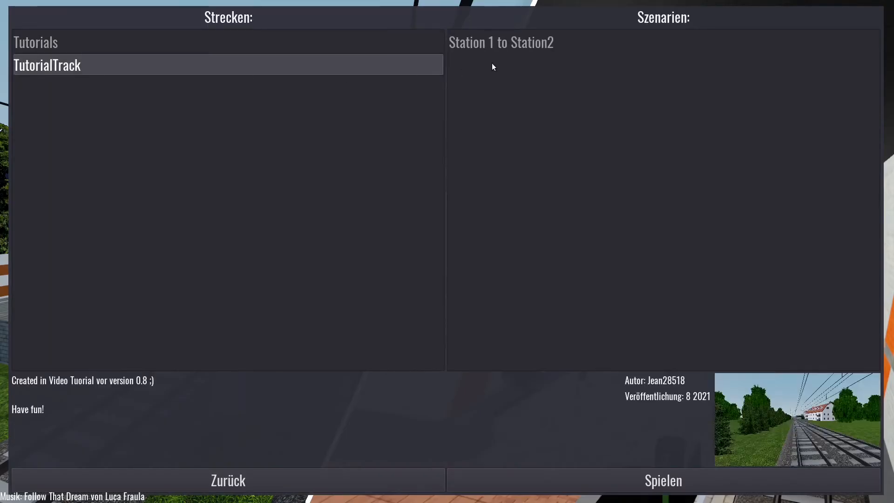
{"action": "left_click", "coordinate": [505, 43]}
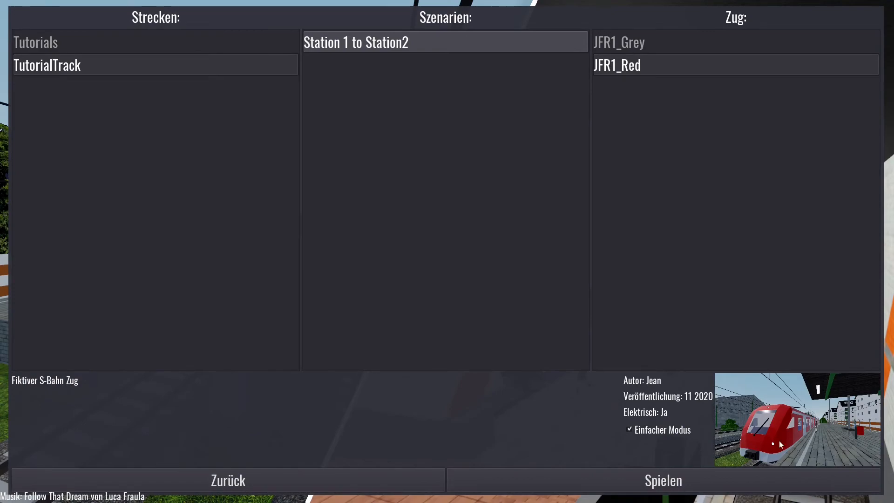
{"action": "left_click", "coordinate": [748, 477]}
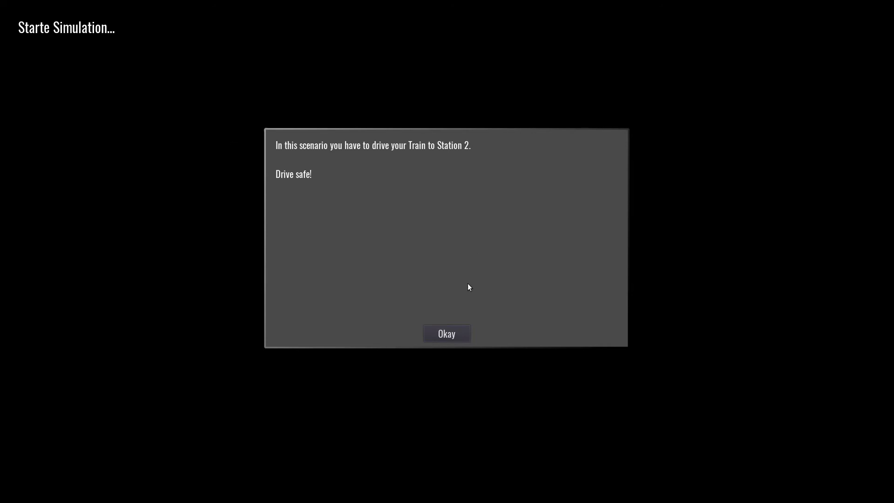
Dismiss the briefing, view the train from outside, then quit back to the editor.
{"action": "left_click", "coordinate": [444, 334]}
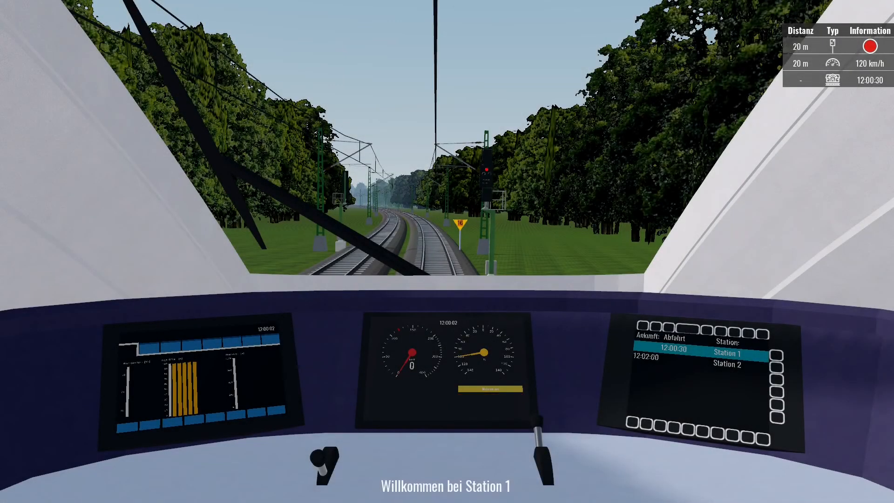
{"action": "key", "text": "2"}
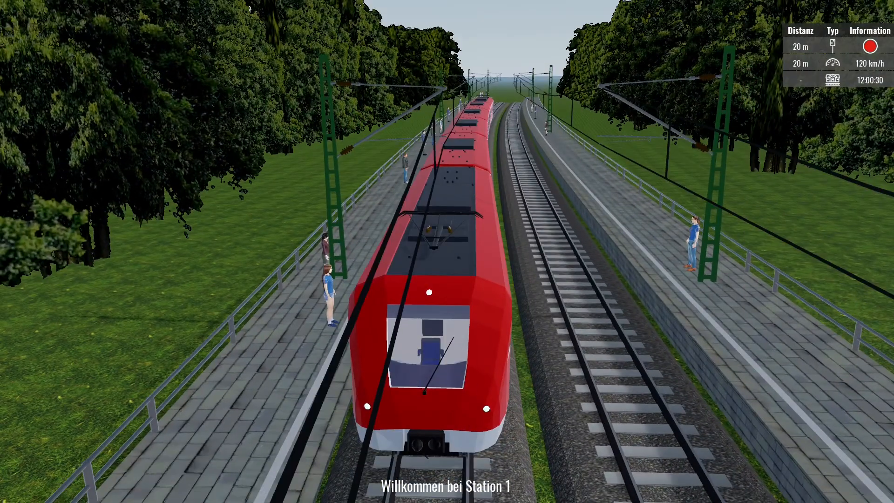
{"action": "key", "text": "Escape"}
{"action": "left_click", "coordinate": [461, 267]}
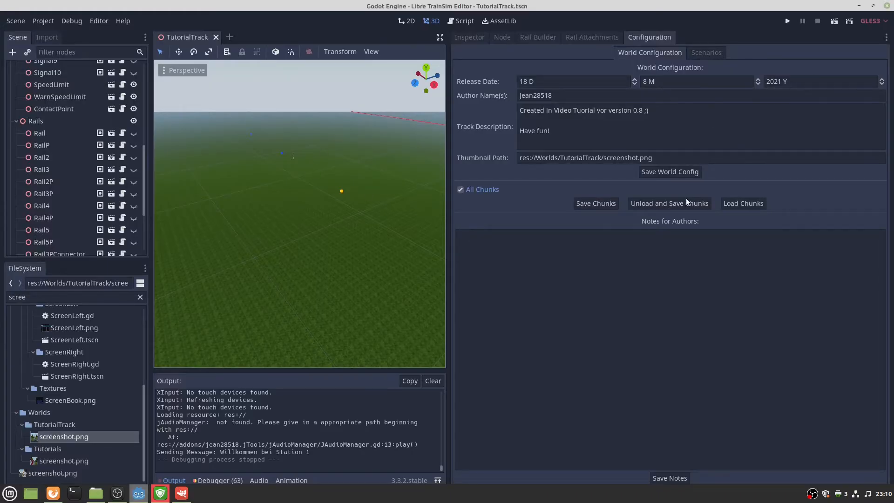
Load all track chunks and add a new train named npc1 in the scenario's Trains settings.
{"action": "left_click", "coordinate": [760, 205]}
{"action": "right_click_drag", "start_coordinate": [299, 214], "coordinate": [279, 225]}
{"action": "key", "text": "w"}
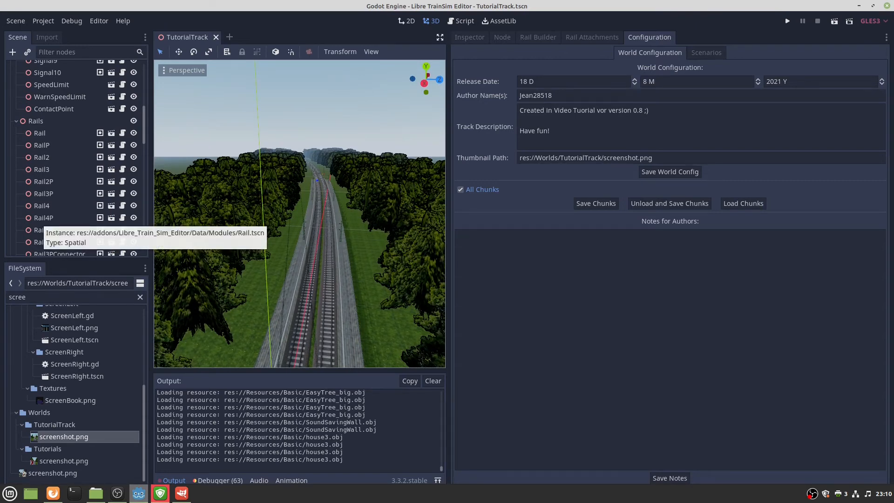
{"action": "left_click", "coordinate": [715, 52]}
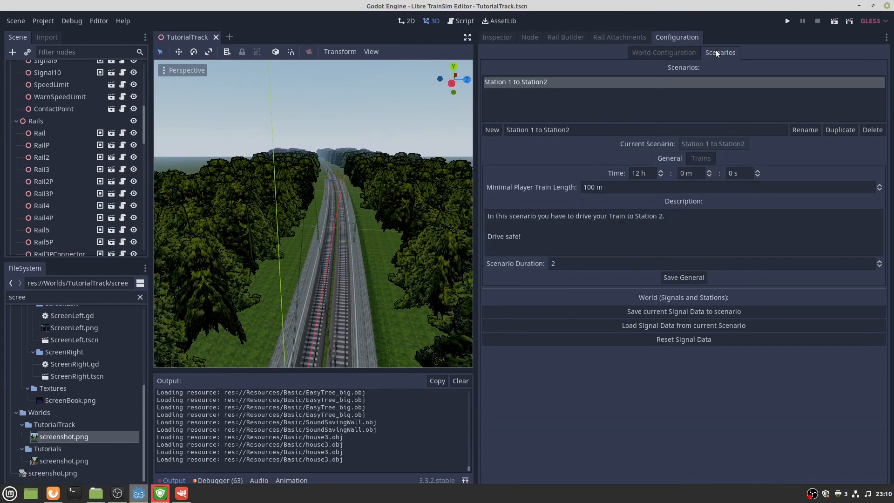
{"action": "left_click", "coordinate": [706, 158]}
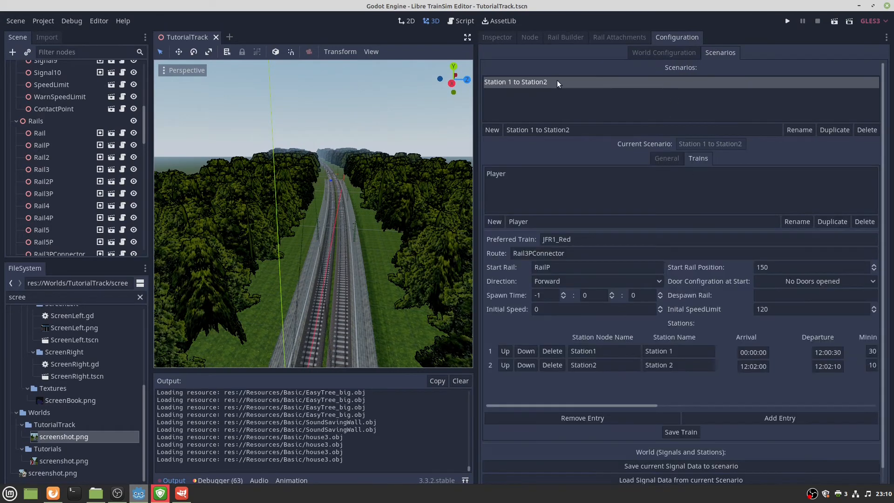
{"action": "double_click", "coordinate": [518, 221]}
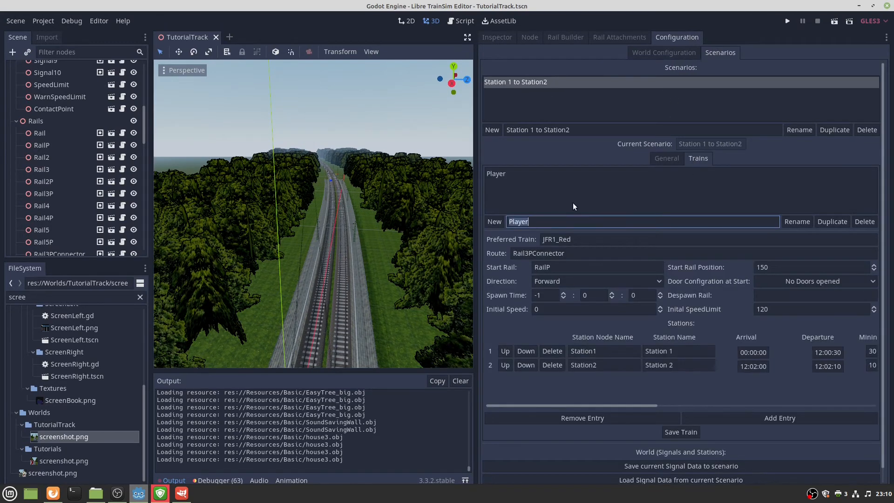
{"action": "type", "text": "npc1"}
{"action": "left_click", "coordinate": [497, 221]}
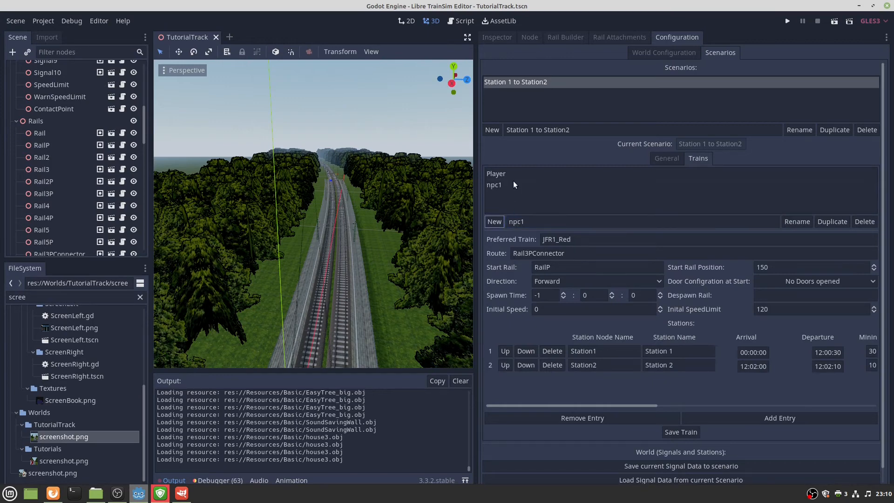
{"action": "left_click", "coordinate": [504, 184]}
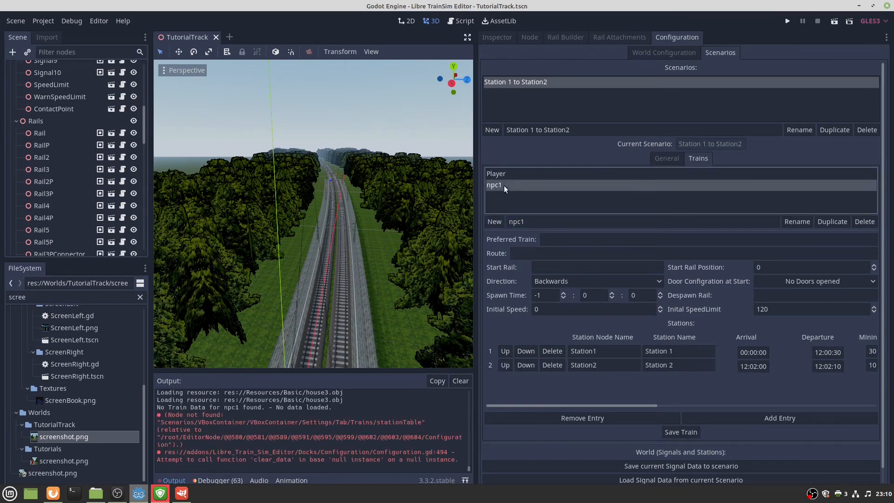
Fly along the track and select rail Rail6P as npc1's starting rail.
{"action": "right_click_drag", "start_coordinate": [364, 230], "coordinate": [375, 212]}
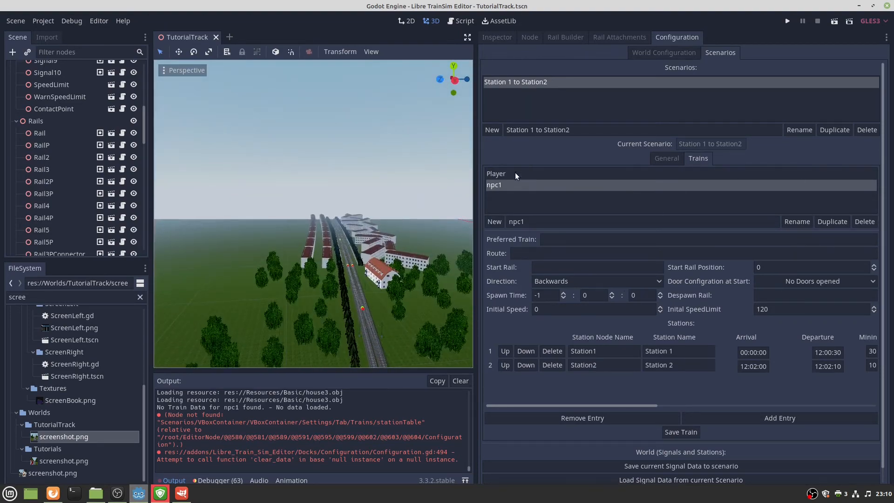
{"action": "key", "text": "w"}
{"action": "mouse_move", "coordinate": [335, 257]}
{"action": "right_mouse_down"}
{"action": "mouse_move", "coordinate": [321, 272]}
{"action": "mouse_move", "coordinate": [354, 235]}
{"action": "mouse_move", "coordinate": [350, 297]}
{"action": "mouse_move", "coordinate": [328, 321]}
{"action": "mouse_move", "coordinate": [340, 266]}
{"action": "mouse_move", "coordinate": [326, 253]}
{"action": "mouse_move", "coordinate": [328, 265]}
{"action": "mouse_move", "coordinate": [333, 251]}
{"action": "mouse_move", "coordinate": [326, 317]}
{"action": "mouse_move", "coordinate": [340, 302]}
{"action": "mouse_move", "coordinate": [328, 309]}
{"action": "mouse_move", "coordinate": [330, 259]}
{"action": "mouse_move", "coordinate": [329, 289]}
{"action": "mouse_move", "coordinate": [330, 279]}
{"action": "mouse_move", "coordinate": [354, 274]}
{"action": "mouse_move", "coordinate": [326, 277]}
{"action": "mouse_move", "coordinate": [327, 284]}
{"action": "mouse_move", "coordinate": [405, 265]}
{"action": "mouse_move", "coordinate": [409, 254]}
{"action": "mouse_move", "coordinate": [447, 274]}
{"action": "mouse_move", "coordinate": [400, 272]}
{"action": "mouse_move", "coordinate": [398, 298]}
{"action": "mouse_move", "coordinate": [403, 281]}
{"action": "right_mouse_up"}
{"action": "key", "text": "w"}
{"action": "key", "text": "w"}
{"action": "key", "text": "w"}
{"action": "key", "text": "s"}
{"action": "key", "text": "w"}
{"action": "key", "text": "s"}
{"action": "key", "text": "e"}
{"action": "left_click", "coordinate": [403, 282]}
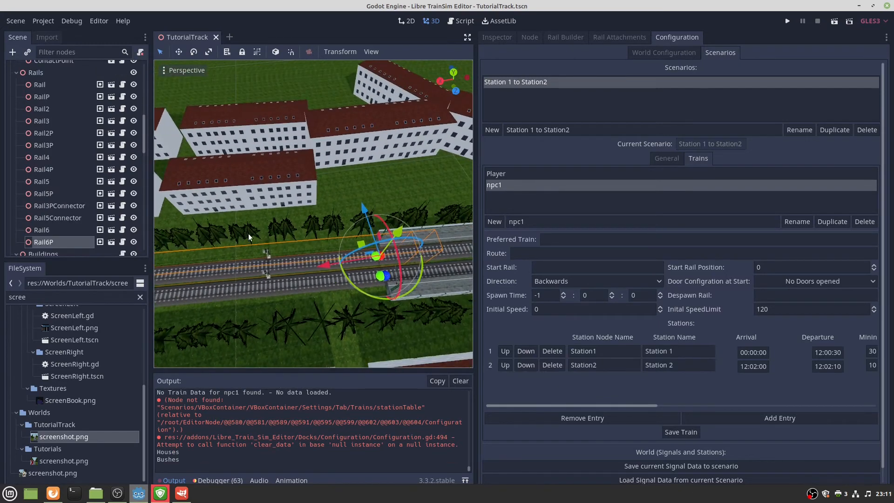
{"action": "middle_click_drag", "start_coordinate": [171, 278], "coordinate": [175, 300]}
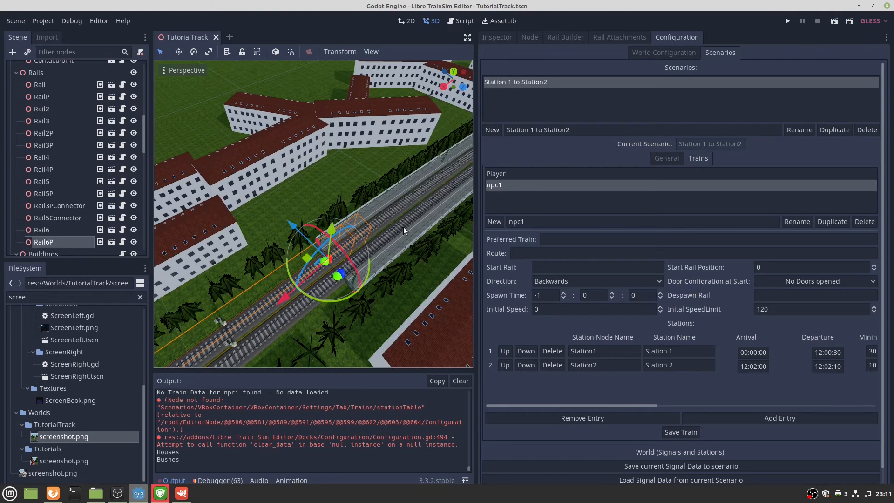
Give npc1 start rail Rail6P and direction Backwards.
{"action": "middle_click_drag", "start_coordinate": [421, 185], "coordinate": [410, 205]}
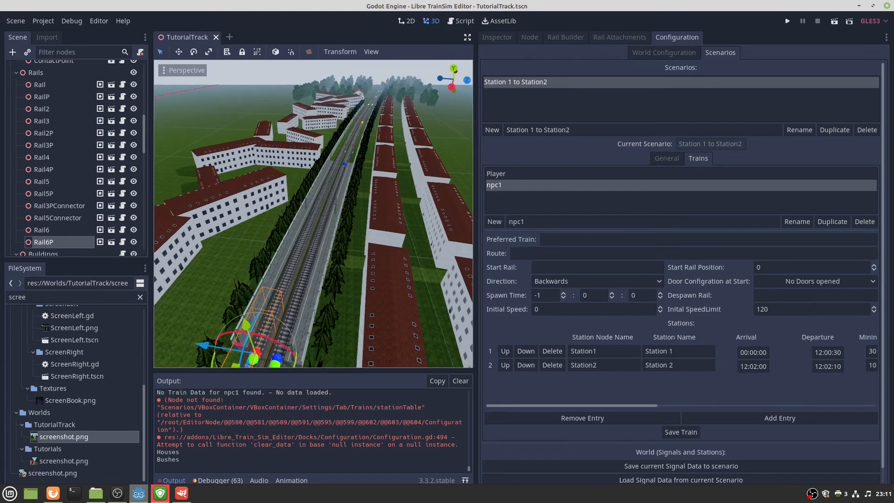
{"action": "middle_click_drag", "start_coordinate": [326, 214], "coordinate": [336, 226]}
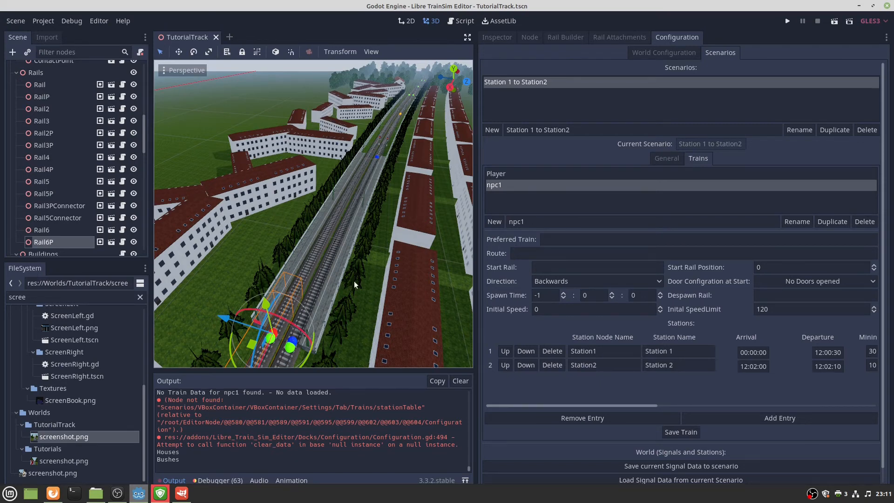
{"action": "double_click", "coordinate": [59, 241]}
{"action": "key", "text": "ctrl+c"}
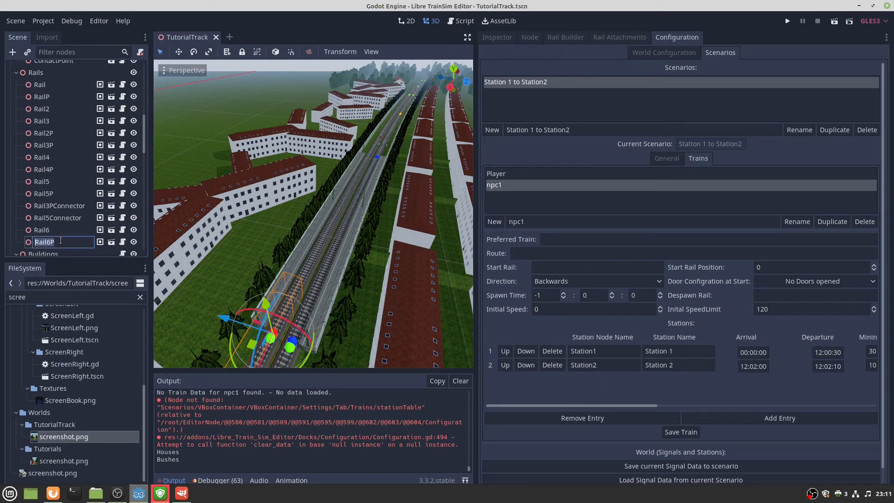
{"action": "left_click", "coordinate": [551, 267]}
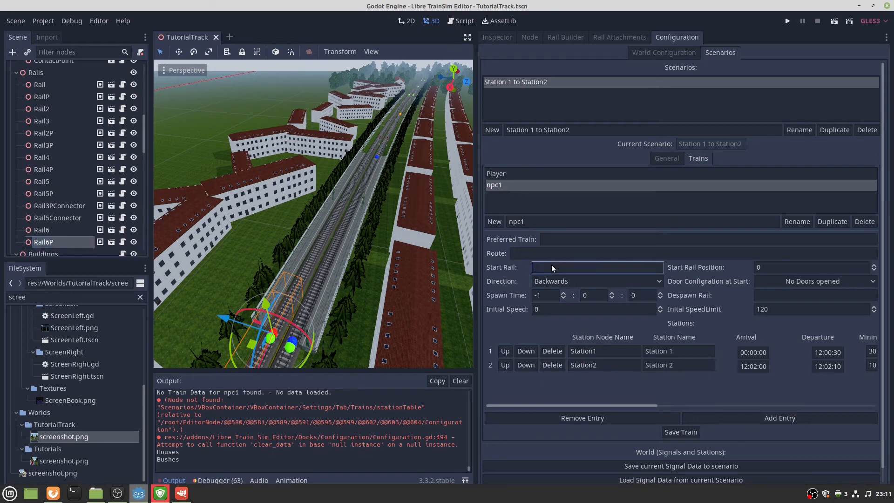
{"action": "key", "text": "ctrl+v"}
{"action": "left_click", "coordinate": [555, 283]}
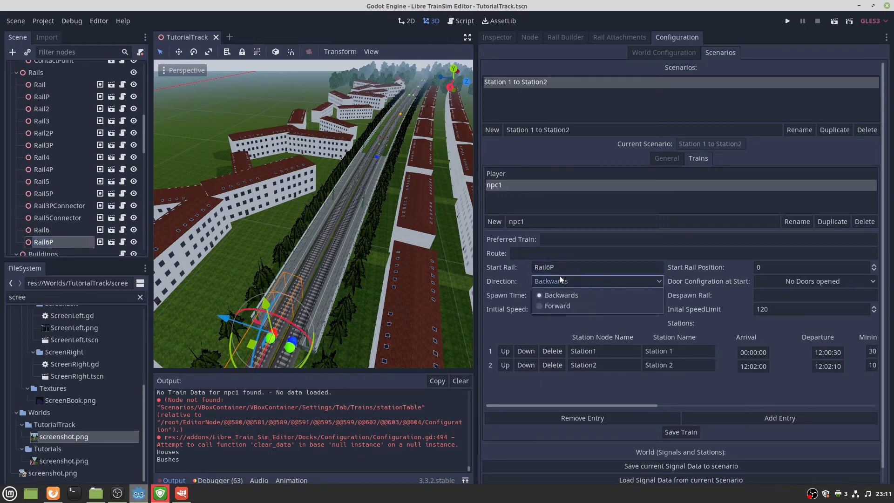
{"action": "left_click", "coordinate": [549, 305]}
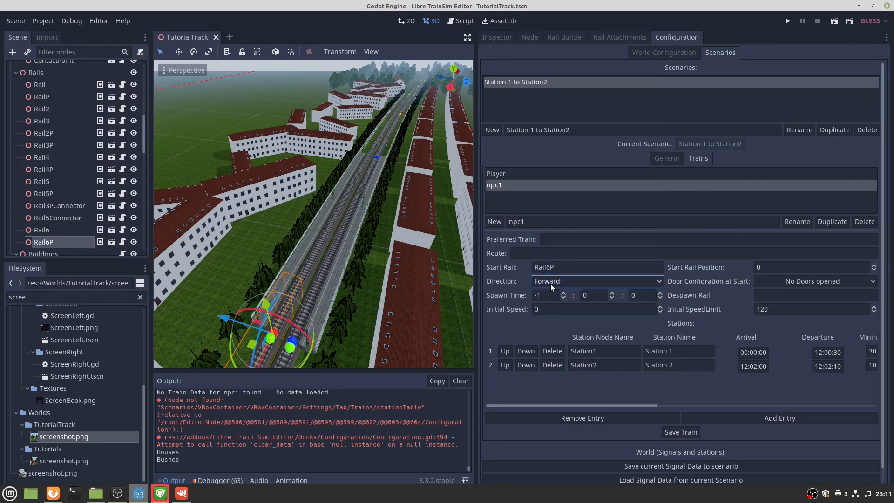
{"action": "left_click", "coordinate": [550, 283]}
{"action": "left_click", "coordinate": [547, 295]}
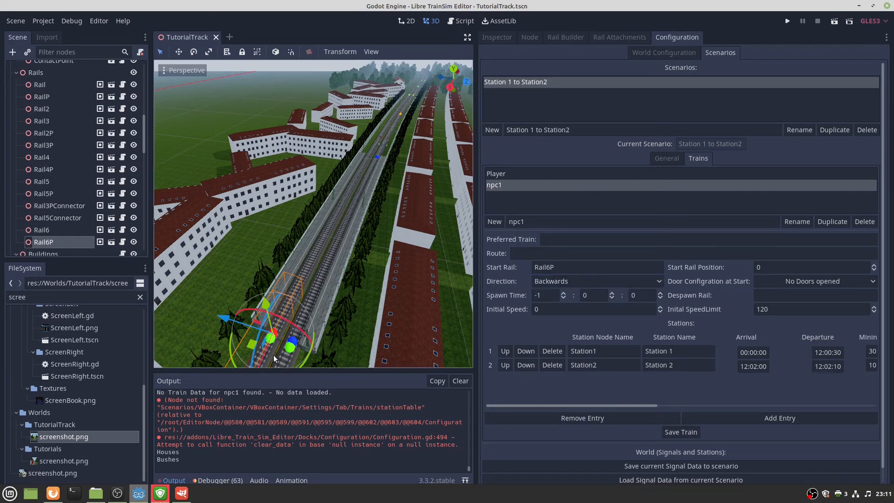
Set npc1's start rail position to 200 and move into the spawn time fields.
{"action": "left_click", "coordinate": [784, 267]}
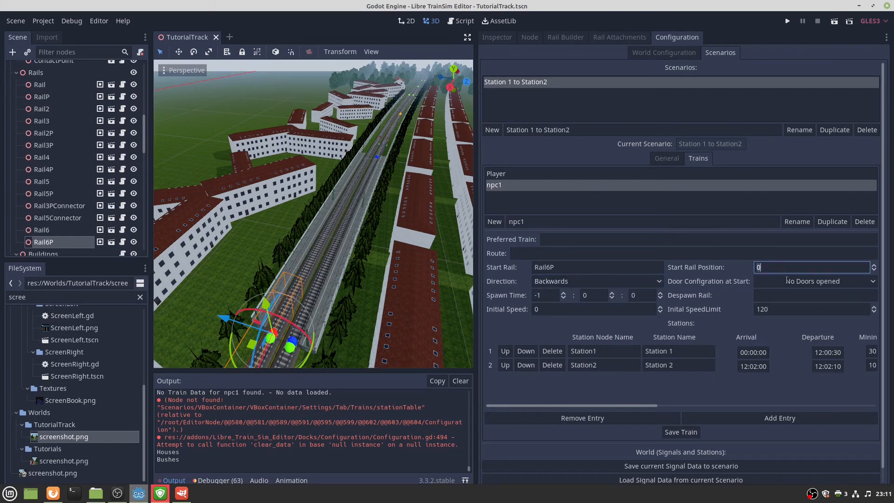
{"action": "middle_click_drag", "start_coordinate": [419, 291], "coordinate": [368, 309]}
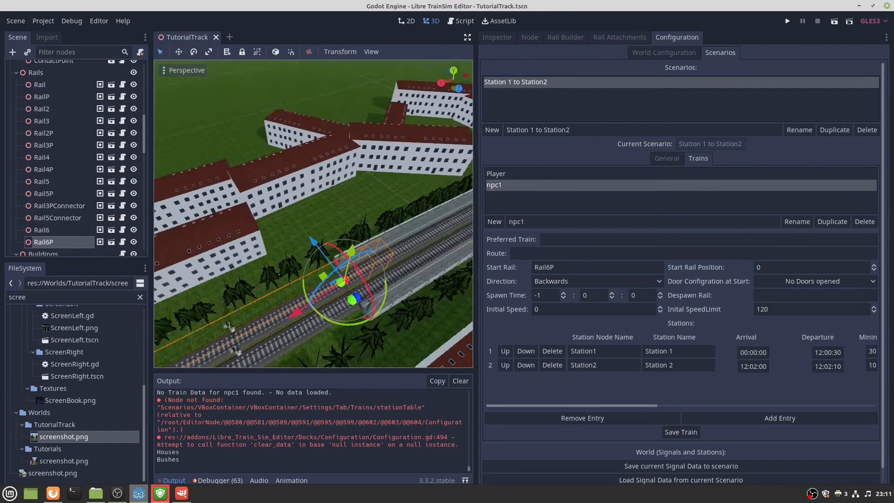
{"action": "left_click", "coordinate": [788, 264]}
{"action": "key", "text": "BackSpace"}
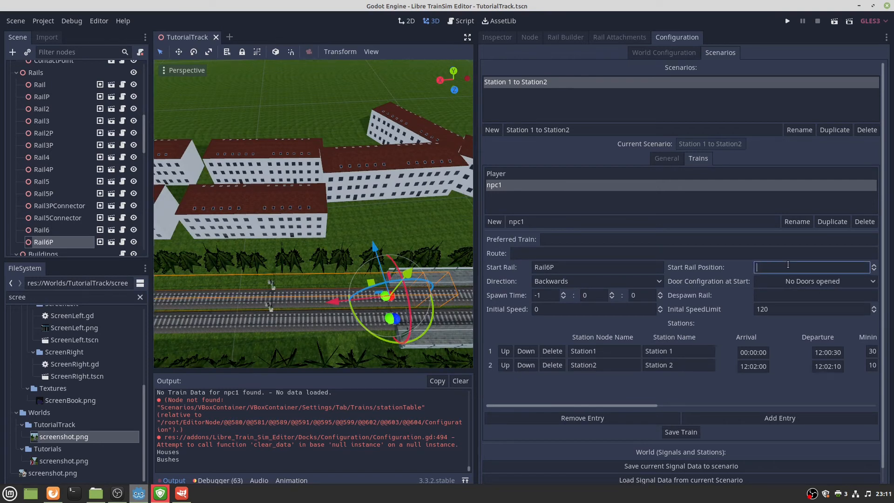
{"action": "type", "text": "200"}
{"action": "left_click", "coordinate": [548, 295]}
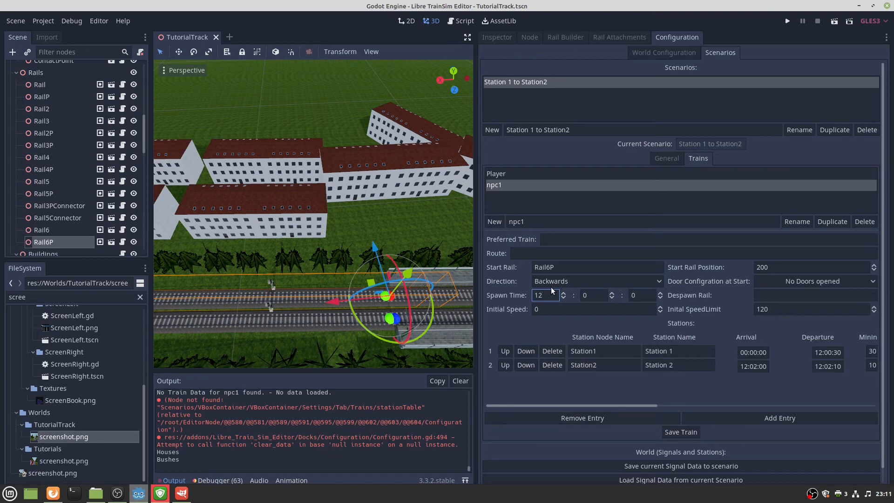
{"action": "left_click", "coordinate": [584, 292]}
Enter 1 as the spawn minute and set npc1's initial speed to 80.
{"action": "type", "text": "1"}
{"action": "left_click", "coordinate": [592, 305]}
{"action": "key", "text": "BackSpace"}
{"action": "type", "text": "80"}
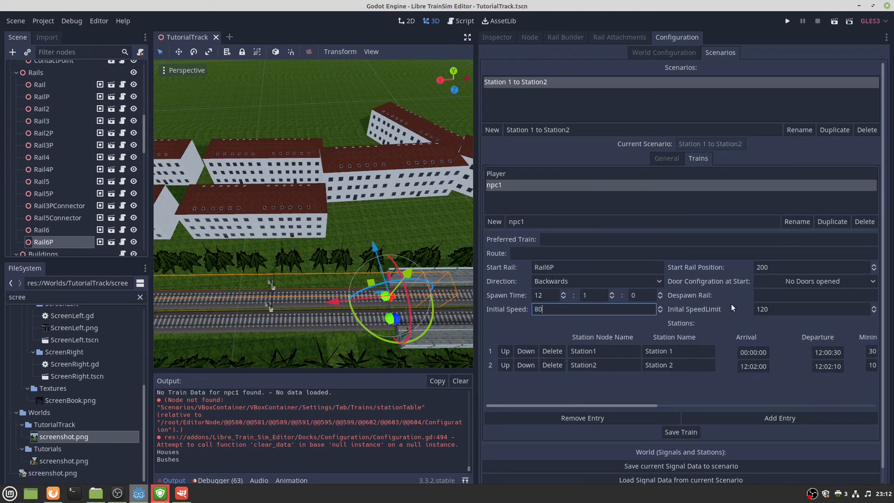
Fly the viewport along the track to find npc1's despawn rail.
{"action": "left_click", "coordinate": [776, 296]}
{"action": "right_click_drag", "start_coordinate": [391, 275], "coordinate": [440, 249]}
{"action": "key", "text": "w"}
{"action": "key", "text": "s"}
{"action": "key", "text": "w"}
{"action": "key", "text": "s"}
{"action": "key", "text": "w"}
{"action": "key", "text": "w"}
{"action": "key", "text": "w"}
{"action": "key", "text": "w"}
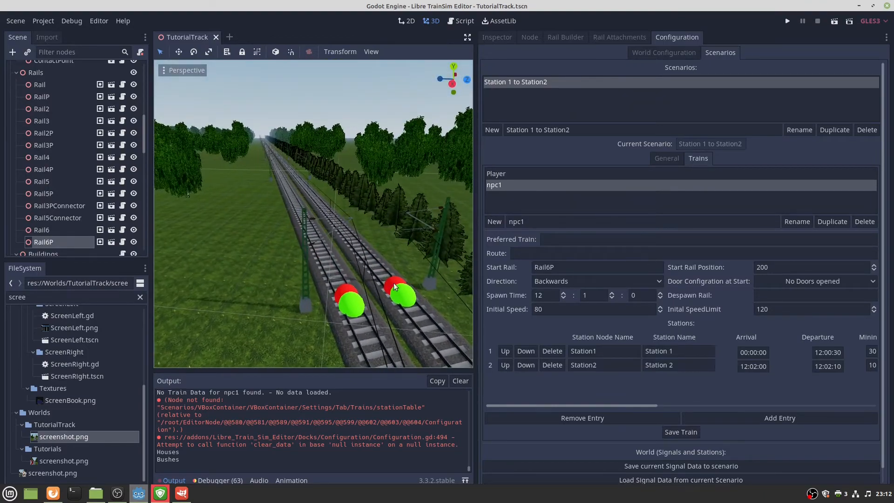
Copy Rail2P's name into npc1's Despawn Rail field and save the train.
{"action": "left_click", "coordinate": [44, 134]}
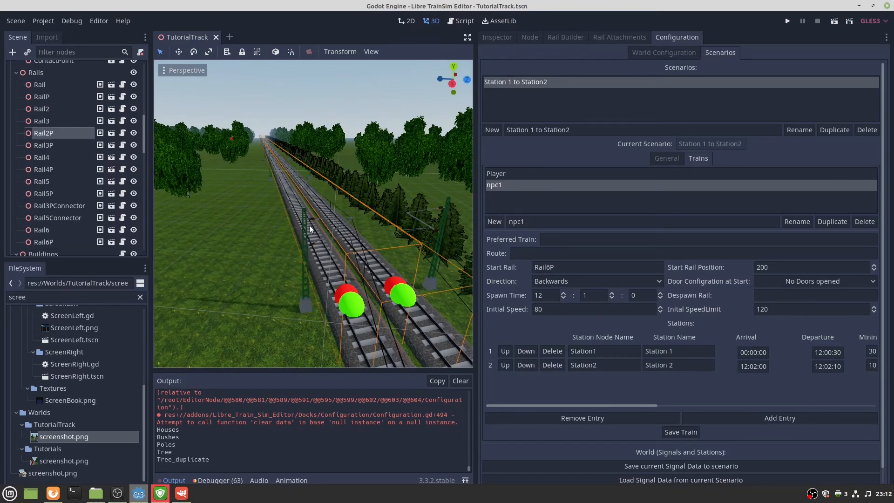
{"action": "mouse_move", "coordinate": [310, 228]}
{"action": "right_mouse_down"}
{"action": "mouse_move", "coordinate": [294, 217]}
{"action": "mouse_move", "coordinate": [306, 224]}
{"action": "right_mouse_up"}
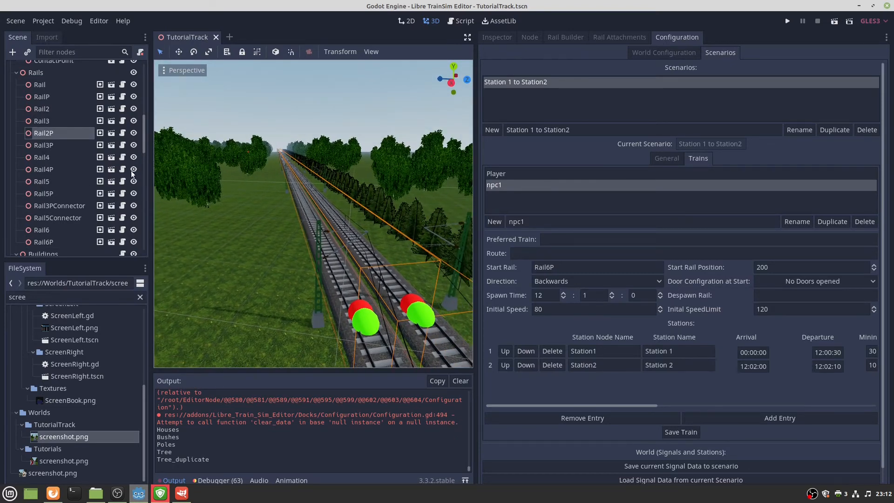
{"action": "left_click", "coordinate": [78, 133]}
{"action": "key", "text": "ctrl+c"}
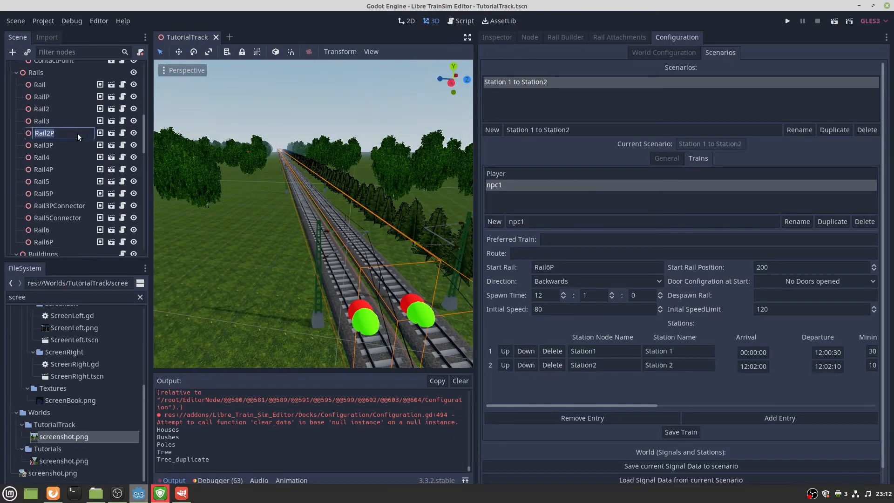
{"action": "left_click", "coordinate": [795, 295]}
{"action": "key", "text": "ctrl+v"}
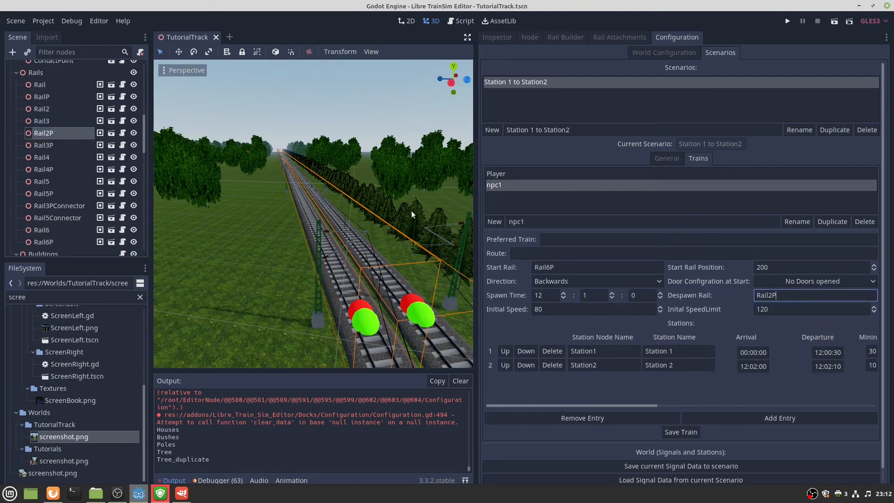
{"action": "key", "text": "s"}
{"action": "right_click_drag", "start_coordinate": [409, 212], "coordinate": [447, 264]}
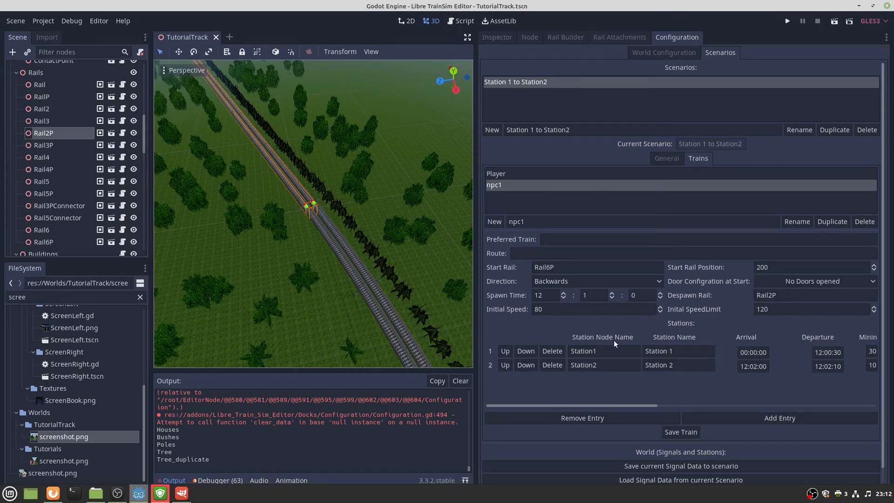
{"action": "left_click", "coordinate": [680, 429]}
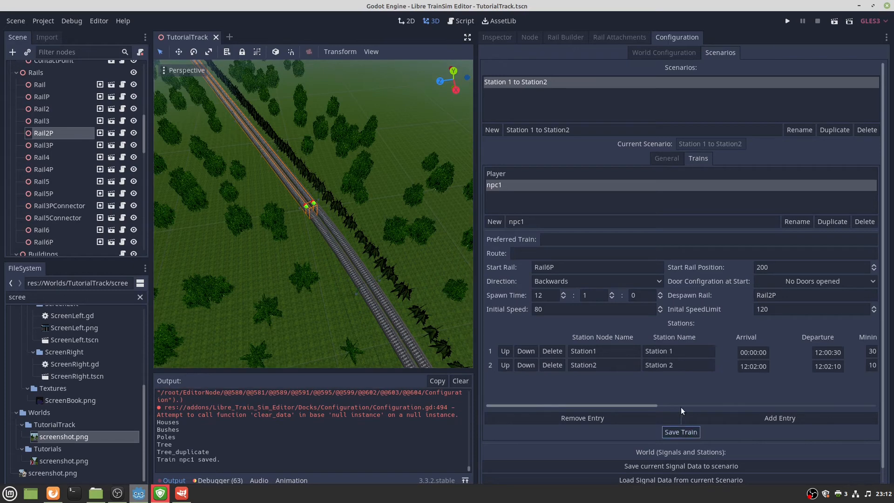
Delete both station stops from npc1 and save the train.
{"action": "scroll", "coordinate": [624, 404], "scroll_direction": "down", "scroll_amount": 3}
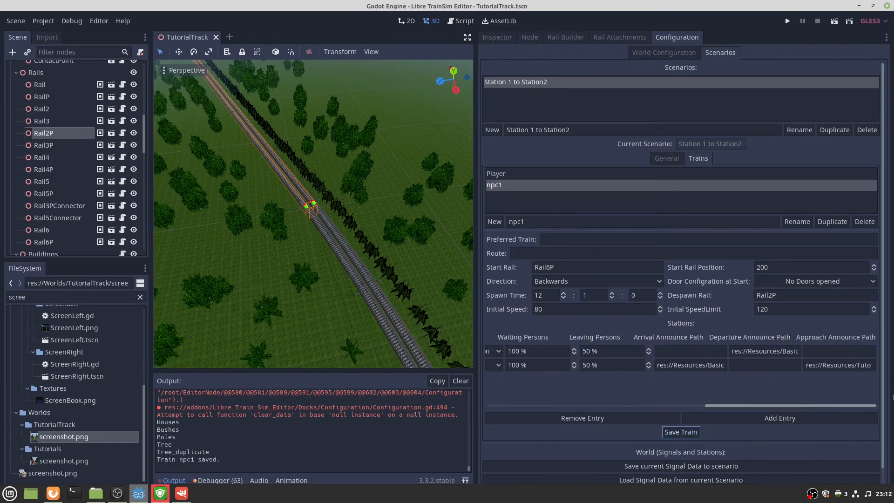
{"action": "left_click_drag", "start_coordinate": [730, 402], "coordinate": [554, 403]}
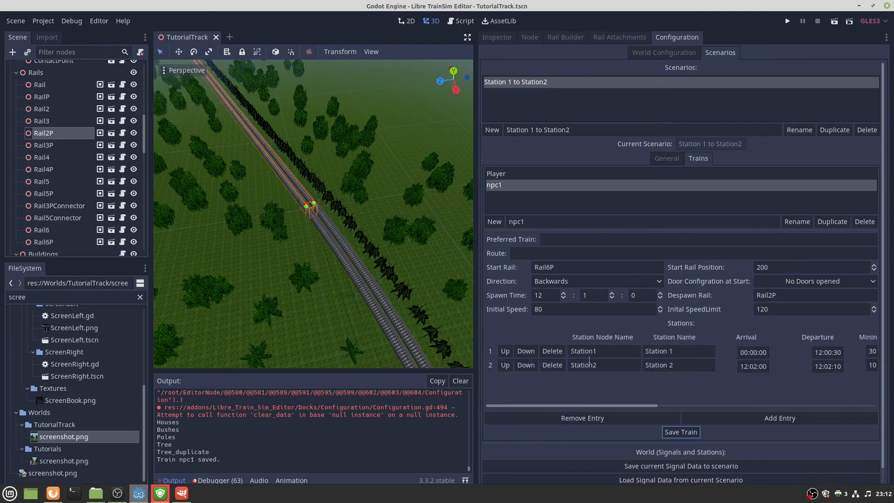
{"action": "left_click", "coordinate": [548, 352]}
{"action": "left_click", "coordinate": [550, 353]}
{"action": "left_click", "coordinate": [679, 431]}
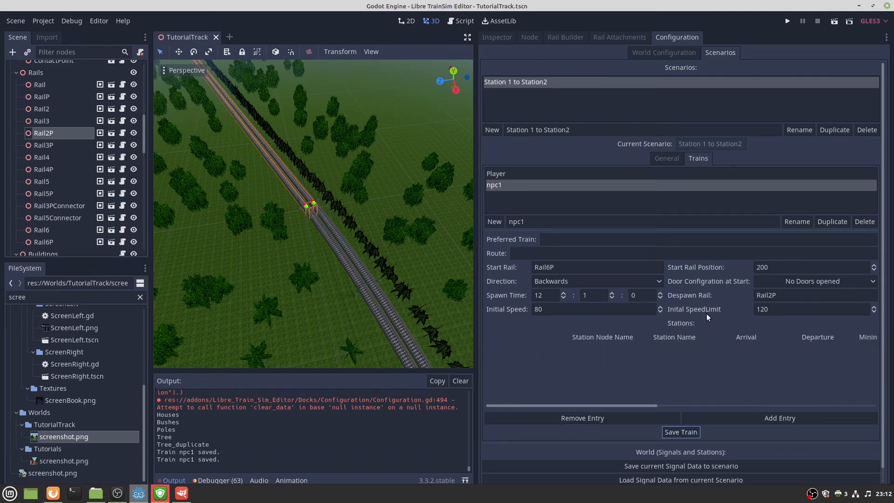
Save npc1 once more and load the Player train's settings.
{"action": "left_click", "coordinate": [559, 243]}
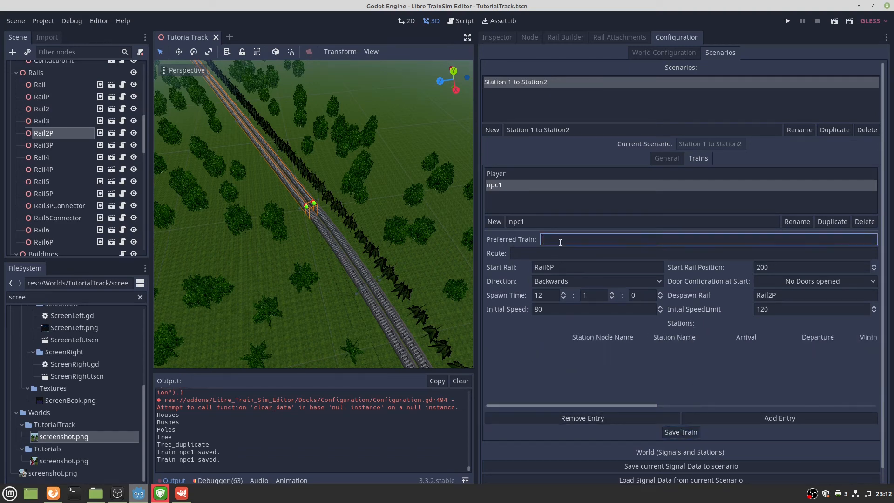
{"action": "left_click", "coordinate": [539, 251]}
{"action": "middle_click_drag", "start_coordinate": [368, 229], "coordinate": [428, 240]}
{"action": "right_click_drag", "start_coordinate": [313, 214], "coordinate": [447, 184]}
{"action": "key", "text": "w"}
{"action": "key", "text": "w"}
{"action": "key", "text": "w"}
{"action": "key", "text": "s"}
{"action": "key", "text": "s"}
{"action": "key", "text": "s"}
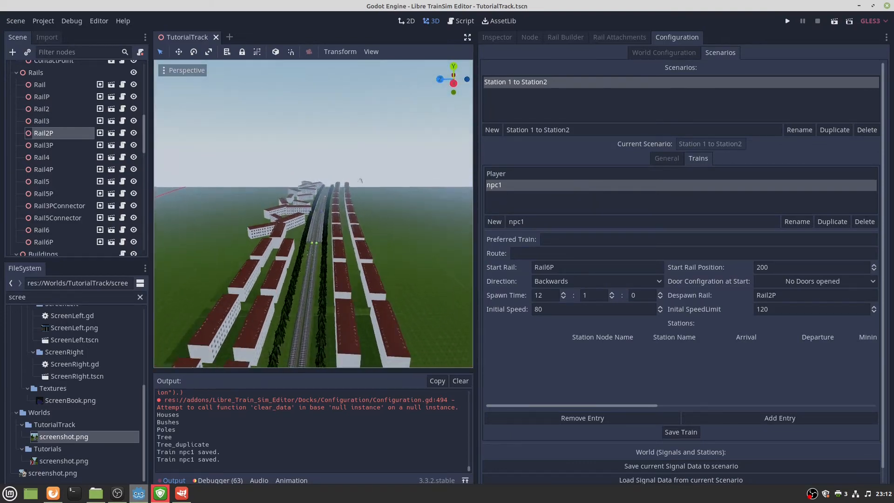
{"action": "left_click", "coordinate": [672, 433]}
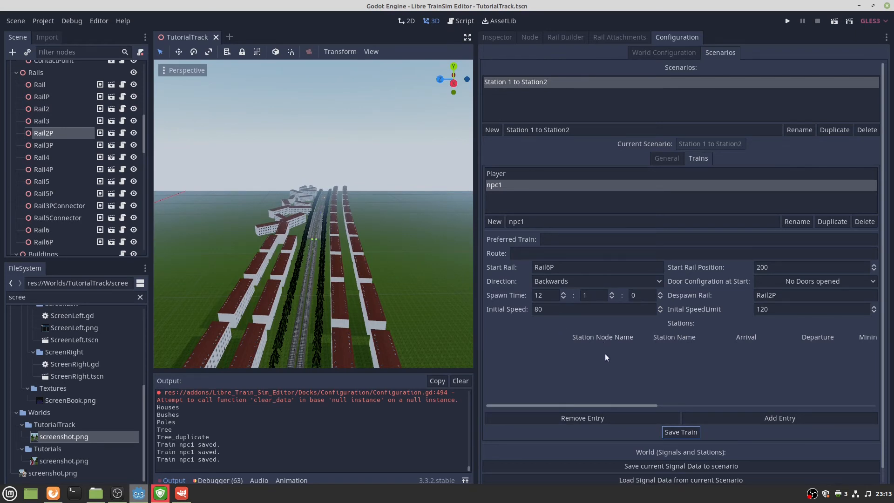
{"action": "left_click", "coordinate": [533, 172]}
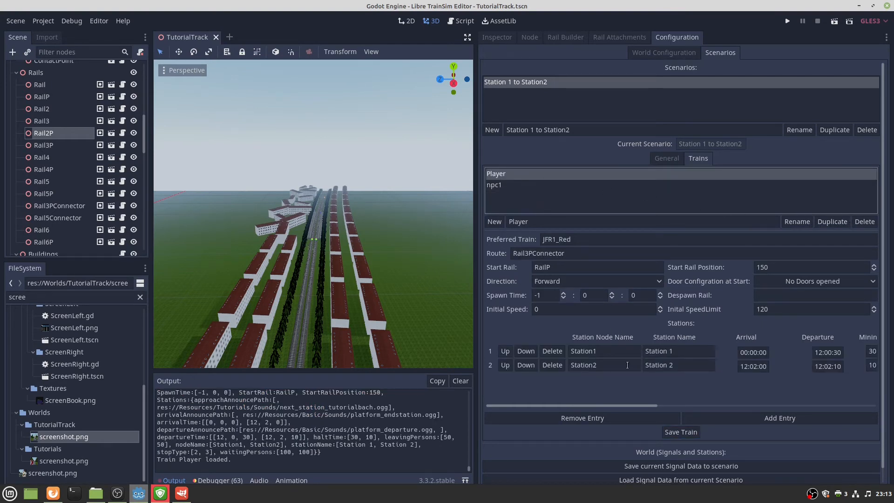
Select npc1 in the Trains list and save it again.
{"action": "left_click", "coordinate": [534, 185]}
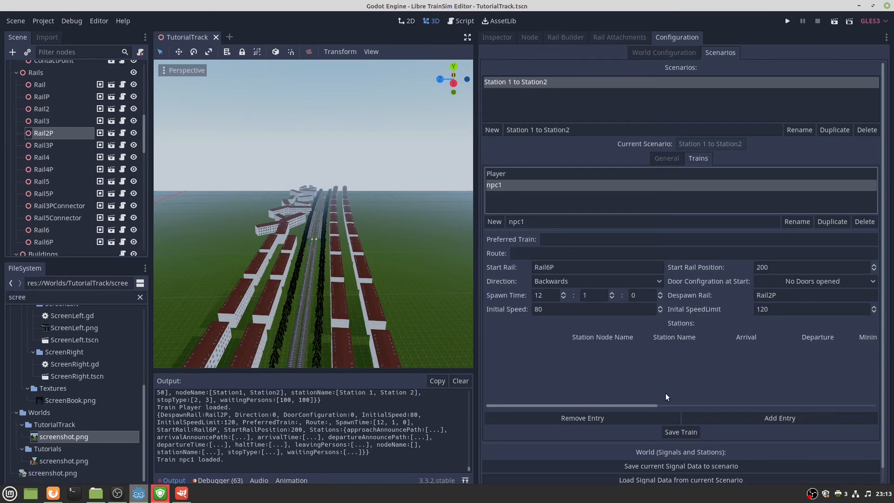
{"action": "left_click", "coordinate": [667, 430]}
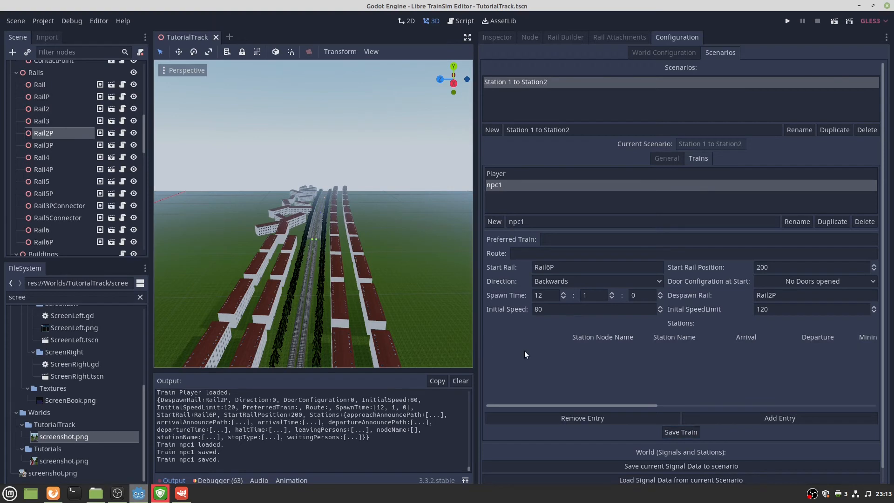
Test-run the project and start the TutorialTrack scenario 'Station 1 to Station2', dismissing the briefing.
{"action": "left_click", "coordinate": [787, 21]}
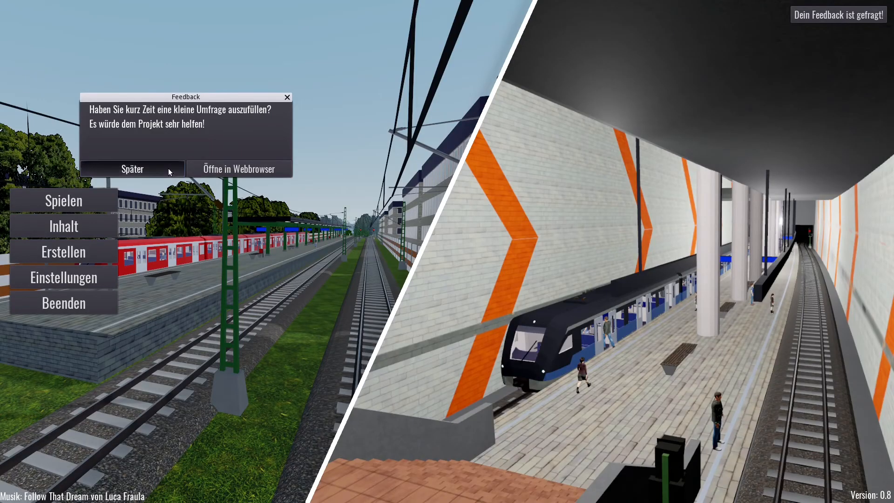
{"action": "left_click", "coordinate": [168, 168]}
{"action": "left_click", "coordinate": [105, 199]}
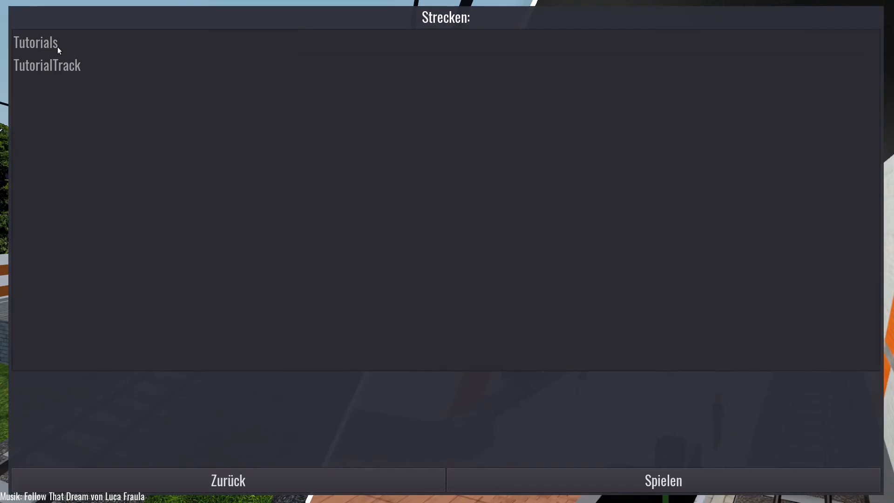
{"action": "left_click", "coordinate": [51, 65]}
{"action": "left_click", "coordinate": [552, 40]}
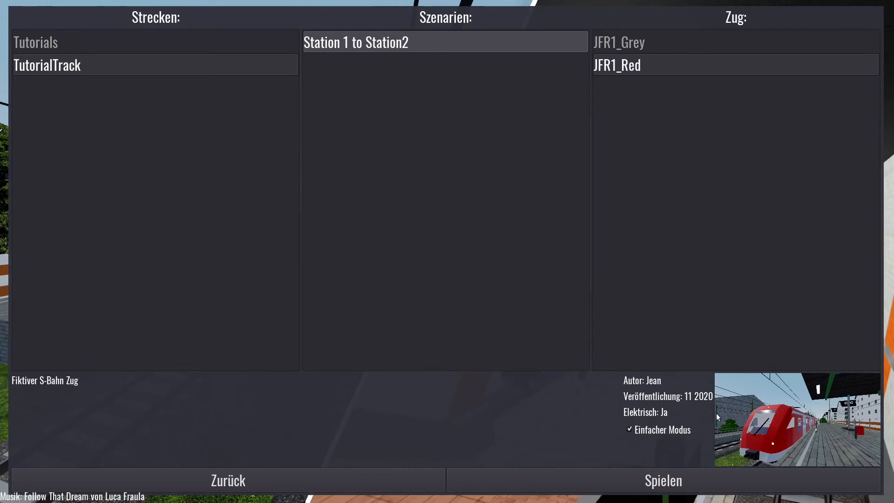
{"action": "left_click", "coordinate": [722, 481]}
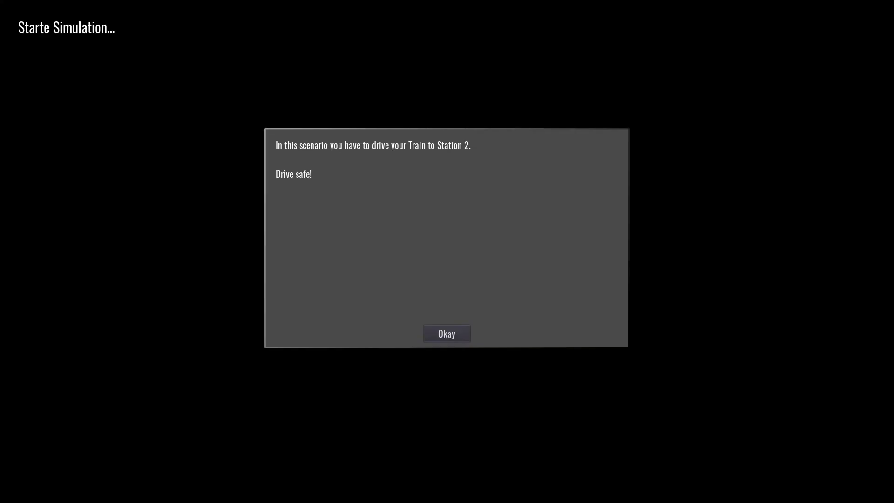
{"action": "left_click", "coordinate": [432, 340]}
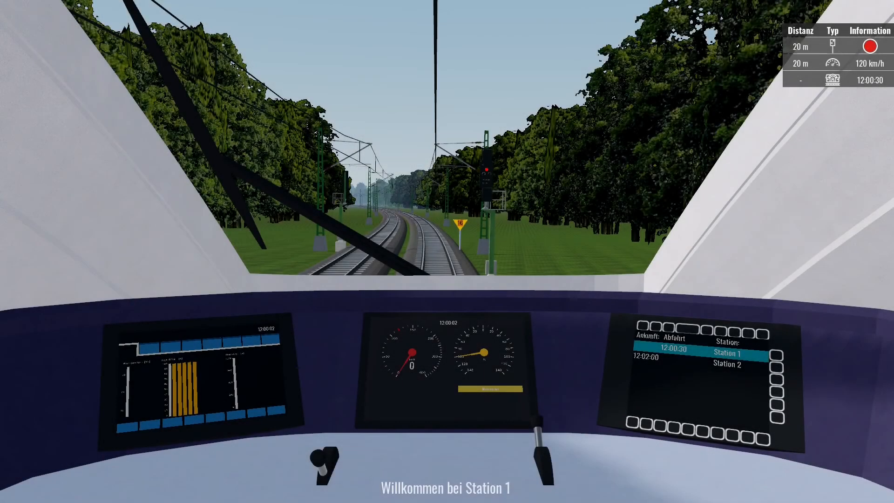
Watch the train from the passenger and outside camera views, then pause the simulation.
{"action": "key", "text": "2"}
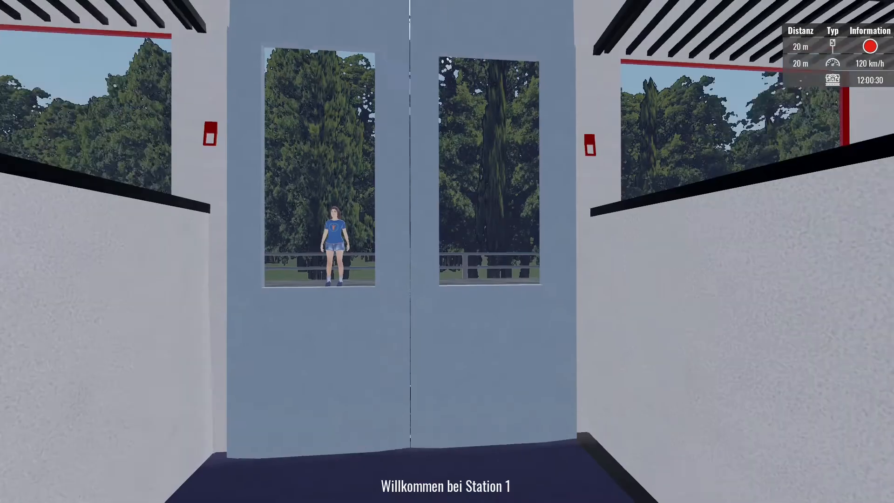
{"action": "key", "text": "3"}
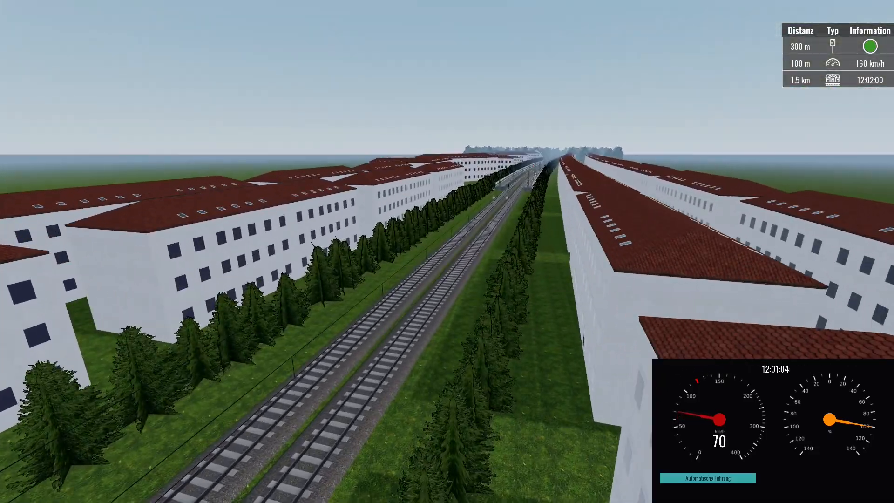
{"action": "key", "text": "Escape"}
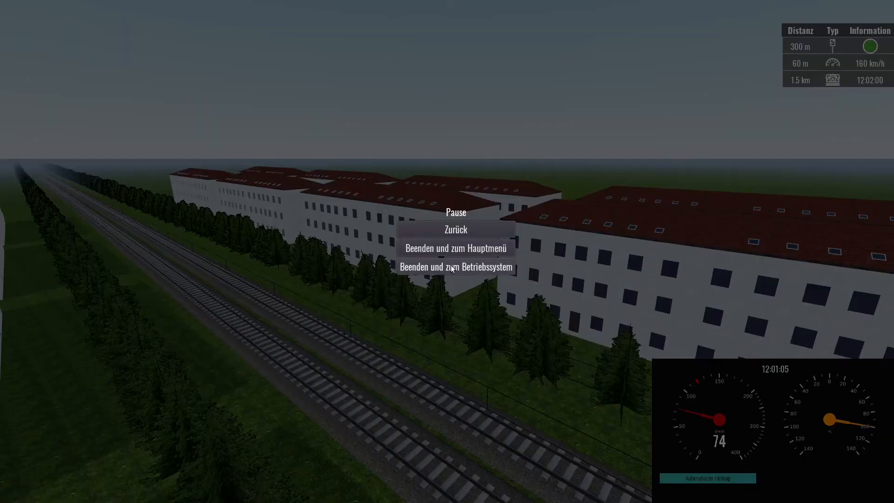
Quit the game and change npc1's spawn time to 12:00:20.
{"action": "left_click", "coordinate": [451, 266]}
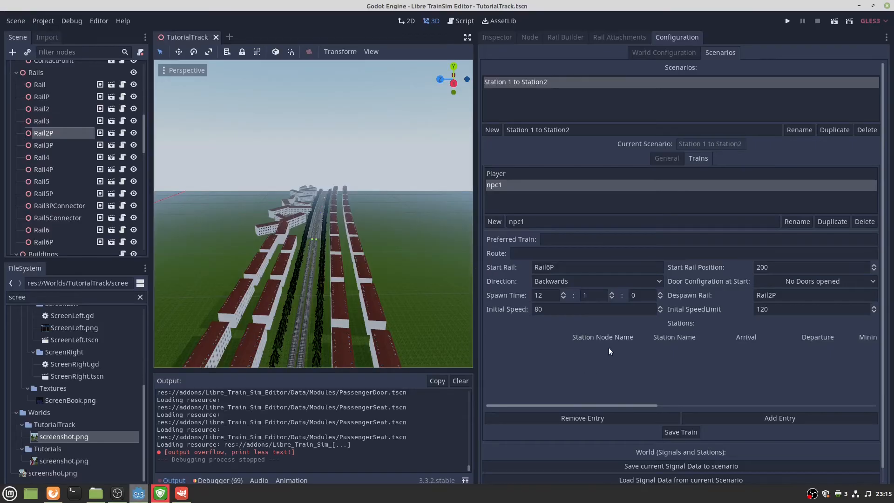
{"action": "double_click", "coordinate": [599, 297]}
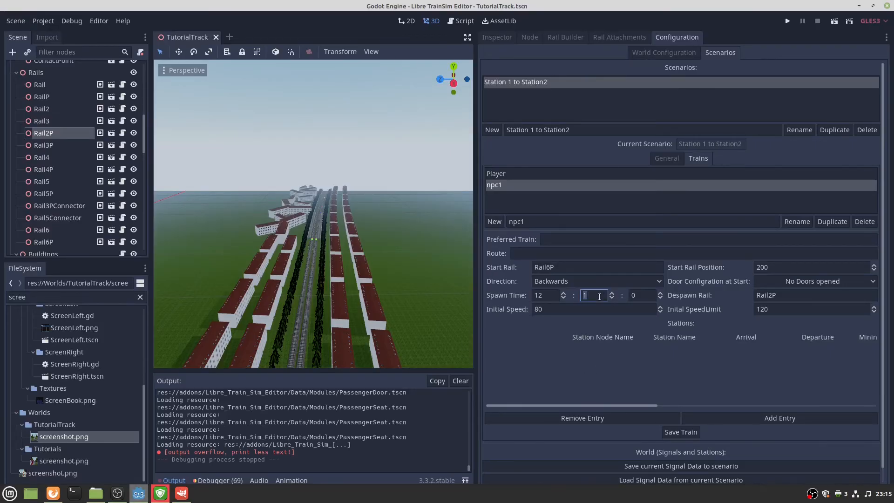
{"action": "type", "text": "0"}
{"action": "double_click", "coordinate": [628, 297]}
{"action": "type", "text": "20"}
{"action": "left_click", "coordinate": [718, 253]}
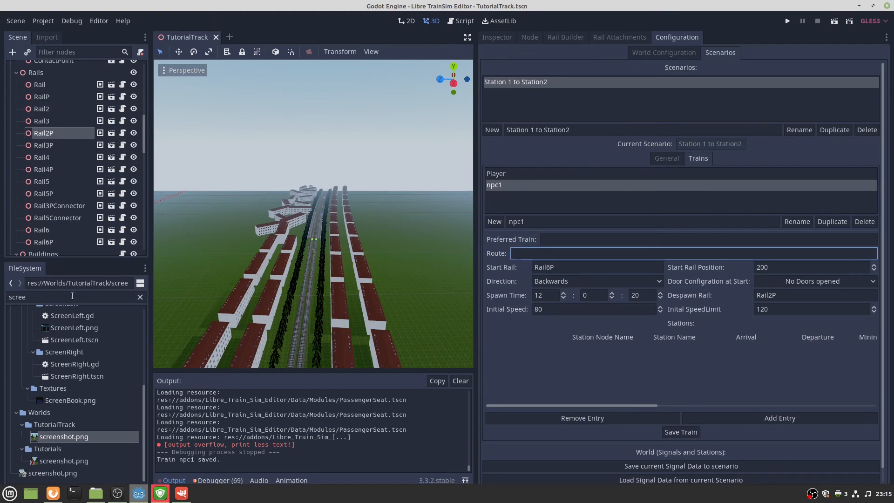
{"action": "double_click", "coordinate": [92, 296]}
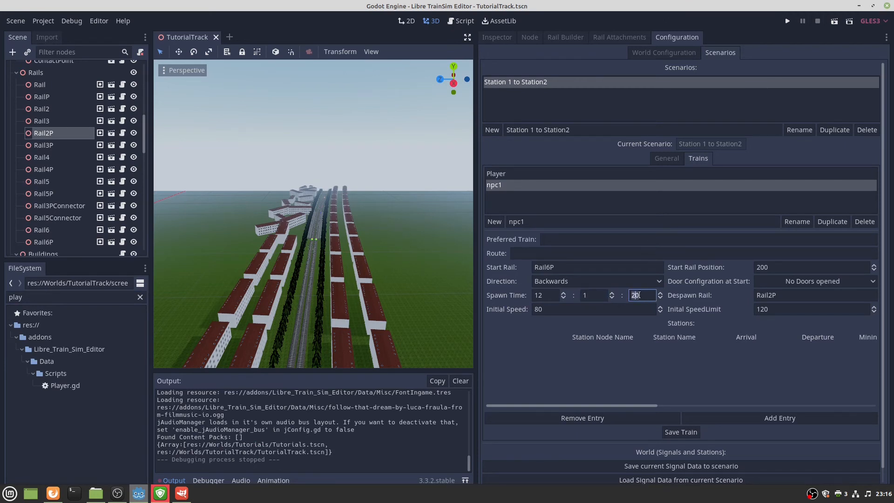
Save npc1's train settings and relaunch TutorialTrack's 'Station 1 to Station2' scenario.
{"action": "left_click", "coordinate": [680, 432]}
{"action": "left_click", "coordinate": [789, 25]}
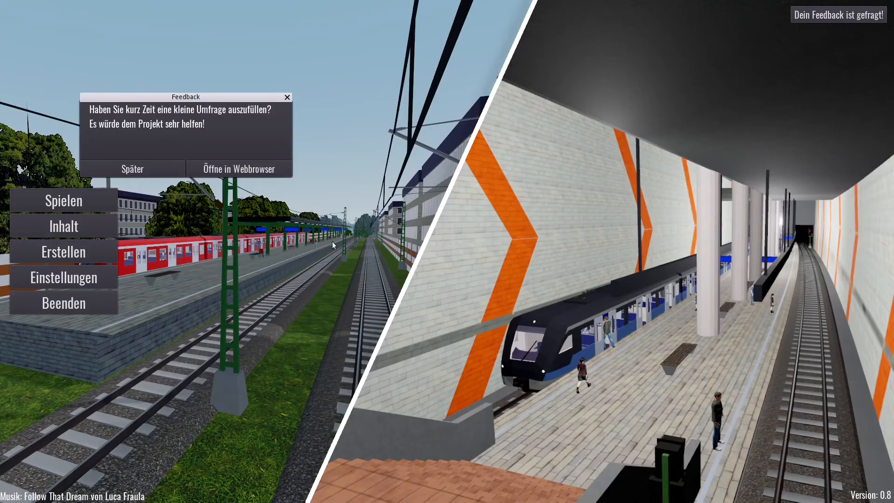
{"action": "left_click", "coordinate": [153, 170]}
{"action": "left_click", "coordinate": [70, 201]}
{"action": "left_click", "coordinate": [99, 66]}
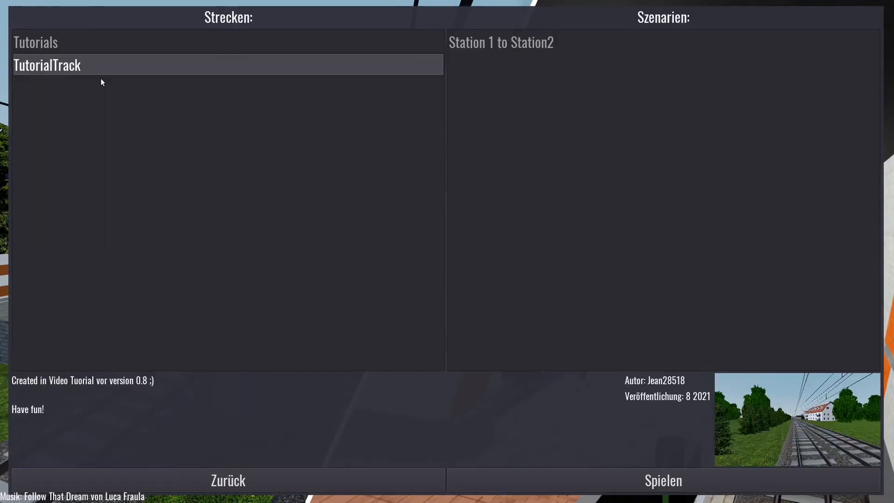
{"action": "left_click", "coordinate": [527, 43]}
{"action": "left_click", "coordinate": [726, 480]}
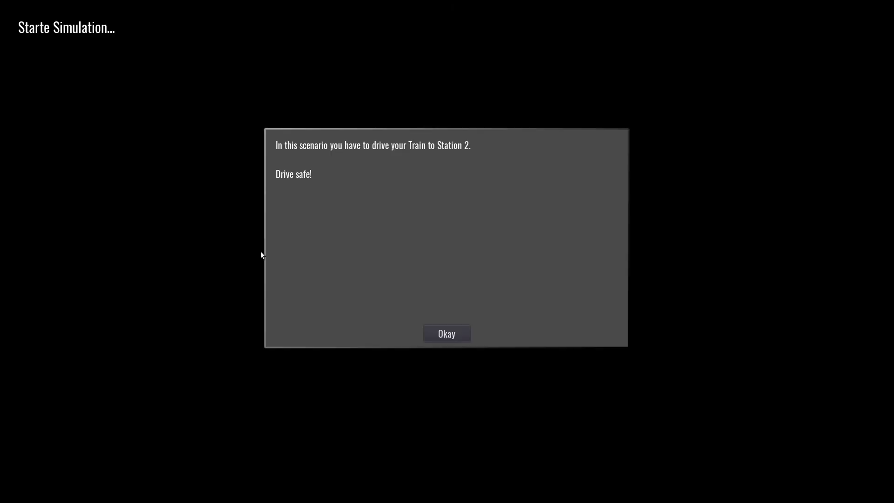
{"action": "left_click", "coordinate": [469, 331]}
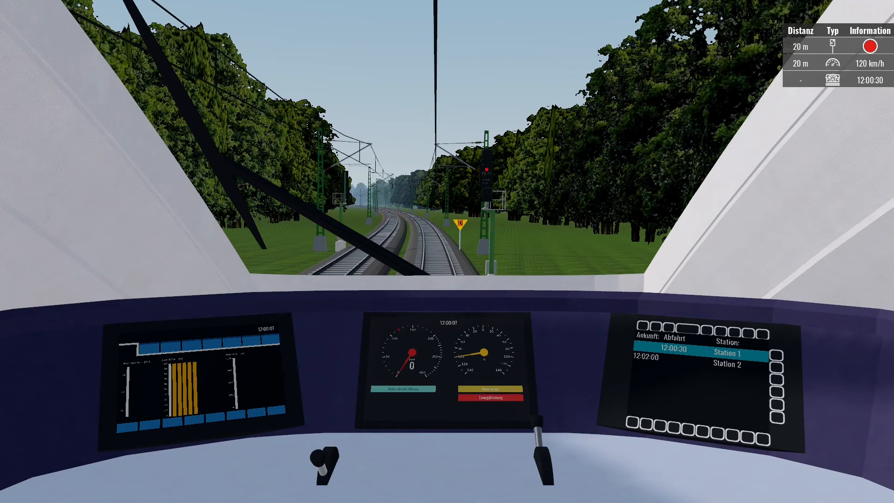
Release the brakes, power away from Station 1 early, and pause the game.
{"action": "key", "text": "ctrl+d"}
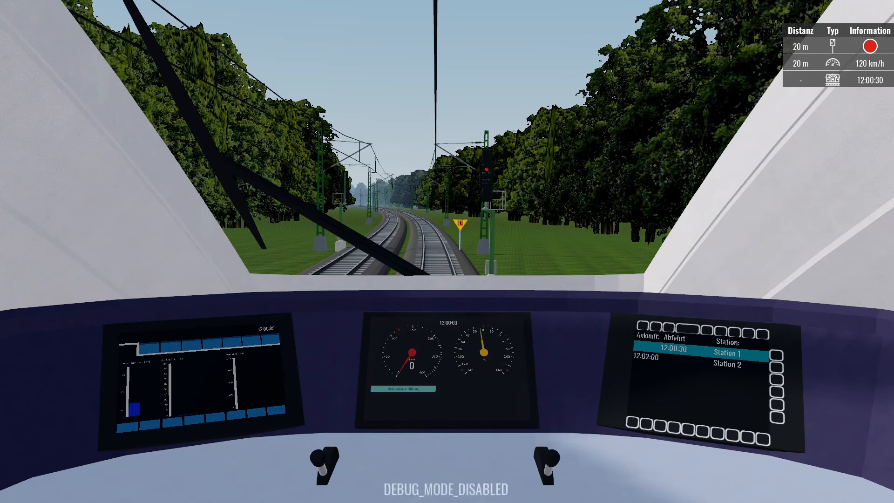
{"action": "key", "text": "Up"}
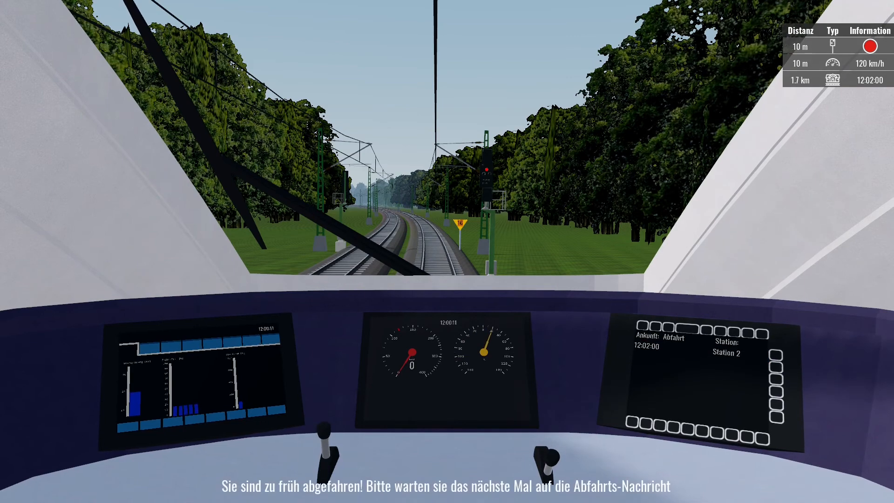
{"action": "key", "text": "Escape"}
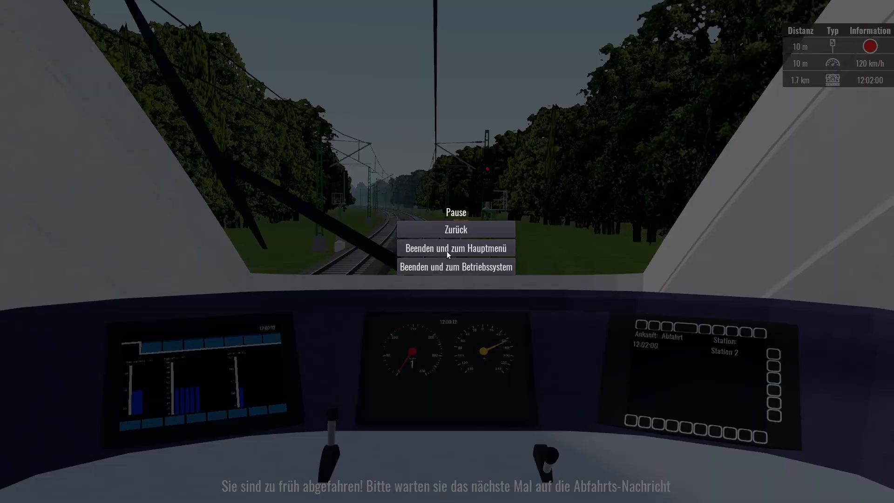
Quit back to the editor and save npc1's train settings.
{"action": "left_click", "coordinate": [433, 268]}
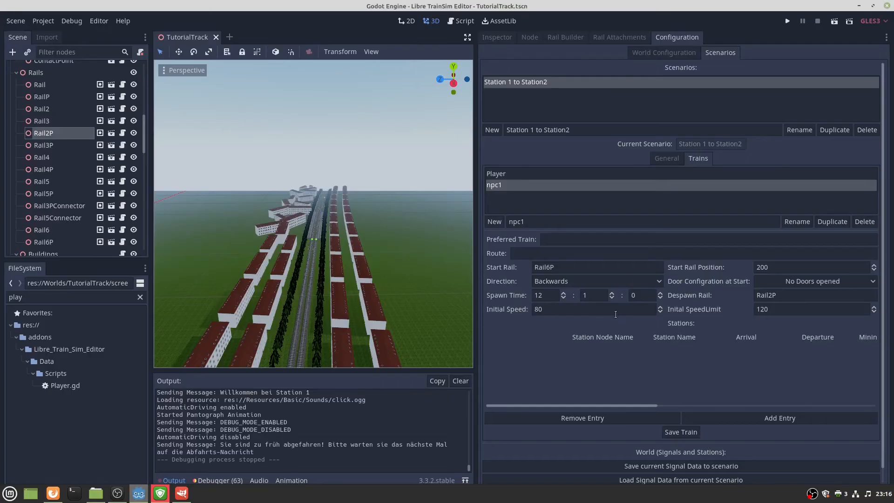
{"action": "left_click", "coordinate": [599, 296]}
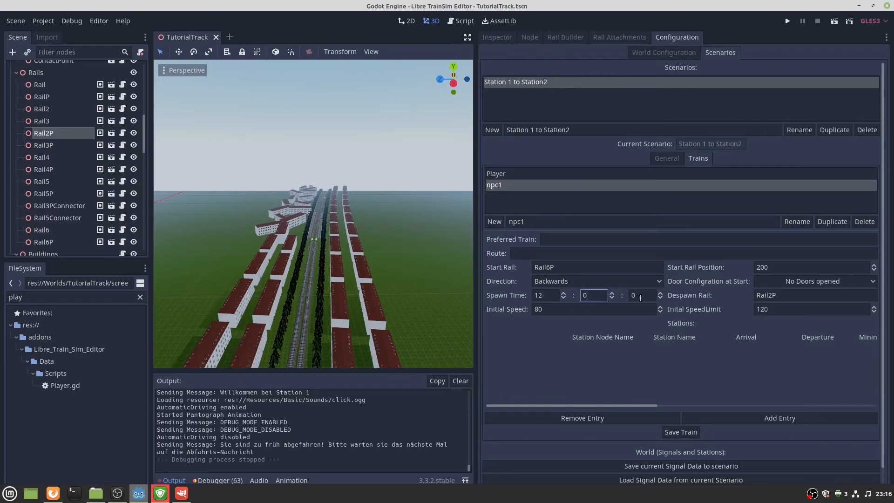
{"action": "left_click", "coordinate": [684, 437]}
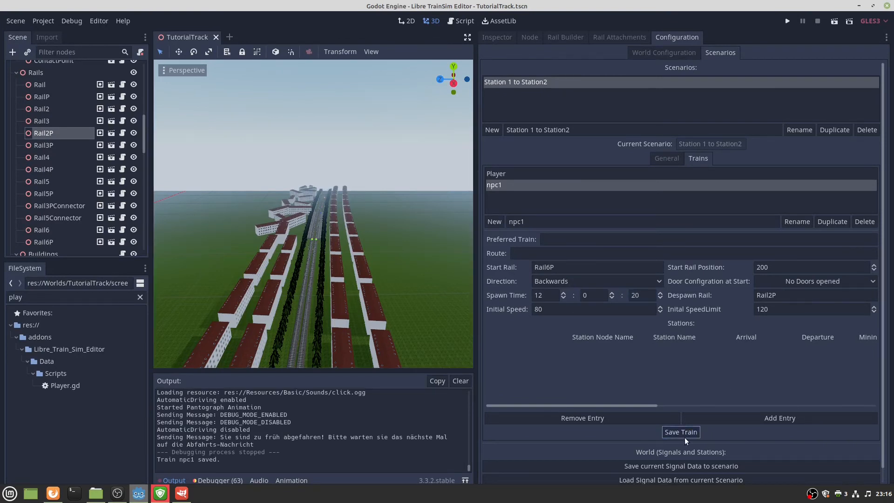
Relaunch TutorialTrack's 'Station 1 to Station2' scenario and dismiss the briefing to enter the cab.
{"action": "left_click", "coordinate": [787, 22]}
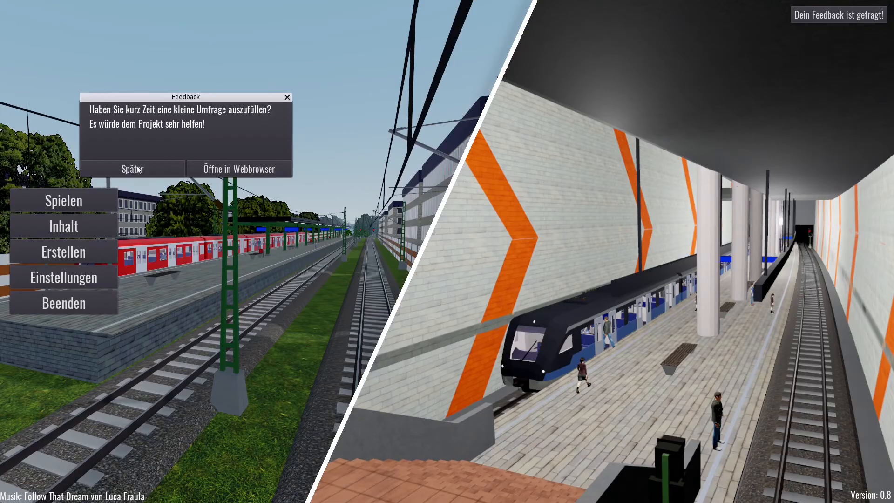
{"action": "left_click", "coordinate": [133, 169]}
{"action": "left_click", "coordinate": [80, 258]}
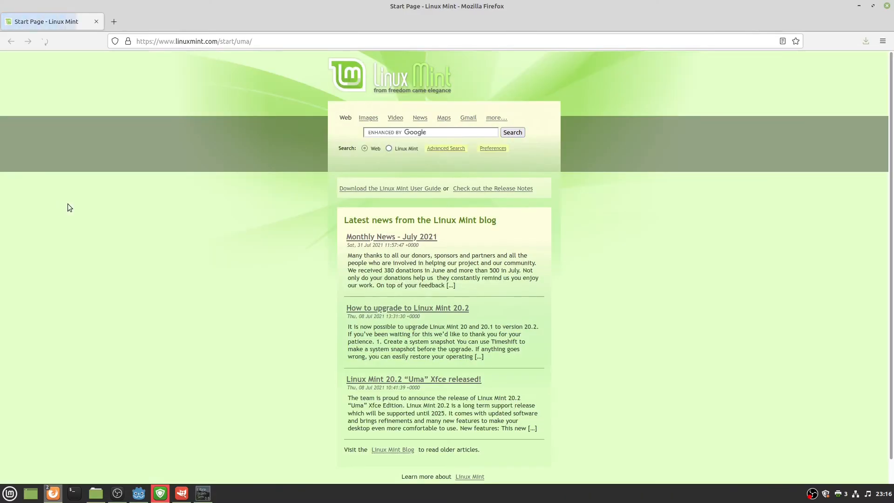
{"action": "left_click", "coordinate": [886, 6]}
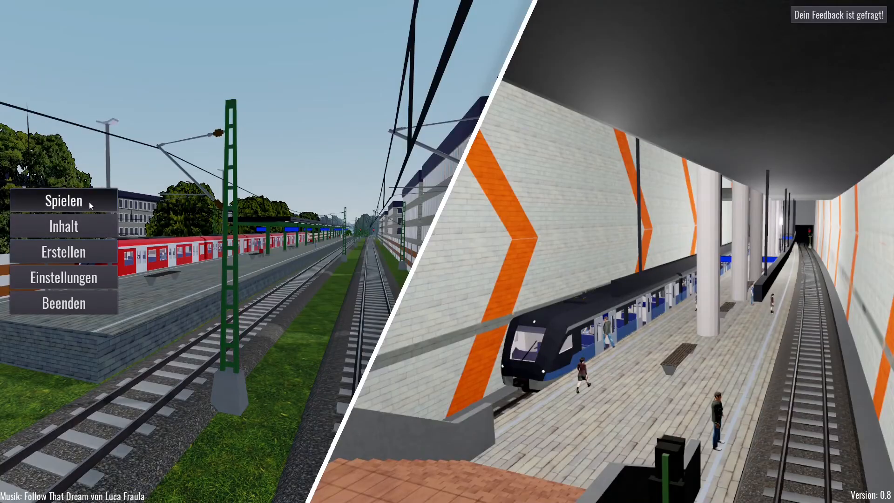
{"action": "left_click", "coordinate": [65, 202]}
{"action": "left_click", "coordinate": [66, 42]}
{"action": "left_click", "coordinate": [88, 70]}
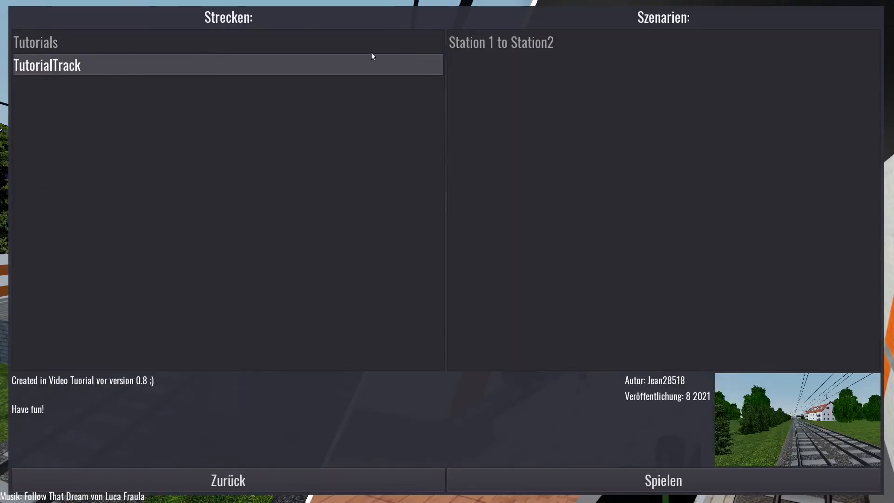
{"action": "left_click", "coordinate": [476, 34]}
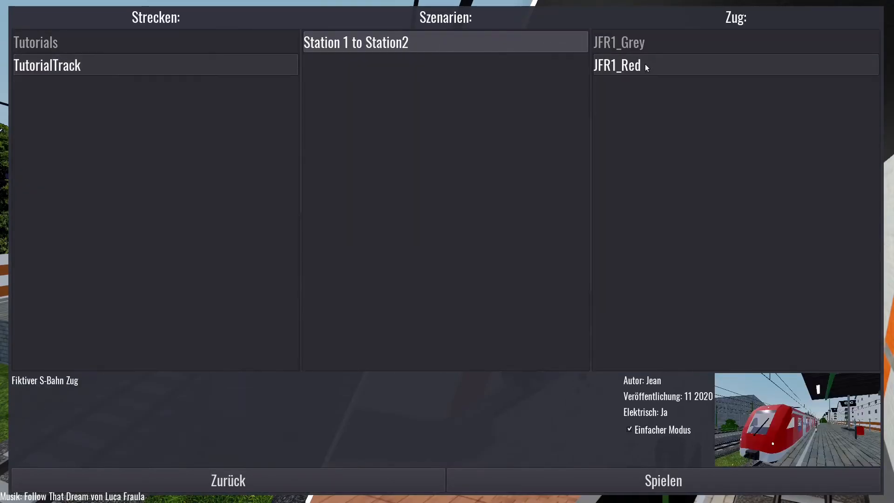
{"action": "left_click", "coordinate": [715, 483]}
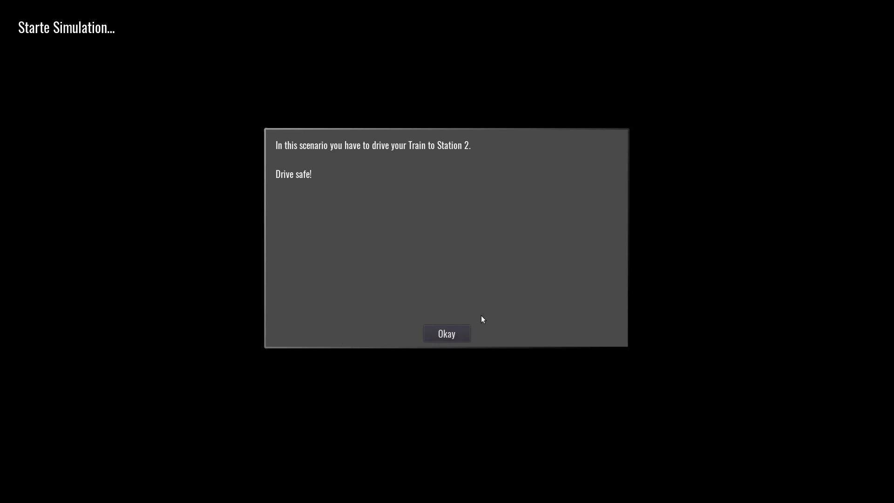
{"action": "left_click", "coordinate": [427, 335]}
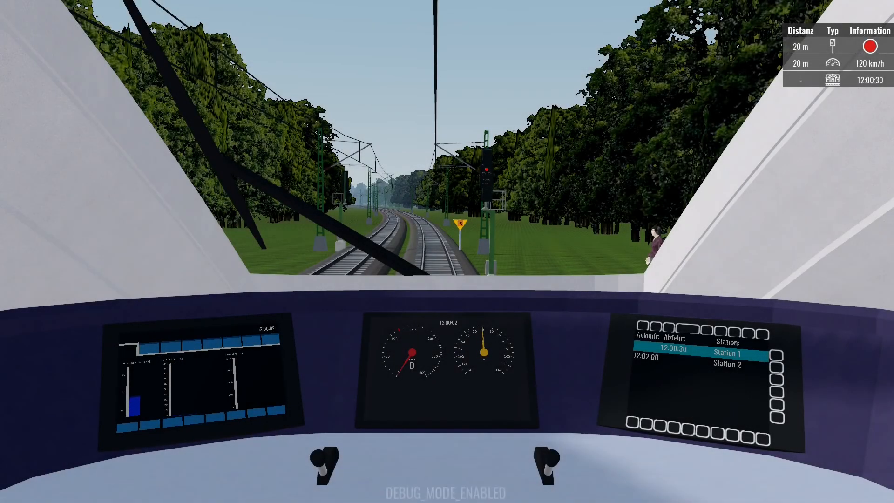
Drive the train with the throttle to Station 2 and stop at the platform.
{"action": "key", "text": "Up"}
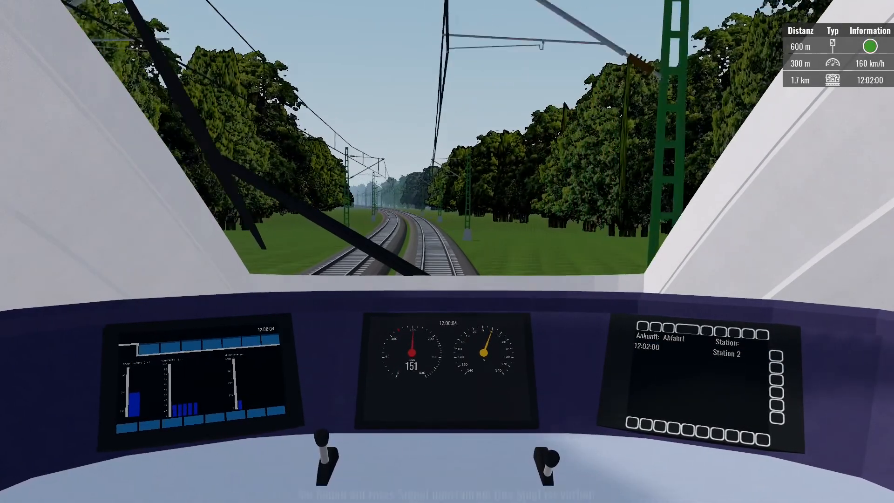
{"action": "key", "text": "Up"}
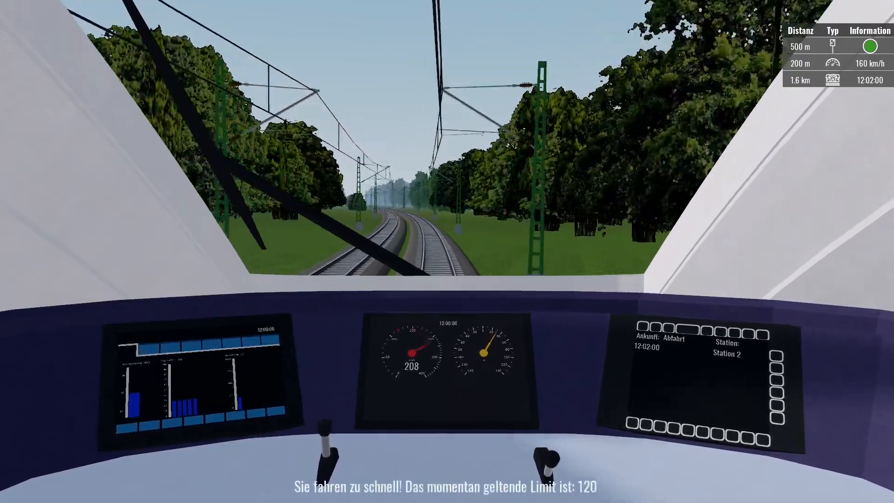
{"action": "key", "text": "Up"}
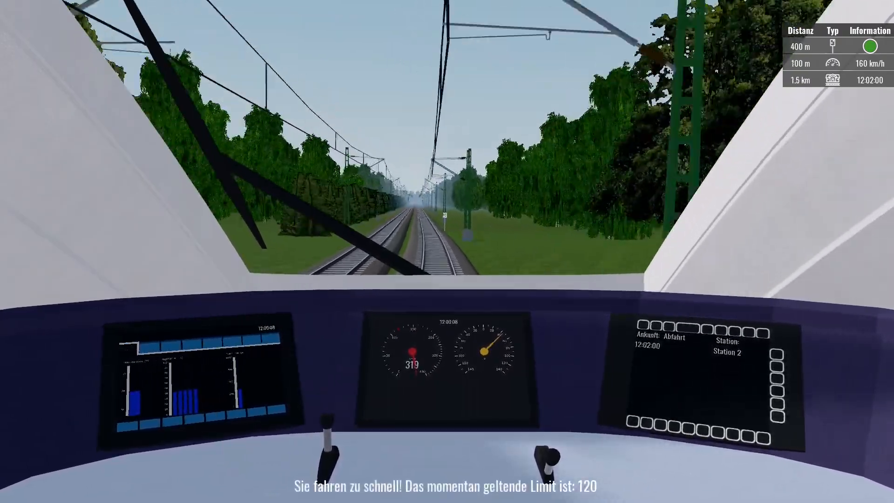
{"action": "key", "text": "Up"}
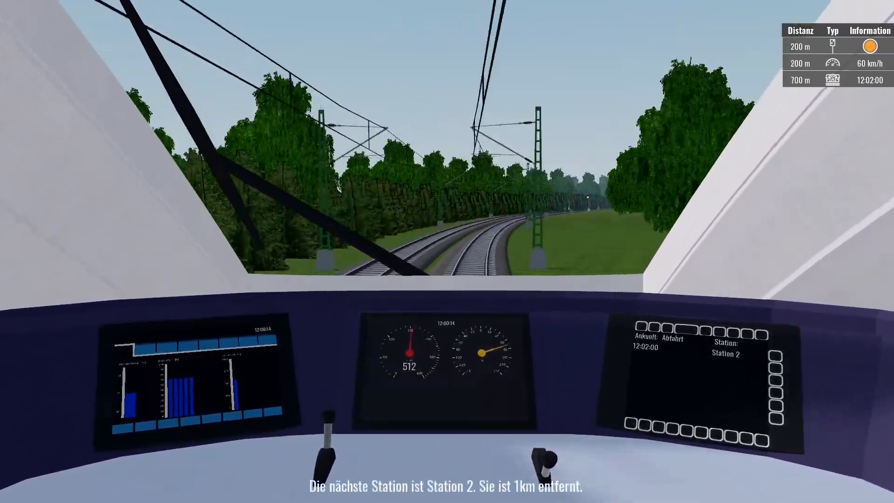
{"action": "key", "text": "Down"}
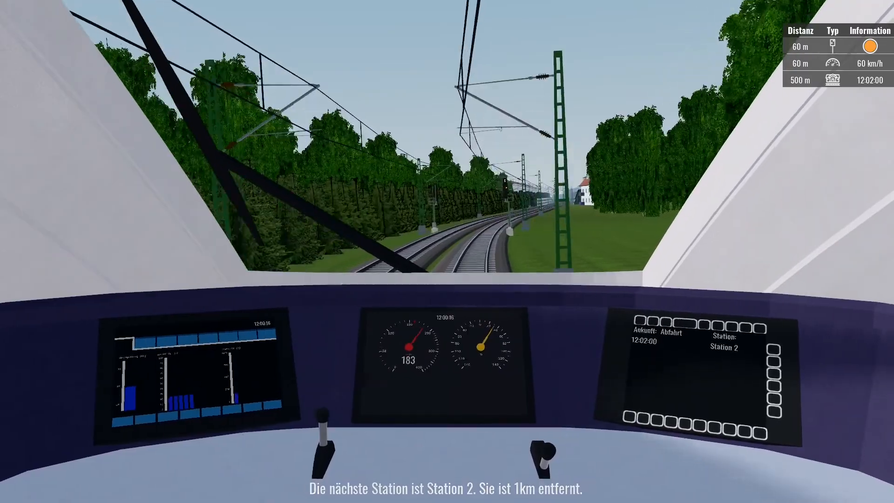
{"action": "key", "text": "Down"}
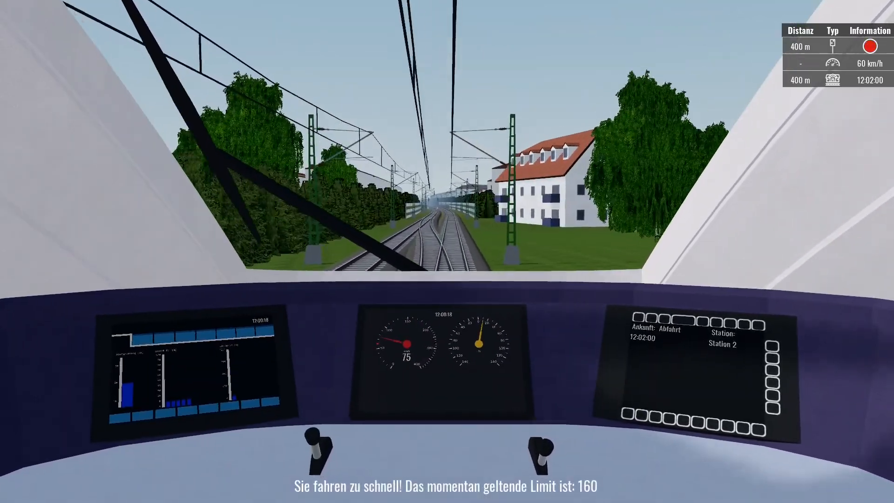
{"action": "key", "text": "Up"}
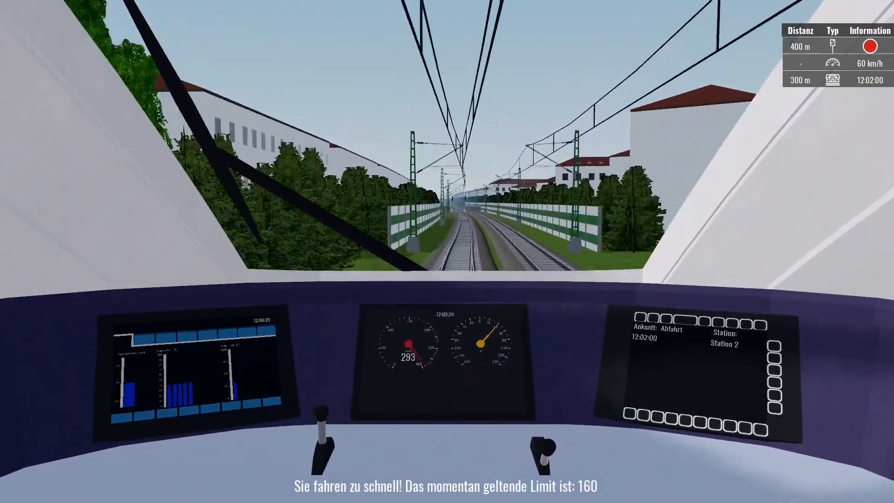
{"action": "key", "text": "Down"}
{"action": "key", "text": "Up"}
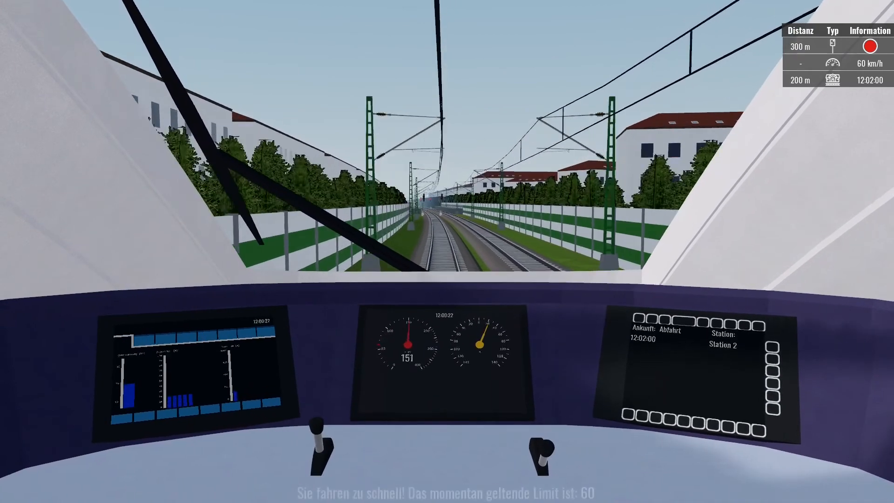
{"action": "key", "text": "Down"}
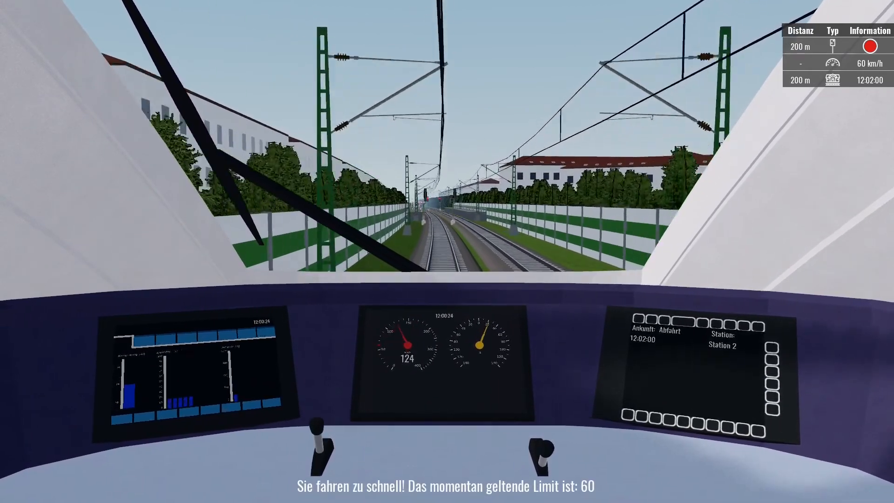
{"action": "key", "text": "Down"}
{"action": "key", "text": "Down"}
{"action": "key", "text": "Down"}
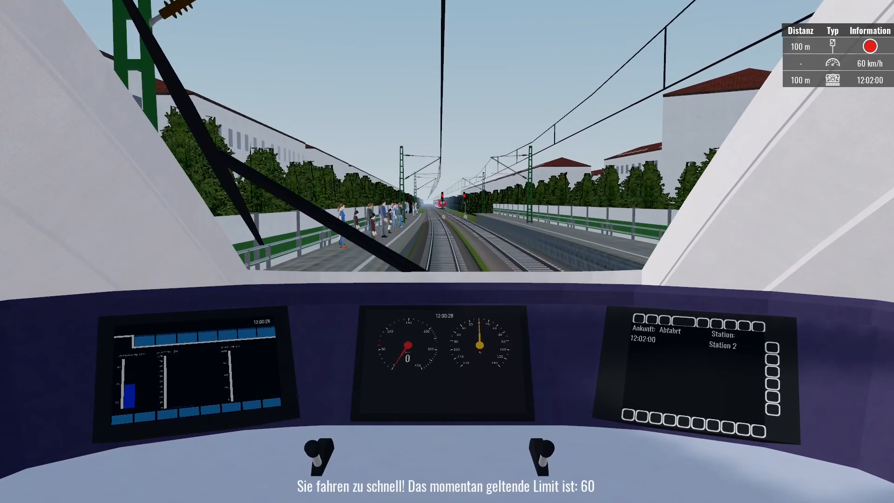
Use the free outside camera to watch npc1 pass, then quit the test run.
{"action": "key", "text": "3"}
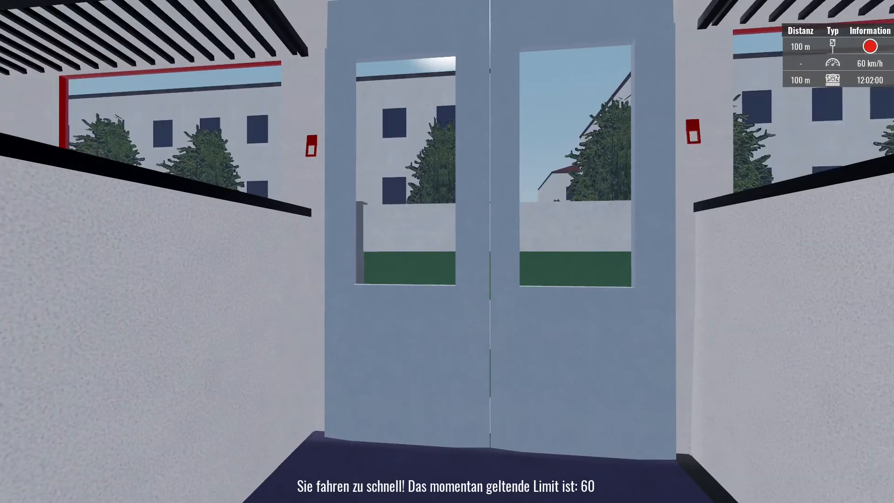
{"action": "key", "text": "4"}
{"action": "key", "text": "5"}
{"action": "key", "text": "s"}
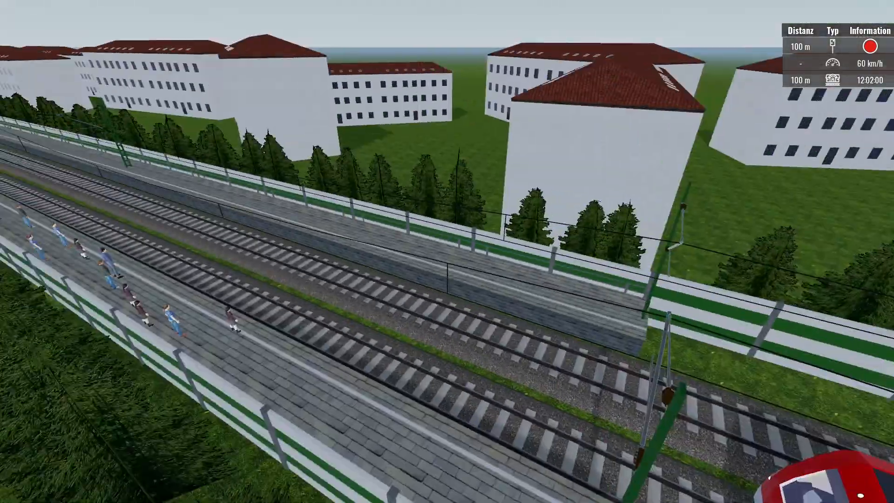
{"action": "key", "text": "w"}
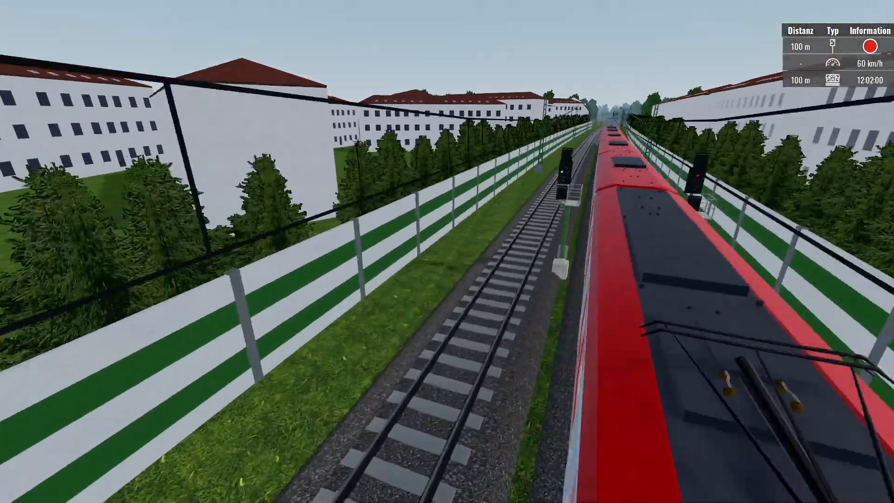
{"action": "key", "text": "s"}
{"action": "key", "text": "s"}
{"action": "key", "text": "w"}
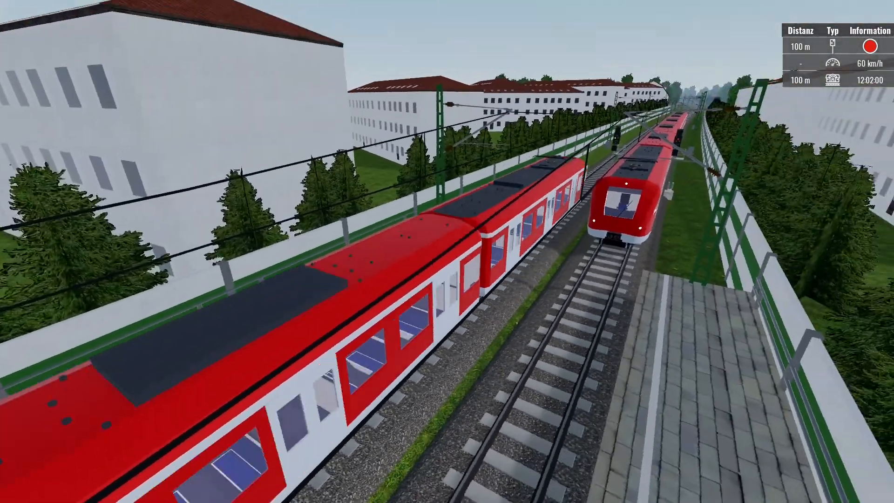
{"action": "key", "text": "w"}
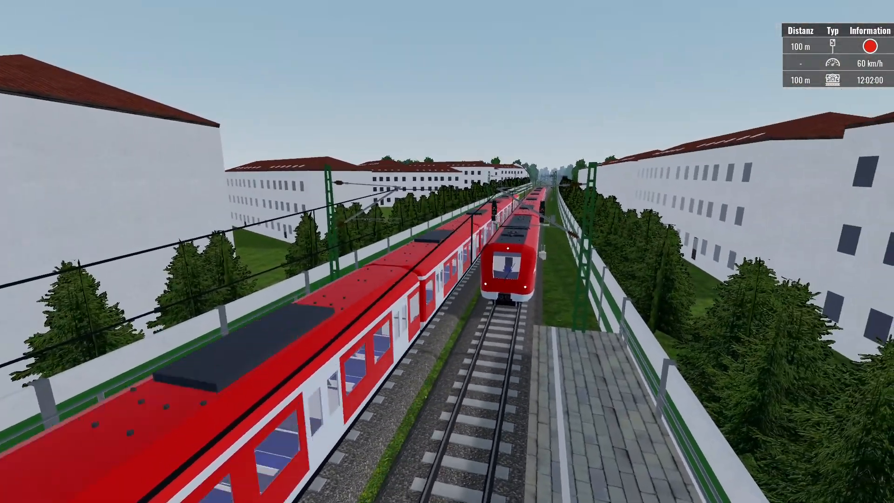
{"action": "key", "text": "w"}
{"action": "key", "text": "w"}
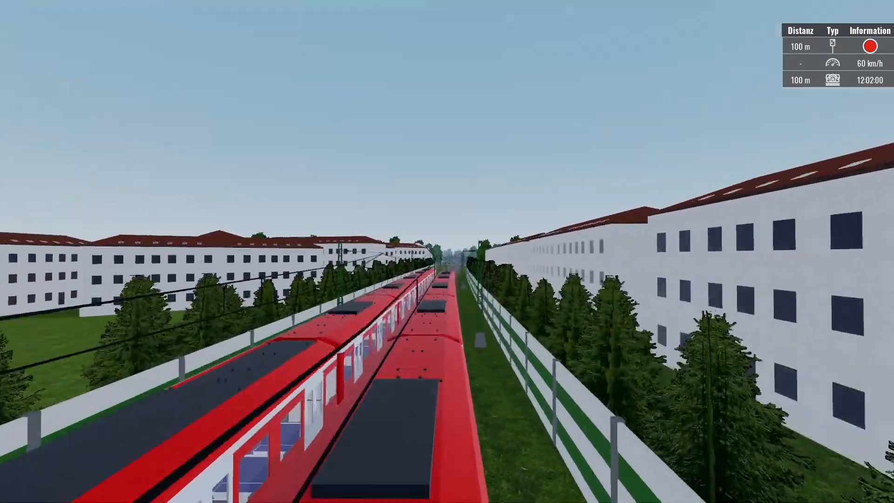
{"action": "key", "text": "w"}
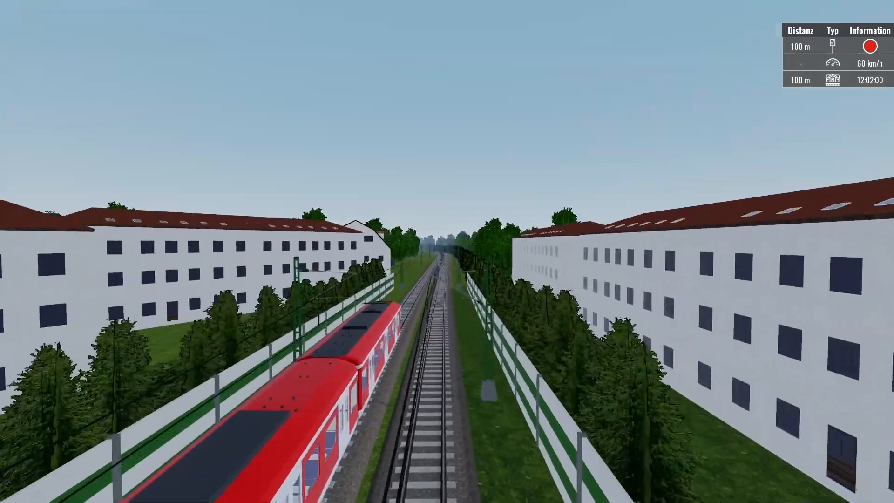
{"action": "key", "text": "w"}
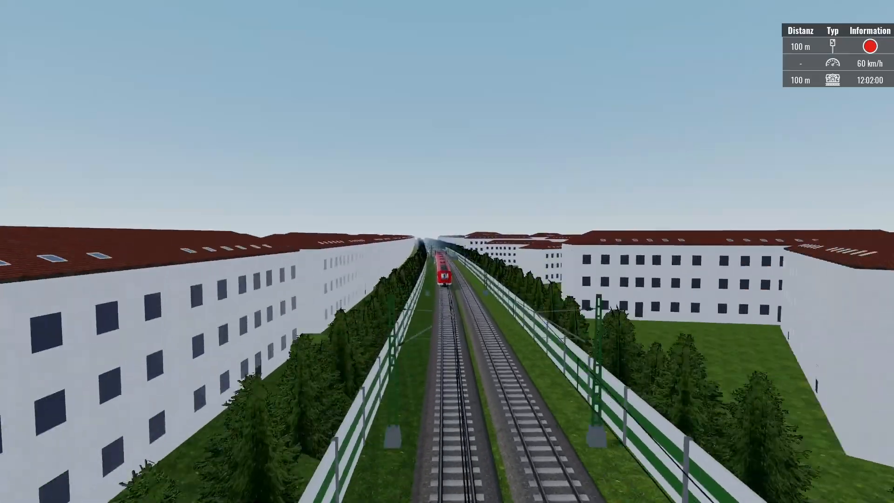
{"action": "key", "text": "Escape"}
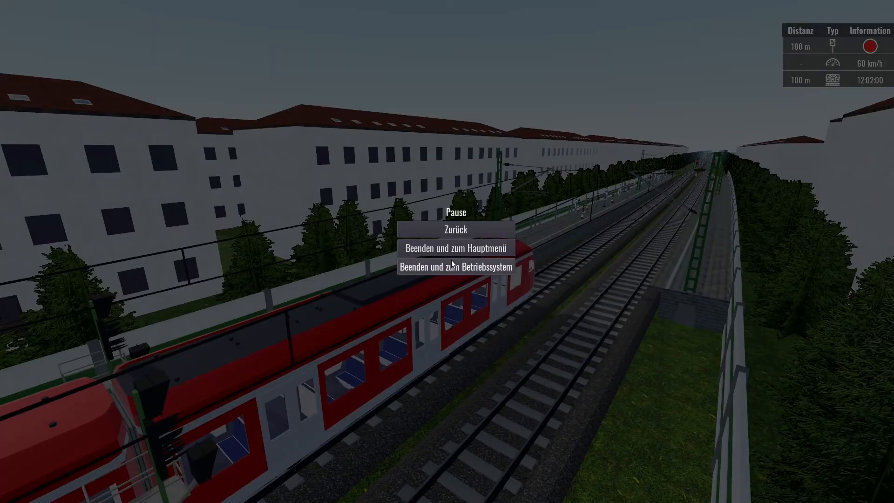
{"action": "left_click", "coordinate": [451, 264]}
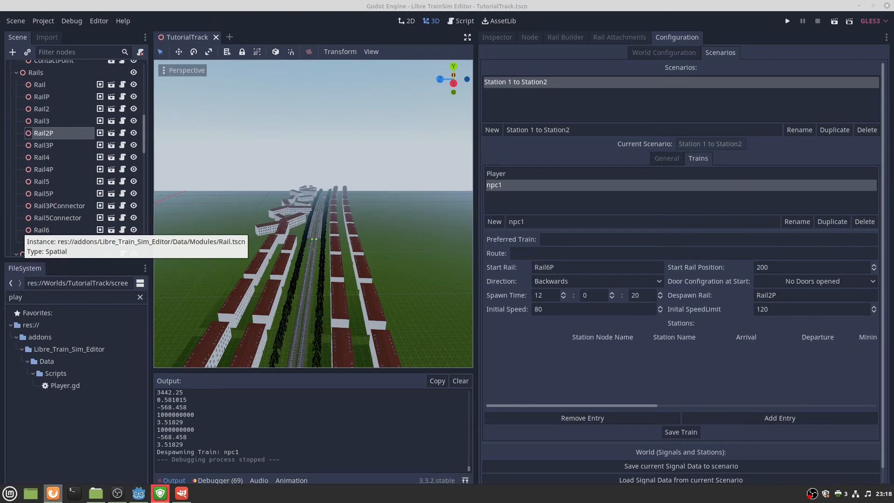
Skim the Custom Scripts wiki page in Firefox and open 'Exporting and Publishing Content'.
{"action": "key", "text": "alt+Tab"}
{"action": "scroll", "coordinate": [322, 325], "scroll_direction": "down", "scroll_amount": 15}
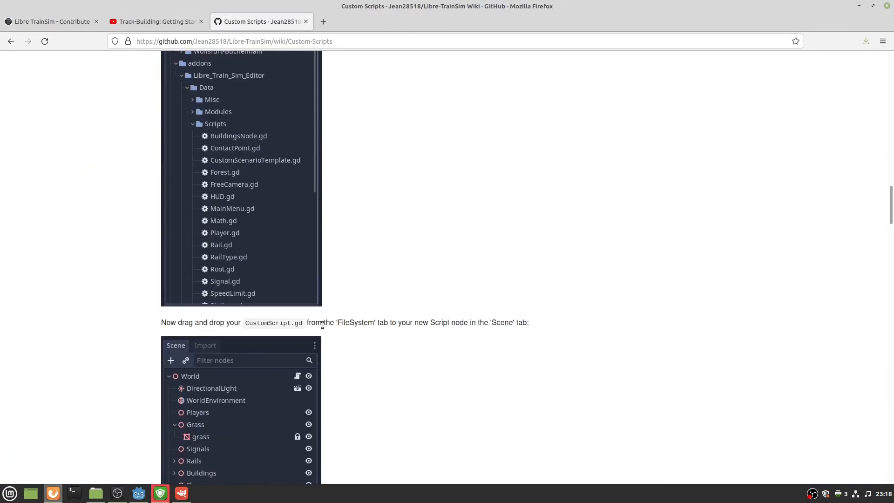
{"action": "scroll", "coordinate": [322, 325], "scroll_direction": "down", "scroll_amount": 20}
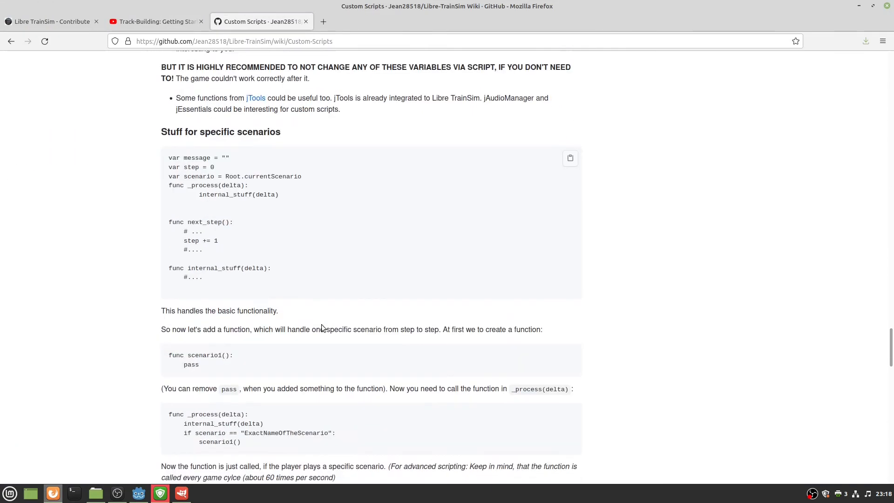
{"action": "scroll", "coordinate": [321, 327], "scroll_direction": "down", "scroll_amount": 20}
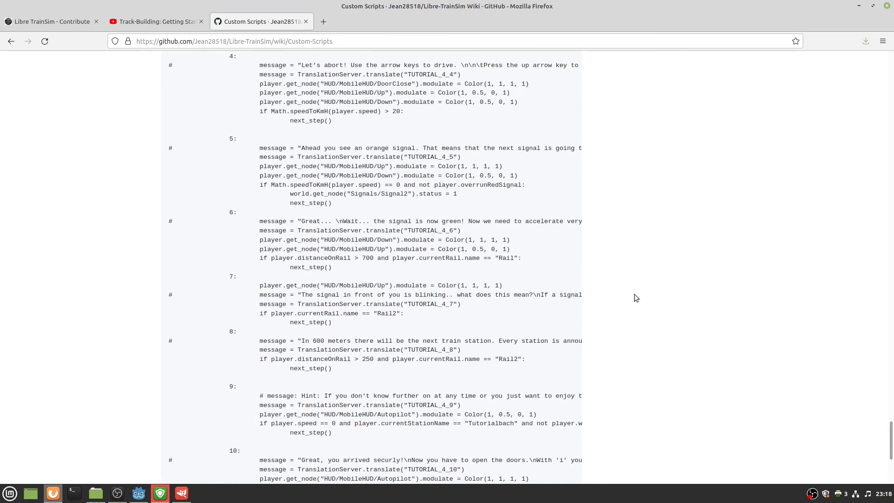
{"action": "left_click_drag", "start_coordinate": [891, 420], "coordinate": [859, 78]}
{"action": "scroll", "coordinate": [608, 342], "scroll_direction": "down", "scroll_amount": 3}
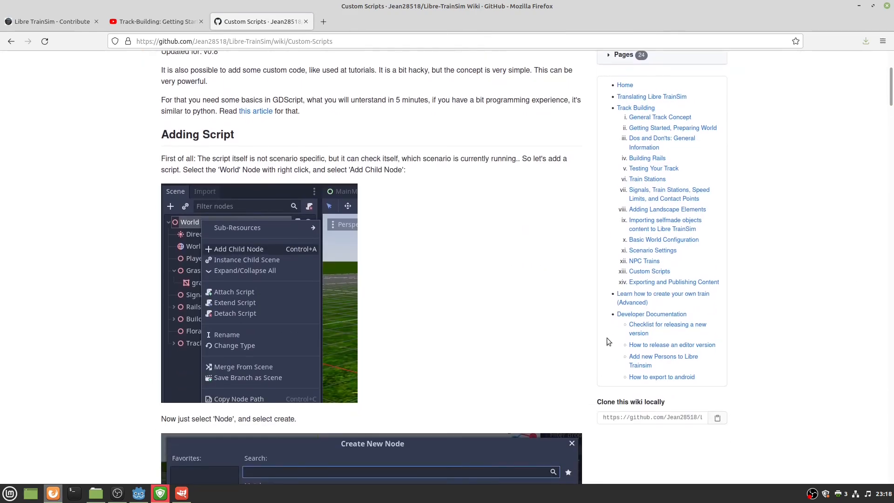
{"action": "left_click", "coordinate": [666, 282]}
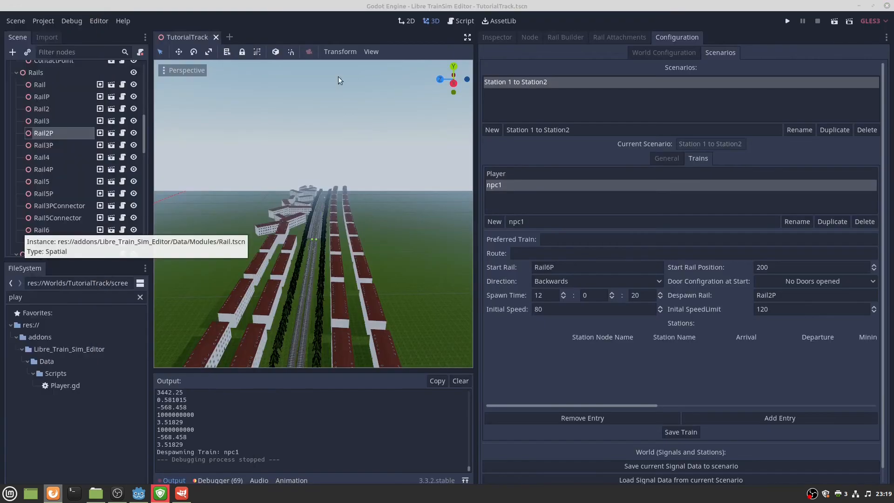
Set npc1's spawn time seconds from 20 to 1 (12:00:01) and save the train.
{"action": "left_click", "coordinate": [523, 117]}
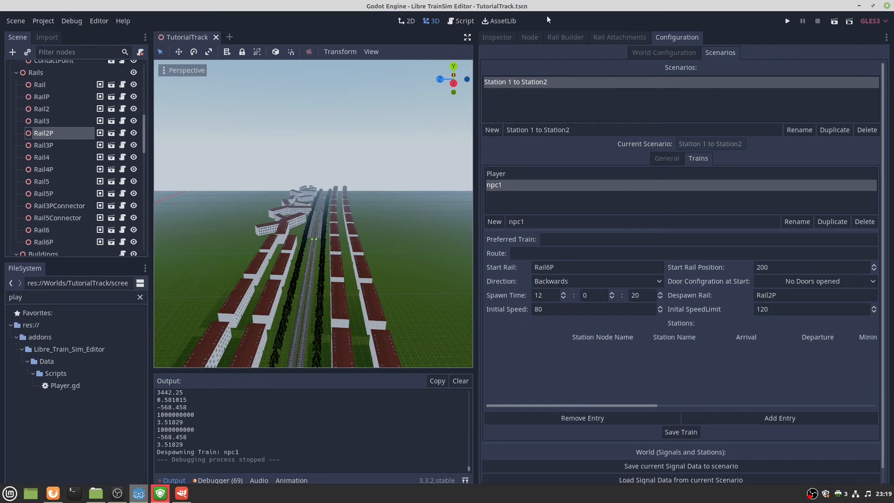
{"action": "left_click", "coordinate": [597, 296]}
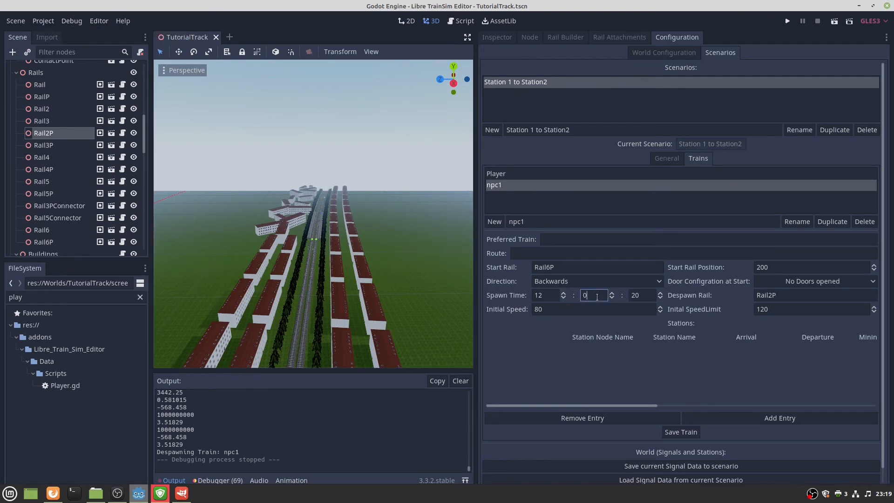
{"action": "type", "text": "1"}
{"action": "left_click", "coordinate": [679, 431]}
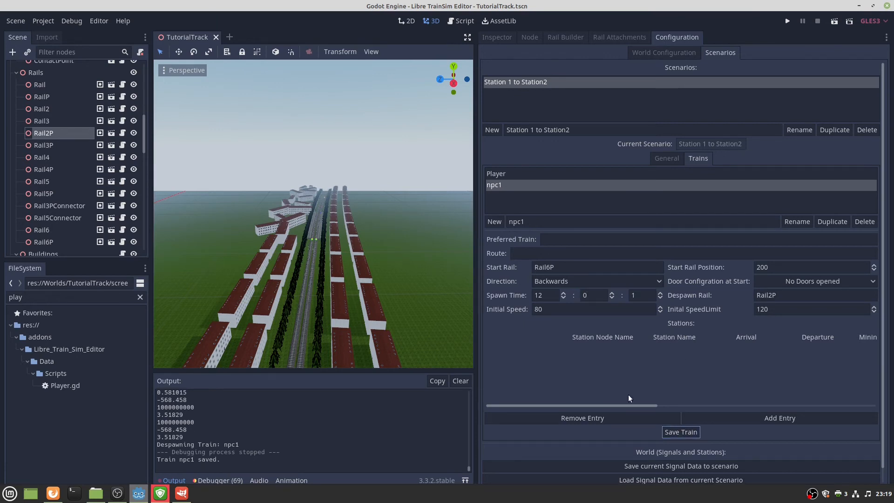
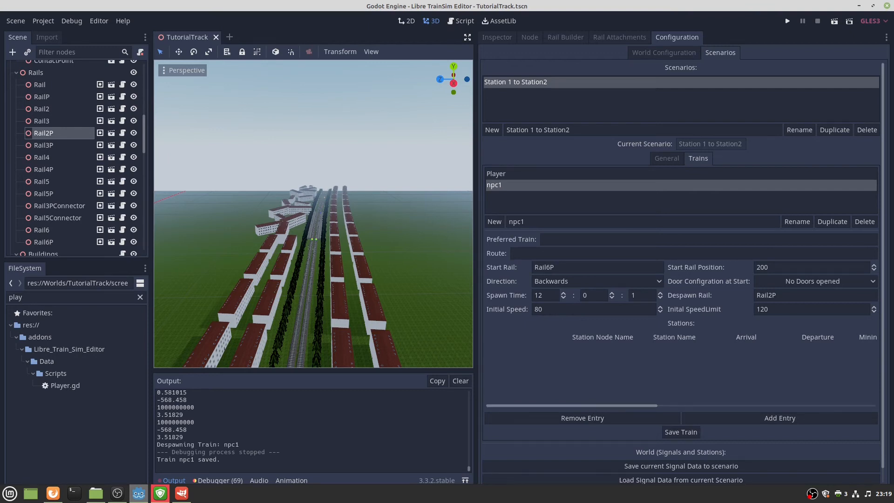
Open the Export dialog, select the Linux64 preset, and launch the Export Template Manager.
{"action": "left_click", "coordinate": [43, 21]}
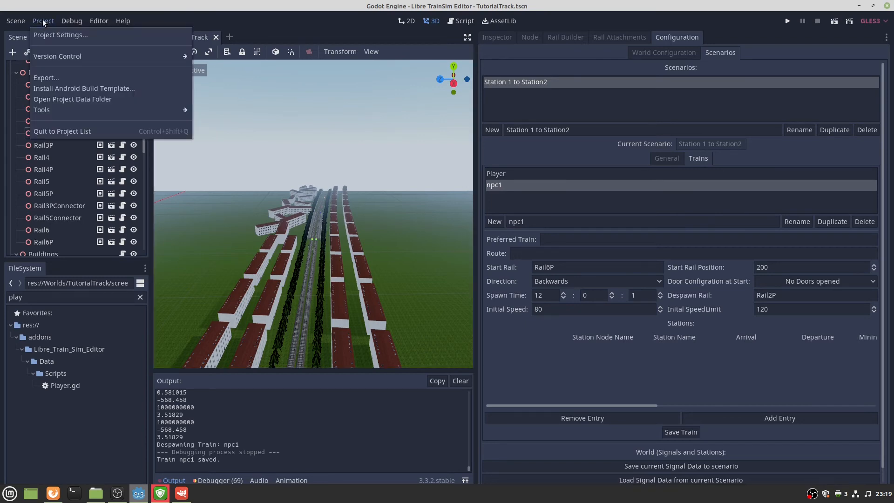
{"action": "left_click", "coordinate": [58, 79]}
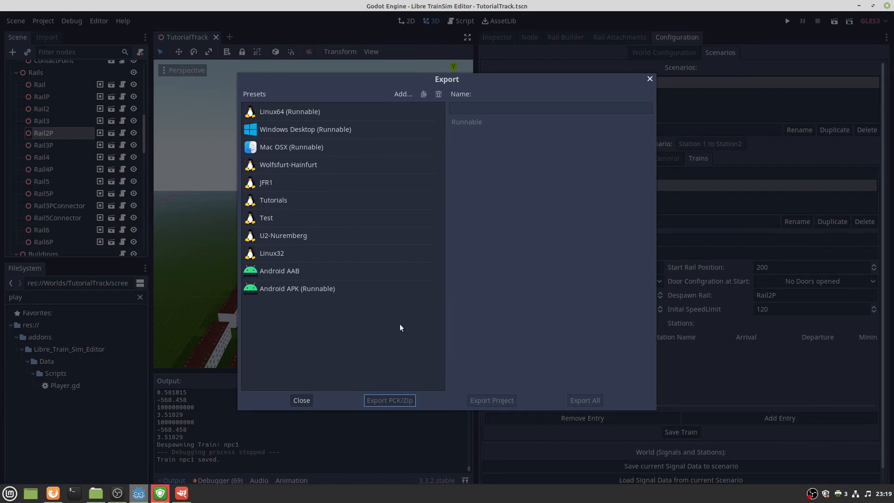
{"action": "left_click", "coordinate": [326, 111]}
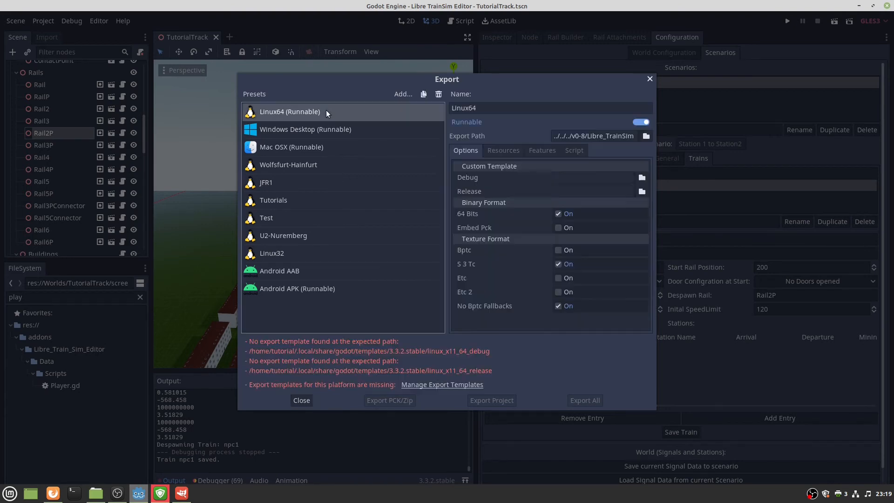
{"action": "left_click", "coordinate": [417, 385]}
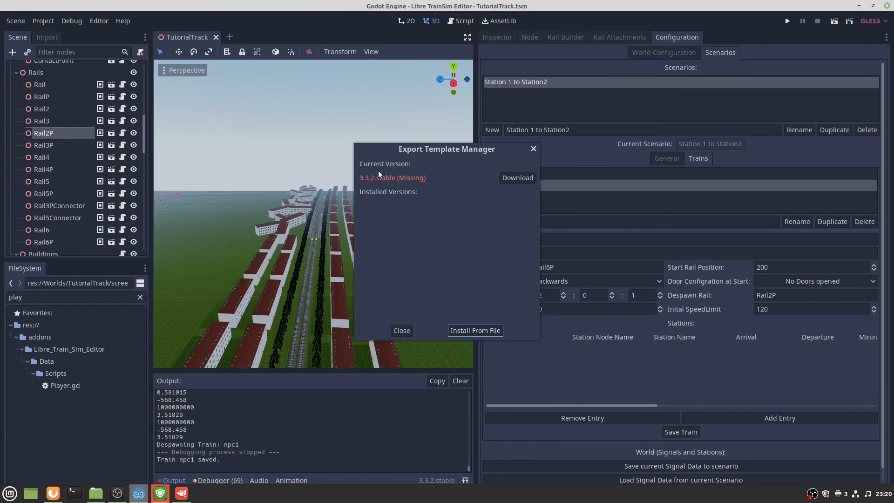
Download and install the 3.3.2.stable templates from the Official 3.3.2 stable mirror, then close the manager.
{"action": "left_click", "coordinate": [506, 178]}
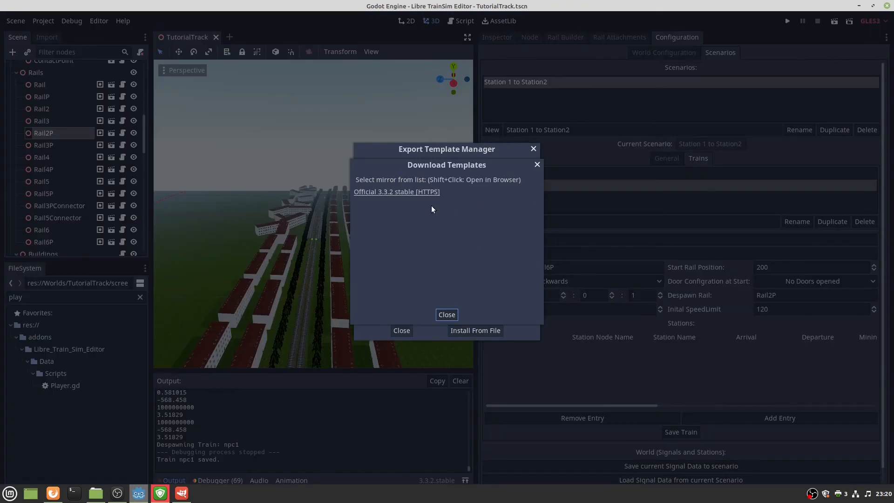
{"action": "left_click", "coordinate": [424, 192]}
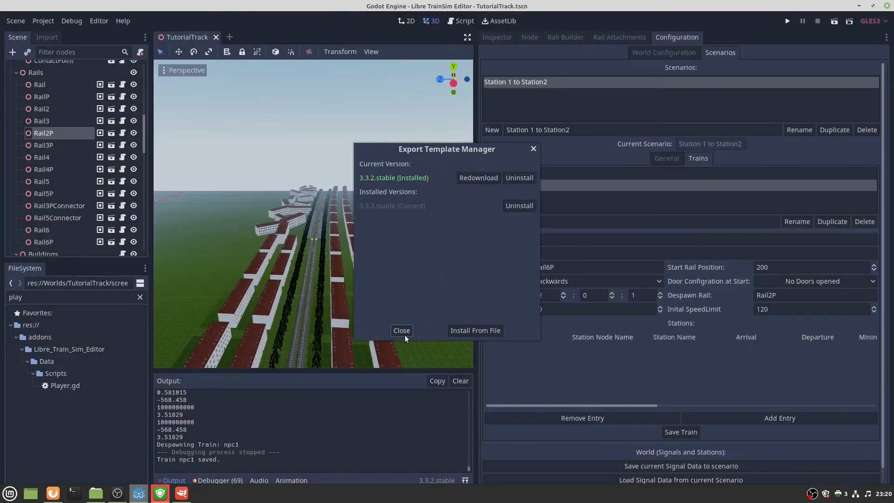
{"action": "left_click", "coordinate": [401, 331]}
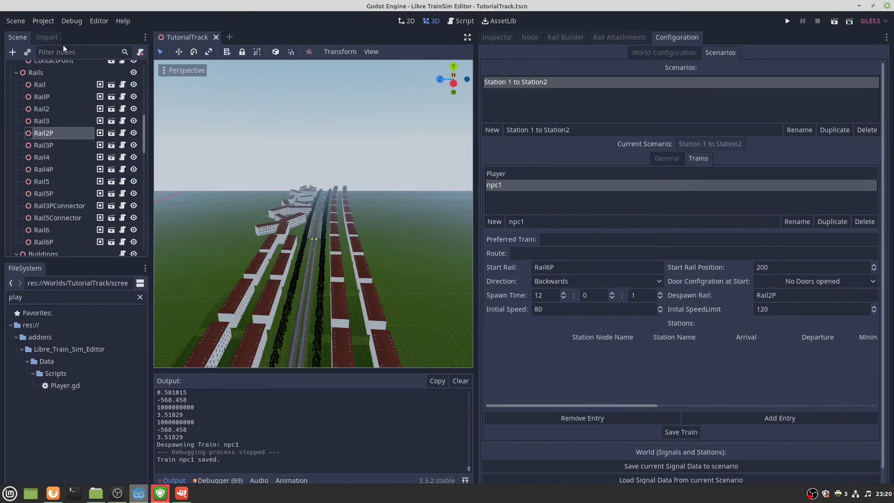
Add a new Linux/X11 preset in the Export dialog.
{"action": "left_click", "coordinate": [48, 24]}
{"action": "left_click", "coordinate": [61, 75]}
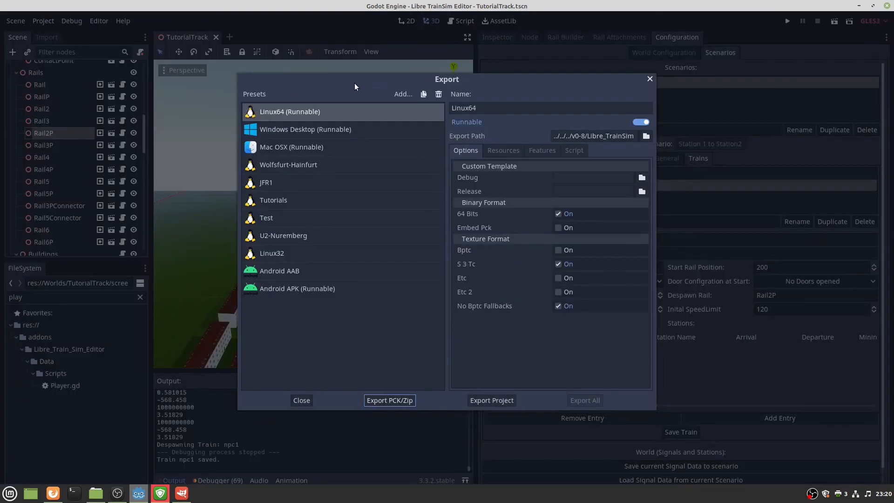
{"action": "left_click", "coordinate": [399, 93]}
{"action": "left_click", "coordinate": [413, 214]}
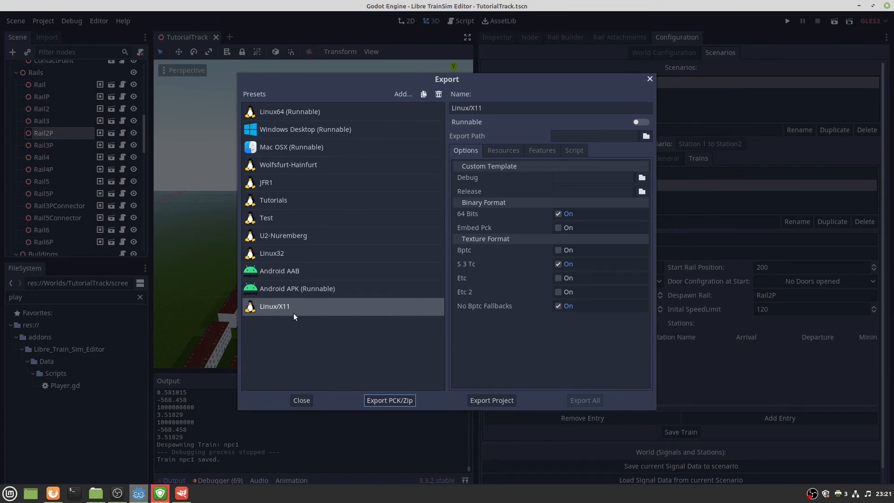
Rename the preset to TutorialTrack and show the Export Mode options on its Resources tab.
{"action": "double_click", "coordinate": [461, 110]}
{"action": "triple_click", "coordinate": [461, 110]}
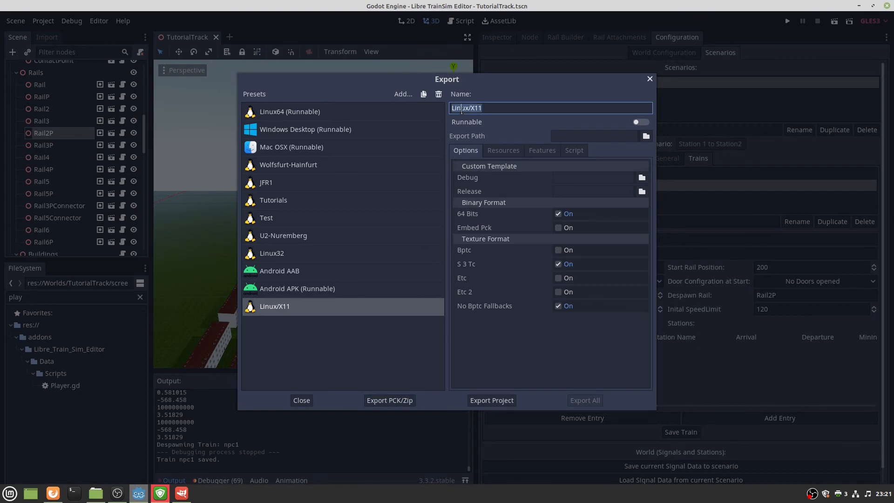
{"action": "type", "text": "TutorialTrack"}
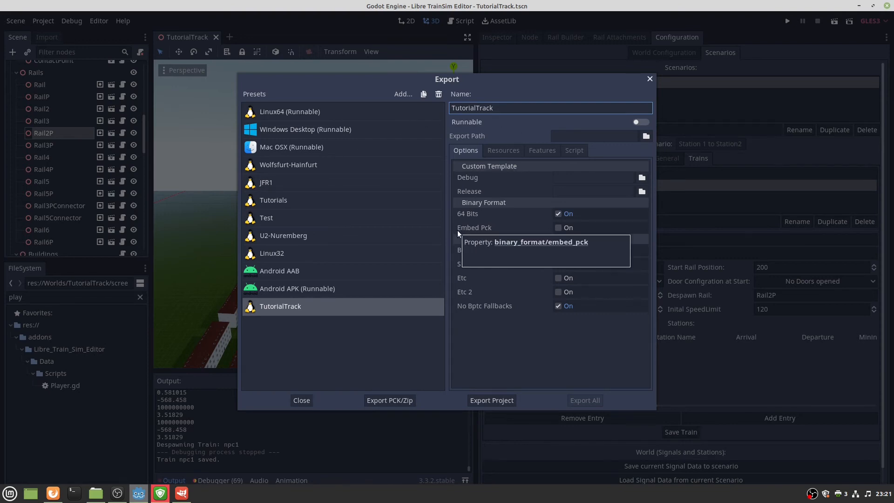
{"action": "left_click", "coordinate": [503, 151]}
{"action": "left_click", "coordinate": [482, 180]}
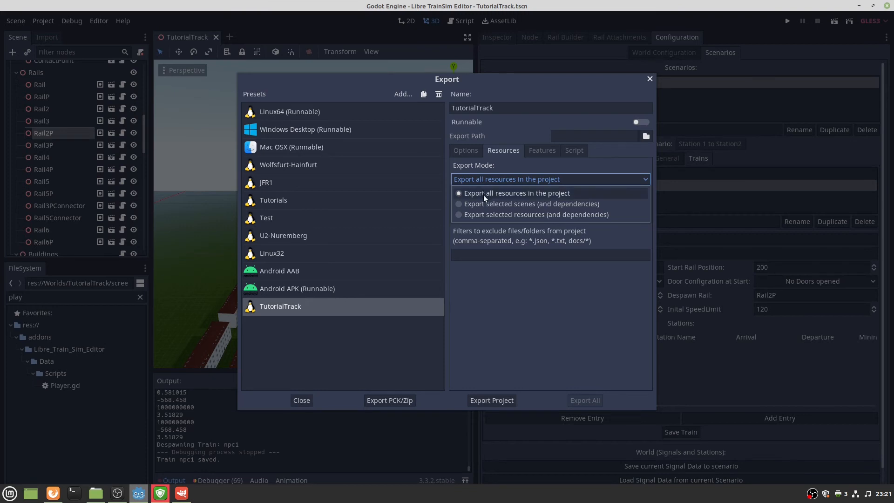
Set the export mode to 'Export selected resources (and dependencies)' and tick the Worlds/TutorialTrack folder.
{"action": "left_click", "coordinate": [468, 215]}
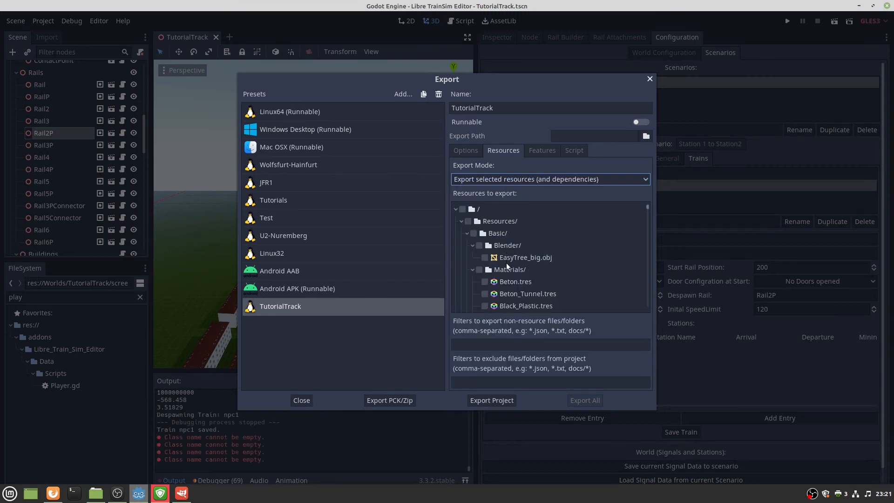
{"action": "left_click", "coordinate": [471, 245]}
{"action": "left_click", "coordinate": [471, 244]}
{"action": "left_click", "coordinate": [467, 233]}
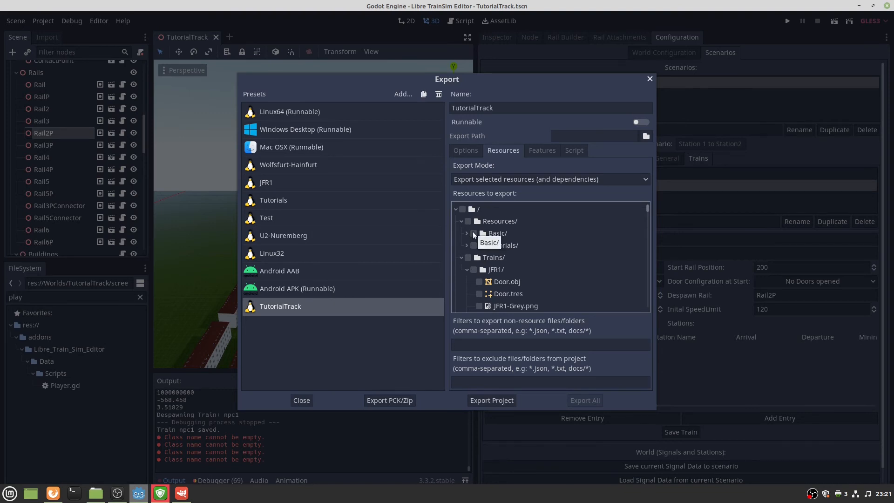
{"action": "scroll", "coordinate": [489, 256], "scroll_direction": "down", "scroll_amount": 1}
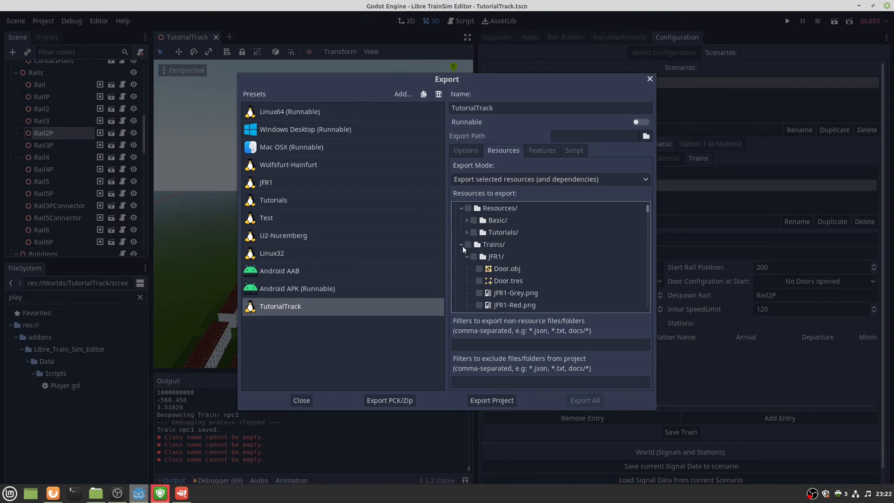
{"action": "left_click", "coordinate": [462, 246]}
{"action": "left_click", "coordinate": [461, 256]}
{"action": "scroll", "coordinate": [474, 274], "scroll_direction": "down", "scroll_amount": 1}
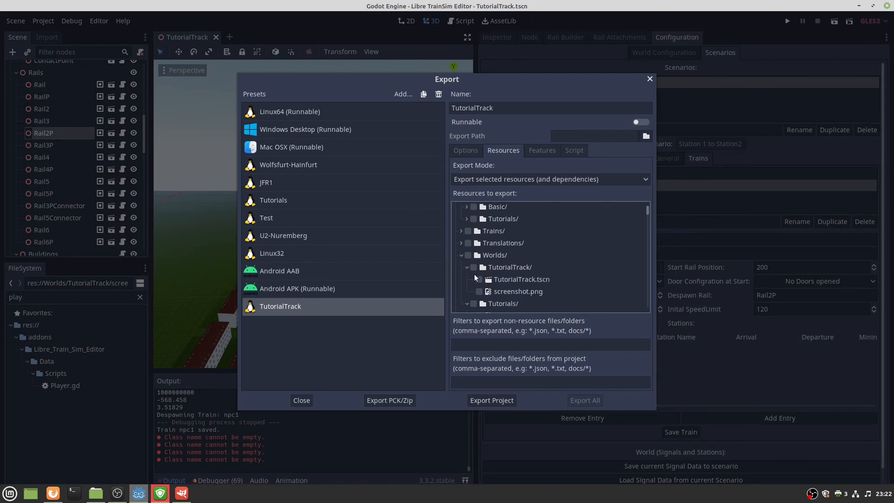
{"action": "scroll", "coordinate": [474, 274], "scroll_direction": "down", "scroll_amount": 1}
{"action": "scroll", "coordinate": [466, 256], "scroll_direction": "down", "scroll_amount": 1}
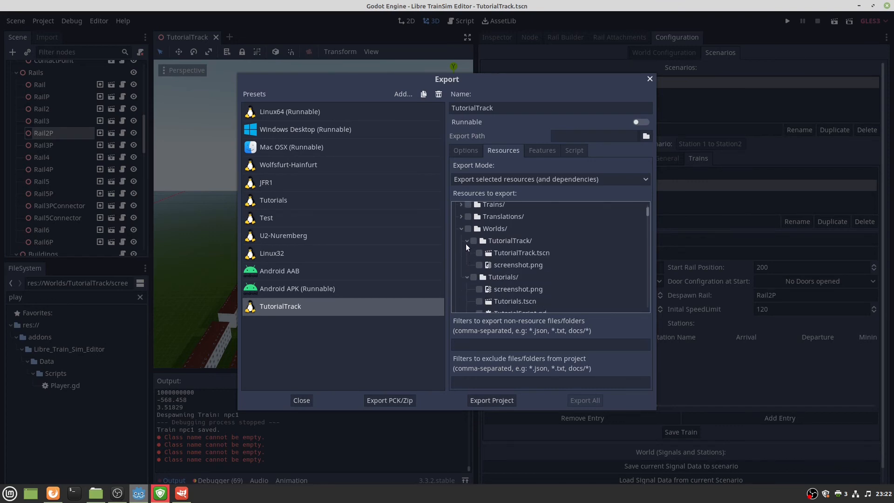
{"action": "left_click", "coordinate": [472, 241]}
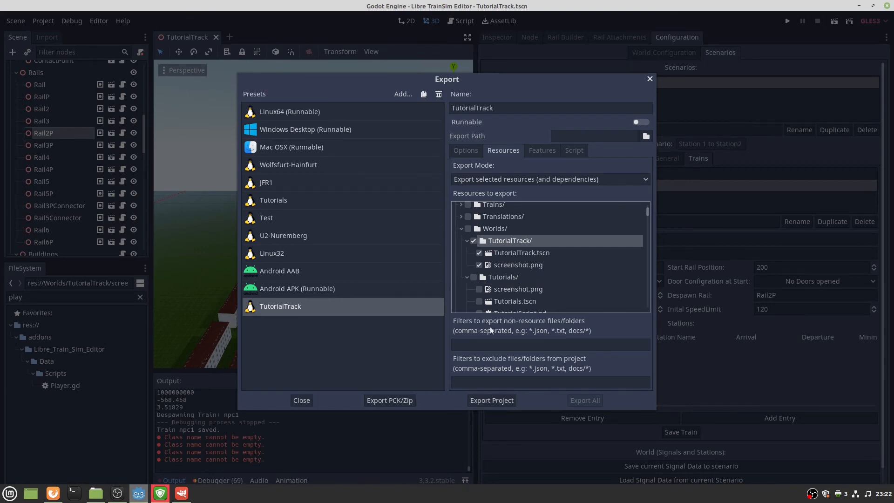
Copy the example Worlds/YourTrackName/YourTrackName.save path from the Firefox export wiki page.
{"action": "left_click", "coordinate": [481, 345]}
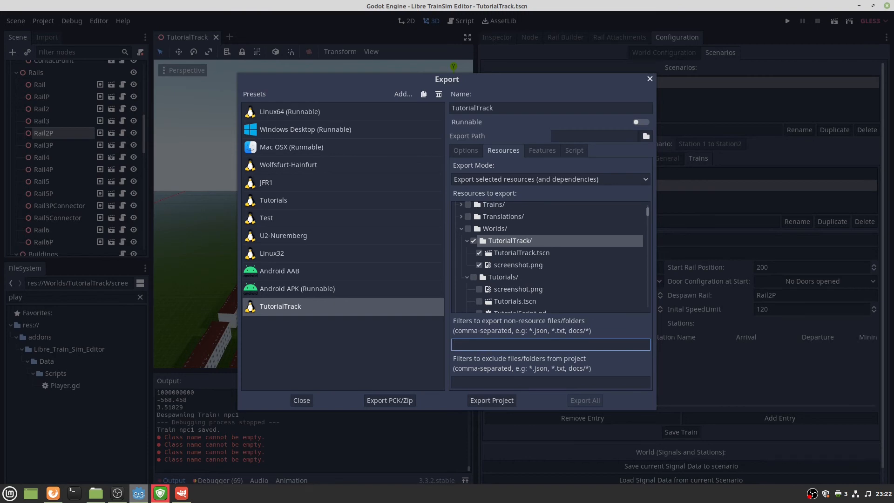
{"action": "key", "text": "alt+Tab"}
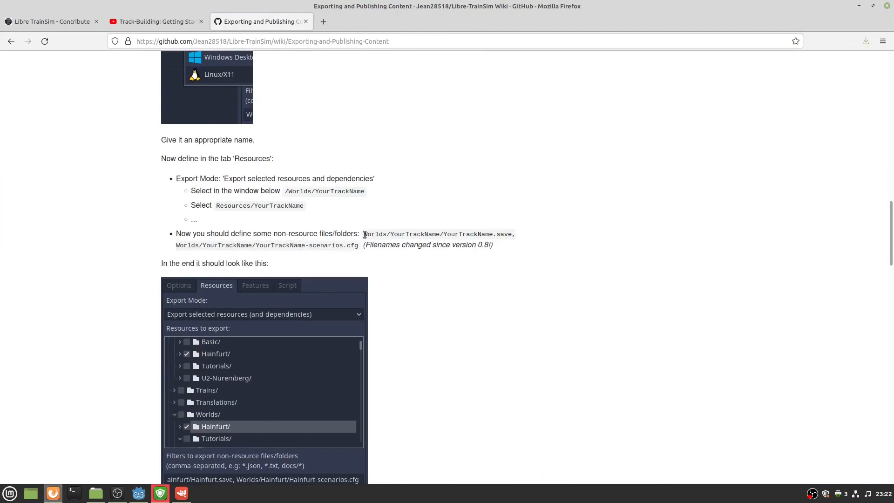
{"action": "left_click_drag", "start_coordinate": [364, 235], "coordinate": [512, 234]}
{"action": "key", "text": "ctrl+c"}
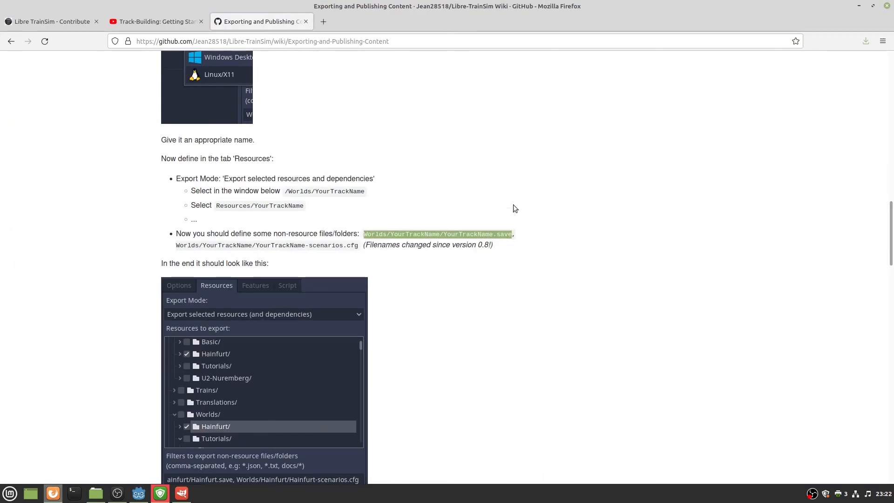
{"action": "key", "text": "alt+Tab"}
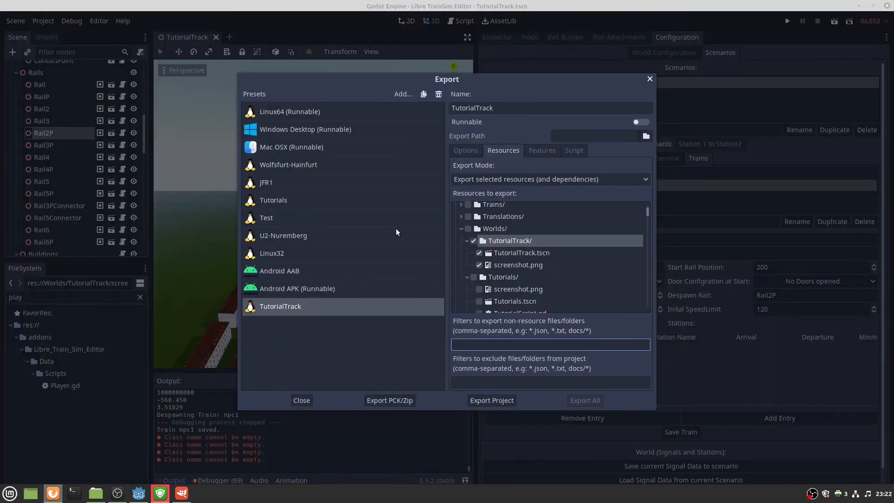
Enter Worlds/TutorialTrack/TutorialTrack.save in the non-resource filter field.
{"action": "left_click", "coordinate": [510, 344]}
{"action": "key", "text": "ctrl+v"}
{"action": "double_click", "coordinate": [492, 348]}
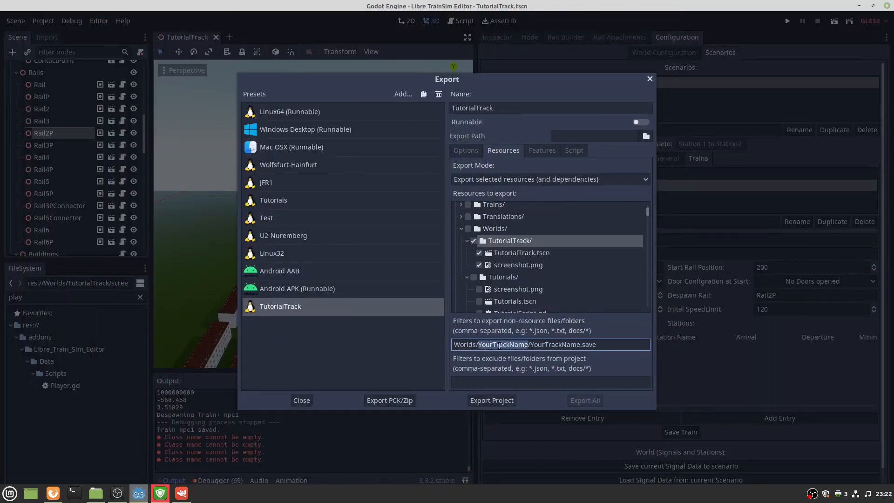
{"action": "type", "text": "Tutor"}
{"action": "type", "text": "ialTrack/"}
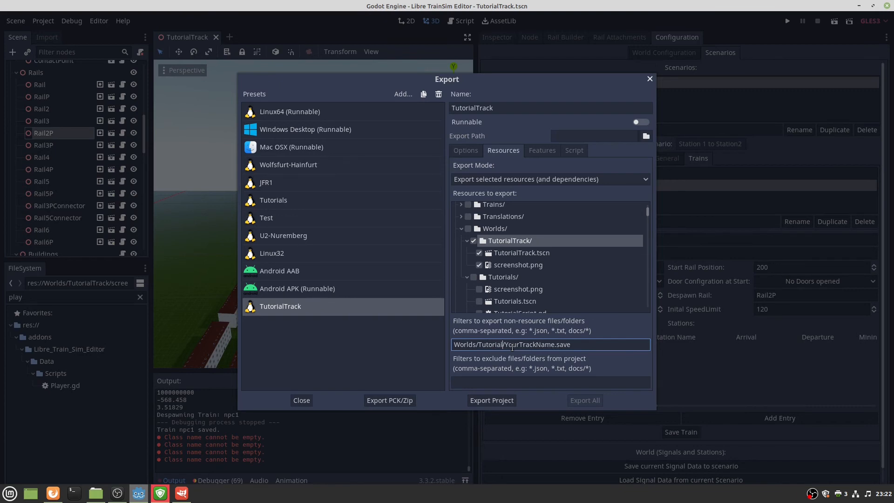
{"action": "double_click", "coordinate": [512, 345]}
{"action": "key", "text": "ctrl+c"}
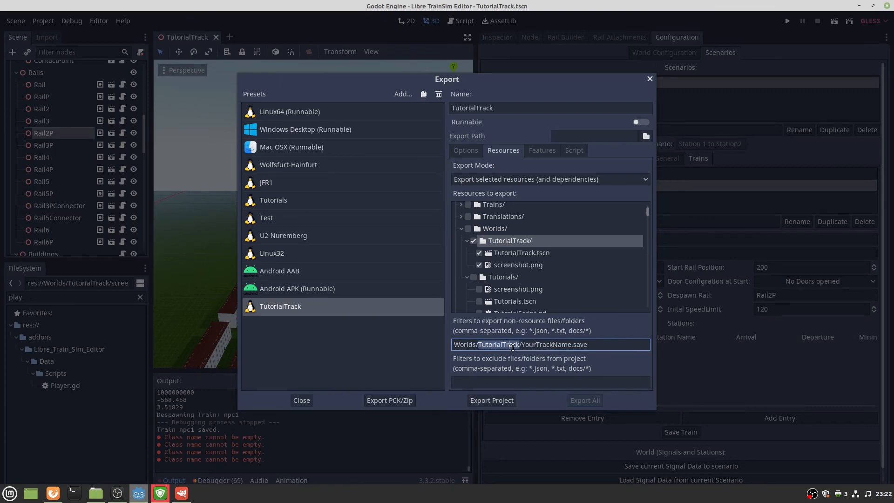
{"action": "double_click", "coordinate": [539, 345]}
{"action": "key", "text": "ctrl+v"}
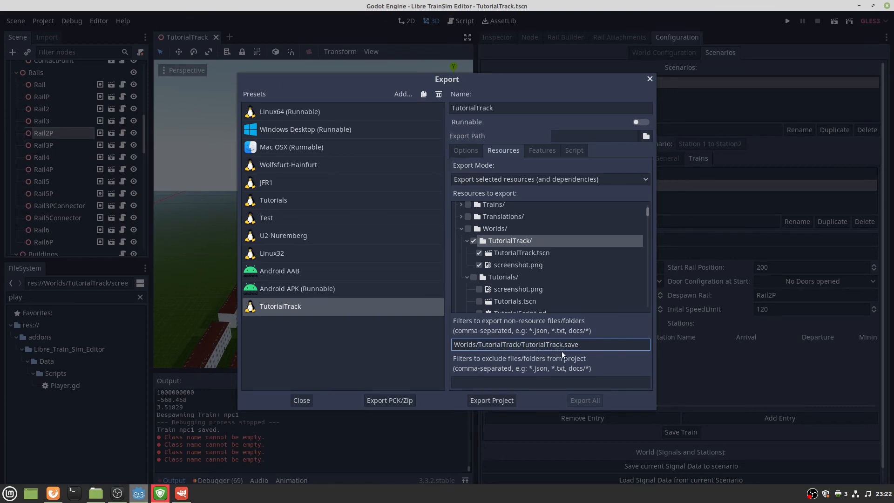
{"action": "triple_click", "coordinate": [586, 345]}
{"action": "key", "text": "ctrl+c"}
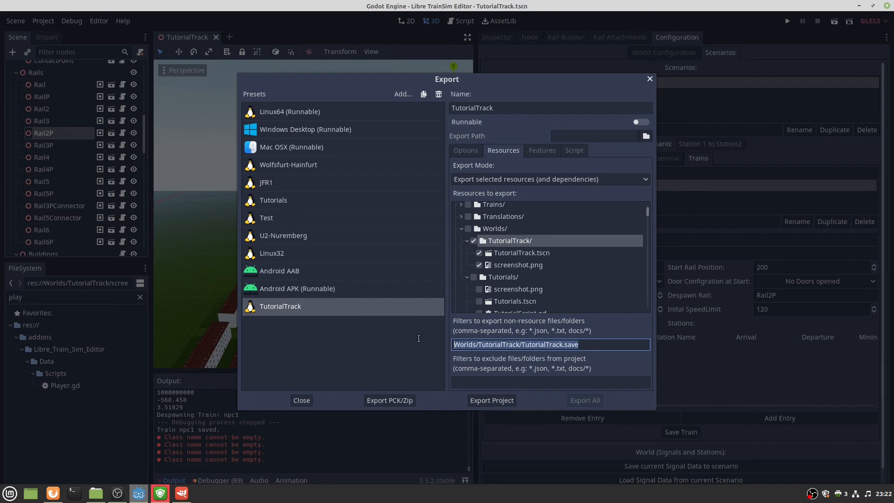
{"action": "double_click", "coordinate": [602, 347]}
{"action": "left_click", "coordinate": [602, 348]}
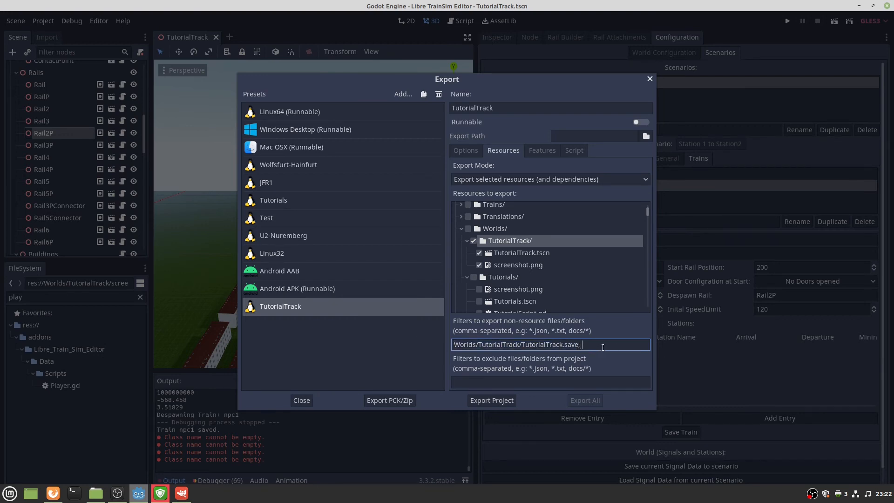
Add Worlds/TutorialTrack/TutorialTrack-scenarios.cfg as a second comma-separated filter entry.
{"action": "type", "text": ","}
{"action": "key", "text": "ctrl+v"}
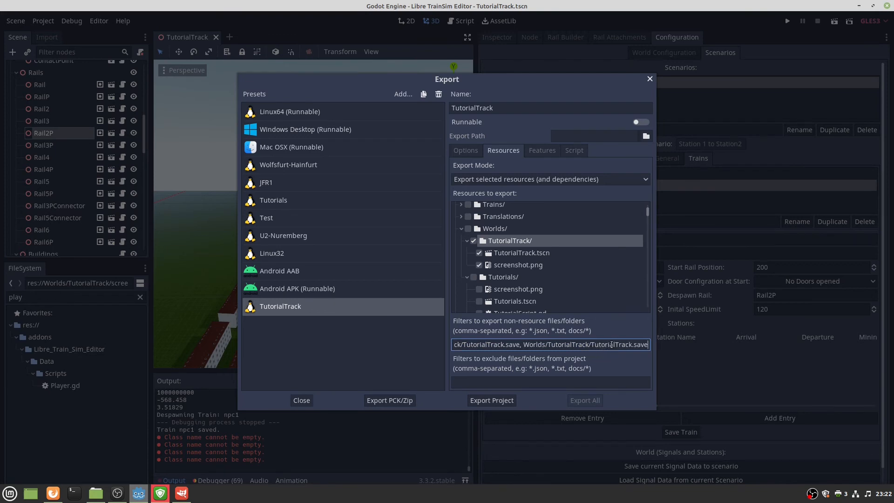
{"action": "key", "text": "BackSpace"}
{"action": "key", "text": "BackSpace"}
{"action": "key", "text": "BackSpace"}
{"action": "key", "text": "BackSpace"}
{"action": "key", "text": "BackSpace"}
{"action": "type", "text": "-scenar"}
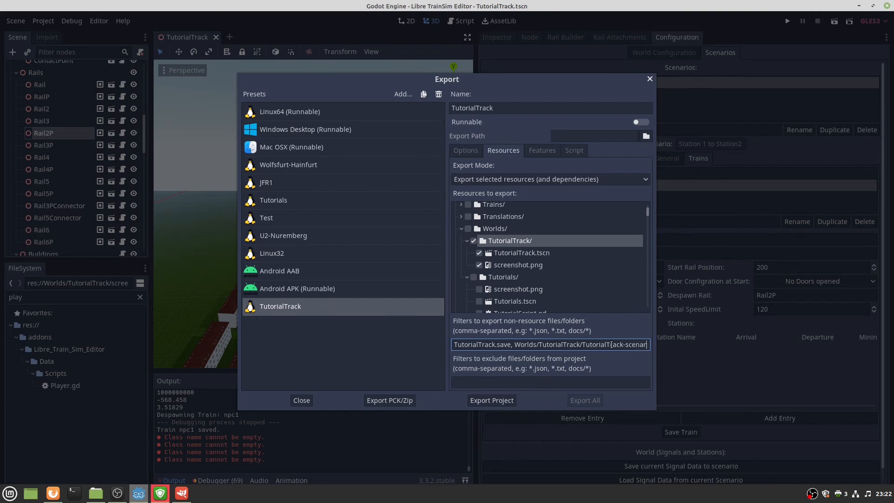
{"action": "type", "text": "ios."}
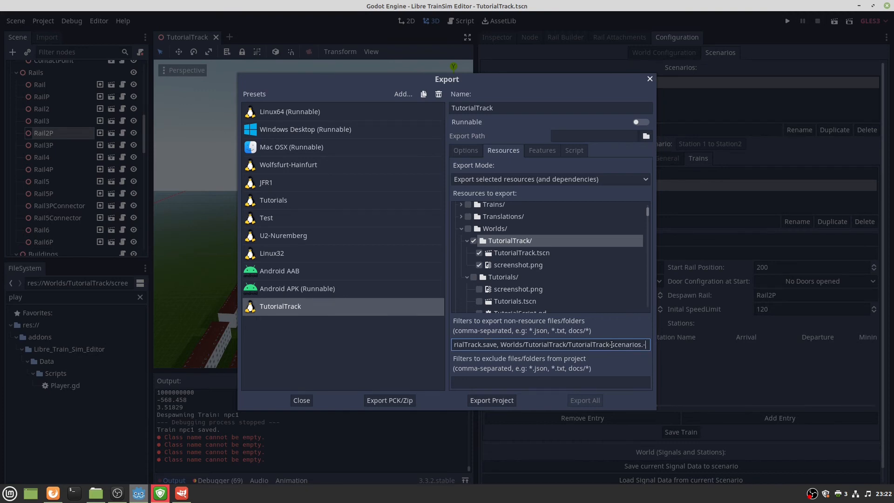
{"action": "type", "text": "cfg"}
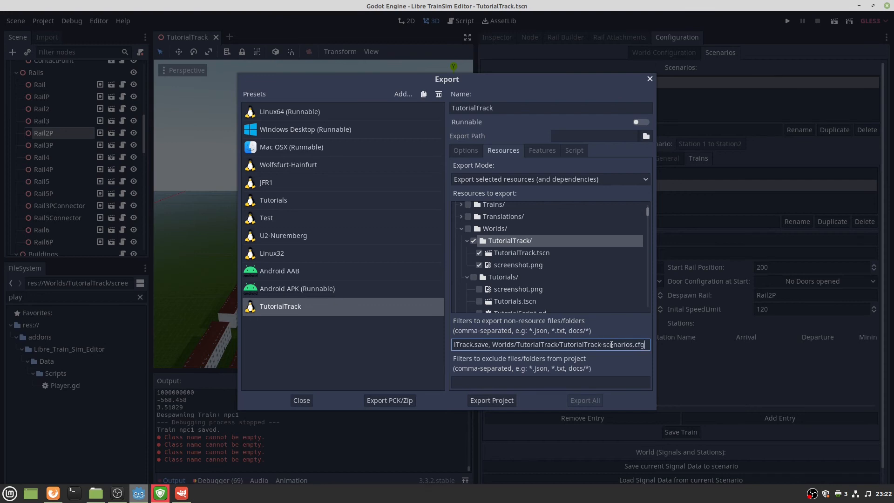
{"action": "key", "text": "Return"}
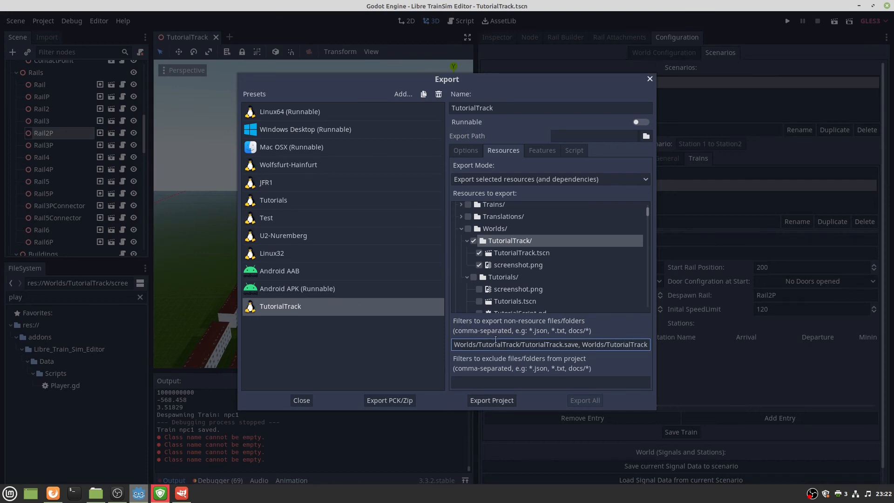
{"action": "left_click_drag", "start_coordinate": [567, 344], "coordinate": [657, 345]}
{"action": "left_click", "coordinate": [597, 344]}
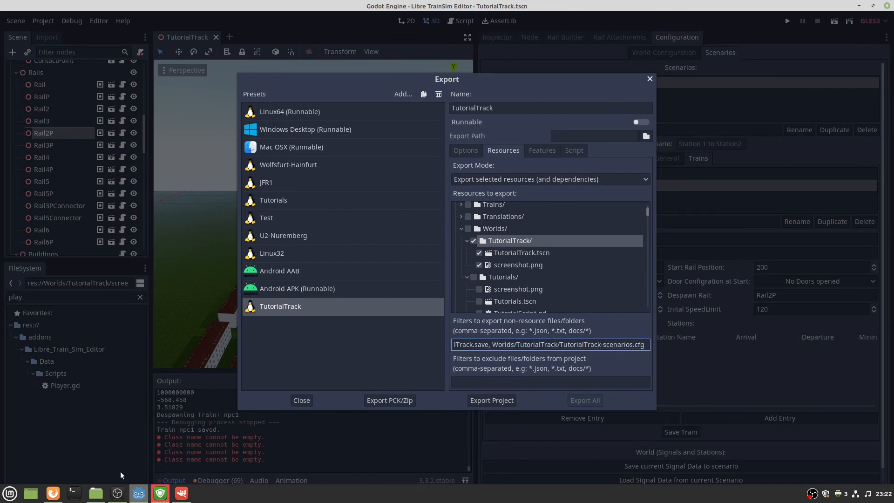
{"action": "left_click", "coordinate": [96, 493]}
{"action": "double_click", "coordinate": [112, 93]}
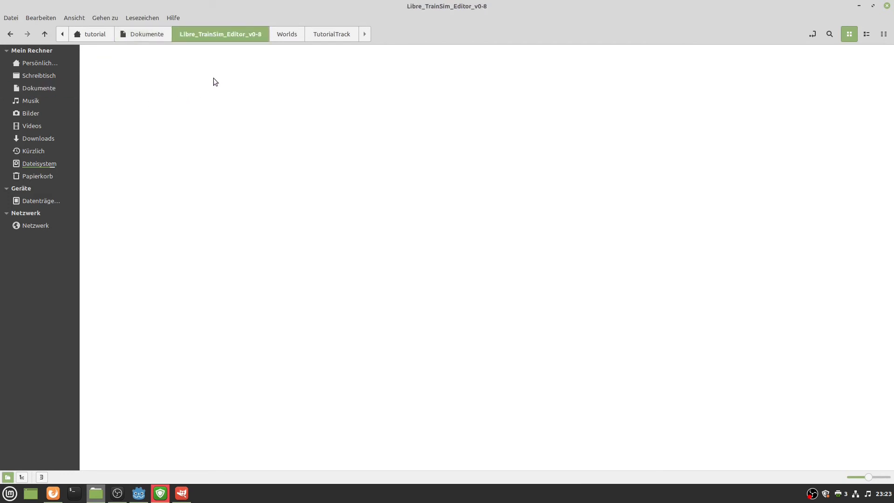
{"action": "double_click", "coordinate": [348, 69]}
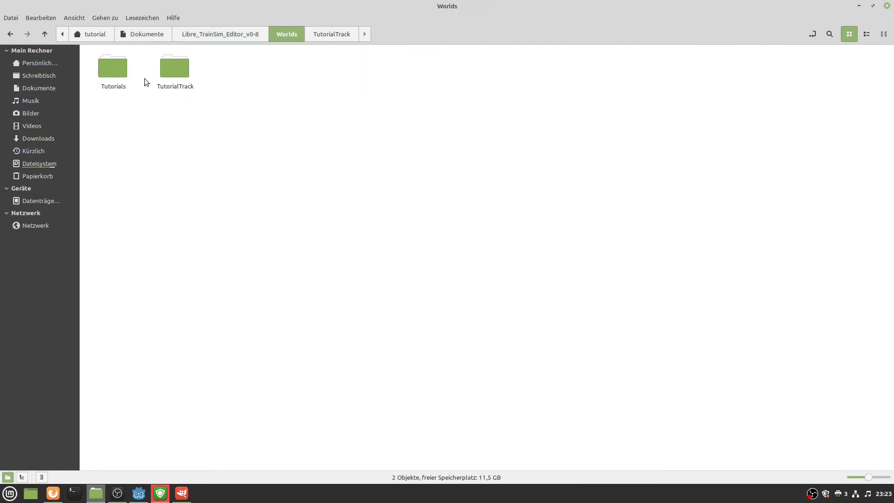
{"action": "double_click", "coordinate": [167, 69]}
{"action": "left_click", "coordinate": [283, 33]}
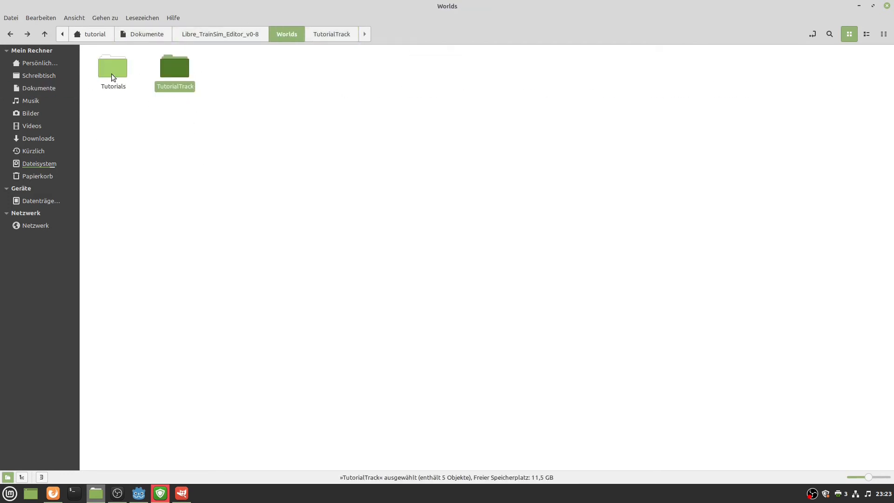
{"action": "double_click", "coordinate": [112, 71]}
{"action": "left_click", "coordinate": [284, 34]}
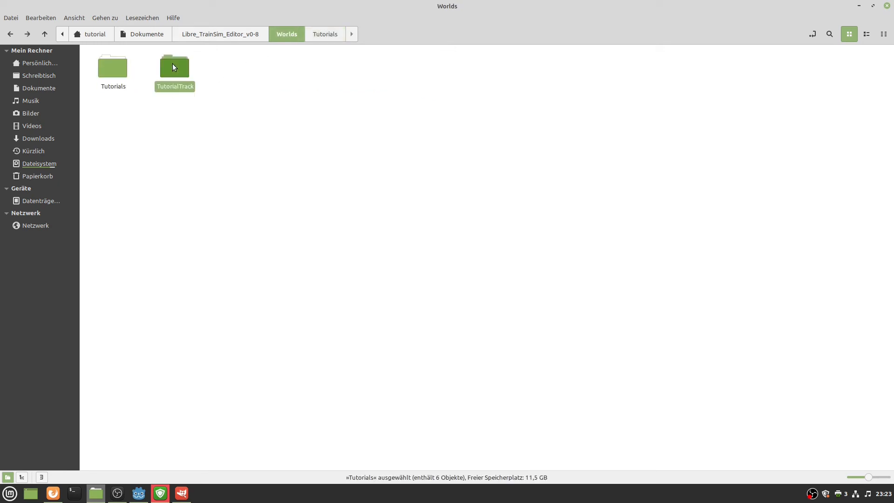
{"action": "double_click", "coordinate": [173, 69]}
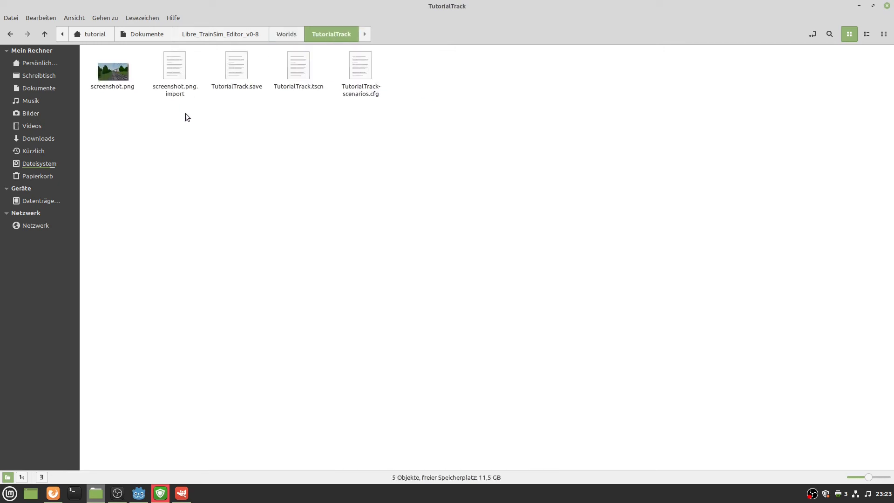
{"action": "left_click", "coordinate": [251, 90]}
{"action": "left_click", "coordinate": [367, 96], "text": "ctrl"}
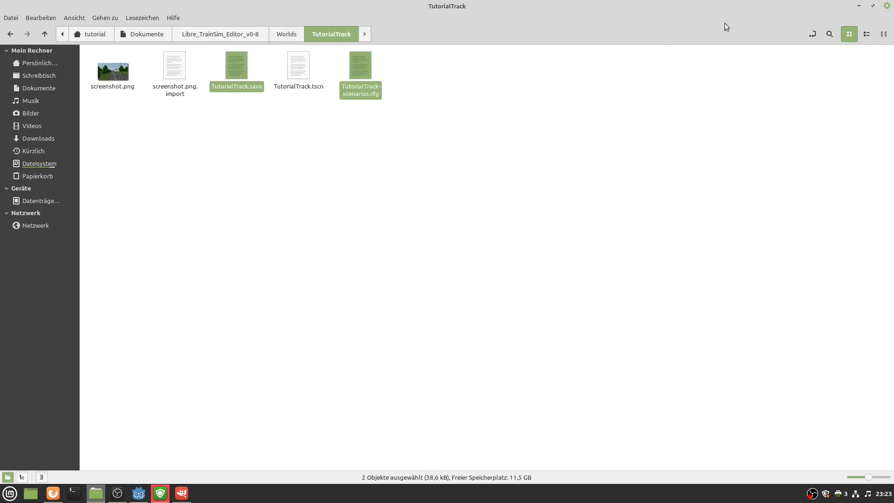
{"action": "left_click", "coordinate": [859, 6]}
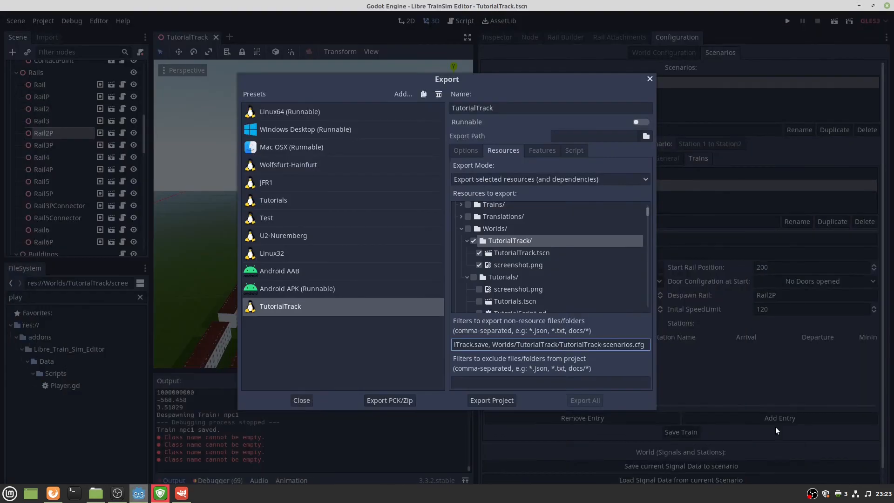
Set up a PCK/Zip export named TutorialTrack.pck with Export With Debug turned off.
{"action": "left_click", "coordinate": [500, 385]}
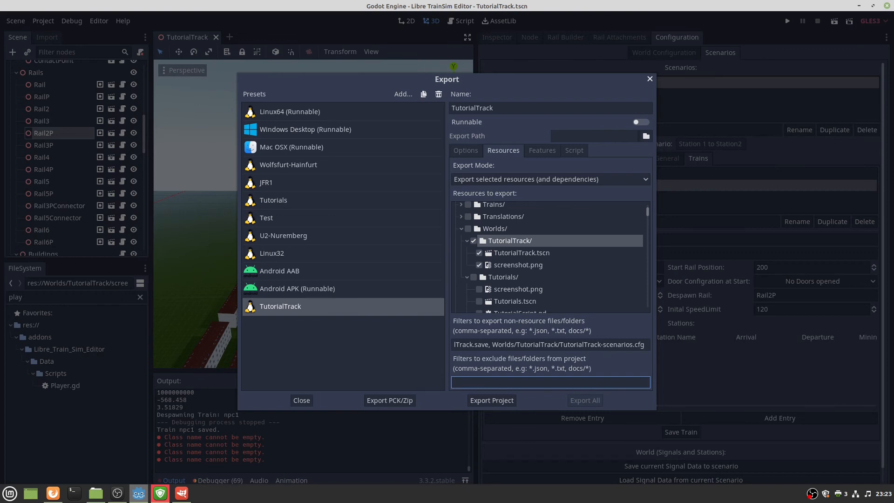
{"action": "left_click", "coordinate": [412, 400]}
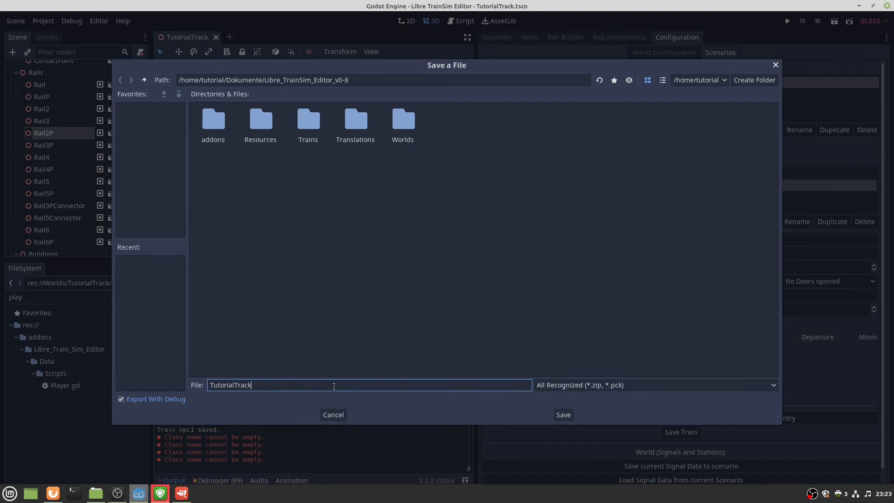
{"action": "type", "text": ".pck"}
{"action": "left_click", "coordinate": [123, 402]}
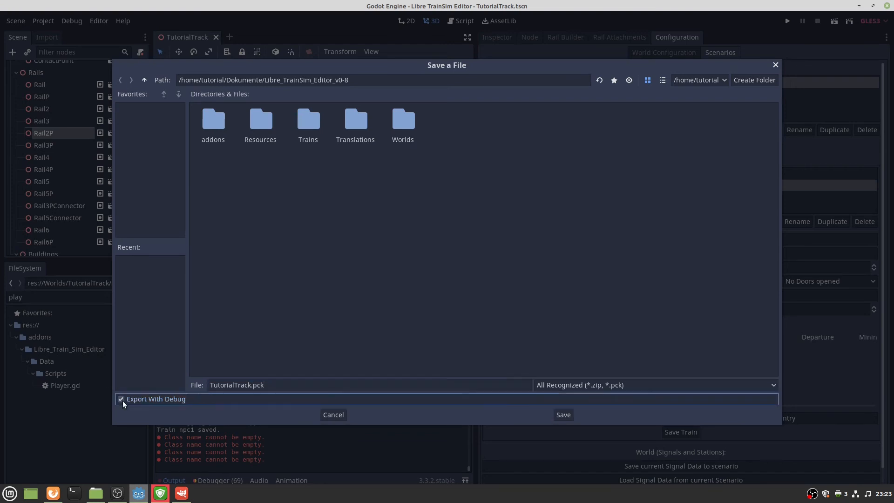
{"action": "left_click", "coordinate": [122, 400]}
Save the TutorialTrack.pck export and switch to the Nemo file manager.
{"action": "left_click", "coordinate": [563, 414]}
{"action": "mouse_move", "coordinate": [97, 496]}
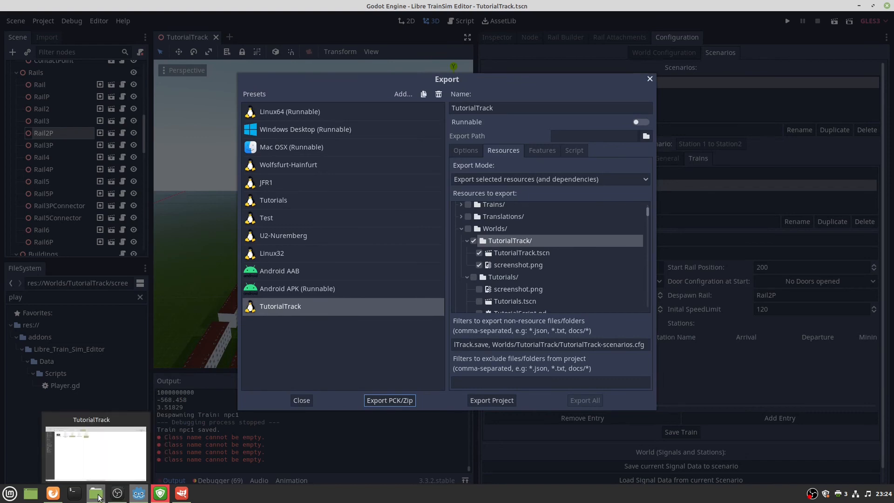
{"action": "left_click", "coordinate": [99, 497]}
{"action": "left_click", "coordinate": [223, 239]}
{"action": "left_click", "coordinate": [156, 34]}
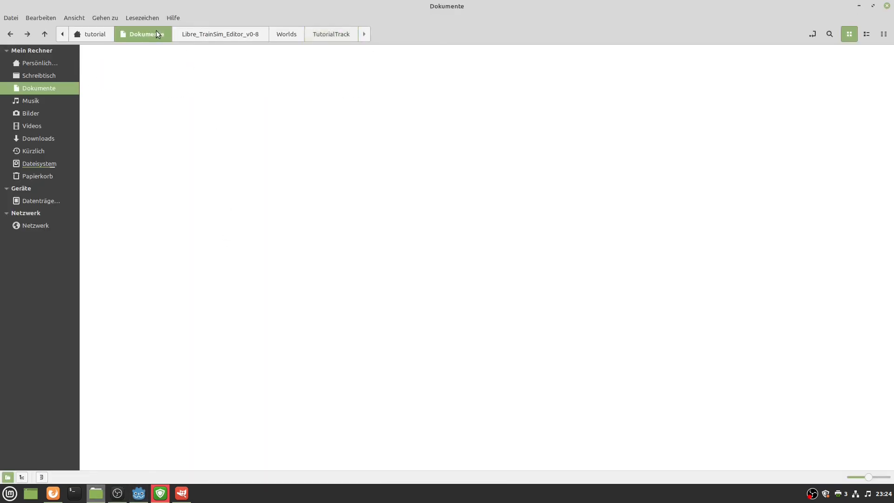
{"action": "left_click", "coordinate": [98, 33]}
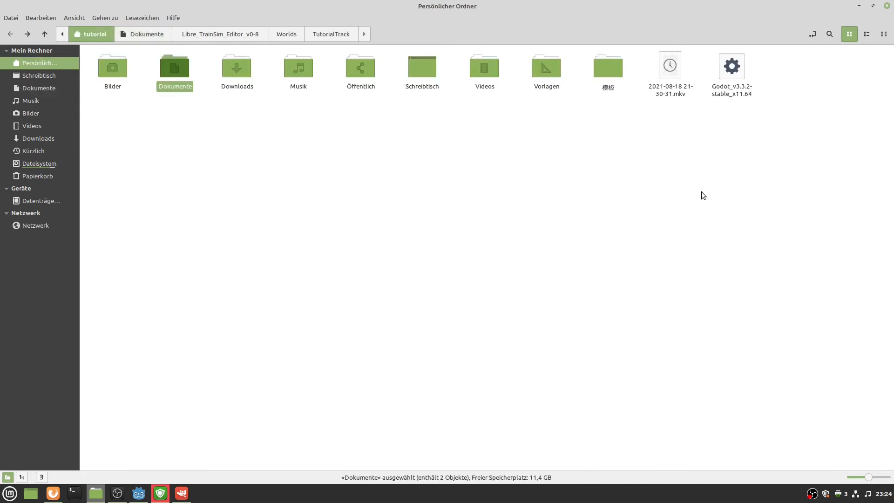
Locate the 34.5 MB TutorialTrack.pck in Dokumente/Libre_TrainSim_Editor_v0-8.
{"action": "left_click", "coordinate": [138, 492]}
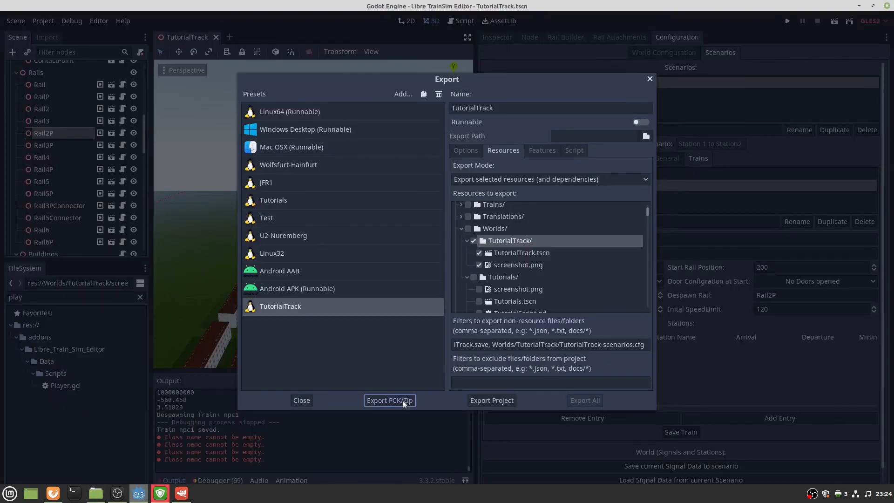
{"action": "left_click", "coordinate": [403, 400]}
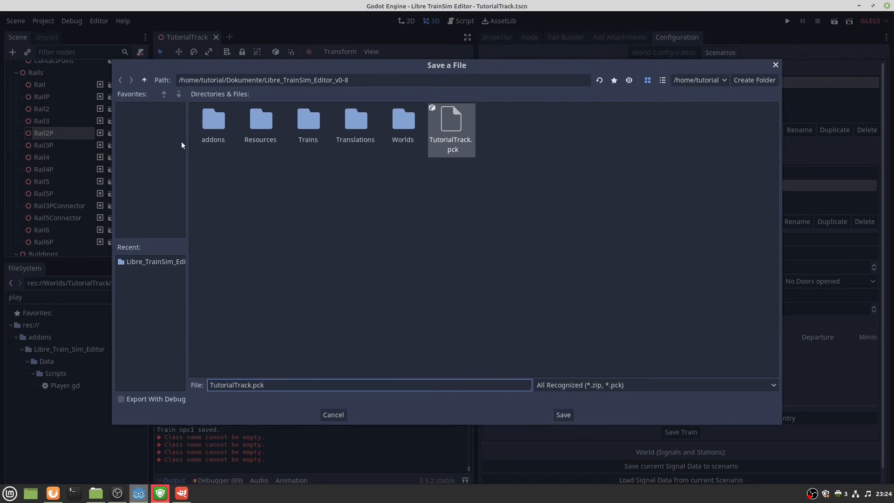
{"action": "key", "text": "alt+Tab"}
{"action": "left_click", "coordinate": [407, 188]}
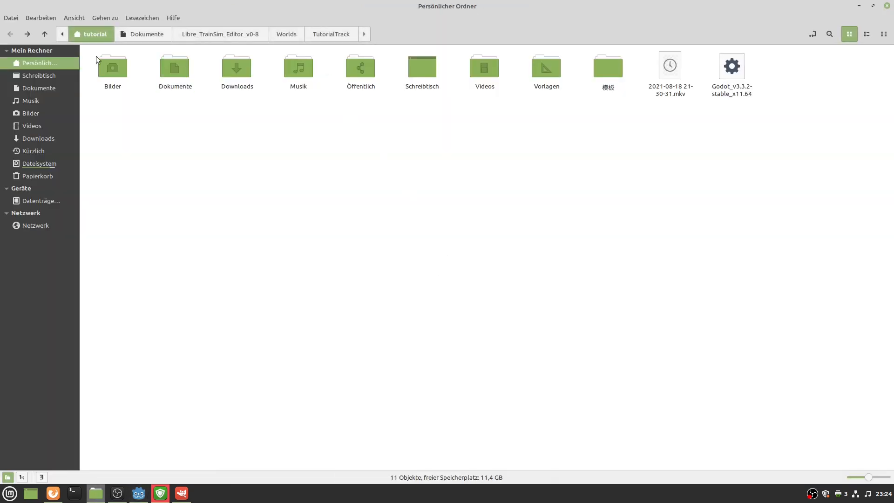
{"action": "left_click", "coordinate": [171, 72]}
{"action": "double_click", "coordinate": [172, 72]}
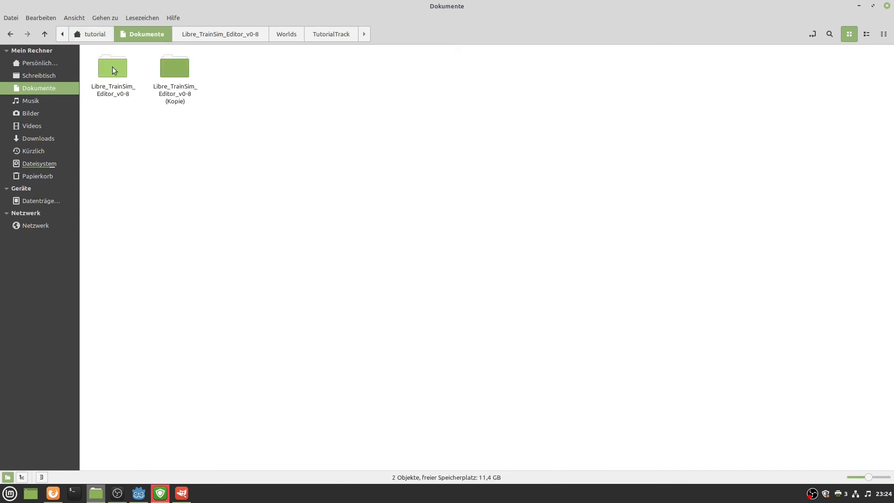
{"action": "double_click", "coordinate": [112, 67]}
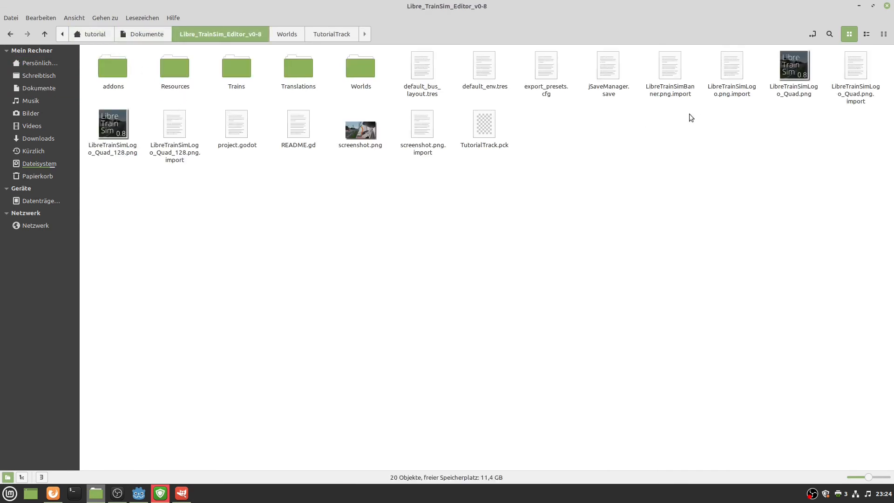
{"action": "left_click", "coordinate": [485, 124]}
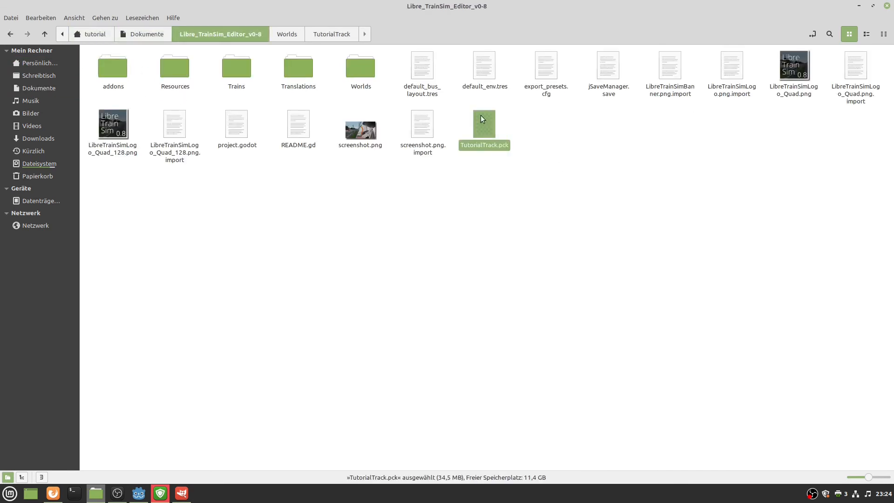
Create a TutorialTrack folder in Dokumente and paste TutorialTrack.pck into it.
{"action": "left_click", "coordinate": [143, 35]}
{"action": "right_click", "coordinate": [317, 217]}
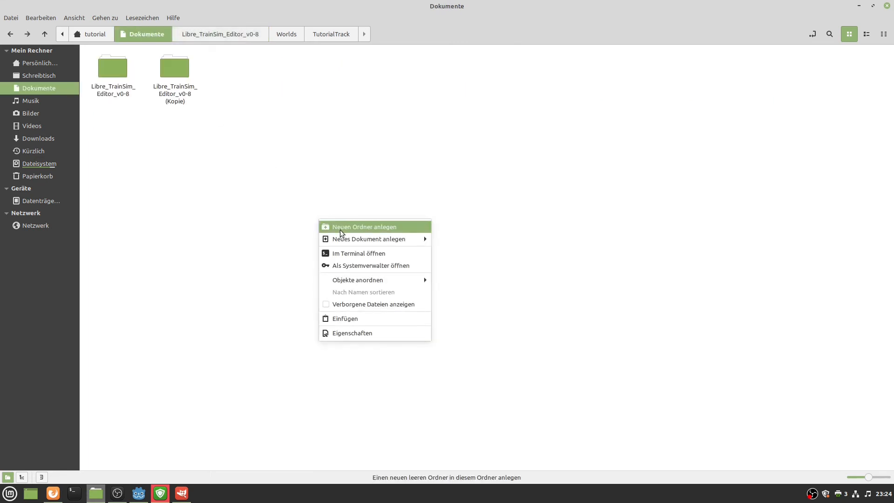
{"action": "left_click", "coordinate": [378, 228]}
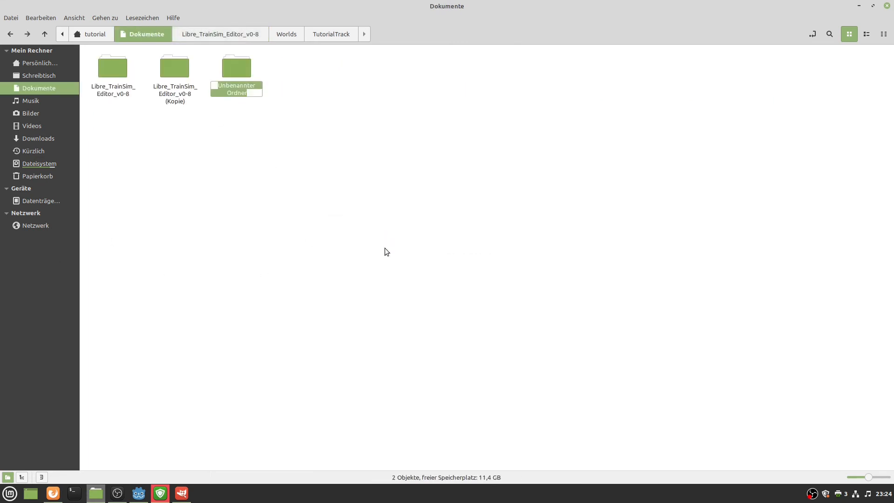
{"action": "type", "text": "Tutor"}
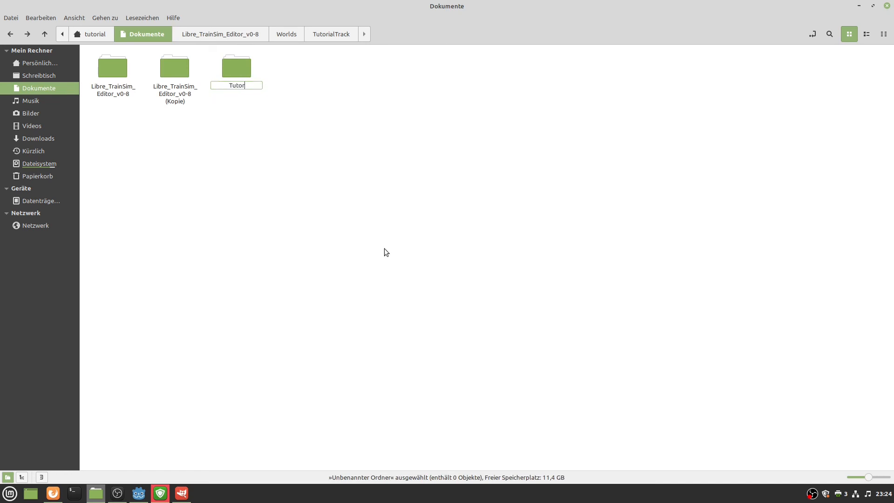
{"action": "type", "text": "ialTrack"}
{"action": "key", "text": "Return"}
{"action": "key", "text": "Return"}
{"action": "key", "text": "ctrl+v"}
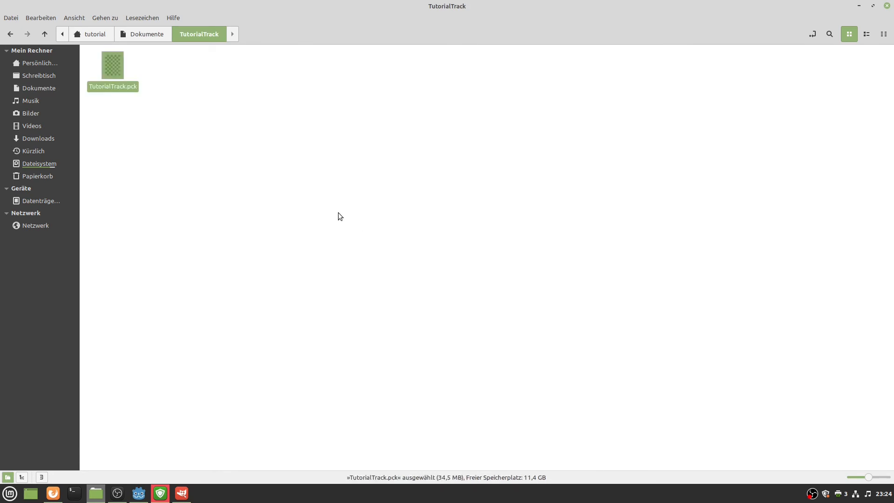
{"action": "left_click", "coordinate": [338, 212]}
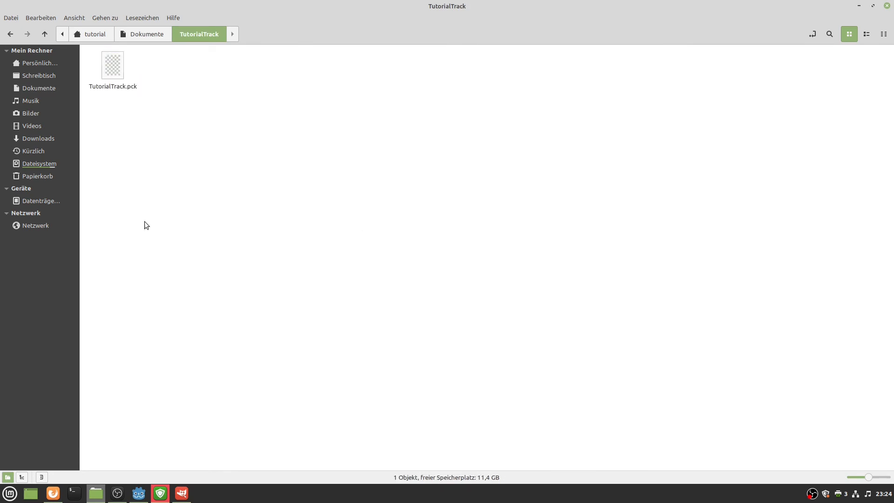
Add a new empty document named LICENSE to the TutorialTrack folder.
{"action": "right_click", "coordinate": [197, 204]}
{"action": "mouse_move", "coordinate": [298, 223]}
{"action": "left_click", "coordinate": [352, 239]}
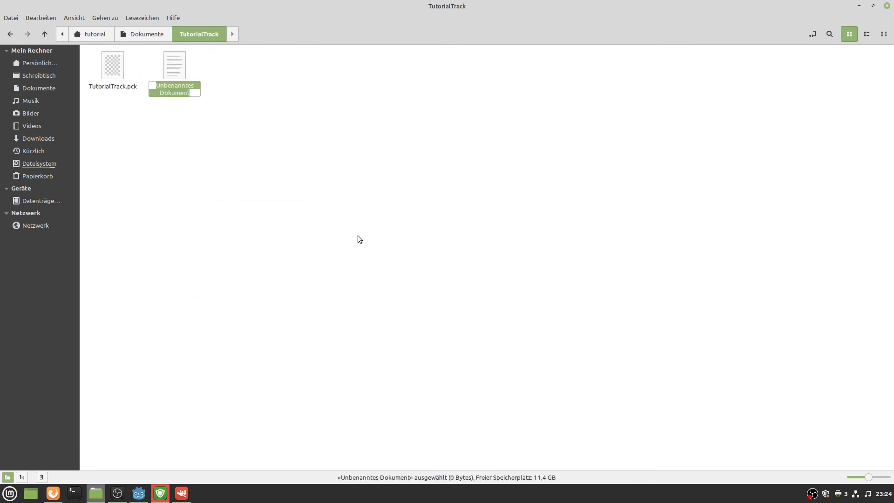
{"action": "type", "text": "LICENSE"}
{"action": "key", "text": "Return"}
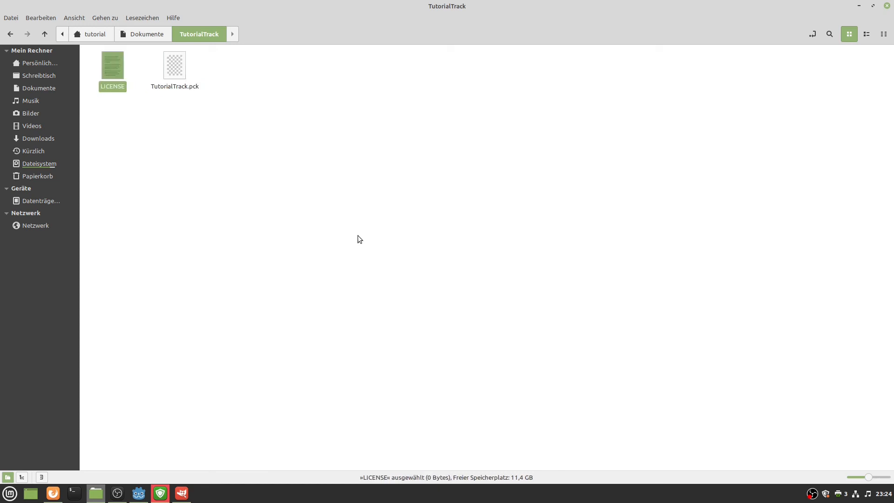
Open LICENSE in Xed and paste the license template copied from the Firefox wiki.
{"action": "double_click", "coordinate": [118, 73]}
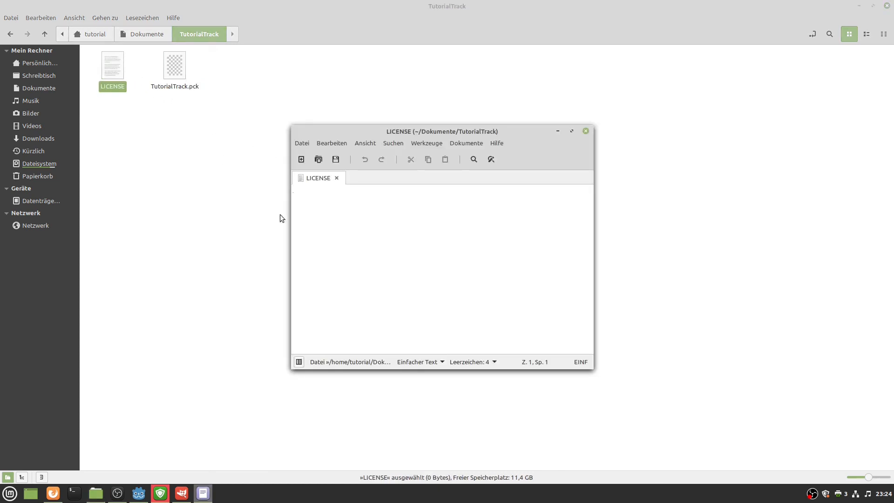
{"action": "left_click", "coordinate": [53, 493]}
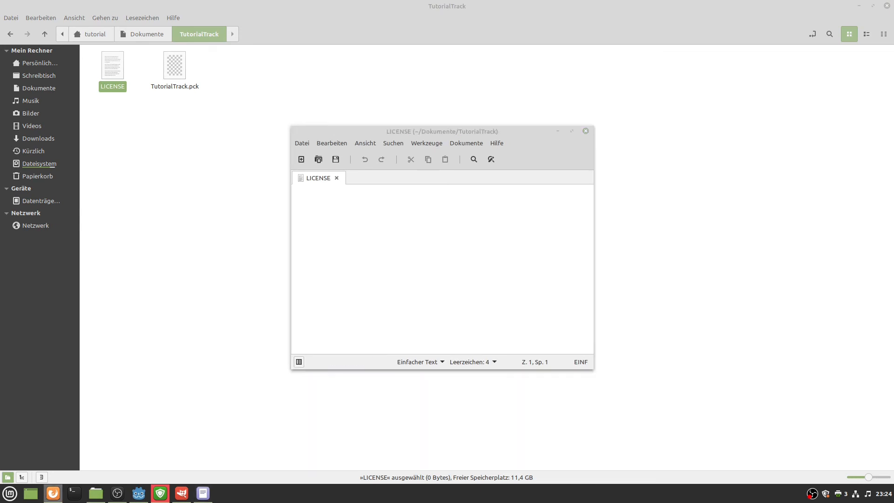
{"action": "left_click", "coordinate": [369, 270]}
{"action": "key", "text": "ctrl+v"}
{"action": "key", "text": "alt+Tab"}
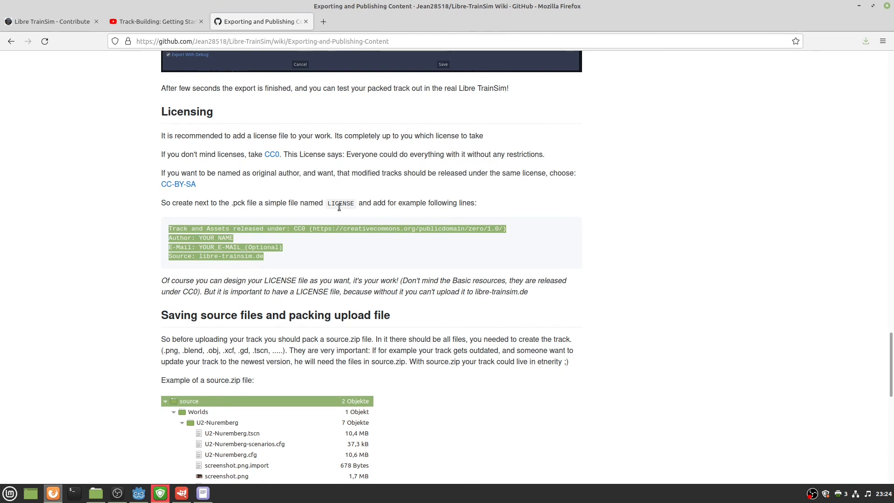
{"action": "key", "text": "alt+Tab"}
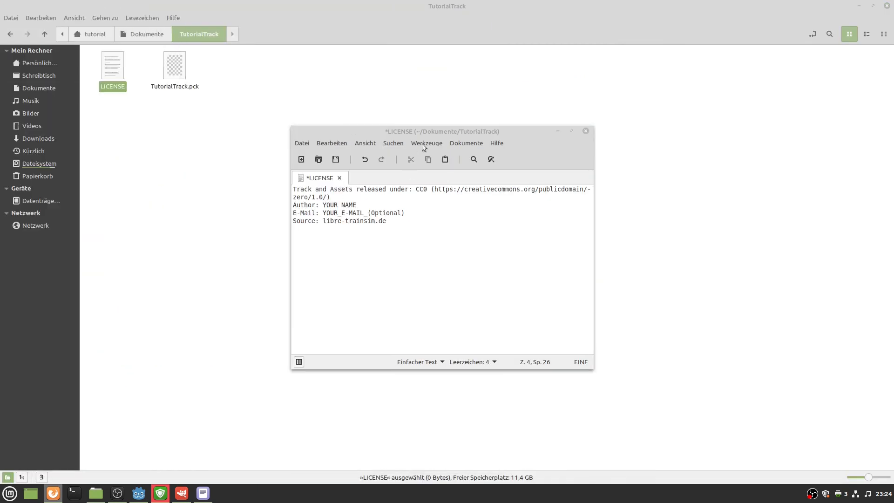
{"action": "double_click", "coordinate": [428, 130]}
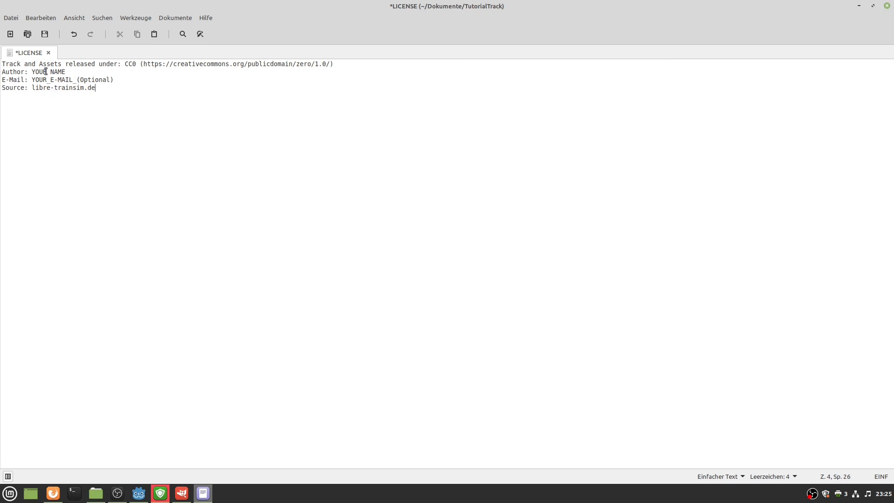
Replace YOUR NAME with the author's name, delete the E-Mail line, then save and close Xed.
{"action": "left_click_drag", "start_coordinate": [87, 71], "coordinate": [32, 71]}
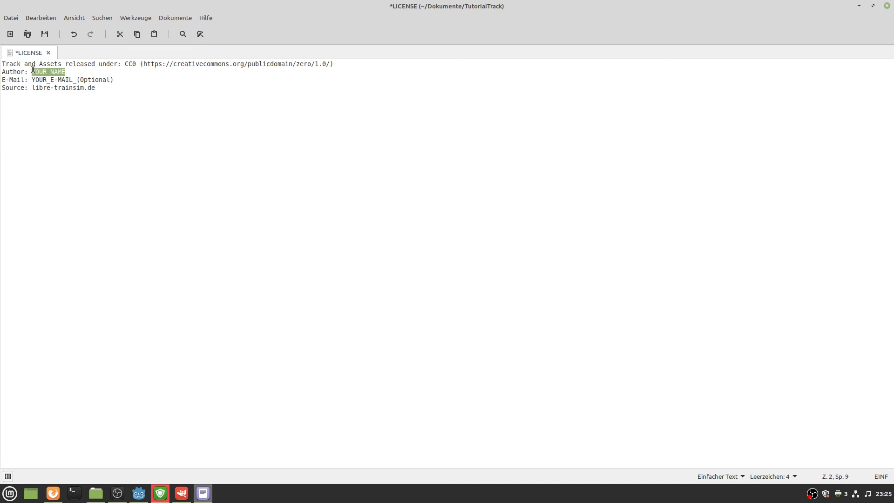
{"action": "type", "text": "JEAN"}
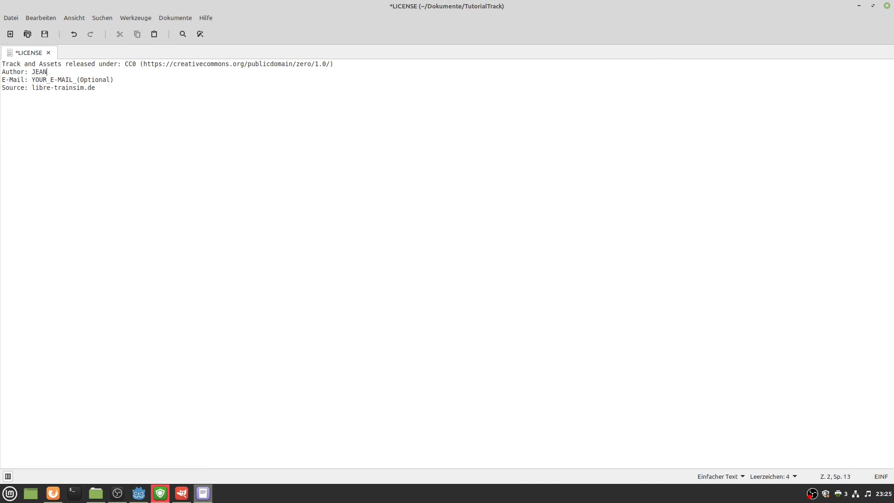
{"action": "key", "text": "BackSpace"}
{"action": "key", "text": "BackSpace"}
{"action": "key", "text": "BackSpace"}
{"action": "type", "text": "ean28518"}
{"action": "triple_click", "coordinate": [89, 80]}
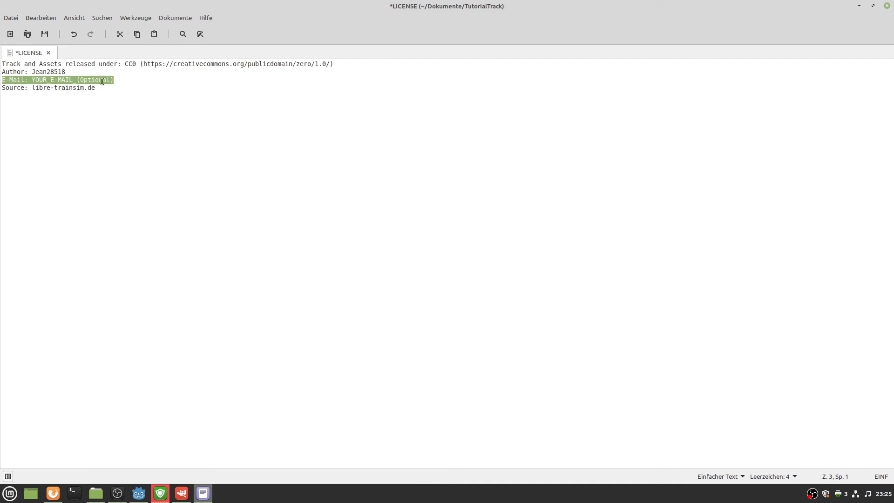
{"action": "key", "text": "Delete"}
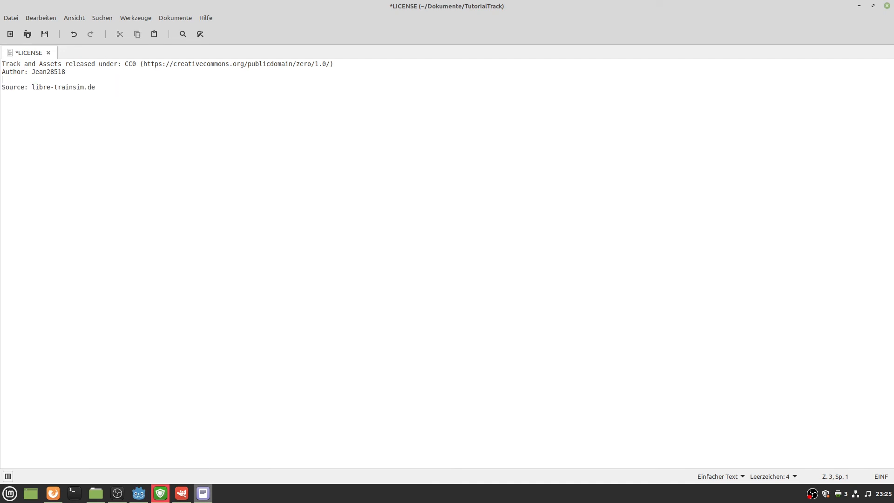
{"action": "key", "text": "Delete"}
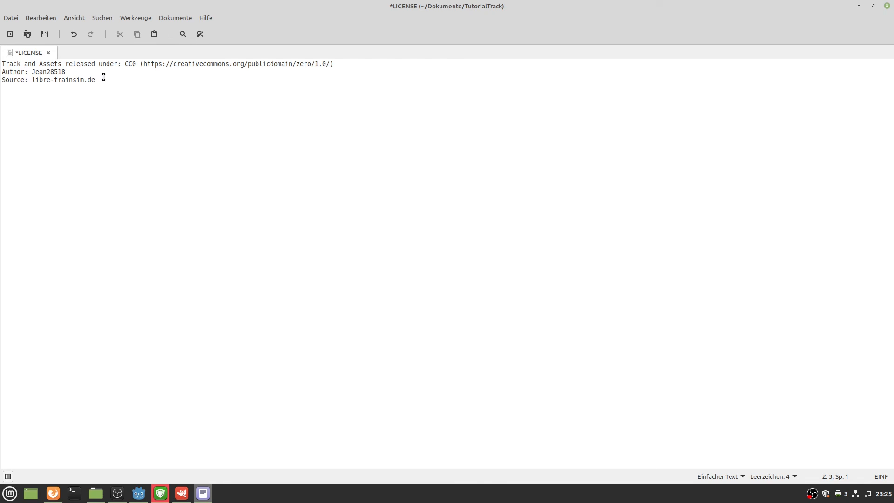
{"action": "left_click", "coordinate": [44, 34]}
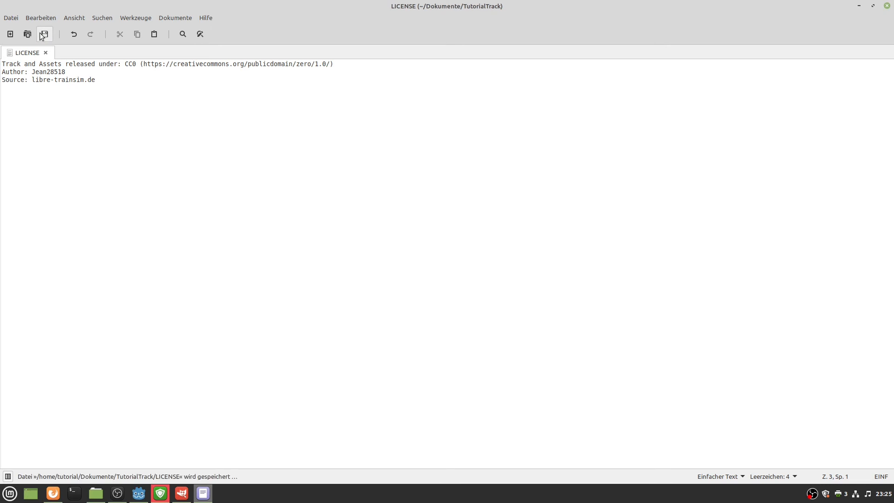
{"action": "left_click", "coordinate": [886, 5]}
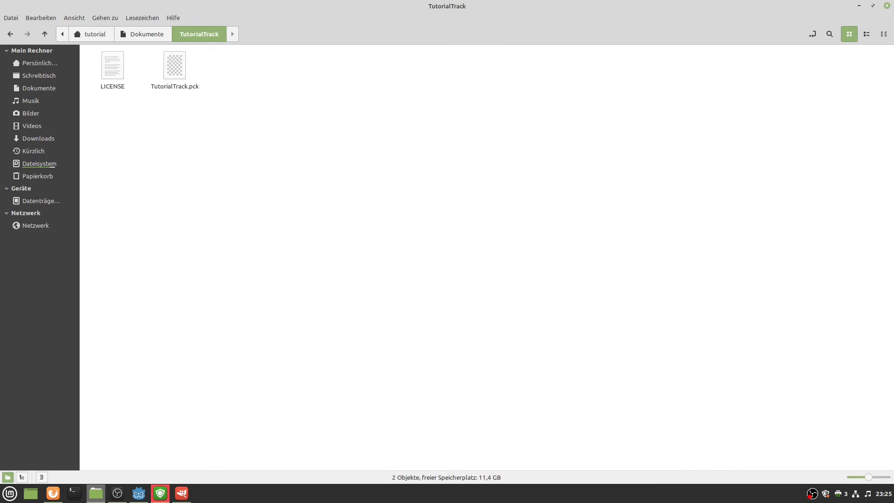
Create a new folder named source inside the TutorialTrack folder.
{"action": "right_click", "coordinate": [206, 147]}
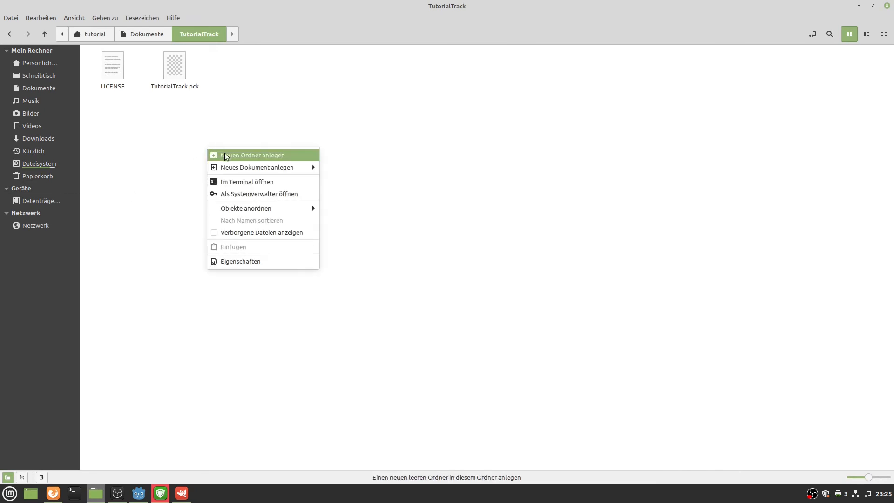
{"action": "left_click", "coordinate": [225, 156]}
{"action": "type", "text": "s"}
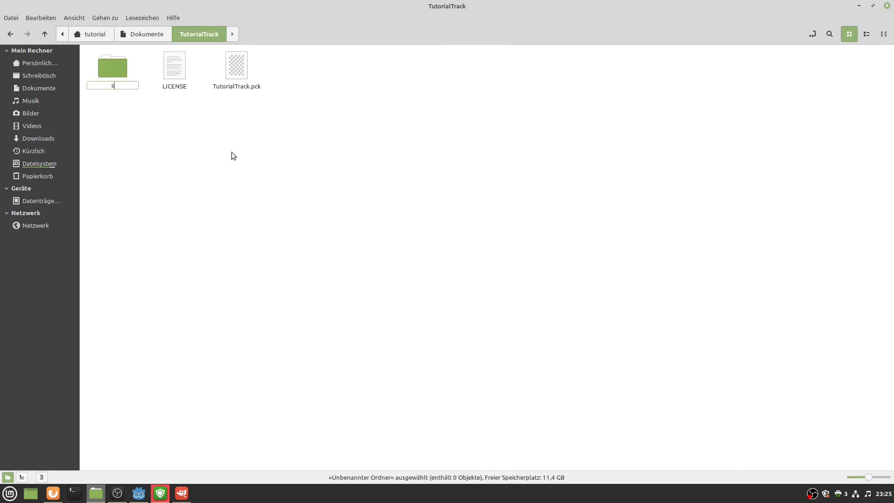
{"action": "type", "text": "ource"}
{"action": "key", "text": "Return"}
{"action": "left_click", "coordinate": [236, 152]}
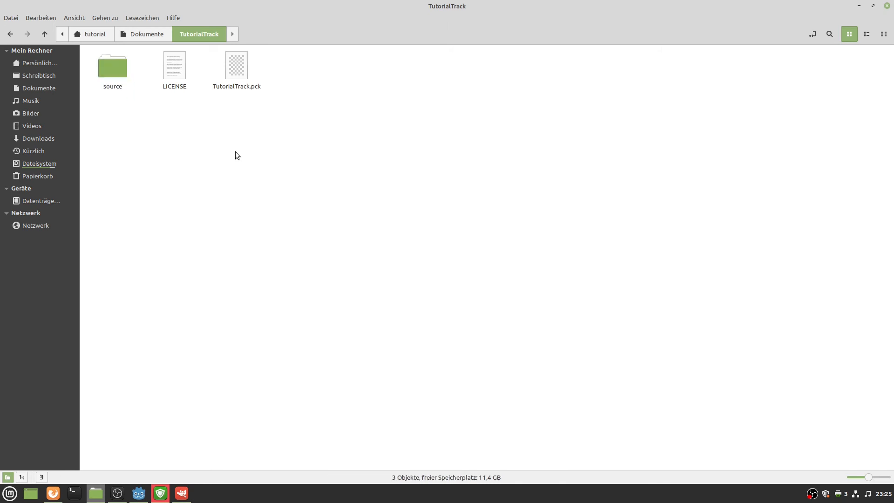
Maximize Nemo with a split view showing the Libre_TrainSim_Editor_v0-8 project folder.
{"action": "key", "text": "F3"}
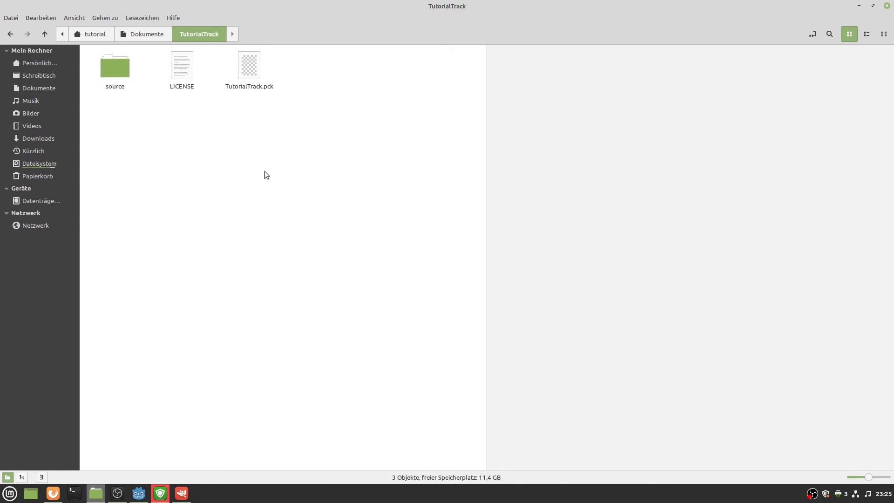
{"action": "key", "text": "F3"}
{"action": "left_click_drag", "start_coordinate": [354, 5], "coordinate": [893, 69]}
{"action": "double_click", "coordinate": [671, 7]}
{"action": "key", "text": "F3"}
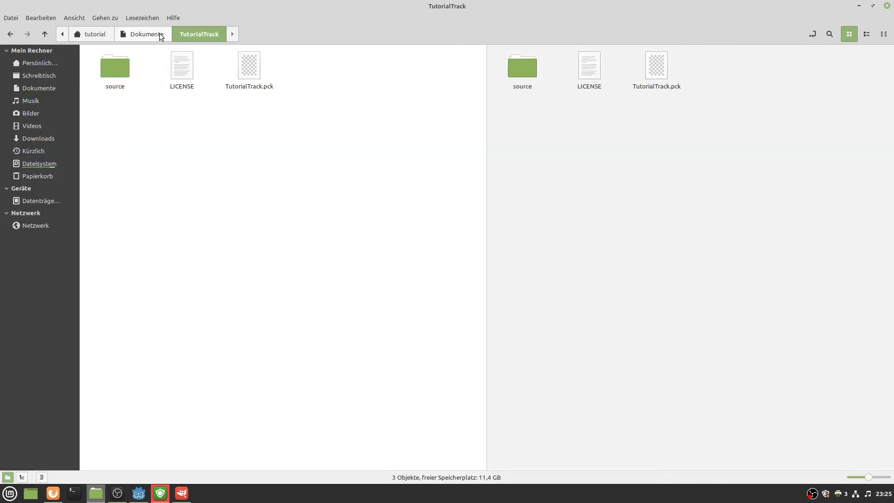
{"action": "left_click", "coordinate": [160, 34]}
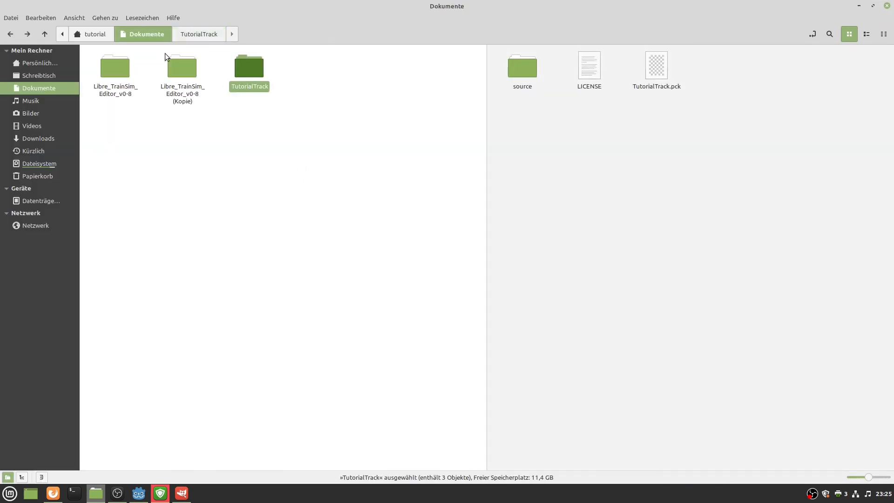
{"action": "double_click", "coordinate": [112, 78]}
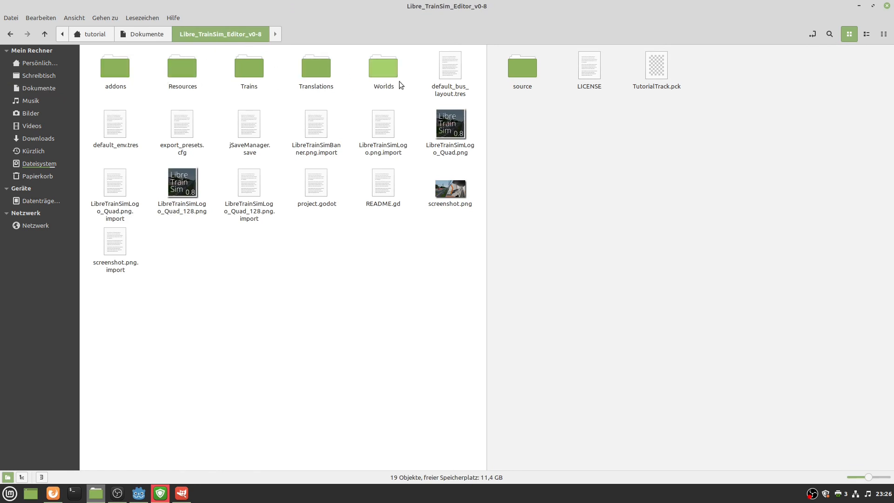
Create a Worlds folder inside the package's source folder.
{"action": "left_click", "coordinate": [513, 77]}
{"action": "double_click", "coordinate": [513, 77]}
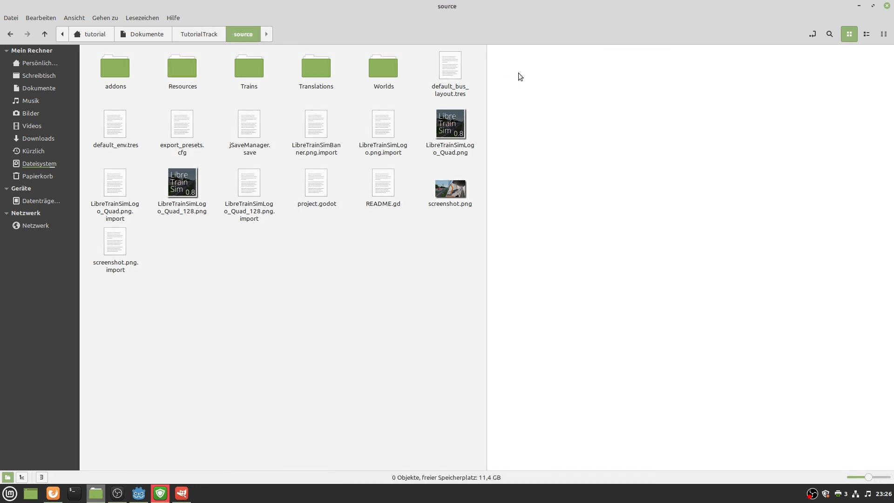
{"action": "right_click", "coordinate": [529, 112]}
{"action": "left_click", "coordinate": [561, 119]}
{"action": "type", "text": "Worlds"}
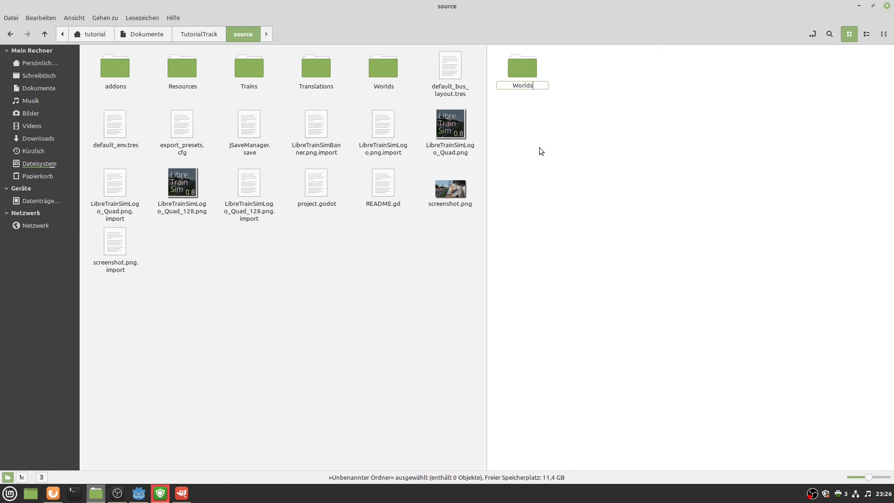
{"action": "key", "text": "Return"}
Add a second folder in source, named Resource and then renamed to Resources.
{"action": "right_click", "coordinate": [539, 147]}
{"action": "left_click", "coordinate": [559, 144]}
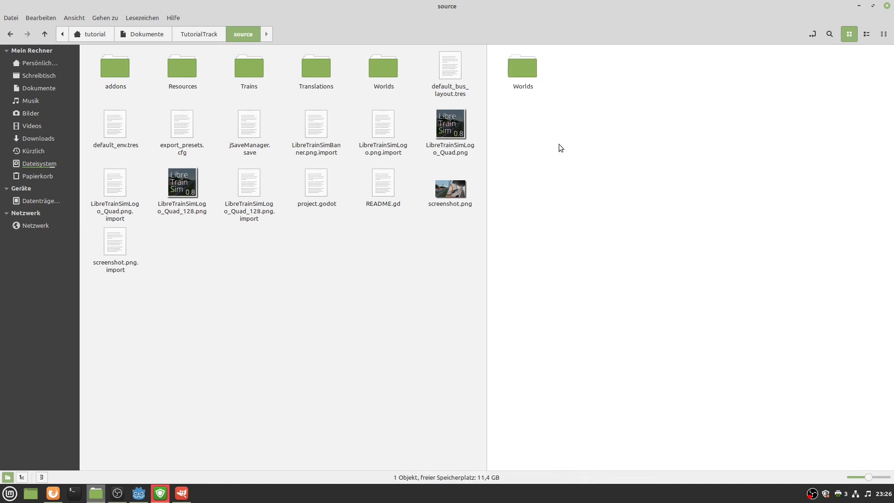
{"action": "type", "text": "Resource"}
{"action": "key", "text": "Return"}
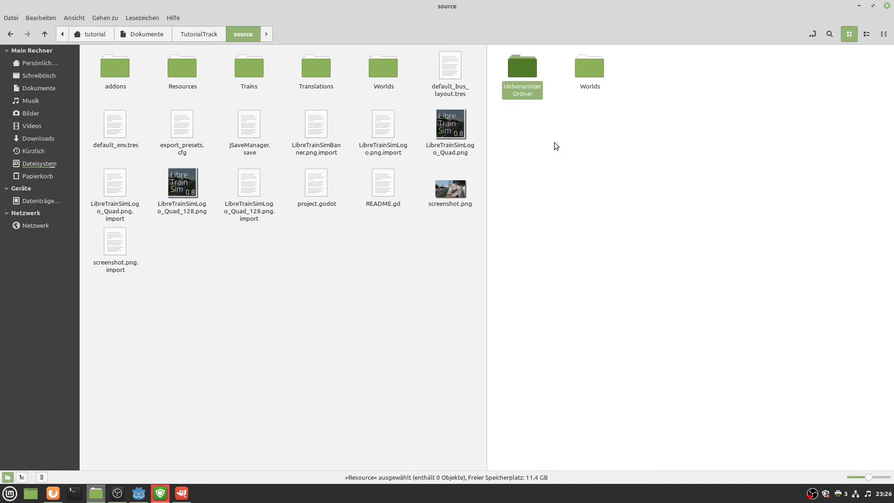
{"action": "left_click", "coordinate": [551, 143]}
{"action": "left_click", "coordinate": [529, 75]}
{"action": "key", "text": "F2"}
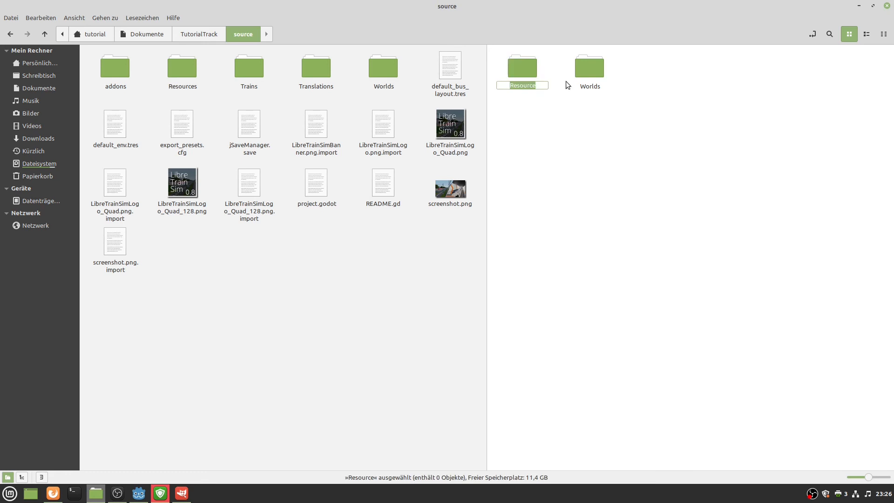
{"action": "key", "text": "Right"}
{"action": "type", "text": "s"}
{"action": "key", "text": "Return"}
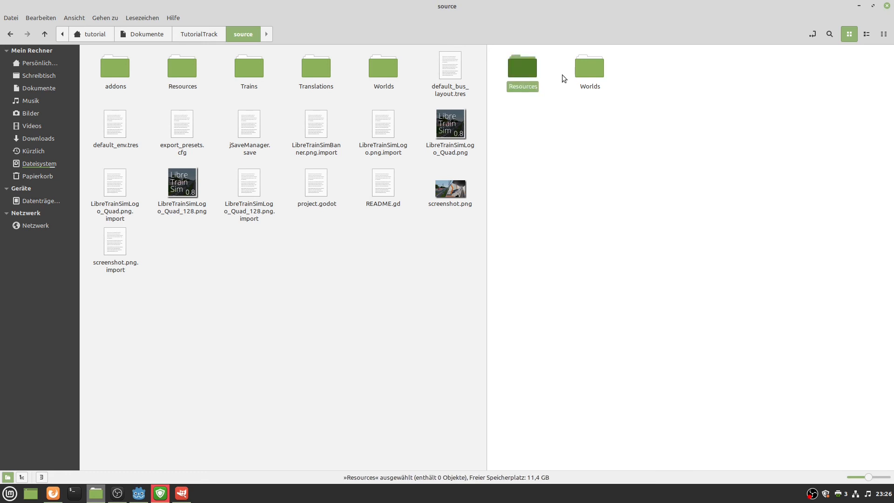
Add a third folder named Translations inside source.
{"action": "right_click", "coordinate": [607, 136]}
{"action": "left_click", "coordinate": [622, 149]}
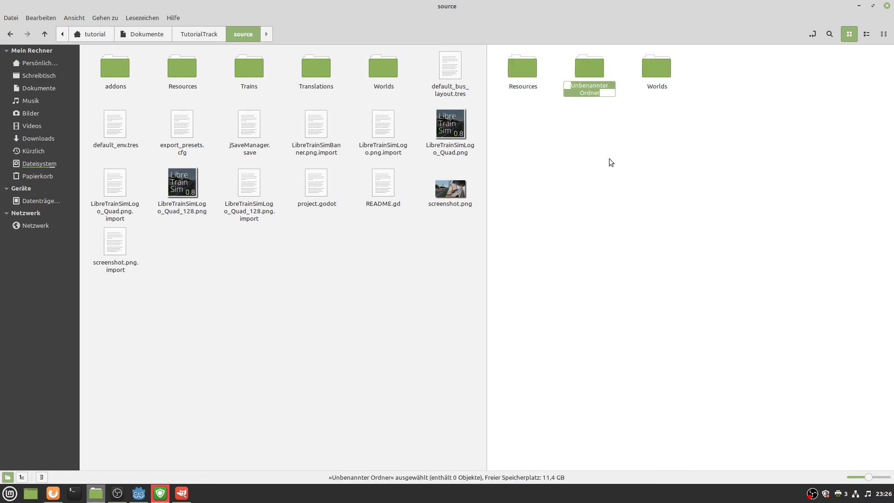
{"action": "type", "text": "Trans"}
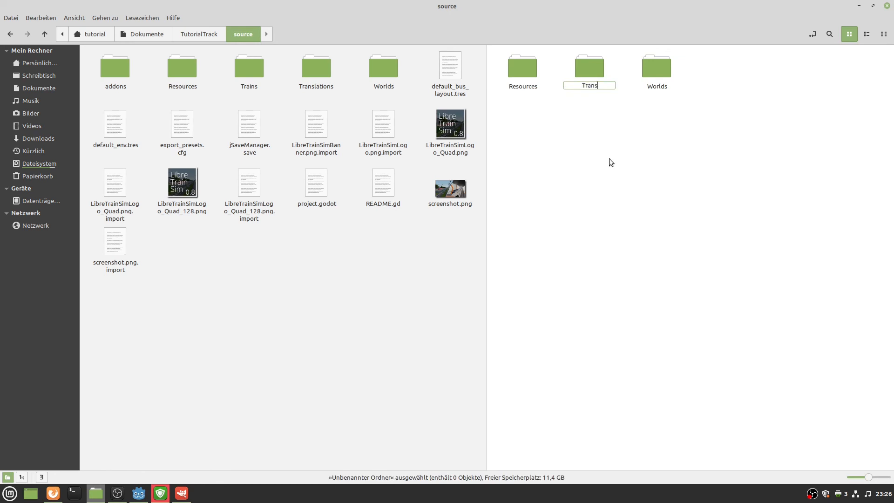
{"action": "type", "text": "lations"}
{"action": "key", "text": "Return"}
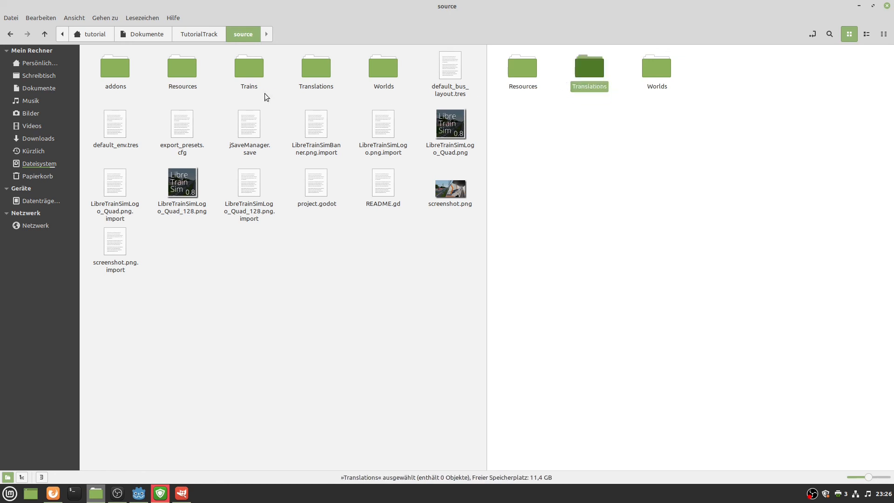
{"action": "left_click", "coordinate": [548, 90]}
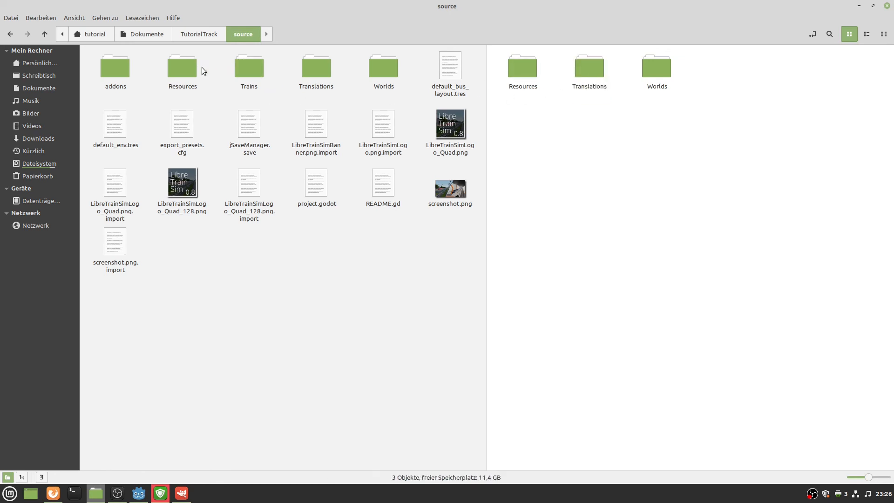
Open the editor project's Resources folder and select Basic and Tutorials.
{"action": "left_click", "coordinate": [185, 68]}
{"action": "double_click", "coordinate": [185, 69]}
{"action": "left_click_drag", "start_coordinate": [192, 126], "coordinate": [101, 69]}
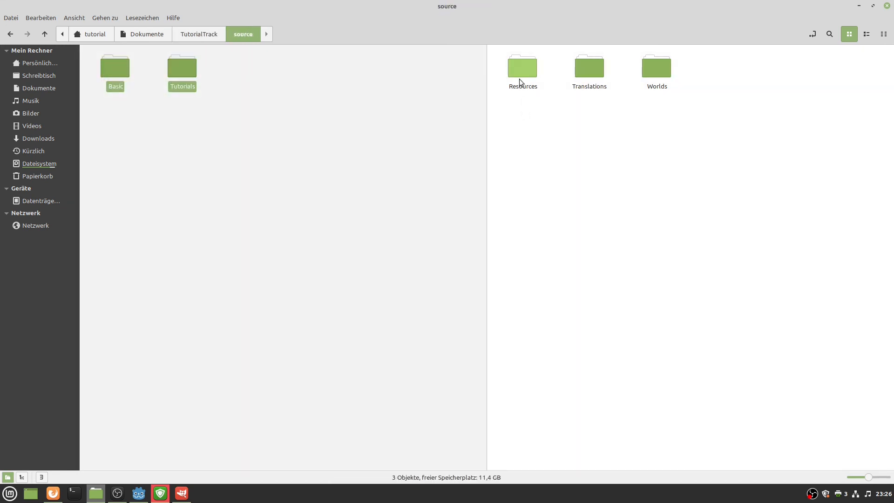
Delete the empty Resources and Translations folders from source.
{"action": "double_click", "coordinate": [518, 79]}
{"action": "left_click", "coordinate": [243, 34]}
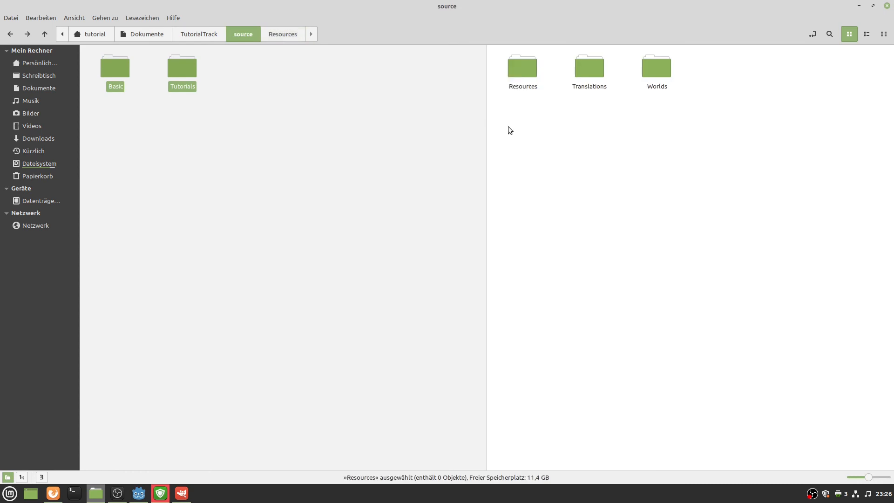
{"action": "left_click_drag", "start_coordinate": [507, 126], "coordinate": [491, 77]}
{"action": "key", "text": "Delete"}
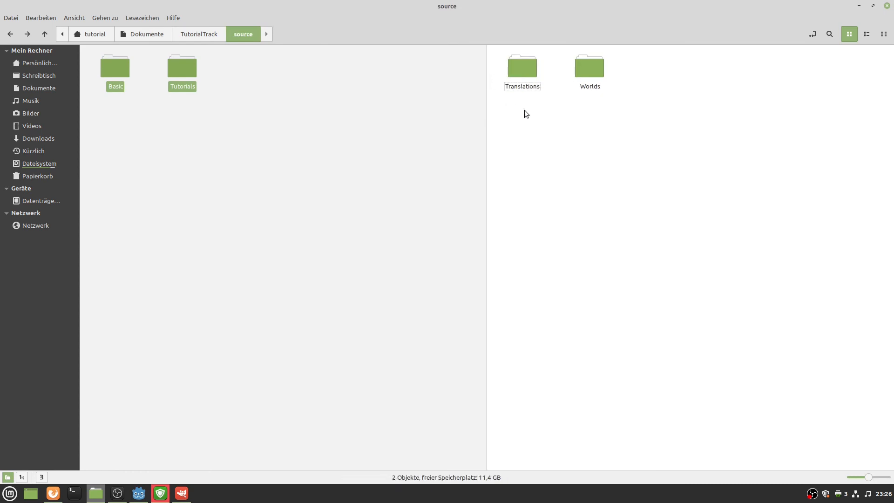
{"action": "left_click", "coordinate": [529, 74]}
{"action": "key", "text": "Delete"}
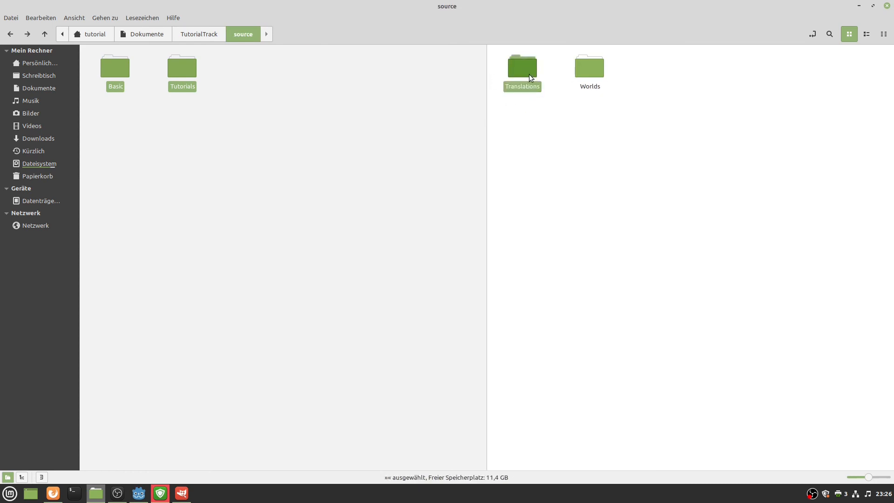
Paste the editor's Worlds/TutorialTrack folder into the package's source/Worlds folder.
{"action": "left_click", "coordinate": [309, 92]}
{"action": "left_click", "coordinate": [232, 38]}
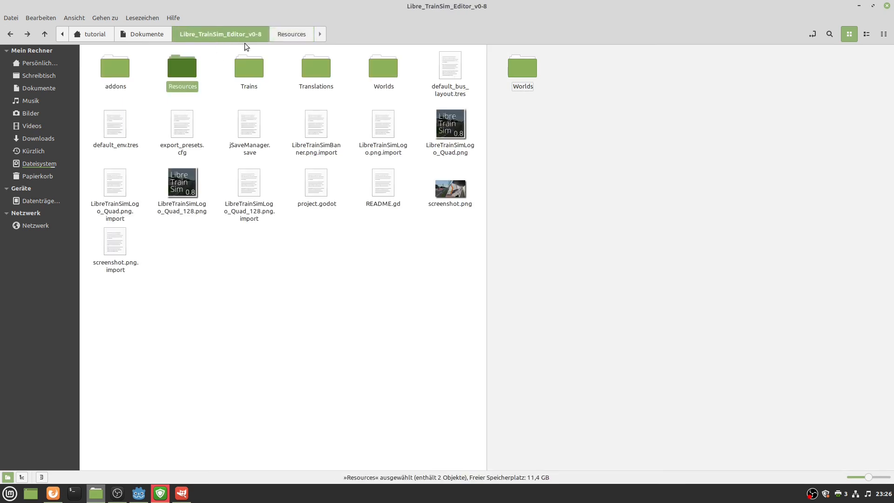
{"action": "double_click", "coordinate": [372, 75]}
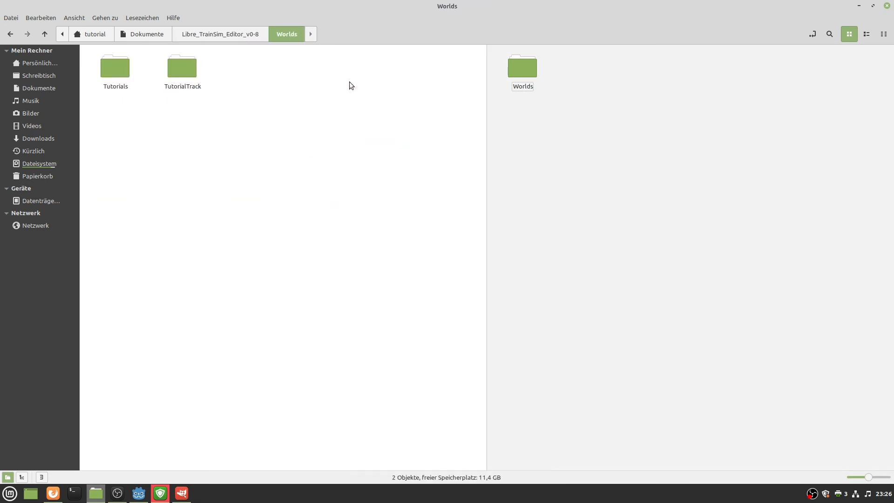
{"action": "double_click", "coordinate": [509, 74]}
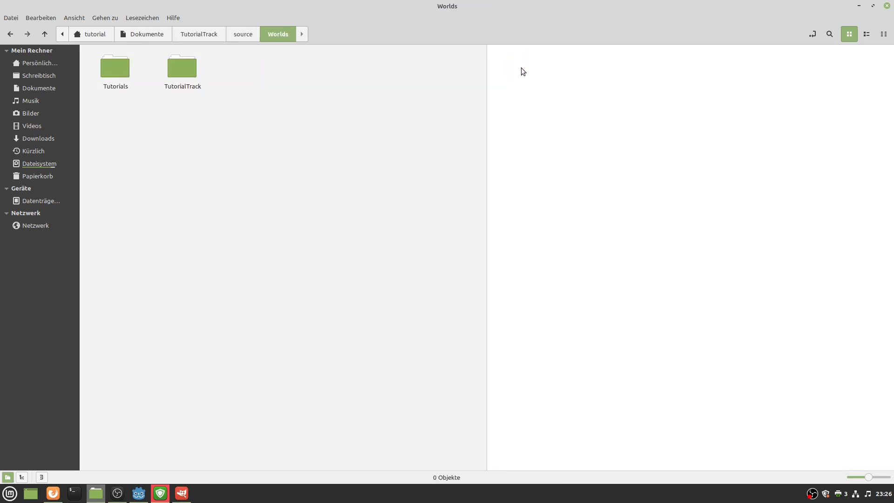
{"action": "left_click", "coordinate": [188, 73]}
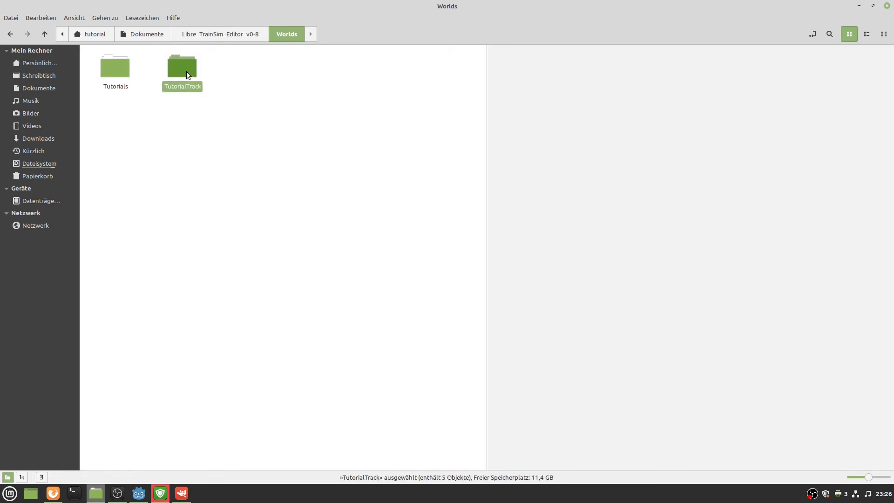
{"action": "left_click", "coordinate": [593, 94]}
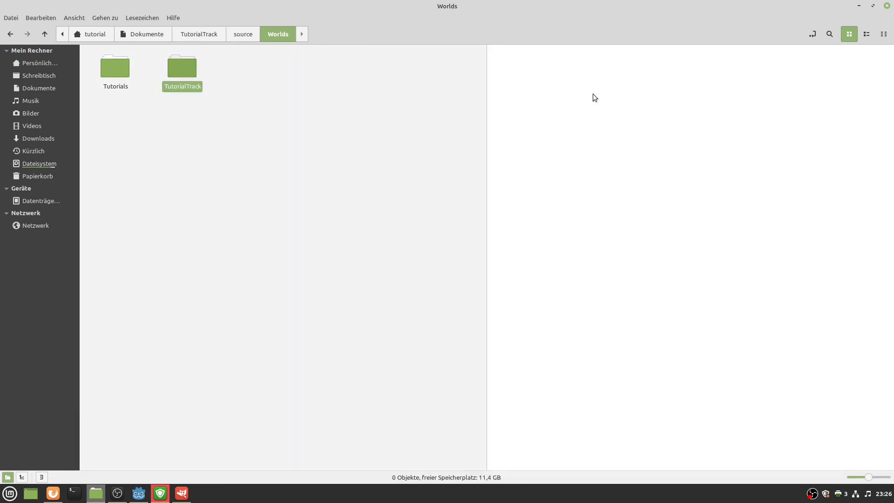
{"action": "key", "text": "ctrl+v"}
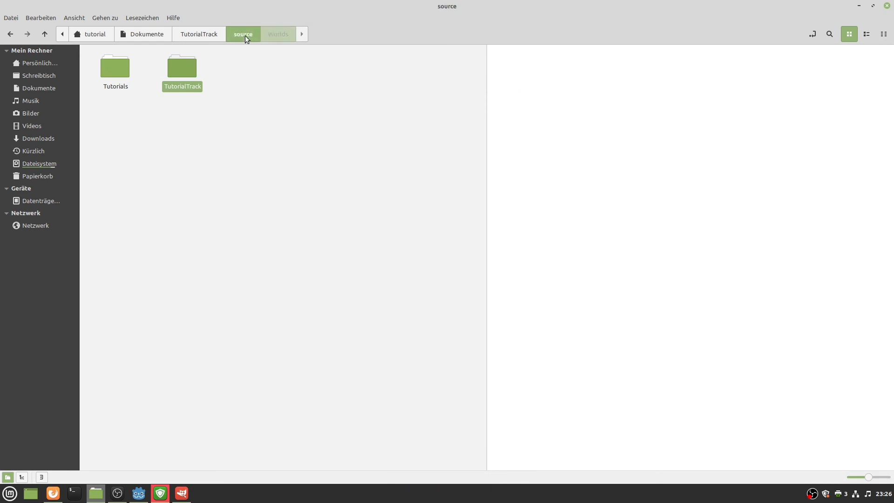
Browse the editor project's Worlds folder, then open its Resources folder.
{"action": "left_click", "coordinate": [245, 35]}
{"action": "left_click", "coordinate": [199, 33]}
{"action": "left_click", "coordinate": [137, 34]}
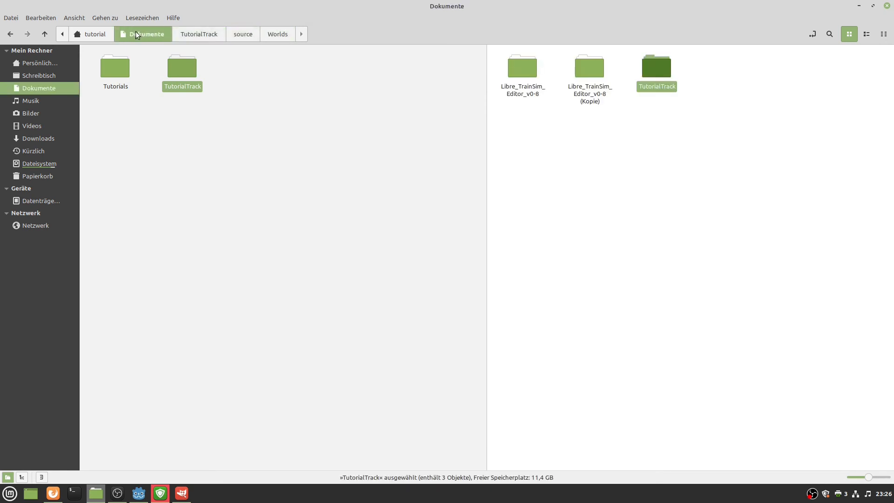
{"action": "left_click", "coordinate": [396, 79]}
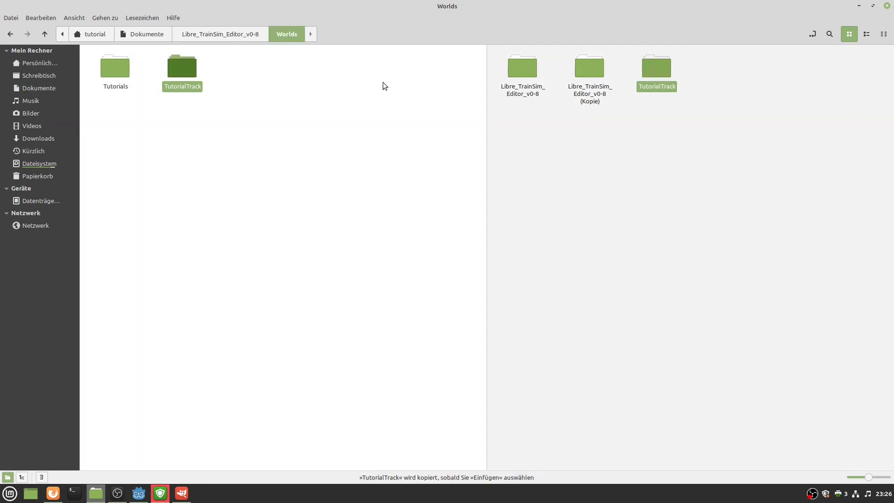
{"action": "double_click", "coordinate": [127, 74]}
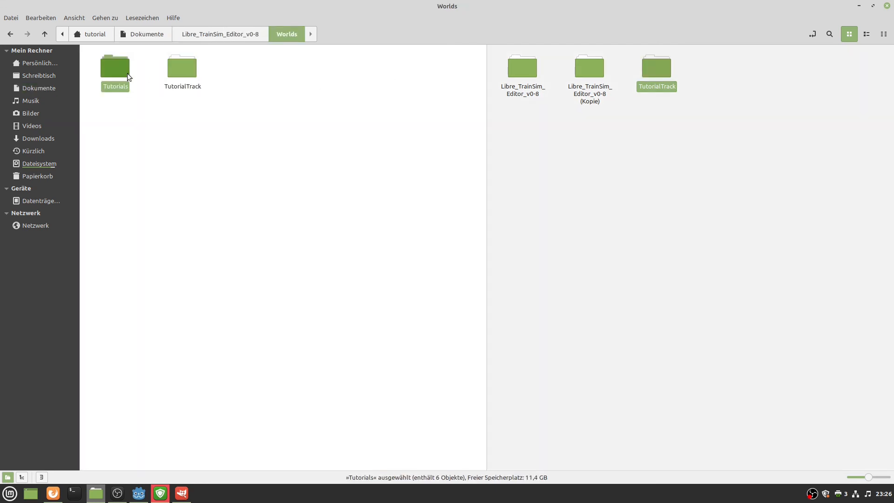
{"action": "left_click", "coordinate": [278, 34]}
{"action": "left_click", "coordinate": [246, 99]}
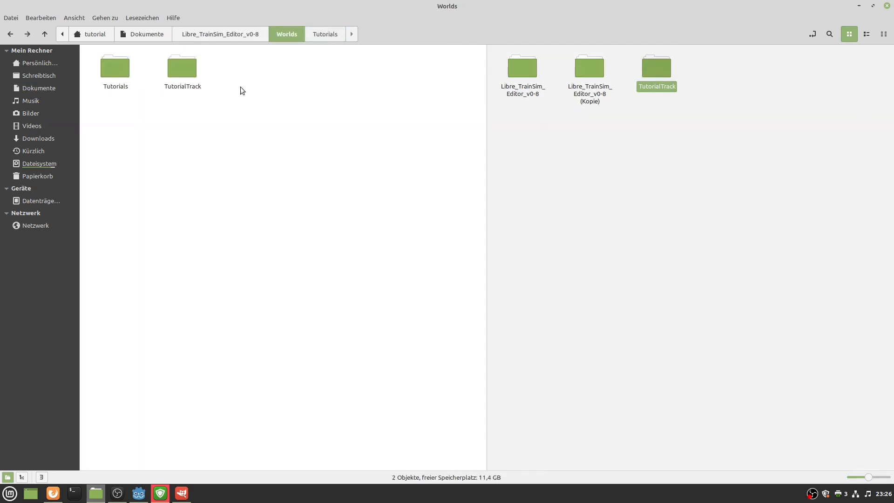
{"action": "left_click", "coordinate": [234, 36]}
{"action": "key", "text": "Return"}
Create a new Resource folder inside the package's source folder.
{"action": "left_click", "coordinate": [647, 89]}
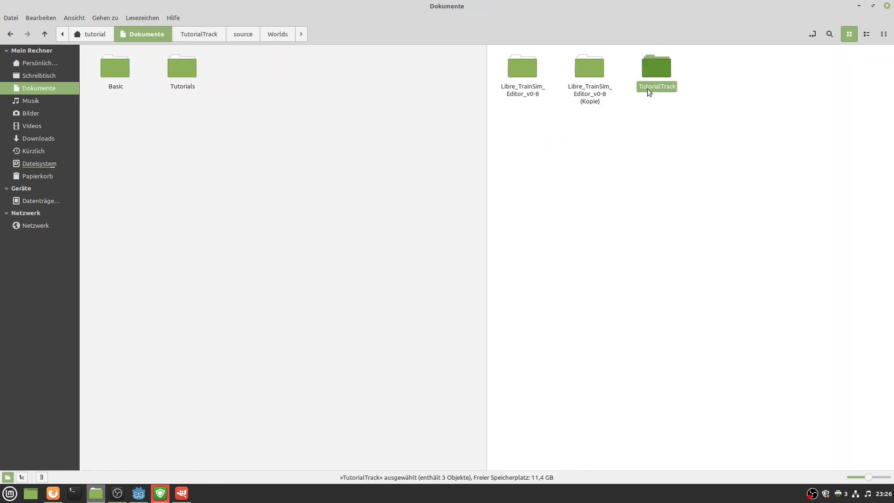
{"action": "double_click", "coordinate": [658, 79]}
{"action": "right_click", "coordinate": [571, 108]}
{"action": "left_click", "coordinate": [514, 80]}
{"action": "double_click", "coordinate": [514, 80]}
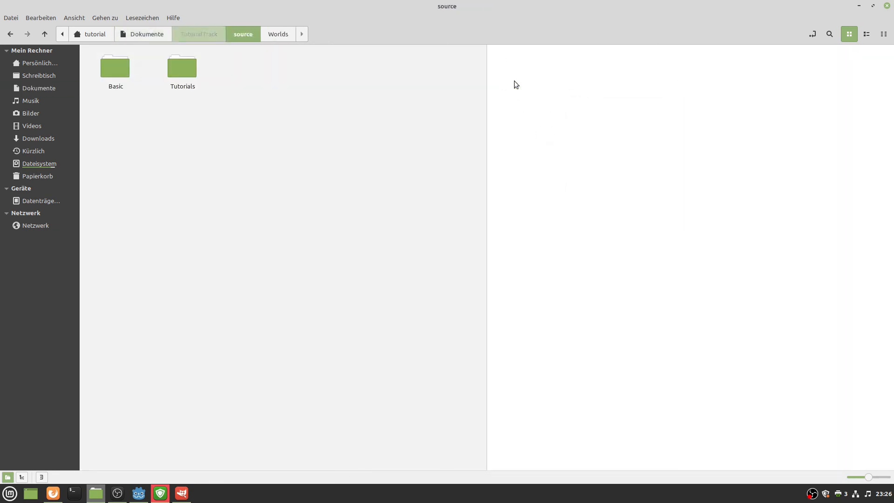
{"action": "right_click", "coordinate": [534, 104]}
{"action": "left_click", "coordinate": [554, 113]}
{"action": "type", "text": "R"}
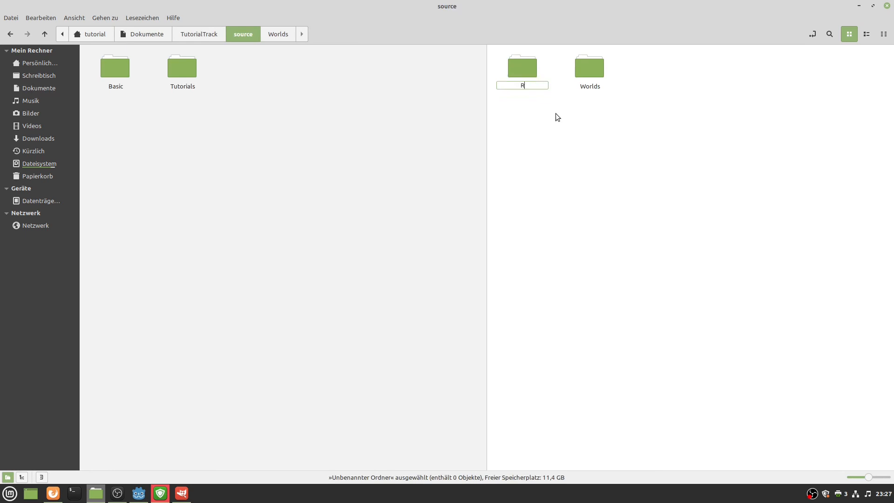
{"action": "type", "text": "osource"}
{"action": "key", "text": "Return"}
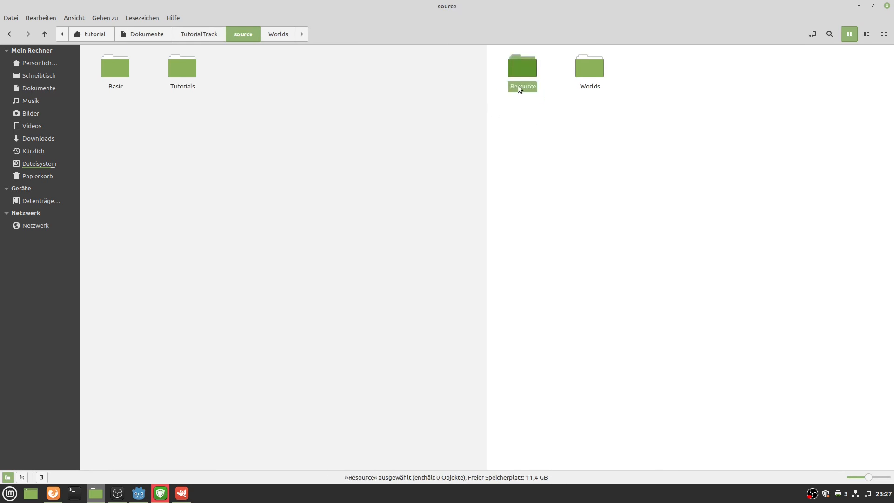
{"action": "double_click", "coordinate": [518, 85]}
Paste the editor's Basic folder into source/Resource and verify it is there.
{"action": "left_click", "coordinate": [167, 105]}
{"action": "left_click", "coordinate": [118, 66]}
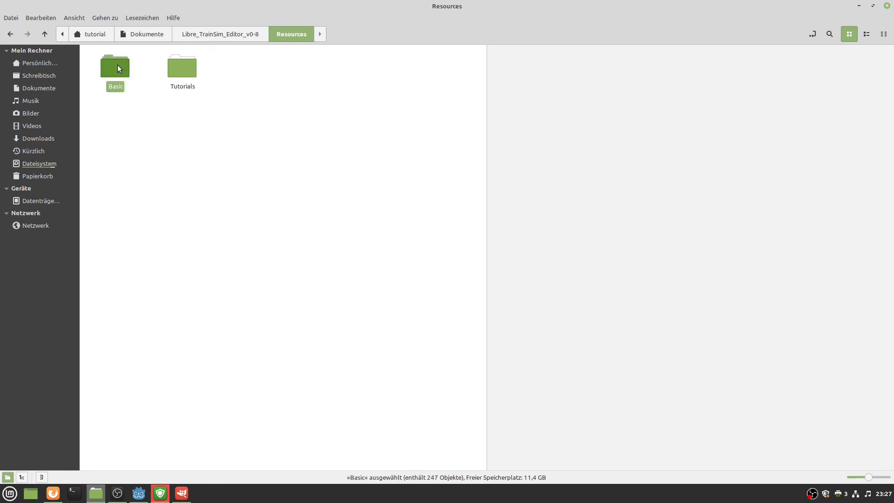
{"action": "left_click", "coordinate": [637, 183]}
{"action": "key", "text": "ctrl+v"}
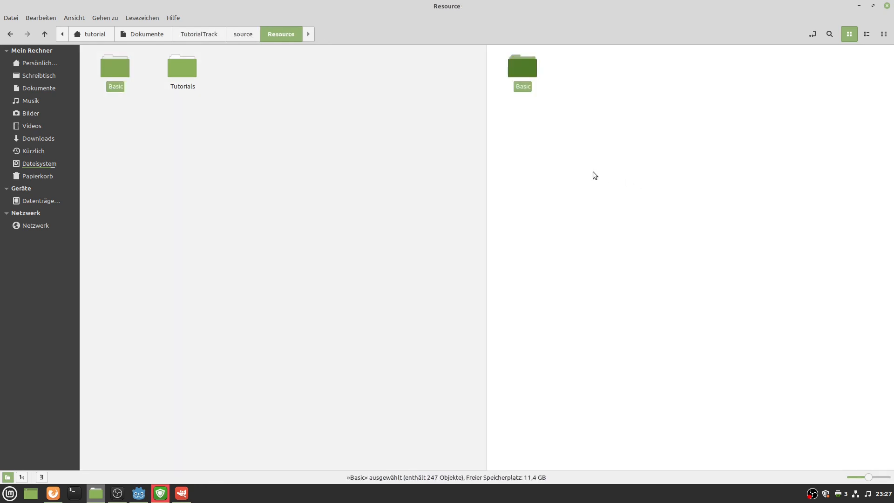
{"action": "left_click", "coordinate": [593, 172]}
{"action": "left_click", "coordinate": [240, 32]}
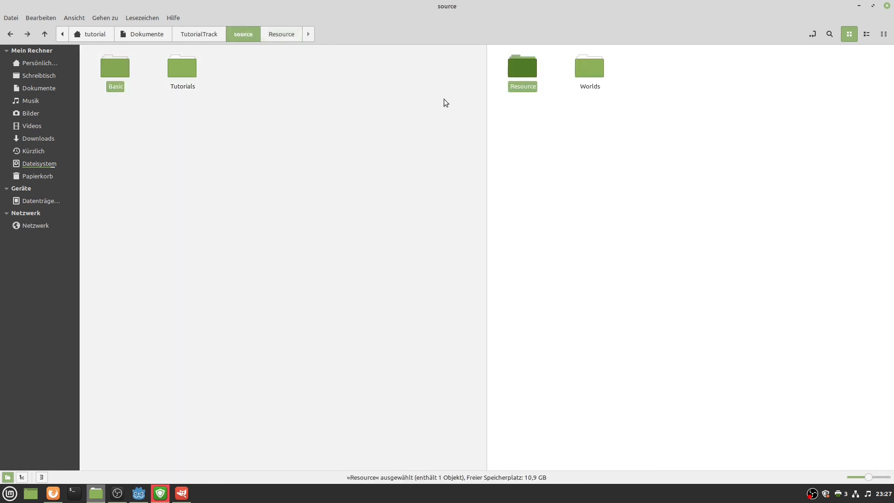
{"action": "double_click", "coordinate": [516, 68]}
{"action": "left_click", "coordinate": [249, 40]}
Inspect the source tree (Resource/Basic, Worlds/TutorialTrack) in Nemo's list view.
{"action": "left_click", "coordinate": [559, 107]}
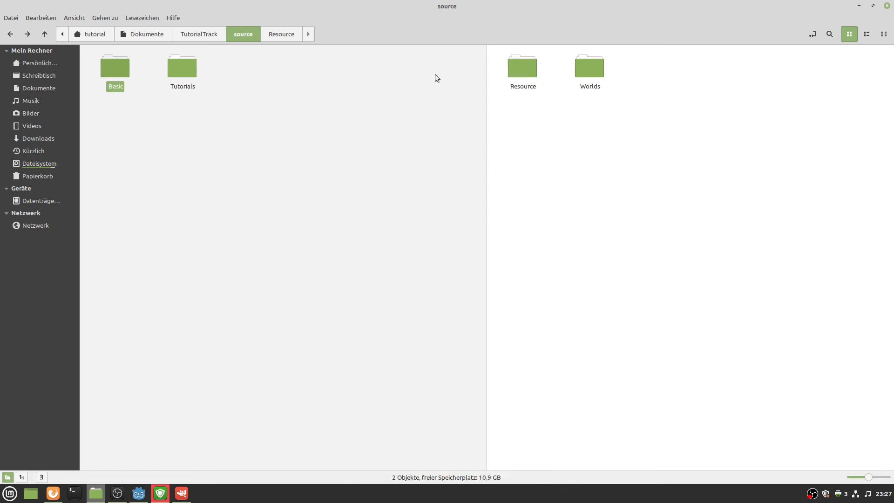
{"action": "left_click", "coordinate": [217, 35]}
{"action": "left_click", "coordinate": [540, 113]}
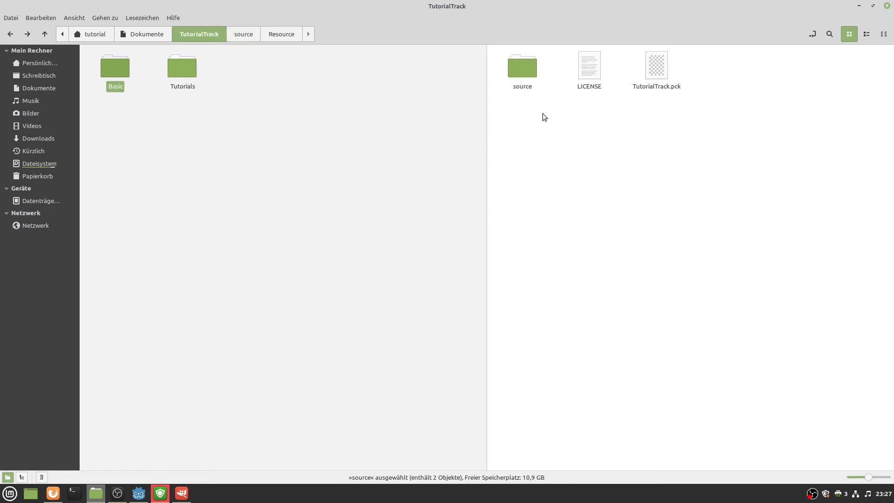
{"action": "left_click", "coordinate": [866, 35]}
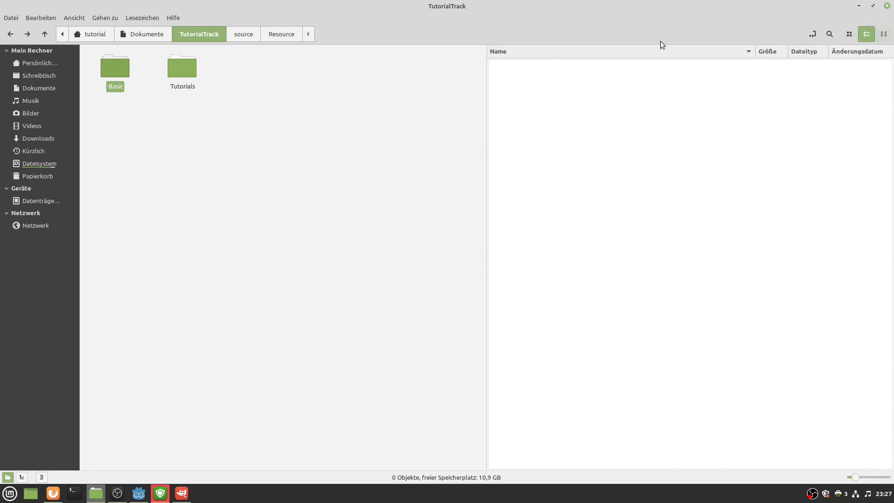
{"action": "left_click", "coordinate": [492, 64]}
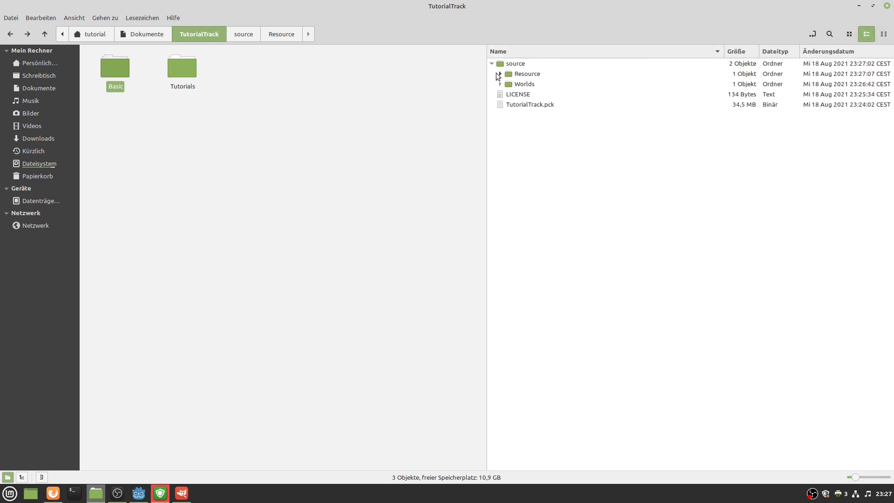
{"action": "left_click", "coordinate": [500, 73]}
{"action": "left_click", "coordinate": [500, 94]}
{"action": "left_click", "coordinate": [508, 104]}
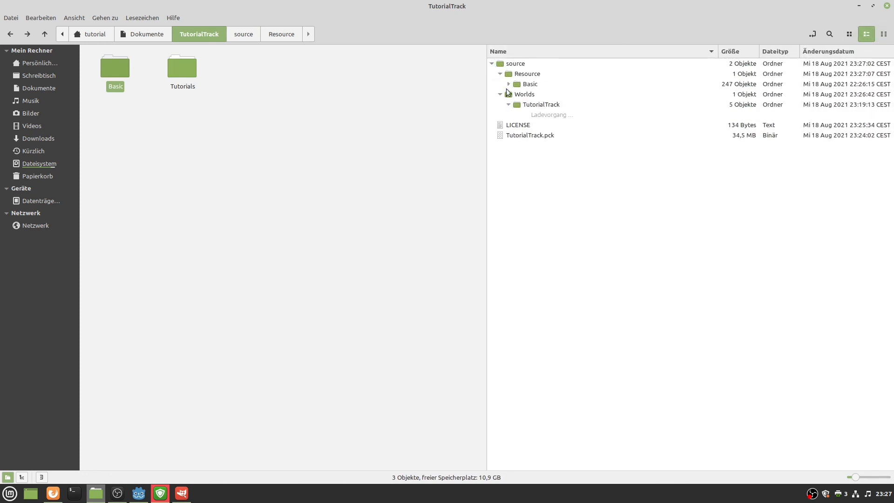
{"action": "left_click", "coordinate": [508, 84]}
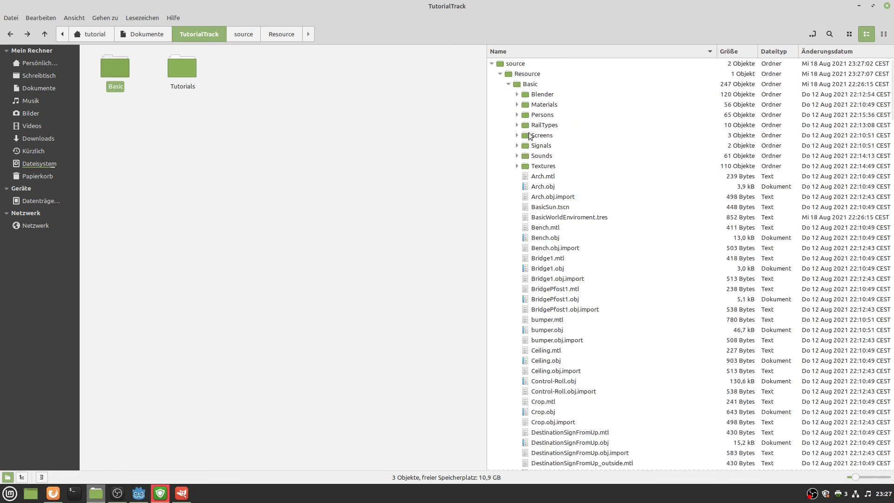
{"action": "left_click", "coordinate": [508, 84]}
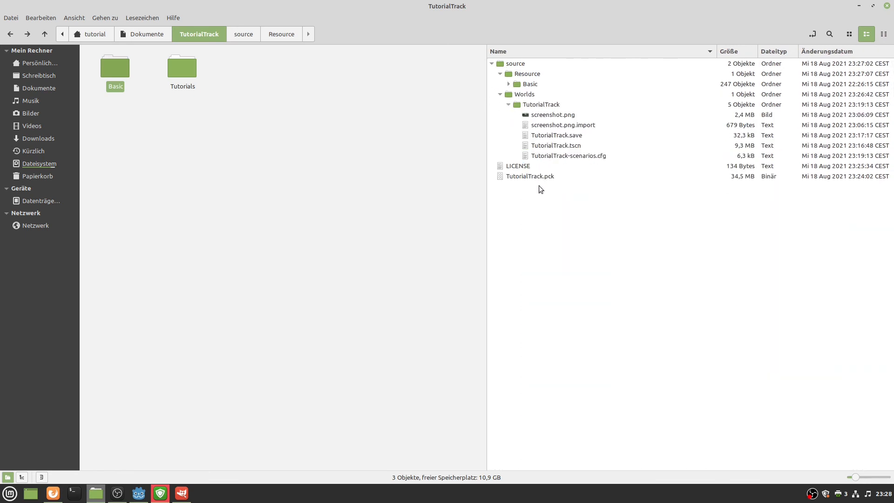
{"action": "left_click", "coordinate": [492, 65]}
{"action": "left_click", "coordinate": [511, 66]}
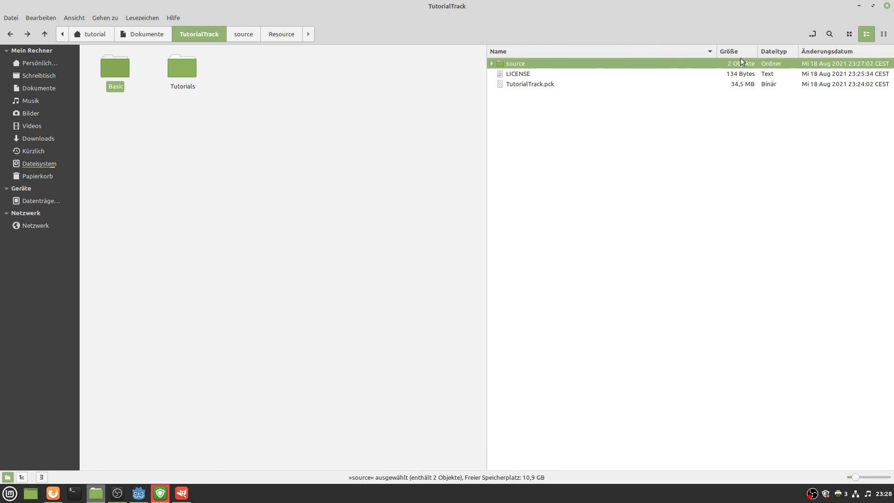
{"action": "left_click", "coordinate": [851, 37]}
Compress the source folder as a .zip archive named source.zip.
{"action": "right_click", "coordinate": [525, 72]}
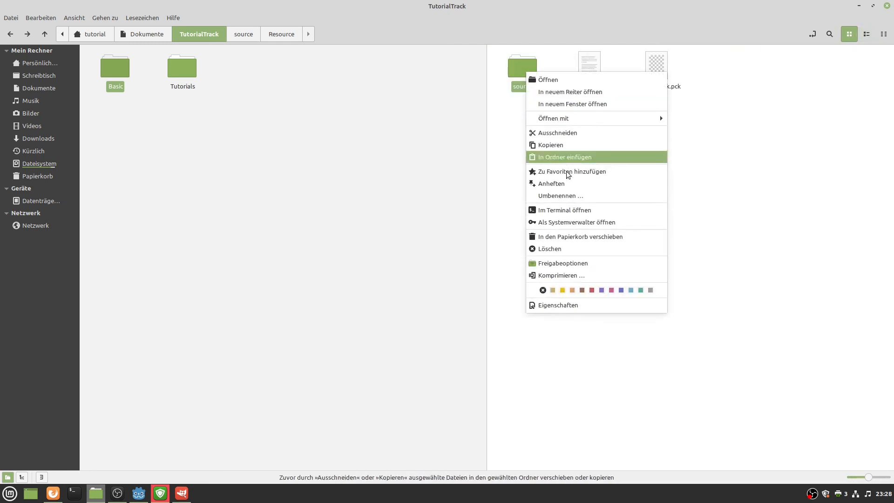
{"action": "left_click", "coordinate": [576, 275]}
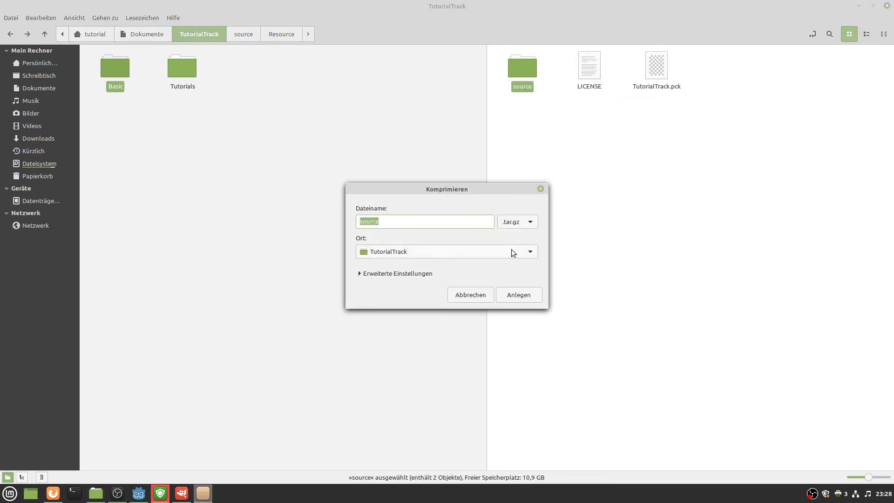
{"action": "left_click", "coordinate": [516, 222]}
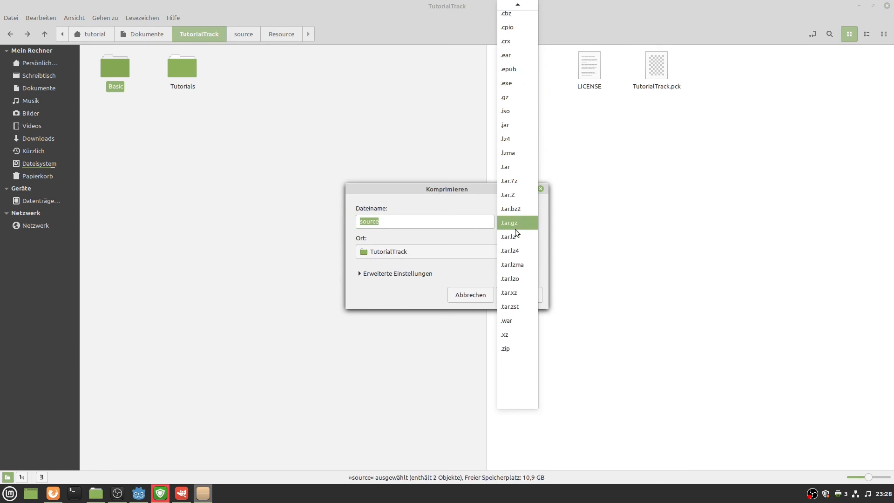
{"action": "left_click", "coordinate": [521, 347]}
{"action": "left_click", "coordinate": [514, 295]}
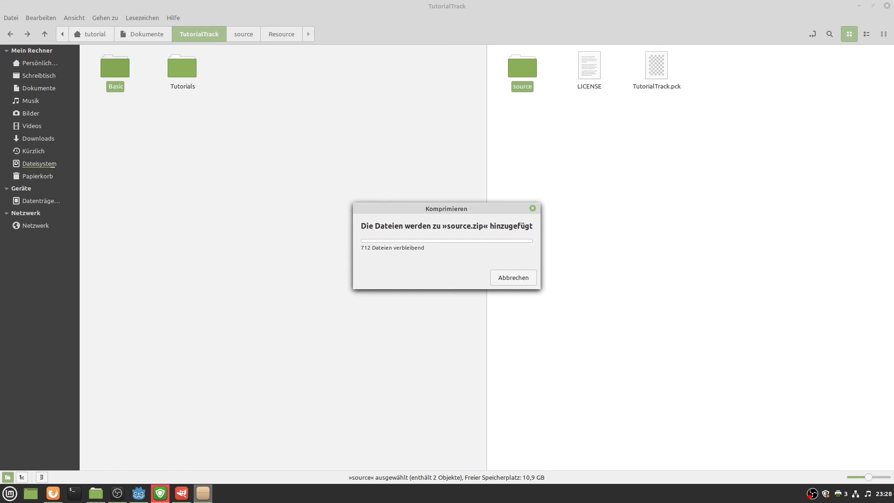
{"action": "left_click", "coordinate": [53, 493]}
Load the libre-trainsim.de website in Firefox.
{"action": "left_click", "coordinate": [300, 40]}
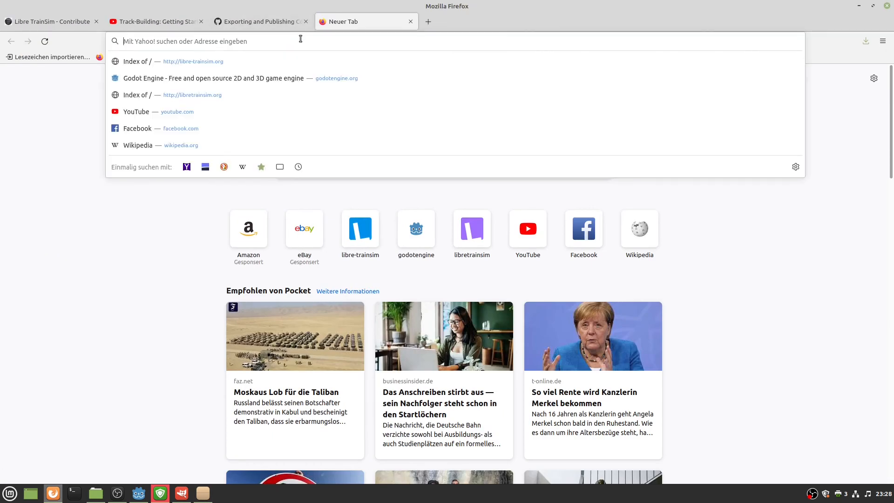
{"action": "type", "text": "libre-trainsim.org/"}
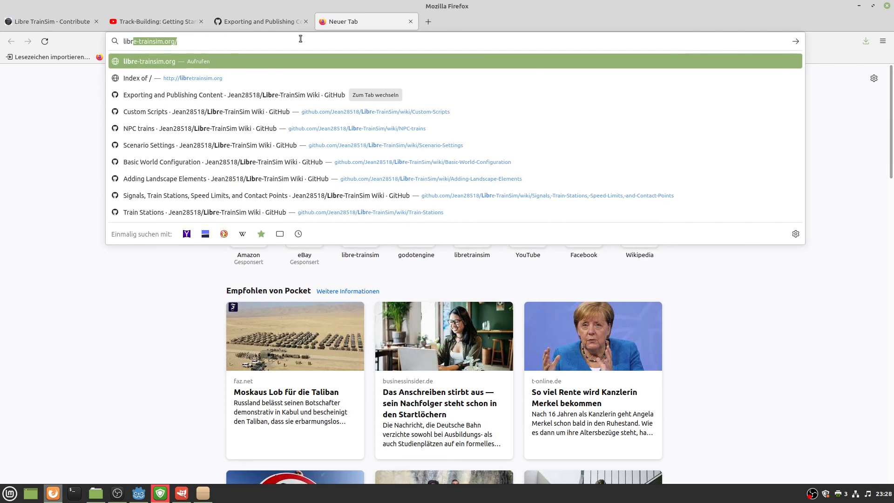
{"action": "key", "text": "Return"}
{"action": "left_click", "coordinate": [297, 38]}
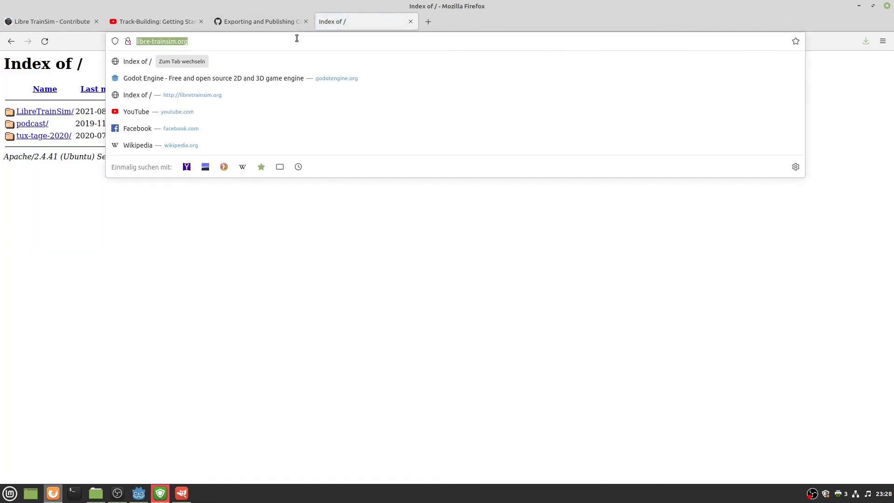
{"action": "type", "text": "libre-"}
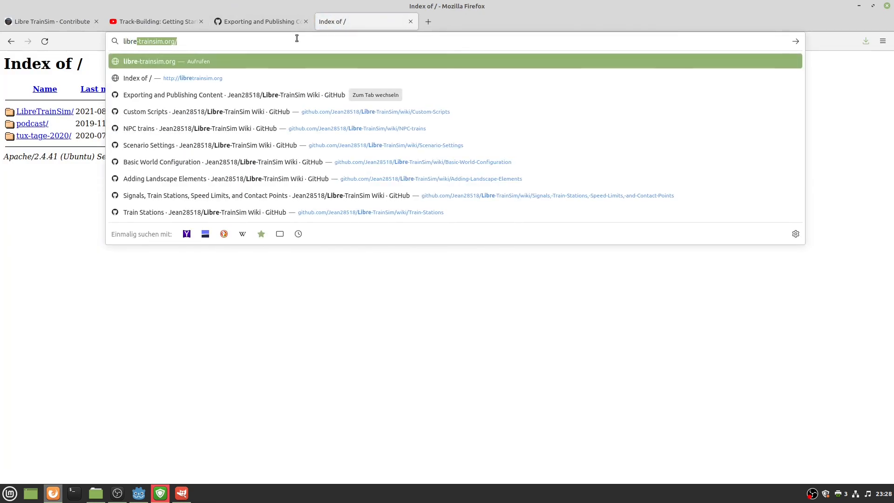
{"action": "type", "text": "trainsim.de"}
{"action": "key", "text": "Return"}
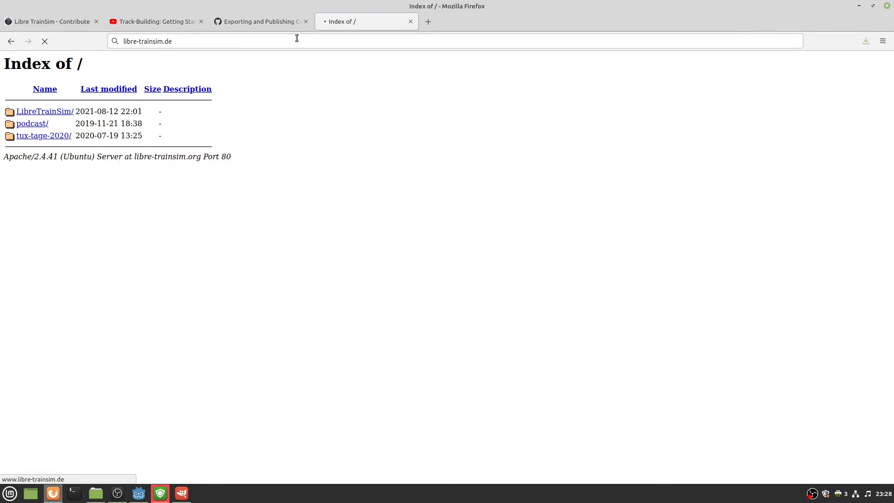
Download and save the Linux 64 build from the Download page.
{"action": "left_click", "coordinate": [432, 313]}
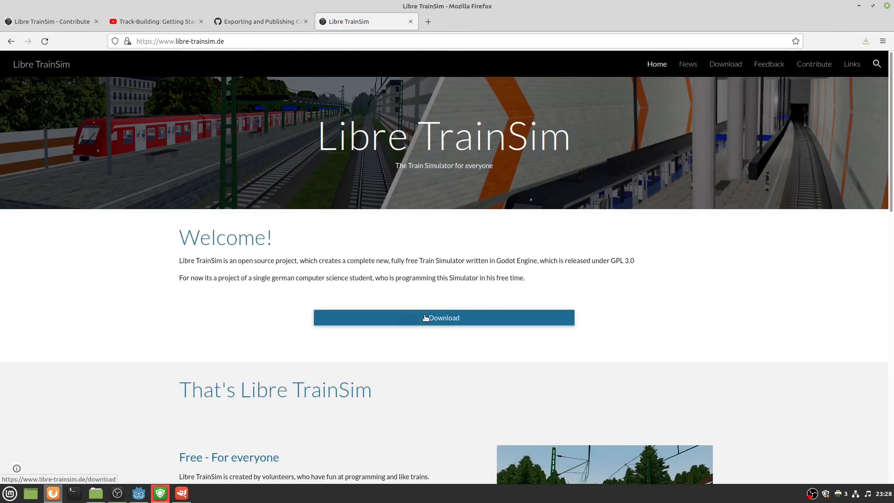
{"action": "scroll", "coordinate": [242, 326], "scroll_direction": "down", "scroll_amount": 2}
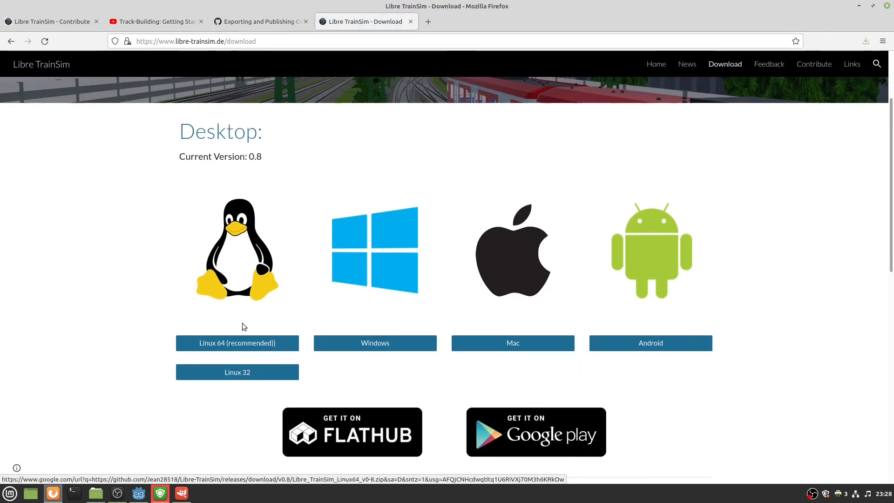
{"action": "left_click", "coordinate": [240, 345]}
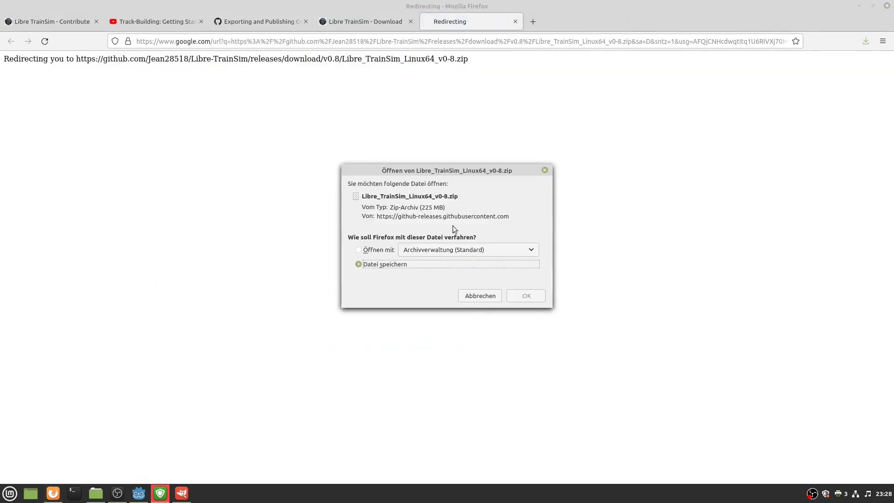
{"action": "left_click", "coordinate": [526, 296]}
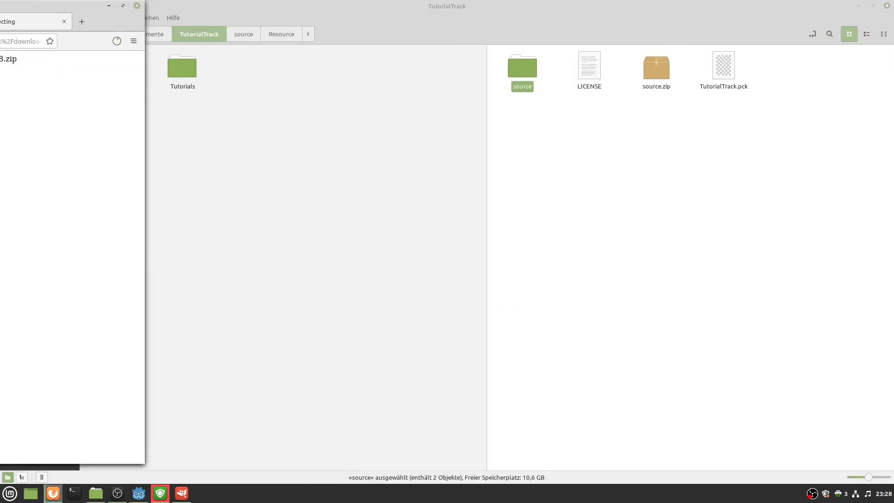
Delete the source folder, leaving LICENSE, source.zip and TutorialTrack.pck in TutorialTrack.
{"action": "left_click", "coordinate": [625, 154]}
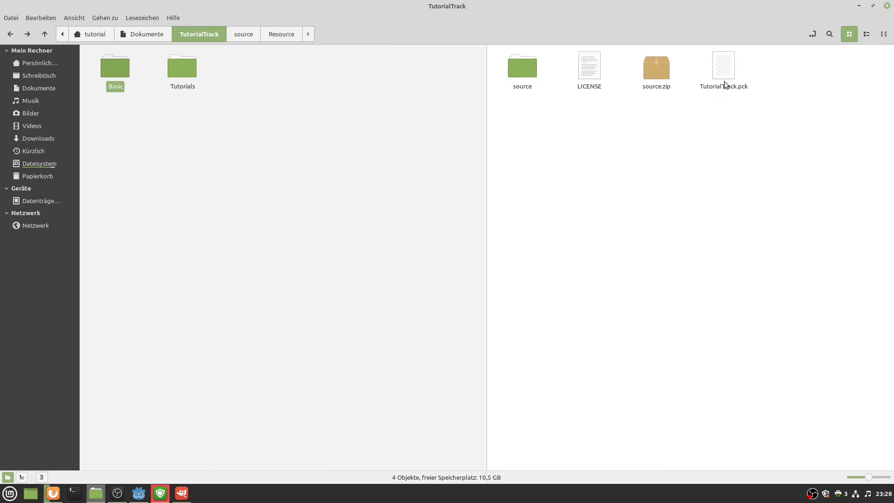
{"action": "left_click", "coordinate": [655, 72]}
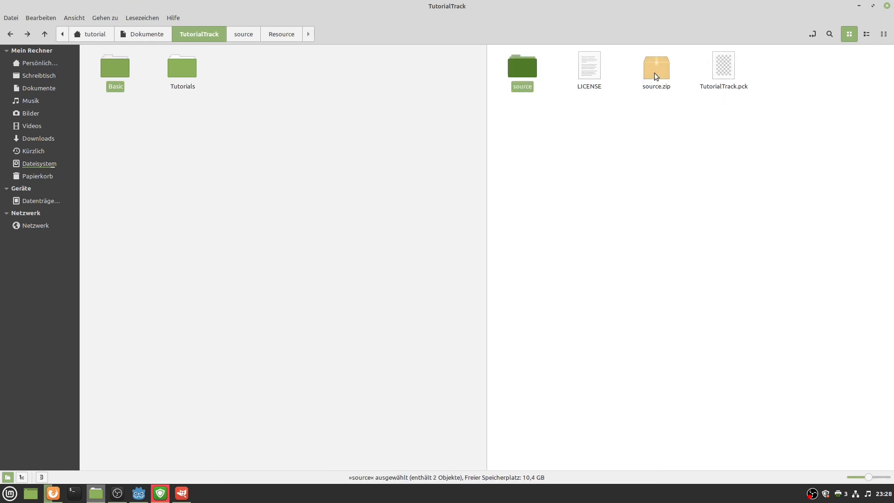
{"action": "left_click", "coordinate": [521, 70]}
{"action": "key", "text": "Delete"}
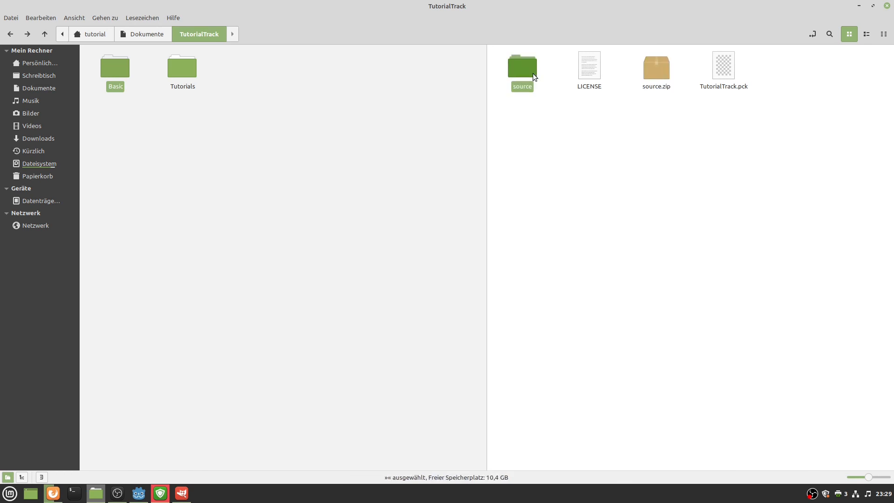
{"action": "left_click_drag", "start_coordinate": [717, 131], "coordinate": [582, 103]}
{"action": "left_click", "coordinate": [698, 113]}
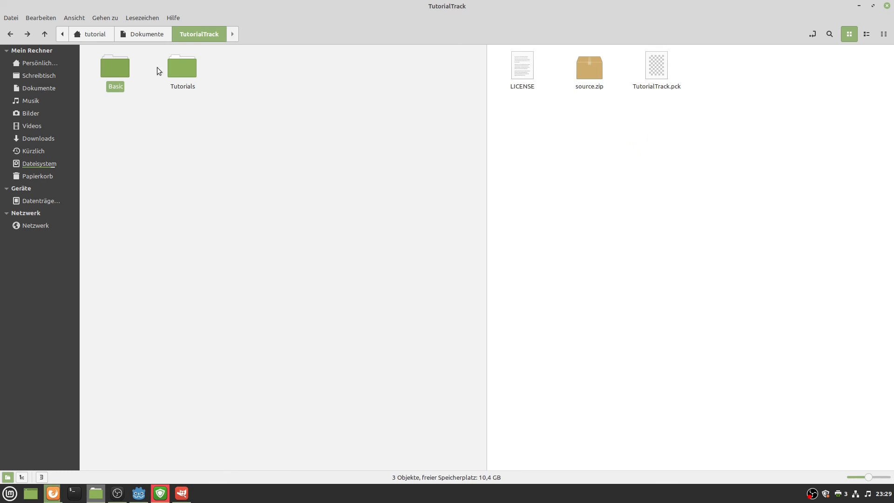
{"action": "left_click", "coordinate": [146, 34]}
Use Komprimieren on the TutorialTrack folder to create TutorialTrack.zip in Dokumente.
{"action": "right_click", "coordinate": [656, 71]}
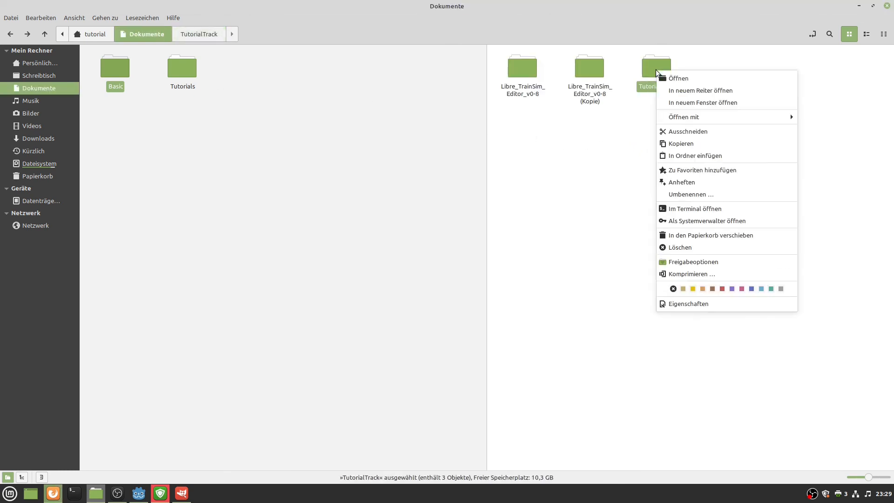
{"action": "left_click", "coordinate": [681, 274]}
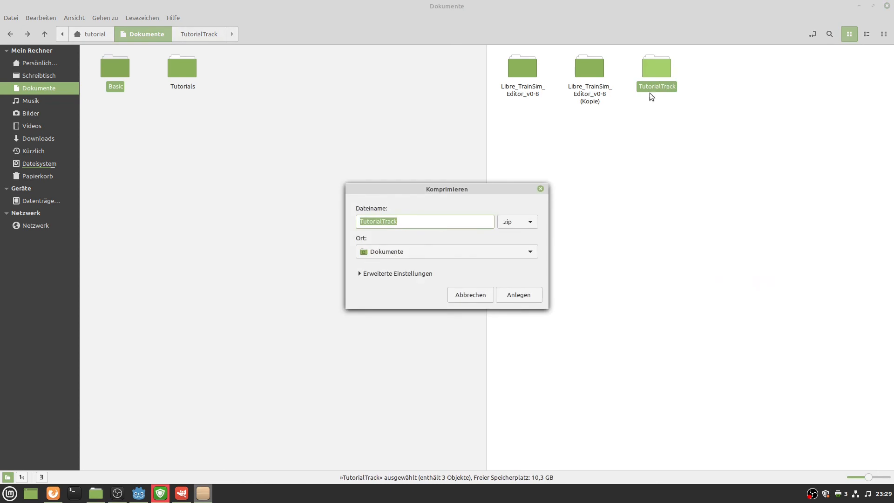
{"action": "left_click", "coordinate": [526, 298]}
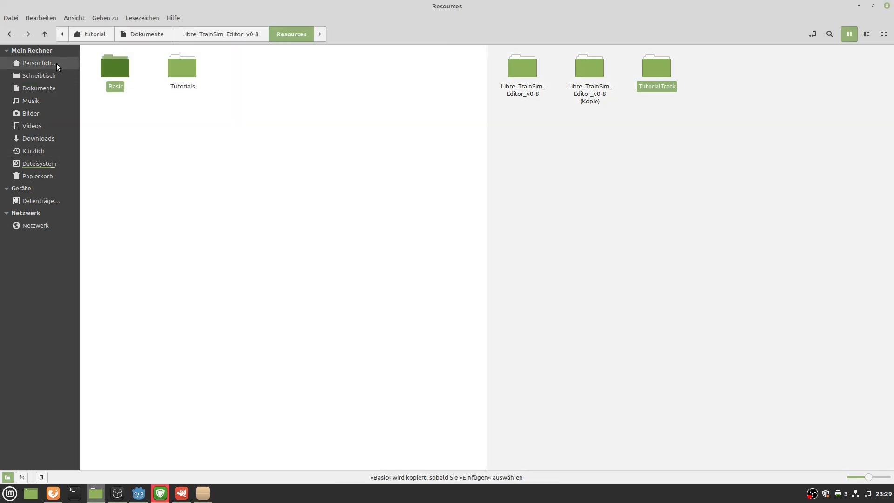
In Downloads, delete the Editor and Godot zips and extract the Linux64 v0.8 zip.
{"action": "left_click", "coordinate": [54, 63]}
{"action": "double_click", "coordinate": [240, 88]}
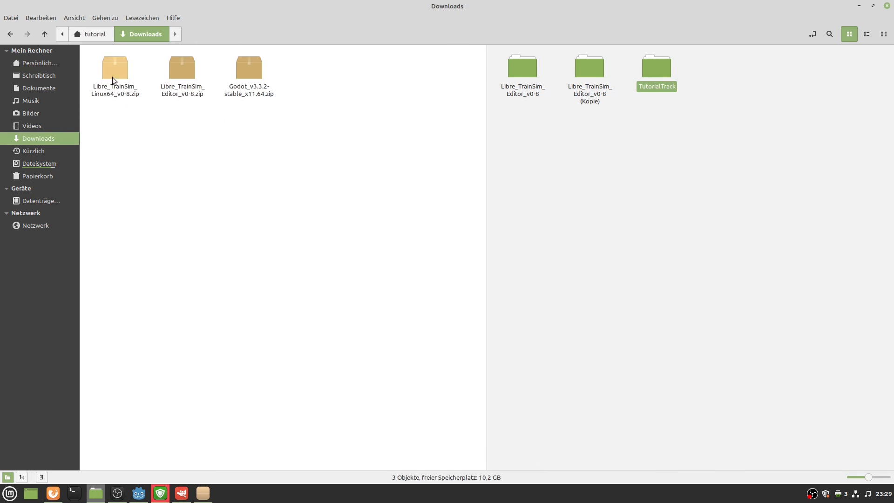
{"action": "left_click_drag", "start_coordinate": [303, 123], "coordinate": [183, 82]}
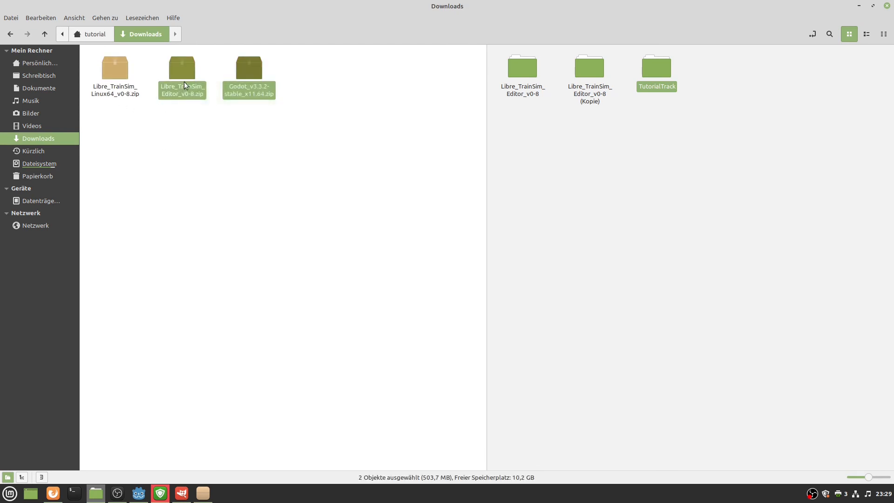
{"action": "key", "text": "Delete"}
{"action": "right_click", "coordinate": [114, 79]}
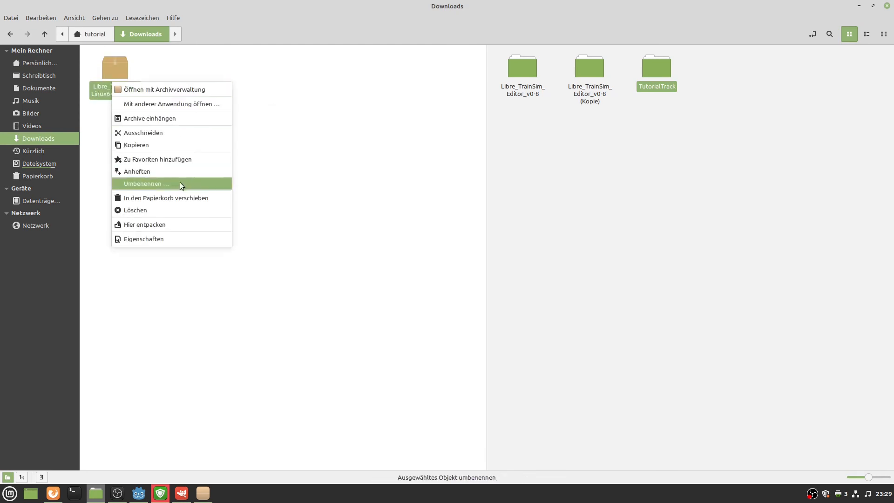
{"action": "left_click", "coordinate": [148, 222]}
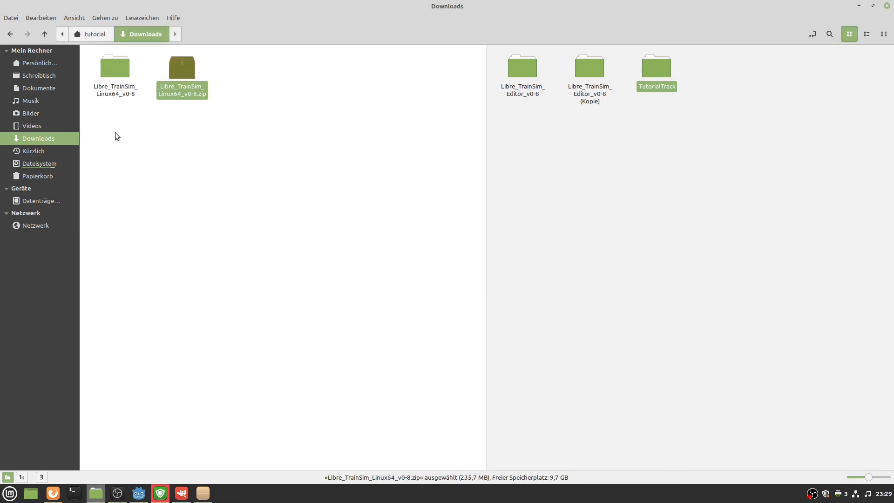
{"action": "double_click", "coordinate": [107, 86]}
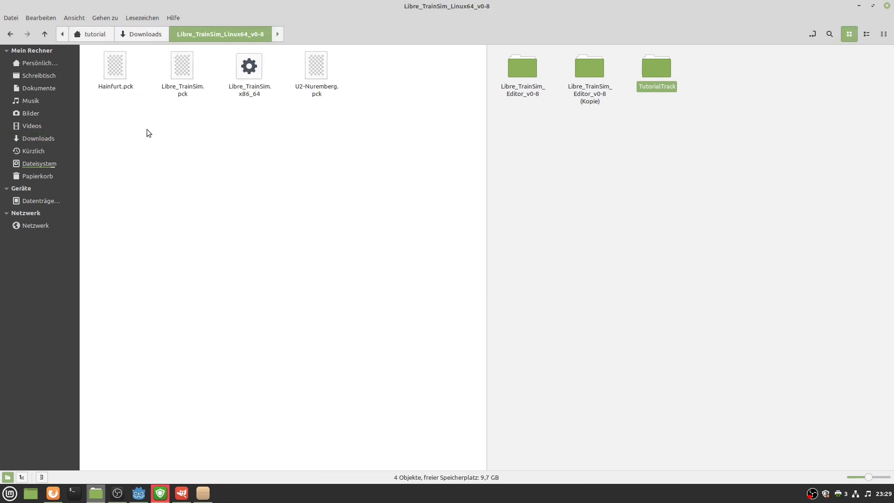
Copy TutorialTrack.pck into the extracted game folder and run Libre_TrainSim.x86_64.
{"action": "left_click", "coordinate": [588, 127]}
{"action": "left_click", "coordinate": [230, 113]}
{"action": "double_click", "coordinate": [655, 70]}
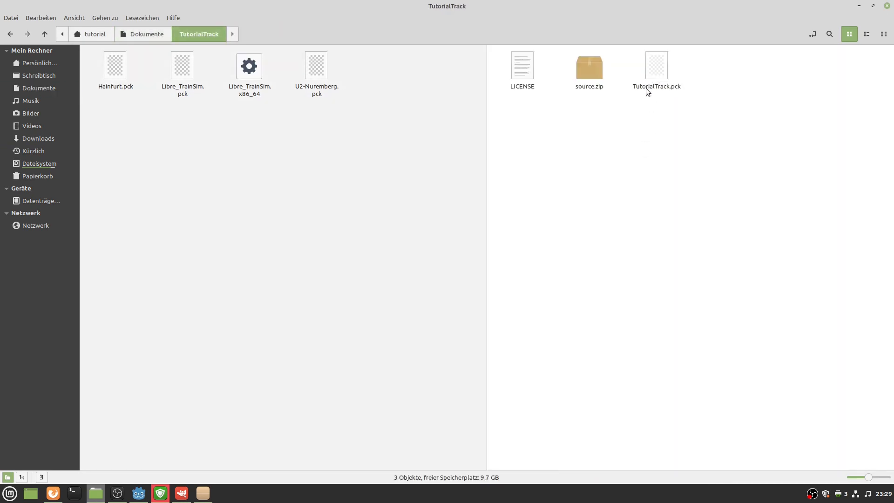
{"action": "left_click", "coordinate": [650, 83]}
{"action": "key", "text": "ctrl+c"}
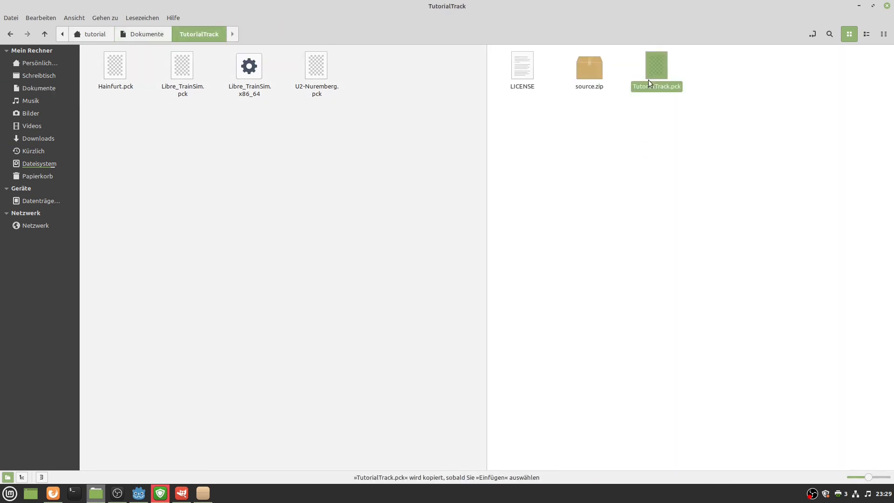
{"action": "left_click", "coordinate": [415, 139]}
{"action": "key", "text": "ctrl+v"}
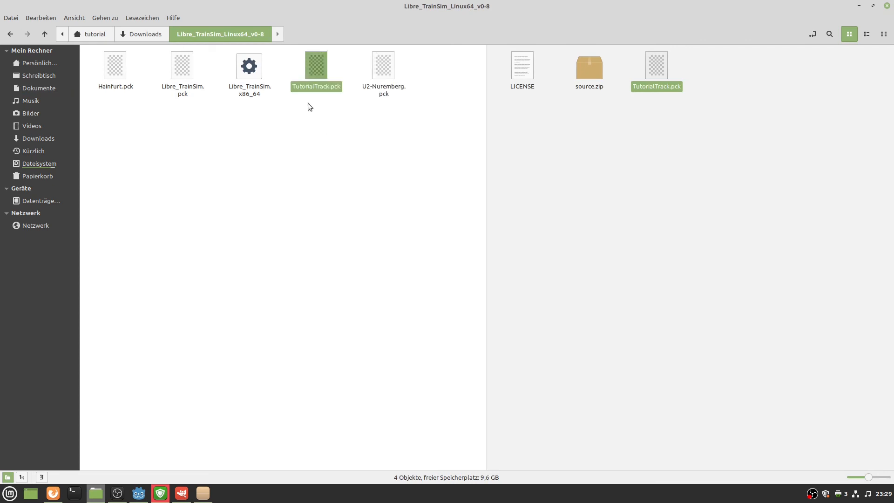
{"action": "left_click", "coordinate": [250, 92]}
{"action": "key", "text": "Return"}
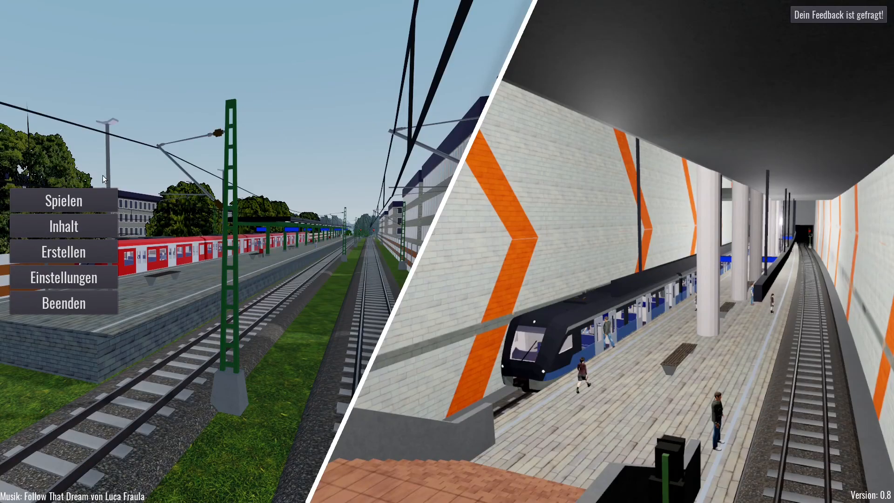
Play the TutorialTrack scenario 'Station 1 to Station2', then quit Libre TrainSim to the desktop.
{"action": "left_click", "coordinate": [72, 202]}
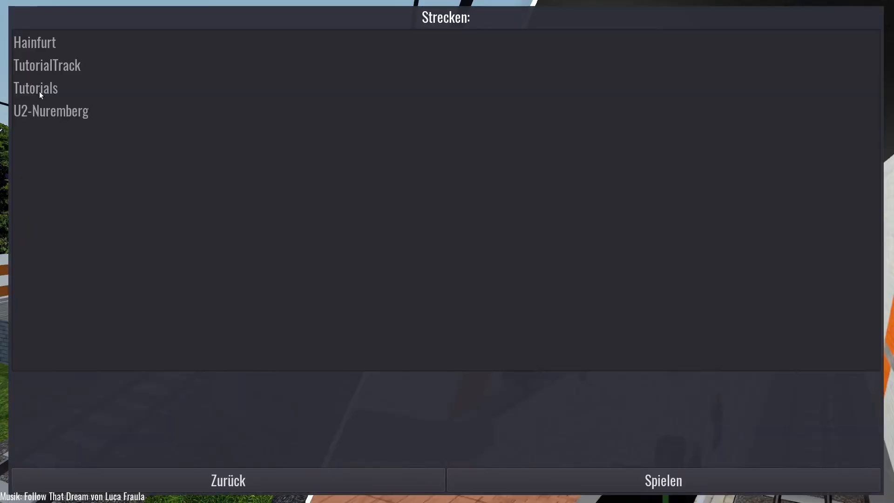
{"action": "left_click", "coordinate": [55, 67]}
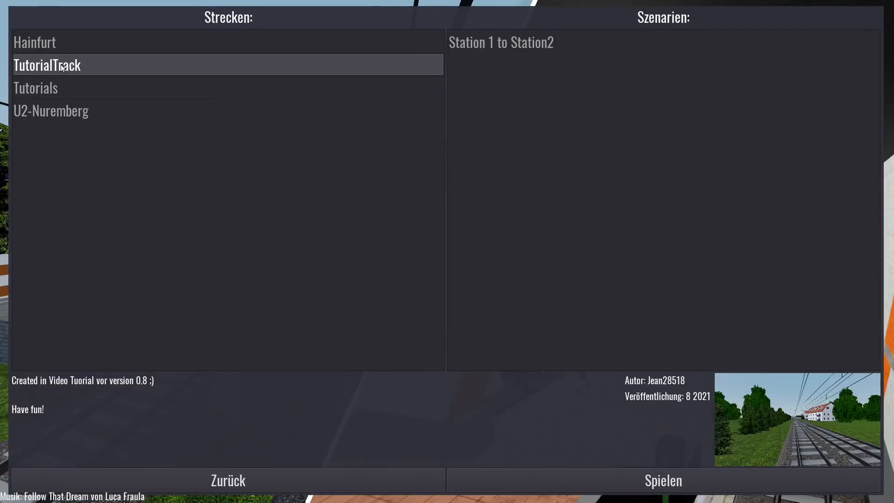
{"action": "left_click", "coordinate": [448, 47]}
{"action": "left_click", "coordinate": [663, 480]}
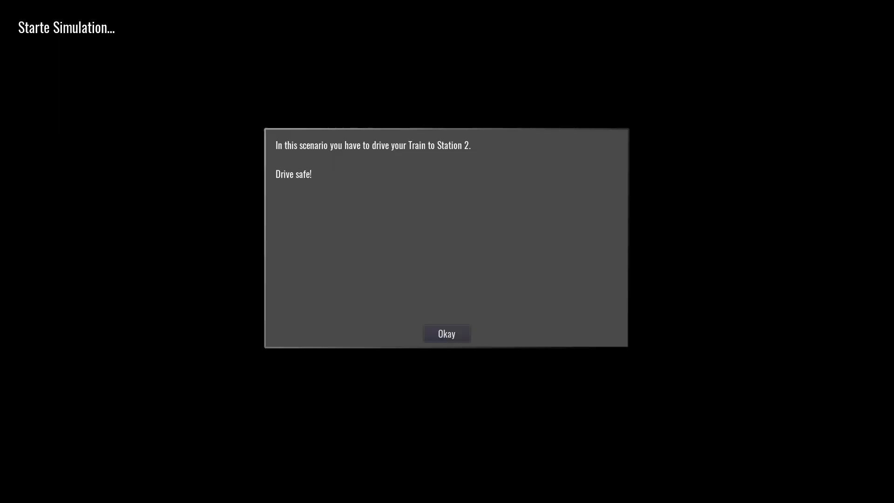
{"action": "left_click", "coordinate": [445, 333]}
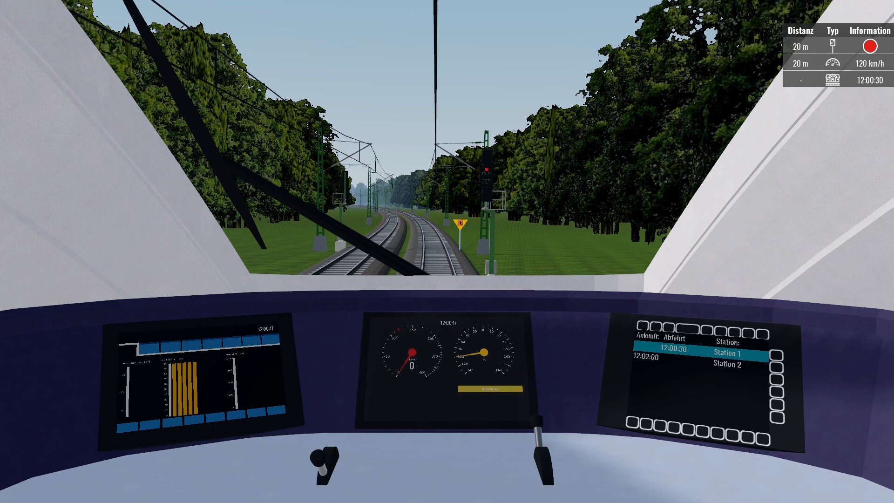
{"action": "key", "text": "Escape"}
{"action": "left_click", "coordinate": [446, 272]}
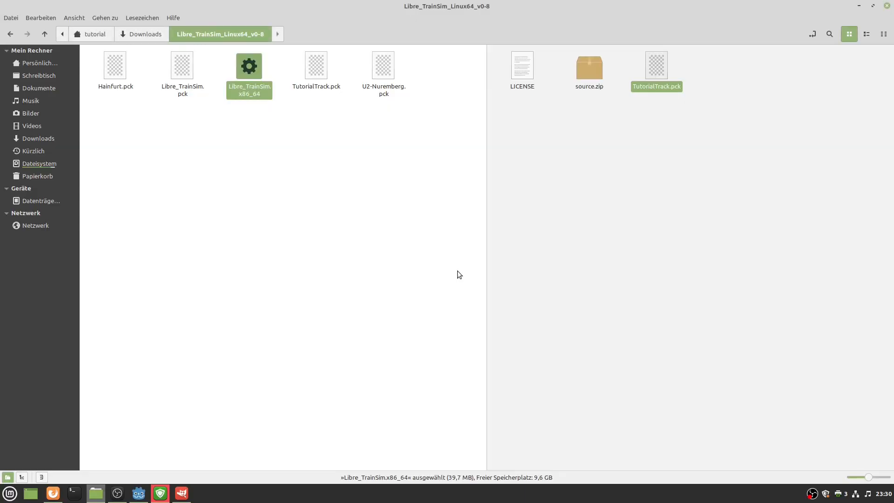
Delete the unpacked TutorialTrack folder from Dokumente in Nemo.
{"action": "left_click", "coordinate": [495, 257]}
{"action": "left_click", "coordinate": [636, 138]}
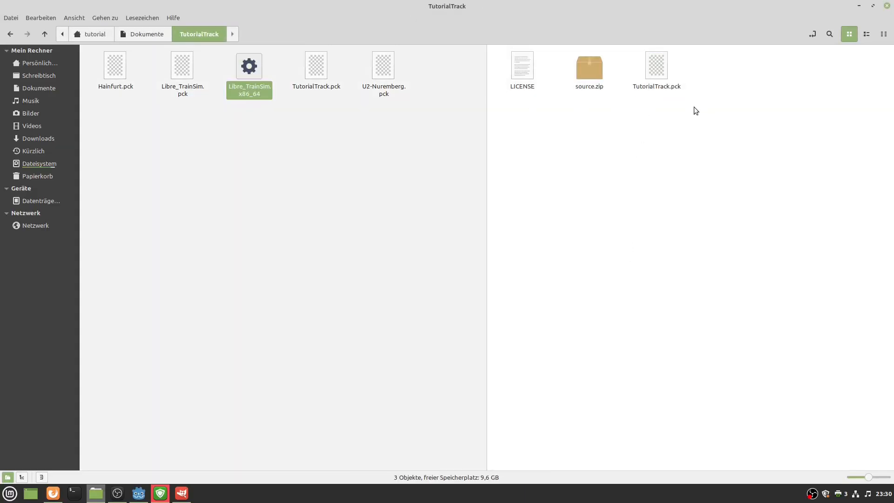
{"action": "left_click", "coordinate": [164, 34]}
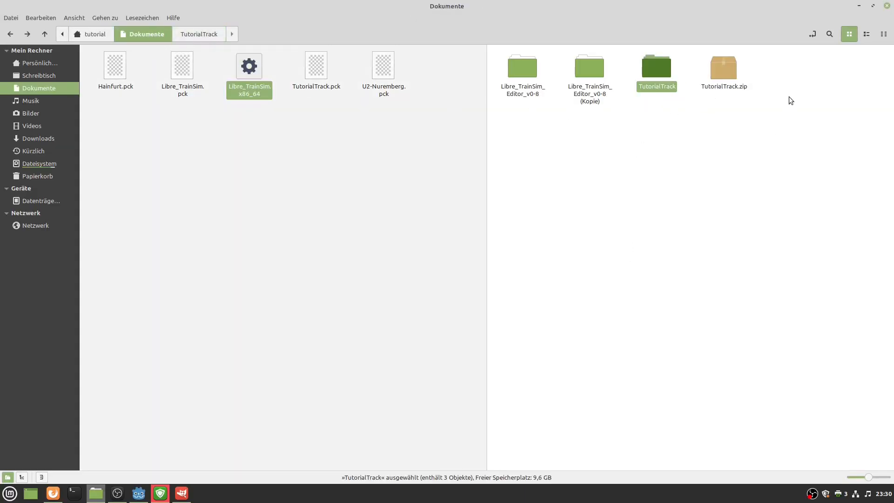
{"action": "left_click", "coordinate": [732, 73]}
{"action": "left_click", "coordinate": [652, 75]}
{"action": "key", "text": "Delete"}
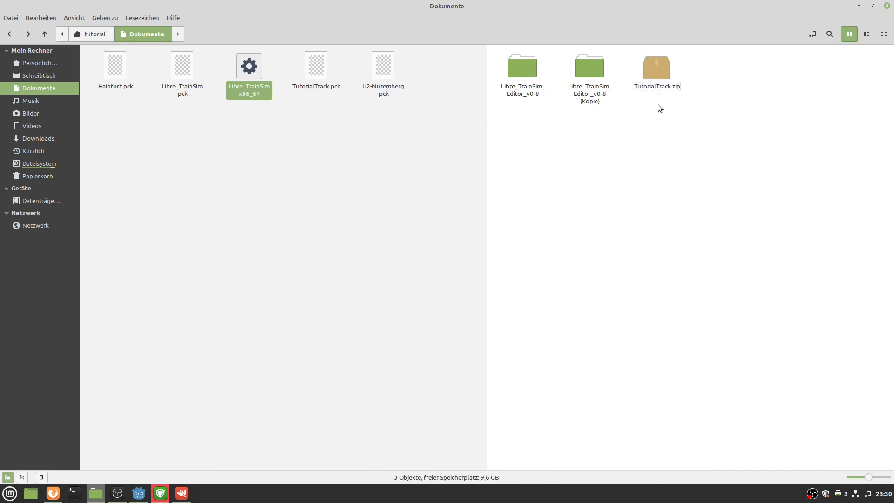
Check that only TutorialTrack.zip remains, then bring Firefox up maximised.
{"action": "left_click", "coordinate": [663, 65]}
{"action": "left_click", "coordinate": [643, 97]}
{"action": "key", "text": "alt+Tab"}
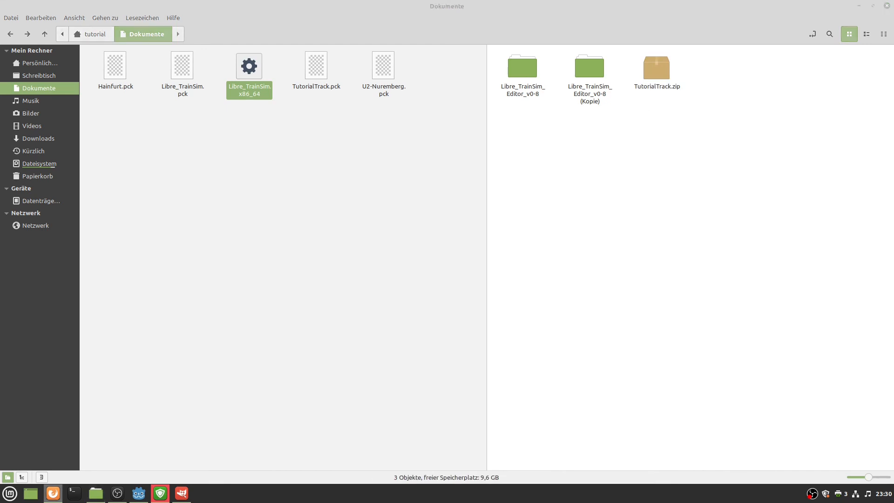
{"action": "left_click_drag", "start_coordinate": [0, 64], "coordinate": [232, 1]}
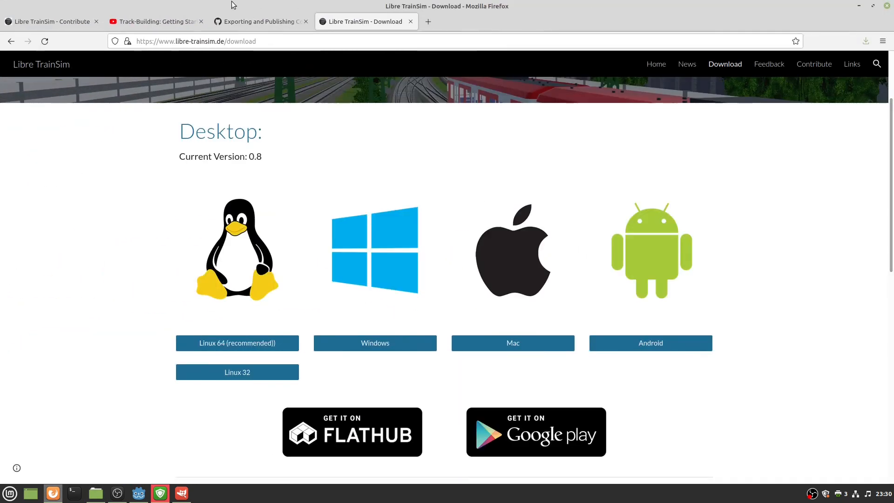
From the Exporting and Publishing wiki's Uploading section, follow the docs.google.com addon form link.
{"action": "left_click", "coordinate": [251, 21]}
{"action": "scroll", "coordinate": [585, 219], "scroll_direction": "up", "scroll_amount": 20}
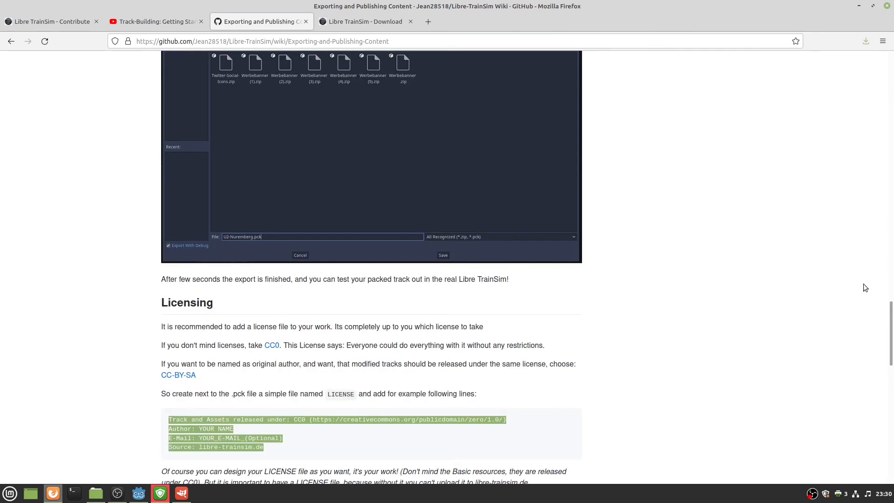
{"action": "left_click_drag", "start_coordinate": [890, 349], "coordinate": [890, 60]}
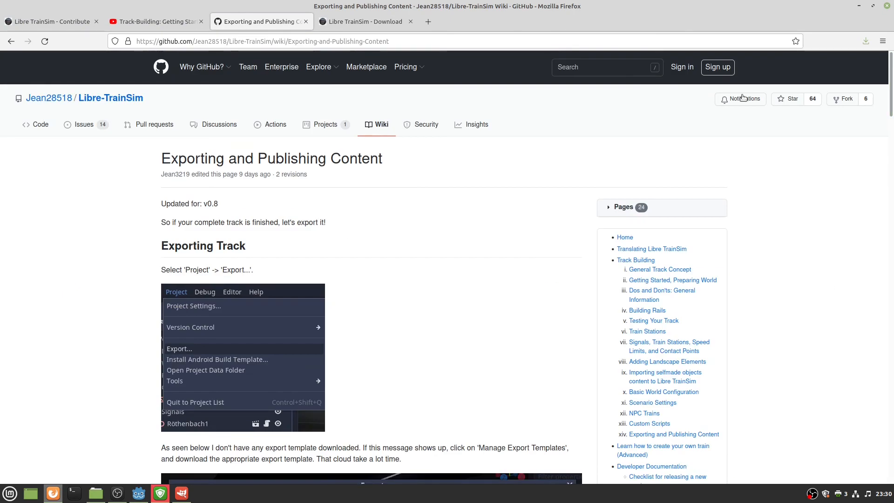
{"action": "scroll", "coordinate": [621, 226], "scroll_direction": "down", "scroll_amount": 5}
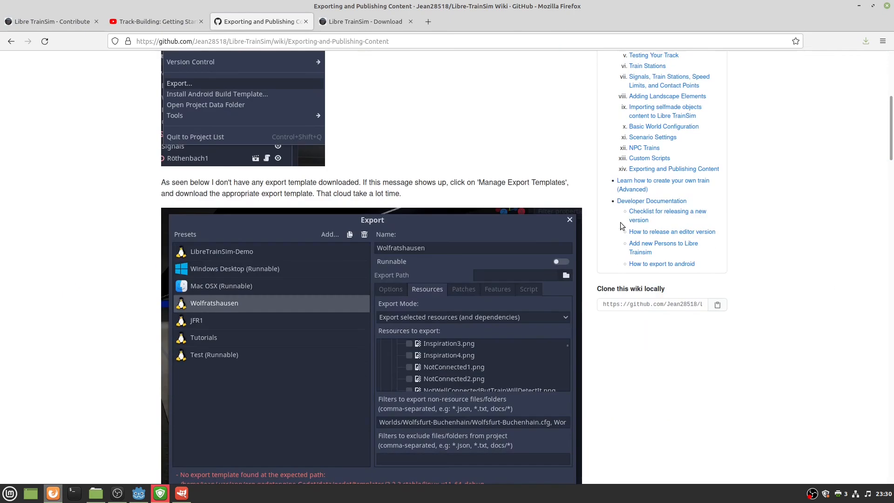
{"action": "scroll", "coordinate": [620, 226], "scroll_direction": "up", "scroll_amount": 5}
{"action": "scroll", "coordinate": [574, 280], "scroll_direction": "down", "scroll_amount": 3}
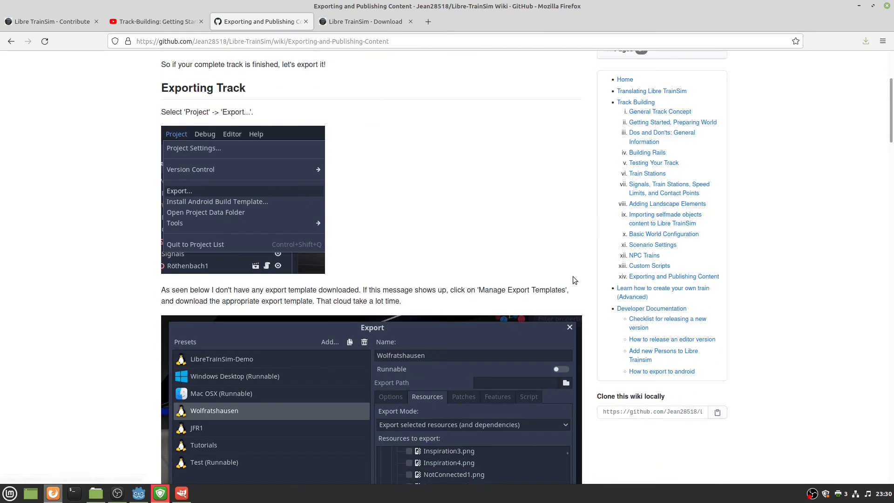
{"action": "left_click", "coordinate": [643, 277]}
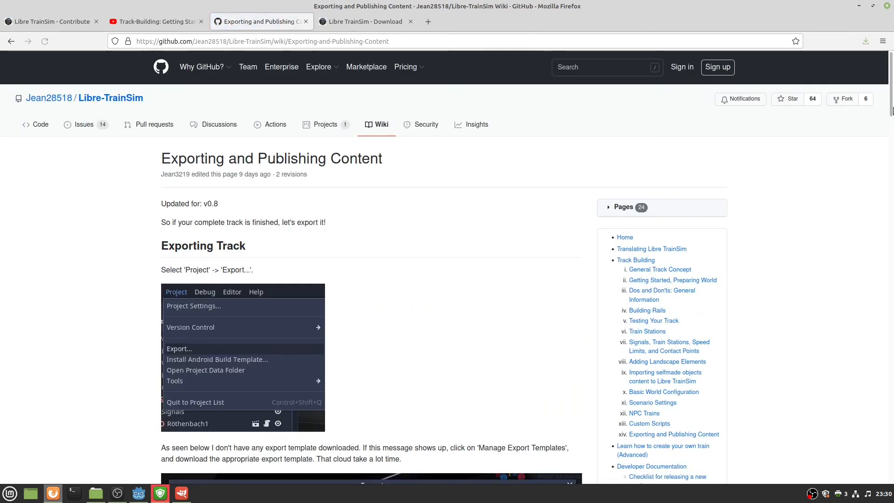
{"action": "left_click_drag", "start_coordinate": [891, 107], "coordinate": [845, 409]}
{"action": "scroll", "coordinate": [666, 317], "scroll_direction": "down", "scroll_amount": 8}
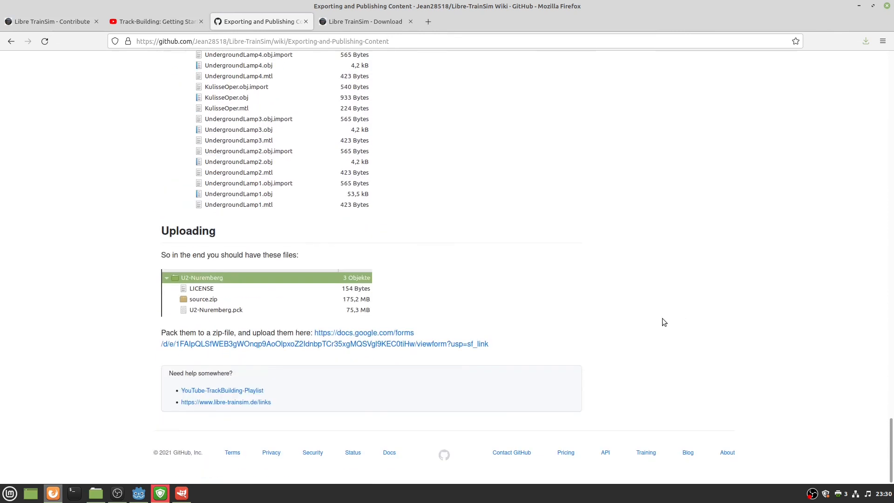
{"action": "left_click", "coordinate": [350, 335]}
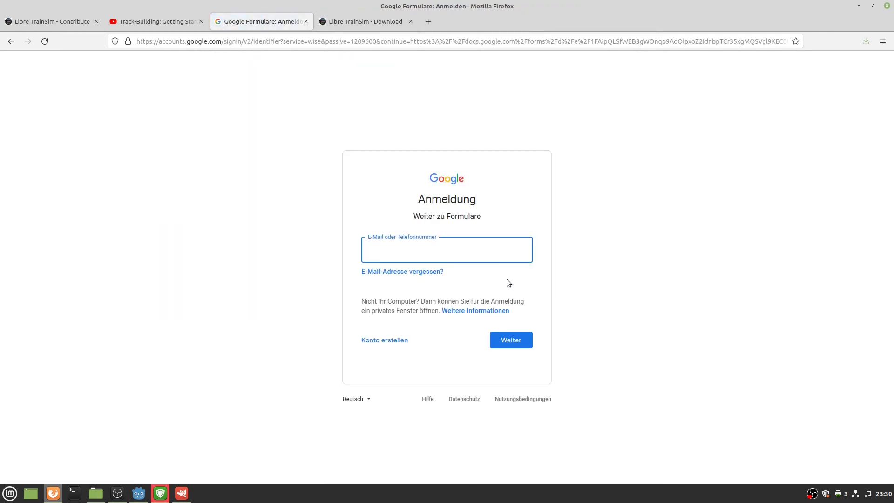
Reopen the addon submission form link from the wiki and sign in to Google.
{"action": "left_click", "coordinate": [12, 43]}
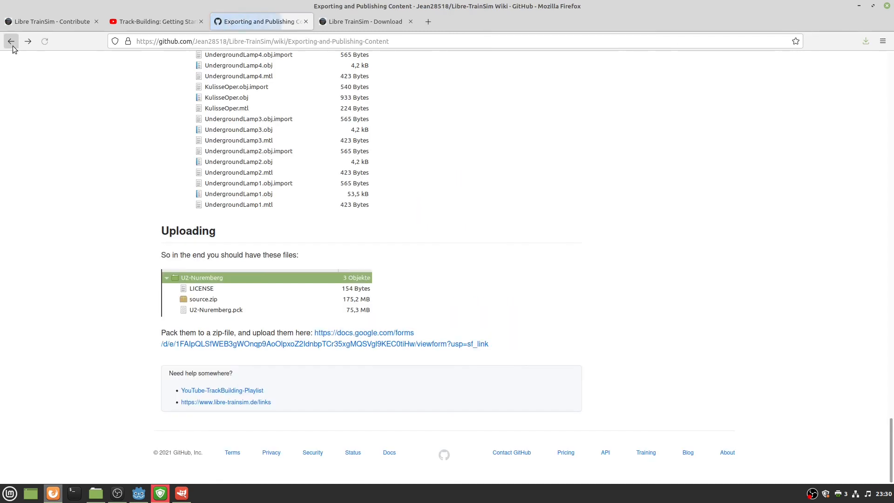
{"action": "left_click", "coordinate": [298, 345]}
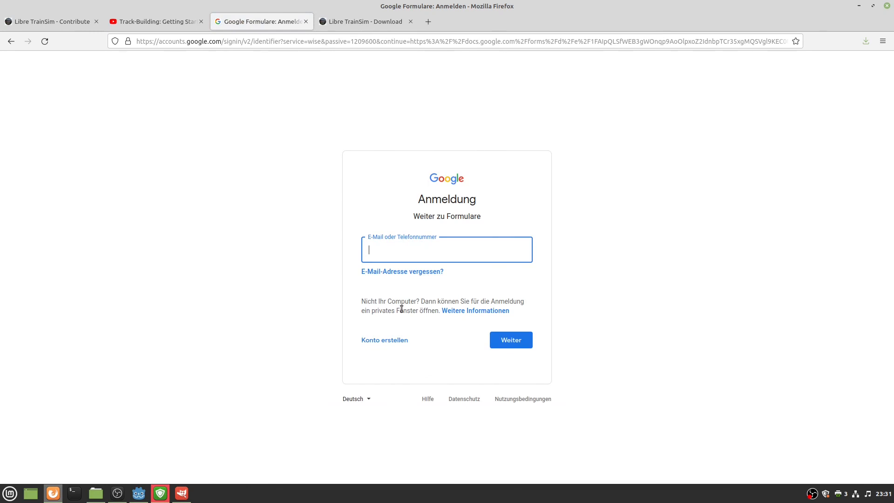
{"action": "type", "text": "kee"}
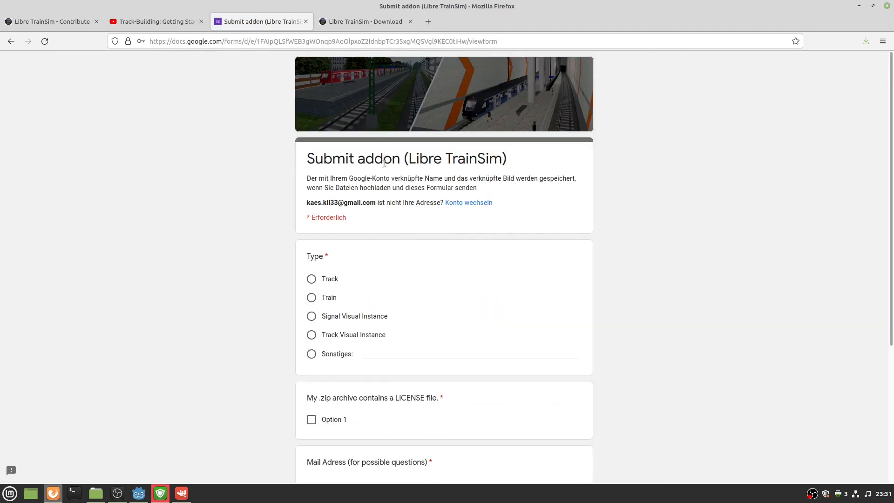
Set the addon type to Track and confirm the zip contains a LICENSE.
{"action": "left_click", "coordinate": [313, 280]}
{"action": "scroll", "coordinate": [313, 281], "scroll_direction": "down", "scroll_amount": 3}
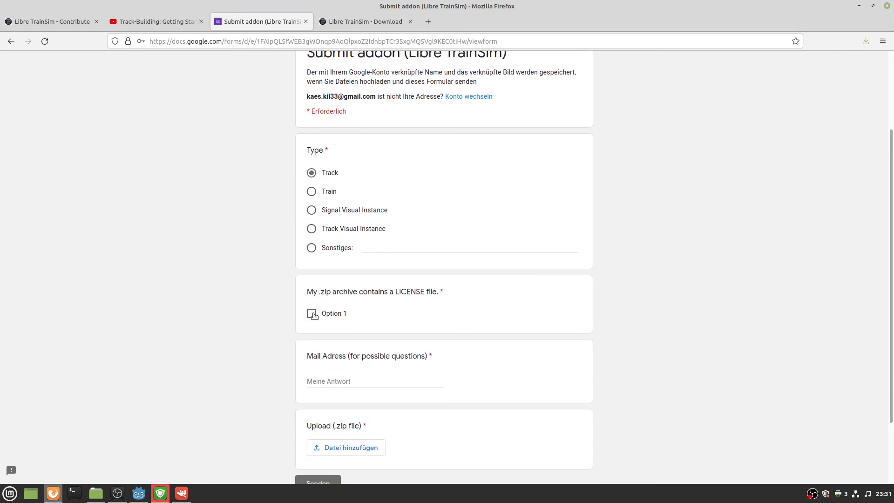
{"action": "left_click", "coordinate": [313, 315]}
{"action": "scroll", "coordinate": [313, 318], "scroll_direction": "down", "scroll_amount": 2}
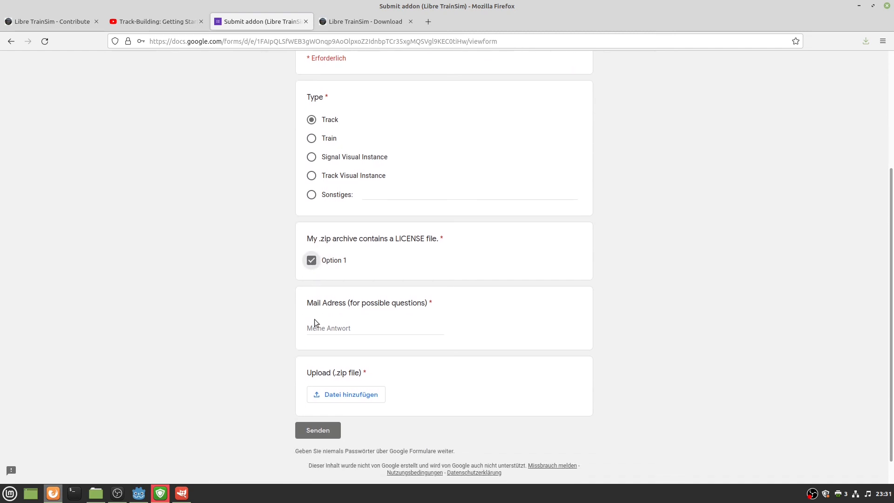
Enter a contact e-mail in Mail Adress and begin adding the upload file.
{"action": "left_click", "coordinate": [318, 328]}
{"action": "left_click", "coordinate": [330, 394]}
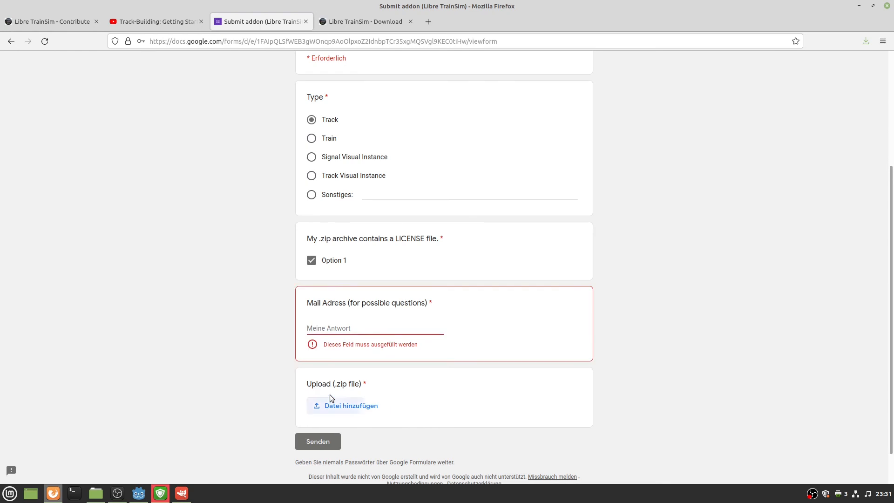
{"action": "left_click", "coordinate": [343, 329]}
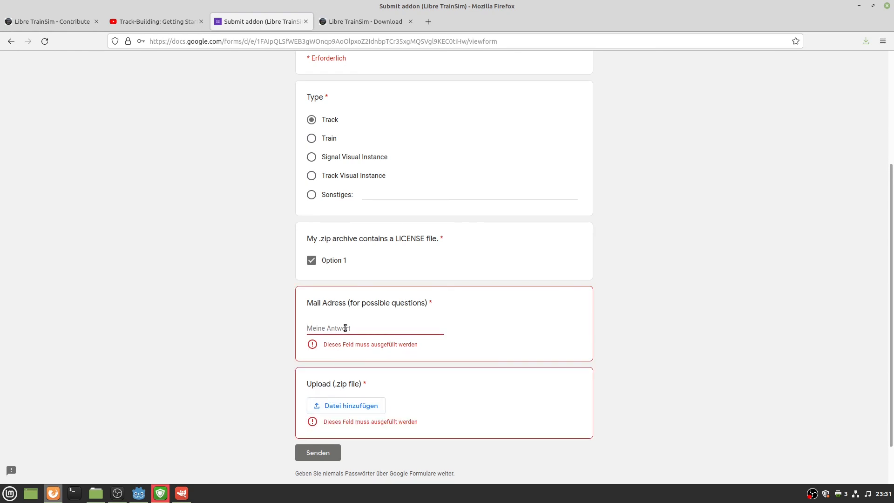
{"action": "type", "text": "test@test.com"}
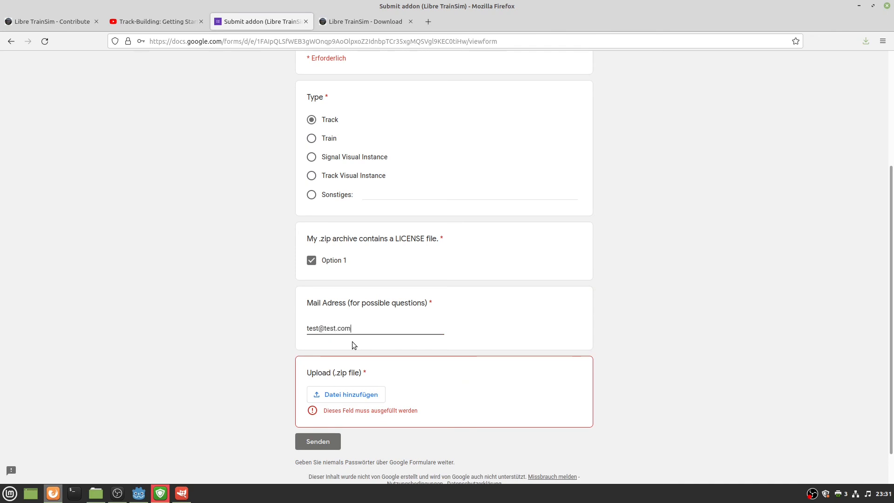
{"action": "left_click", "coordinate": [351, 391]}
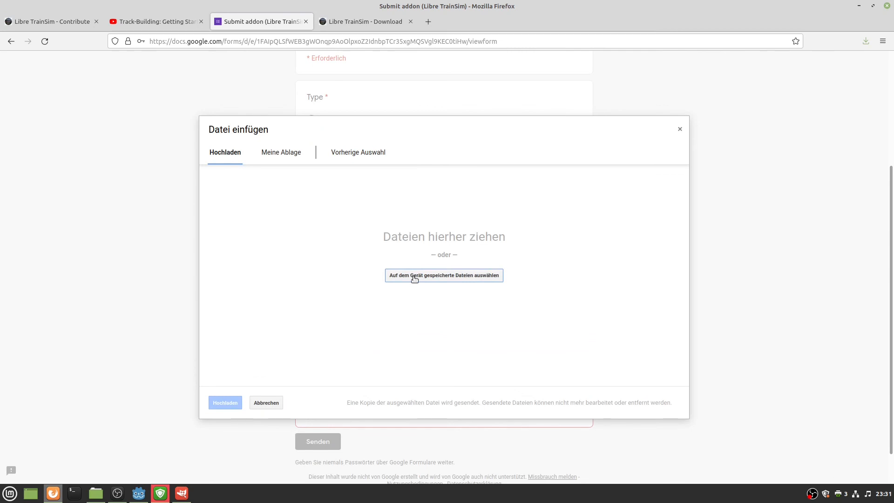
Pick TutorialTrack.zip from Dokumente on the device and start uploading it.
{"action": "left_click", "coordinate": [404, 277]}
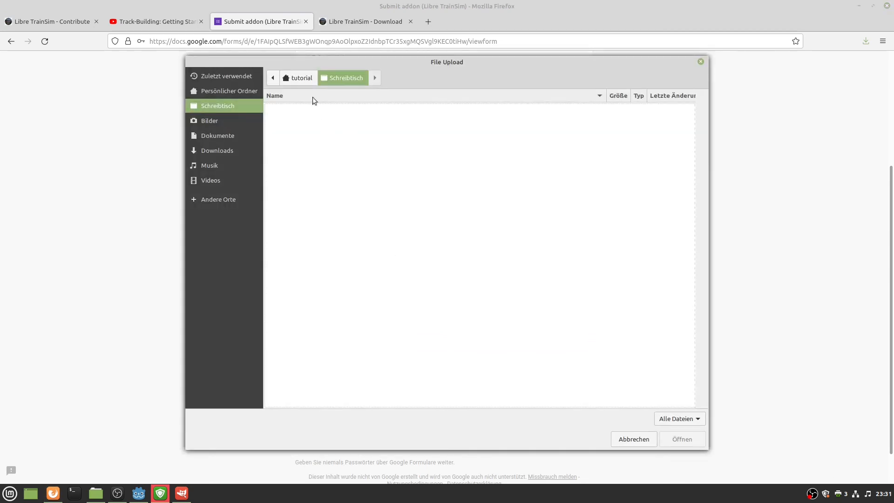
{"action": "left_click", "coordinate": [223, 124]}
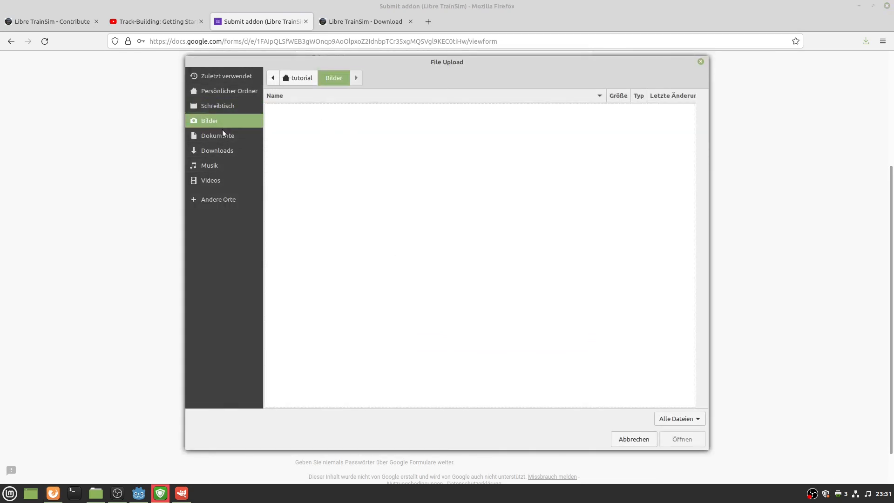
{"action": "left_click", "coordinate": [222, 135]}
{"action": "left_click", "coordinate": [331, 130]}
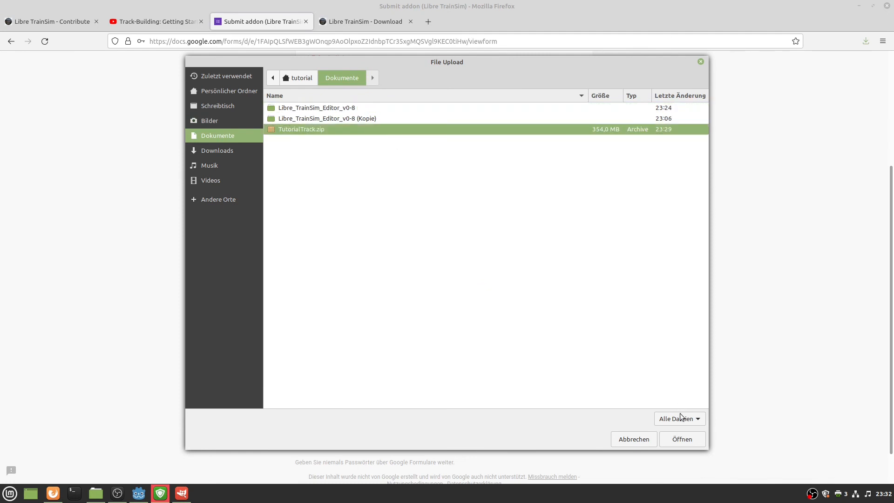
{"action": "left_click", "coordinate": [682, 439]}
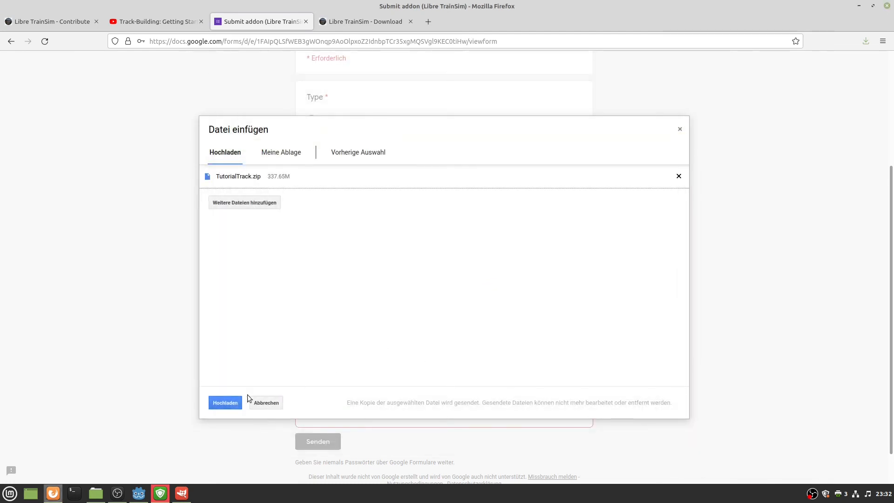
{"action": "left_click", "coordinate": [226, 402]}
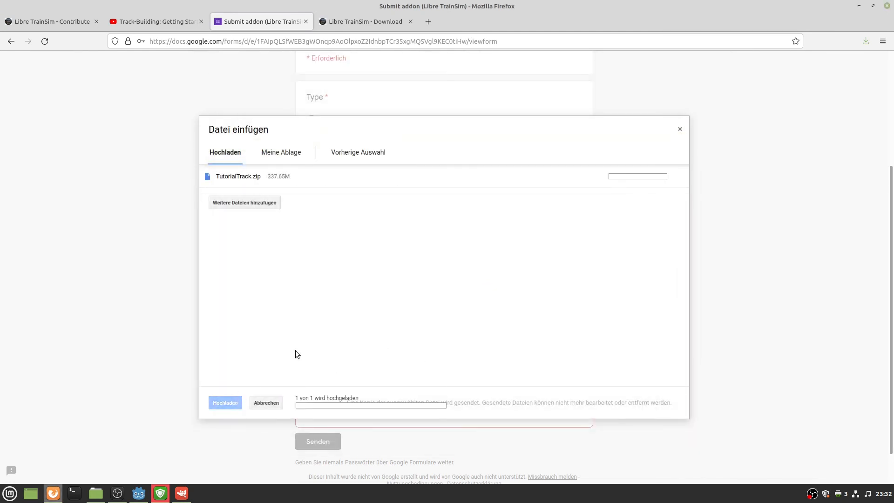